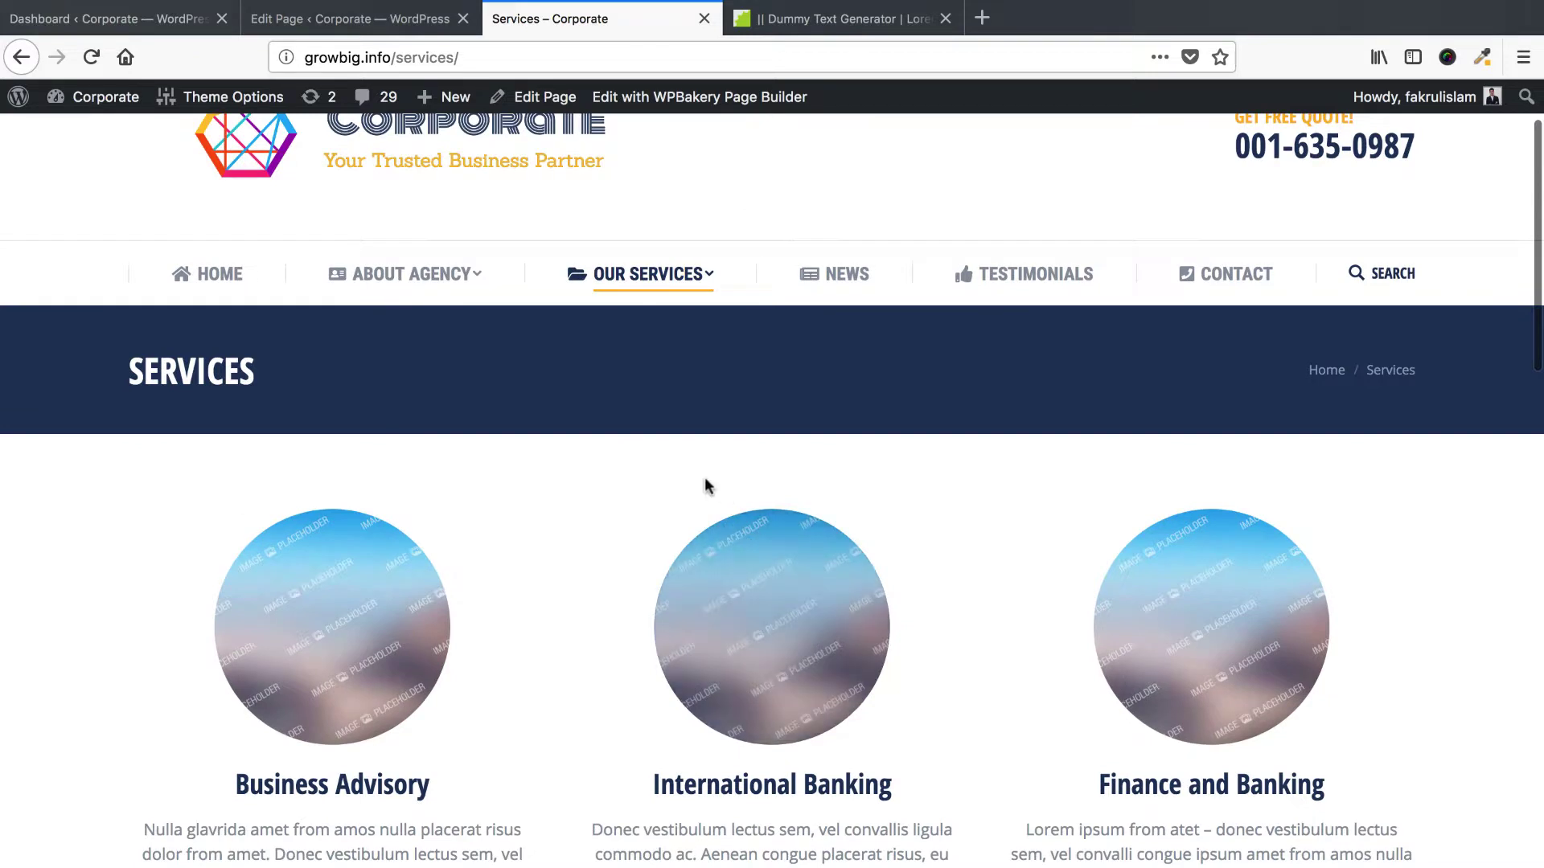
Review the site's About Agency page and the About us page from its submenu.
{"action": "left_click", "coordinate": [408, 281]}
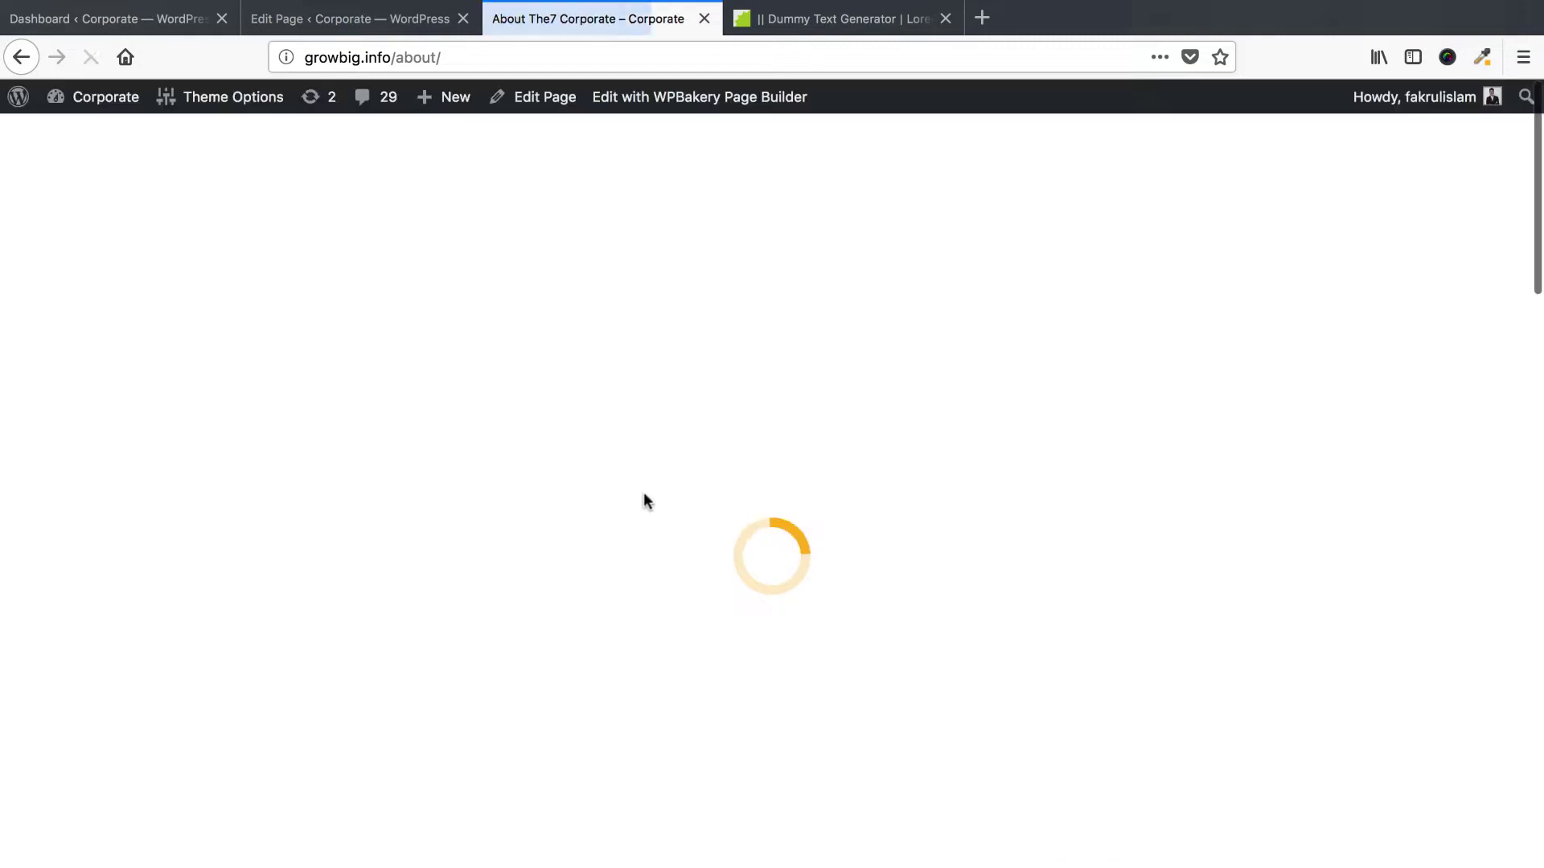
{"action": "scroll", "coordinate": [643, 599], "scroll_direction": "down", "scroll_amount": 15}
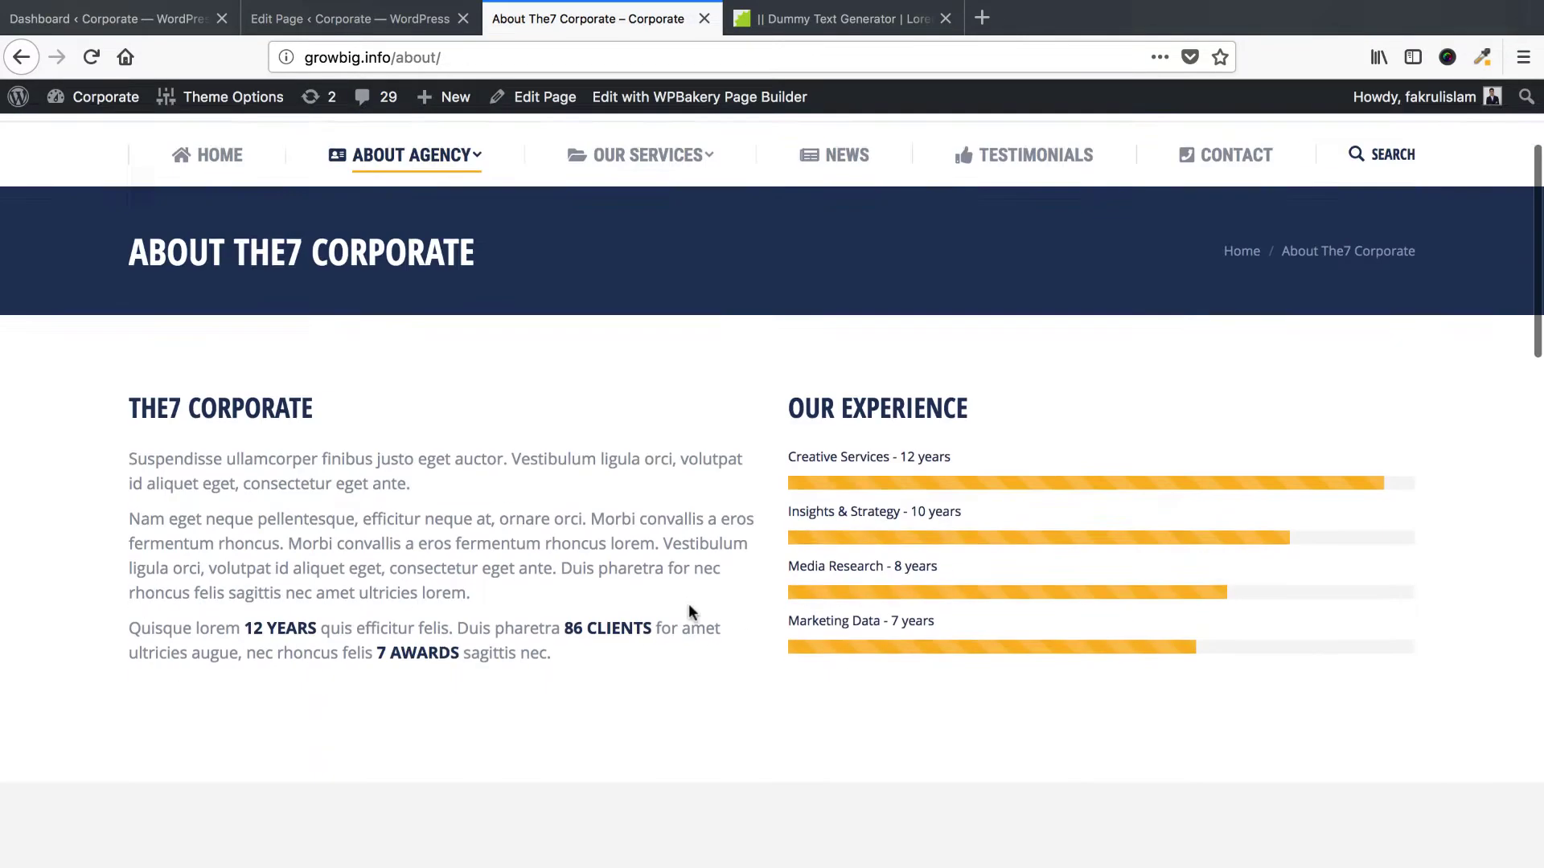
{"action": "scroll", "coordinate": [721, 609], "scroll_direction": "up", "scroll_amount": 14}
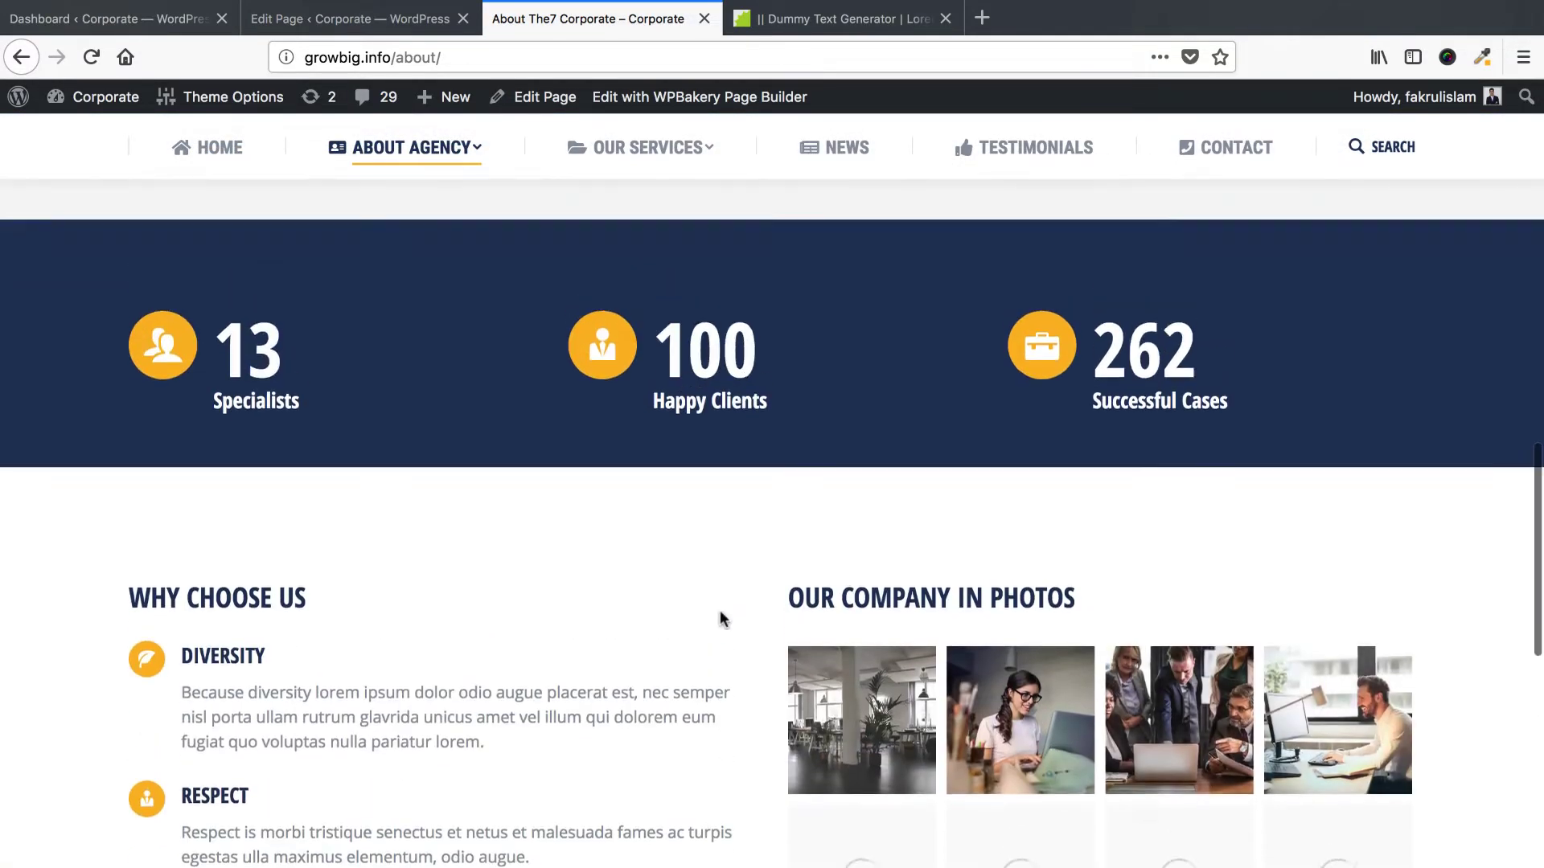
{"action": "scroll", "coordinate": [643, 684], "scroll_direction": "up", "scroll_amount": 4}
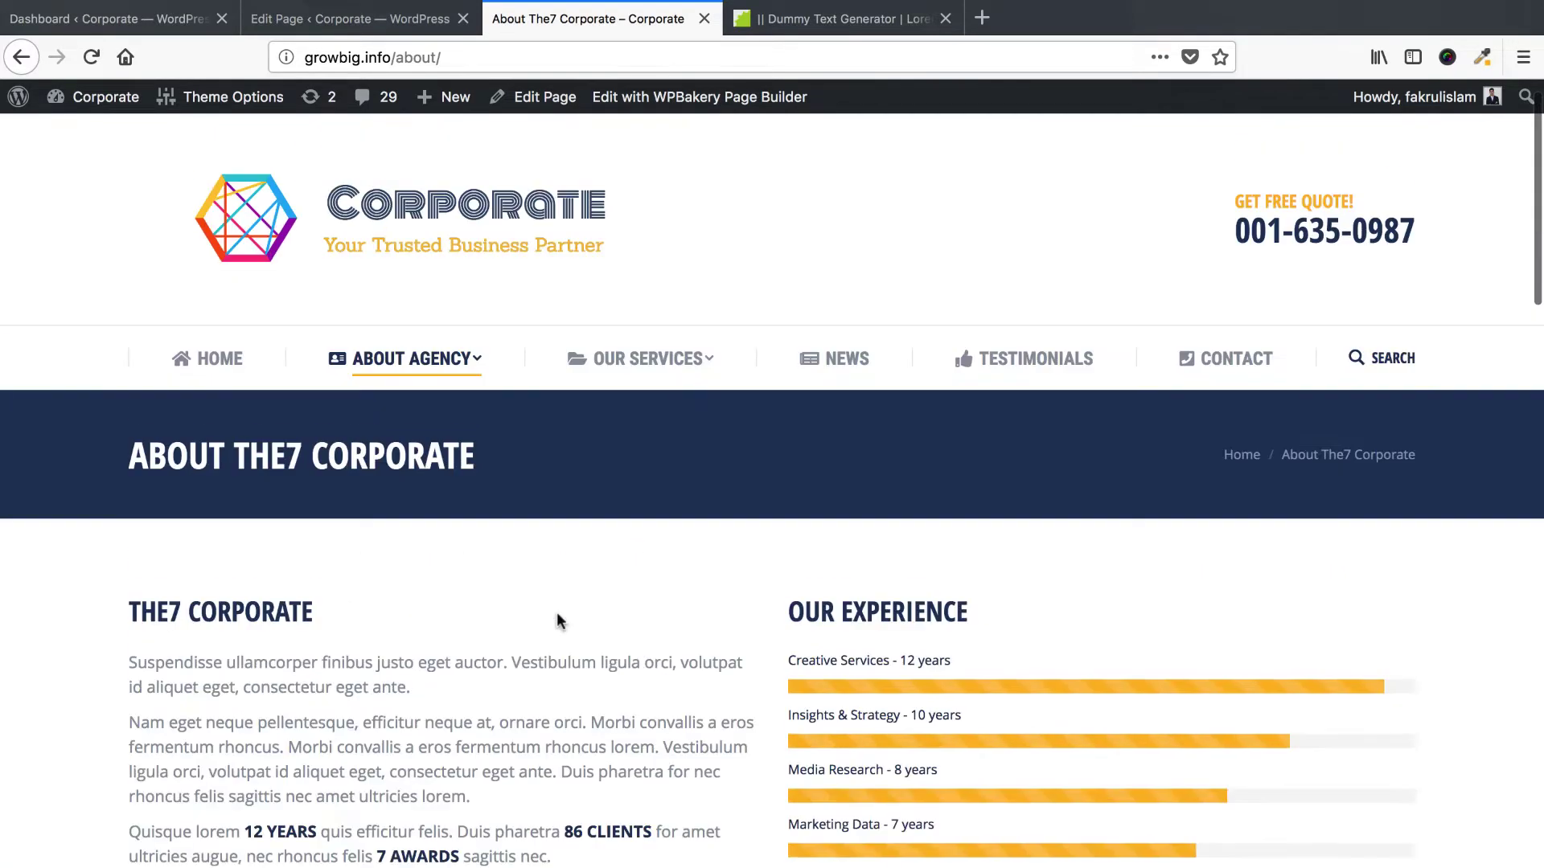
{"action": "mouse_move", "coordinate": [399, 379]}
{"action": "left_click", "coordinate": [338, 435]}
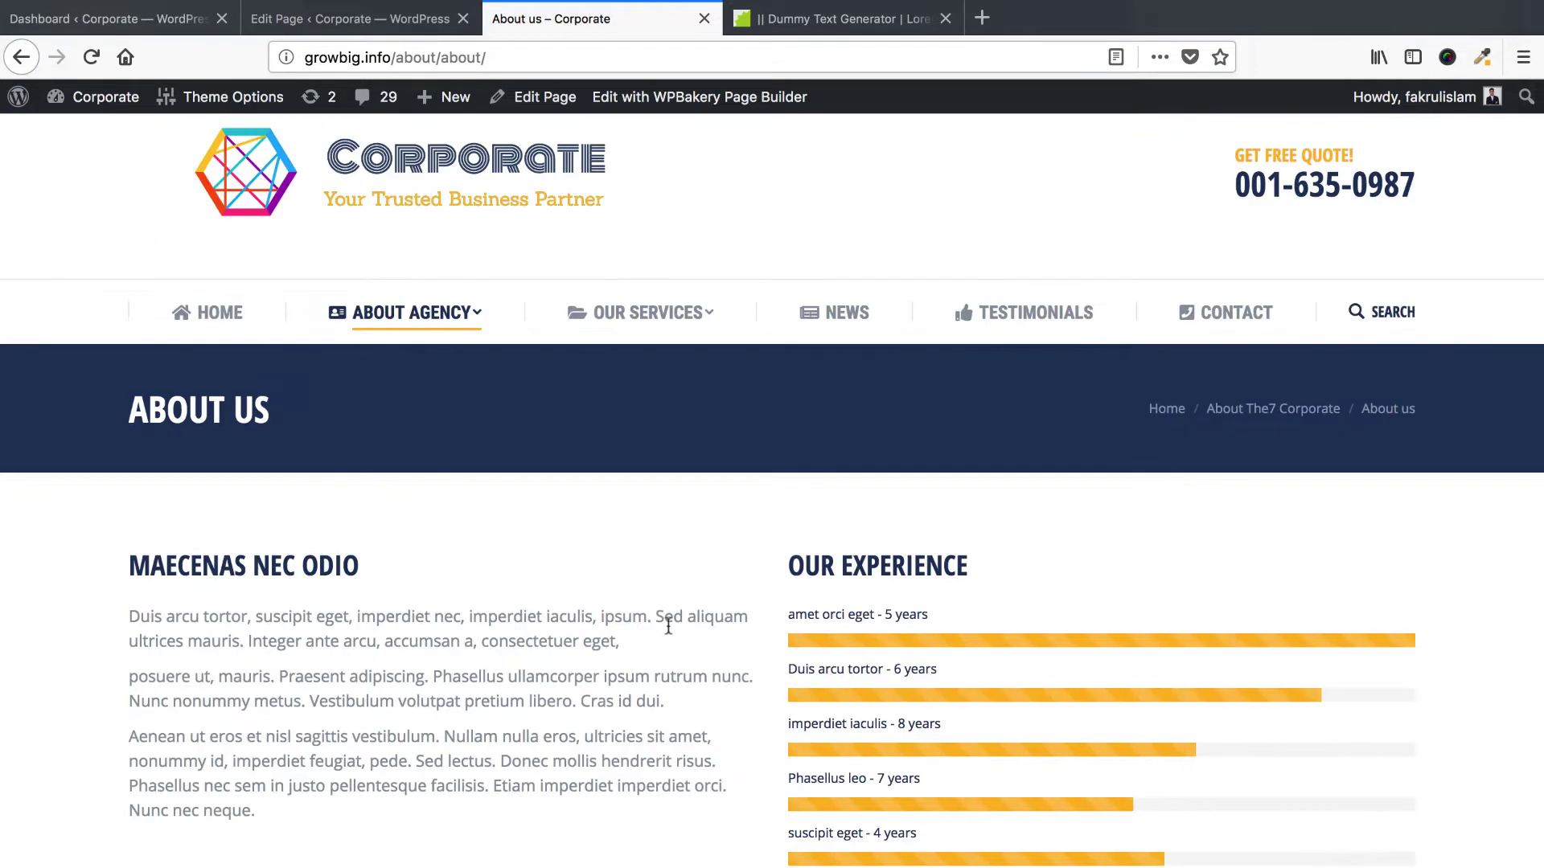
{"action": "mouse_move", "coordinate": [362, 374]}
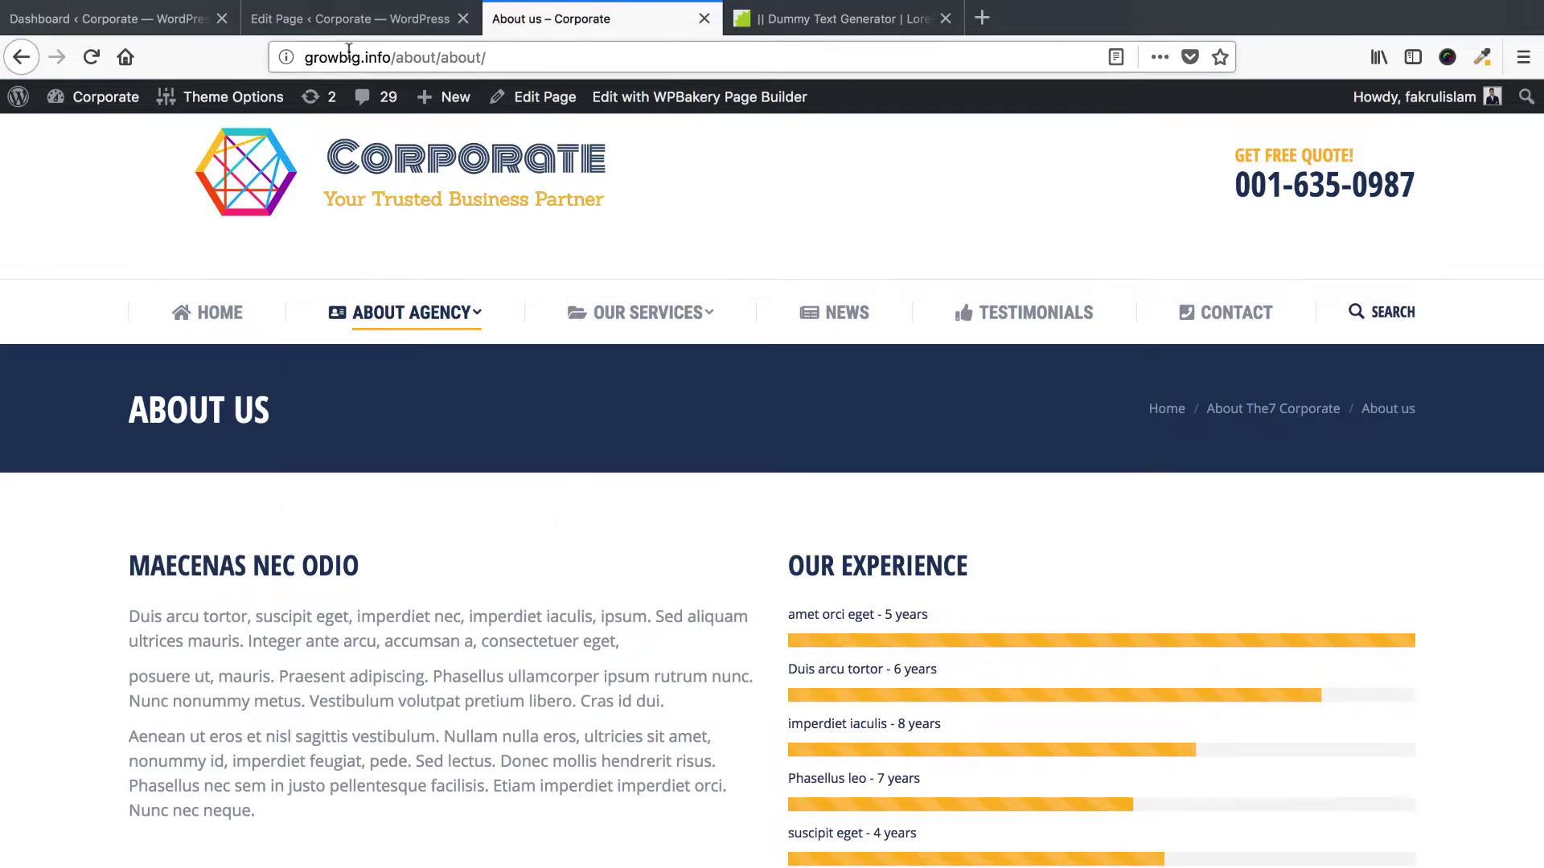
Open the Navigation (Primary Menu, Mobile Menu) menu for editing in the WordPress menu settings.
{"action": "left_click", "coordinate": [328, 27]}
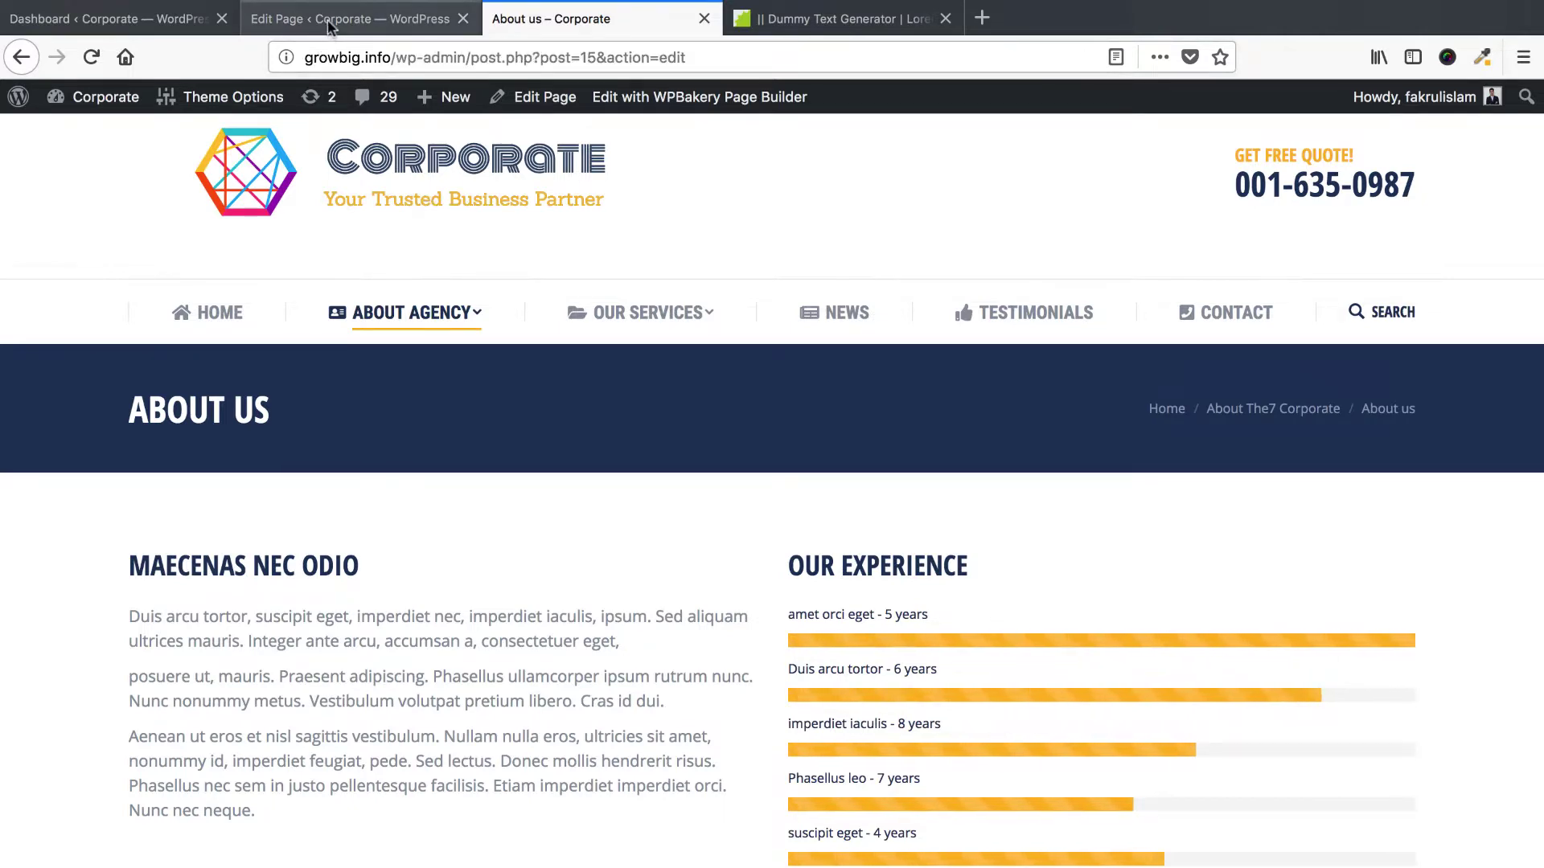
{"action": "mouse_move", "coordinate": [109, 685]}
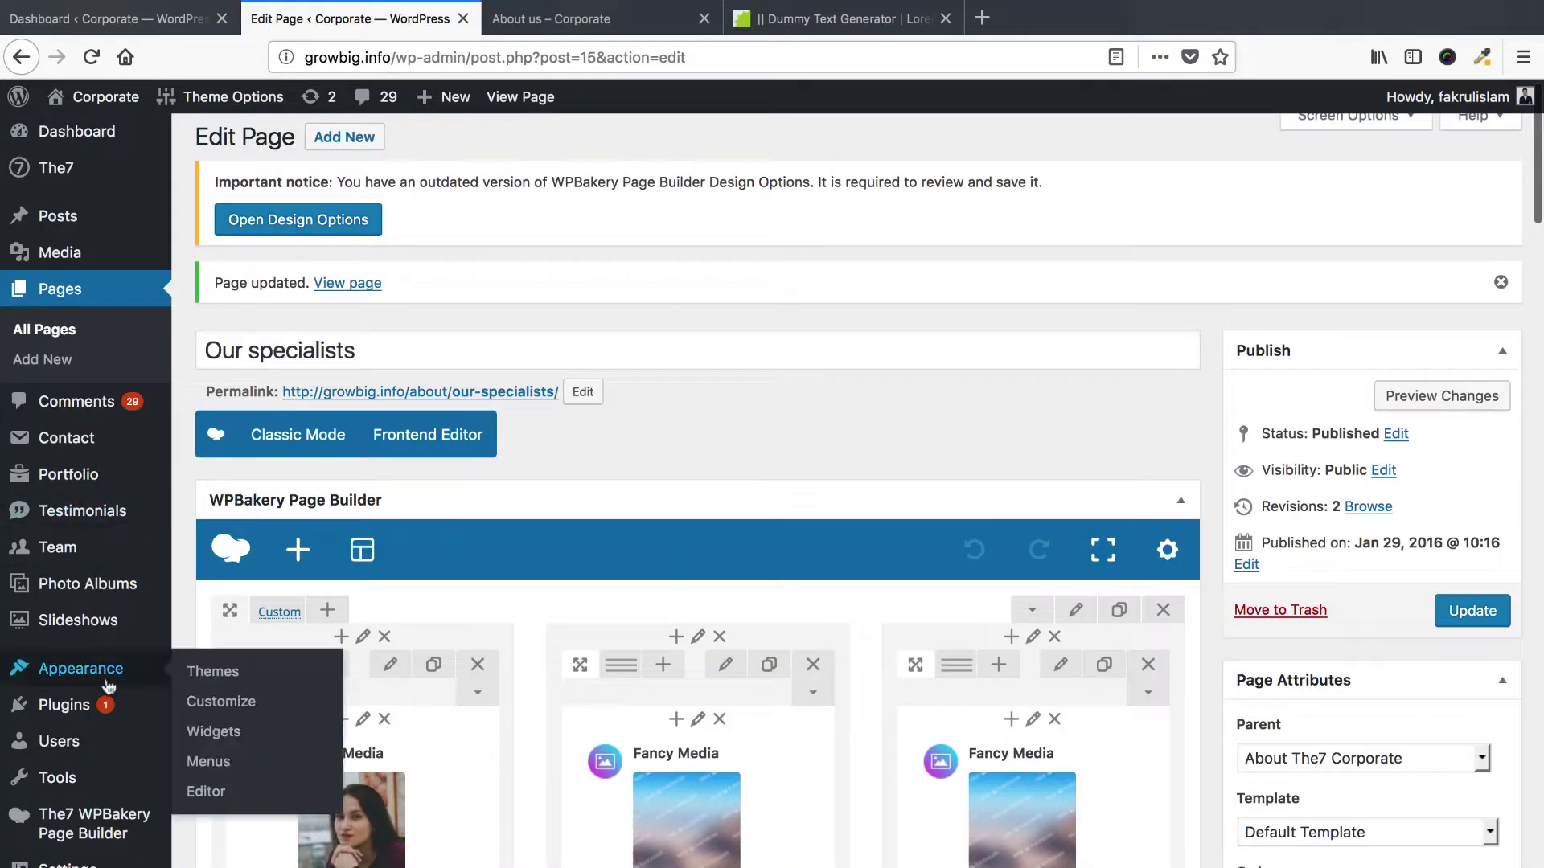
{"action": "left_click", "coordinate": [208, 764]}
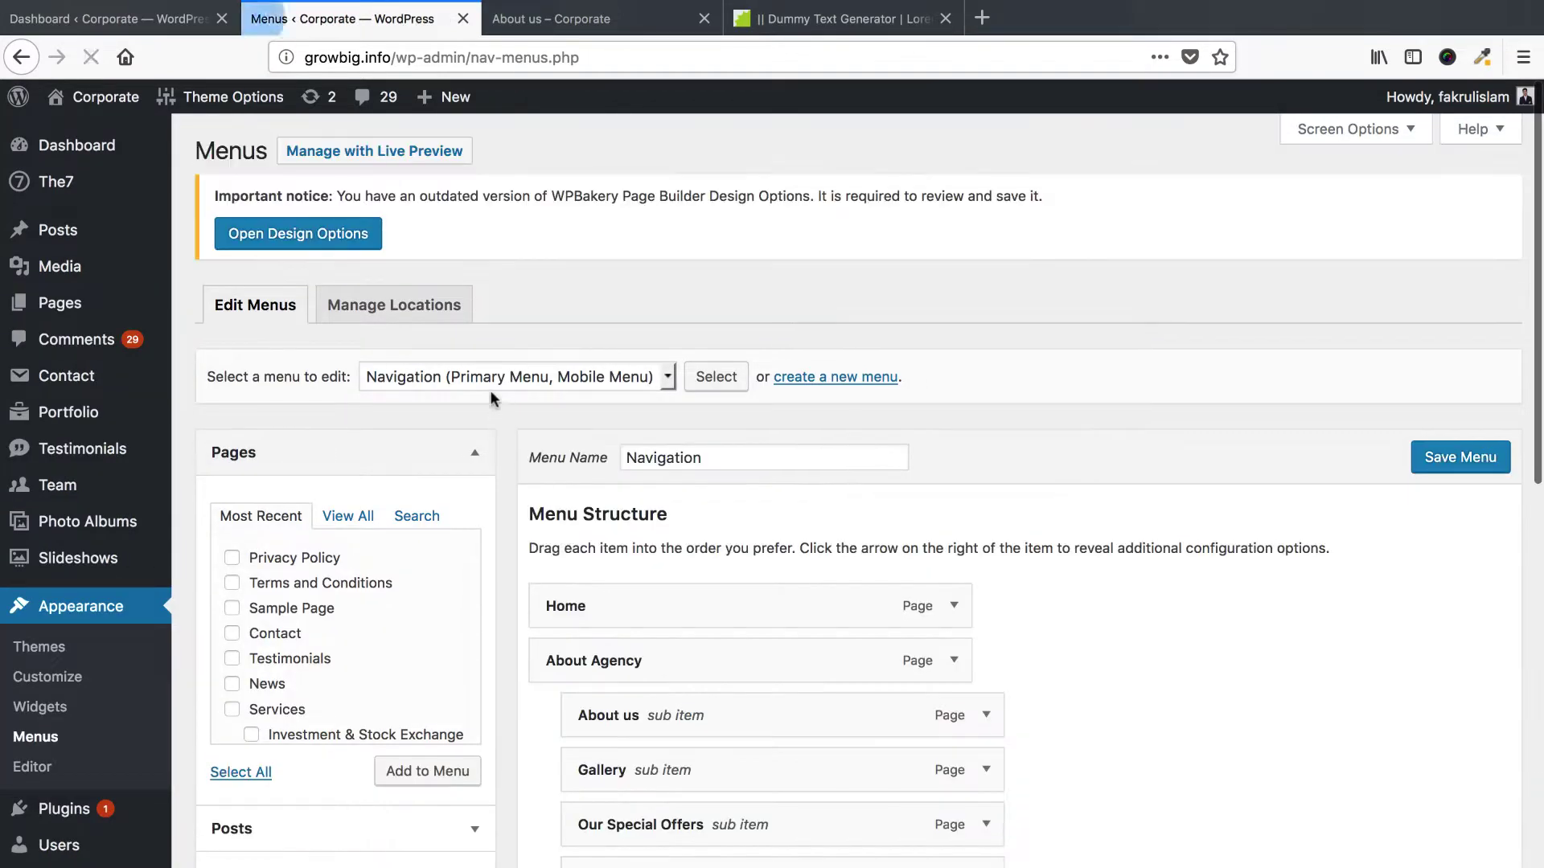
{"action": "left_click", "coordinate": [493, 380]}
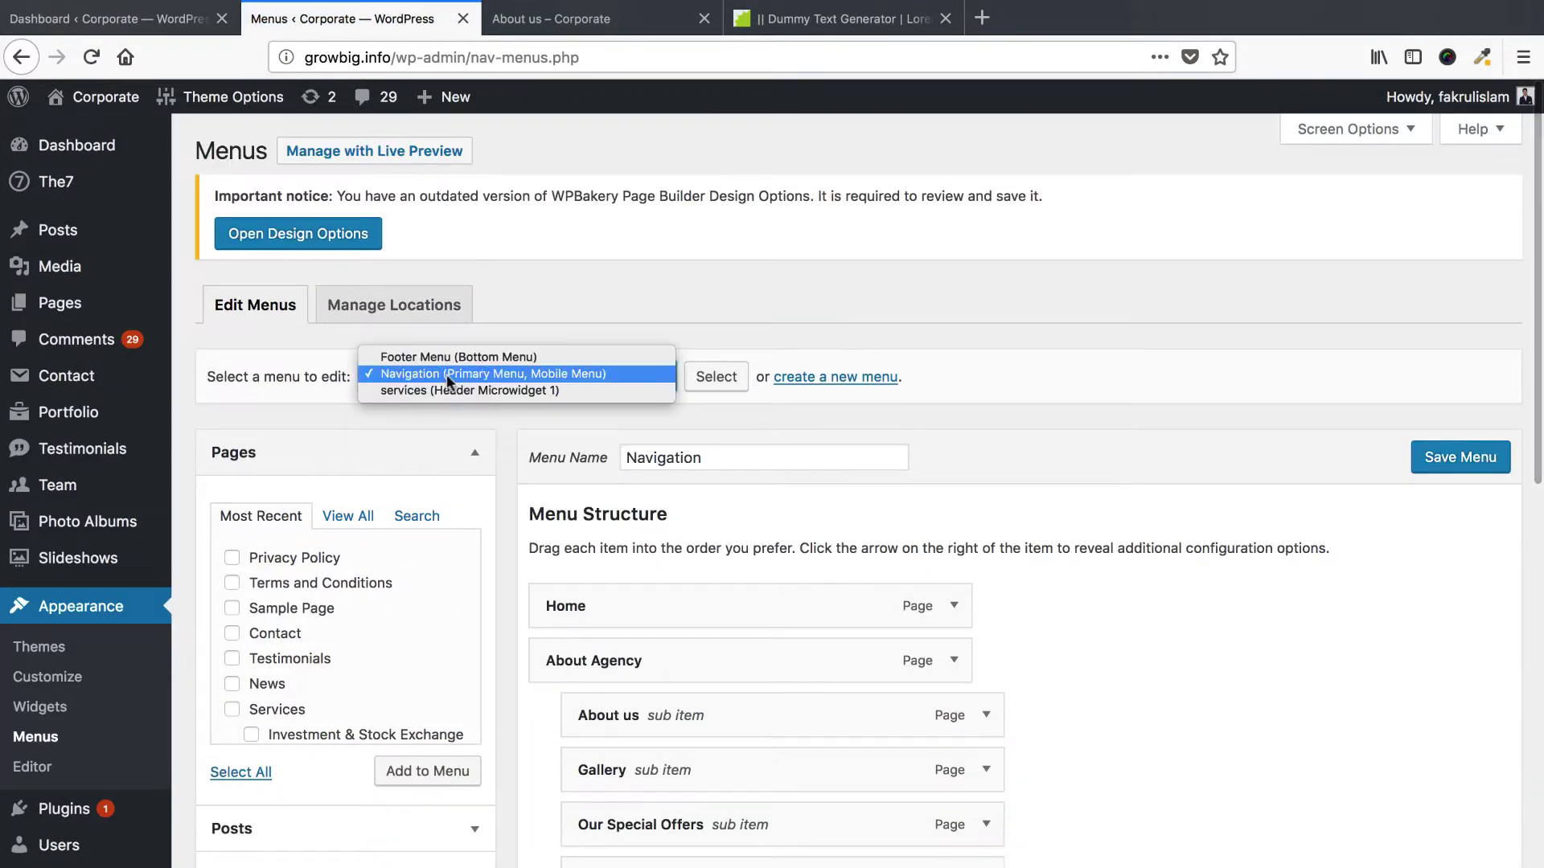
{"action": "left_click", "coordinate": [537, 381]}
{"action": "left_click", "coordinate": [714, 381]}
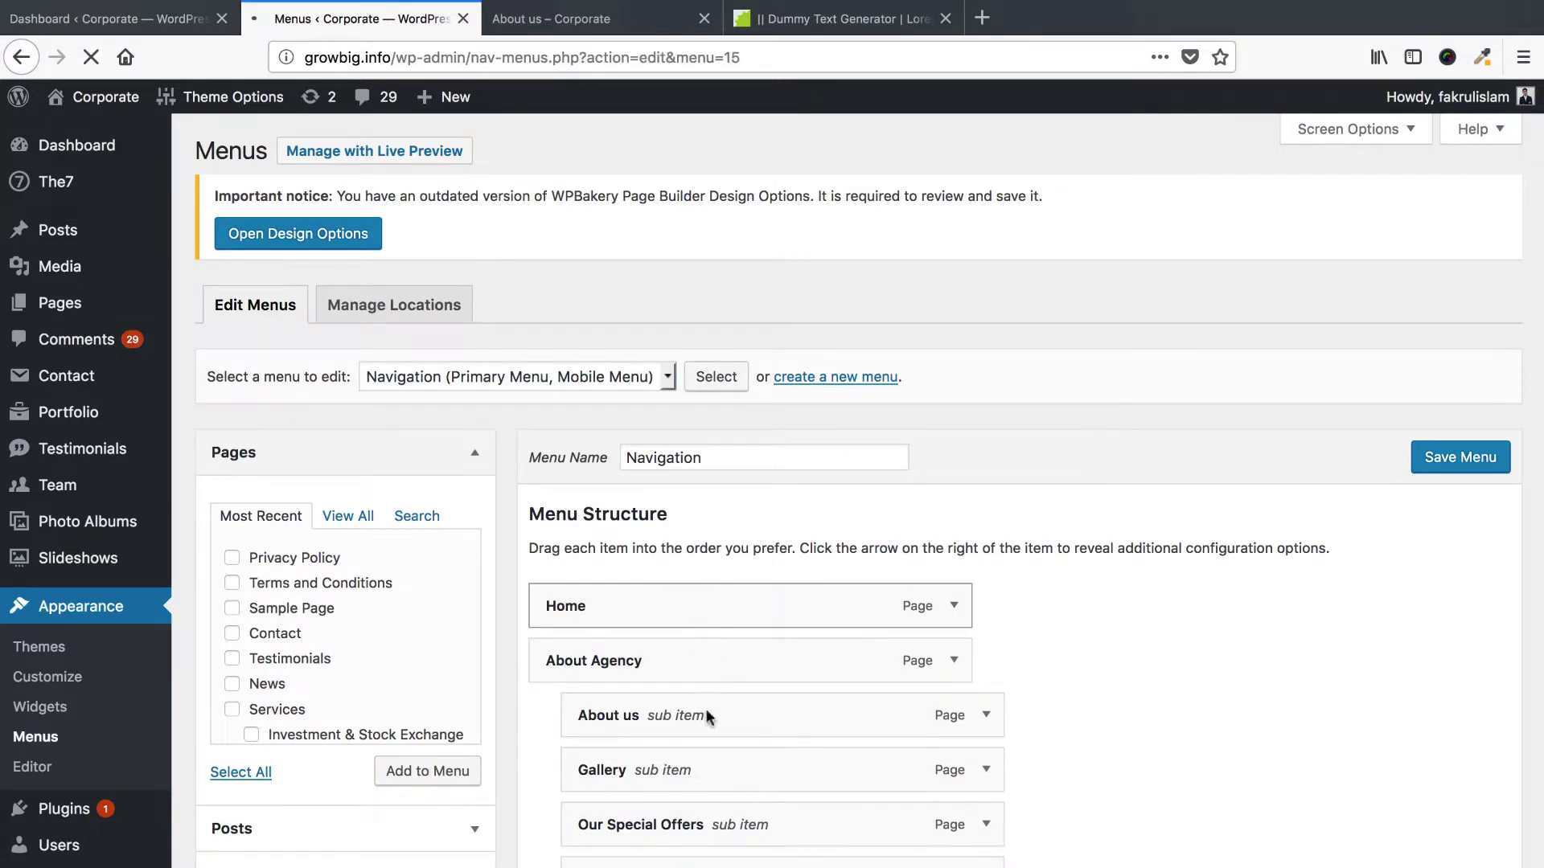
Check the site's About Agency submenu, and move About us out of it to the top level directly after Home.
{"action": "scroll", "coordinate": [725, 632], "scroll_direction": "down", "scroll_amount": 3}
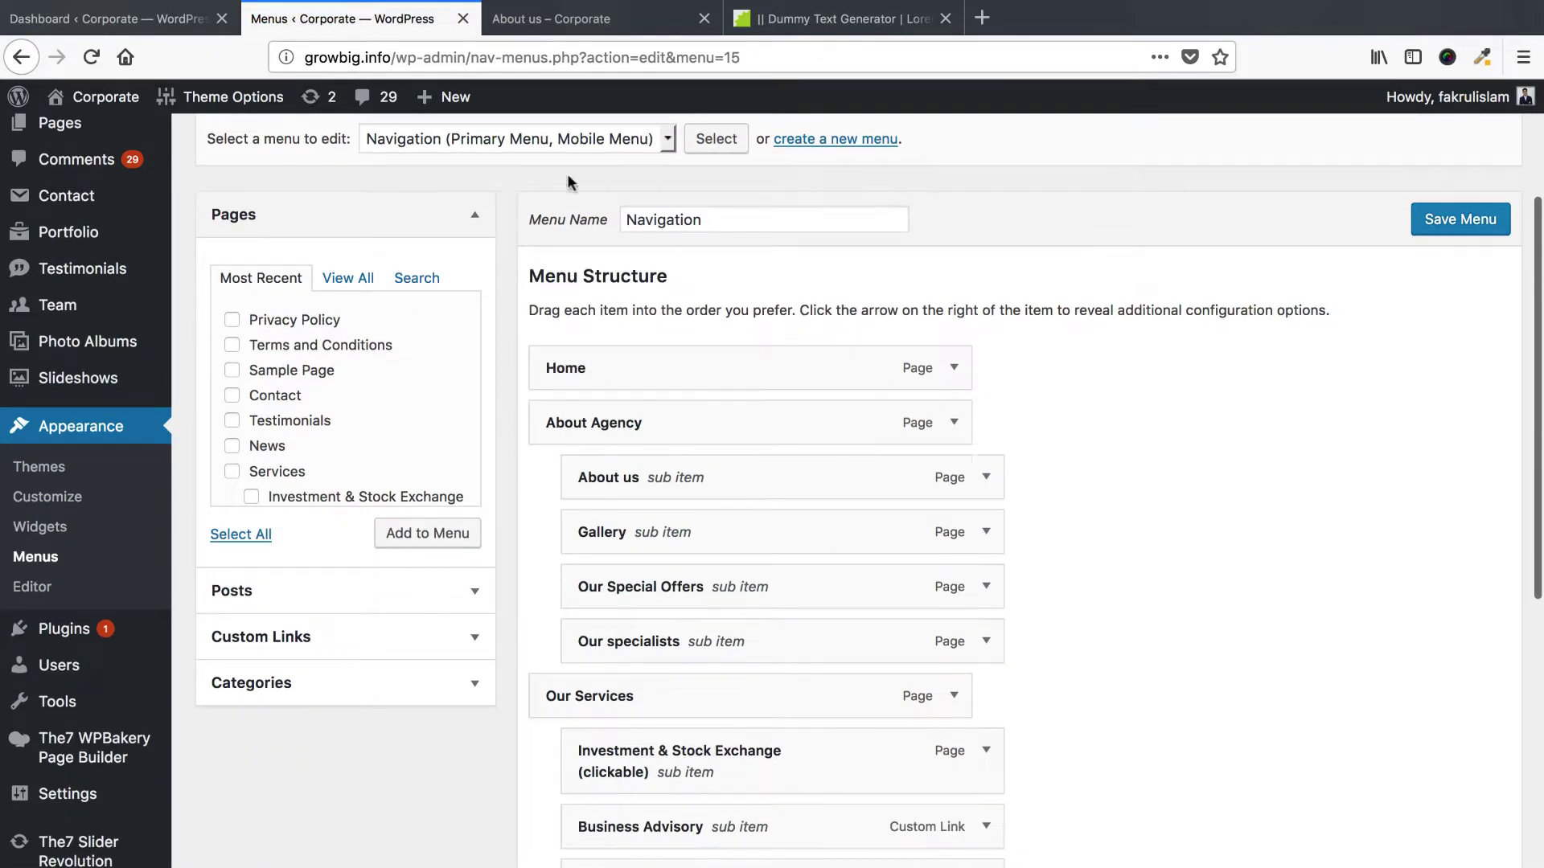
{"action": "left_click", "coordinate": [552, 18]}
{"action": "mouse_move", "coordinate": [401, 326]}
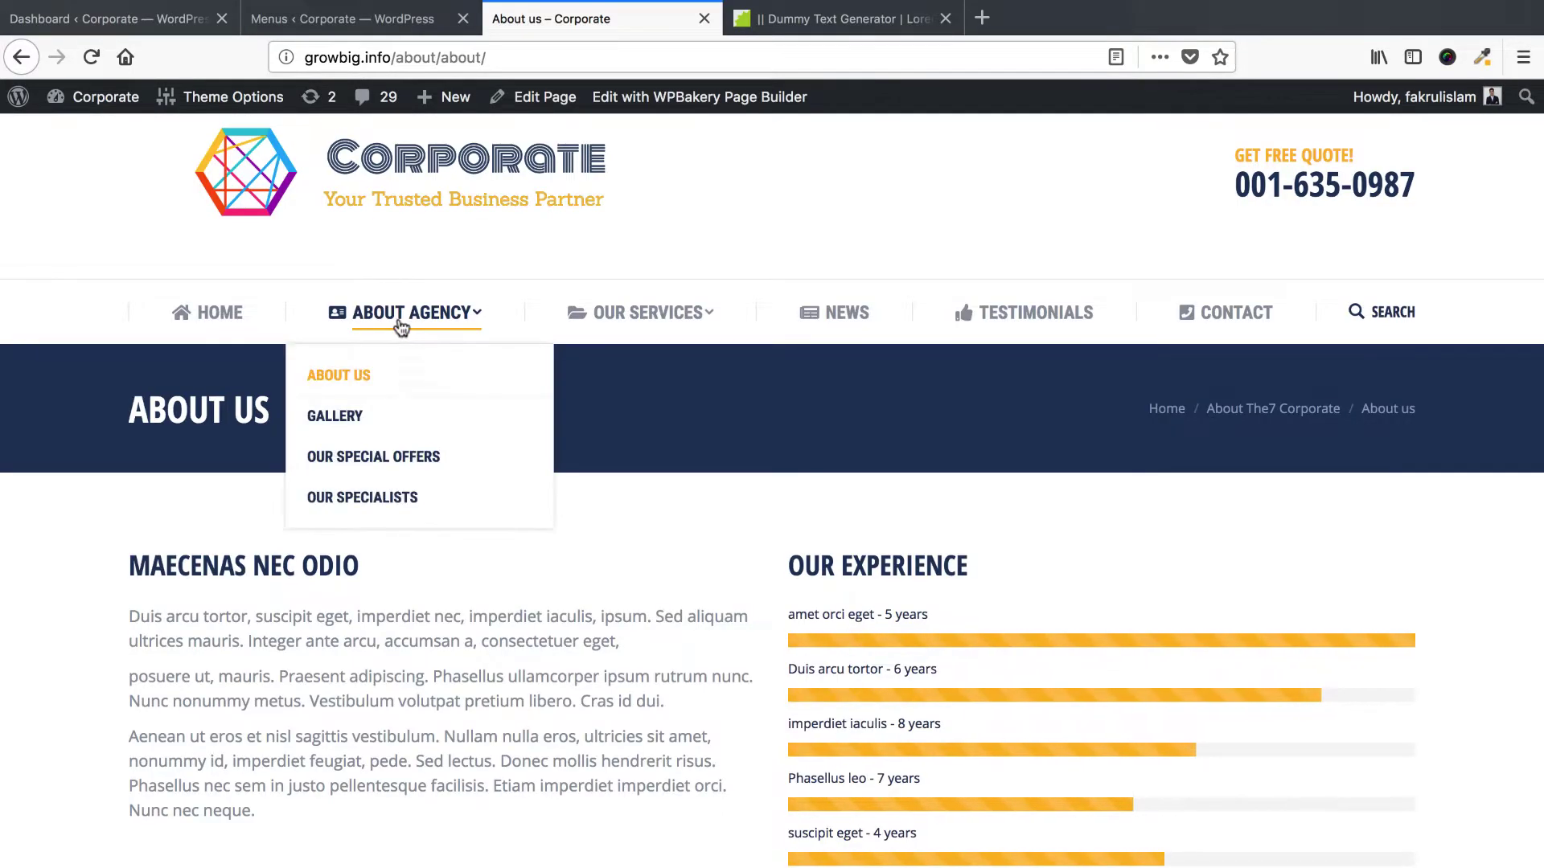
{"action": "left_click", "coordinate": [354, 19]}
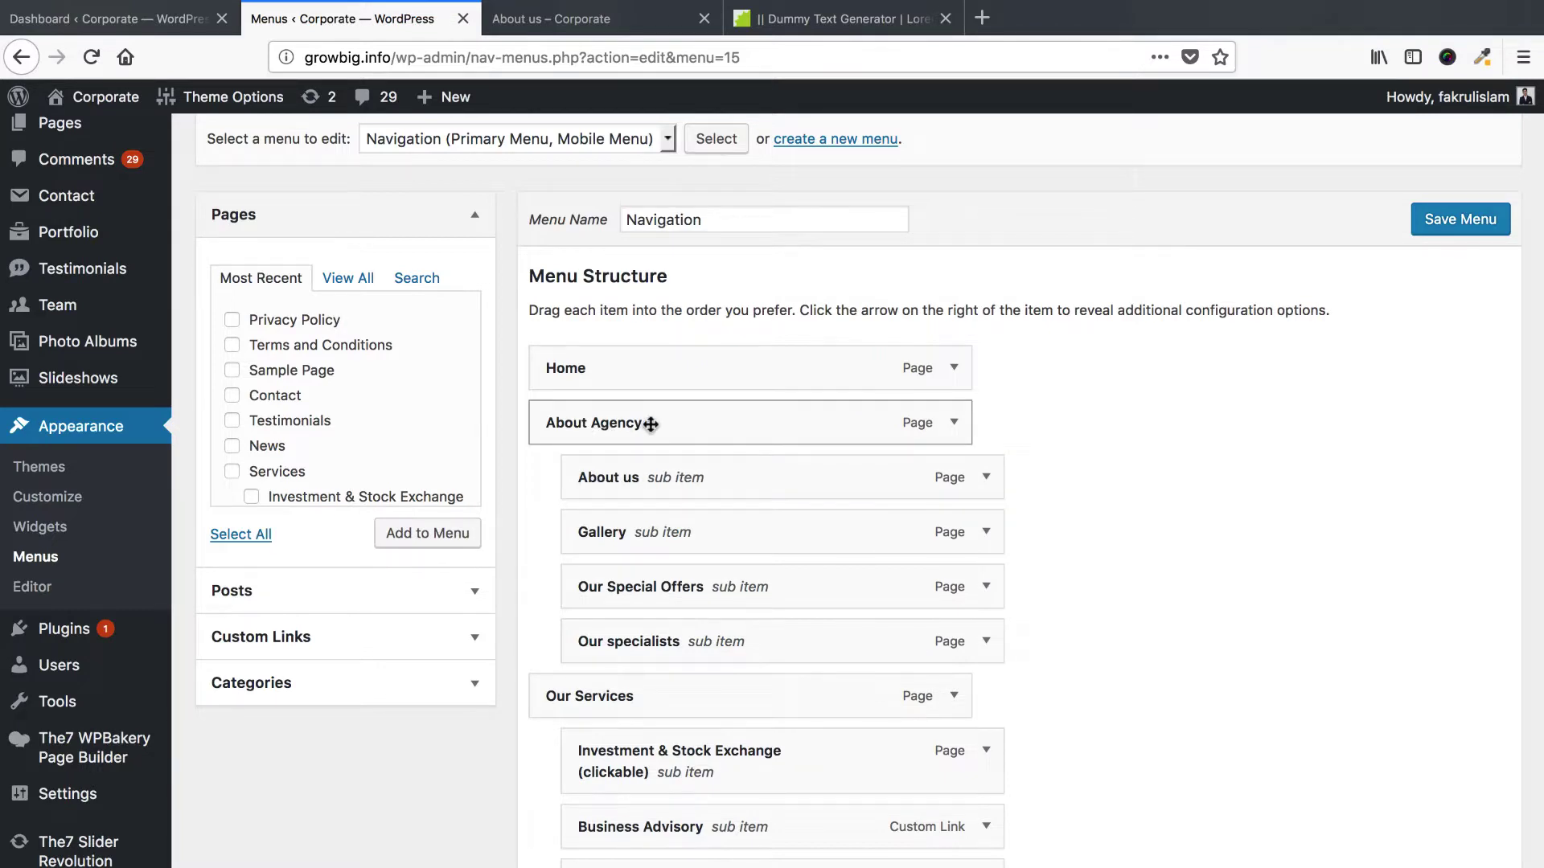
{"action": "left_click_drag", "start_coordinate": [636, 484], "coordinate": [610, 427]}
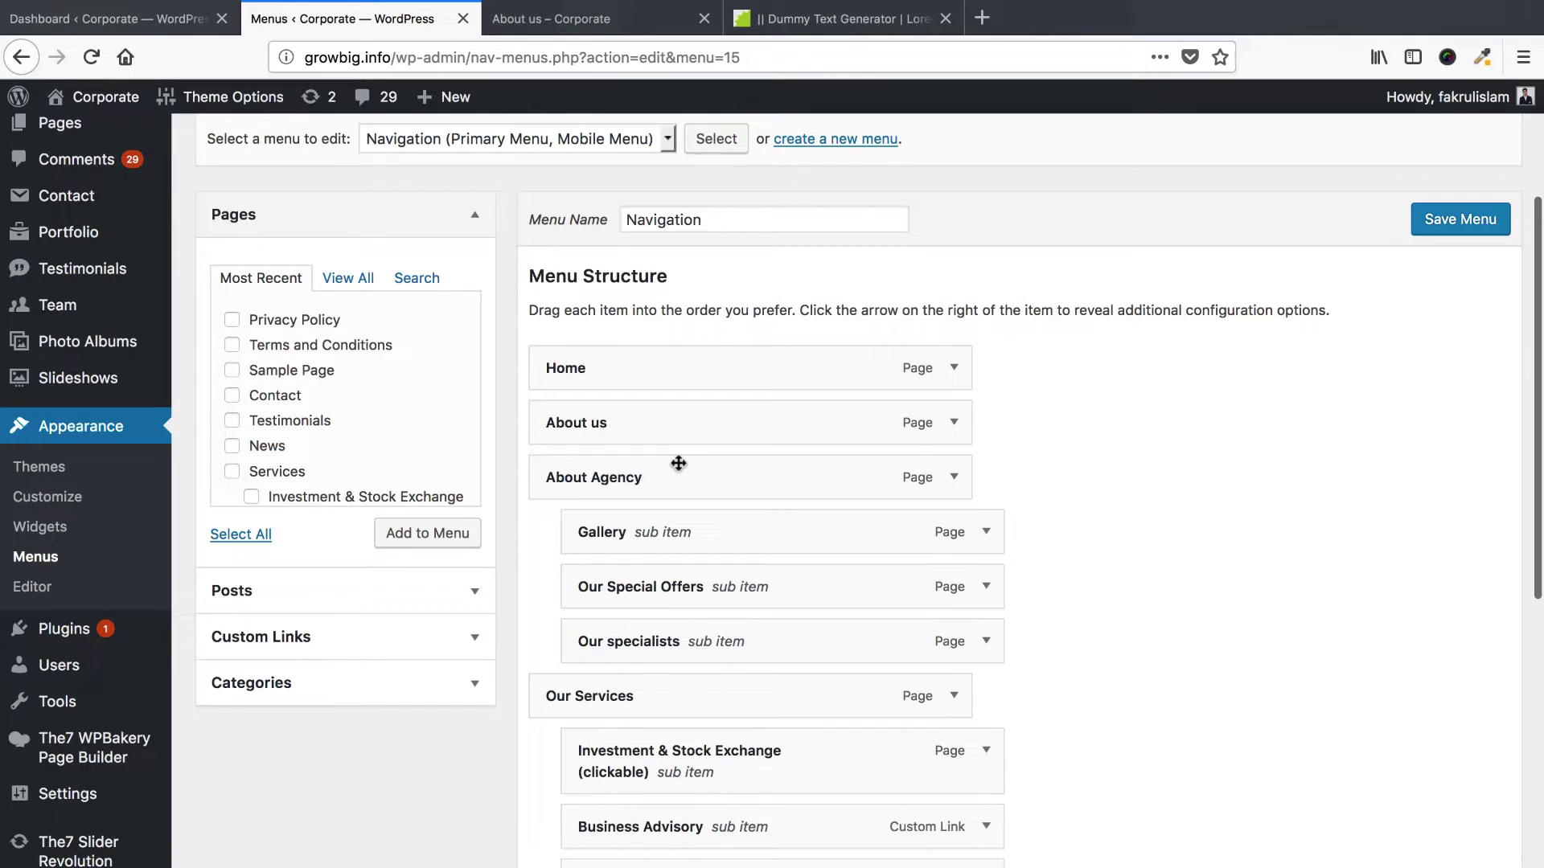
Copy the iconfont code of the About Agency menu item, checking its icon on the live site.
{"action": "left_click", "coordinate": [950, 481]}
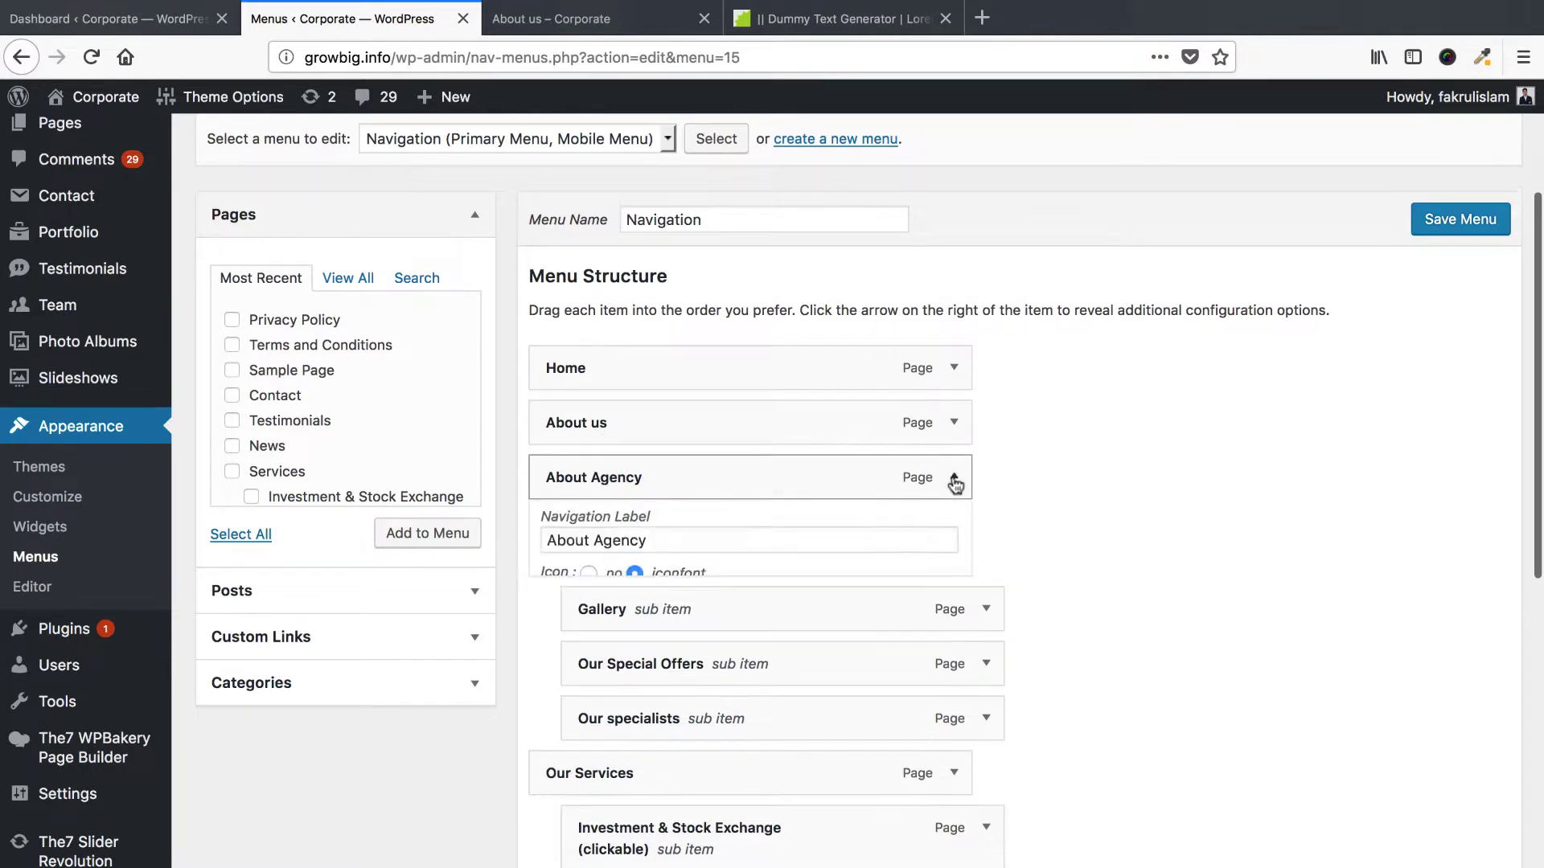
{"action": "scroll", "coordinate": [722, 575], "scroll_direction": "down", "scroll_amount": 2}
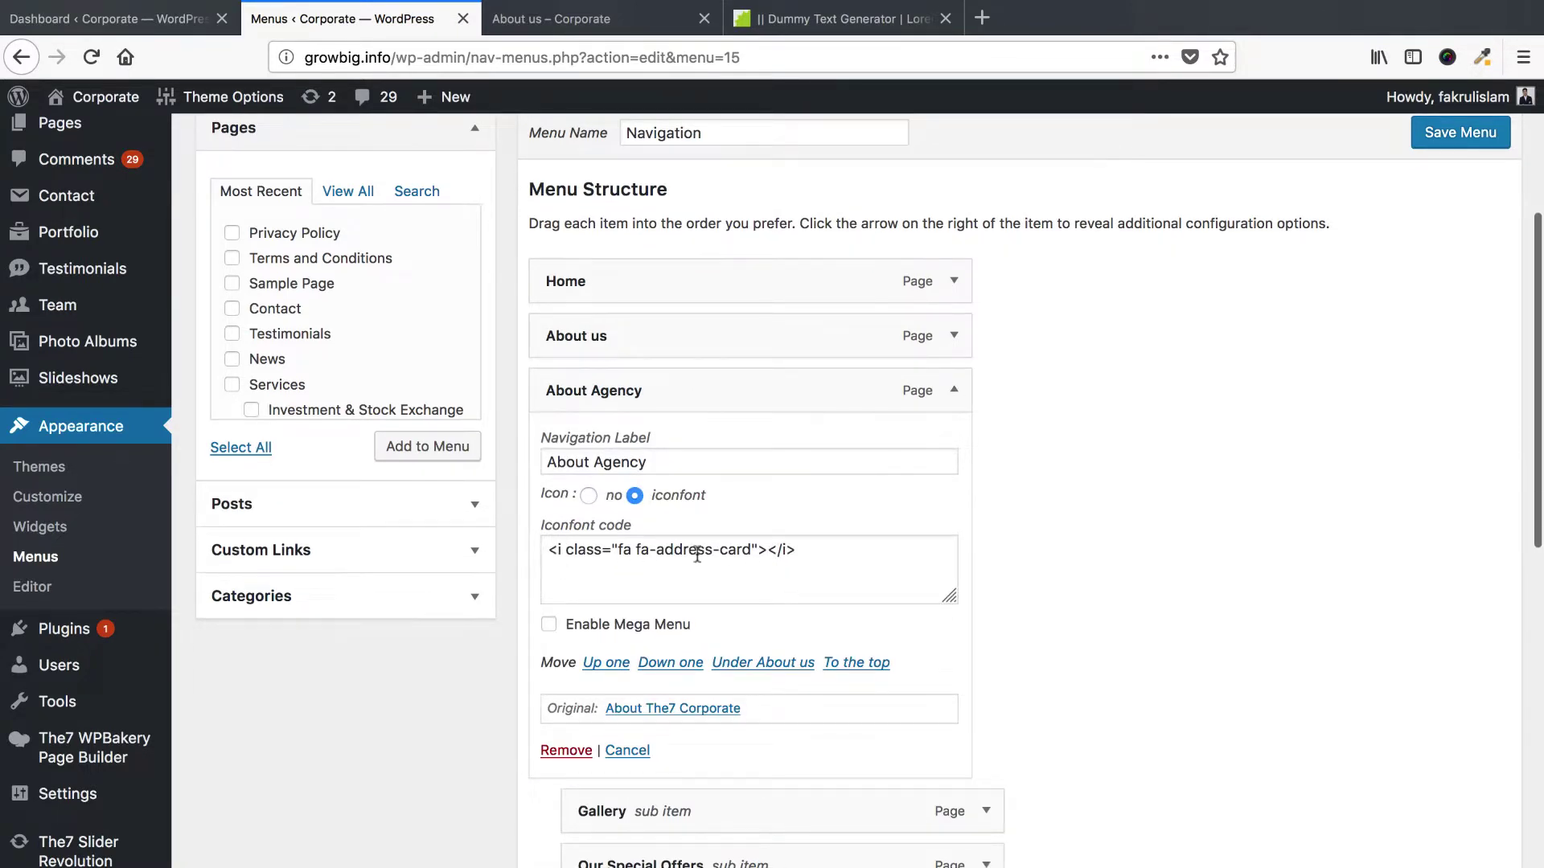
{"action": "left_click", "coordinate": [809, 555]}
{"action": "key", "text": "super+a"}
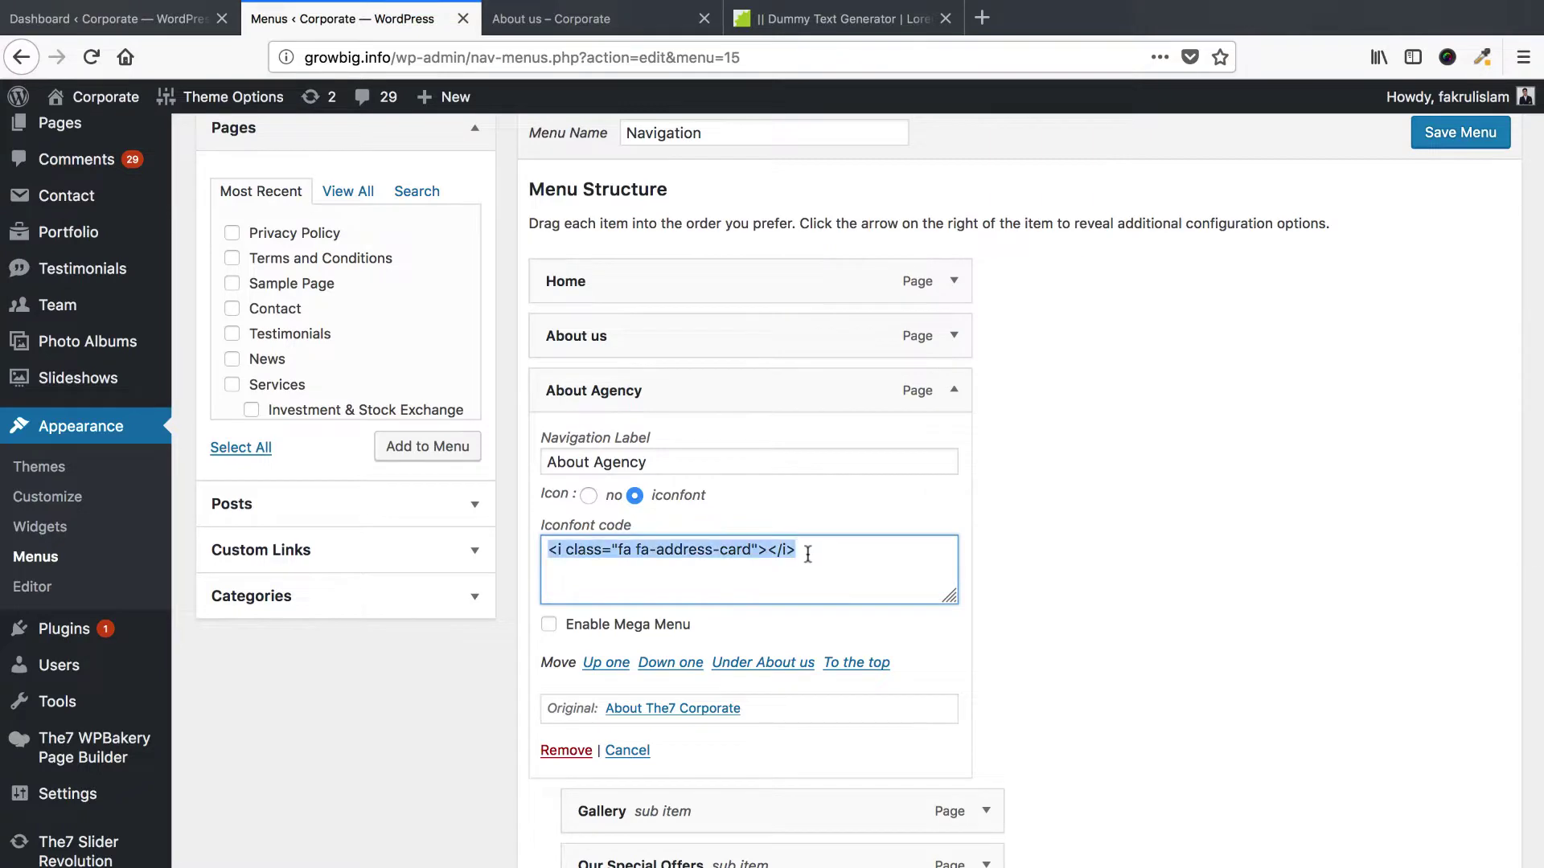
{"action": "left_click", "coordinate": [575, 26]}
{"action": "mouse_move", "coordinate": [329, 319]}
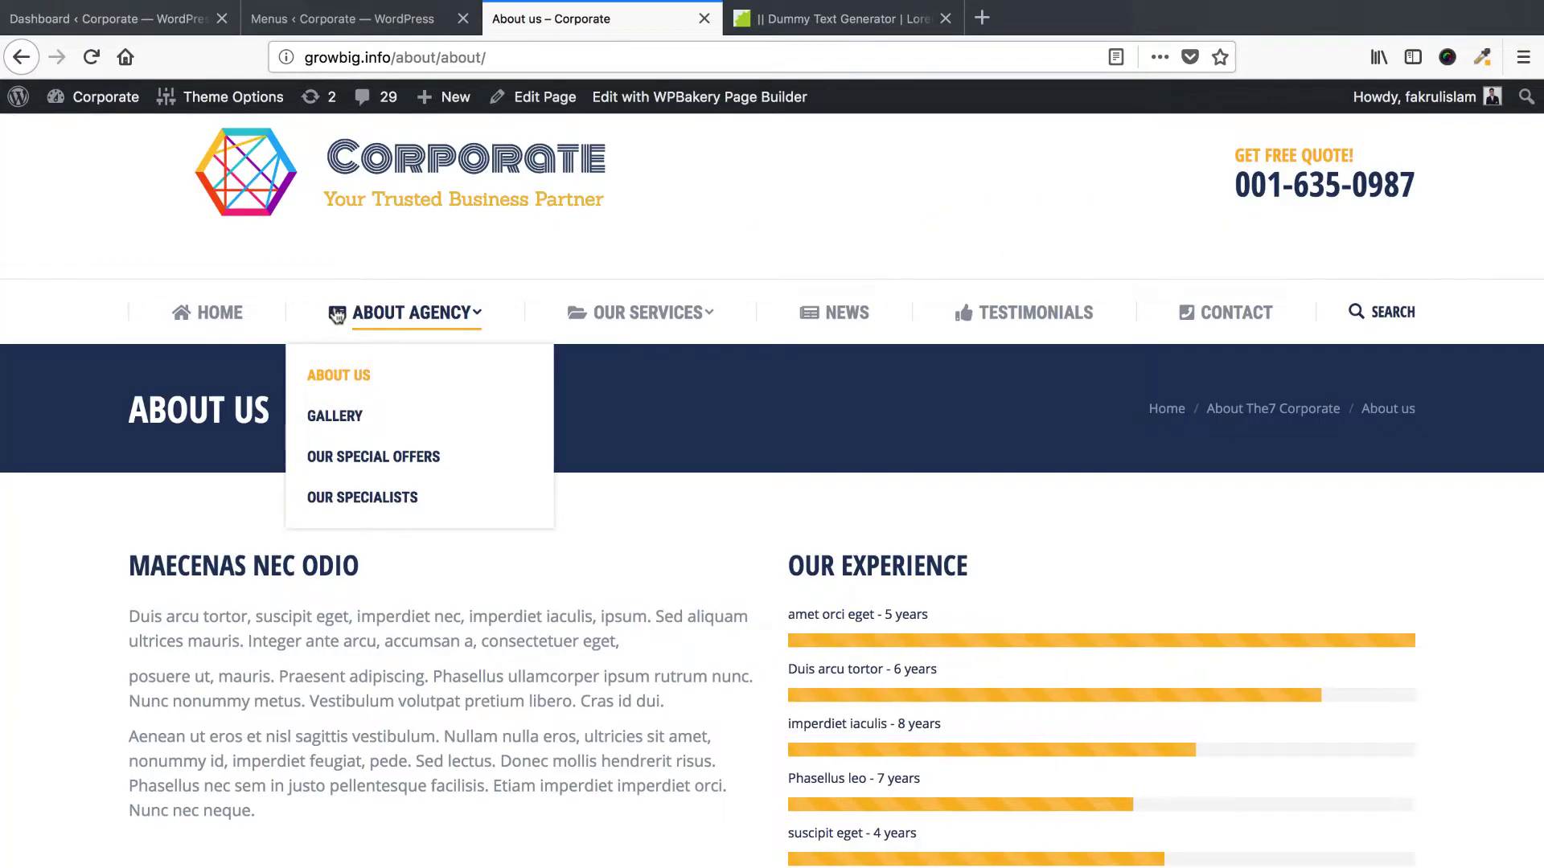
{"action": "left_click", "coordinate": [352, 18]}
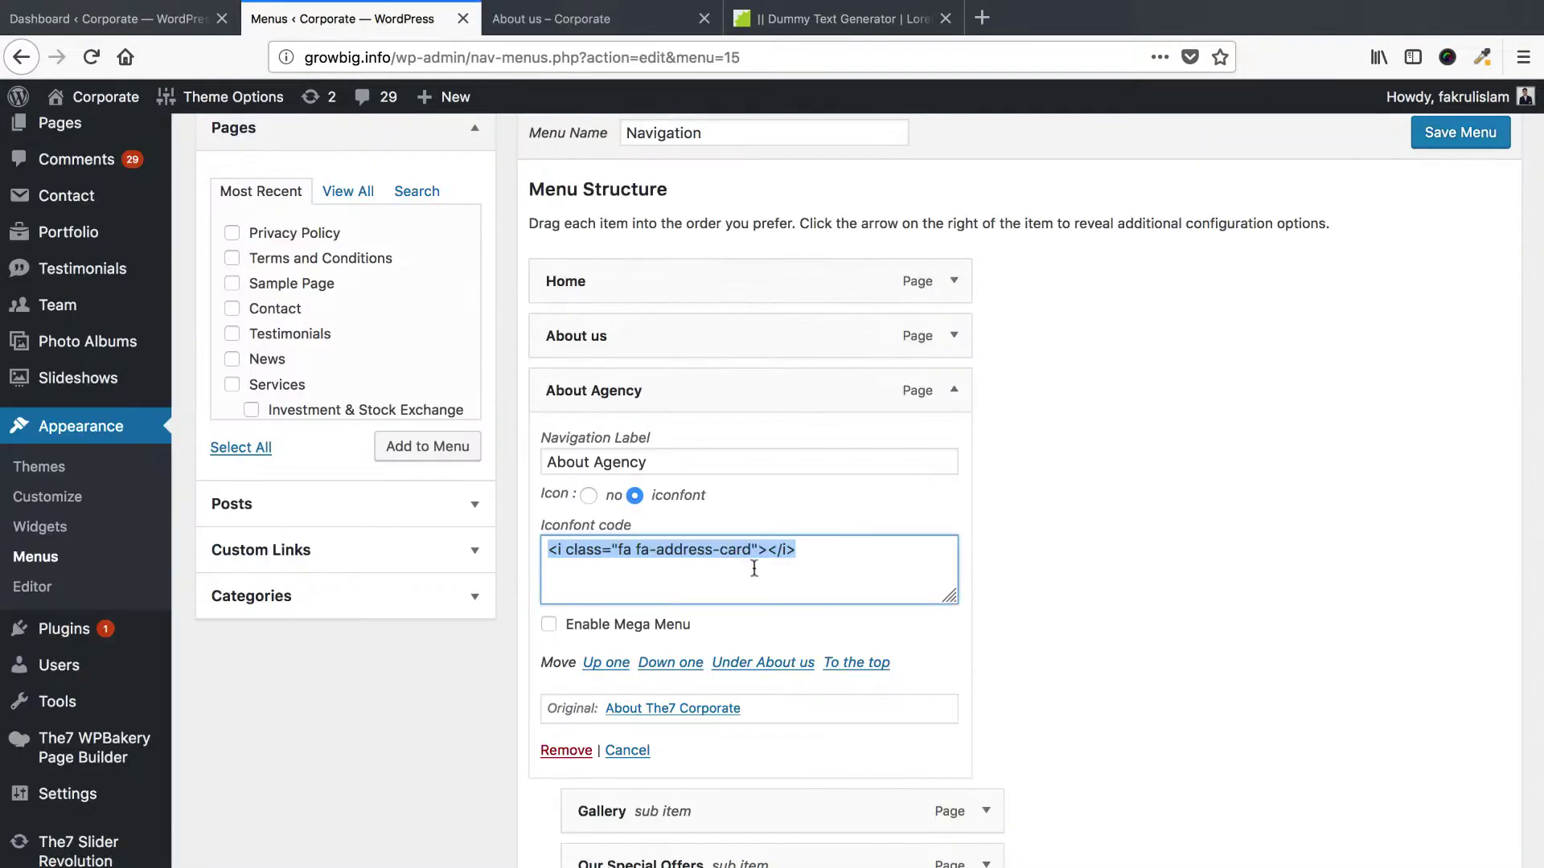
{"action": "left_click", "coordinate": [820, 559]}
{"action": "key", "text": "super+a"}
{"action": "key", "text": "super+c"}
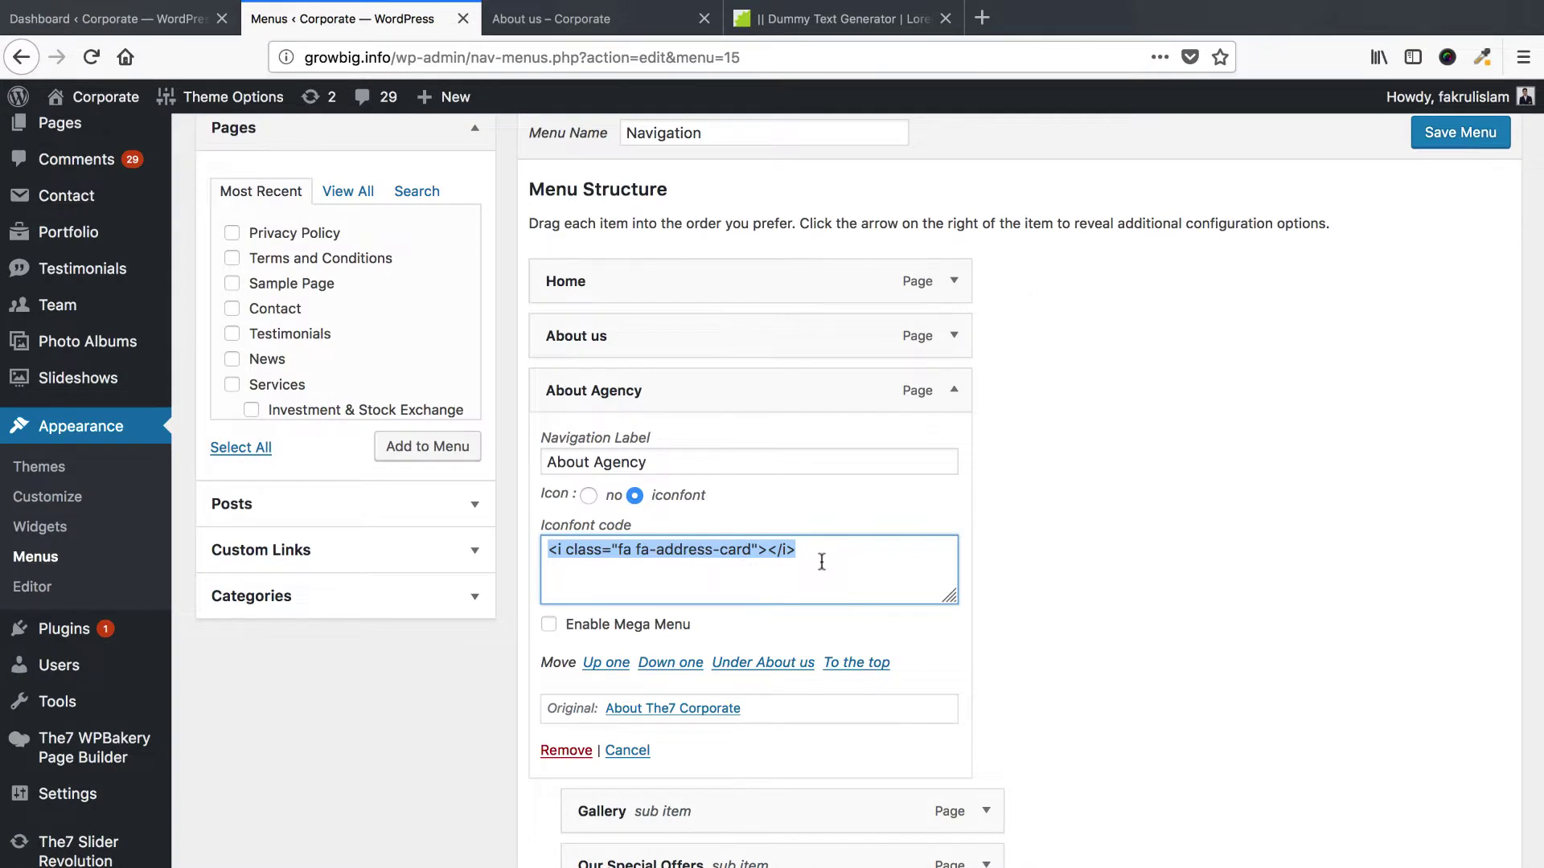
Set the About us menu item's icon to iconfont and paste the code <i class="fa fa-address-card"></i>.
{"action": "left_click", "coordinate": [955, 338]}
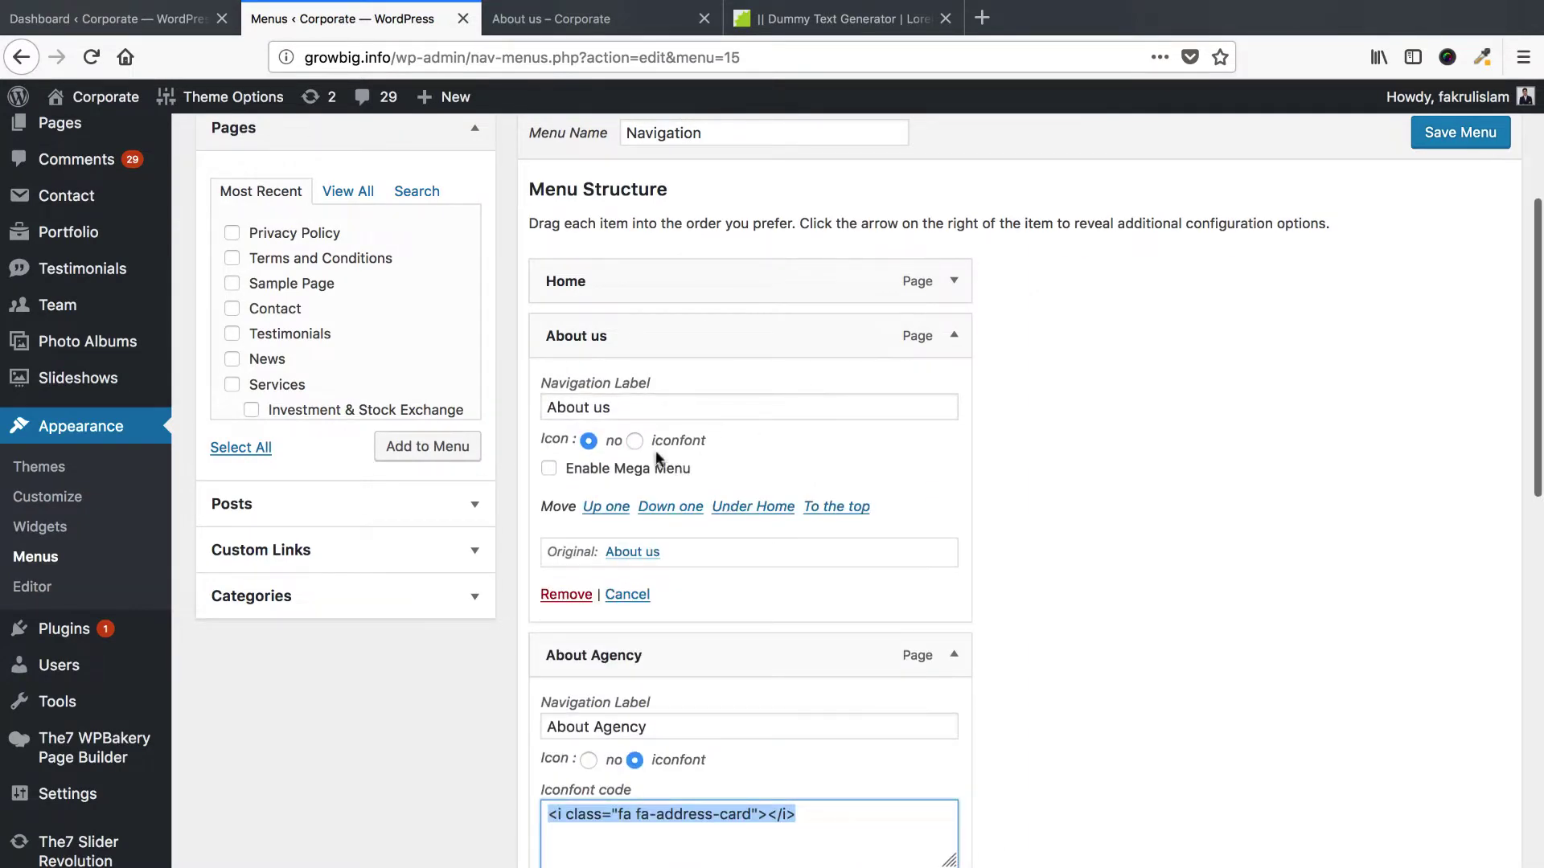
{"action": "left_click", "coordinate": [635, 441]}
{"action": "left_click", "coordinate": [658, 509]}
{"action": "key", "text": "super+v"}
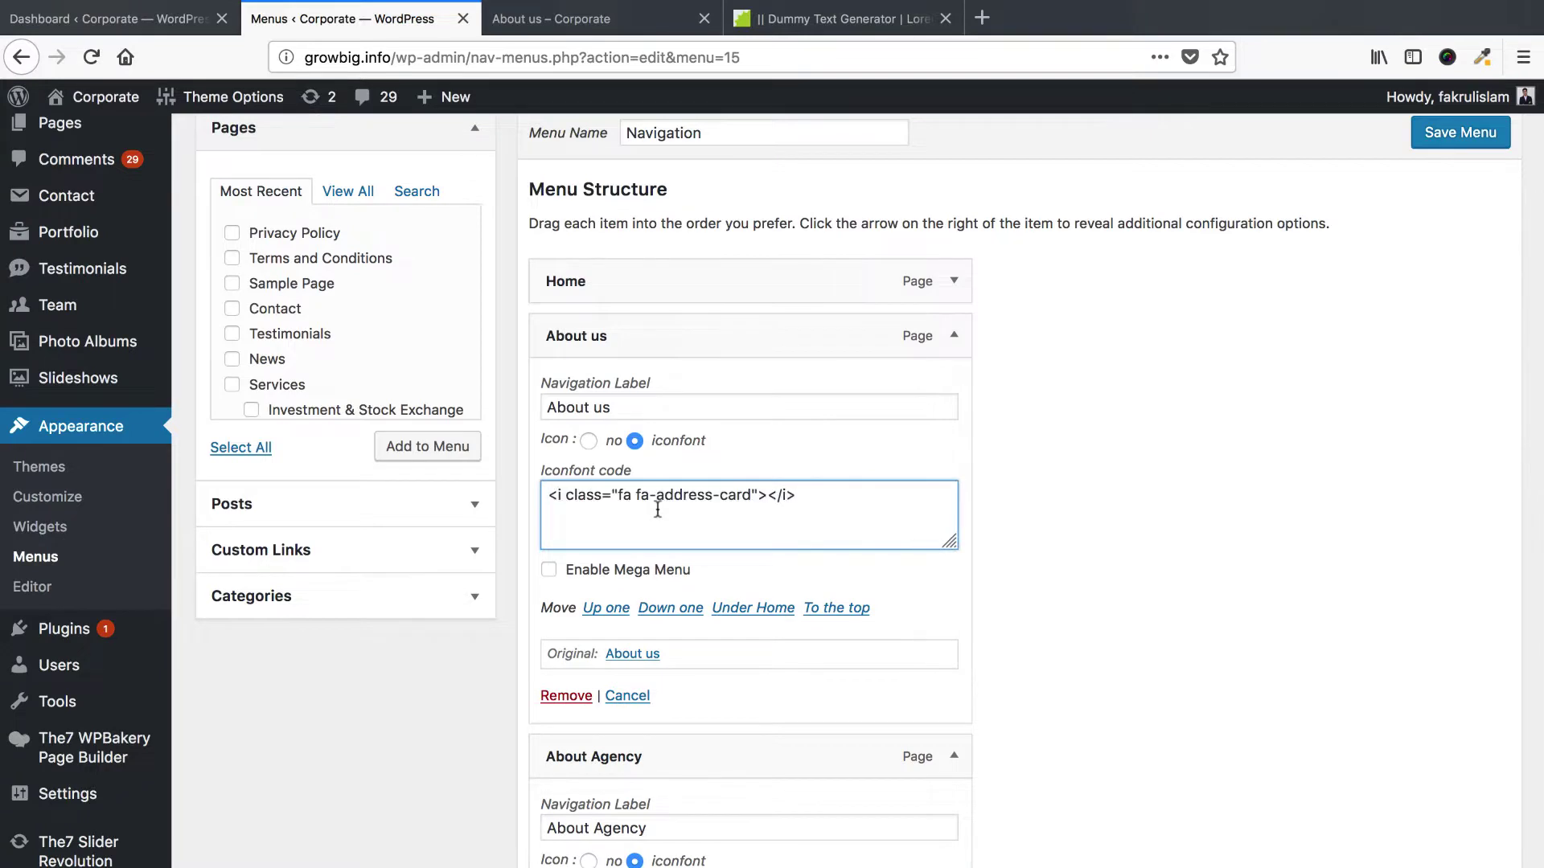
{"action": "left_click", "coordinate": [956, 336]}
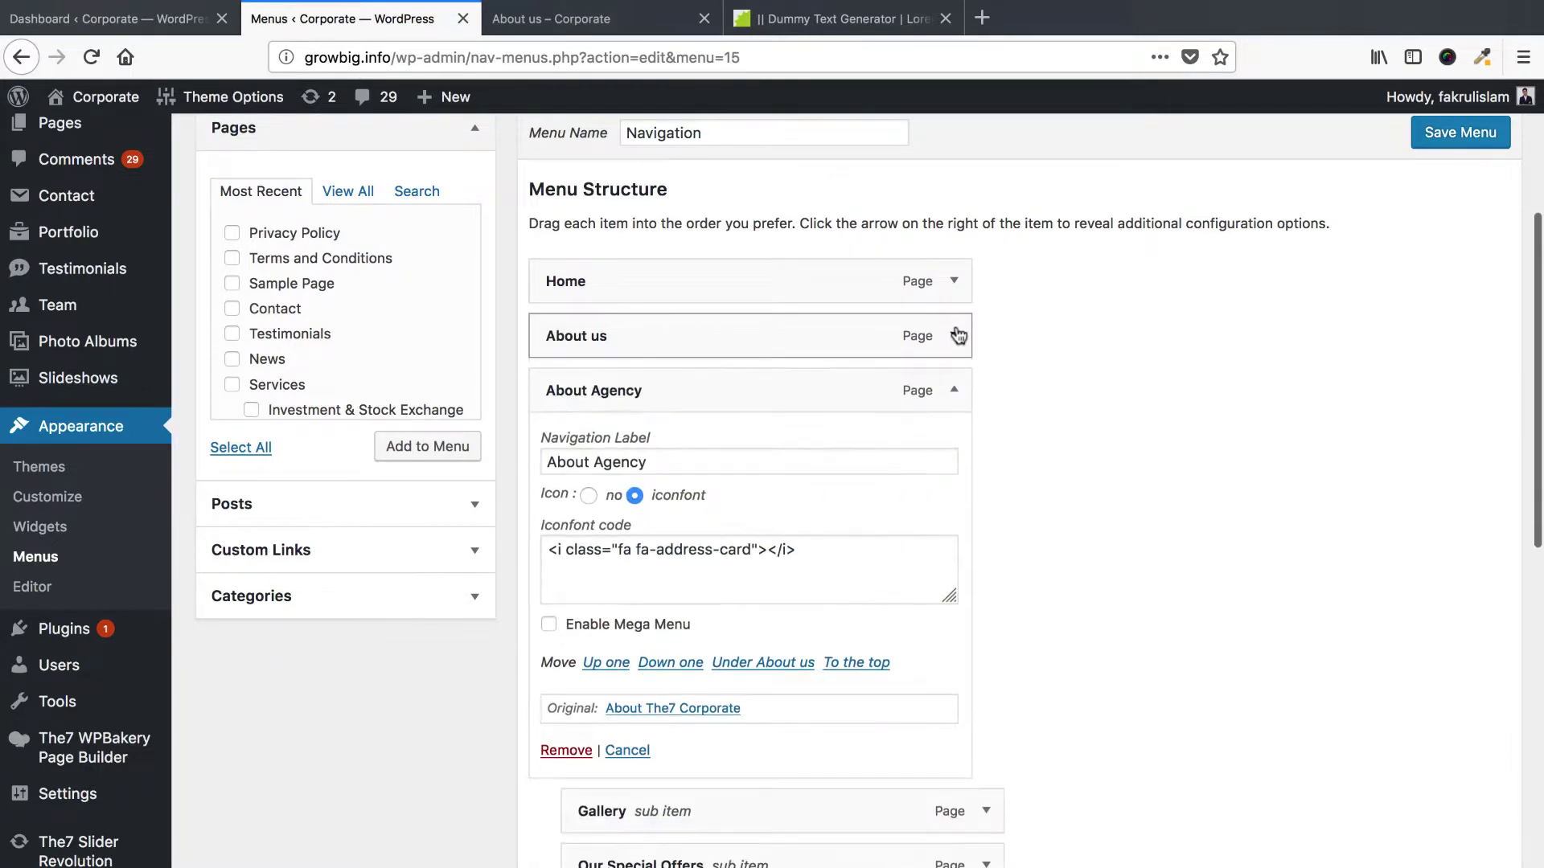
Remove the About Agency menu item and nest Gallery, Our Special Offers and Our specialists under About us.
{"action": "left_click", "coordinate": [573, 753]}
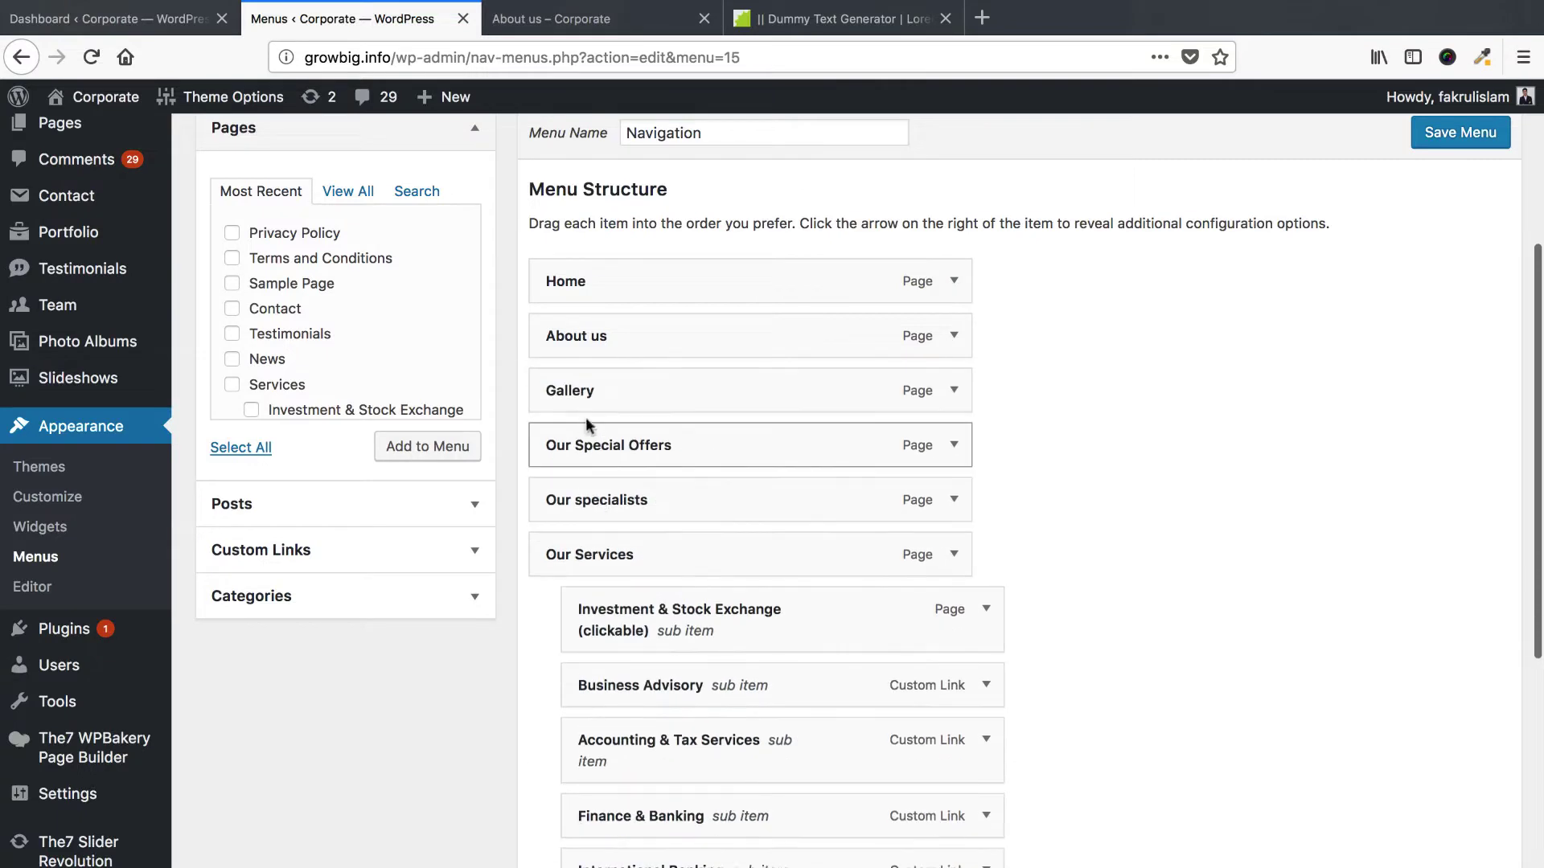
{"action": "left_click_drag", "start_coordinate": [587, 389], "coordinate": [620, 389]}
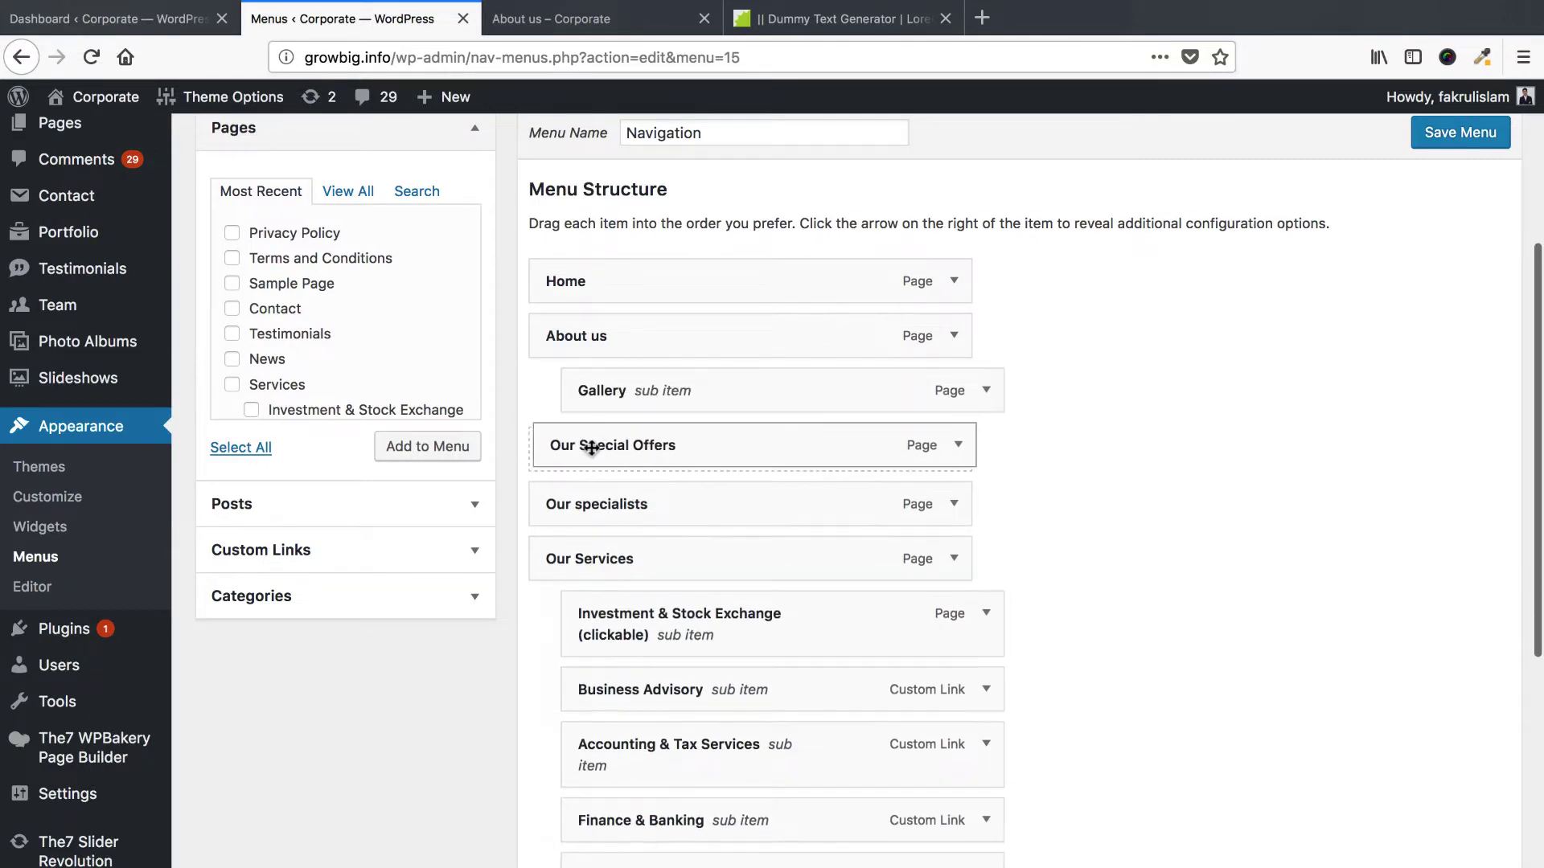
{"action": "left_click_drag", "start_coordinate": [592, 445], "coordinate": [615, 447]}
{"action": "left_click_drag", "start_coordinate": [609, 500], "coordinate": [635, 504]}
Change the About us item's navigation label to About Agency and save the menu.
{"action": "scroll", "coordinate": [1281, 558], "scroll_direction": "up", "scroll_amount": 5}
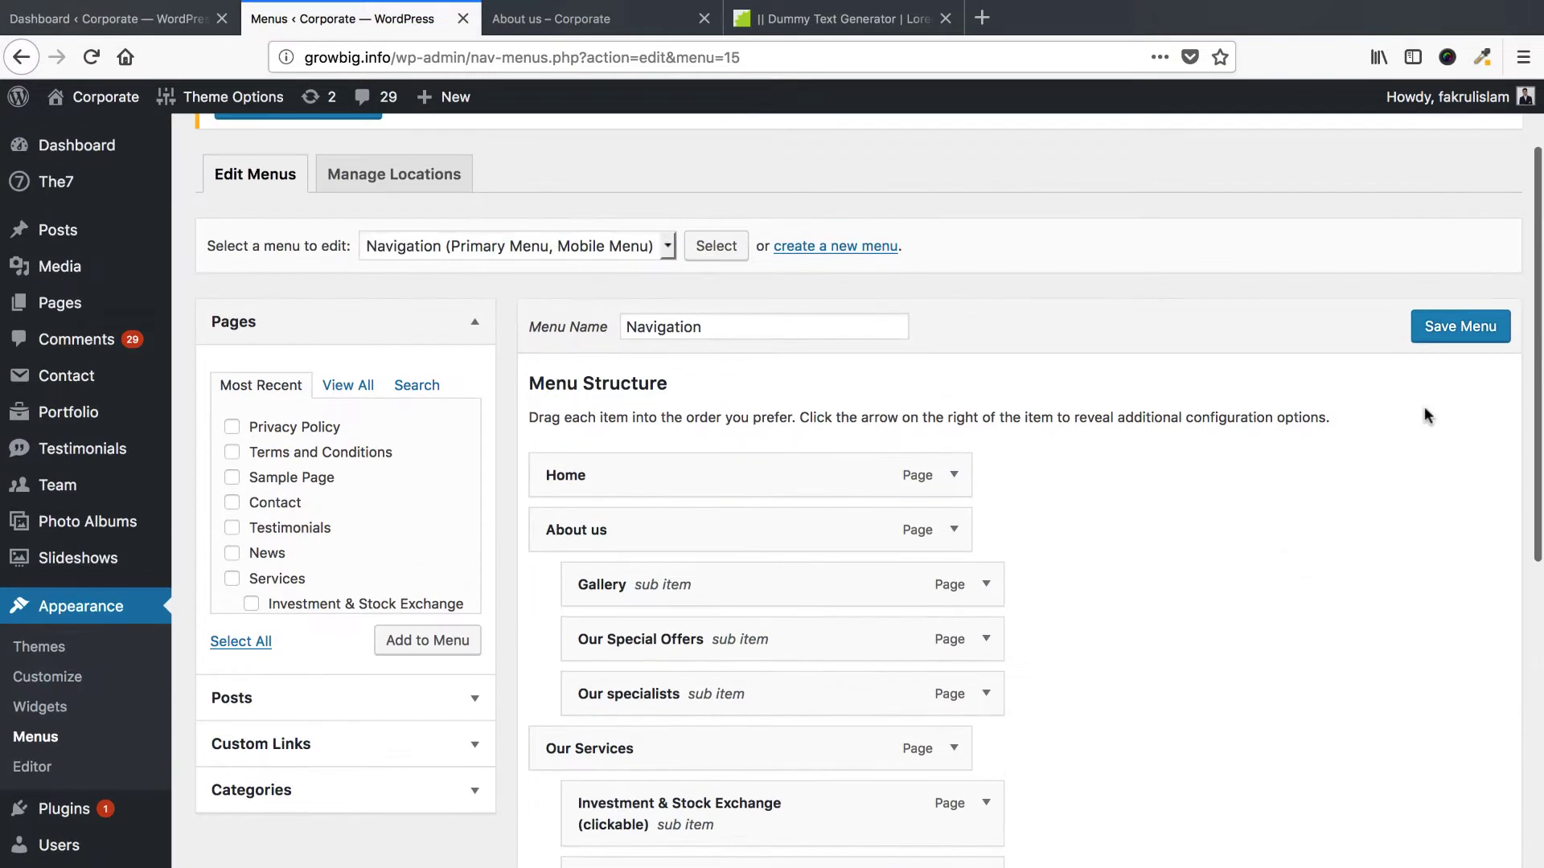
{"action": "left_click", "coordinate": [954, 529]}
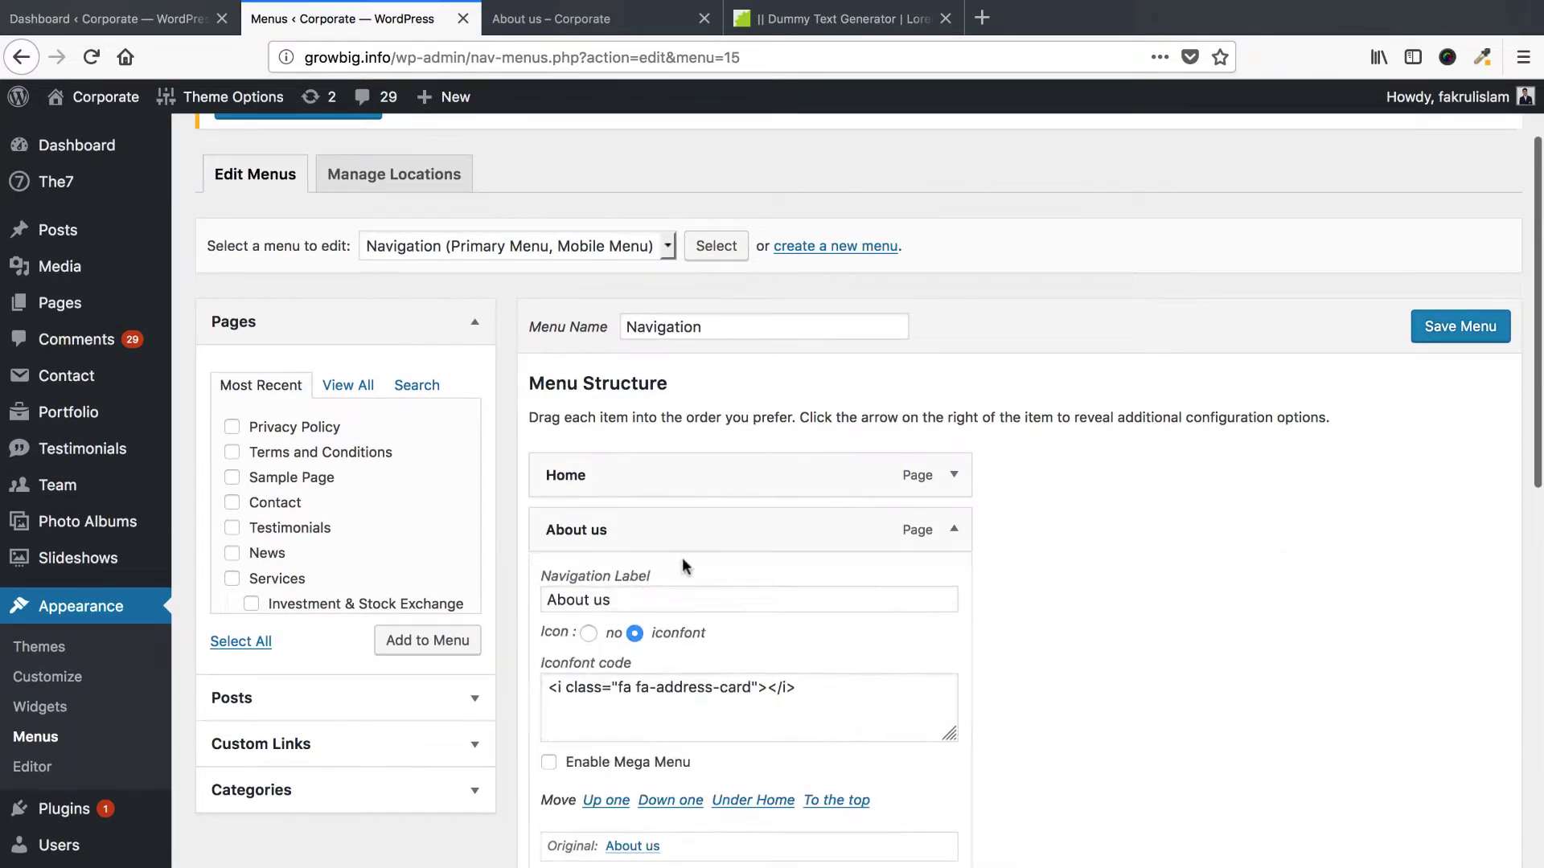
{"action": "double_click", "coordinate": [595, 601]}
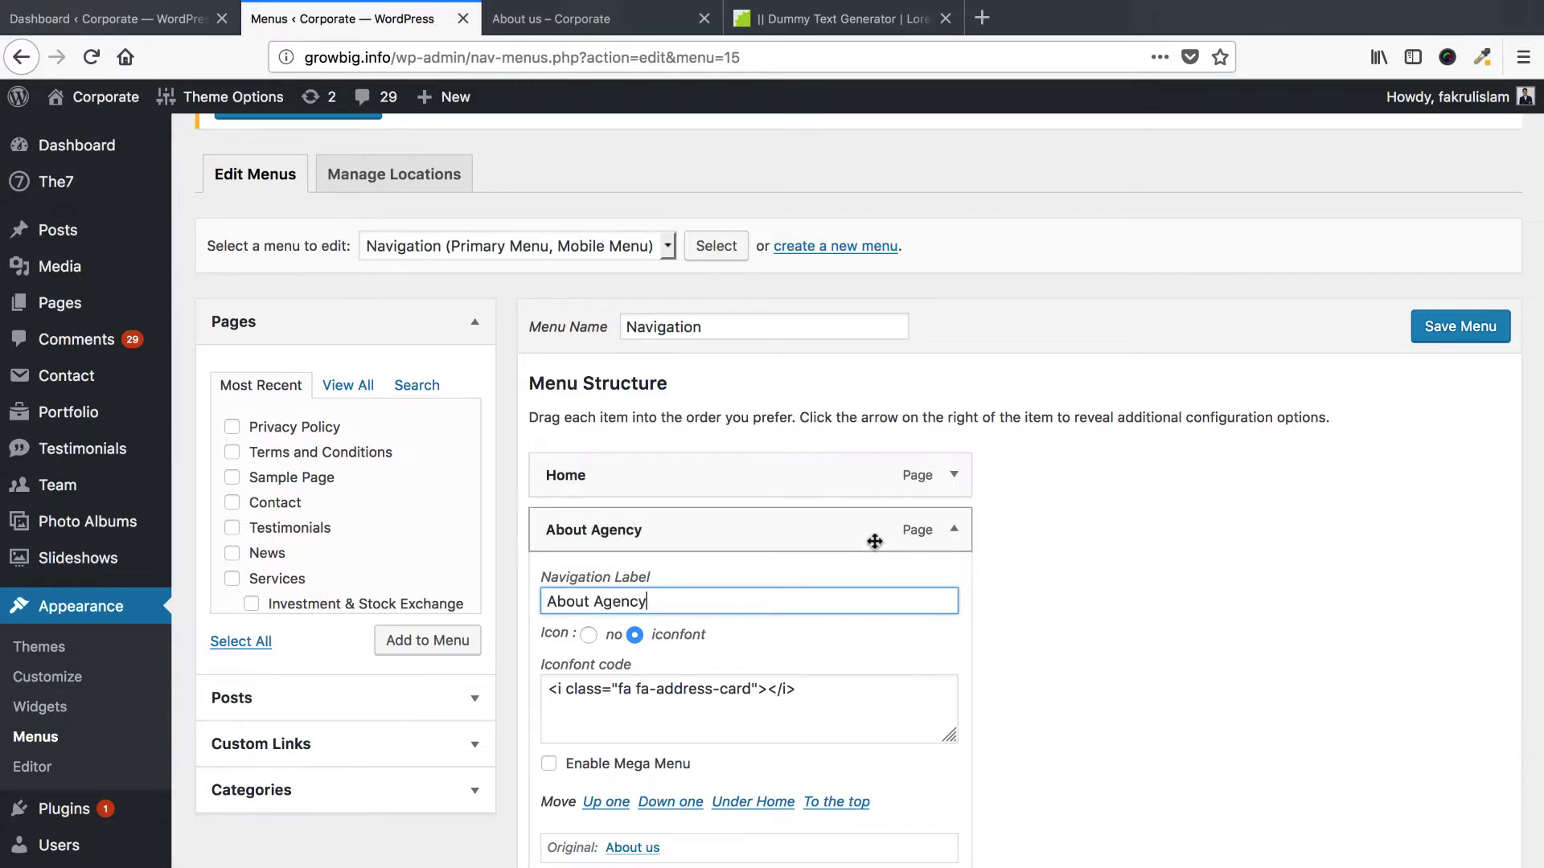
{"action": "left_click", "coordinate": [954, 531]}
{"action": "left_click", "coordinate": [1460, 327]}
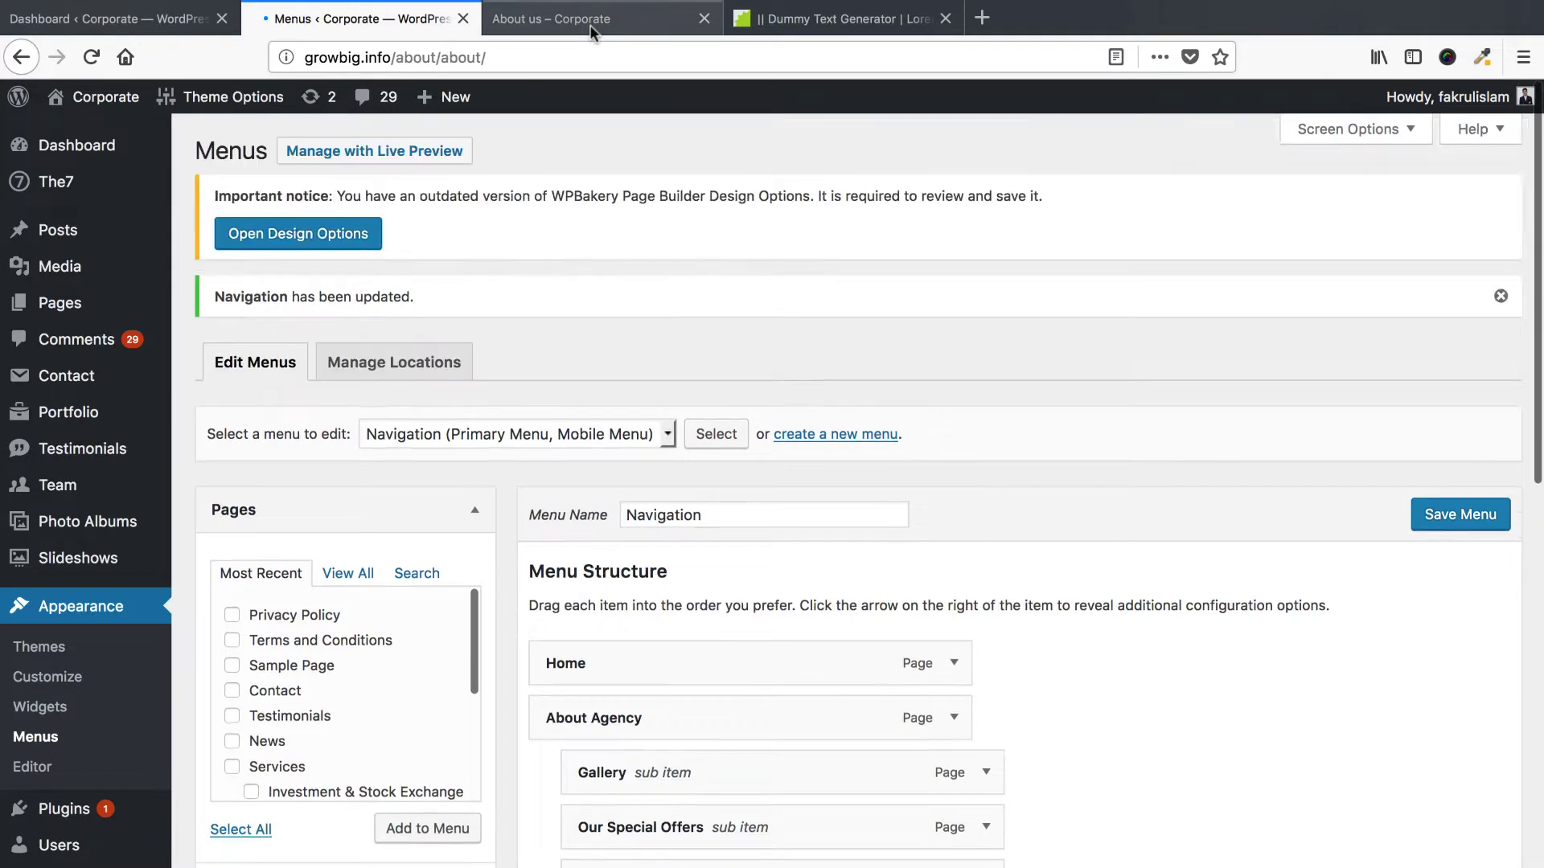
Reload the live site and check the About Agency submenu and the page it links to.
{"action": "left_click", "coordinate": [583, 17]}
{"action": "right_click", "coordinate": [583, 18]}
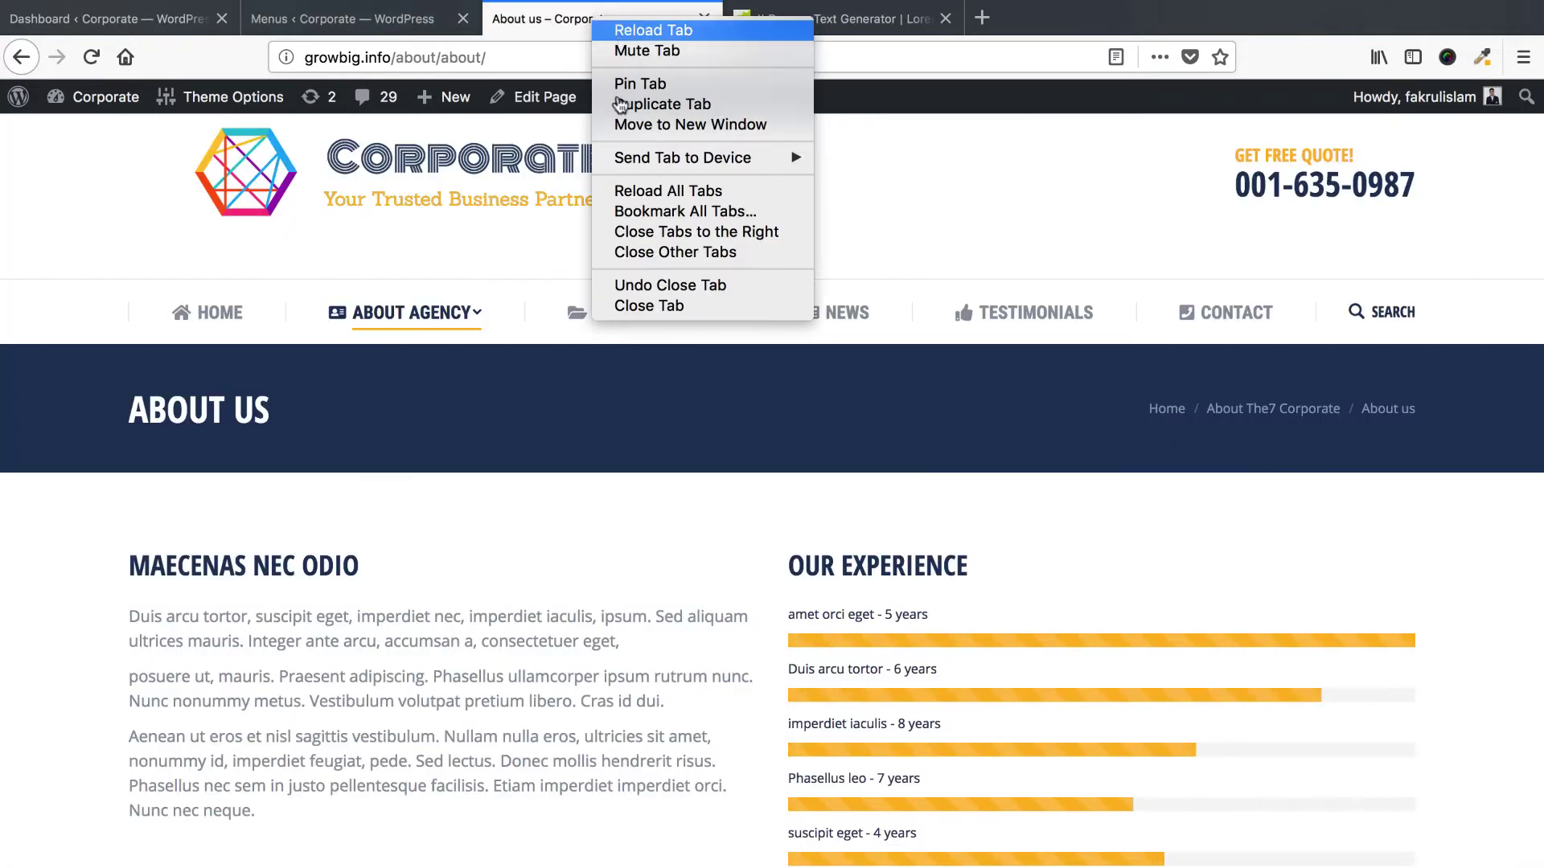
{"action": "left_click", "coordinate": [643, 27]}
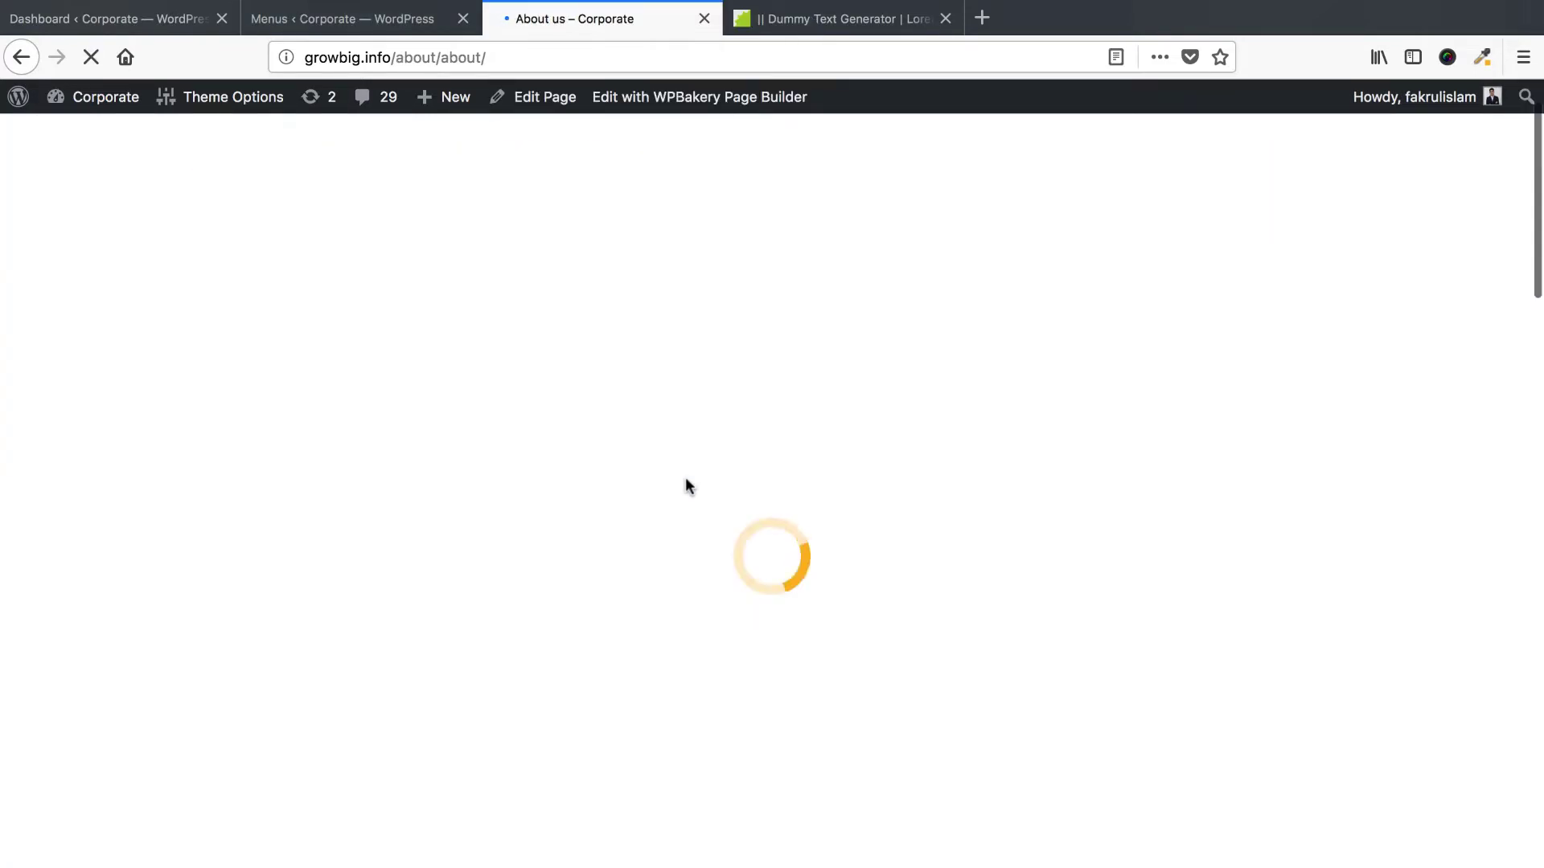
{"action": "mouse_move", "coordinate": [452, 319]}
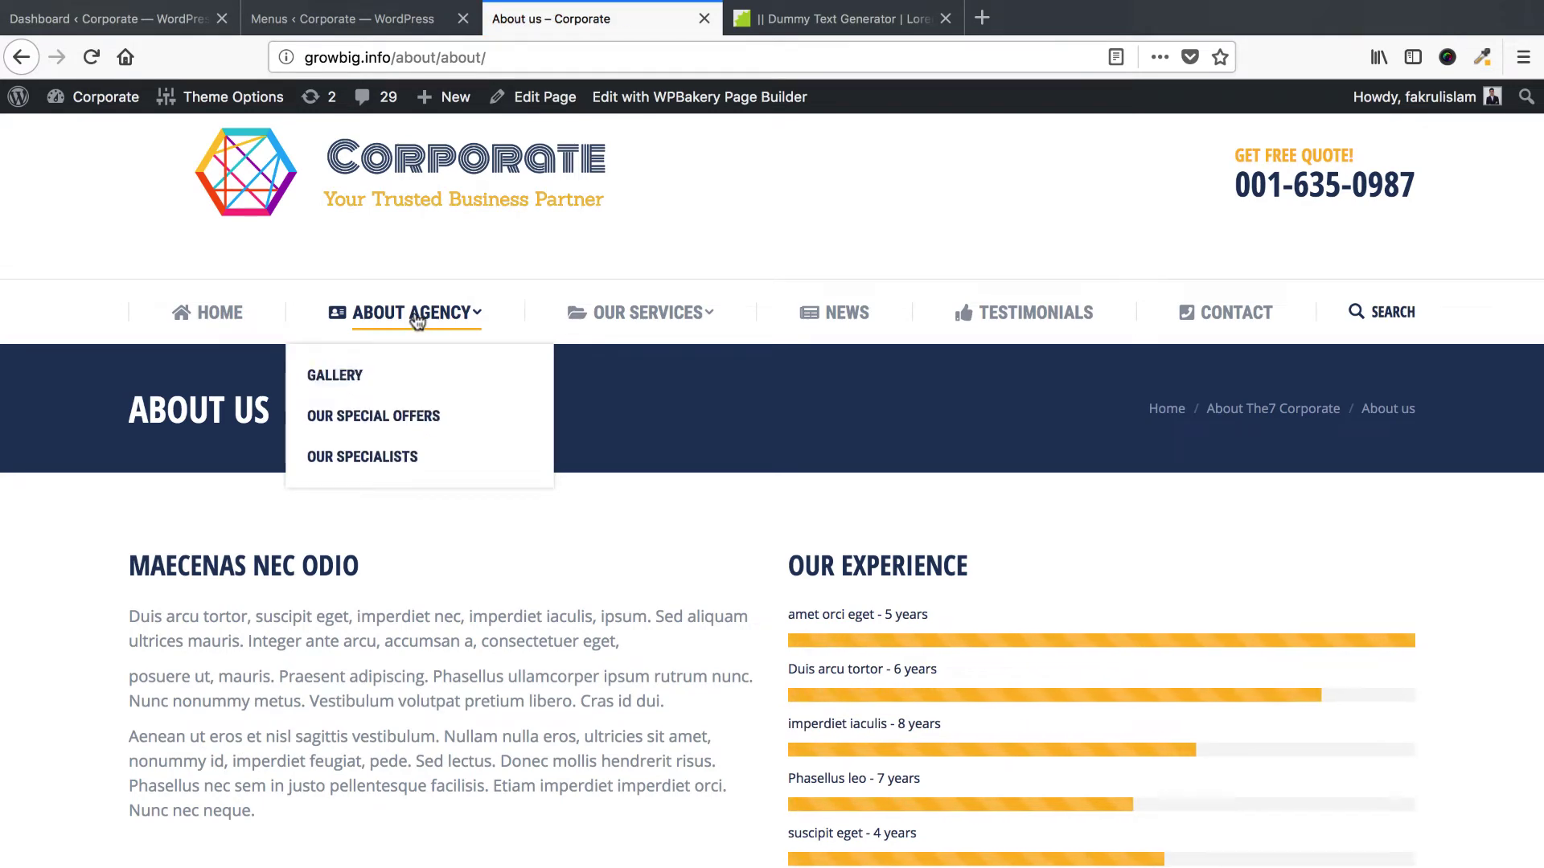
{"action": "left_click", "coordinate": [381, 319]}
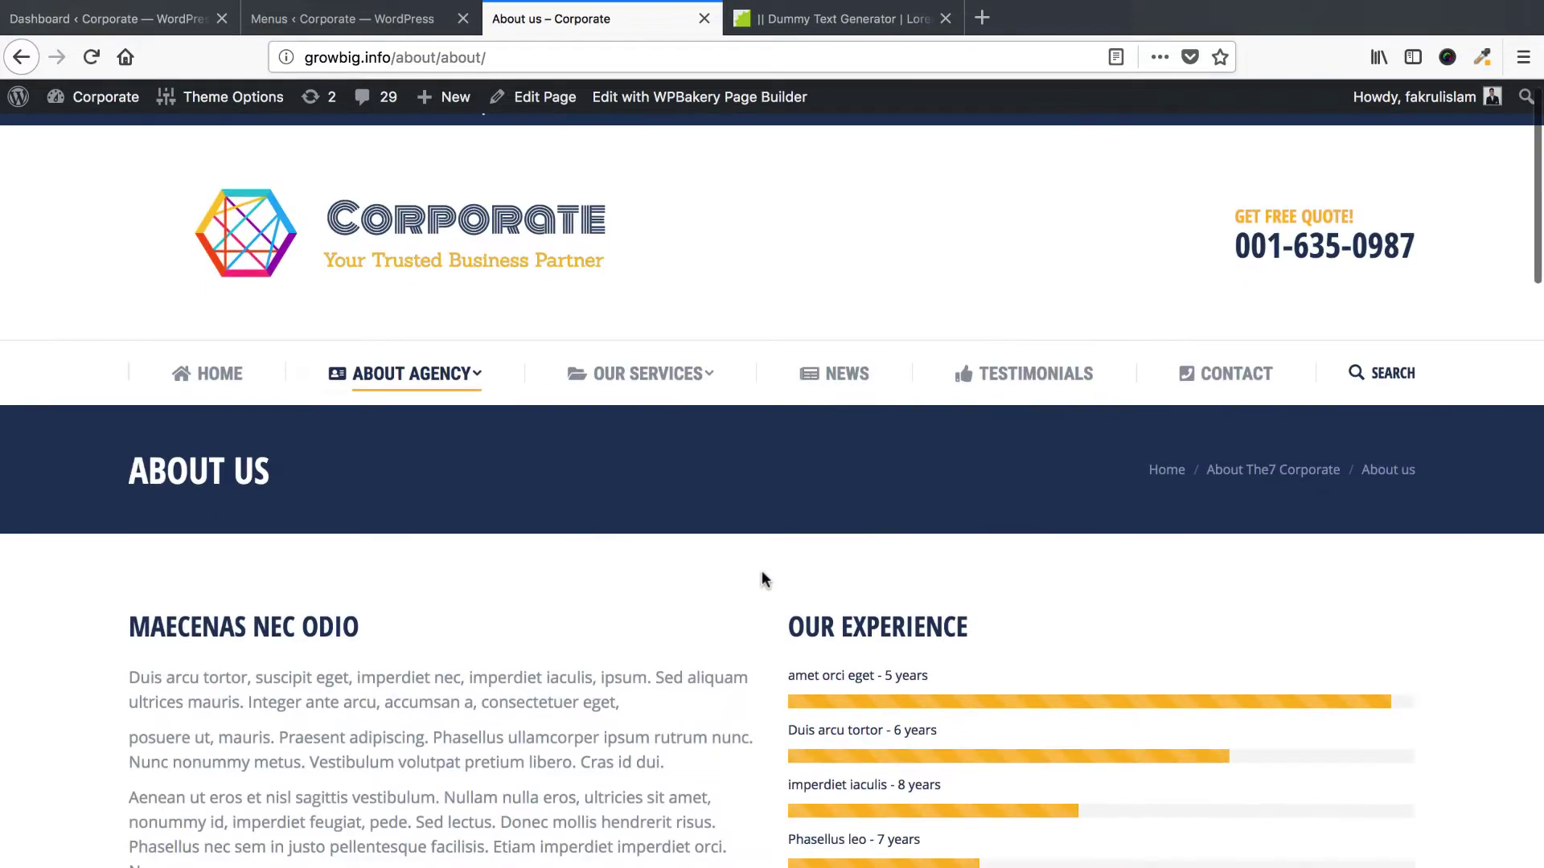
{"action": "scroll", "coordinate": [762, 573], "scroll_direction": "down", "scroll_amount": 10}
{"action": "scroll", "coordinate": [762, 579], "scroll_direction": "down", "scroll_amount": 5}
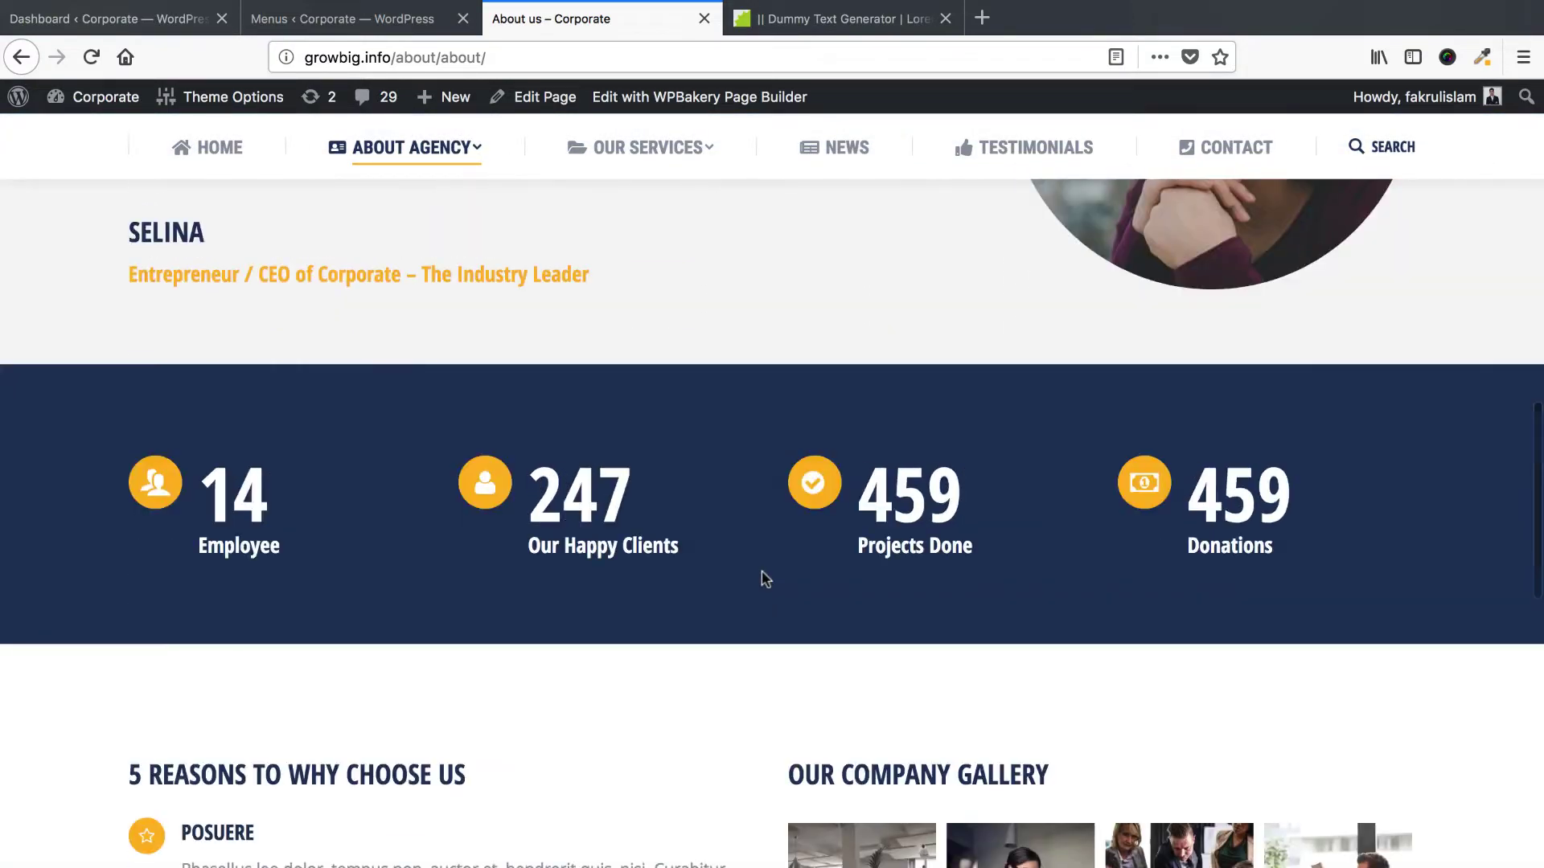
Examine the Our Services submenu and the services listed on the live Services page.
{"action": "scroll", "coordinate": [763, 579], "scroll_direction": "down", "scroll_amount": 2}
{"action": "scroll", "coordinate": [762, 579], "scroll_direction": "up", "scroll_amount": 15}
{"action": "scroll", "coordinate": [762, 577], "scroll_direction": "up", "scroll_amount": 3}
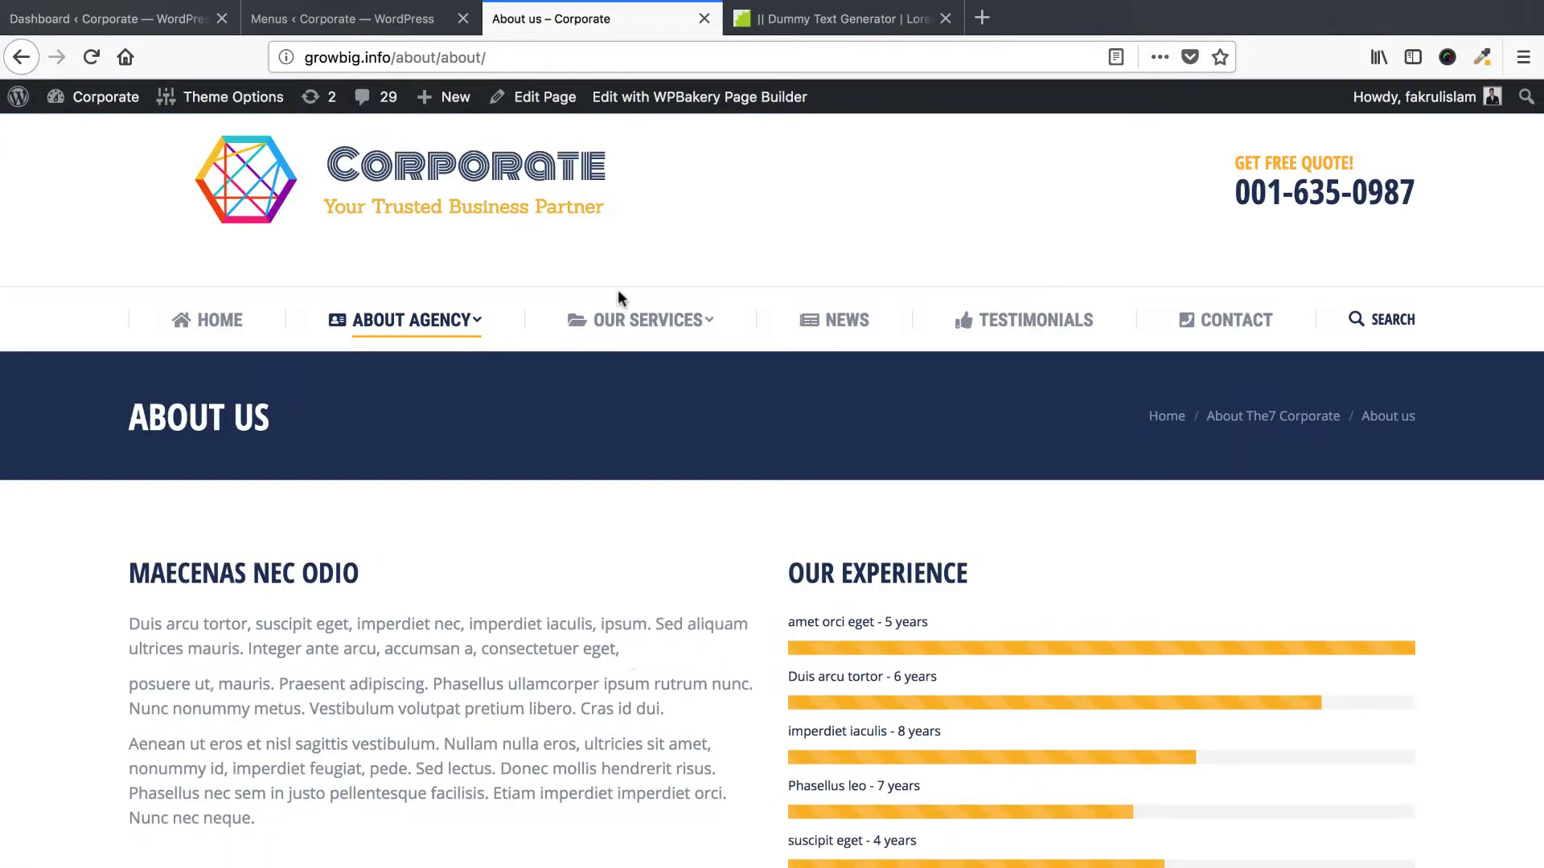
{"action": "mouse_move", "coordinate": [659, 337]}
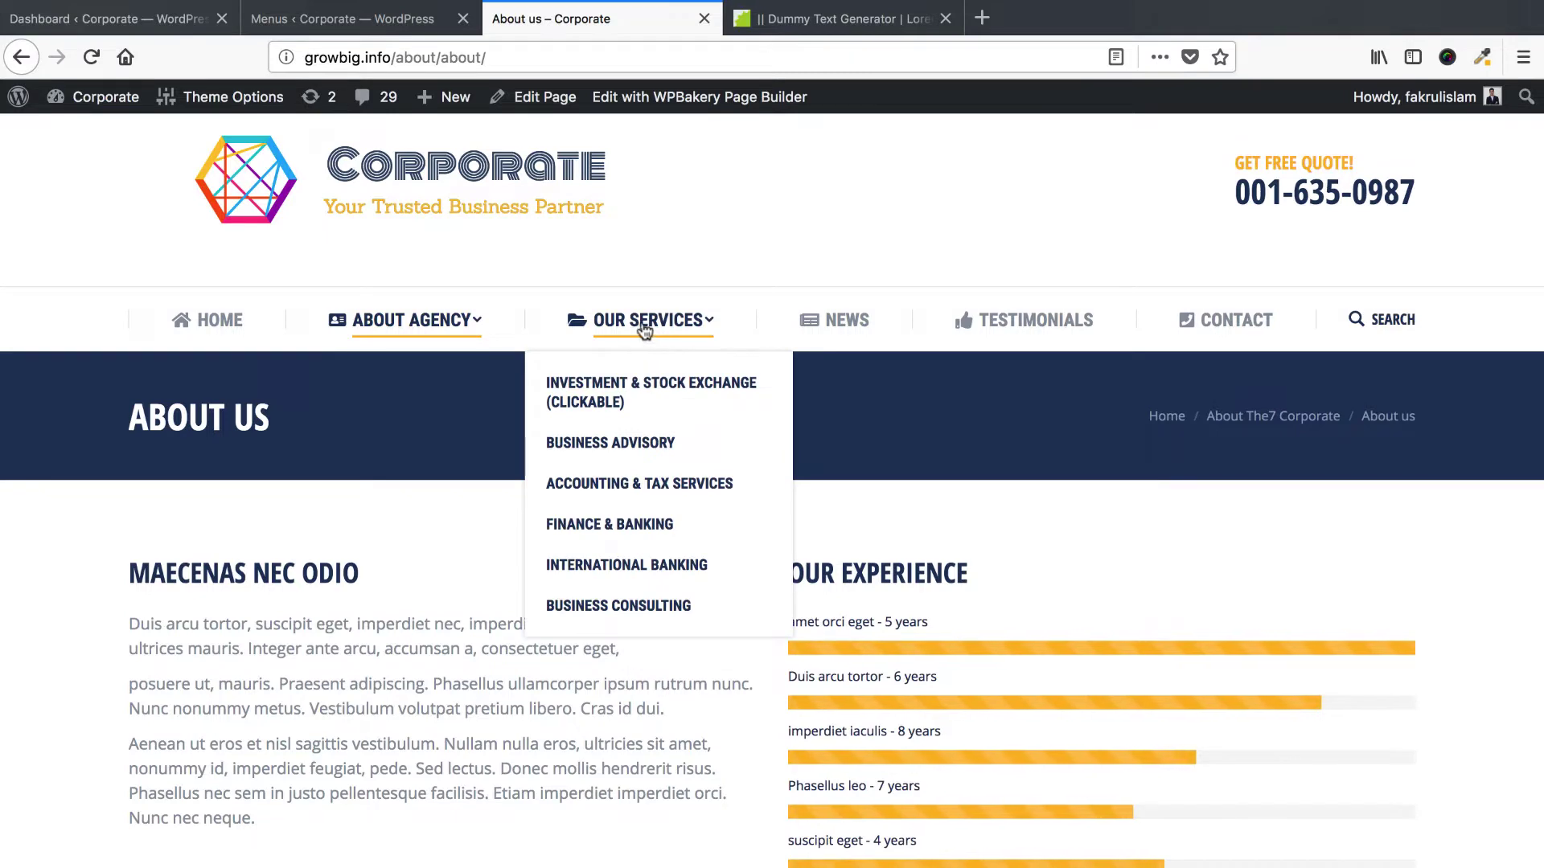
{"action": "left_click", "coordinate": [645, 330]}
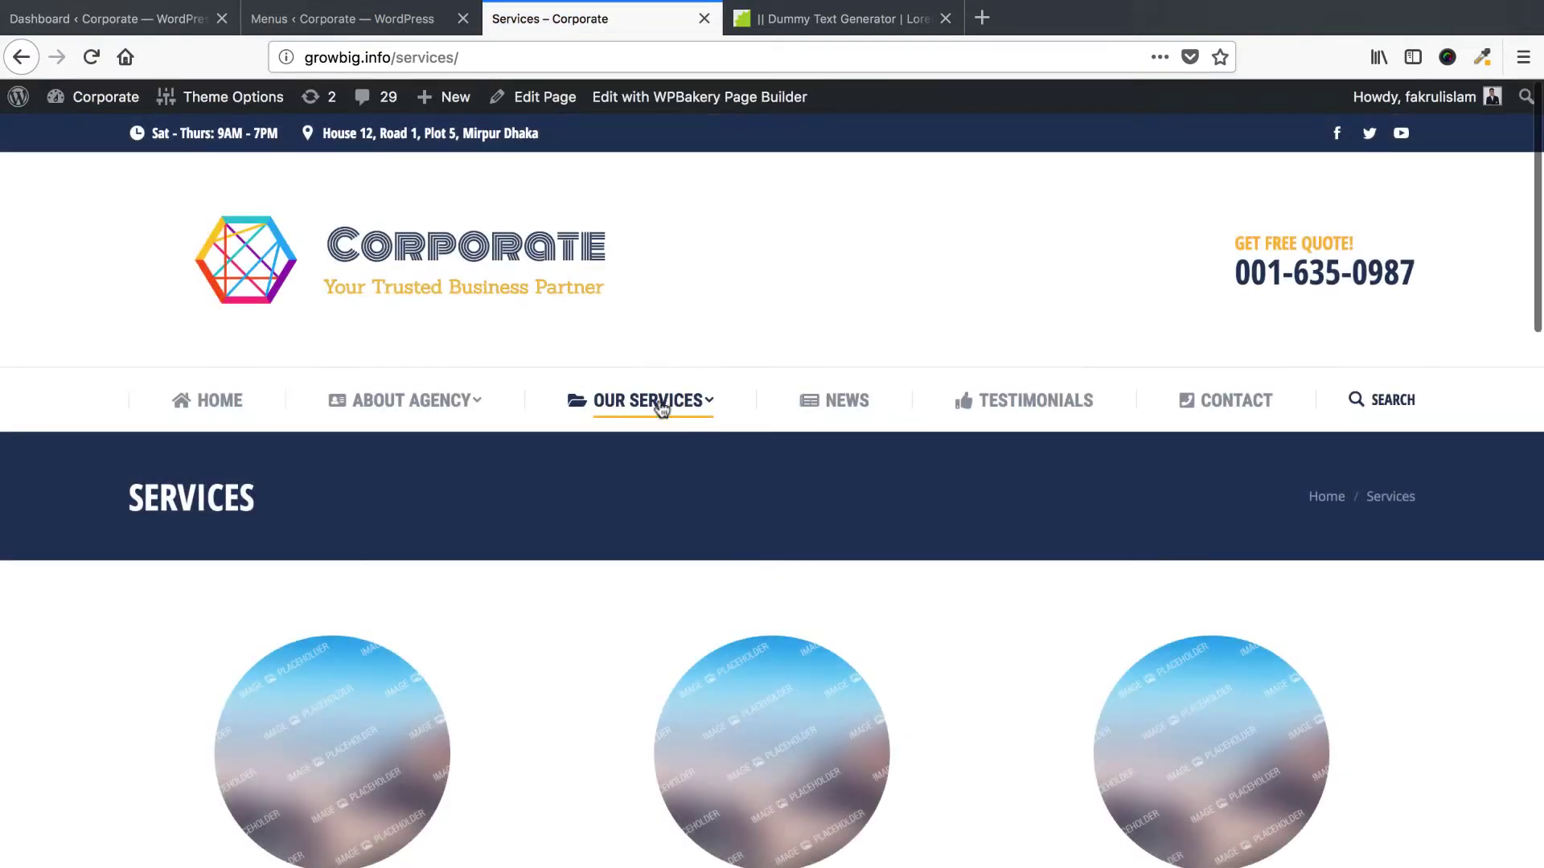
{"action": "mouse_move", "coordinate": [661, 409]}
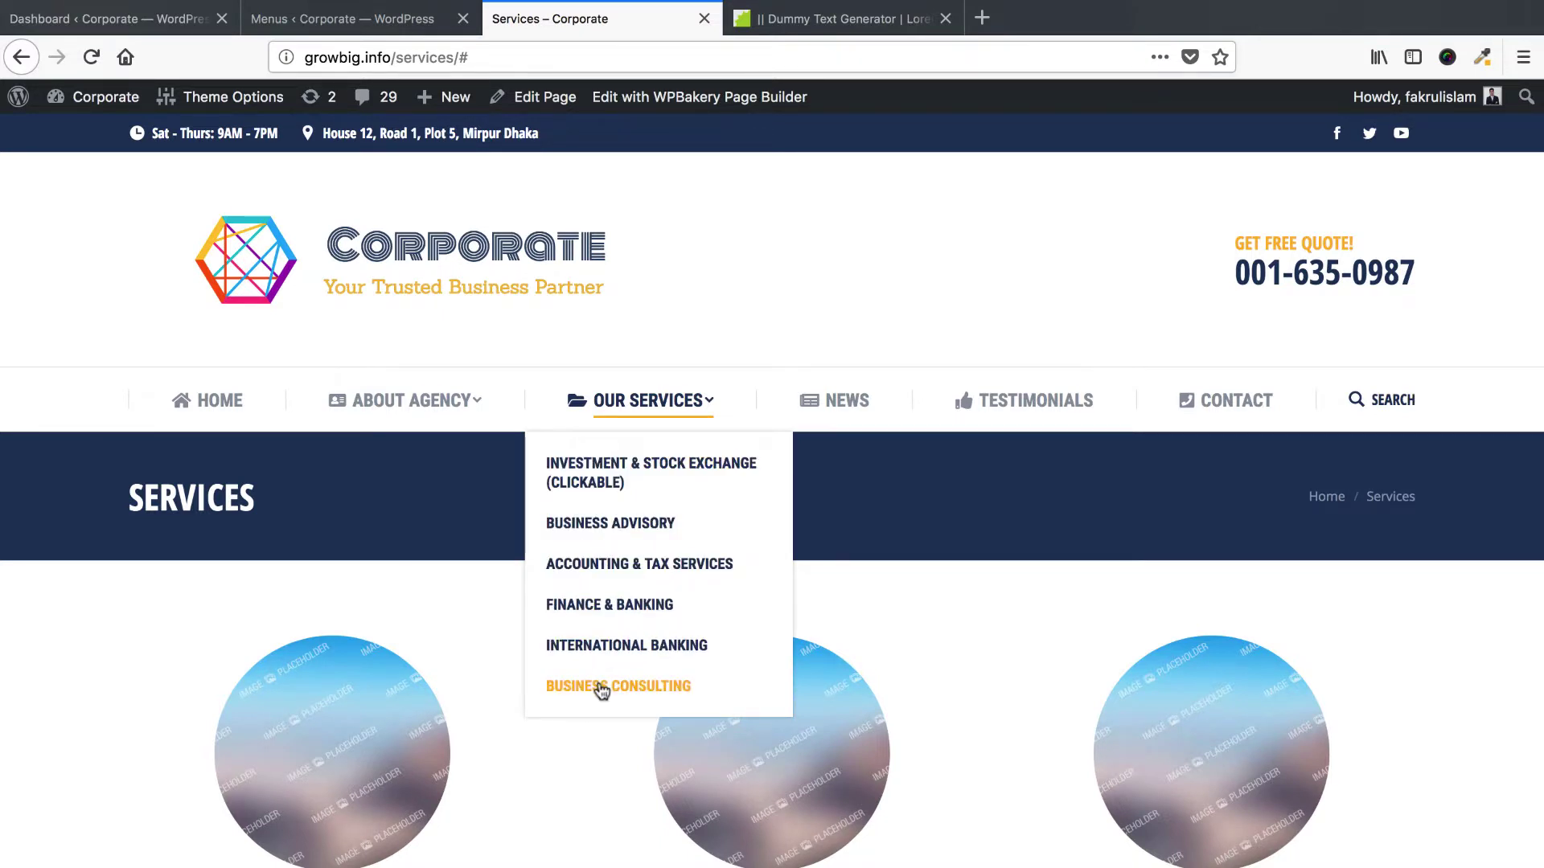
{"action": "scroll", "coordinate": [853, 603], "scroll_direction": "down", "scroll_amount": 1}
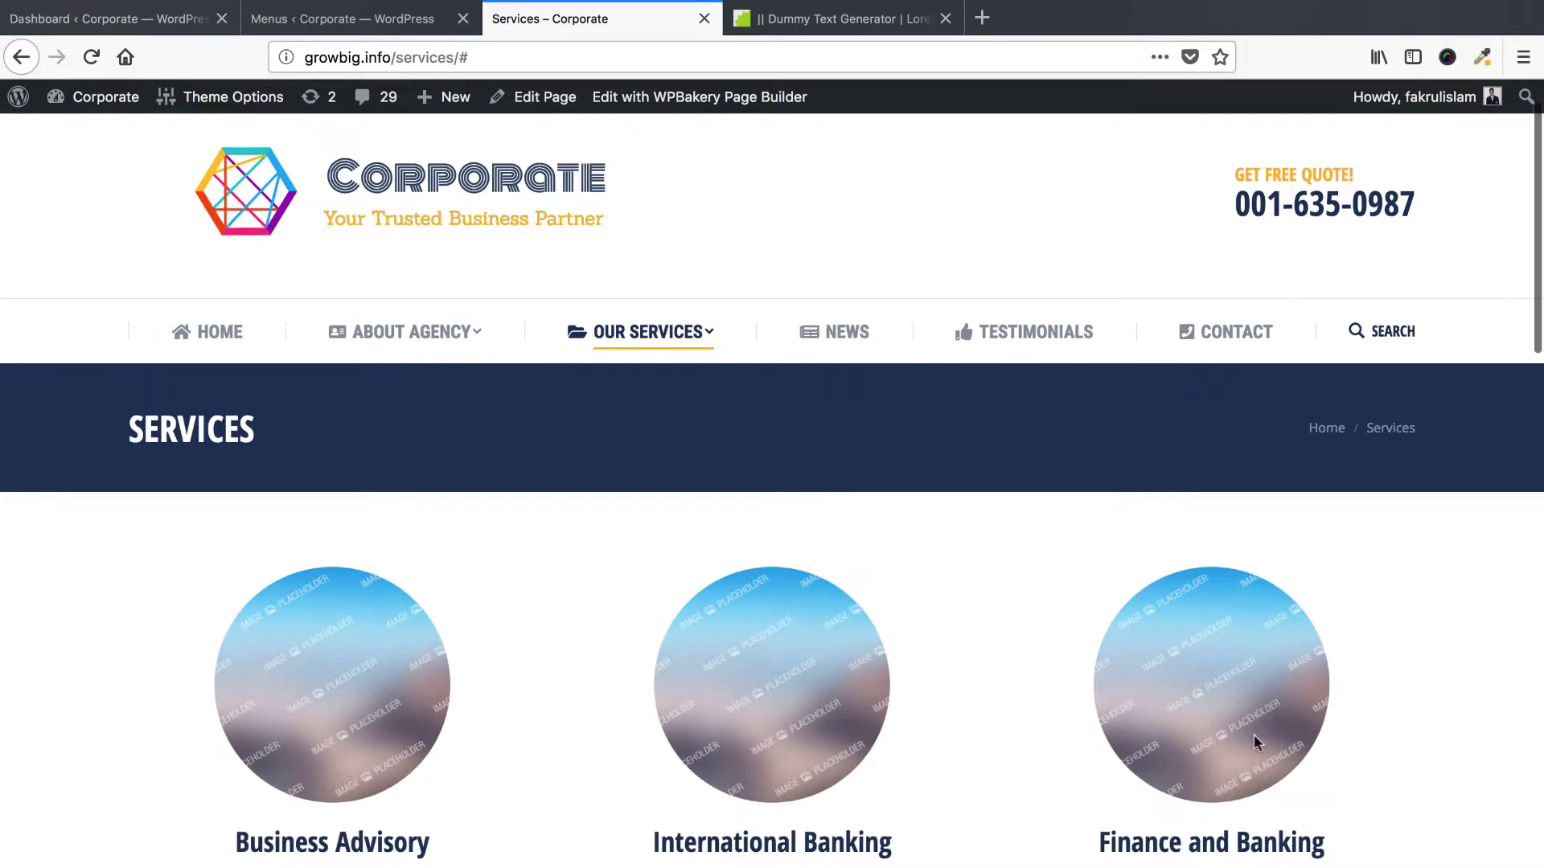
{"action": "scroll", "coordinate": [751, 716], "scroll_direction": "down", "scroll_amount": 10}
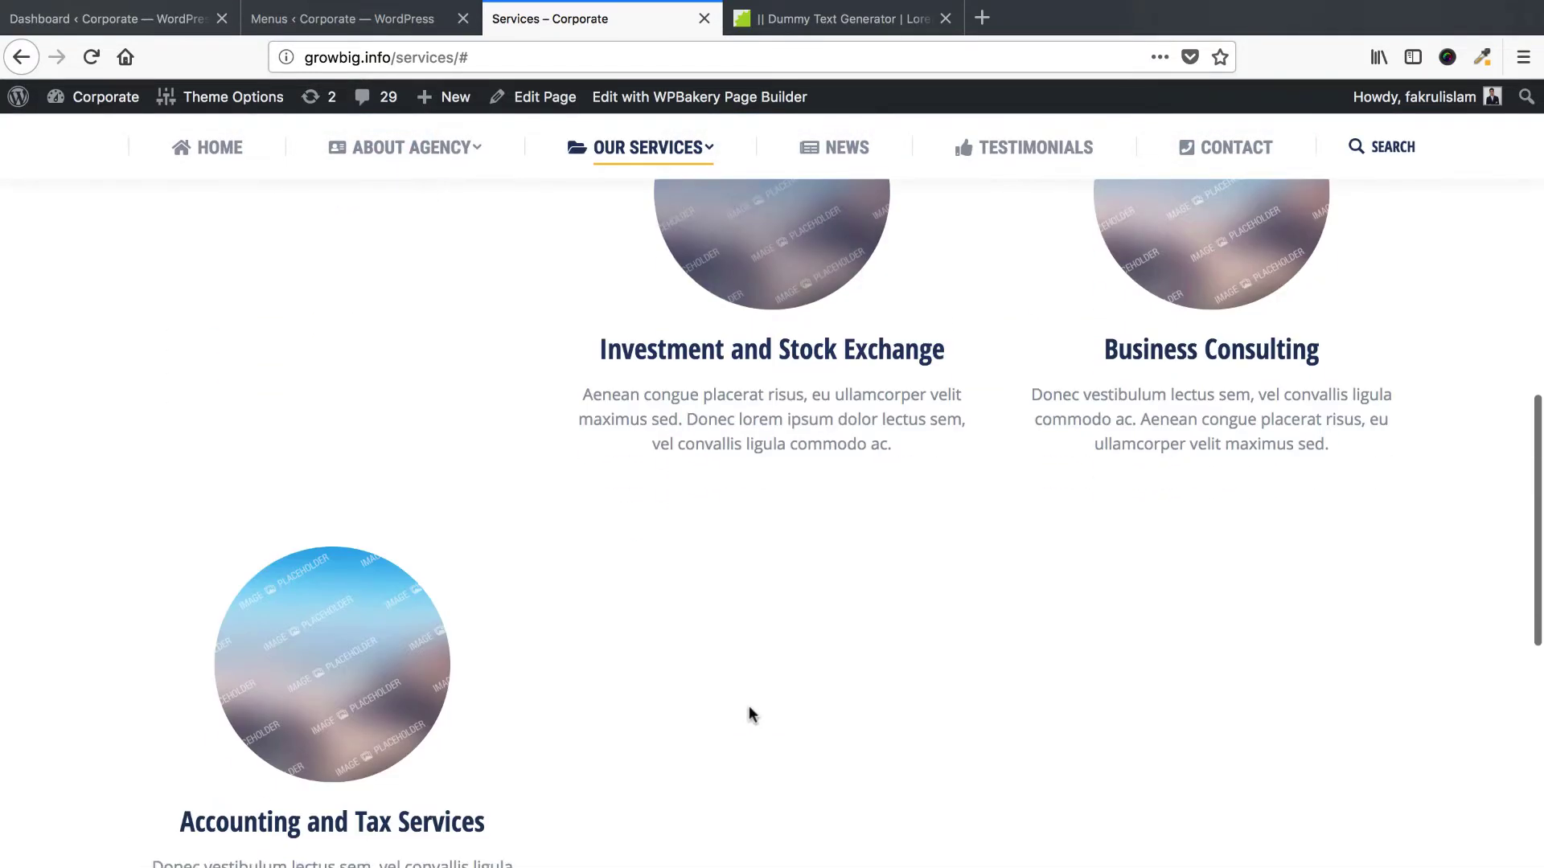
{"action": "scroll", "coordinate": [576, 728], "scroll_direction": "up", "scroll_amount": 5}
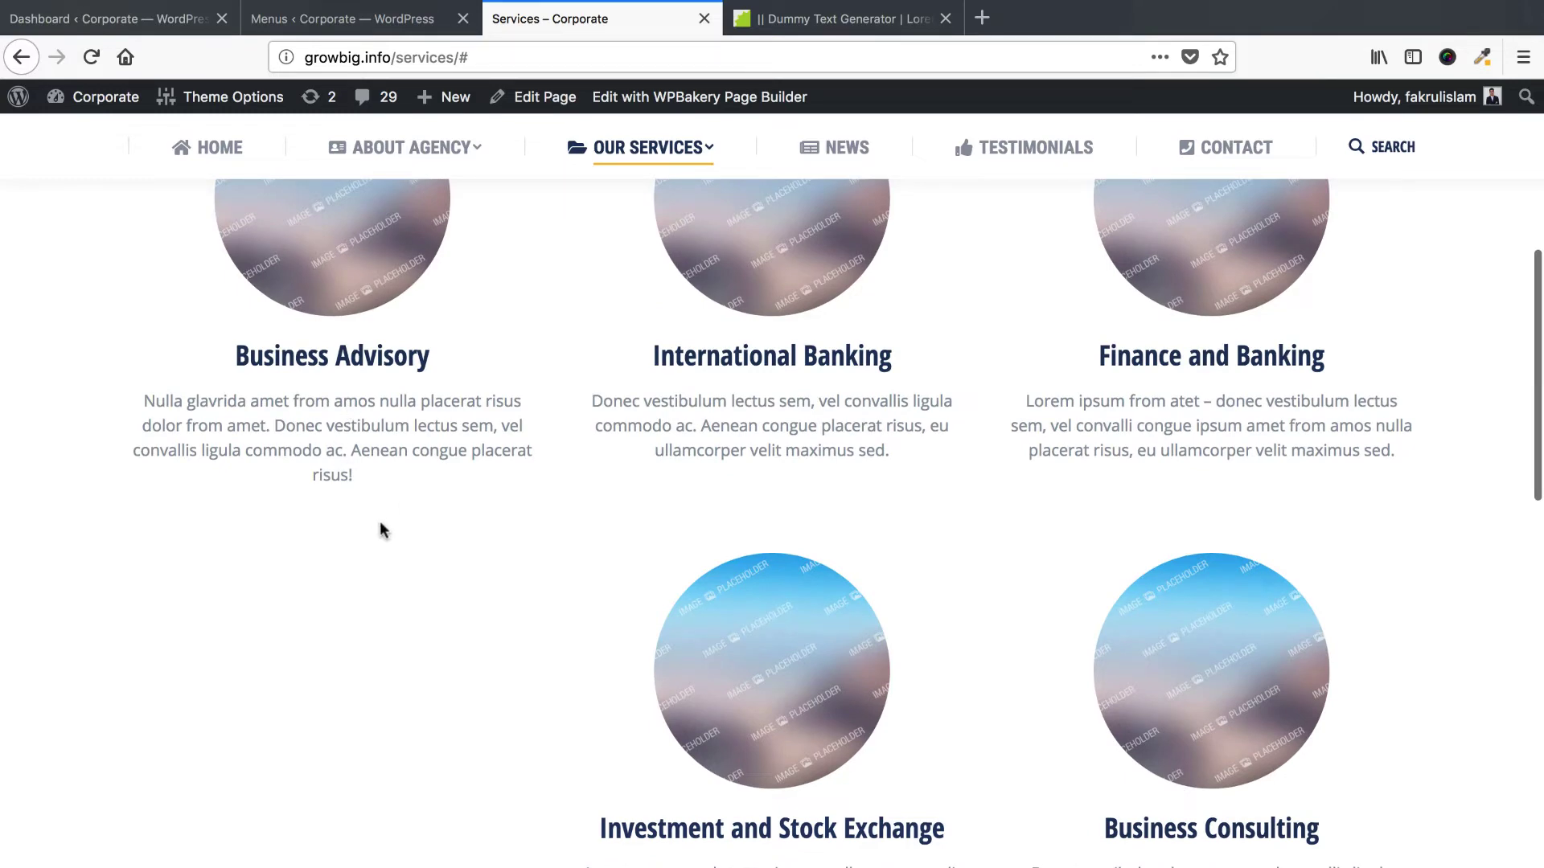
{"action": "scroll", "coordinate": [381, 529], "scroll_direction": "down", "scroll_amount": 5}
{"action": "scroll", "coordinate": [448, 655], "scroll_direction": "up", "scroll_amount": 4}
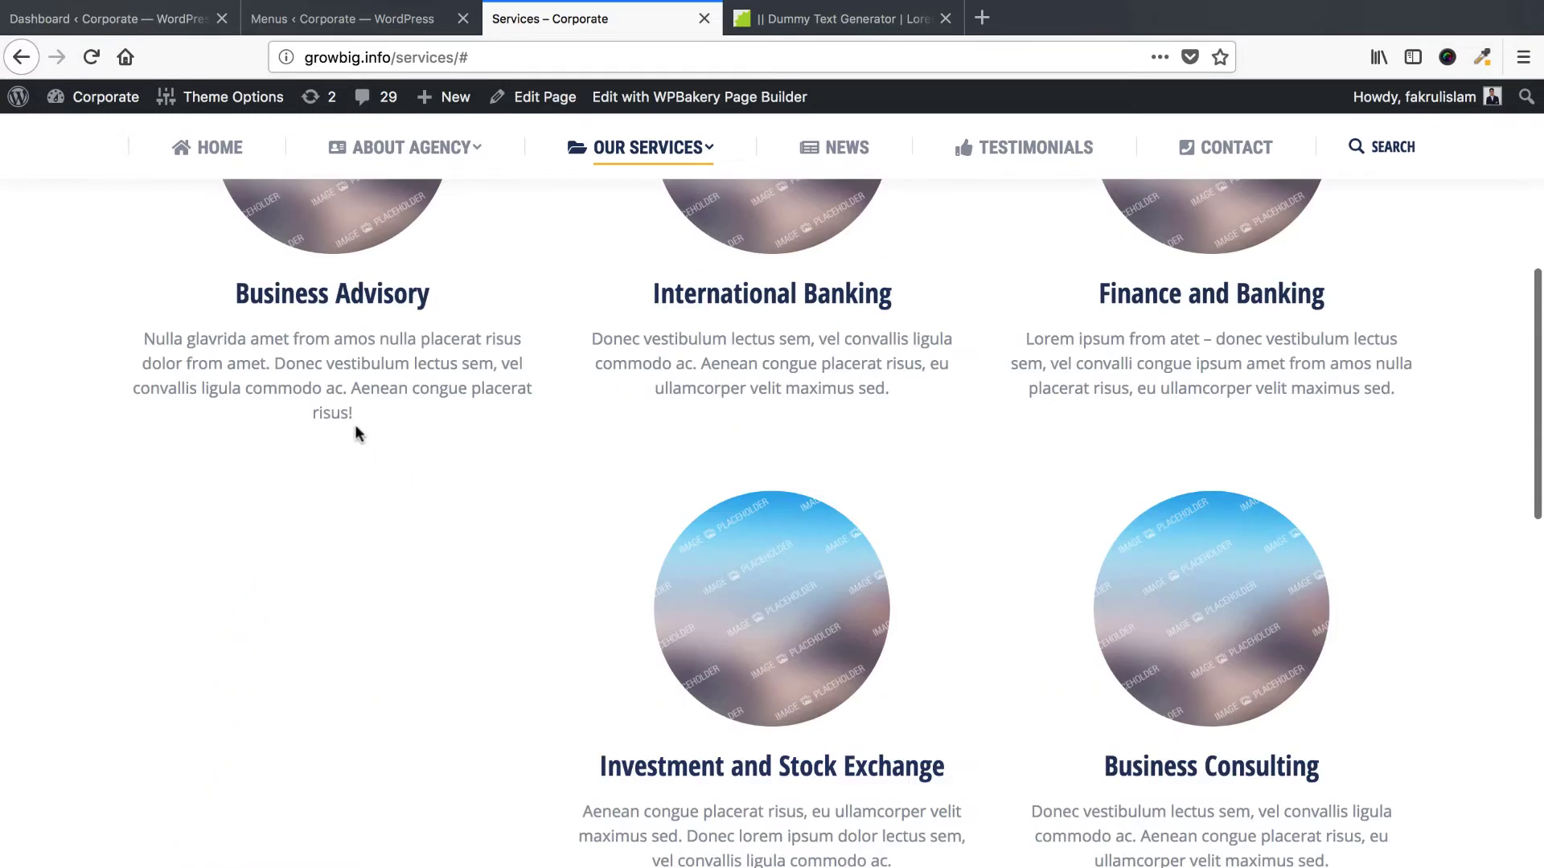
{"action": "scroll", "coordinate": [620, 639], "scroll_direction": "up", "scroll_amount": 6}
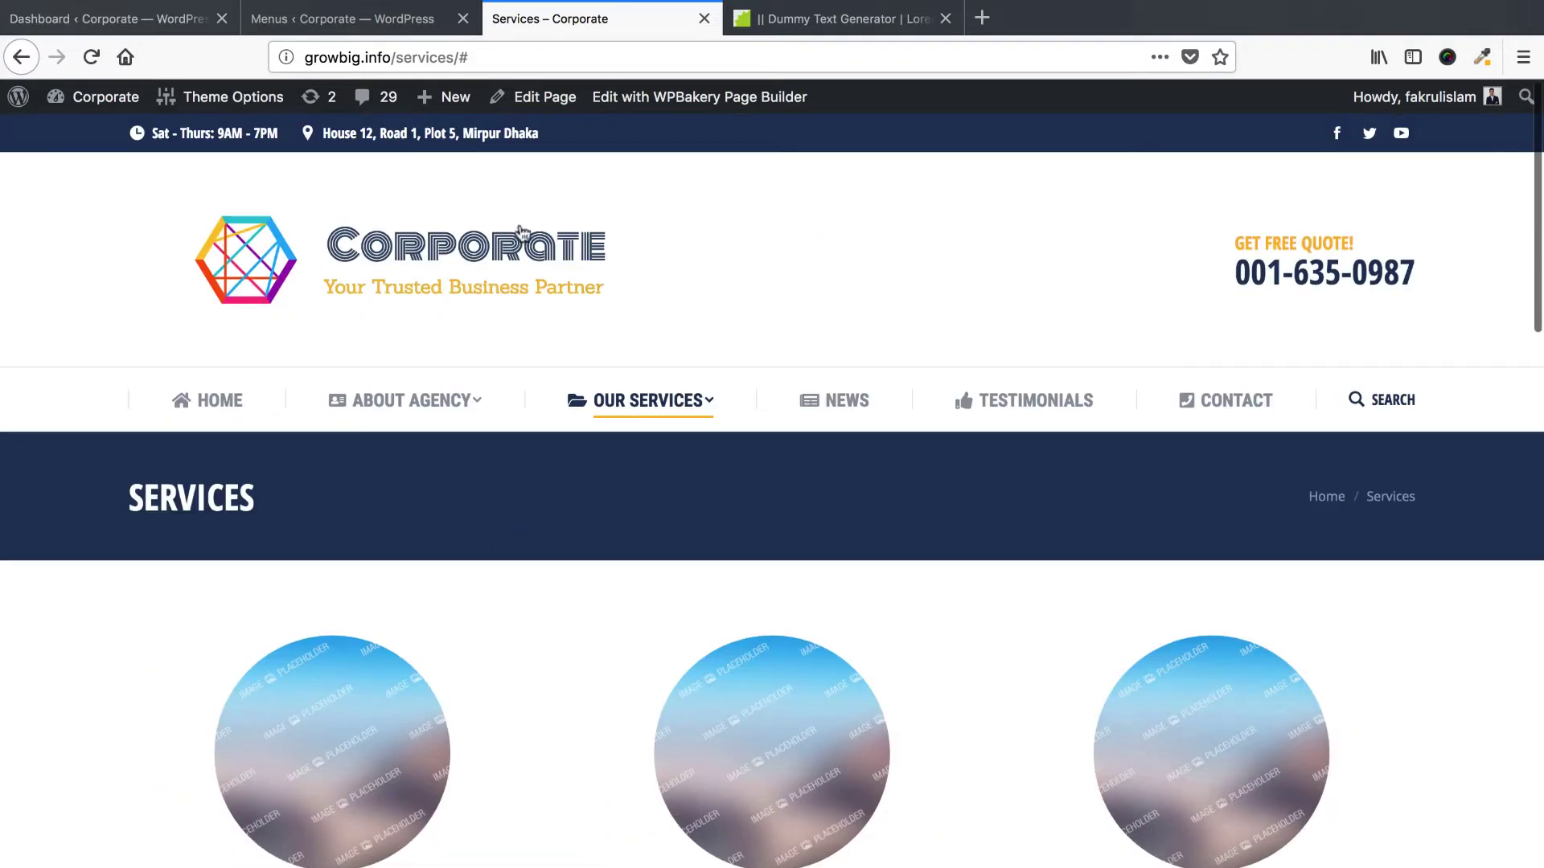
Open the Services page for editing in a new tab beside the Menus tab and close the Menus tab.
{"action": "right_click", "coordinate": [532, 97]}
{"action": "left_click", "coordinate": [548, 107]}
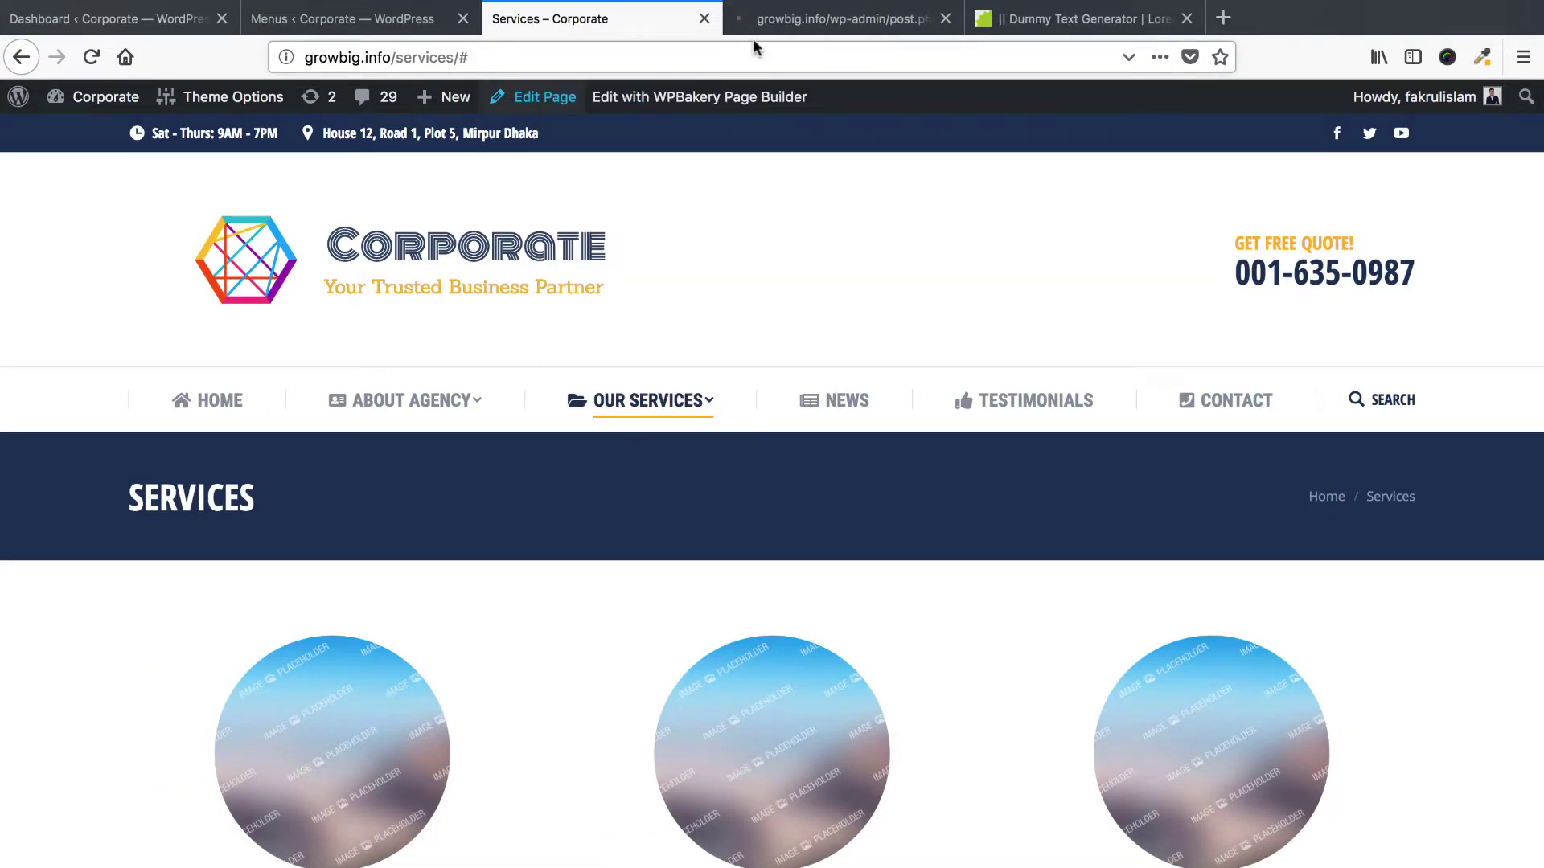
{"action": "left_click_drag", "start_coordinate": [804, 18], "coordinate": [563, 19]}
{"action": "left_click", "coordinate": [452, 28]}
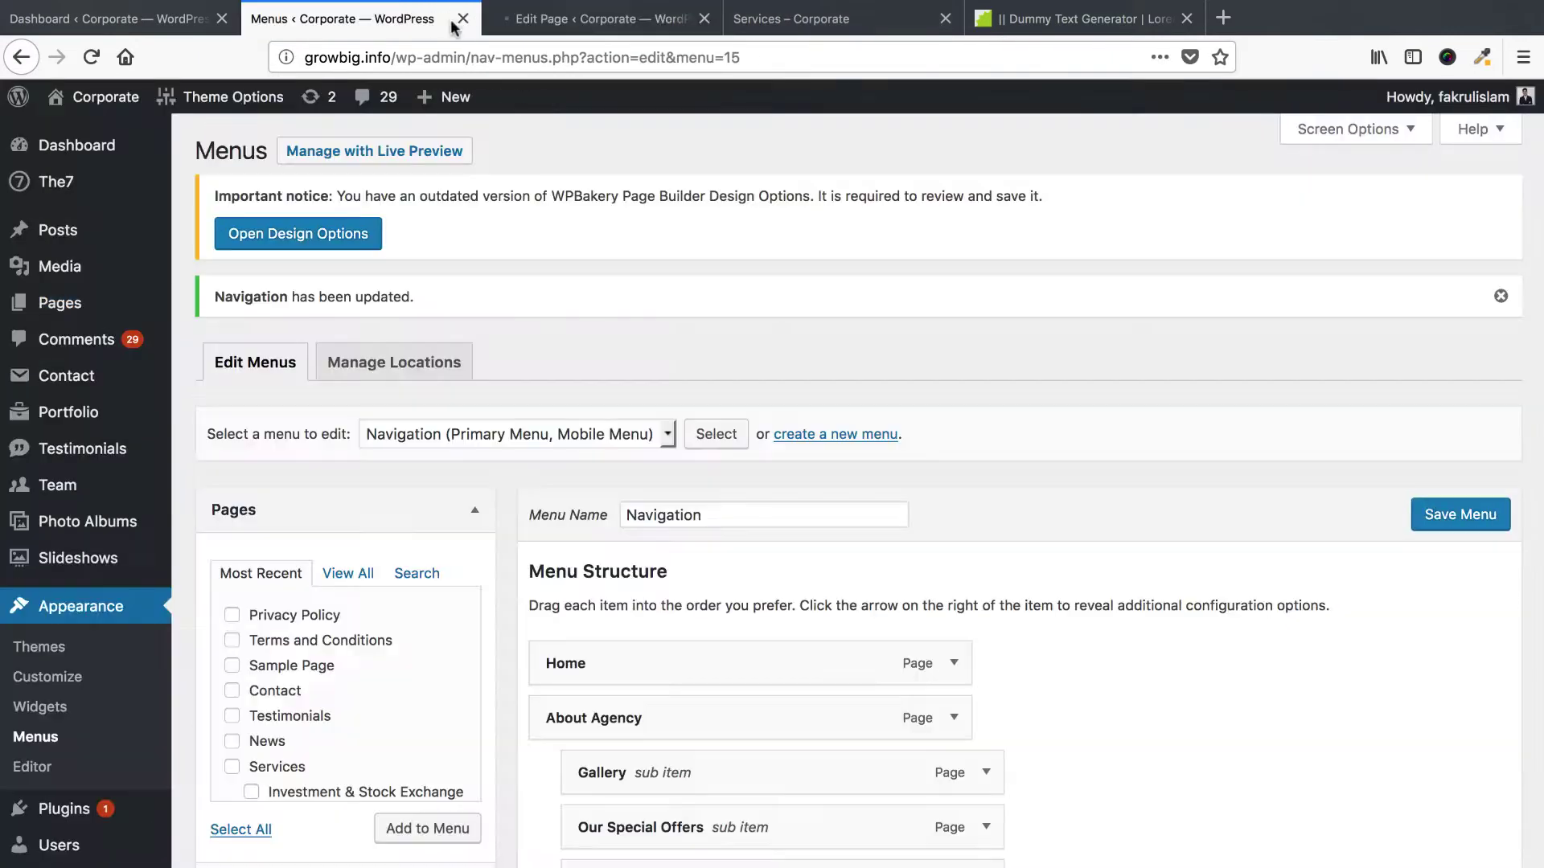
{"action": "left_click", "coordinate": [463, 19]}
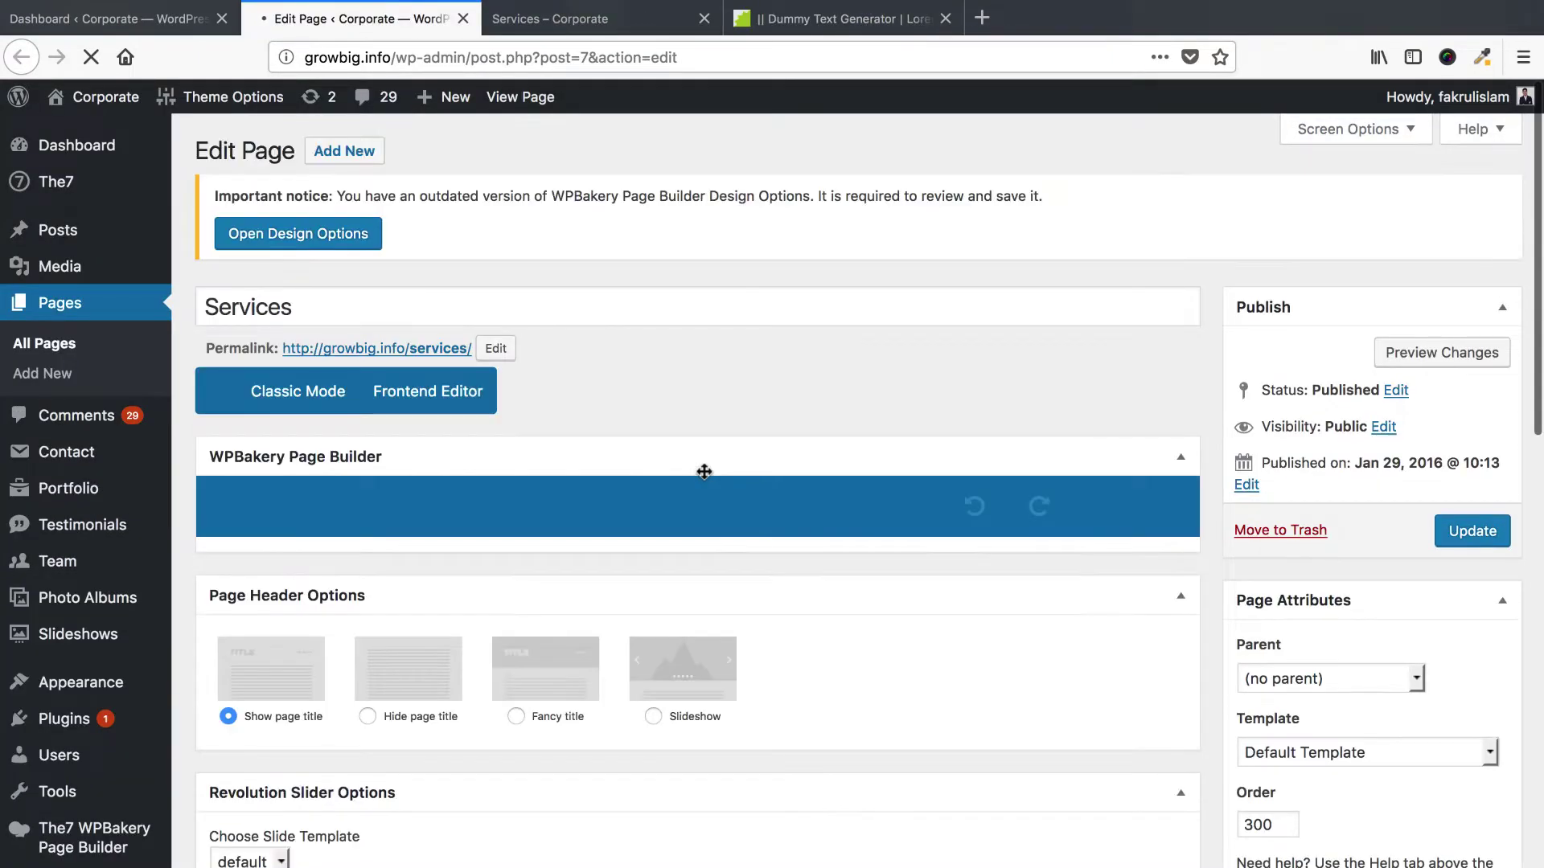
Duplicate the row containing all the service columns on the Services page.
{"action": "scroll", "coordinate": [700, 498], "scroll_direction": "down", "scroll_amount": 5}
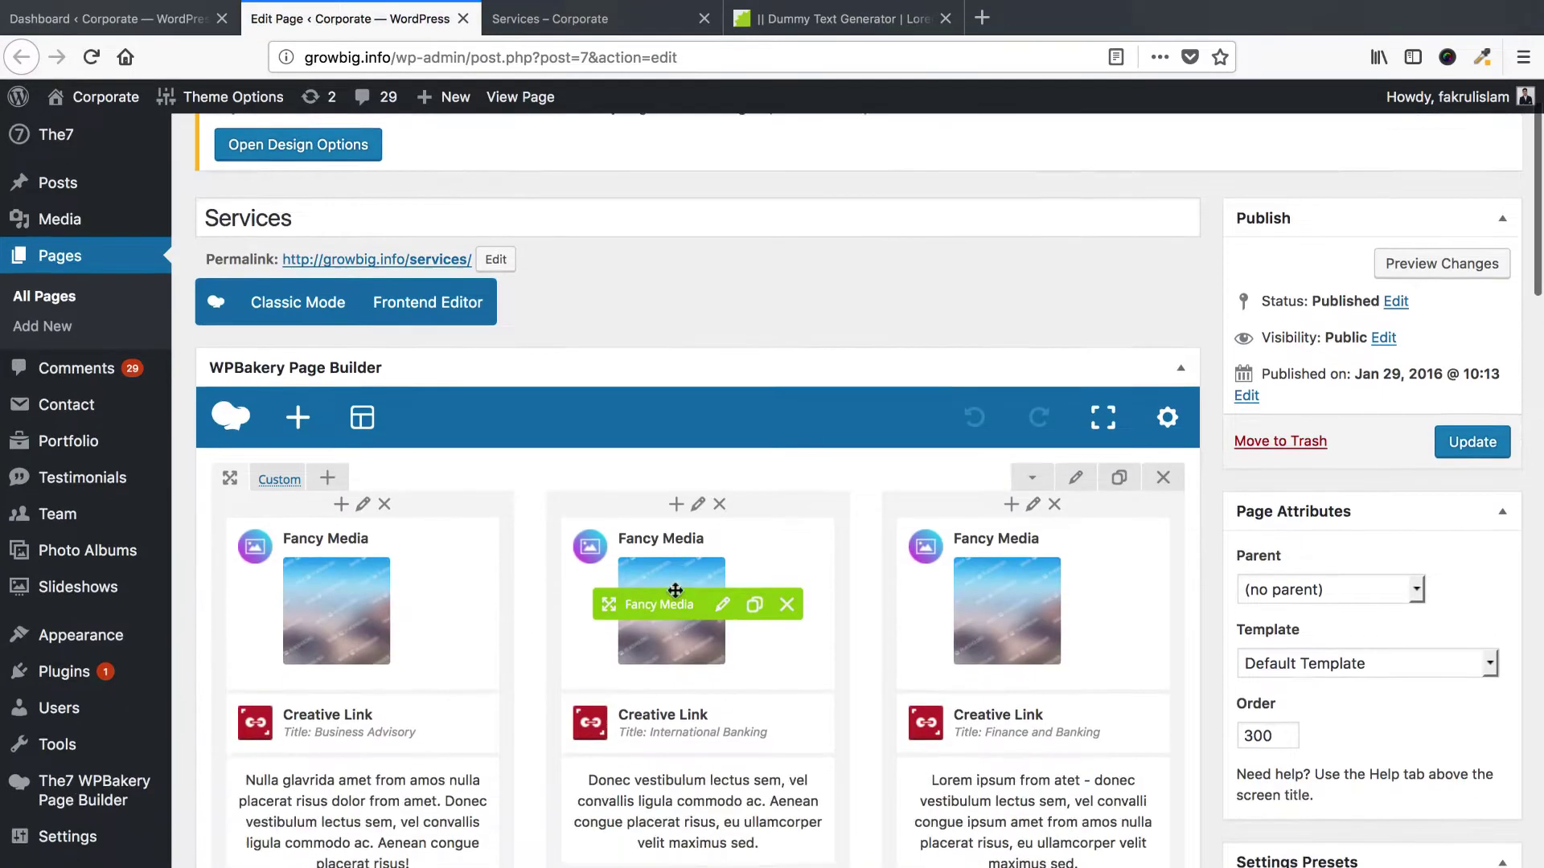
{"action": "scroll", "coordinate": [678, 598], "scroll_direction": "down", "scroll_amount": 2}
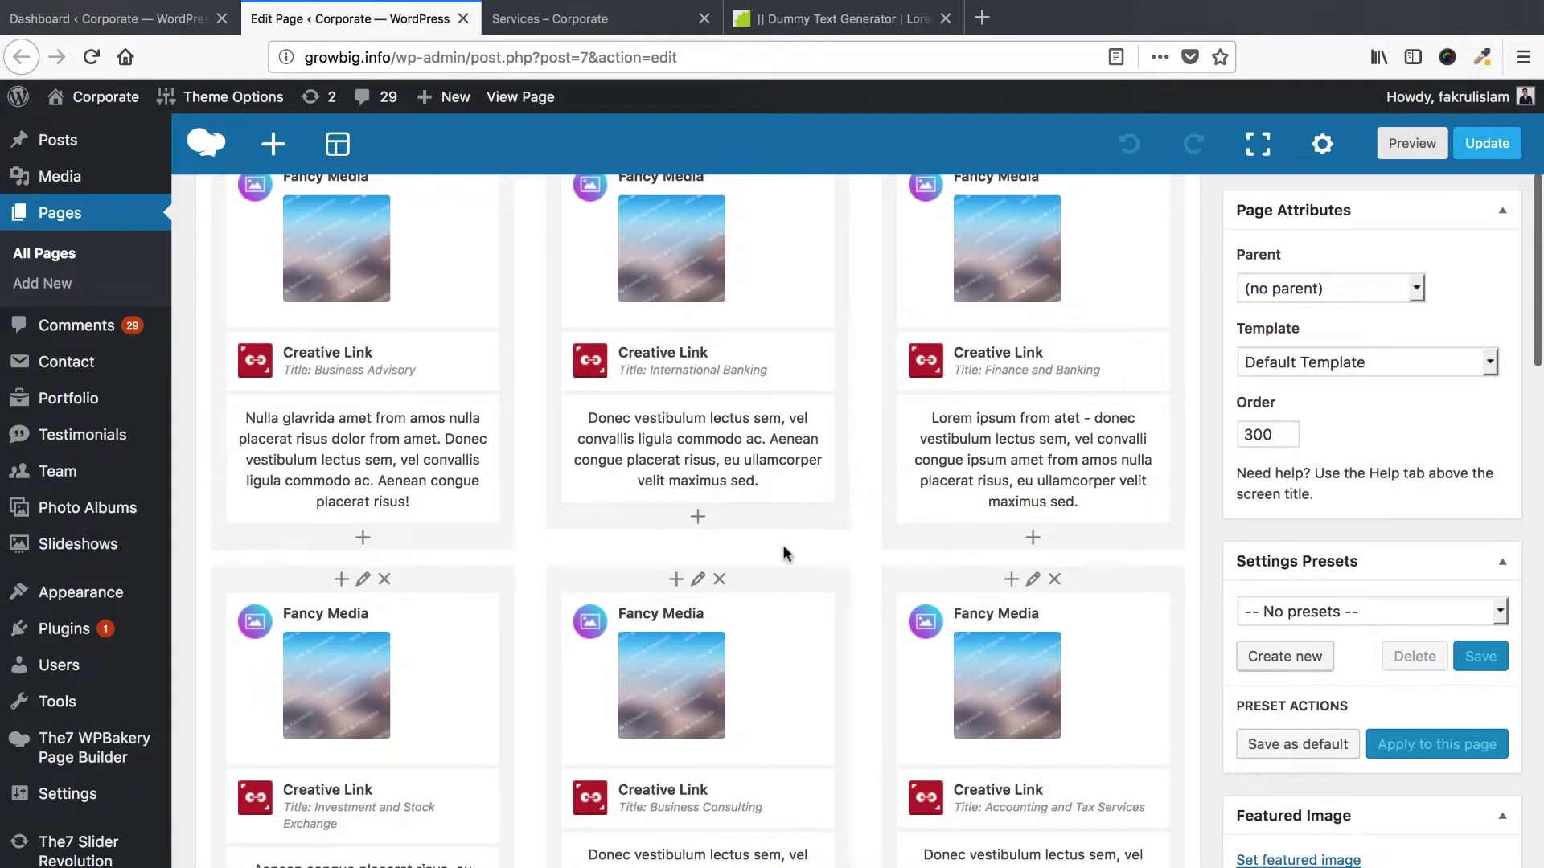
{"action": "scroll", "coordinate": [792, 551], "scroll_direction": "up", "scroll_amount": 4}
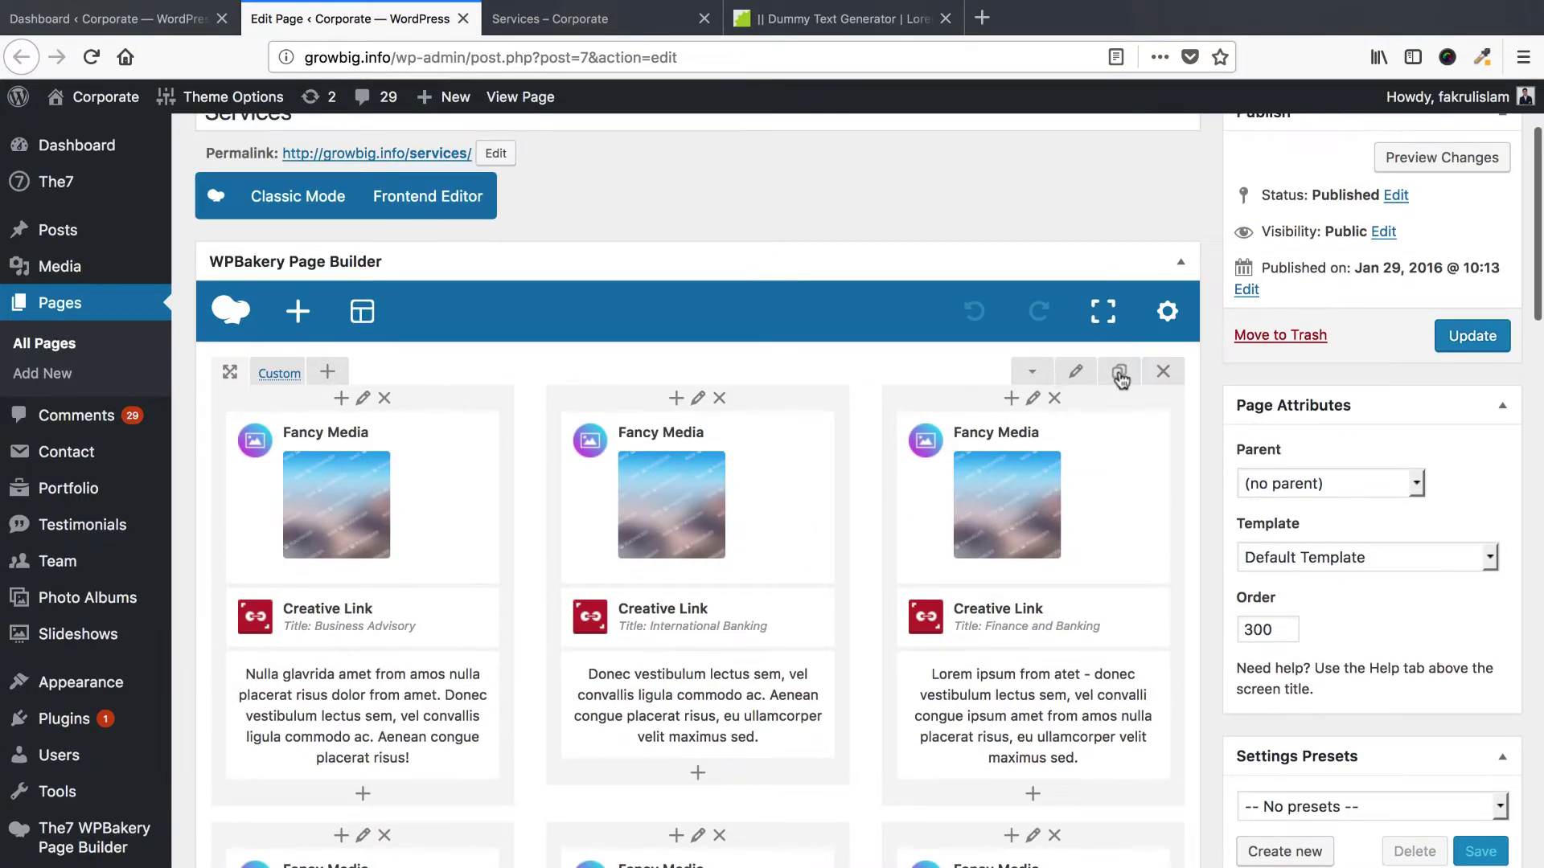
{"action": "scroll", "coordinate": [859, 561], "scroll_direction": "down", "scroll_amount": 10}
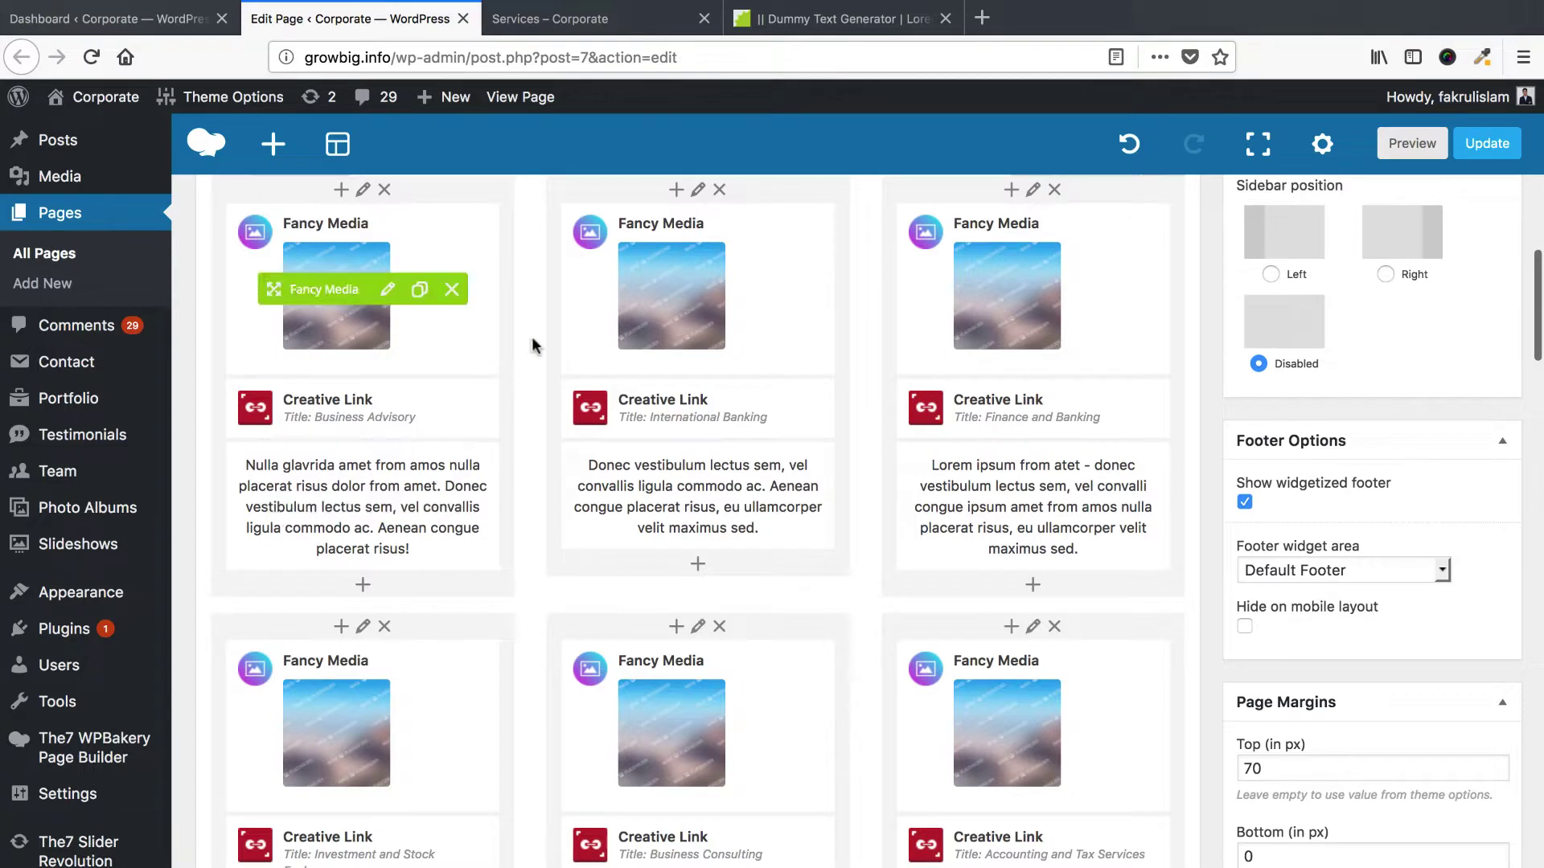
Delete the Accounting and Tax Services, Business Consulting, and Investment and Stock Exchange columns from the duplicated row.
{"action": "left_click", "coordinate": [1055, 626]}
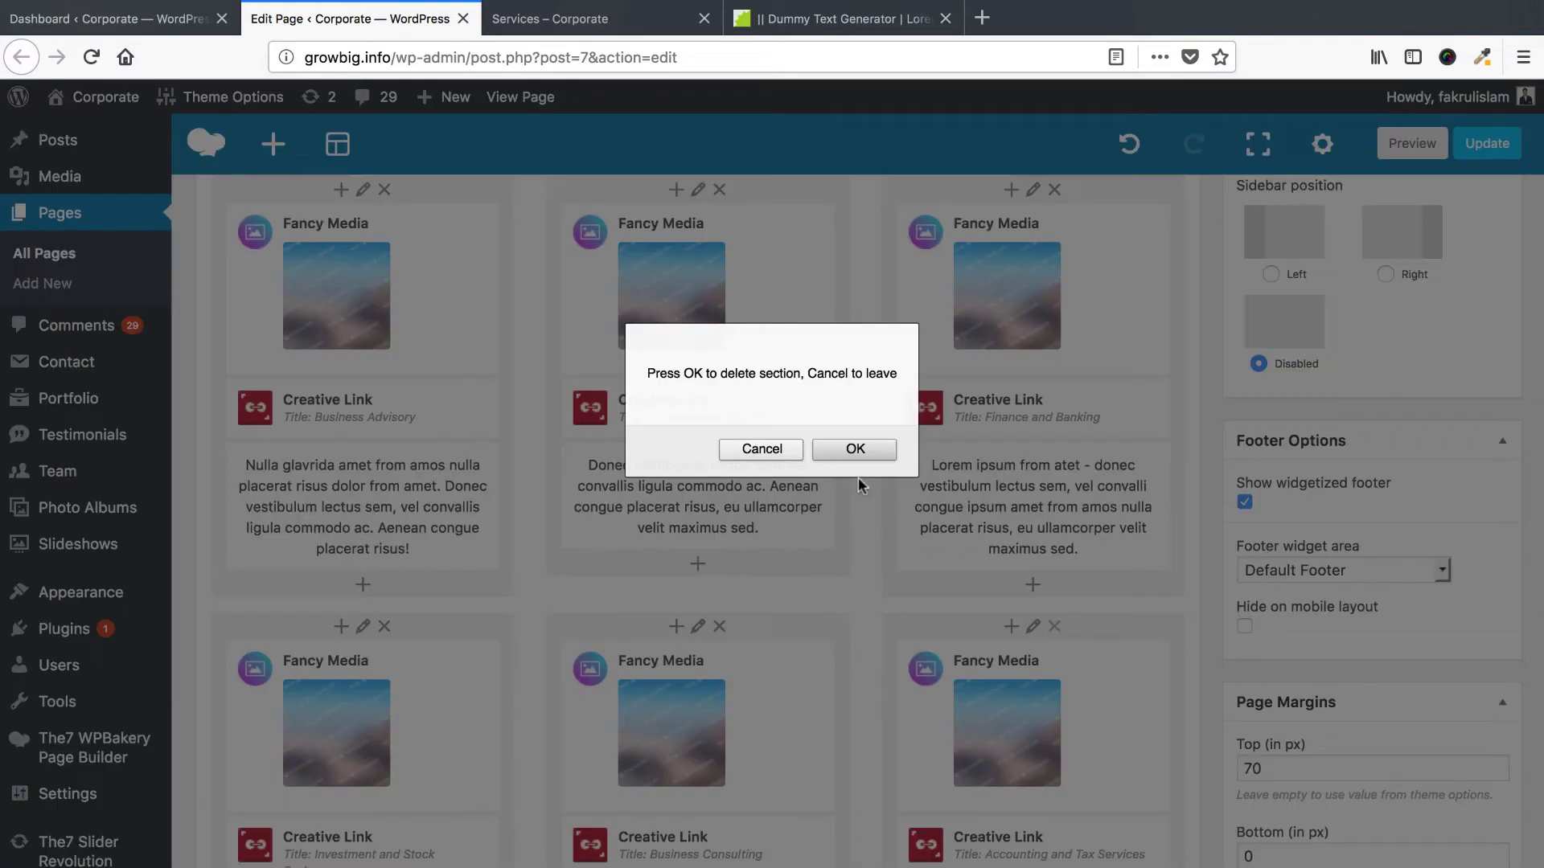
{"action": "left_click", "coordinate": [857, 448]}
{"action": "left_click", "coordinate": [719, 626]}
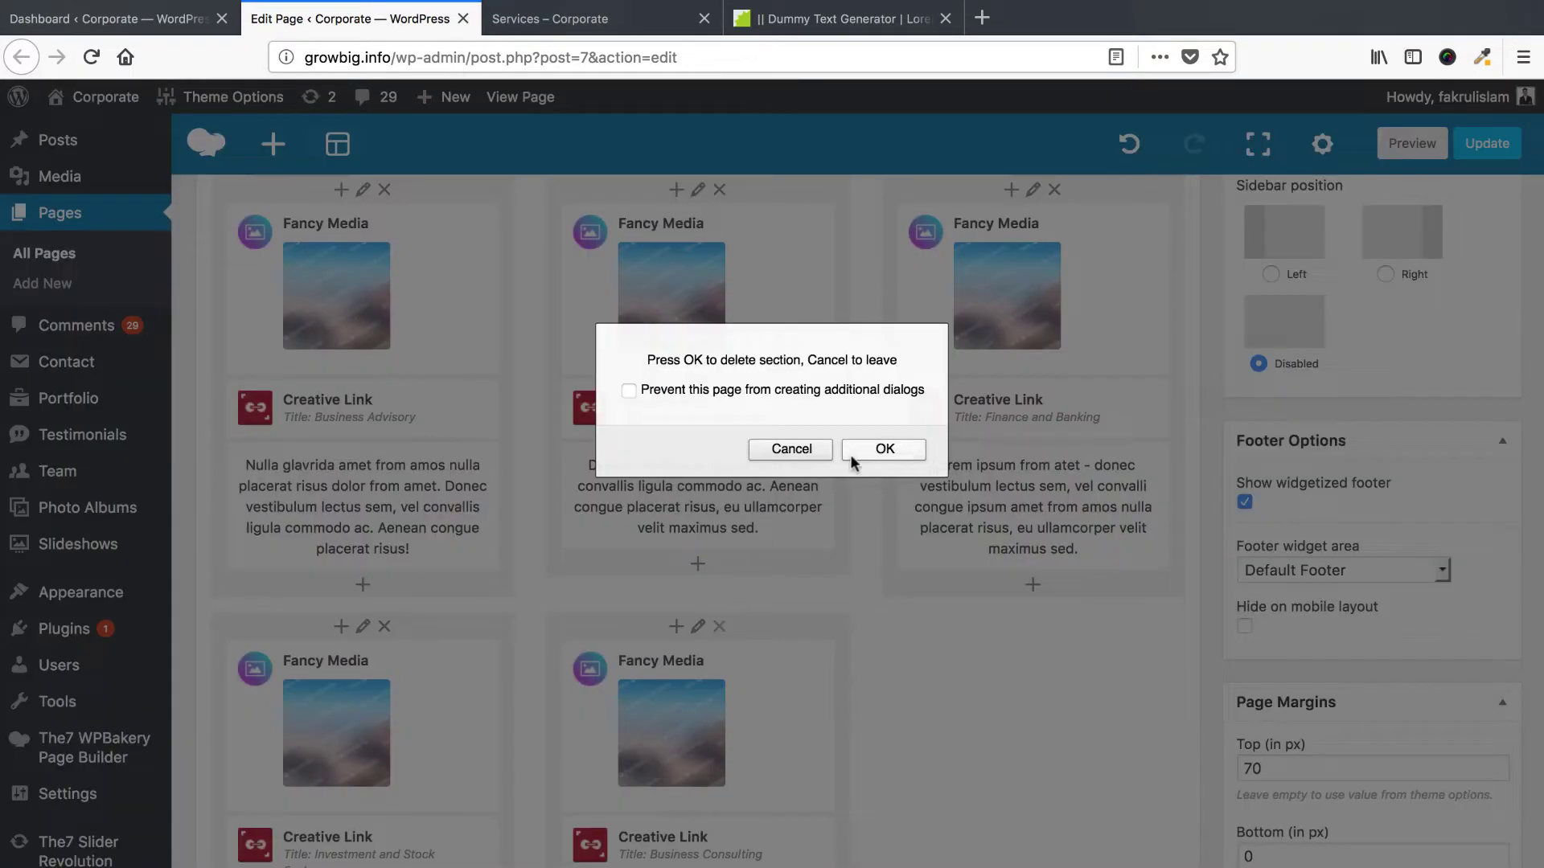
{"action": "left_click", "coordinate": [865, 455]}
{"action": "left_click", "coordinate": [385, 626]}
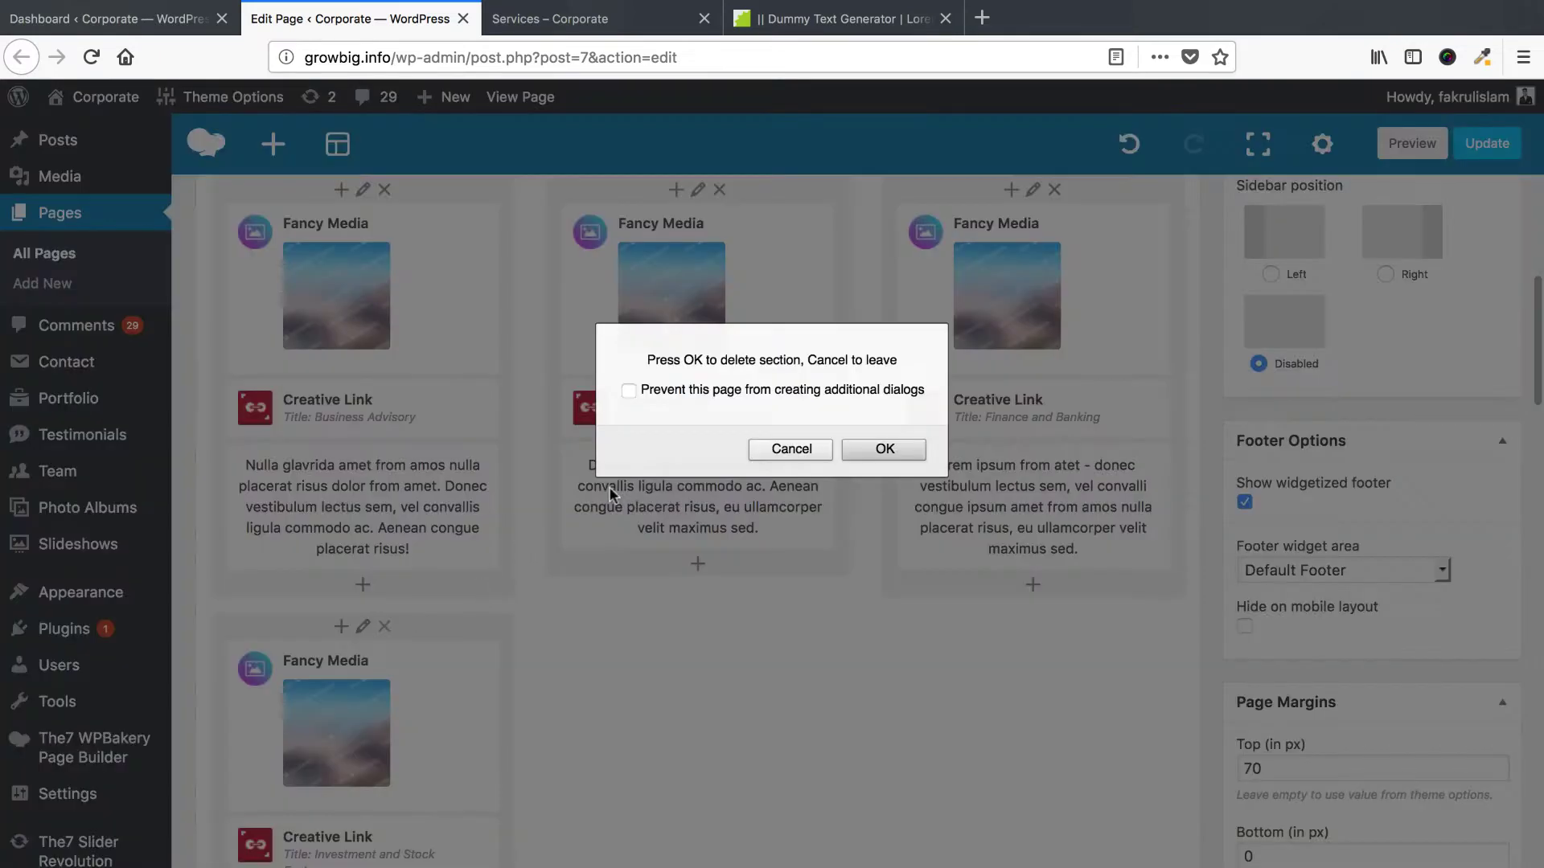
{"action": "left_click", "coordinate": [884, 451]}
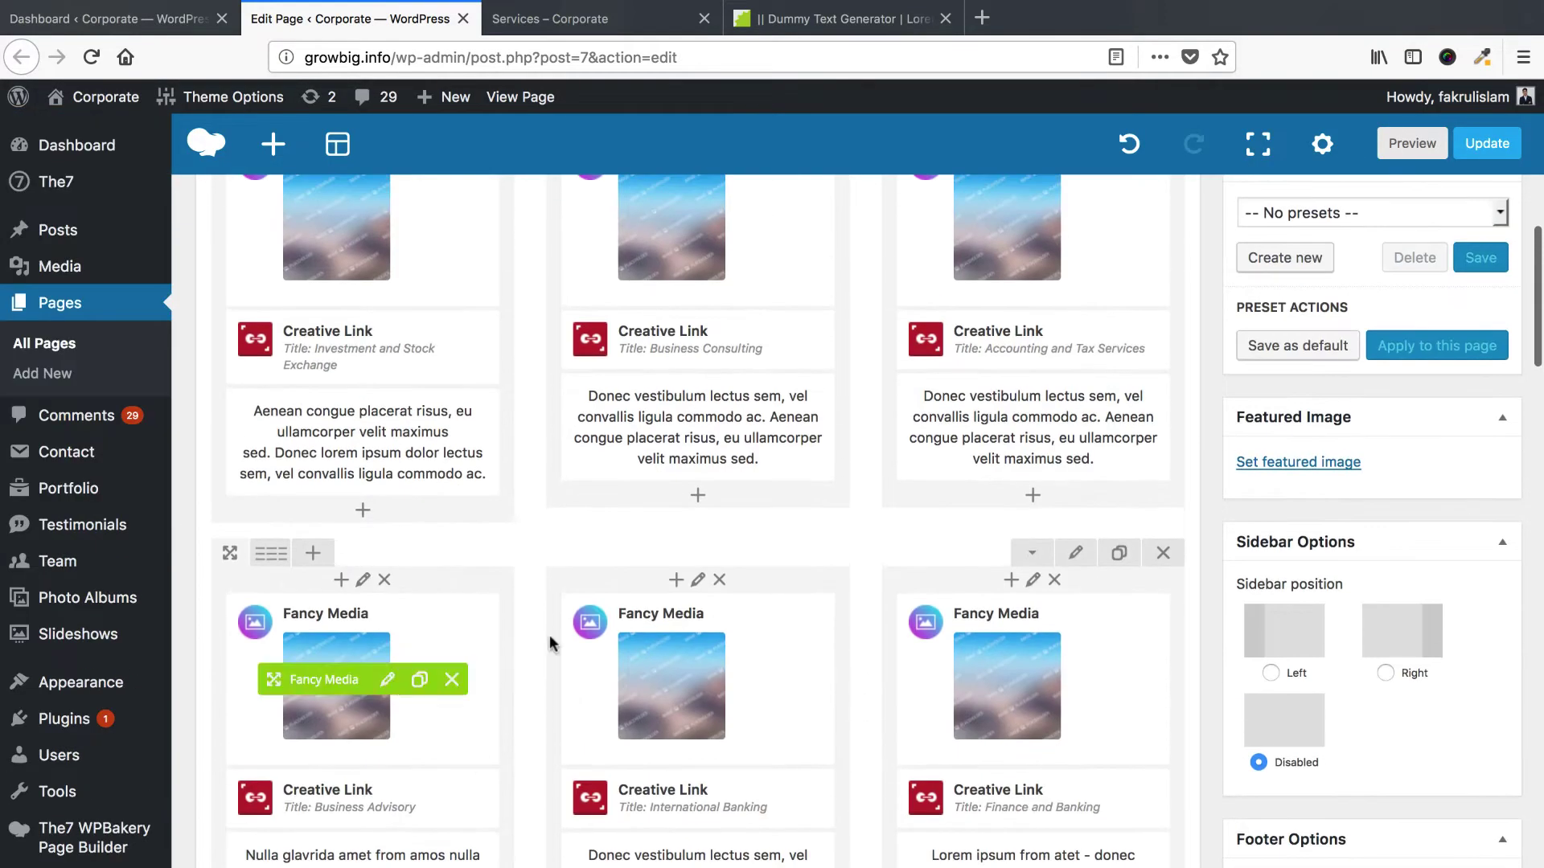
Remove the placeholder image in the Fancy Media settings of the first row's Business Advisory column.
{"action": "scroll", "coordinate": [852, 683], "scroll_direction": "down", "scroll_amount": 3}
{"action": "scroll", "coordinate": [860, 687], "scroll_direction": "up", "scroll_amount": 3}
{"action": "scroll", "coordinate": [865, 689], "scroll_direction": "up", "scroll_amount": 3}
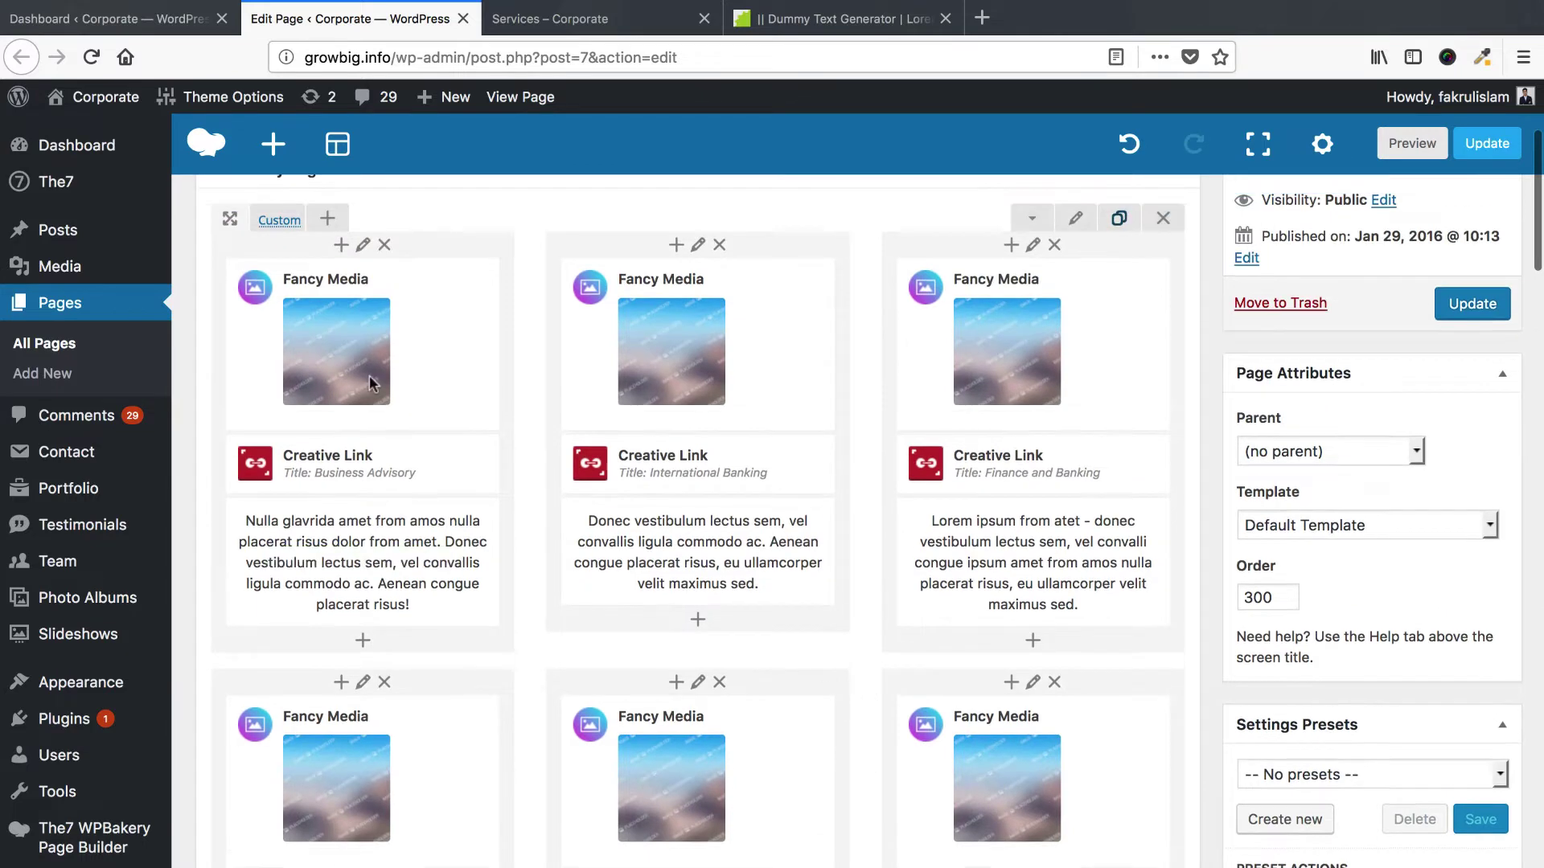
{"action": "left_click", "coordinate": [387, 346]}
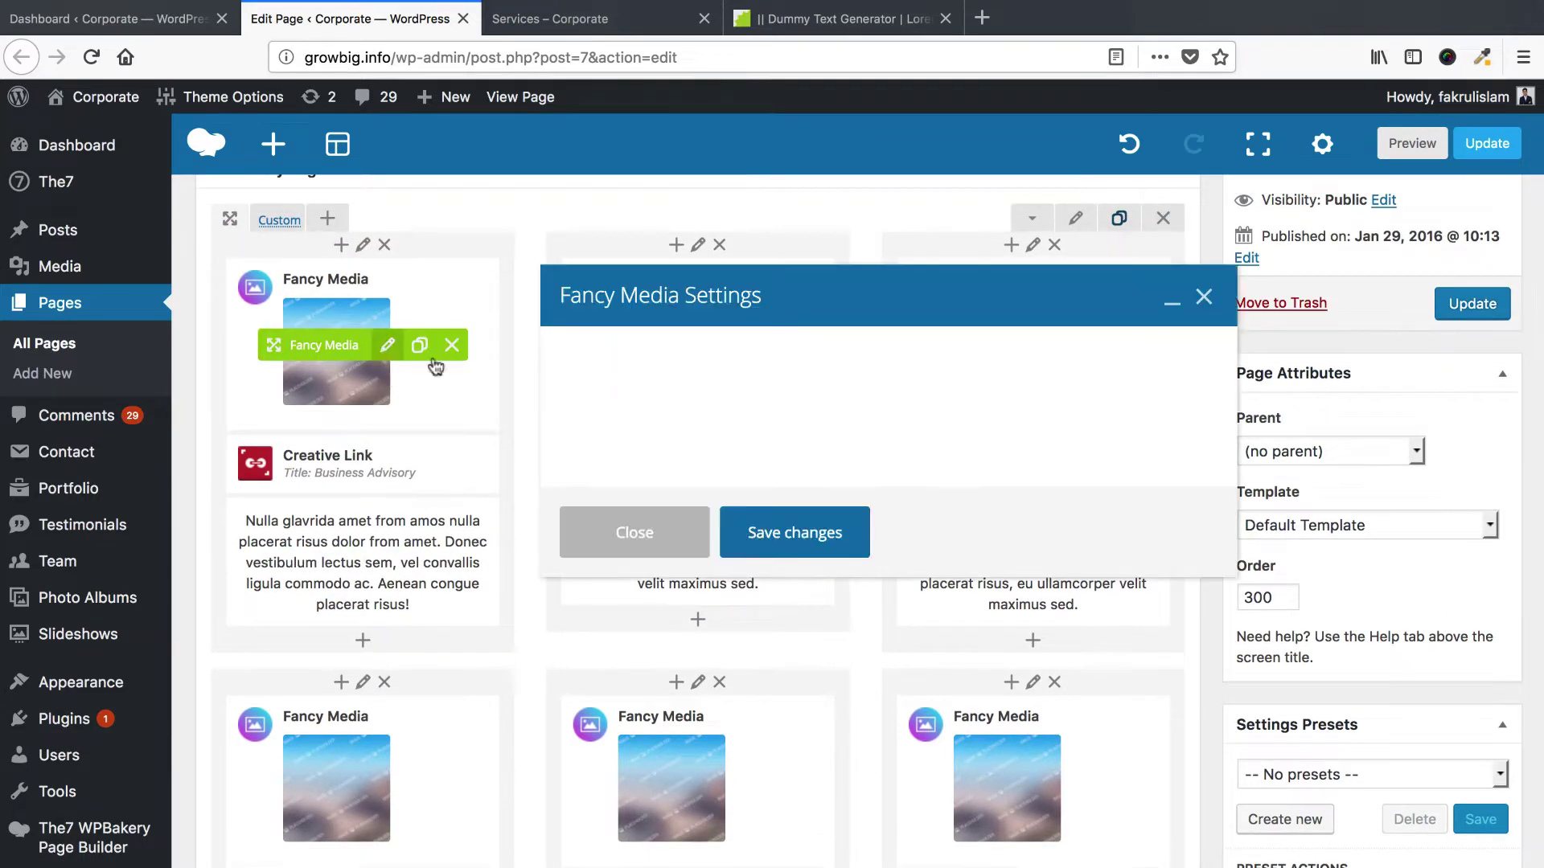
{"action": "left_click", "coordinate": [600, 556]}
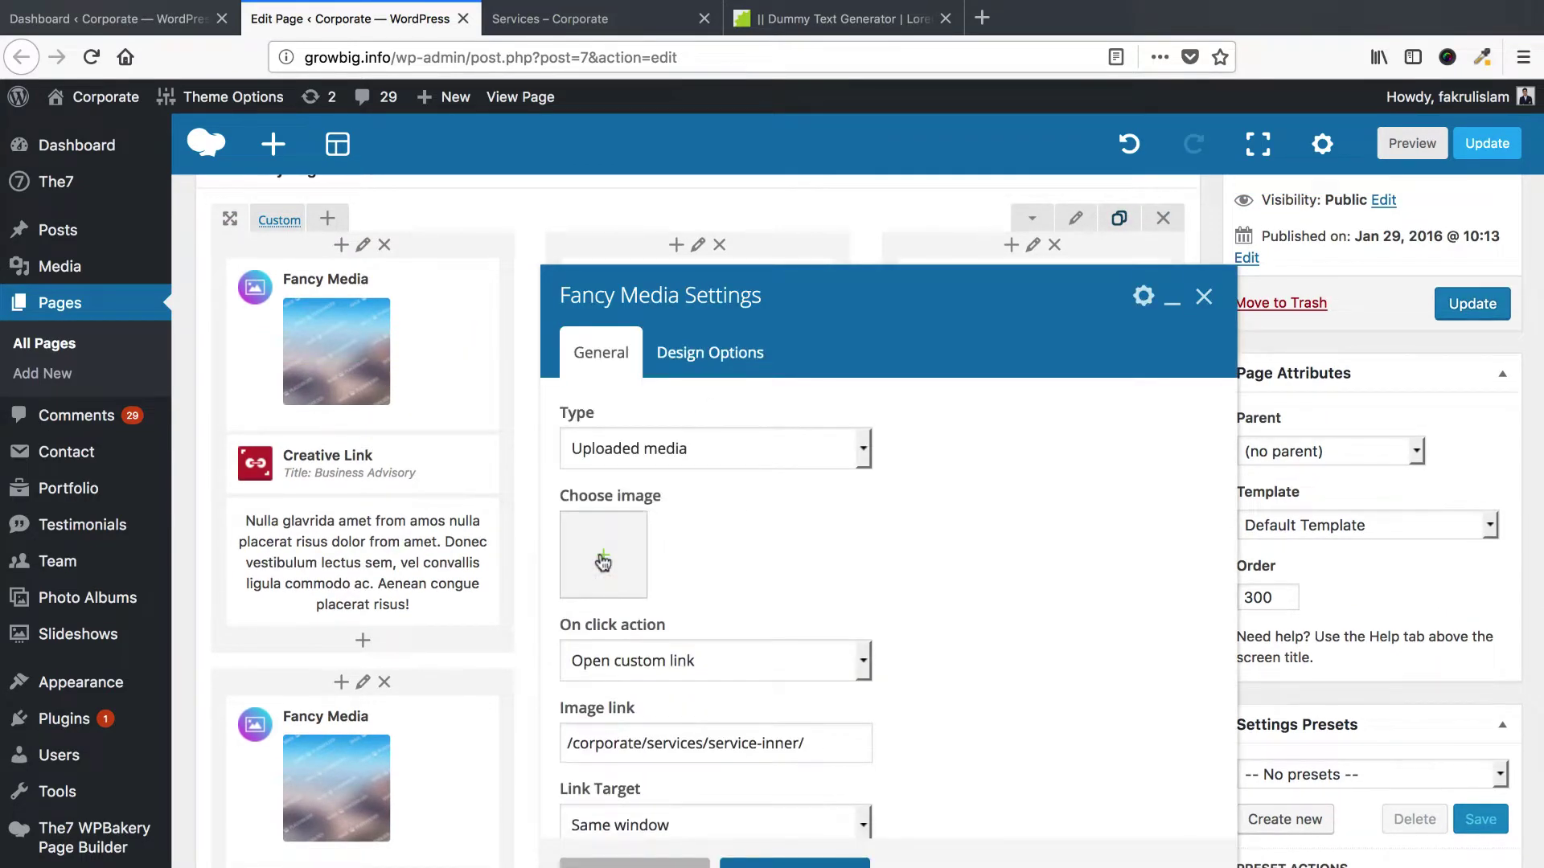
Upload service1.jpeg from the images/services folder and set it as the Business Advisory Fancy Media image.
{"action": "left_click", "coordinate": [601, 560]}
{"action": "left_click", "coordinate": [73, 179]}
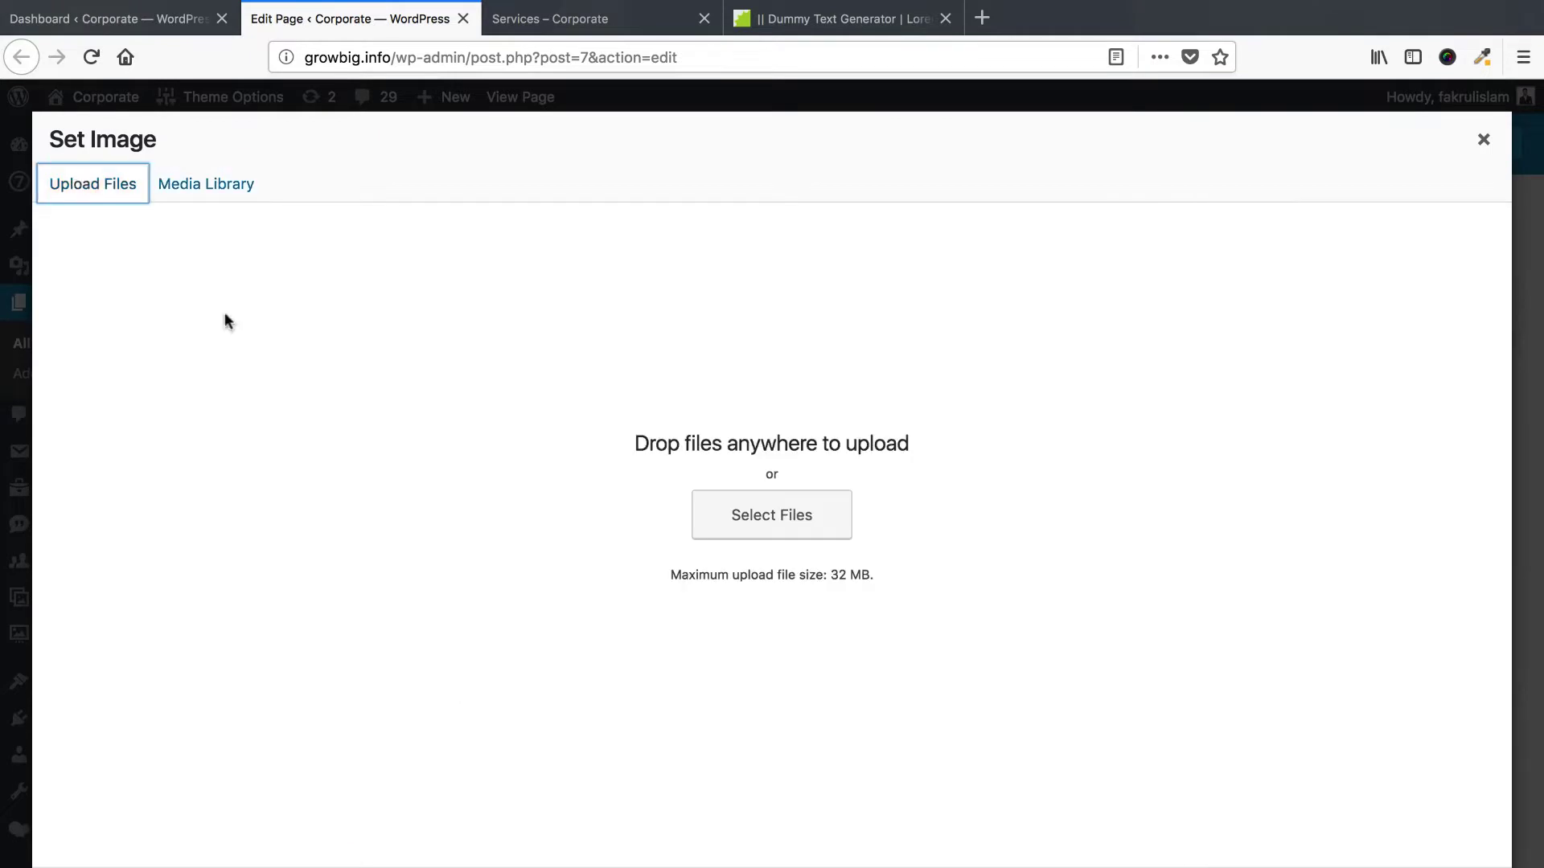
{"action": "left_click", "coordinate": [768, 531]}
{"action": "left_click", "coordinate": [736, 113]}
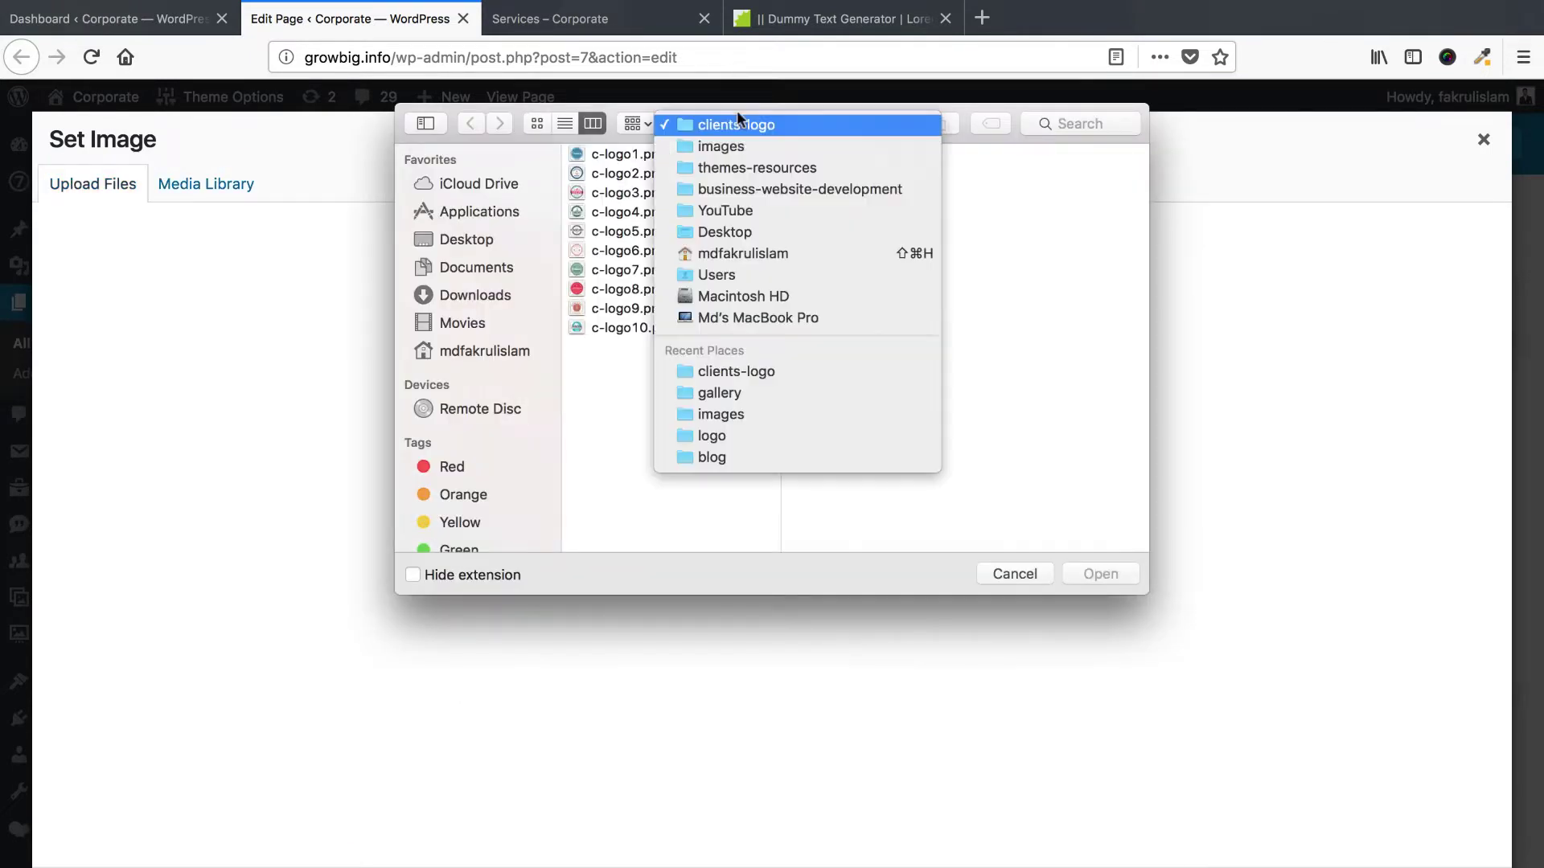
{"action": "left_click", "coordinate": [746, 148]}
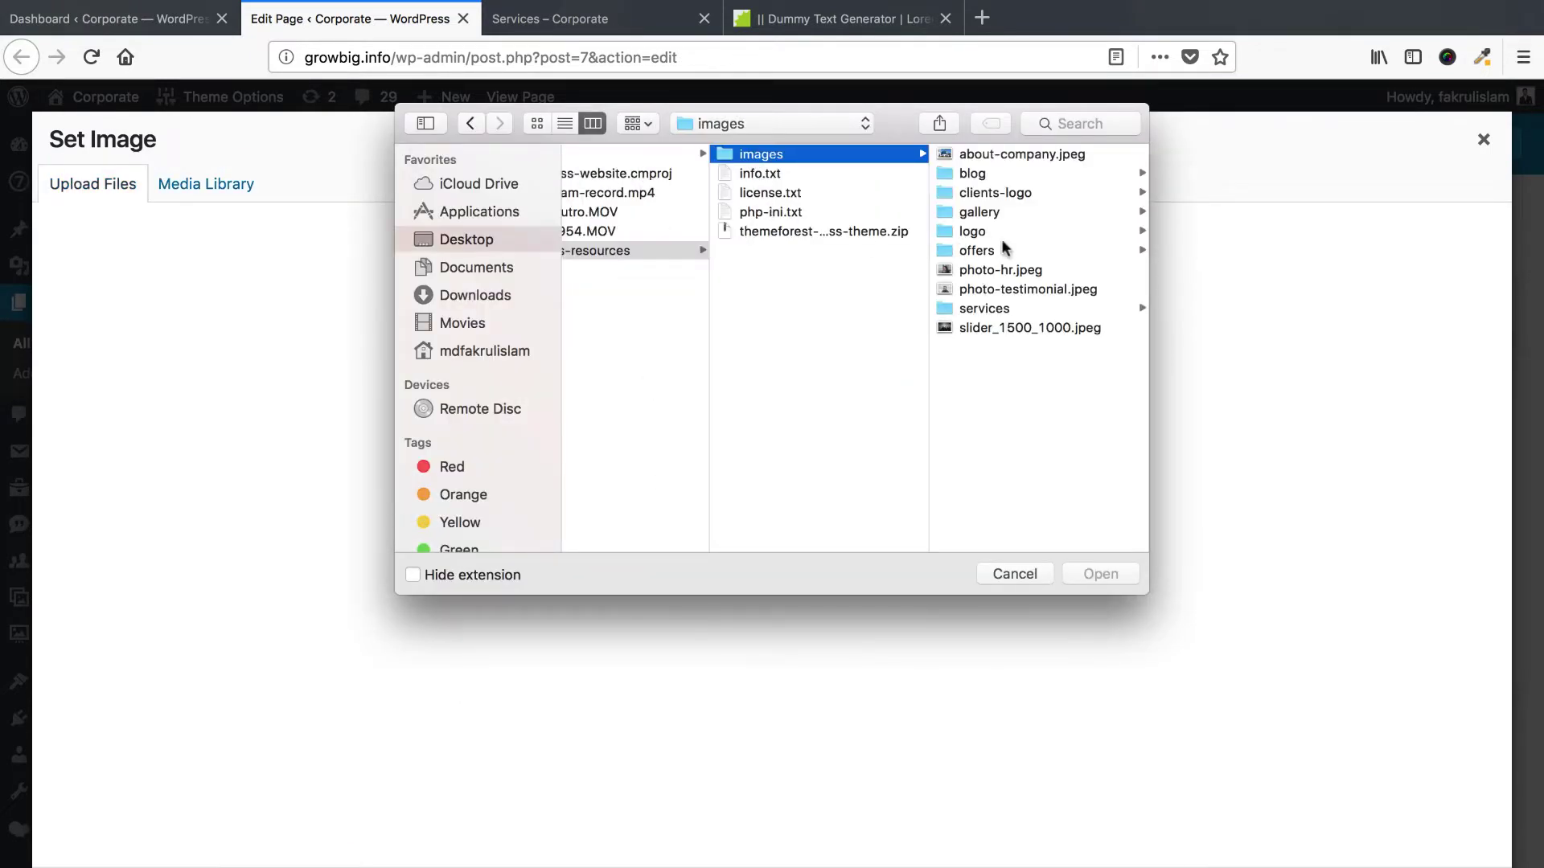
{"action": "left_click", "coordinate": [984, 308]}
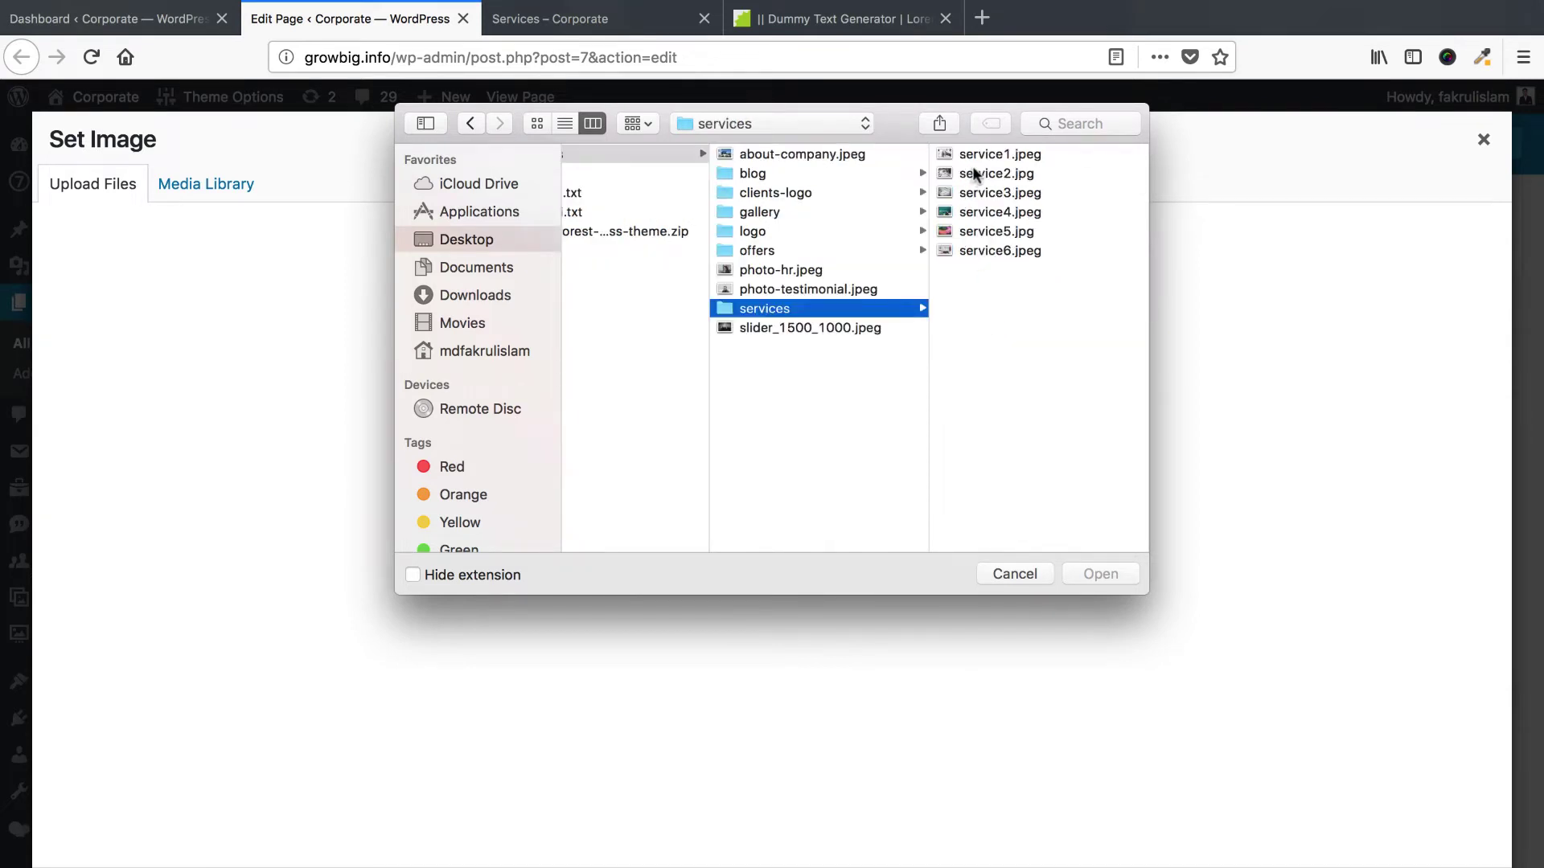
{"action": "left_click", "coordinate": [977, 155]}
{"action": "left_click", "coordinate": [1090, 575]}
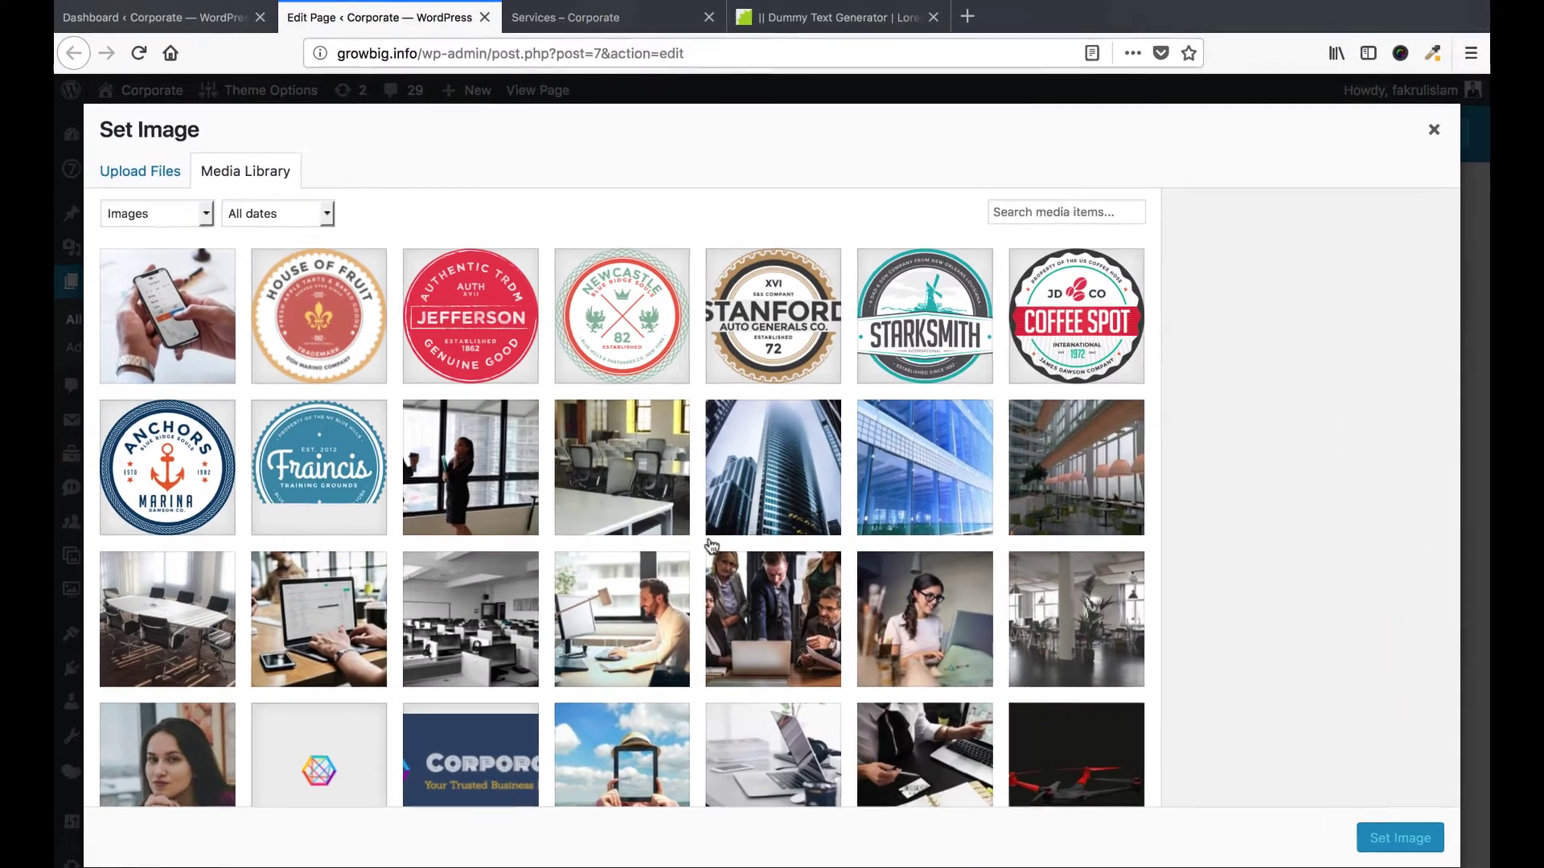
{"action": "left_click", "coordinate": [1375, 814]}
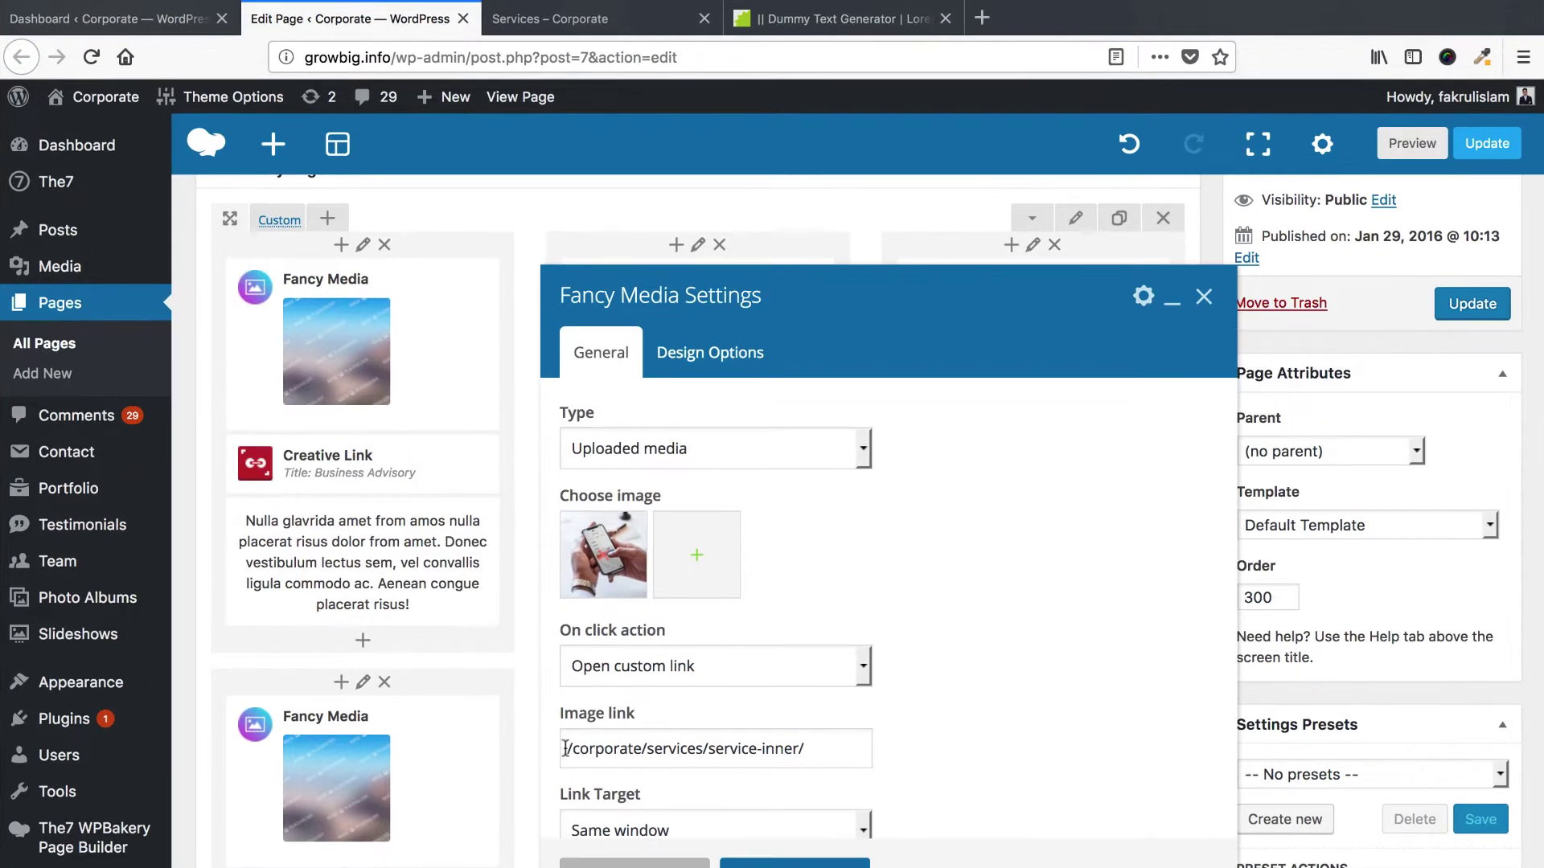
Review the Business Advisory image link and save the Fancy Media settings.
{"action": "left_click_drag", "start_coordinate": [565, 750], "coordinate": [805, 750]}
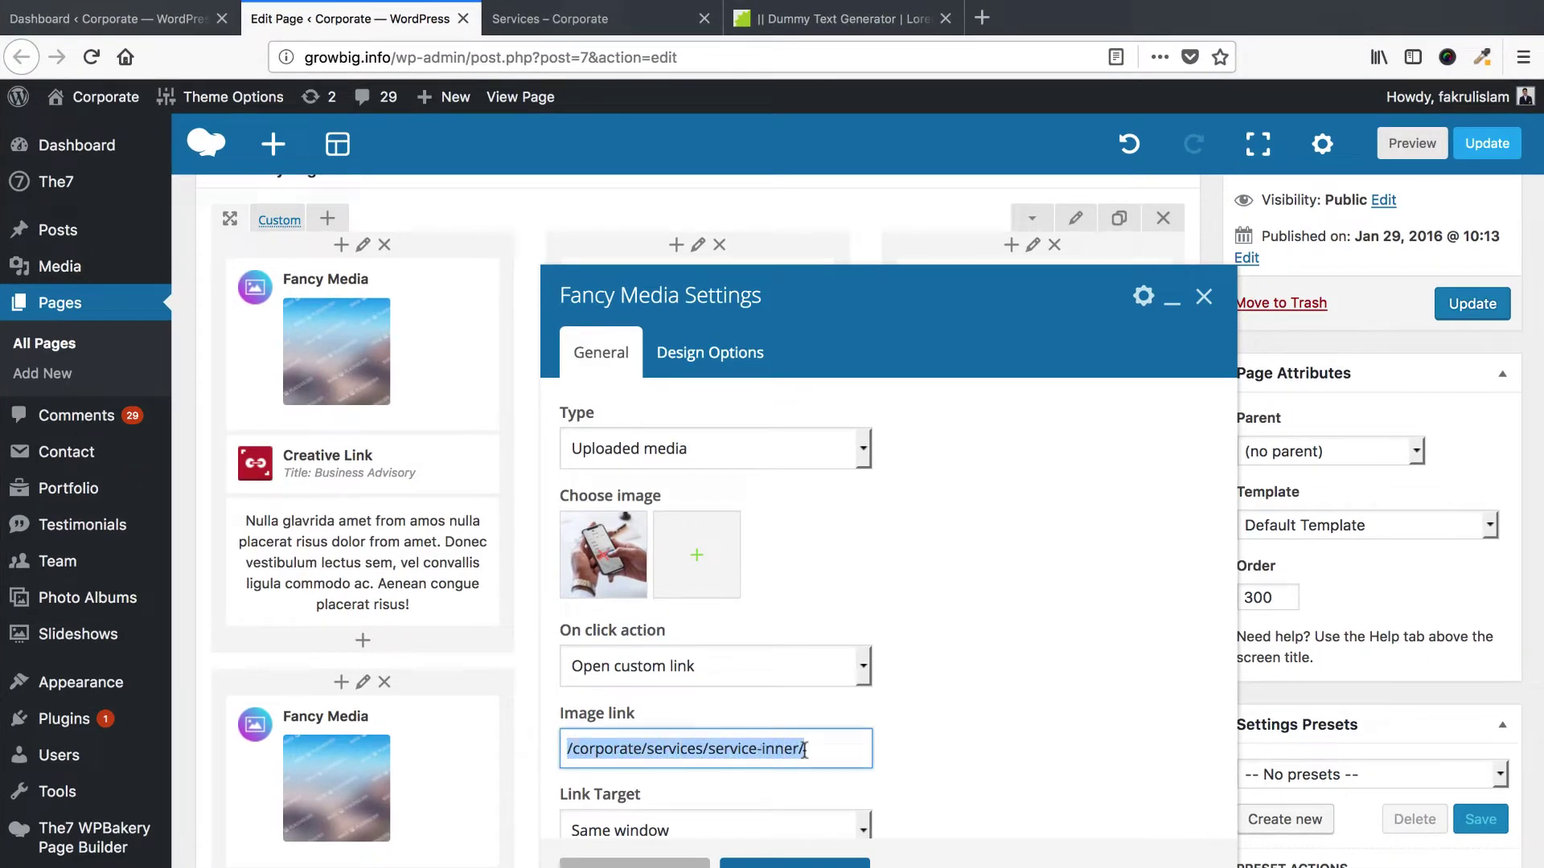
{"action": "left_click", "coordinate": [815, 749]}
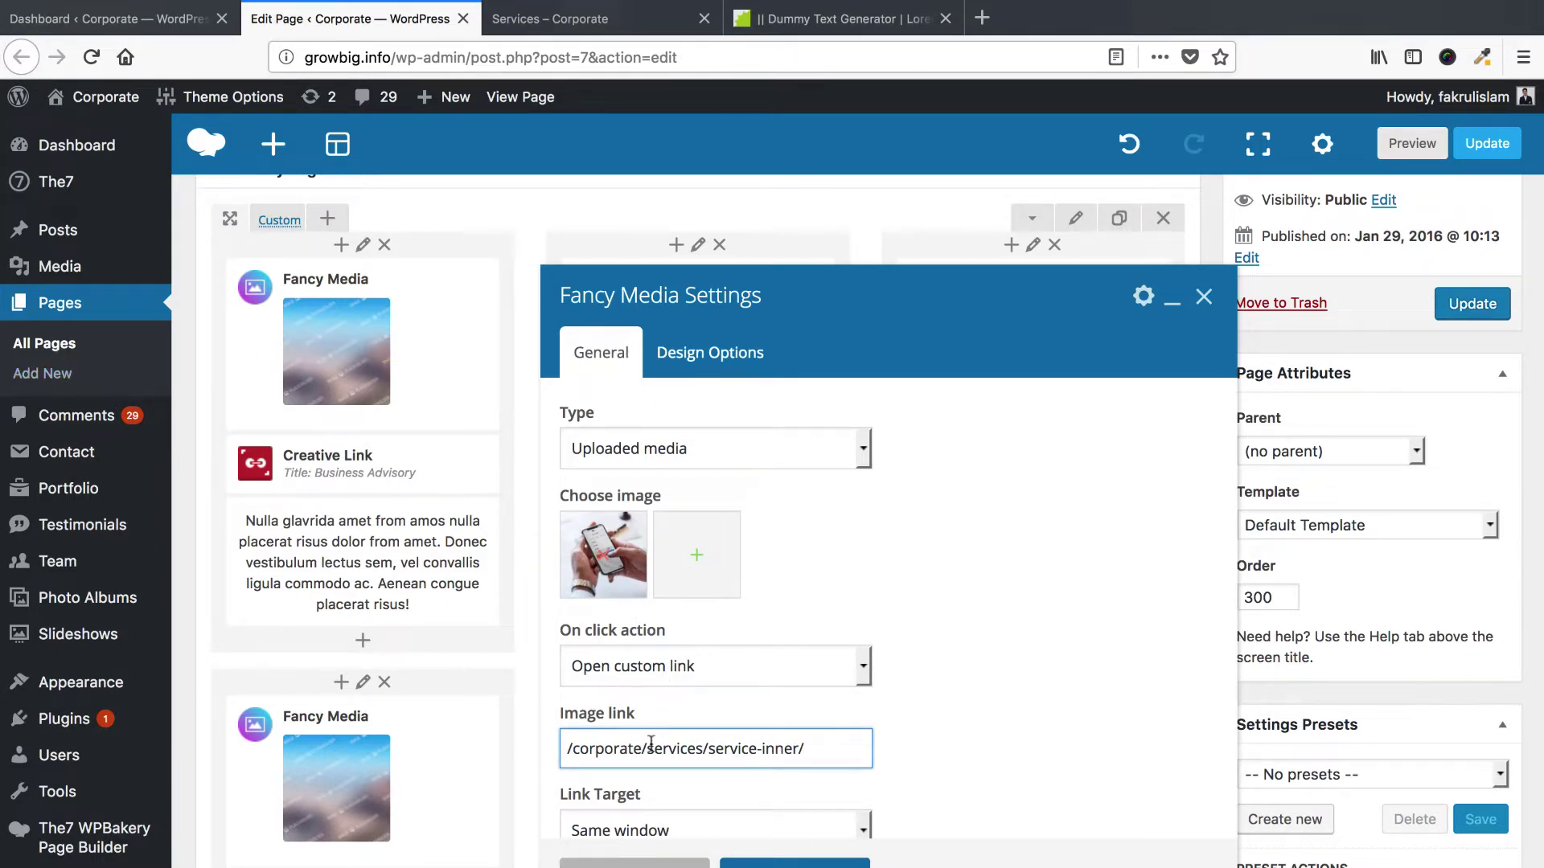
{"action": "left_click_drag", "start_coordinate": [579, 748], "coordinate": [794, 749]}
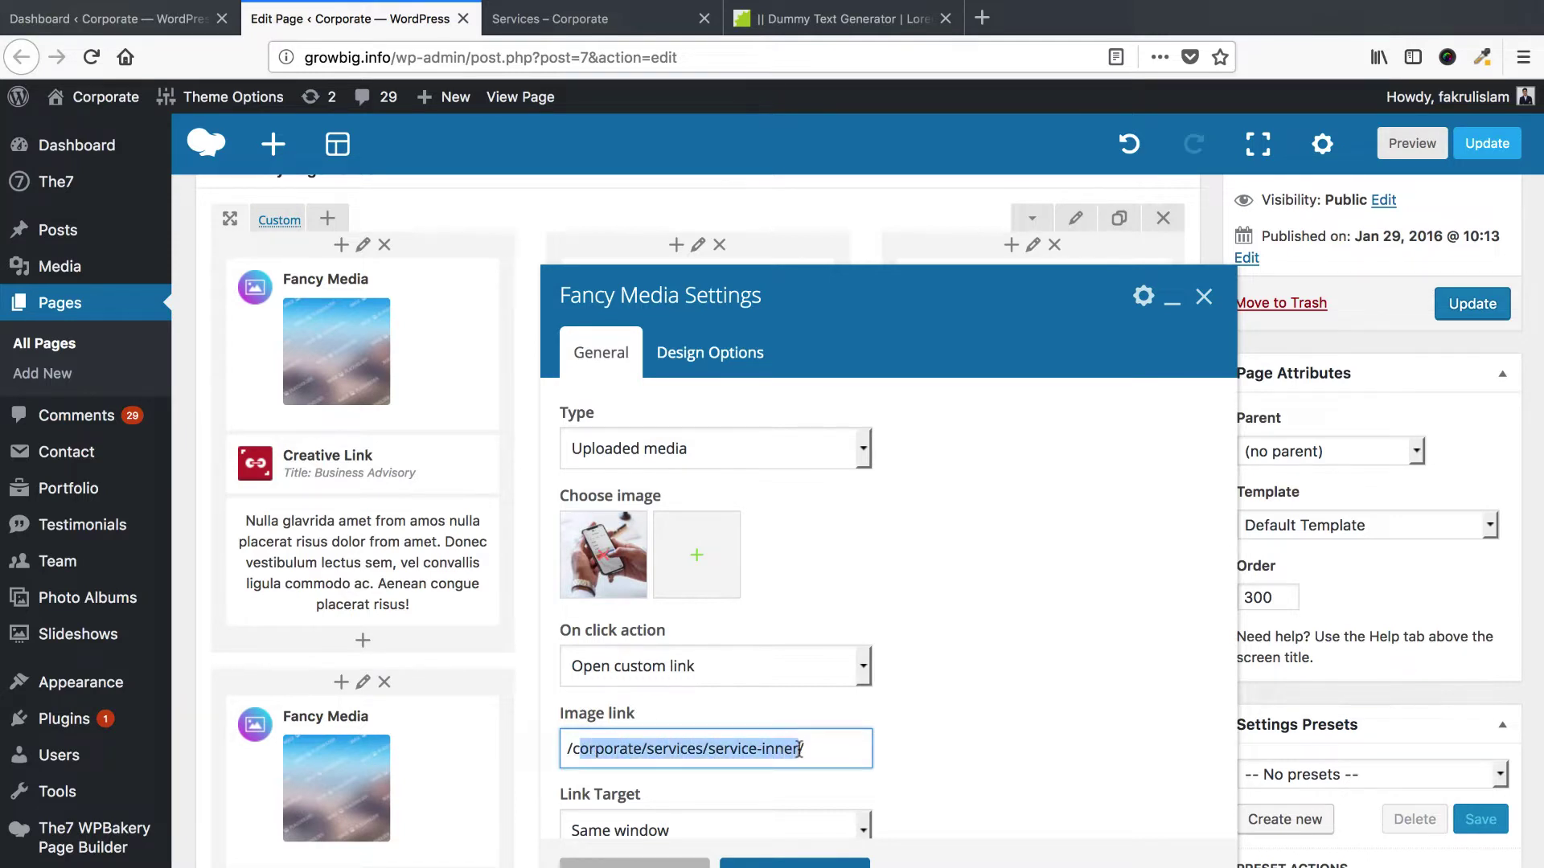
{"action": "left_click", "coordinate": [819, 752]}
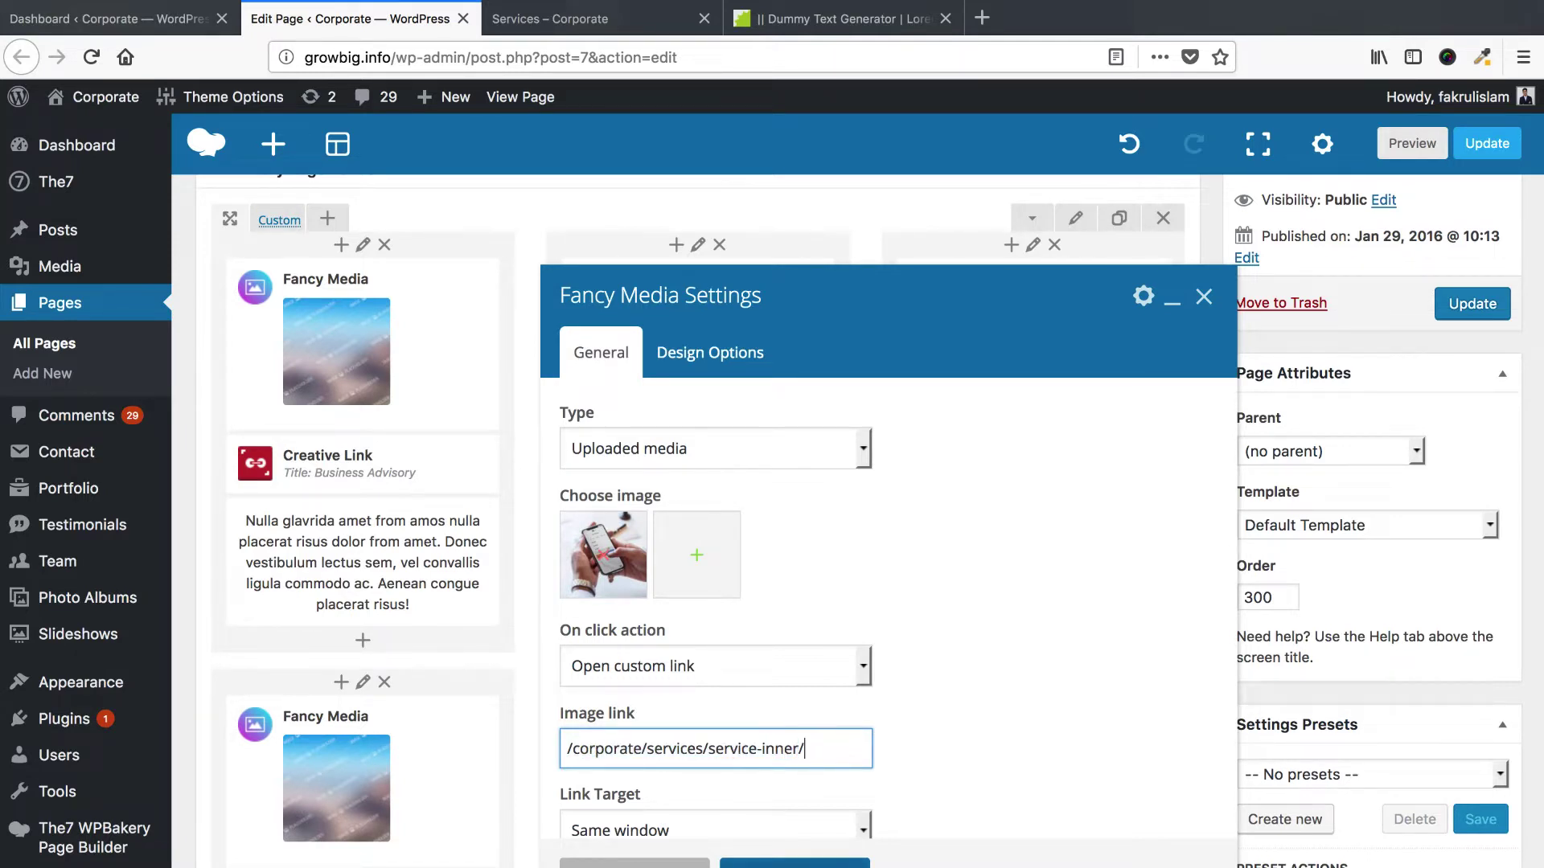
{"action": "key", "text": "Return"}
Replace the Creative Link title in the Business Advisory column of the first row with "Gravida Magna", copied from the dummy text page.
{"action": "scroll", "coordinate": [517, 597], "scroll_direction": "up", "scroll_amount": 3}
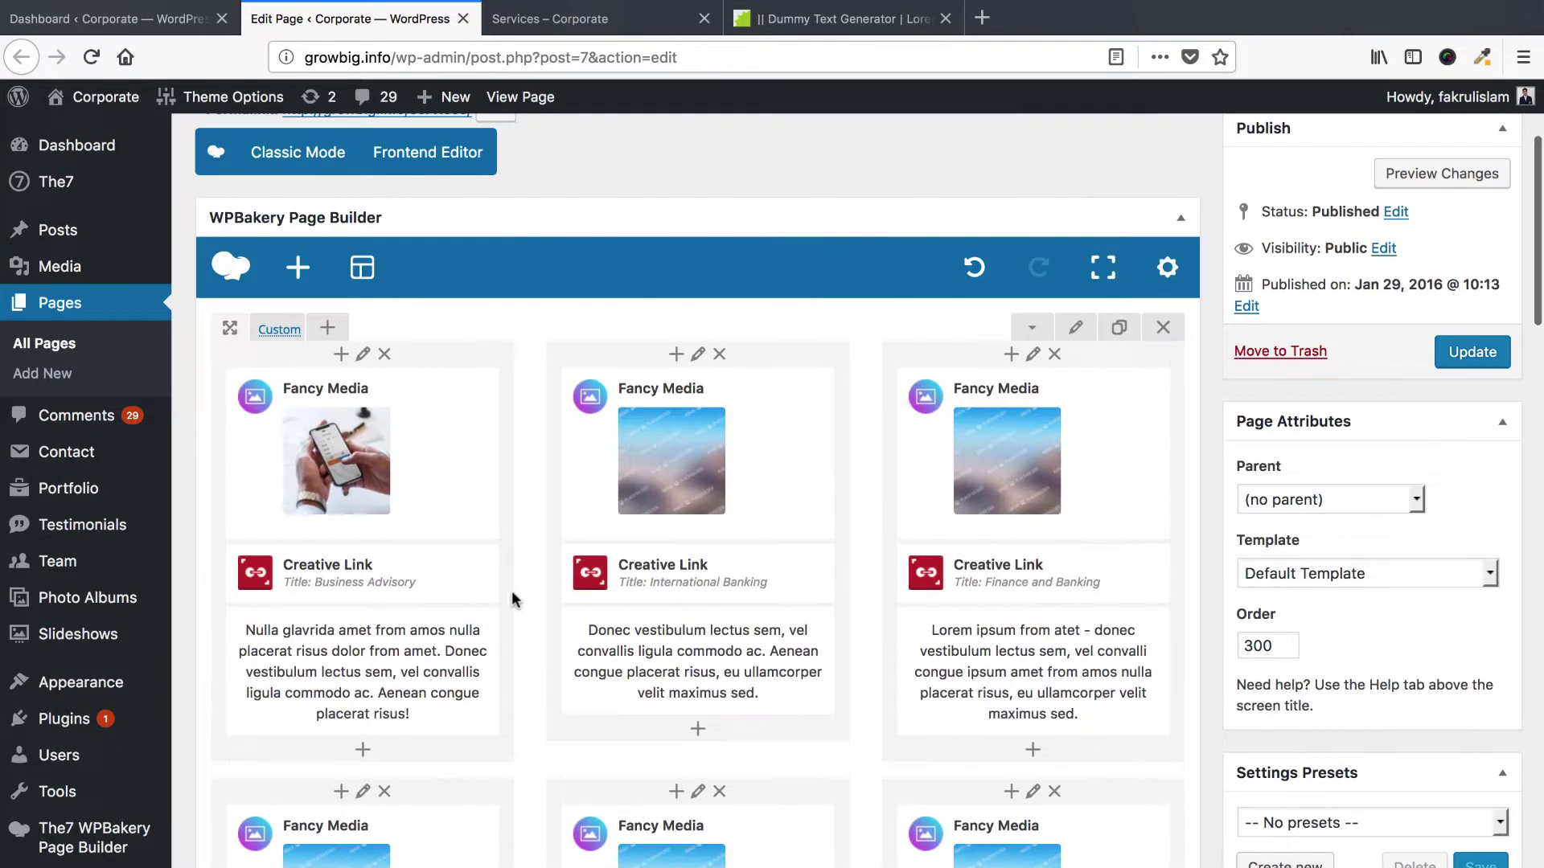
{"action": "left_click", "coordinate": [388, 572]}
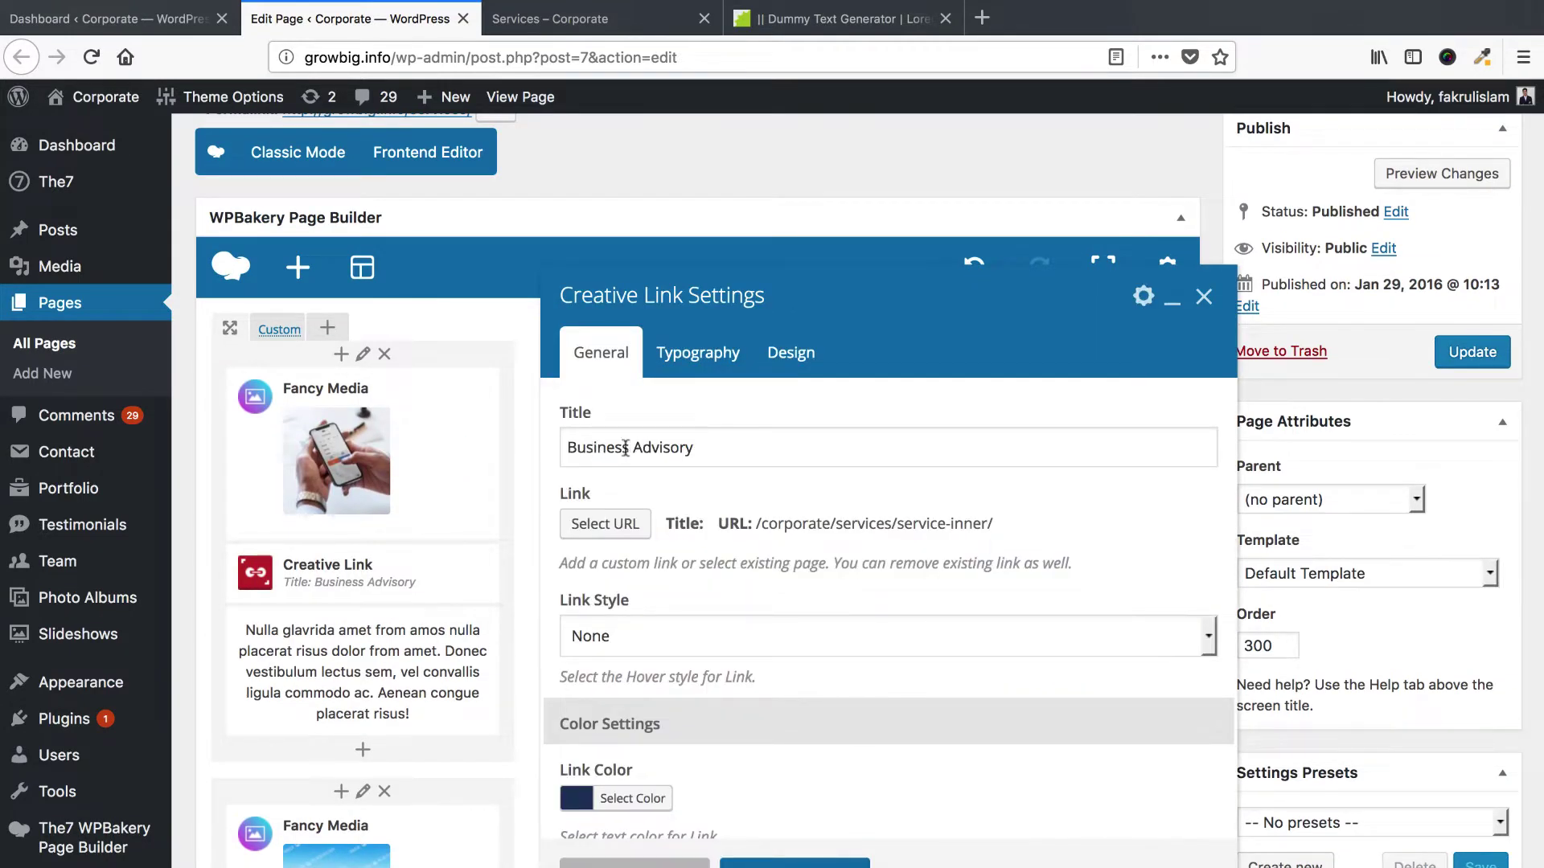
{"action": "left_click", "coordinate": [812, 20]}
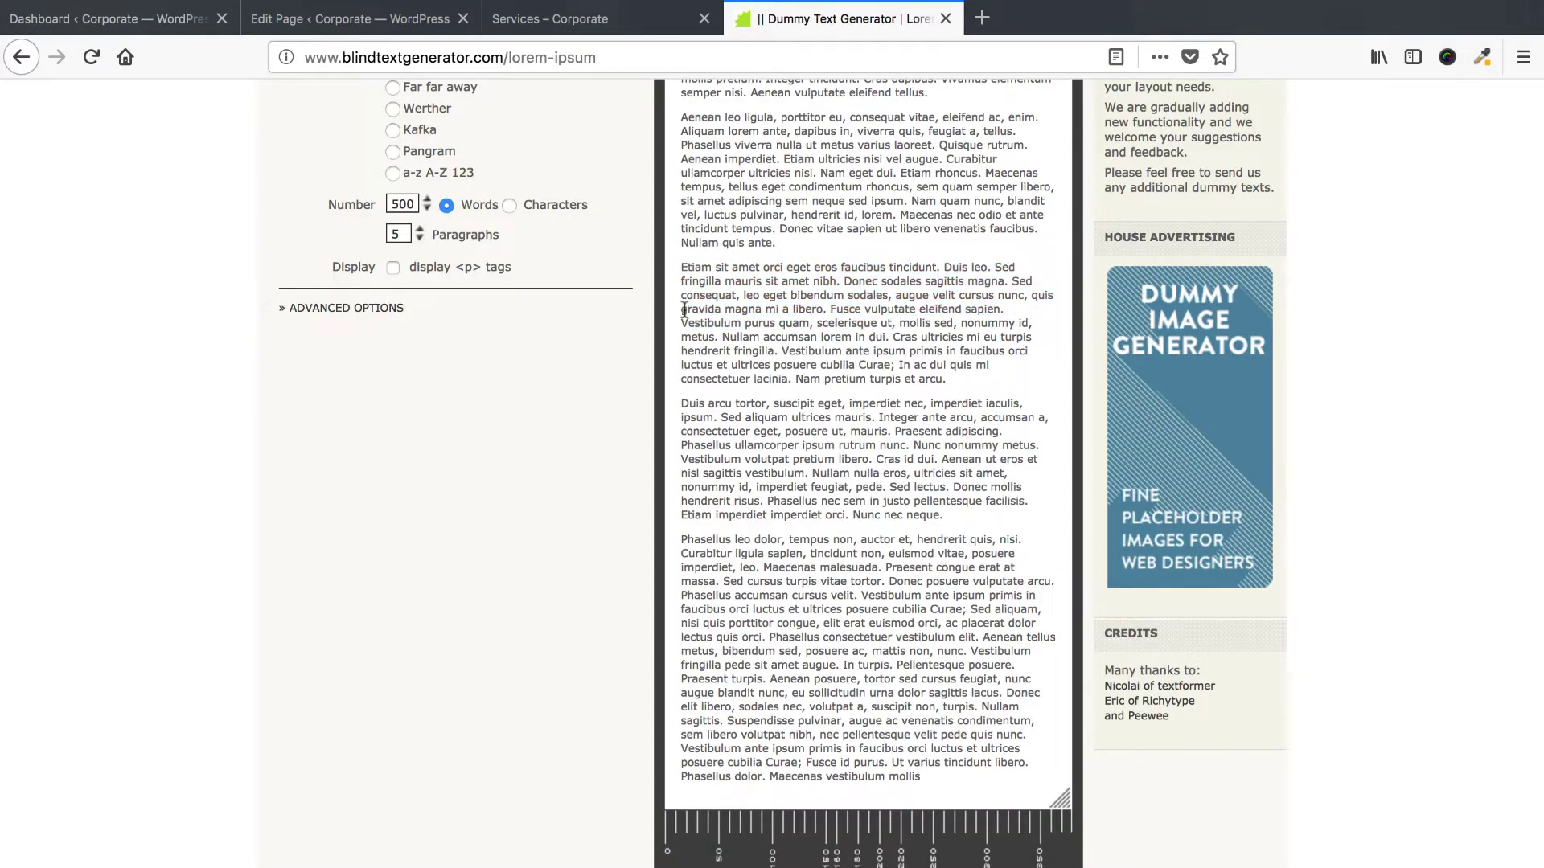
{"action": "mouse_move", "coordinate": [685, 310]}
{"action": "left_mouse_down"}
{"action": "mouse_move", "coordinate": [733, 310]}
{"action": "mouse_move", "coordinate": [681, 310]}
{"action": "left_mouse_up"}
{"action": "key", "text": "ctrl+c"}
{"action": "left_click", "coordinate": [378, 33]}
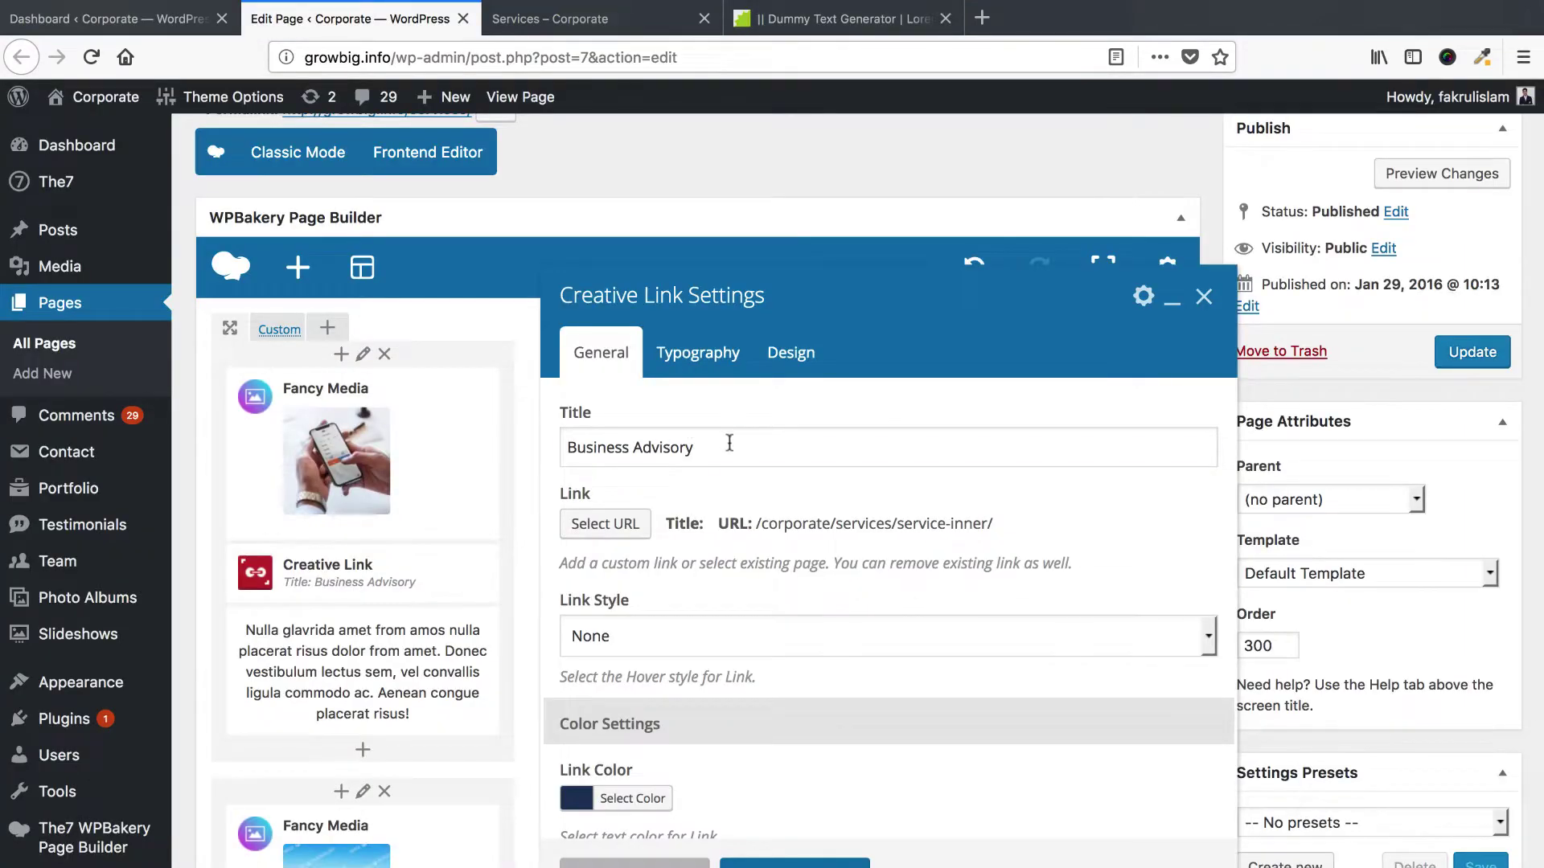
{"action": "left_click", "coordinate": [730, 443]}
{"action": "key", "text": "ctrl+a"}
{"action": "key", "text": "ctrl+v"}
{"action": "type", "text": "G"}
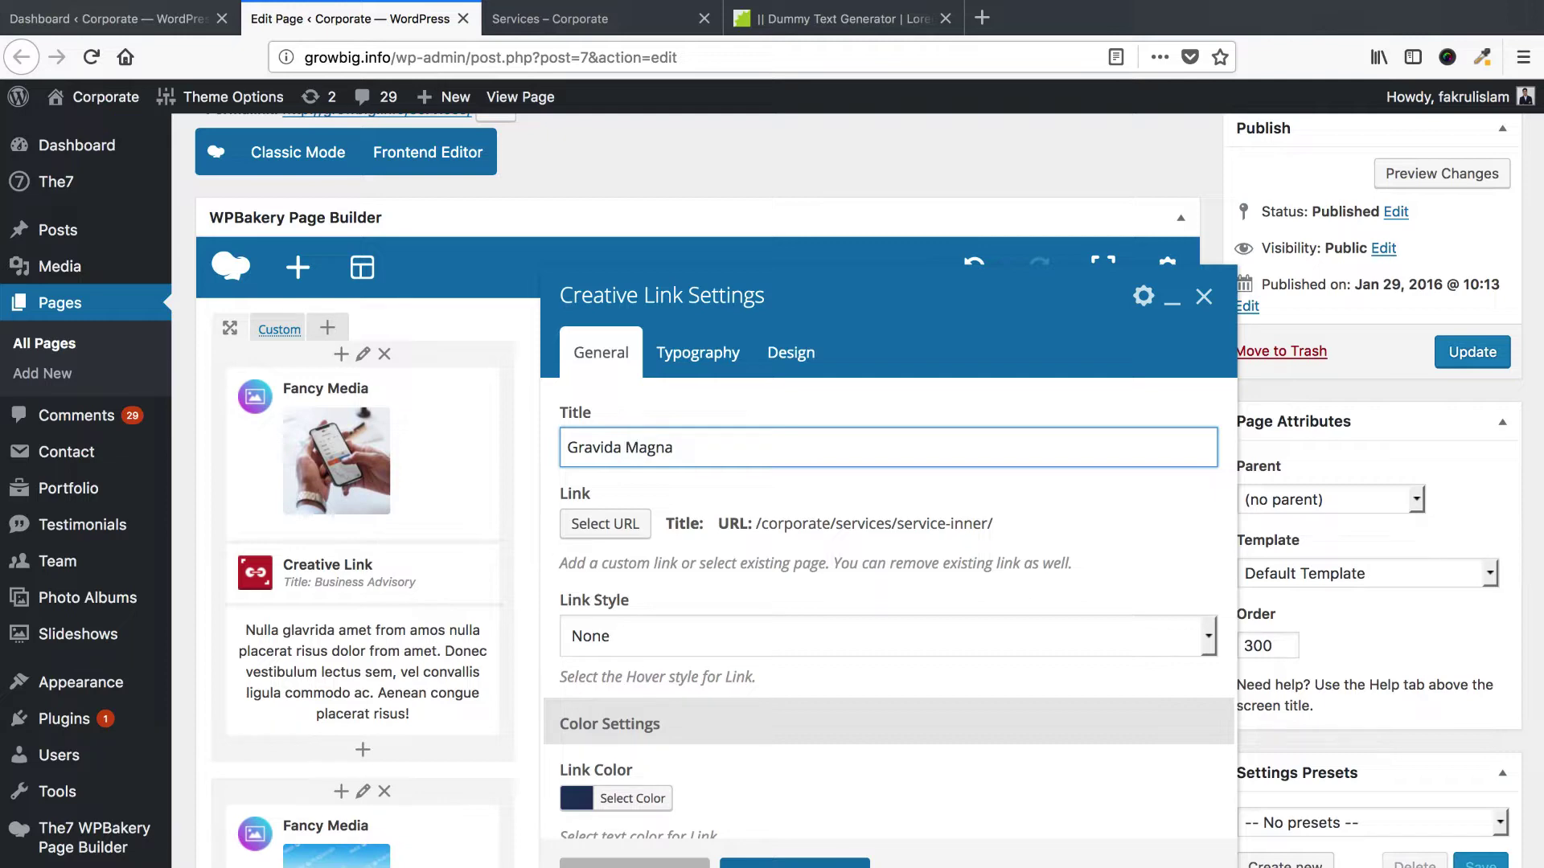
Keep /corporate/services/service-inner/ as the Gravida Magna title's link URL and save the Creative Link settings.
{"action": "left_click", "coordinate": [608, 524]}
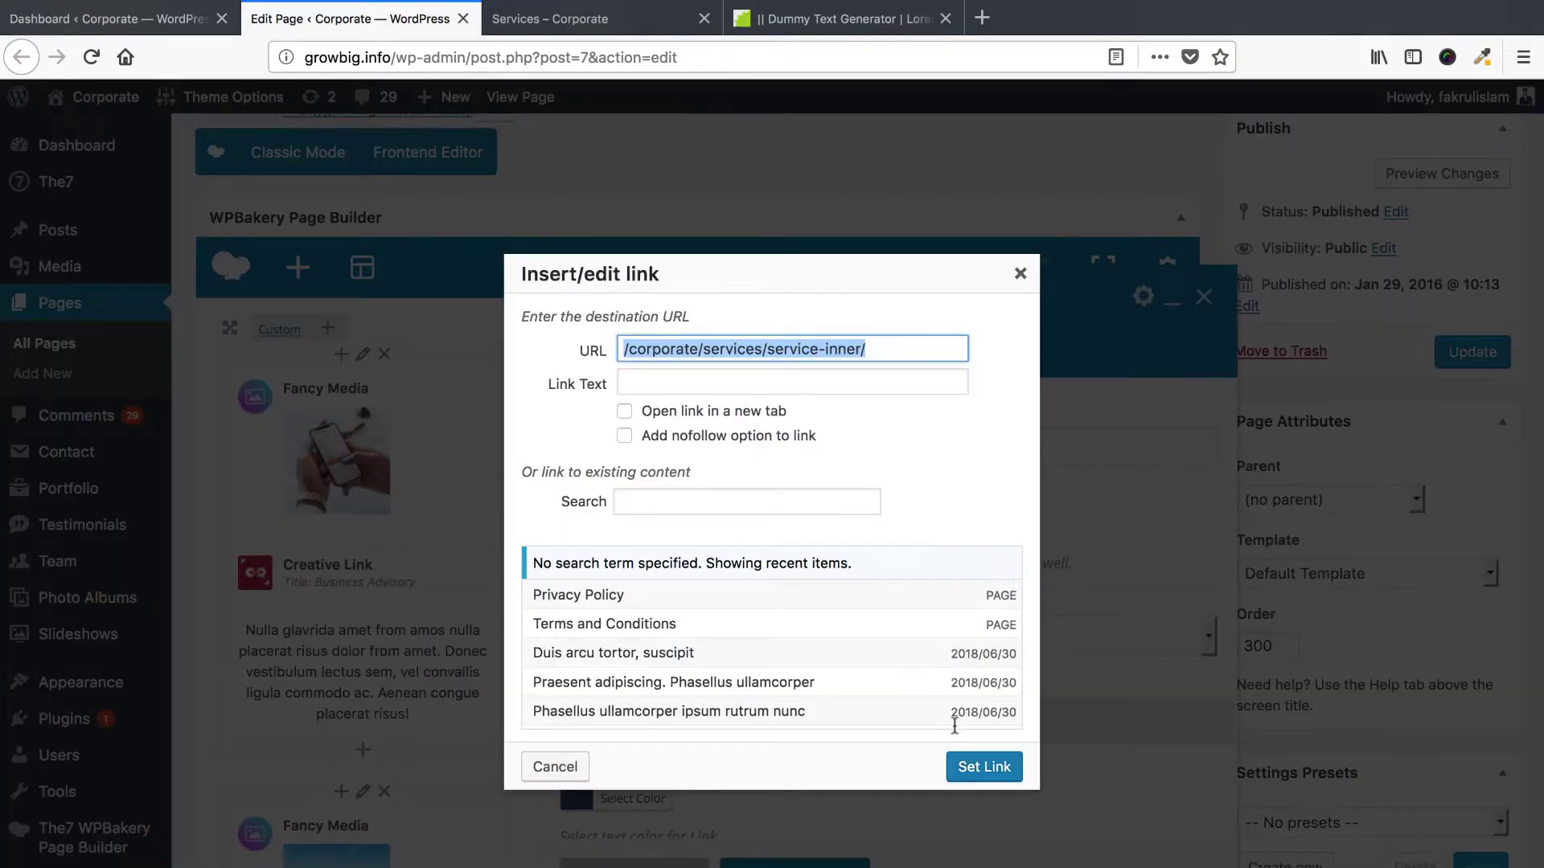
{"action": "left_click", "coordinate": [976, 762]}
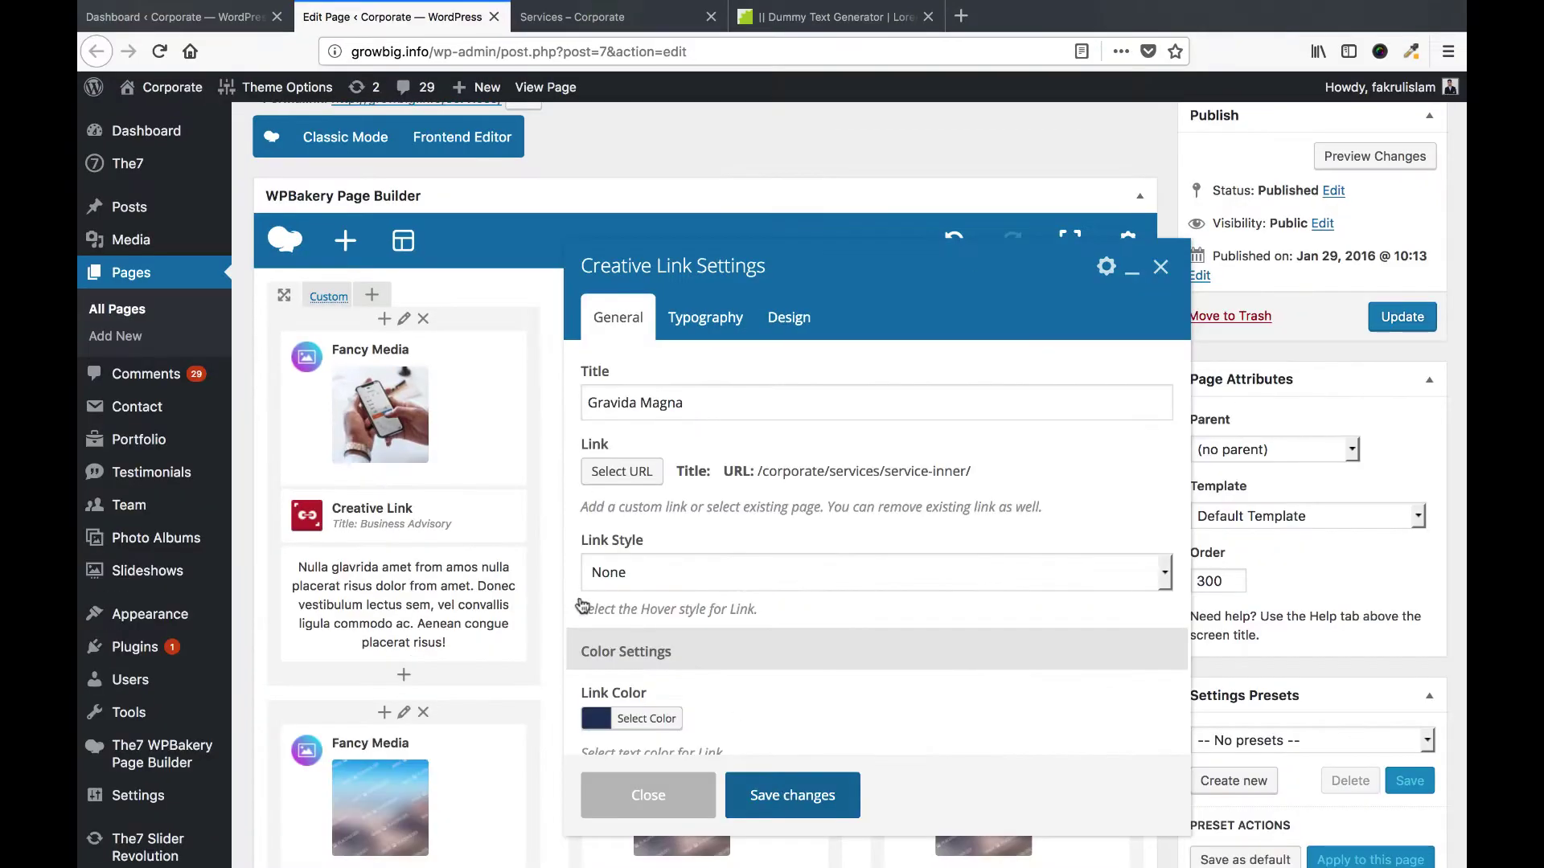
{"action": "left_click", "coordinate": [792, 795]}
Replace the Gravida Magna column's description with the dummy text from "Duis arcu tortor" to "posuere ut" and save the Text Block settings.
{"action": "scroll", "coordinate": [425, 502], "scroll_direction": "down", "scroll_amount": 2}
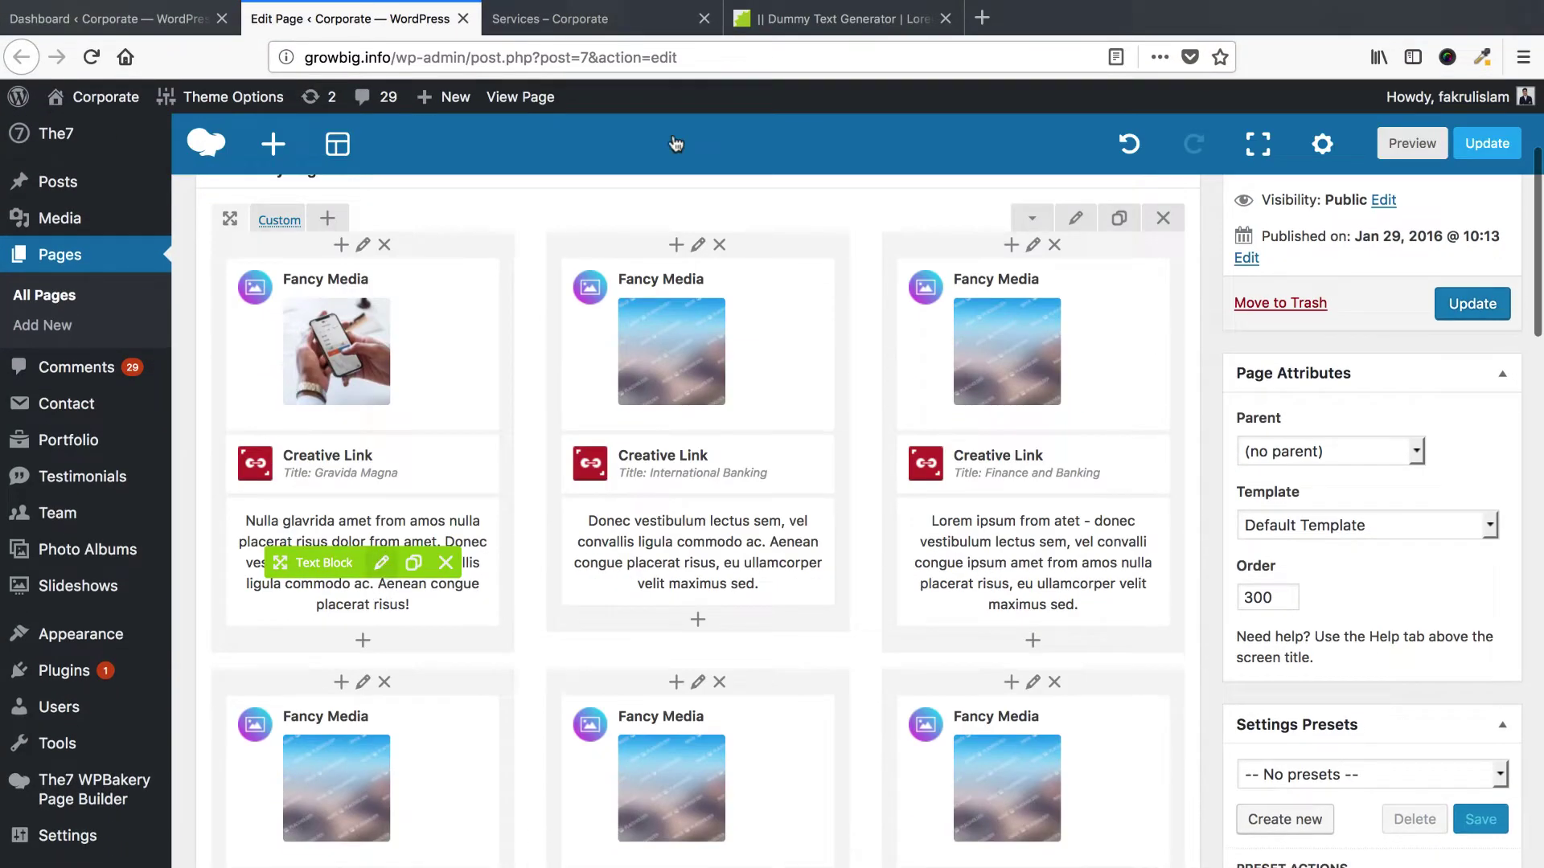
{"action": "left_click", "coordinate": [381, 562]}
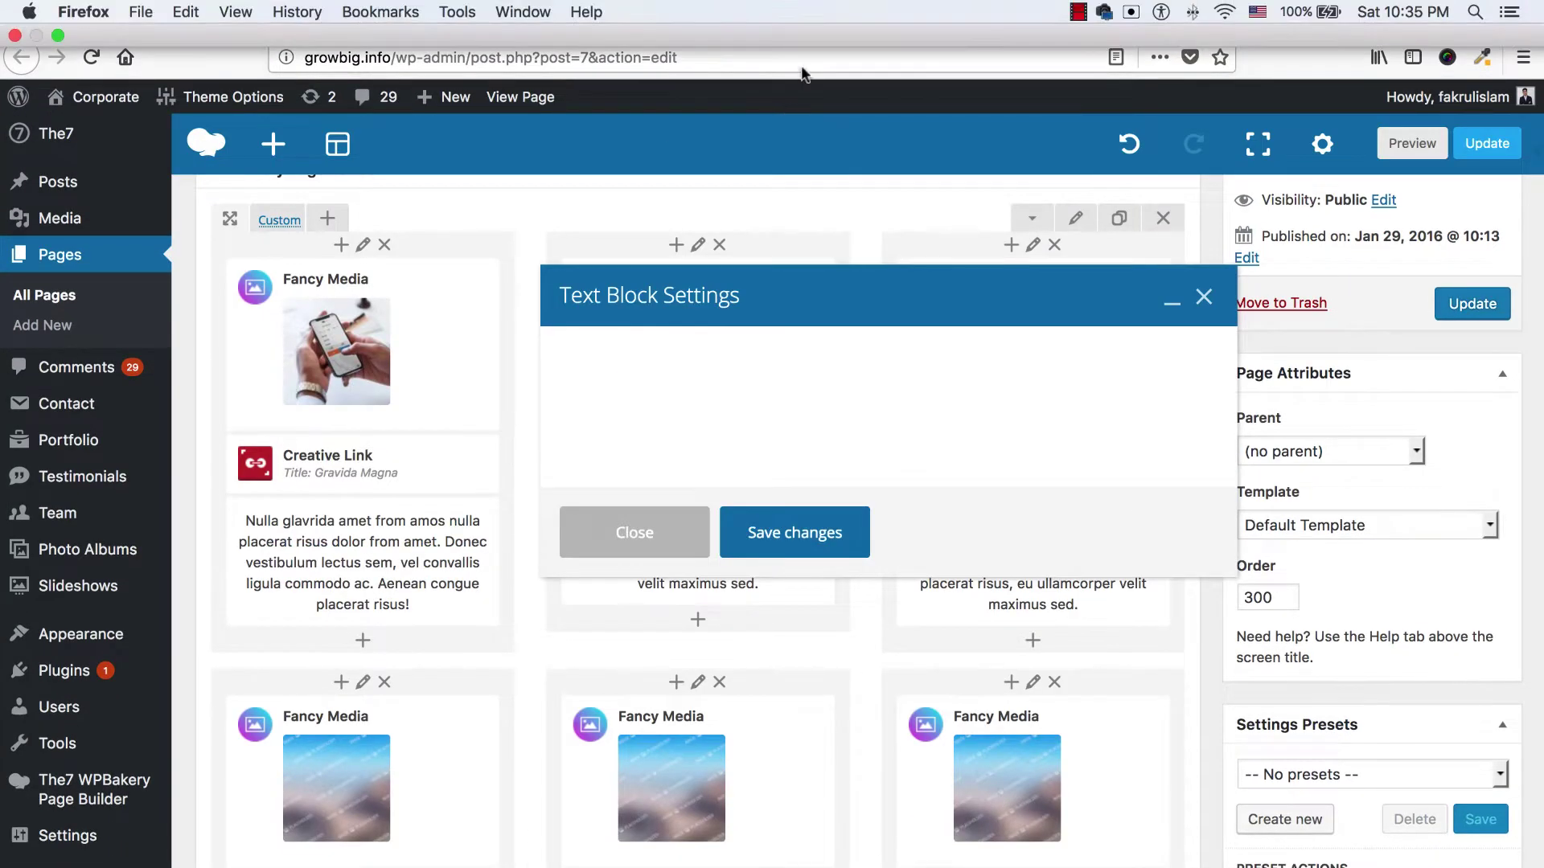
{"action": "left_click", "coordinate": [844, 19]}
{"action": "left_click", "coordinate": [679, 410]}
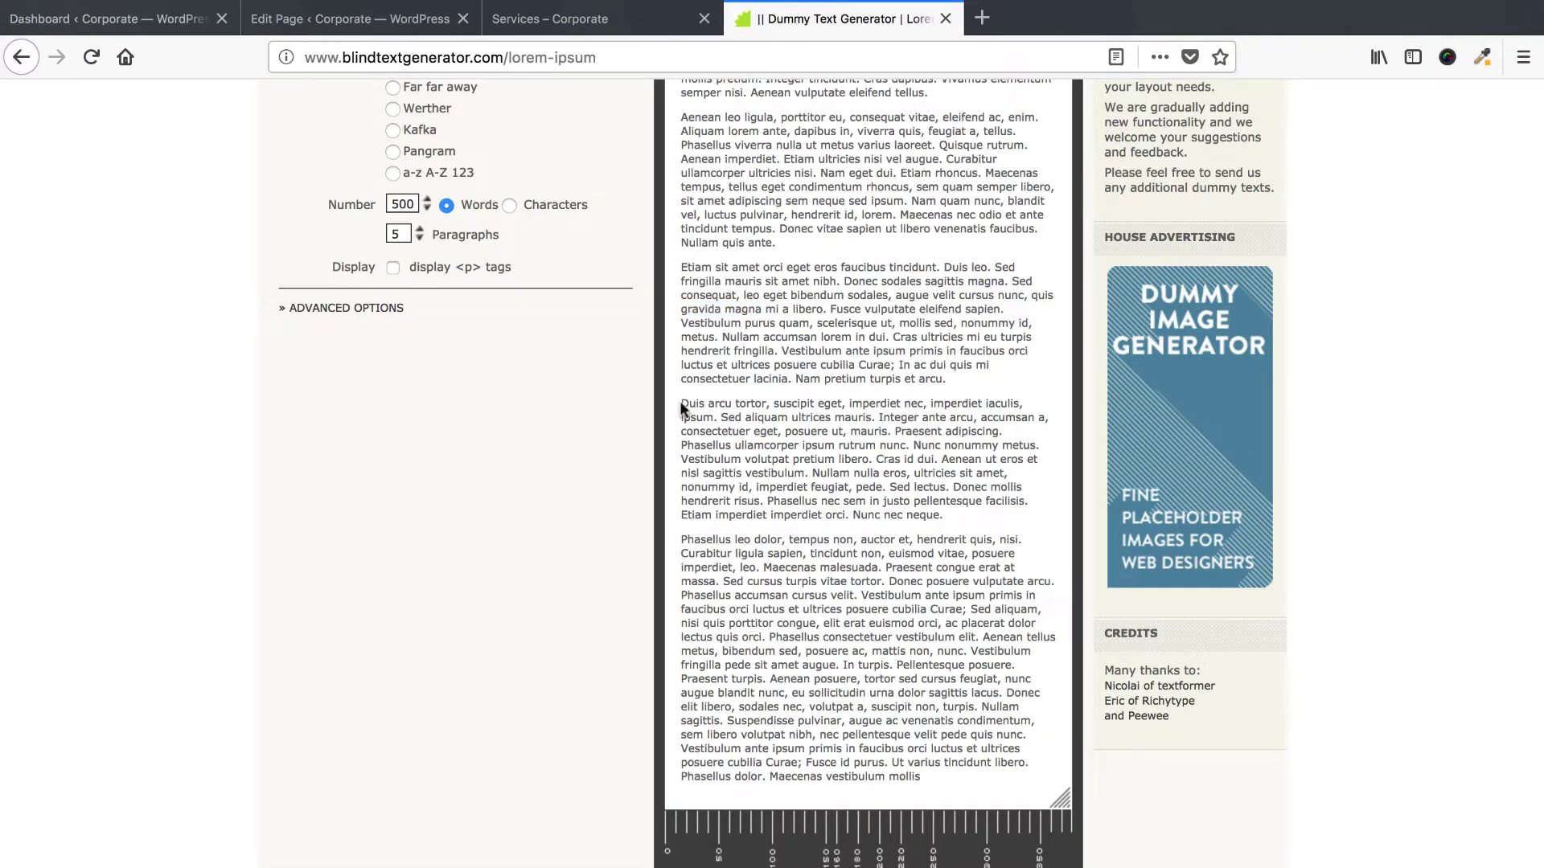
{"action": "left_click_drag", "start_coordinate": [785, 418], "coordinate": [840, 431]}
{"action": "key", "text": "ctrl+c"}
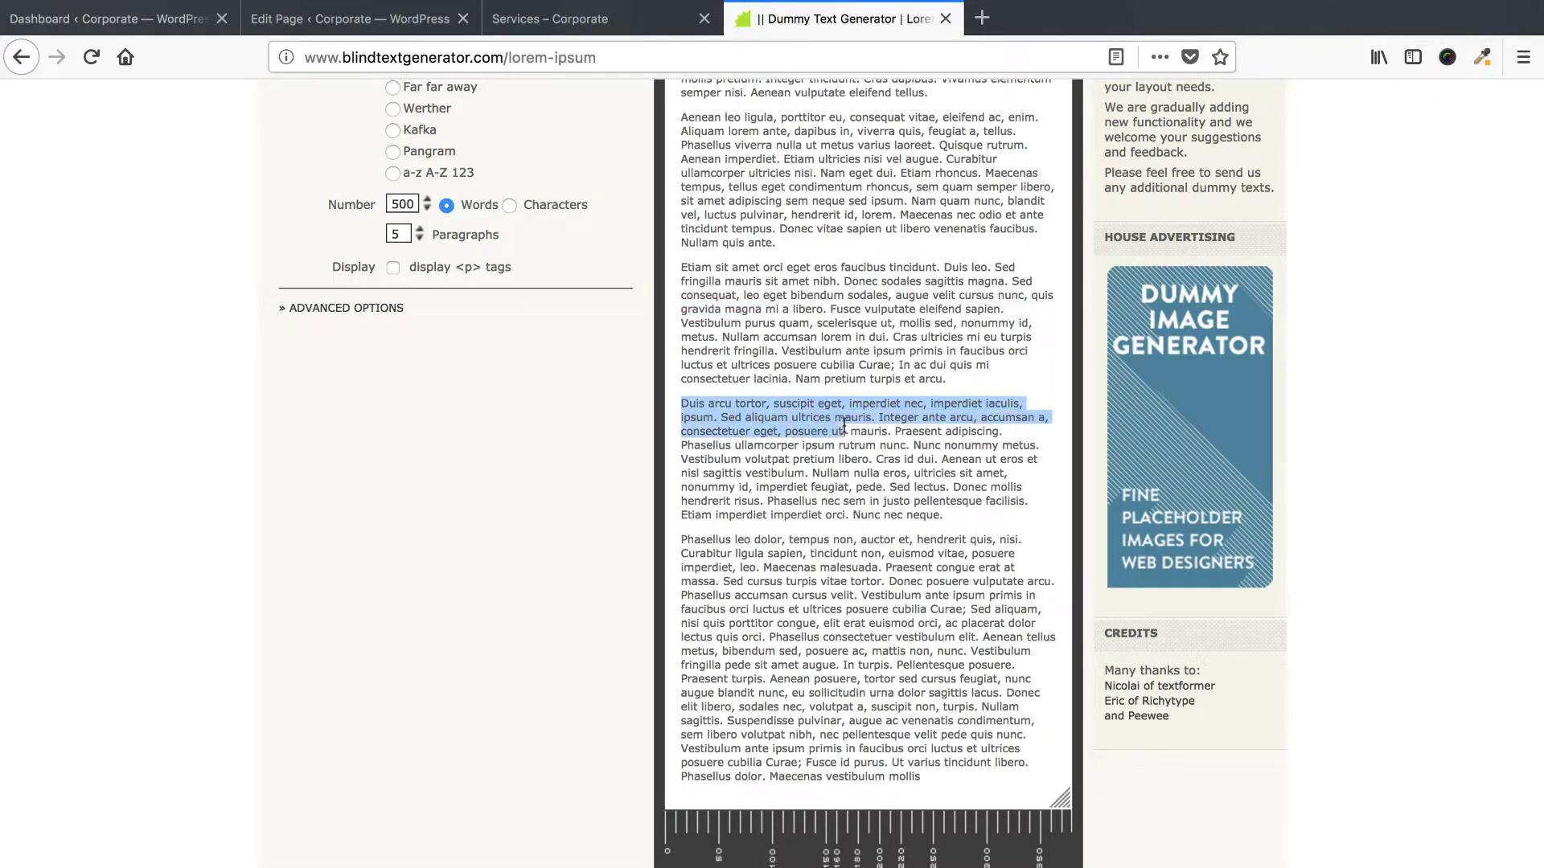
{"action": "left_click", "coordinate": [375, 32]}
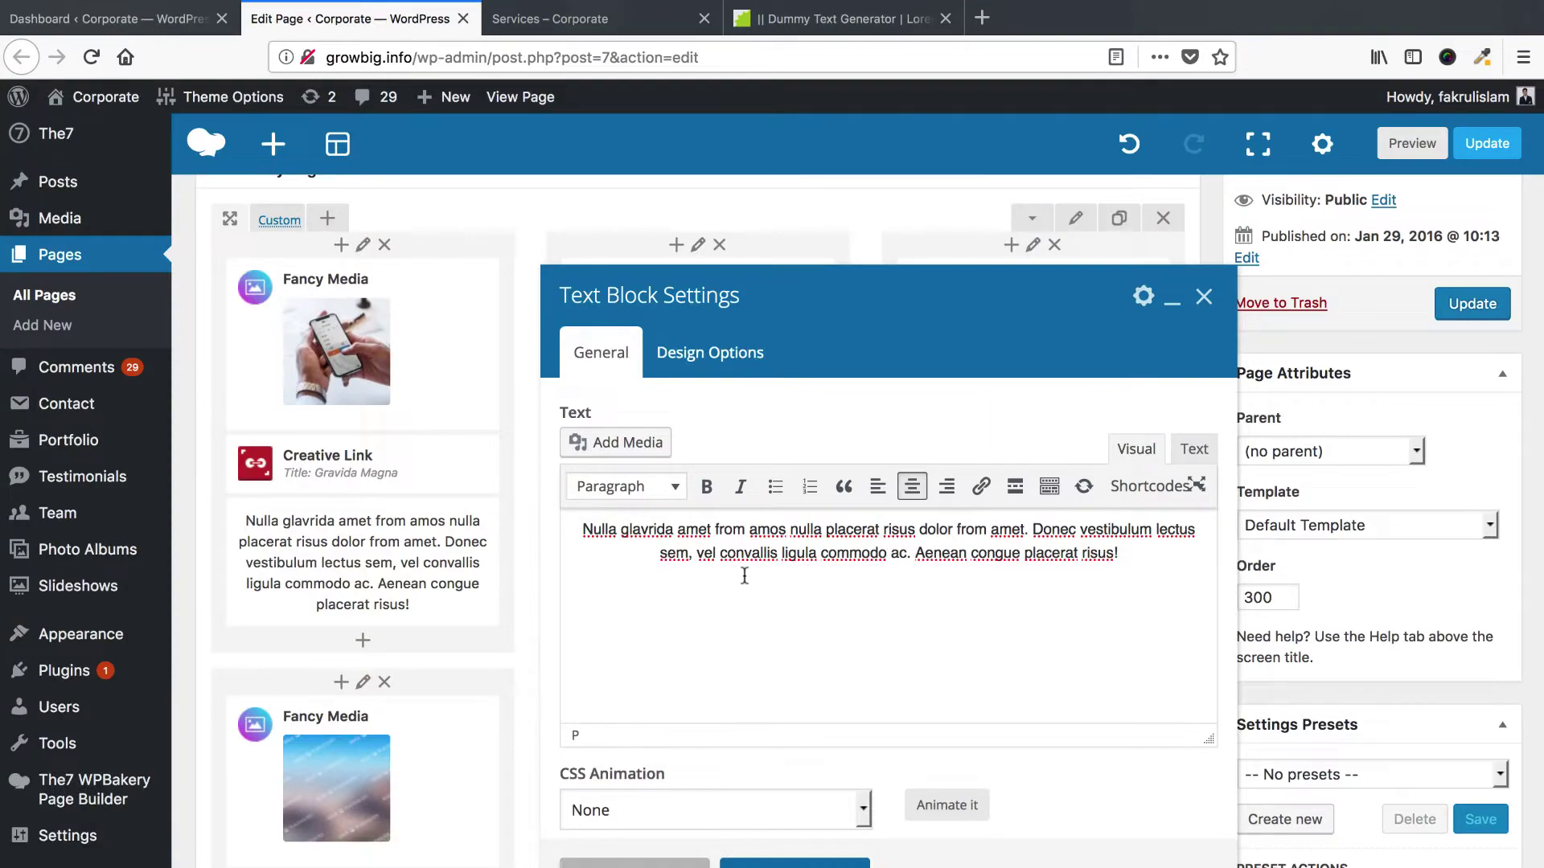
{"action": "key", "text": "ctrl+a"}
{"action": "key", "text": "ctrl+v"}
{"action": "left_click", "coordinate": [794, 864]}
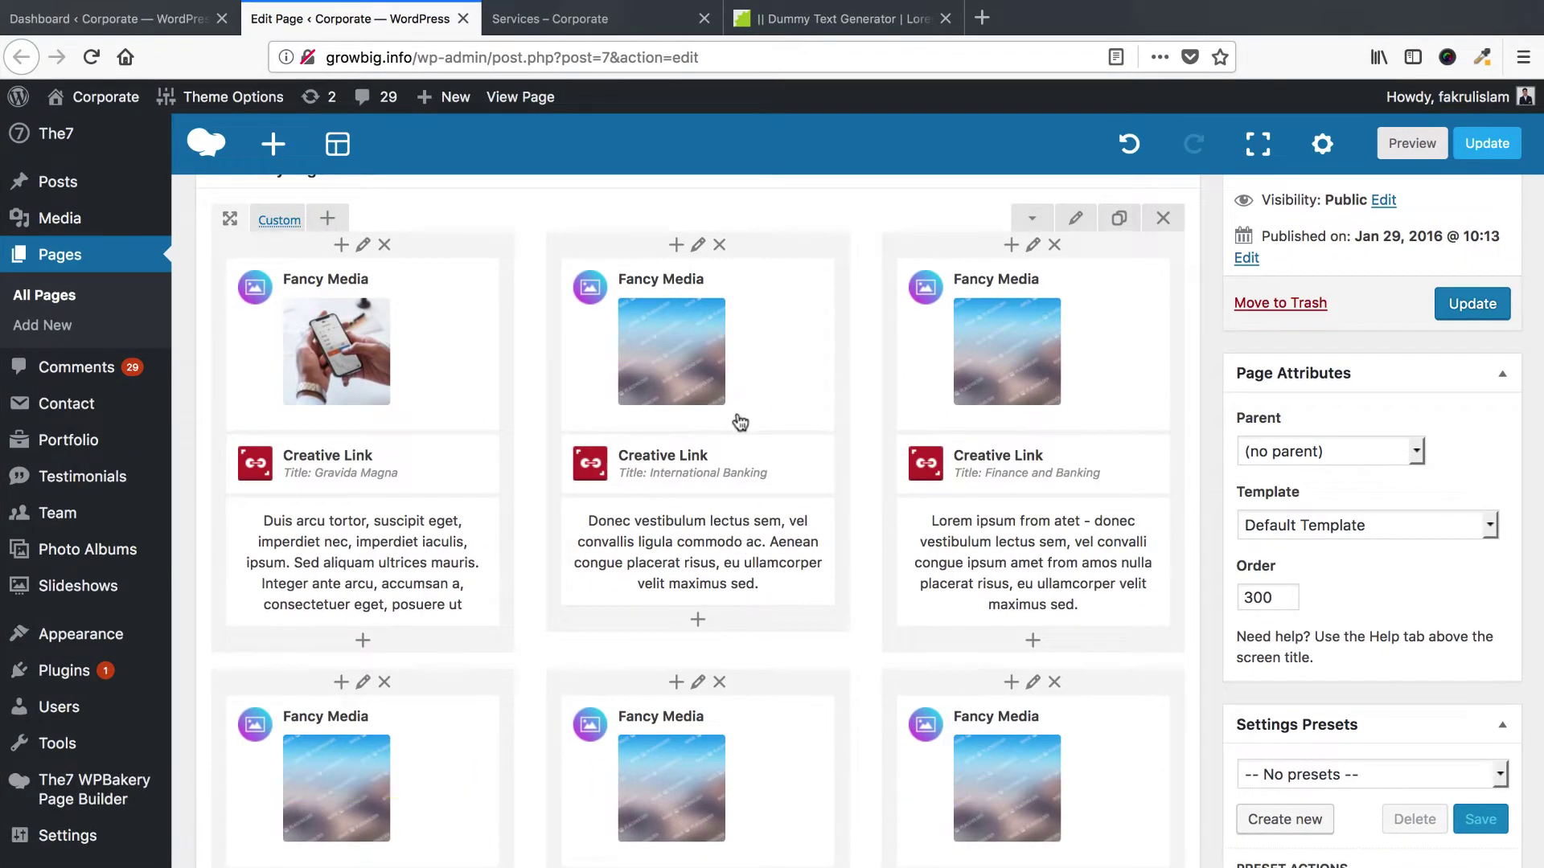
Open the Fancy Media settings of the International Banking column in the first row.
{"action": "left_click", "coordinate": [723, 347]}
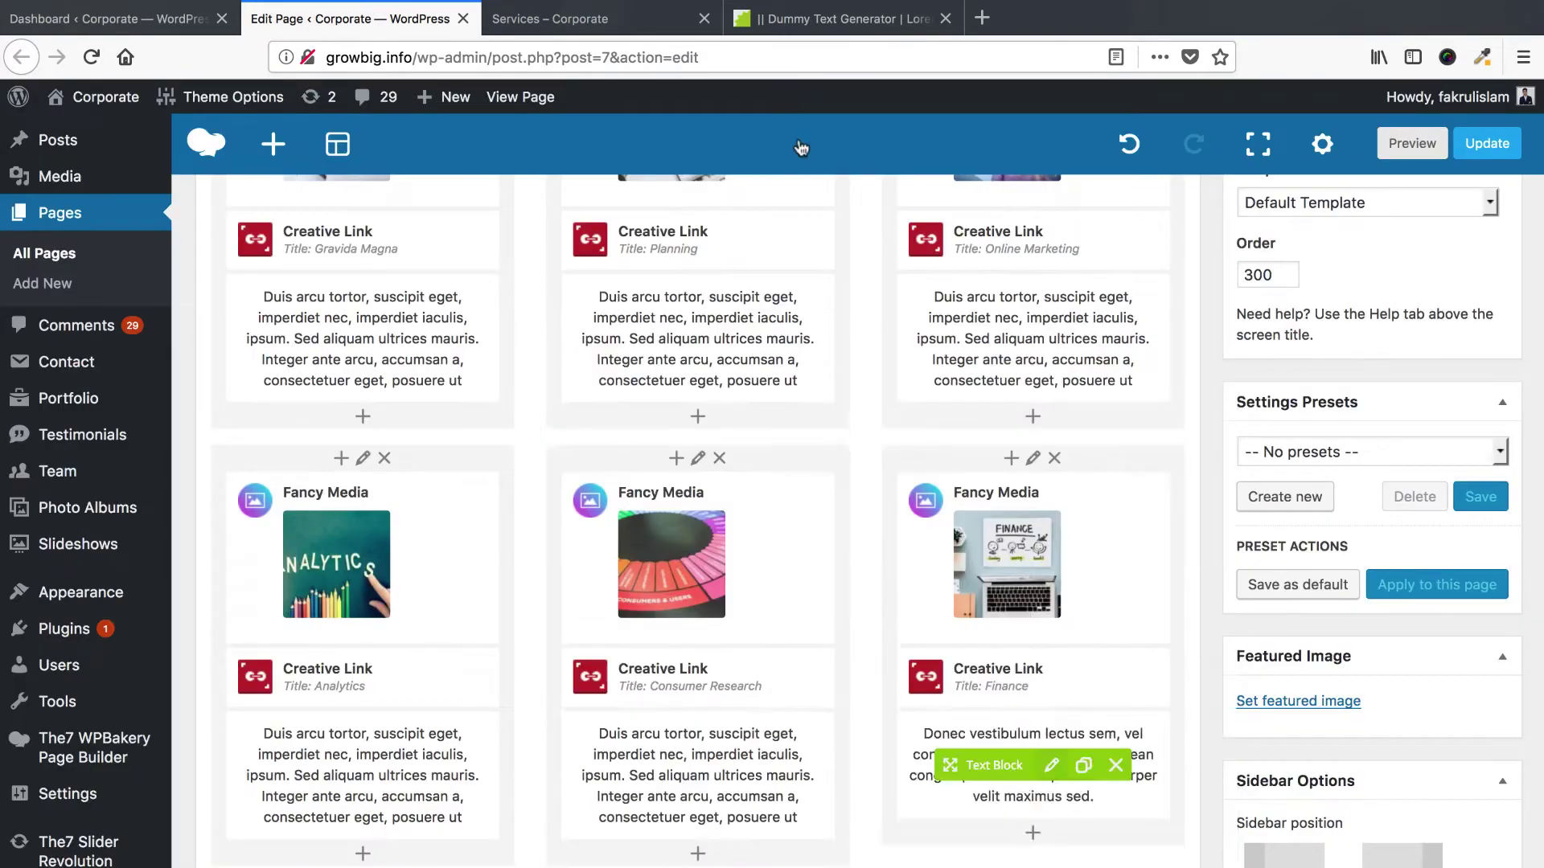
Examine the service rows in the page editor and the consultation call-to-action section on the live Services page.
{"action": "scroll", "coordinate": [800, 147], "scroll_direction": "up", "scroll_amount": 2}
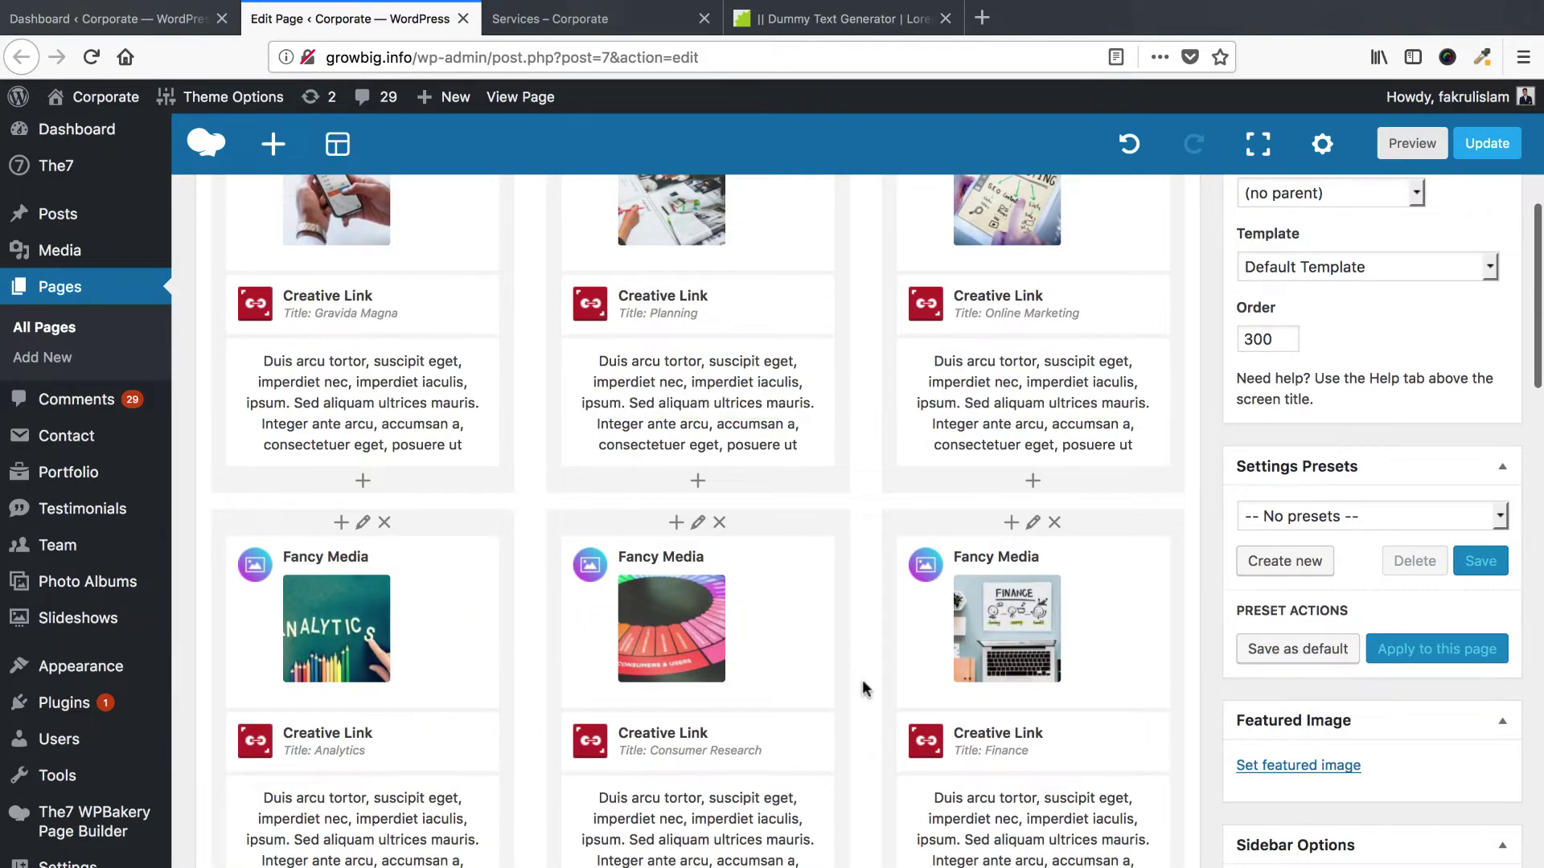
{"action": "scroll", "coordinate": [804, 691], "scroll_direction": "down", "scroll_amount": 7}
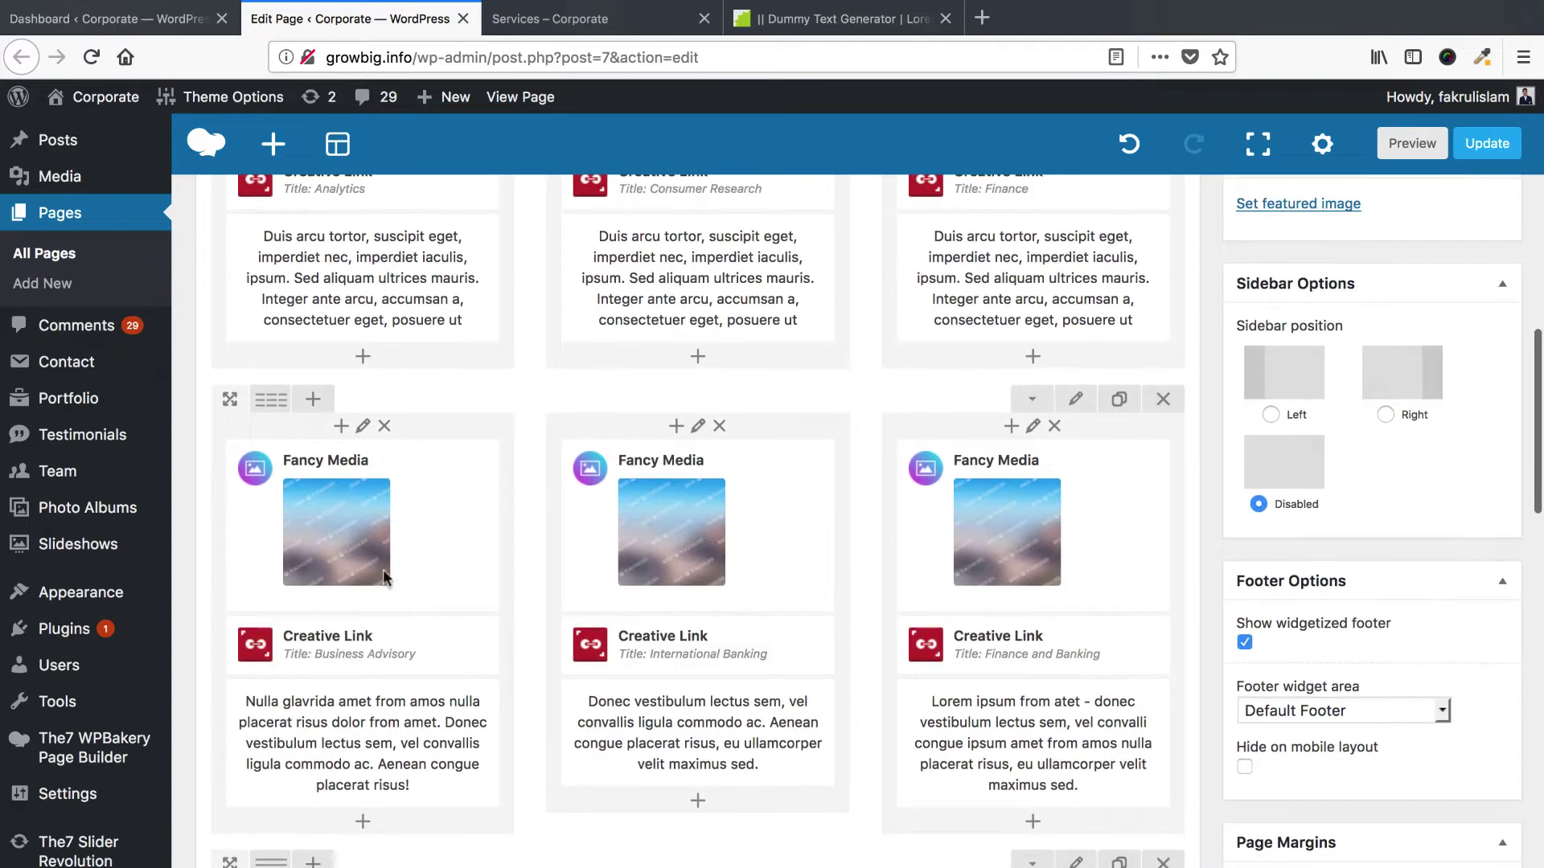
{"action": "scroll", "coordinate": [865, 607], "scroll_direction": "up", "scroll_amount": 4}
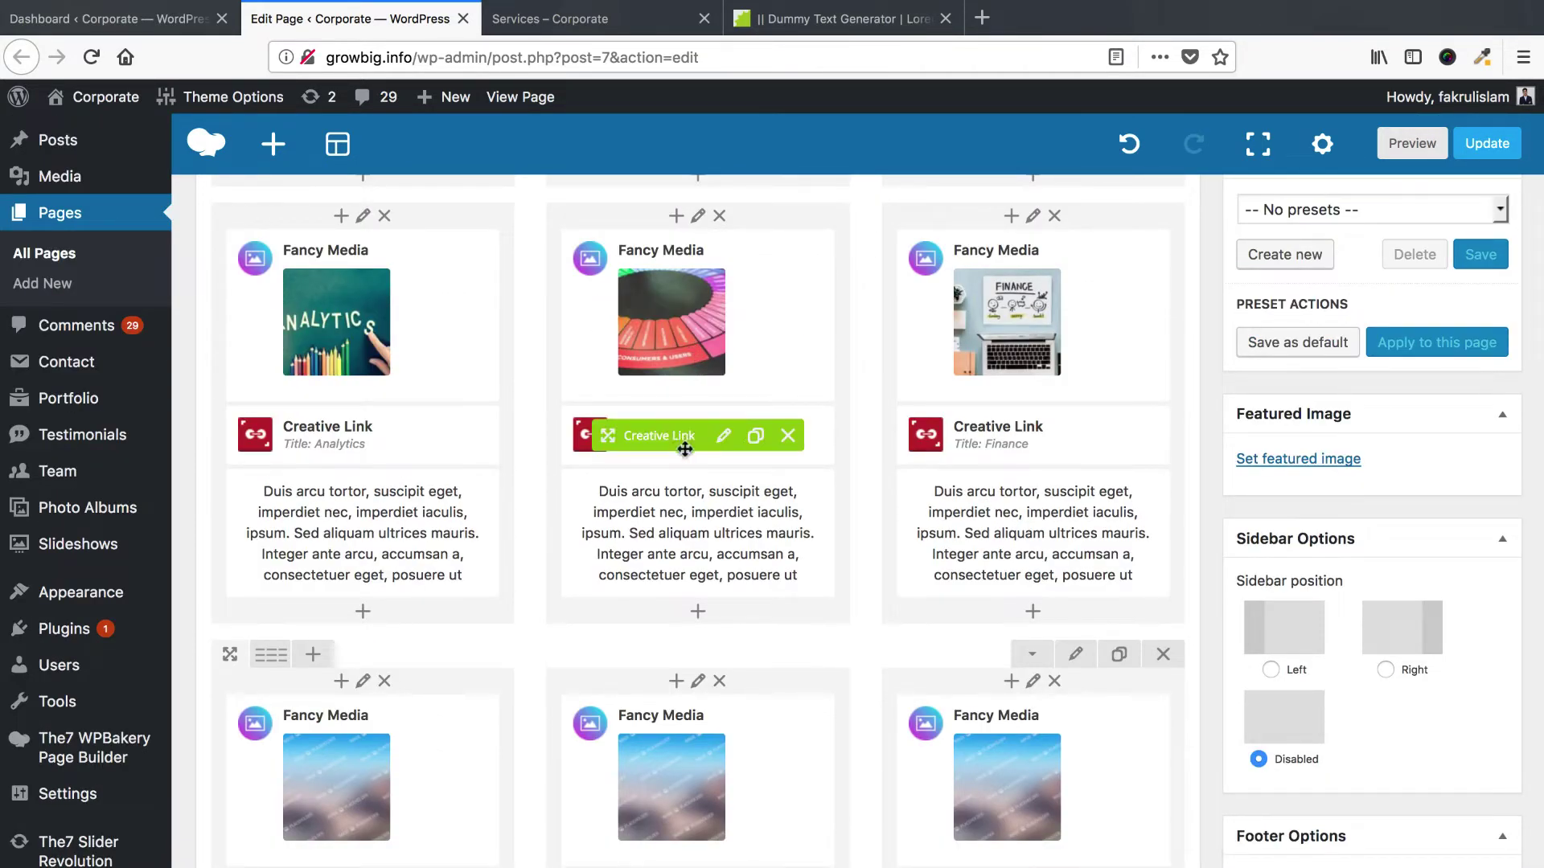
{"action": "scroll", "coordinate": [686, 438], "scroll_direction": "up", "scroll_amount": 1}
{"action": "scroll", "coordinate": [651, 459], "scroll_direction": "up", "scroll_amount": 3}
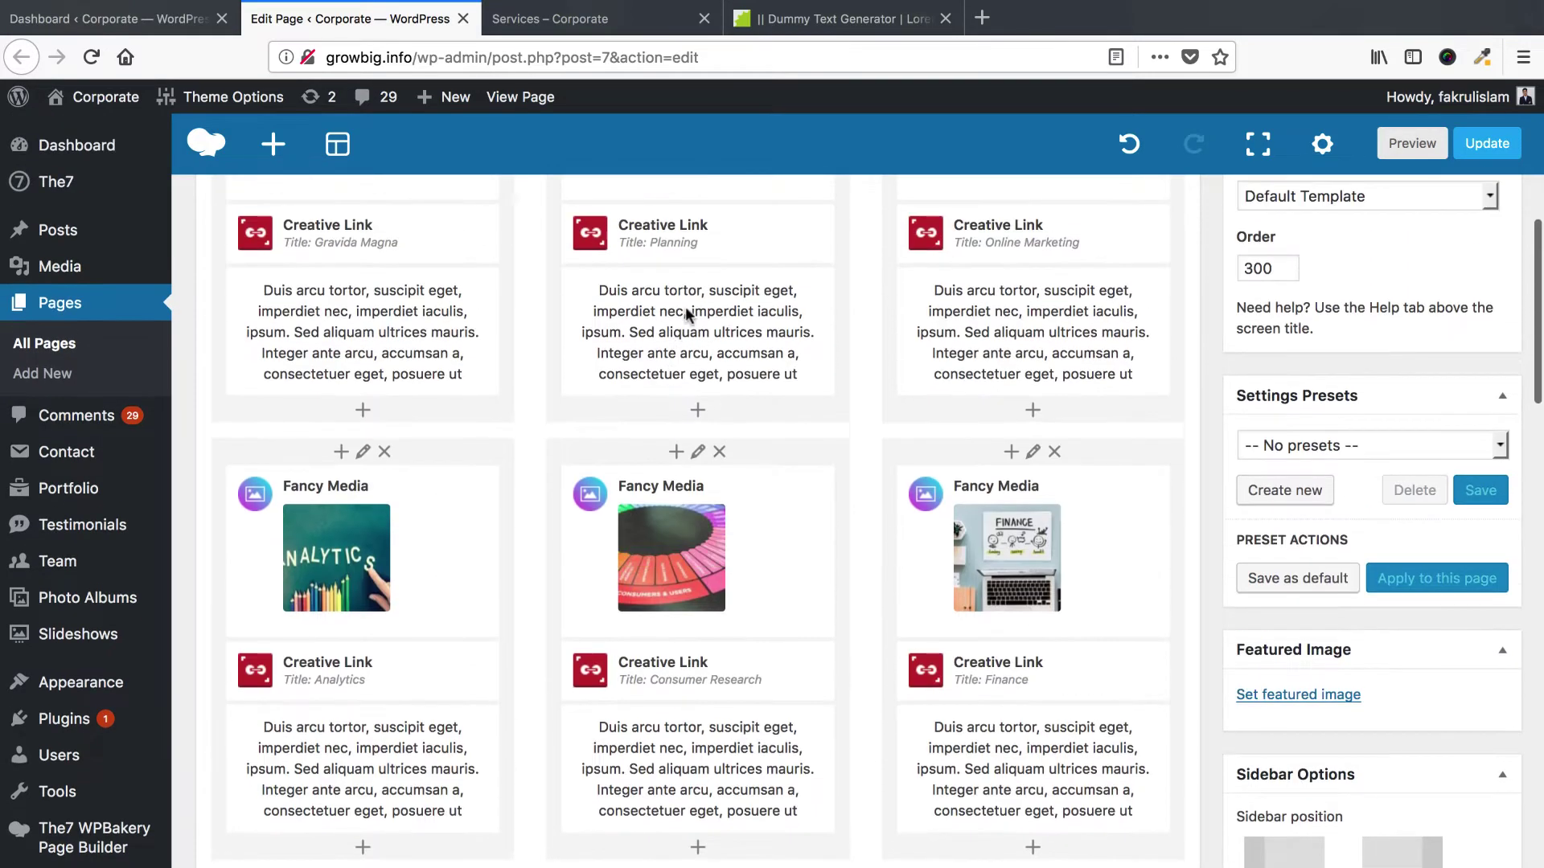
{"action": "scroll", "coordinate": [865, 585], "scroll_direction": "down", "scroll_amount": 3}
{"action": "scroll", "coordinate": [863, 583], "scroll_direction": "down", "scroll_amount": 10}
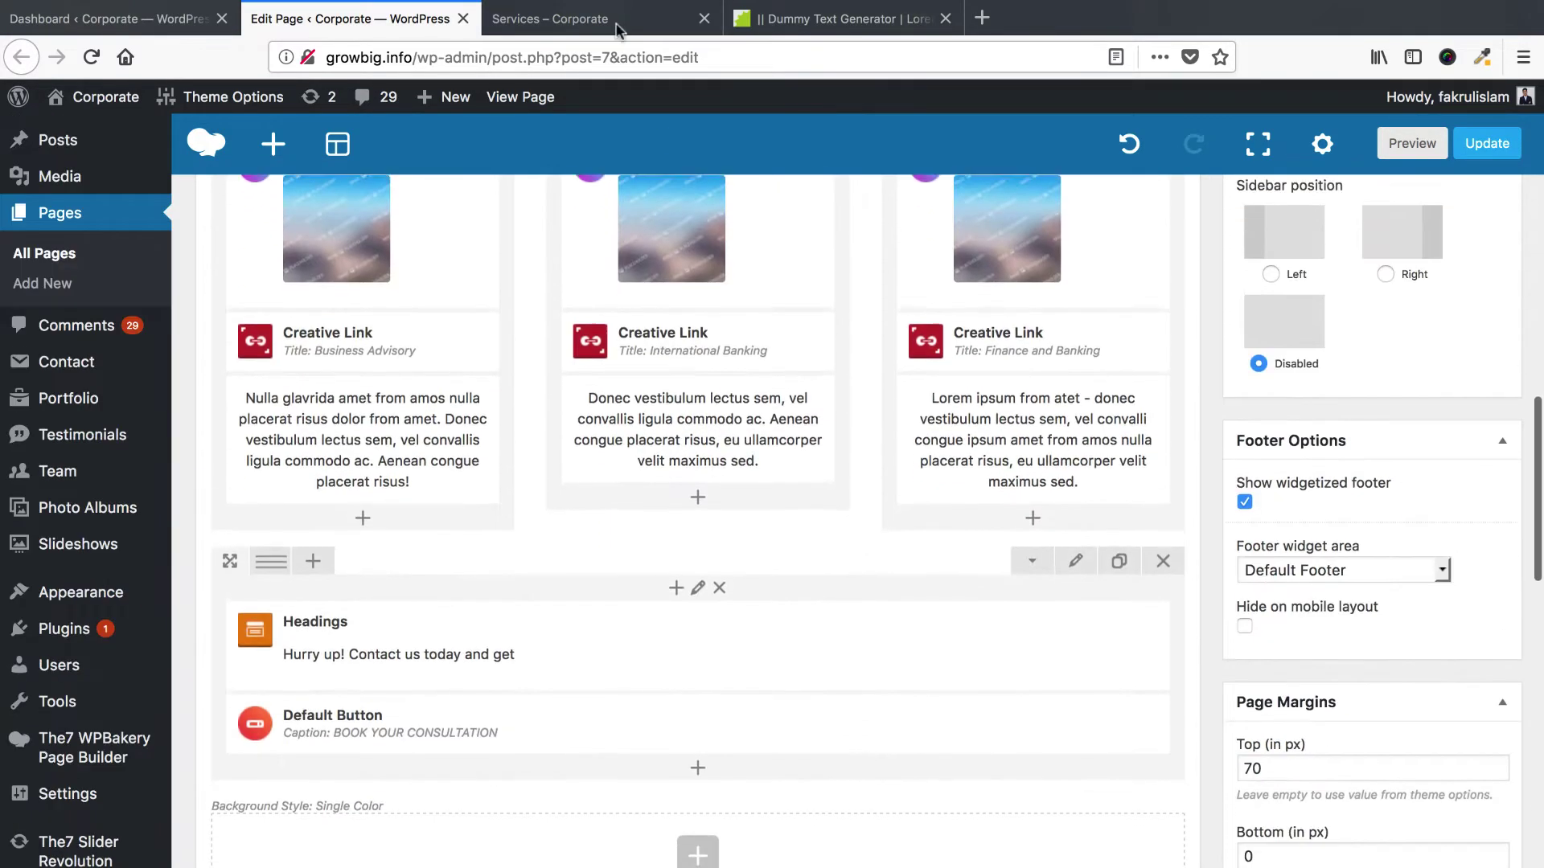
{"action": "key", "text": "ctrl+Tab"}
{"action": "scroll", "coordinate": [765, 573], "scroll_direction": "down", "scroll_amount": 15}
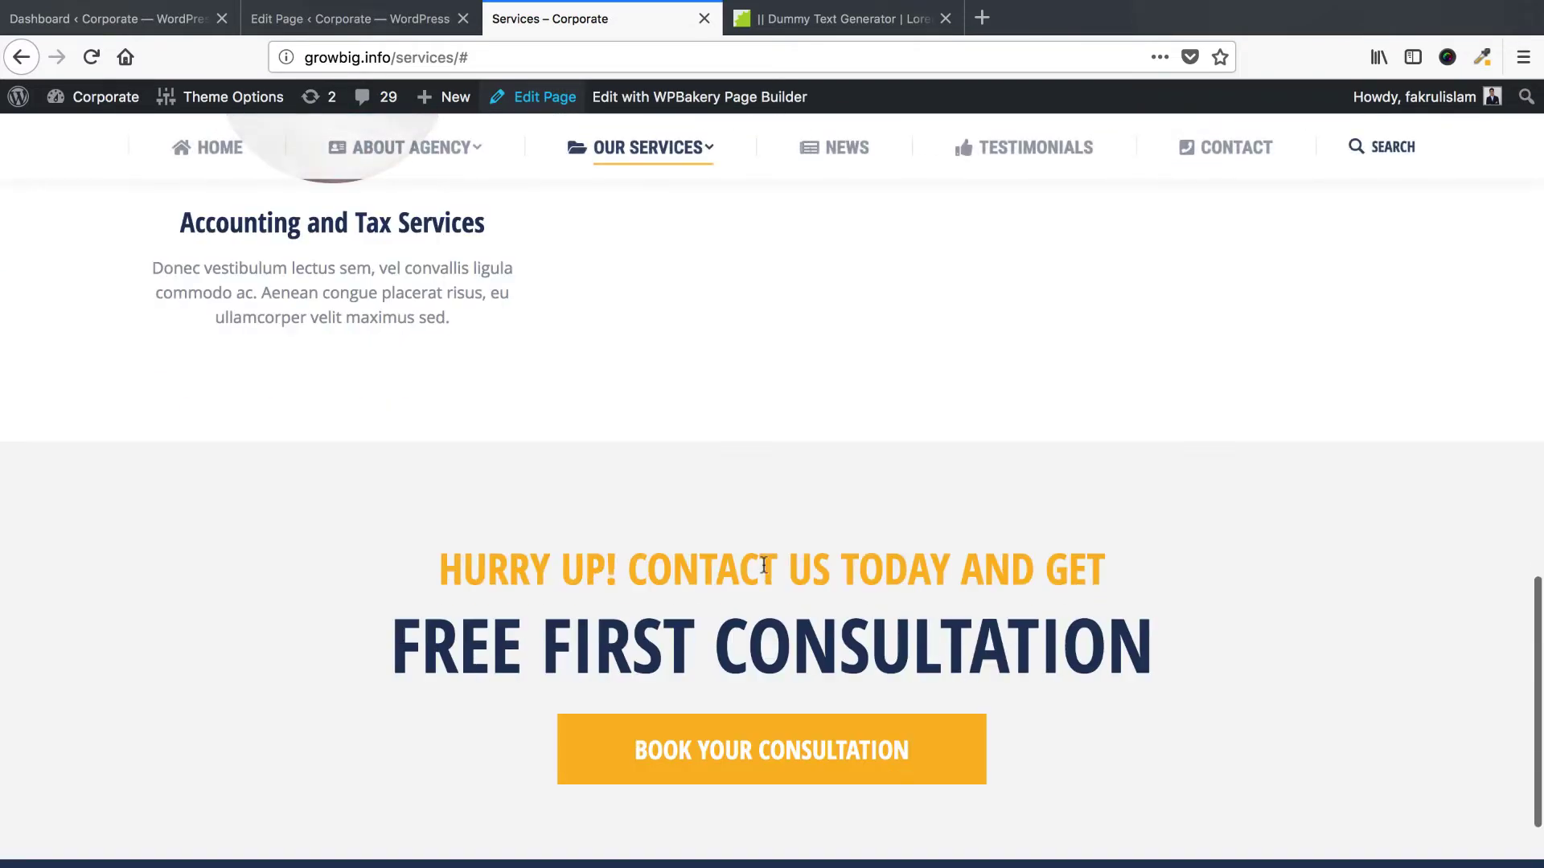
{"action": "scroll", "coordinate": [746, 593], "scroll_direction": "up", "scroll_amount": 3}
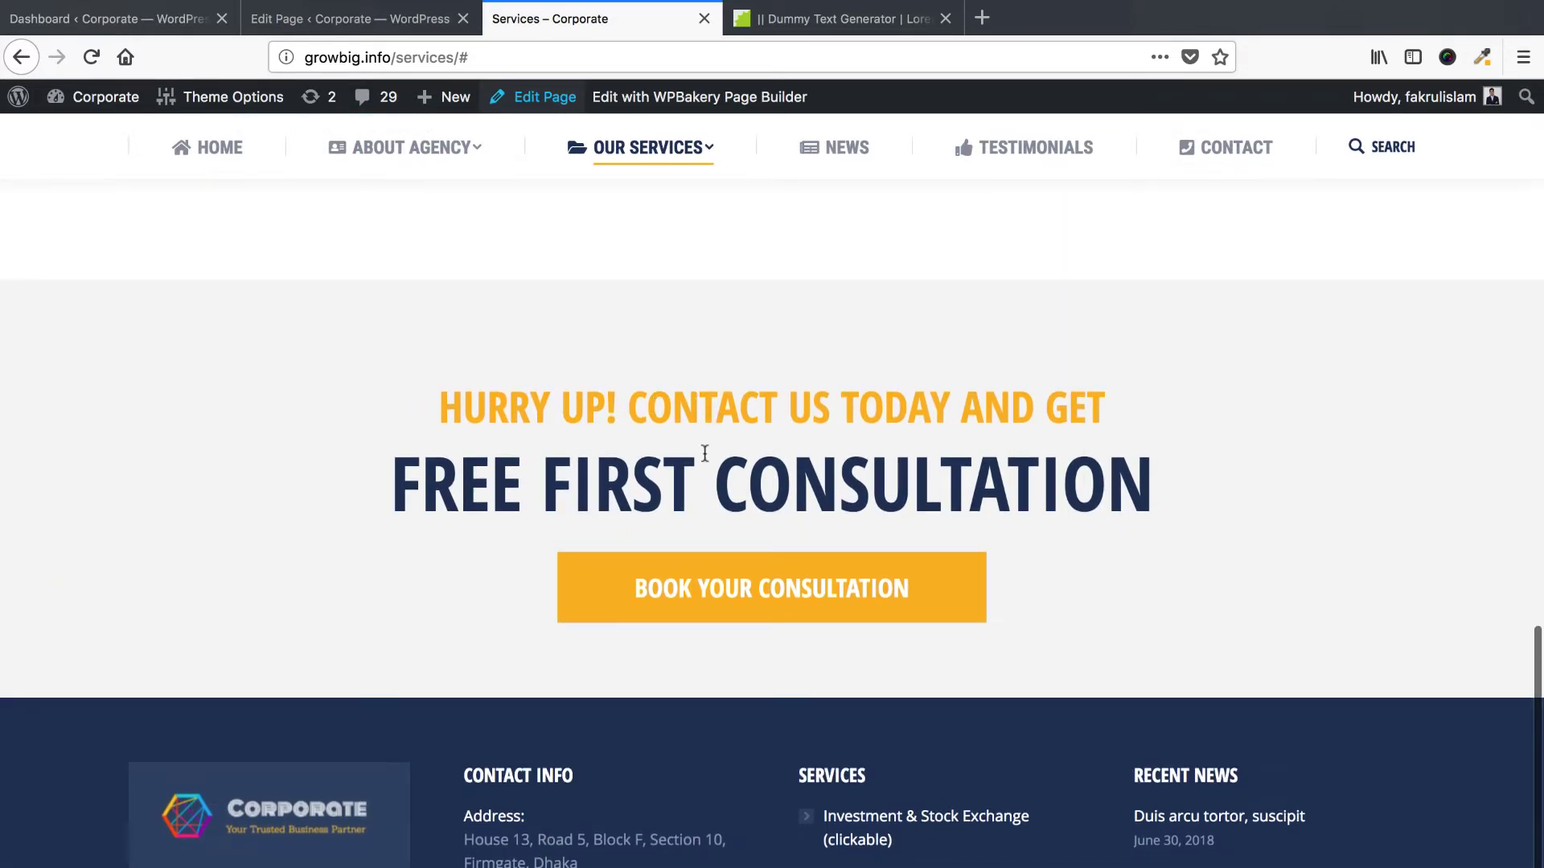
Set the title of the Headings element above the consultation button to "Duis arcu tortor, suscipit eget" from the dummy text page.
{"action": "left_click", "coordinate": [378, 19]}
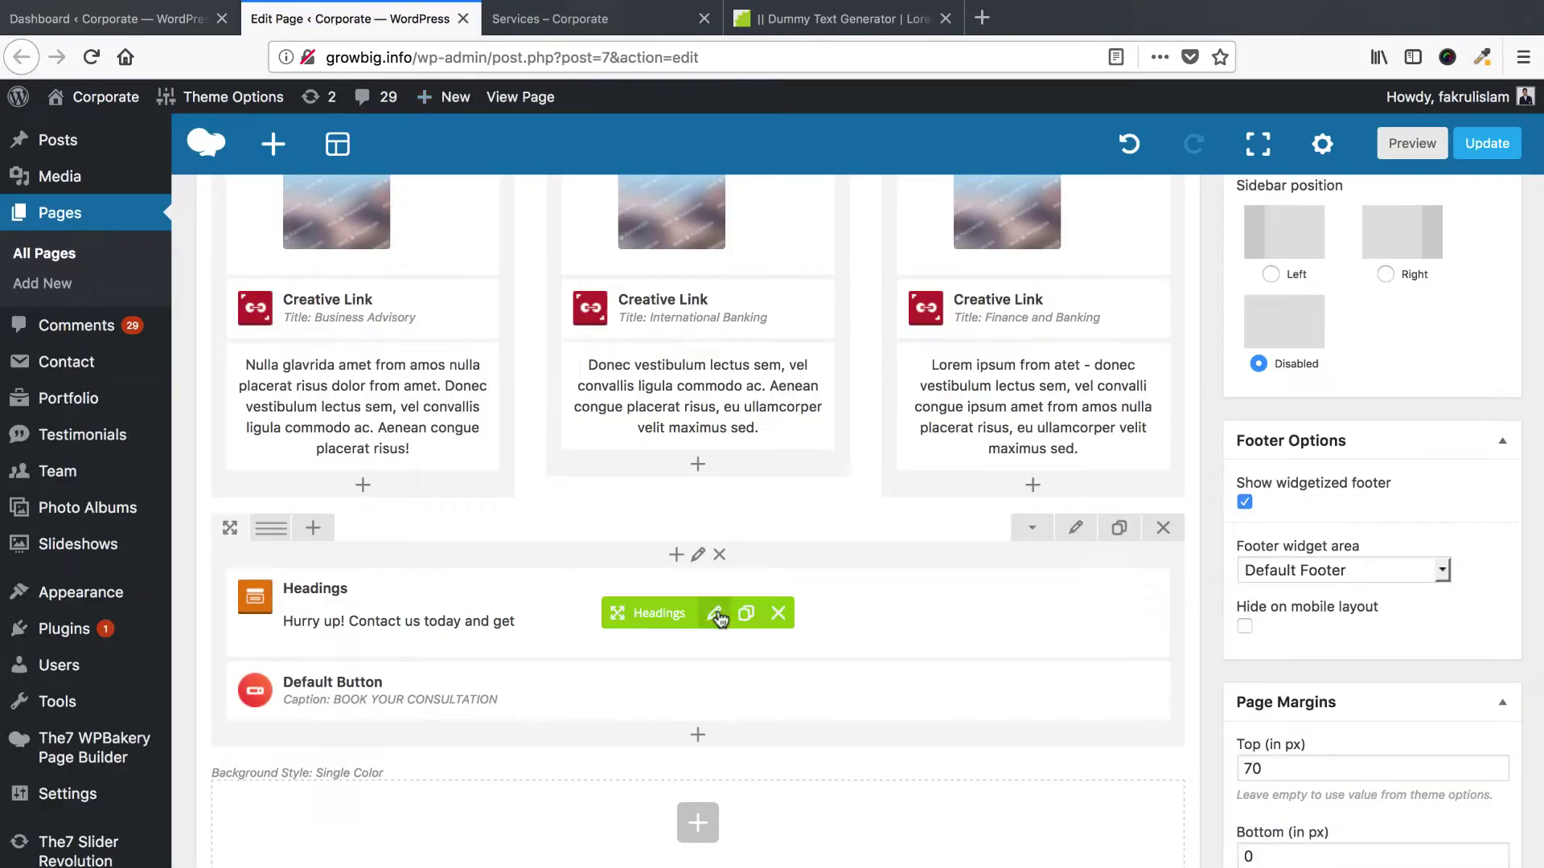
{"action": "left_click", "coordinate": [729, 615]}
{"action": "key", "text": "super+4"}
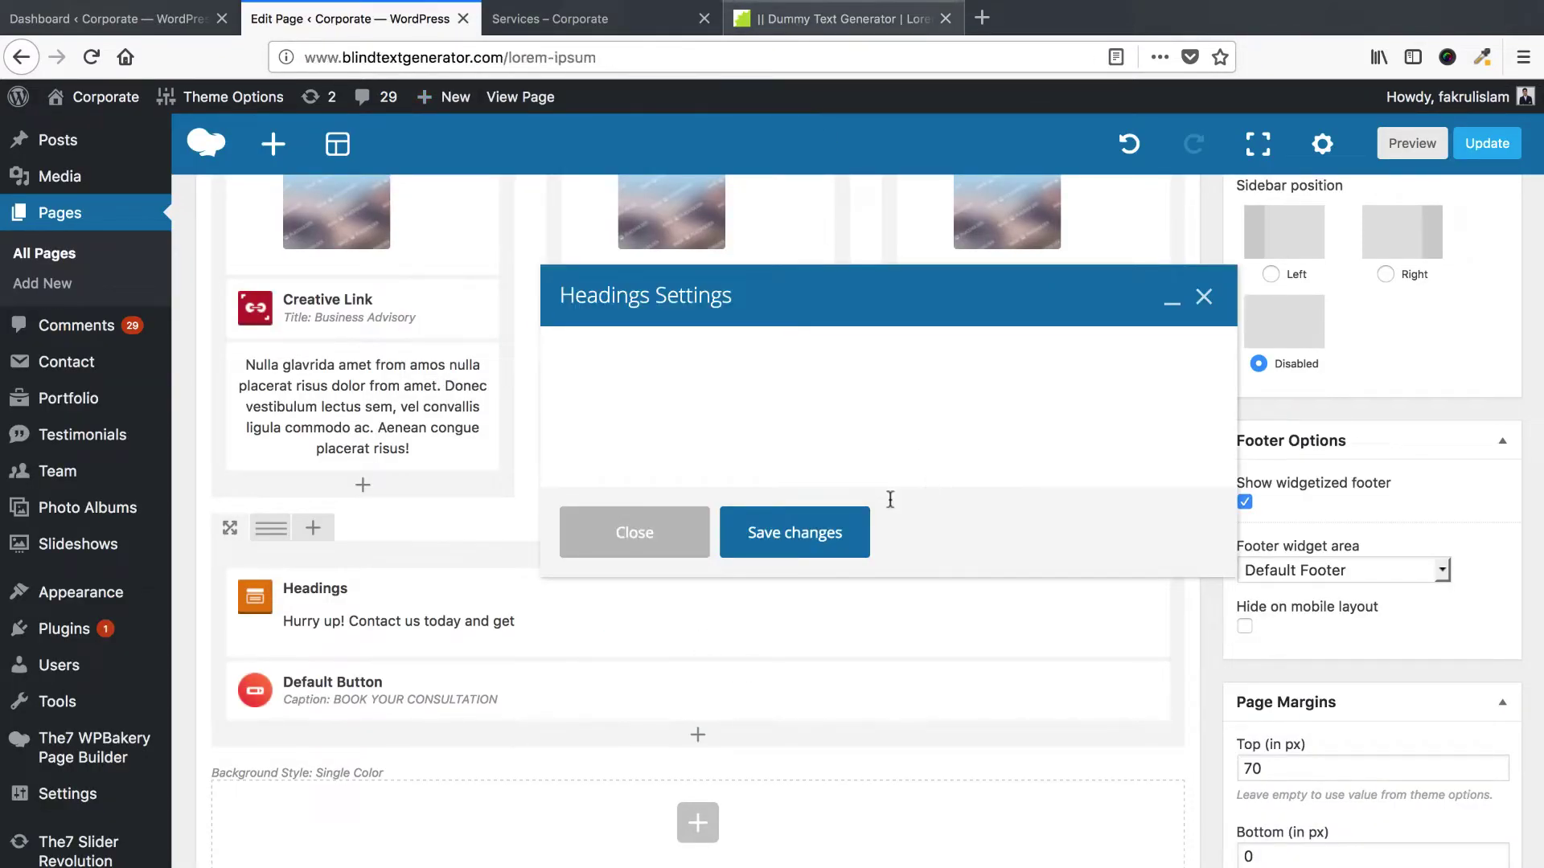
{"action": "left_click", "coordinate": [712, 404]}
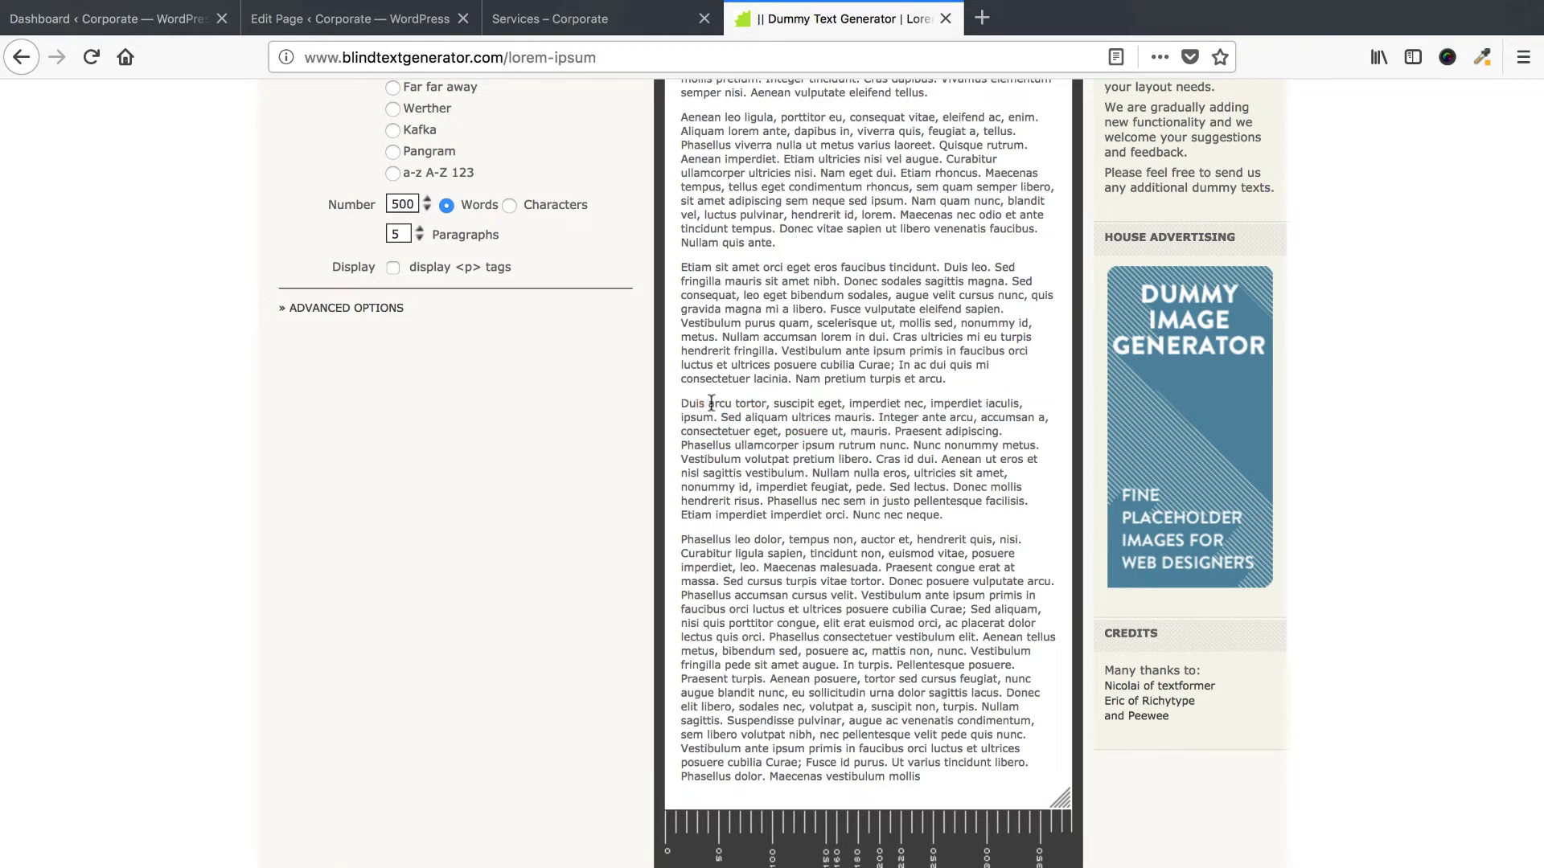
{"action": "left_click", "coordinate": [805, 409], "text": "shift"}
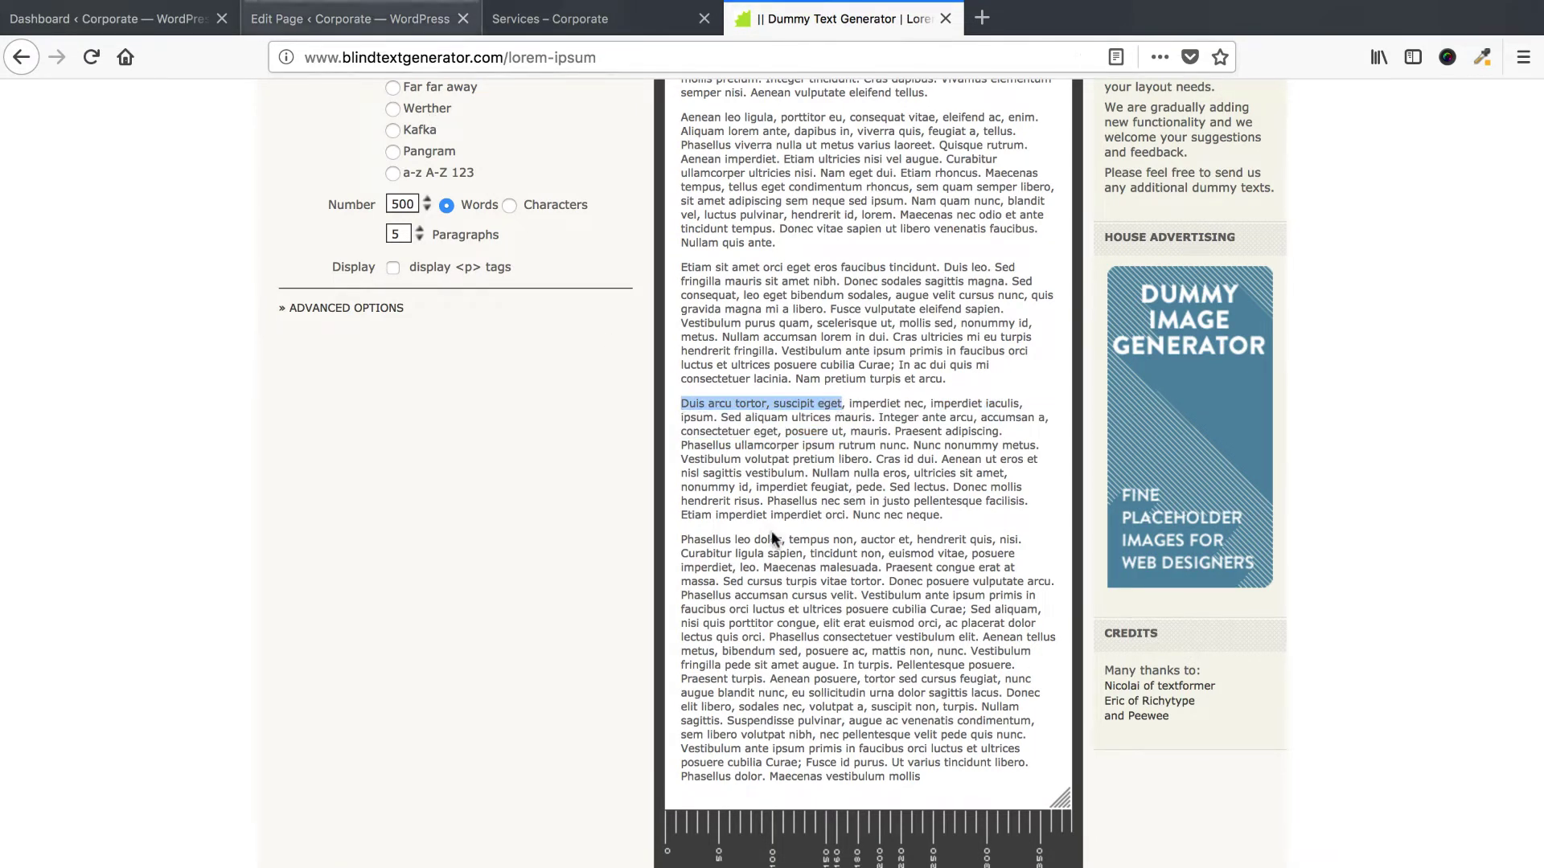
{"action": "key", "text": "super+2"}
{"action": "triple_click", "coordinate": [827, 522]}
{"action": "type", "text": "Duis arcu tortor, suscipit eget"}
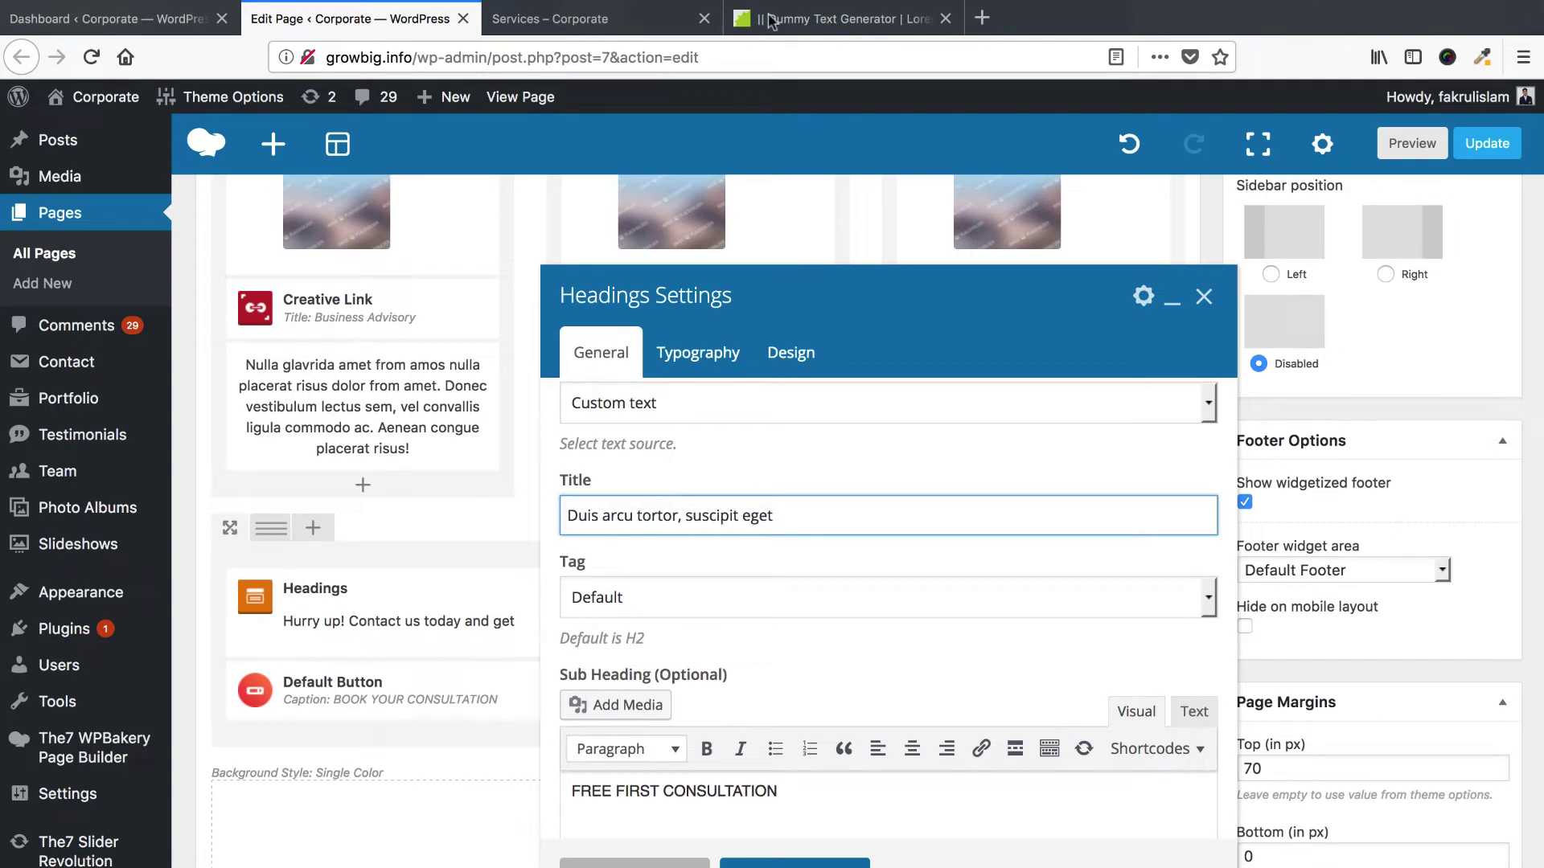
Change the sub heading to "Consectetuer eget posuere ut", based on the dummy text, and save the Headings settings.
{"action": "key", "text": "super+4"}
{"action": "left_click", "coordinate": [682, 435]}
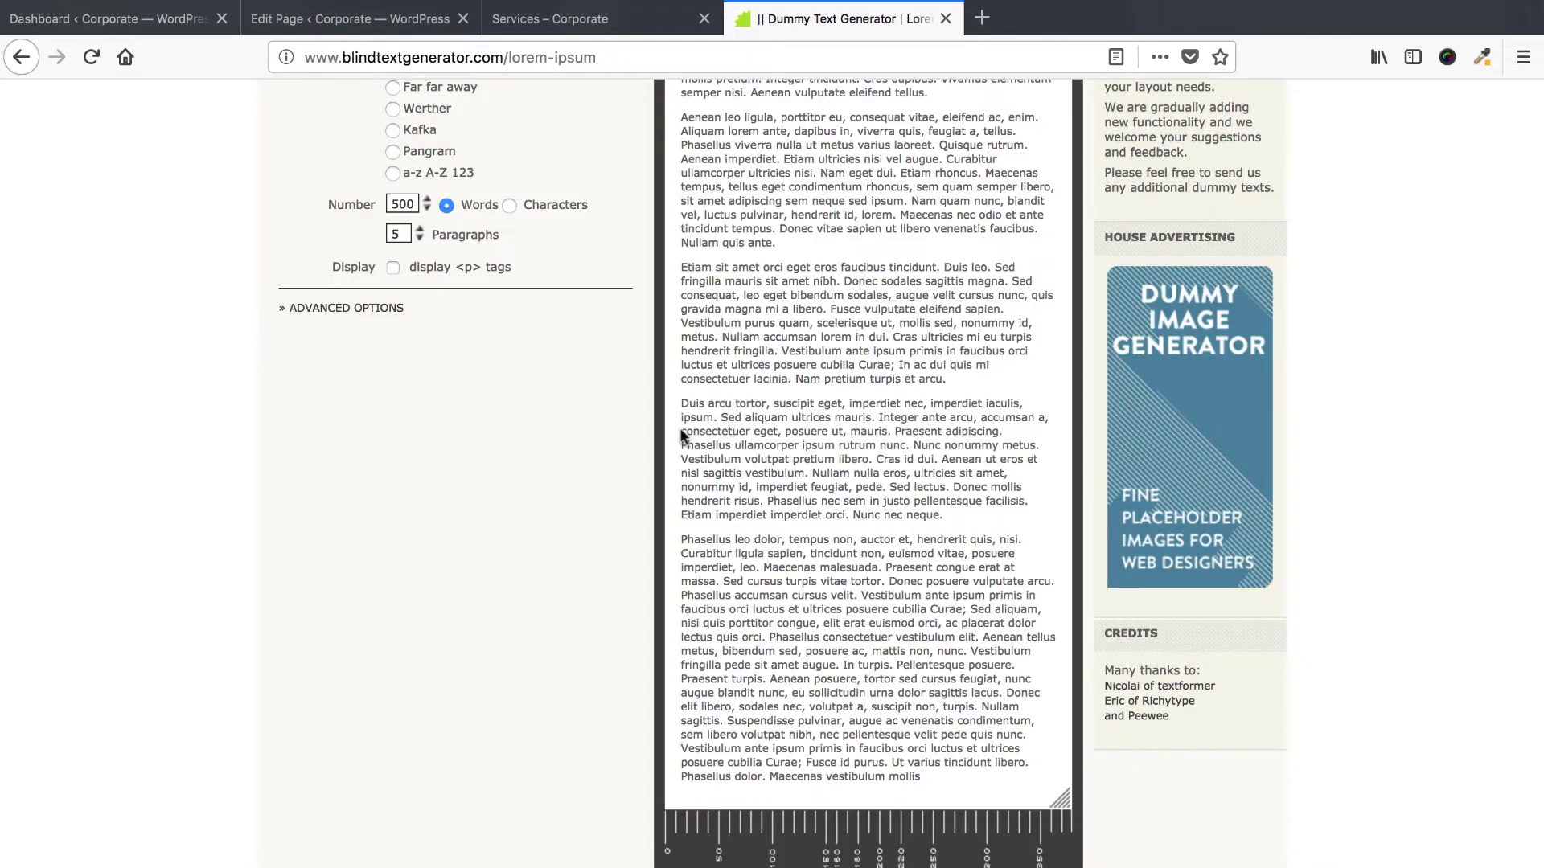
{"action": "left_click_drag", "start_coordinate": [681, 432], "coordinate": [837, 432]}
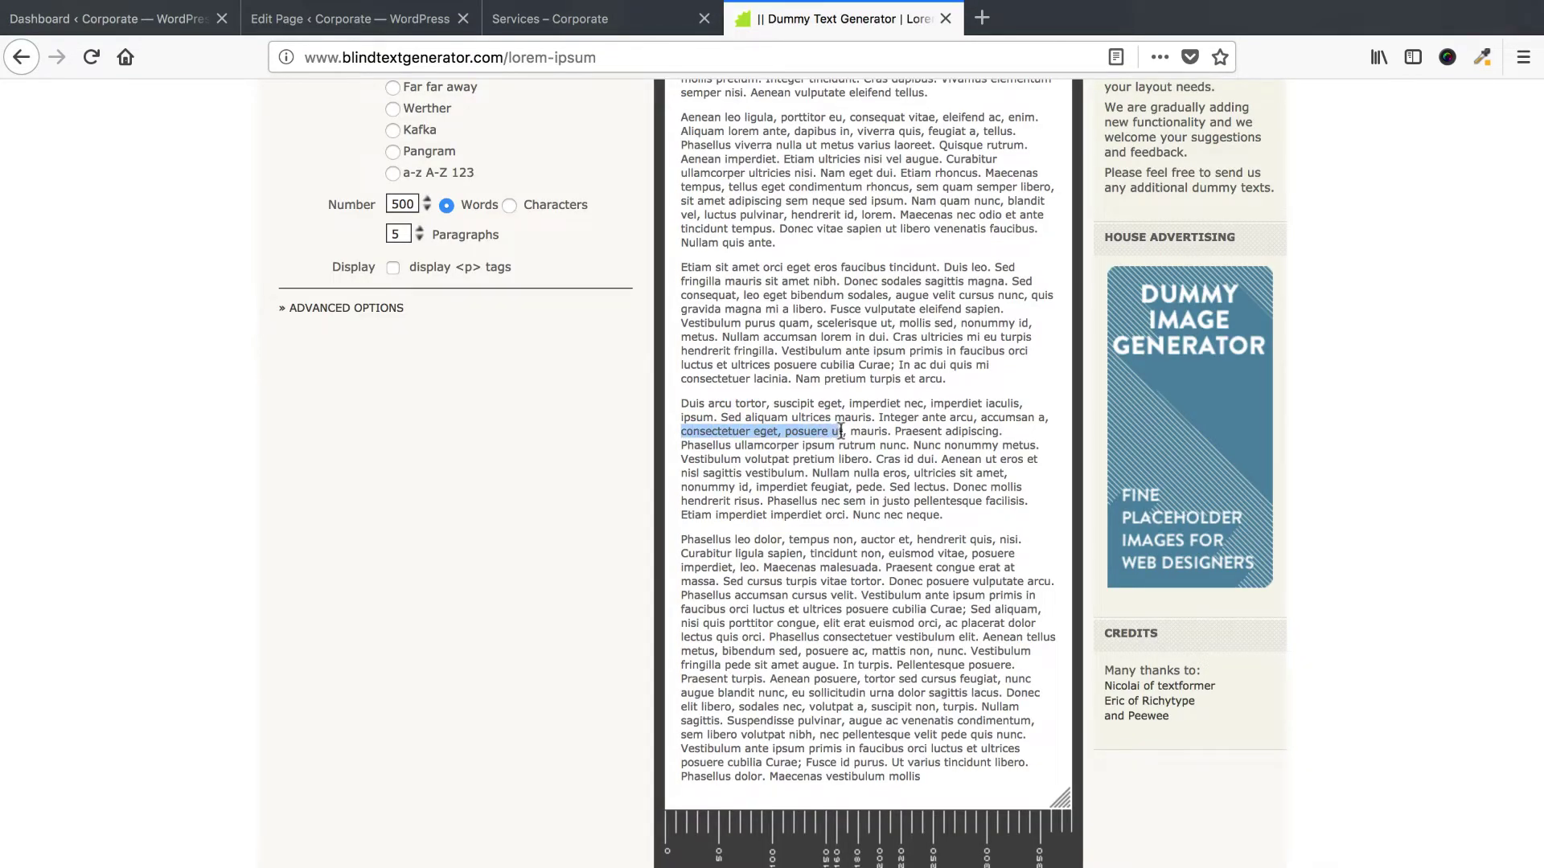
{"action": "left_click", "coordinate": [324, 30]}
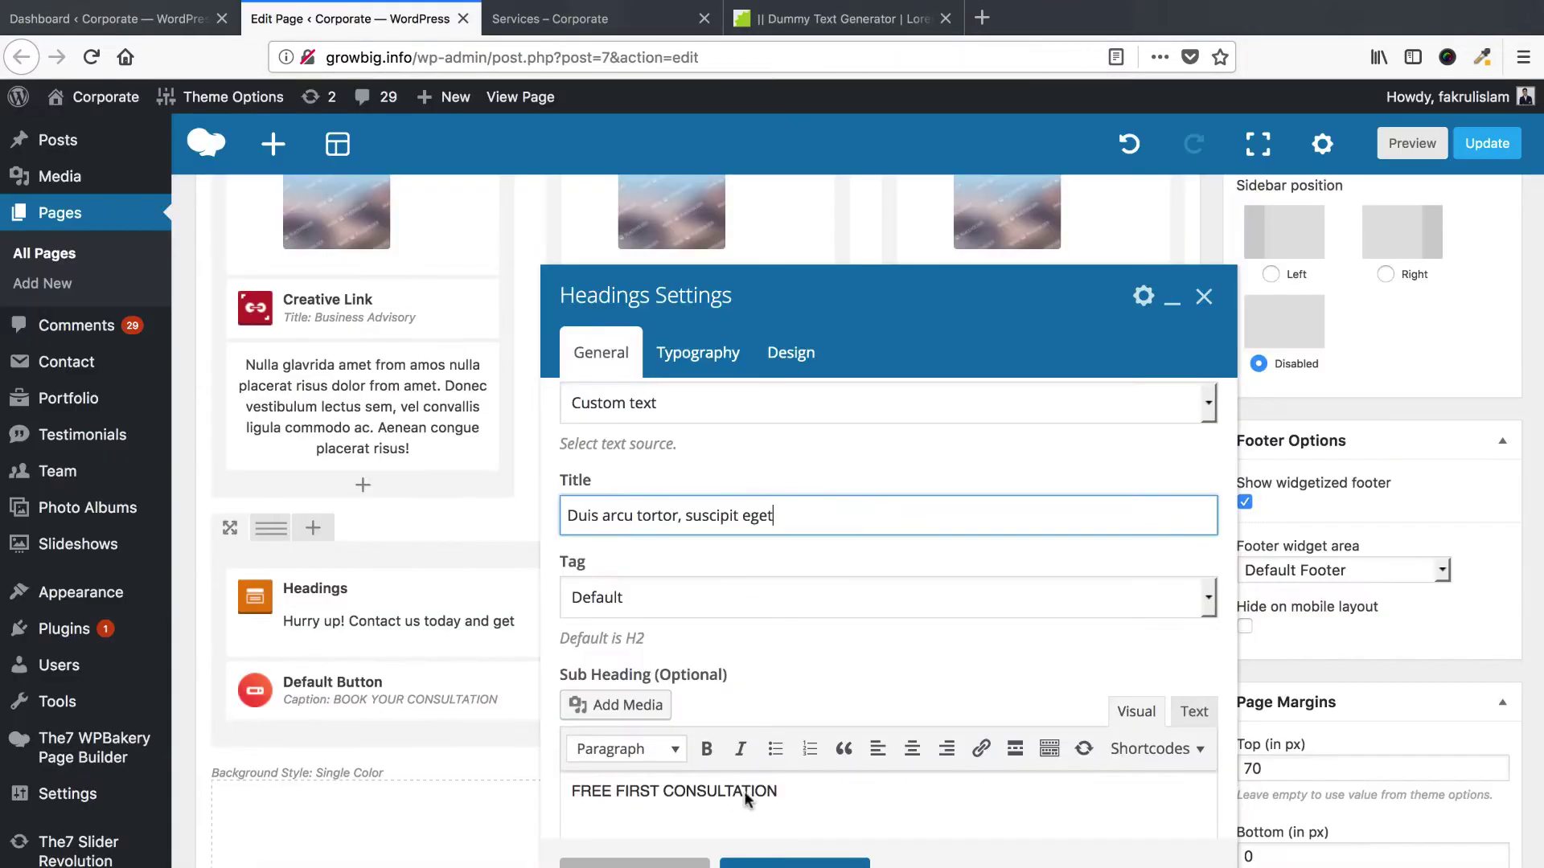
{"action": "triple_click", "coordinate": [756, 792]}
{"action": "type", "text": "consectetuer eget, posuere ut"}
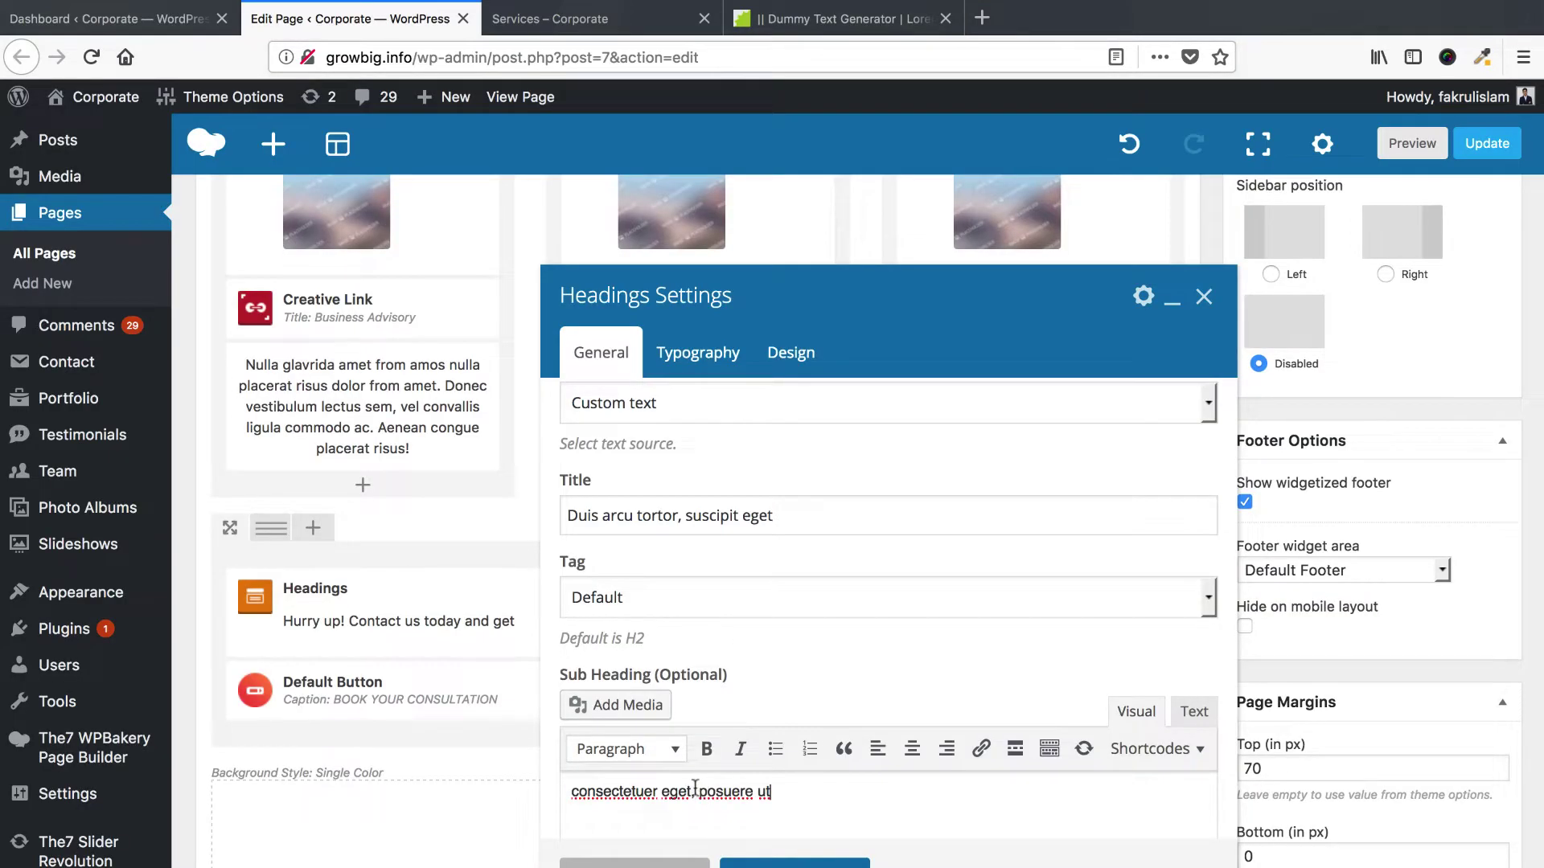
{"action": "left_click", "coordinate": [694, 792]}
{"action": "key", "text": "BackSpace"}
{"action": "type", "text": "C"}
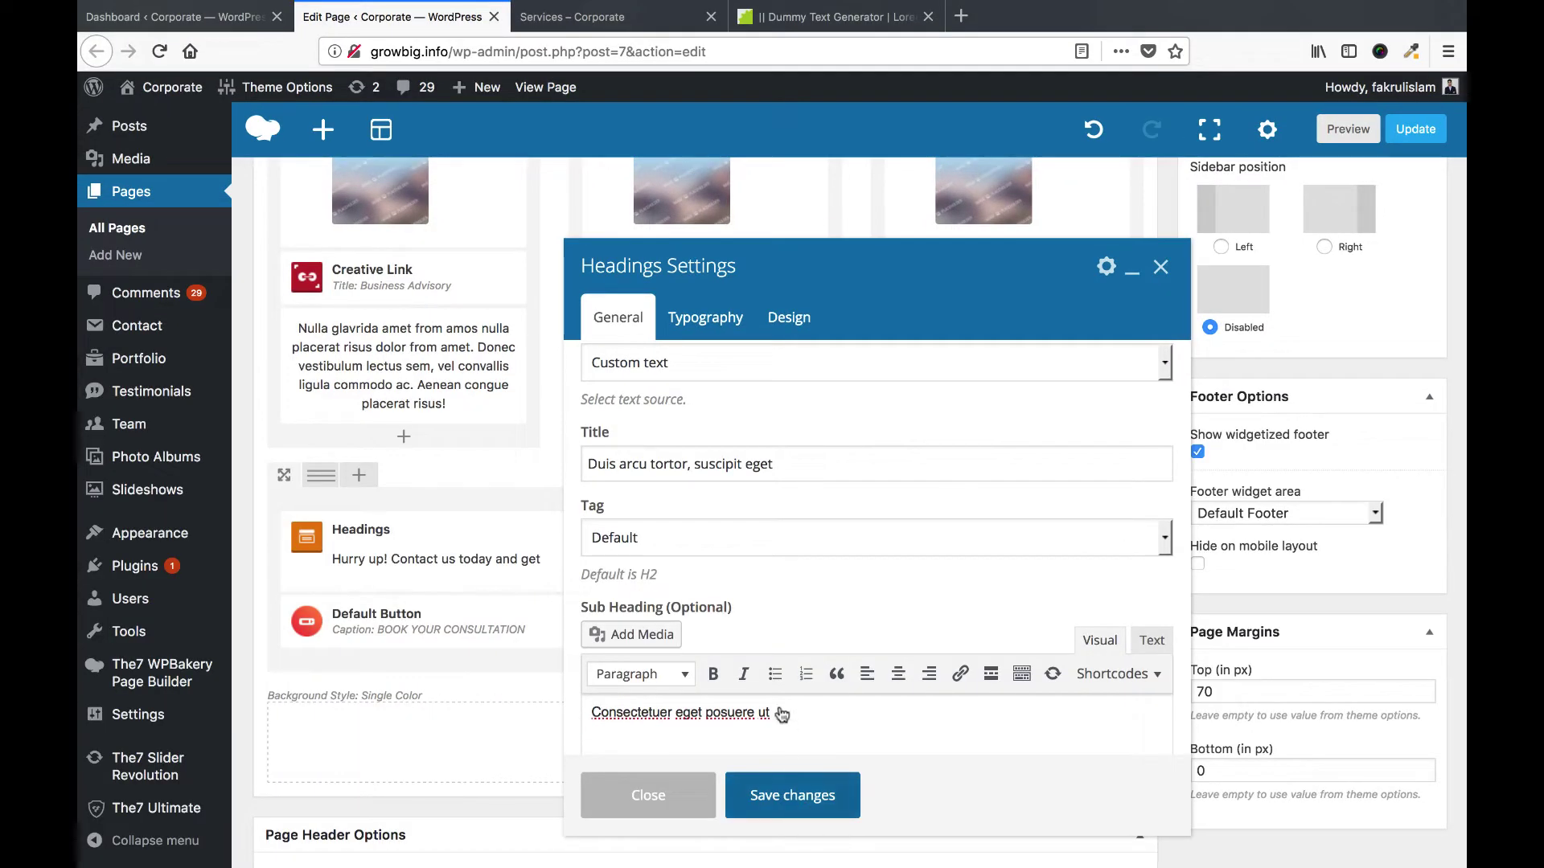
{"action": "left_click", "coordinate": [792, 796]}
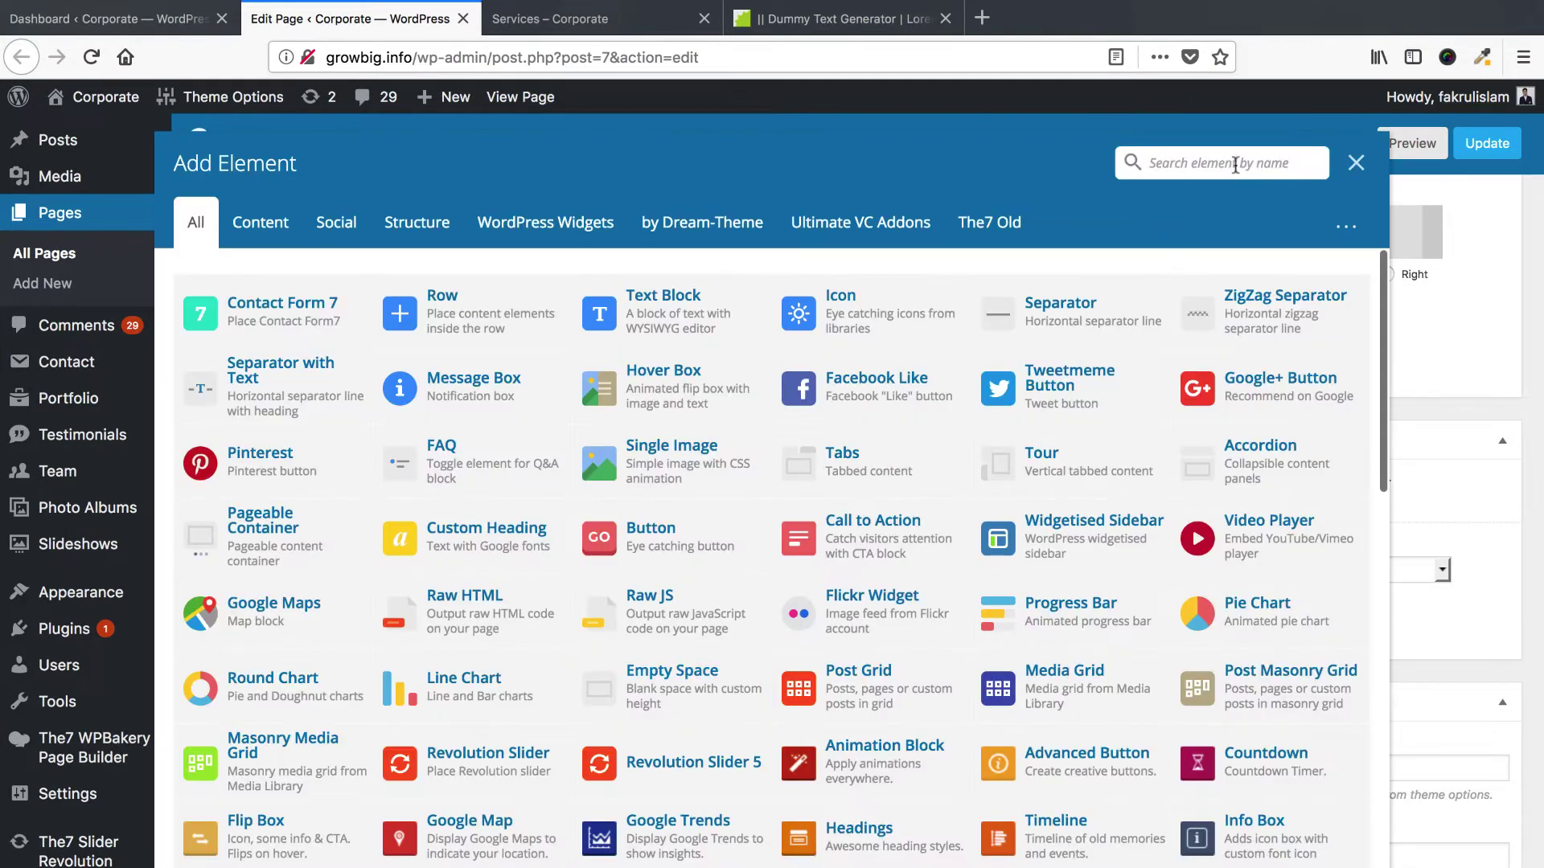
Add a Modal Box element below the consultation button and set its title to "Contact us".
{"action": "type", "text": "modal"}
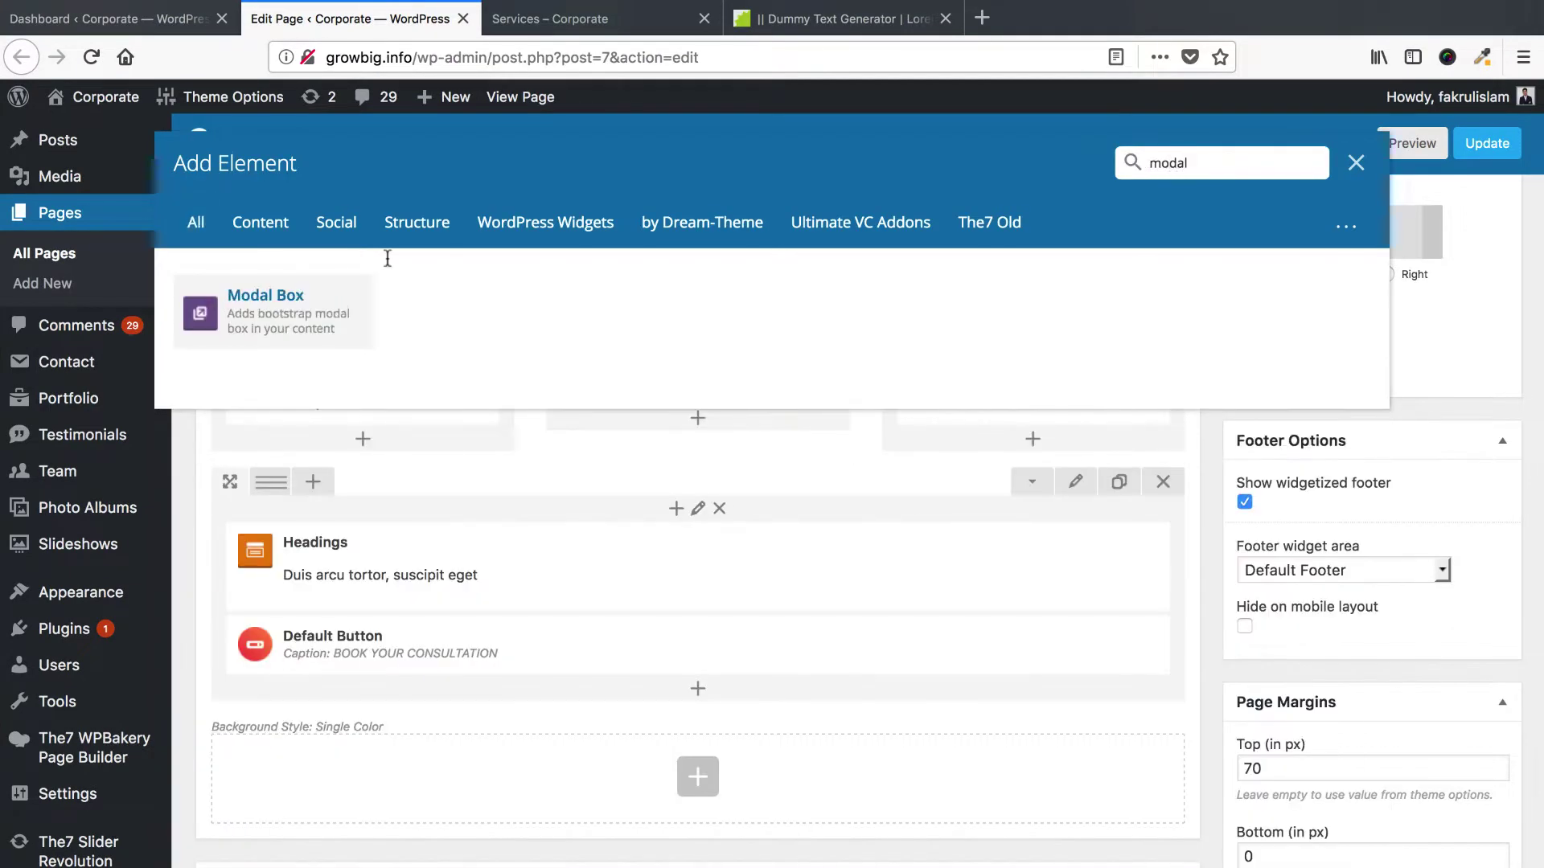
{"action": "left_click", "coordinate": [331, 323]}
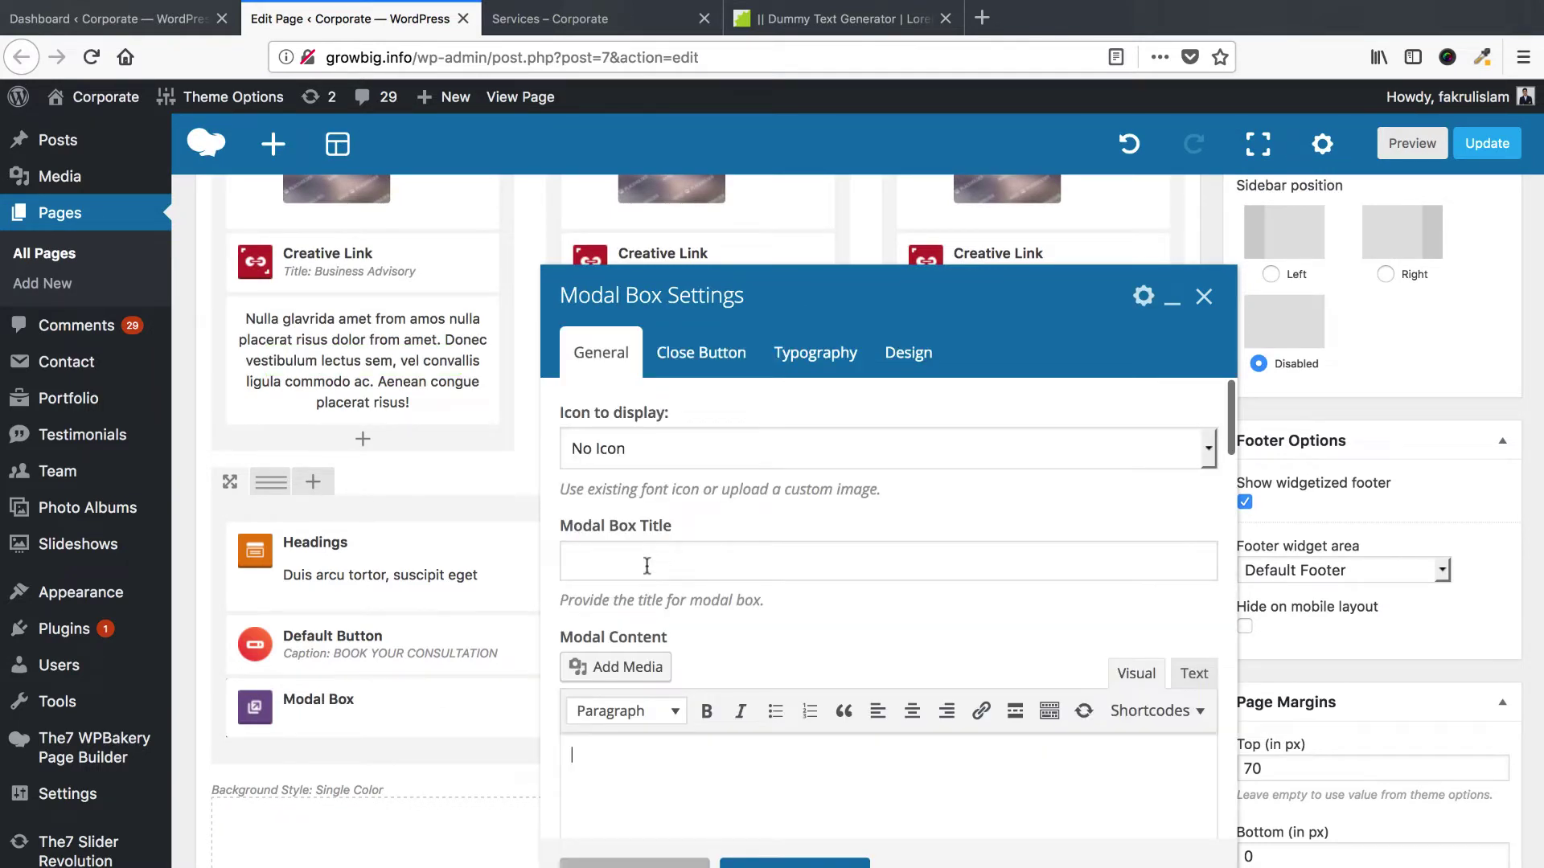
{"action": "left_click", "coordinate": [768, 566]}
{"action": "type", "text": "Contact us"}
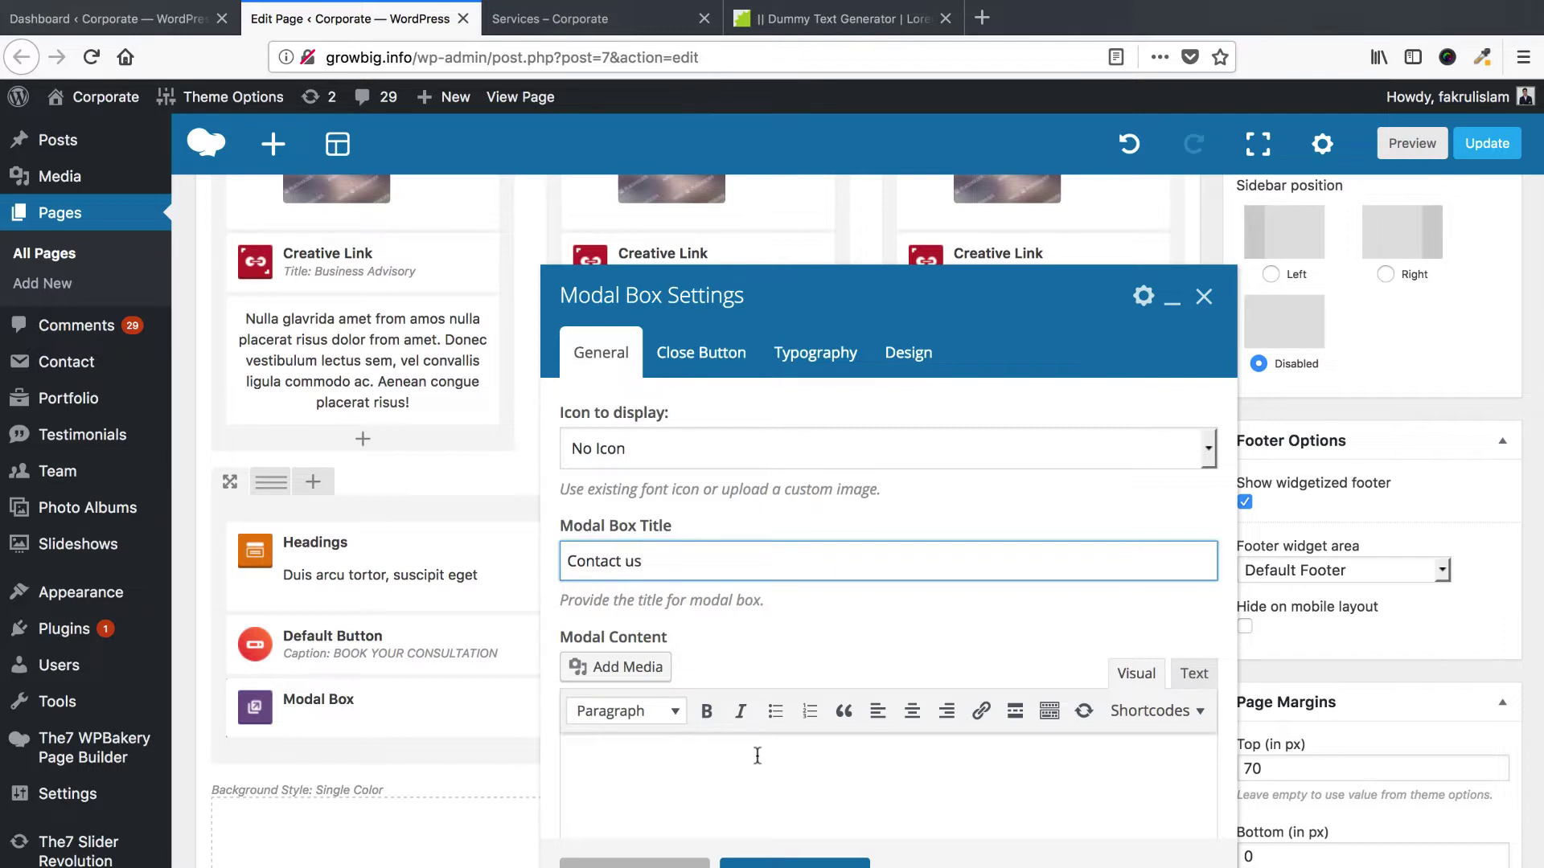
Set the modal content to "Please fill the form below:" followed by the shortcode [contact-form-7 id="6" title="Contact form 1"] copied from the Contact Forms list.
{"action": "left_click", "coordinate": [757, 756]}
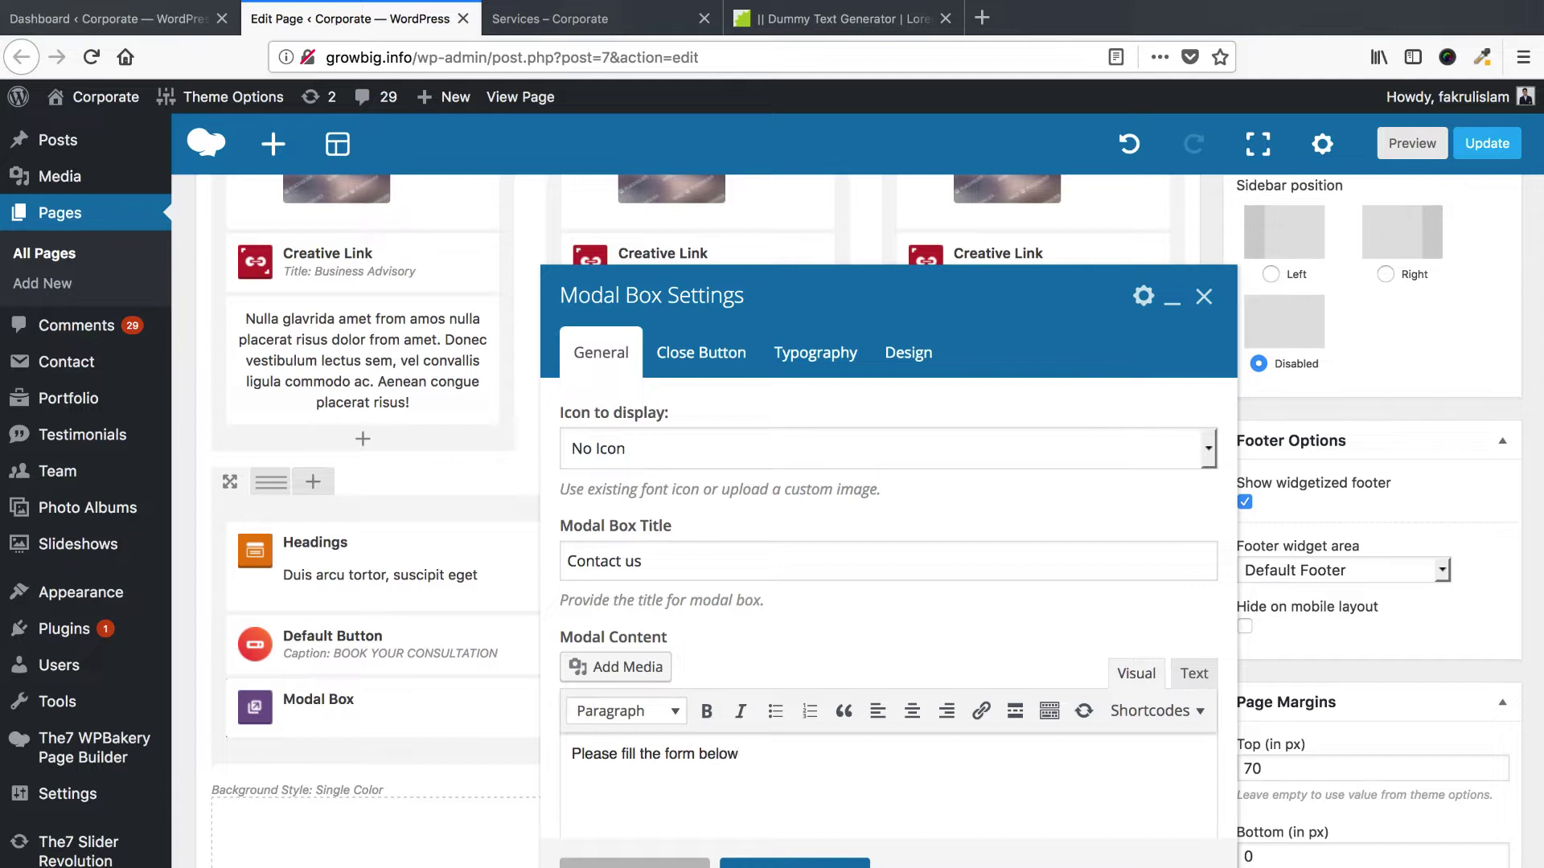
{"action": "key", "text": "Return"}
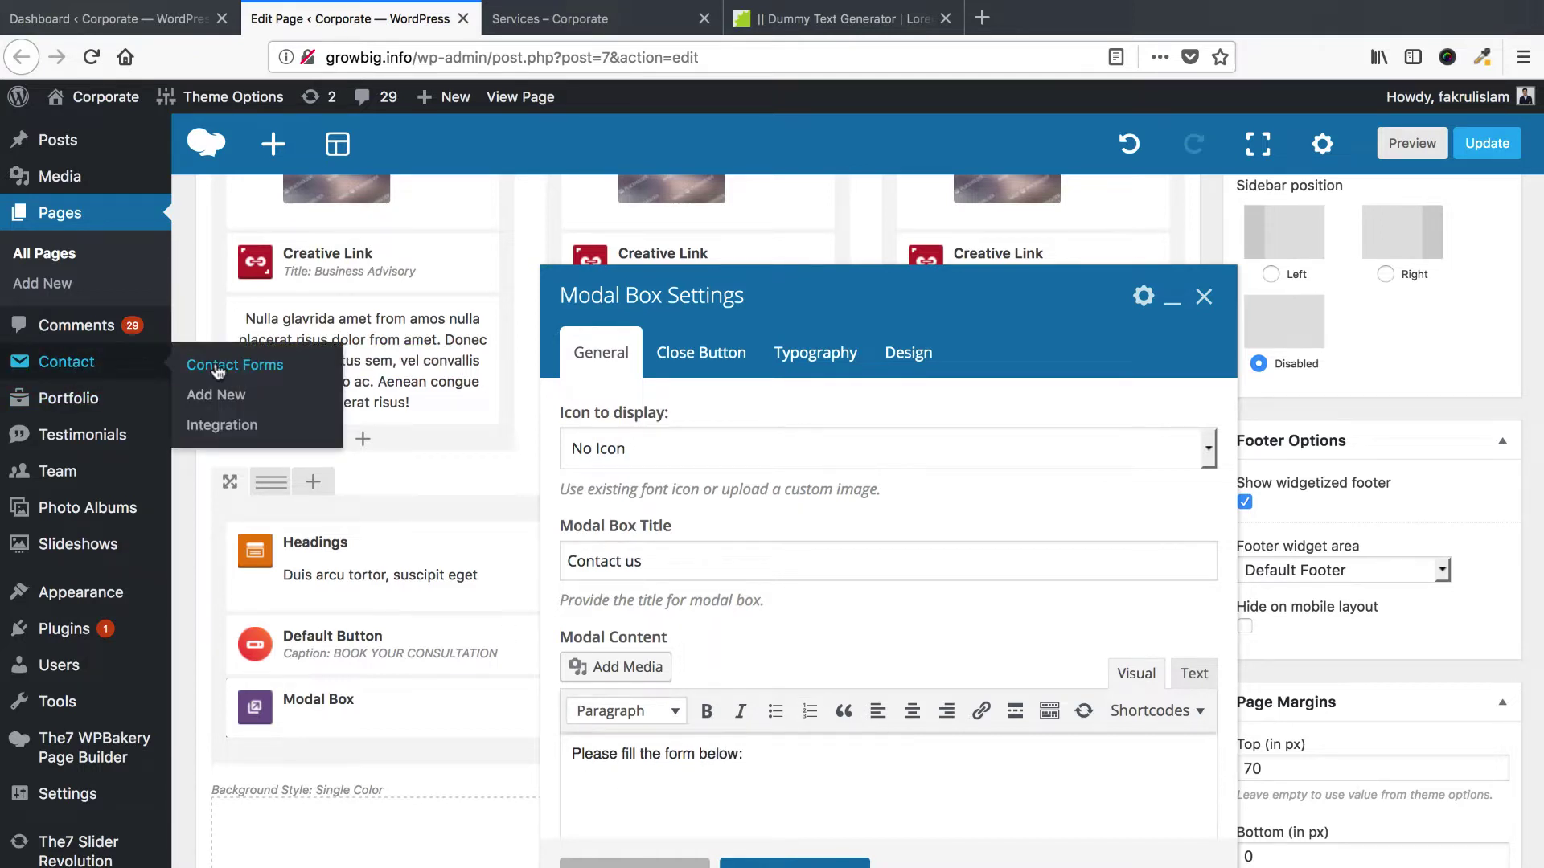
{"action": "right_click", "coordinate": [217, 370]}
{"action": "left_click", "coordinate": [249, 379]}
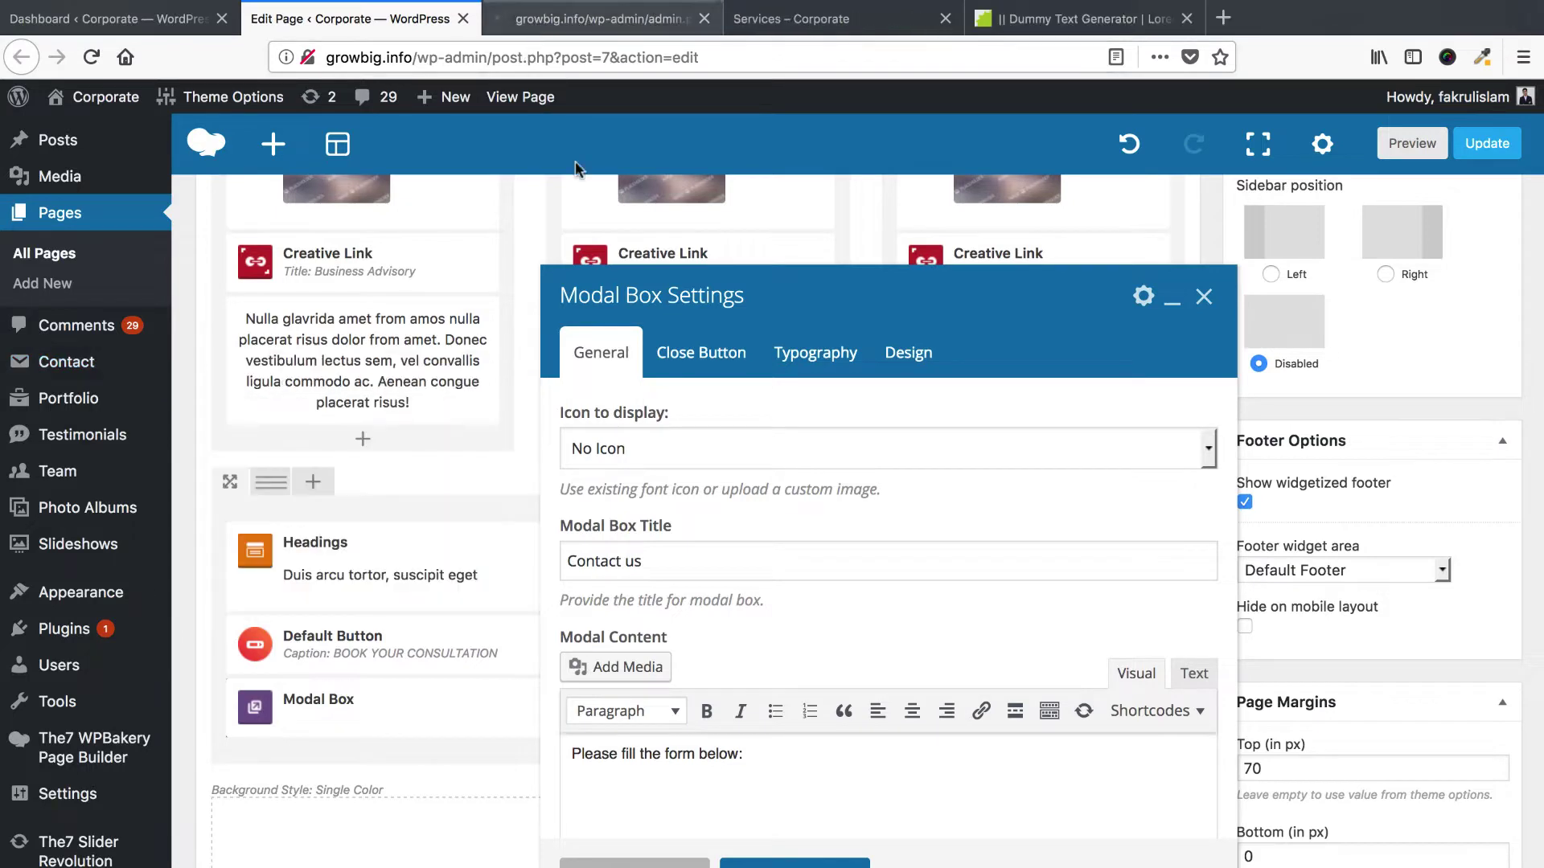
{"action": "key", "text": "ctrl+Tab"}
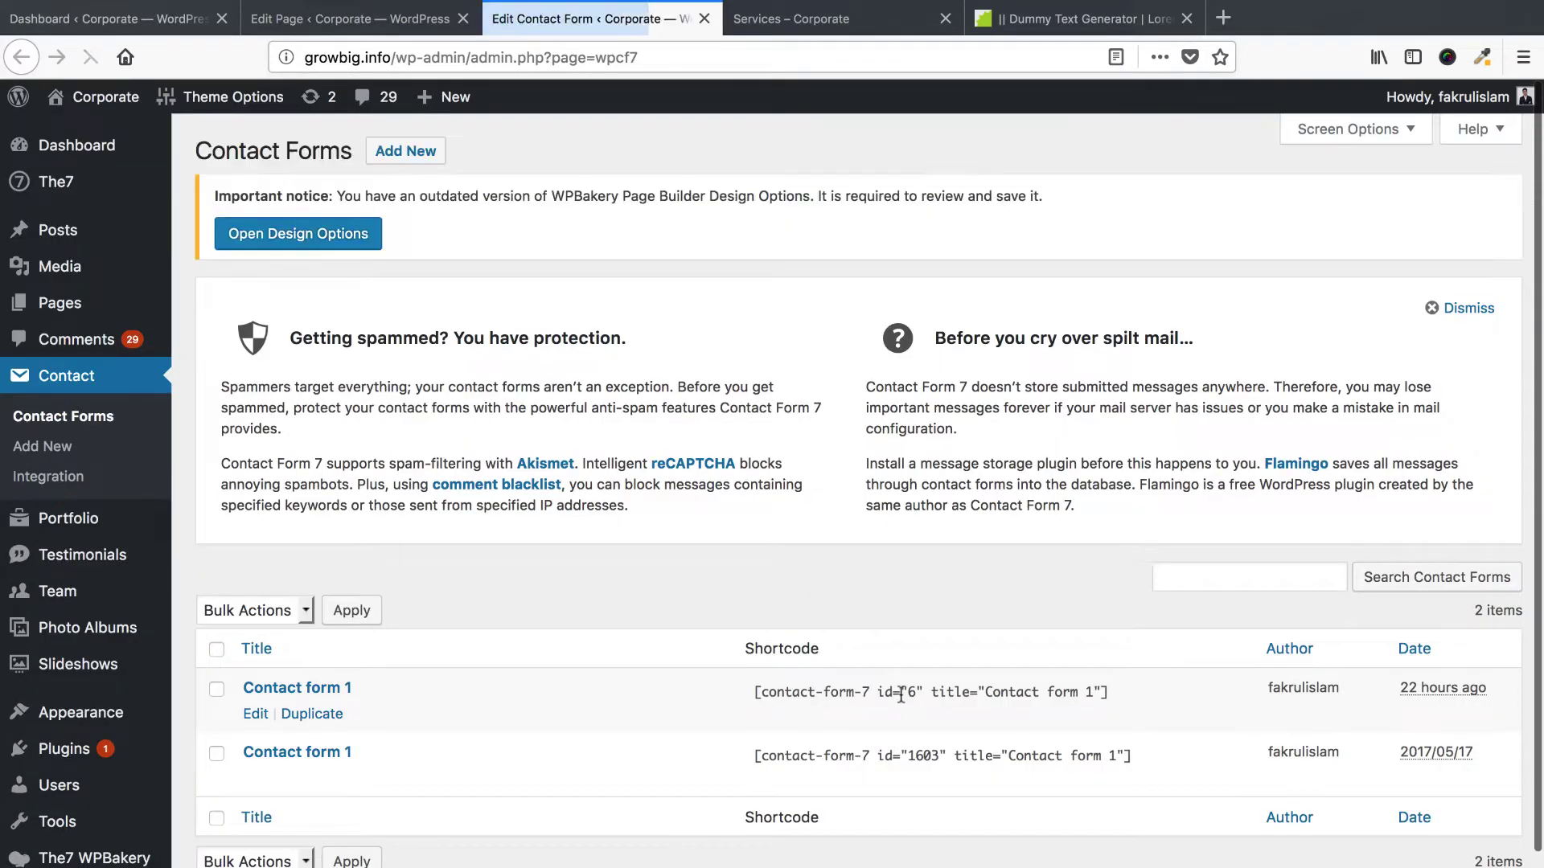
{"action": "right_click", "coordinate": [900, 695]}
{"action": "left_click", "coordinate": [936, 709]}
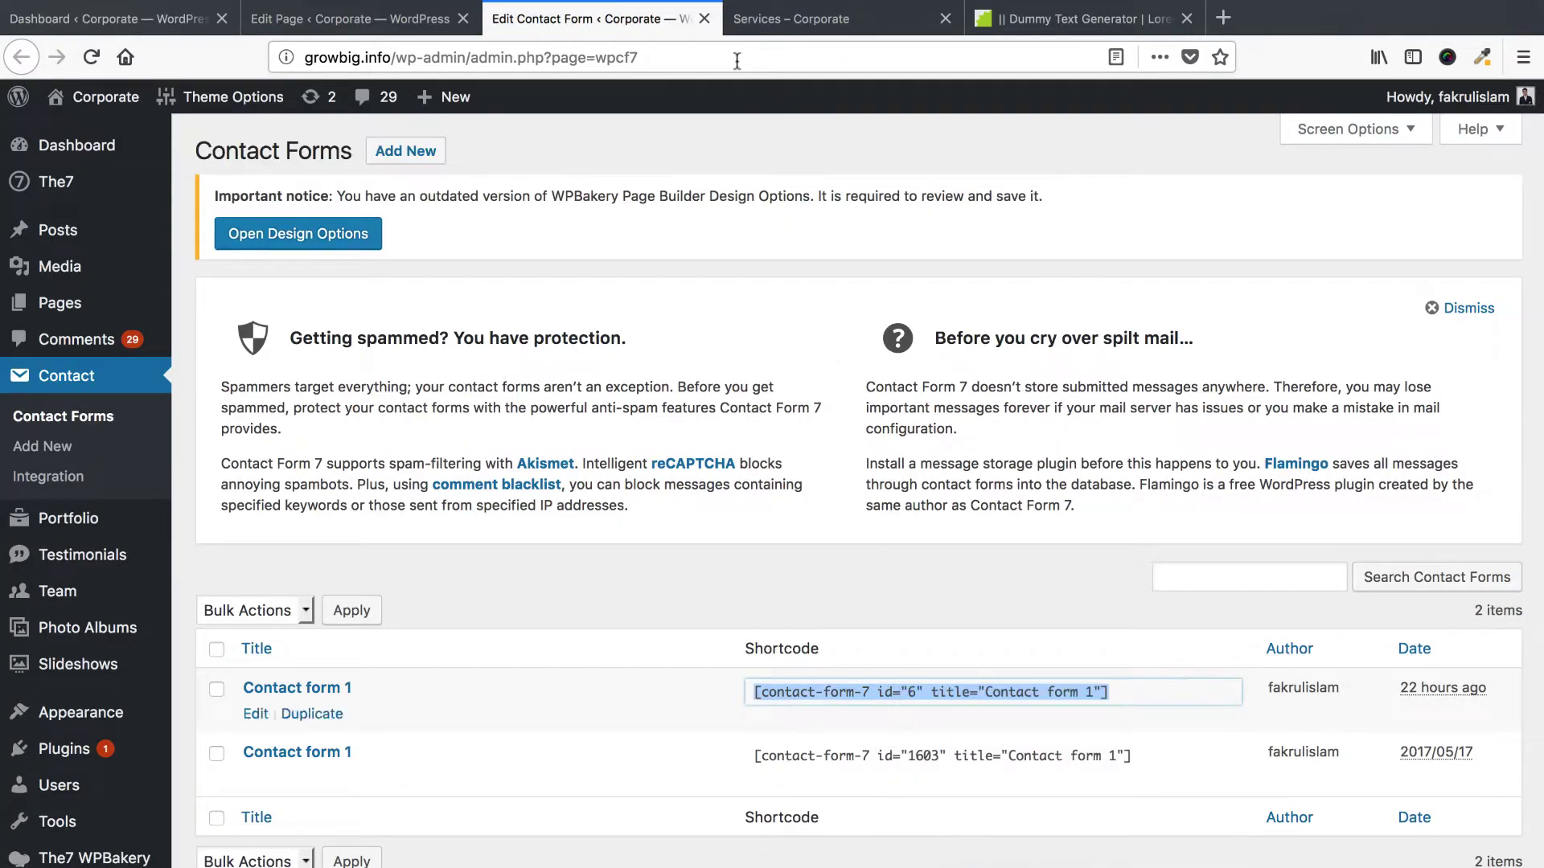
{"action": "left_click", "coordinate": [705, 18]}
{"action": "left_click", "coordinate": [737, 792]}
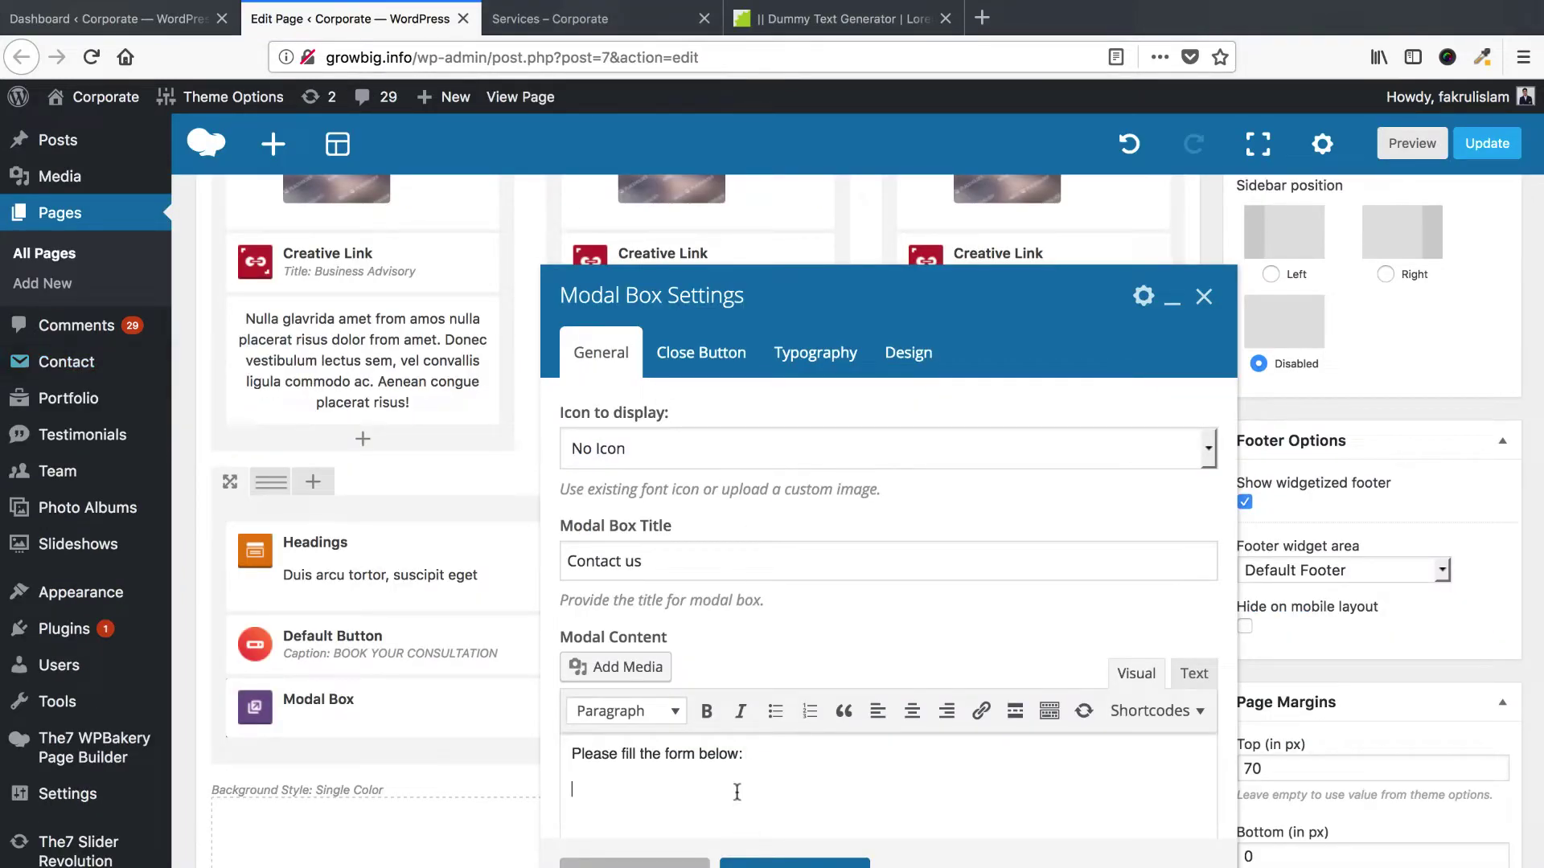
{"action": "key", "text": "ctrl+v"}
Set the size of the button that opens the modal box to Large.
{"action": "scroll", "coordinate": [733, 780], "scroll_direction": "down", "scroll_amount": 5}
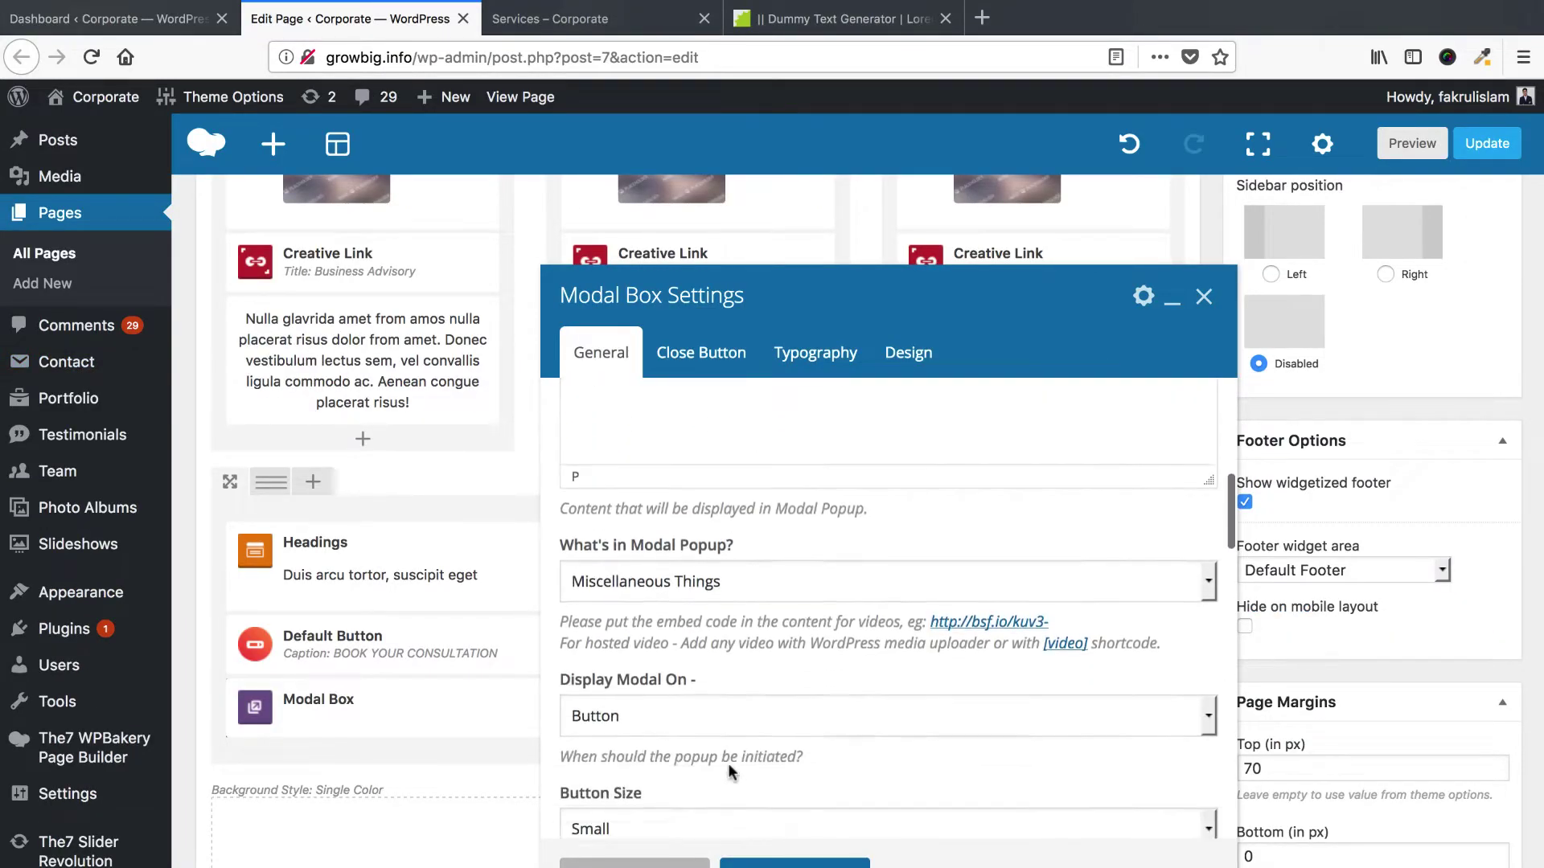
{"action": "scroll", "coordinate": [728, 740], "scroll_direction": "down", "scroll_amount": 2}
{"action": "left_click", "coordinate": [718, 696]}
{"action": "left_click", "coordinate": [724, 740]}
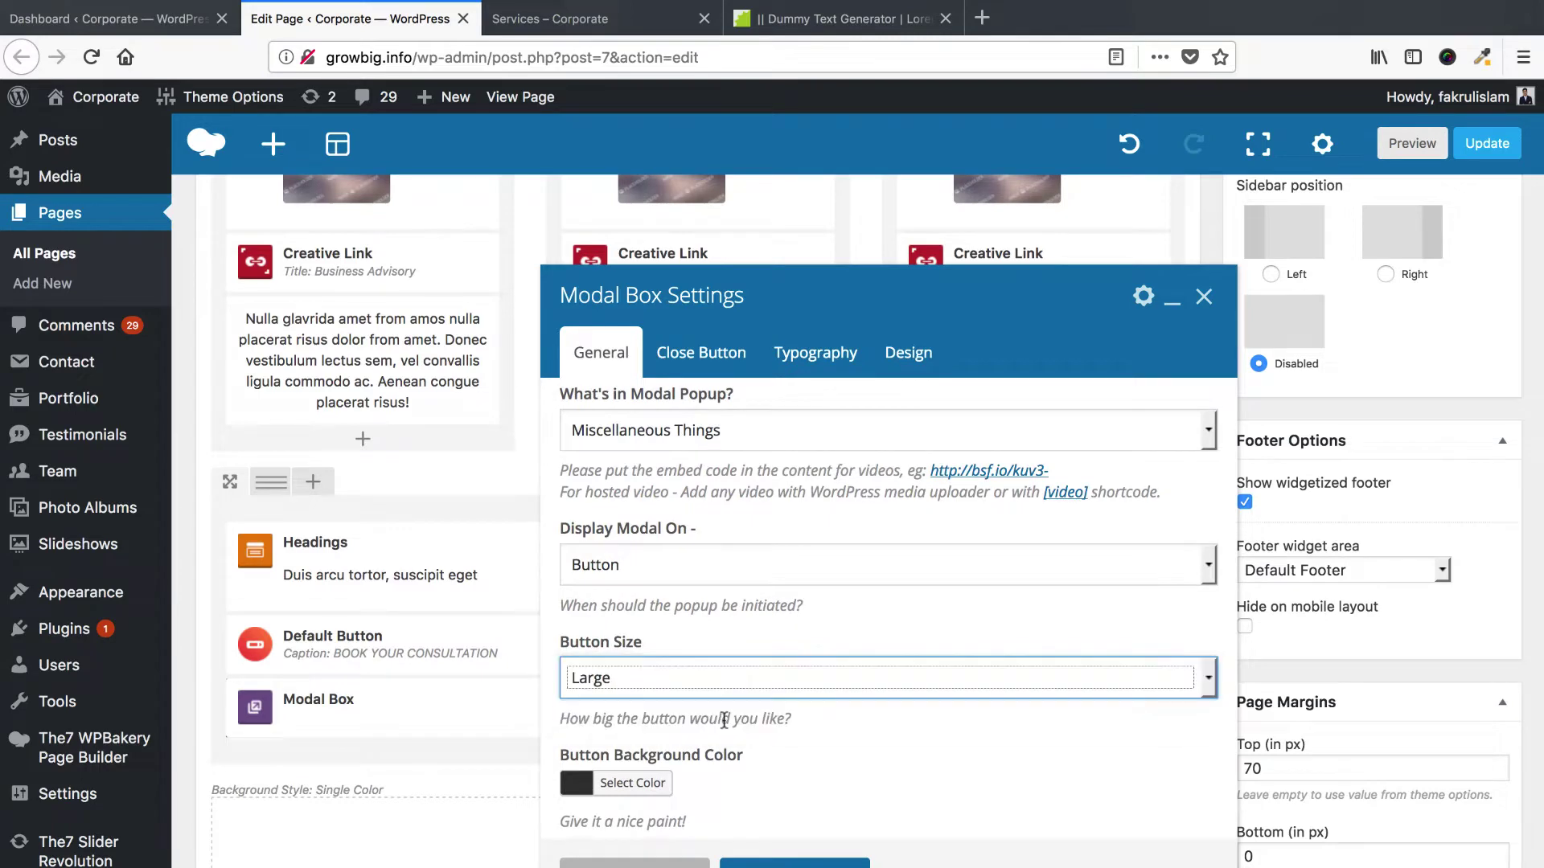
Set the modal button's background color to ffb536, copied from the browser's color picker add-on.
{"action": "scroll", "coordinate": [635, 660], "scroll_direction": "down", "scroll_amount": 2}
{"action": "left_click", "coordinate": [632, 643]}
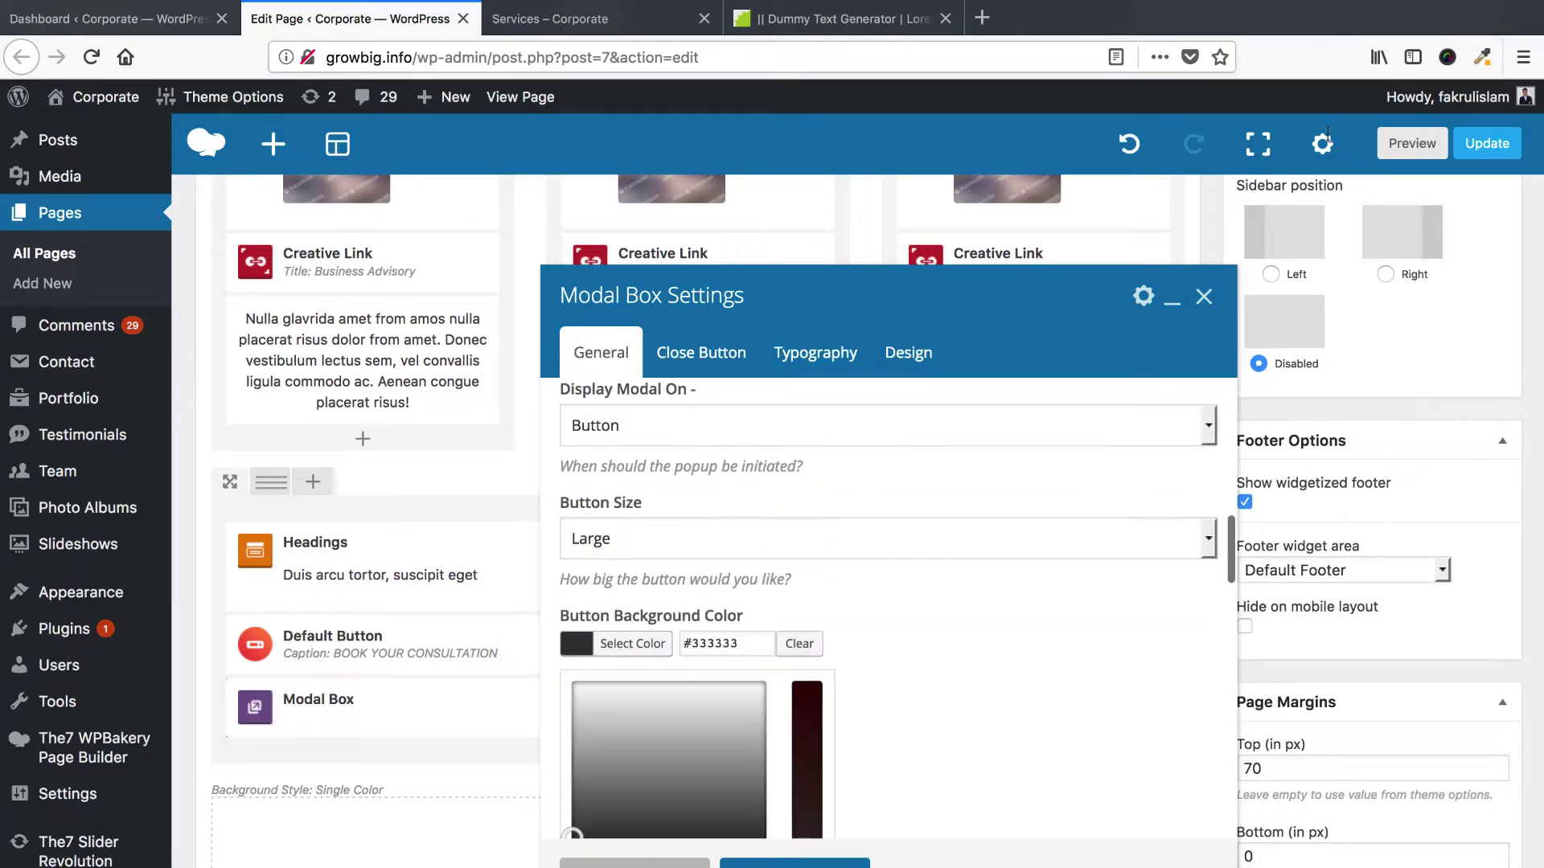
{"action": "left_click", "coordinate": [1482, 57]}
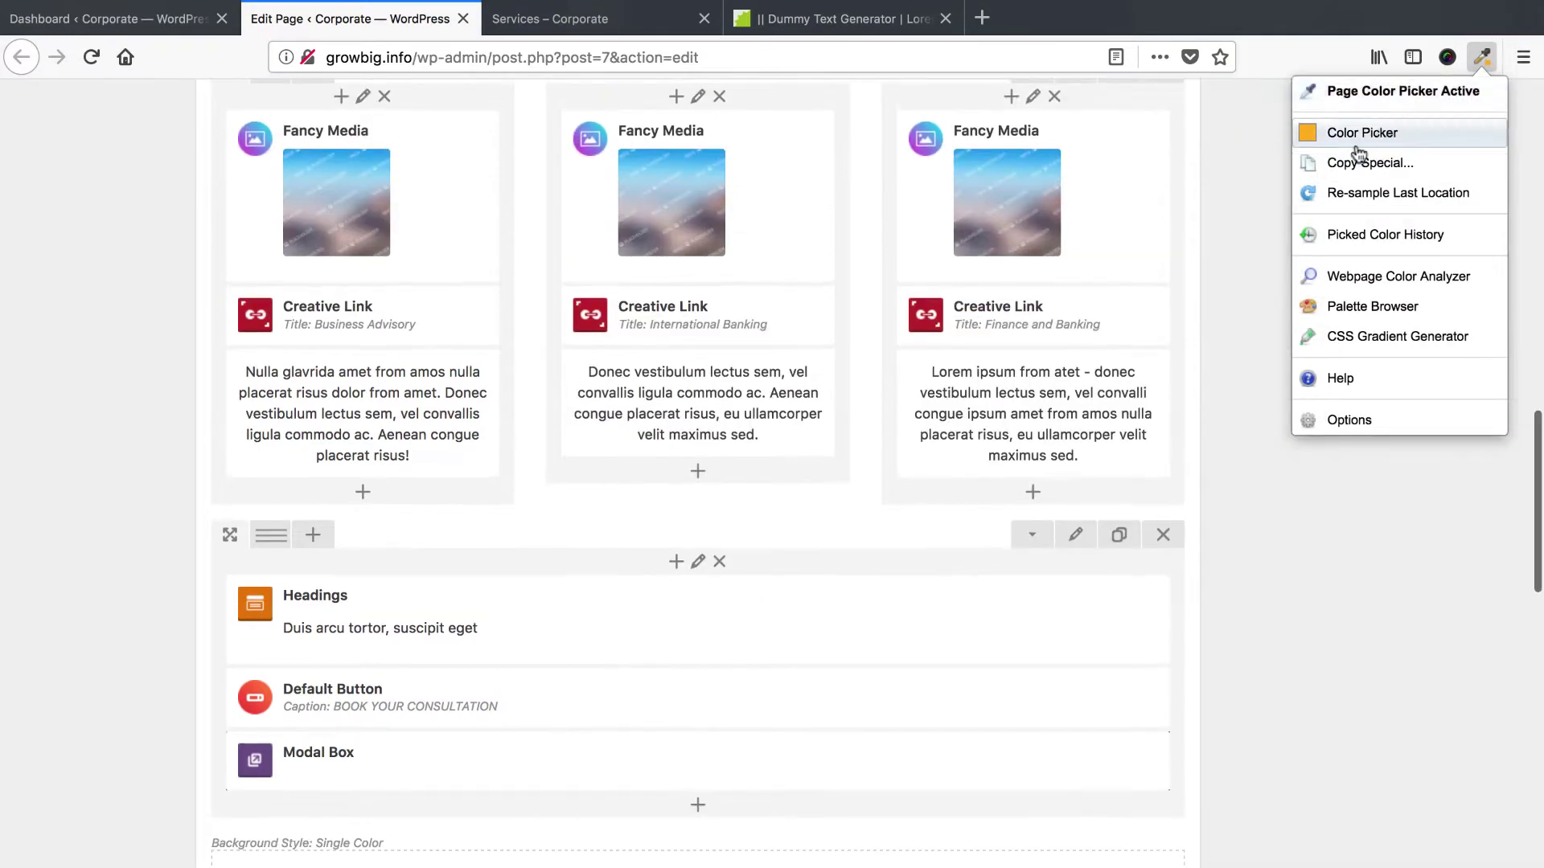
{"action": "left_click", "coordinate": [1383, 133]}
{"action": "double_click", "coordinate": [1298, 389]}
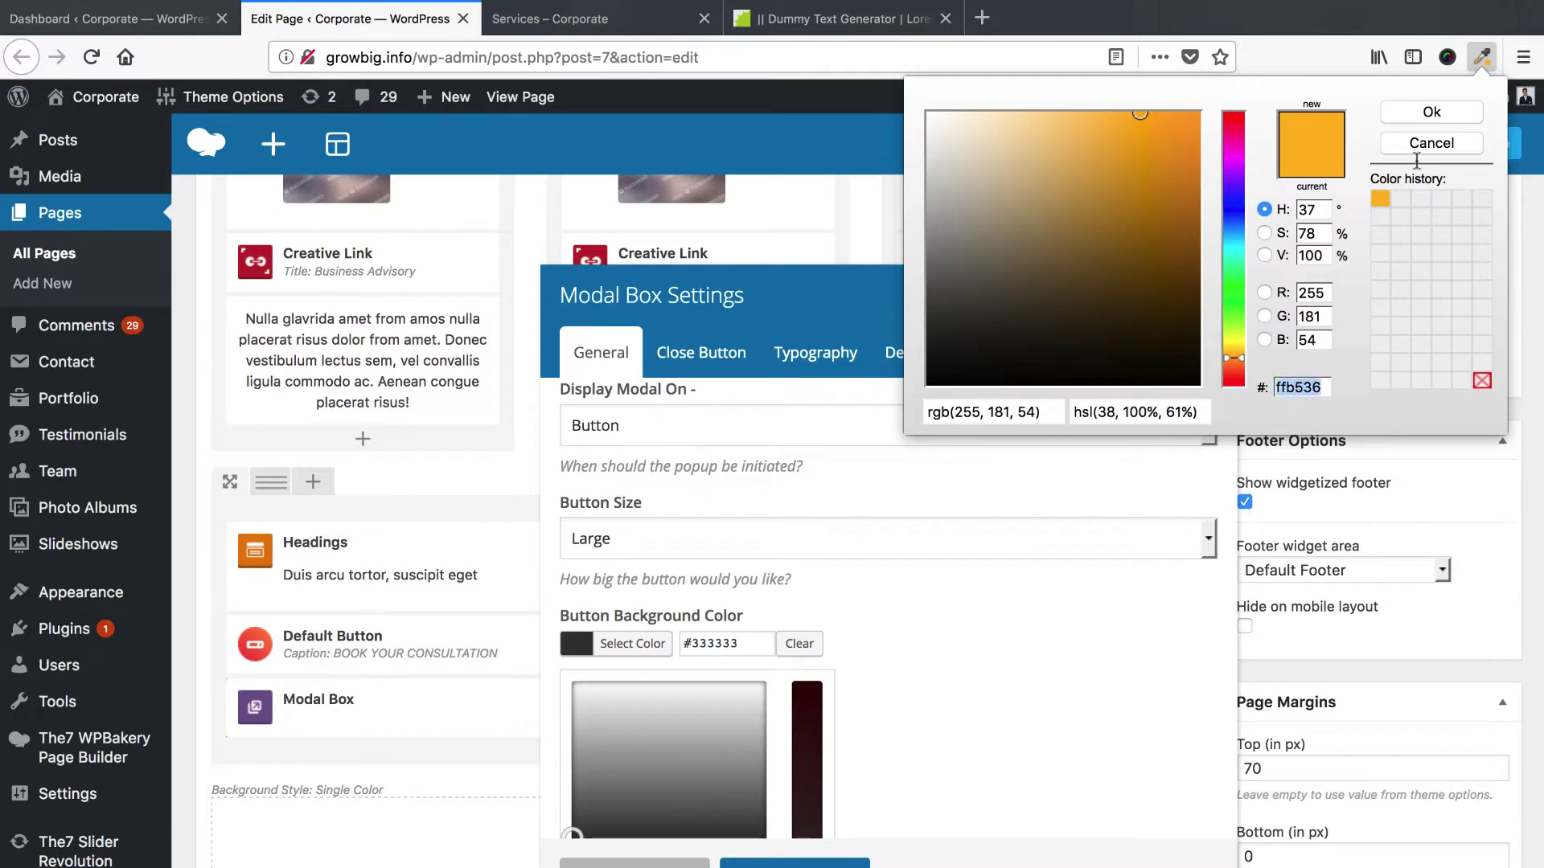
{"action": "left_click", "coordinate": [1430, 143]}
{"action": "double_click", "coordinate": [720, 651]}
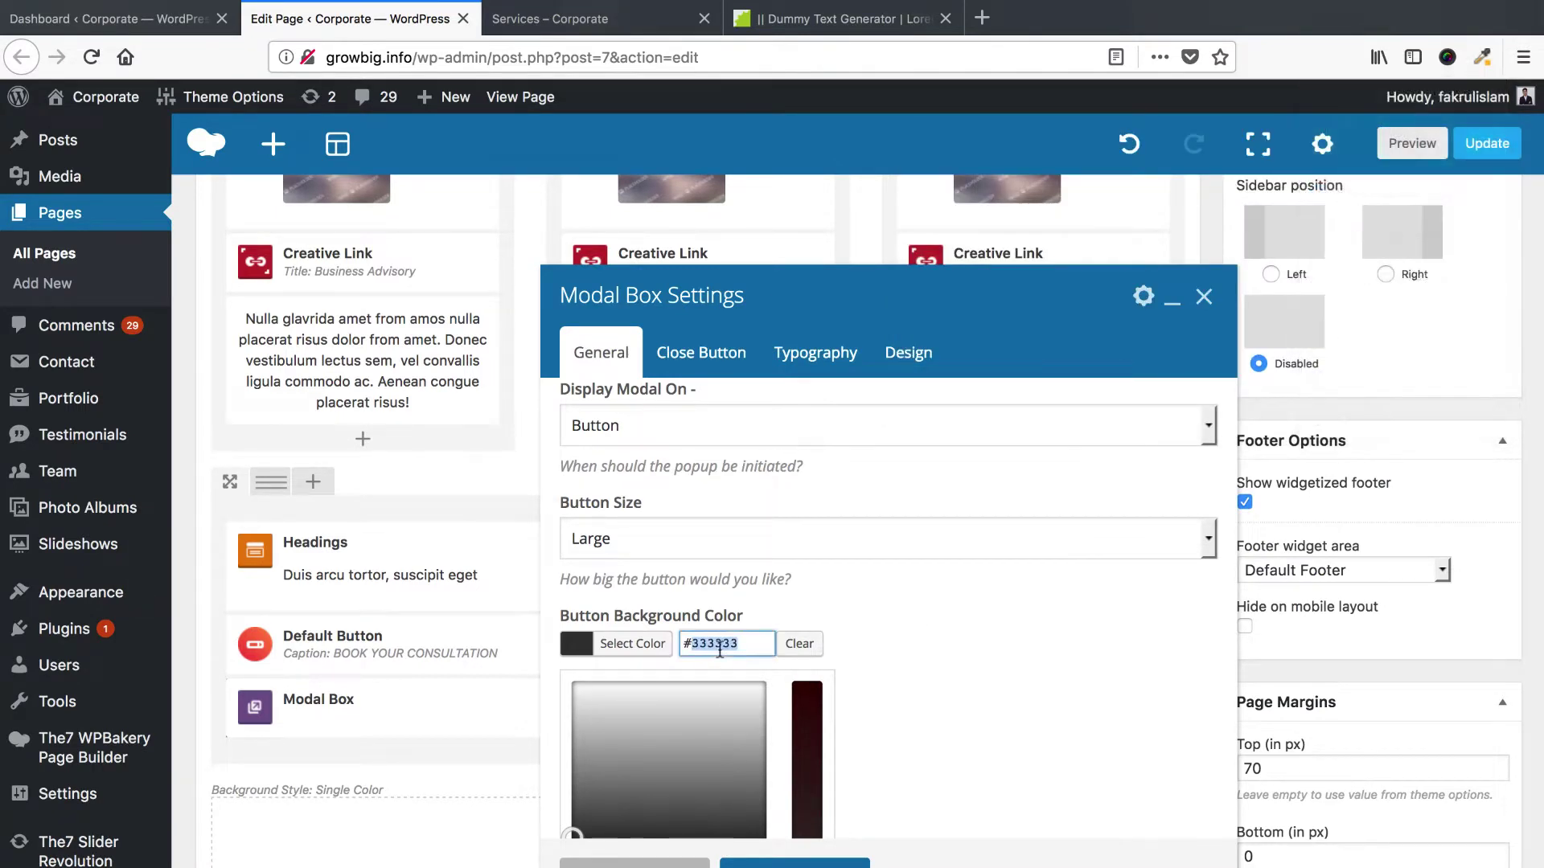
{"action": "key", "text": "ctrl+v"}
Set the text on the modal button to "Book Your Service Today" and save the Modal Box settings.
{"action": "scroll", "coordinate": [875, 694], "scroll_direction": "down", "scroll_amount": 5}
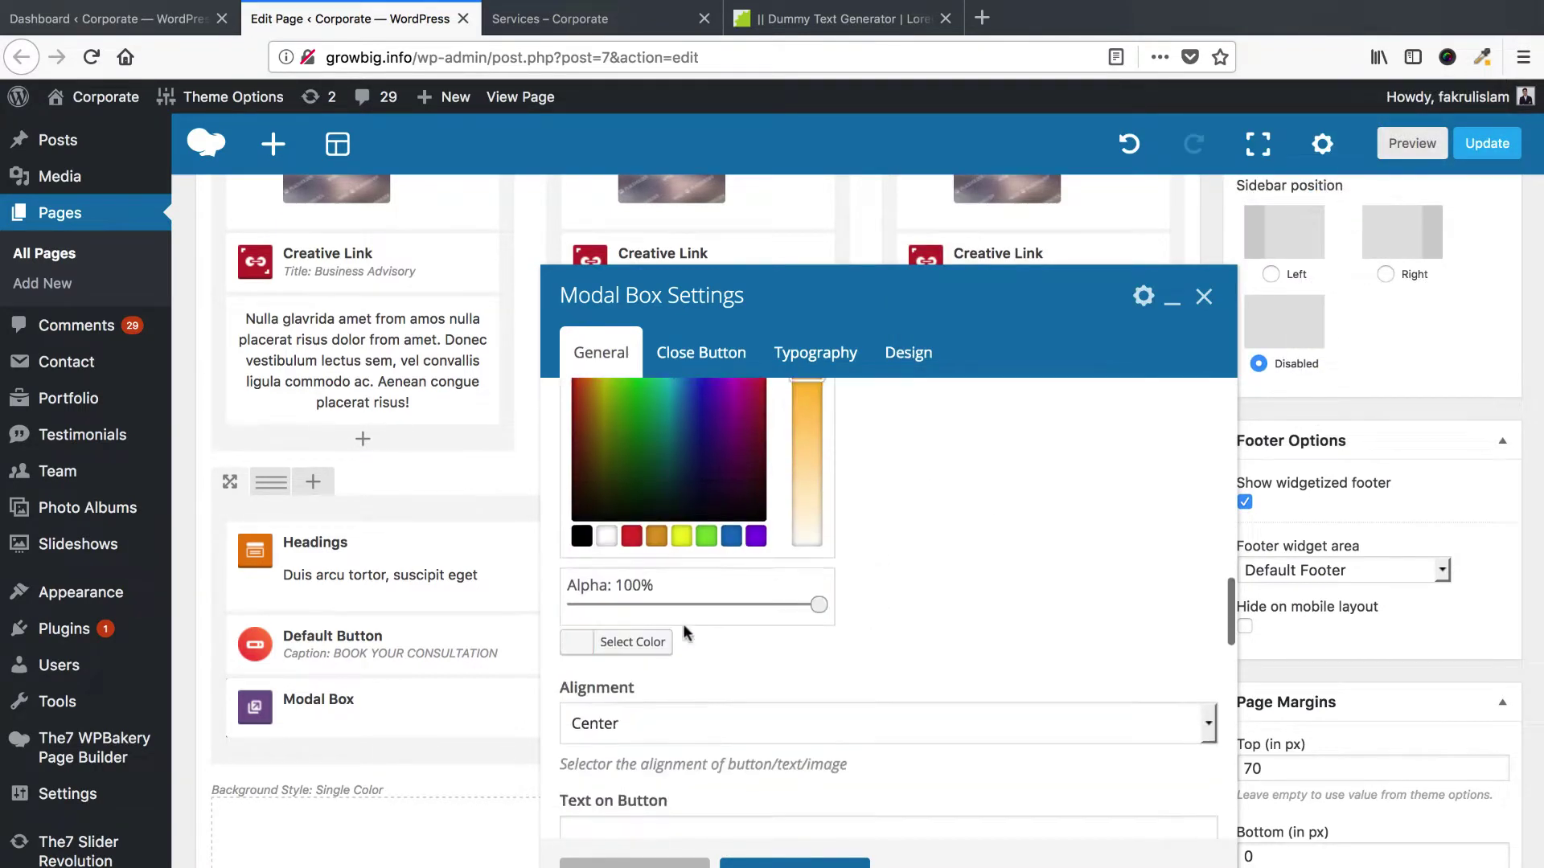
{"action": "scroll", "coordinate": [699, 675], "scroll_direction": "down", "scroll_amount": 3}
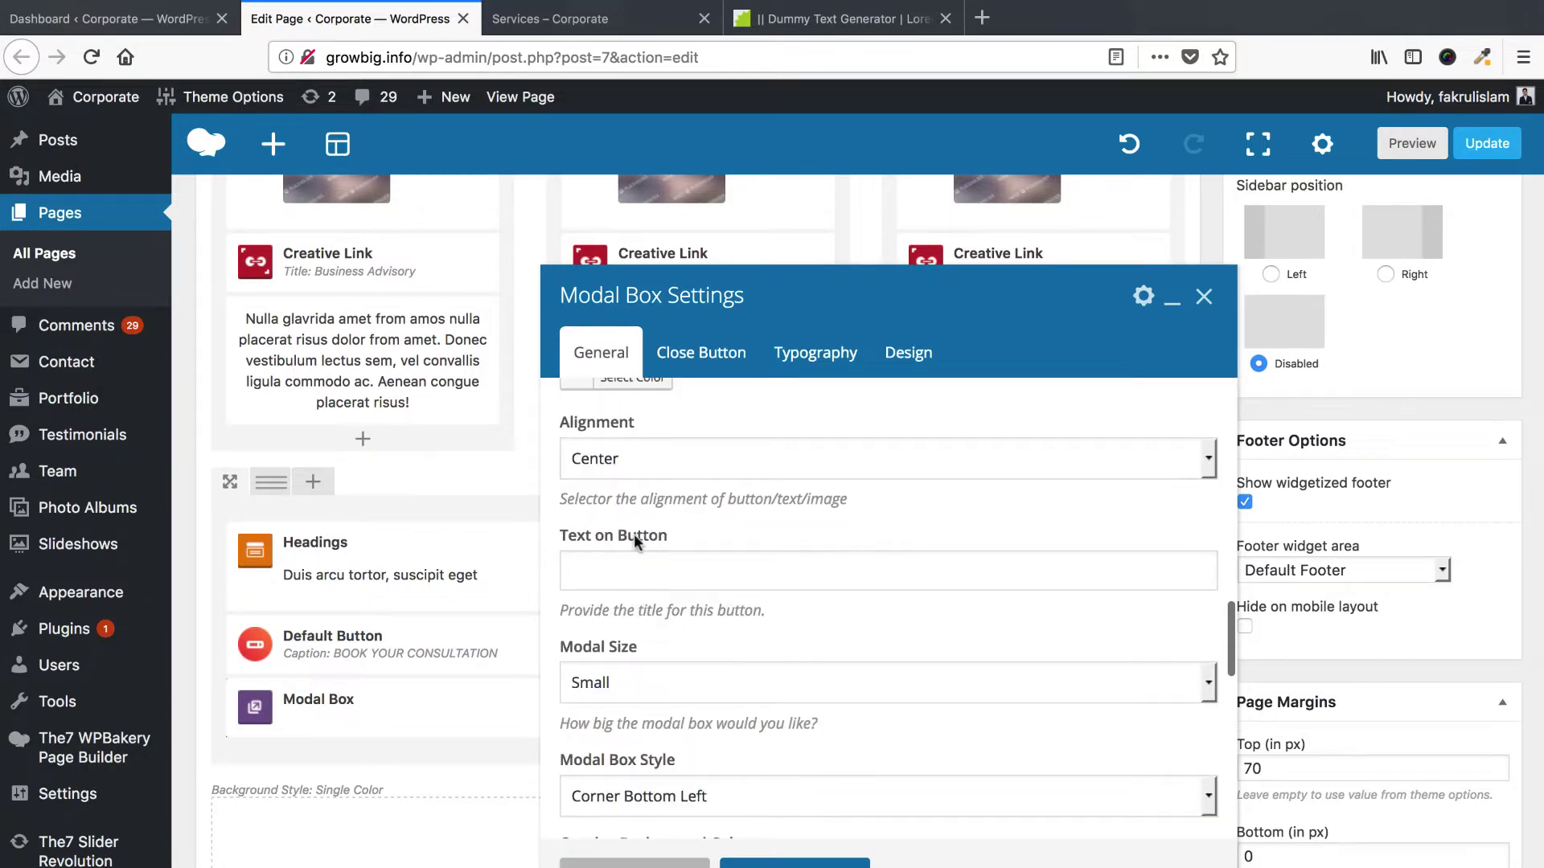
{"action": "scroll", "coordinate": [647, 603], "scroll_direction": "up", "scroll_amount": 1}
{"action": "left_click", "coordinate": [656, 591]}
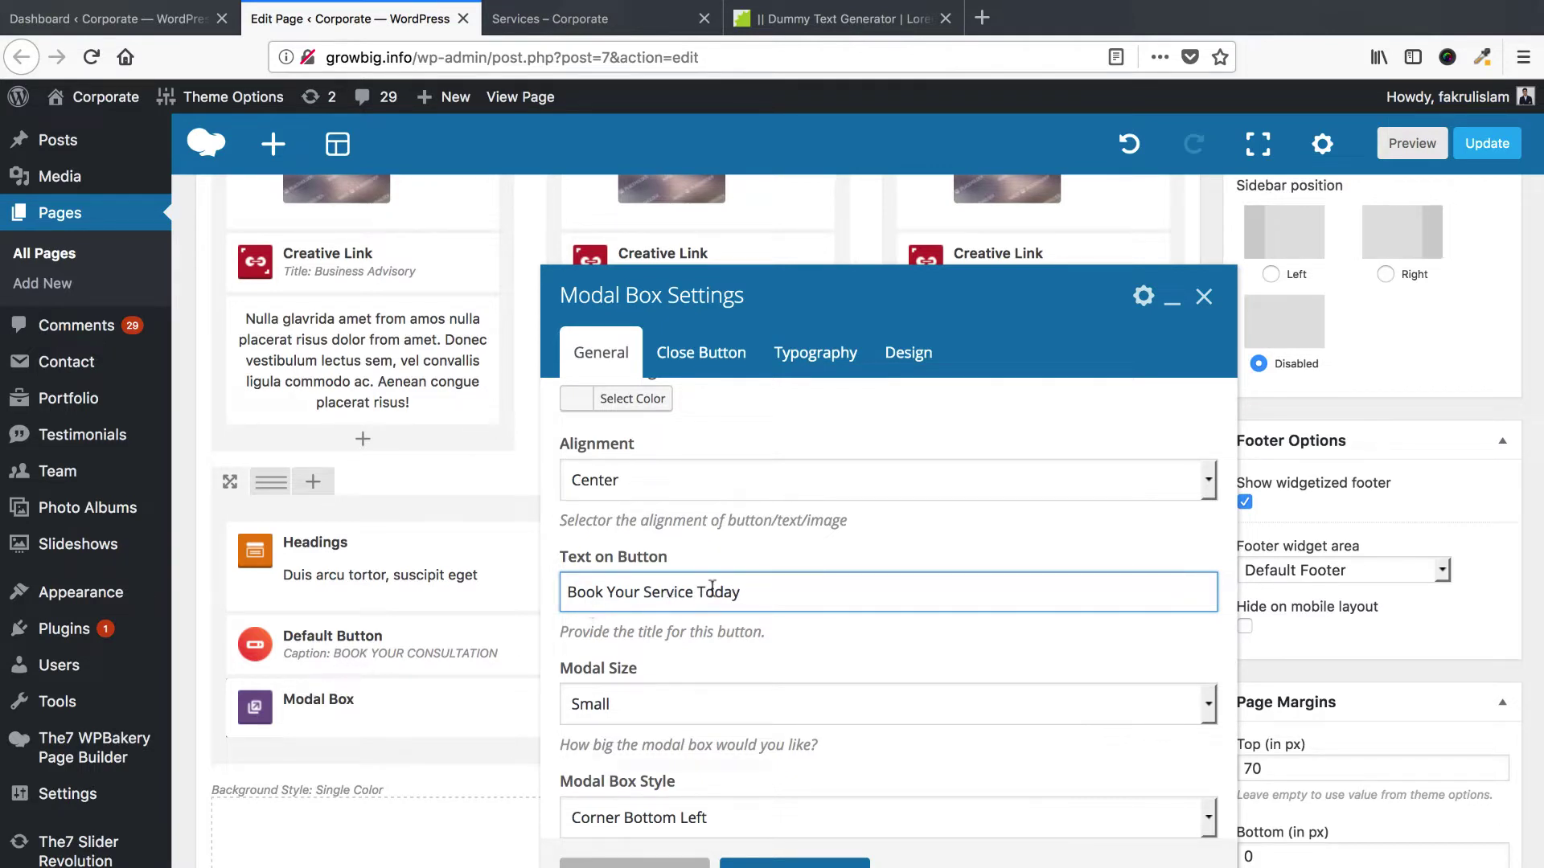
{"action": "scroll", "coordinate": [705, 694], "scroll_direction": "down", "scroll_amount": 3}
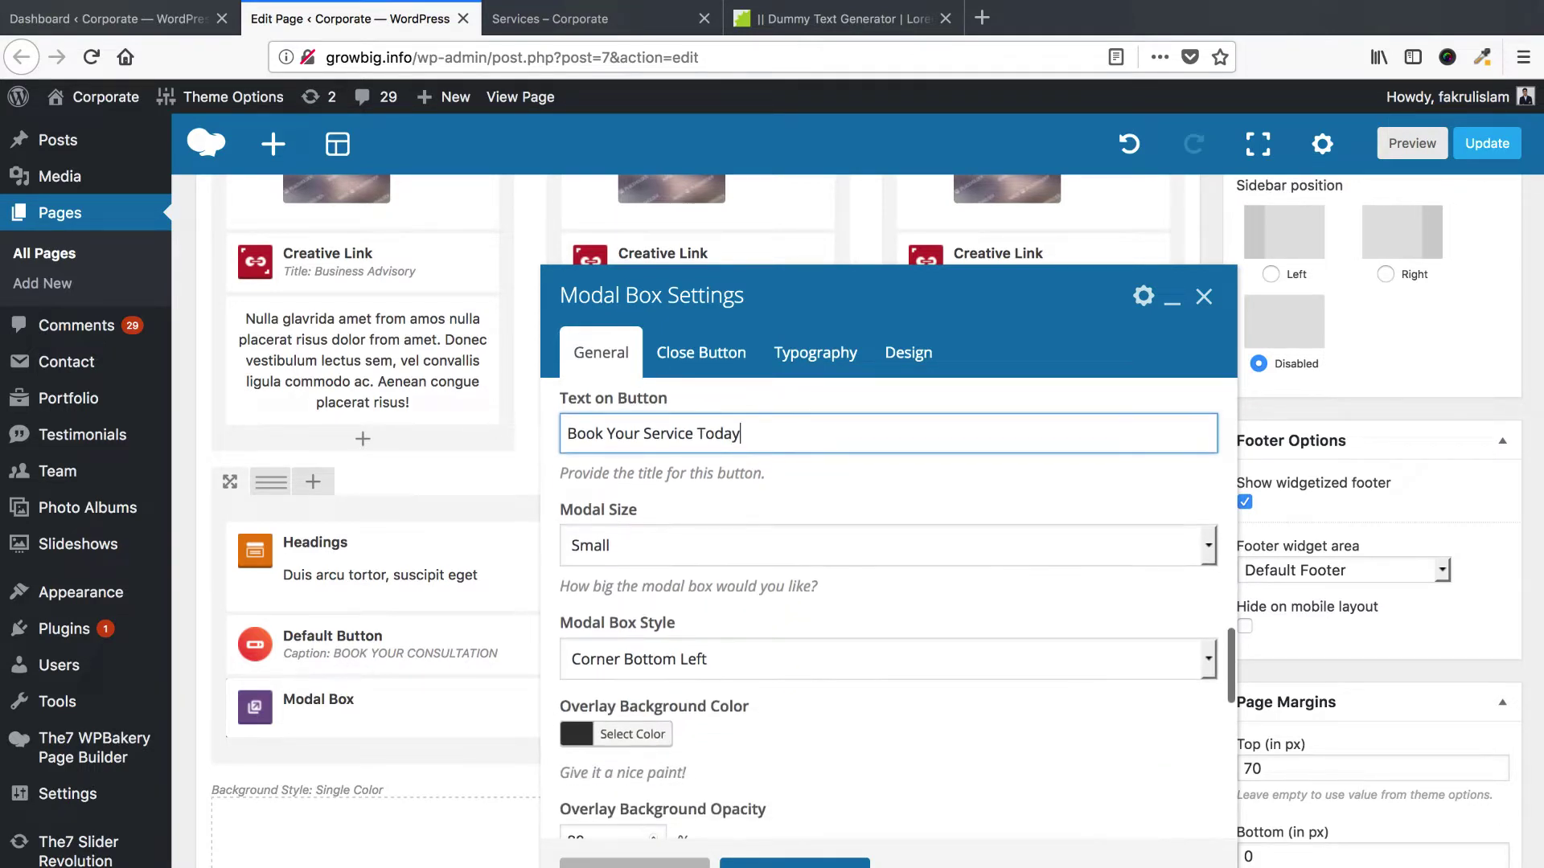
{"action": "key", "text": "Escape"}
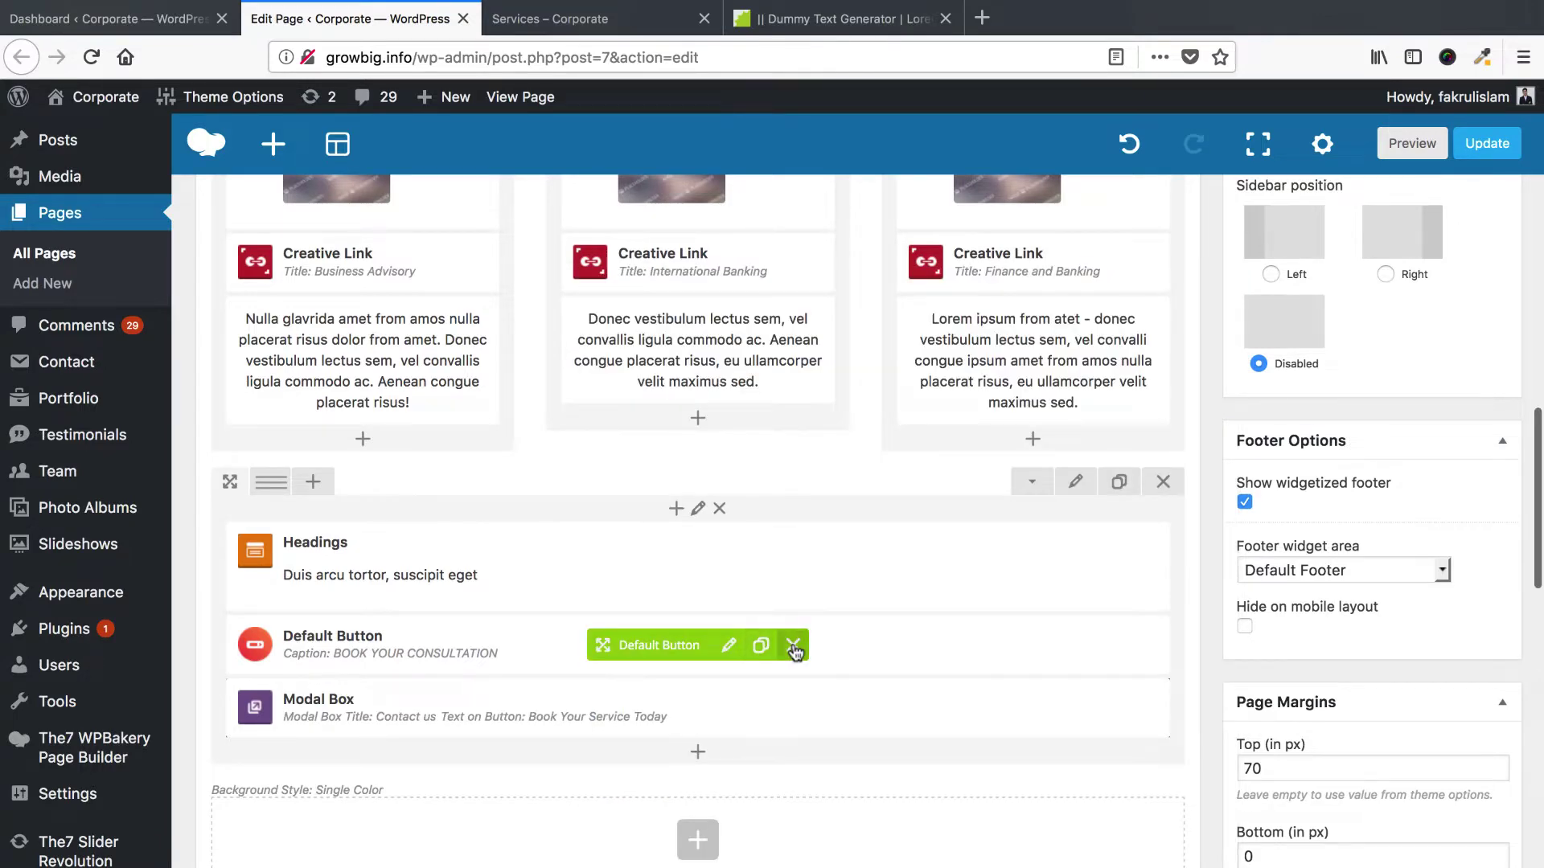
Delete the "BOOK YOUR CONSULTATION" Default Button element from the call-to-action section and update the page.
{"action": "left_click", "coordinate": [794, 652]}
{"action": "scroll", "coordinate": [1288, 635], "scroll_direction": "up", "scroll_amount": 2}
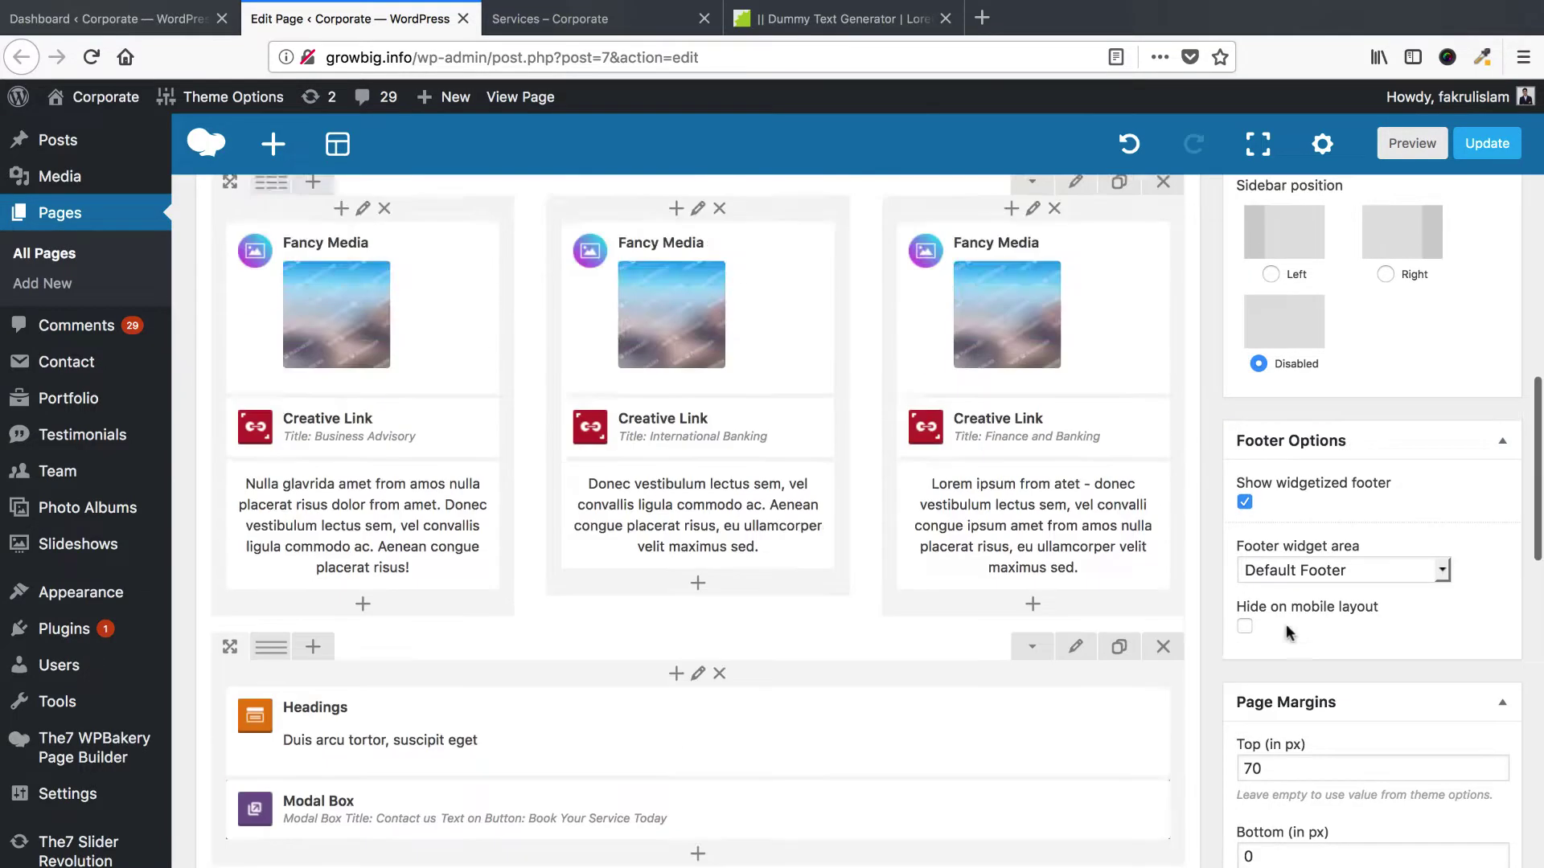
{"action": "scroll", "coordinate": [1288, 634], "scroll_direction": "up", "scroll_amount": 10}
{"action": "left_click", "coordinate": [1473, 614]}
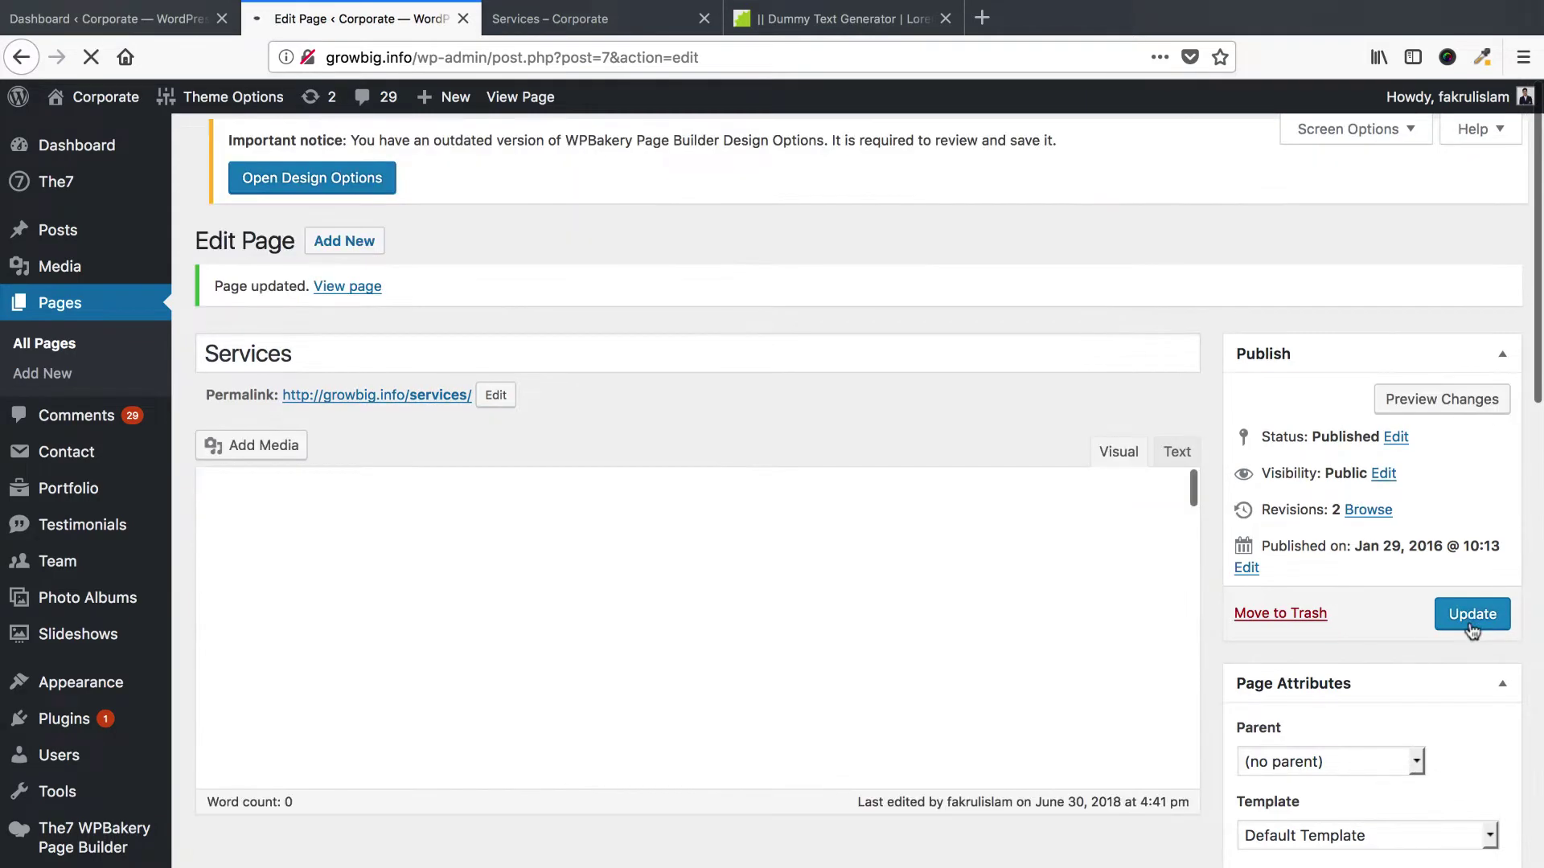
Reload the live Services page and examine the service rows and the call-to-action section with its new button.
{"action": "left_click", "coordinate": [586, 25]}
{"action": "right_click", "coordinate": [617, 30]}
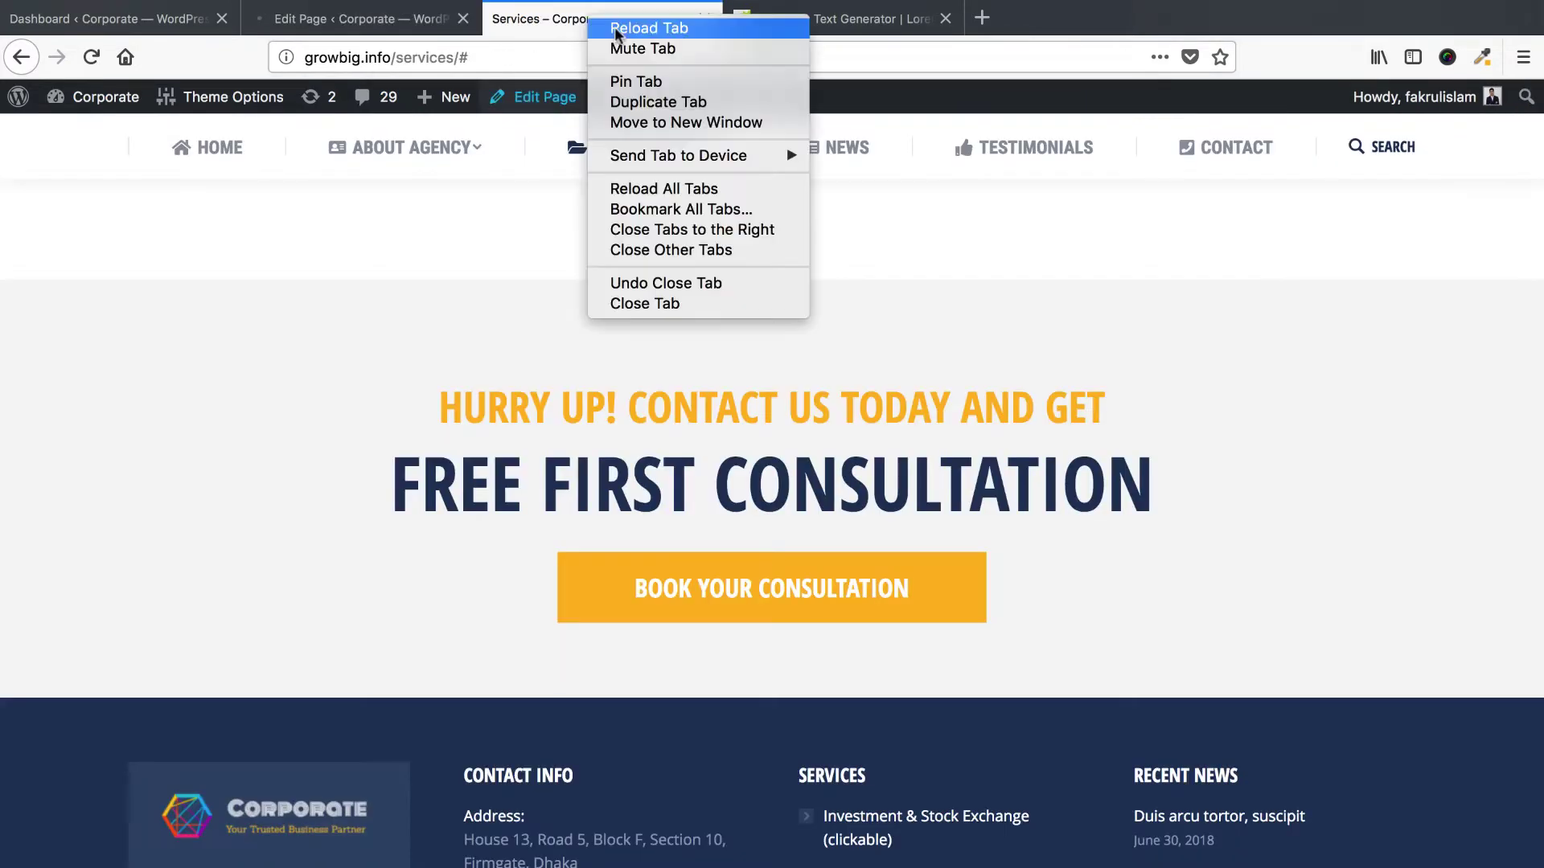
{"action": "left_click", "coordinate": [616, 31]}
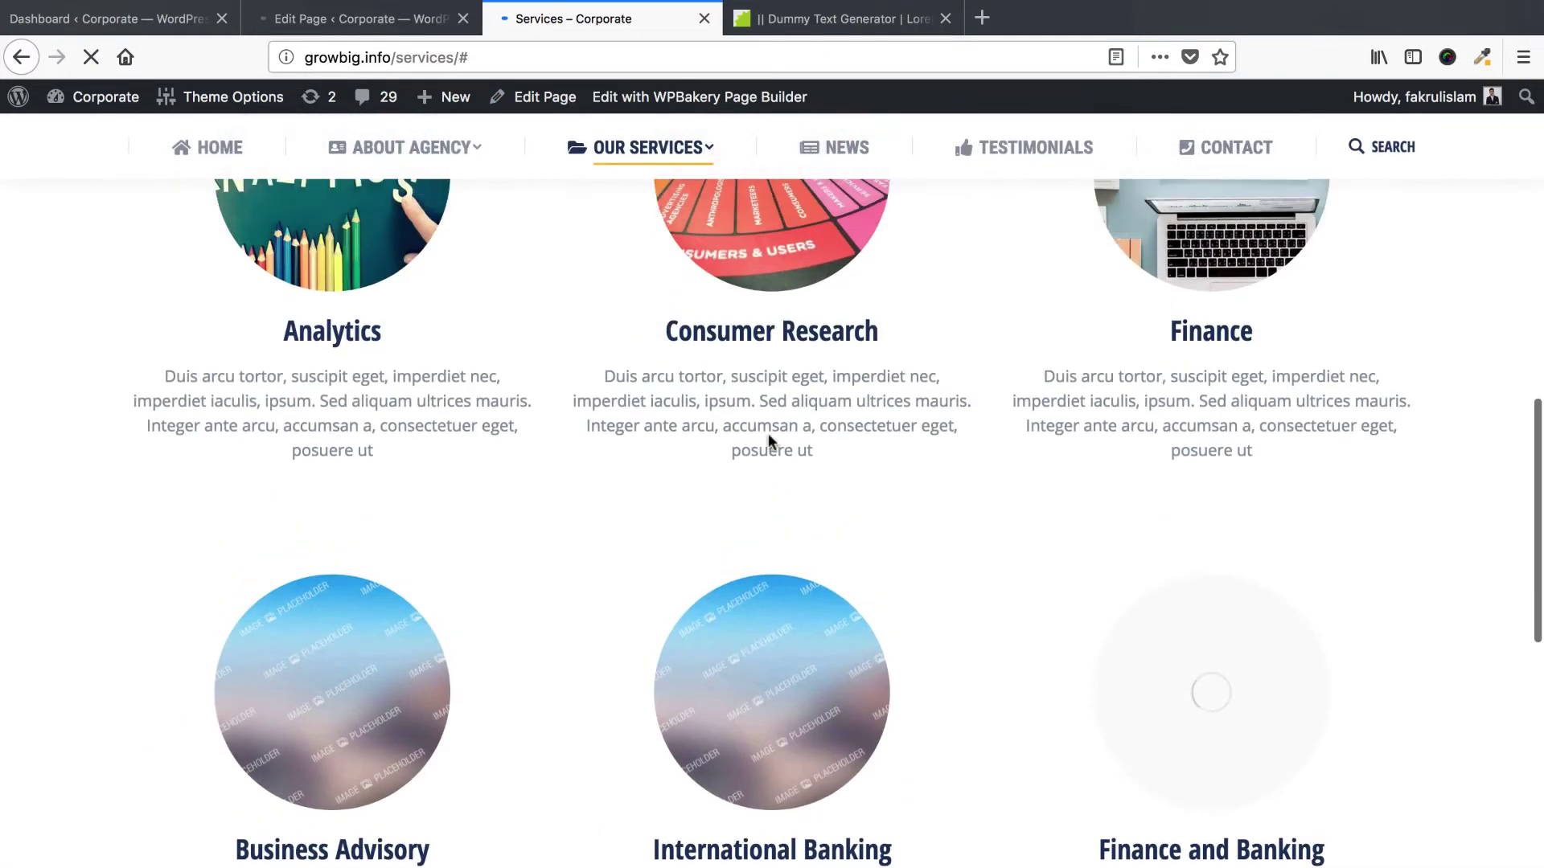
{"action": "scroll", "coordinate": [769, 441], "scroll_direction": "up", "scroll_amount": 15}
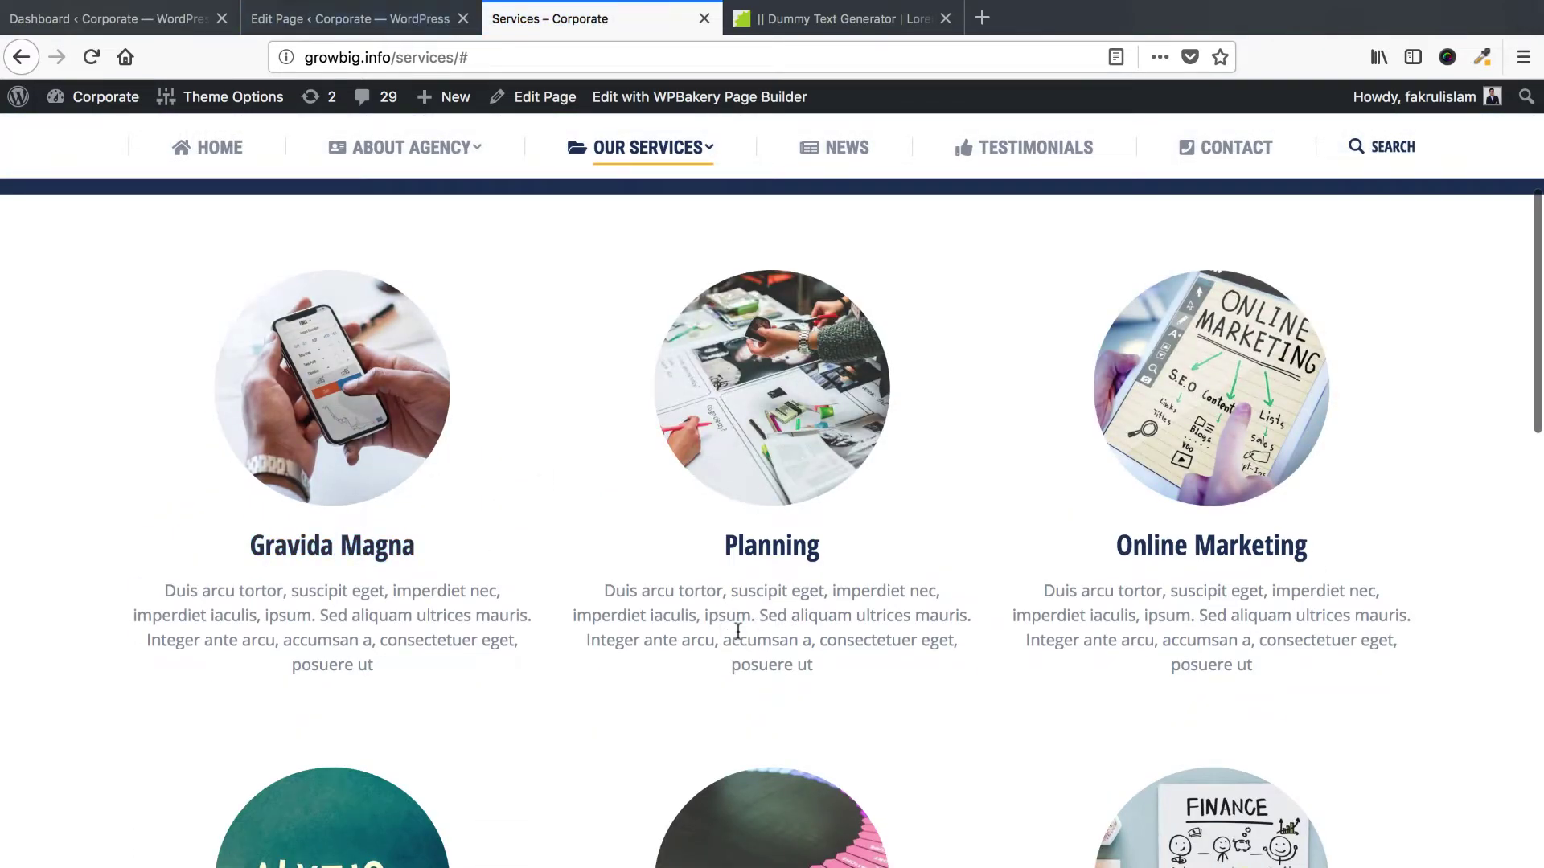
{"action": "scroll", "coordinate": [731, 636], "scroll_direction": "down", "scroll_amount": 5}
{"action": "scroll", "coordinate": [739, 636], "scroll_direction": "down", "scroll_amount": 3}
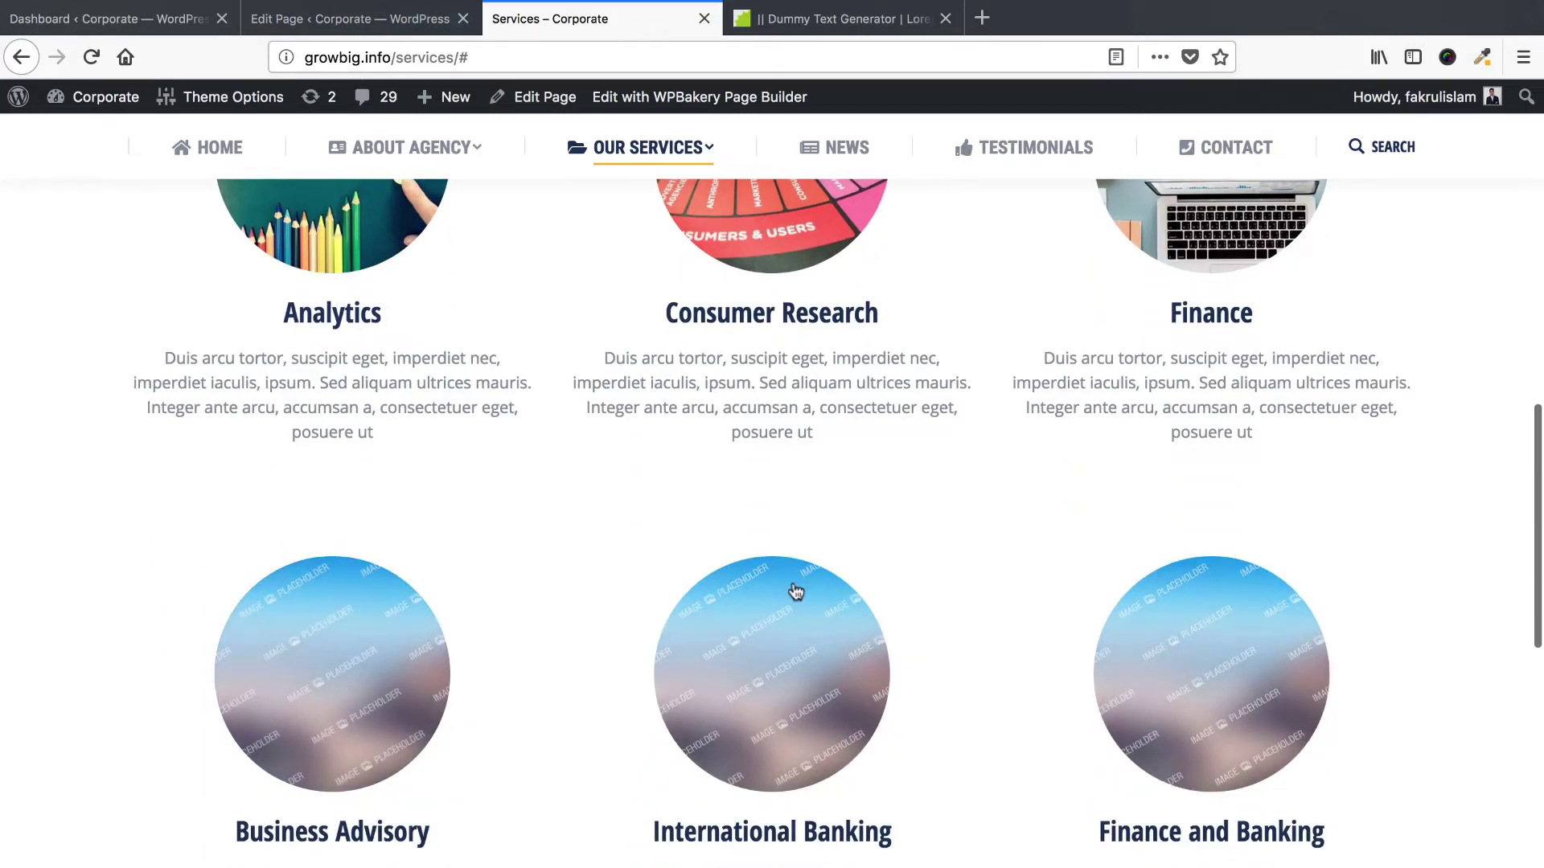
{"action": "scroll", "coordinate": [796, 591], "scroll_direction": "up", "scroll_amount": 5}
{"action": "scroll", "coordinate": [796, 591], "scroll_direction": "up", "scroll_amount": 3}
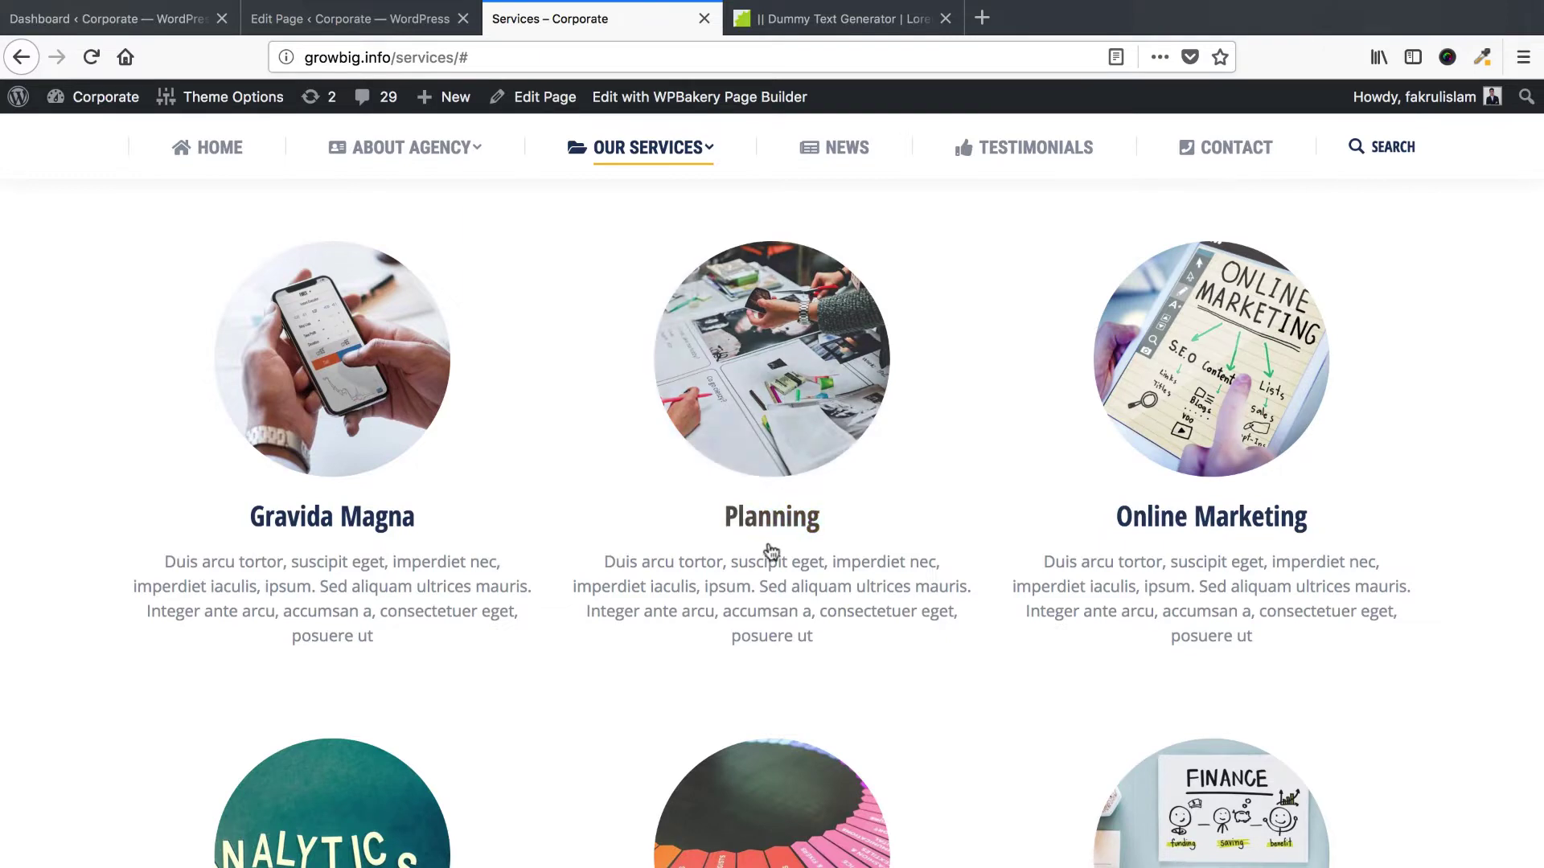
{"action": "scroll", "coordinate": [771, 552], "scroll_direction": "down", "scroll_amount": 10}
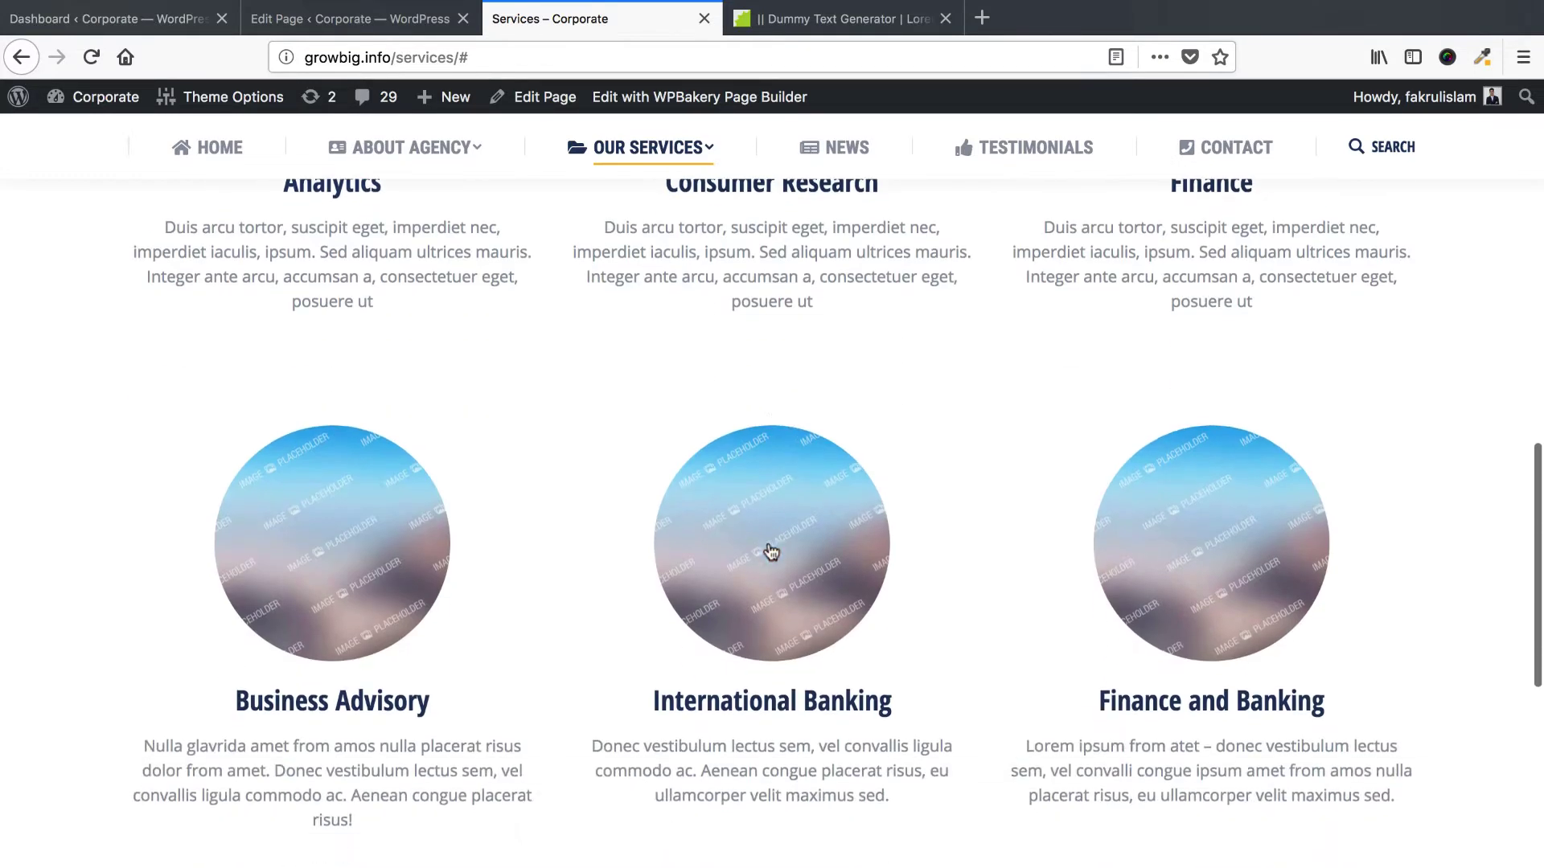
{"action": "scroll", "coordinate": [770, 552], "scroll_direction": "down", "scroll_amount": 8}
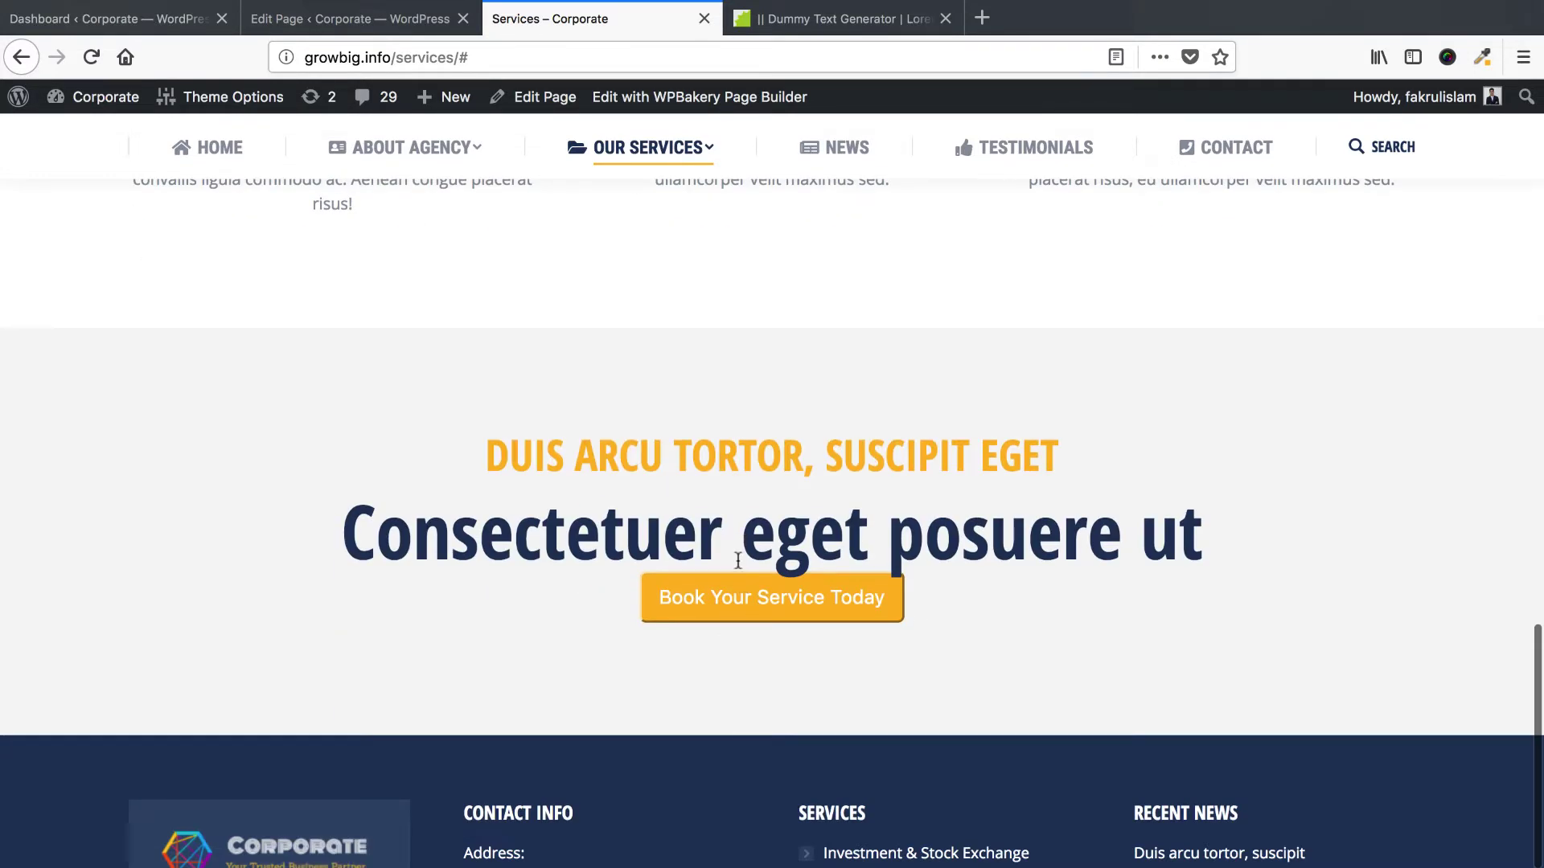
Give the Modal Box element a top margin of 30px in its design settings, save it and update the page.
{"action": "left_click", "coordinate": [350, 19]}
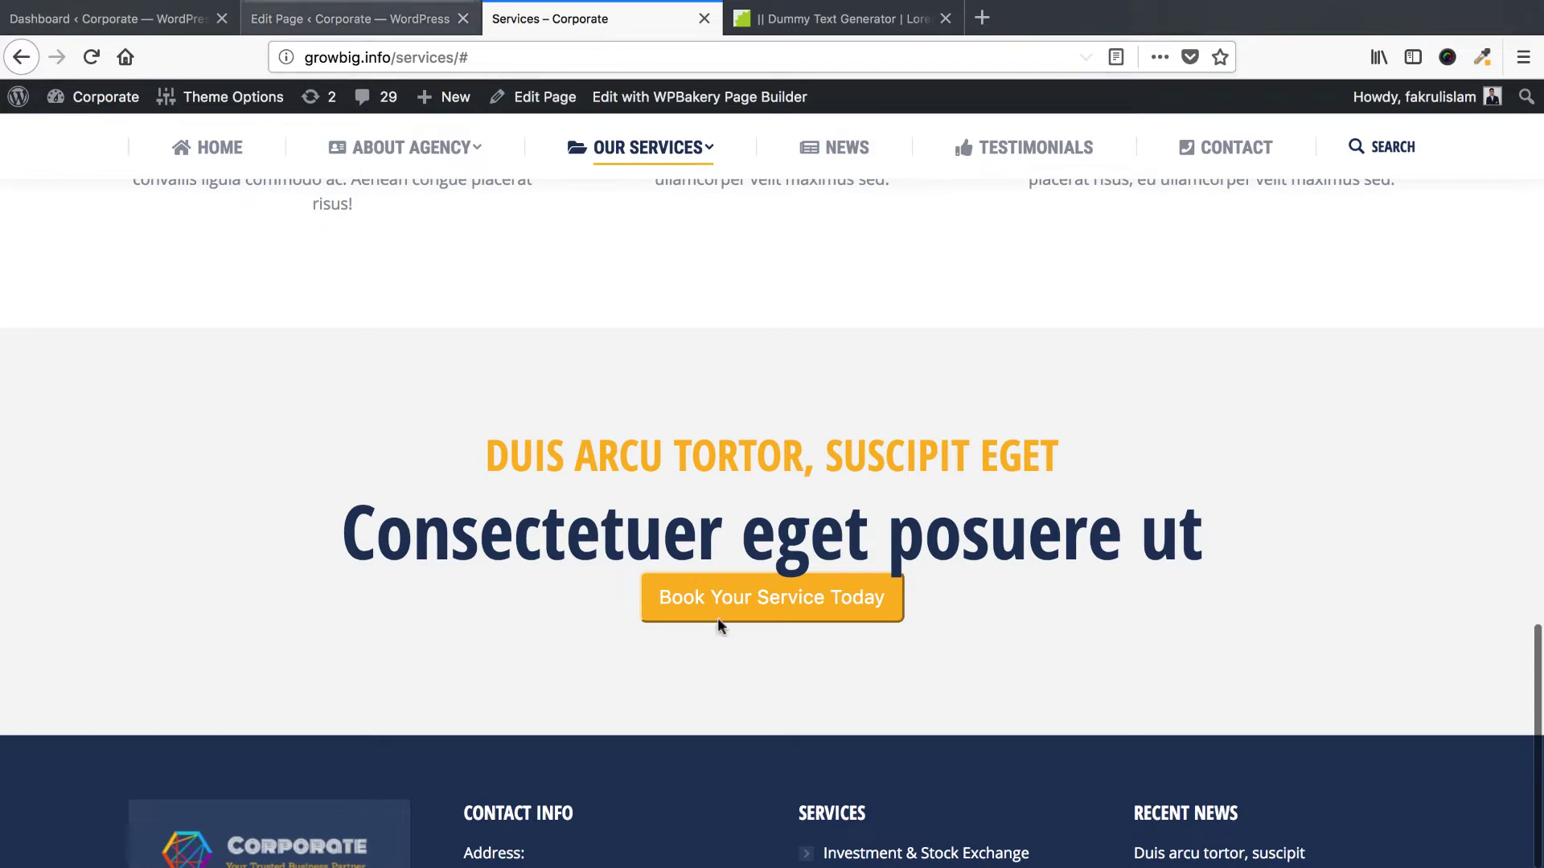
{"action": "scroll", "coordinate": [726, 642], "scroll_direction": "down", "scroll_amount": 15}
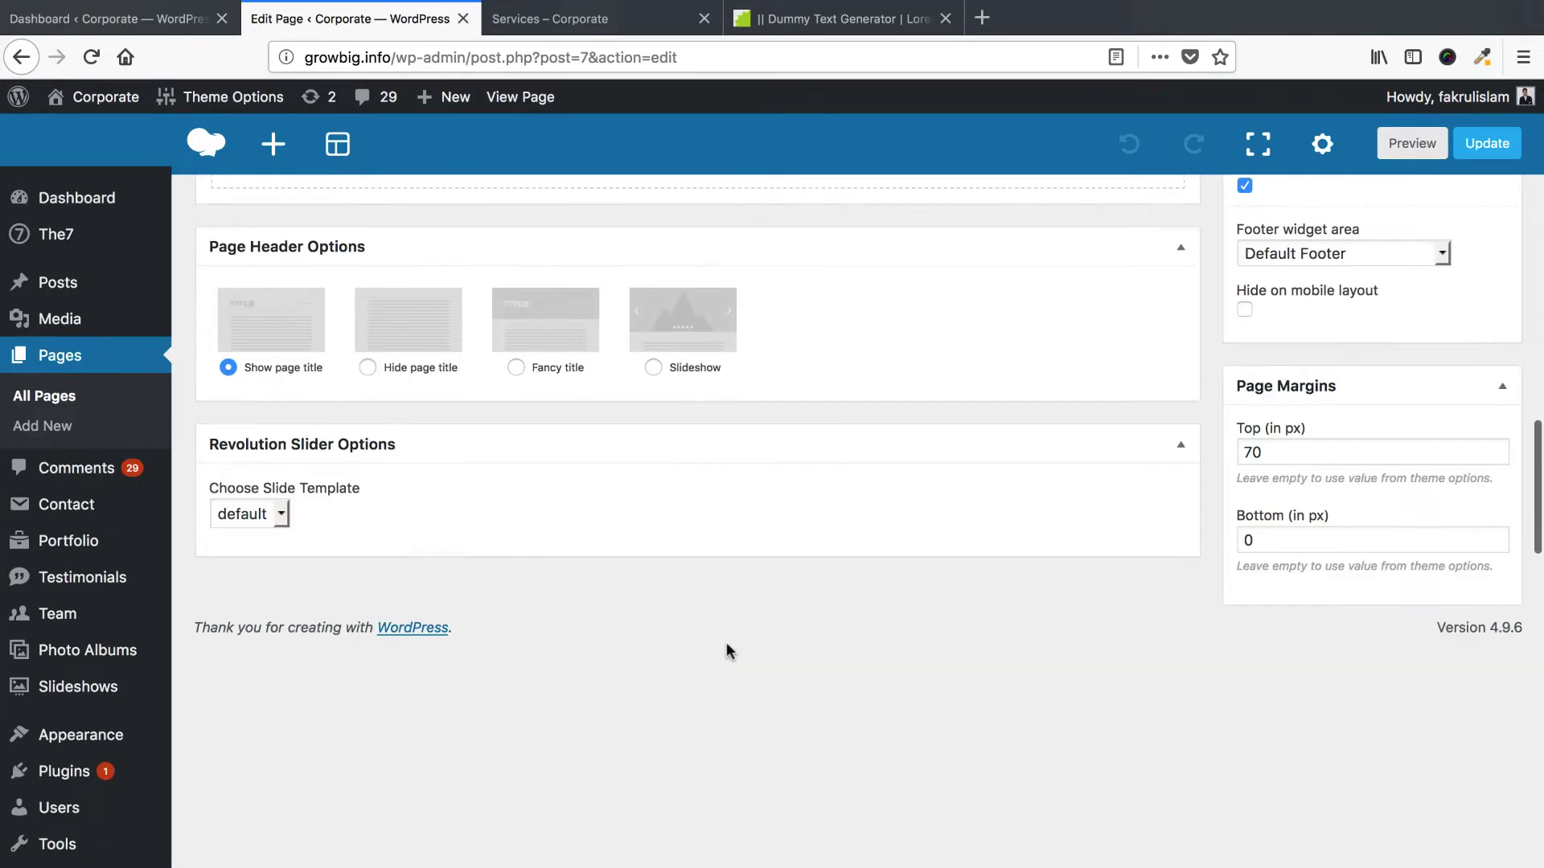
{"action": "scroll", "coordinate": [726, 641], "scroll_direction": "up", "scroll_amount": 12}
{"action": "scroll", "coordinate": [726, 642], "scroll_direction": "down", "scroll_amount": 2}
{"action": "left_click", "coordinate": [718, 635]}
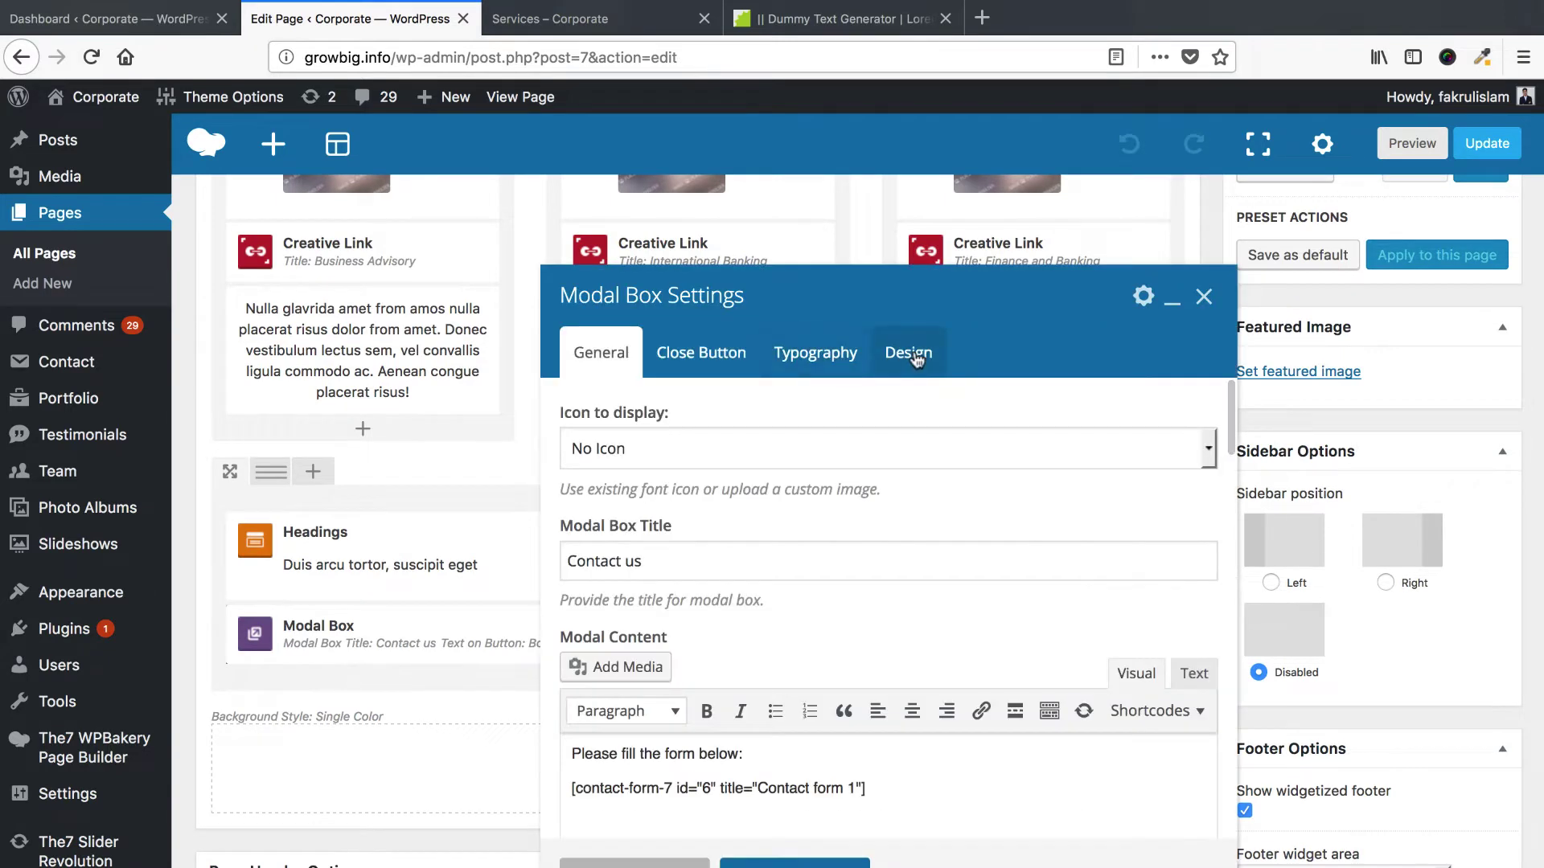
{"action": "left_click", "coordinate": [908, 352]}
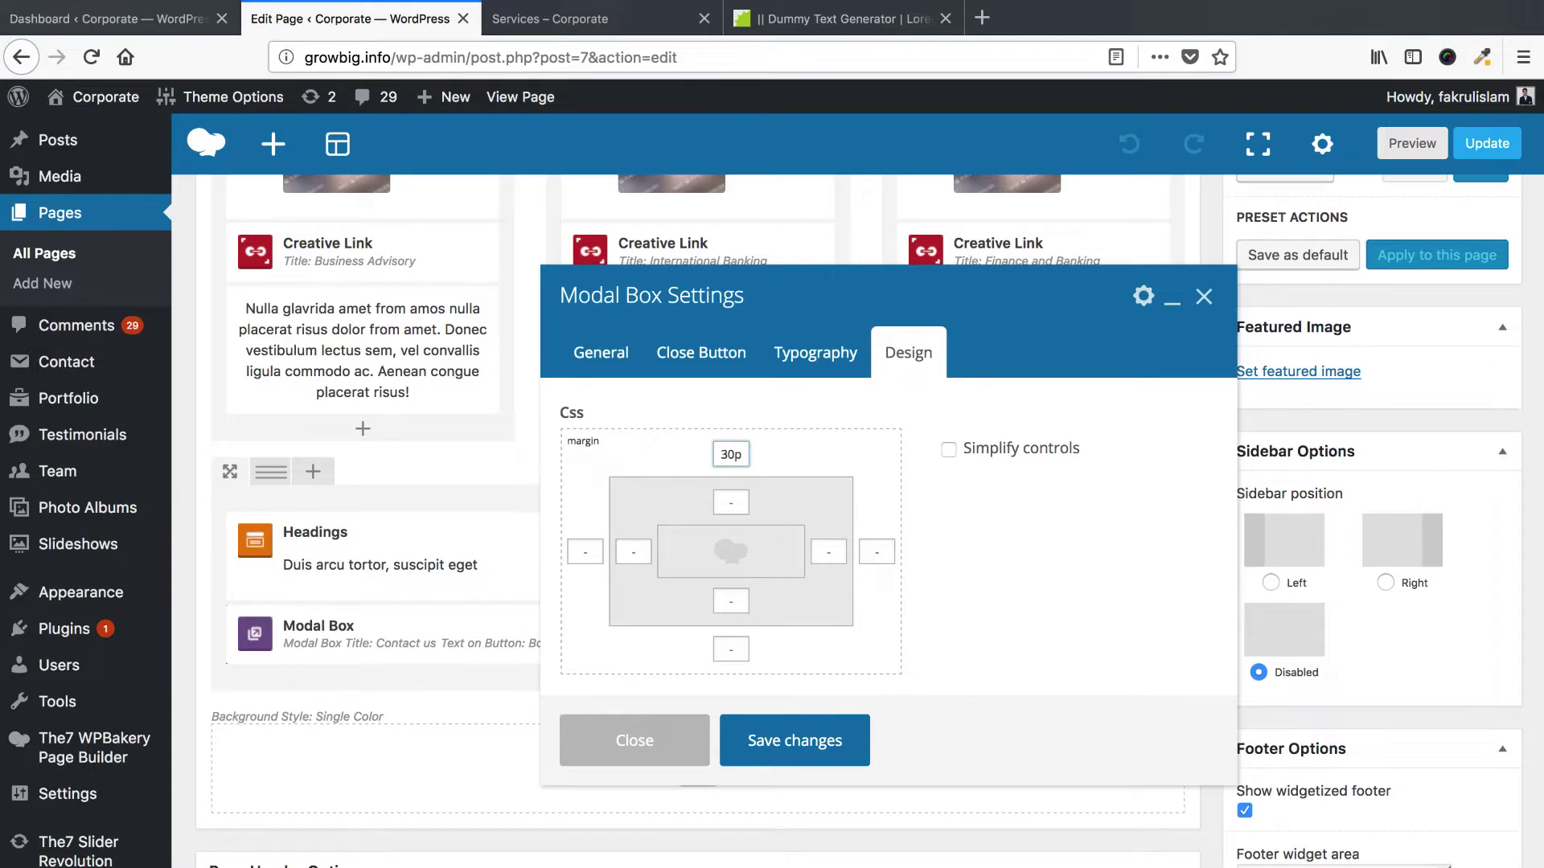
{"action": "left_click", "coordinate": [1270, 643]}
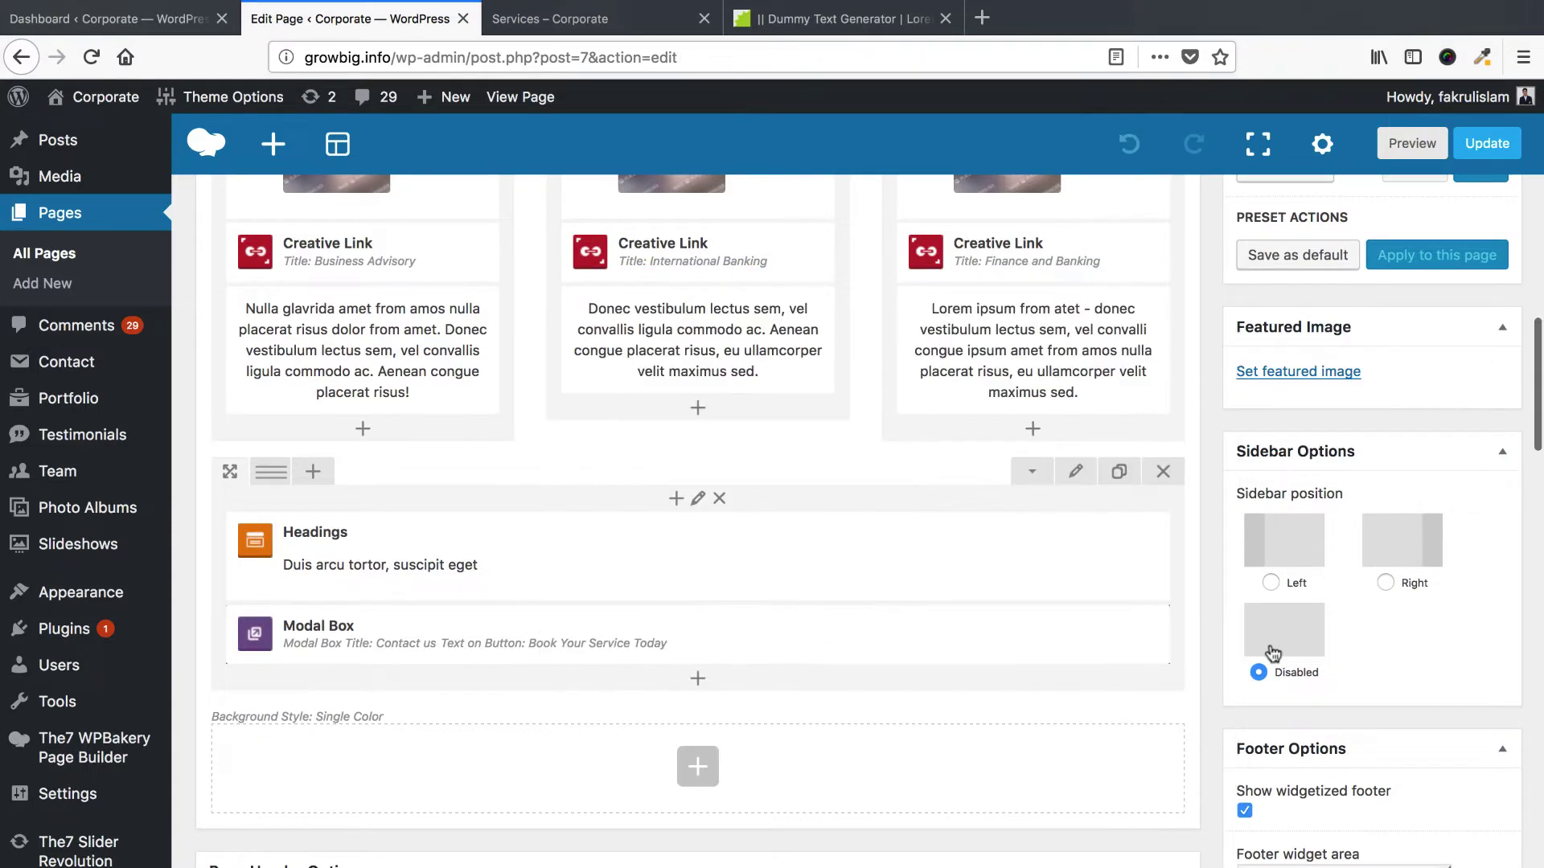
{"action": "scroll", "coordinate": [1271, 643], "scroll_direction": "up", "scroll_amount": 10}
{"action": "left_click", "coordinate": [1476, 431]}
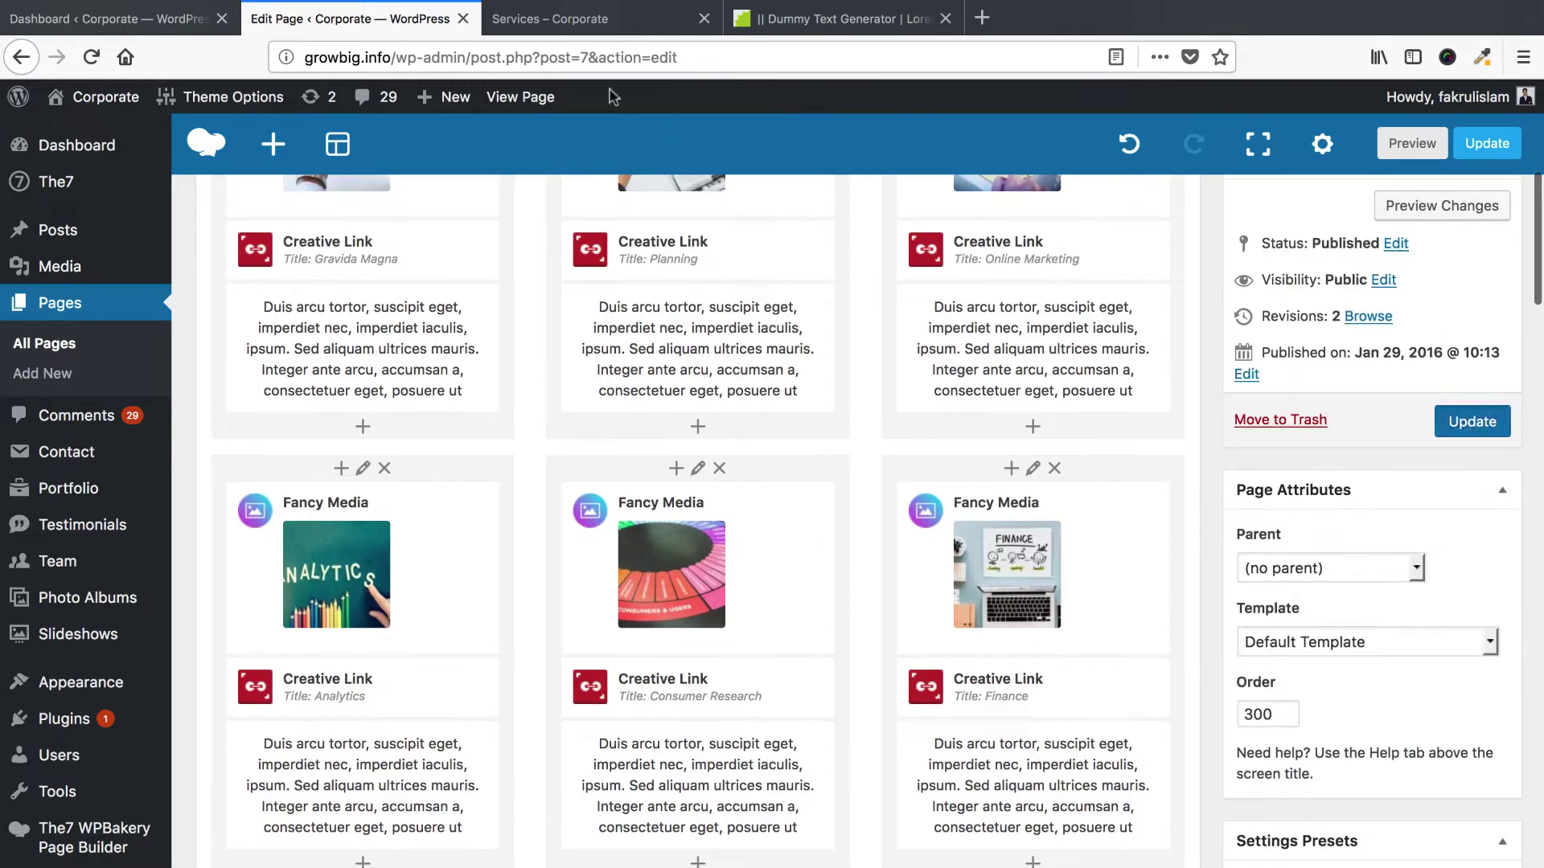
Reload the live Services page and open the contact modal from the "Book Your Service Today" button to check its form.
{"action": "left_click", "coordinate": [579, 18]}
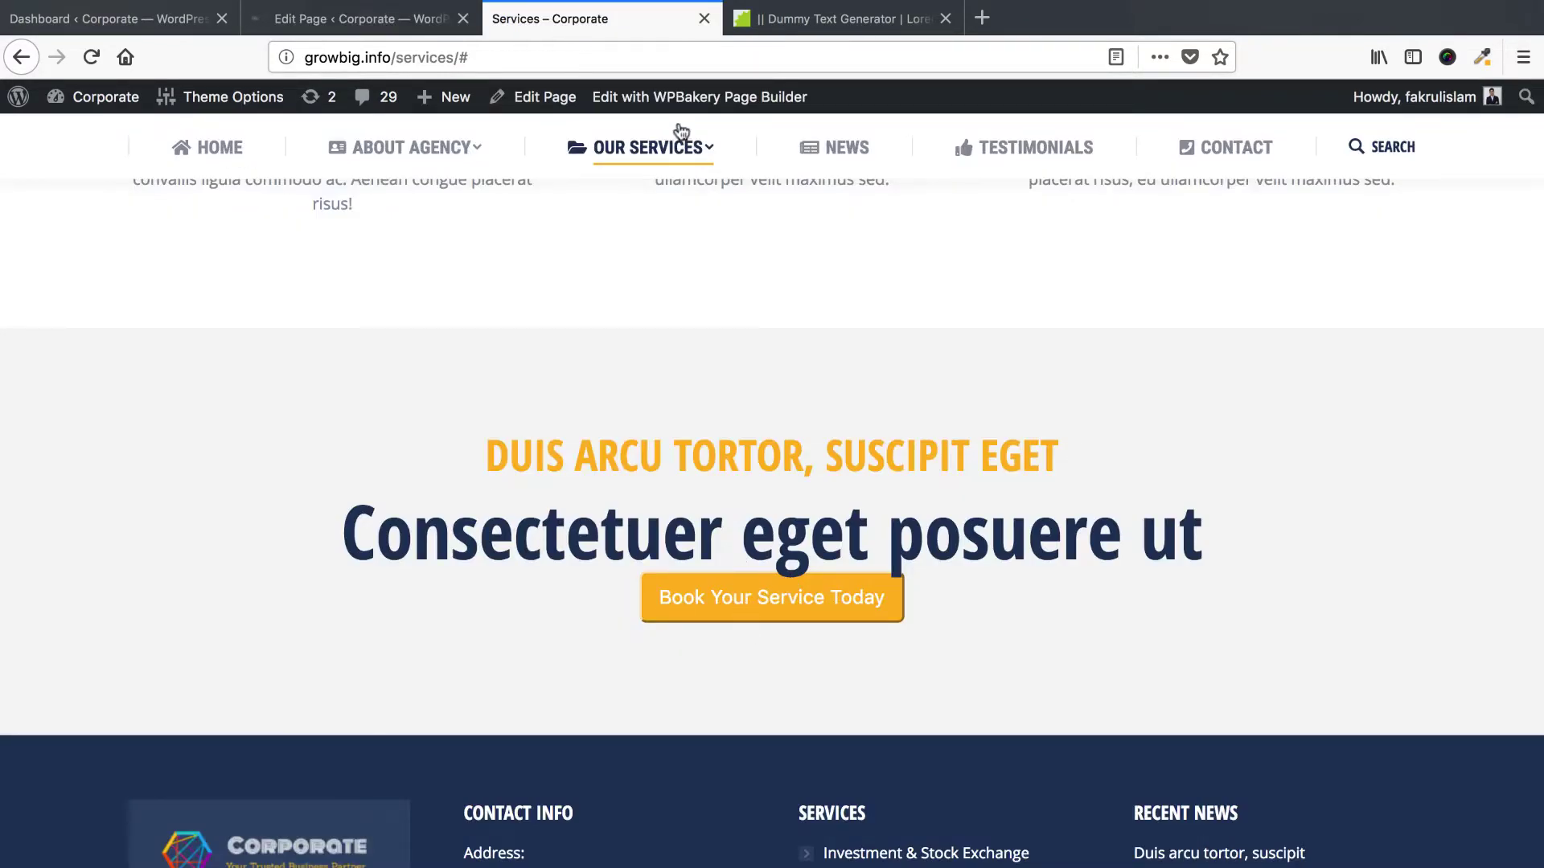
{"action": "right_click", "coordinate": [575, 17]}
{"action": "left_click", "coordinate": [611, 26]}
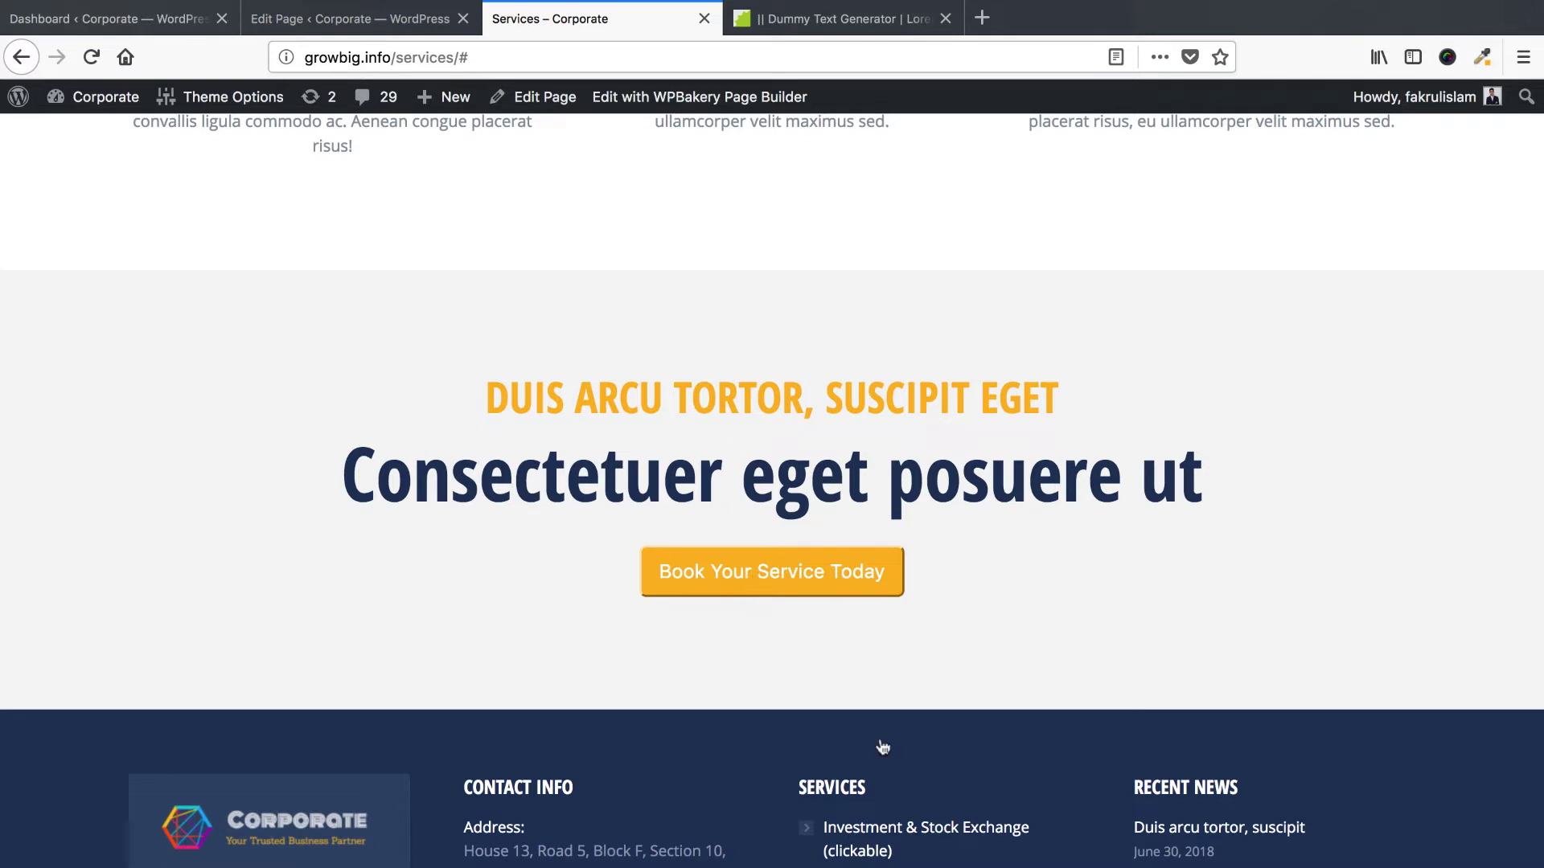
{"action": "left_click", "coordinate": [851, 572]}
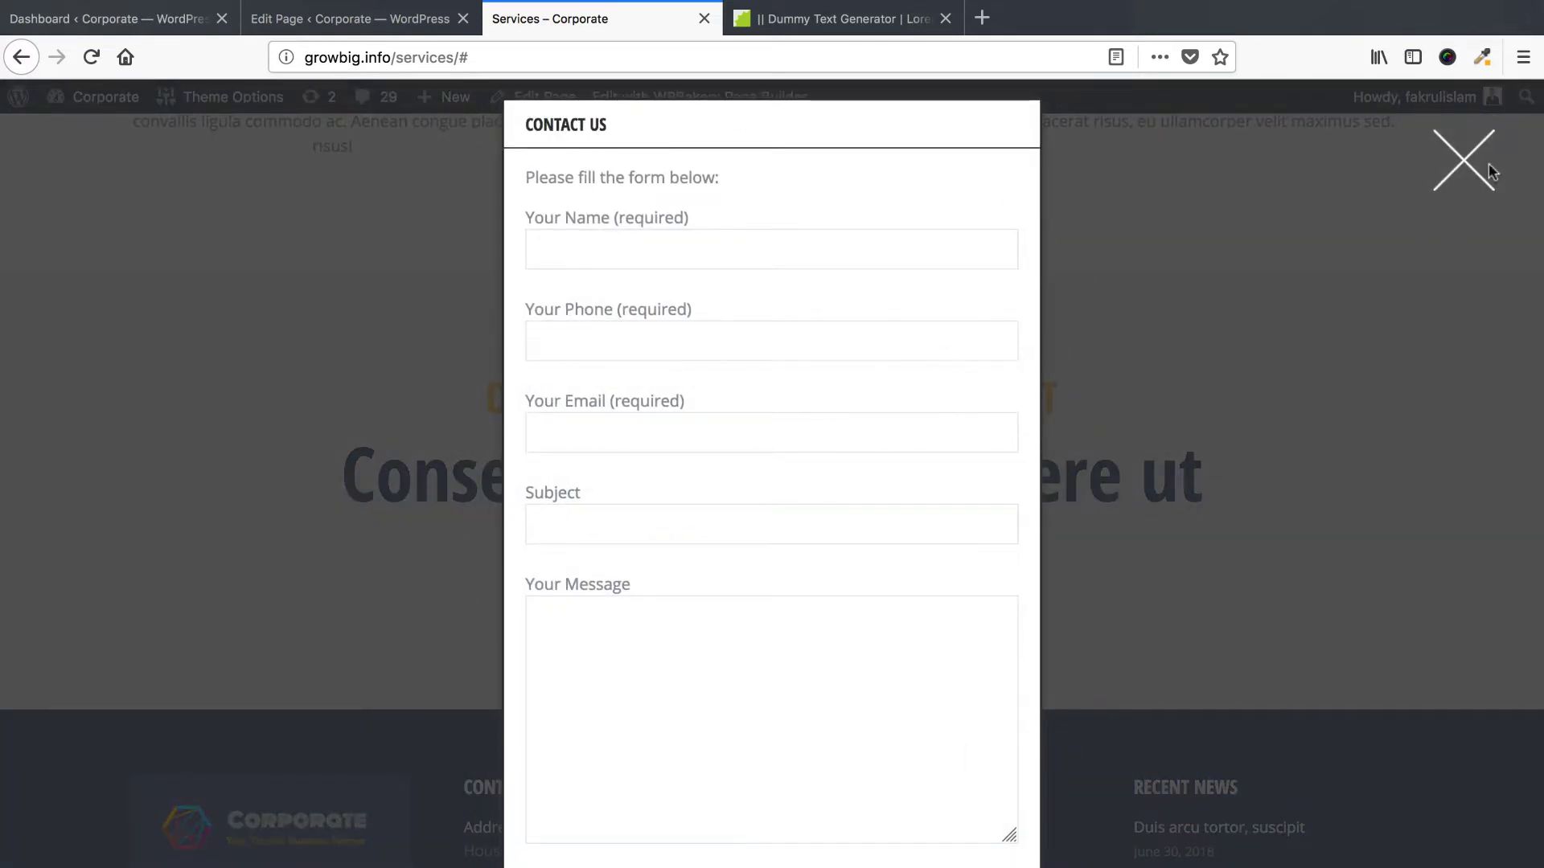
Close the contact modal and open the Gravida Magna service's detail page in a new browser tab.
{"action": "left_click", "coordinate": [1242, 211]}
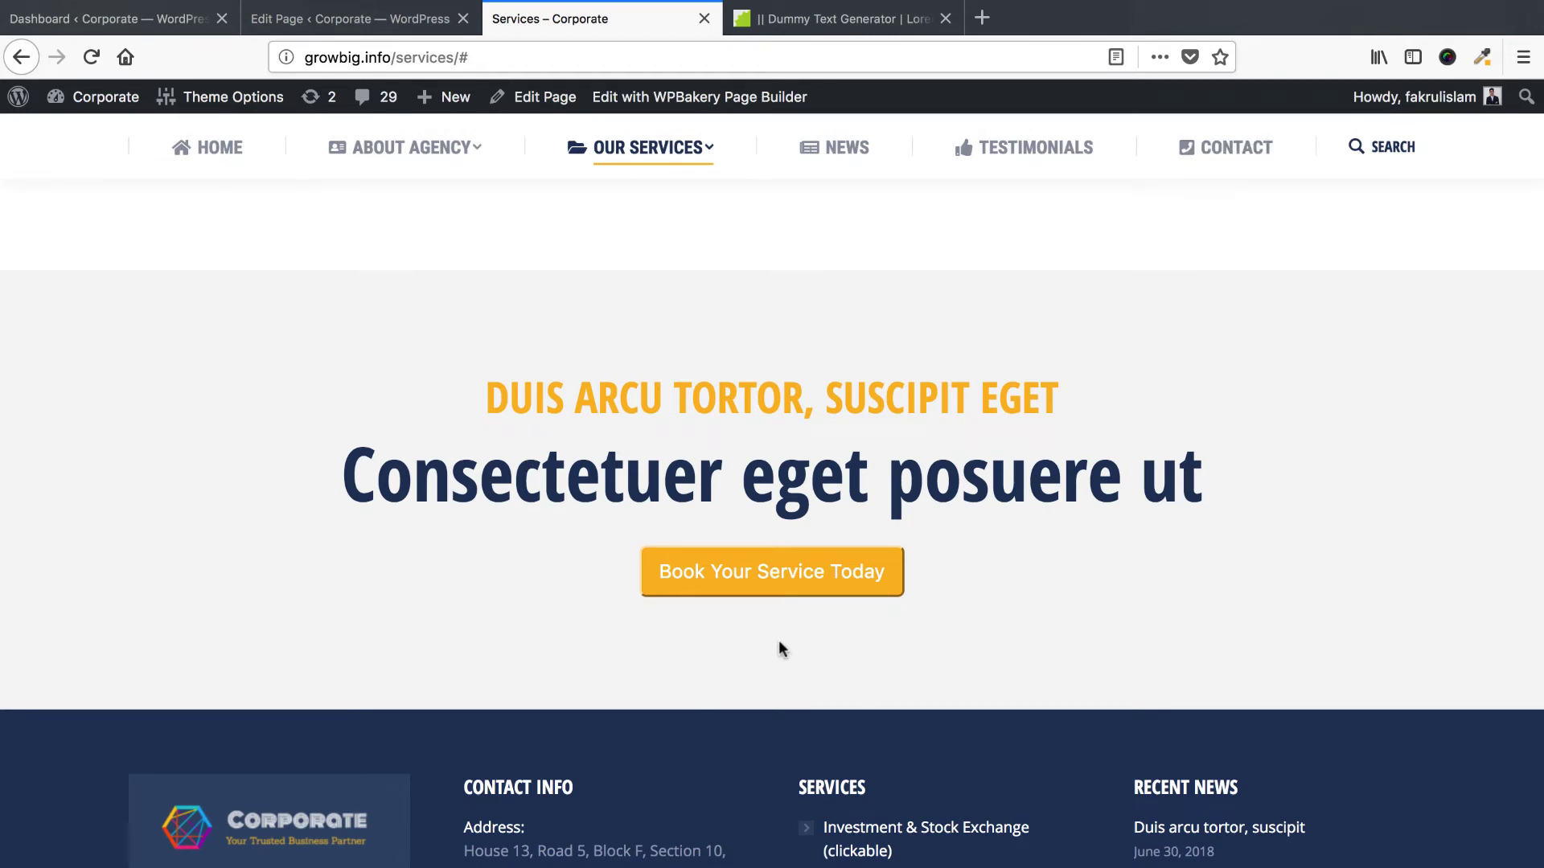
{"action": "scroll", "coordinate": [778, 648], "scroll_direction": "up", "scroll_amount": 20}
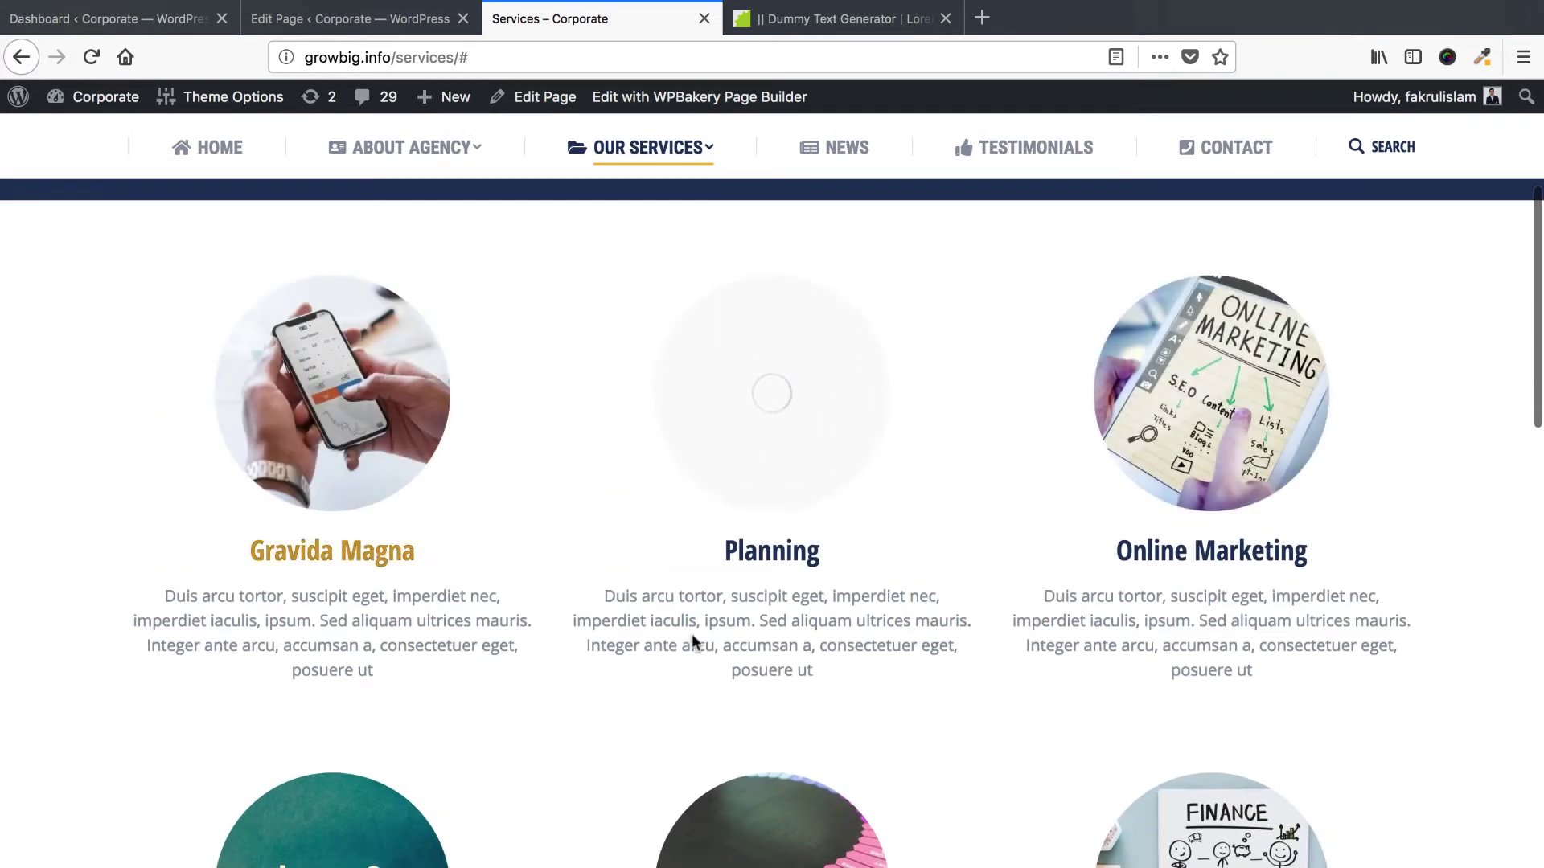
{"action": "scroll", "coordinate": [696, 624], "scroll_direction": "up", "scroll_amount": 3}
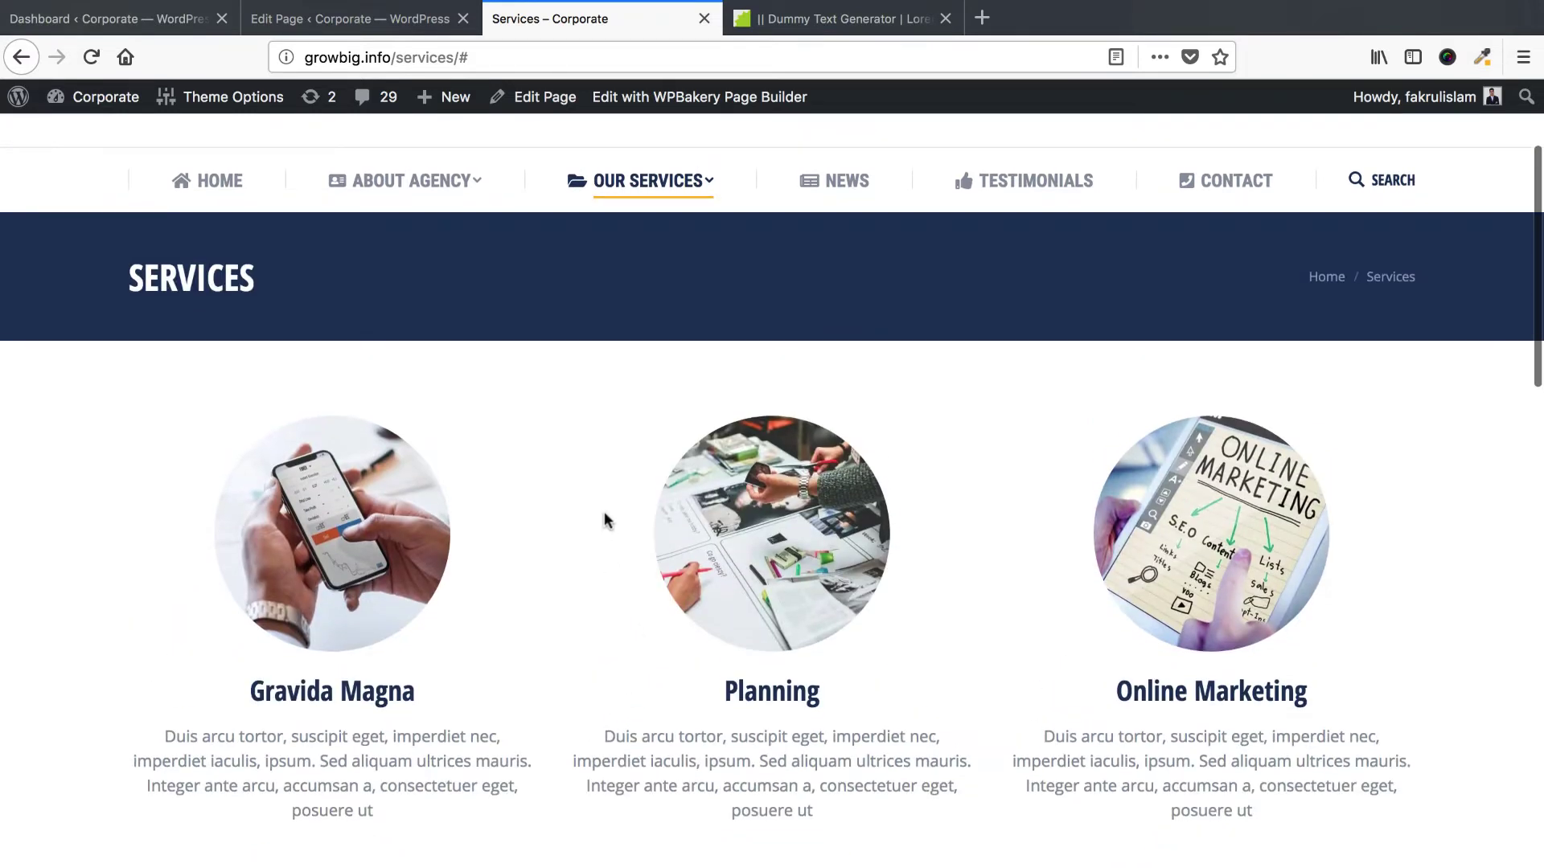
{"action": "right_click", "coordinate": [356, 692]}
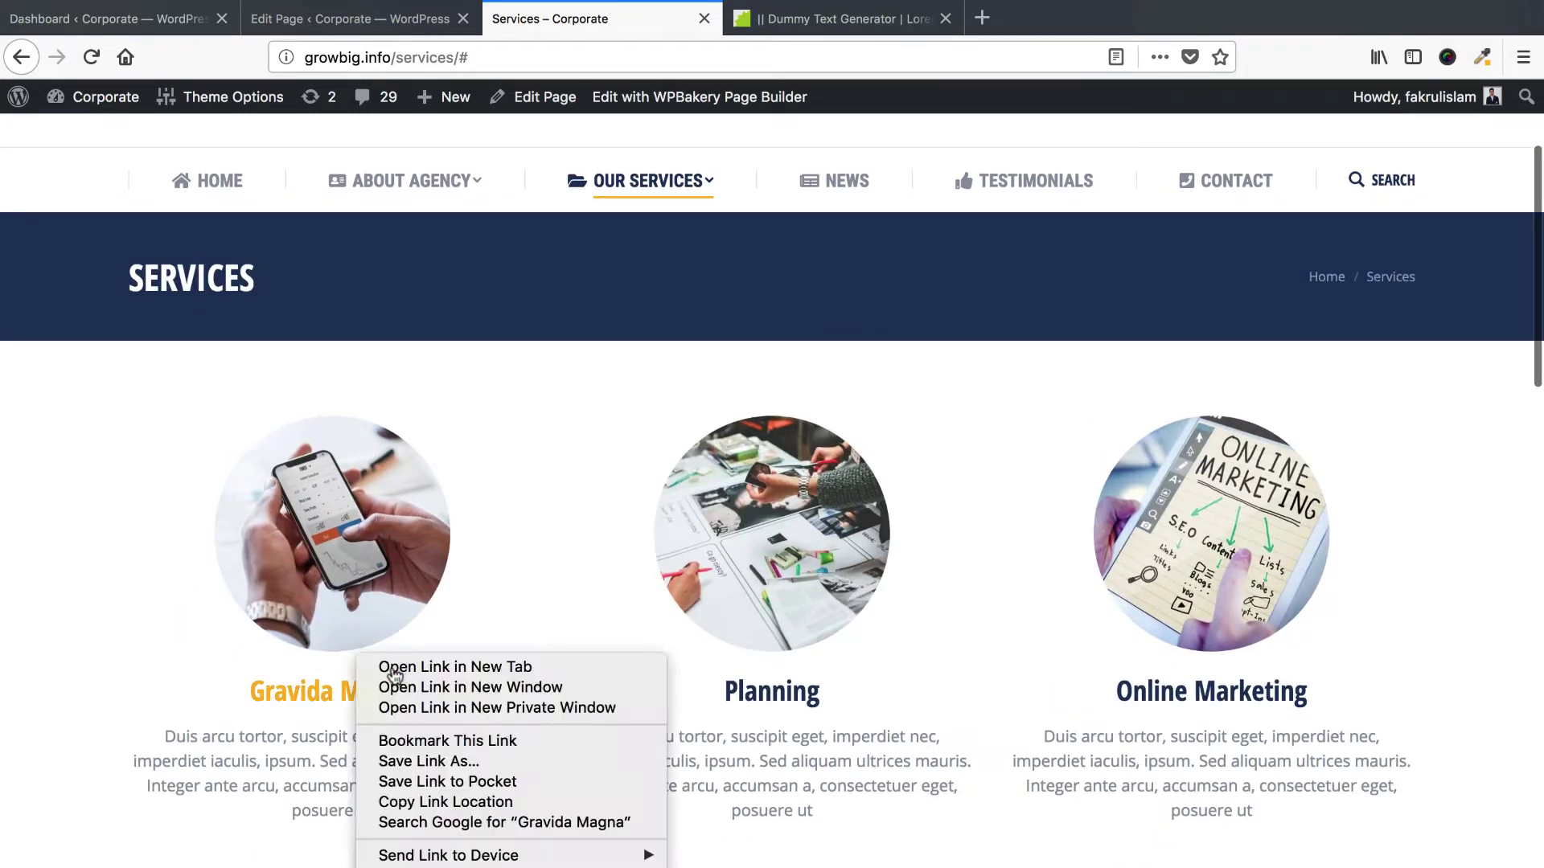
{"action": "key", "text": "Return"}
{"action": "left_click", "coordinate": [812, 18]}
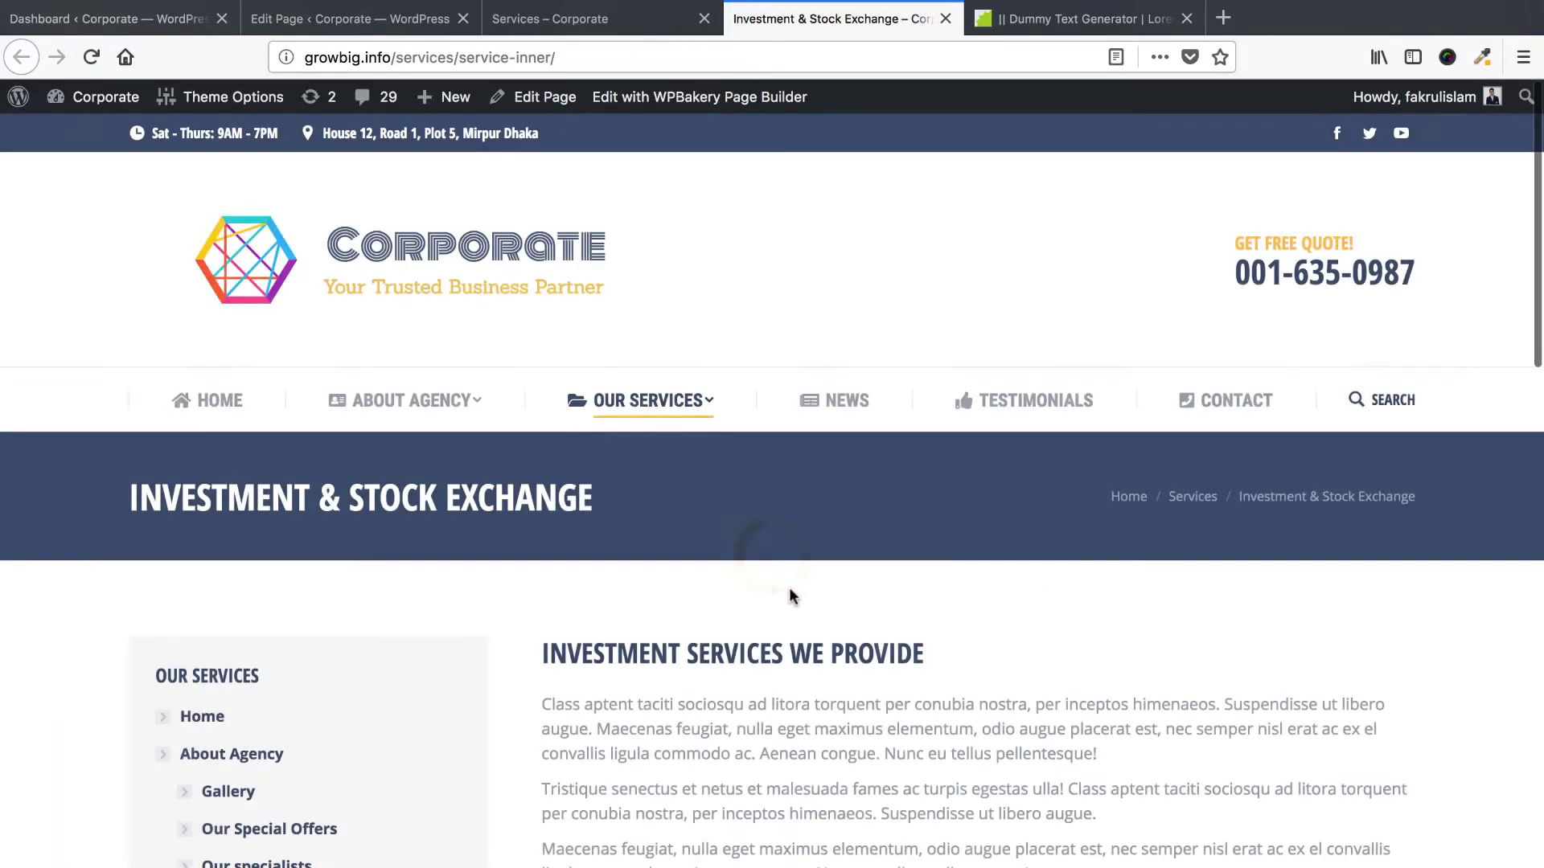
Examine the Investment & Stock Exchange detail page's content sections and compare it with the service rows on the Services page.
{"action": "scroll", "coordinate": [789, 595], "scroll_direction": "down", "scroll_amount": 2}
{"action": "scroll", "coordinate": [789, 595], "scroll_direction": "down", "scroll_amount": 15}
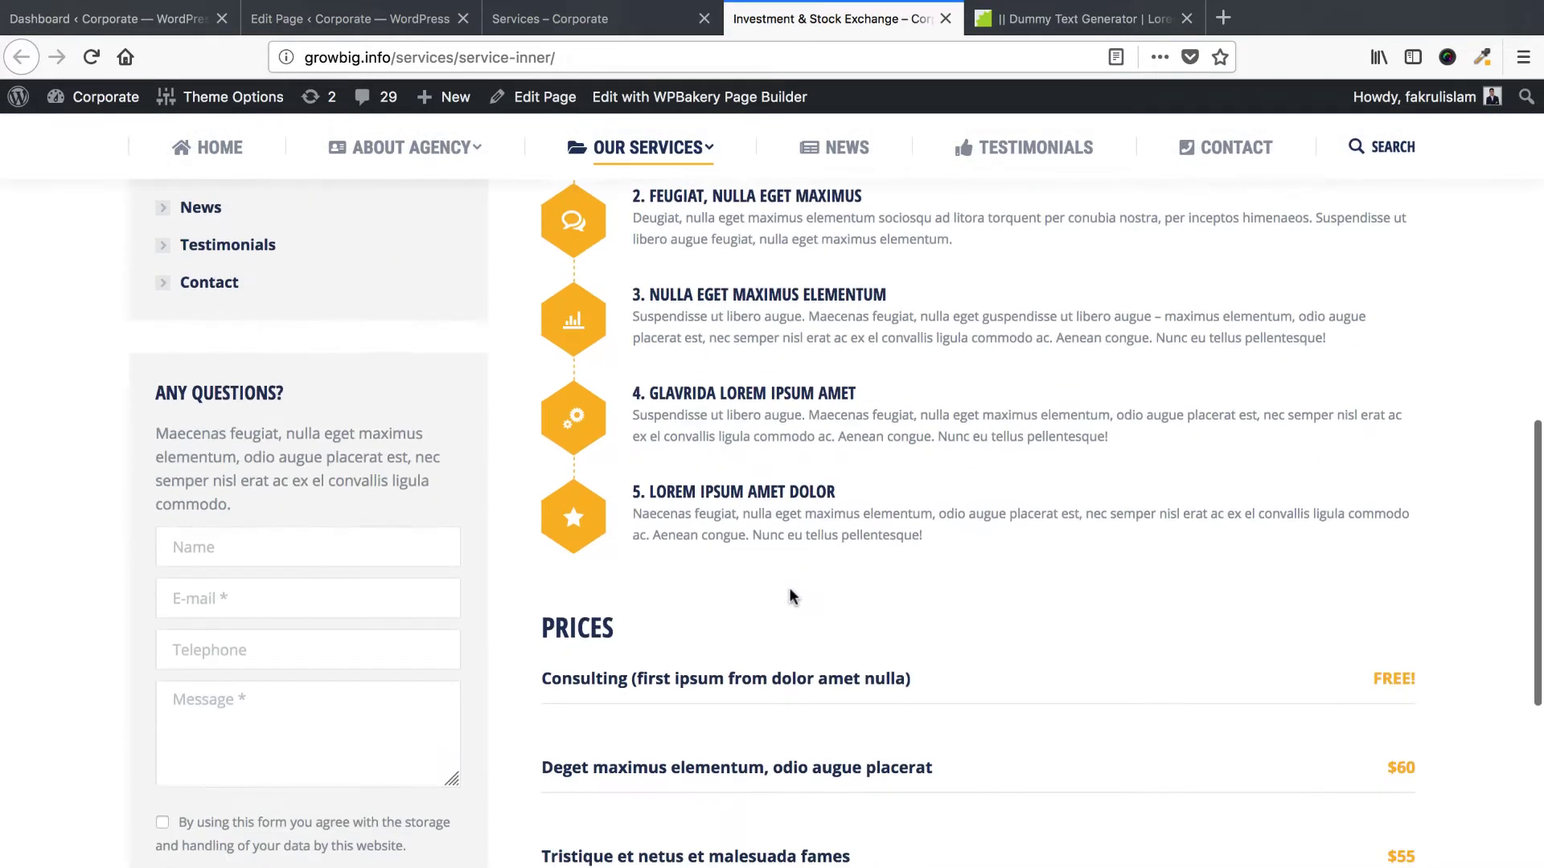
{"action": "scroll", "coordinate": [789, 595], "scroll_direction": "up", "scroll_amount": 13}
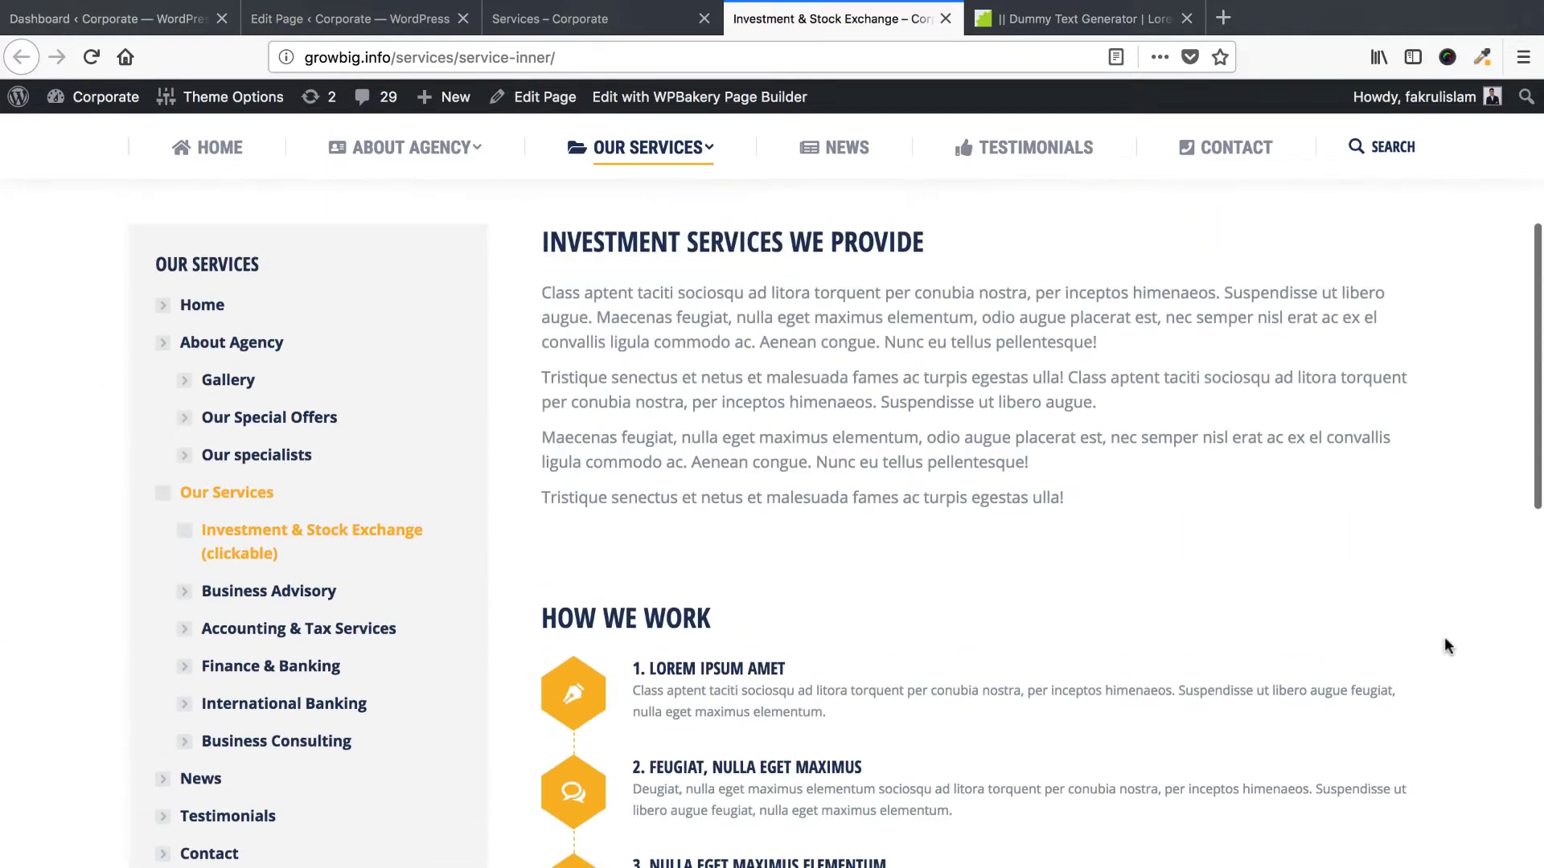
{"action": "scroll", "coordinate": [852, 652], "scroll_direction": "down", "scroll_amount": 6}
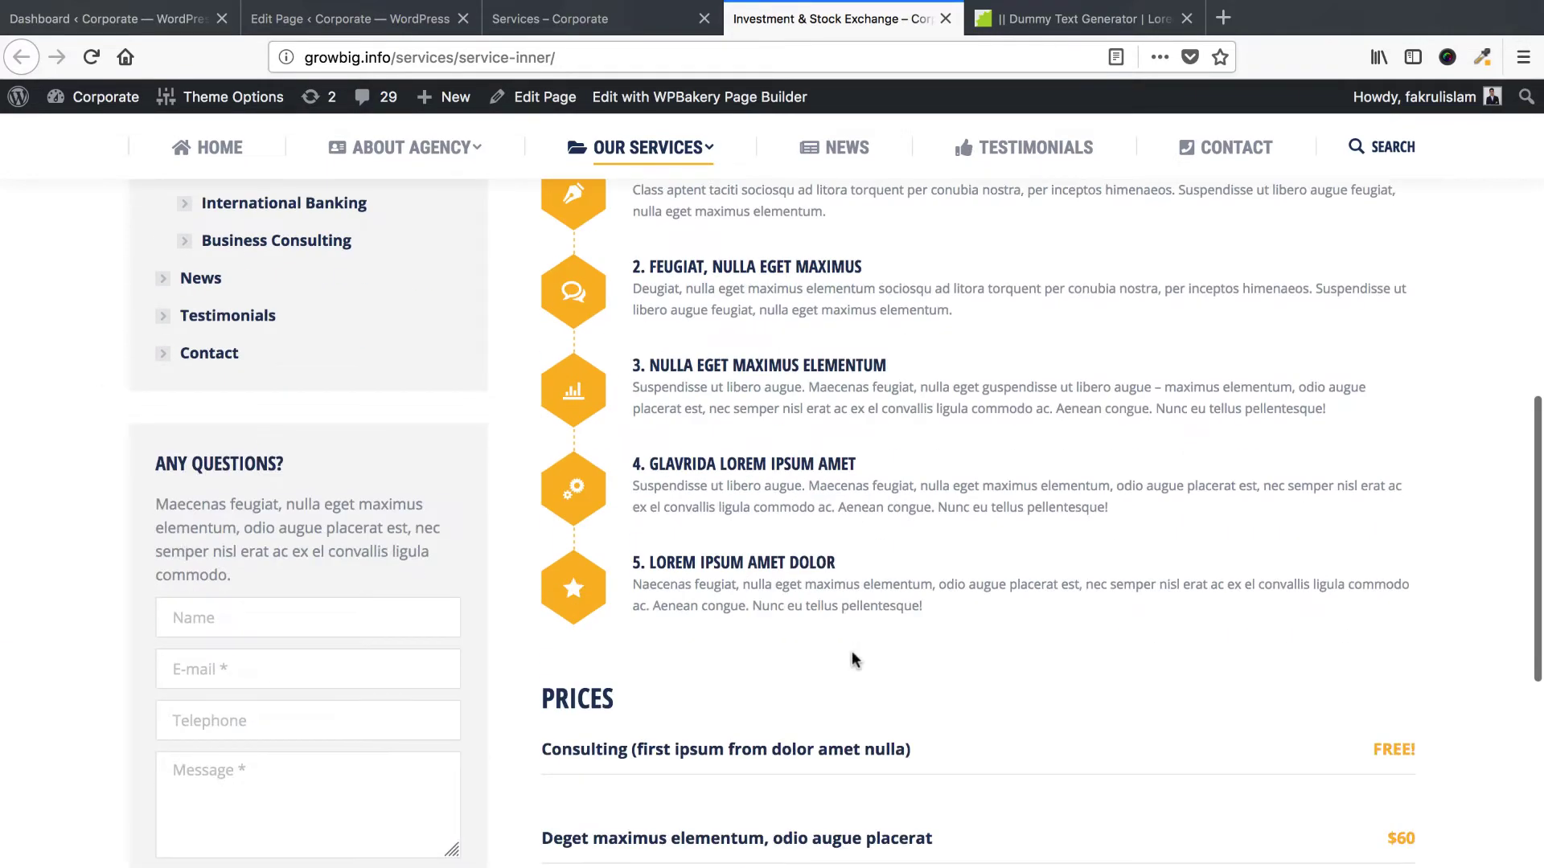
{"action": "scroll", "coordinate": [852, 651], "scroll_direction": "up", "scroll_amount": 10}
{"action": "key", "text": "ctrl+shift+Tab"}
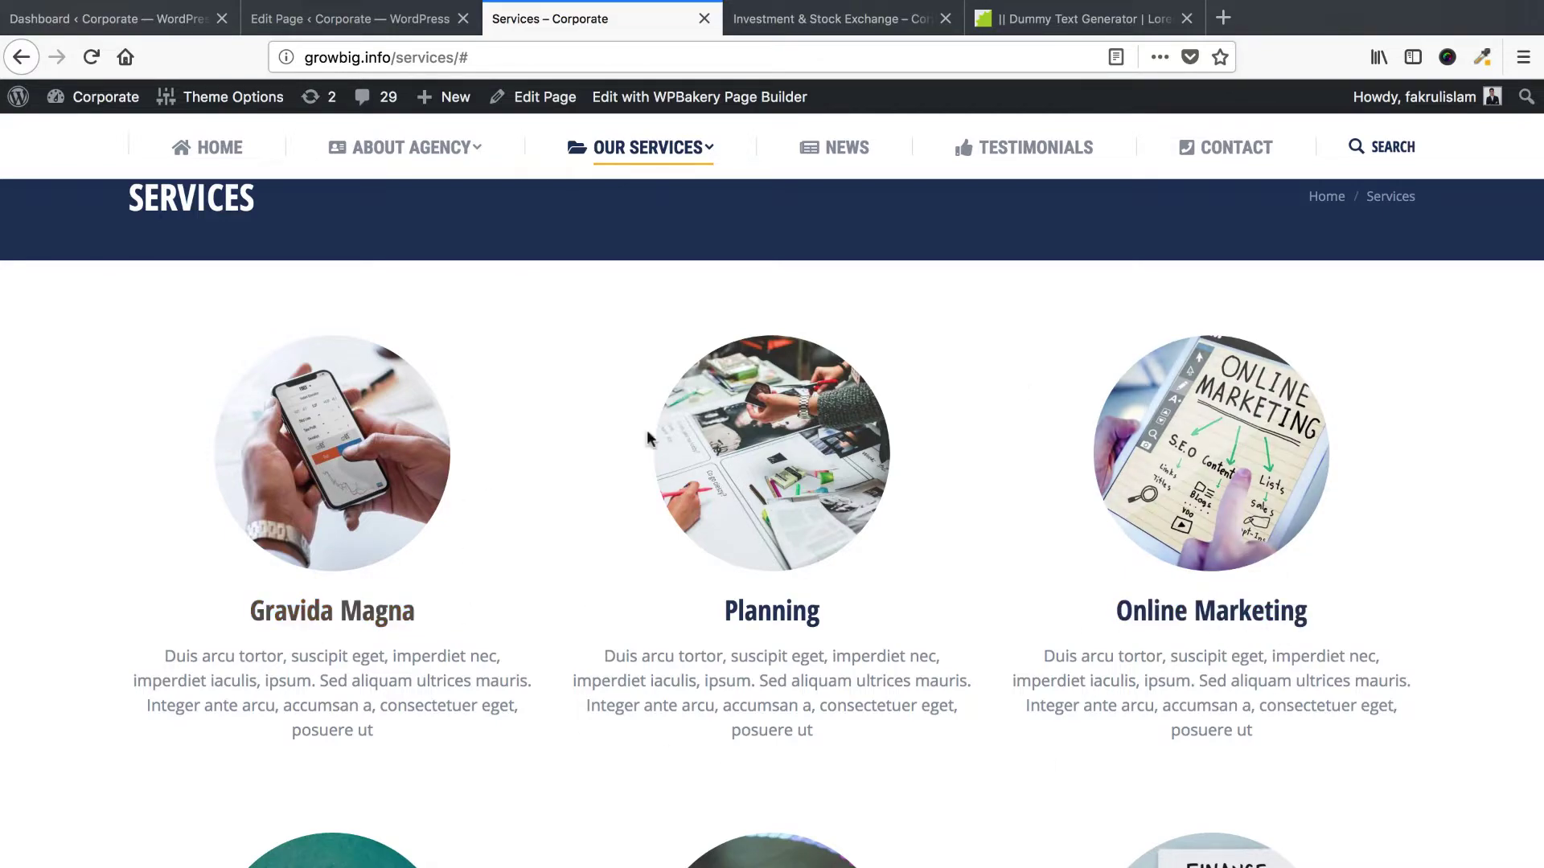
{"action": "left_click", "coordinate": [819, 22]}
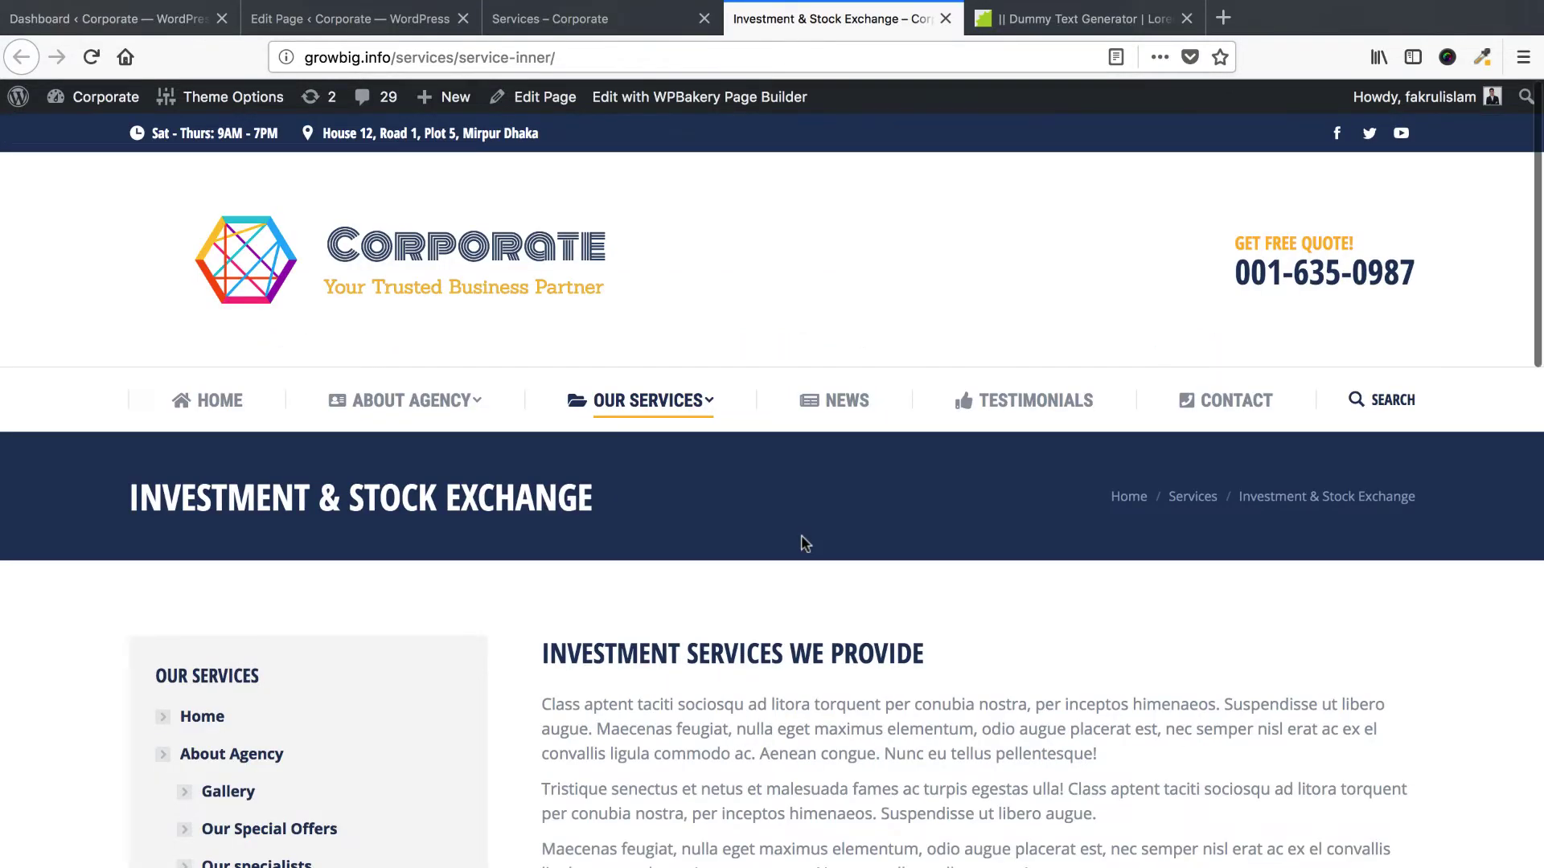
{"action": "scroll", "coordinate": [801, 544], "scroll_direction": "down", "scroll_amount": 10}
{"action": "scroll", "coordinate": [800, 544], "scroll_direction": "up", "scroll_amount": 8}
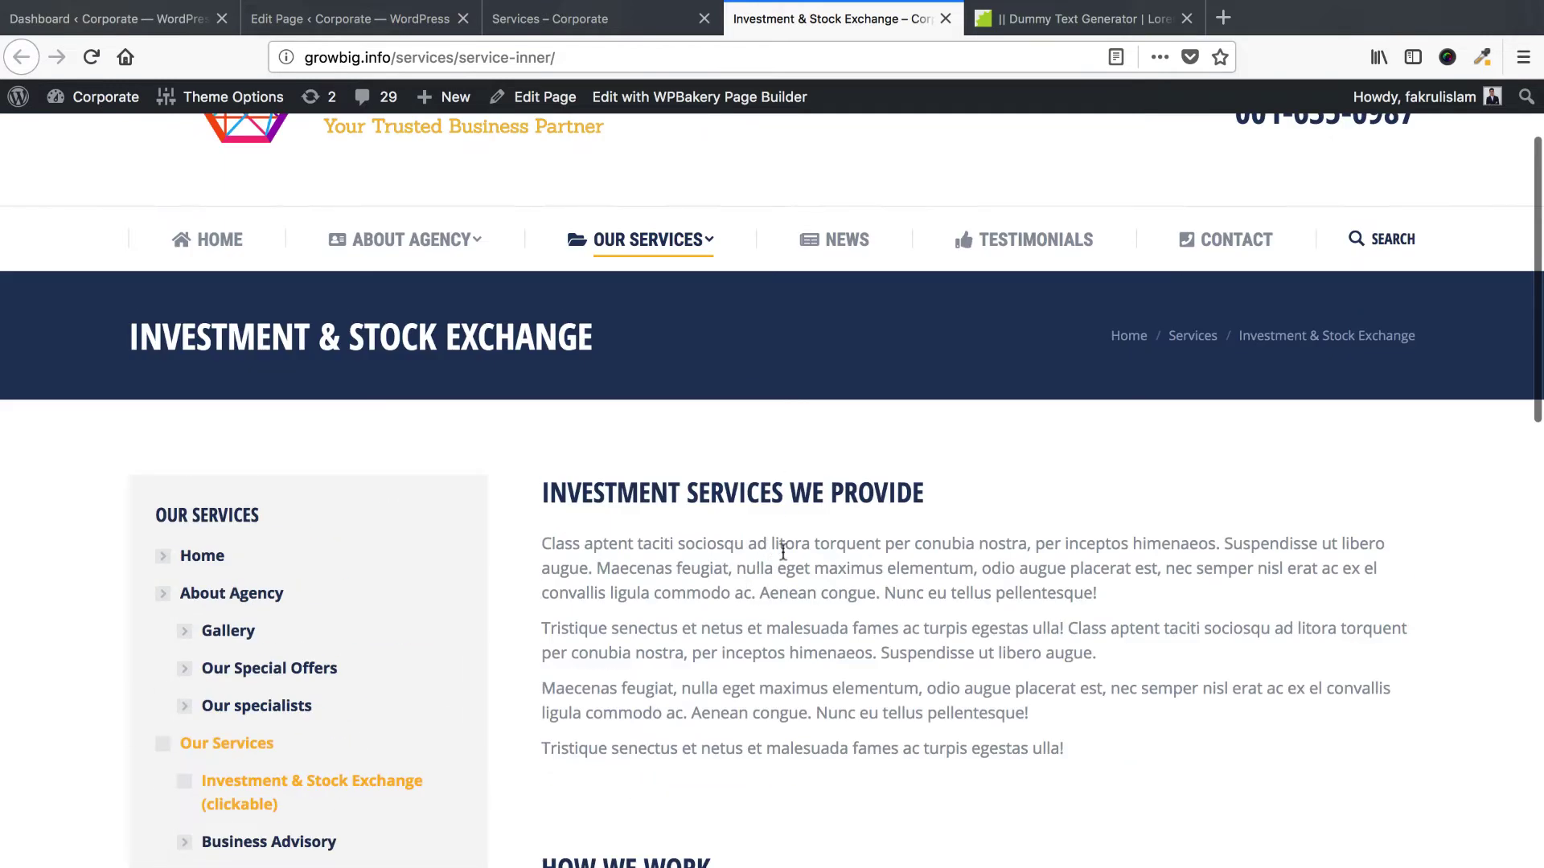
{"action": "key", "text": "ctrl+shift+Tab"}
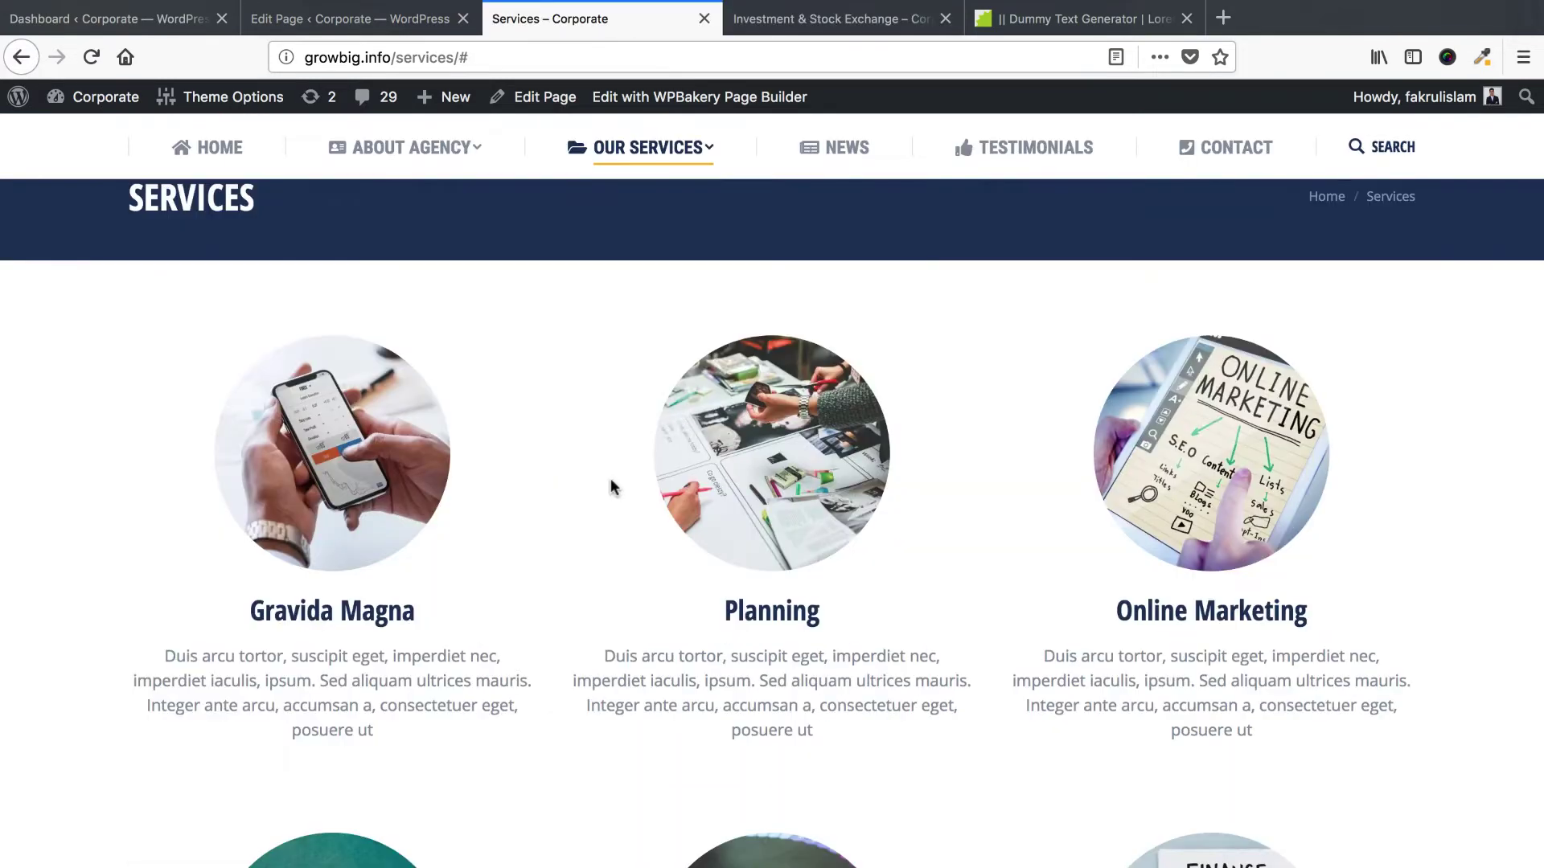
{"action": "scroll", "coordinate": [486, 274], "scroll_direction": "down", "scroll_amount": 3}
{"action": "scroll", "coordinate": [486, 274], "scroll_direction": "down", "scroll_amount": 1}
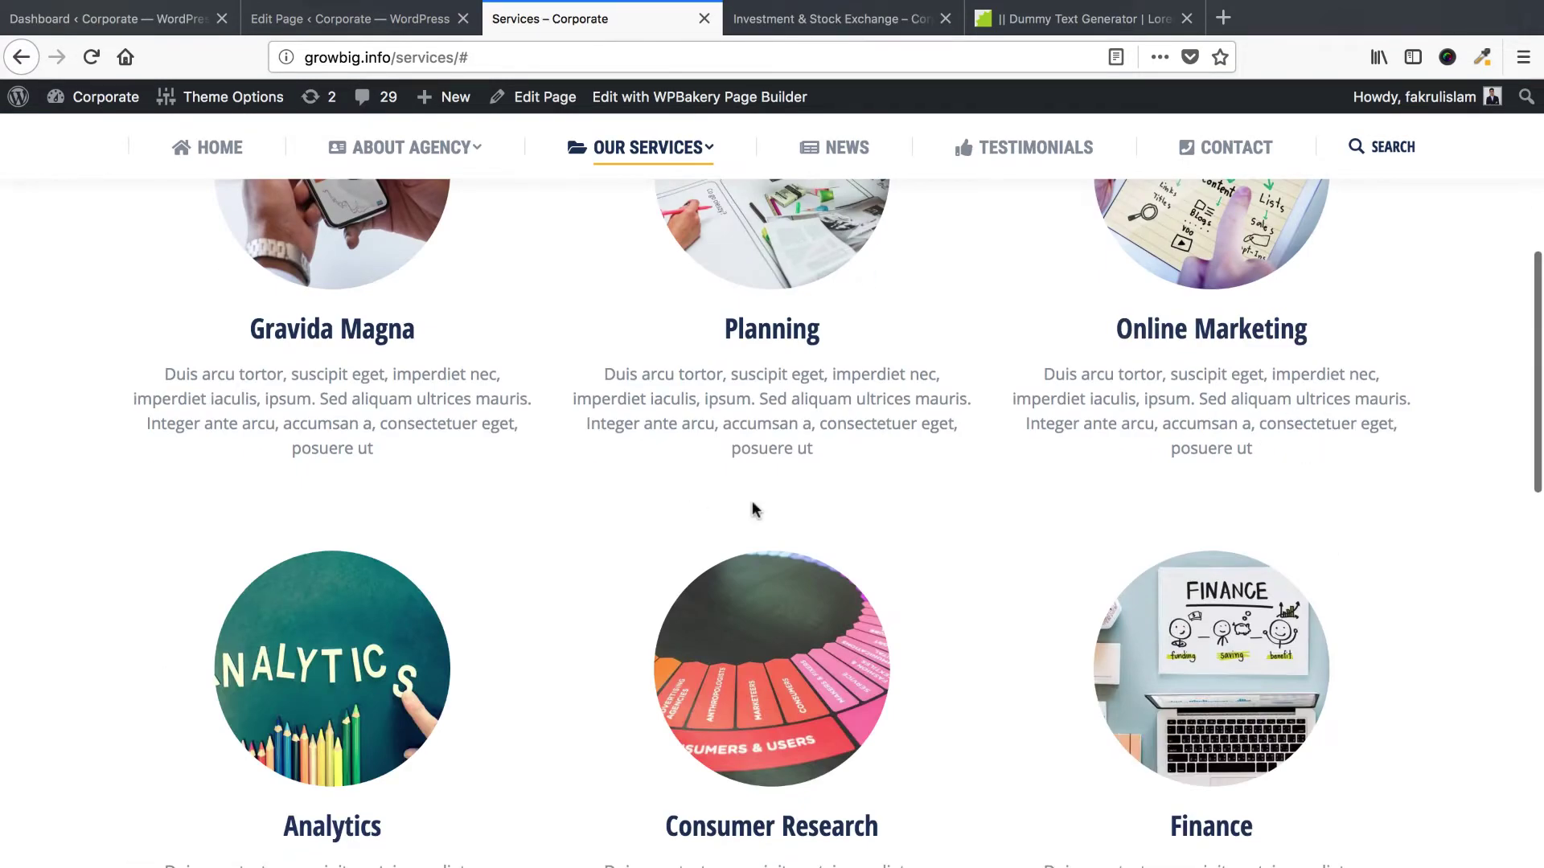
{"action": "scroll", "coordinate": [752, 507], "scroll_direction": "down", "scroll_amount": 8}
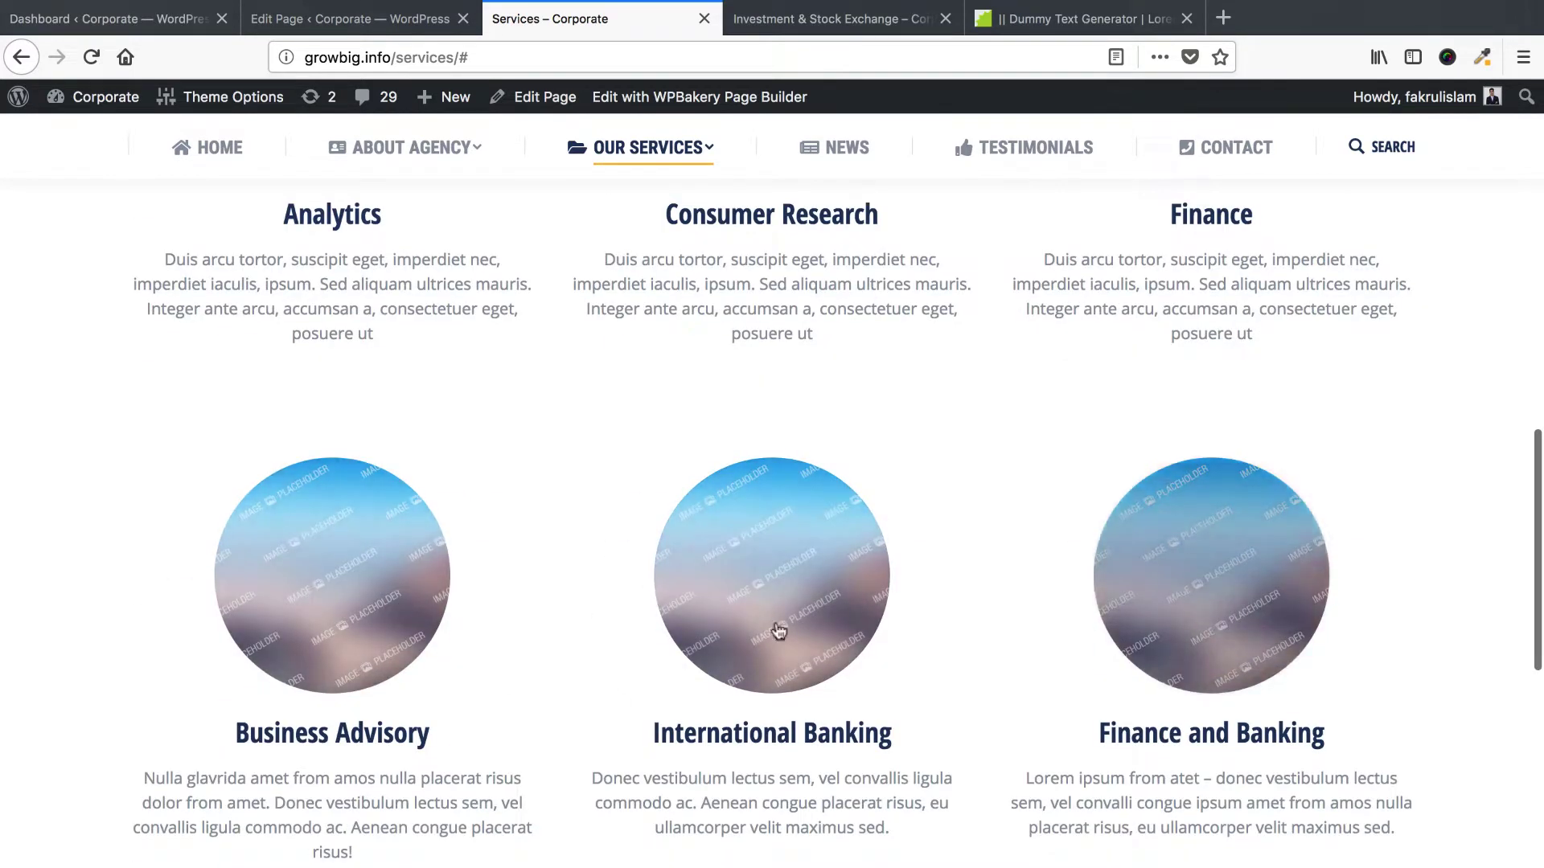
{"action": "scroll", "coordinate": [958, 599], "scroll_direction": "up", "scroll_amount": 5}
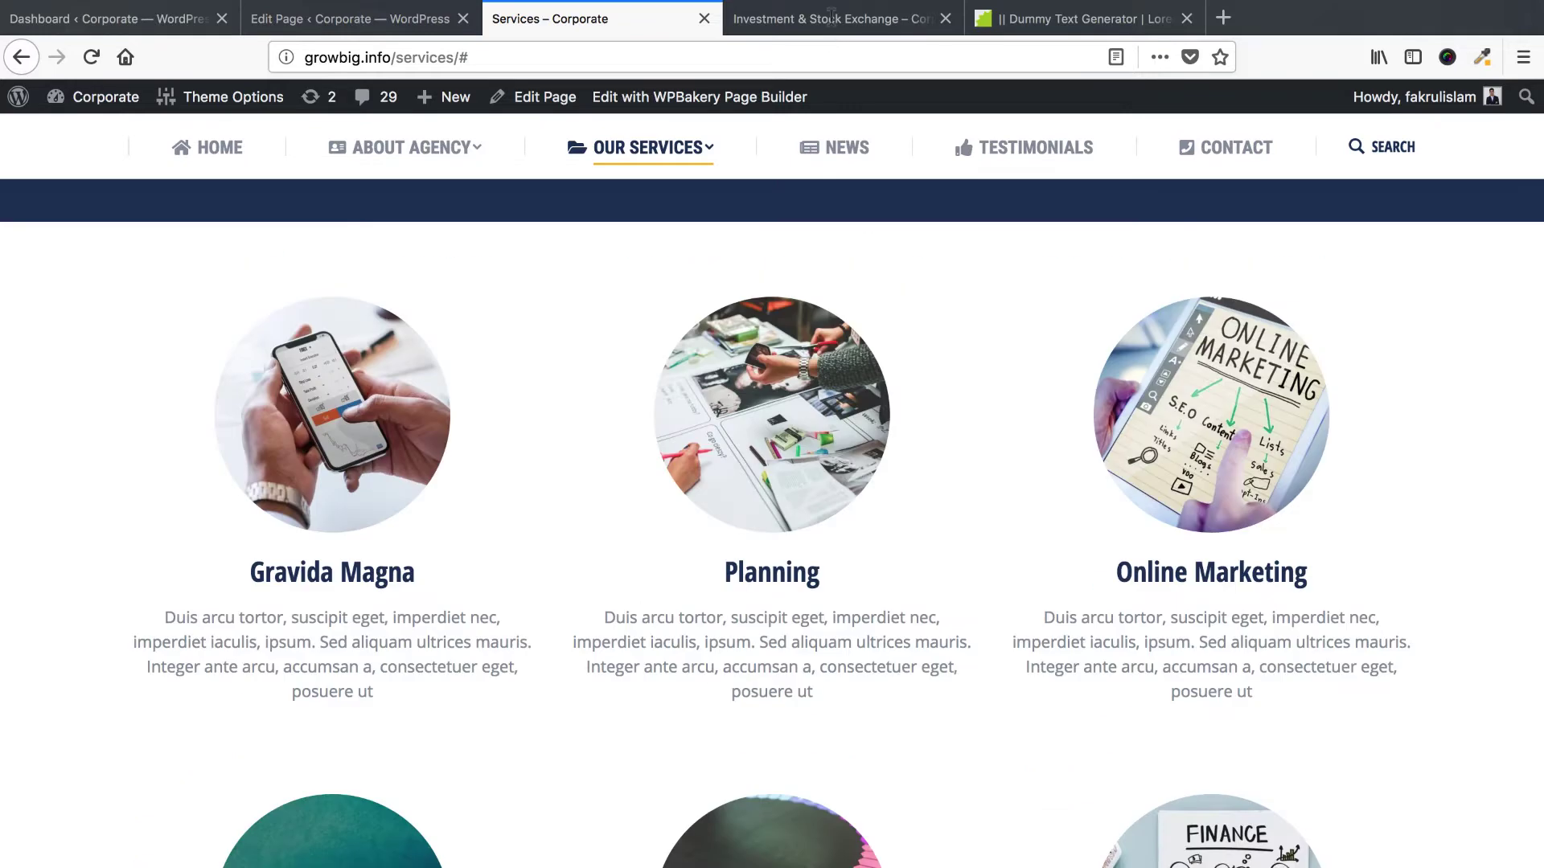
Open the Investment & Stock Exchange page for editing in a new tab, place it beside the Services tab and review its layout.
{"action": "key", "text": "ctrl+Tab"}
{"action": "scroll", "coordinate": [661, 424], "scroll_direction": "up", "scroll_amount": 2}
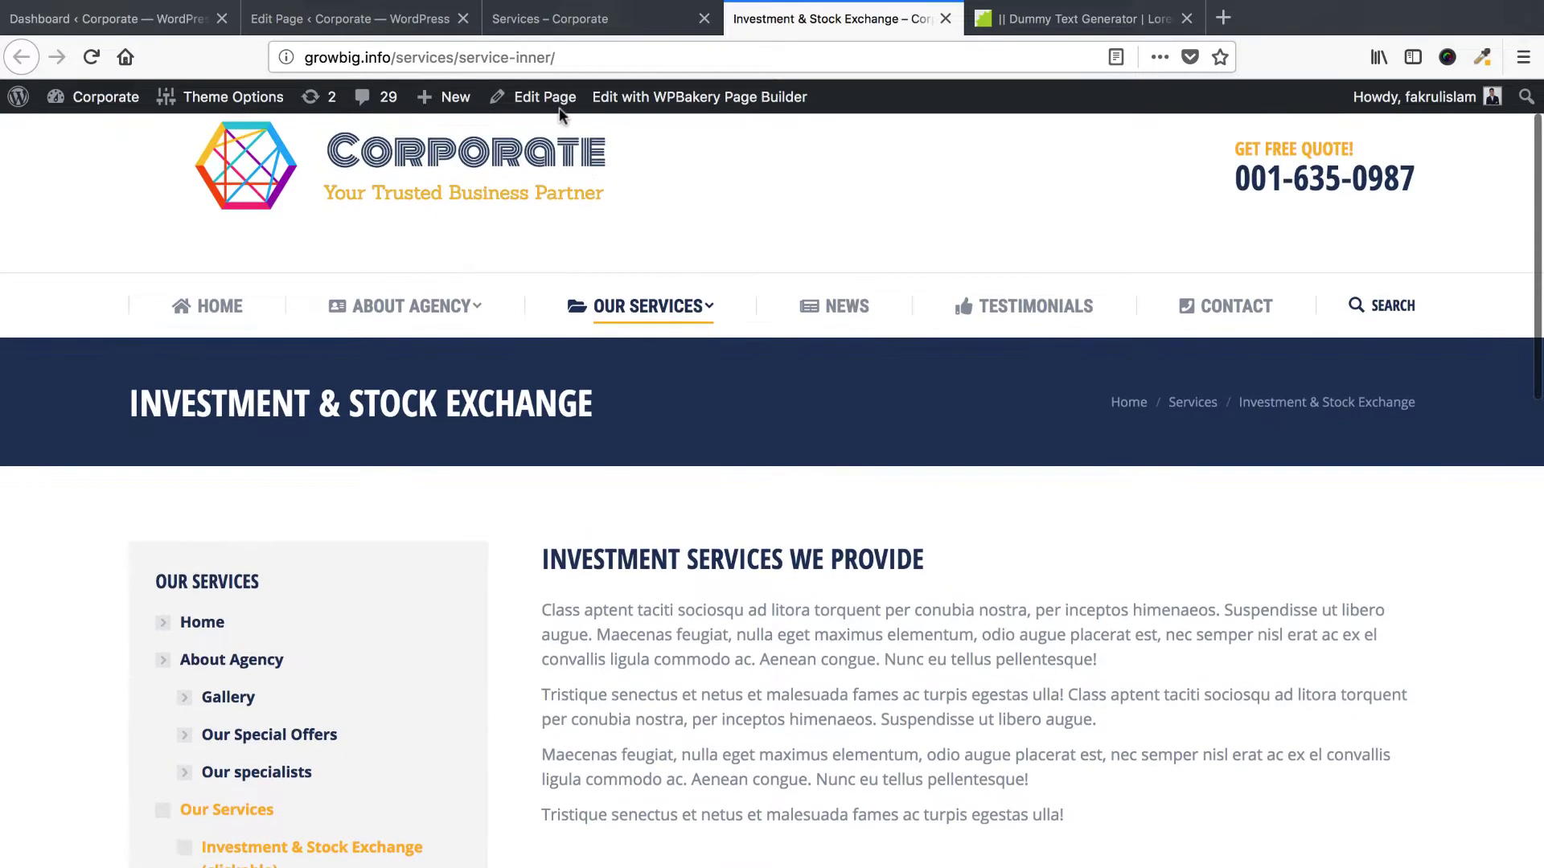
{"action": "right_click", "coordinate": [555, 100]}
{"action": "key", "text": "Return"}
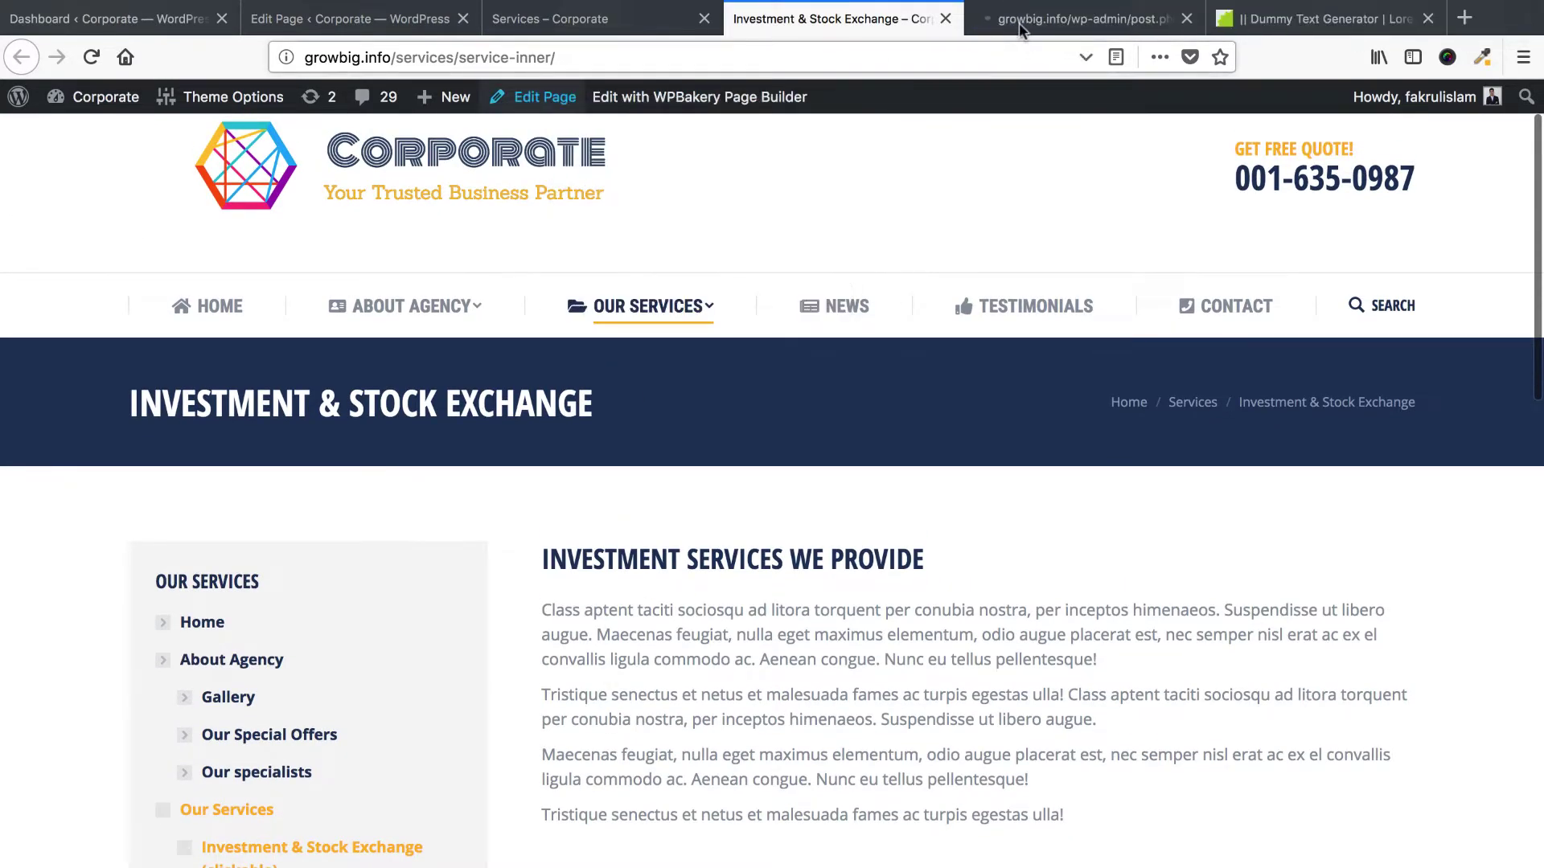
{"action": "left_click_drag", "start_coordinate": [1061, 20], "coordinate": [851, 19]}
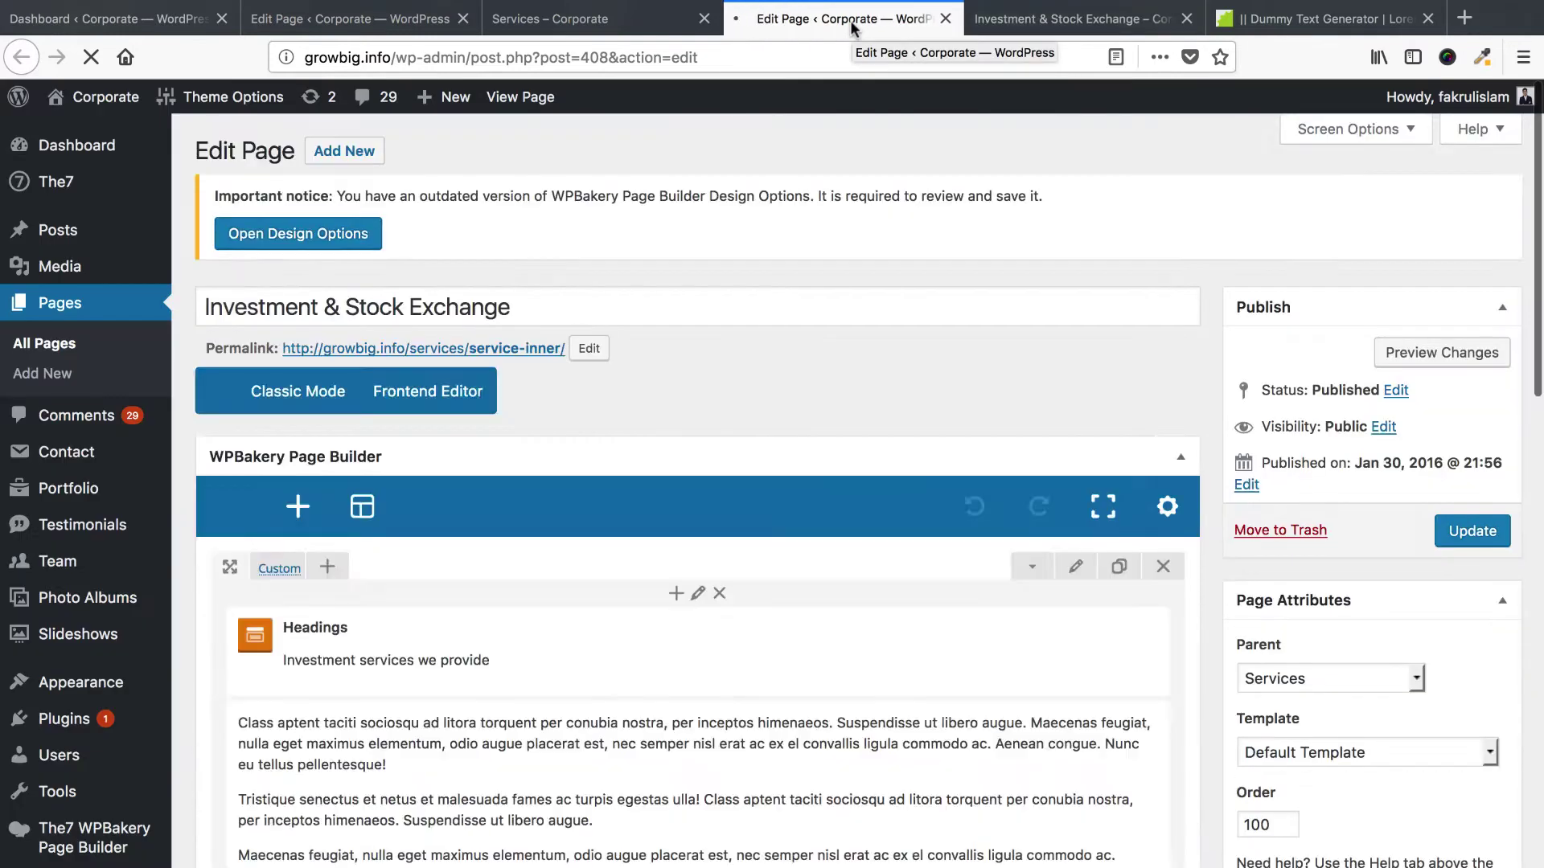
{"action": "scroll", "coordinate": [755, 591], "scroll_direction": "down", "scroll_amount": 15}
{"action": "scroll", "coordinate": [756, 595], "scroll_direction": "down", "scroll_amount": 5}
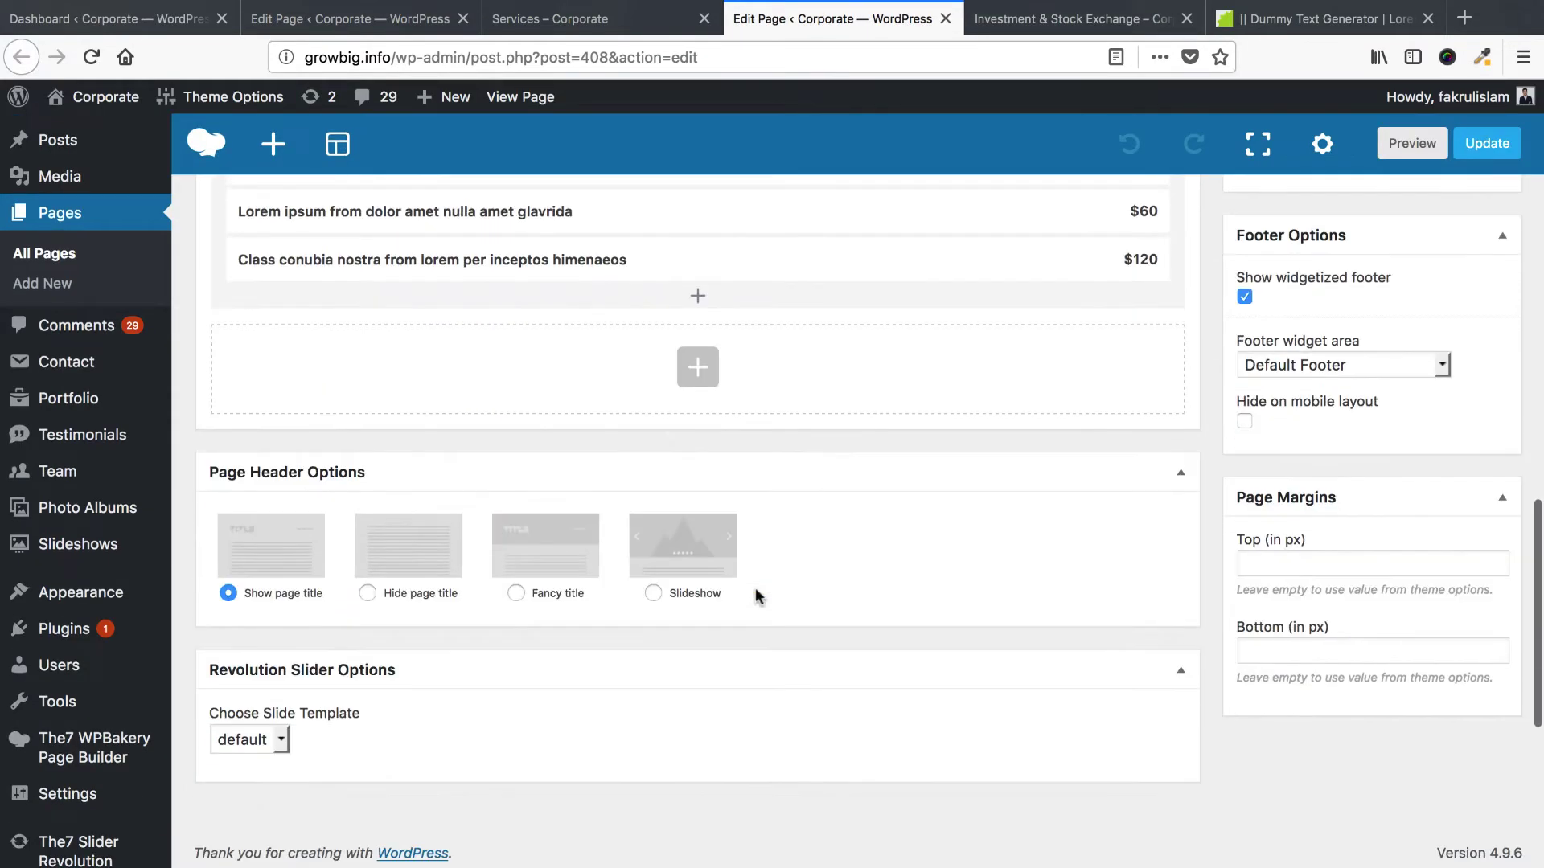
{"action": "scroll", "coordinate": [755, 595], "scroll_direction": "up", "scroll_amount": 20}
{"action": "scroll", "coordinate": [755, 595], "scroll_direction": "down", "scroll_amount": 3}
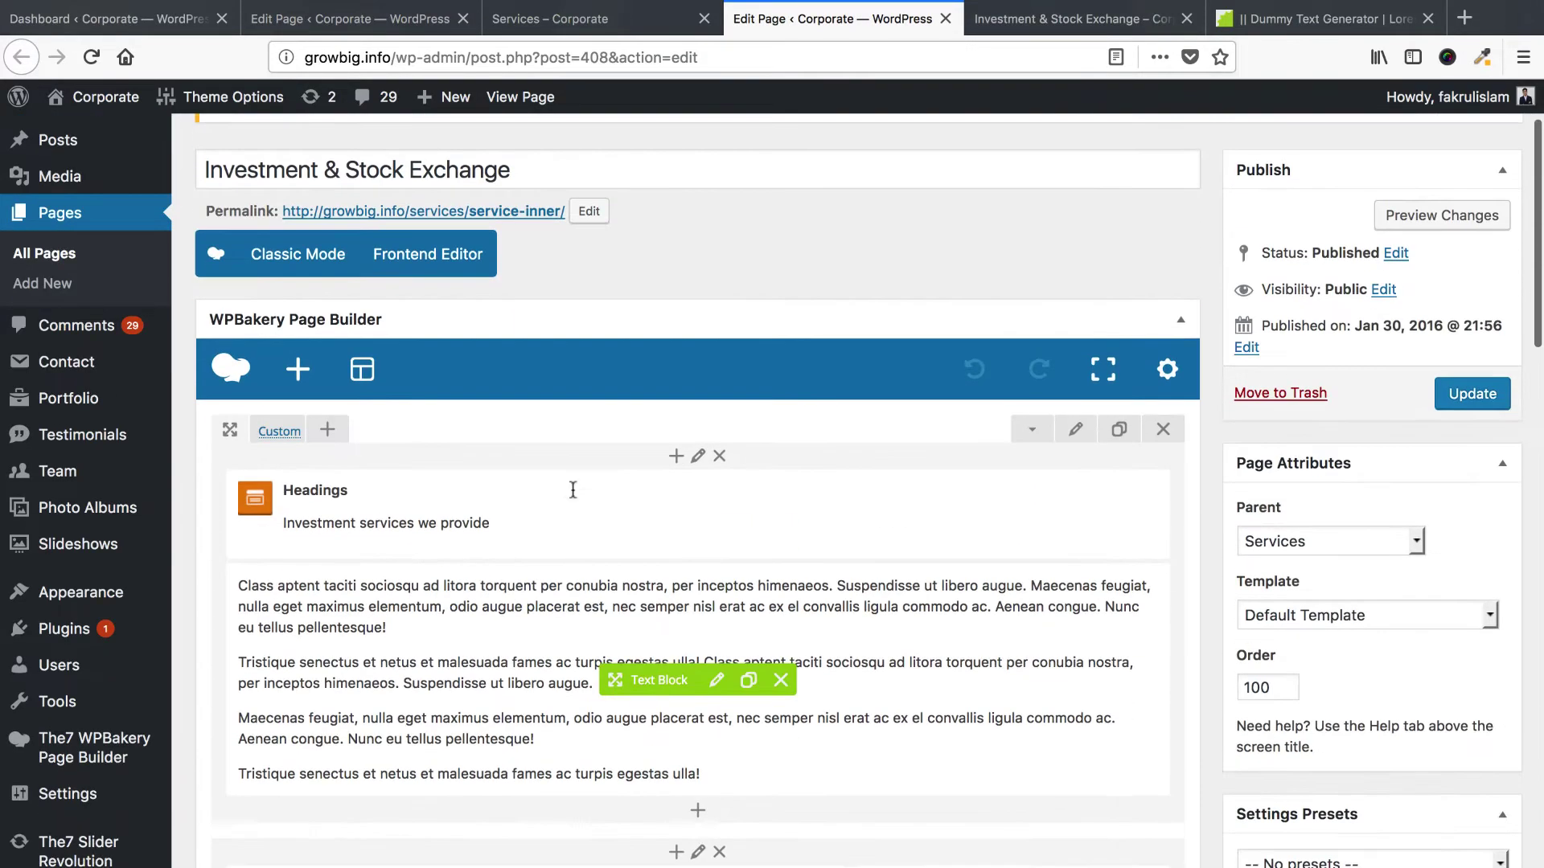
{"action": "scroll", "coordinate": [572, 487], "scroll_direction": "up", "scroll_amount": 3}
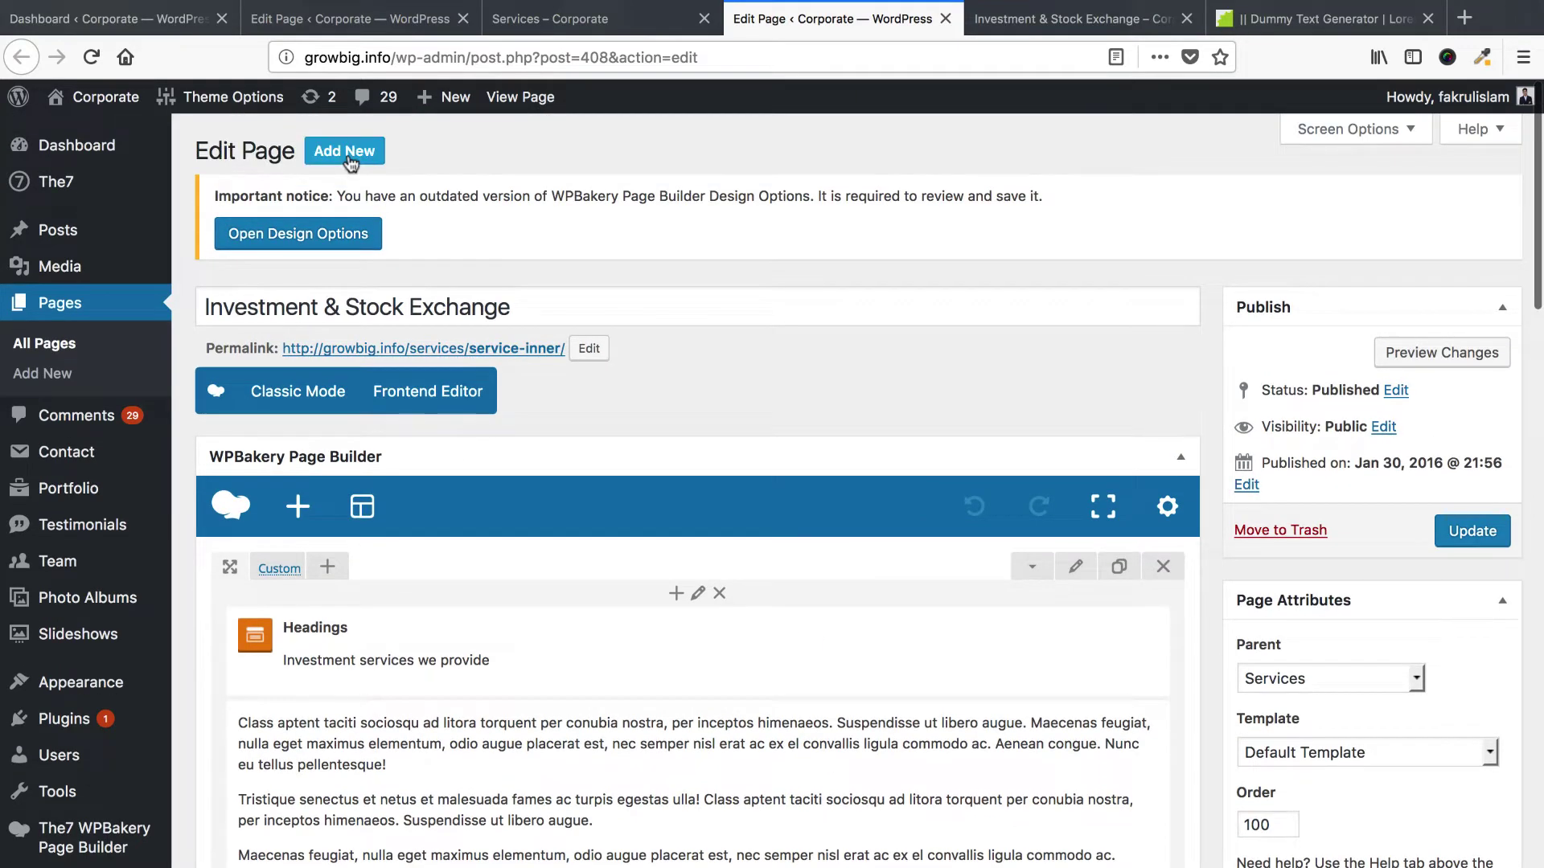
{"action": "right_click", "coordinate": [352, 154]}
{"action": "key", "text": "Return"}
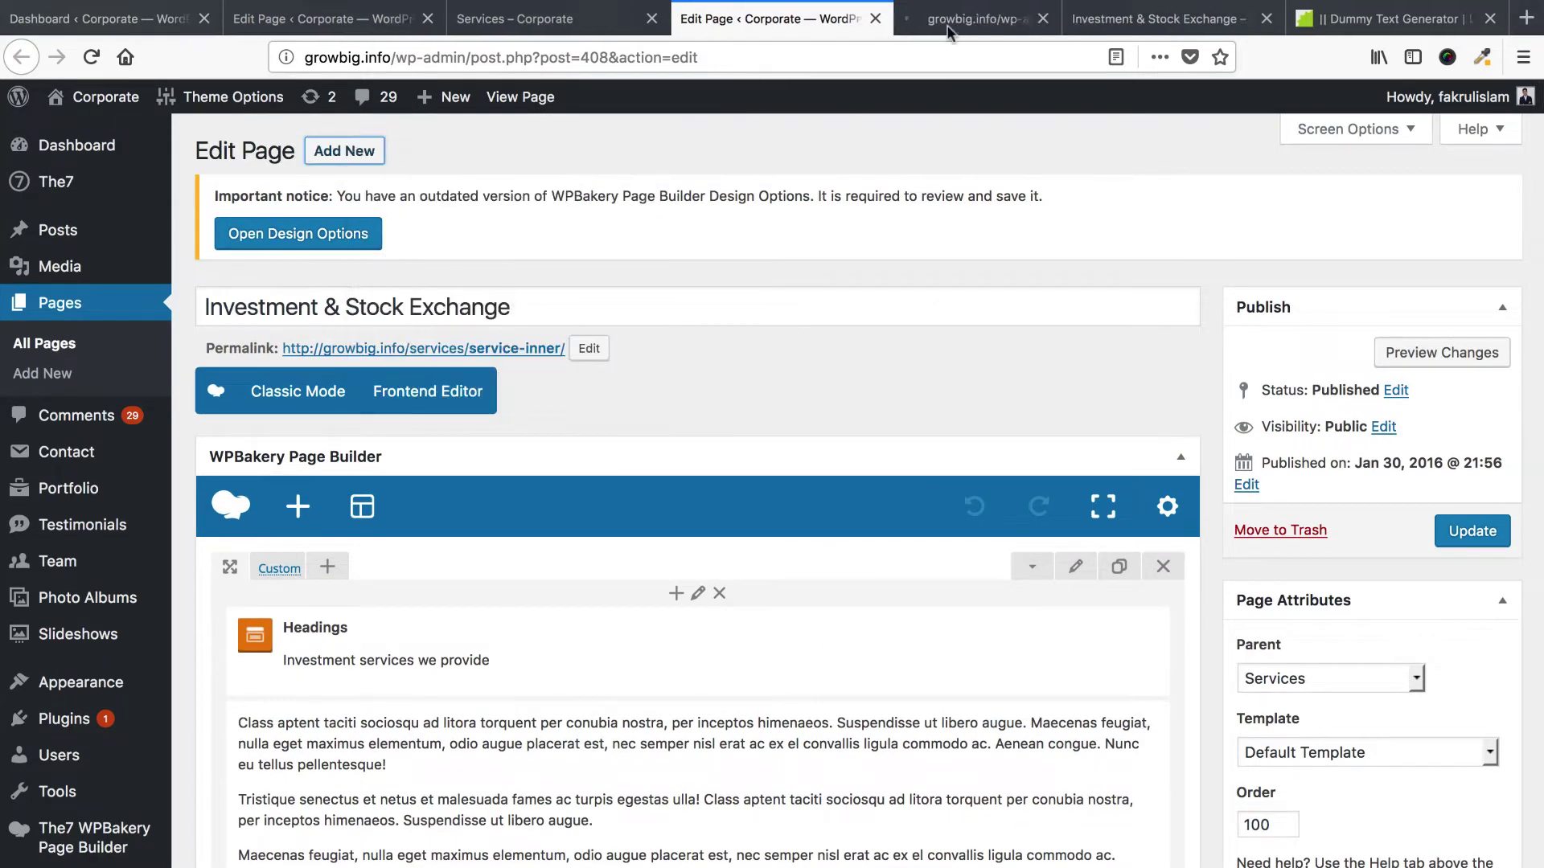
{"action": "key", "text": "ctrl+Tab"}
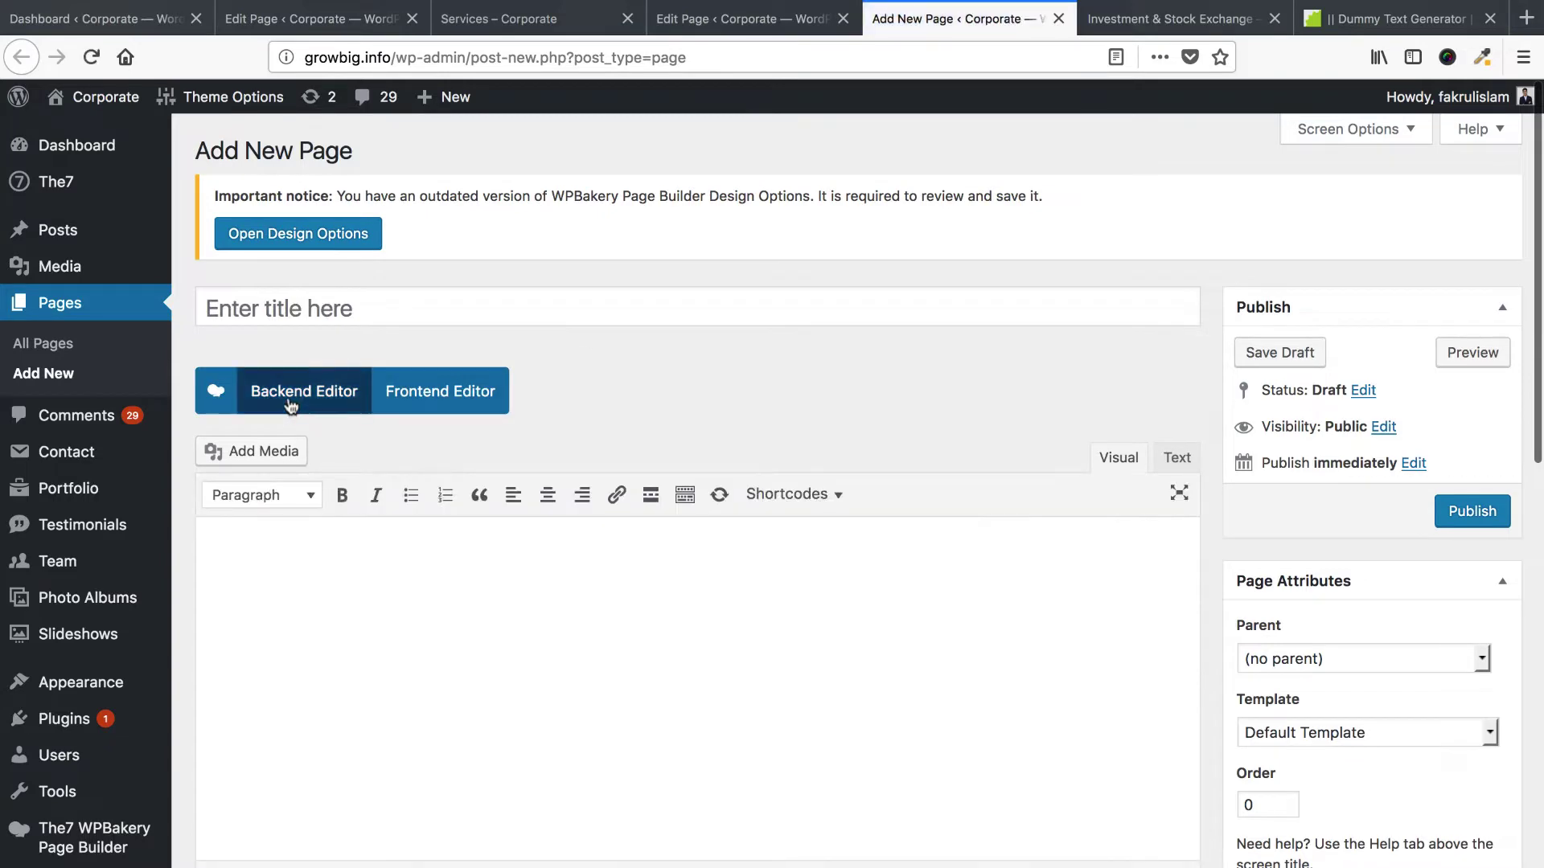
{"action": "scroll", "coordinate": [975, 482], "scroll_direction": "down", "scroll_amount": 3}
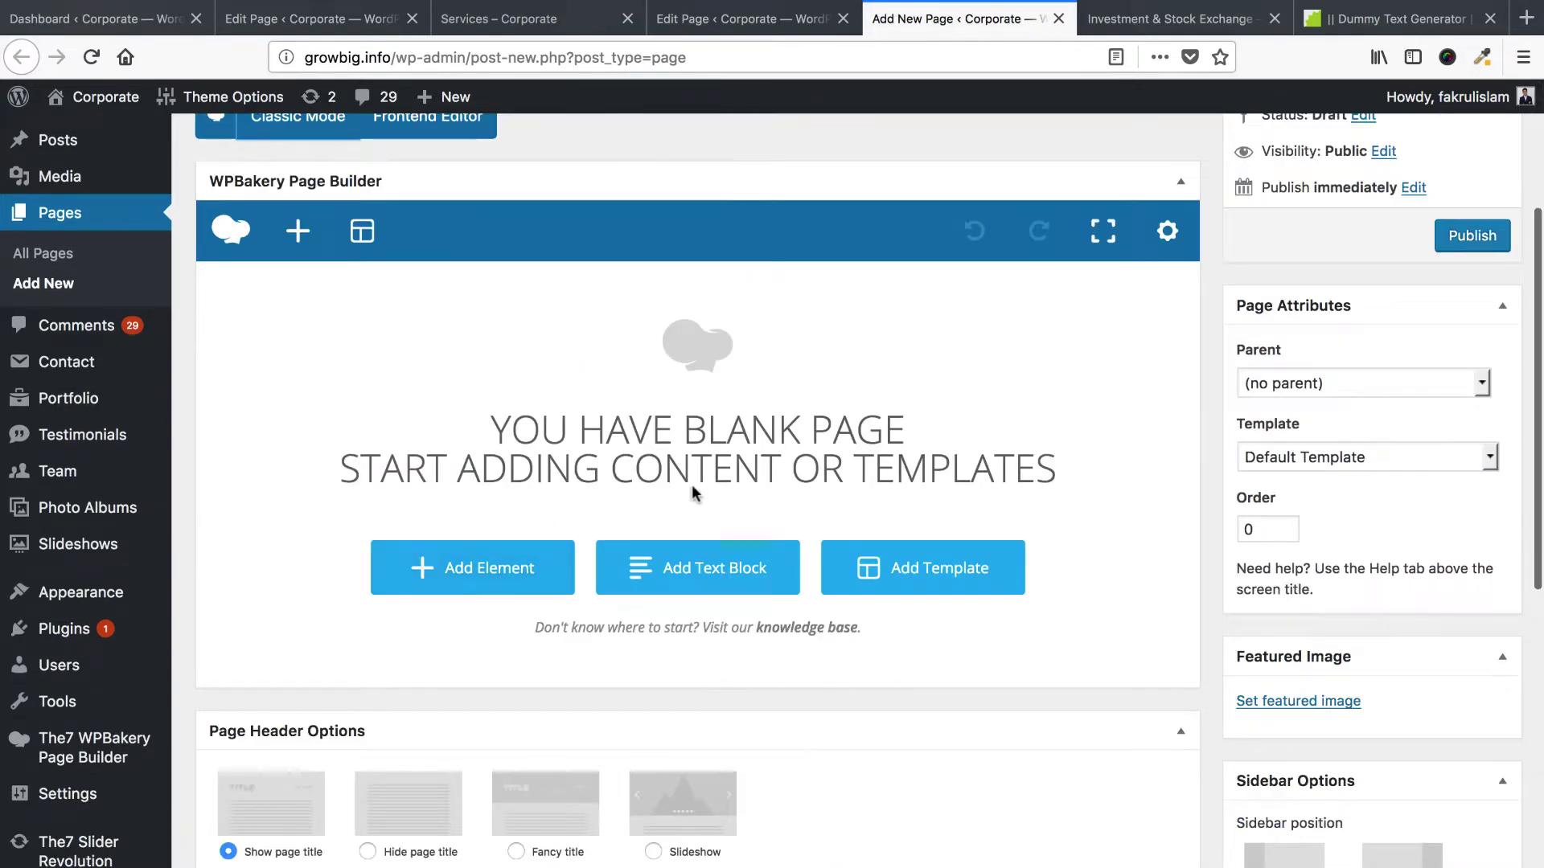
{"action": "scroll", "coordinate": [699, 372], "scroll_direction": "up", "scroll_amount": 1}
{"action": "key", "text": "ctrl+shift+Tab"}
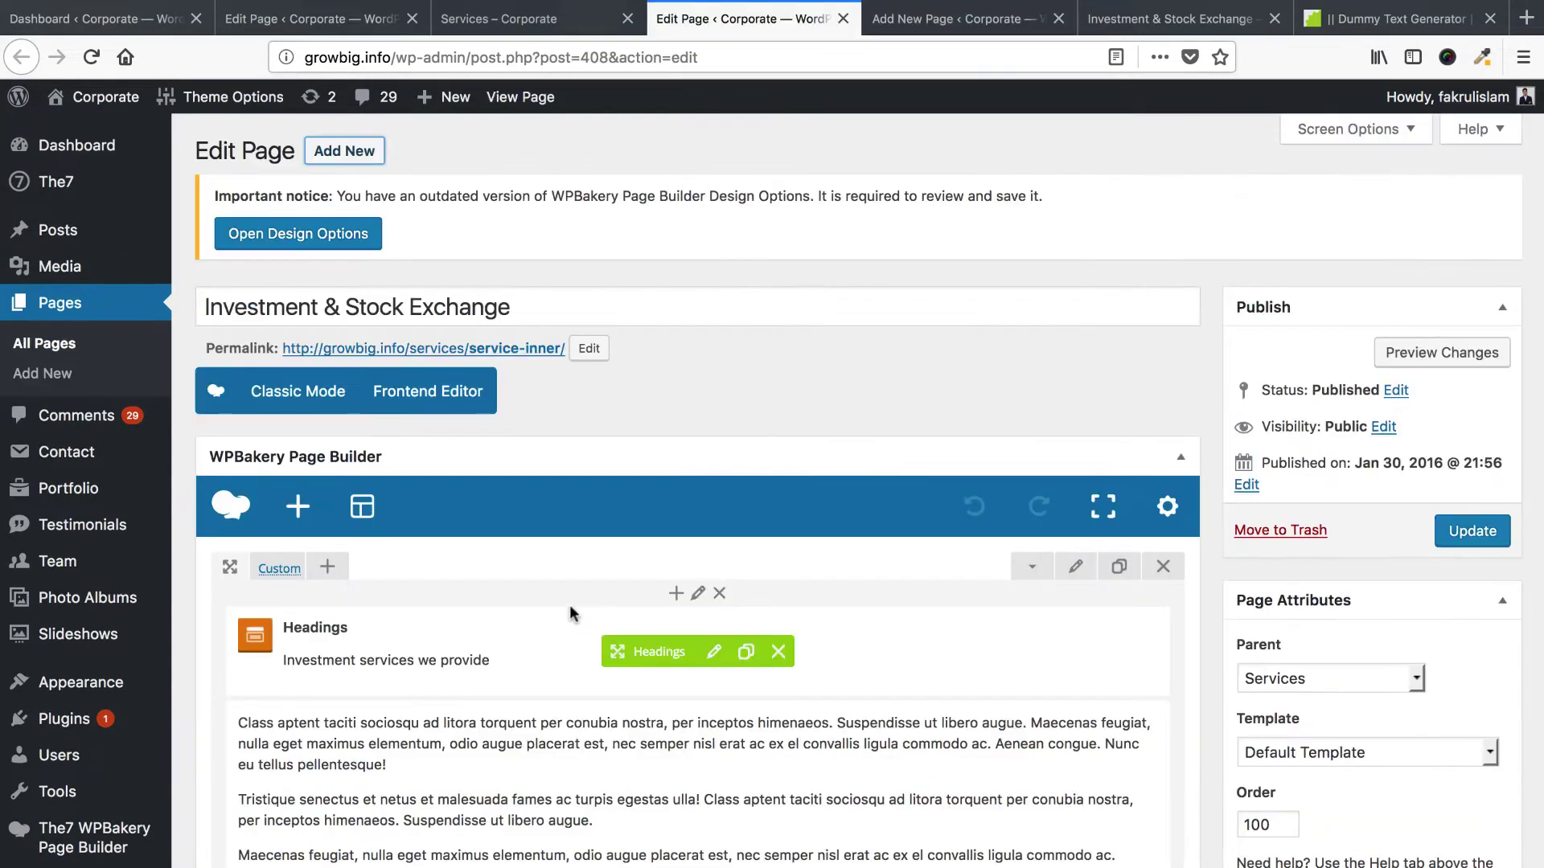
{"action": "scroll", "coordinate": [509, 614], "scroll_direction": "down", "scroll_amount": 4}
{"action": "scroll", "coordinate": [596, 575], "scroll_direction": "down", "scroll_amount": 4}
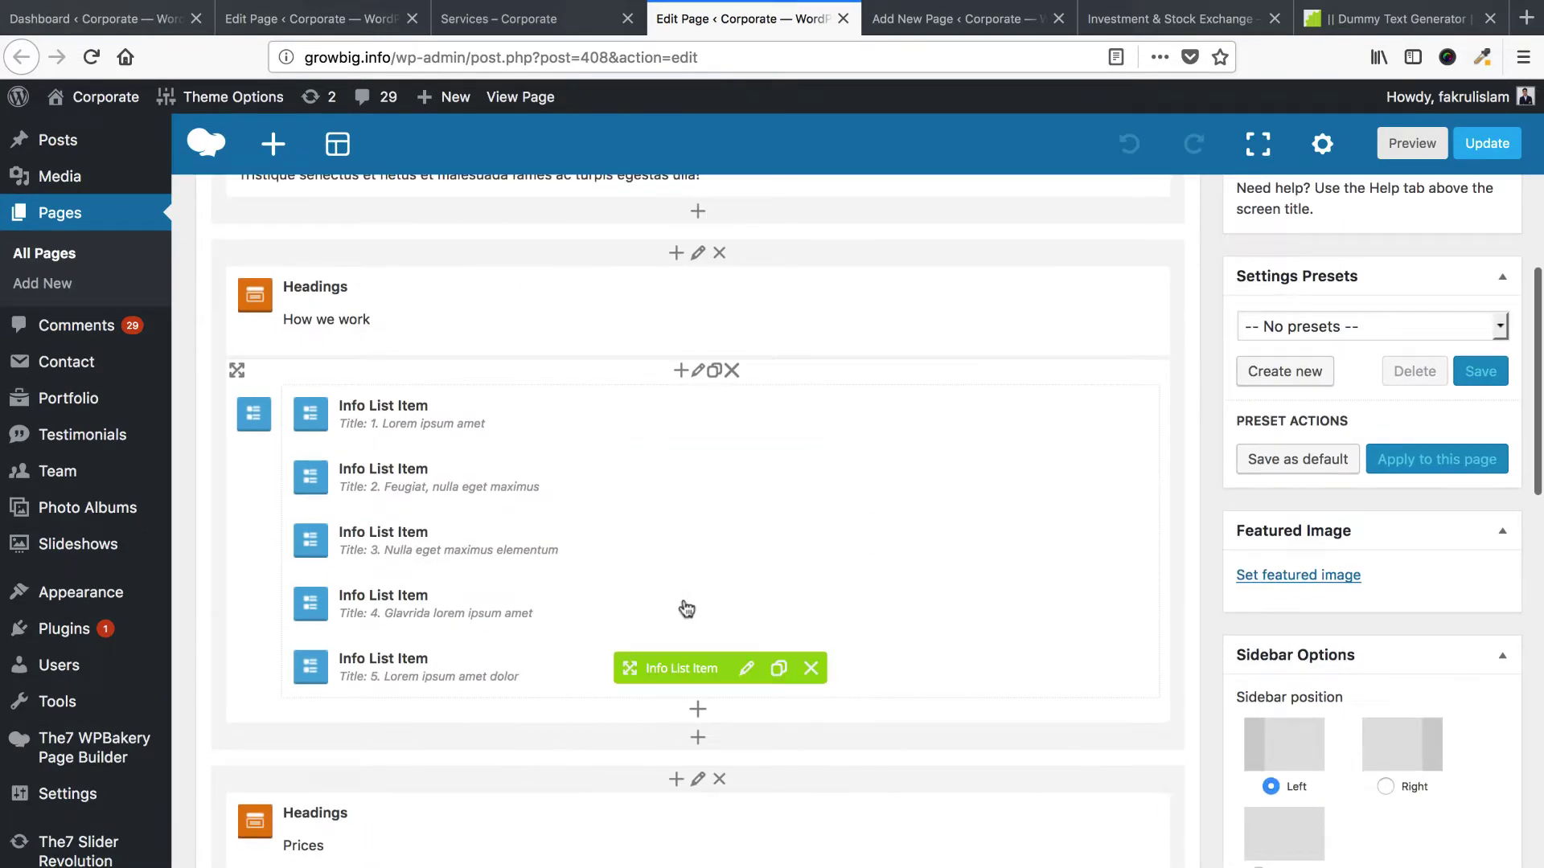
{"action": "scroll", "coordinate": [697, 554], "scroll_direction": "up", "scroll_amount": 10}
{"action": "key", "text": "ctrl+Tab"}
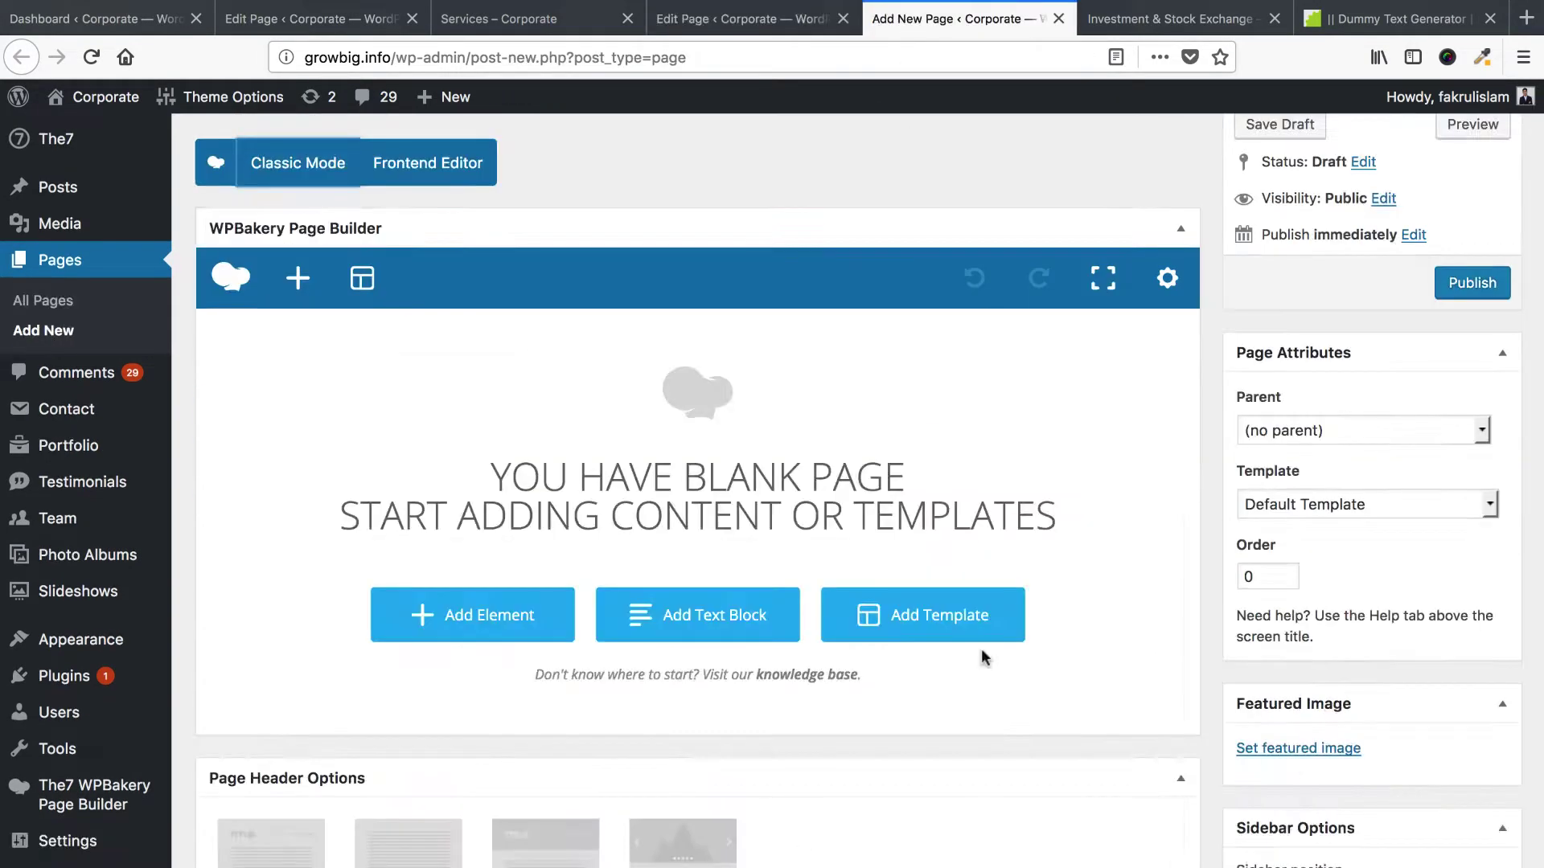
{"action": "scroll", "coordinate": [681, 616], "scroll_direction": "up", "scroll_amount": 3}
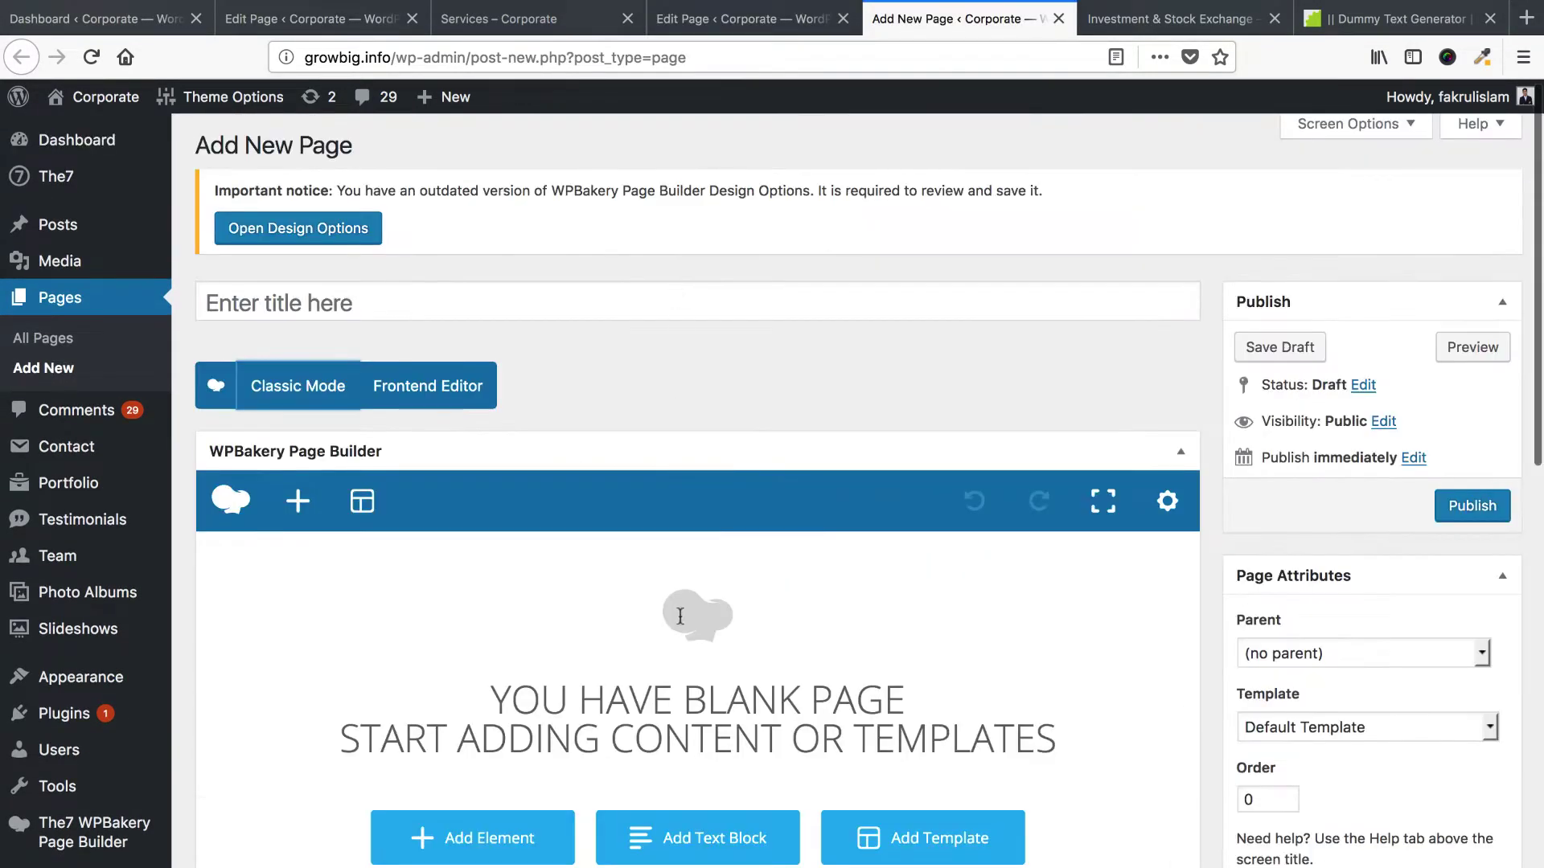
{"action": "left_click", "coordinate": [1058, 18]}
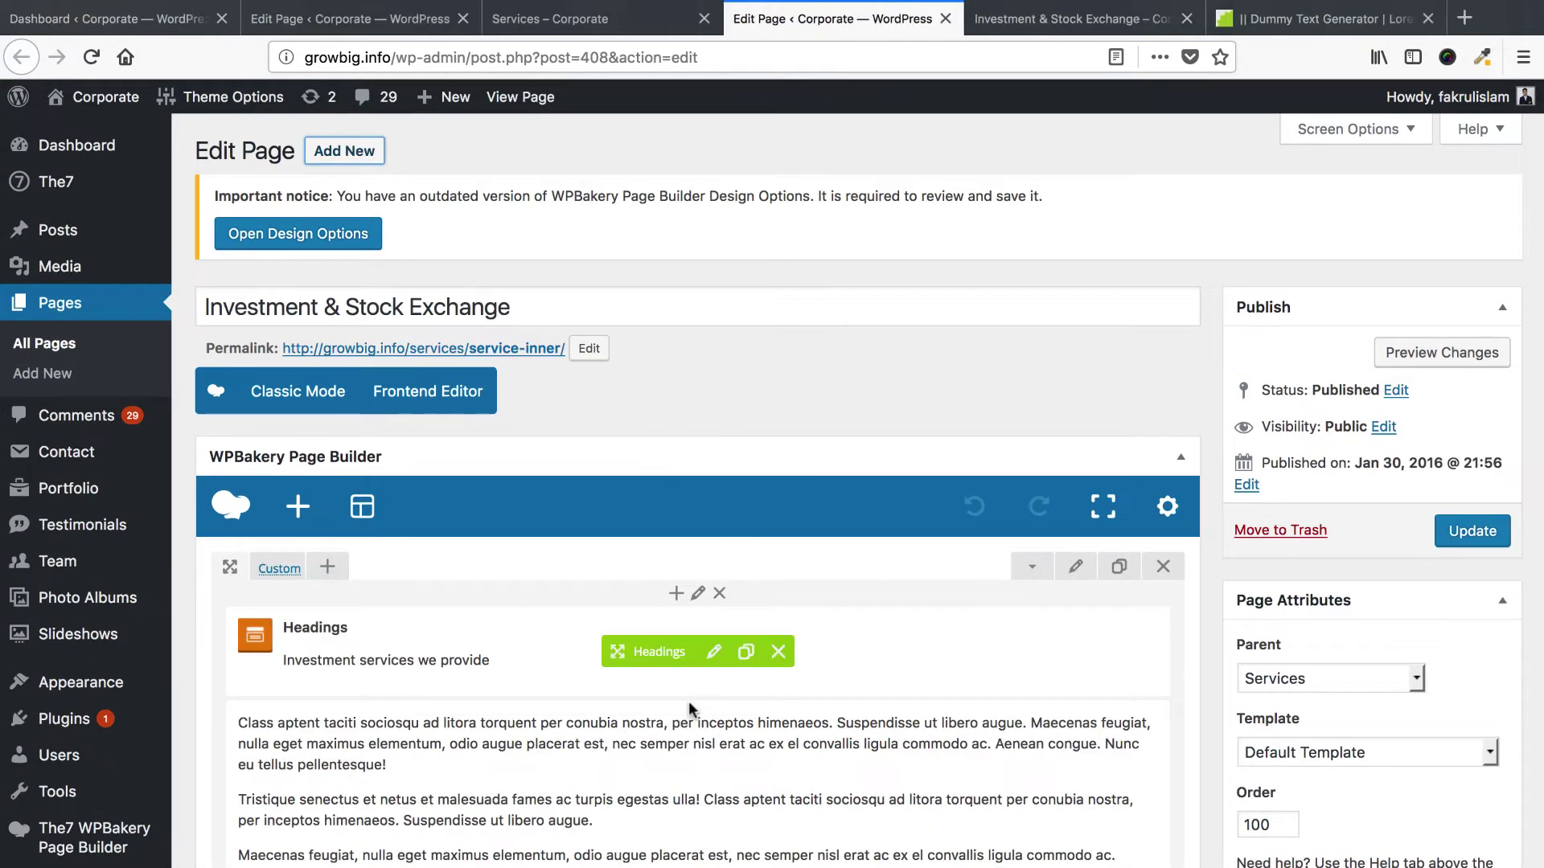
Save the Investment & Stock Exchange page's current layout as a WPBakery template named "service details".
{"action": "scroll", "coordinate": [692, 708], "scroll_direction": "down", "scroll_amount": 10}
{"action": "scroll", "coordinate": [653, 683], "scroll_direction": "up", "scroll_amount": 7}
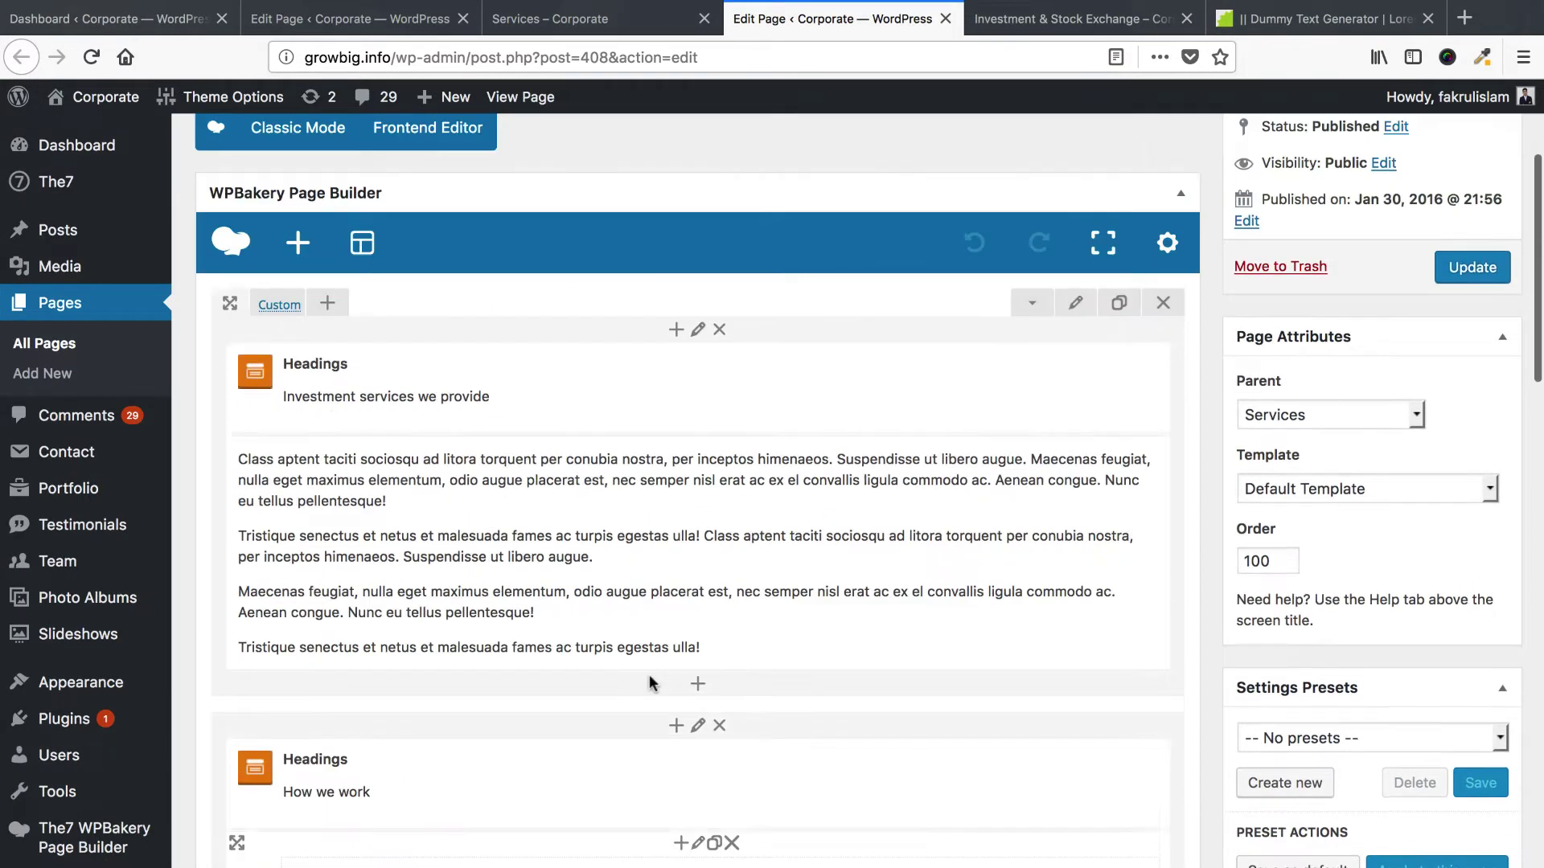
{"action": "scroll", "coordinate": [650, 684], "scroll_direction": "up", "scroll_amount": 3}
{"action": "left_click", "coordinate": [363, 462]}
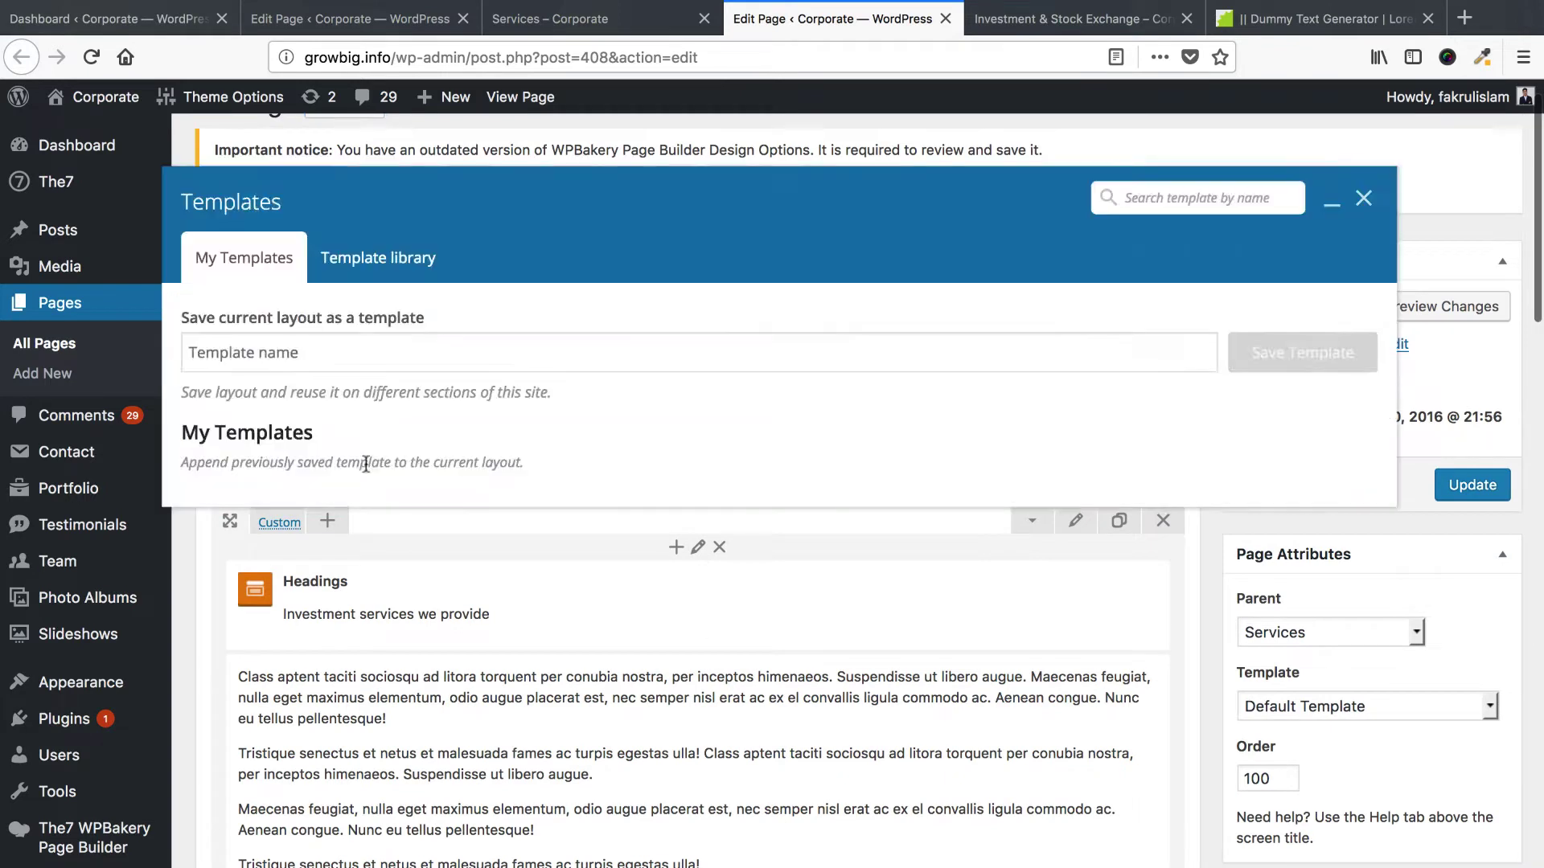
{"action": "left_click", "coordinate": [395, 360]}
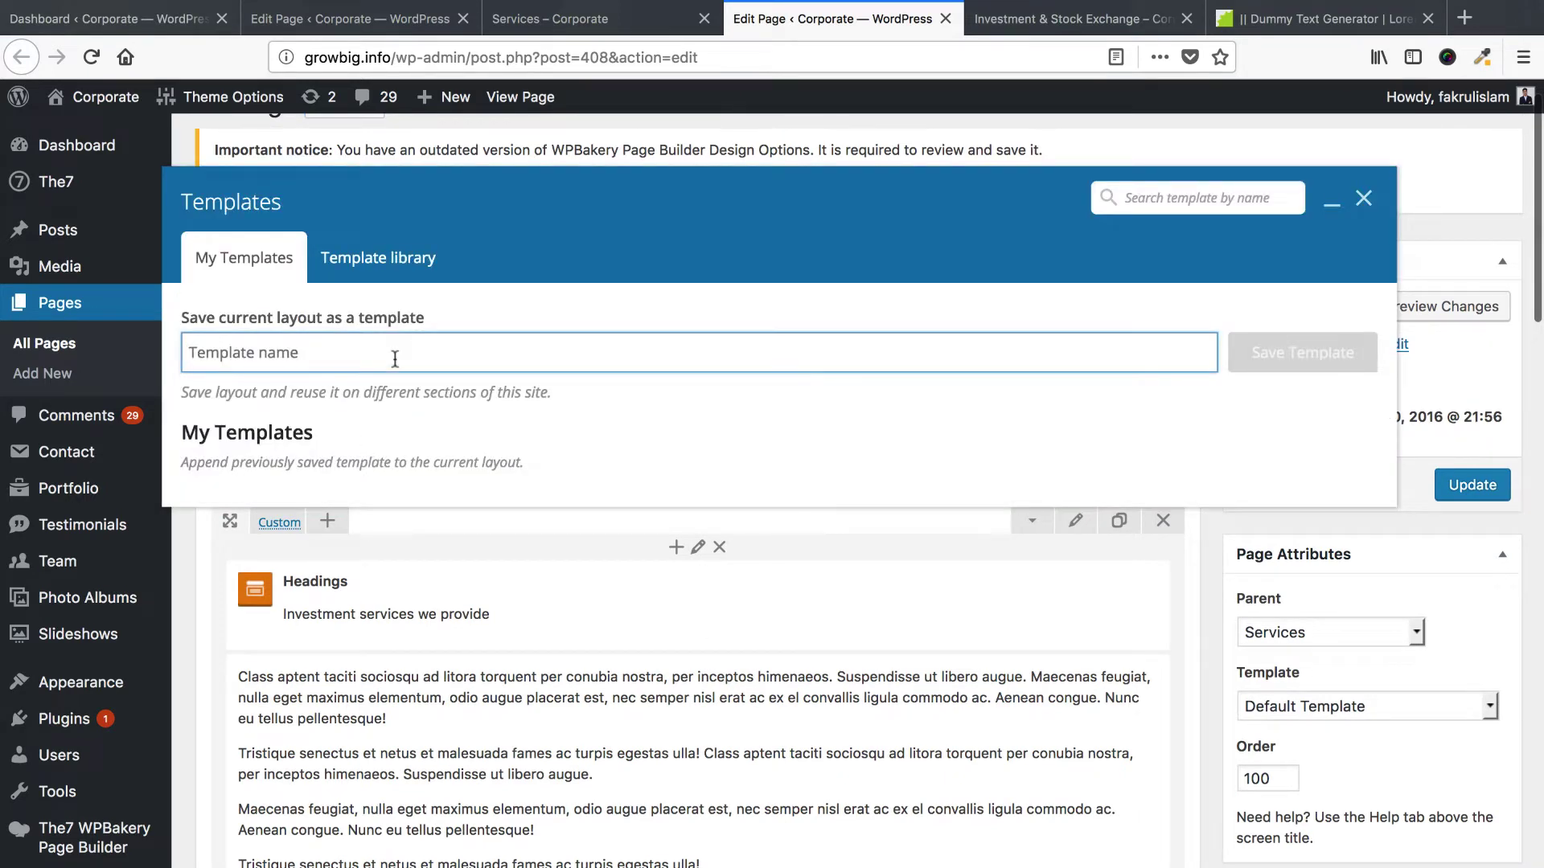
{"action": "type", "text": "service details"}
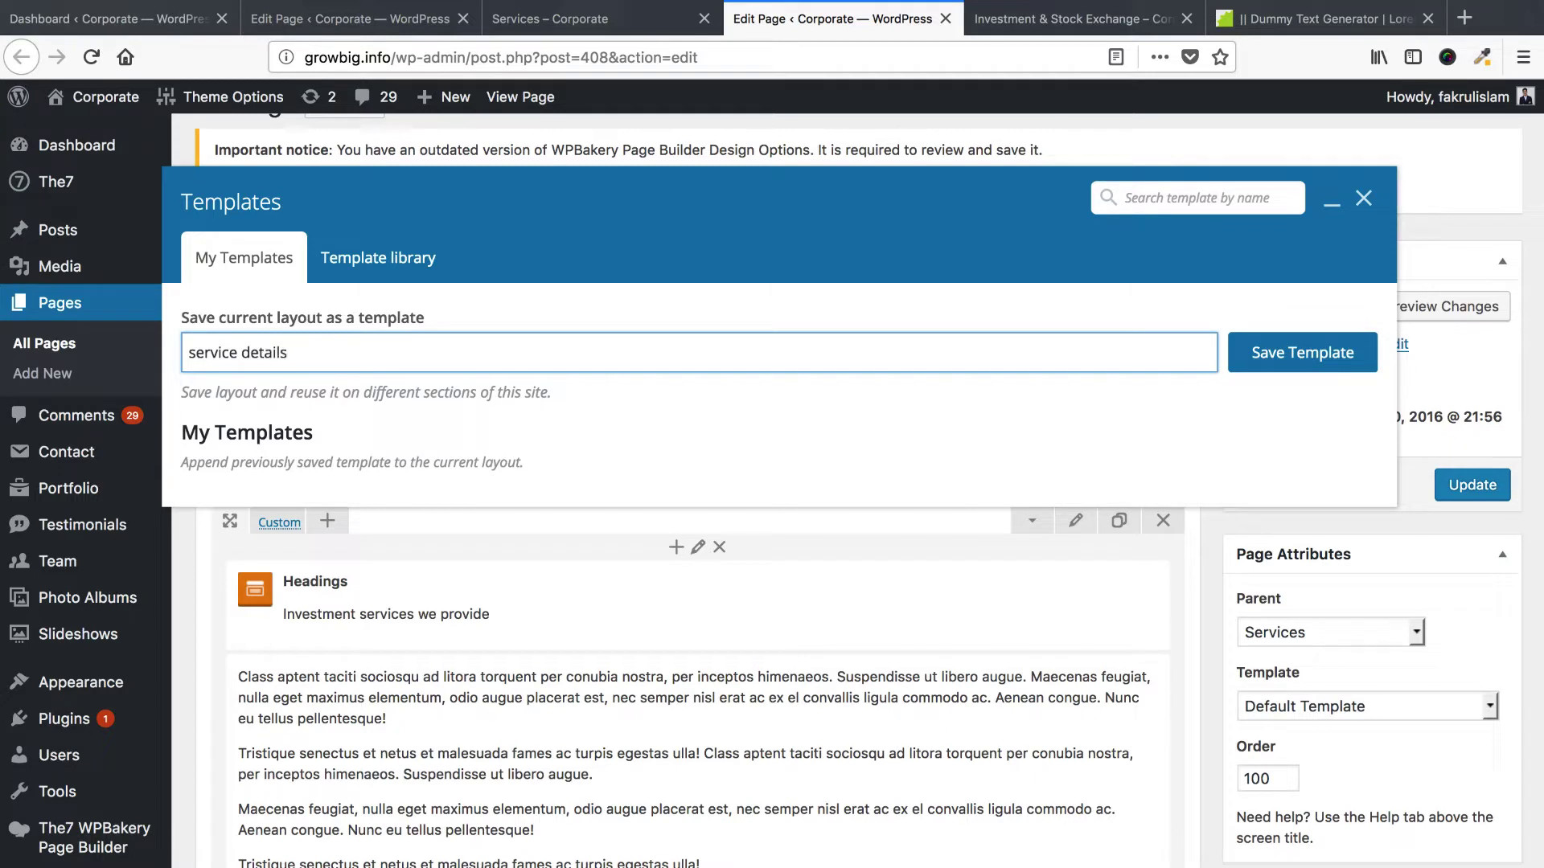
{"action": "left_click", "coordinate": [1272, 370]}
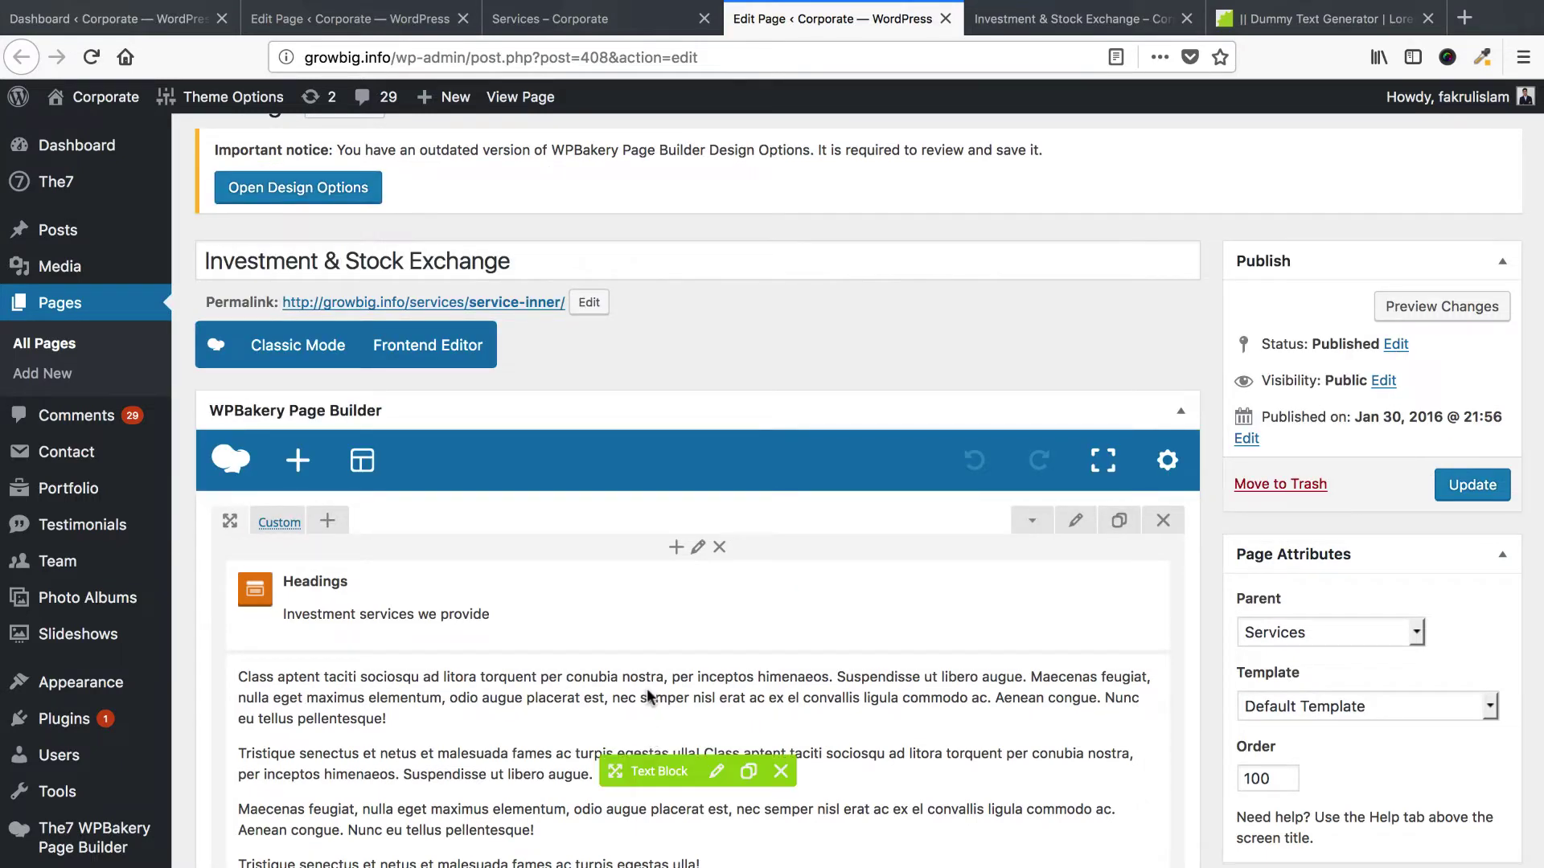
{"action": "scroll", "coordinate": [648, 696], "scroll_direction": "down", "scroll_amount": 7}
{"action": "scroll", "coordinate": [740, 676], "scroll_direction": "up", "scroll_amount": 7}
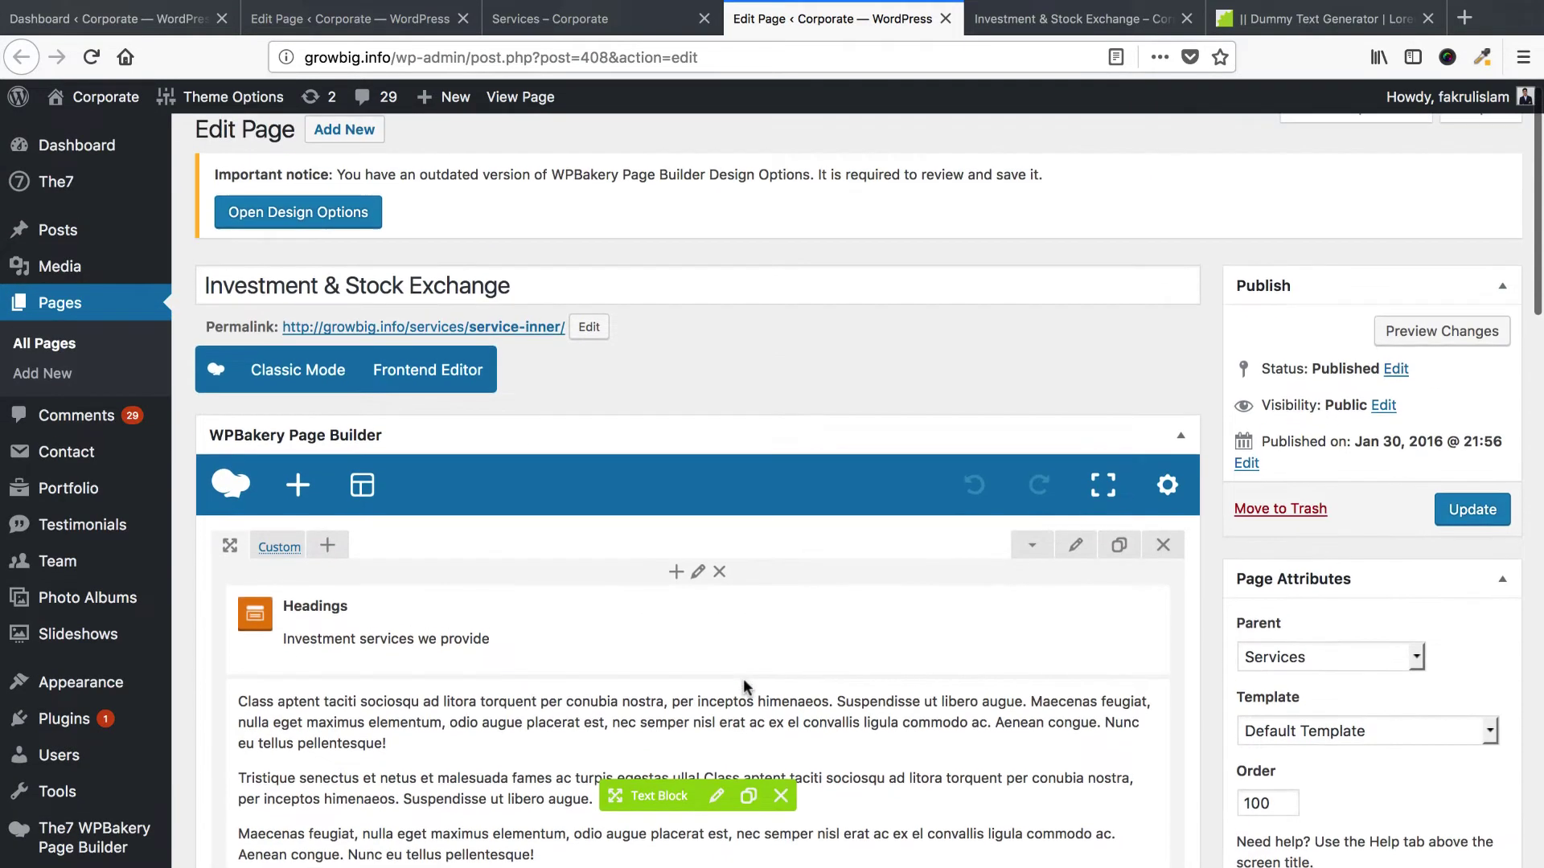
Start a new page in a new browser tab and title it "Gravida Magna", copying the service name from the Services page.
{"action": "scroll", "coordinate": [744, 688], "scroll_direction": "up", "scroll_amount": 1}
{"action": "right_click", "coordinate": [351, 149]}
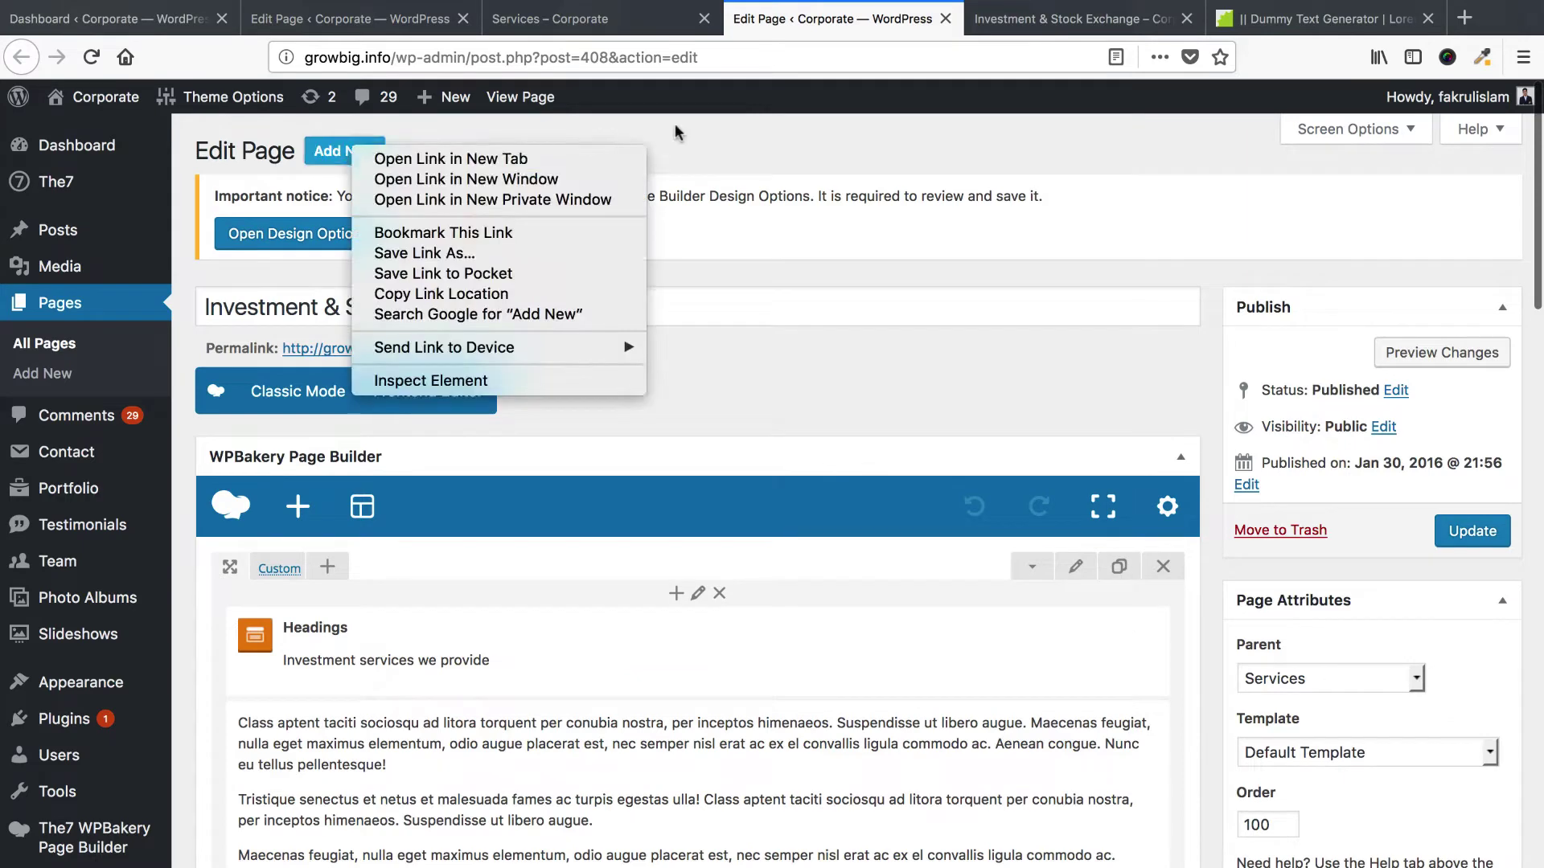
{"action": "left_click", "coordinate": [451, 159]}
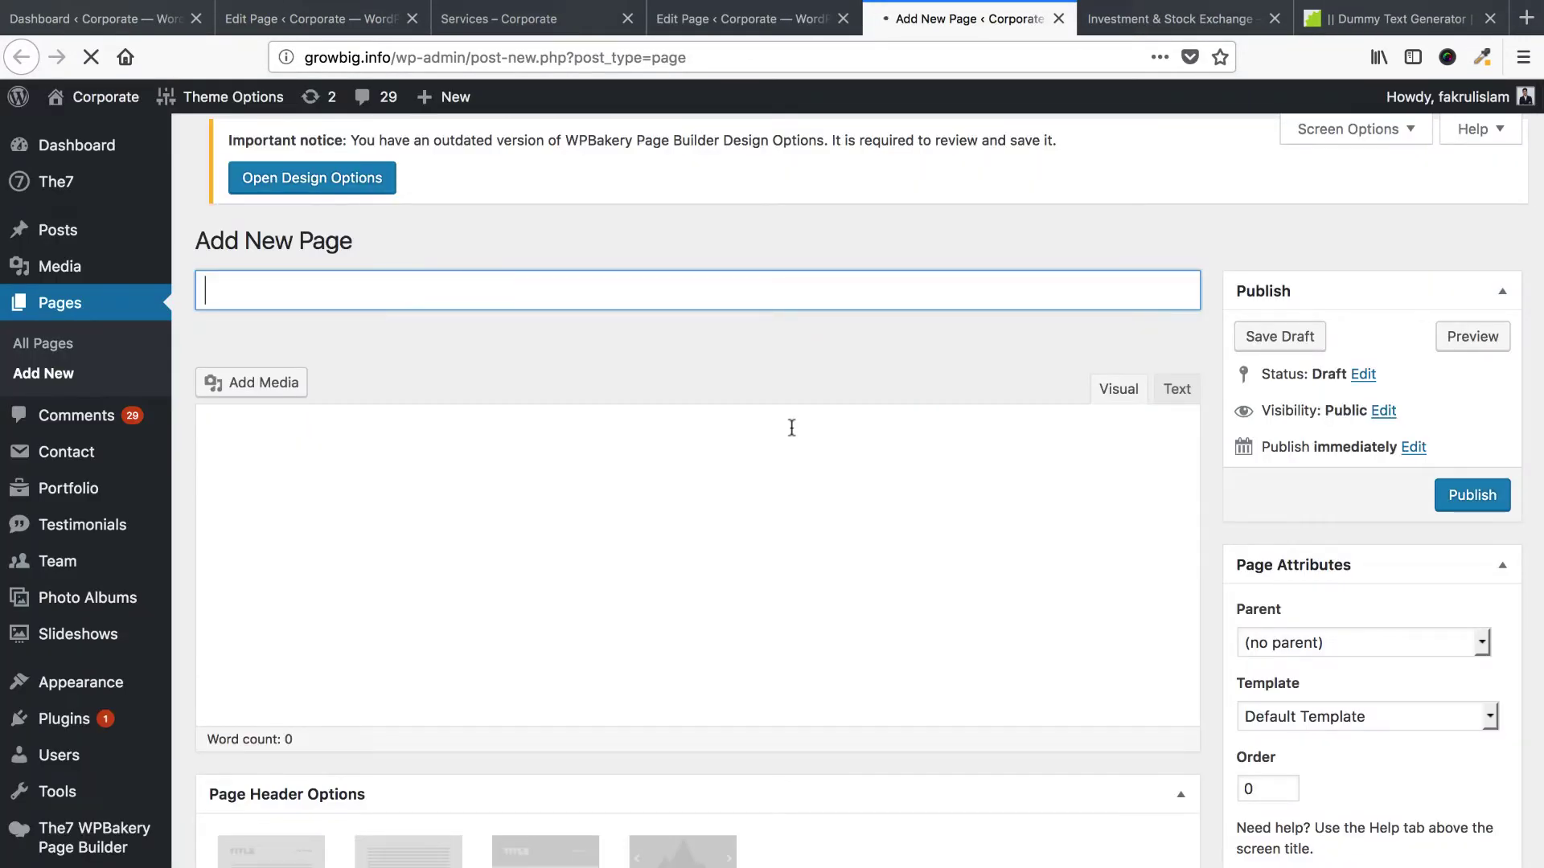
{"action": "left_click", "coordinate": [525, 21]}
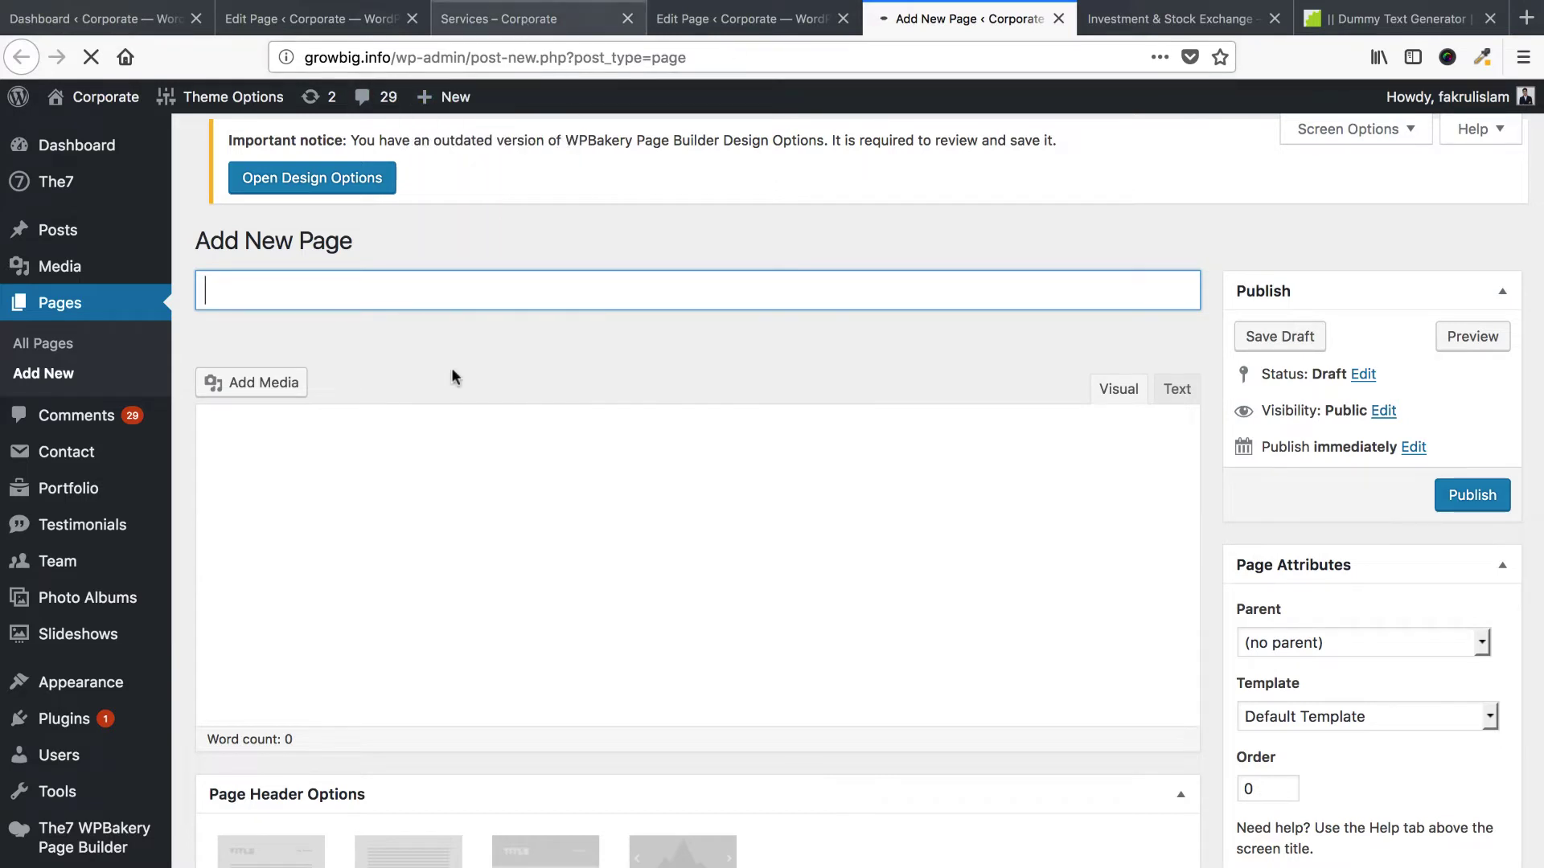
{"action": "left_click_drag", "start_coordinate": [420, 572], "coordinate": [241, 583]}
{"action": "key", "text": "ctrl+c"}
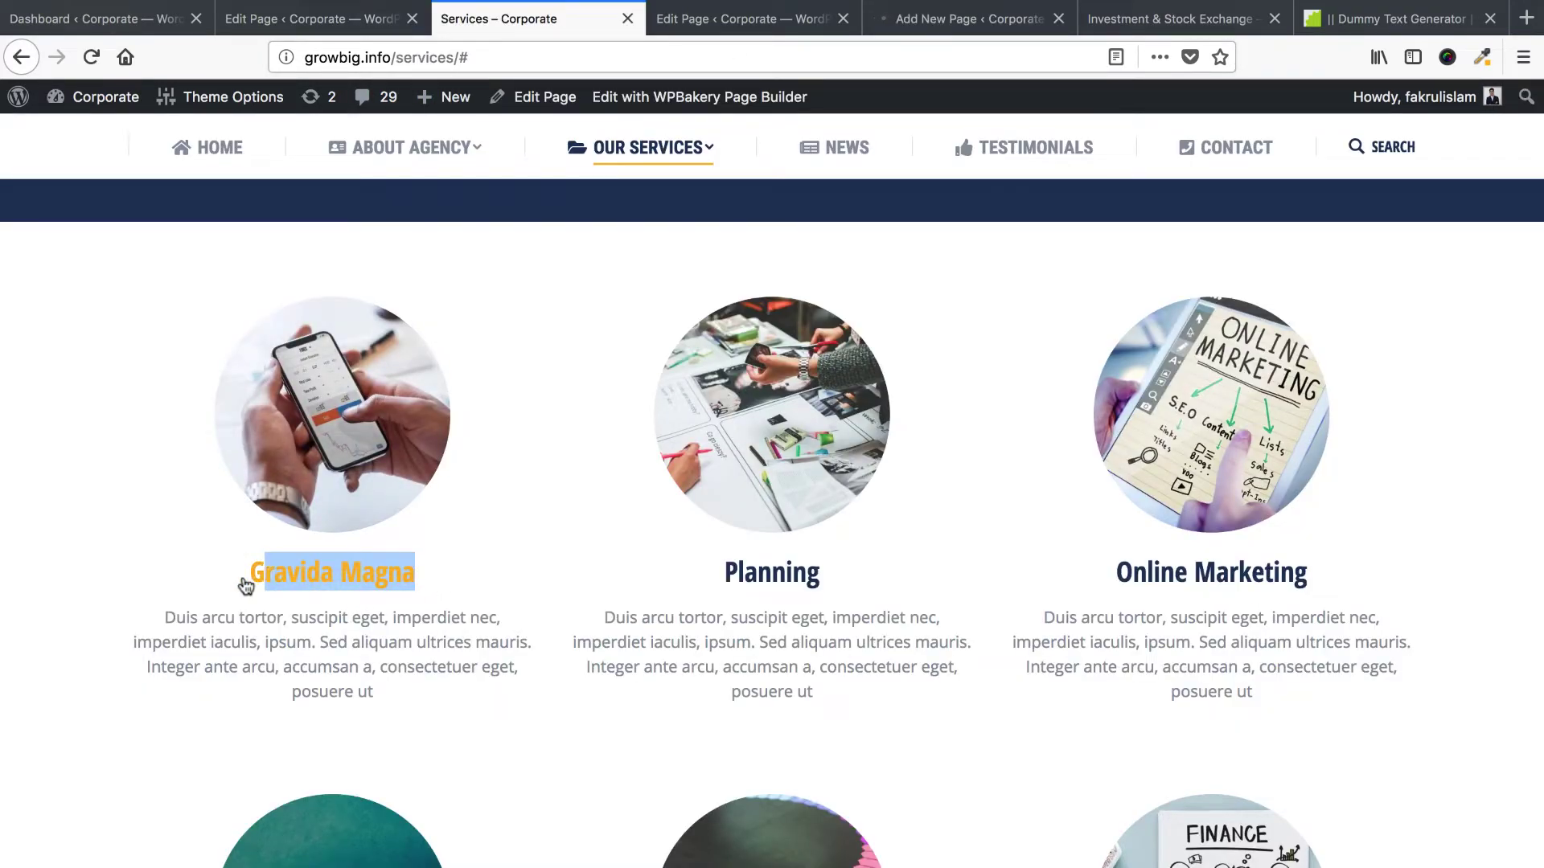
{"action": "left_click", "coordinate": [978, 26]}
{"action": "key", "text": "ctrl+v"}
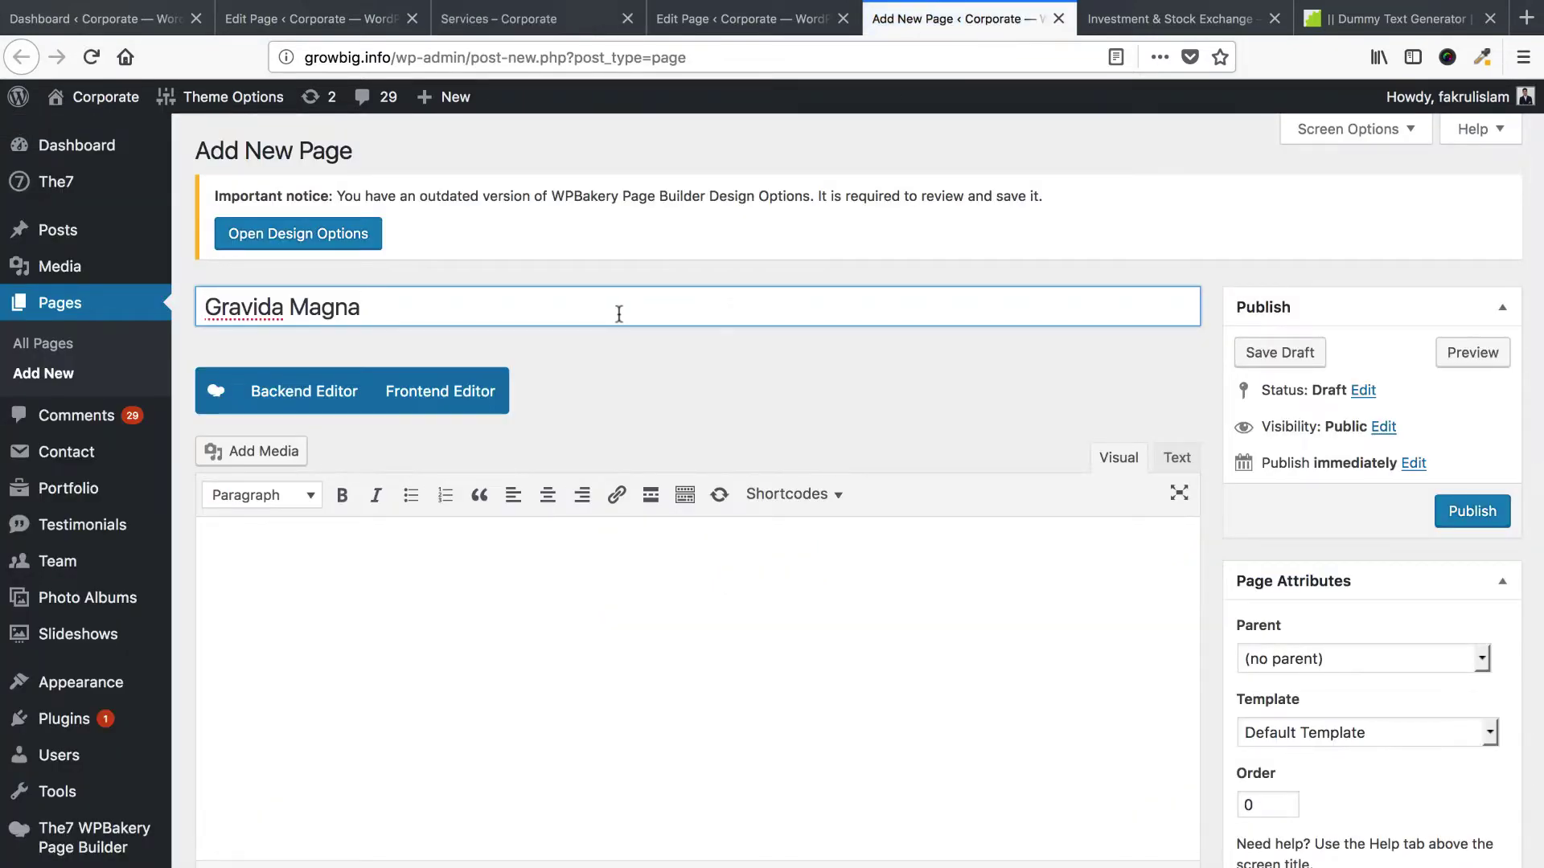
Load the saved "service details" template into the Gravida Magna page with the backend editor and publish the page.
{"action": "left_click", "coordinate": [303, 400]}
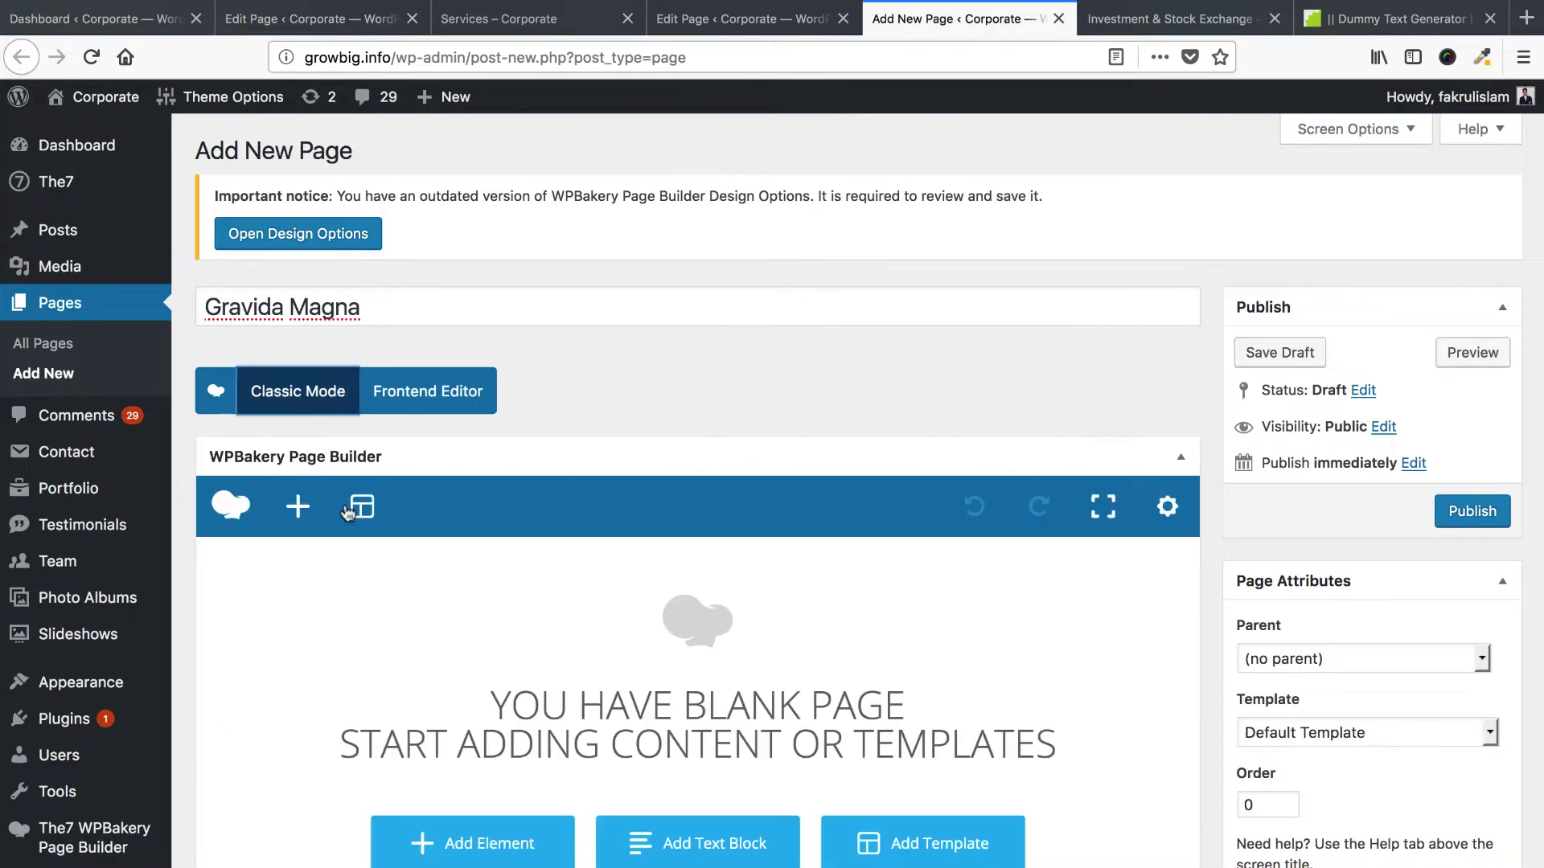
{"action": "left_click", "coordinate": [362, 509]}
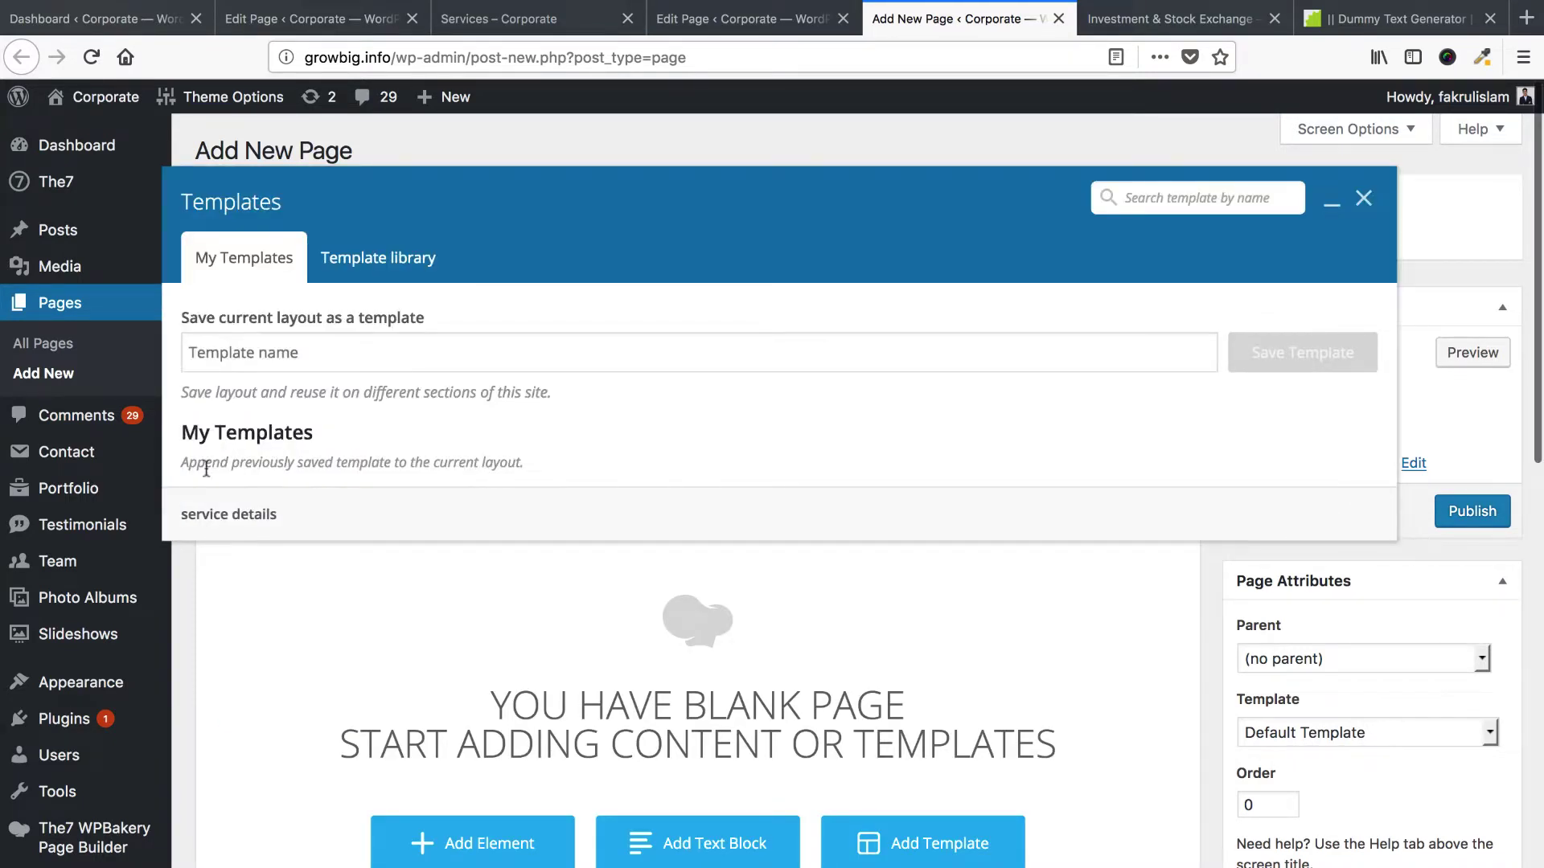
{"action": "mouse_move", "coordinate": [278, 523]}
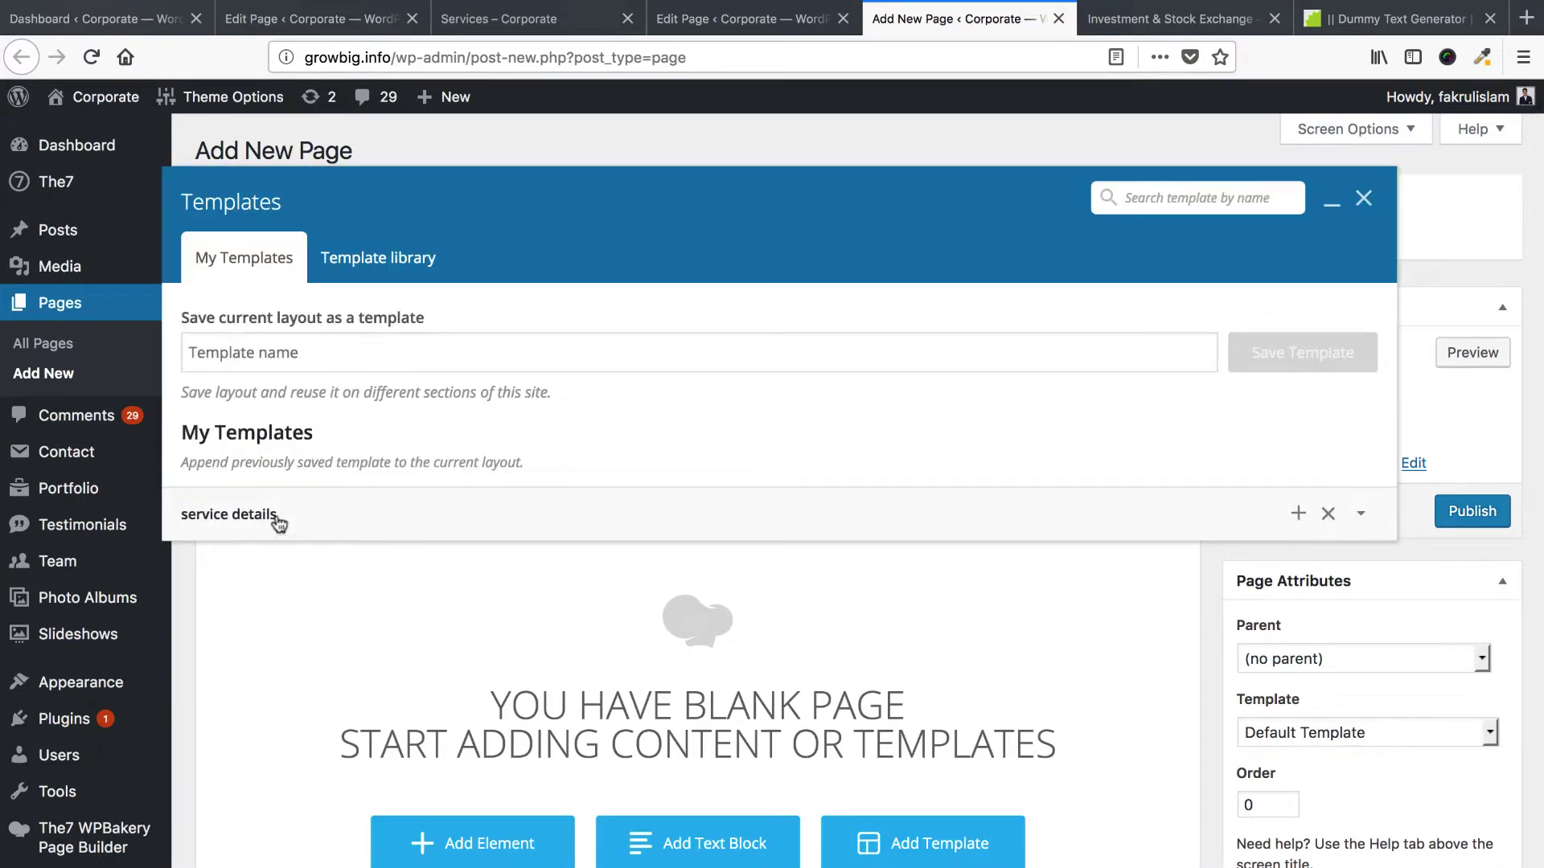
{"action": "left_click", "coordinate": [278, 523]}
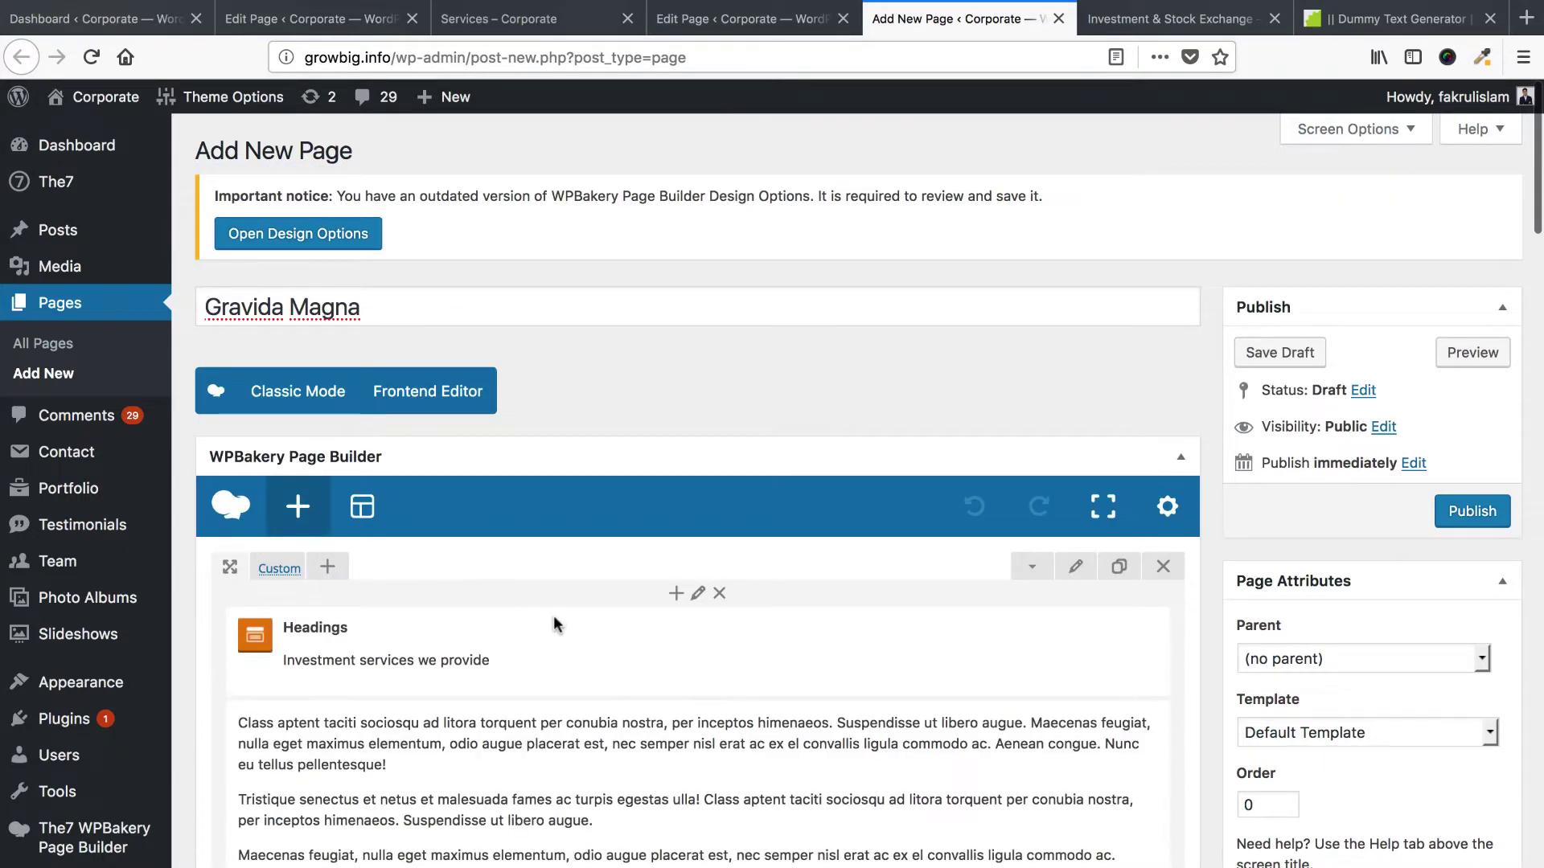
{"action": "scroll", "coordinate": [672, 379], "scroll_direction": "down", "scroll_amount": 6}
{"action": "scroll", "coordinate": [692, 555], "scroll_direction": "down", "scroll_amount": 10}
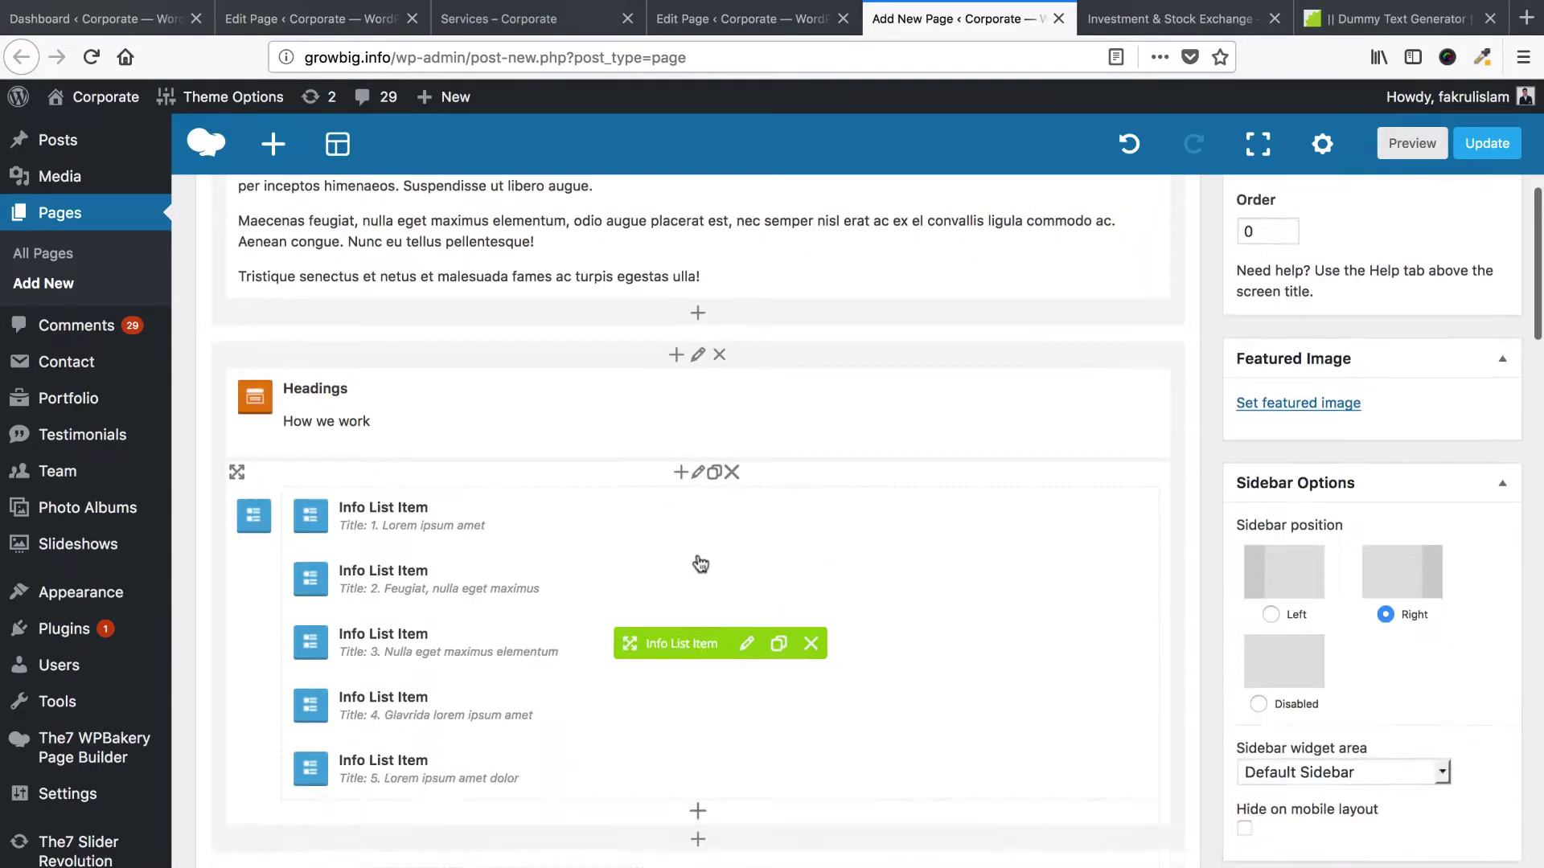
{"action": "scroll", "coordinate": [701, 569], "scroll_direction": "up", "scroll_amount": 15}
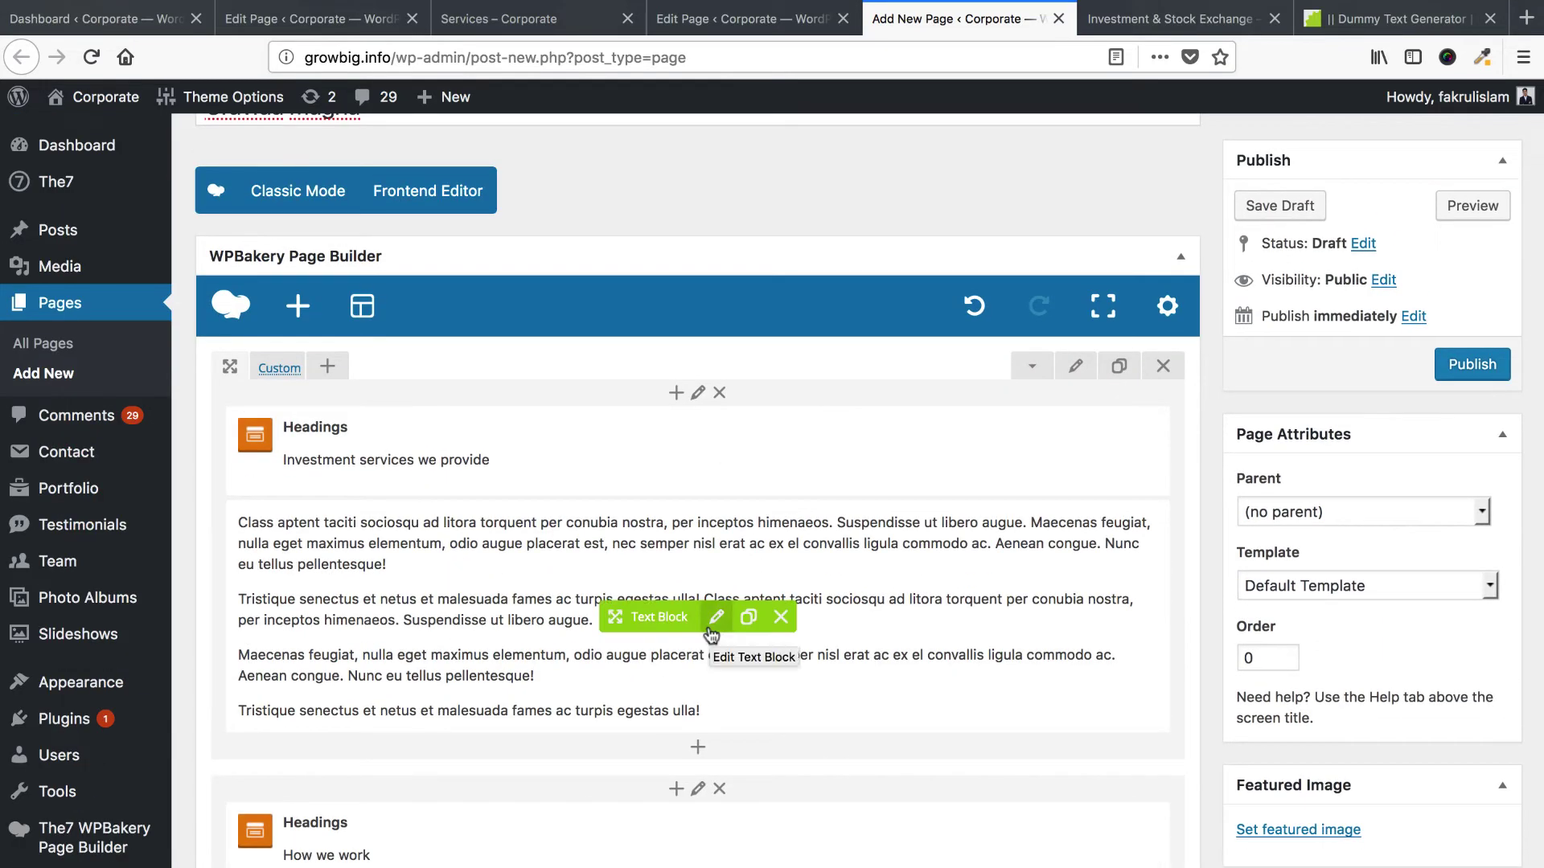
{"action": "left_click", "coordinate": [1478, 366]}
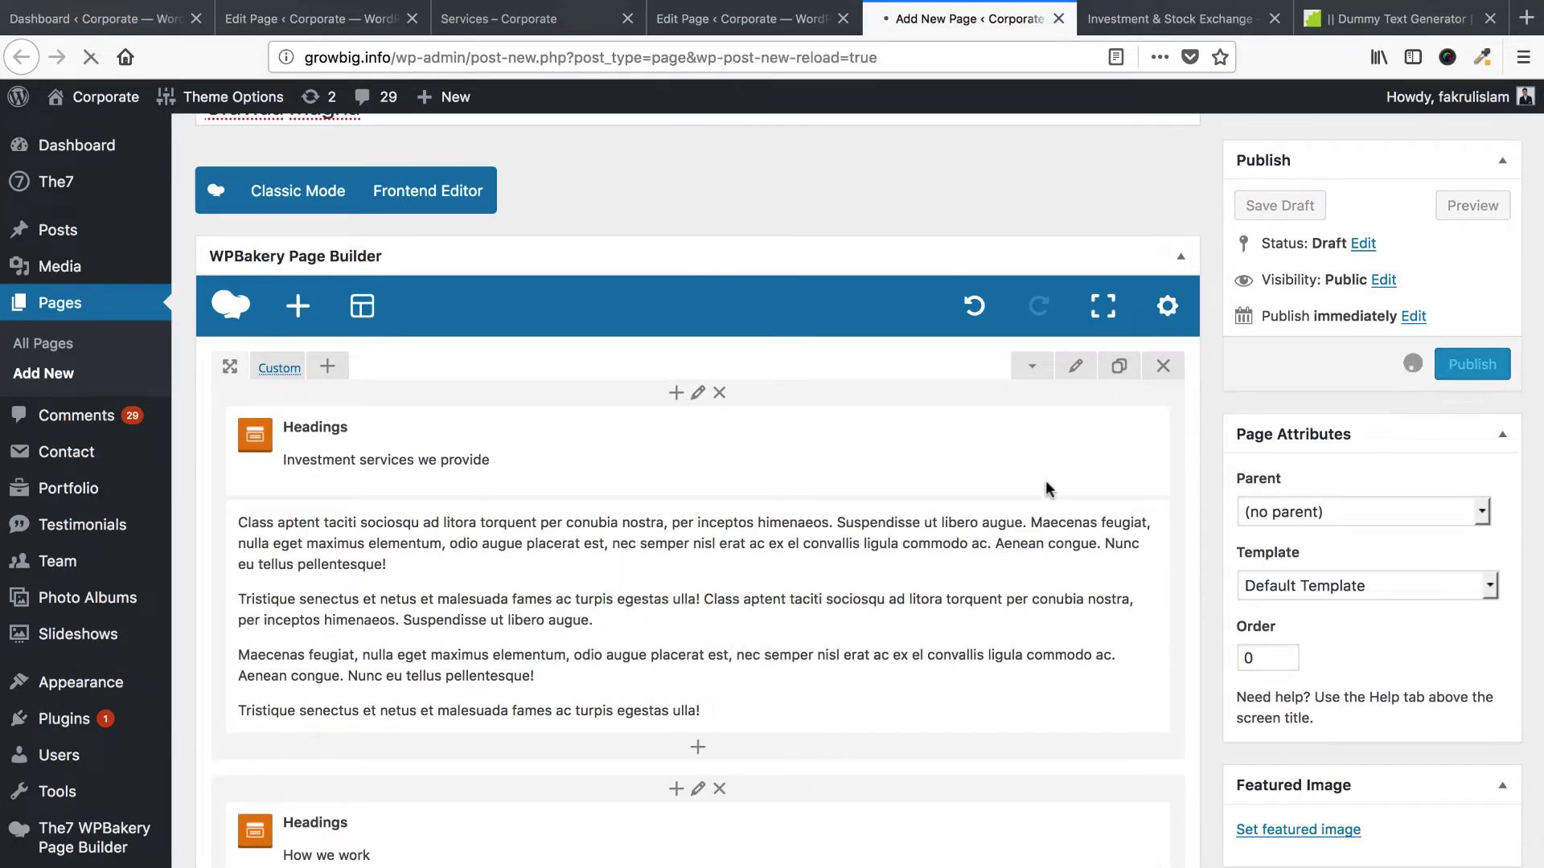
Set the Gravida Magna page's parent to Services, matching the Investment & Stock Exchange page, and update it.
{"action": "left_click", "coordinate": [739, 27]}
{"action": "scroll", "coordinate": [1287, 515], "scroll_direction": "down", "scroll_amount": 5}
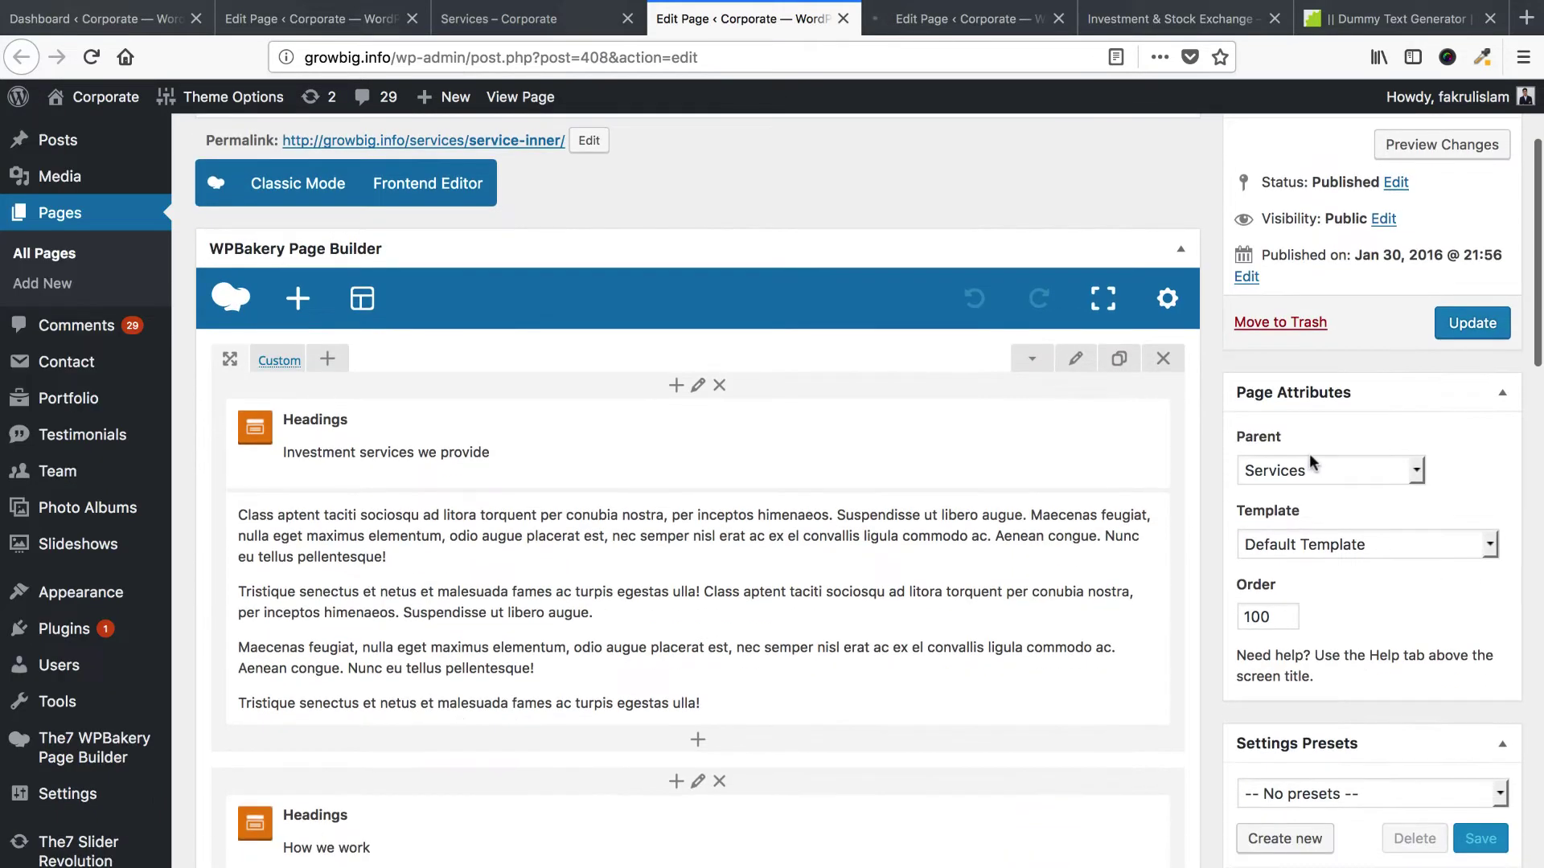
{"action": "left_click", "coordinate": [965, 24]}
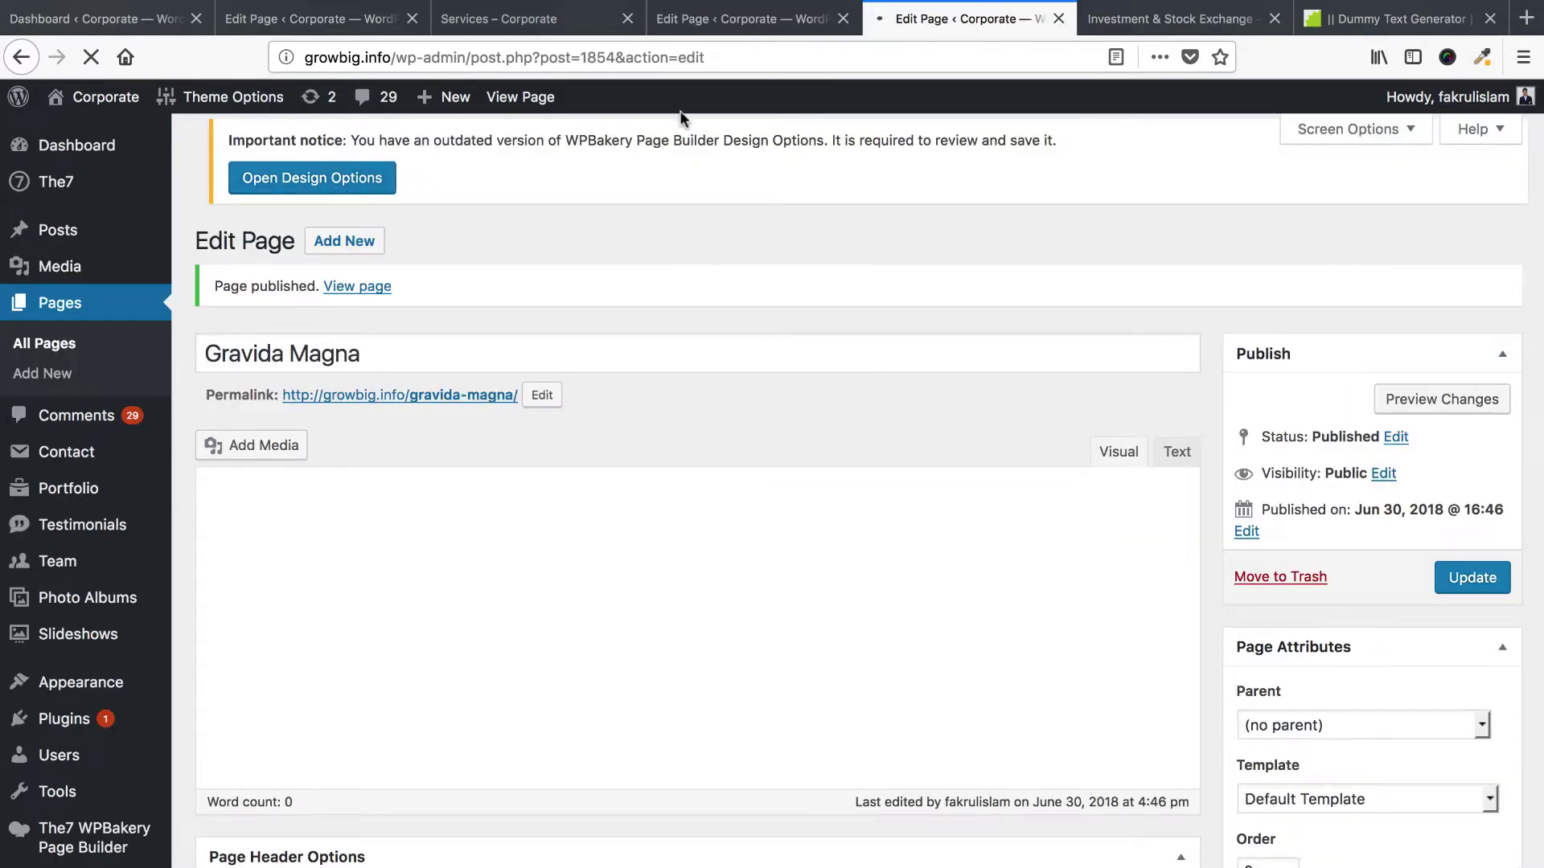
{"action": "left_click", "coordinate": [718, 27]}
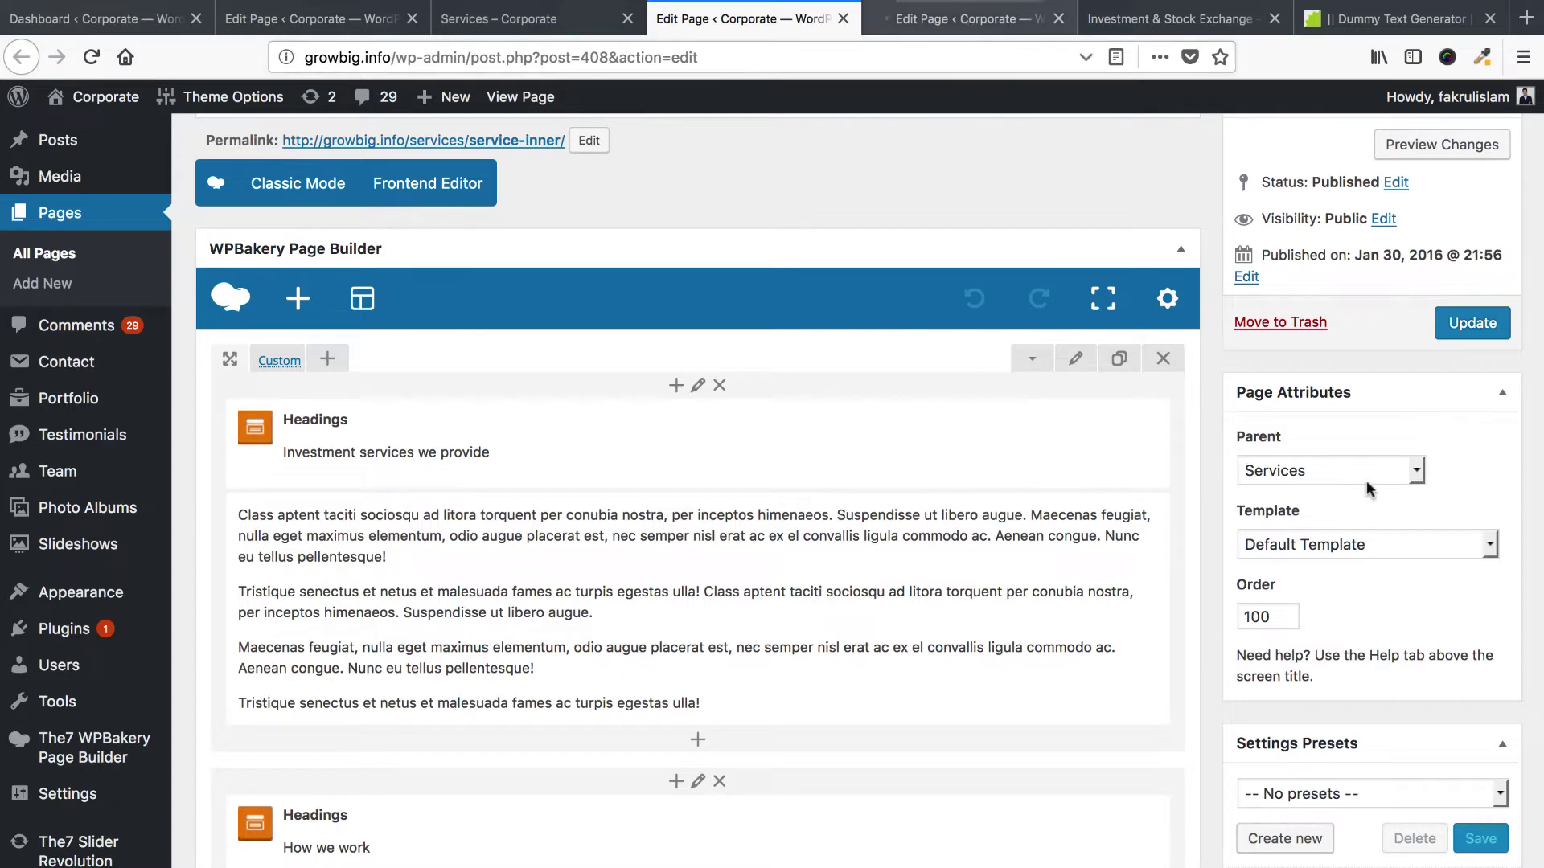
{"action": "left_click", "coordinate": [916, 24]}
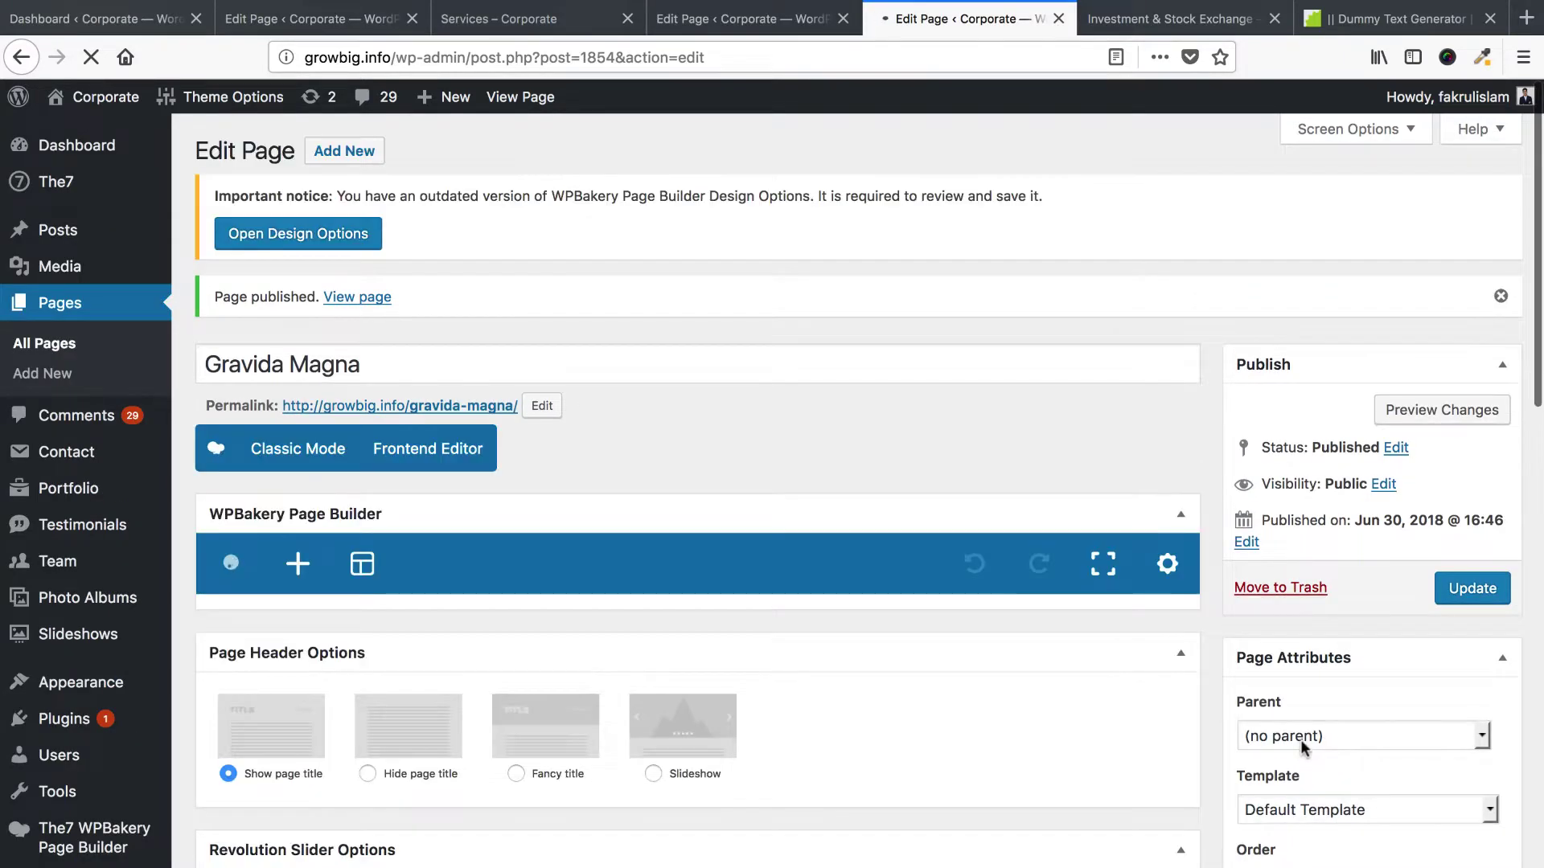
{"action": "left_click", "coordinate": [1300, 735]}
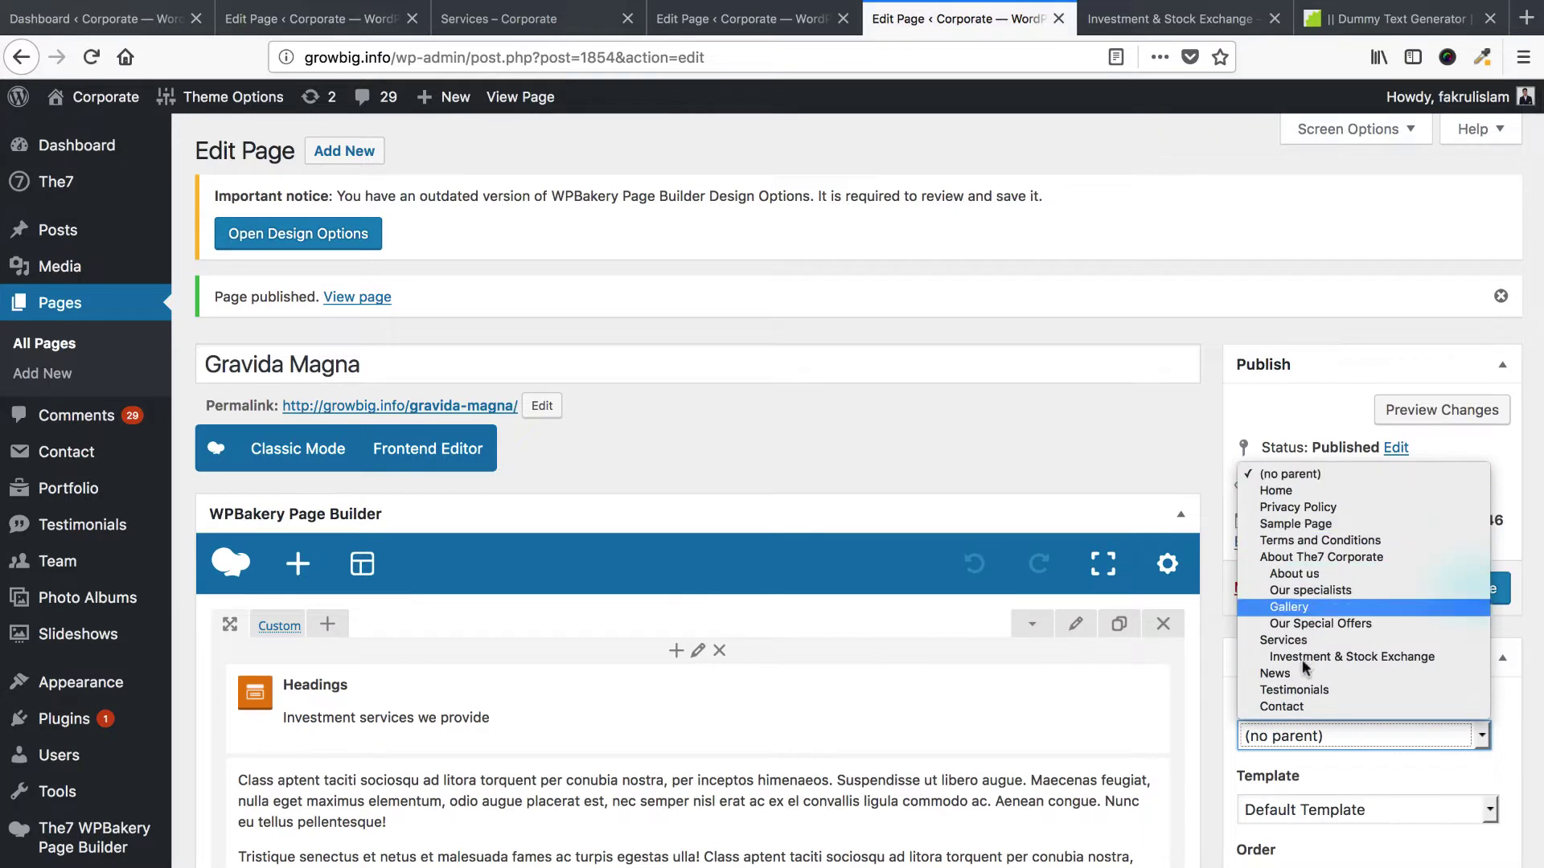
{"action": "left_click", "coordinate": [1284, 640]}
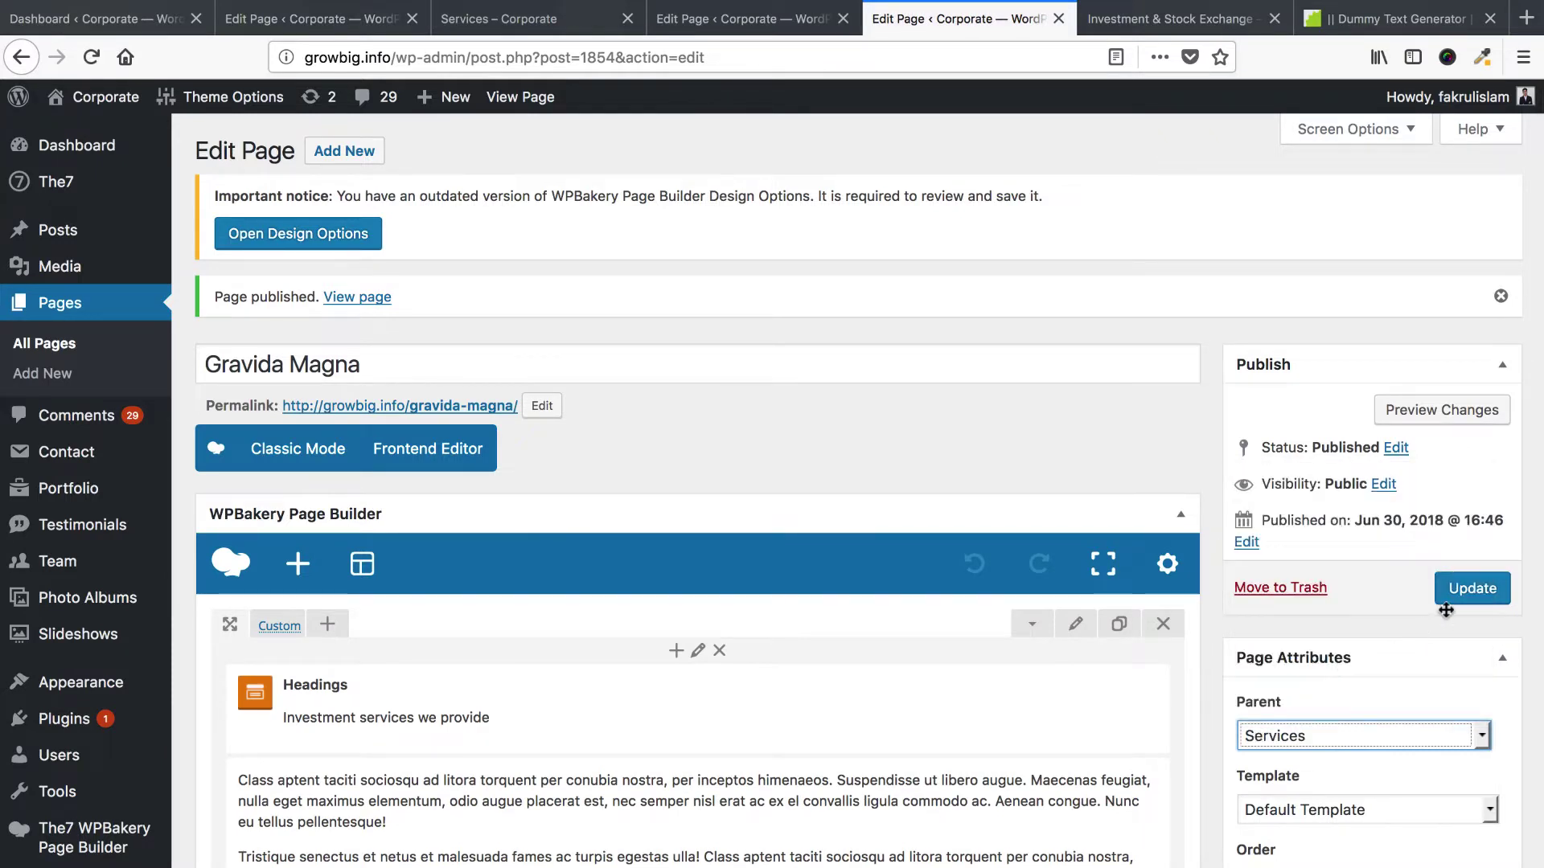
{"action": "left_click", "coordinate": [1472, 590]}
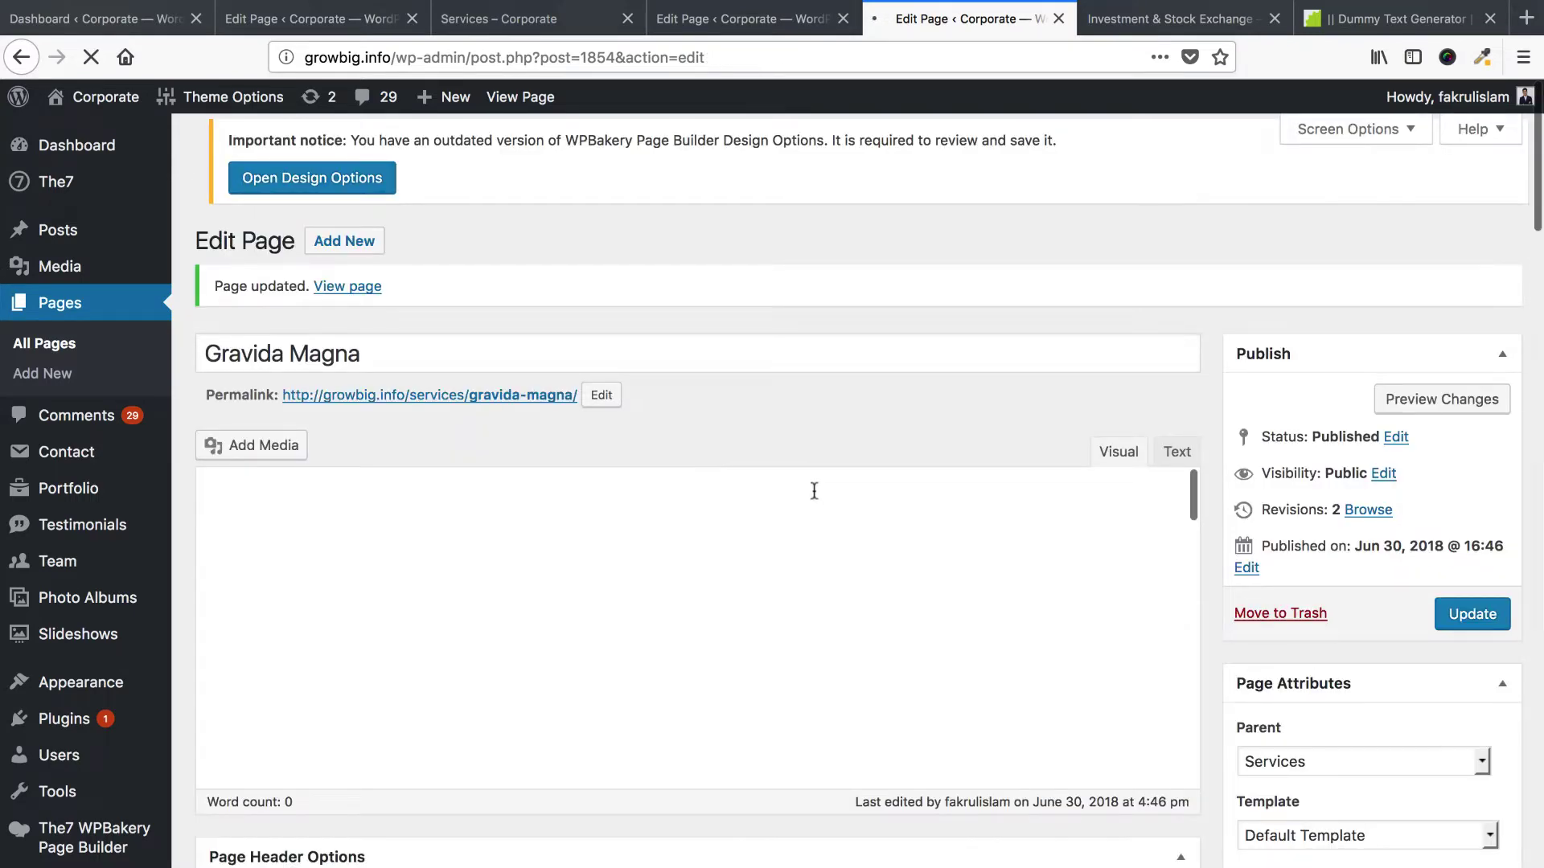
Open the published Gravida Magna page in a new browser tab and review its content sections.
{"action": "right_click", "coordinate": [500, 406]}
{"action": "left_click", "coordinate": [563, 404]}
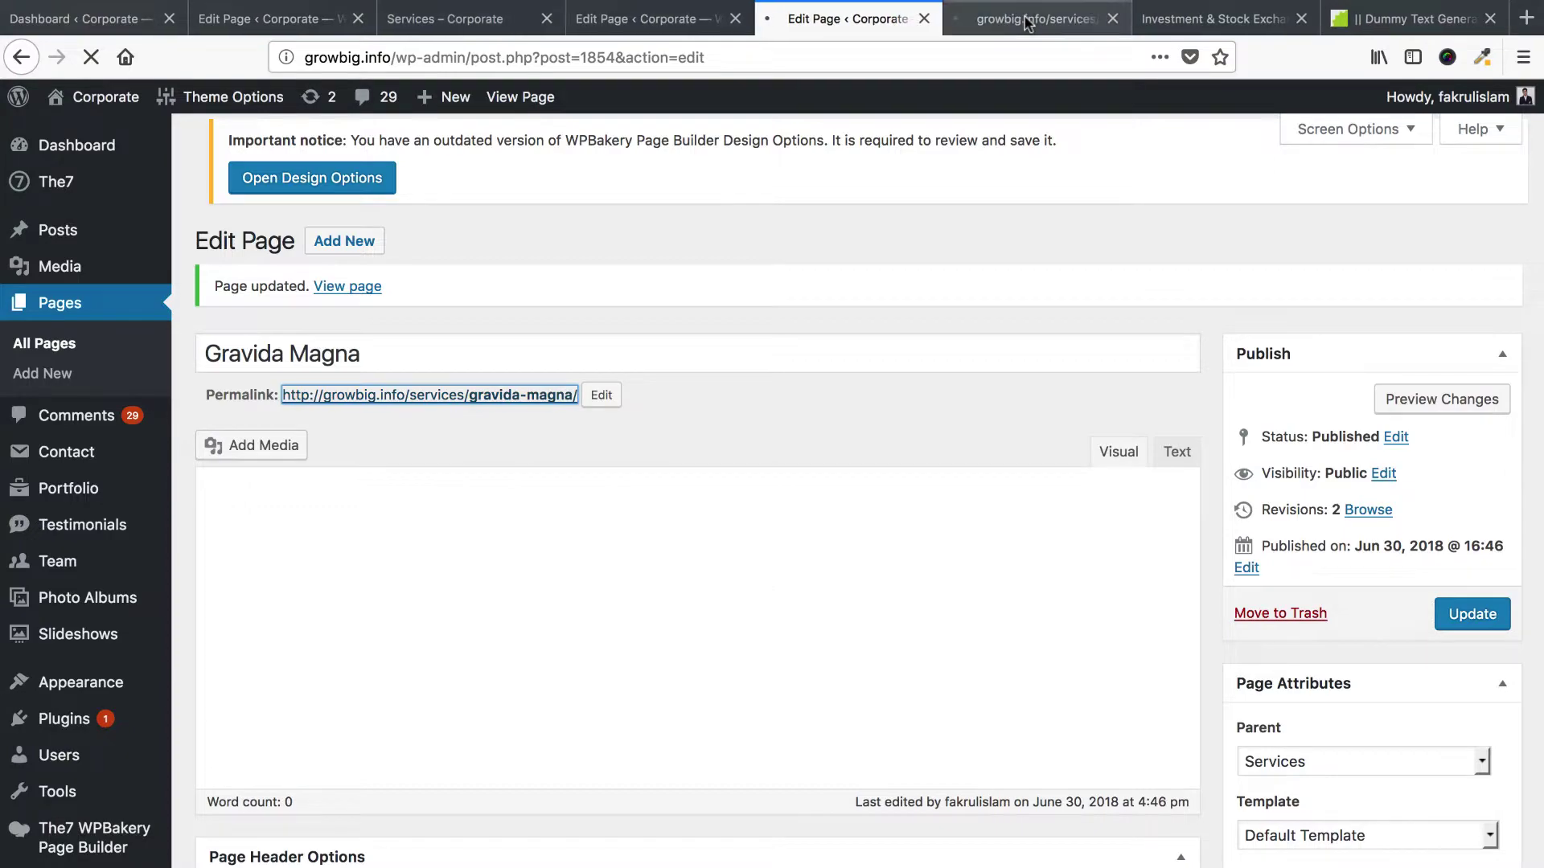
{"action": "left_click", "coordinate": [1030, 19]}
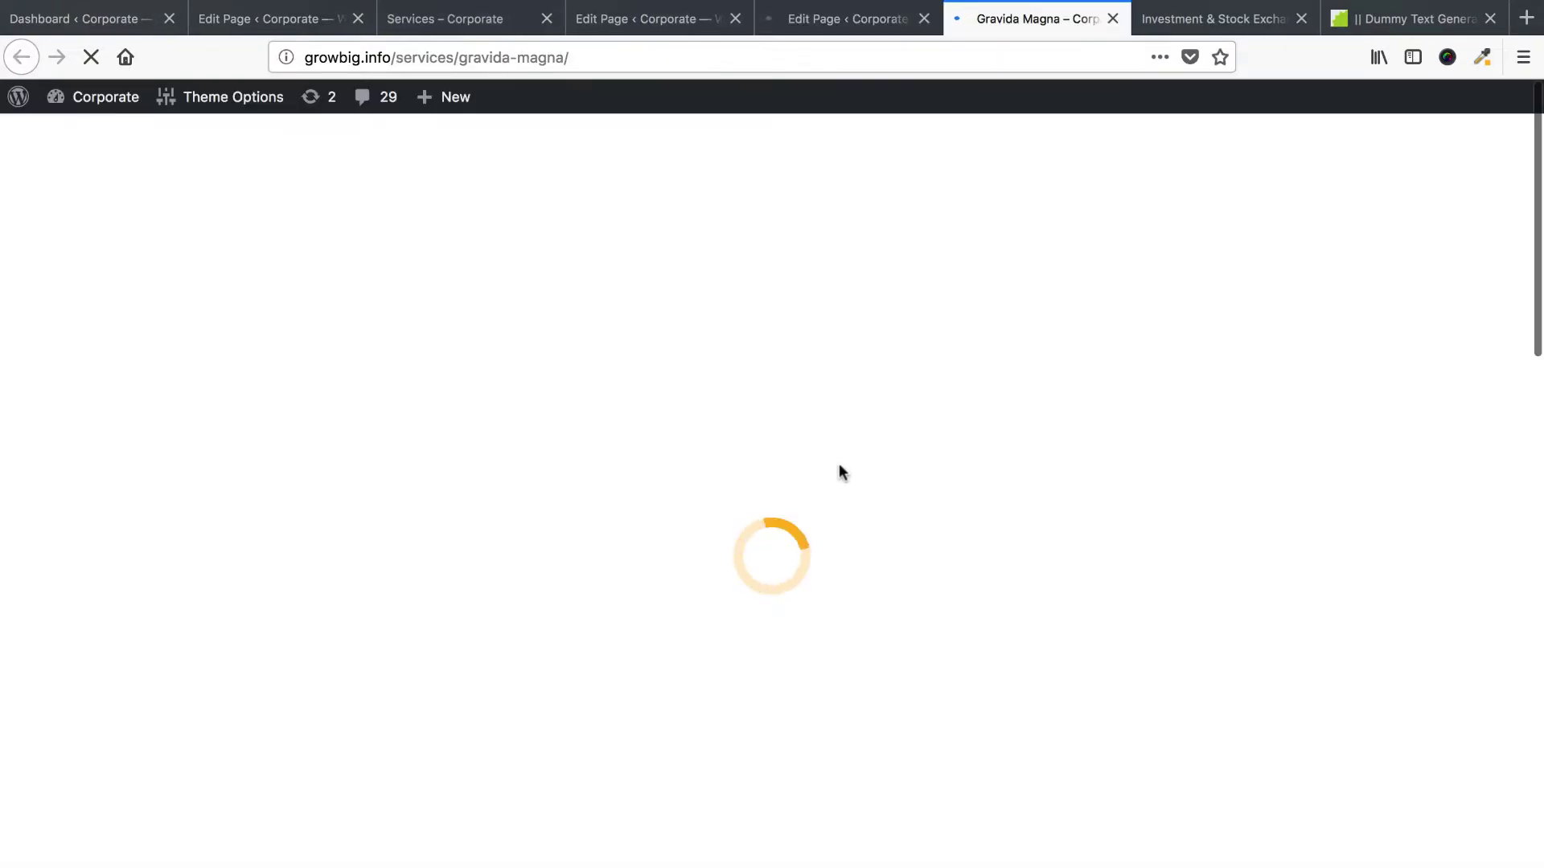
{"action": "scroll", "coordinate": [731, 707], "scroll_direction": "down", "scroll_amount": 7}
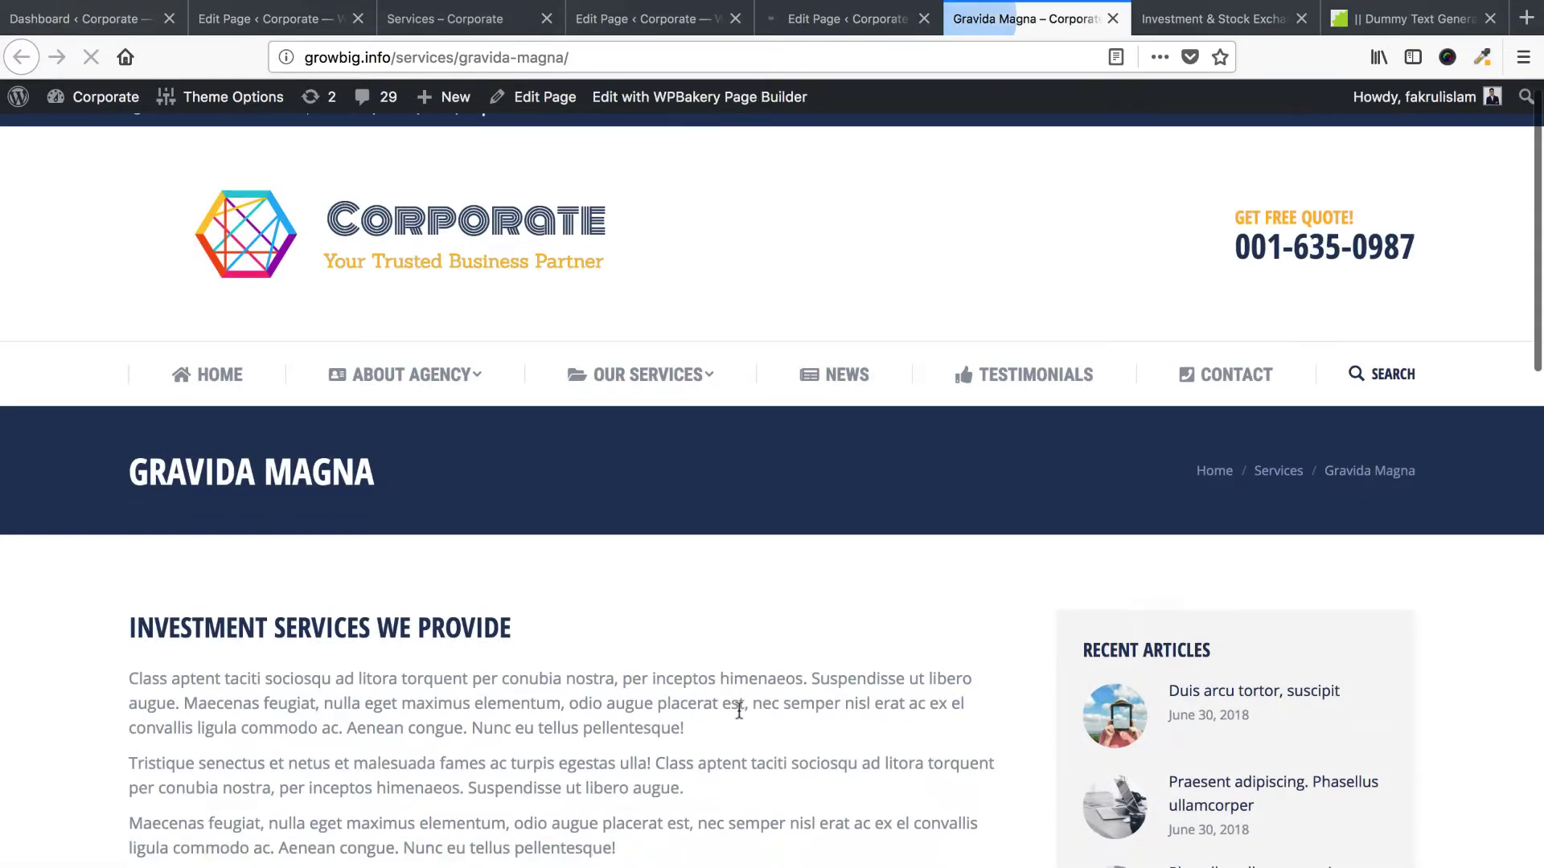
{"action": "scroll", "coordinate": [738, 714], "scroll_direction": "down", "scroll_amount": 10}
{"action": "scroll", "coordinate": [738, 714], "scroll_direction": "up", "scroll_amount": 9}
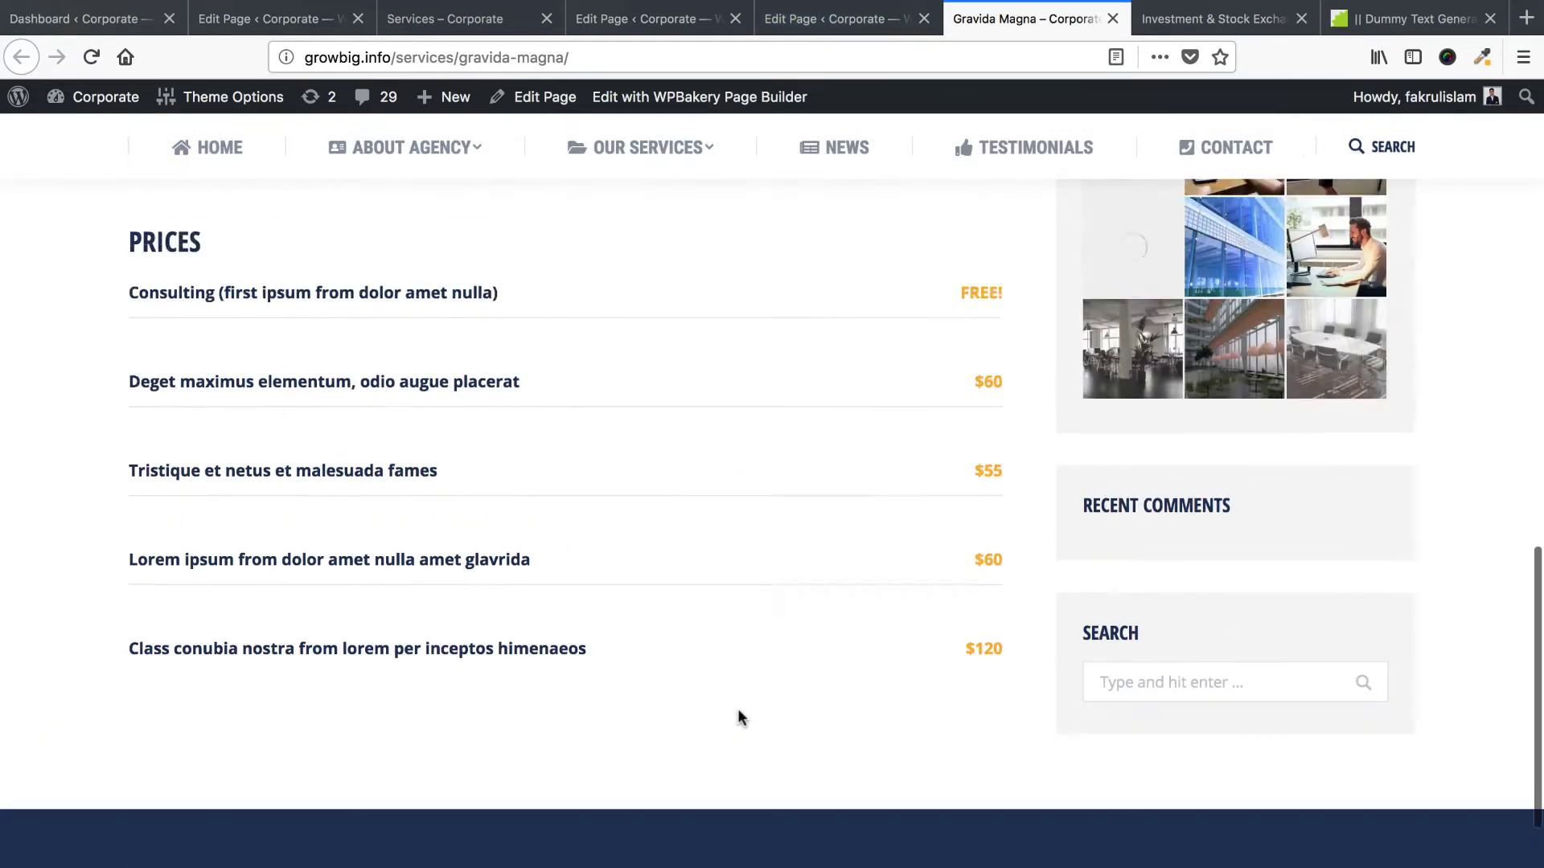
{"action": "scroll", "coordinate": [736, 708], "scroll_direction": "up", "scroll_amount": 5}
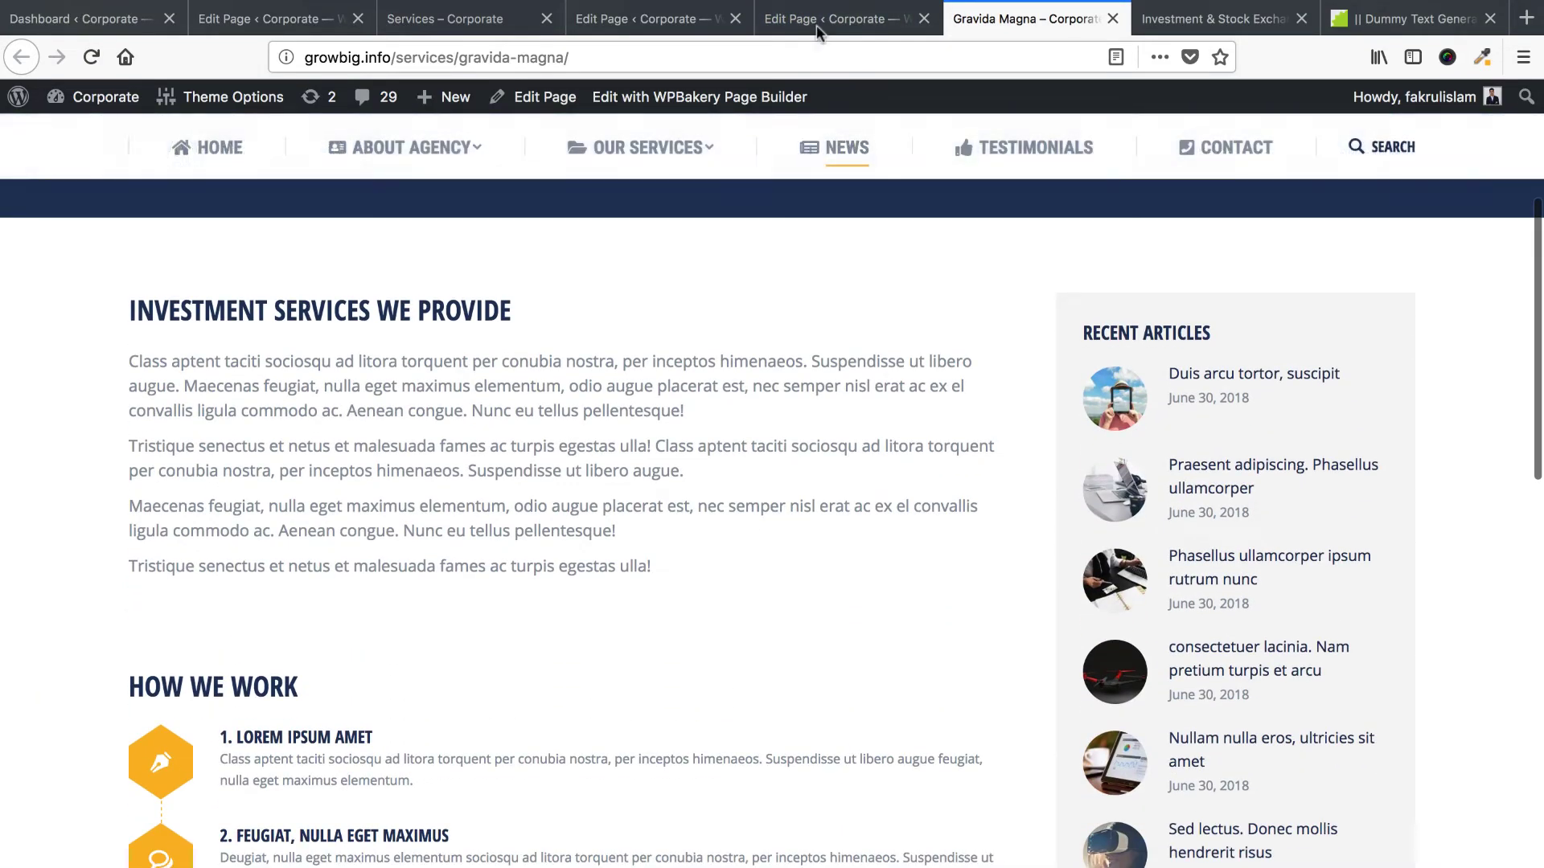
Compare the Investment & Stock Exchange page's sidebar position and widgets with those on the Gravida Magna page.
{"action": "left_click", "coordinate": [488, 29]}
{"action": "left_click", "coordinate": [1170, 22]}
{"action": "scroll", "coordinate": [782, 741], "scroll_direction": "down", "scroll_amount": 3}
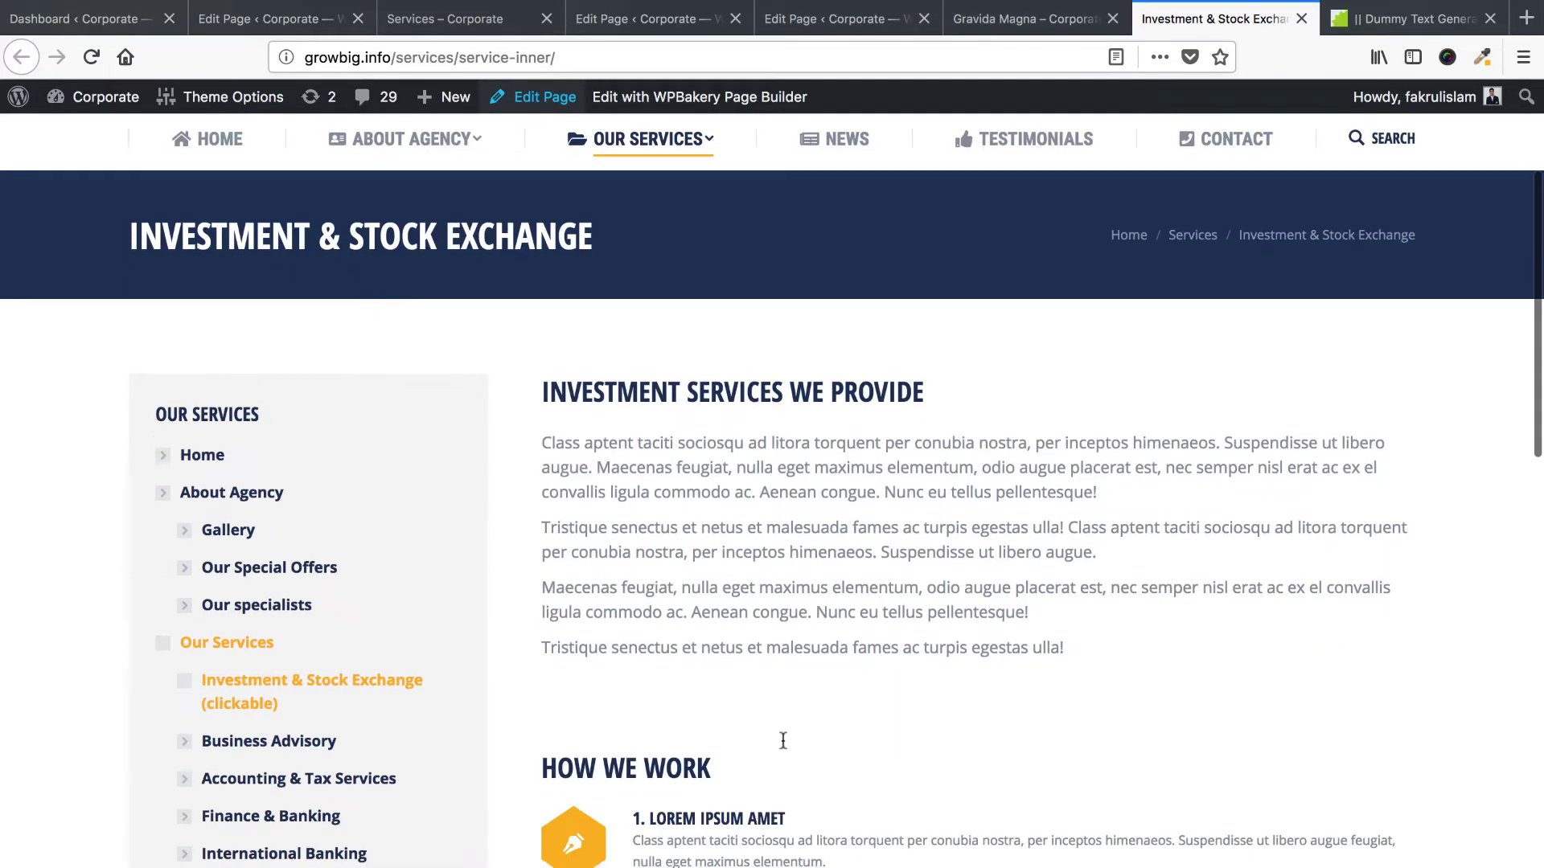
{"action": "scroll", "coordinate": [312, 775], "scroll_direction": "down", "scroll_amount": 10}
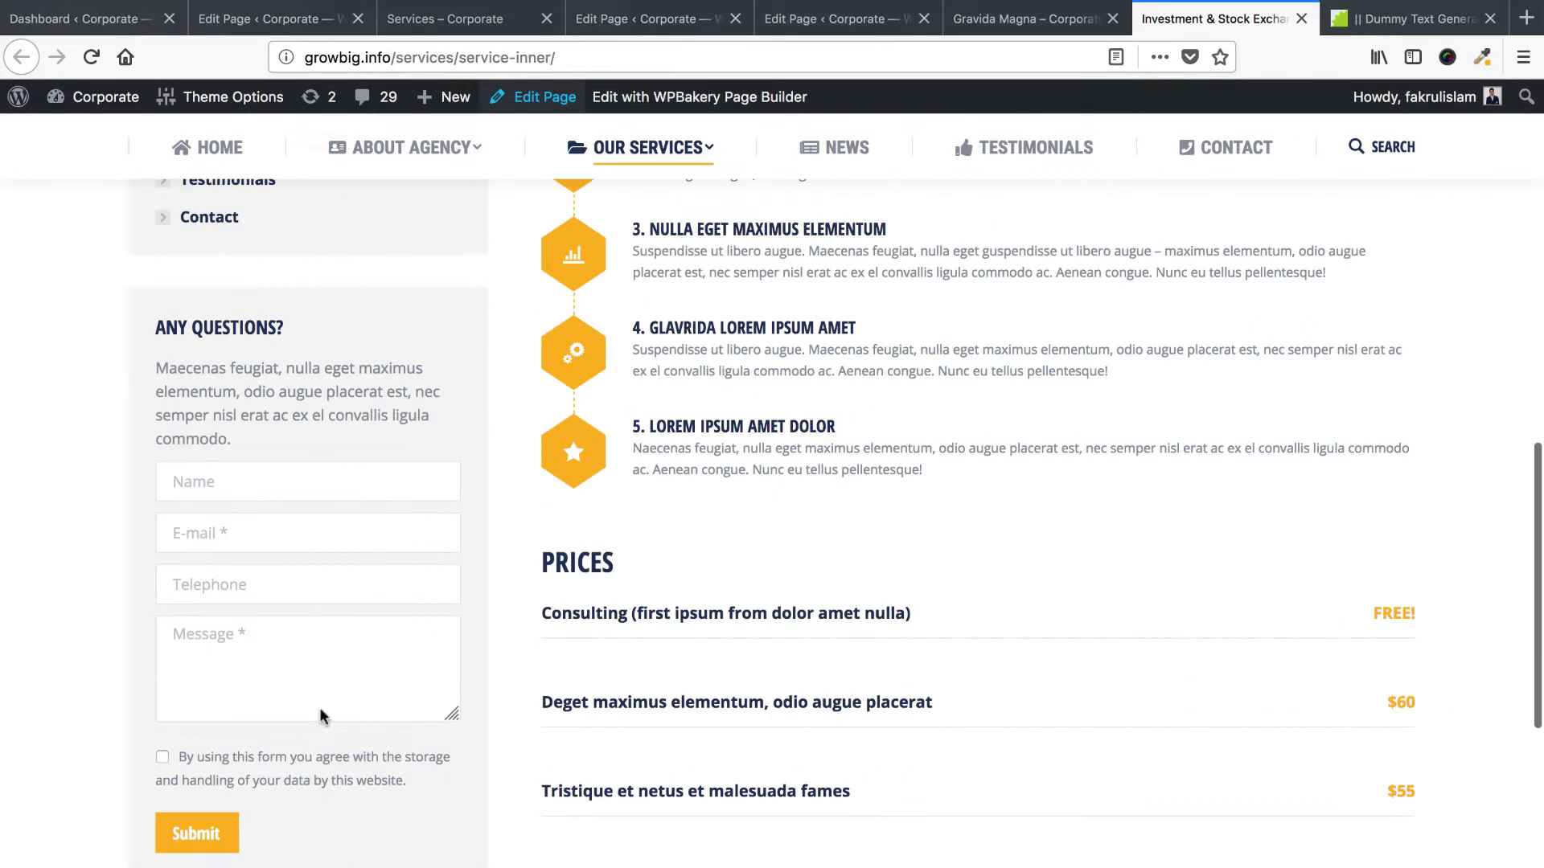
{"action": "scroll", "coordinate": [320, 715], "scroll_direction": "up", "scroll_amount": 5}
{"action": "left_click", "coordinate": [1011, 19]}
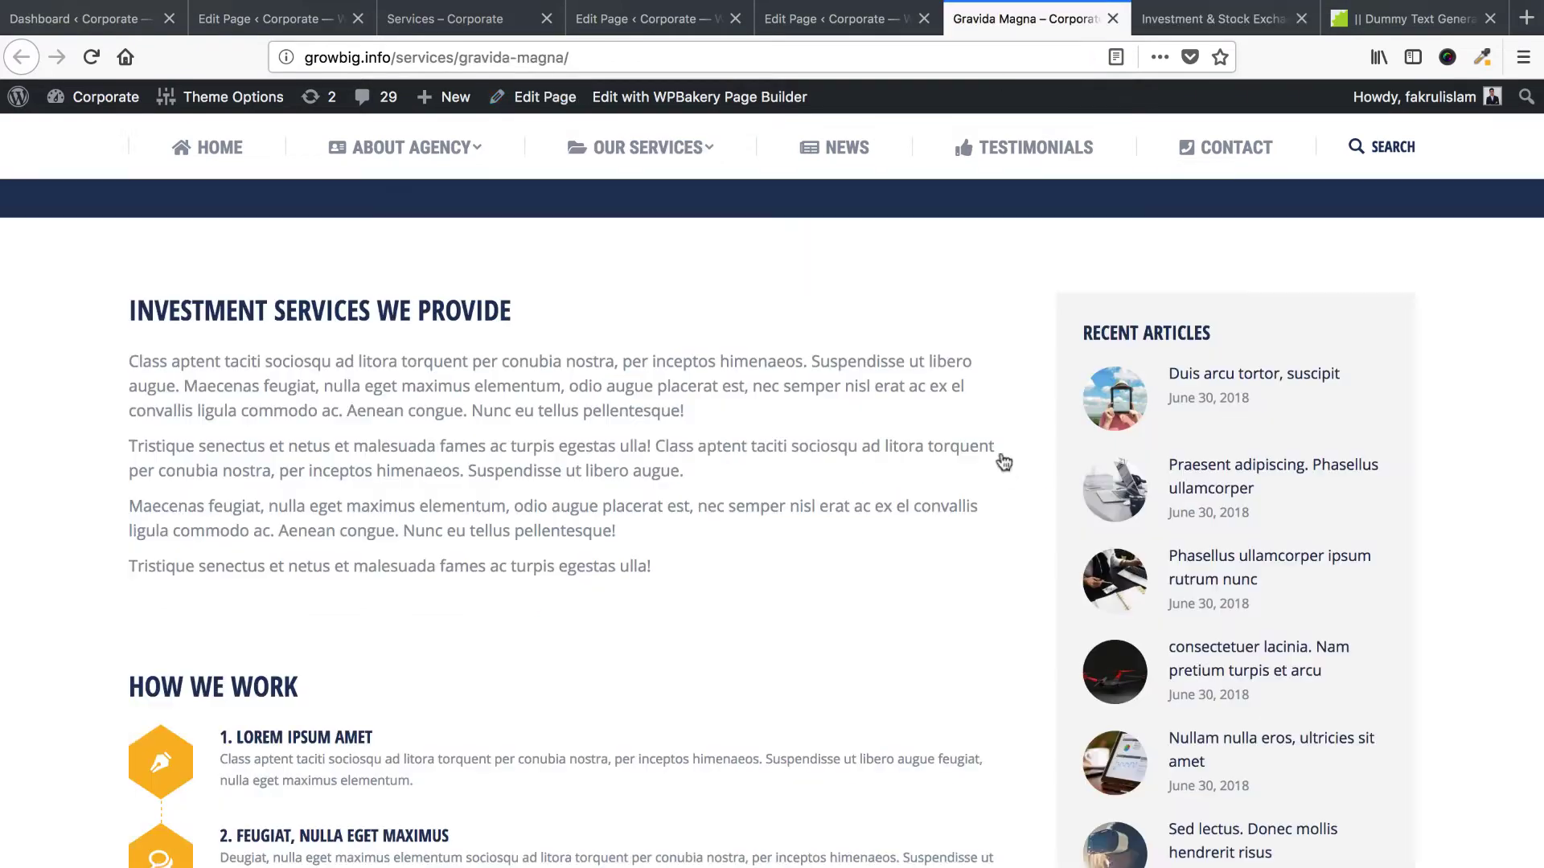
{"action": "scroll", "coordinate": [1005, 460], "scroll_direction": "down", "scroll_amount": 4}
{"action": "scroll", "coordinate": [1013, 734], "scroll_direction": "down", "scroll_amount": 5}
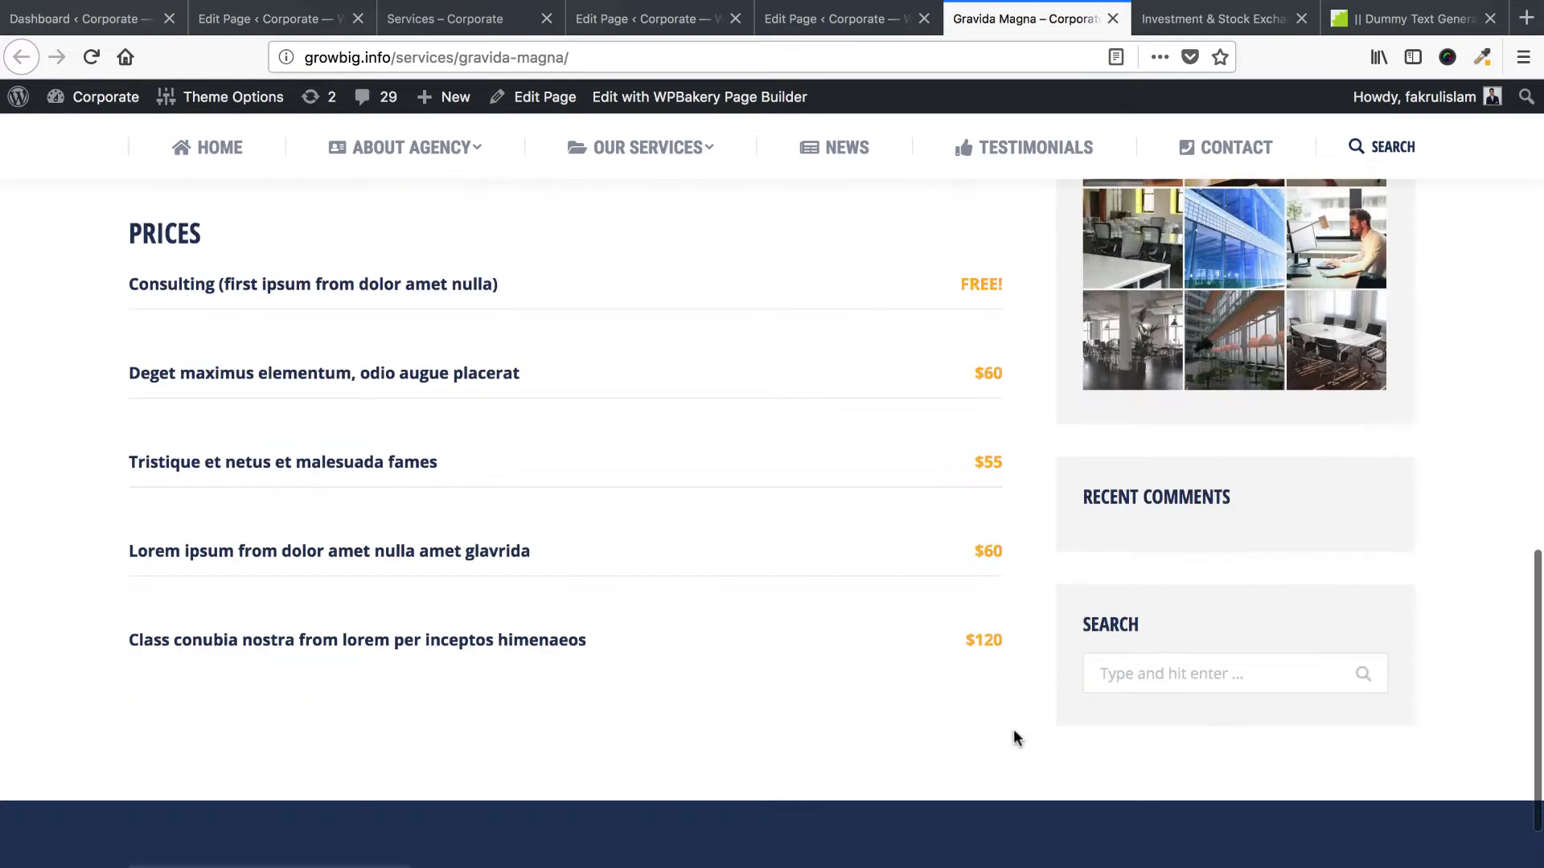
{"action": "scroll", "coordinate": [1017, 719], "scroll_direction": "up", "scroll_amount": 10}
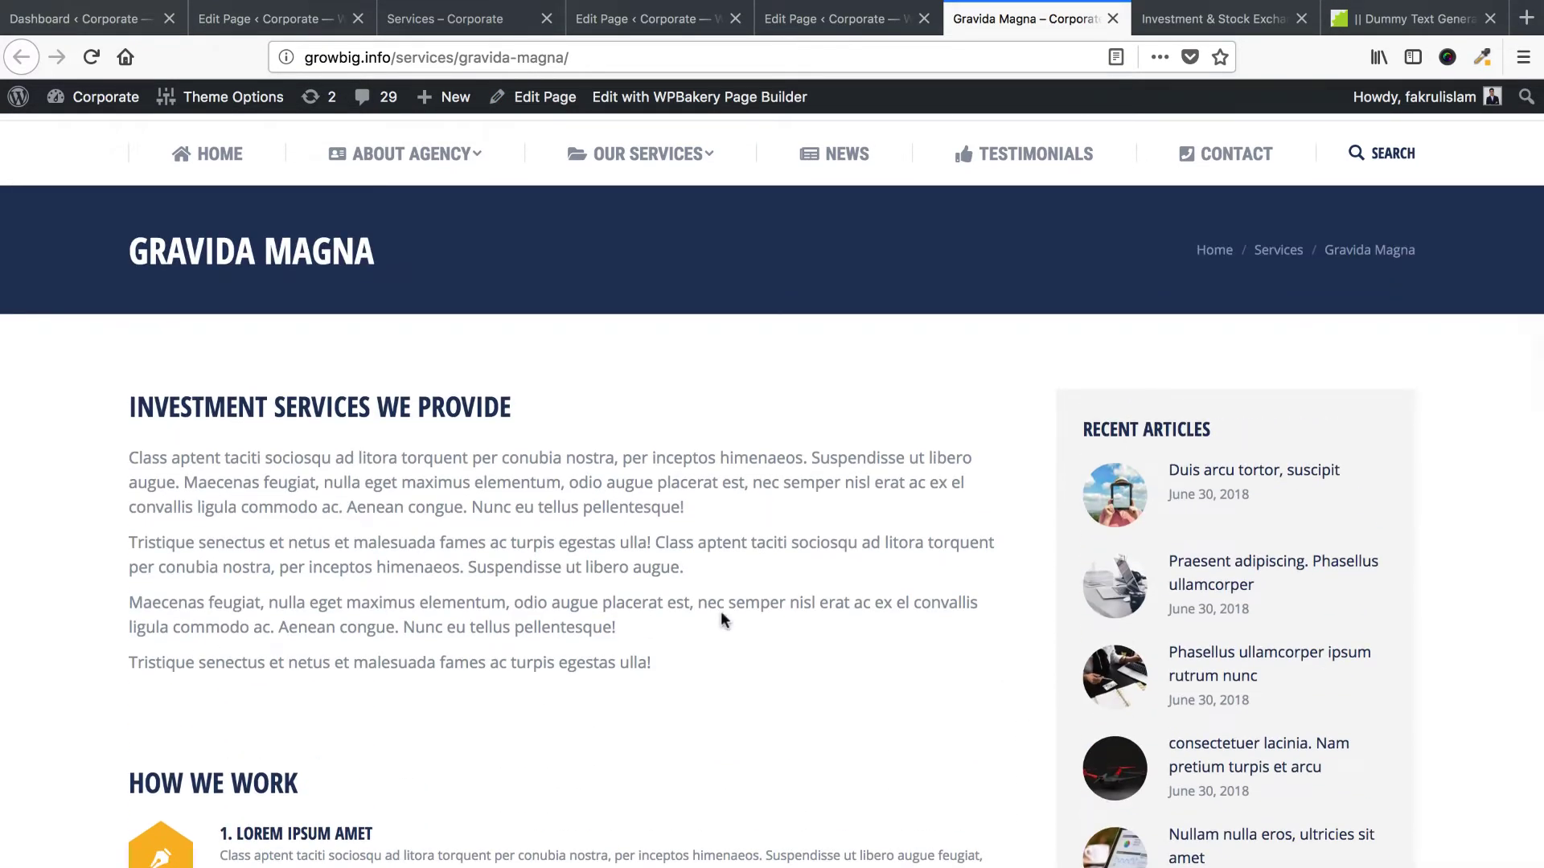
Set the Gravida Magna page's sidebar position to Left and its widget area to Services, and update the page.
{"action": "left_click", "coordinate": [840, 20]}
{"action": "scroll", "coordinate": [1019, 682], "scroll_direction": "down", "scroll_amount": 15}
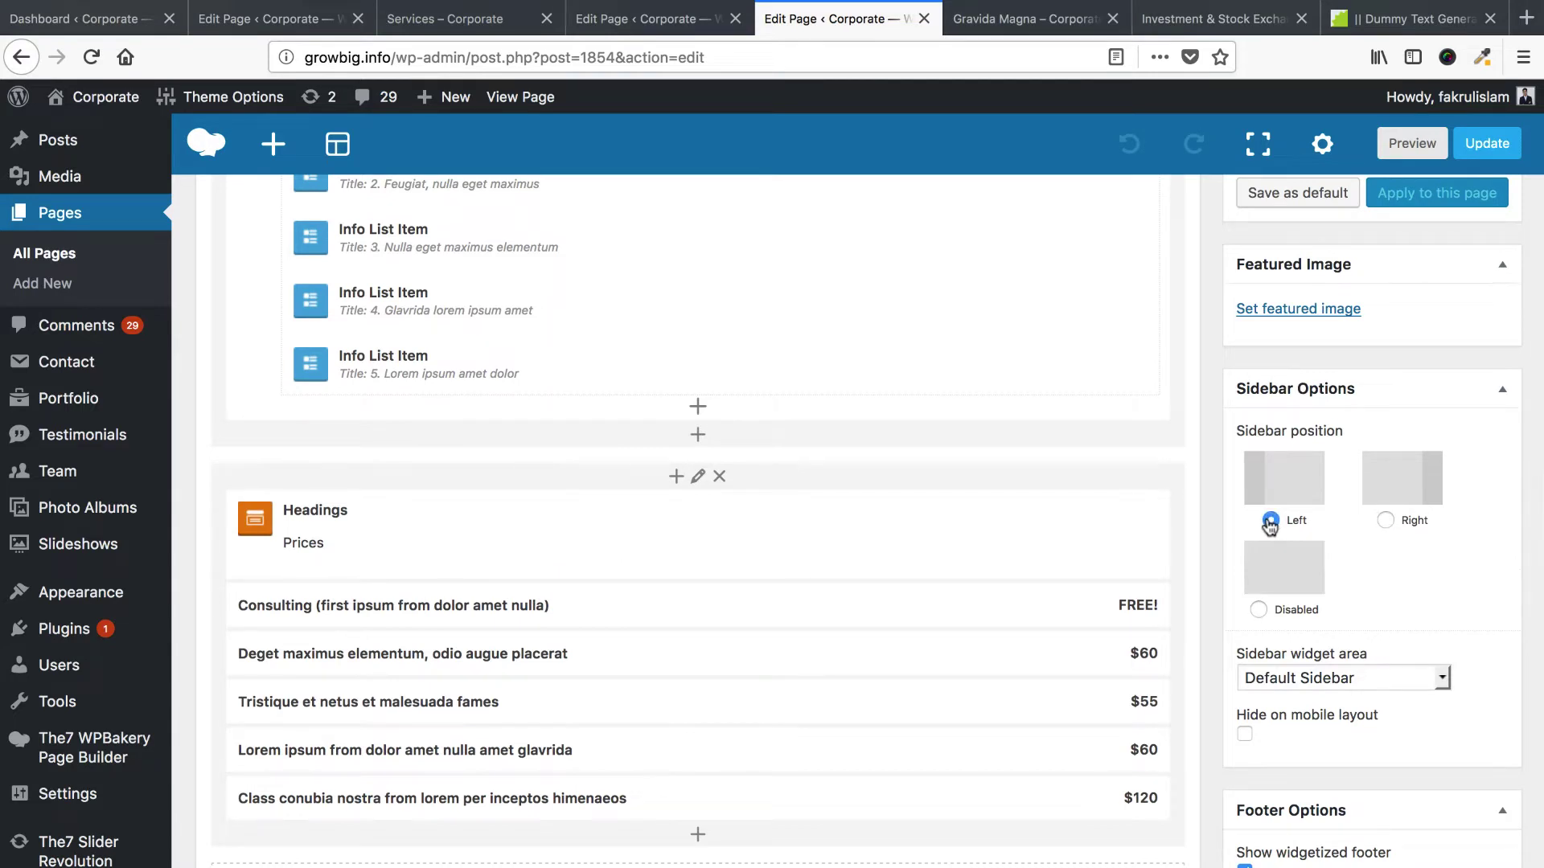
{"action": "left_click", "coordinate": [1323, 682]}
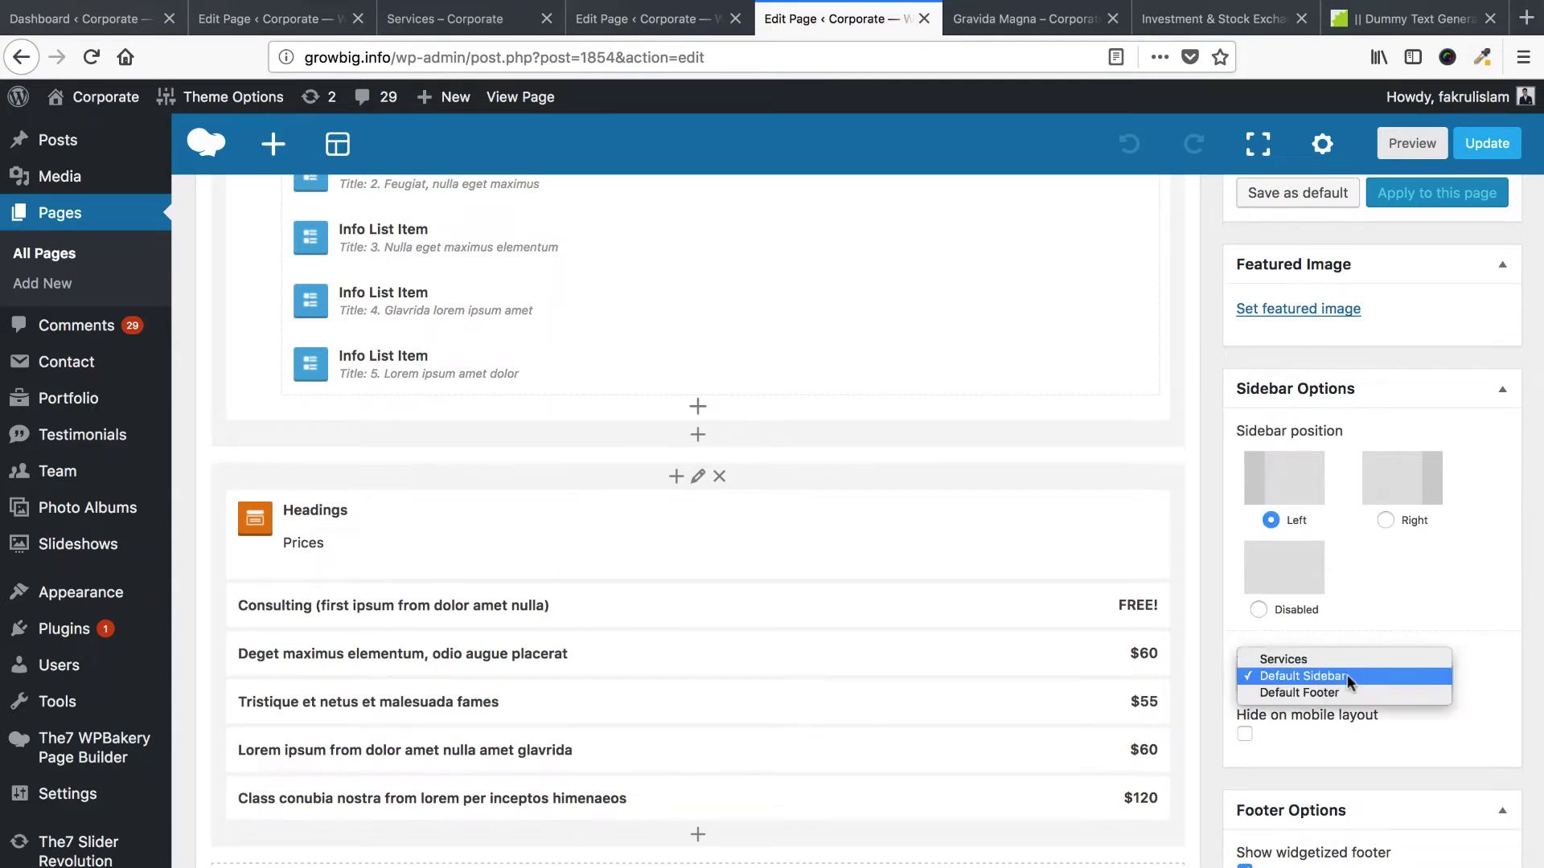
{"action": "left_click", "coordinate": [1335, 660]}
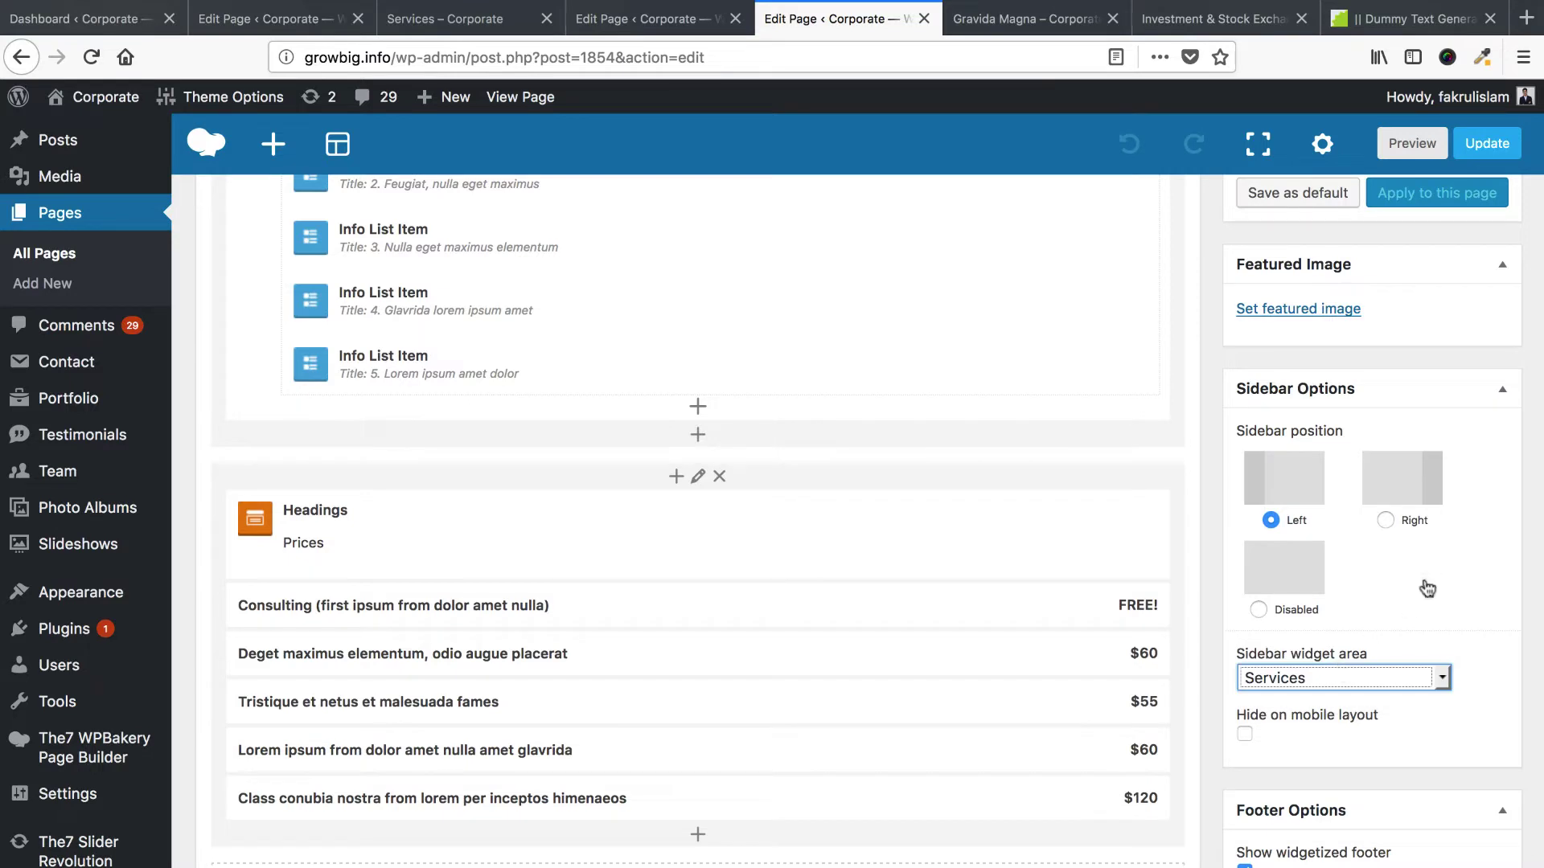
{"action": "left_click", "coordinate": [1487, 144]}
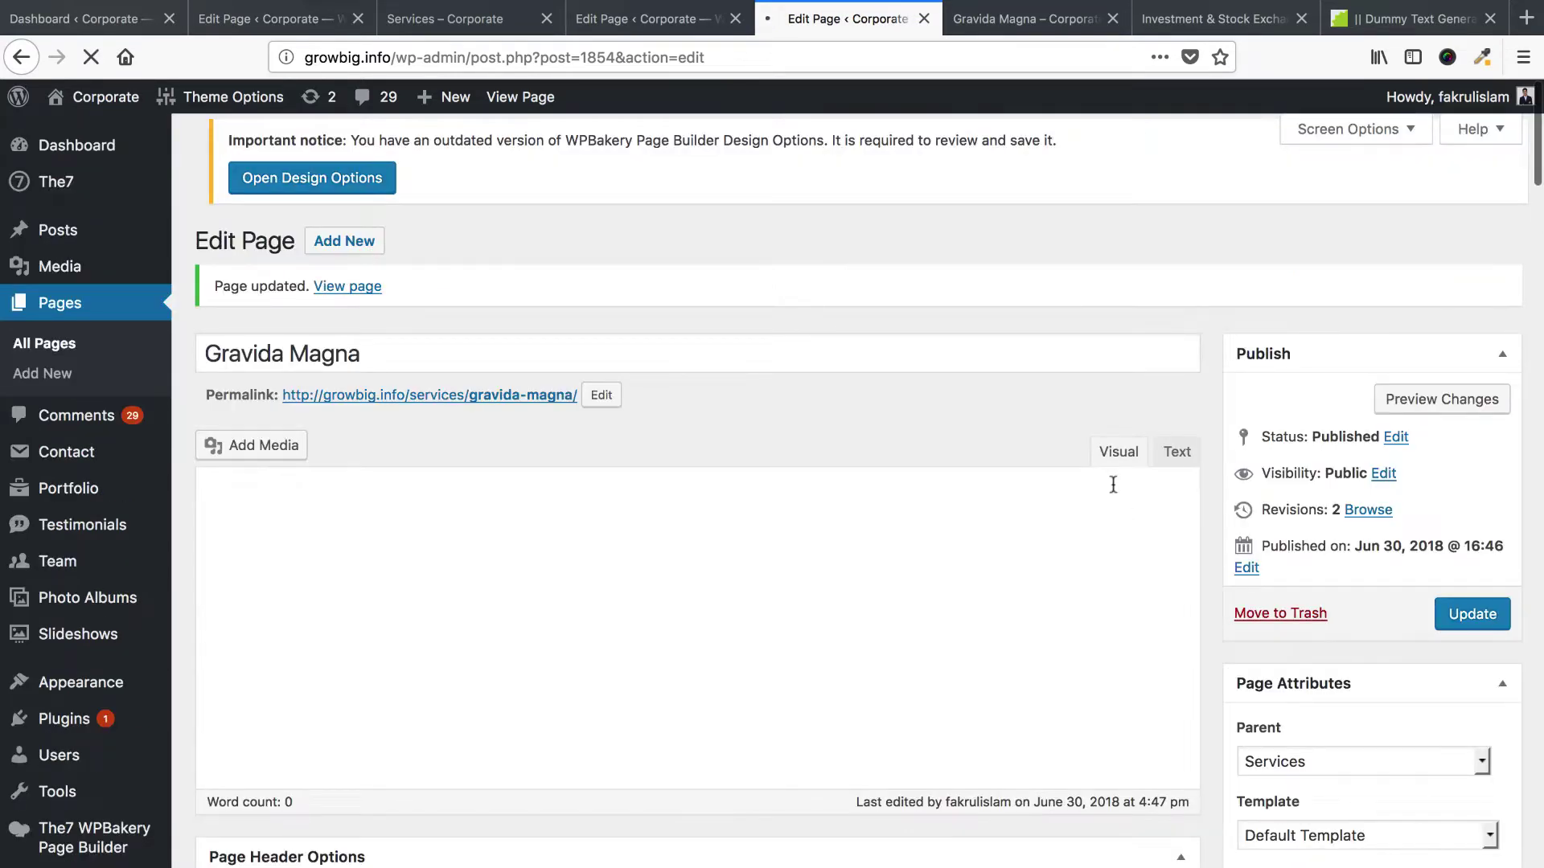
Reload the live Gravida Magna page and check its sidebar.
{"action": "left_click", "coordinate": [1042, 23]}
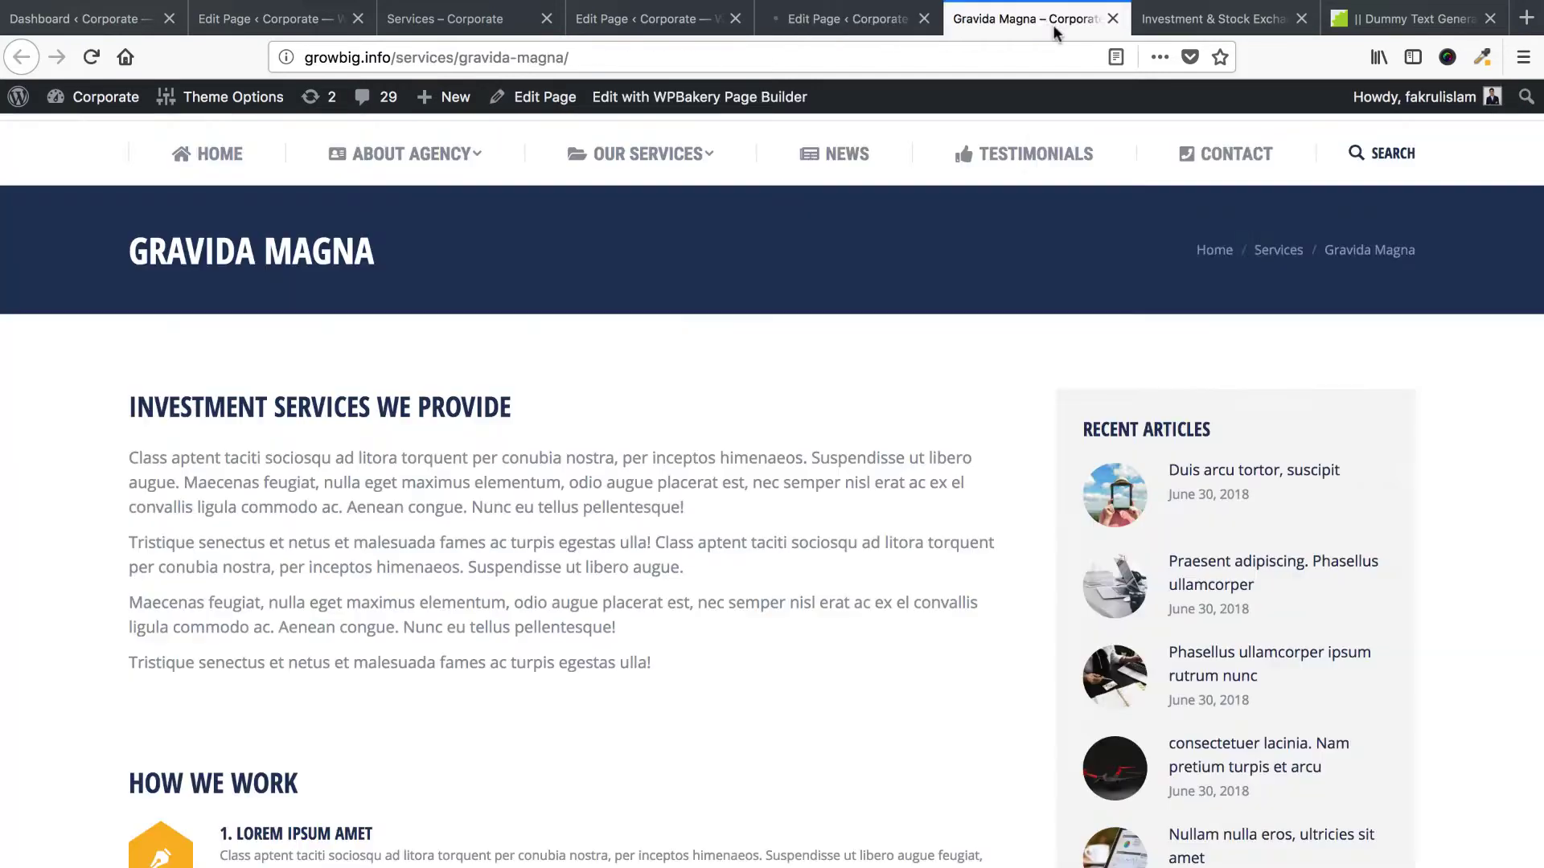
{"action": "right_click", "coordinate": [1039, 17]}
{"action": "key", "text": "Return"}
{"action": "scroll", "coordinate": [965, 611], "scroll_direction": "down", "scroll_amount": 3}
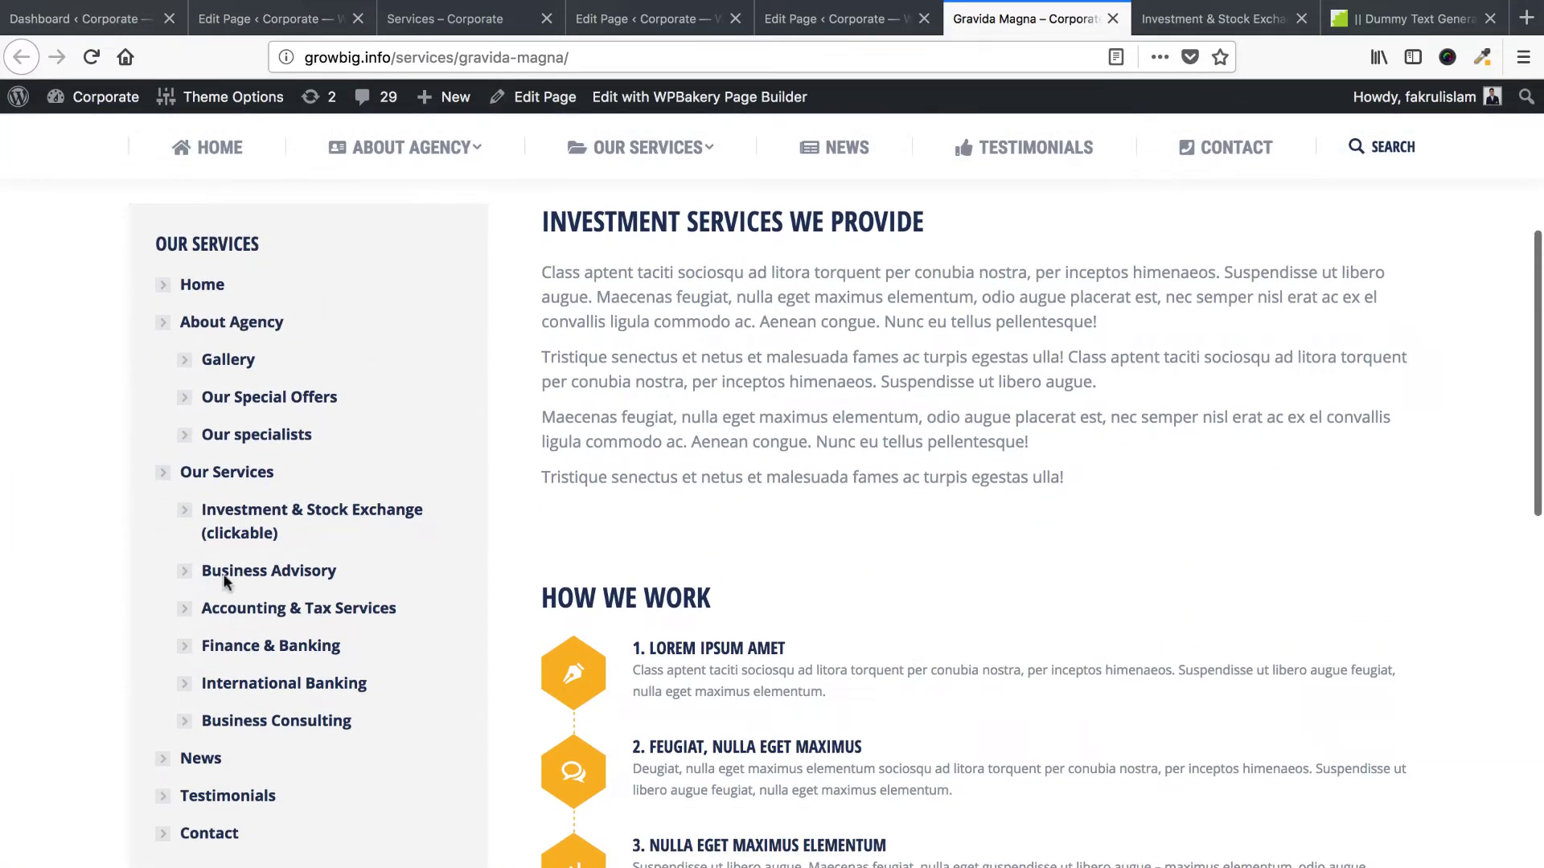
Review the work process list, prices and sidebar contact form on the live Gravida Magna page.
{"action": "scroll", "coordinate": [269, 760], "scroll_direction": "down", "scroll_amount": 10}
{"action": "scroll", "coordinate": [502, 744], "scroll_direction": "up", "scroll_amount": 4}
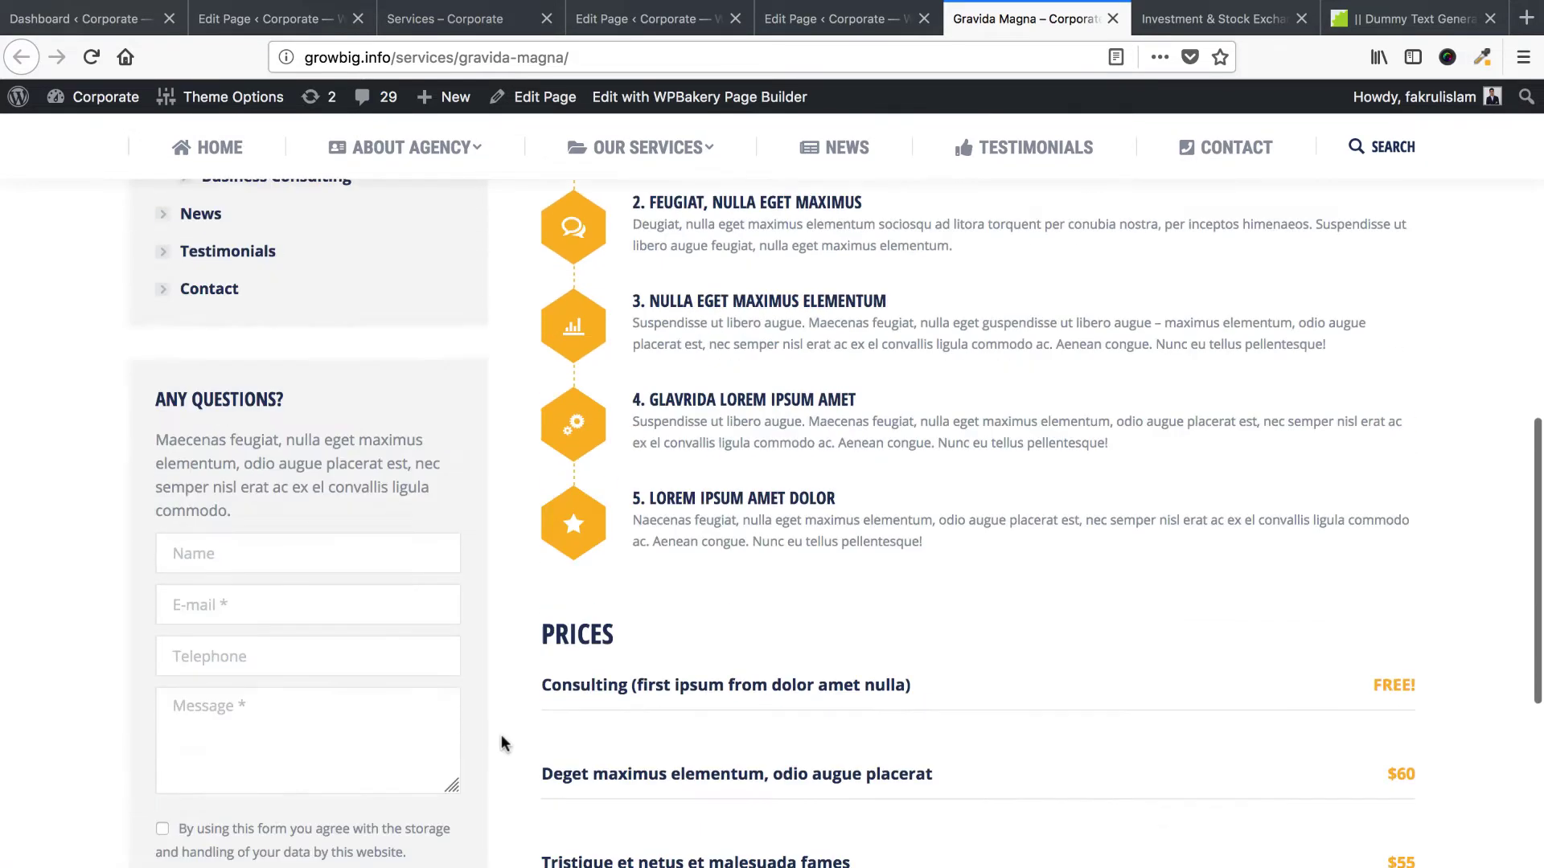
{"action": "scroll", "coordinate": [502, 743], "scroll_direction": "up", "scroll_amount": 10}
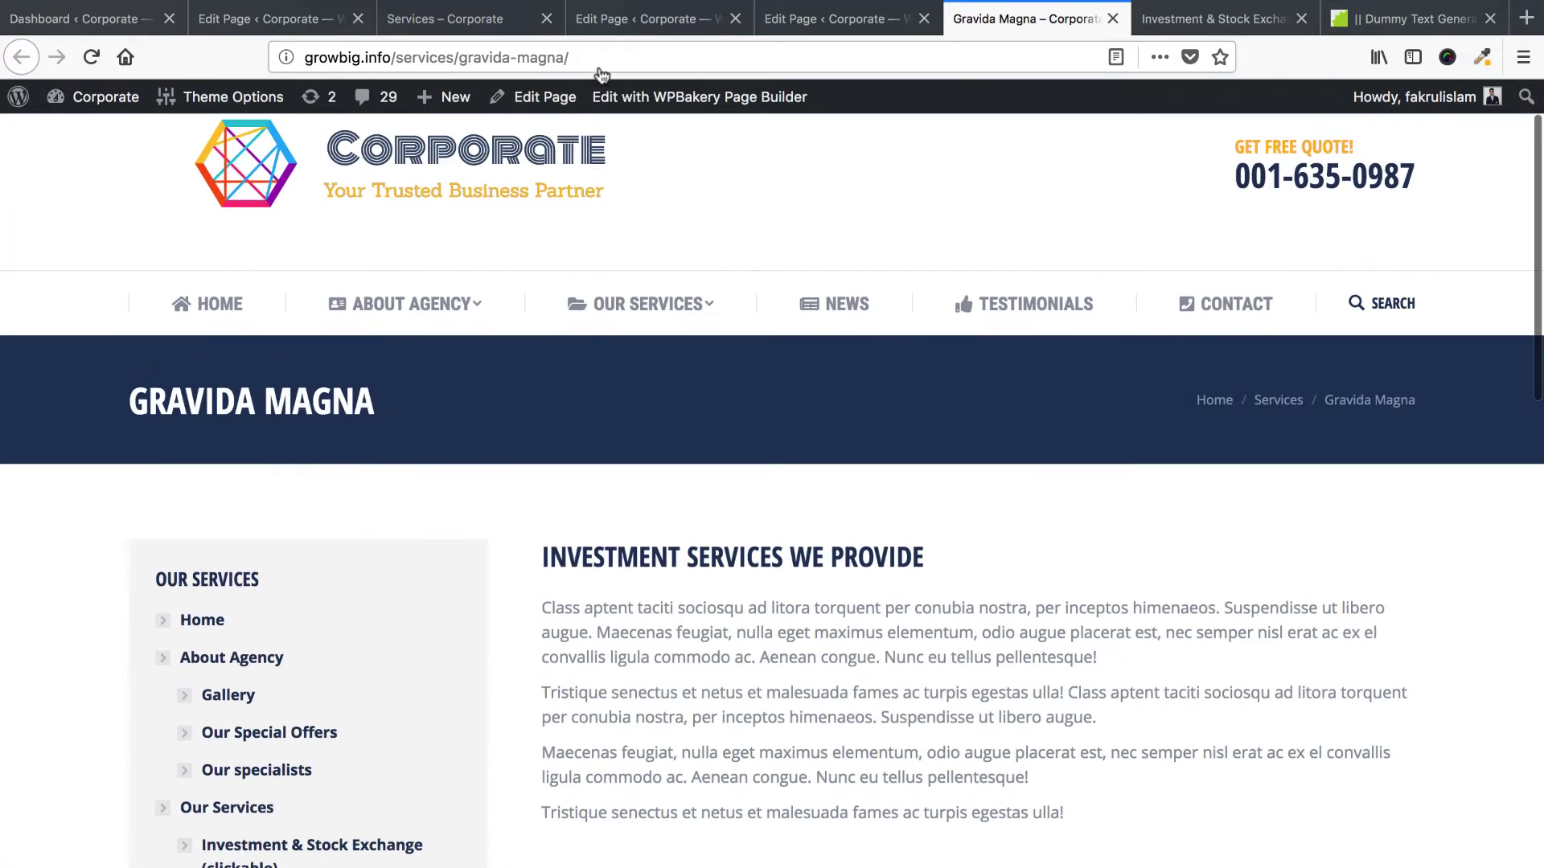
Copy the live Gravida Magna page's URL and locate the Gravida Magna entry on the live Services page.
{"action": "left_click", "coordinate": [596, 60]}
{"action": "key", "text": "ctrl+c"}
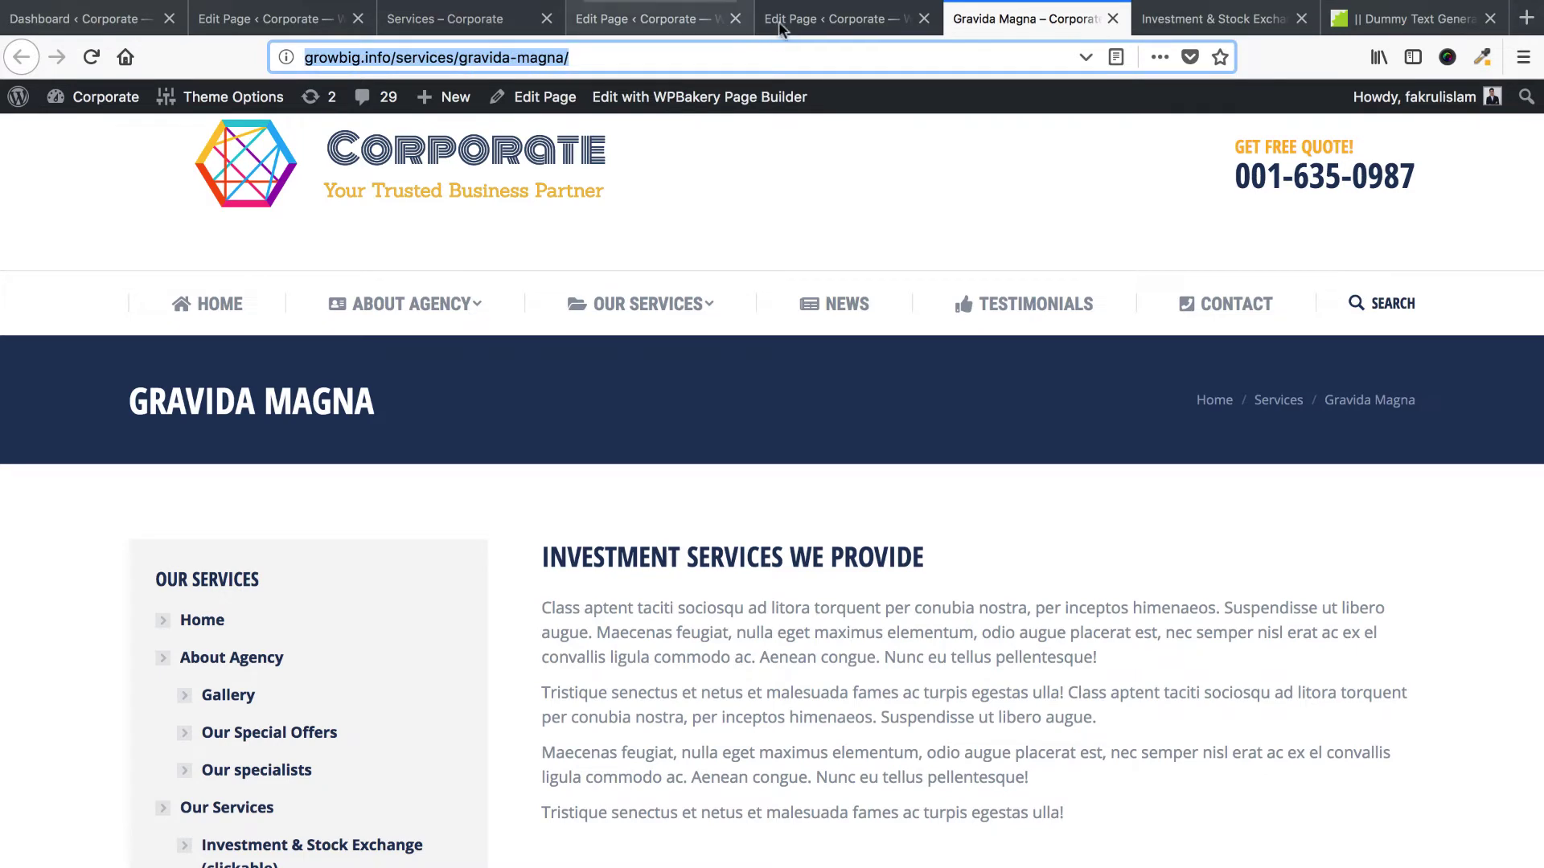
{"action": "left_click", "coordinate": [451, 19]}
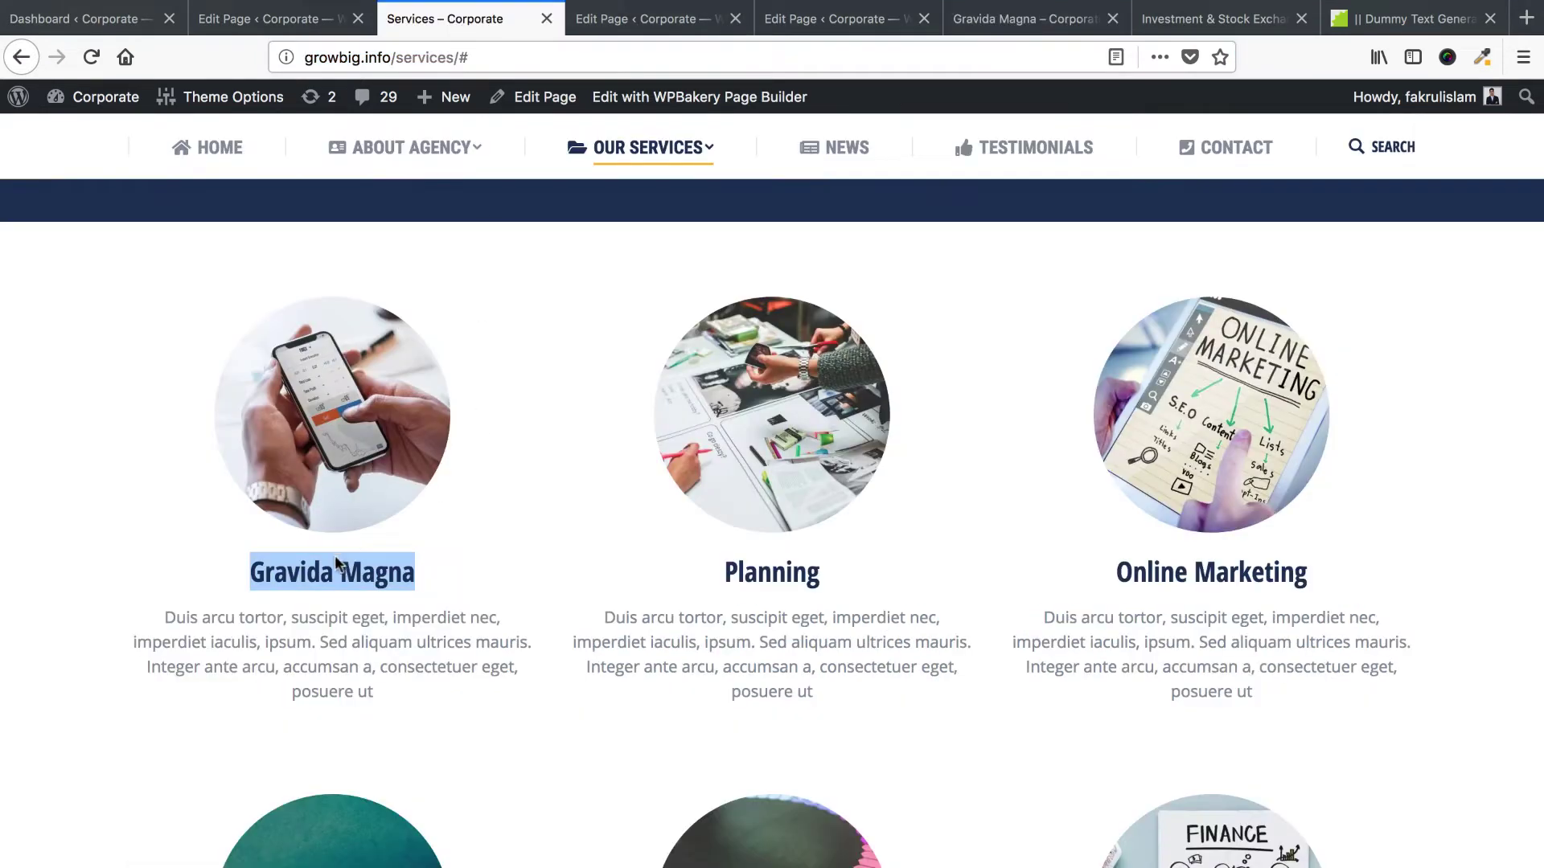
{"action": "left_click", "coordinate": [344, 608]}
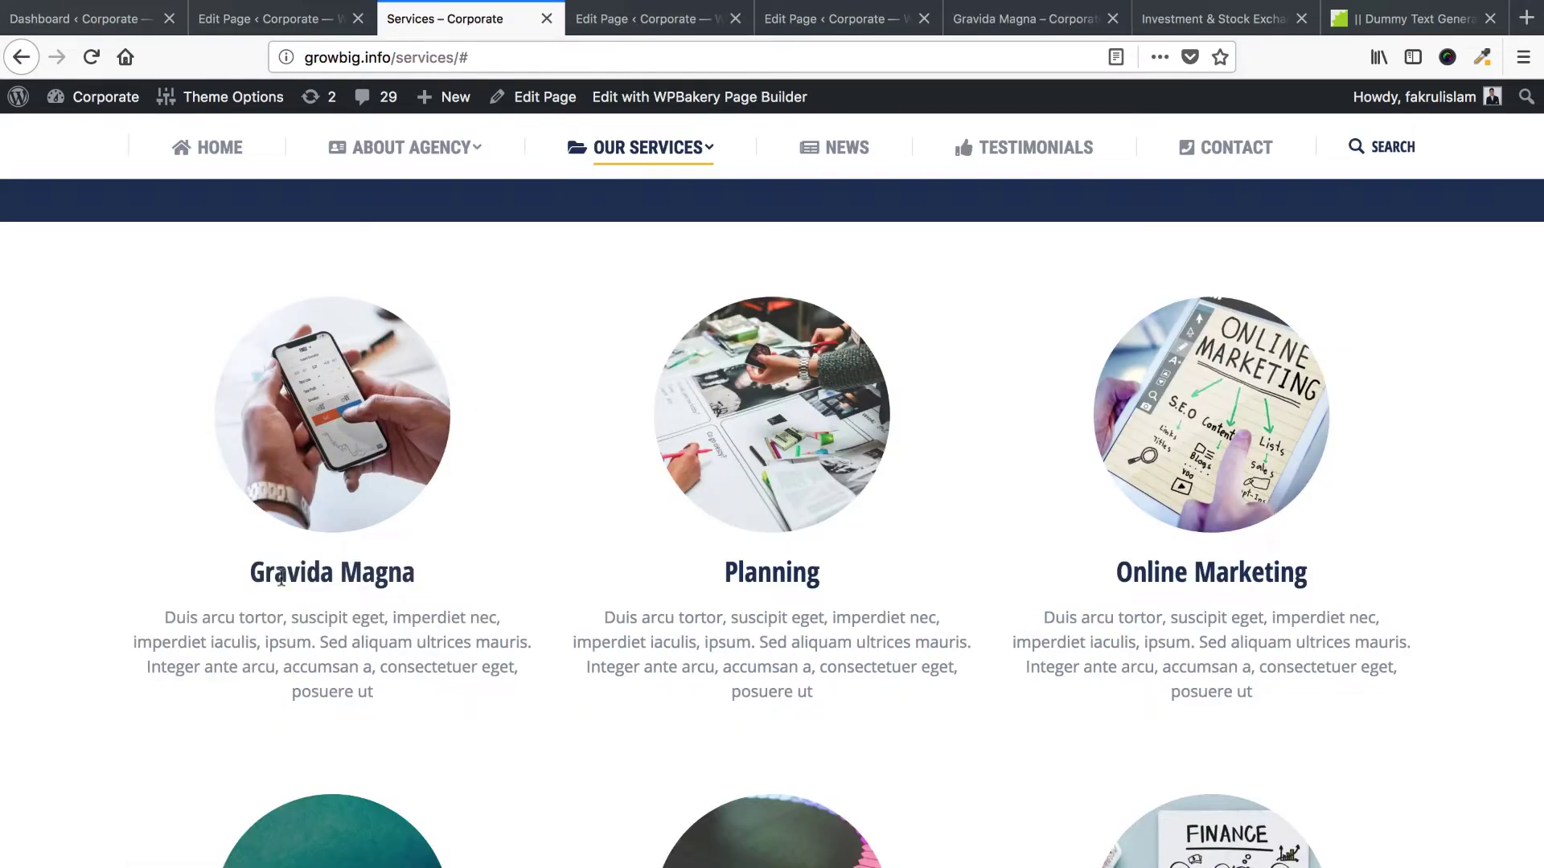
{"action": "left_click", "coordinate": [1035, 20]}
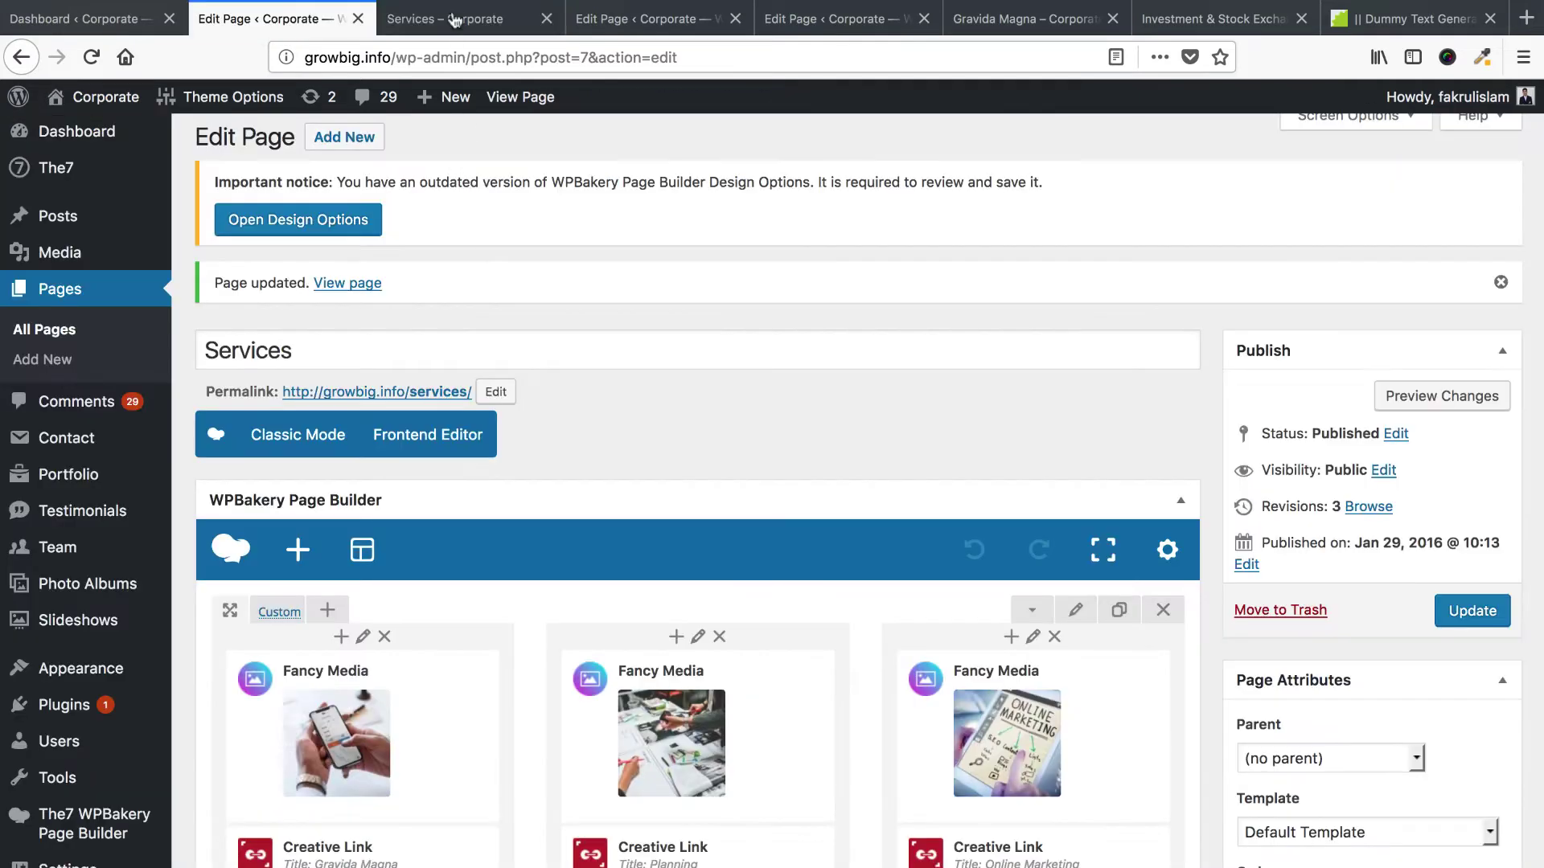
In the Services page editor, set the Gravida Magna image's link to the copied Gravida Magna page URL and save the element.
{"action": "left_click", "coordinate": [455, 20]}
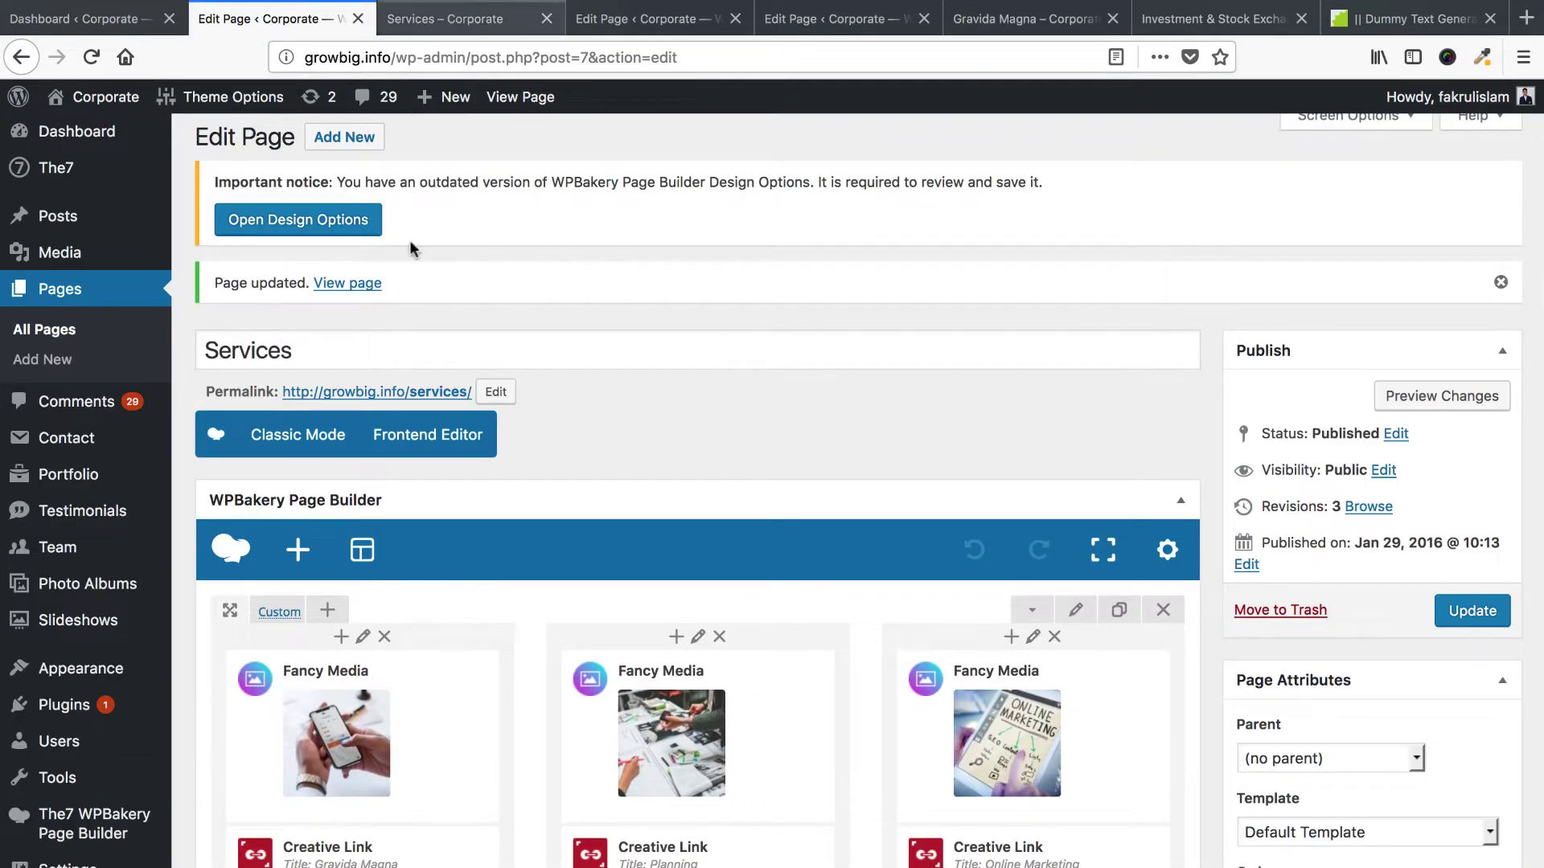
{"action": "key", "text": "ctrl+shift+Tab"}
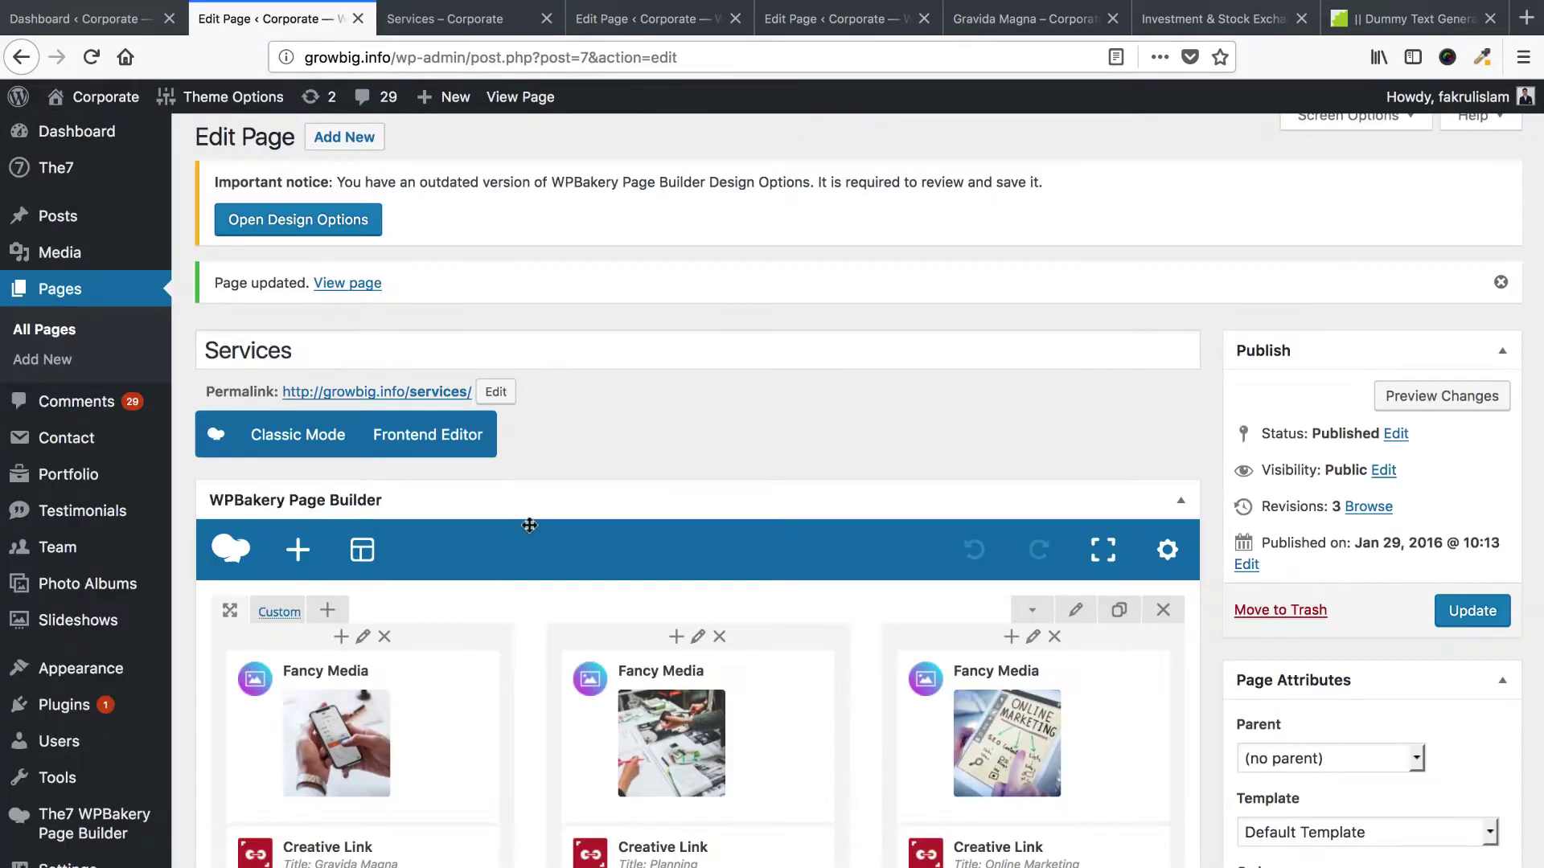
{"action": "scroll", "coordinate": [409, 552], "scroll_direction": "down", "scroll_amount": 2}
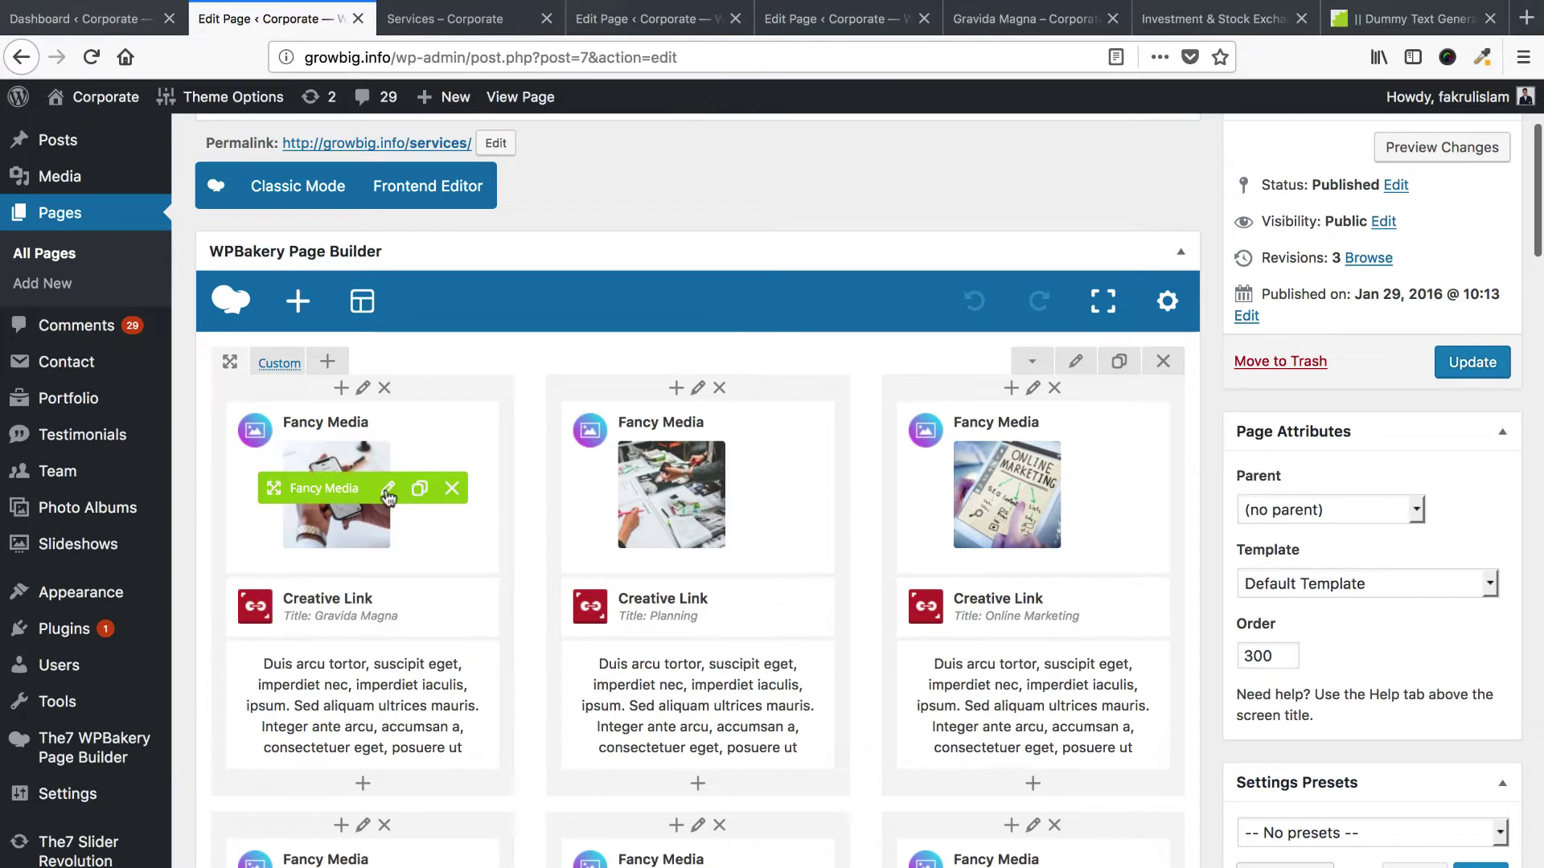
{"action": "left_click", "coordinate": [388, 490]}
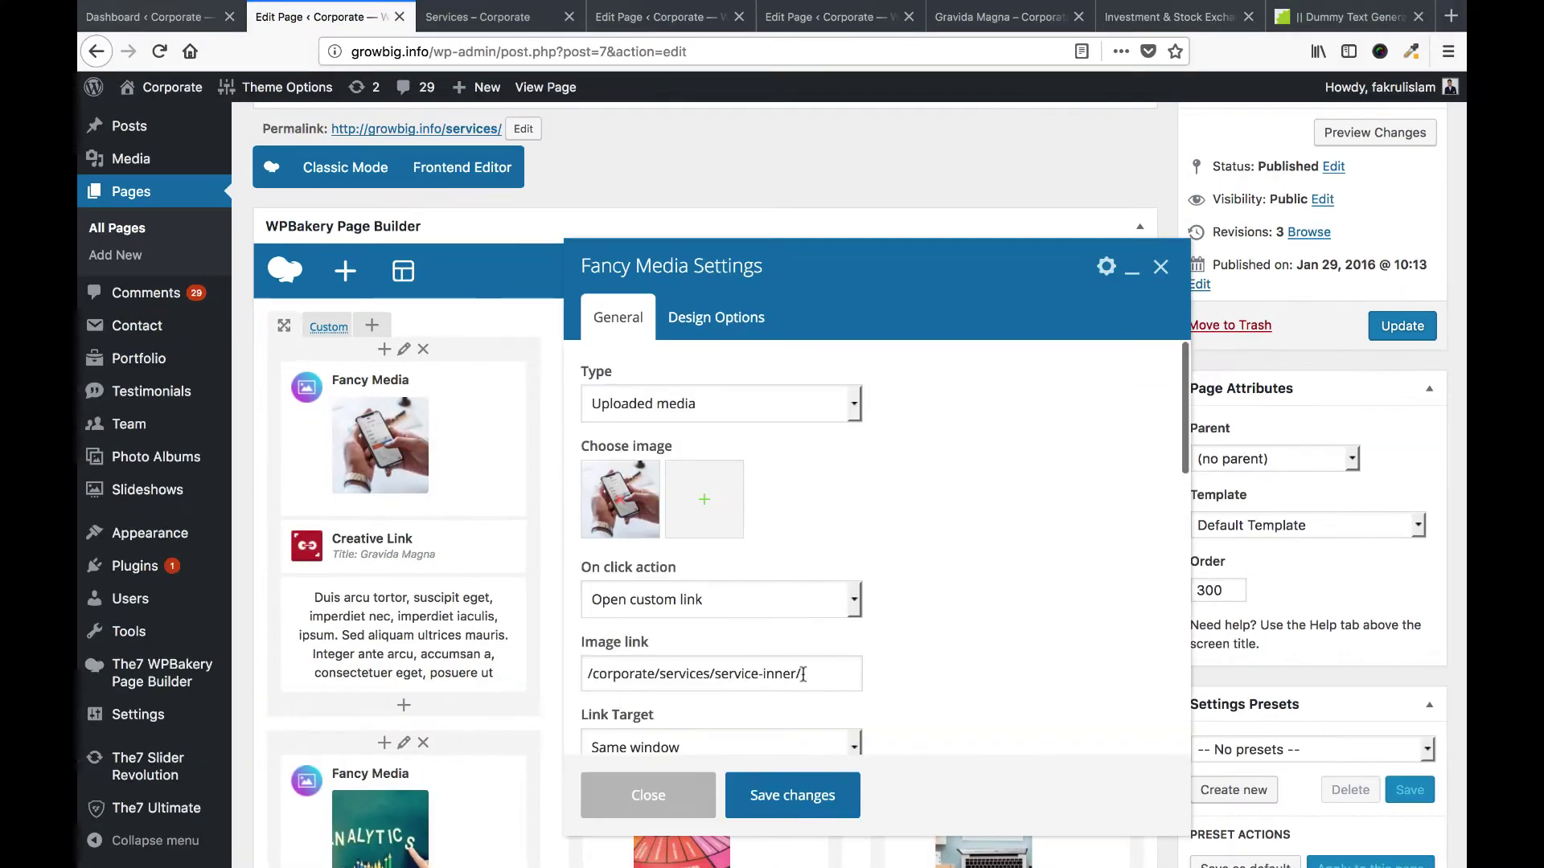
{"action": "triple_click", "coordinate": [803, 674]}
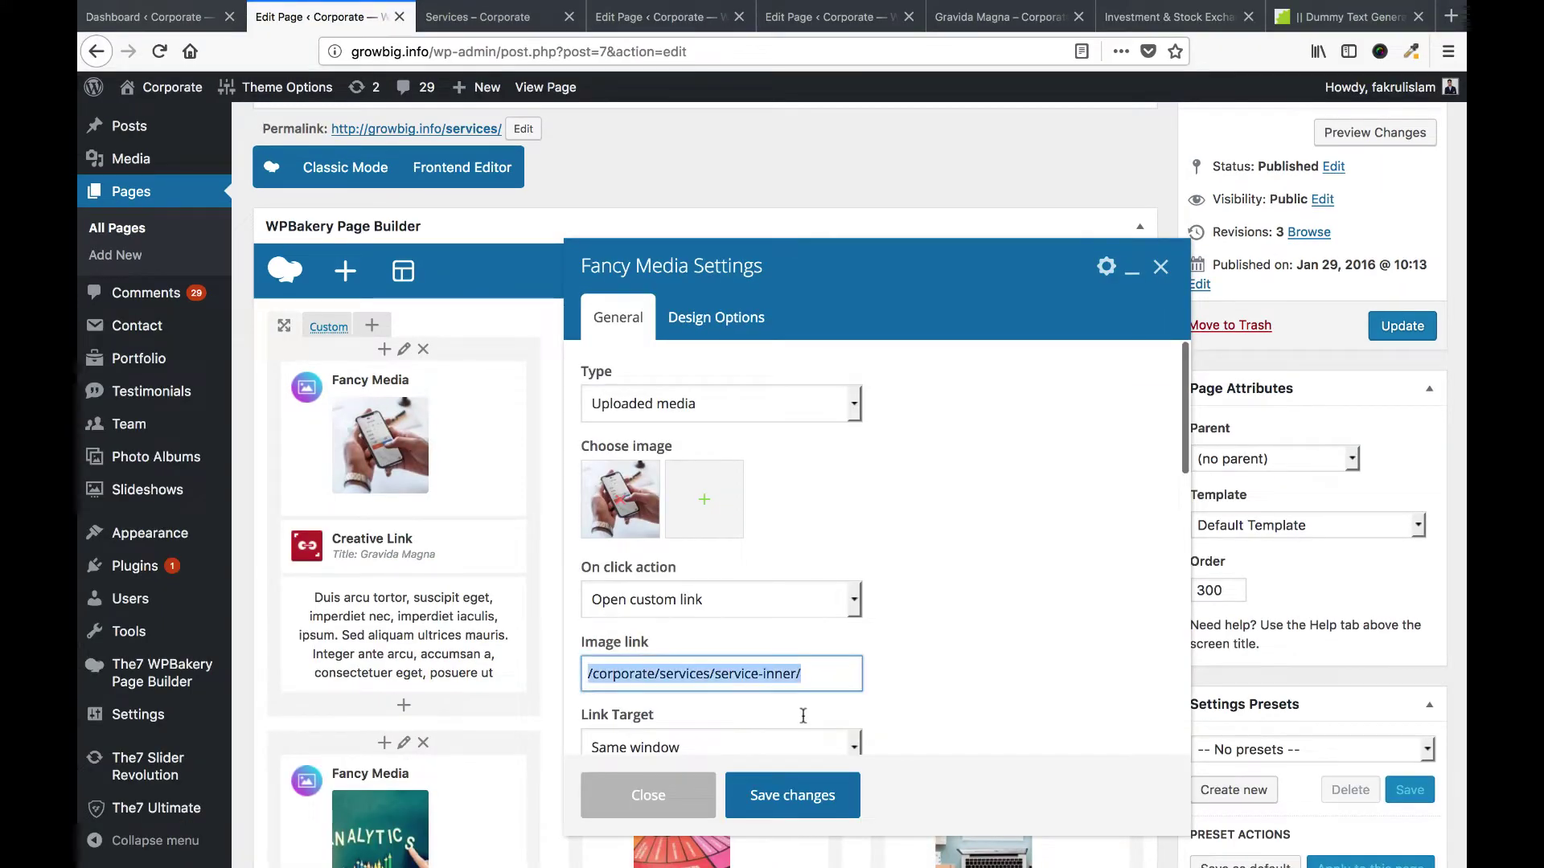
{"action": "key", "text": "ctrl+v"}
{"action": "left_click", "coordinate": [792, 796]}
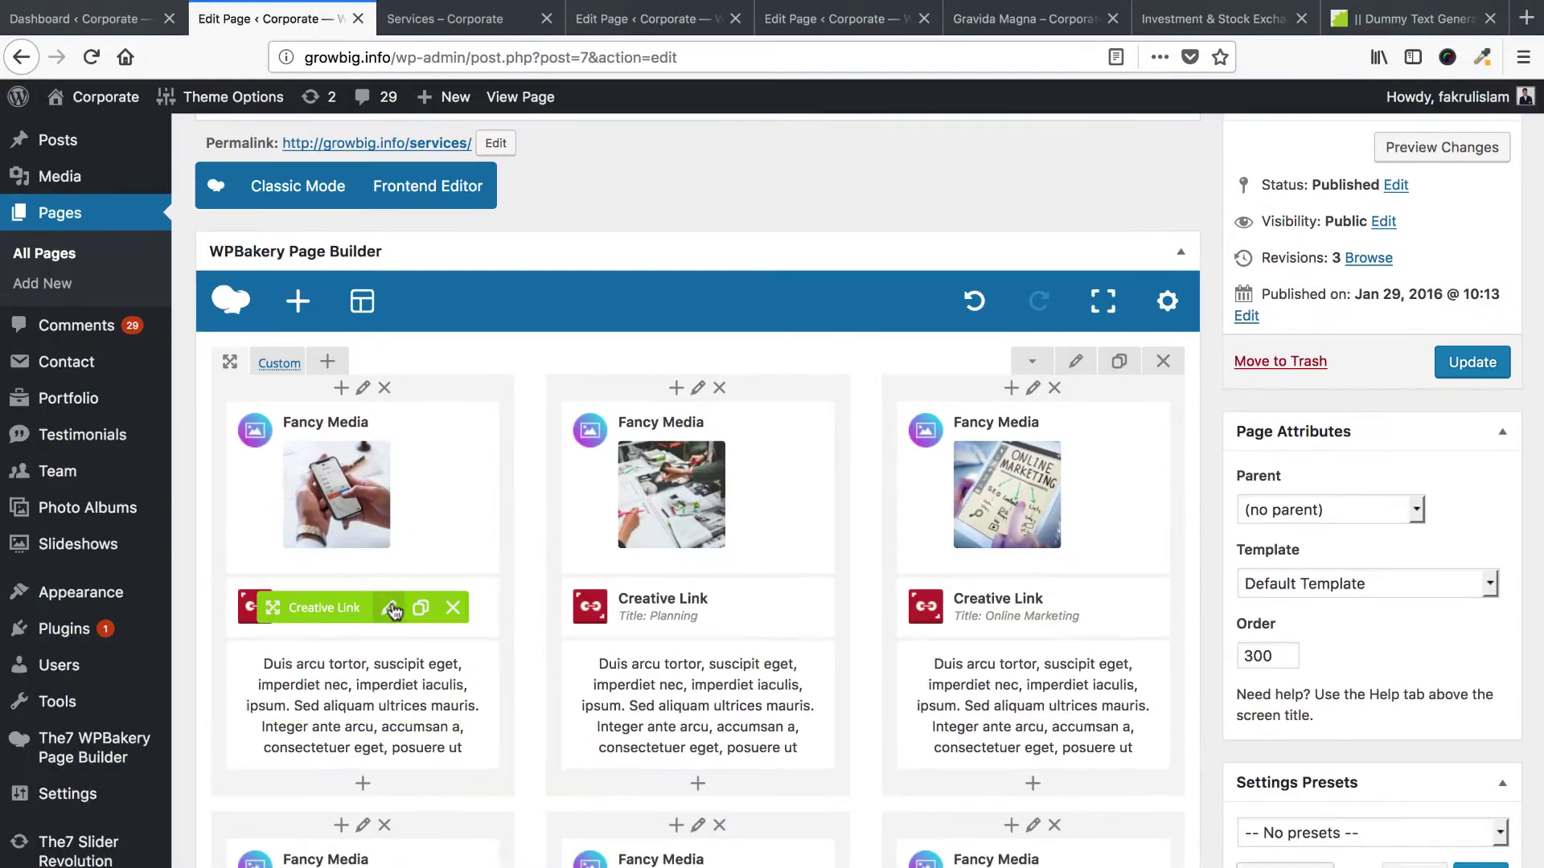
{"action": "left_click", "coordinate": [424, 559]}
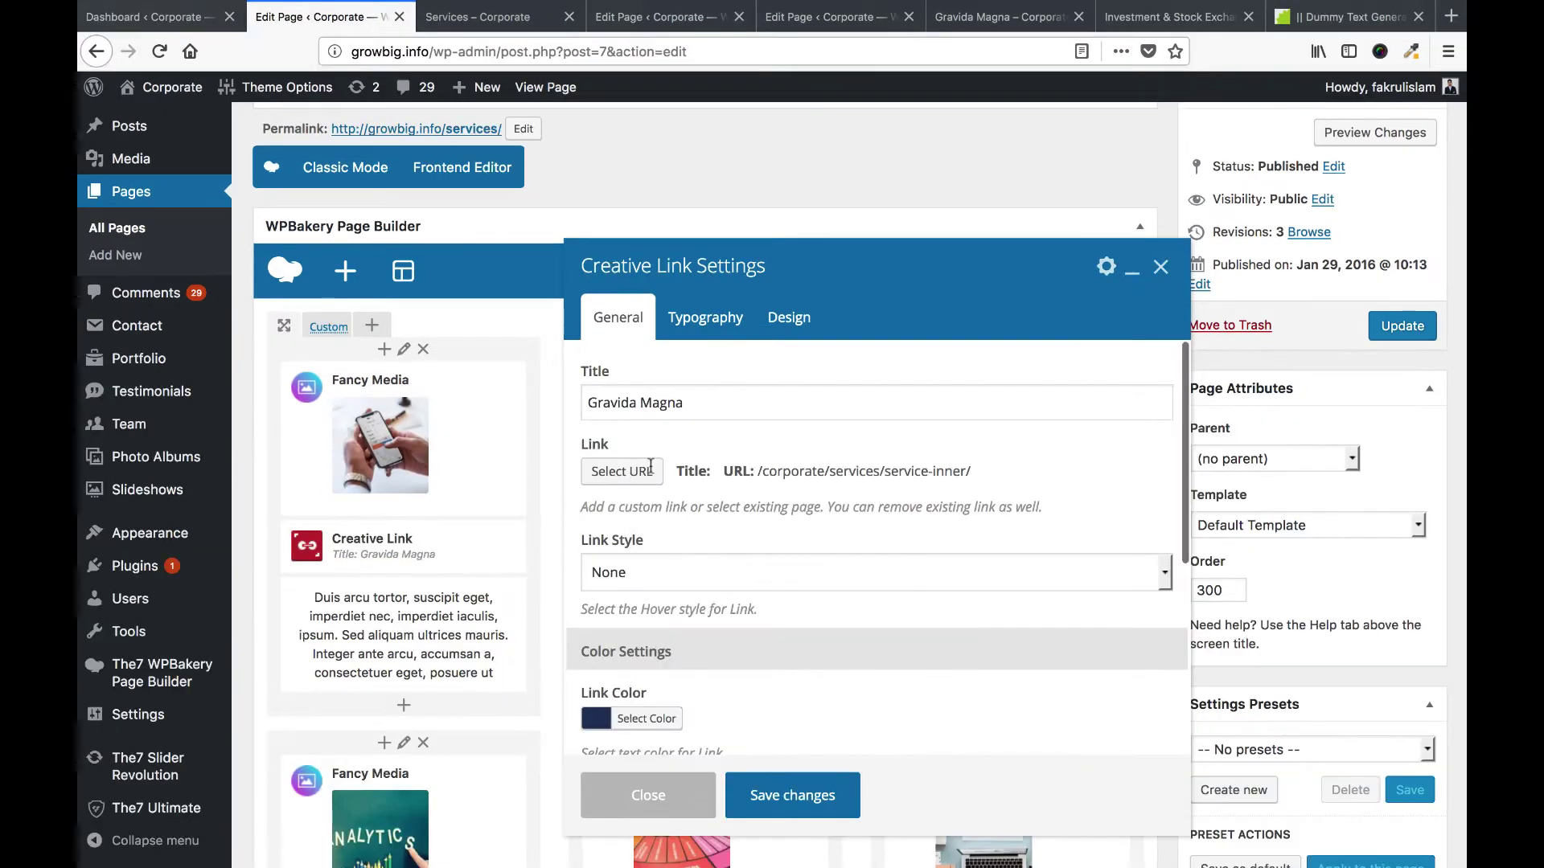
{"action": "left_click", "coordinate": [624, 470]}
{"action": "key", "text": "ctrl+v"}
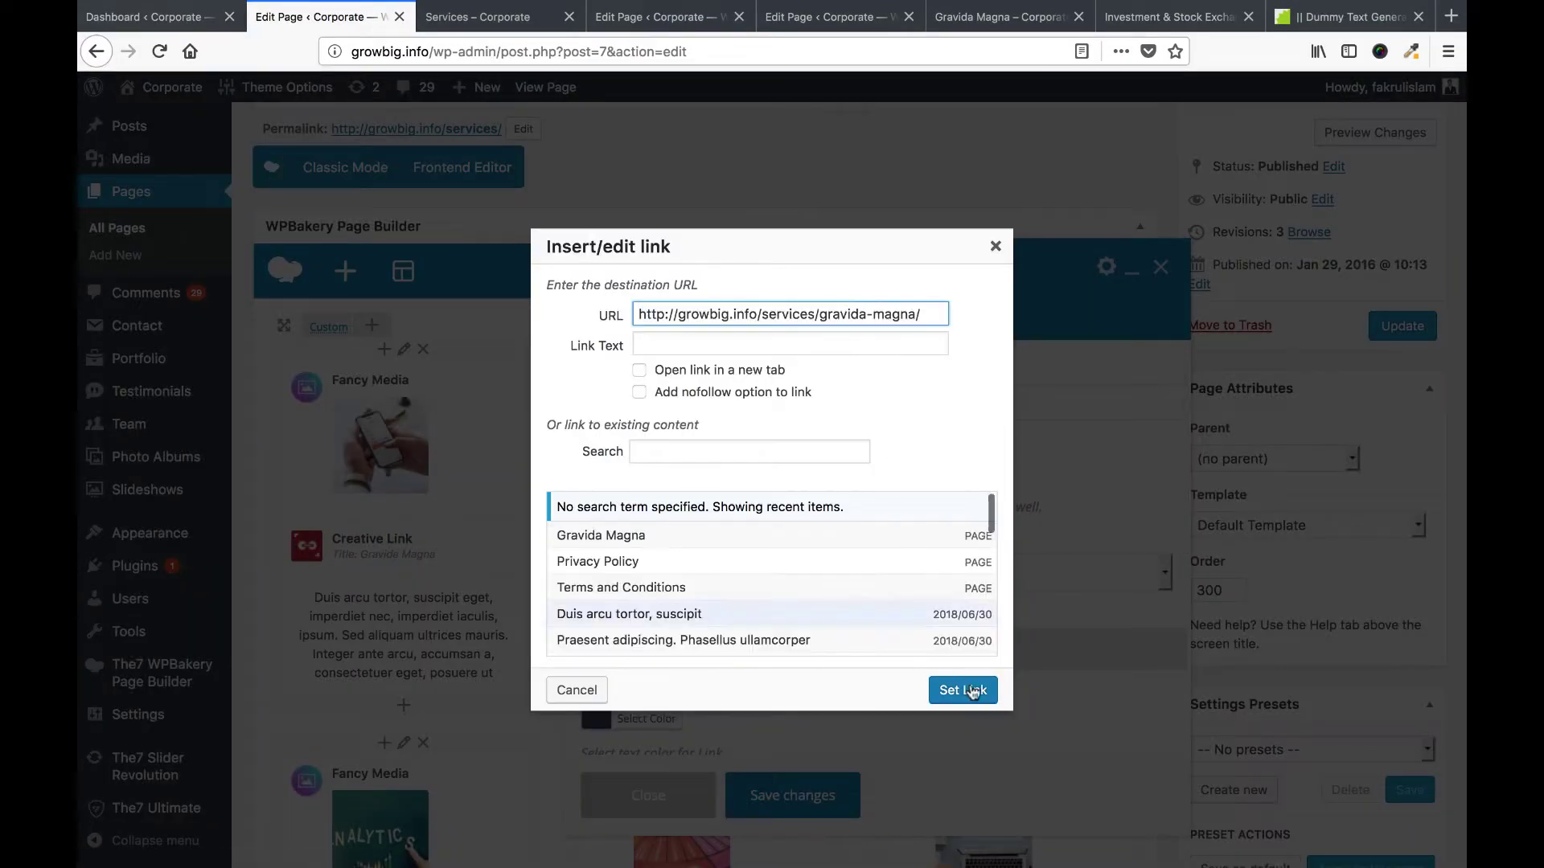
{"action": "left_click", "coordinate": [969, 691]}
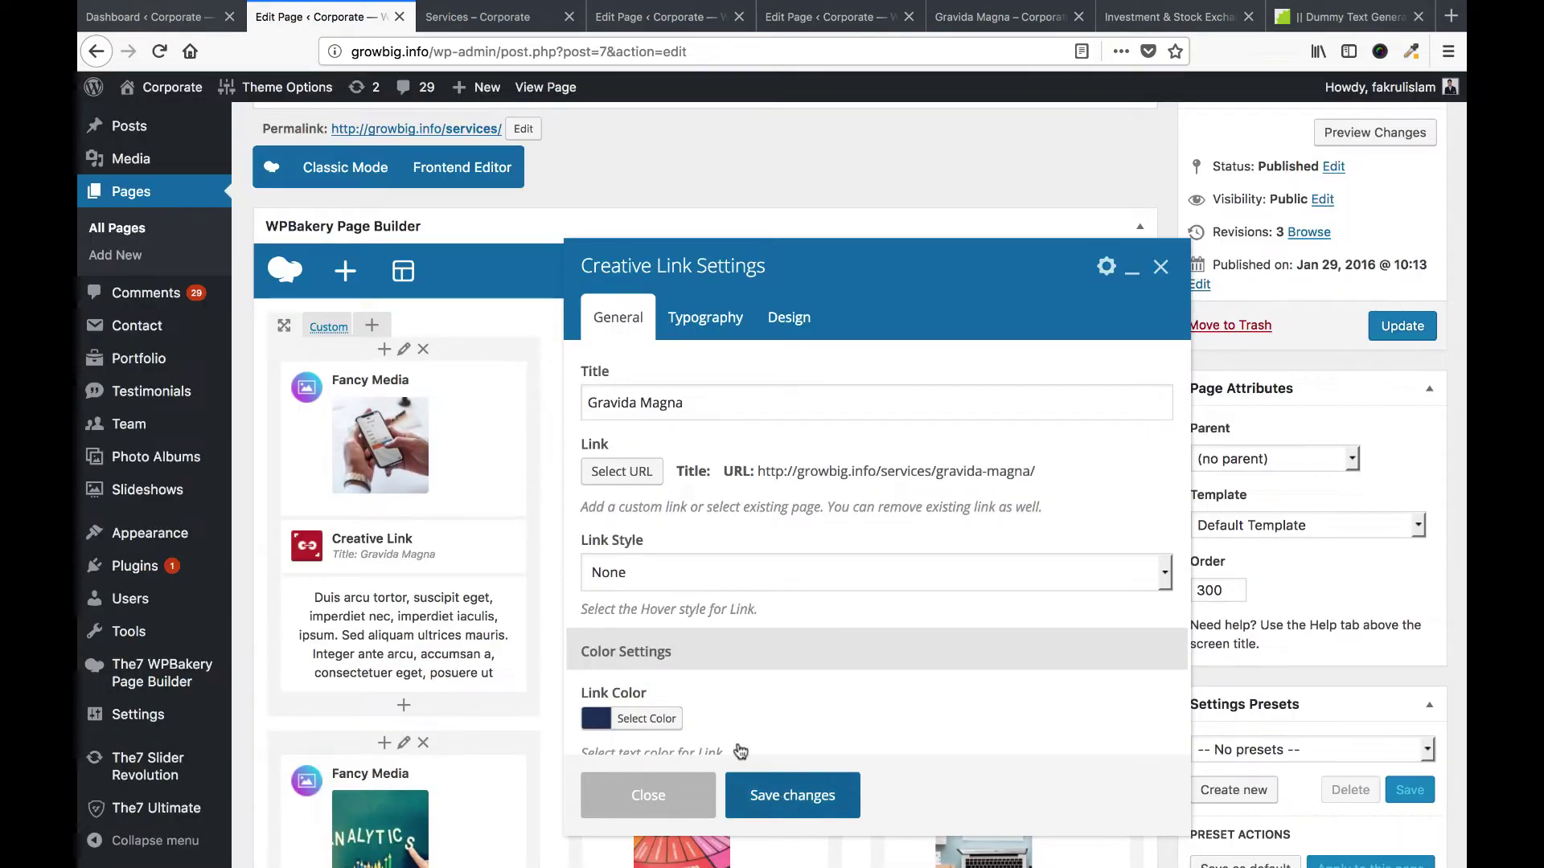
{"action": "left_click", "coordinate": [782, 798]}
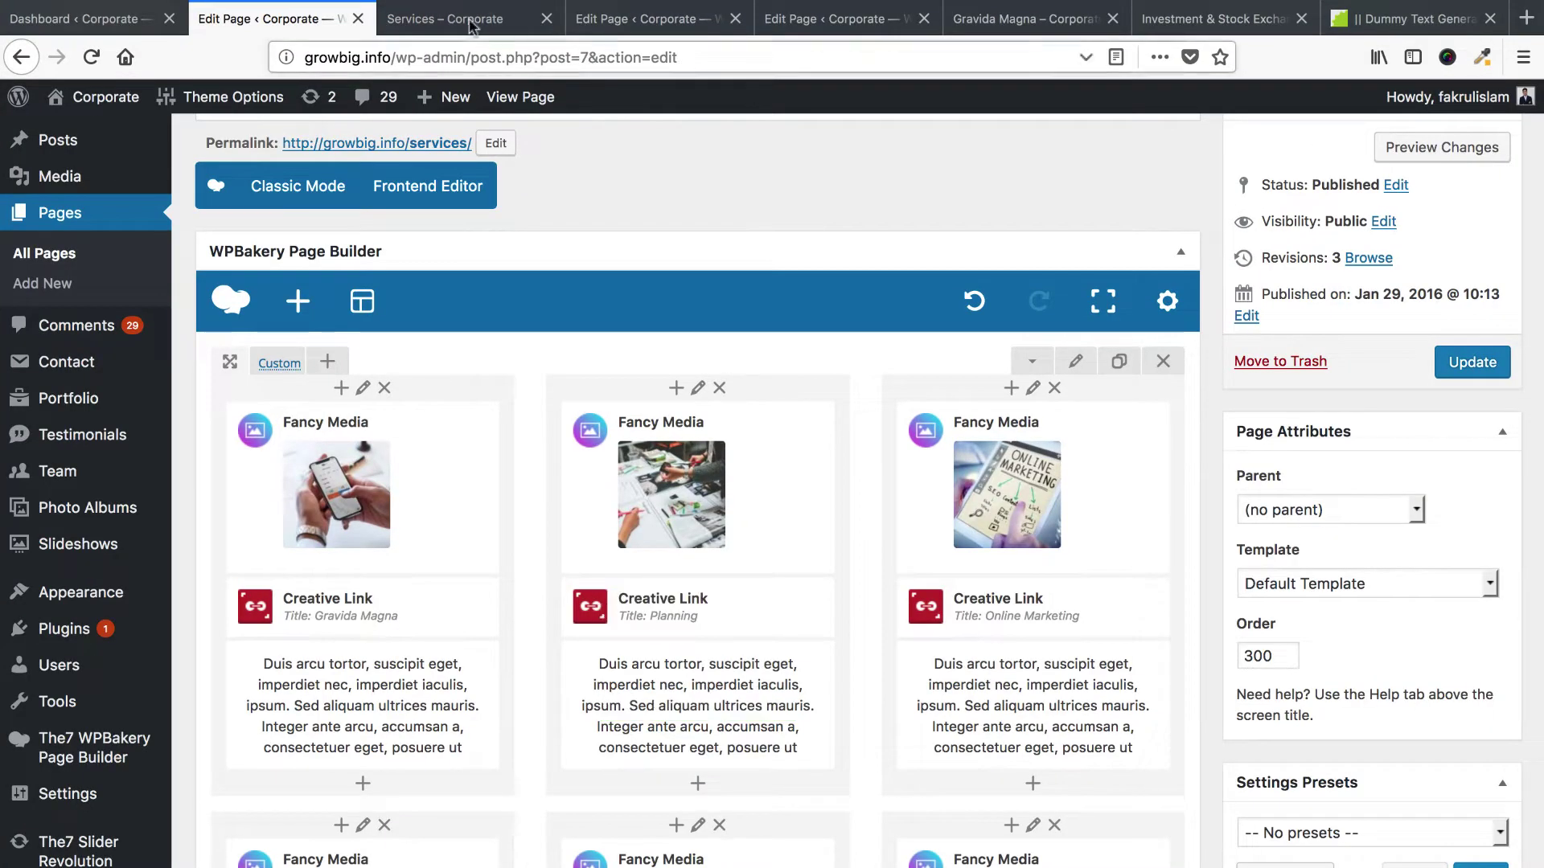
Start a new WordPress page and title it Planning, copying the service name from the live Services page.
{"action": "left_click", "coordinate": [472, 24]}
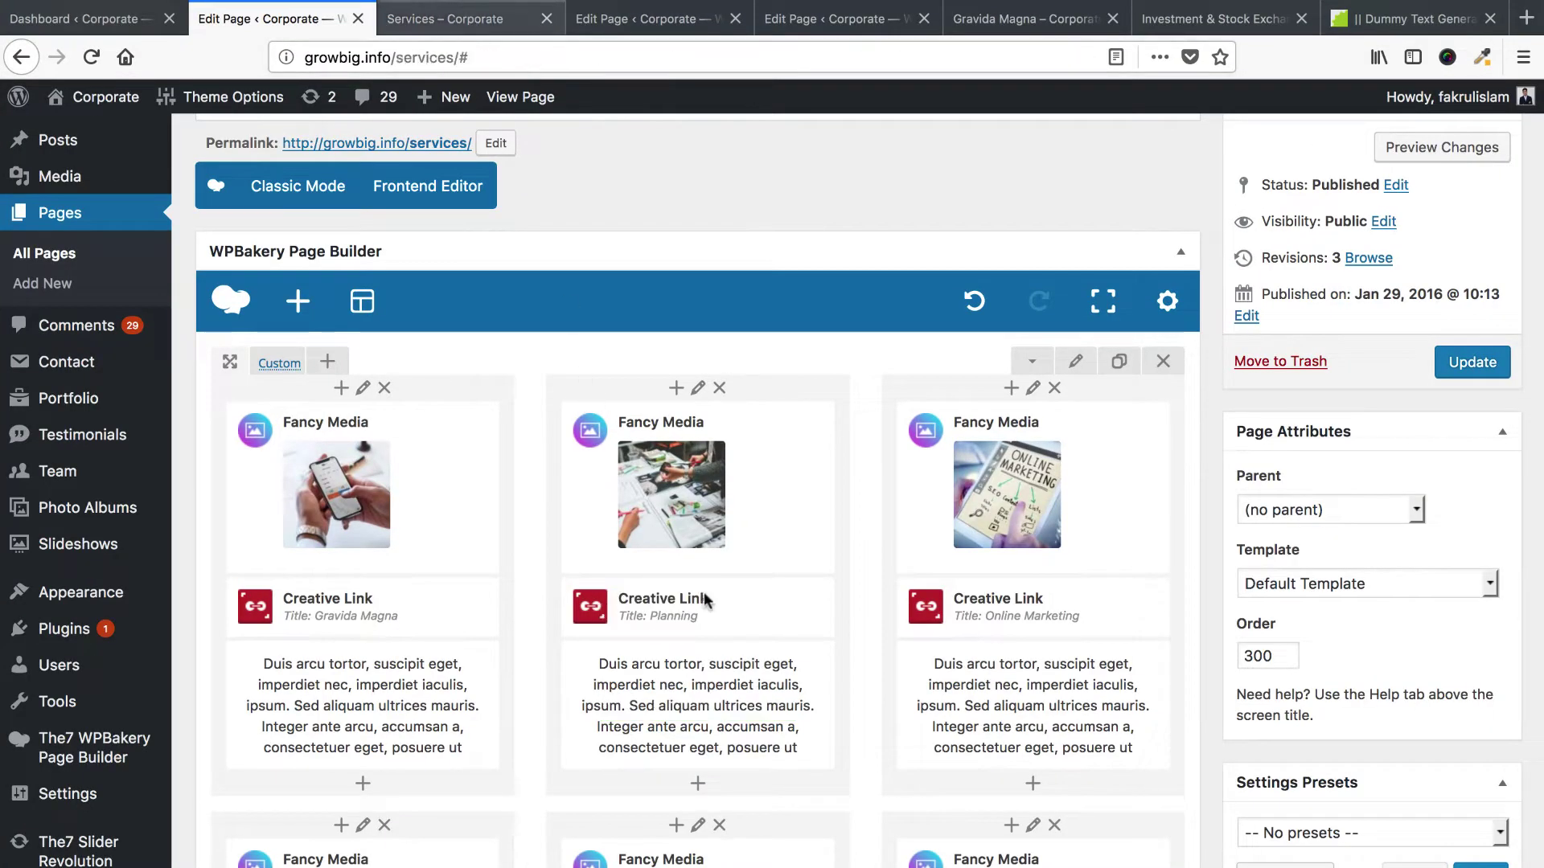
{"action": "left_click", "coordinate": [868, 29]}
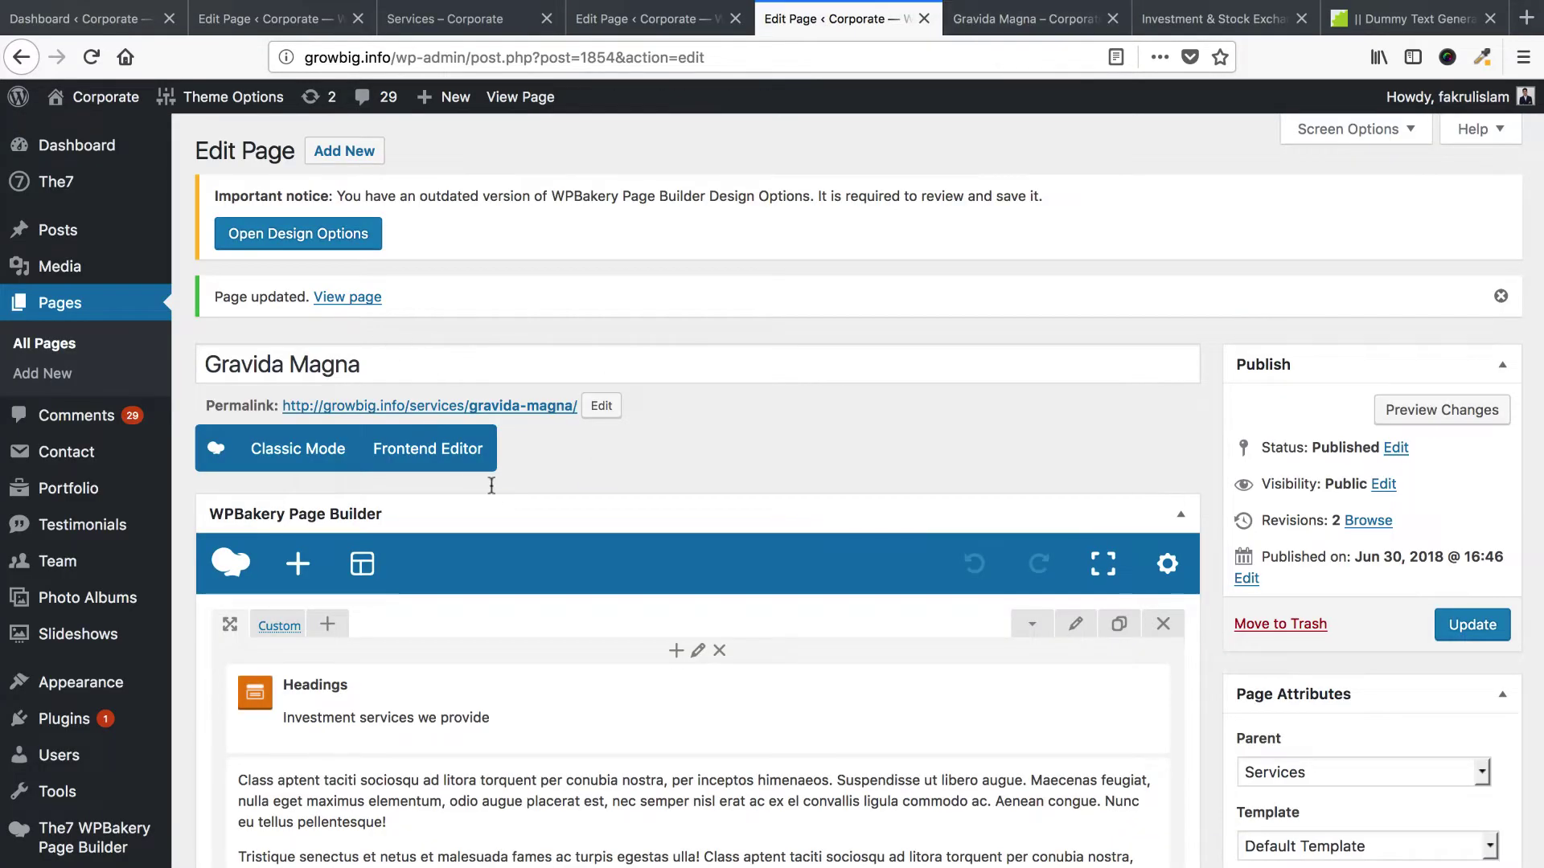
{"action": "left_click", "coordinate": [344, 149]}
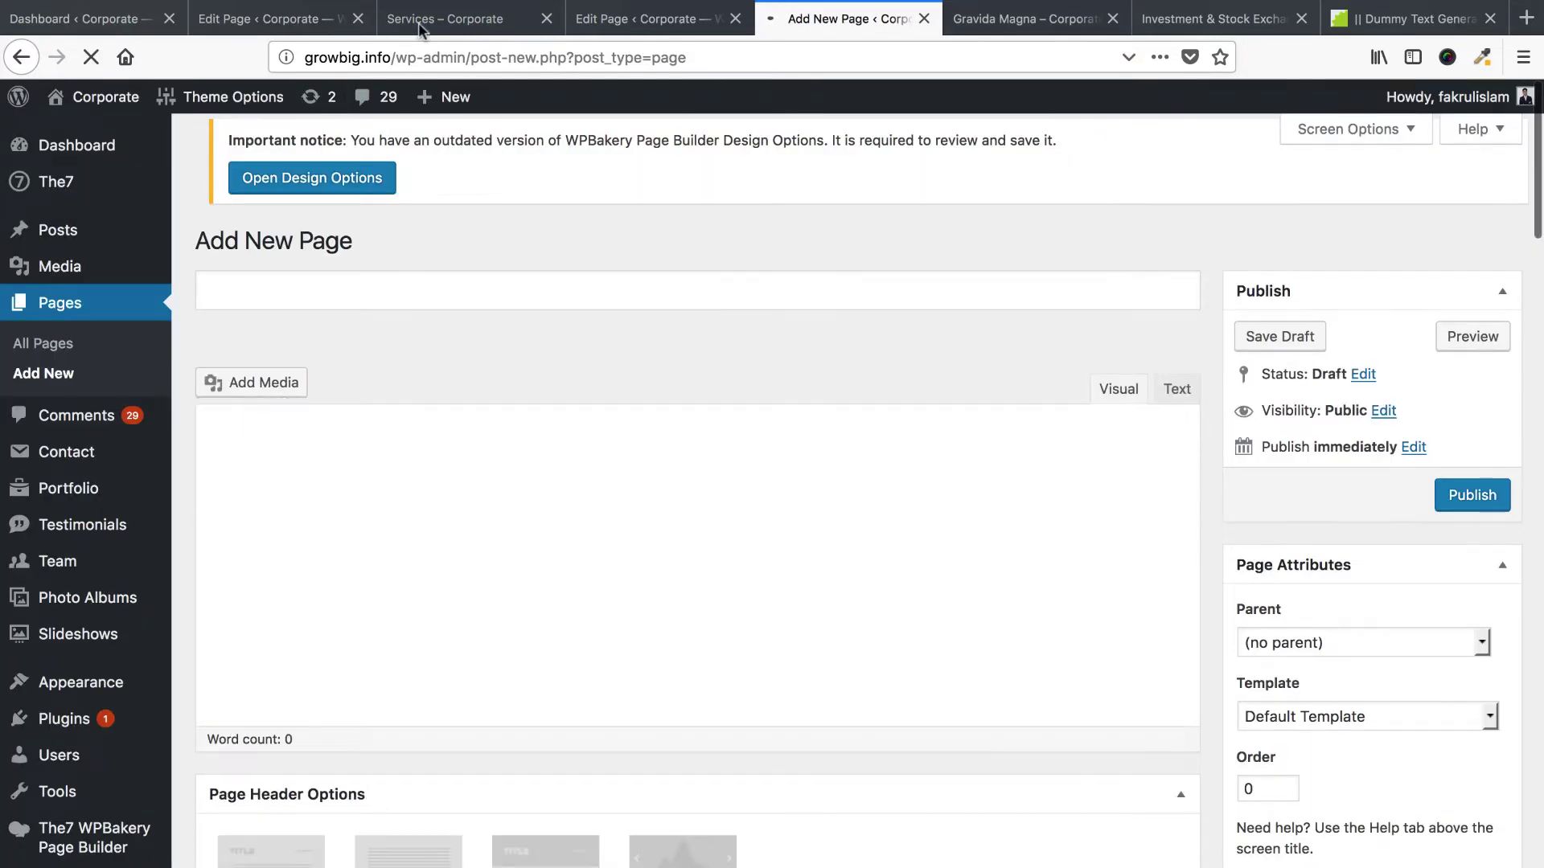
{"action": "left_click", "coordinate": [420, 30]}
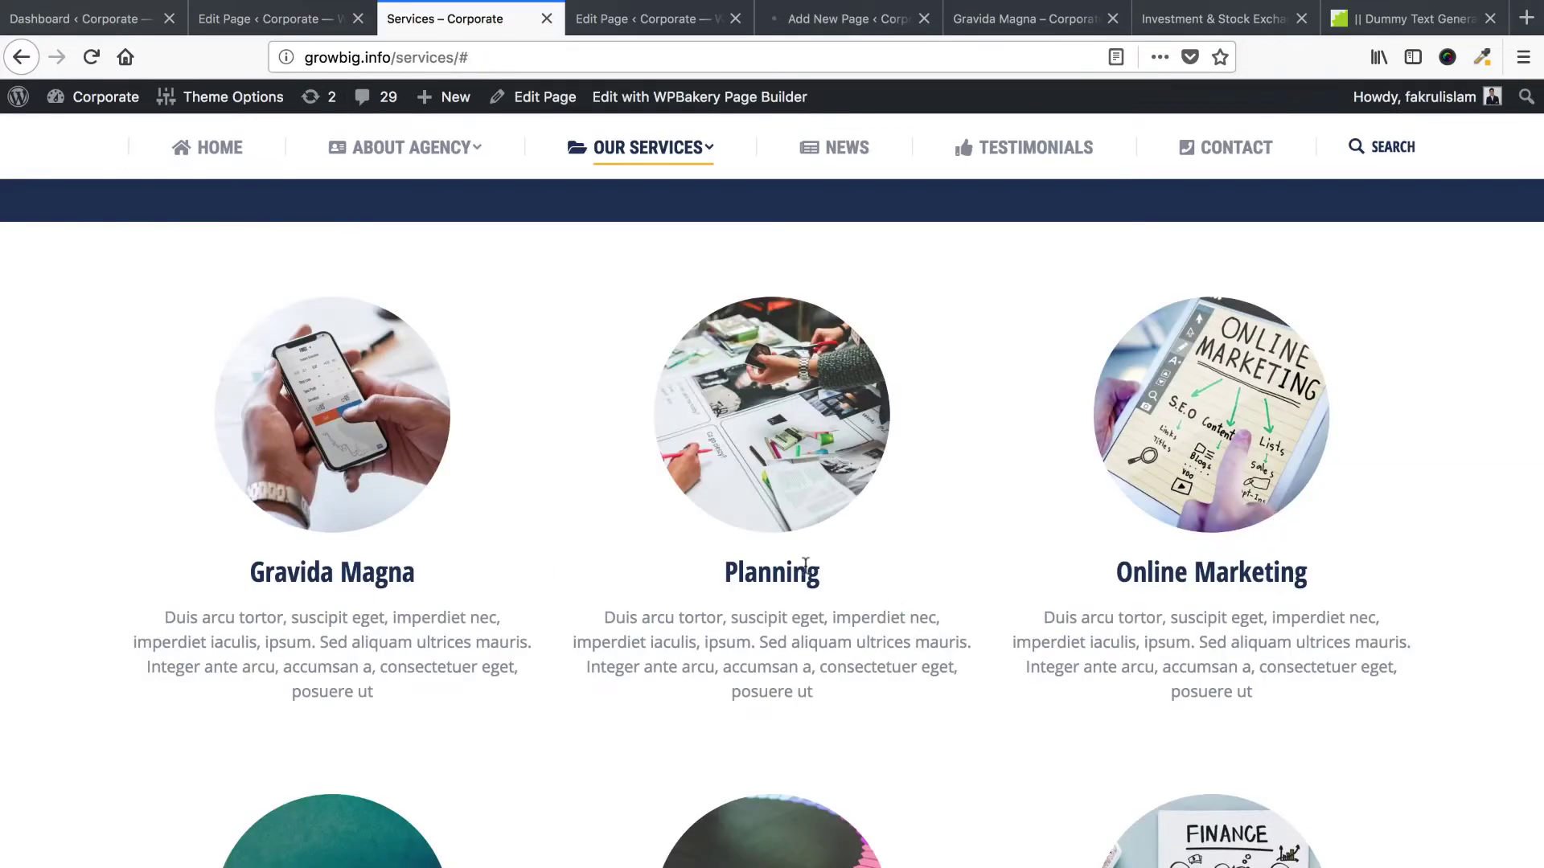
{"action": "left_click_drag", "start_coordinate": [732, 584], "coordinate": [725, 583]}
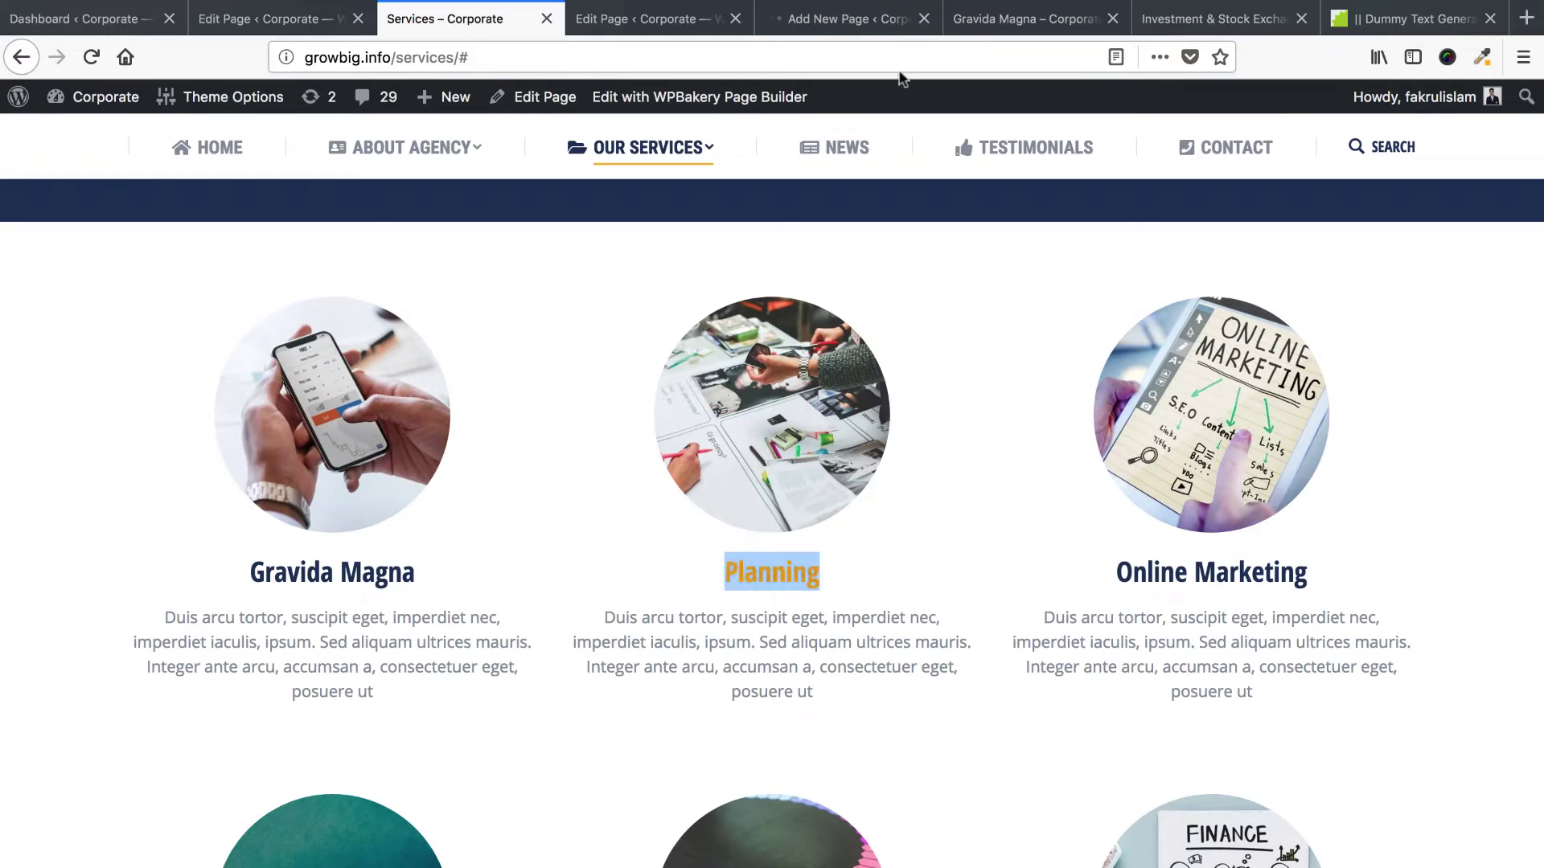
{"action": "left_click", "coordinate": [837, 20]}
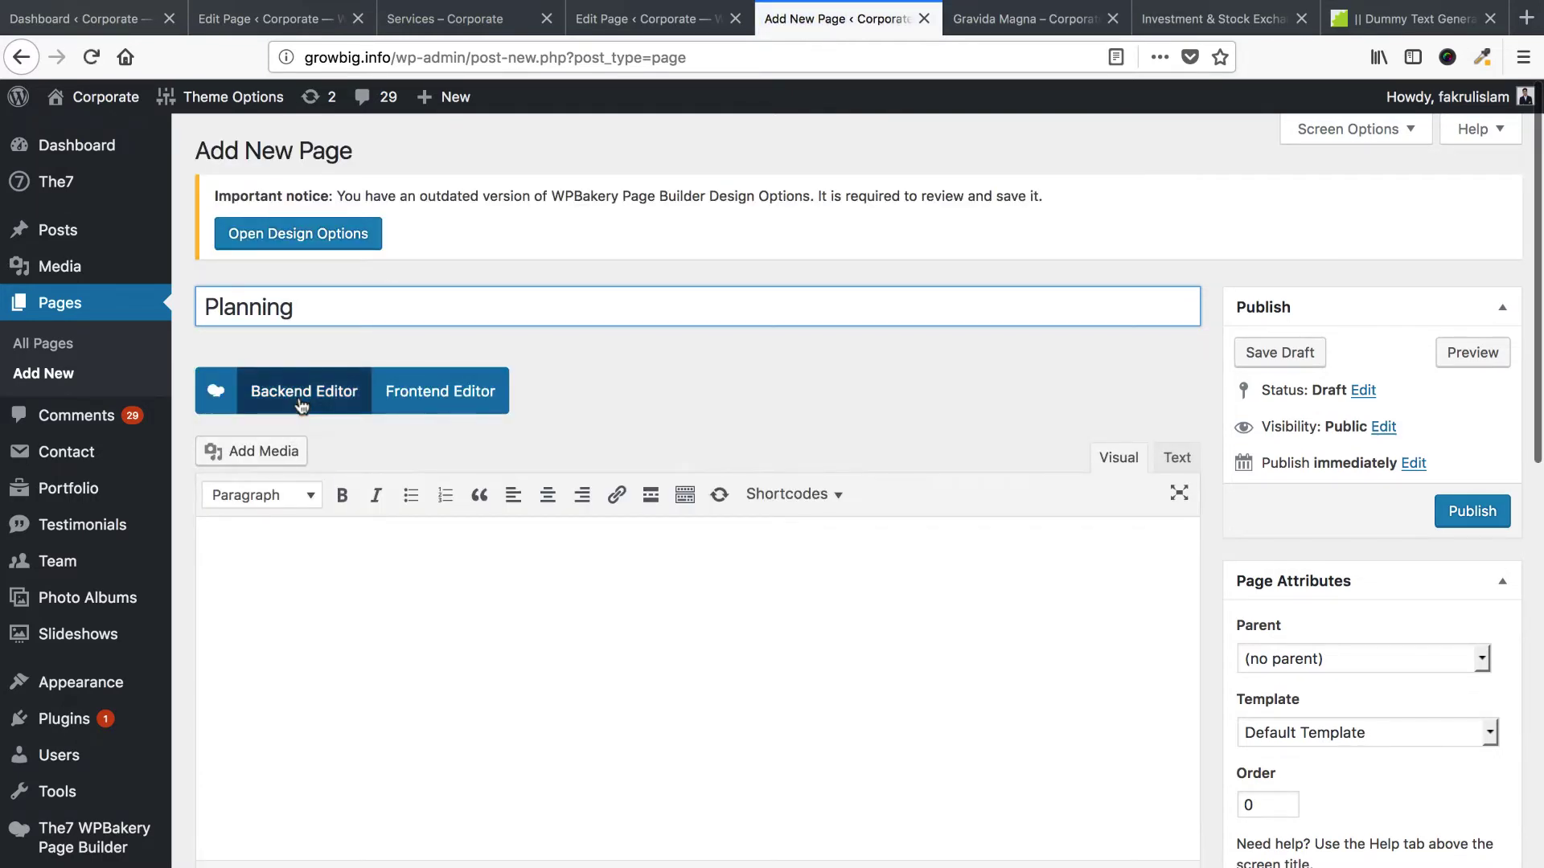
Switch the Planning page to the Backend Editor and load the saved "service details" template.
{"action": "left_click", "coordinate": [302, 402]}
{"action": "left_click", "coordinate": [362, 505]}
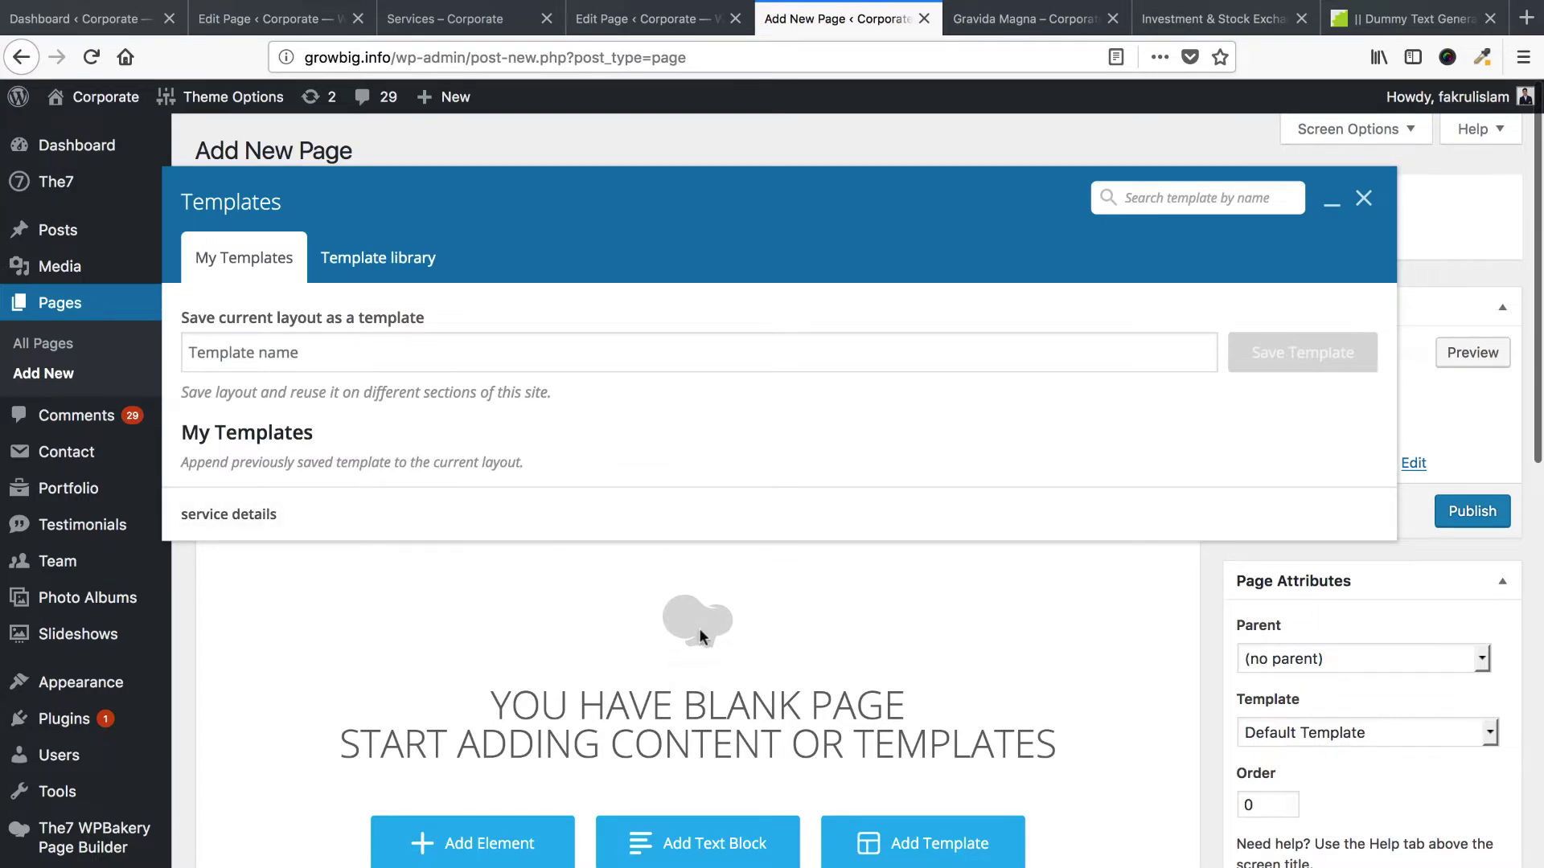
{"action": "scroll", "coordinate": [1268, 720], "scroll_direction": "down", "scroll_amount": 4}
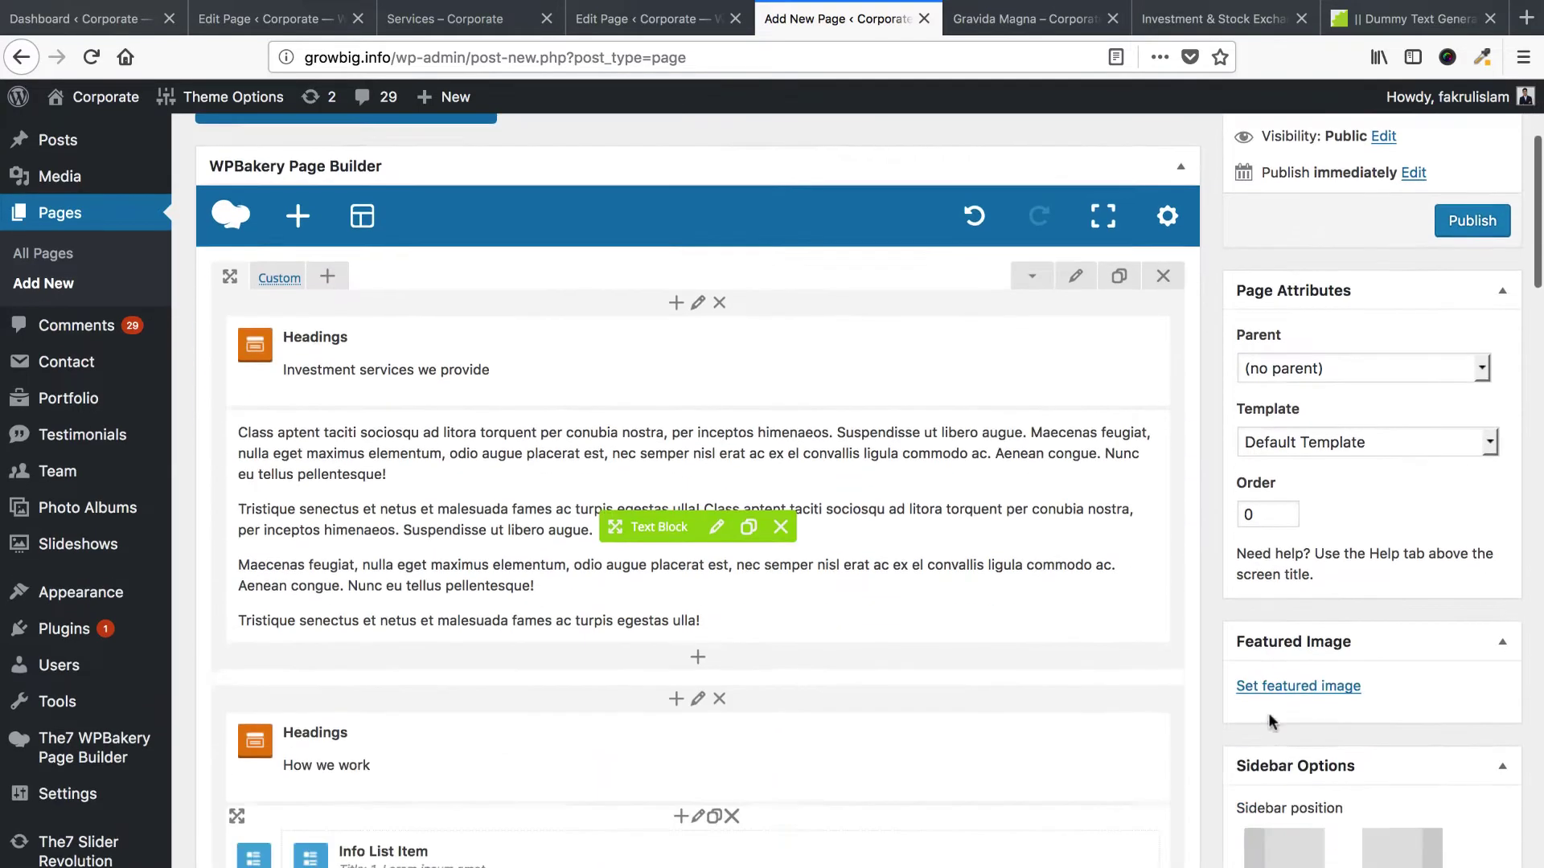
Set the Planning page's sidebar widget area to Services and publish the page.
{"action": "scroll", "coordinate": [1269, 720], "scroll_direction": "down", "scroll_amount": 4}
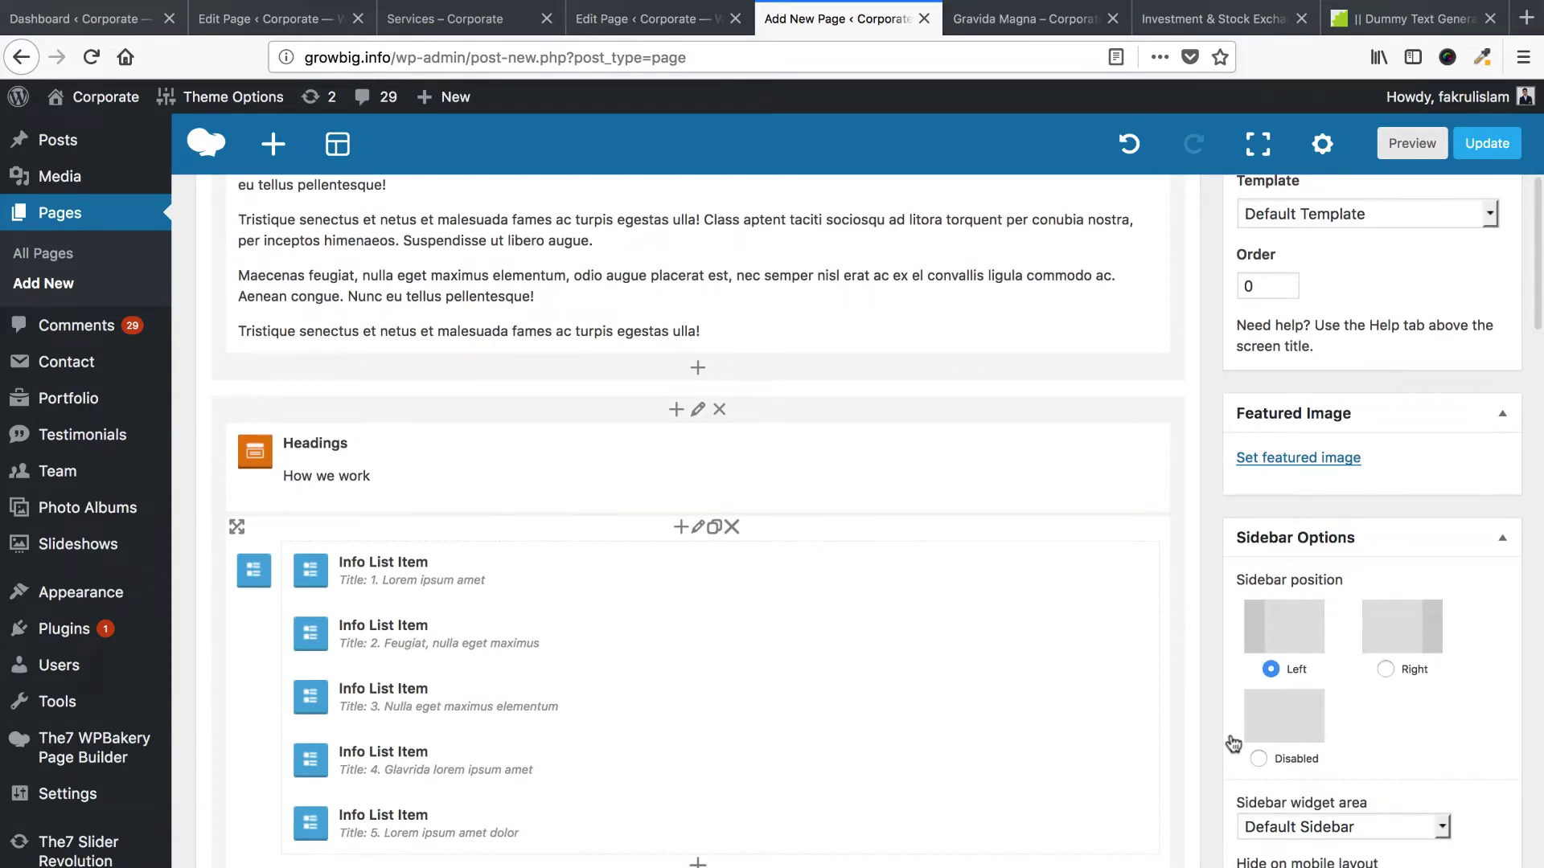
{"action": "scroll", "coordinate": [1232, 744], "scroll_direction": "down", "scroll_amount": 4}
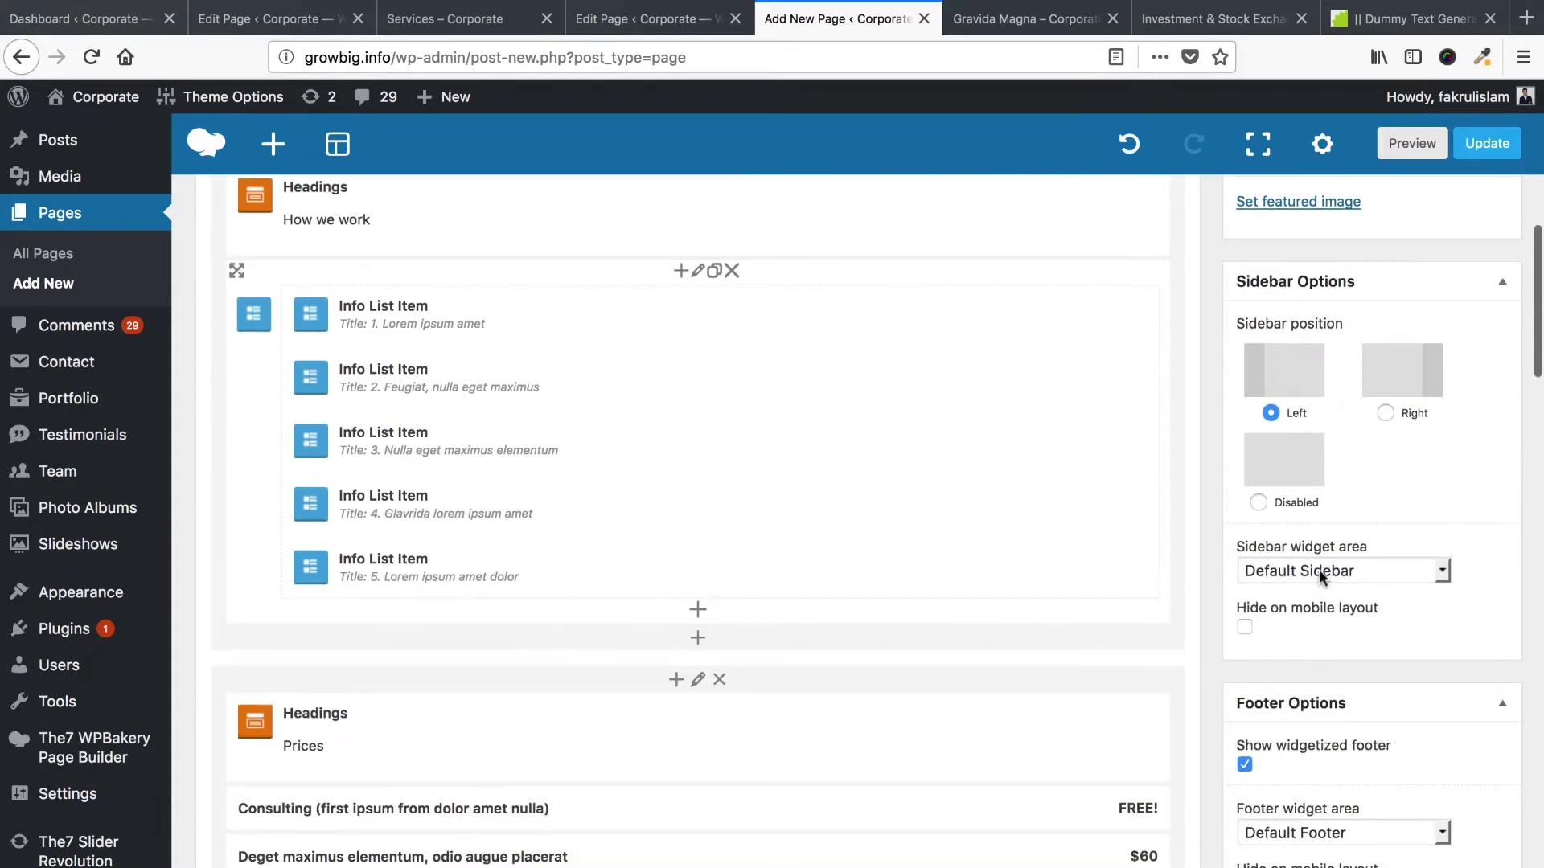
{"action": "left_click", "coordinate": [1321, 575]}
{"action": "left_click", "coordinate": [1281, 544]}
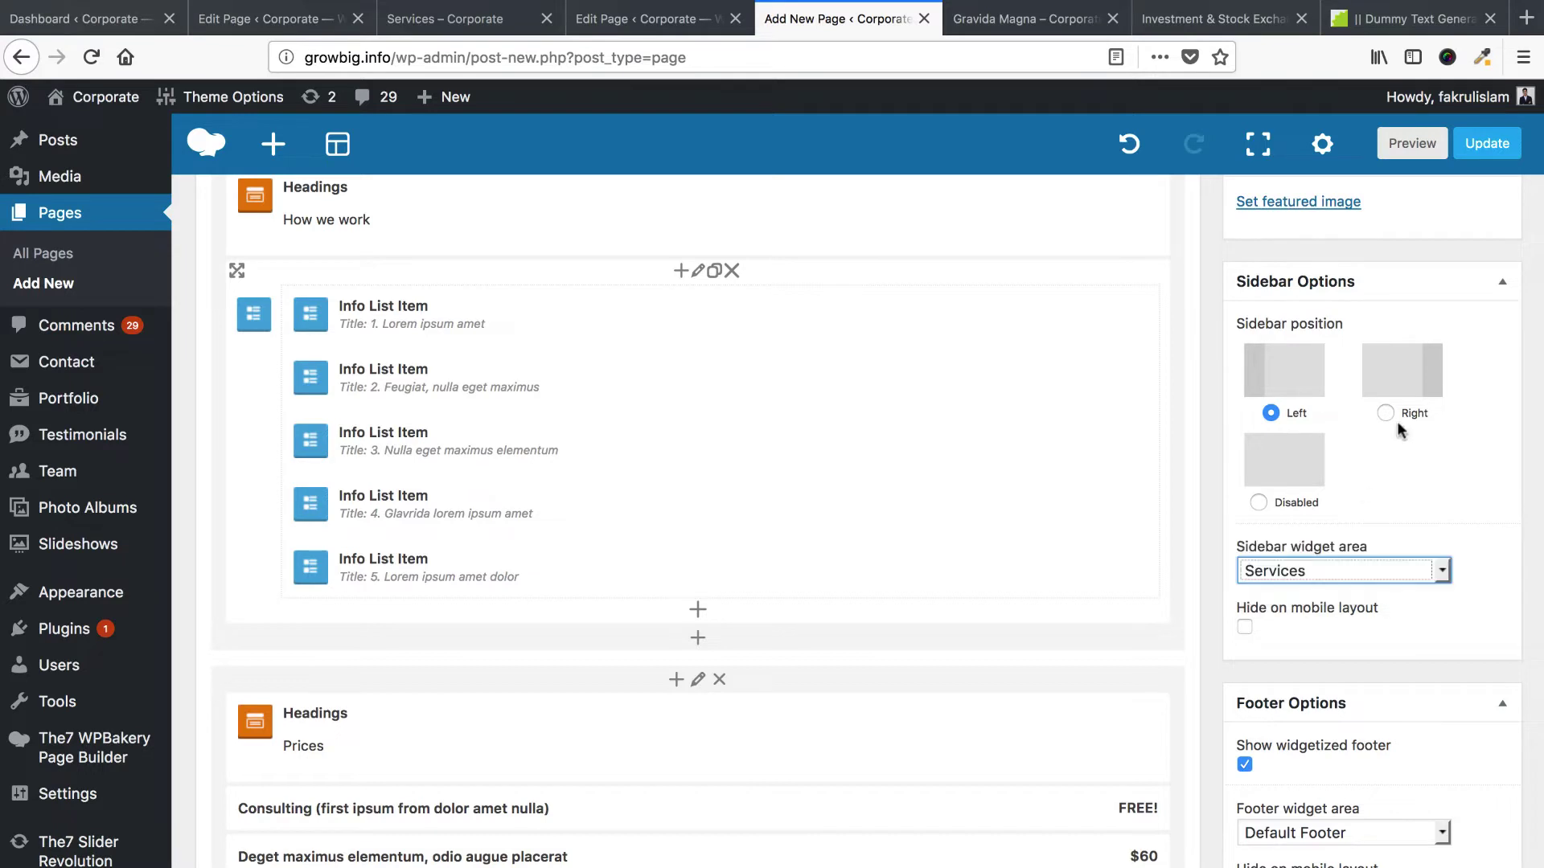
{"action": "left_click", "coordinate": [1488, 145]}
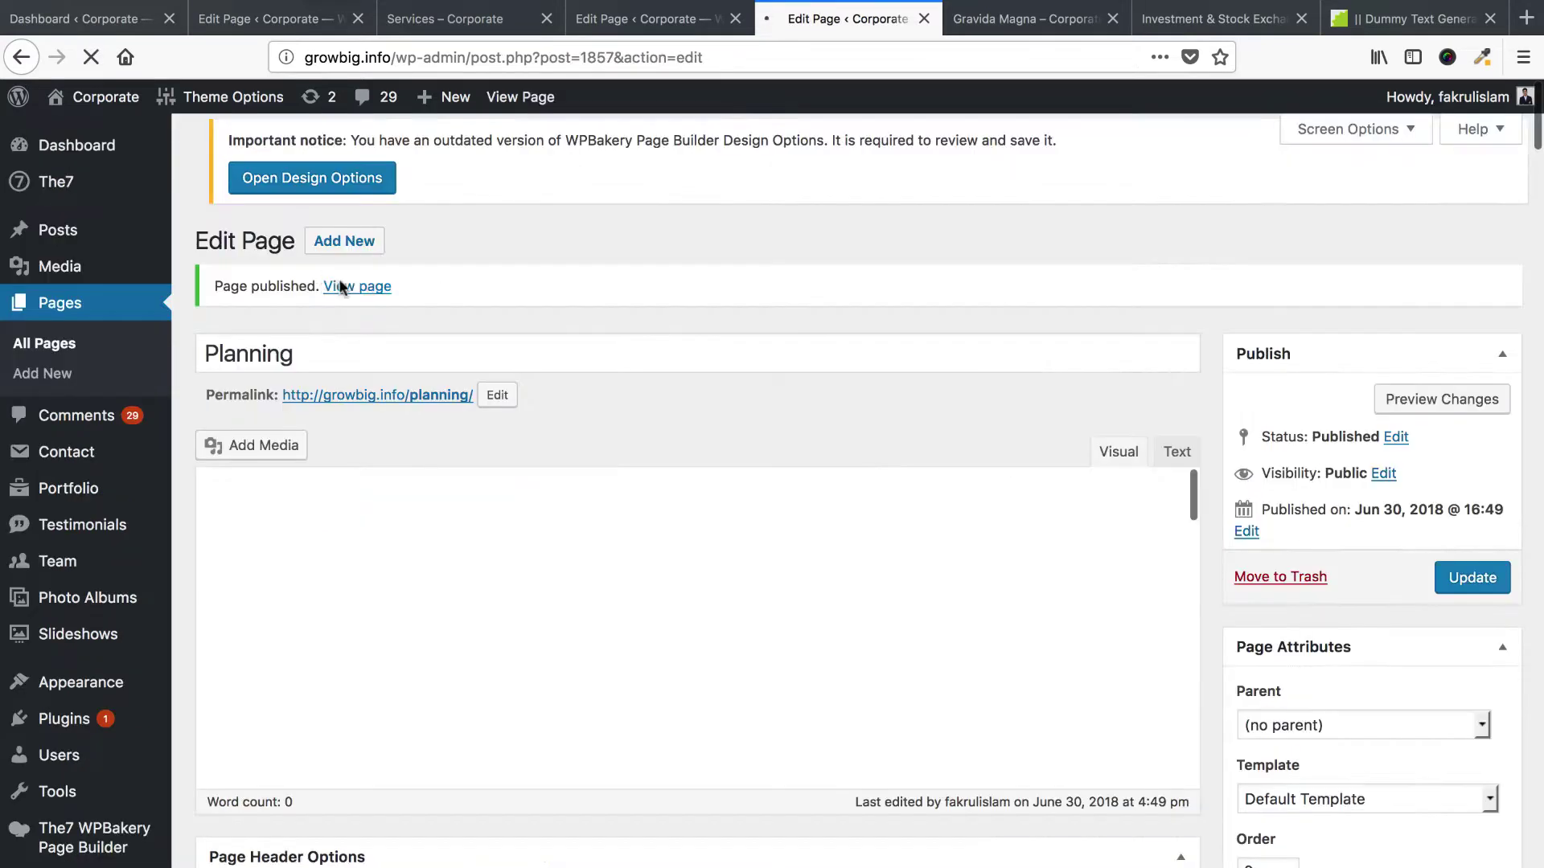
Open the published Planning page in a new browser tab and check its URL and layout.
{"action": "right_click", "coordinate": [346, 288]}
{"action": "left_click", "coordinate": [410, 290]}
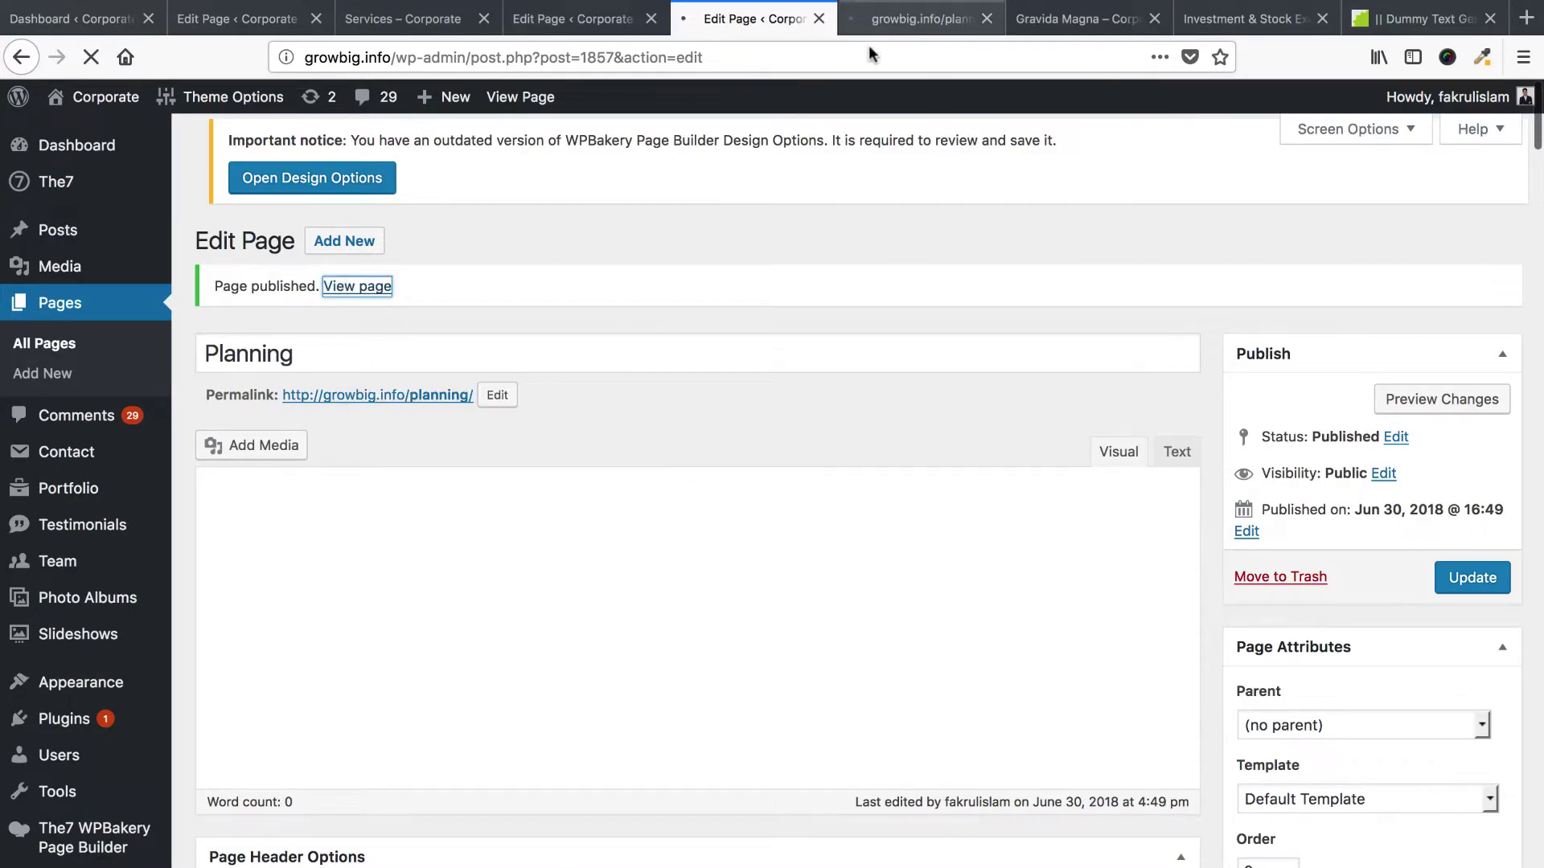
{"action": "left_click", "coordinate": [917, 19]}
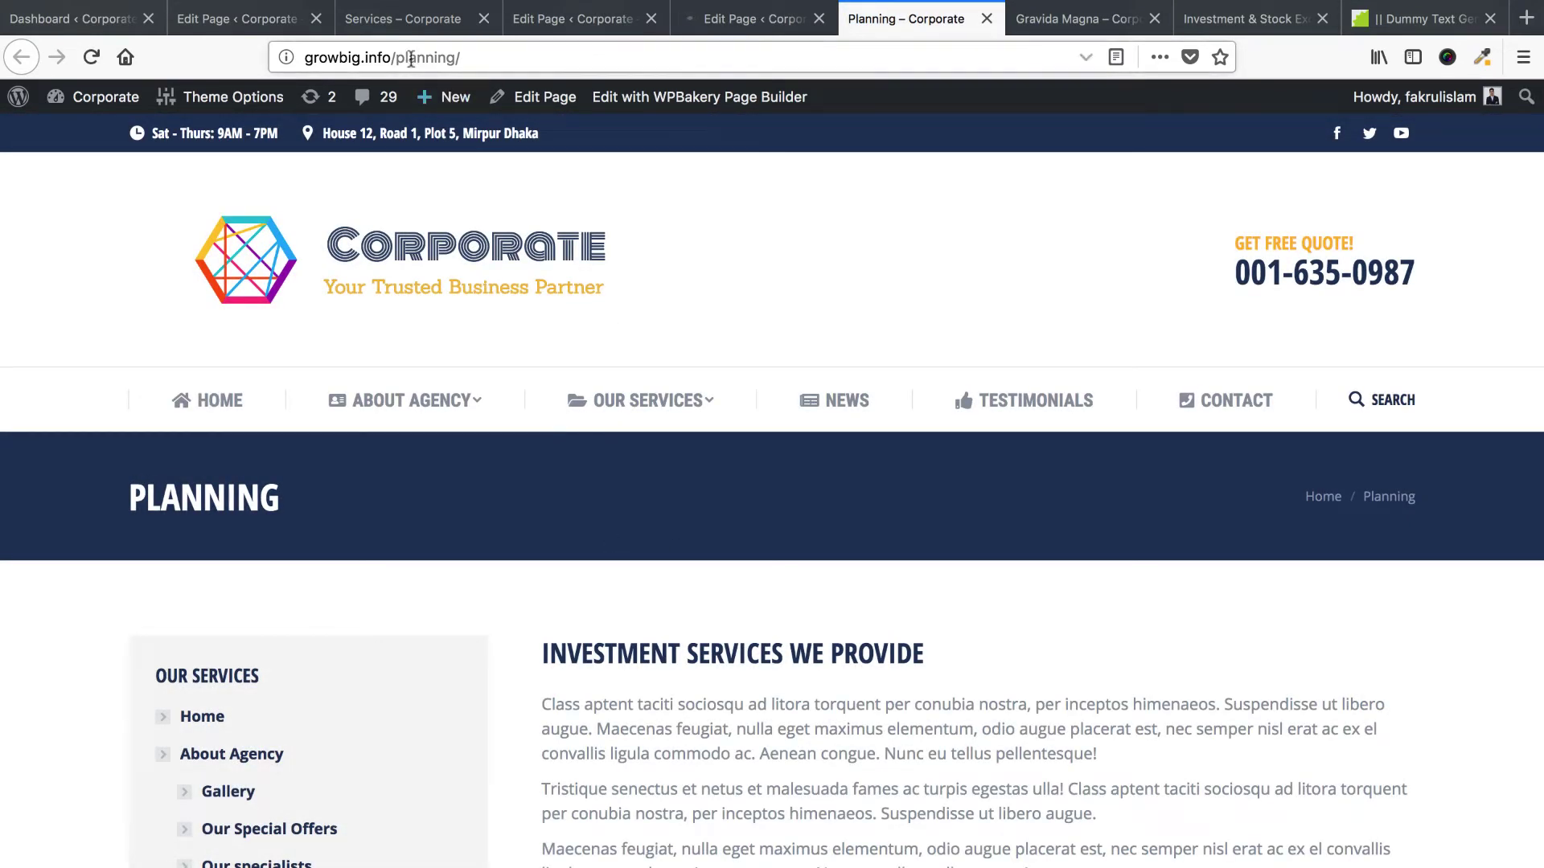
Set the Planning page's parent to Services and update the page.
{"action": "left_click", "coordinate": [772, 31]}
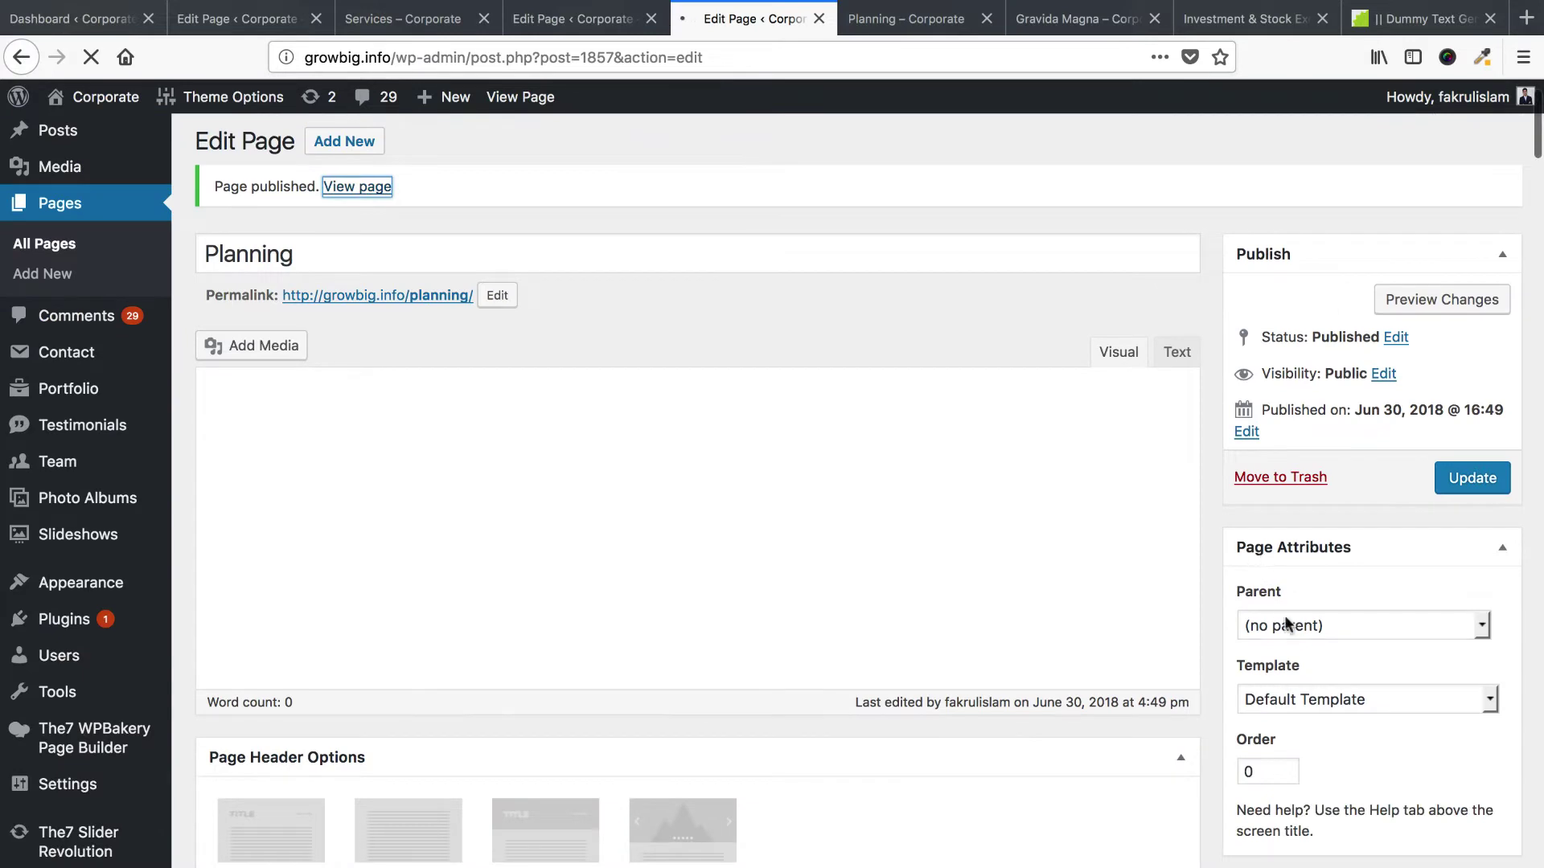
{"action": "left_click", "coordinate": [1285, 624]}
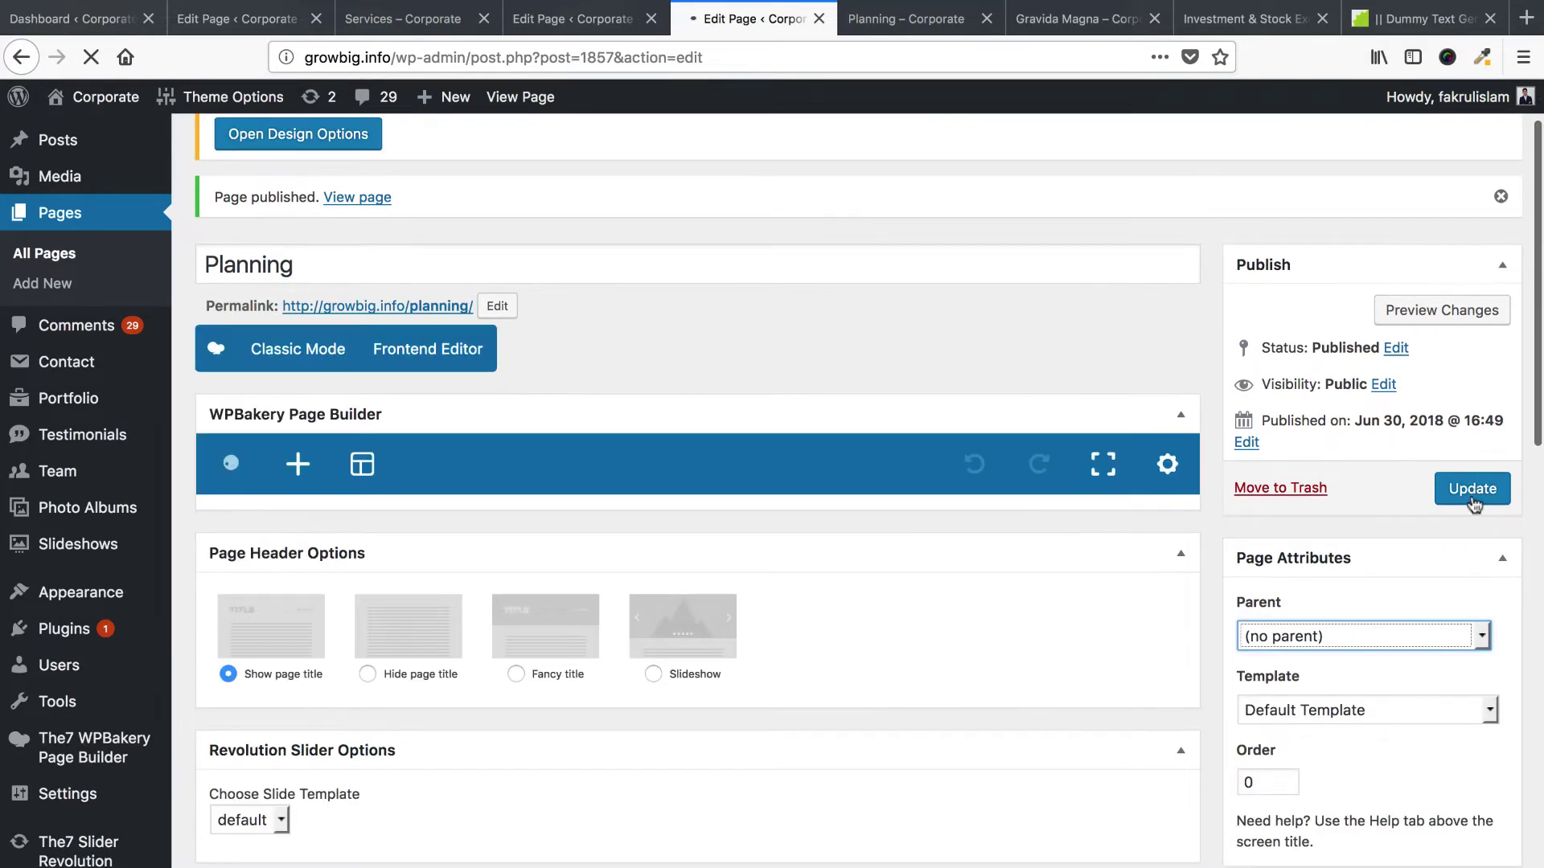
{"action": "left_click", "coordinate": [1472, 492]}
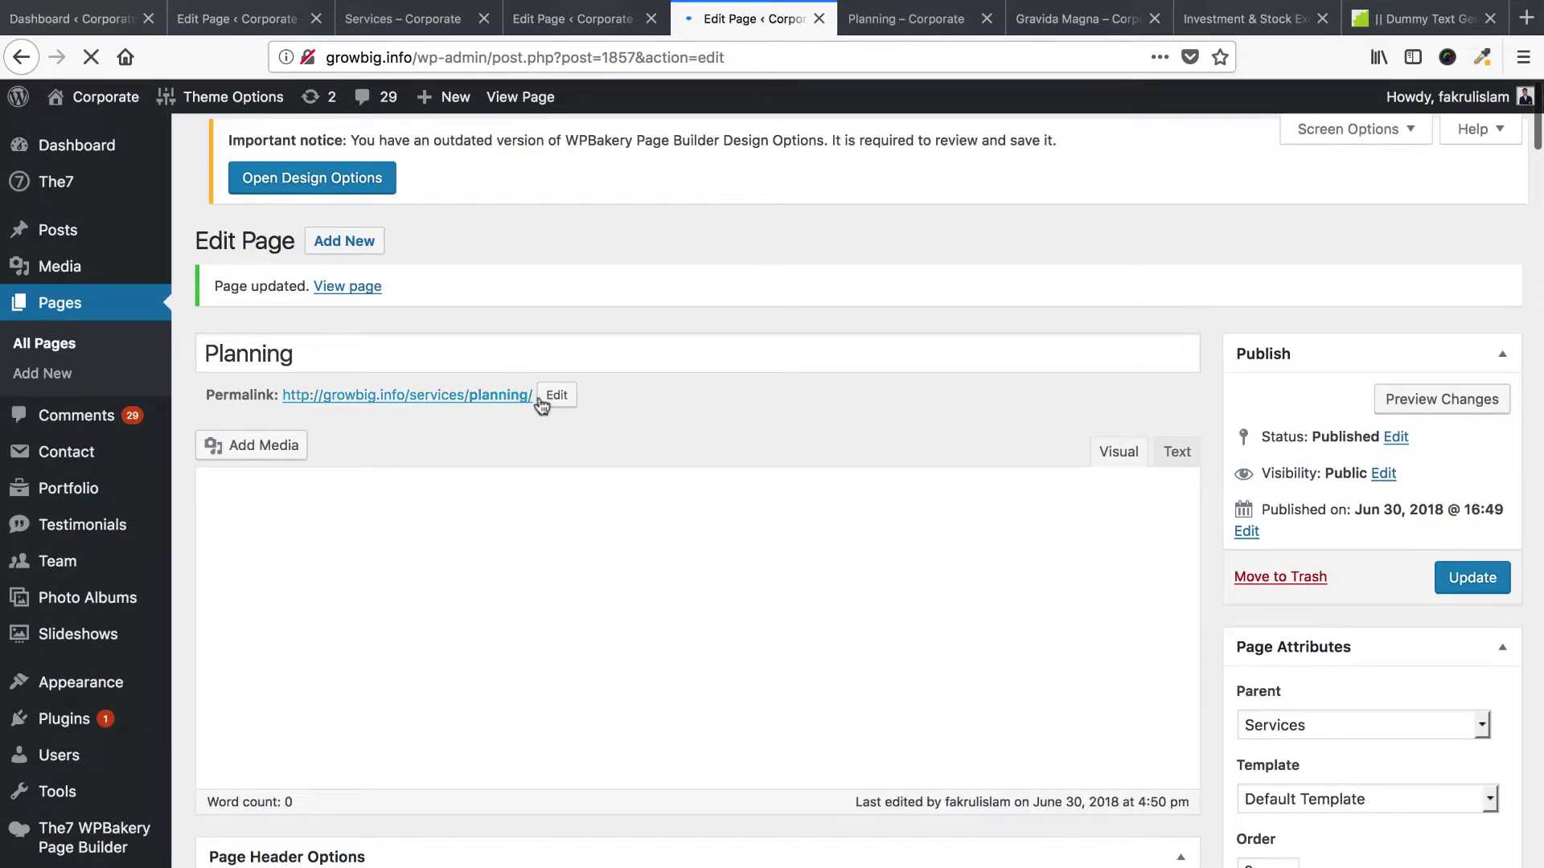
Open the updated Planning page's permalink in a new browser tab and check its address.
{"action": "right_click", "coordinate": [523, 394]}
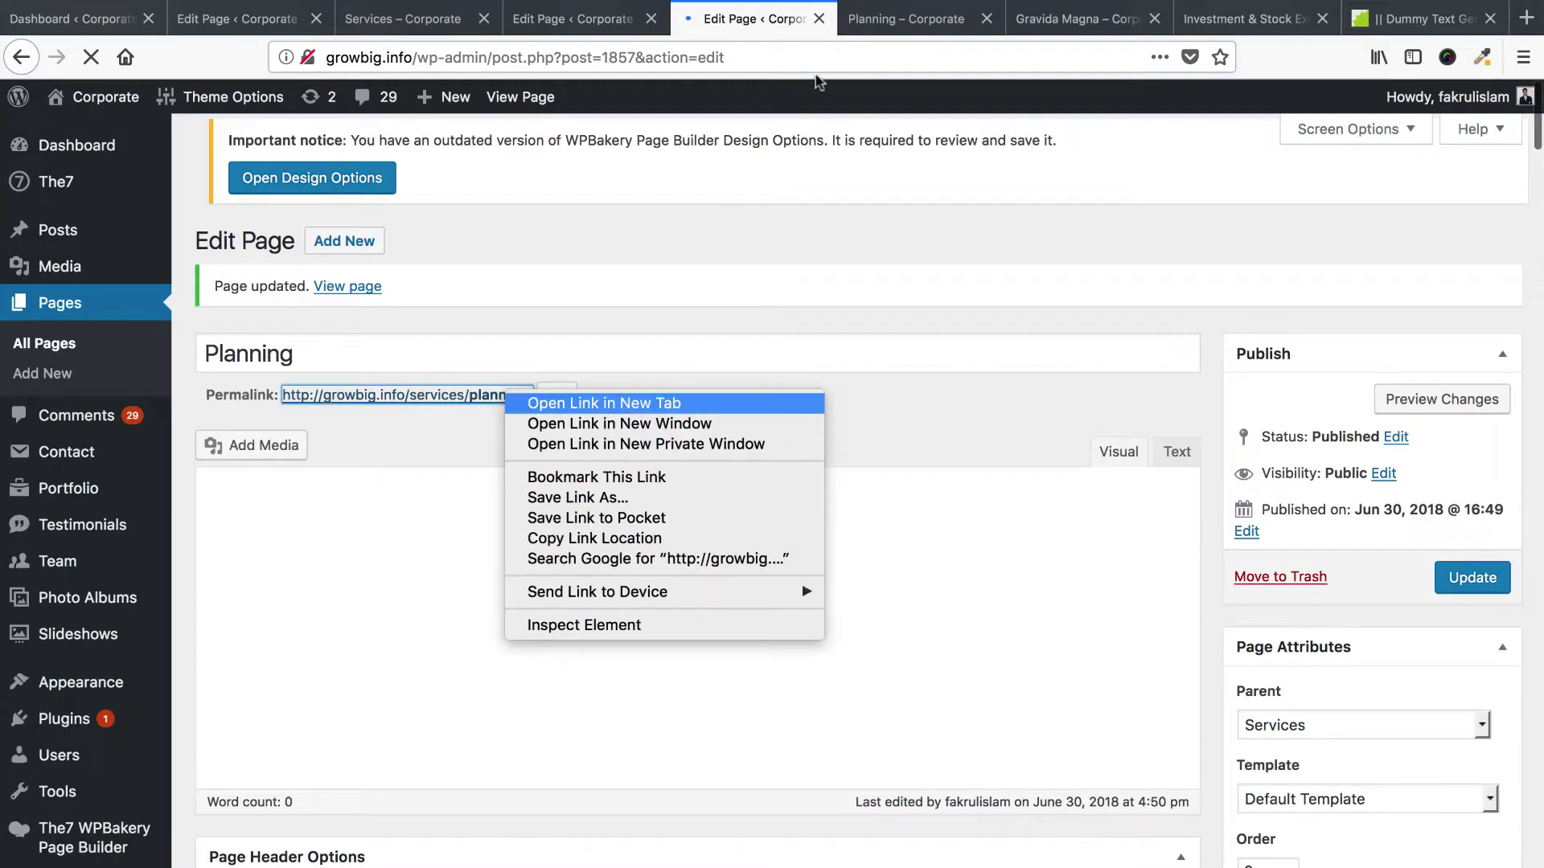
{"action": "left_click", "coordinate": [563, 401]}
{"action": "key", "text": "ctrl+Tab"}
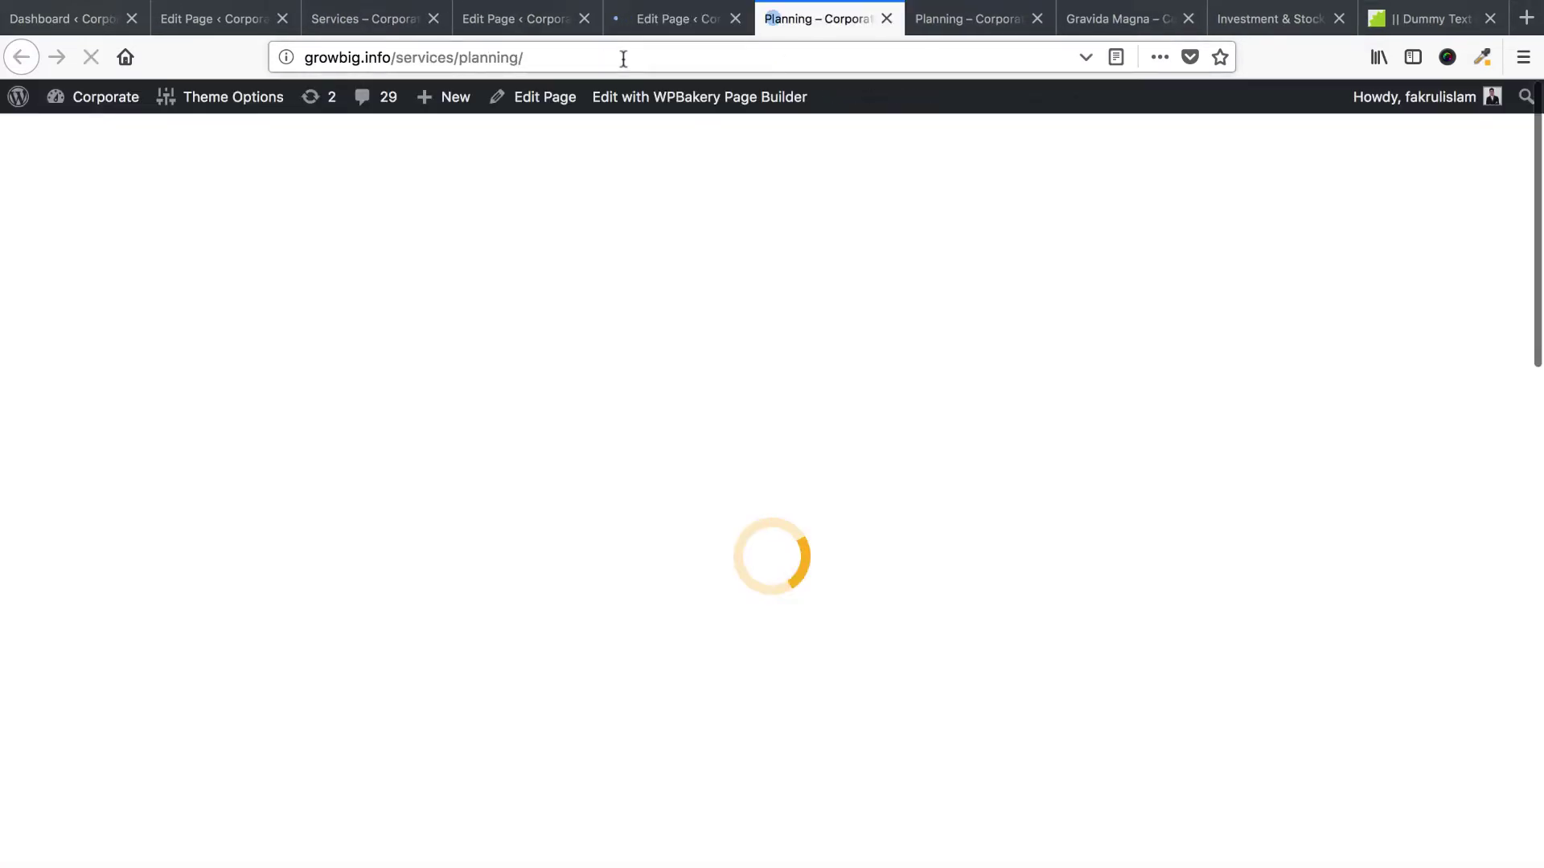
Copy the Planning page's address and set it as the image link of the Planning Fancy Media element on the Services page.
{"action": "left_click", "coordinate": [809, 48]}
{"action": "key", "text": "ctrl+c"}
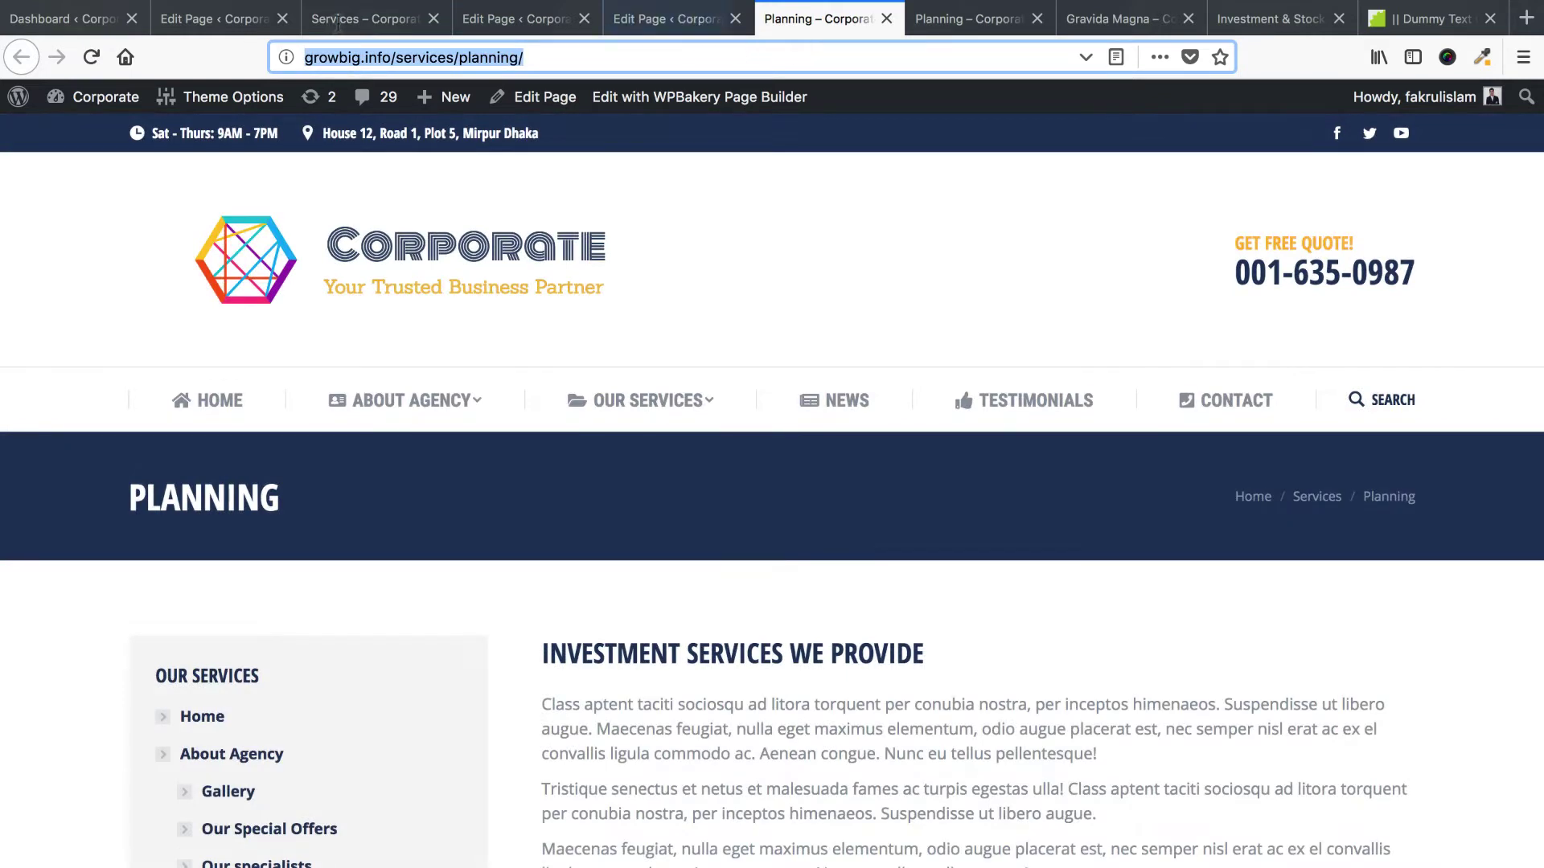
{"action": "left_click", "coordinate": [337, 19]}
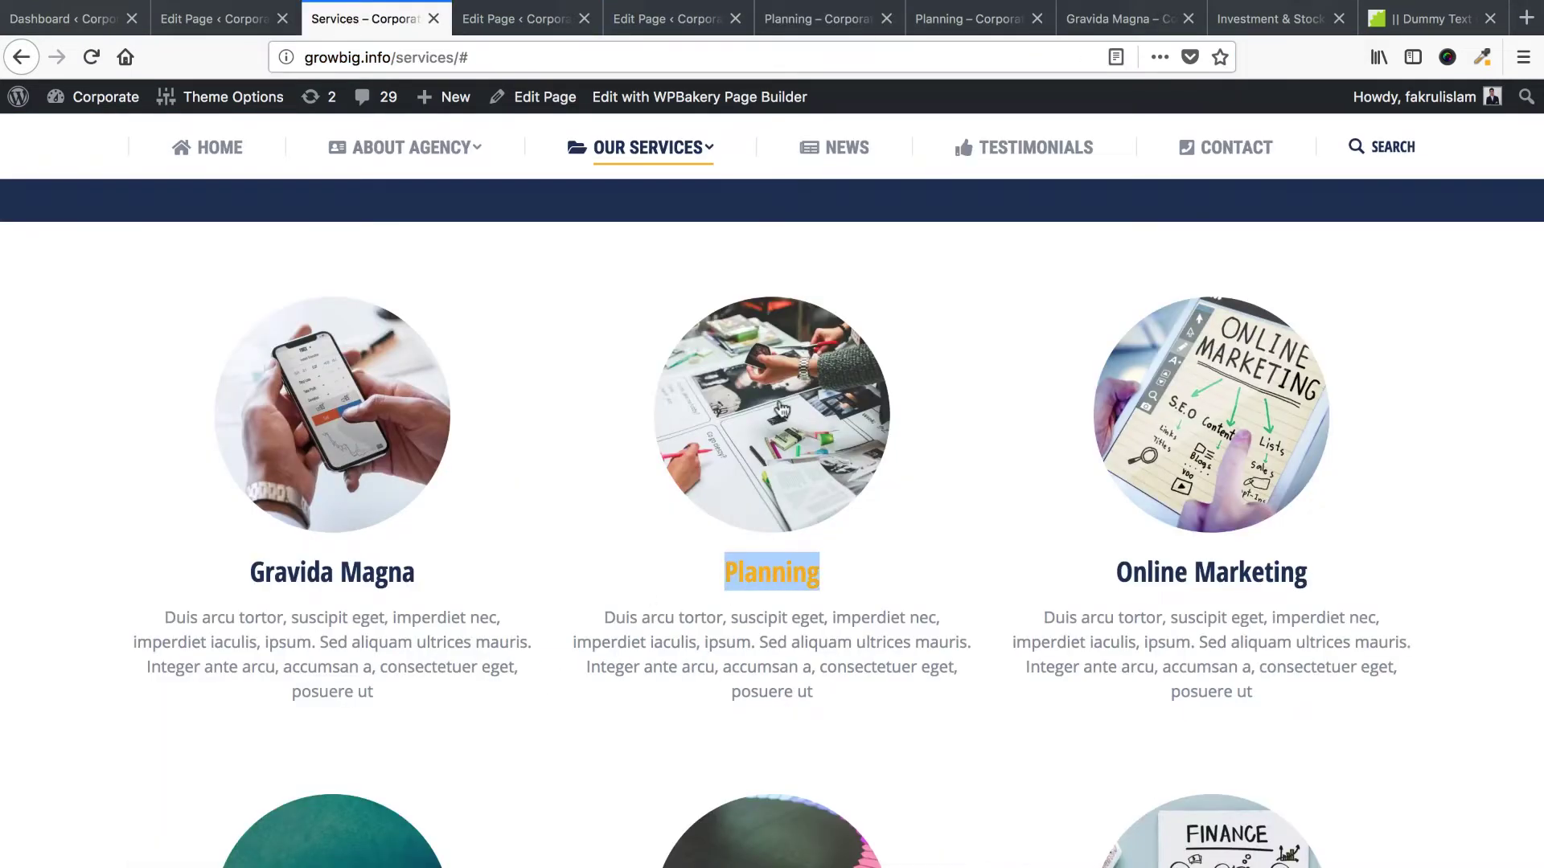
{"action": "left_click", "coordinate": [215, 26]}
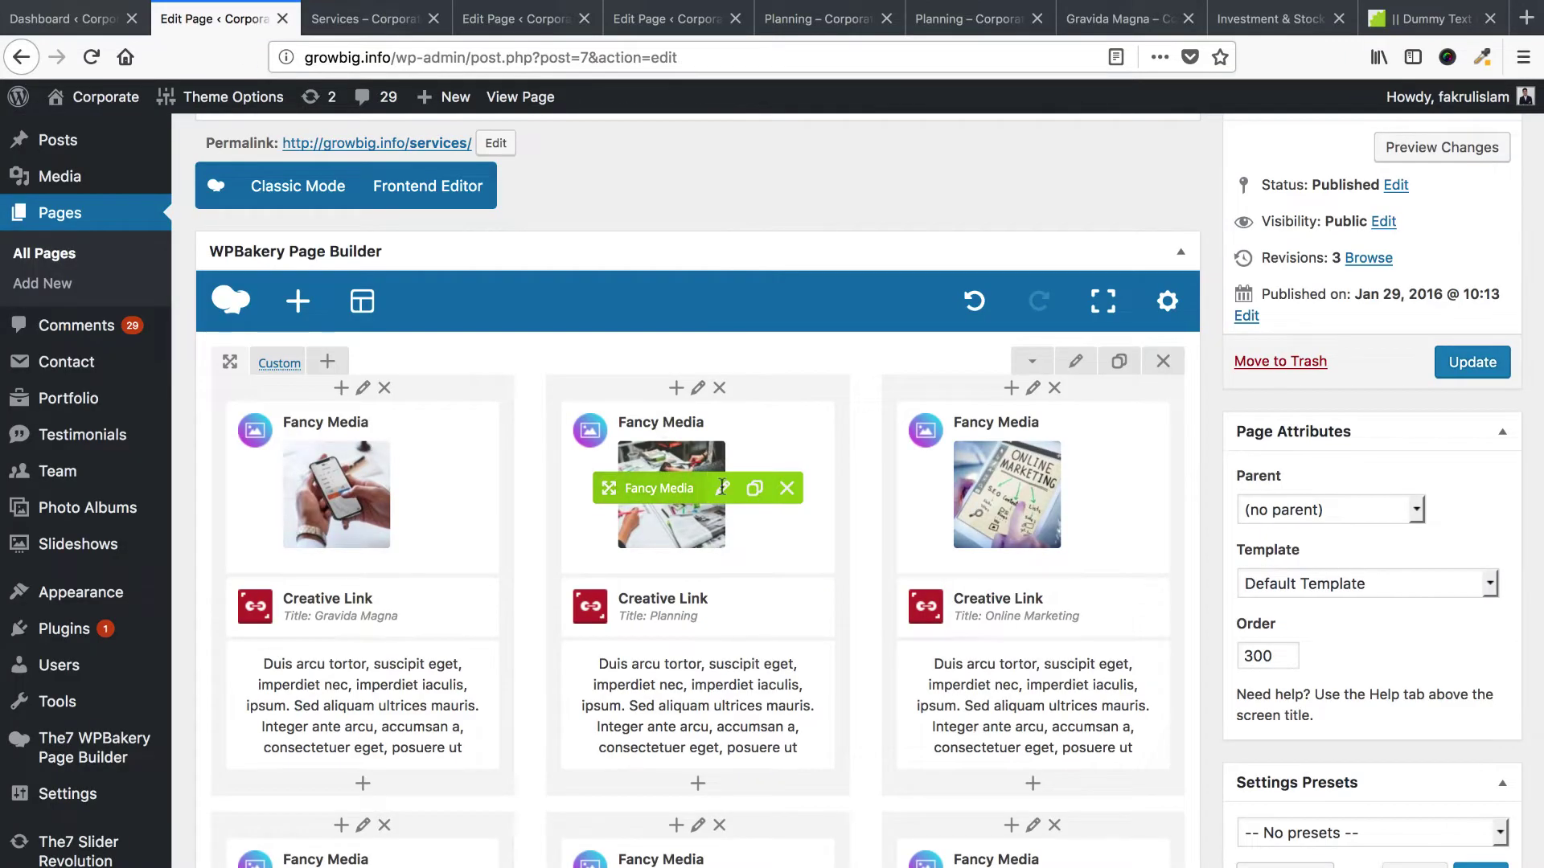
{"action": "left_click", "coordinate": [724, 492]}
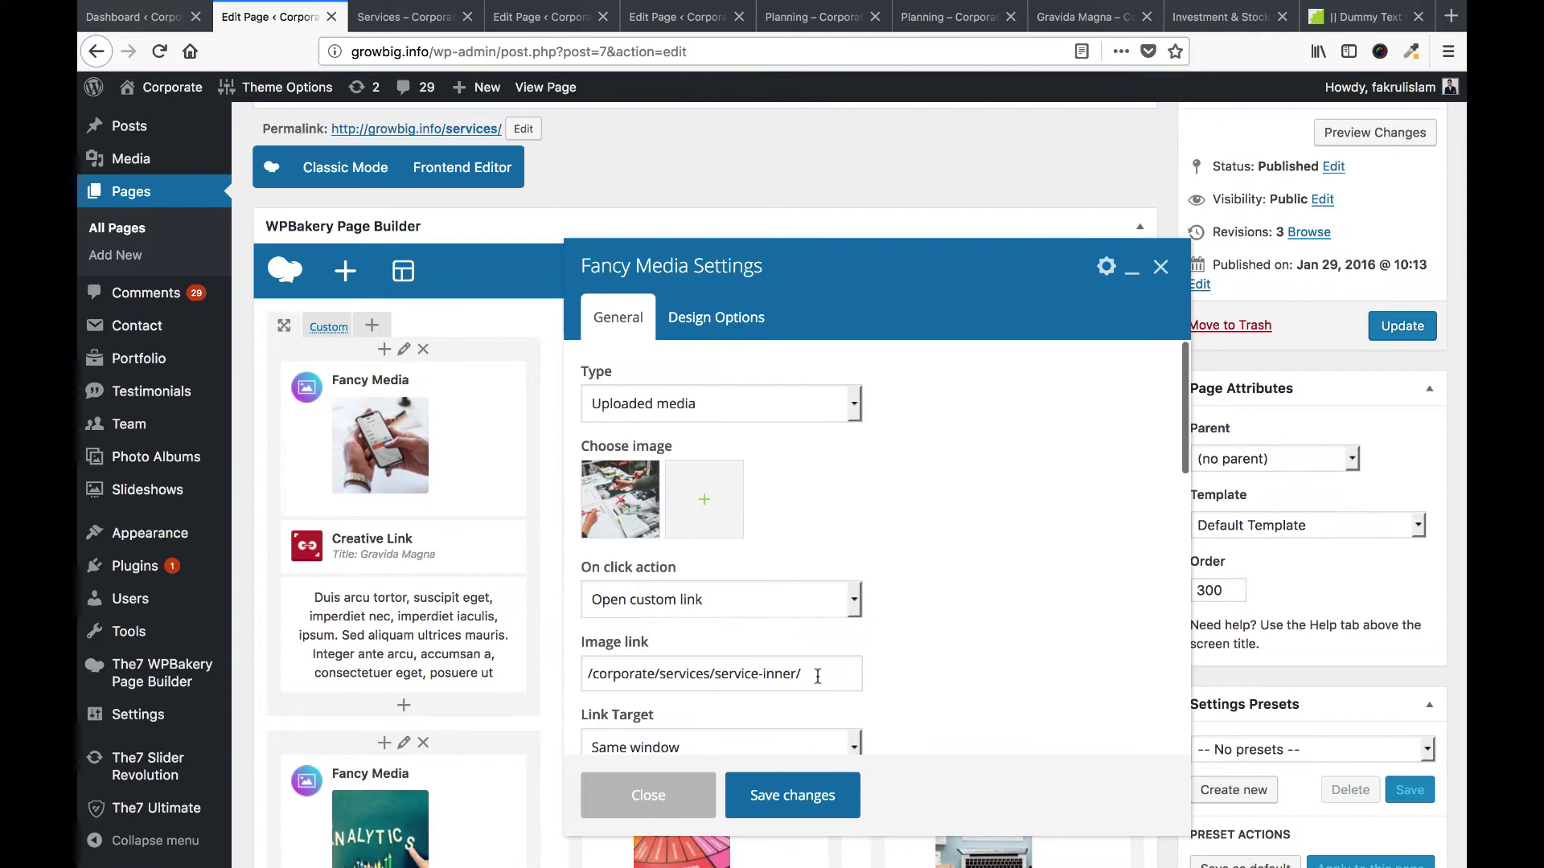
{"action": "left_click", "coordinate": [817, 677]}
{"action": "key", "text": "ctrl+a"}
{"action": "key", "text": "ctrl+v"}
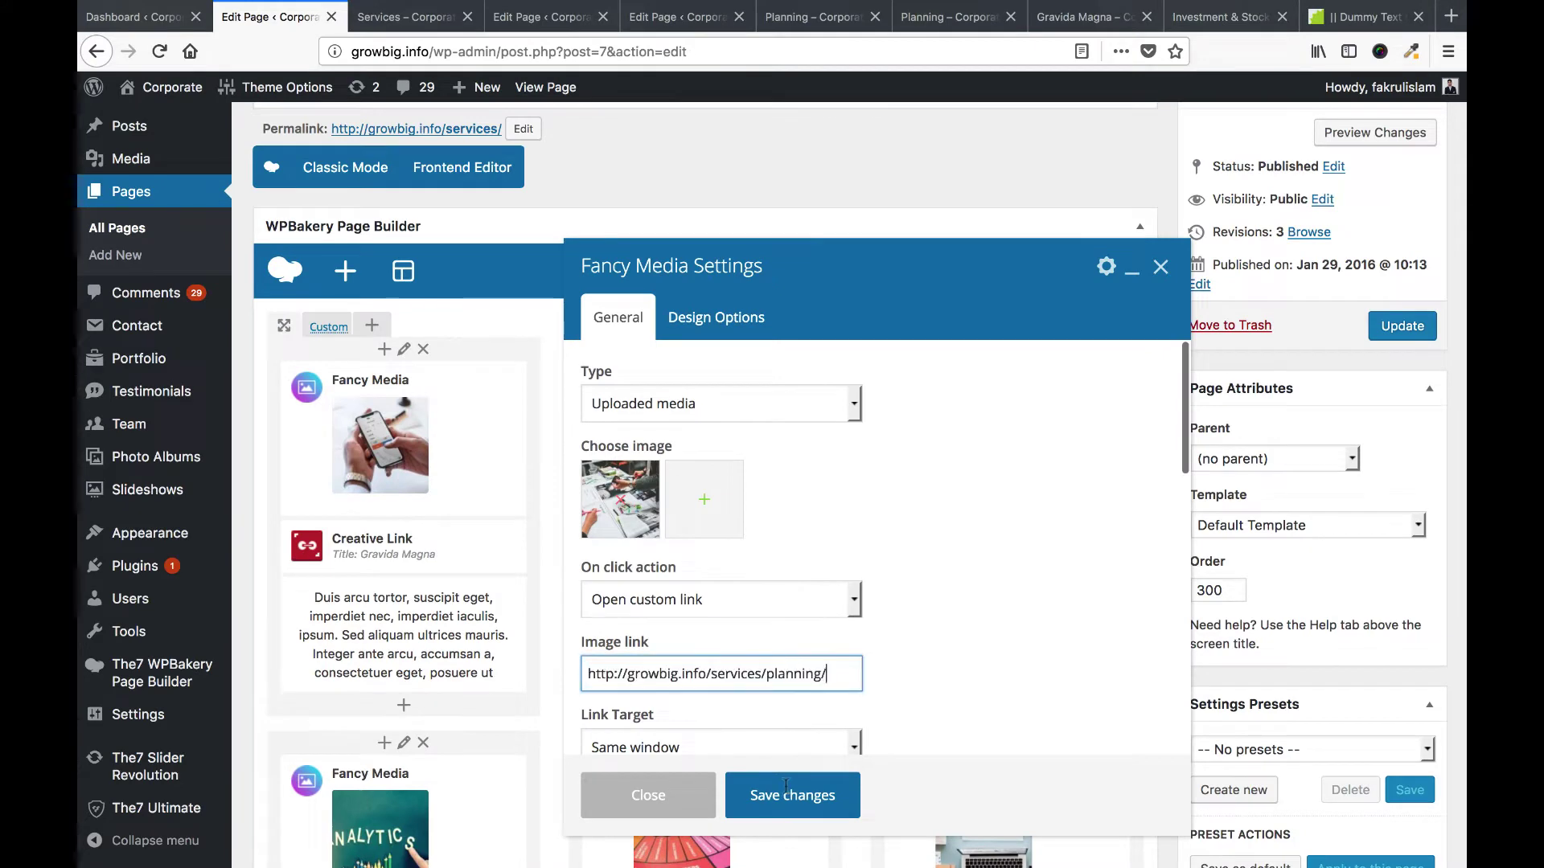
{"action": "left_click", "coordinate": [788, 798]}
{"action": "left_click", "coordinate": [728, 547]}
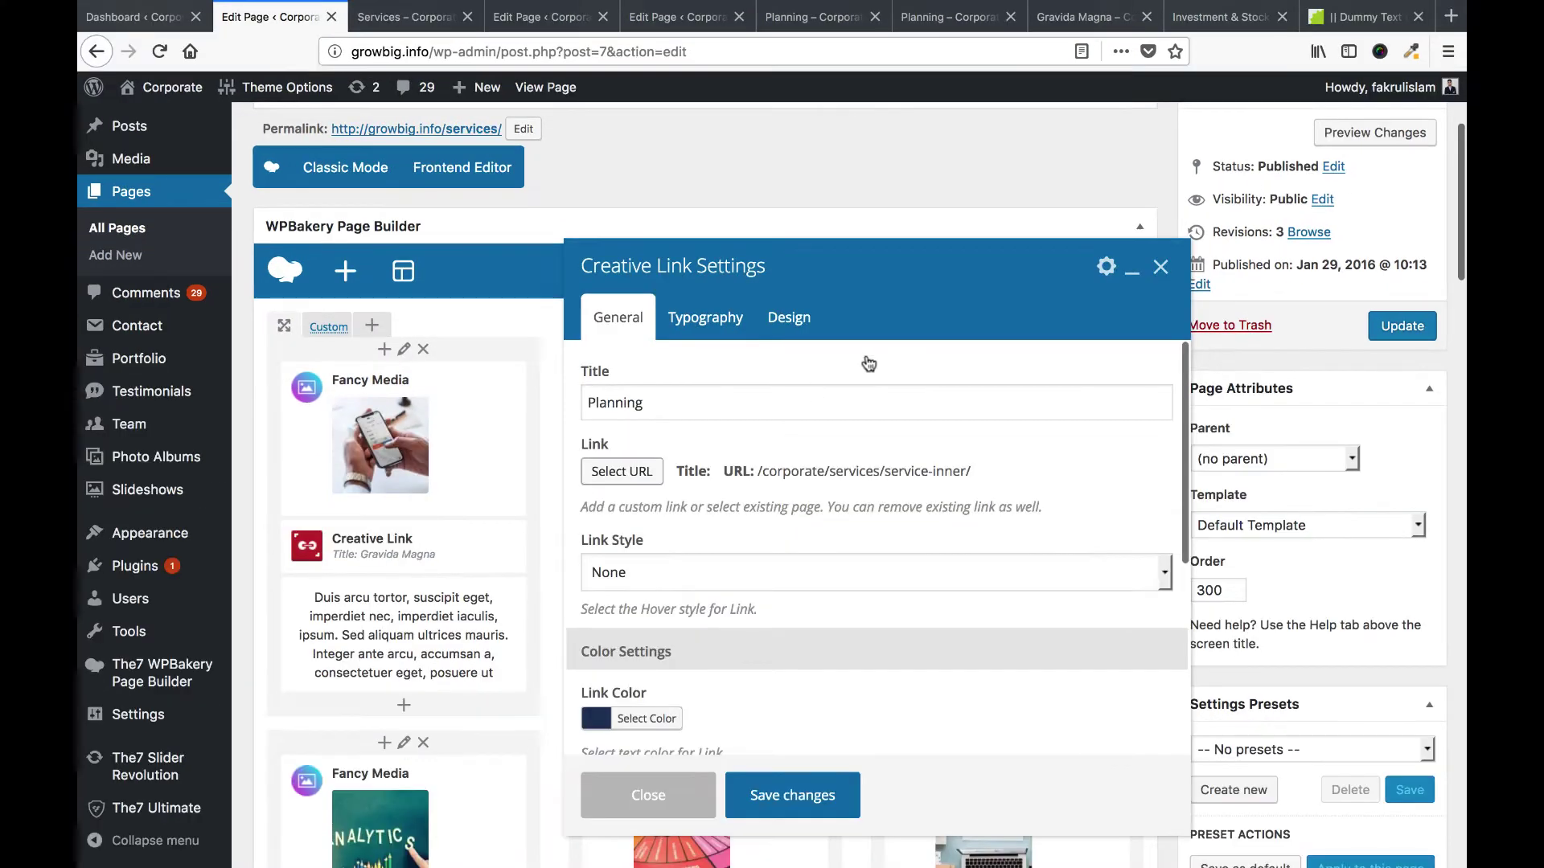
{"action": "left_click", "coordinate": [620, 472]}
{"action": "key", "text": "ctrl+v"}
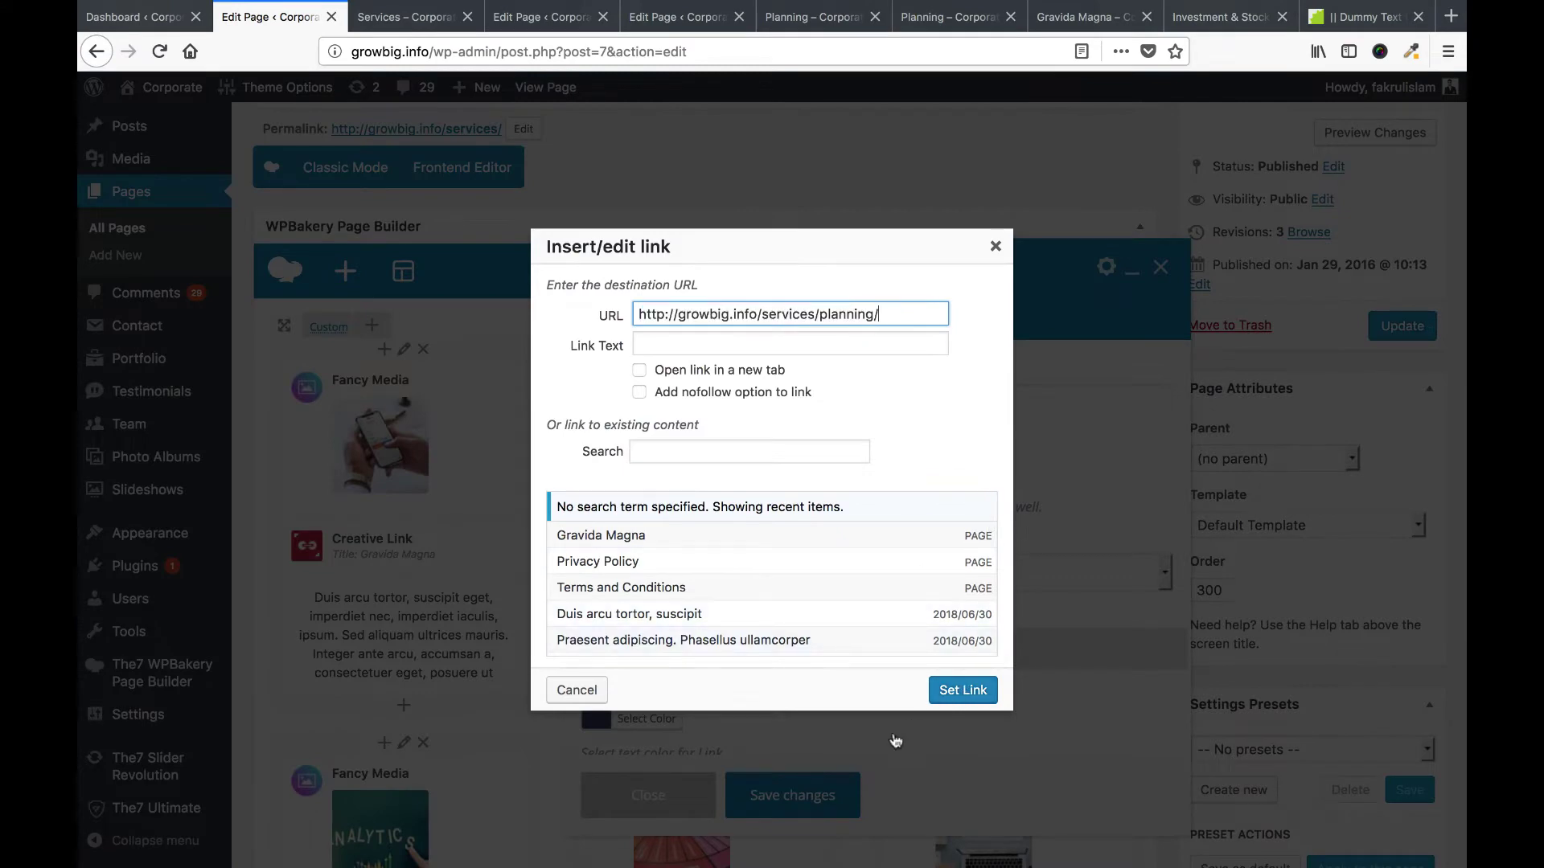
{"action": "left_click", "coordinate": [962, 690]}
{"action": "left_click", "coordinate": [793, 795]}
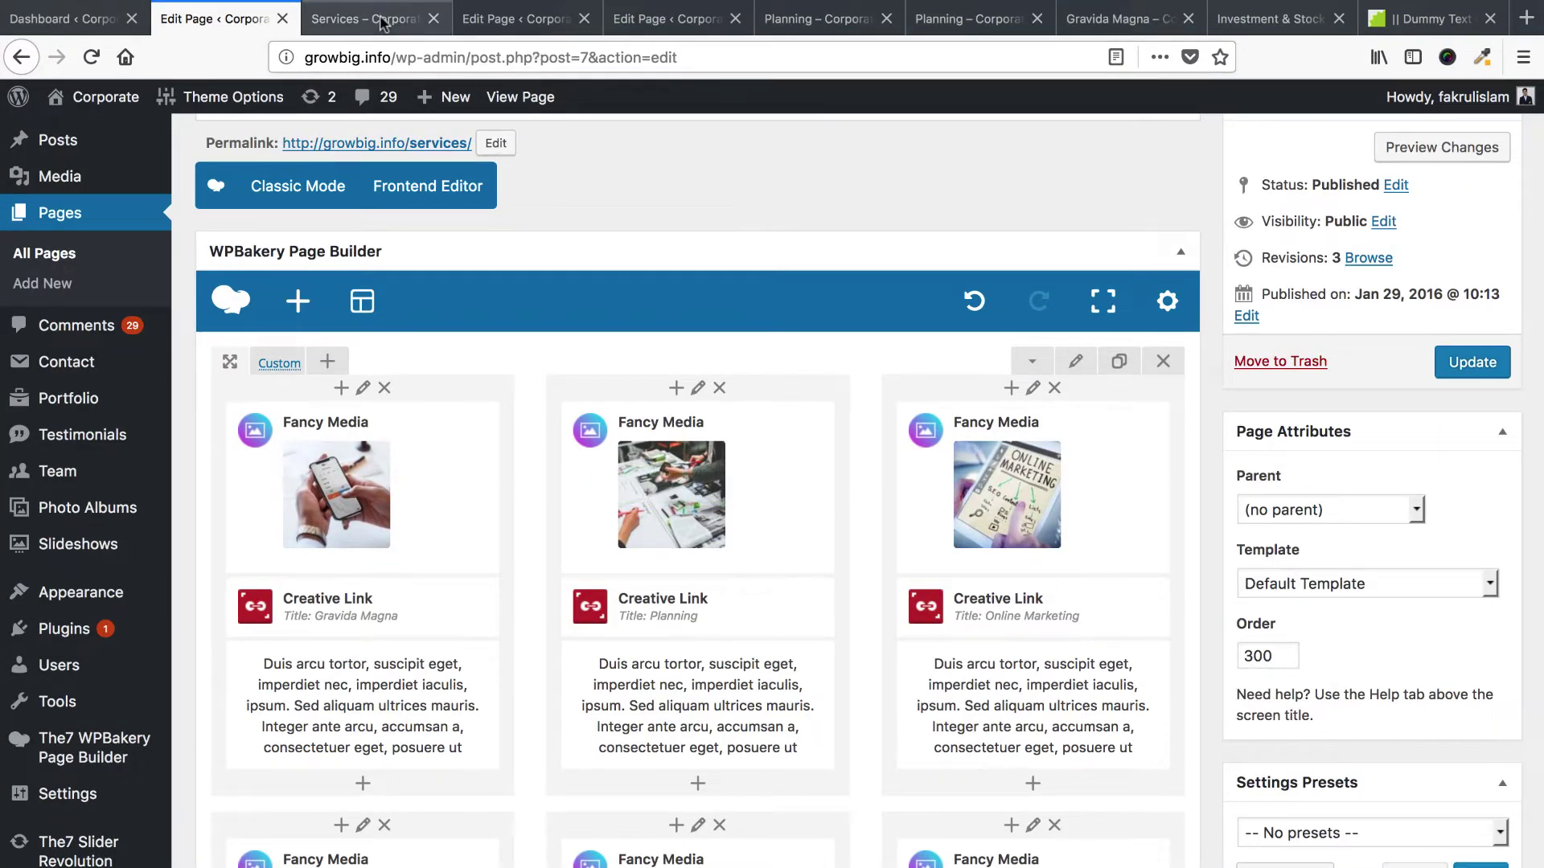
Close the leftover browser tabs for the Planning, Gravida Magna and Investment & Stock Exchange pages.
{"action": "left_click", "coordinate": [522, 20]}
{"action": "left_click", "coordinate": [584, 19]}
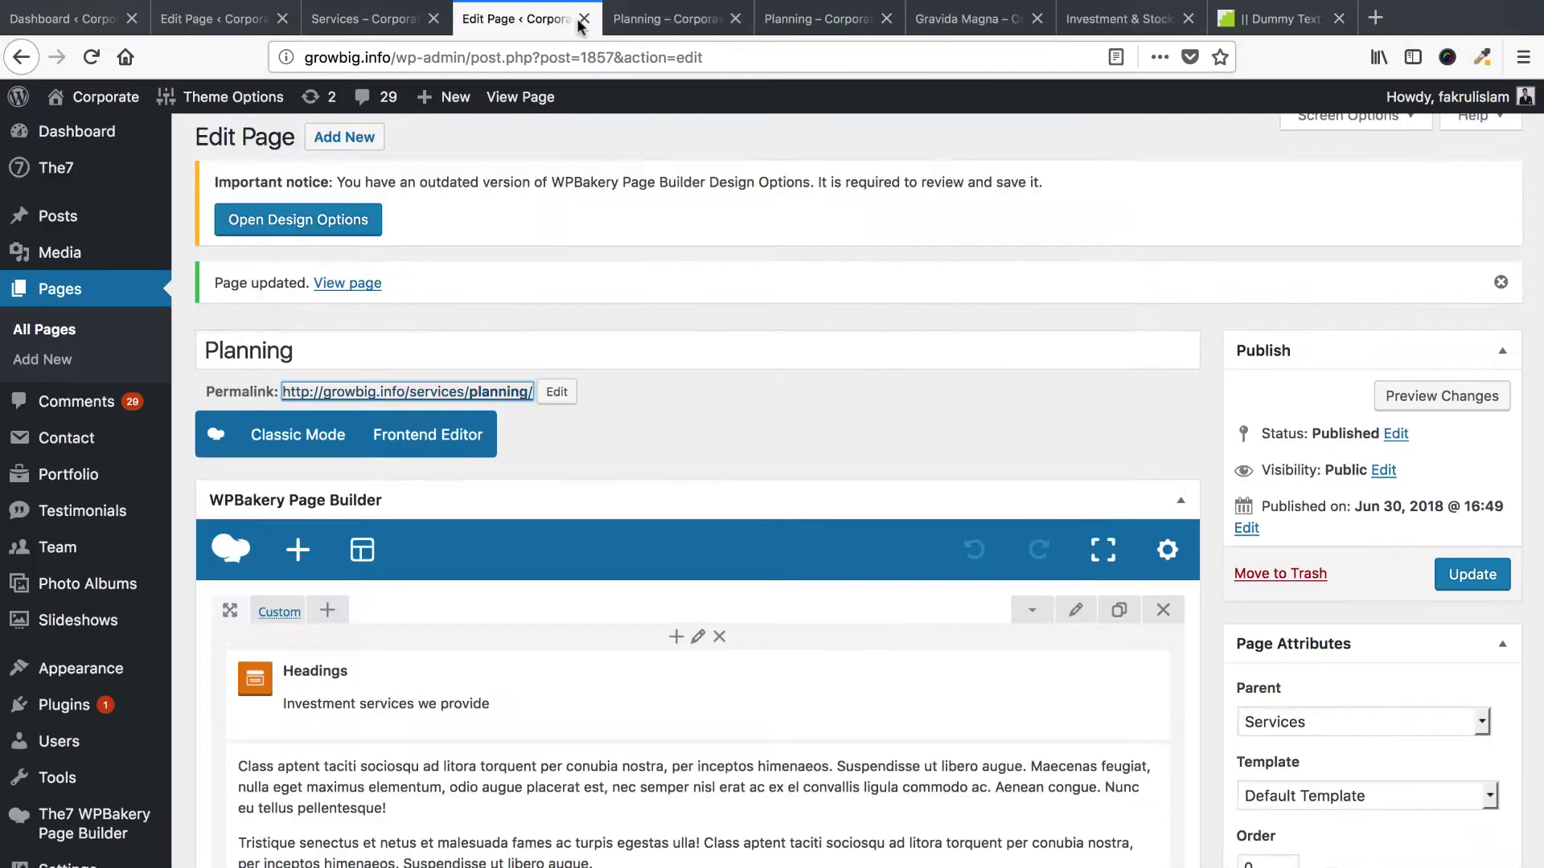
{"action": "left_click", "coordinate": [583, 19]}
{"action": "left_click", "coordinate": [584, 18]}
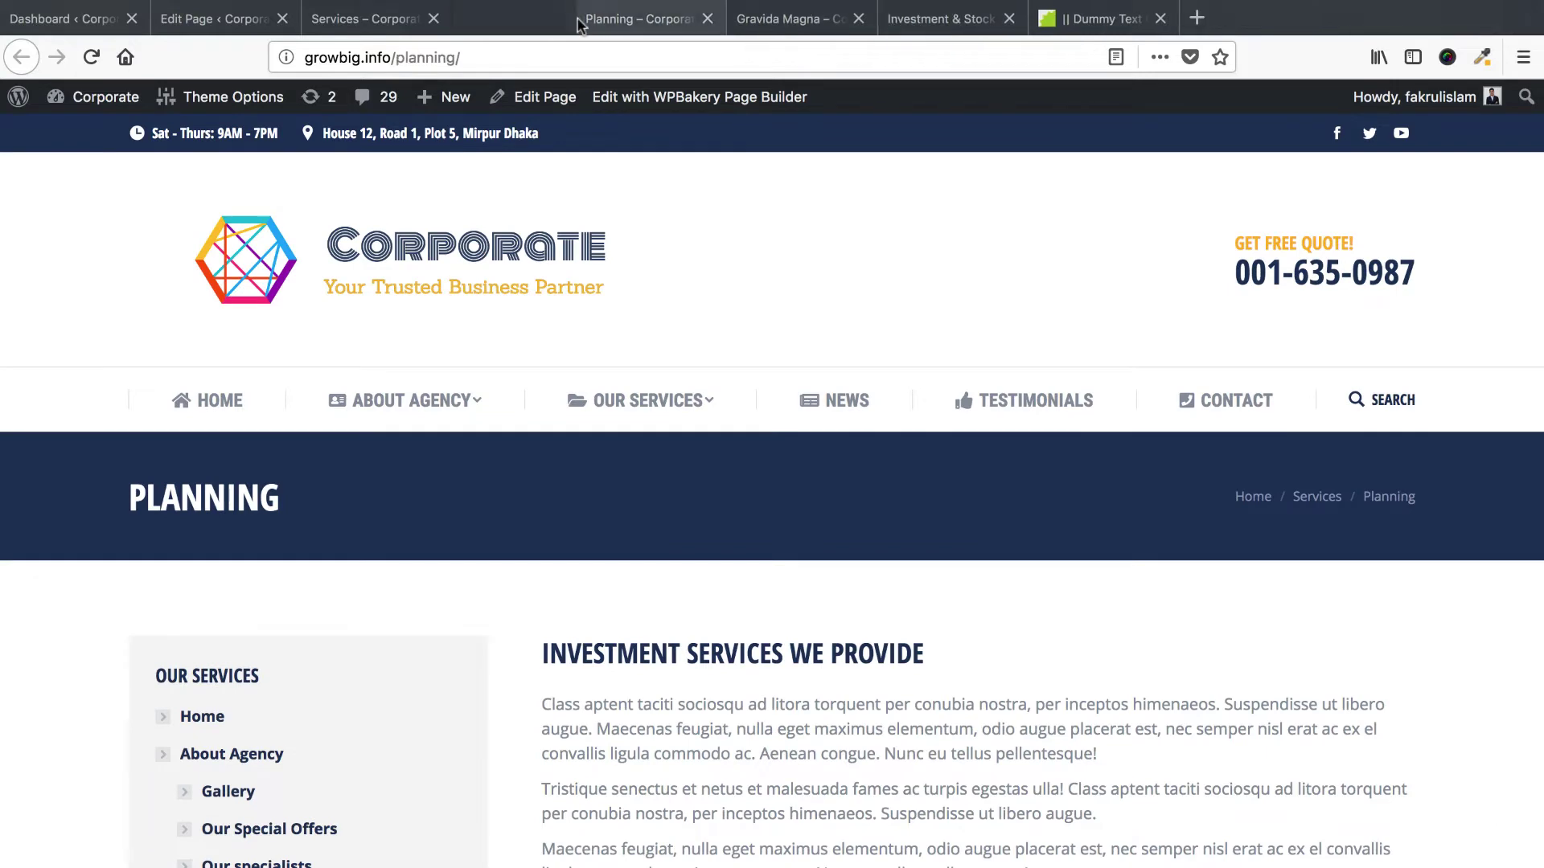
{"action": "left_click", "coordinate": [584, 18]}
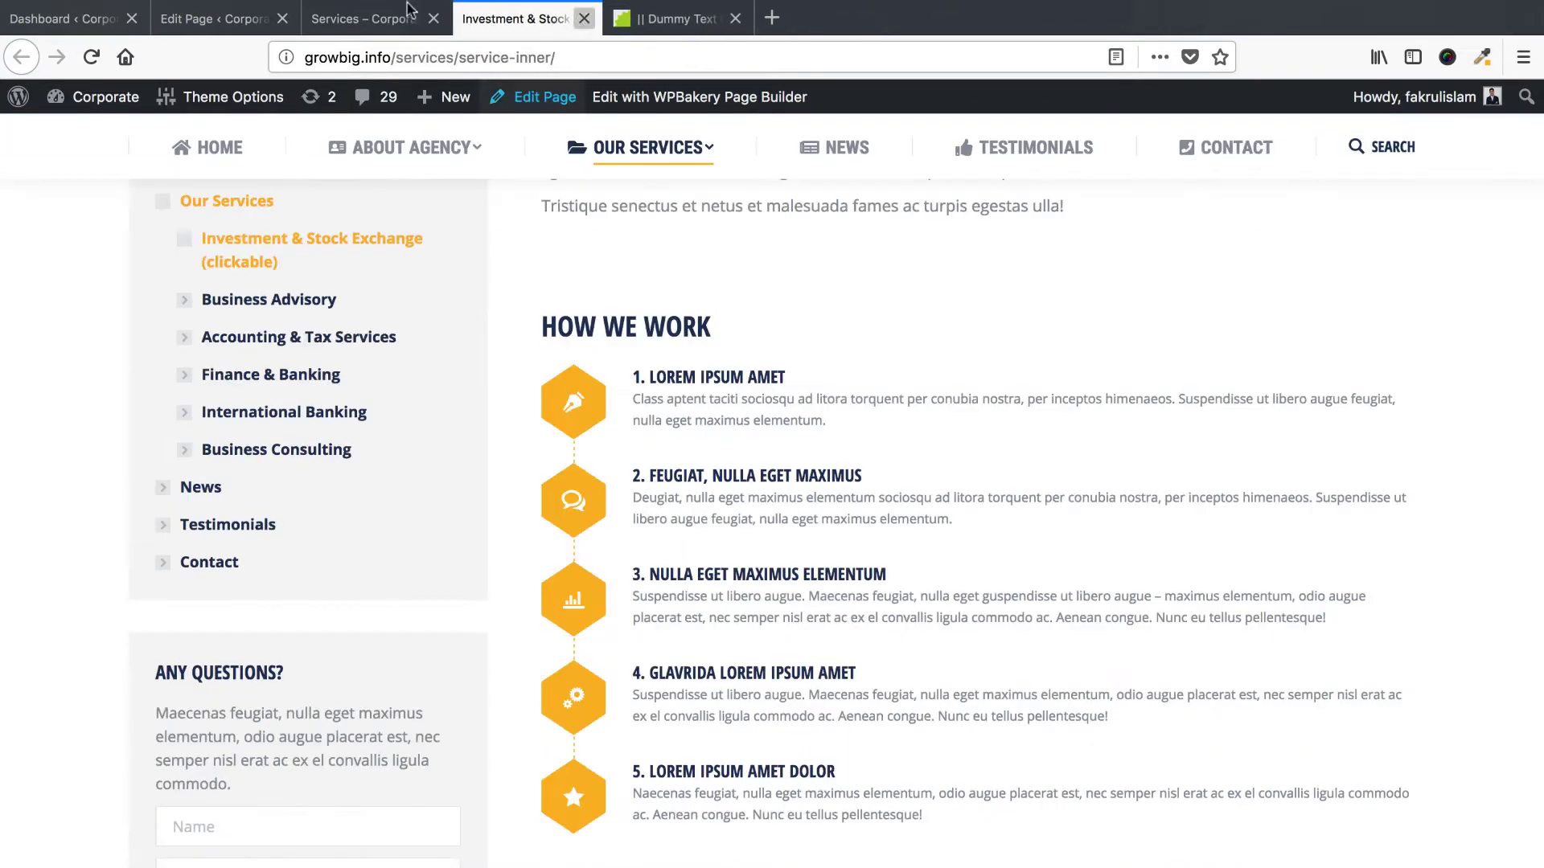
{"action": "left_click", "coordinate": [584, 18]}
Check the Services page for the service that follows Planning and compare it with the page's editor.
{"action": "left_click", "coordinate": [366, 19]}
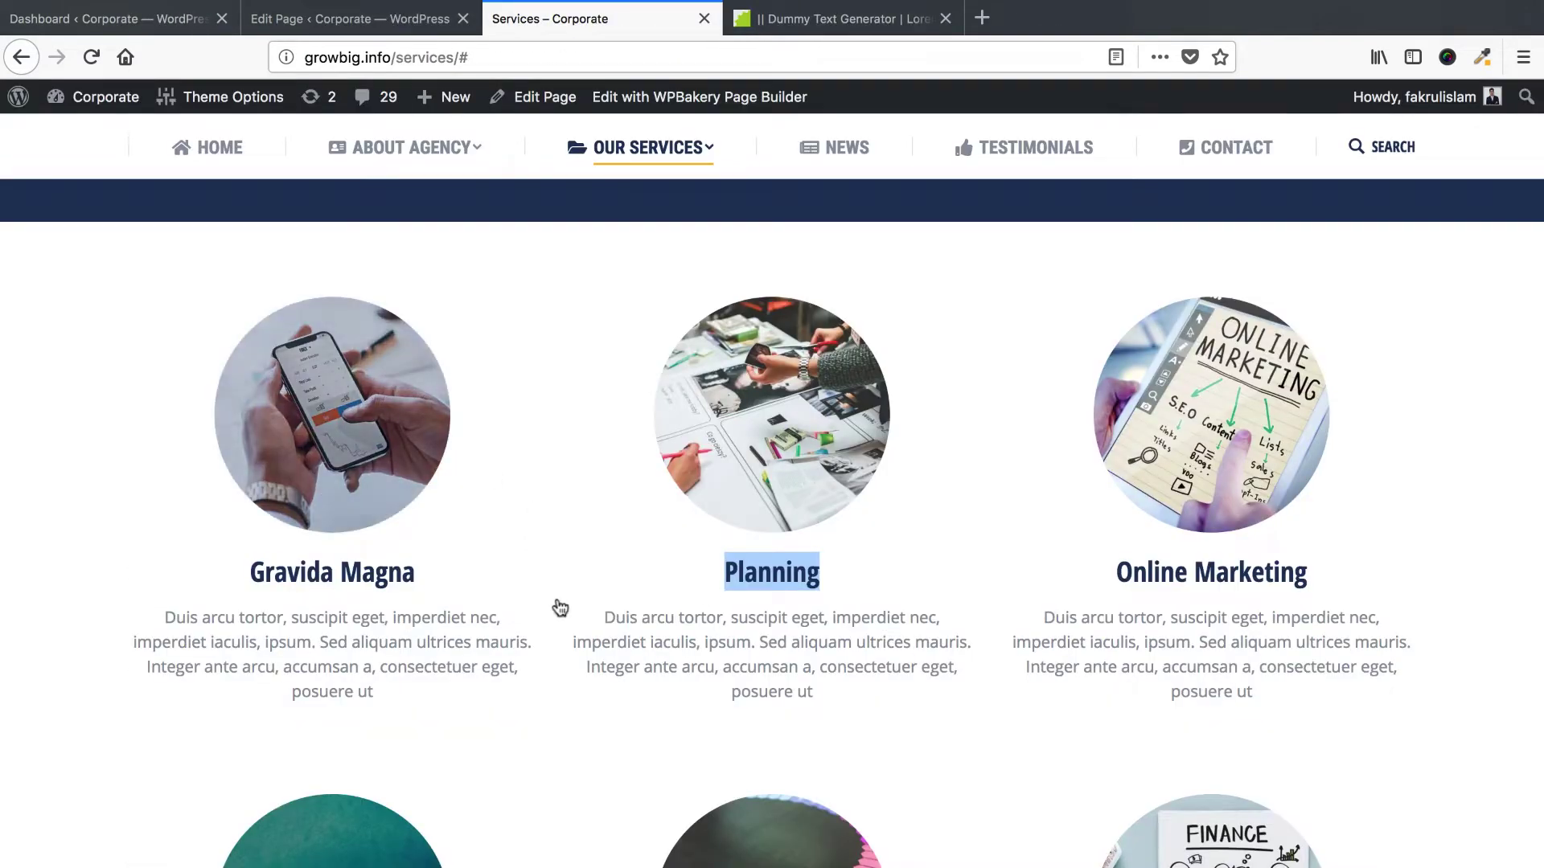
{"action": "scroll", "coordinate": [1124, 587], "scroll_direction": "down", "scroll_amount": 1}
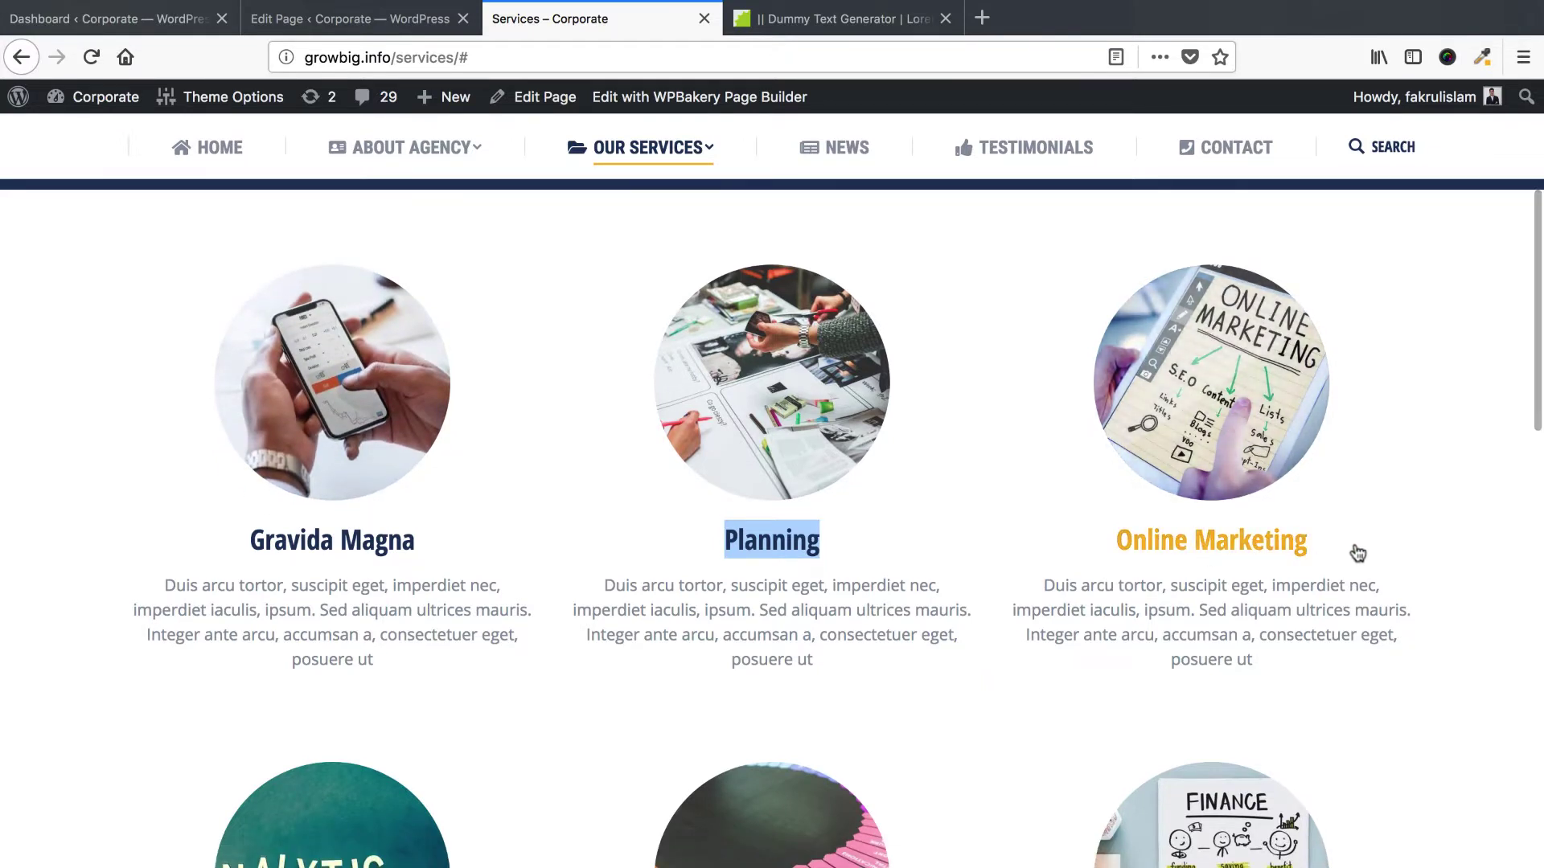
{"action": "left_click_drag", "start_coordinate": [1309, 553], "coordinate": [1124, 553]}
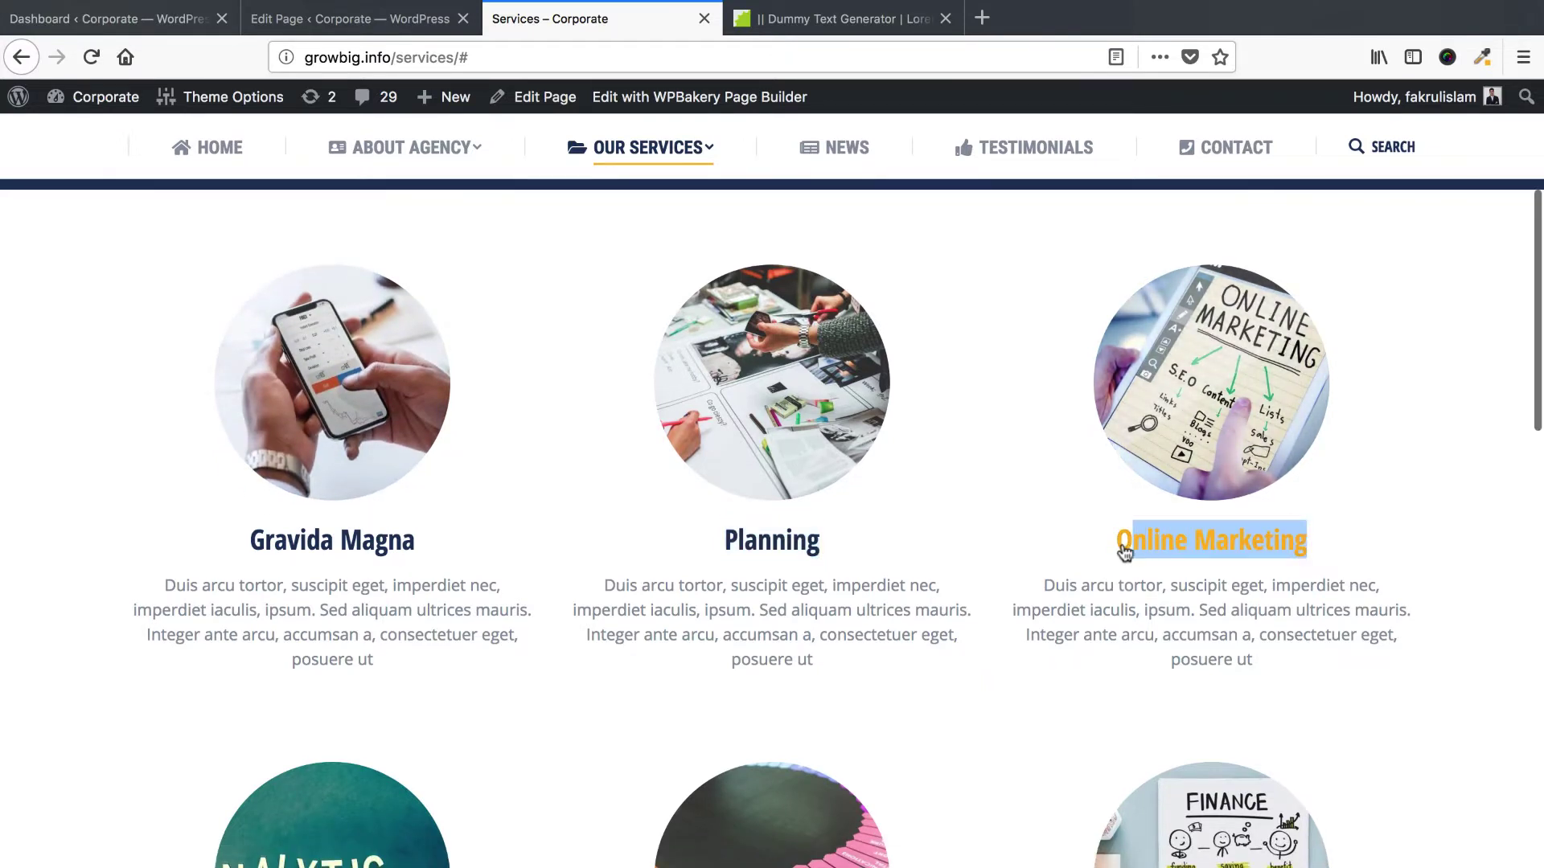
{"action": "left_click", "coordinate": [1003, 521]}
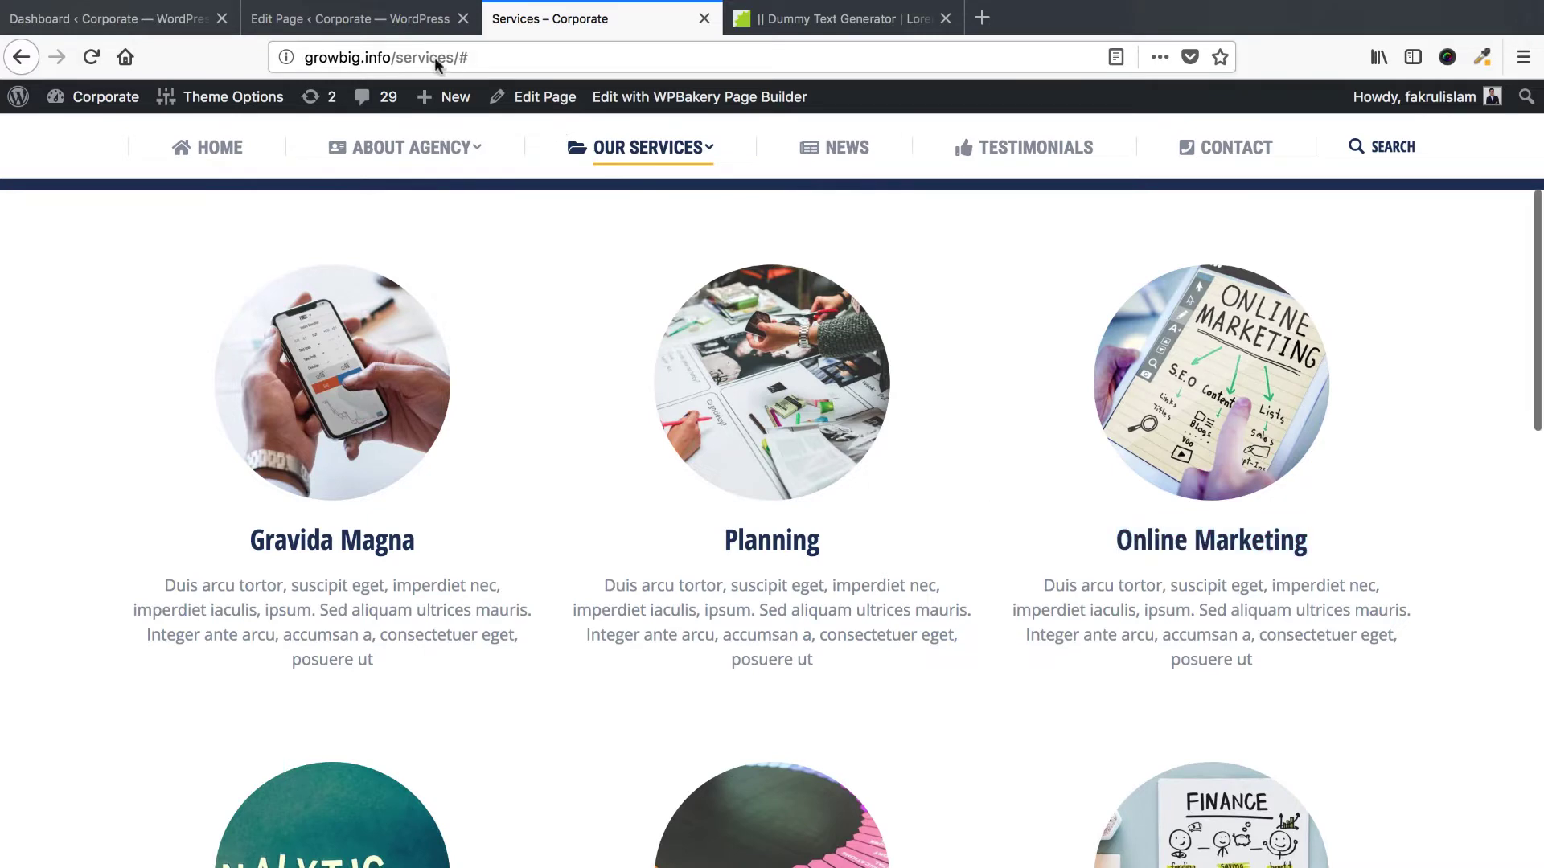
{"action": "left_click", "coordinate": [394, 25]}
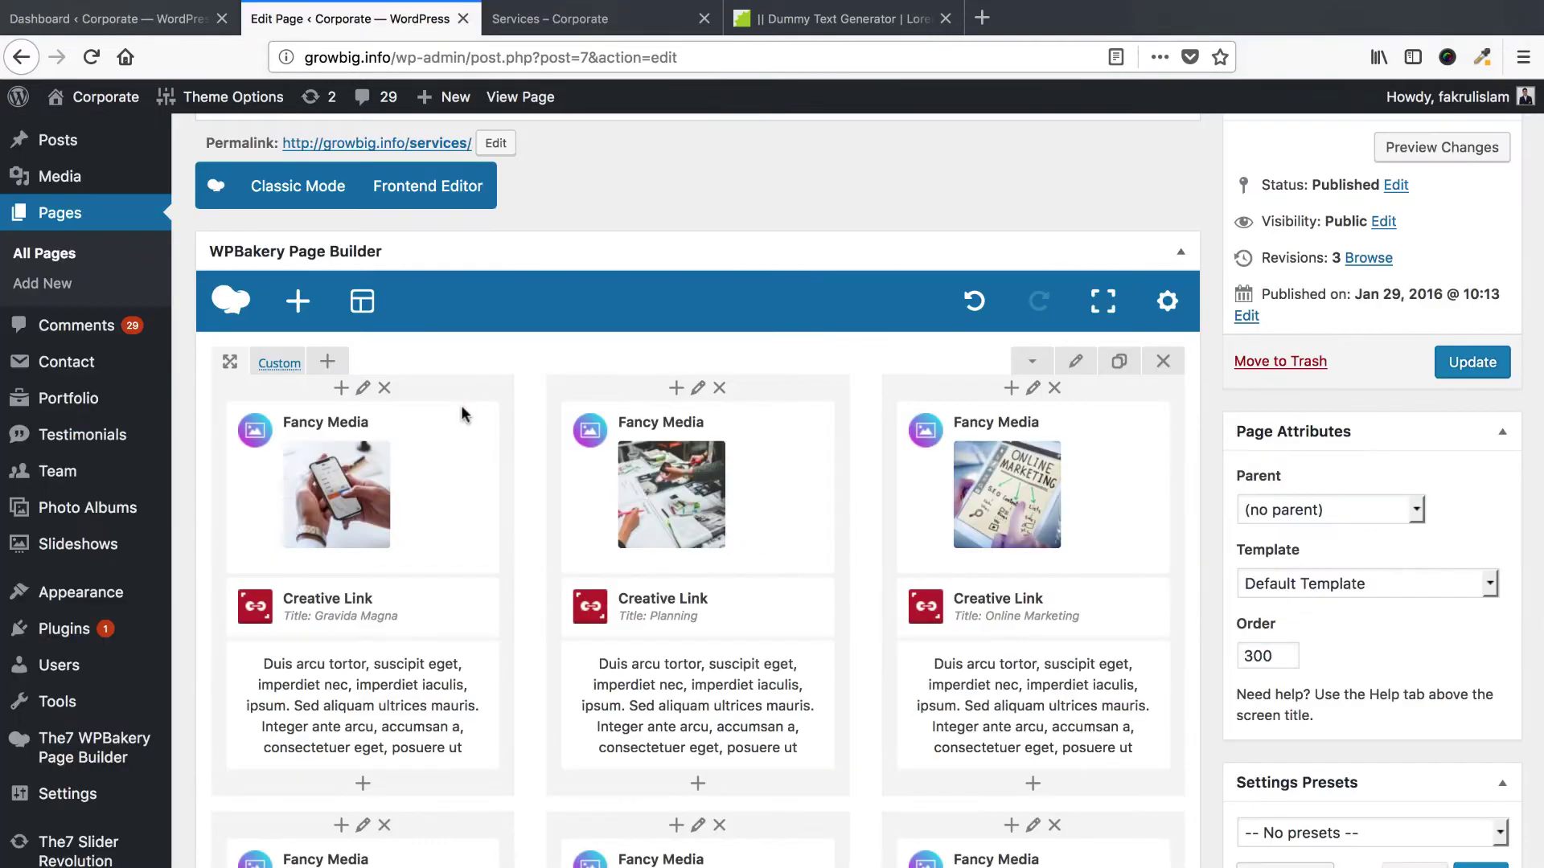
{"action": "left_click", "coordinate": [557, 22]}
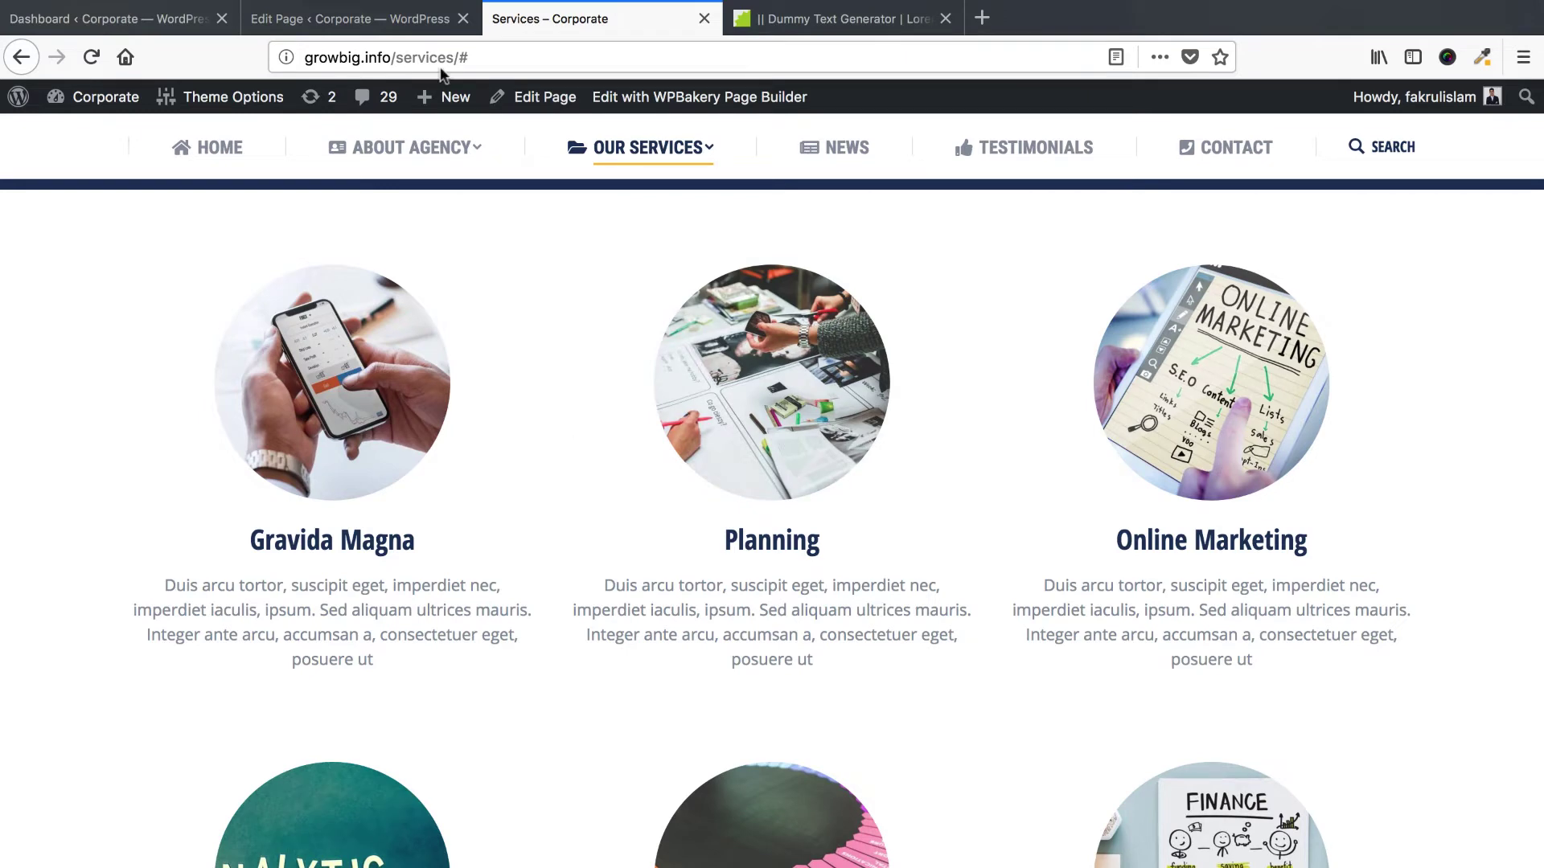
{"action": "left_click", "coordinate": [415, 30]}
{"action": "left_click", "coordinate": [552, 26]}
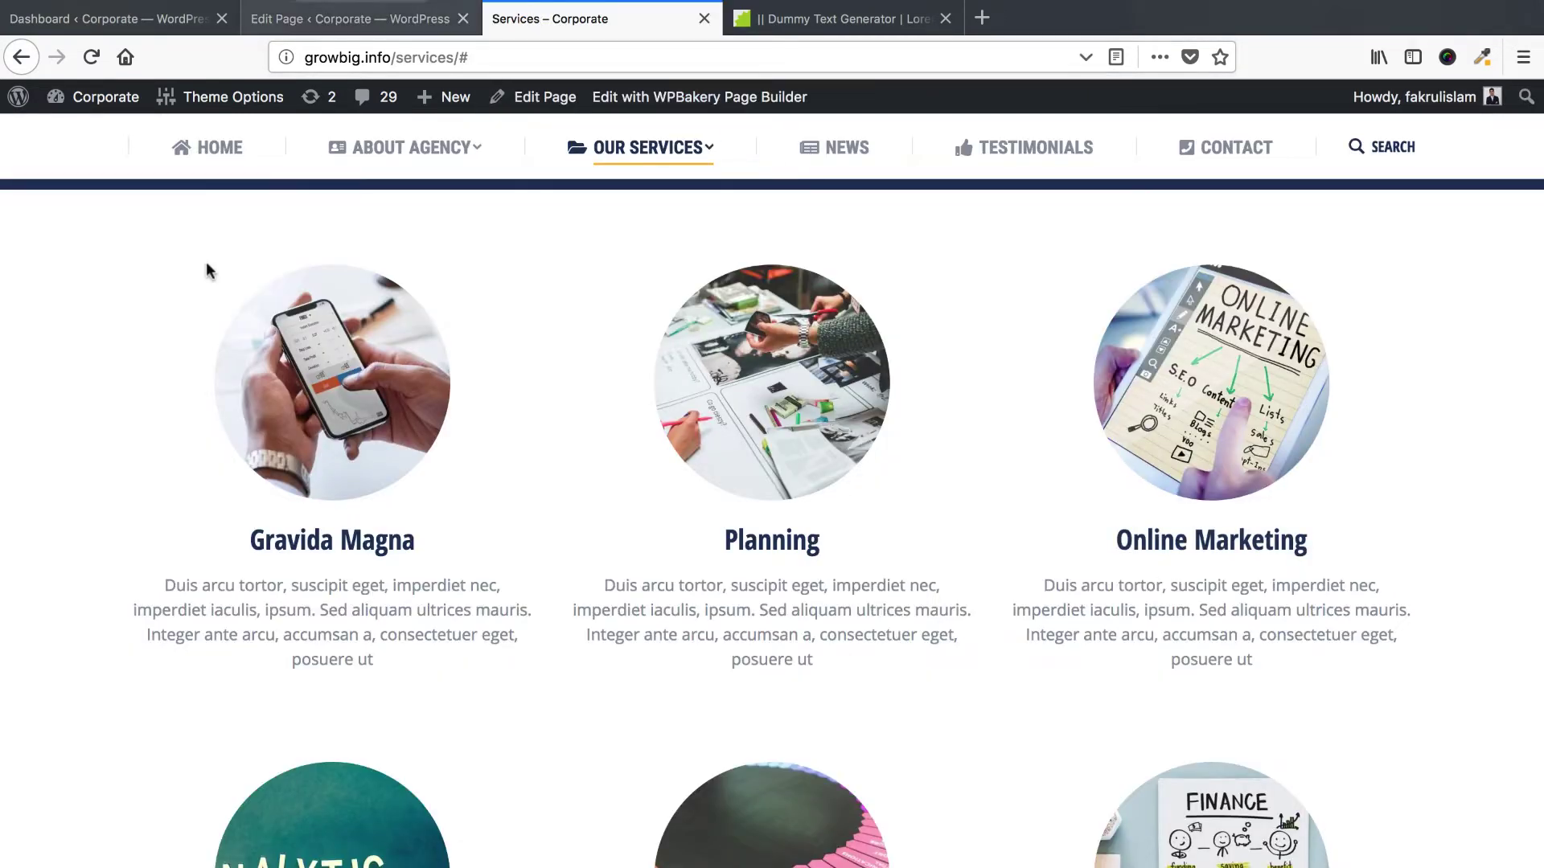
{"action": "left_click", "coordinate": [410, 31]}
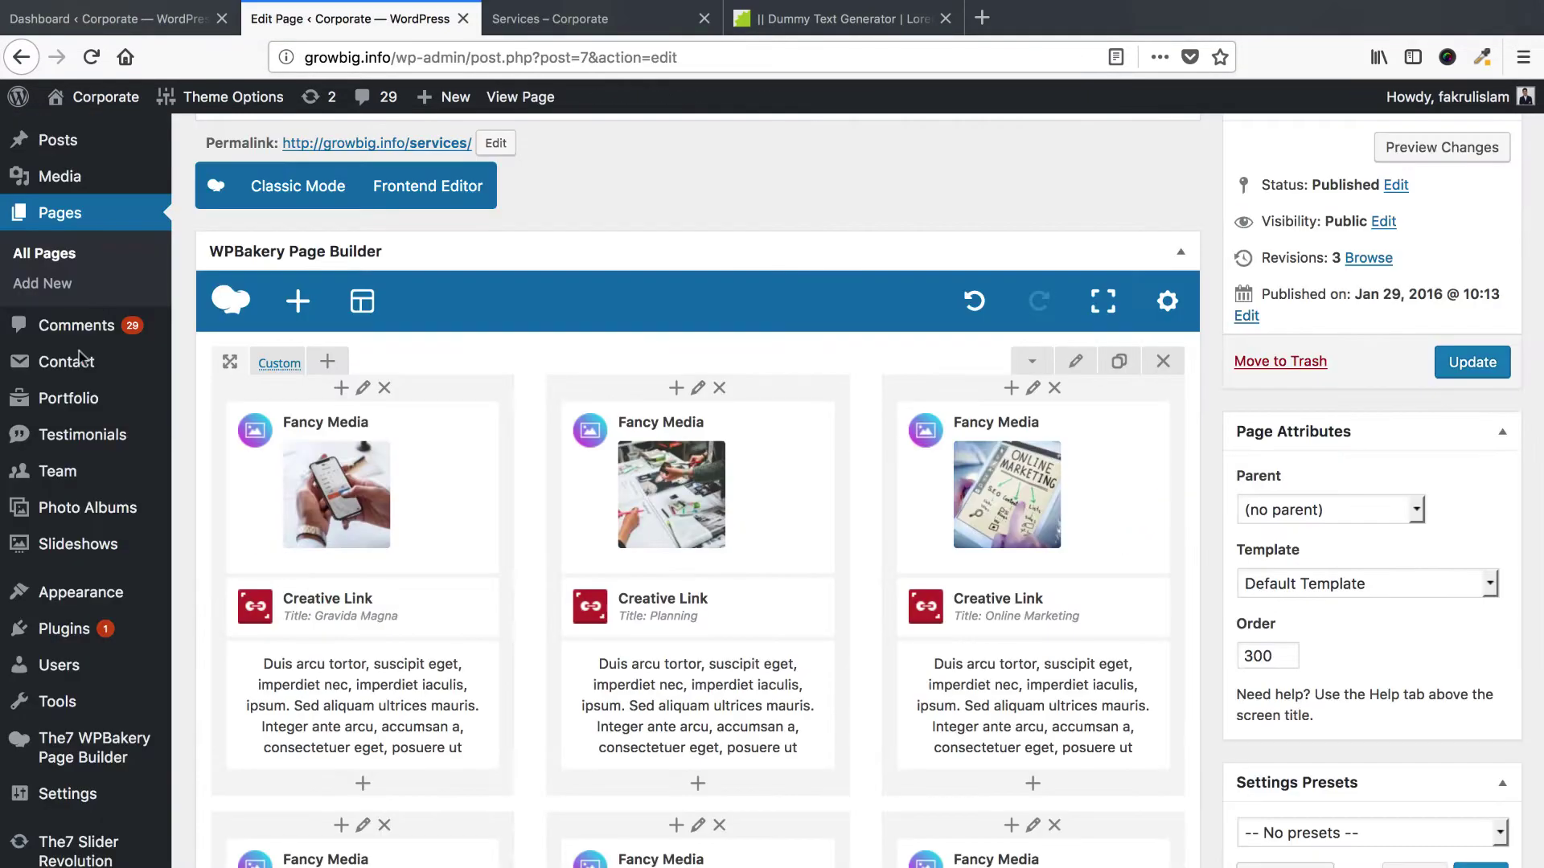
Start a new page in a separate browser tab and title it Online Marketing, checking the title against the Services page.
{"action": "right_click", "coordinate": [63, 287]}
{"action": "left_click", "coordinate": [96, 290]}
{"action": "left_click", "coordinate": [567, 22]}
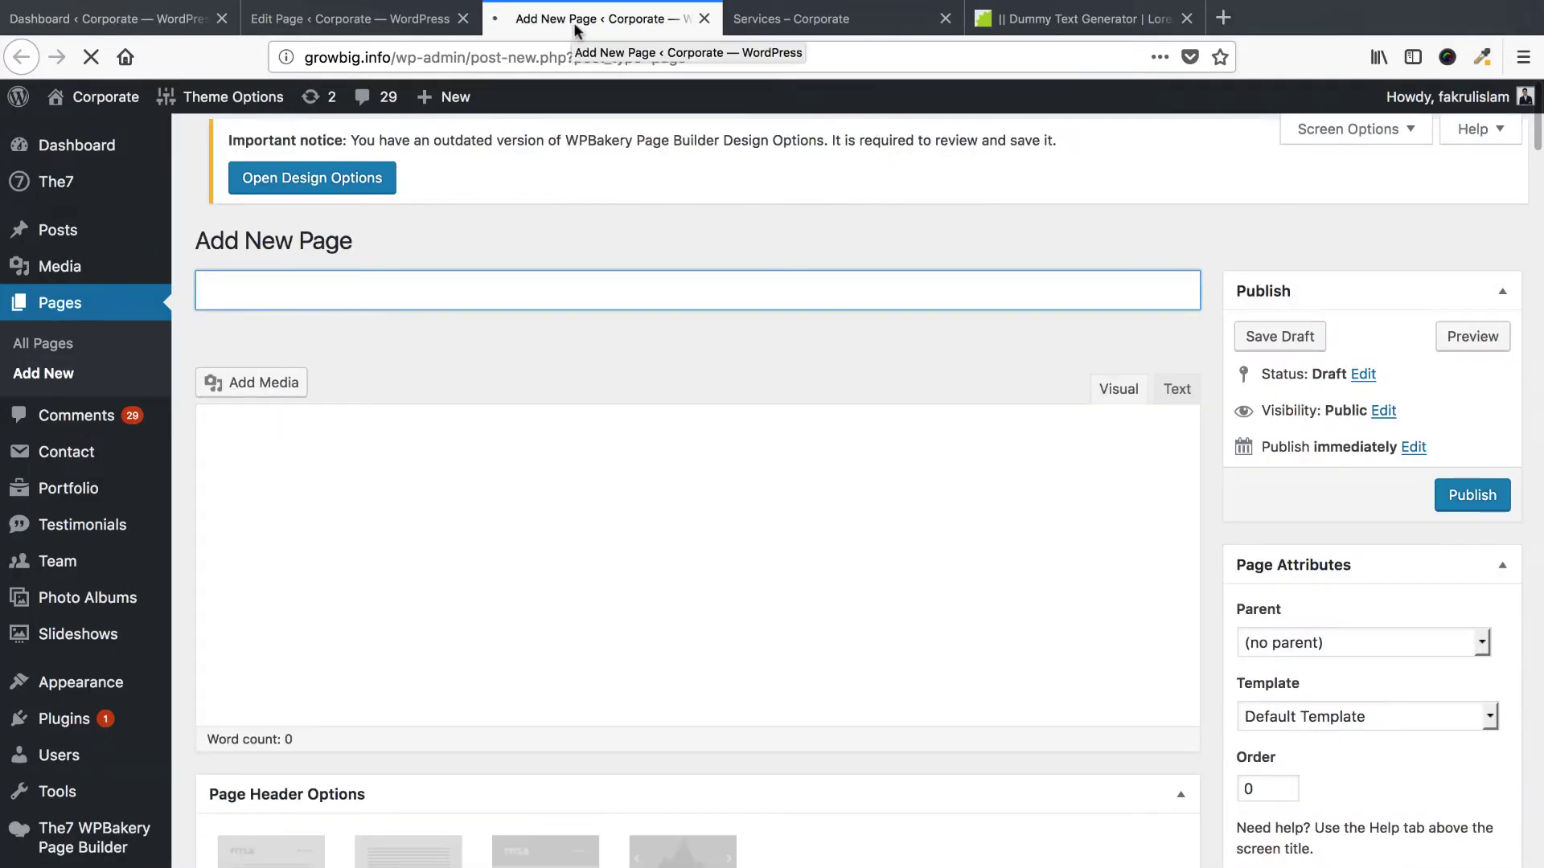
{"action": "type", "text": "Online Marketing"}
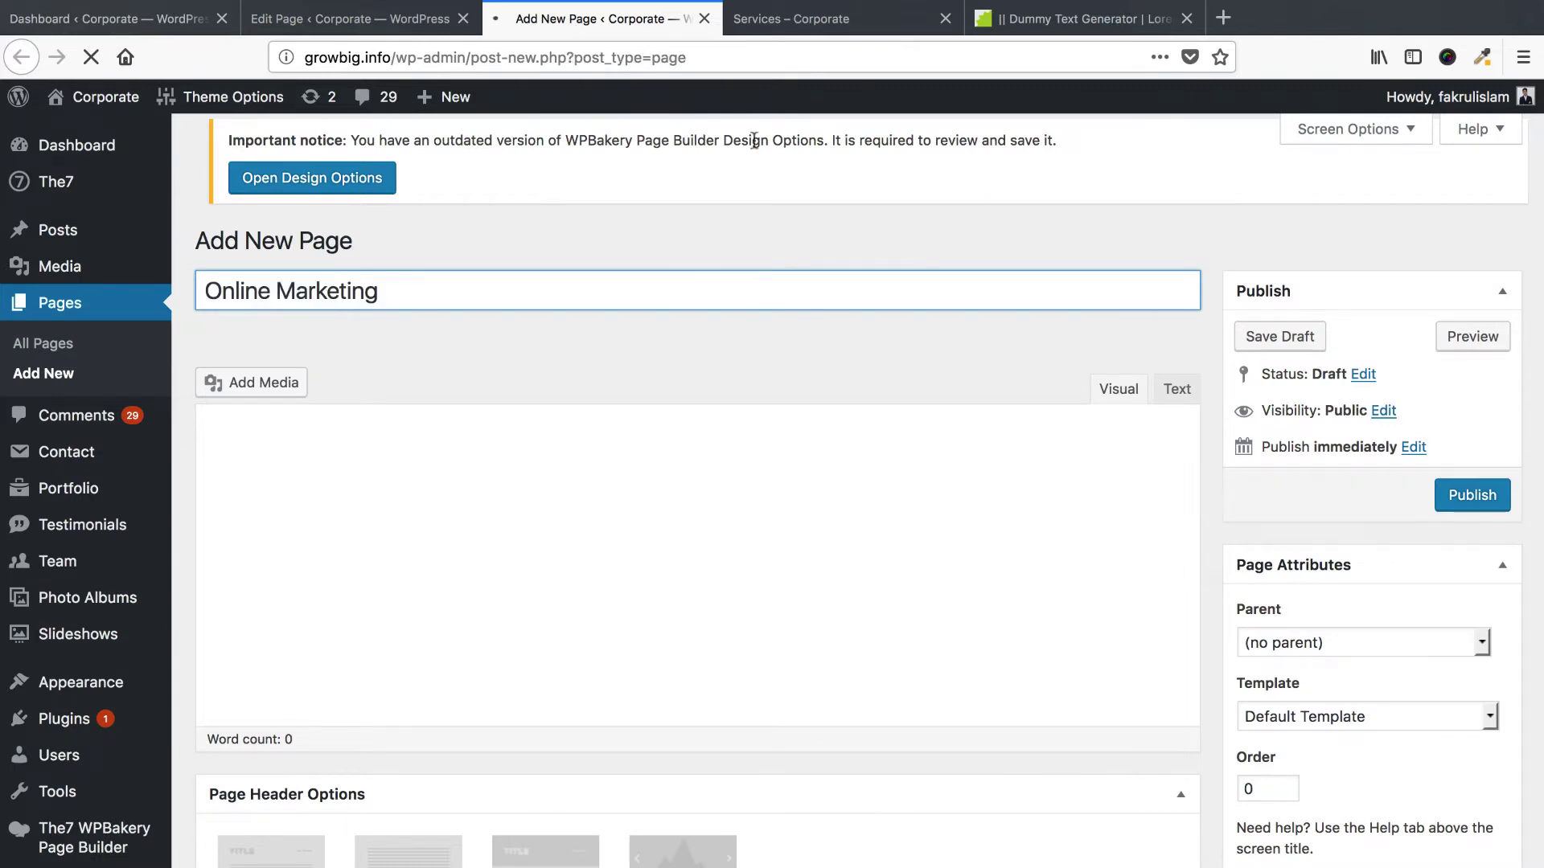
{"action": "left_click", "coordinate": [786, 24]}
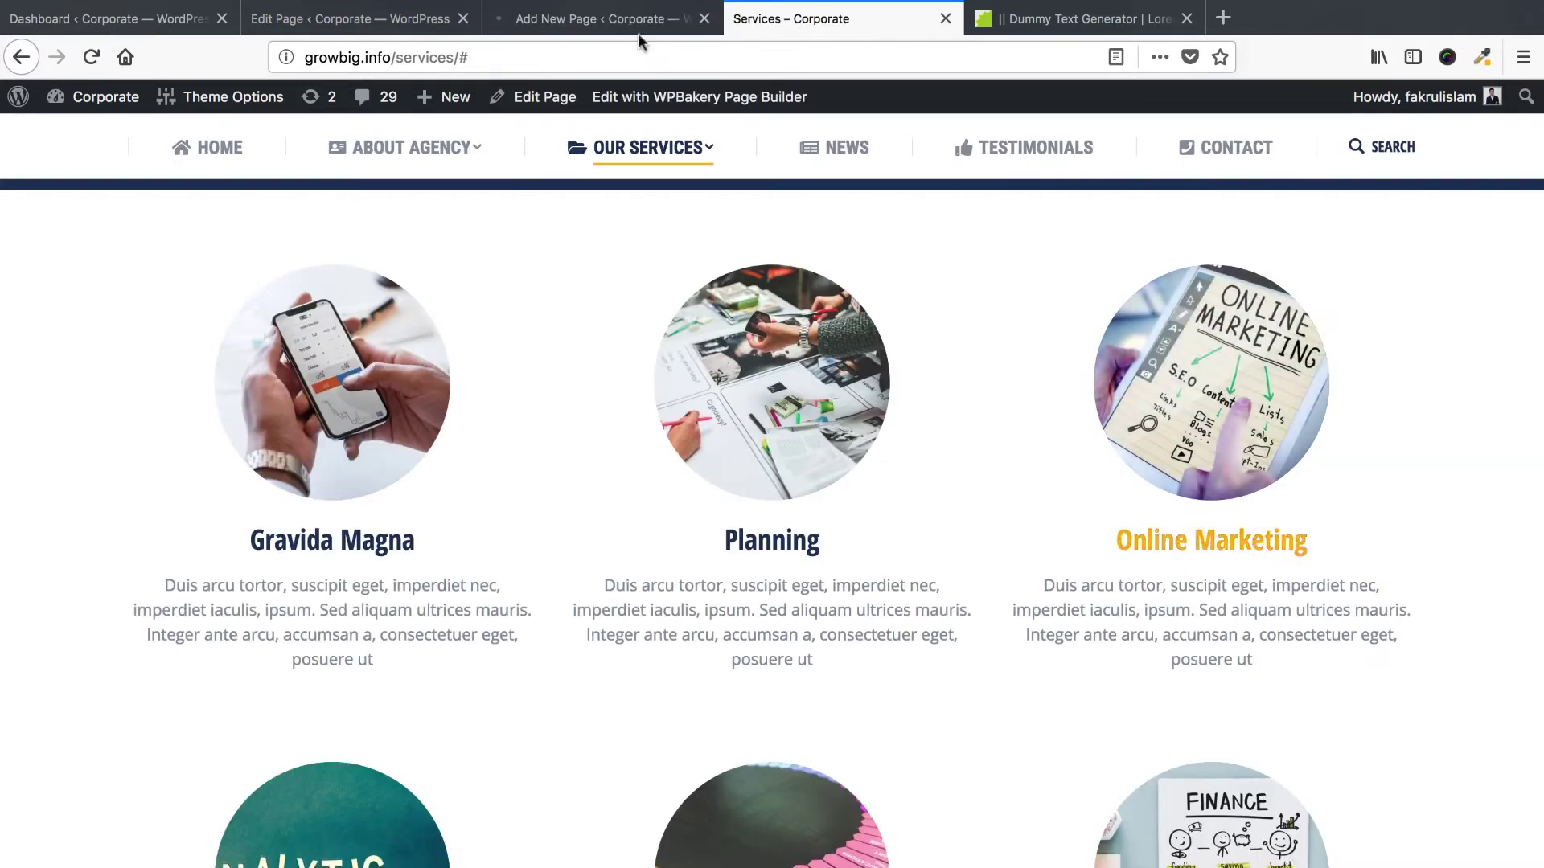
{"action": "left_click", "coordinate": [601, 25]}
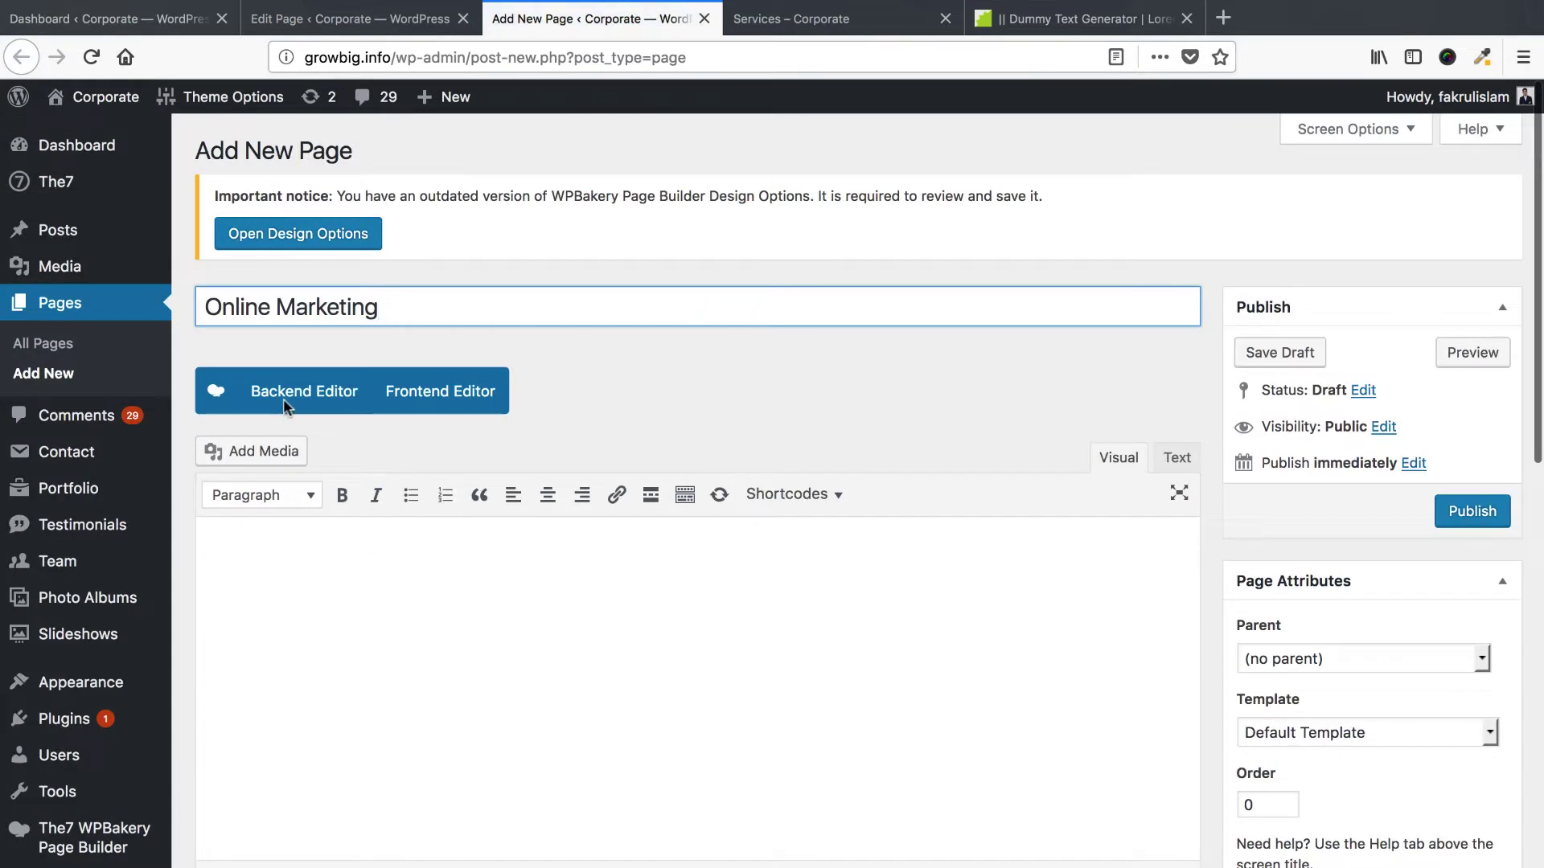
Load the "service details" template into the Online Marketing page with the backend editor and set its parent to Services.
{"action": "left_click", "coordinate": [285, 410]}
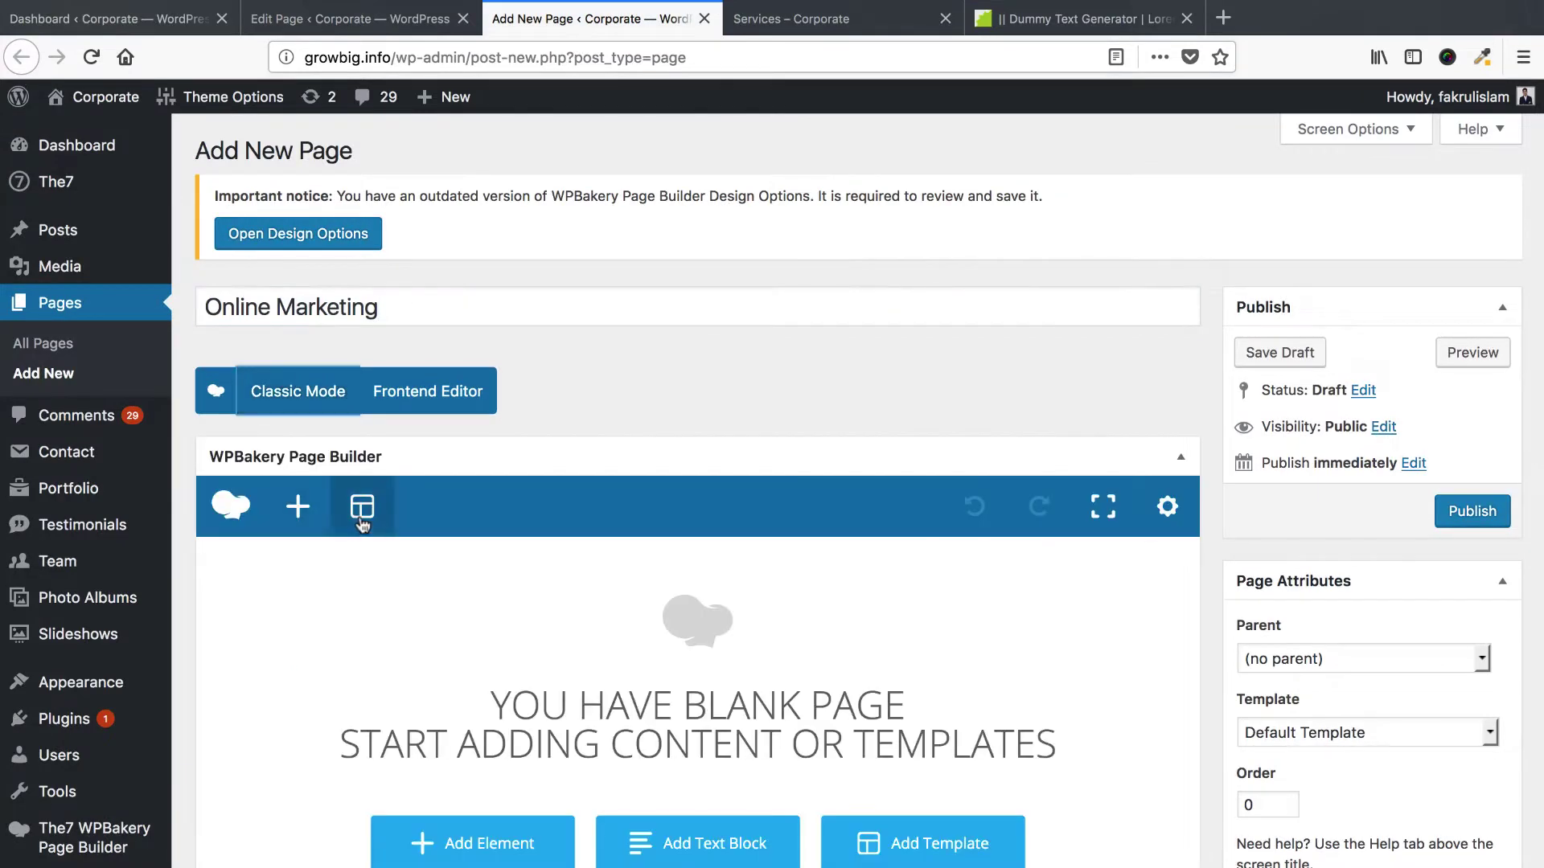
{"action": "left_click", "coordinate": [362, 503]}
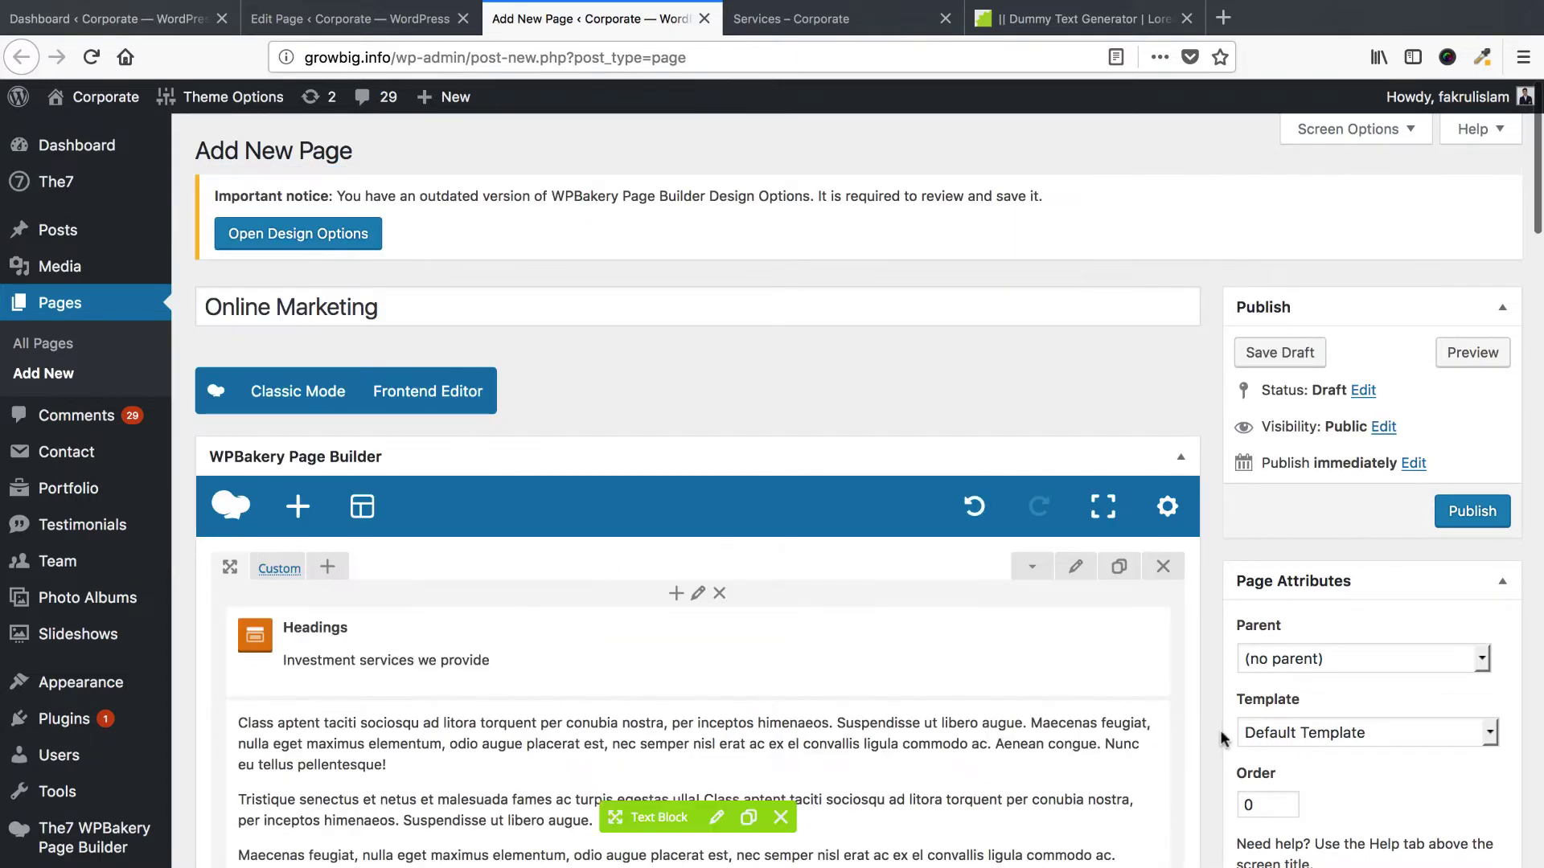
{"action": "scroll", "coordinate": [1281, 500], "scroll_direction": "down", "scroll_amount": 2}
{"action": "left_click", "coordinate": [1263, 571]}
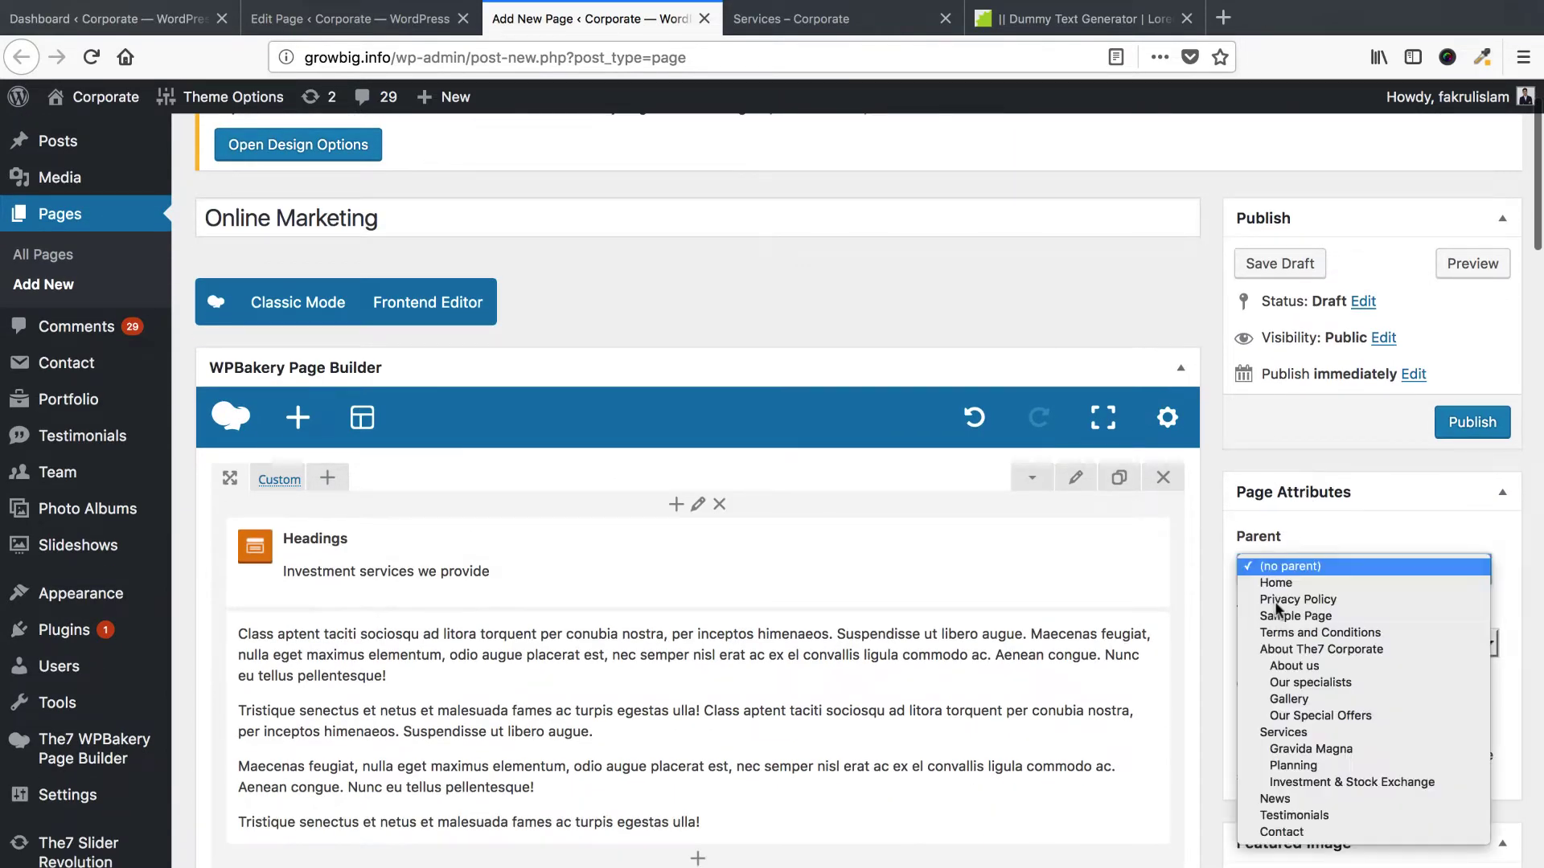
{"action": "left_click", "coordinate": [1279, 732]}
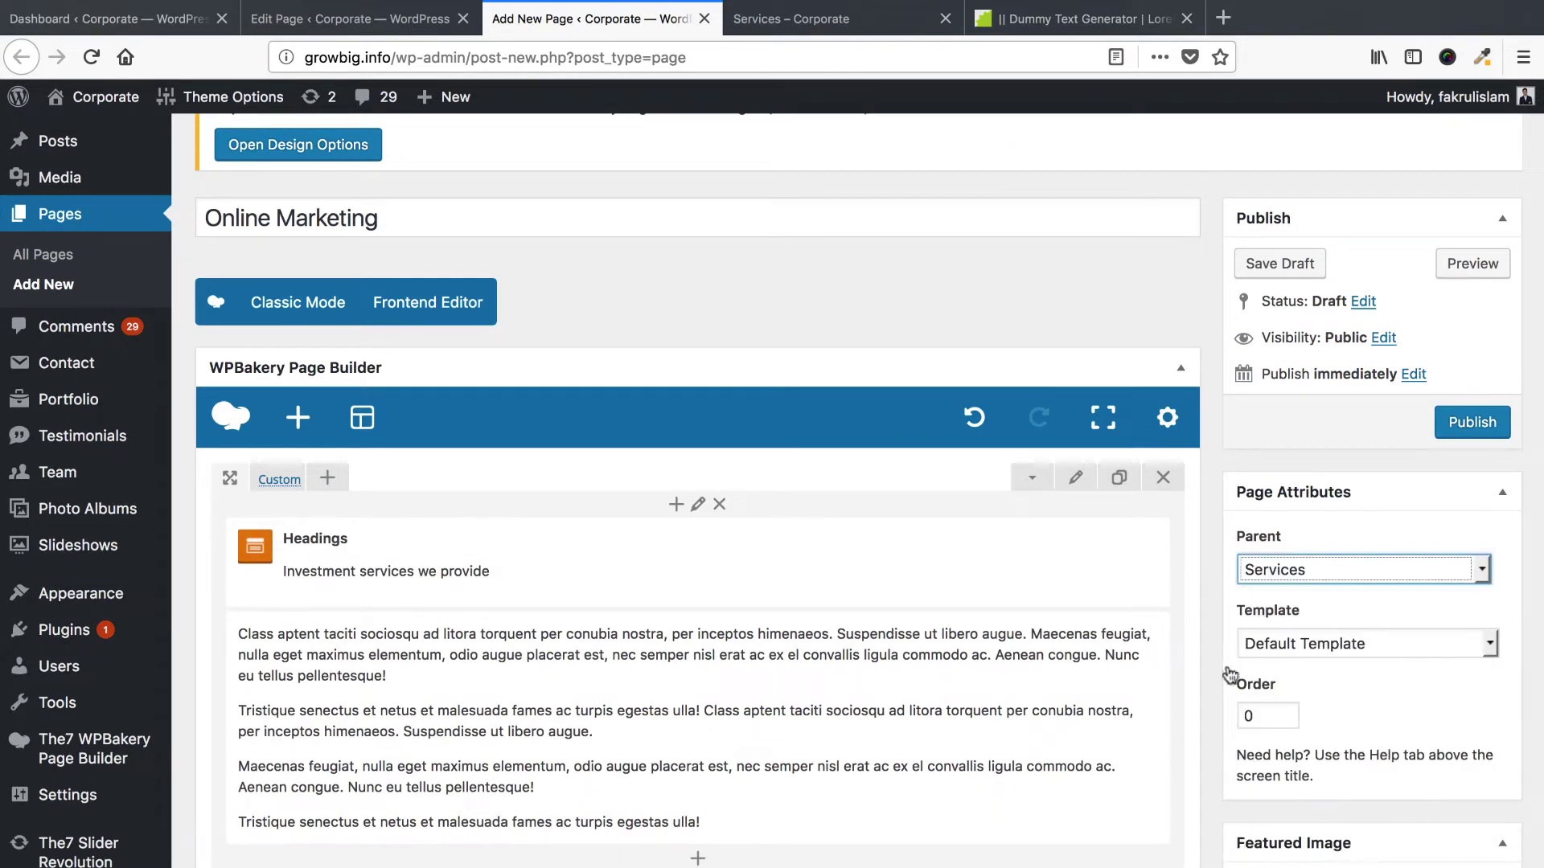
Set the Online Marketing page's sidebar position to Left with the Services widget area, and publish the page.
{"action": "scroll", "coordinate": [1255, 683], "scroll_direction": "down", "scroll_amount": 10}
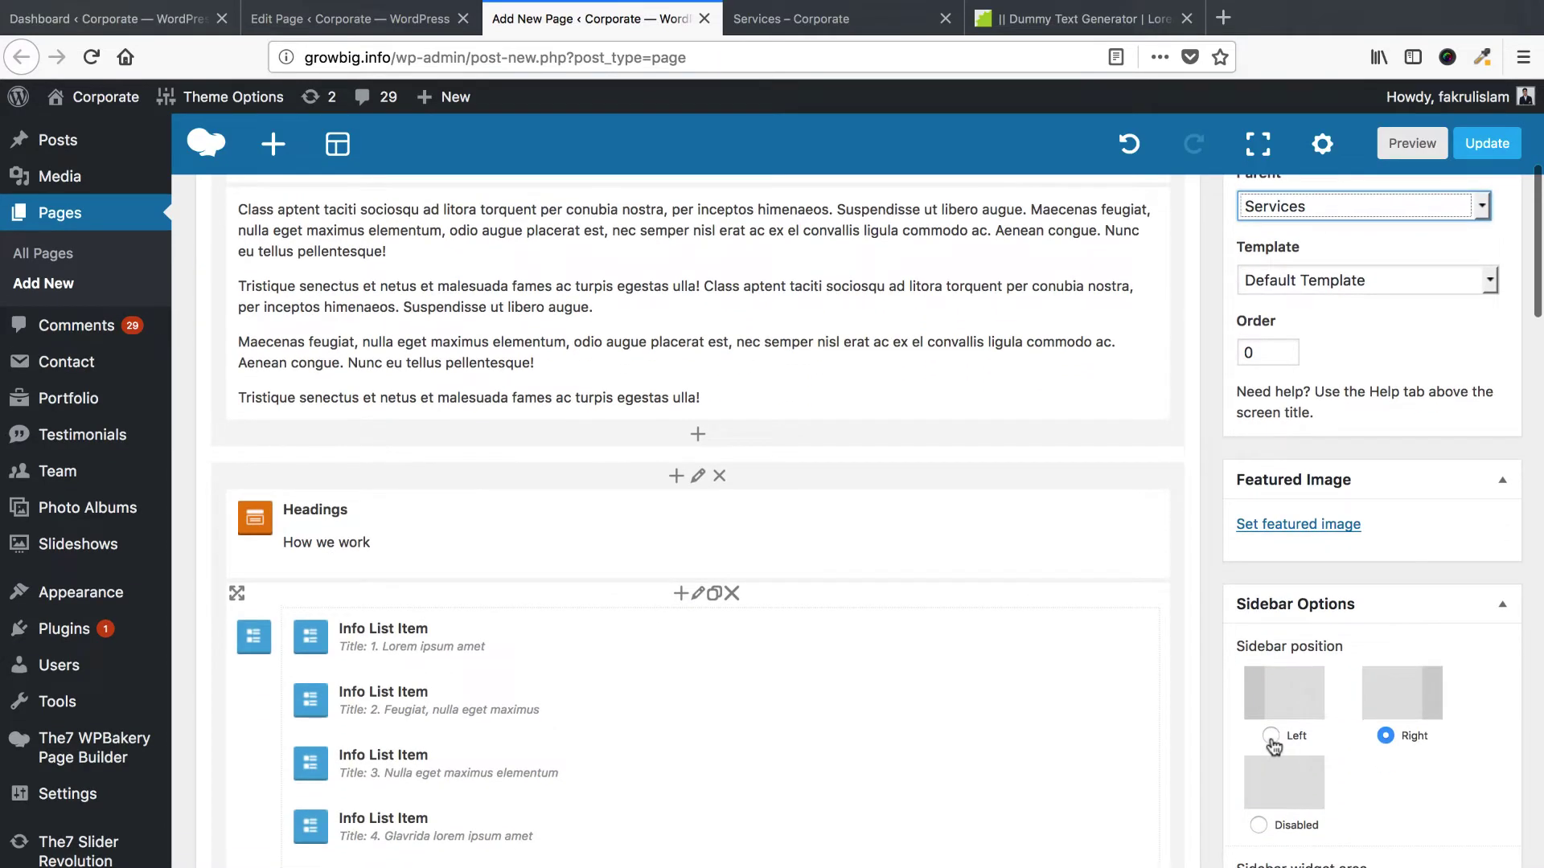
{"action": "left_click", "coordinate": [1270, 736]}
{"action": "scroll", "coordinate": [1254, 644], "scroll_direction": "down", "scroll_amount": 5}
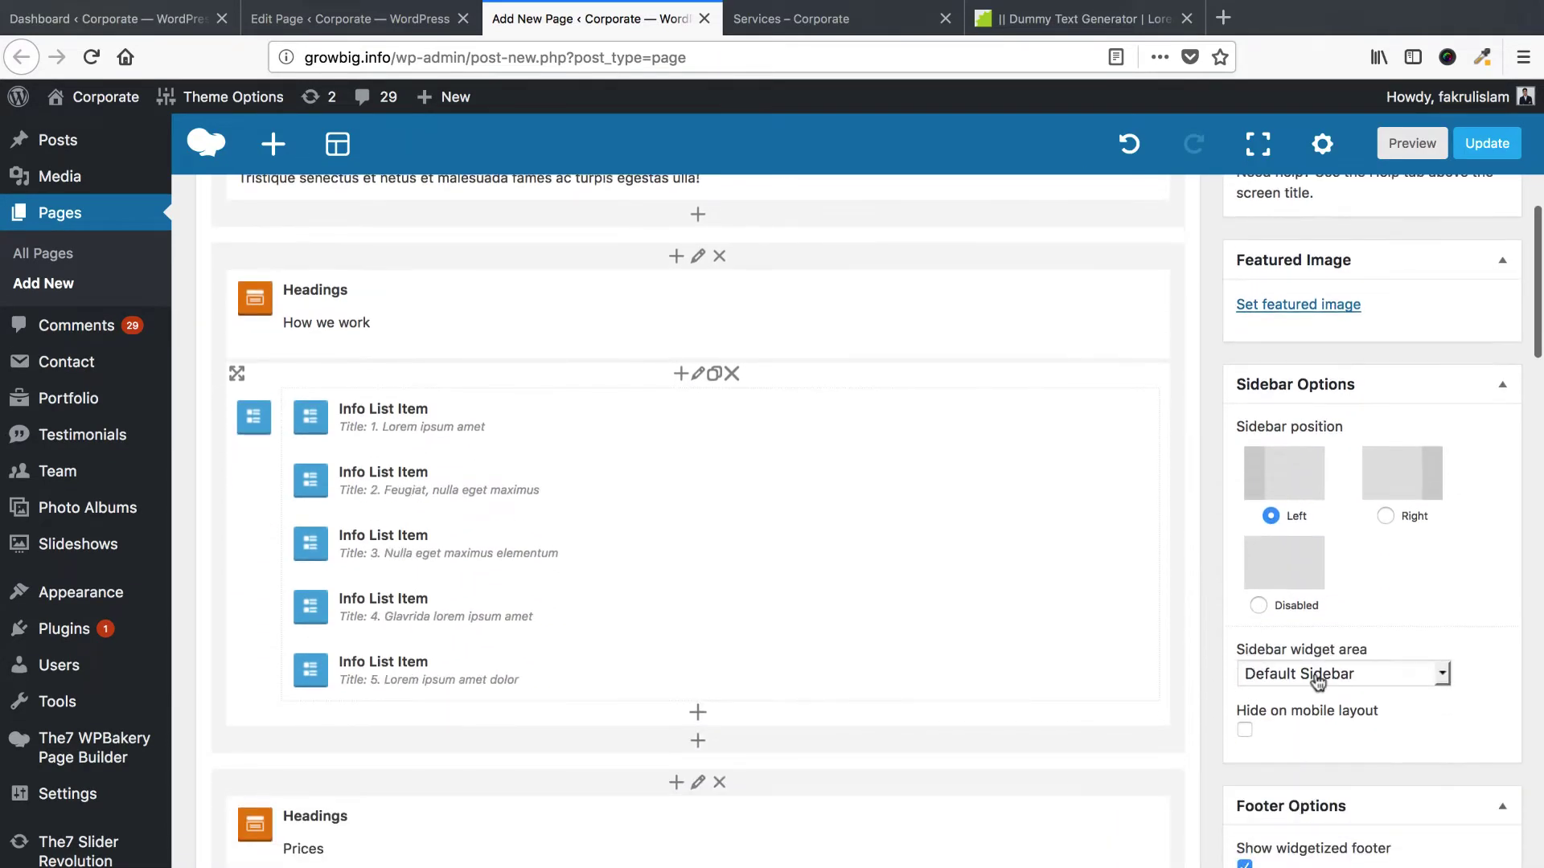
{"action": "left_click", "coordinate": [1319, 682]}
{"action": "left_click", "coordinate": [1267, 647]}
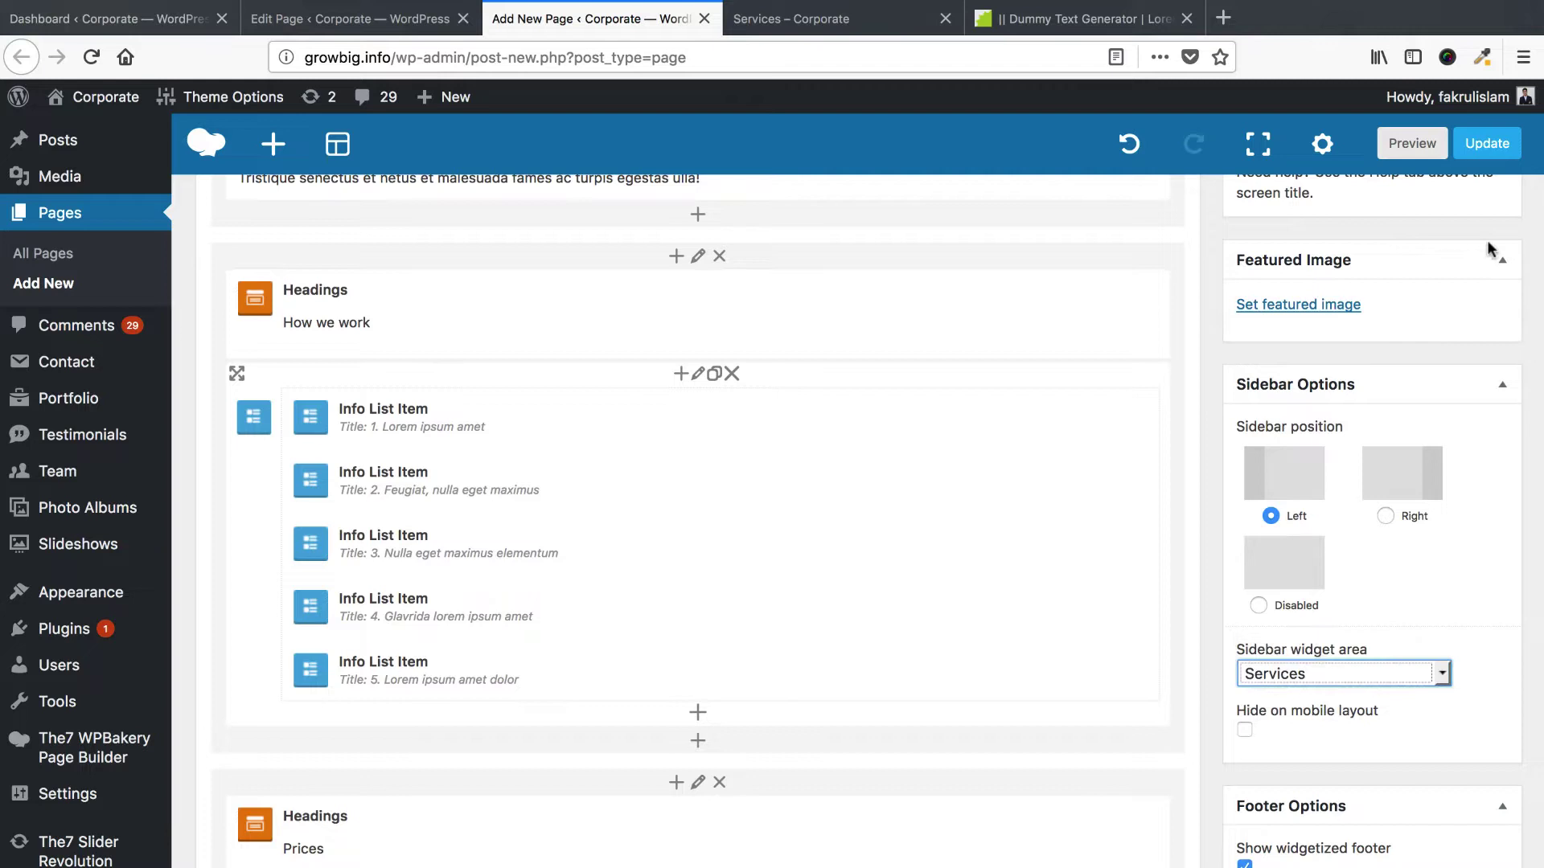
{"action": "left_click", "coordinate": [1486, 144]}
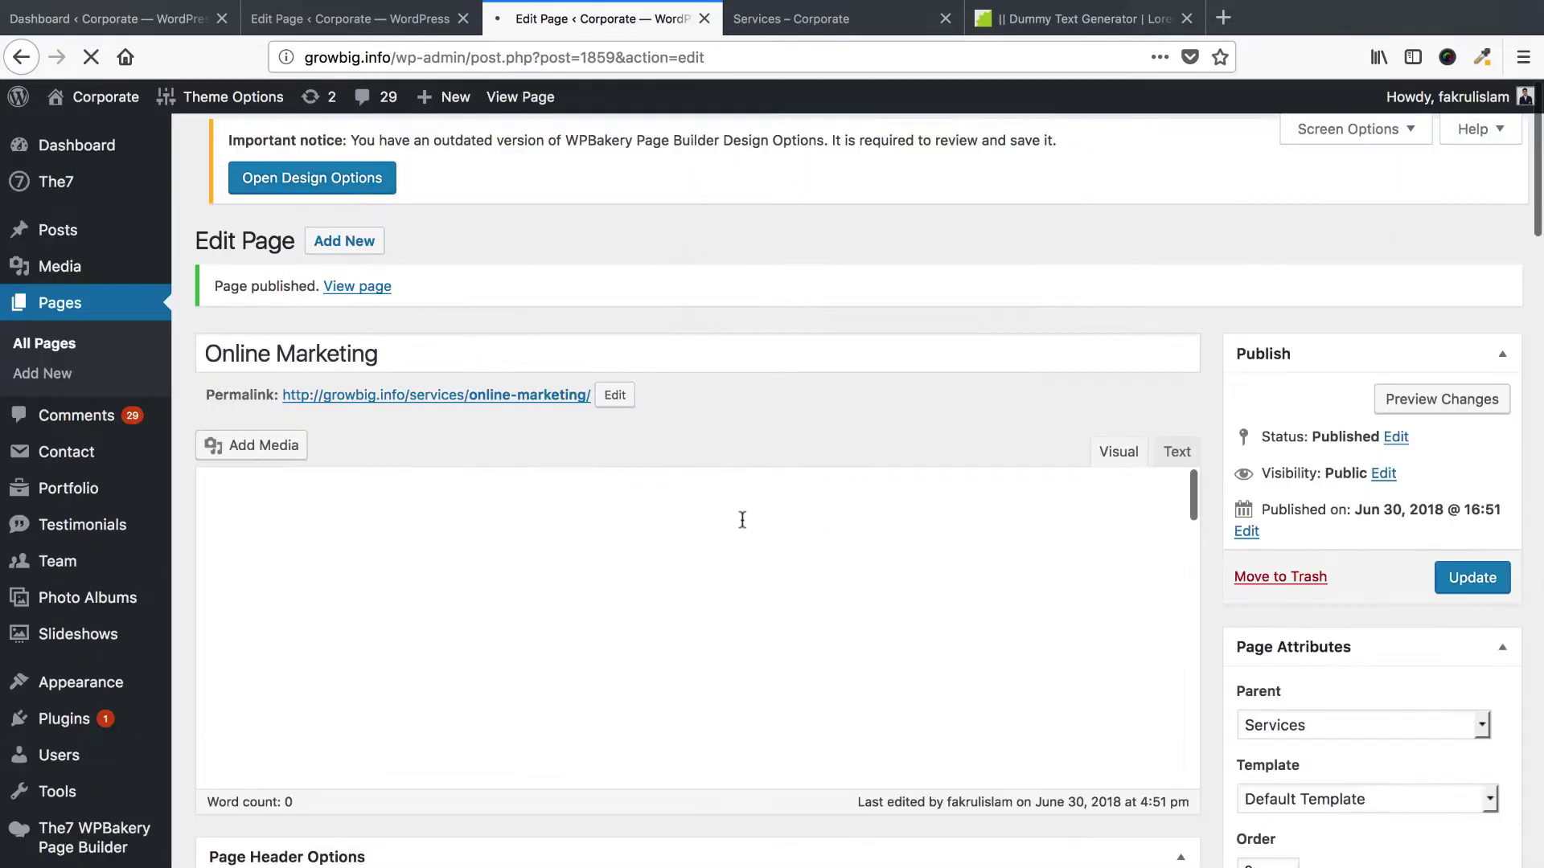
Open the published Online Marketing page in a new browser tab and review its layout and content.
{"action": "right_click", "coordinate": [495, 400]}
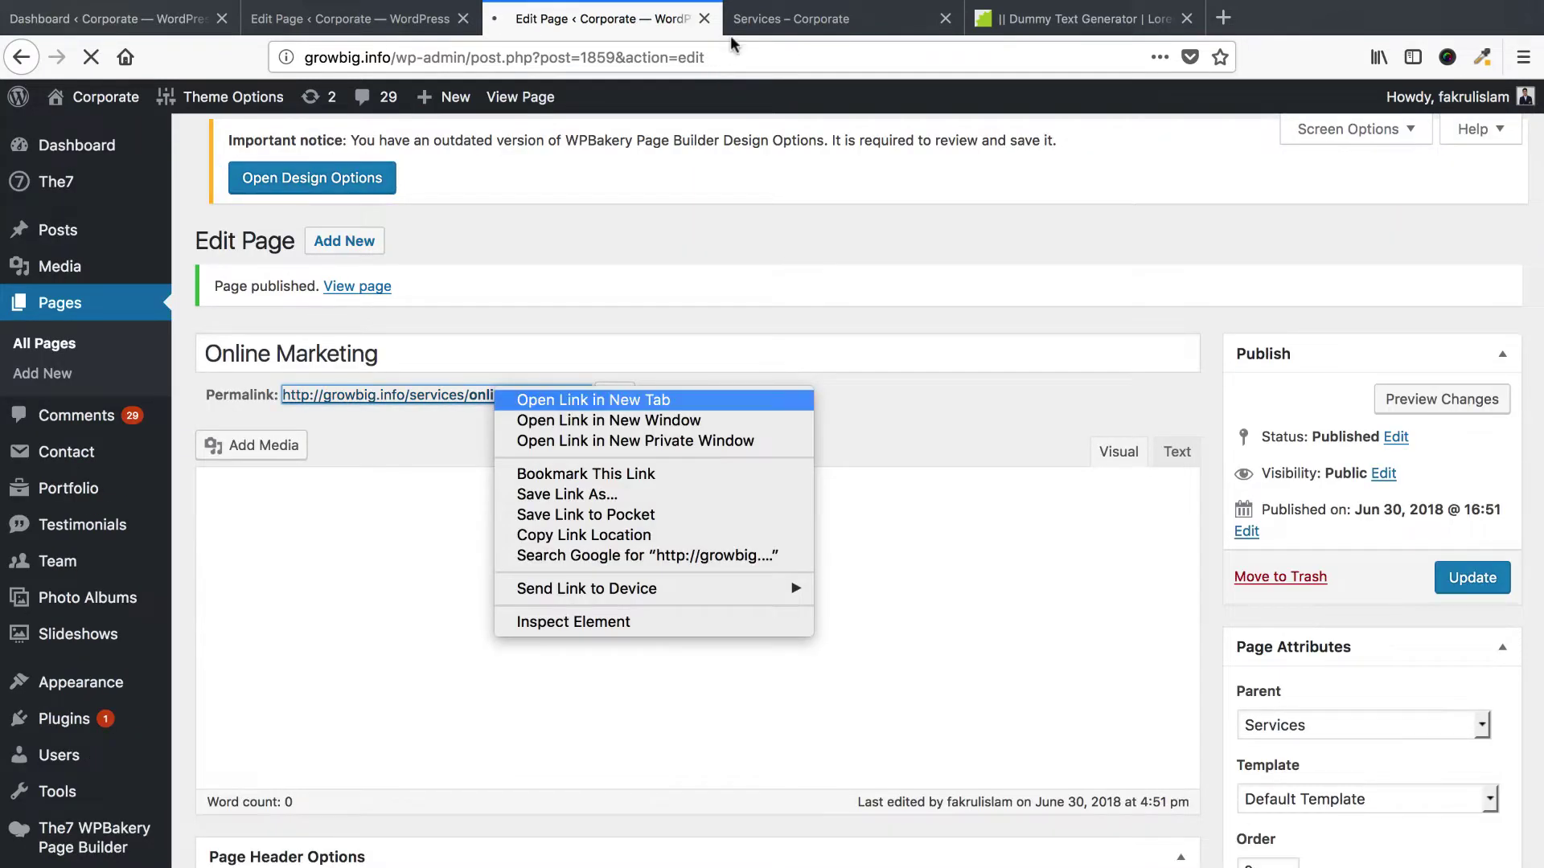
{"action": "left_click", "coordinate": [555, 397]}
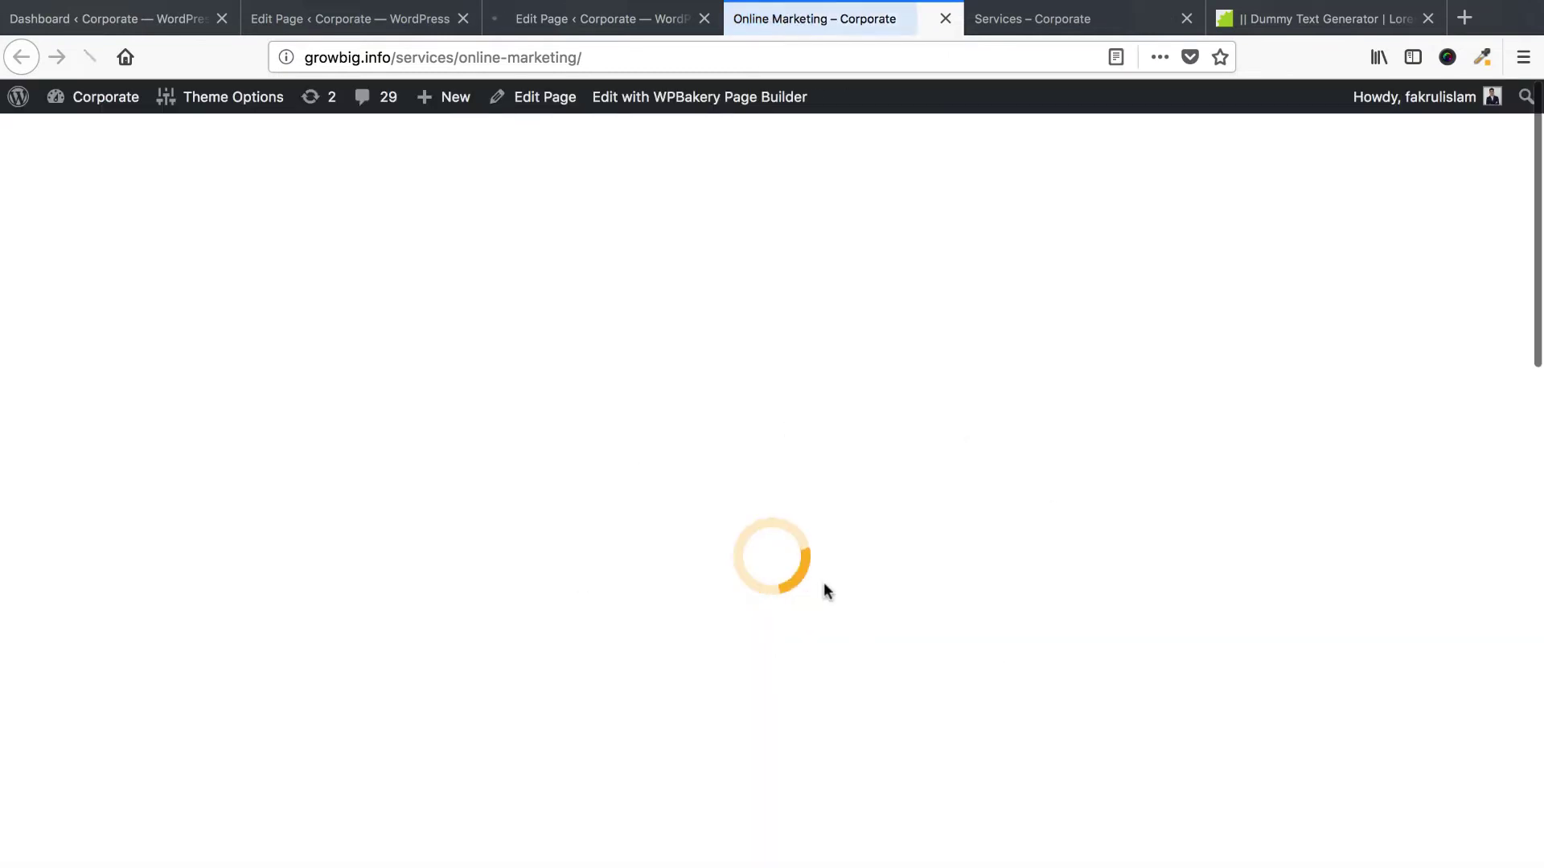
{"action": "scroll", "coordinate": [796, 612], "scroll_direction": "down", "scroll_amount": 10}
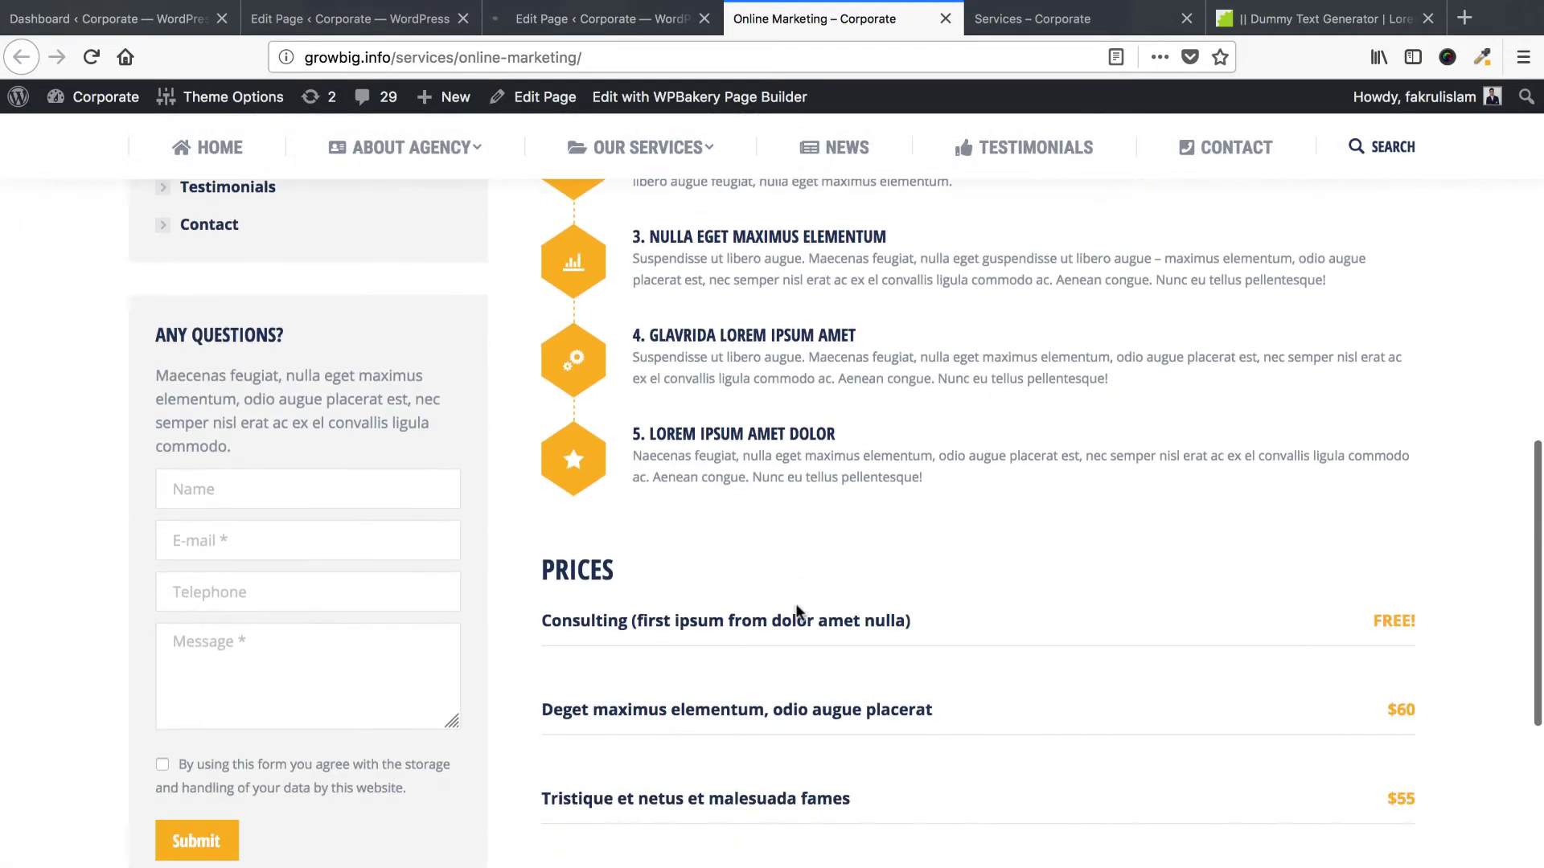
{"action": "scroll", "coordinate": [796, 613], "scroll_direction": "up", "scroll_amount": 8}
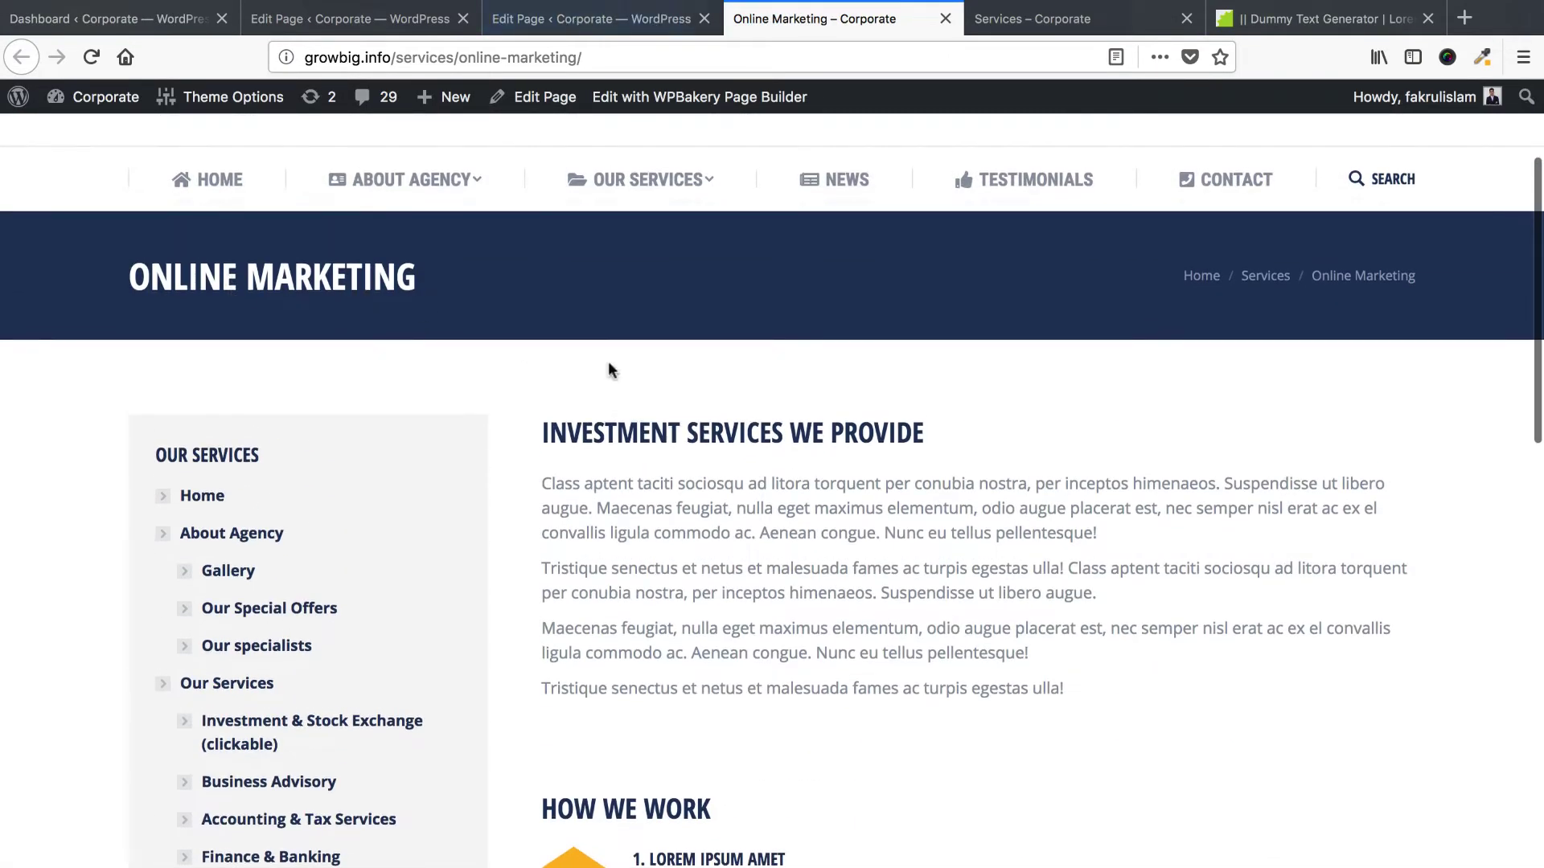
Copy the published Online Marketing page's URL, close its preview and editor tabs, and return to the Services page editor.
{"action": "scroll", "coordinate": [1145, 603], "scroll_direction": "up", "scroll_amount": 1}
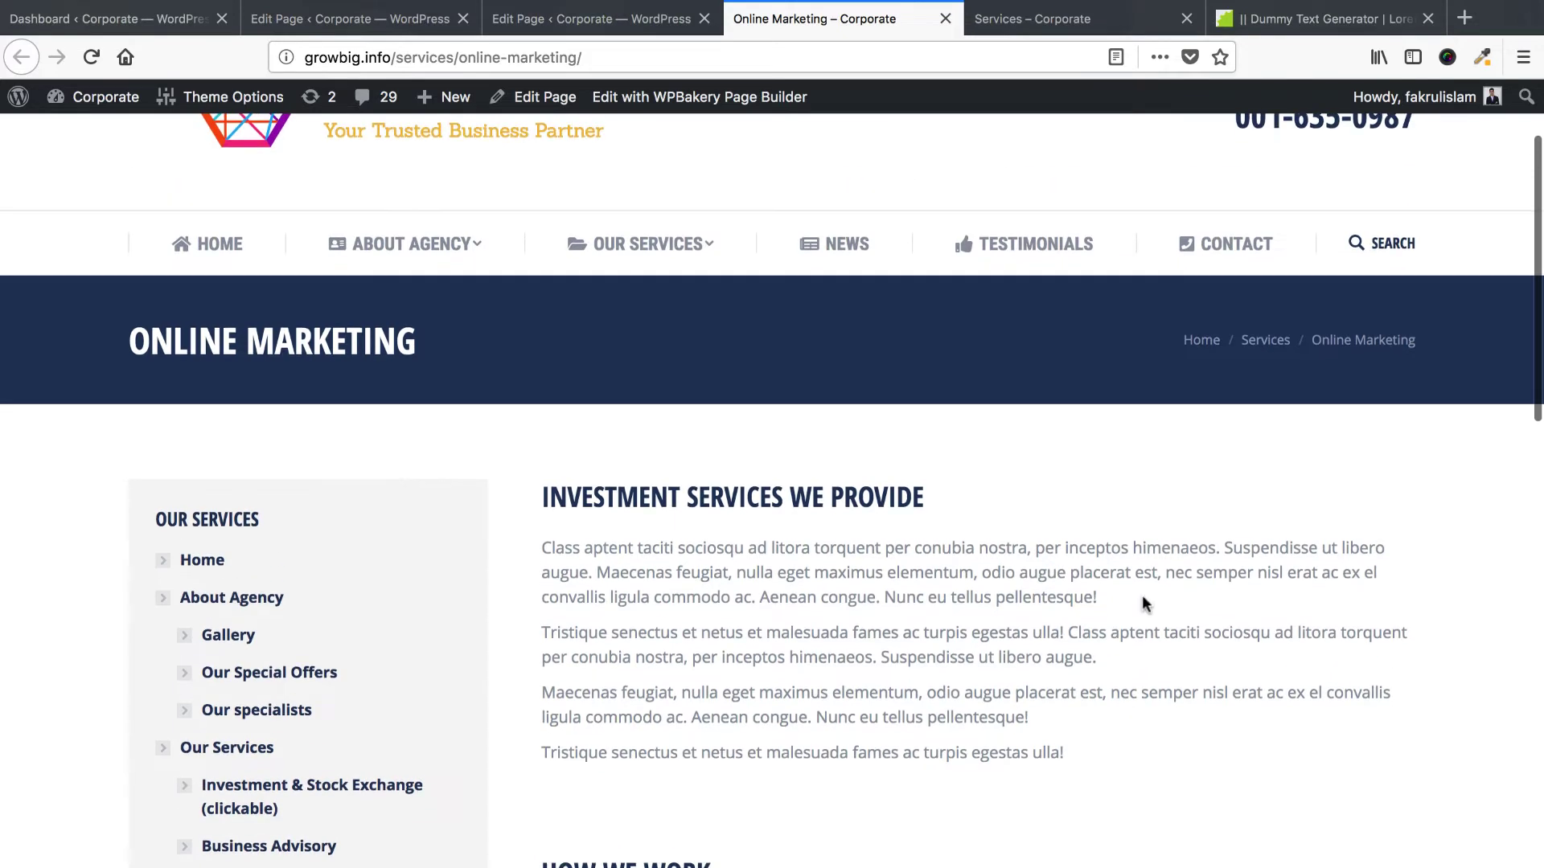
{"action": "left_click", "coordinate": [753, 61]}
{"action": "key", "text": "super+c"}
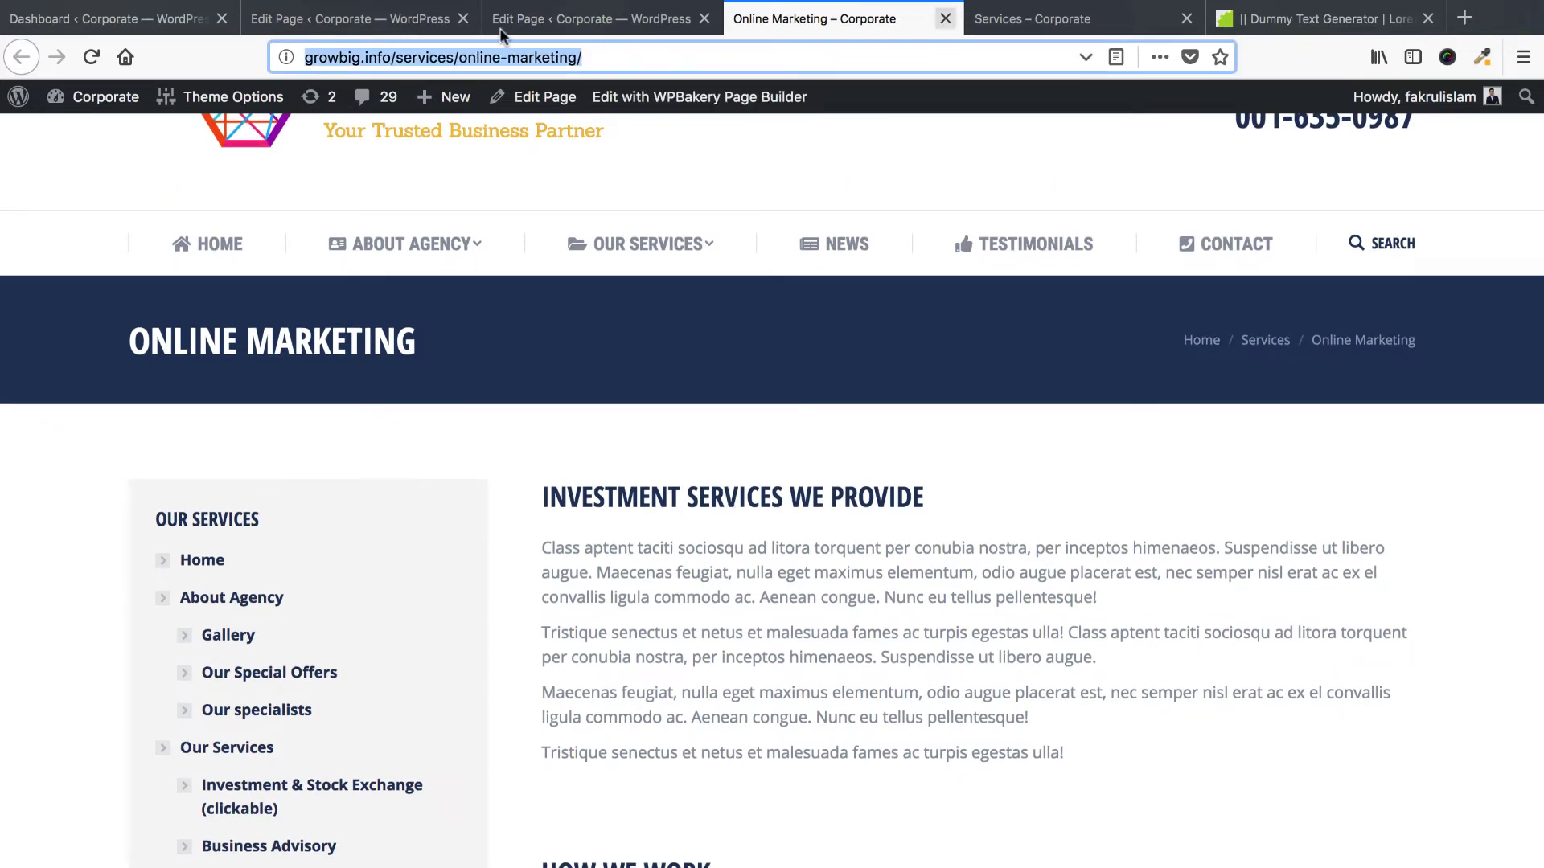
{"action": "key", "text": "super+w"}
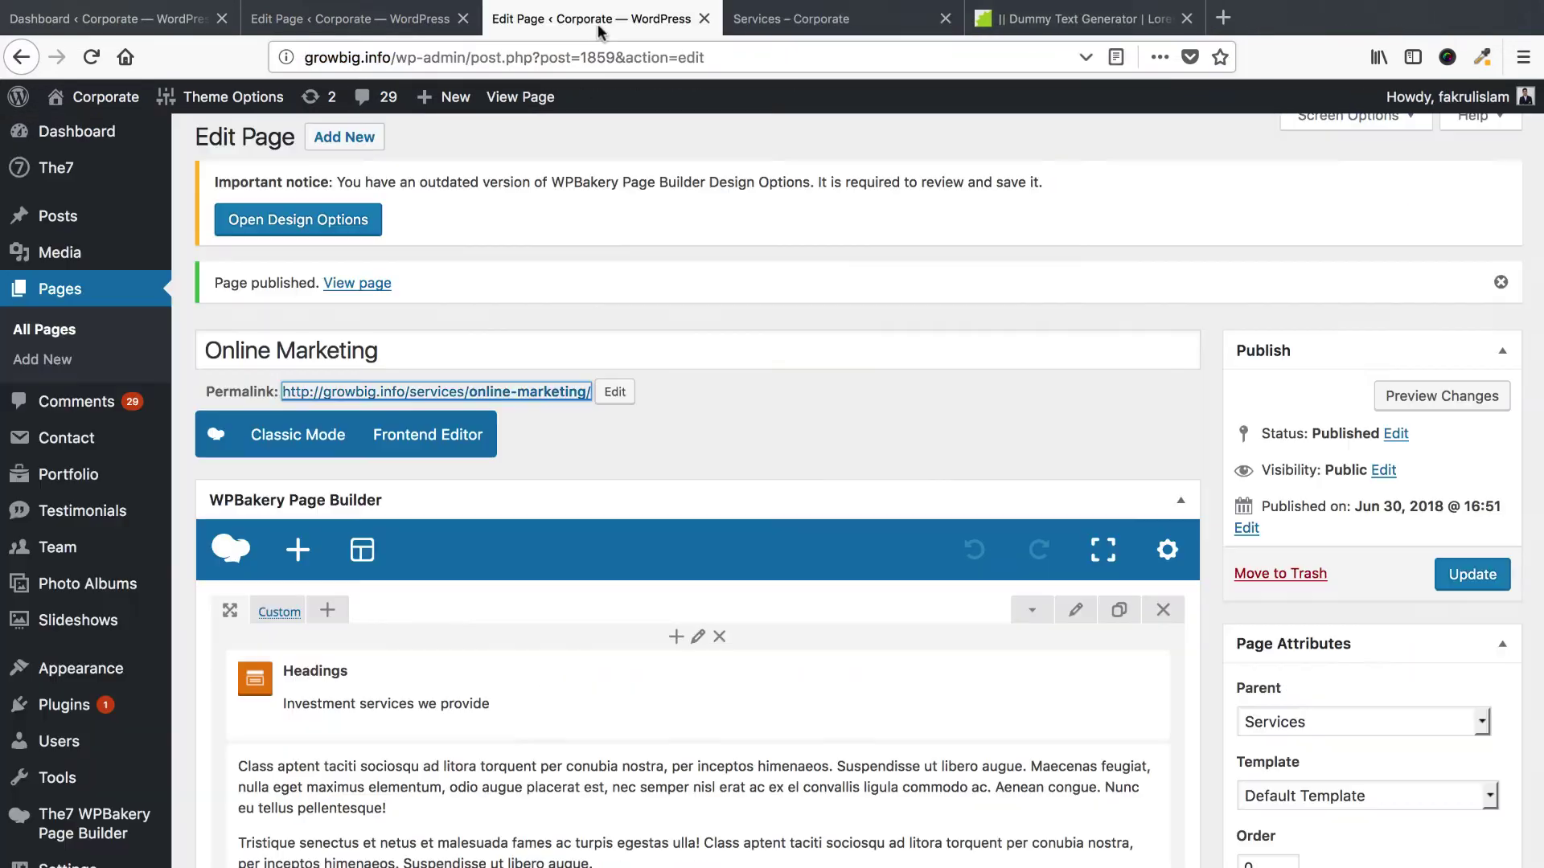
{"action": "left_click", "coordinate": [705, 18]}
{"action": "left_click", "coordinate": [362, 18]}
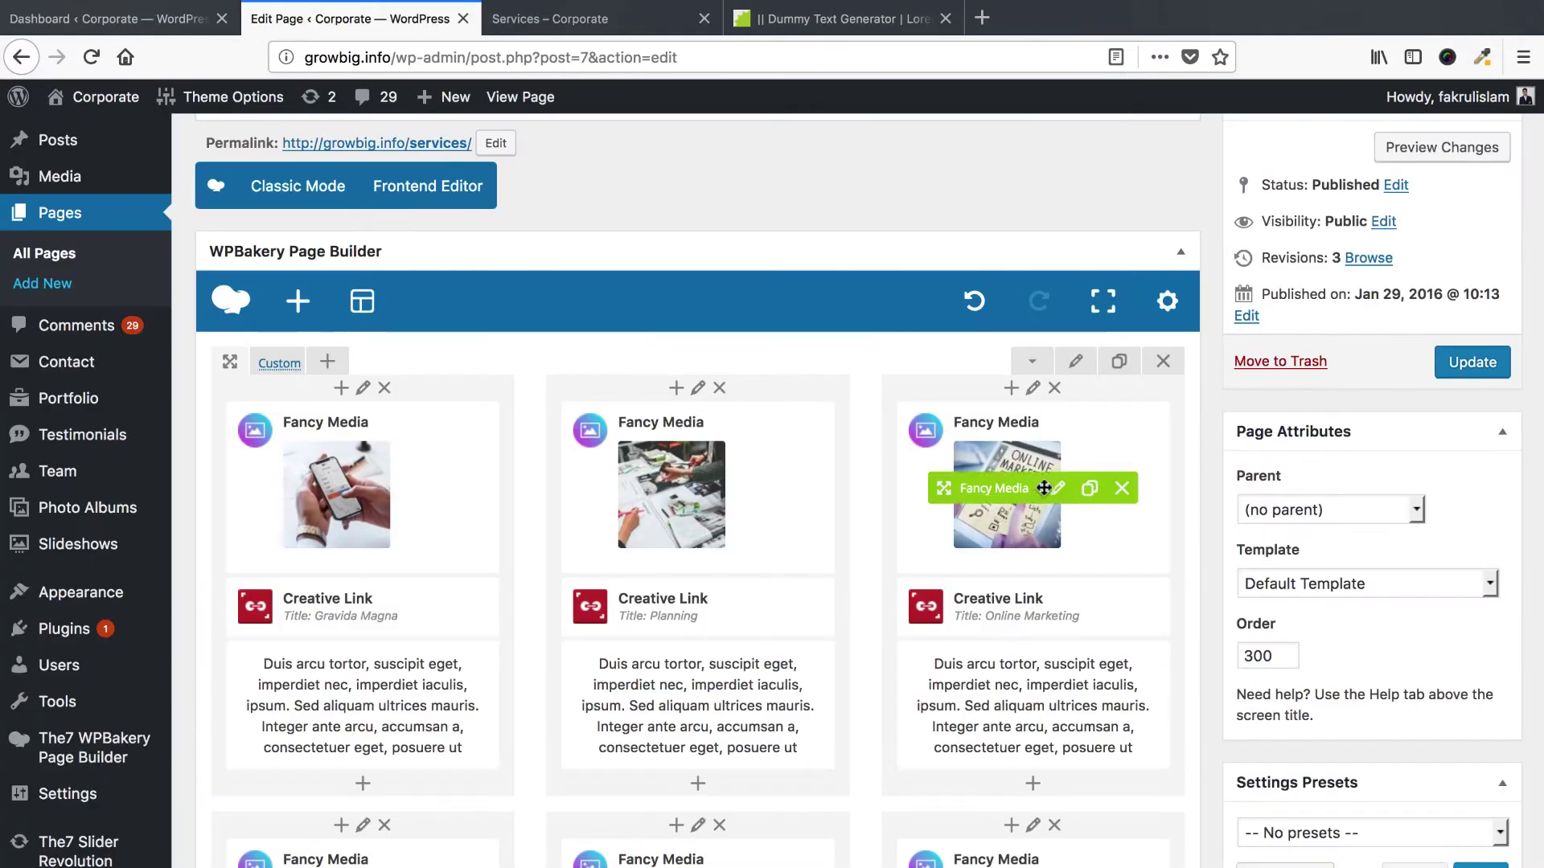
{"action": "left_click", "coordinate": [1058, 489]}
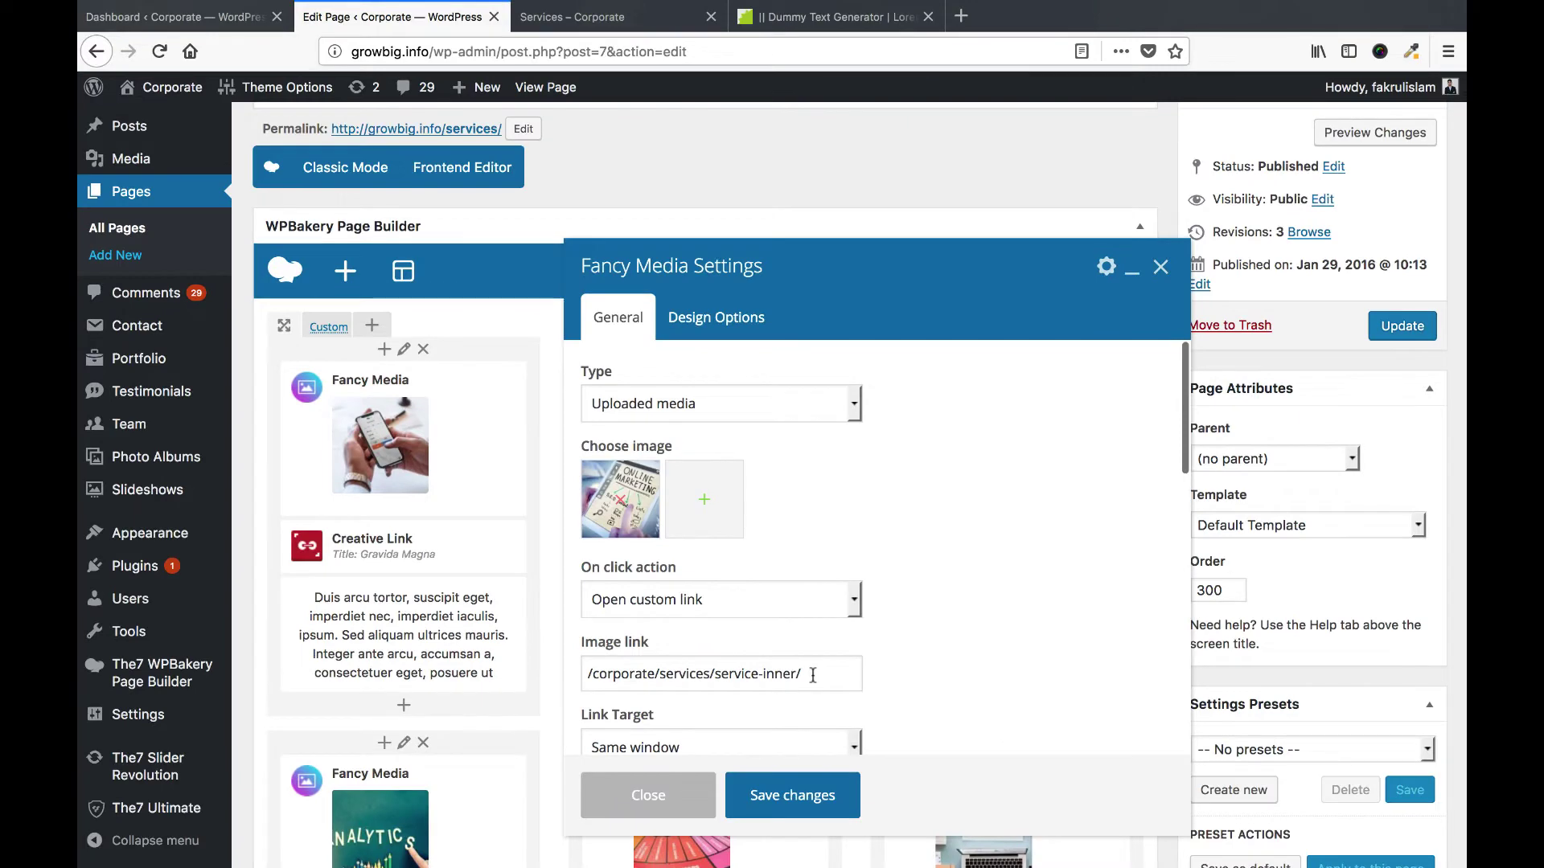
{"action": "triple_click", "coordinate": [812, 676]}
{"action": "key", "text": "super+v"}
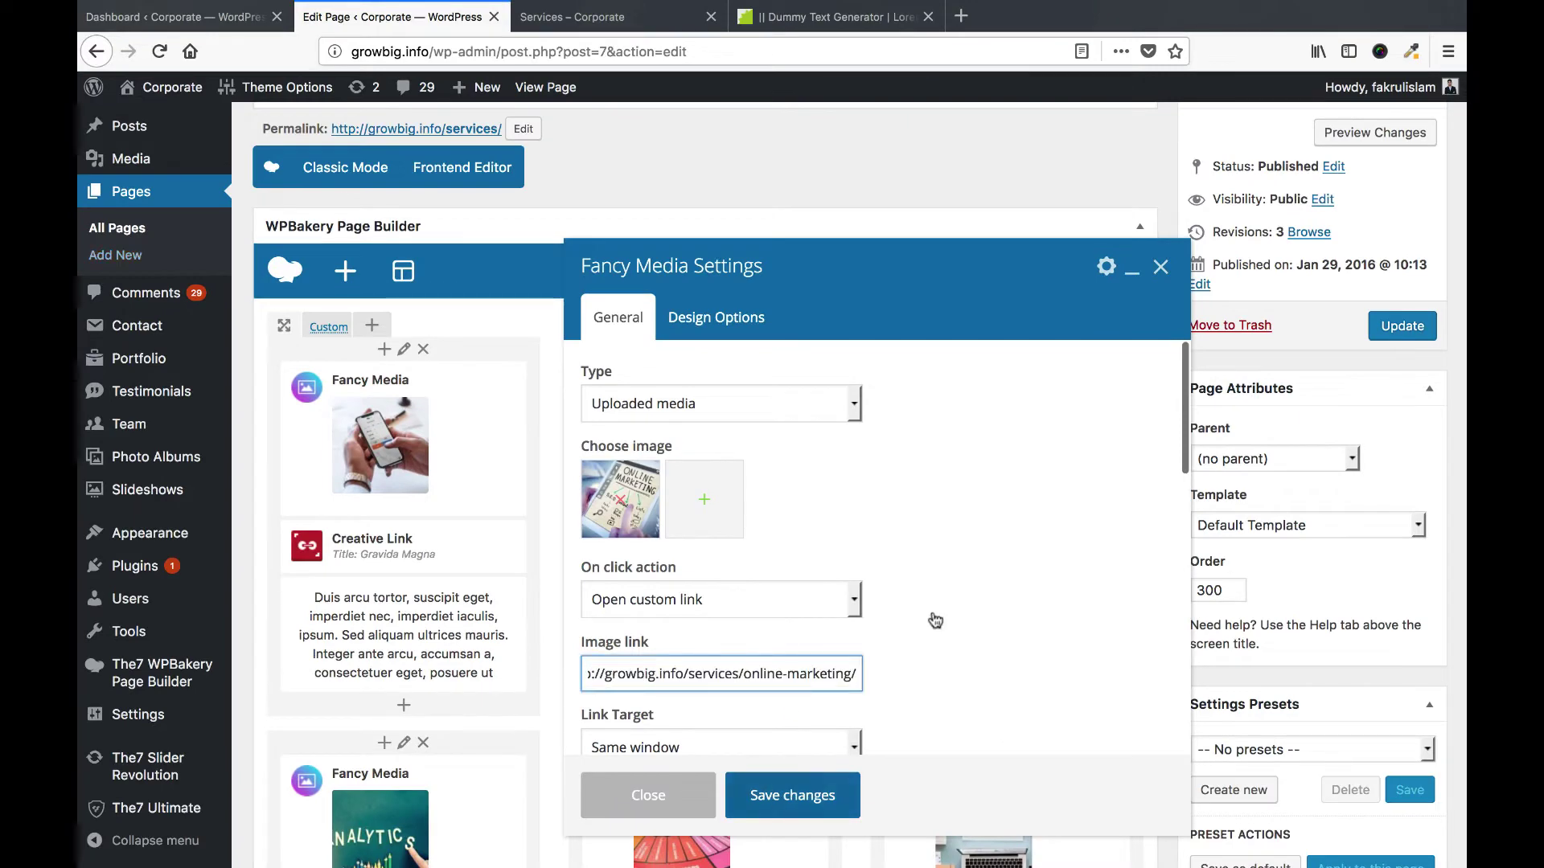
{"action": "left_click", "coordinate": [793, 795]}
{"action": "left_click", "coordinate": [1030, 547]}
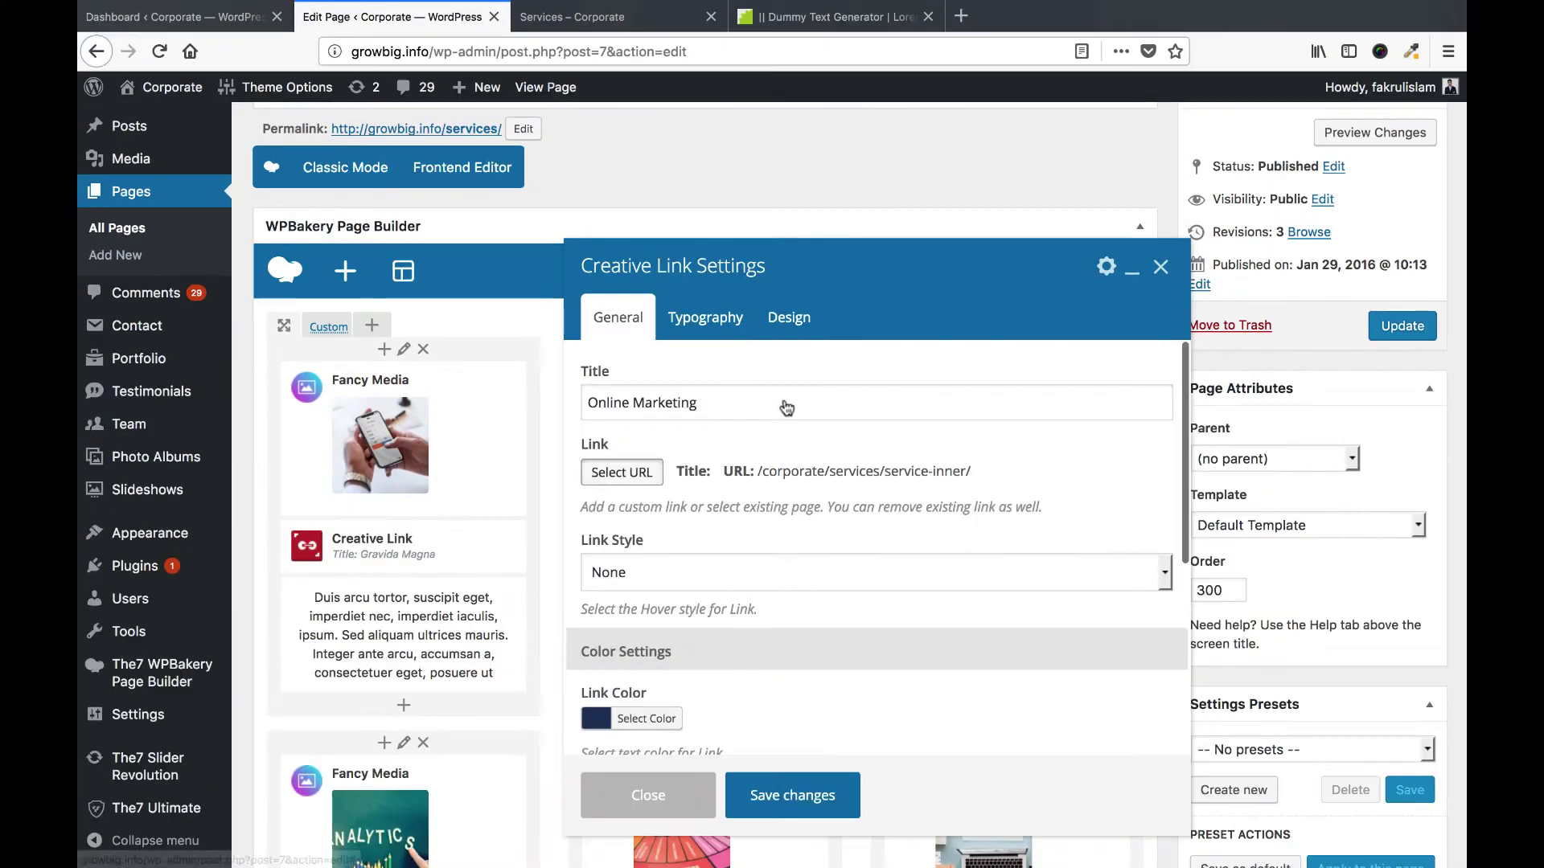
{"action": "left_click", "coordinate": [578, 525]}
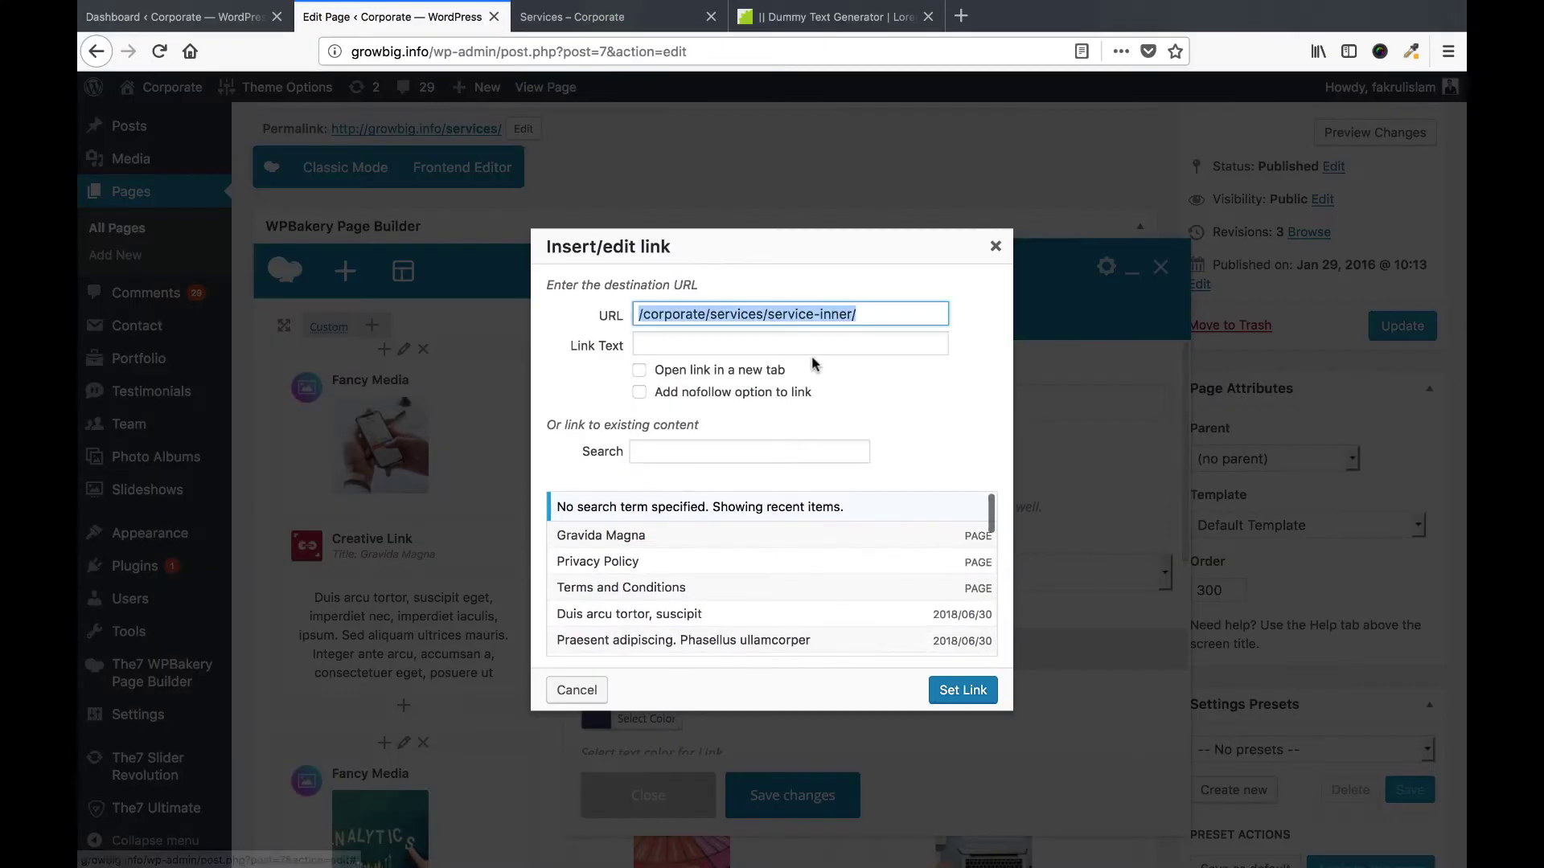
{"action": "key", "text": "super+v"}
{"action": "left_click", "coordinate": [963, 690]}
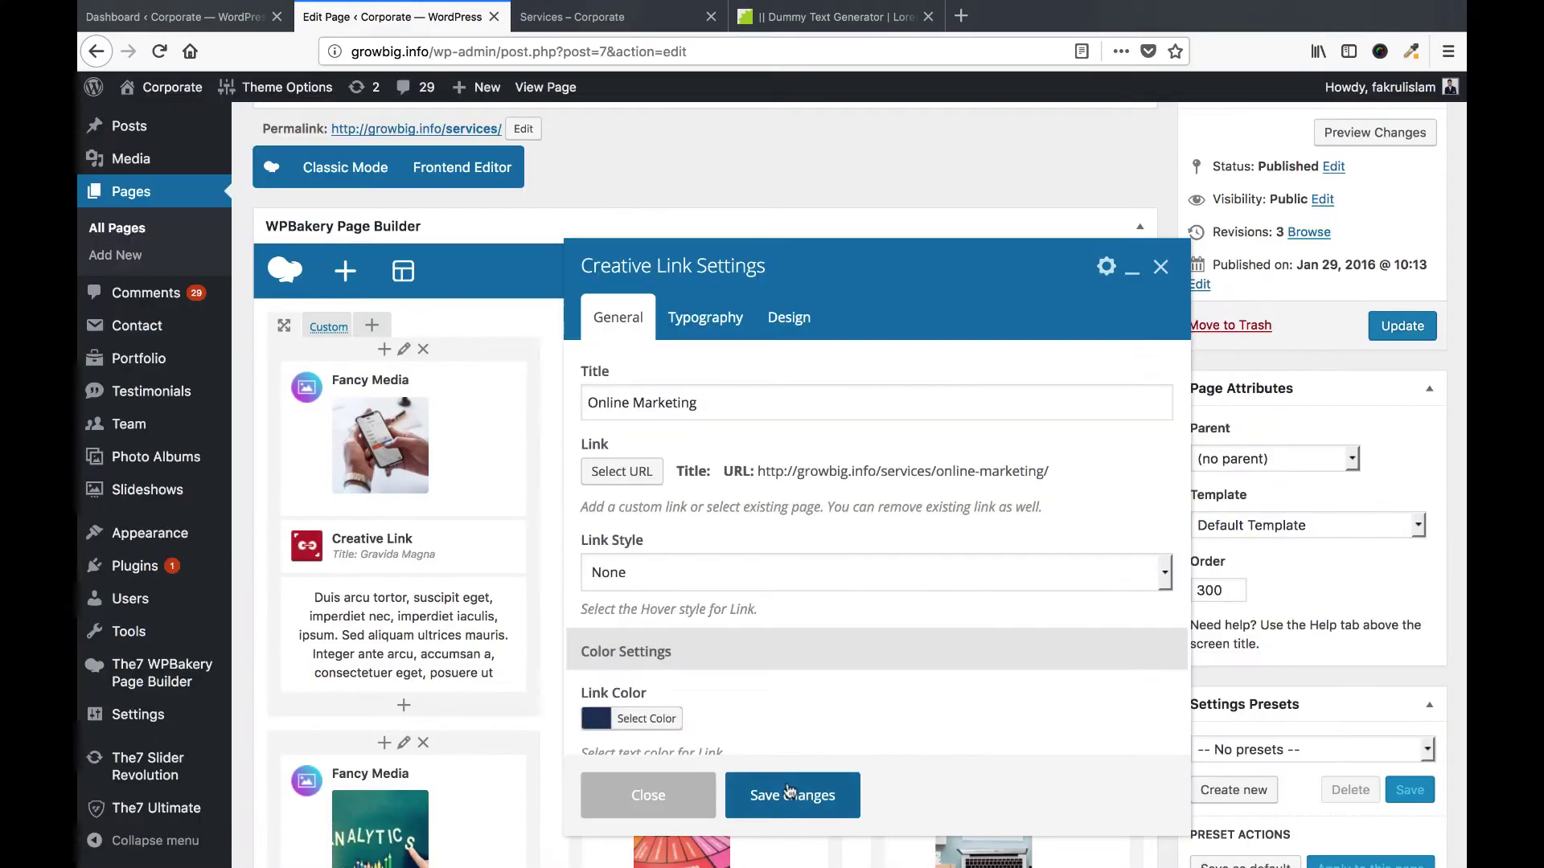
{"action": "left_click", "coordinate": [789, 794]}
{"action": "left_click", "coordinate": [1400, 328]}
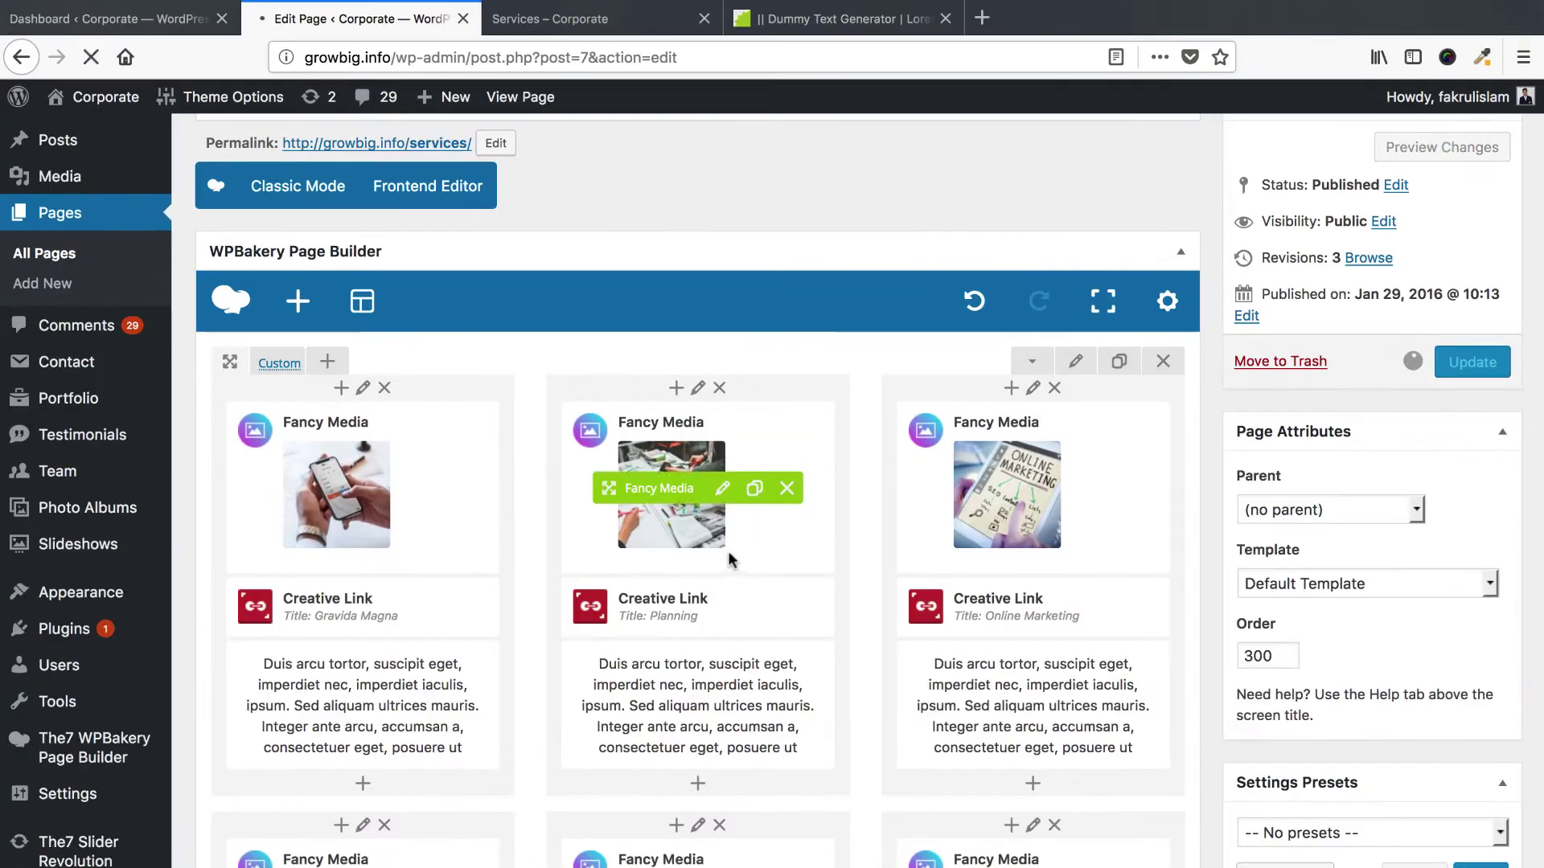
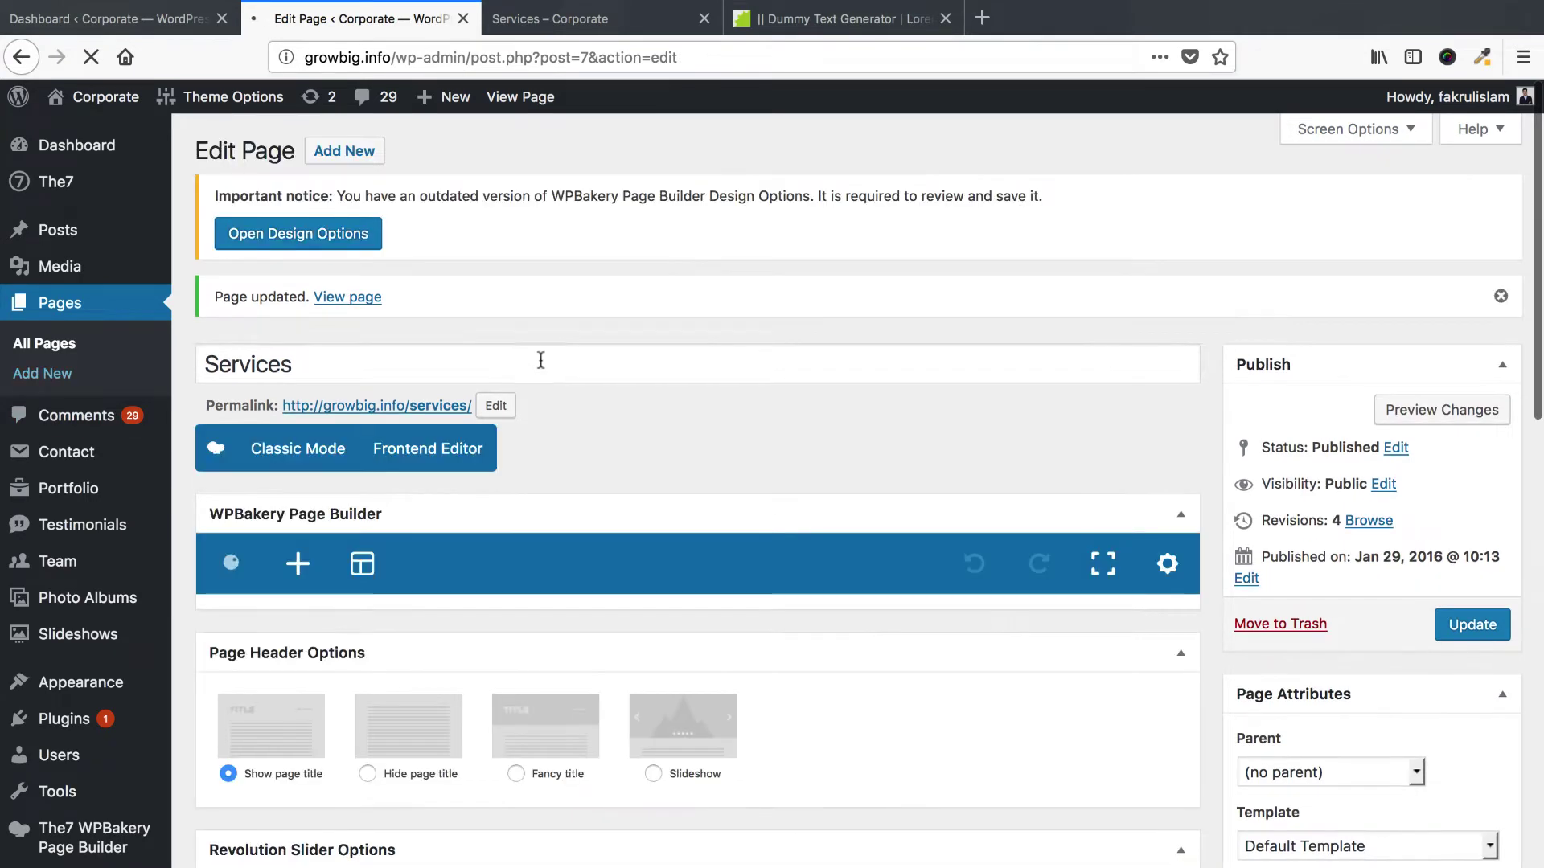
Look over the updated Services layout in the editor and reload the live Services page.
{"action": "scroll", "coordinate": [583, 446], "scroll_direction": "down", "scroll_amount": 2}
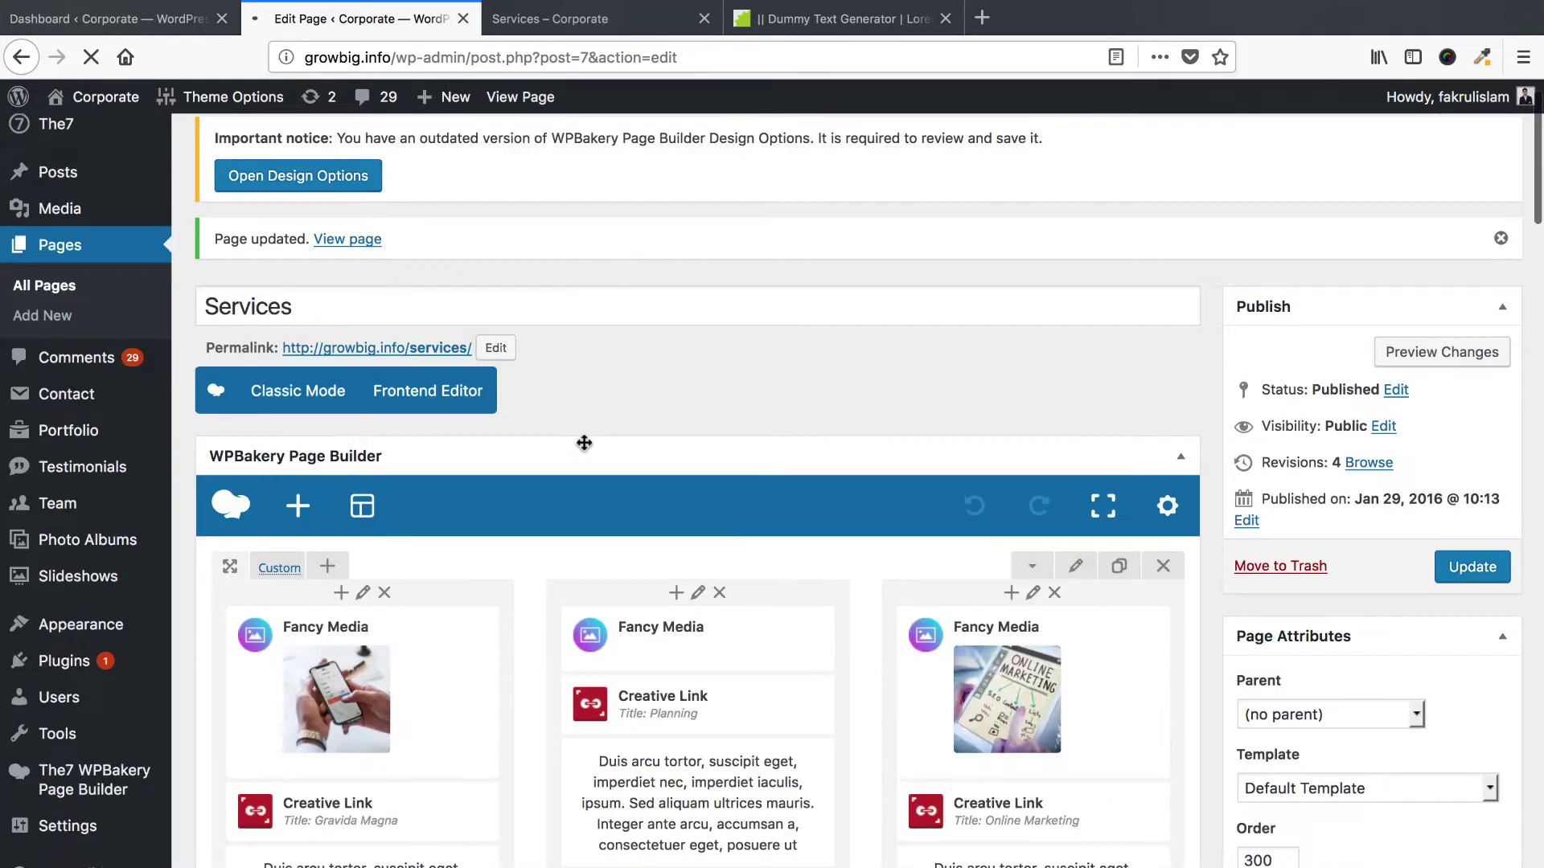
{"action": "scroll", "coordinate": [1190, 644], "scroll_direction": "down", "scroll_amount": 4}
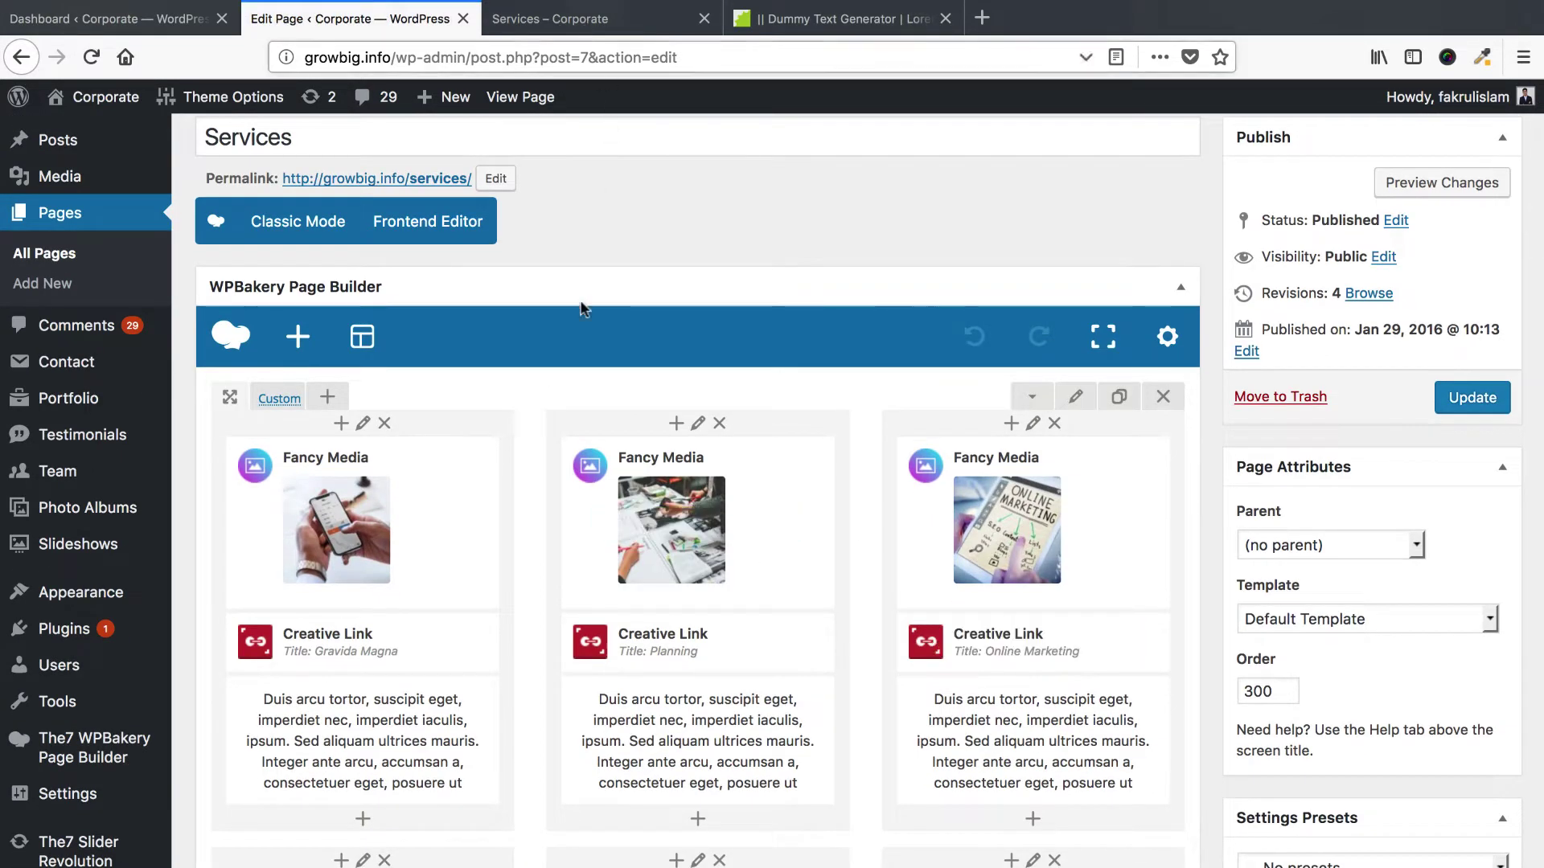
{"action": "left_click", "coordinate": [578, 19]}
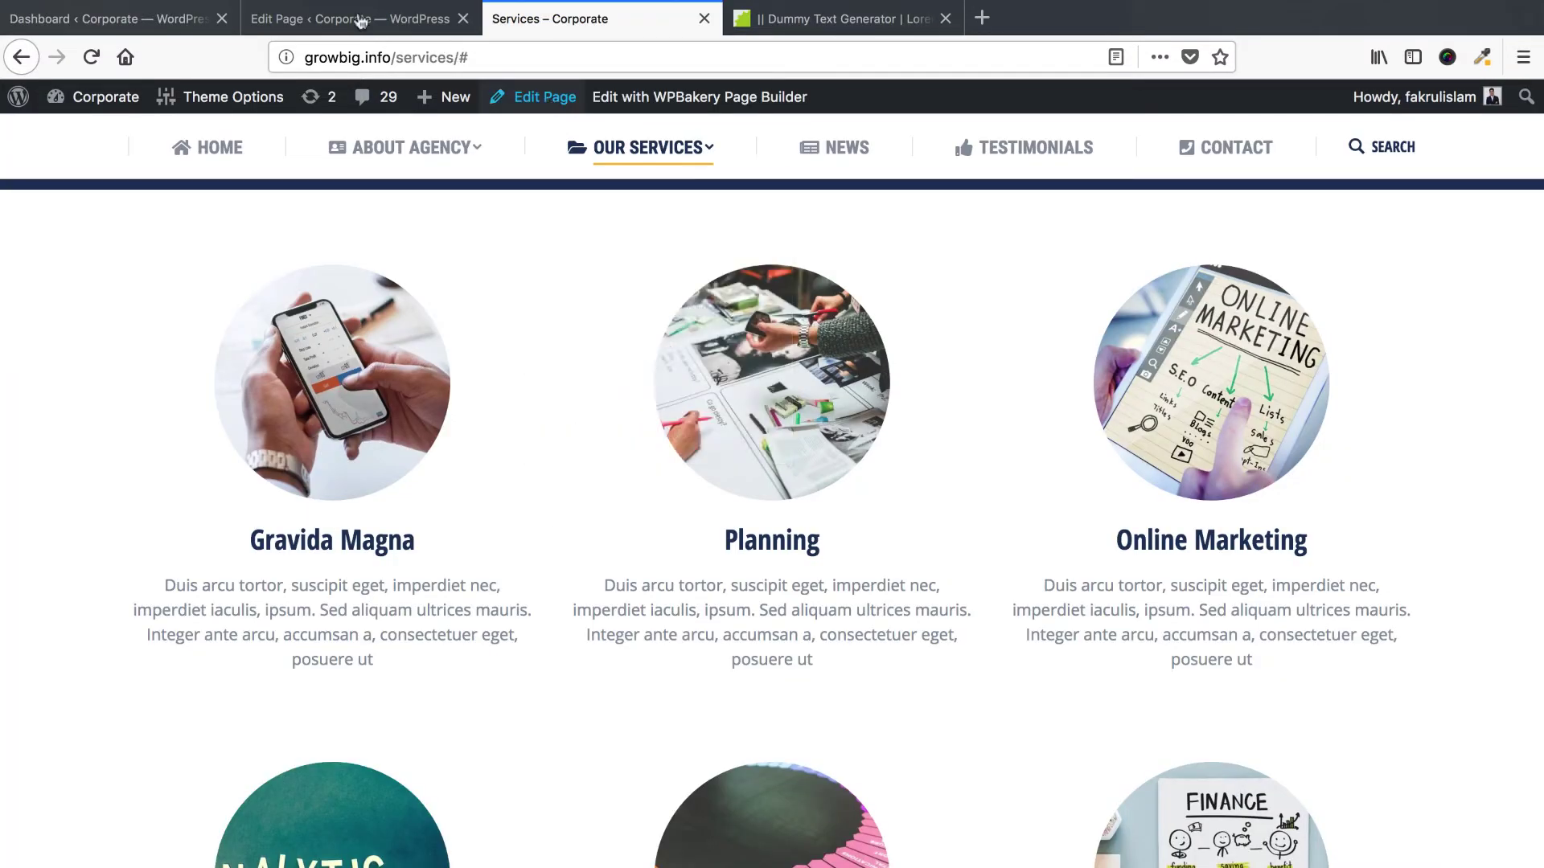
{"action": "key", "text": "ctrl+shift+Tab"}
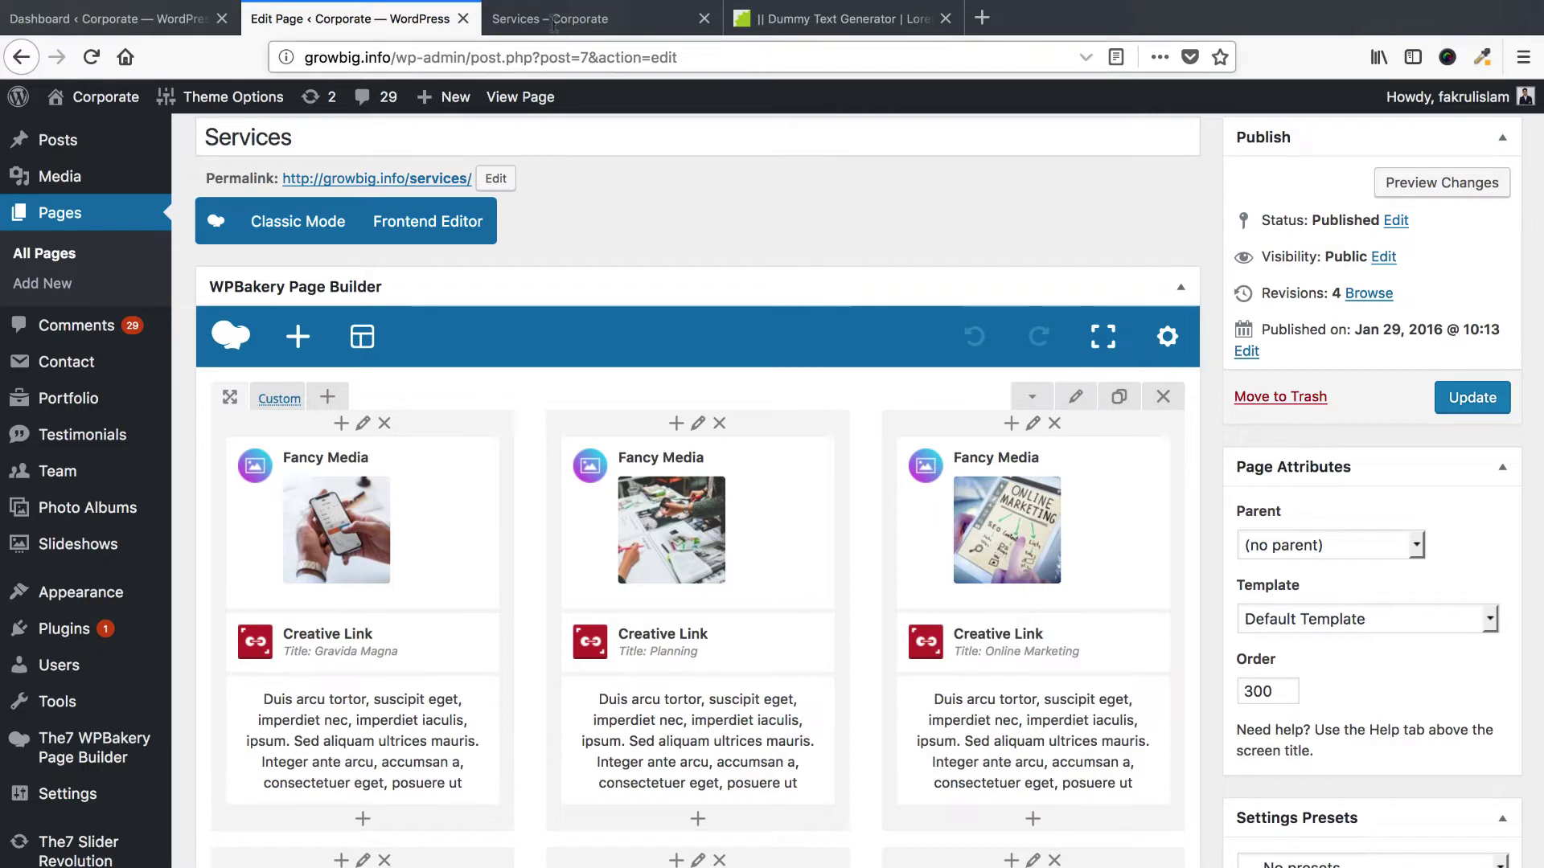
{"action": "key", "text": "ctrl+Tab"}
{"action": "key", "text": "super+r"}
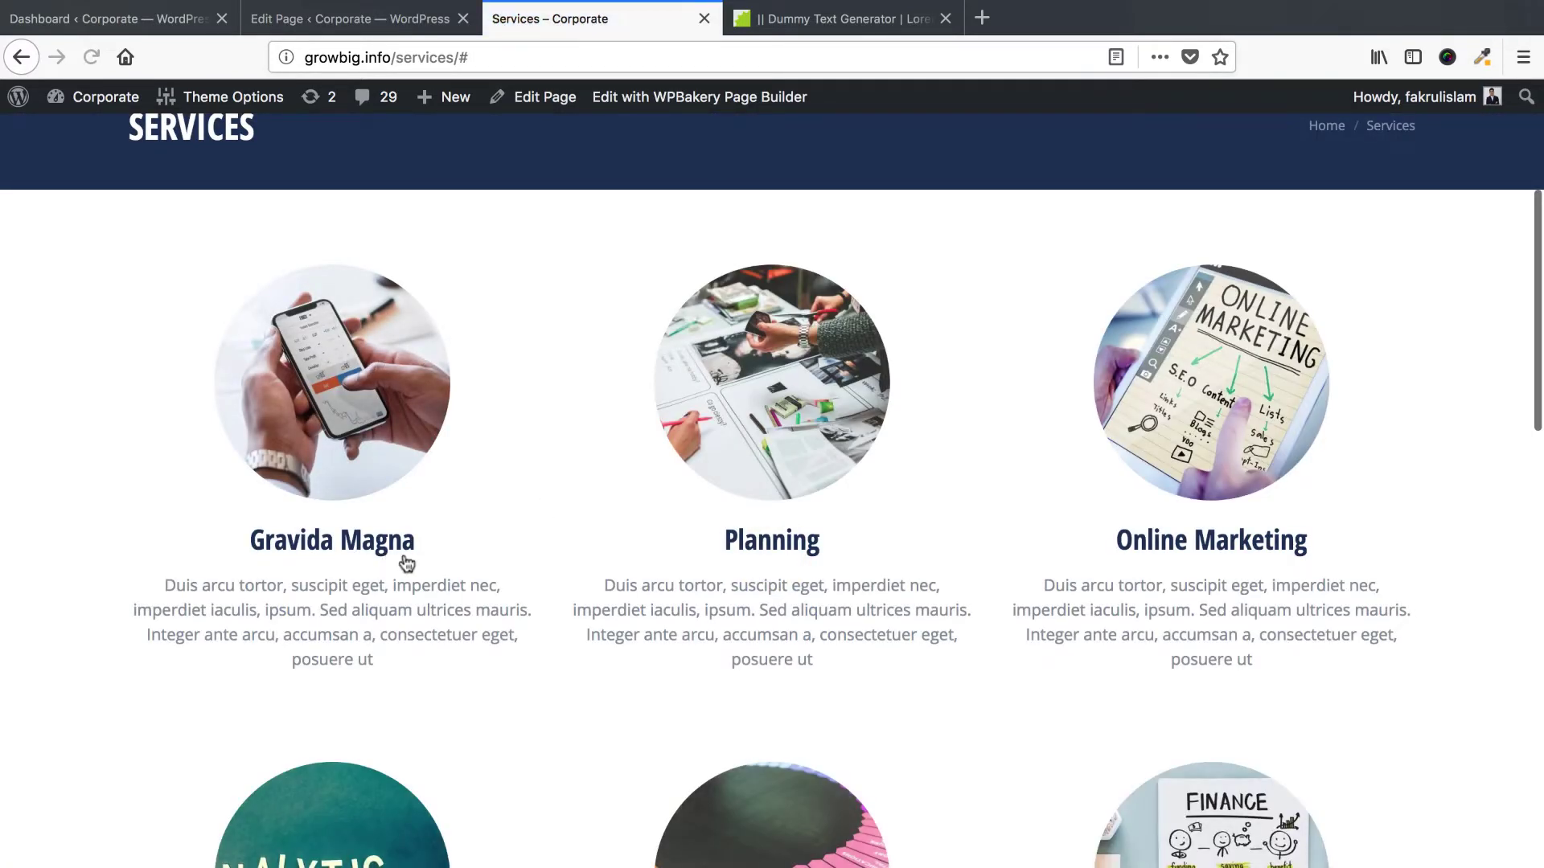
Open the Gravida Magna, Planning and Online Marketing title links from the live Services page in separate new tabs.
{"action": "right_click", "coordinate": [364, 550]}
{"action": "key", "text": "Return"}
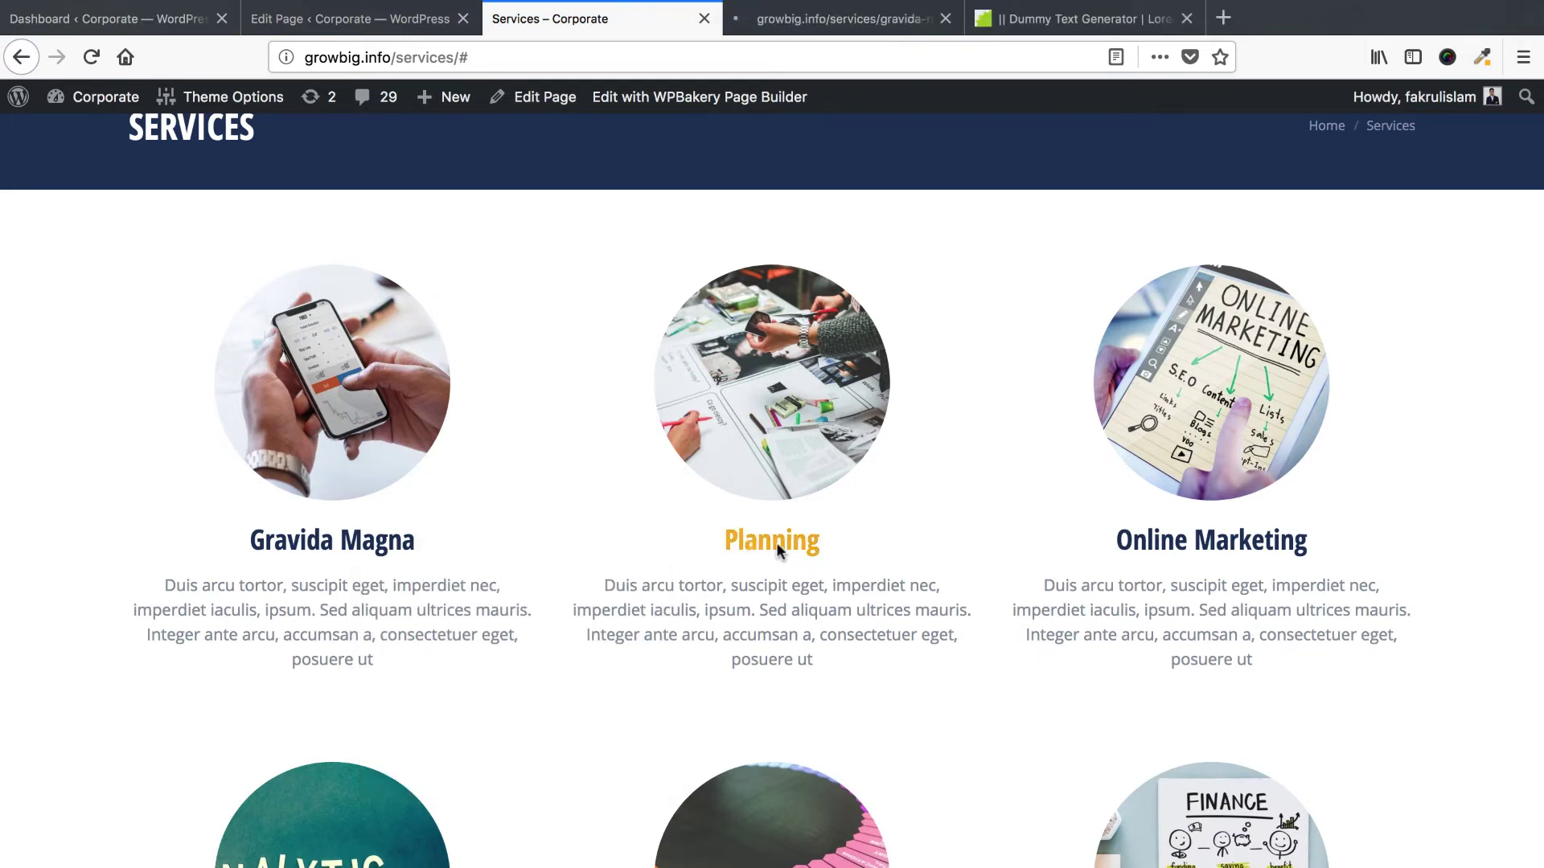
{"action": "right_click", "coordinate": [777, 547]}
{"action": "key", "text": "Return"}
{"action": "right_click", "coordinate": [1164, 544]}
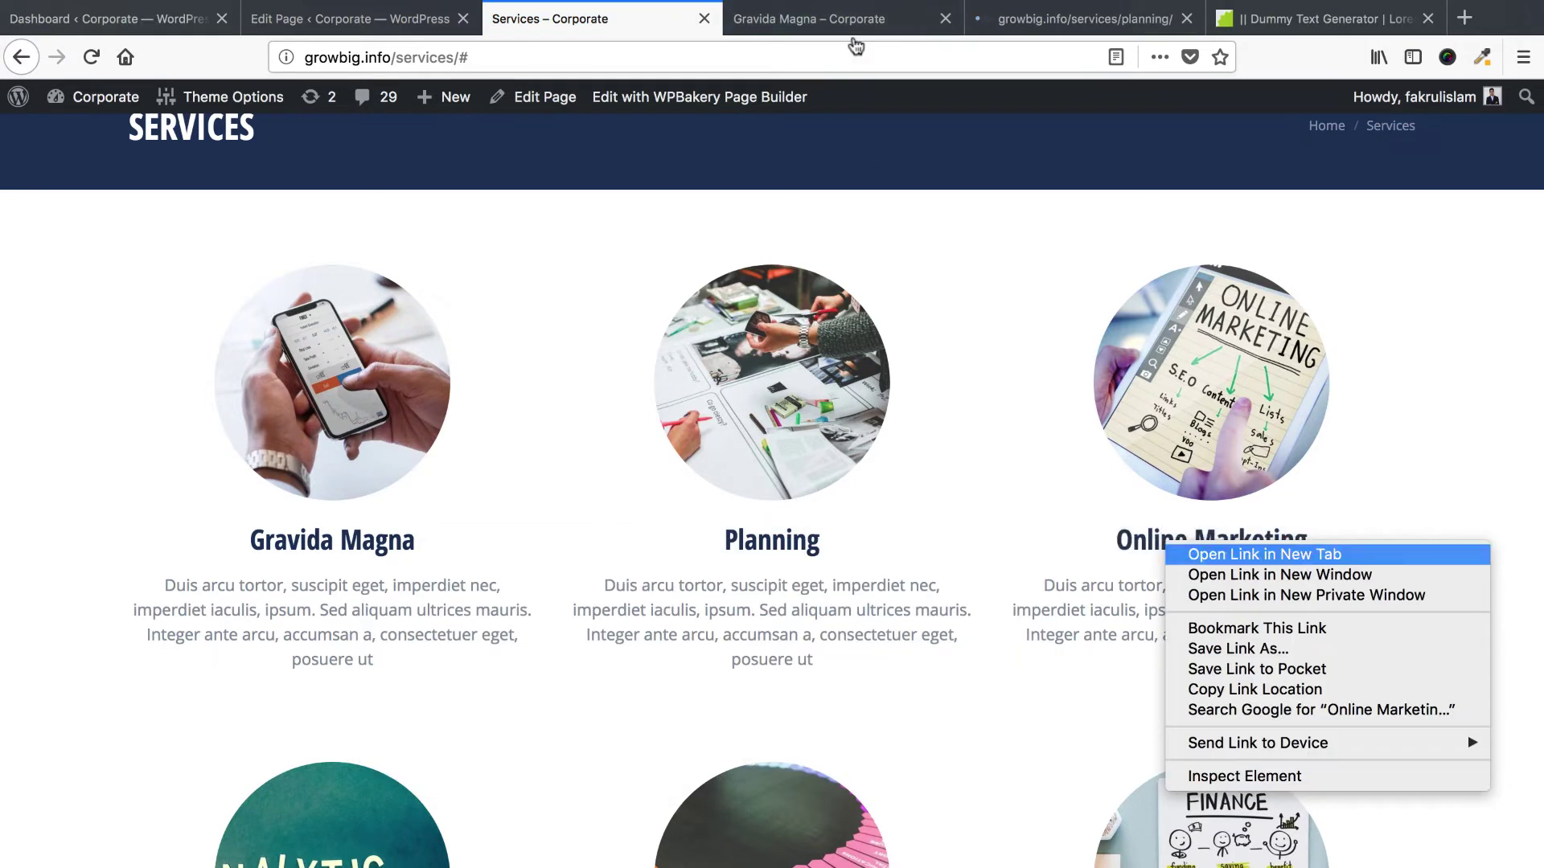
{"action": "key", "text": "Return"}
Check that each of the three service links leads to its own page, and close those tabs.
{"action": "left_click", "coordinate": [756, 20]}
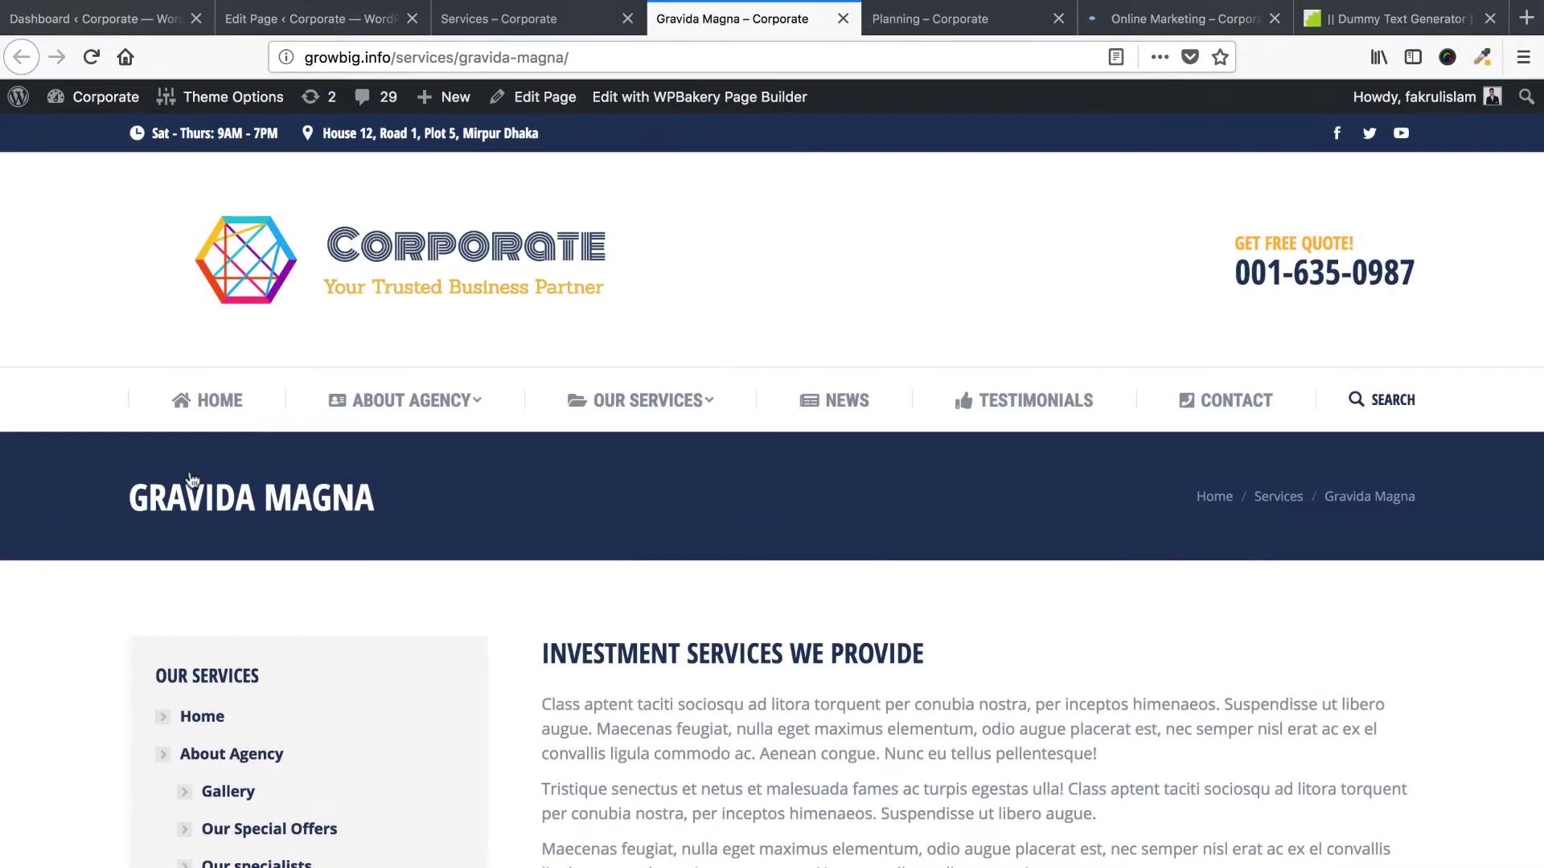
{"action": "left_click", "coordinate": [900, 24]}
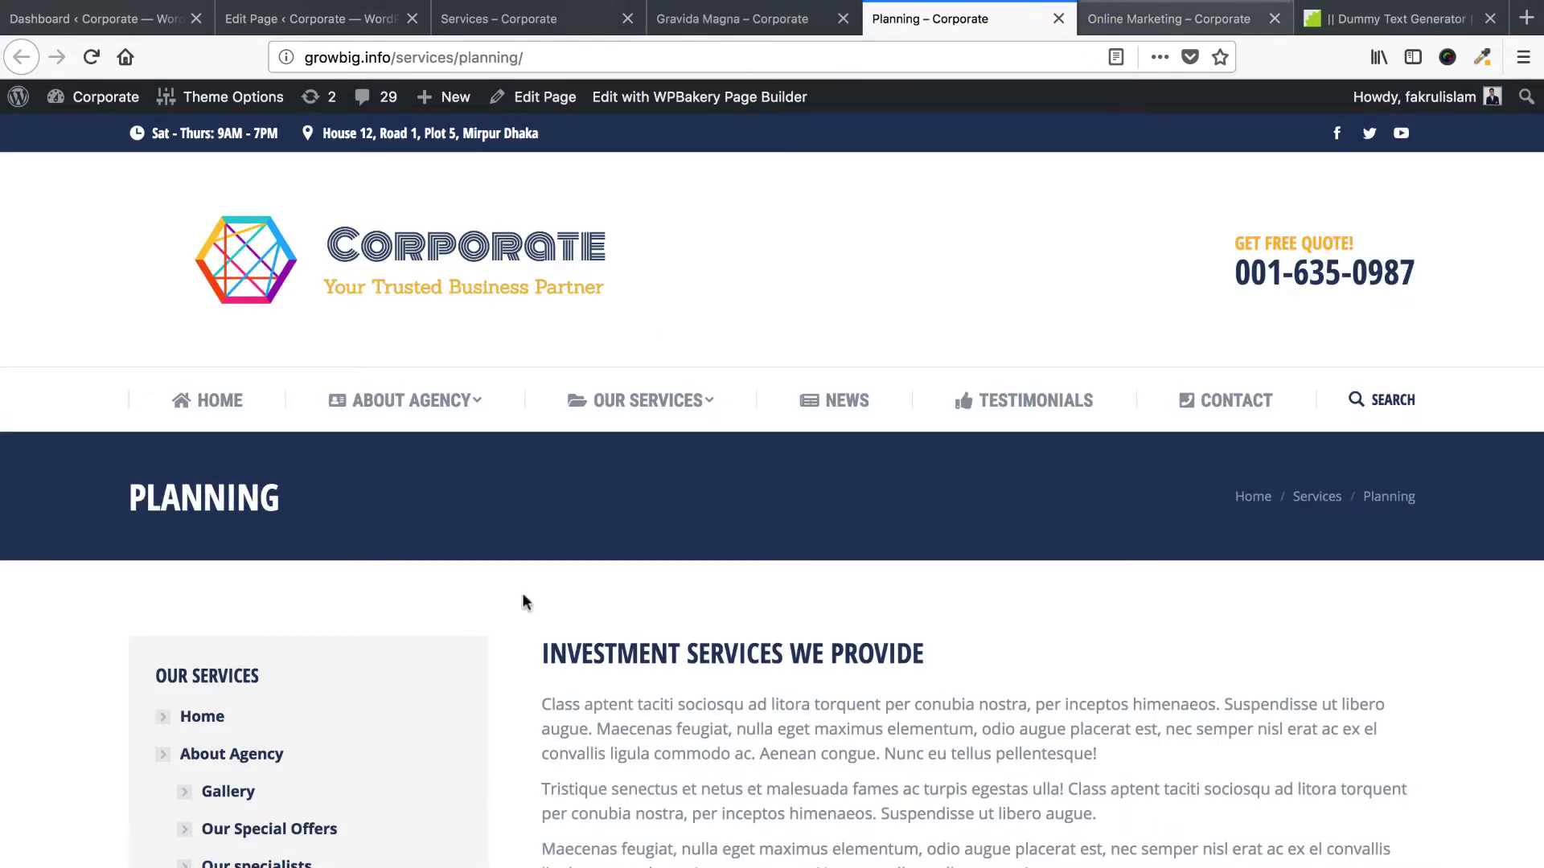
{"action": "left_click", "coordinate": [1175, 22]}
{"action": "key", "text": "ctrl+w"}
{"action": "key", "text": "ctrl+w"}
{"action": "key", "text": "ctrl+w"}
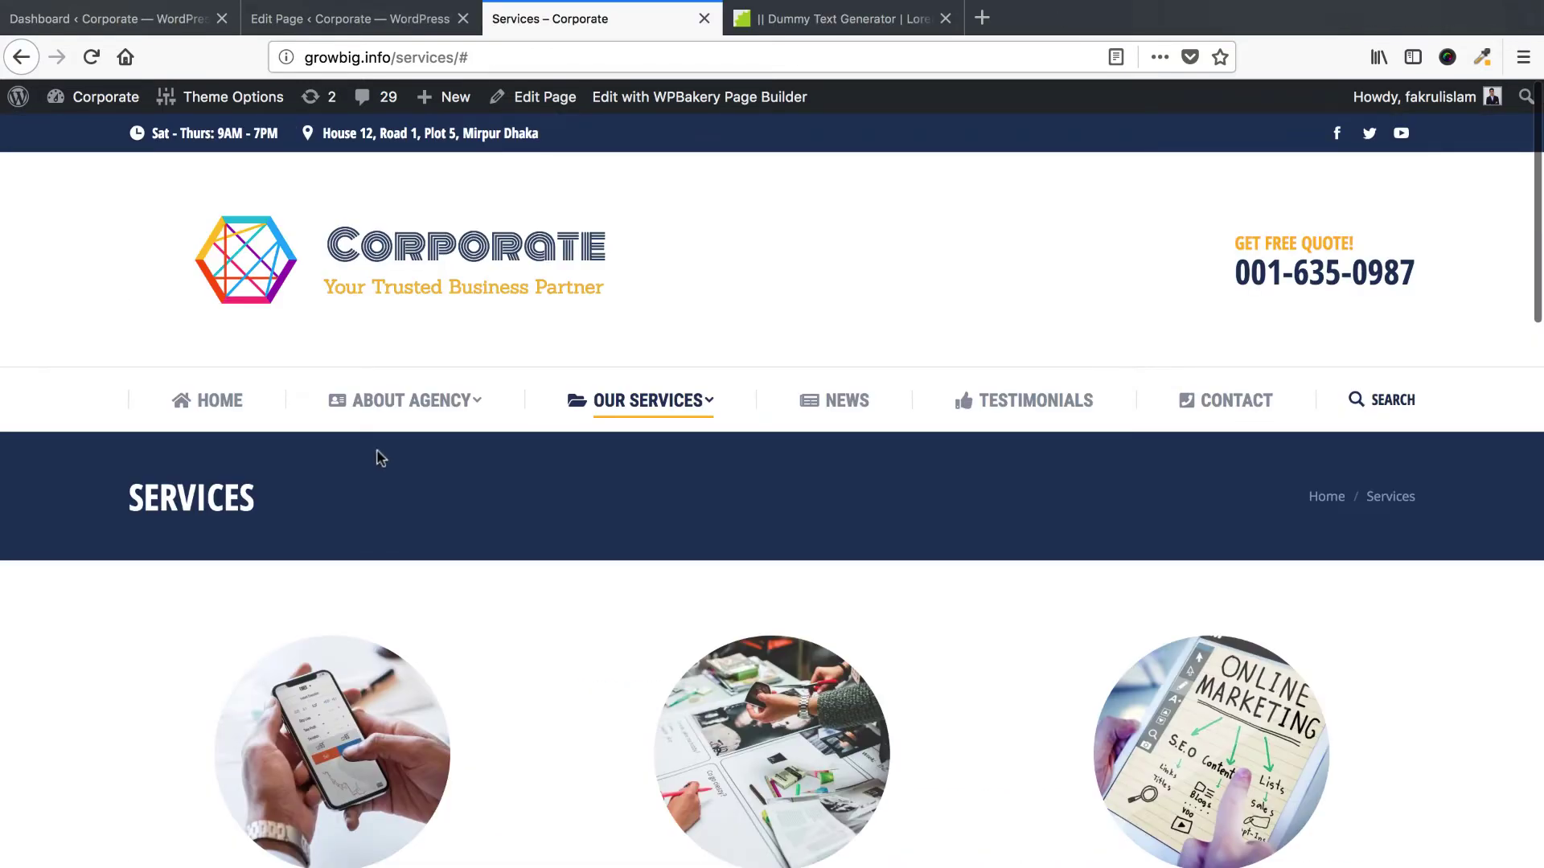
Inspect the Our Services submenu and the service items on the live Services page.
{"action": "mouse_move", "coordinate": [646, 410]}
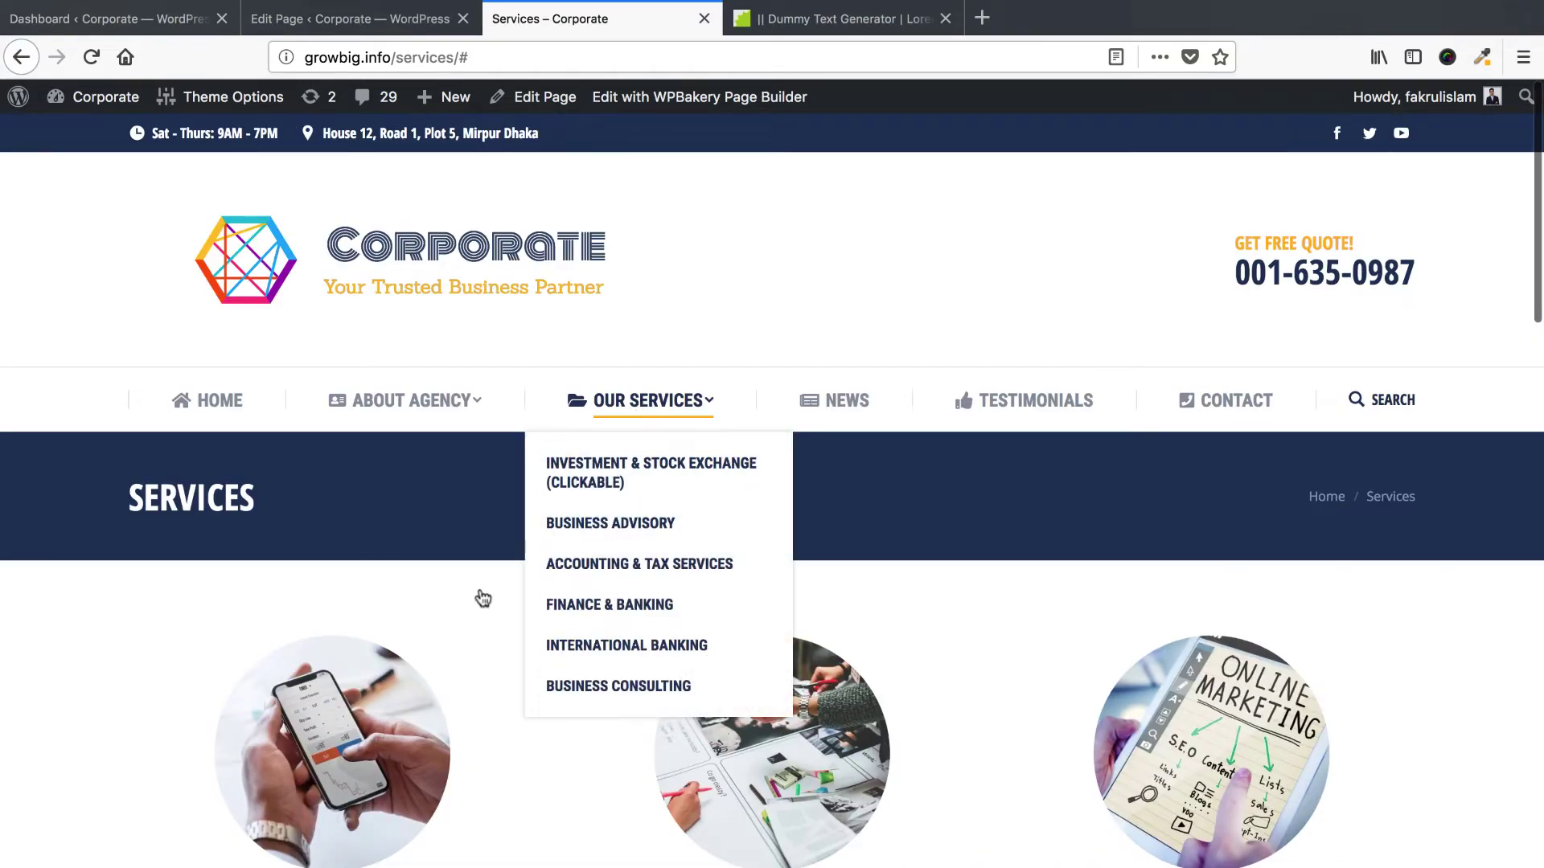
{"action": "scroll", "coordinate": [508, 599], "scroll_direction": "down", "scroll_amount": 5}
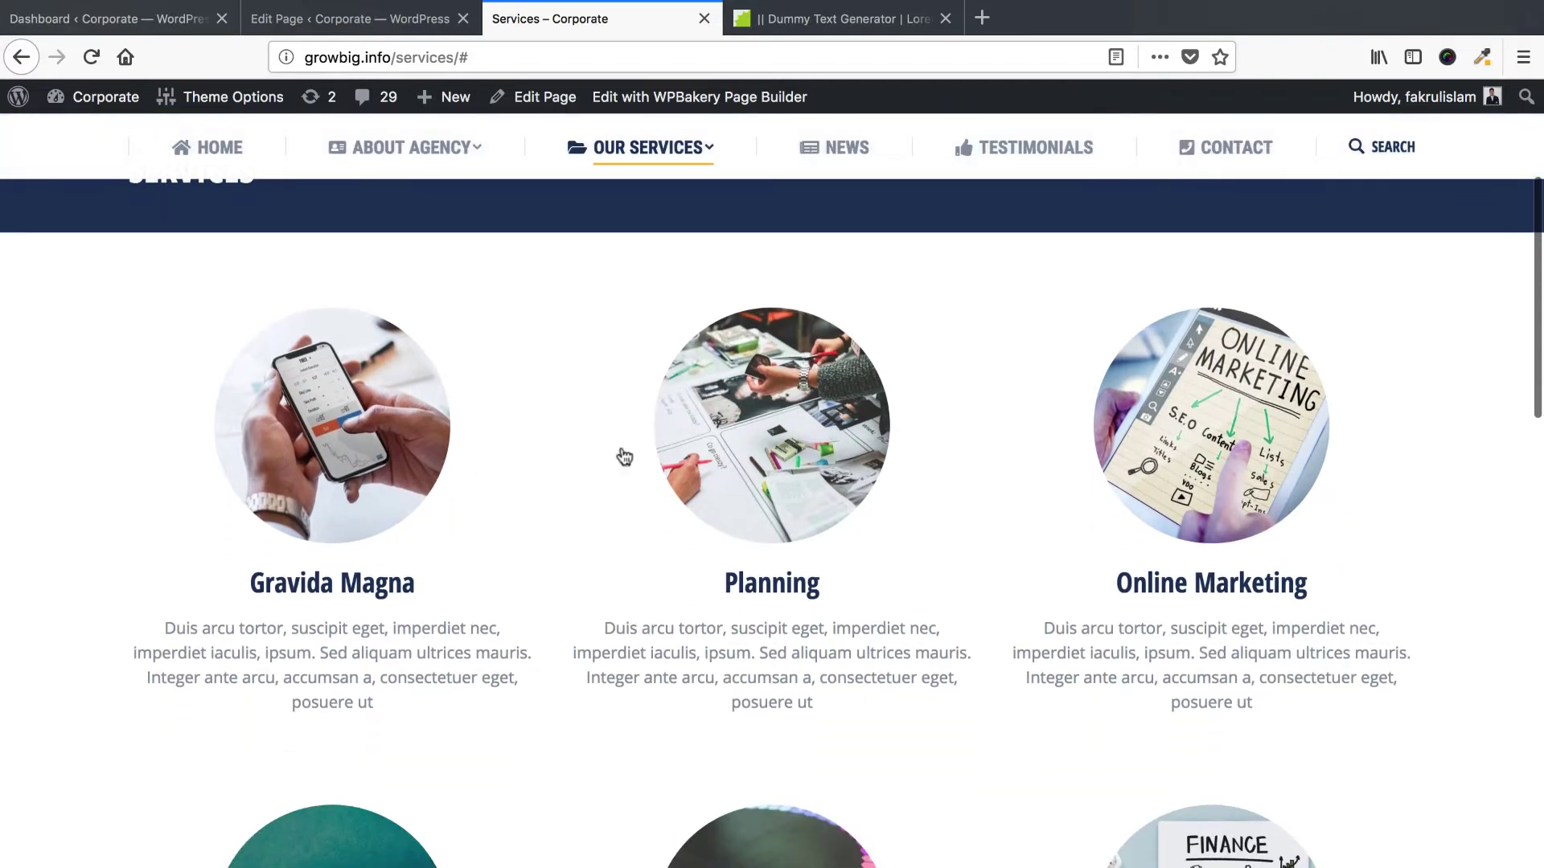
{"action": "scroll", "coordinate": [573, 528], "scroll_direction": "up", "scroll_amount": 1}
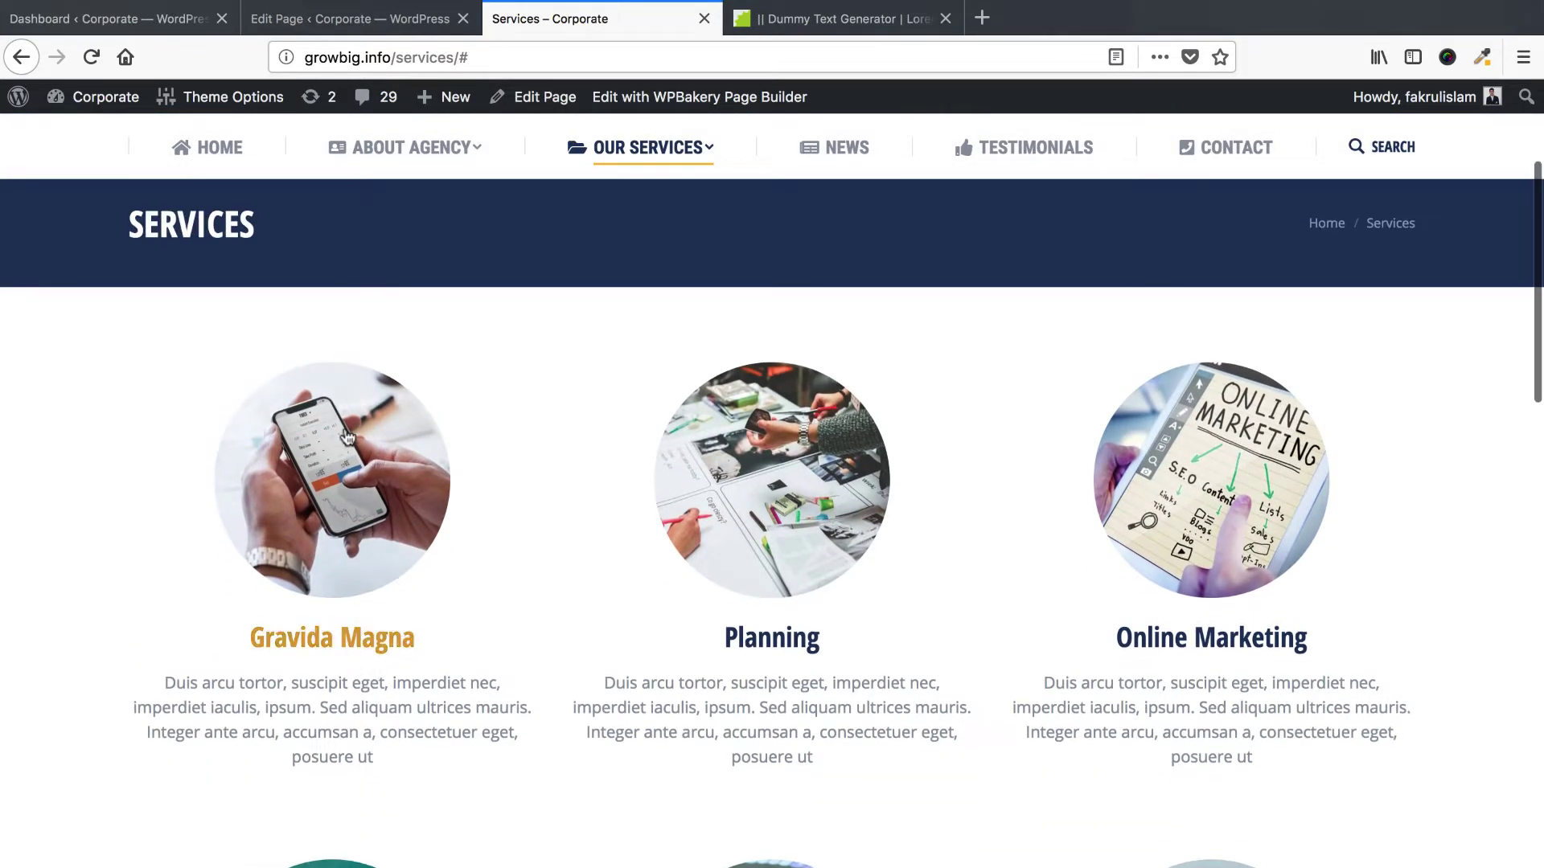
Open the Gravida Magna page from its title on the Services page and review its sidebar and content.
{"action": "left_click", "coordinate": [311, 648]}
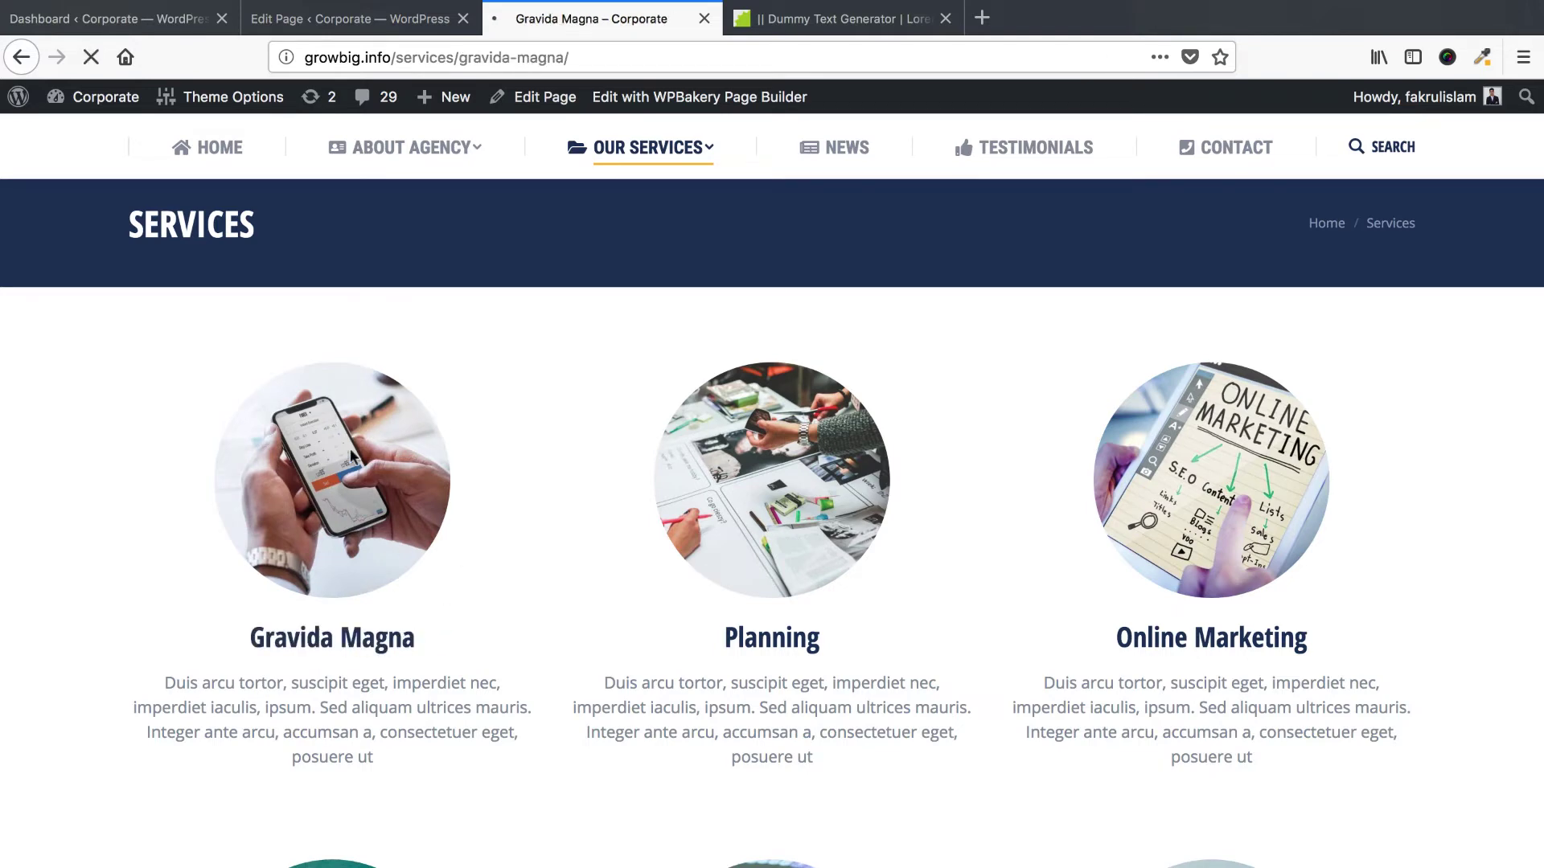
{"action": "scroll", "coordinate": [760, 677], "scroll_direction": "down", "scroll_amount": 4}
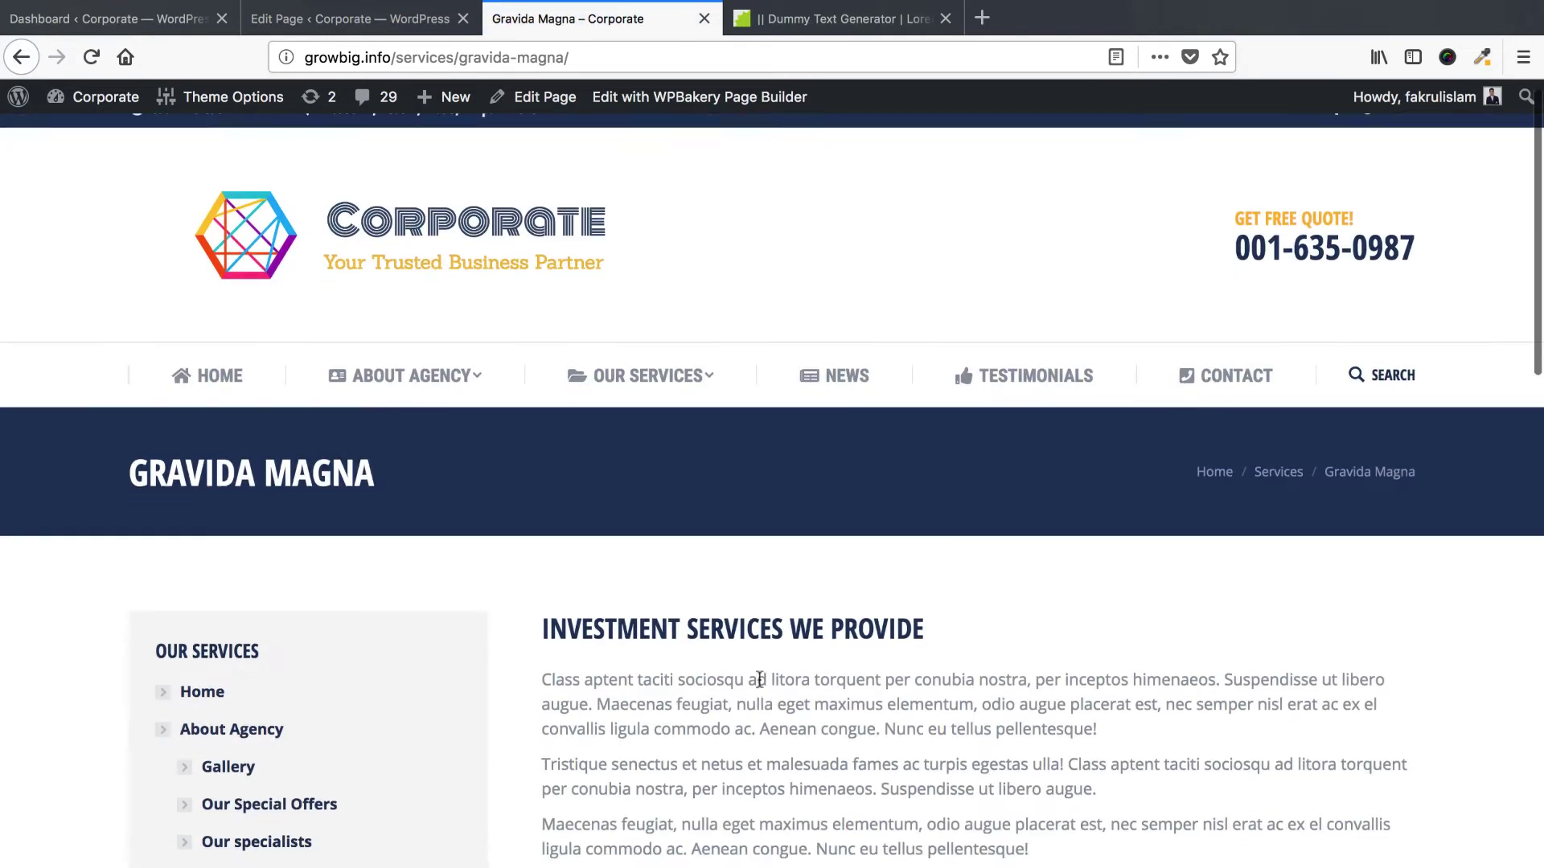
{"action": "scroll", "coordinate": [814, 565], "scroll_direction": "down", "scroll_amount": 12}
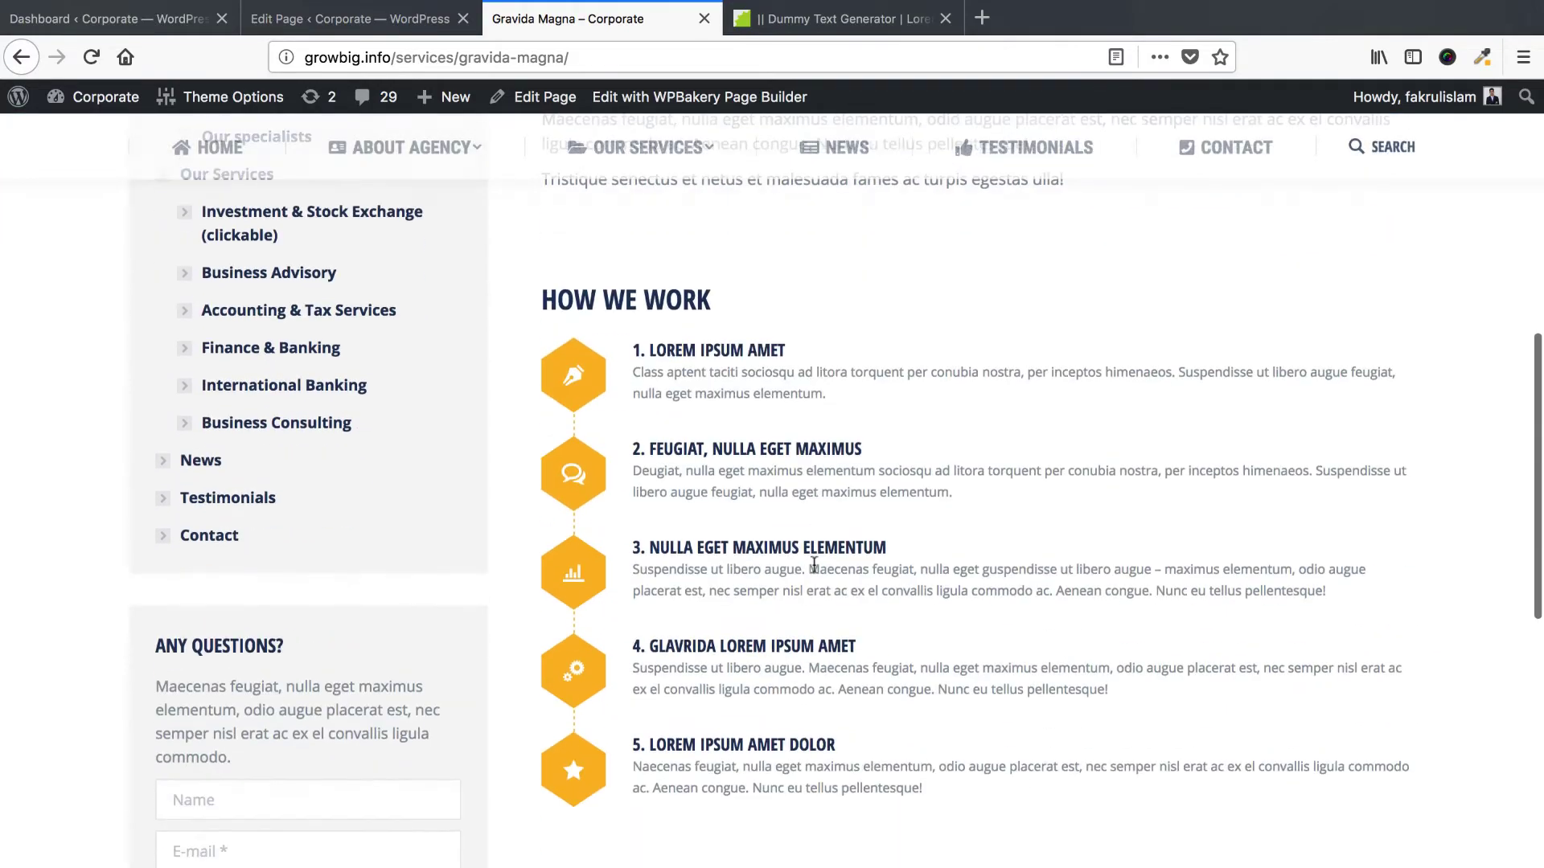
{"action": "scroll", "coordinate": [813, 563], "scroll_direction": "up", "scroll_amount": 8}
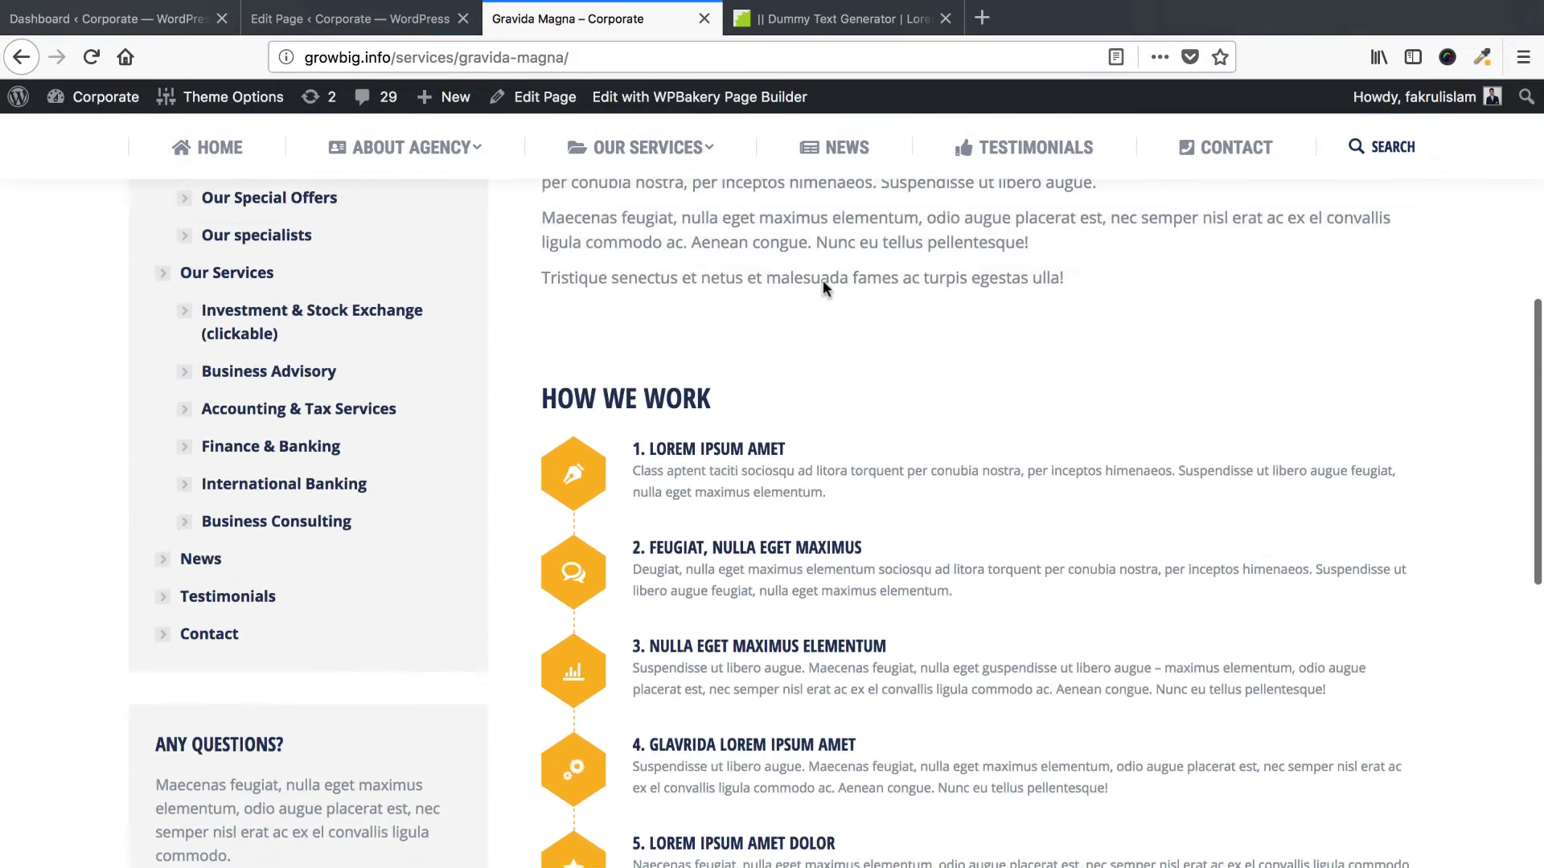
{"action": "scroll", "coordinate": [837, 562], "scroll_direction": "up", "scroll_amount": 6}
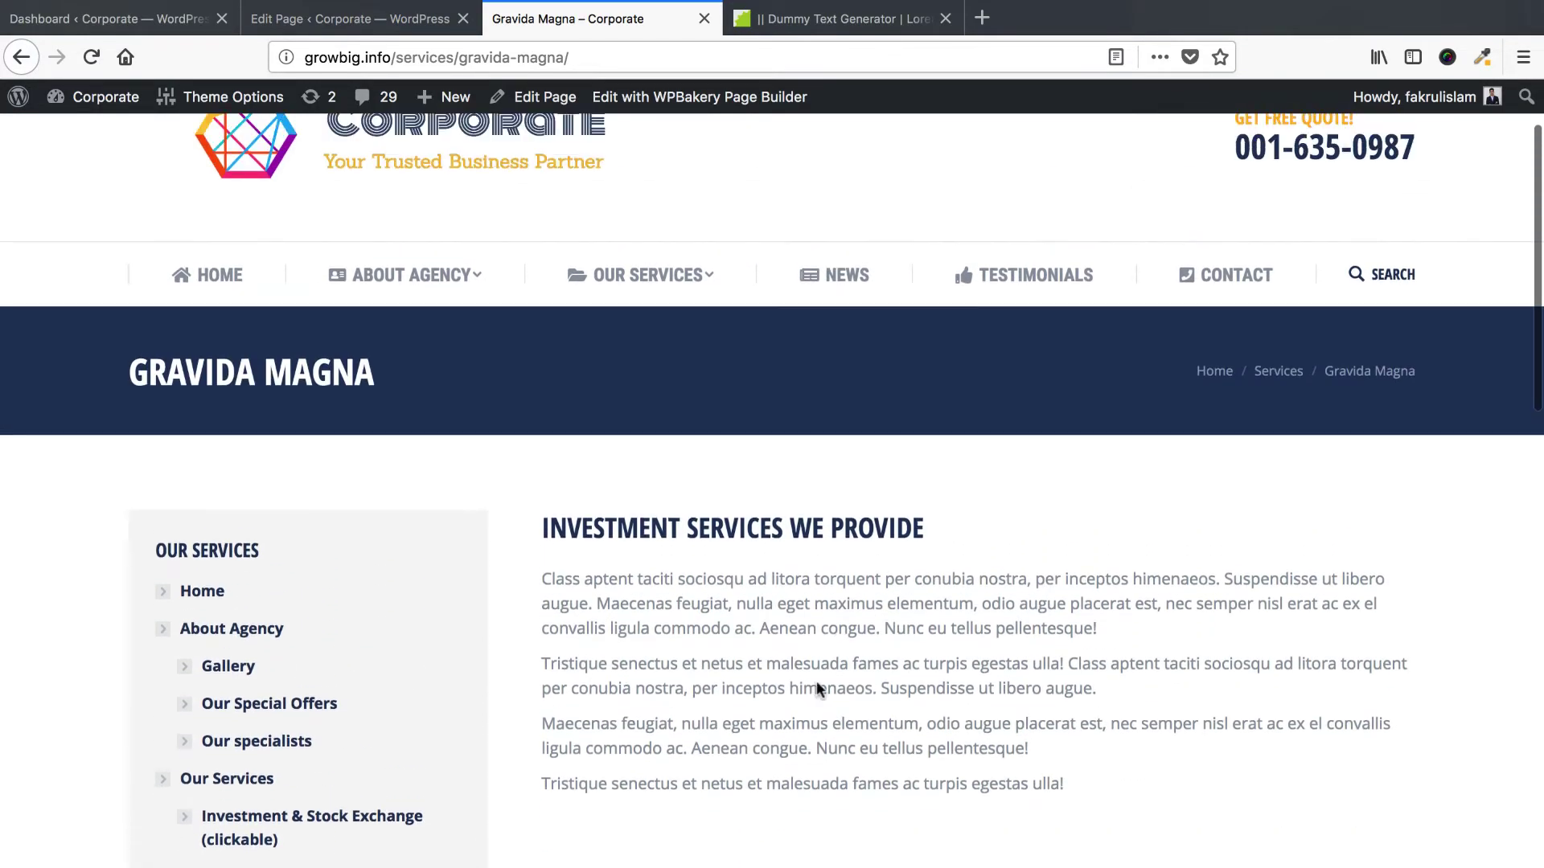
{"action": "scroll", "coordinate": [817, 682], "scroll_direction": "down", "scroll_amount": 2}
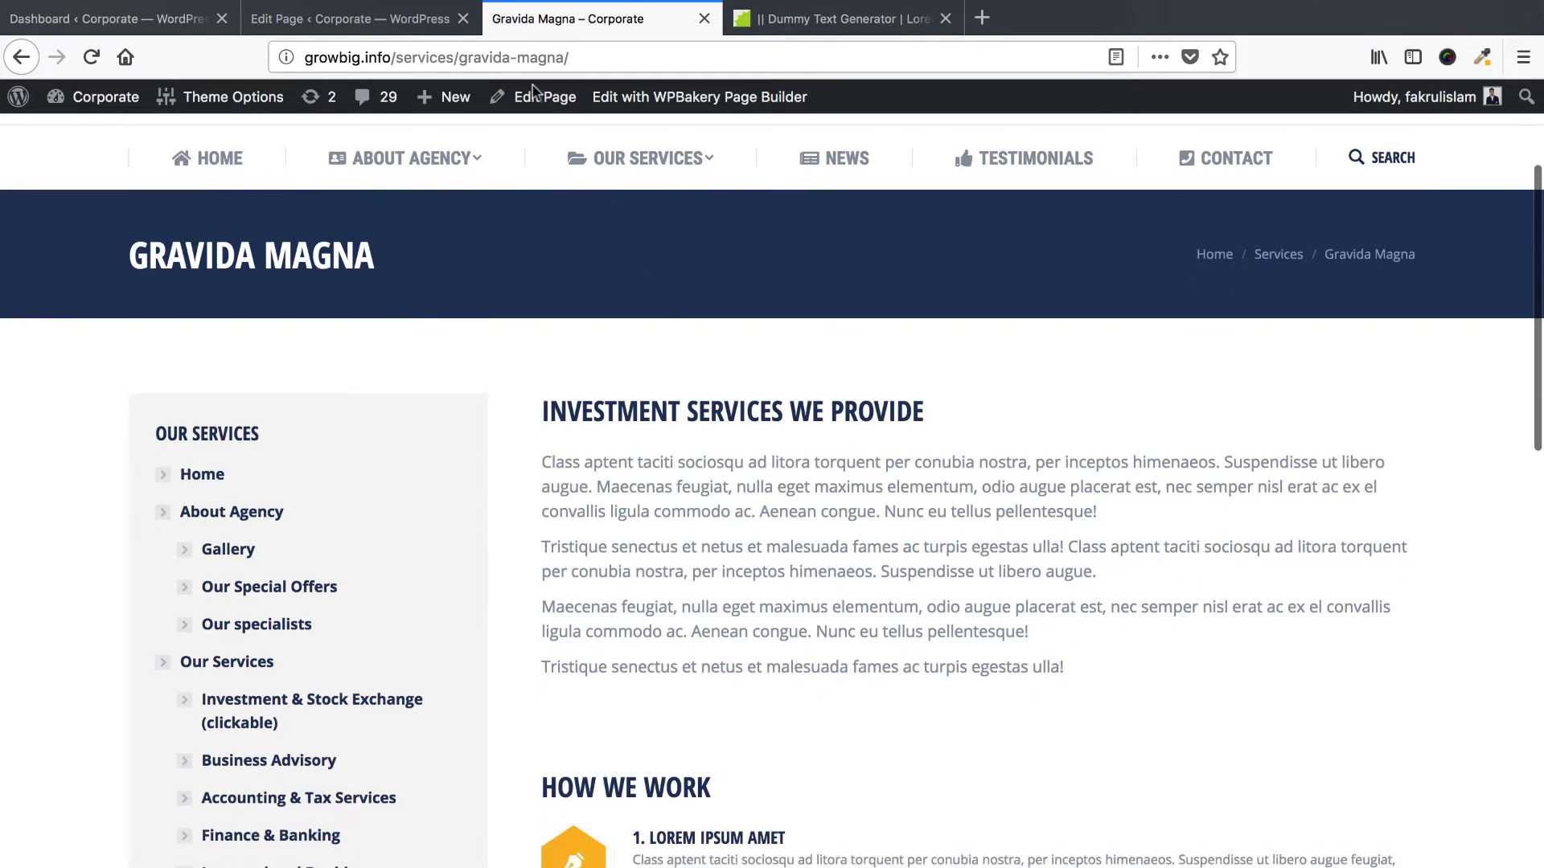
Open the Gravida Magna page for editing in a new tab and place that tab beside the Services editor.
{"action": "right_click", "coordinate": [543, 111]}
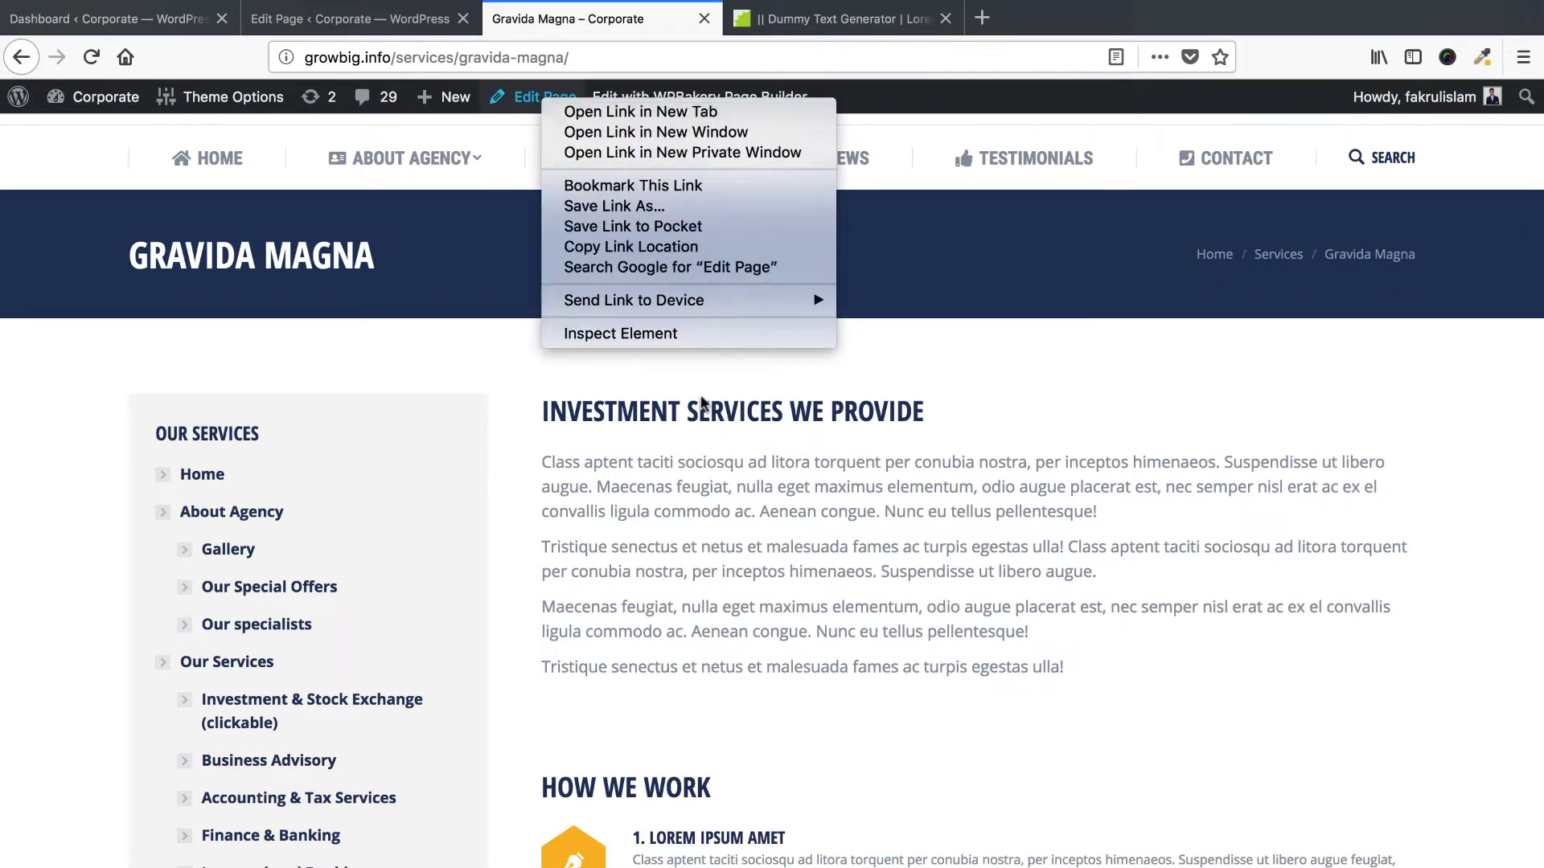
{"action": "left_click", "coordinate": [566, 110]}
{"action": "left_click_drag", "start_coordinate": [840, 26], "coordinate": [612, 21]}
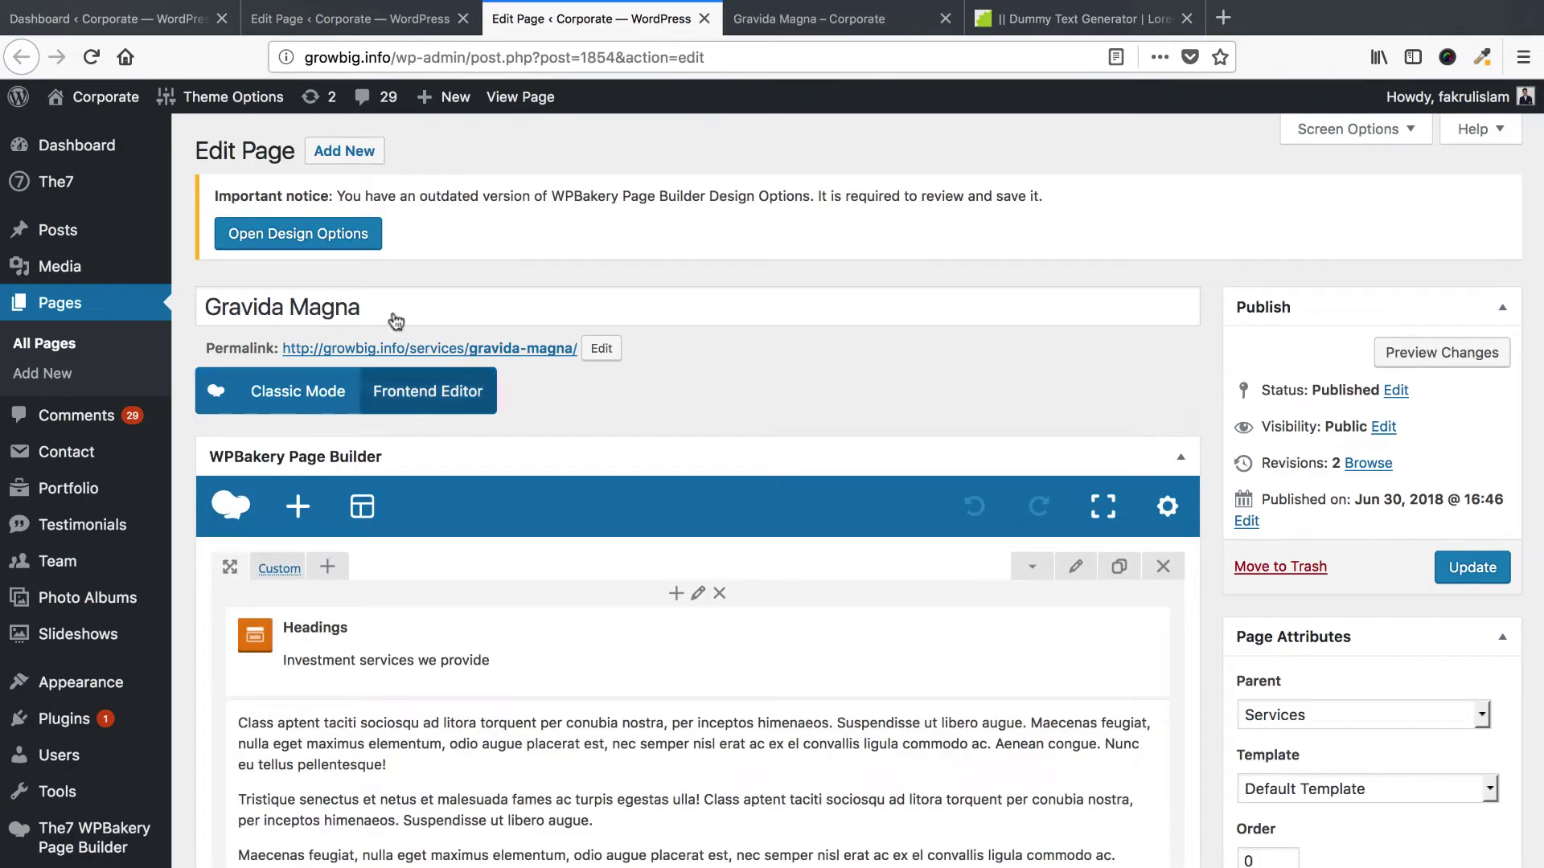
Replace the first heading's title with the page title "Gravida Magna" and save the heading settings.
{"action": "triple_click", "coordinate": [394, 312]}
{"action": "key", "text": "ctrl+c"}
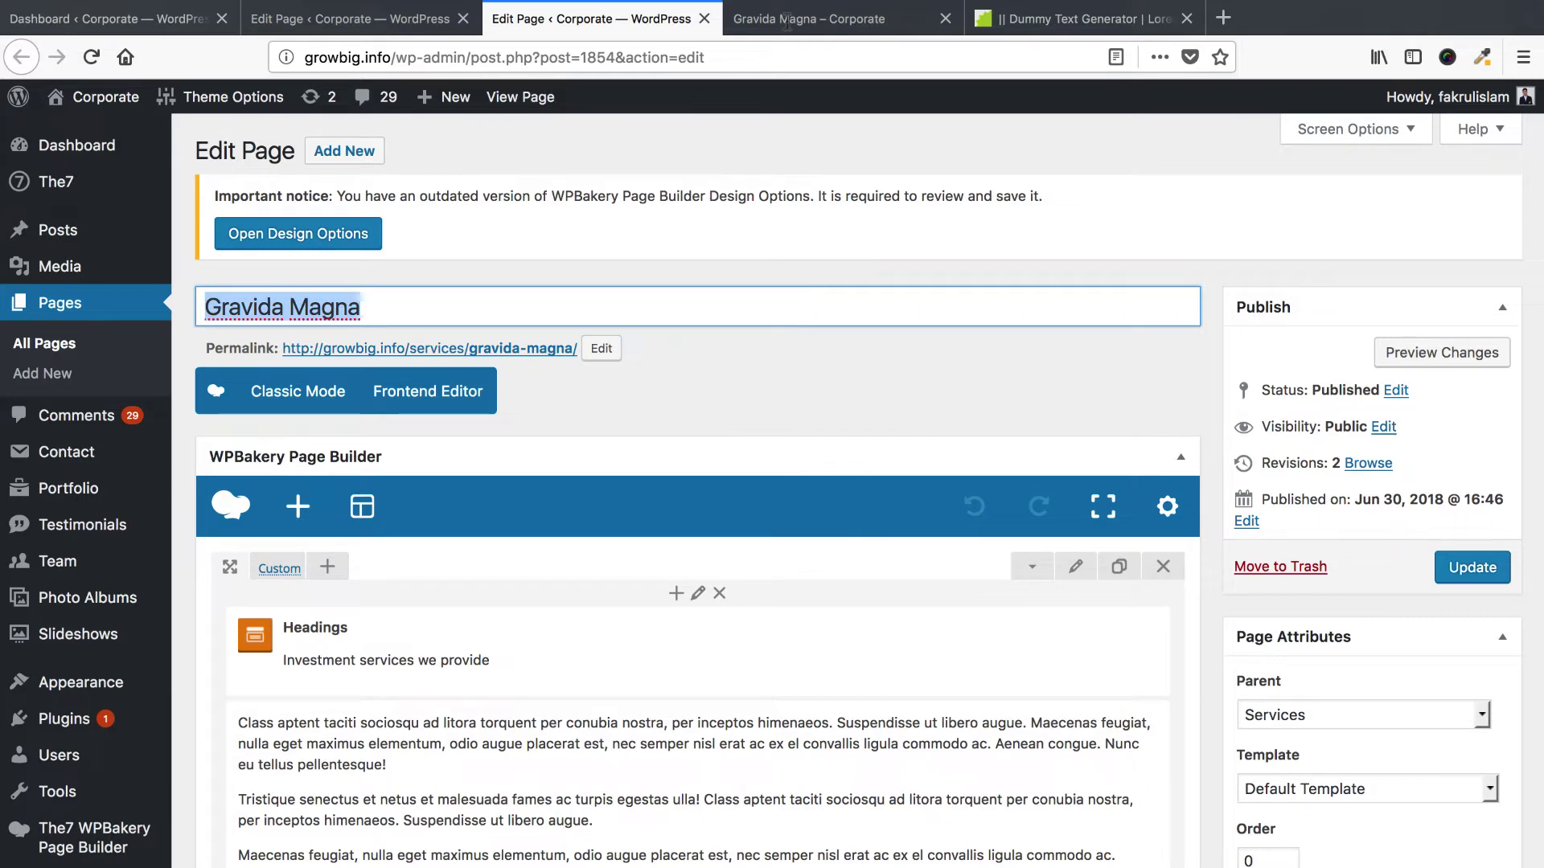
{"action": "left_click", "coordinate": [787, 21]}
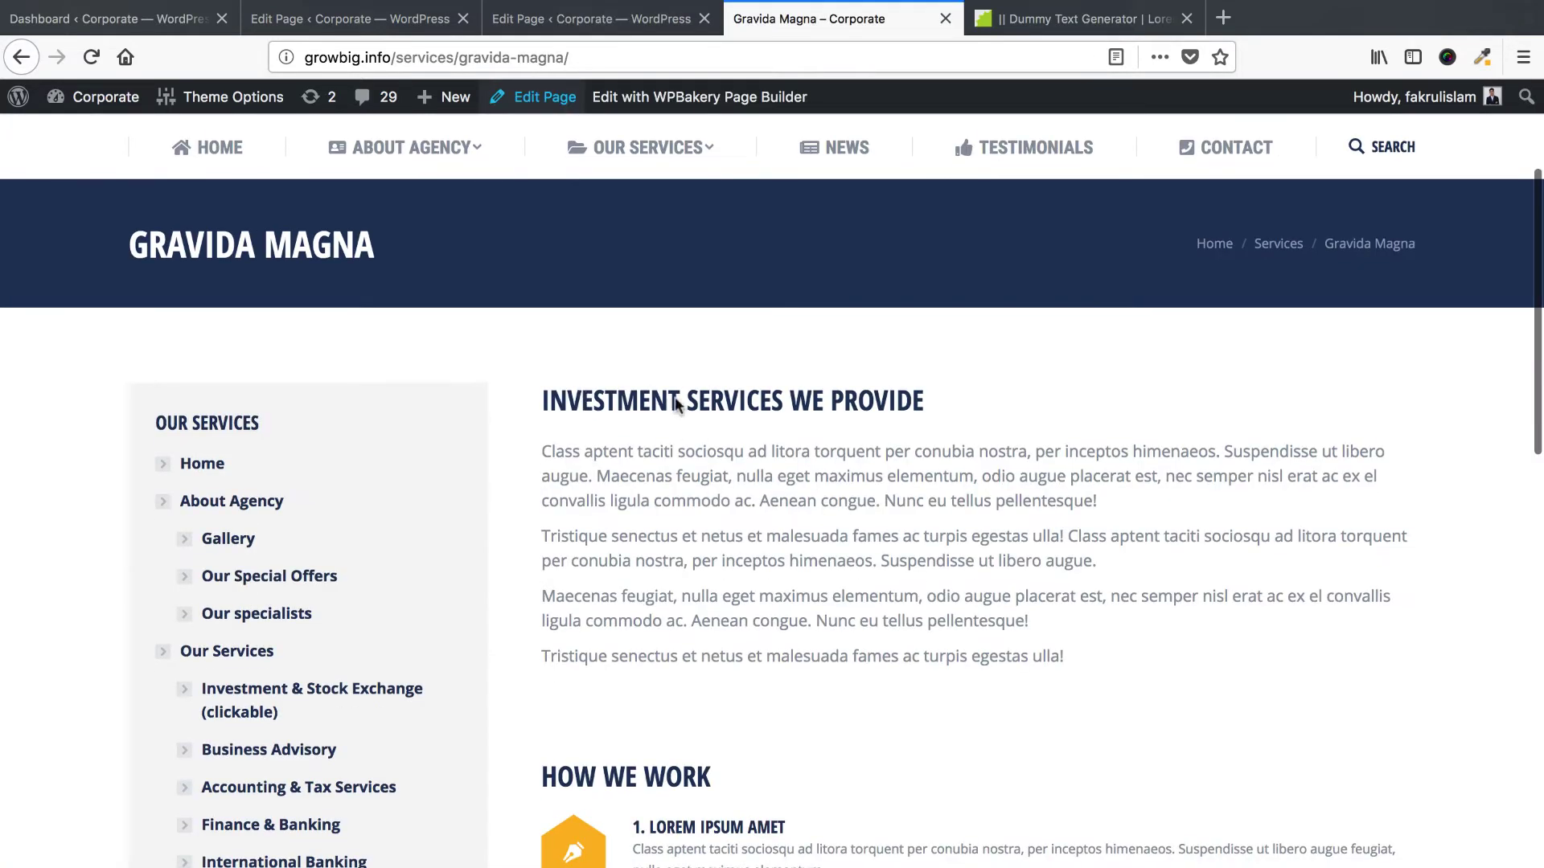
{"action": "left_click", "coordinate": [591, 18]}
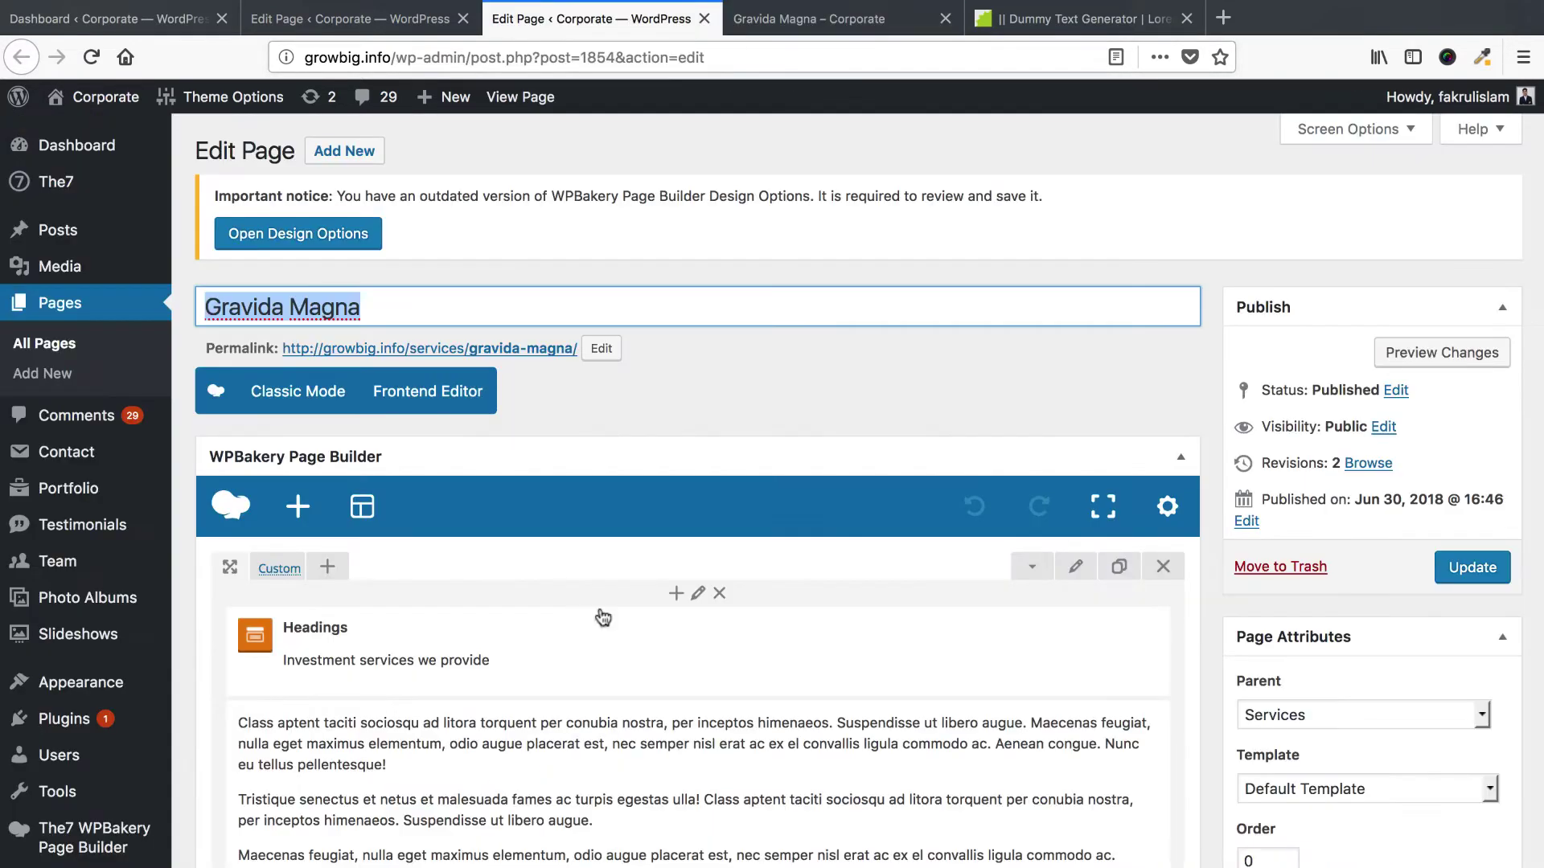
{"action": "left_click", "coordinate": [714, 652]}
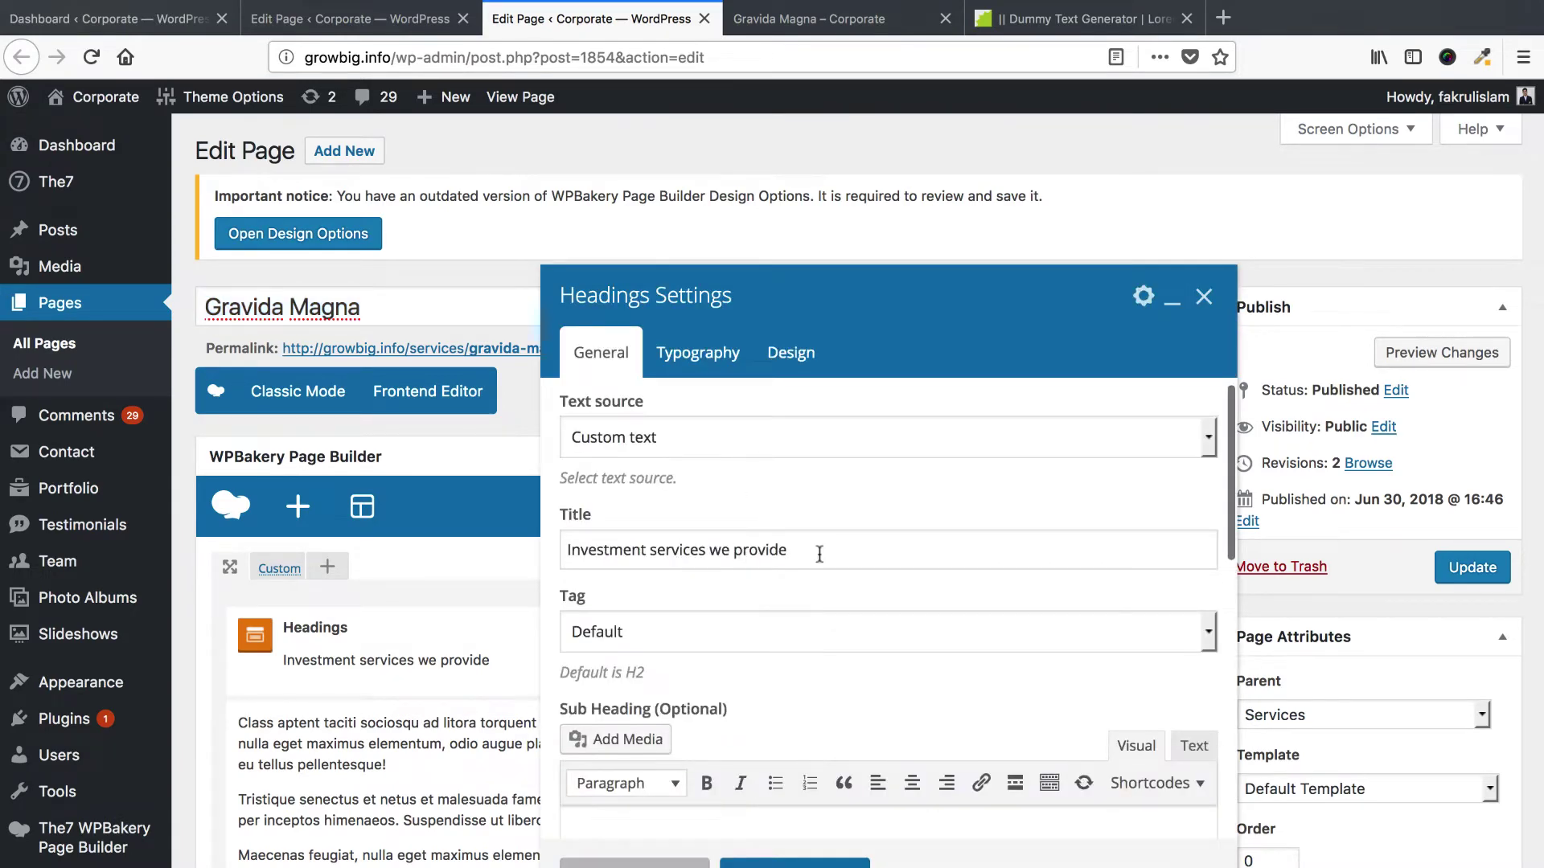
{"action": "triple_click", "coordinate": [820, 554]}
{"action": "key", "text": "ctrl+v"}
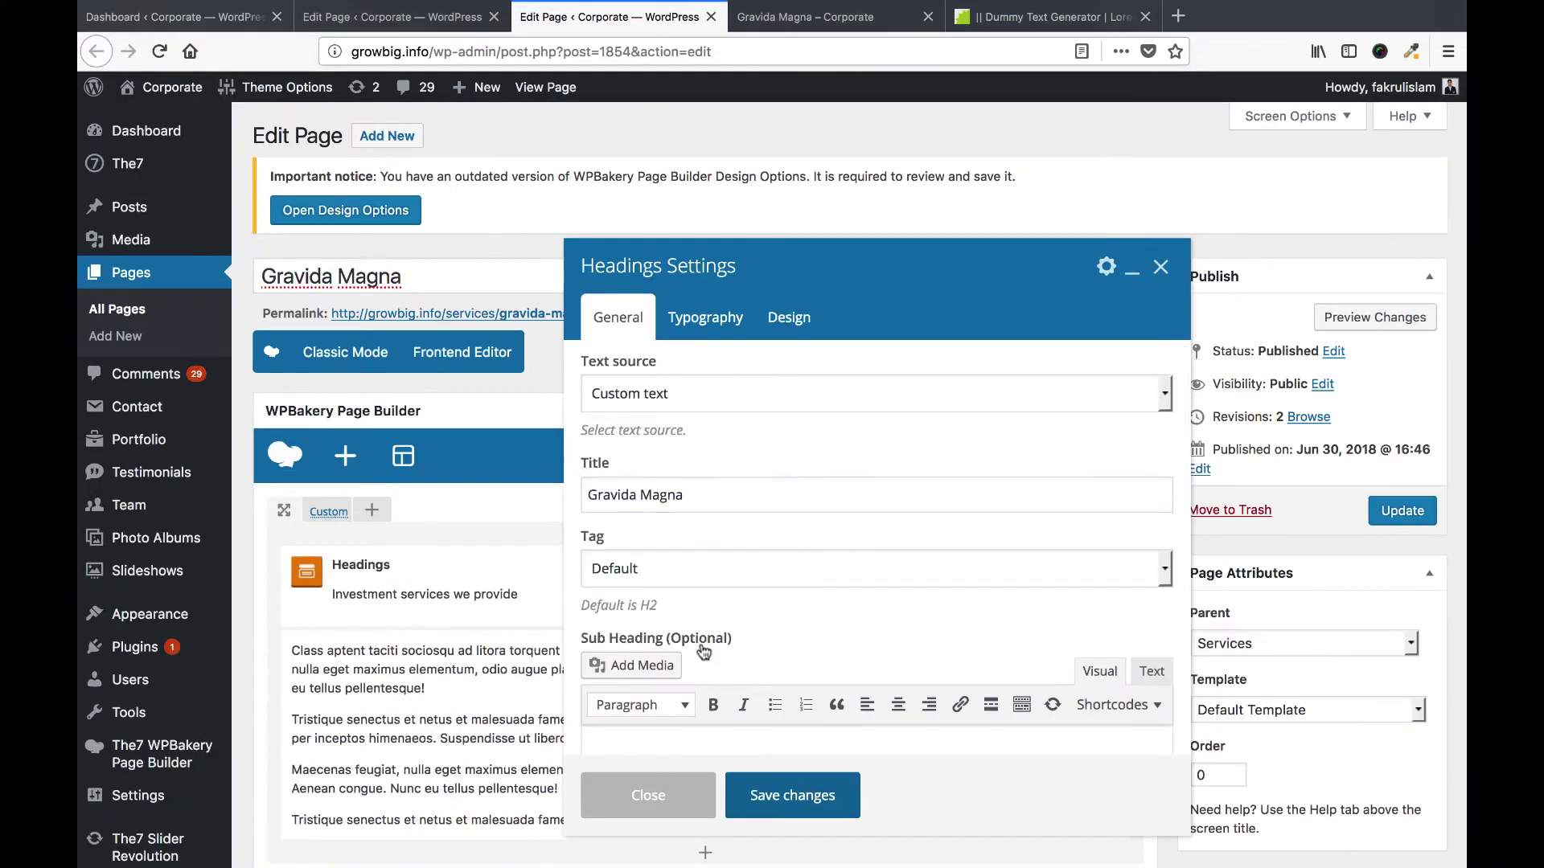
{"action": "left_click", "coordinate": [792, 795]}
Replace the text block under the Gravida Magna heading with dummy text copied from the generator, from "Phasellus leo dolor" to "mattis non, nunc. Vestibulum".
{"action": "scroll", "coordinate": [720, 604], "scroll_direction": "down", "scroll_amount": 3}
{"action": "left_click", "coordinate": [721, 597]}
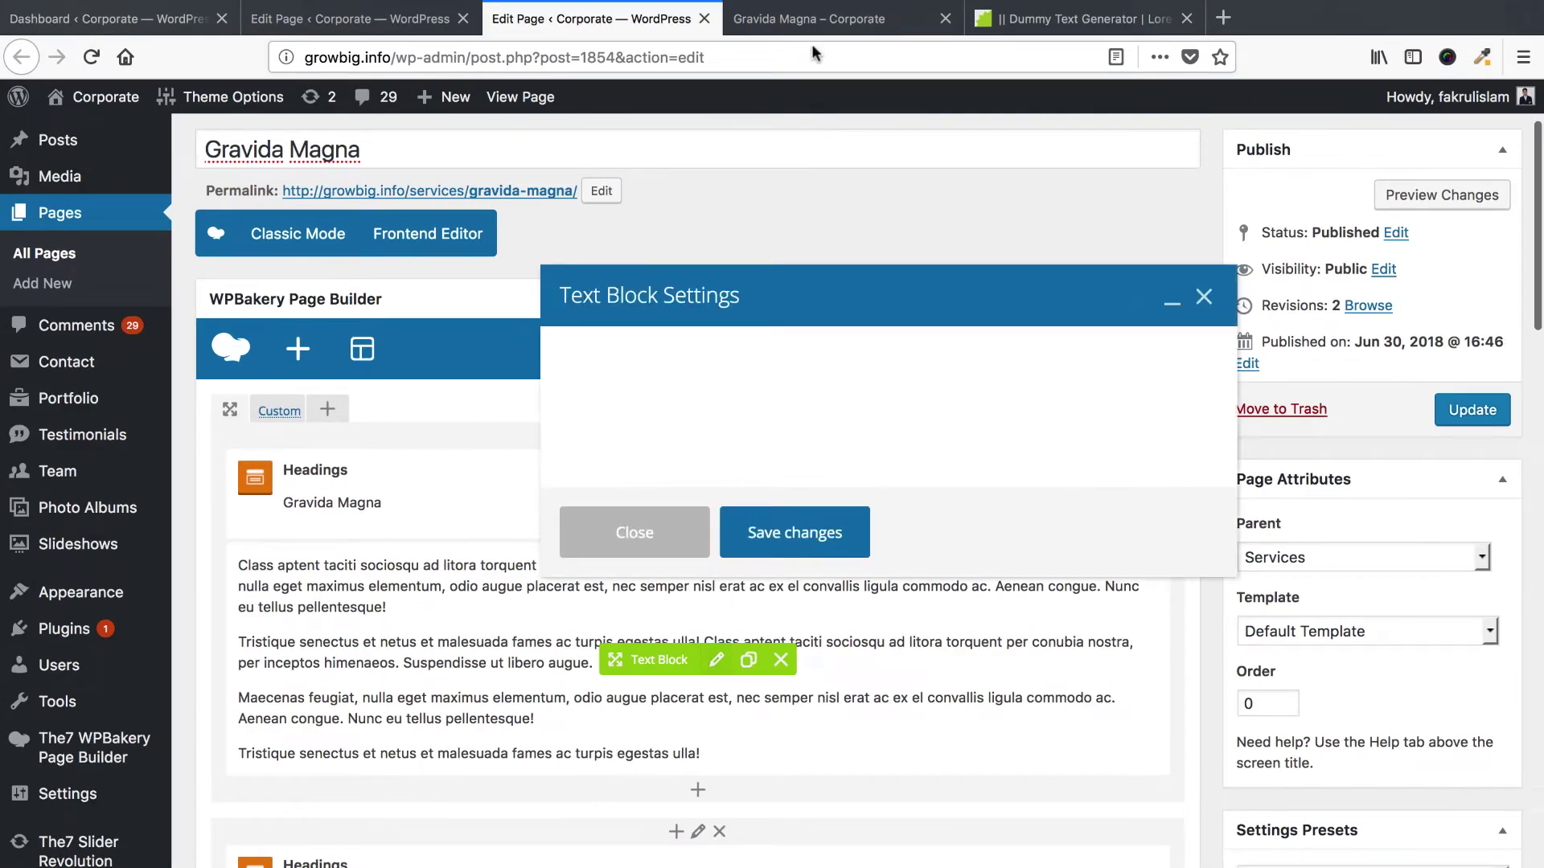
{"action": "key", "text": "ctrl+Tab"}
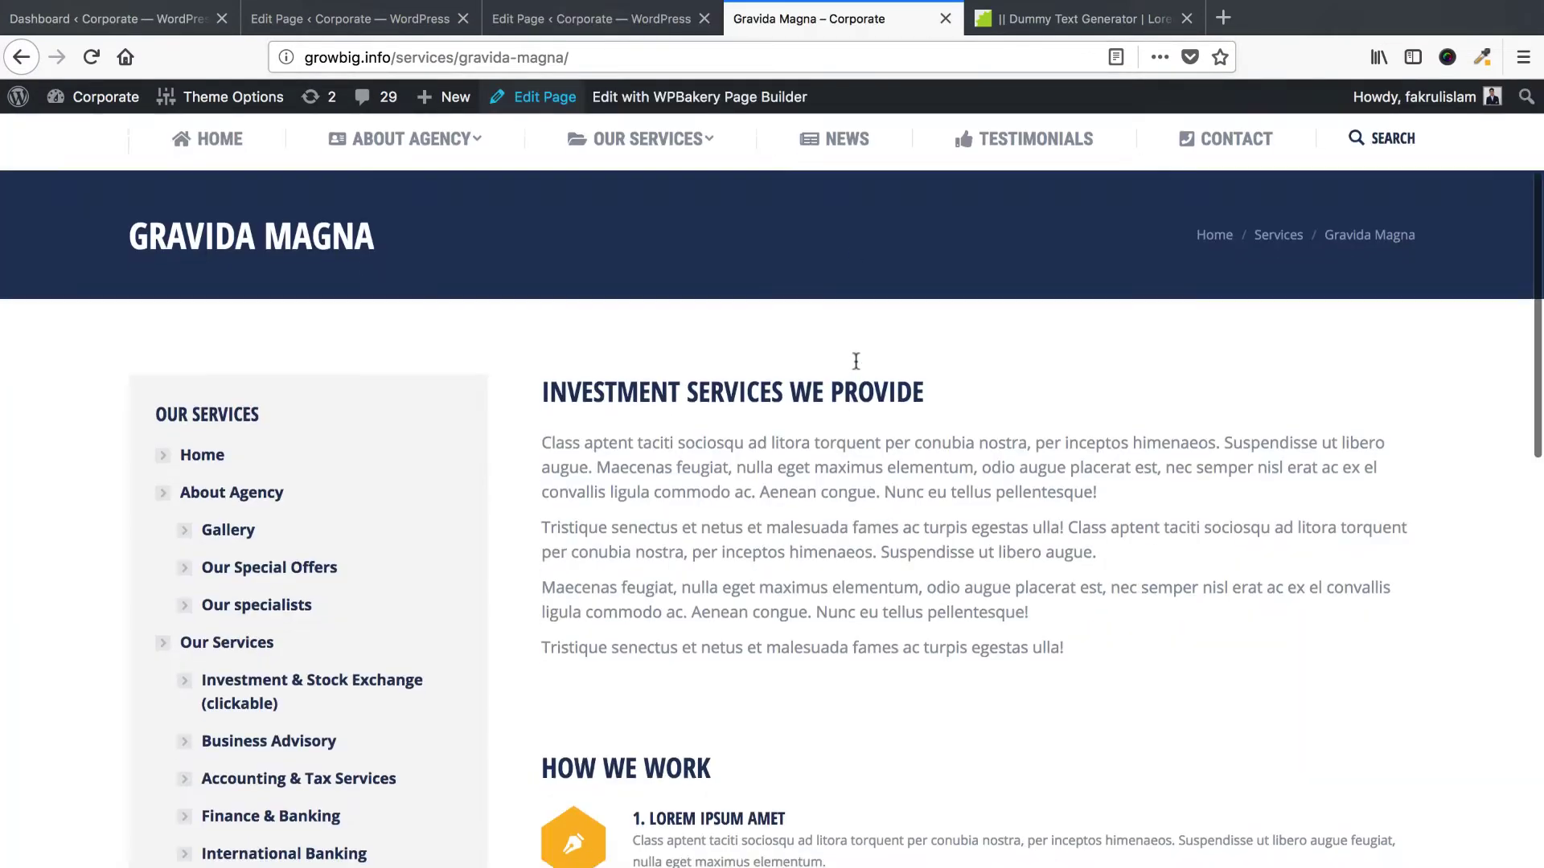
{"action": "scroll", "coordinate": [855, 361], "scroll_direction": "down", "scroll_amount": 2}
{"action": "left_click_drag", "start_coordinate": [541, 337], "coordinate": [868, 543]}
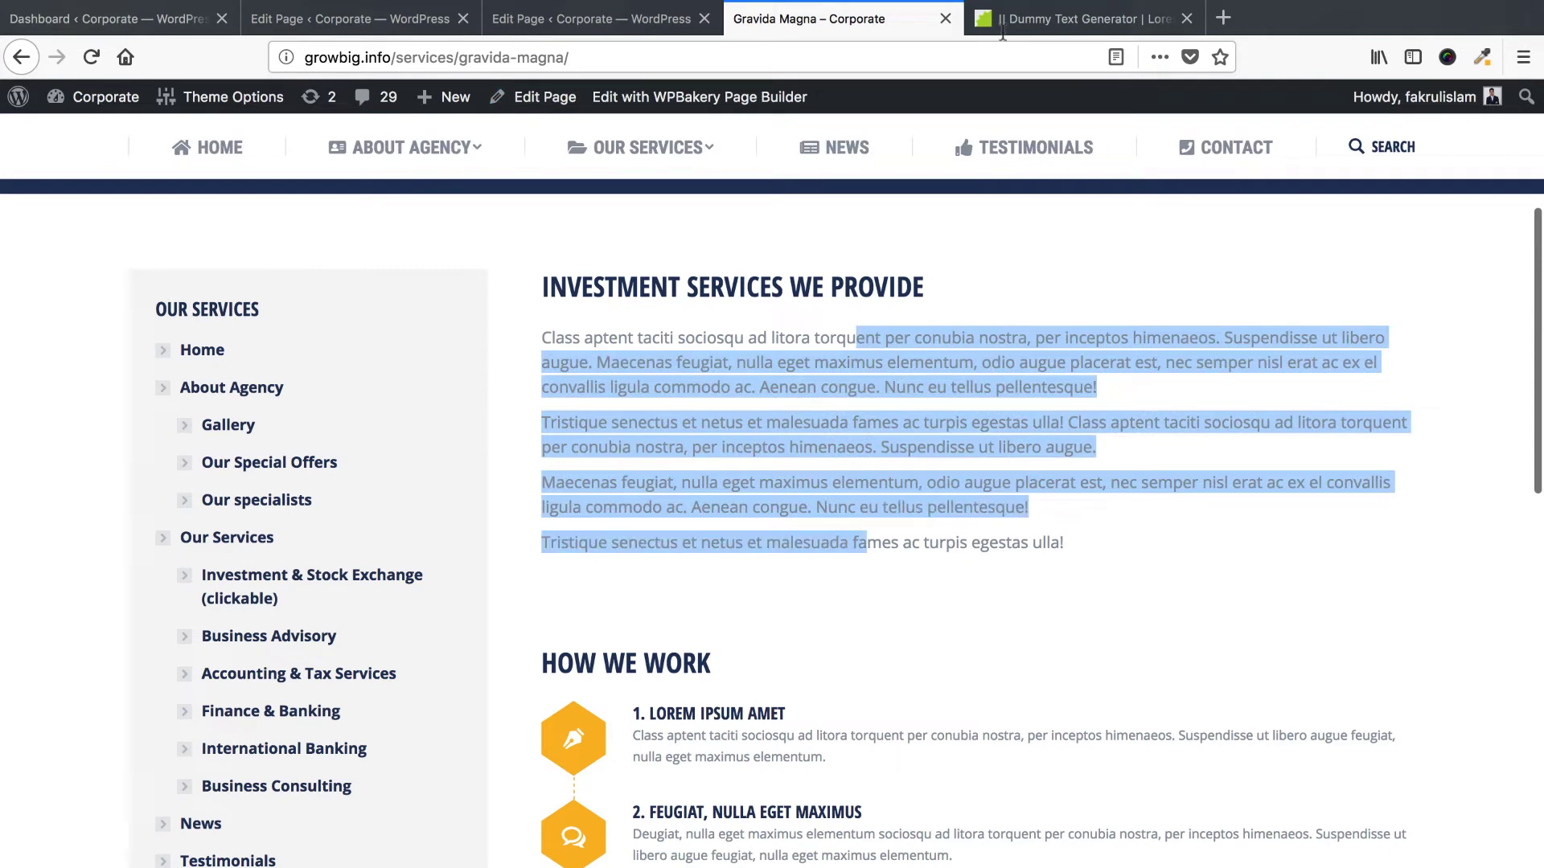
{"action": "key", "text": "ctrl+Tab"}
{"action": "left_click", "coordinate": [694, 546]}
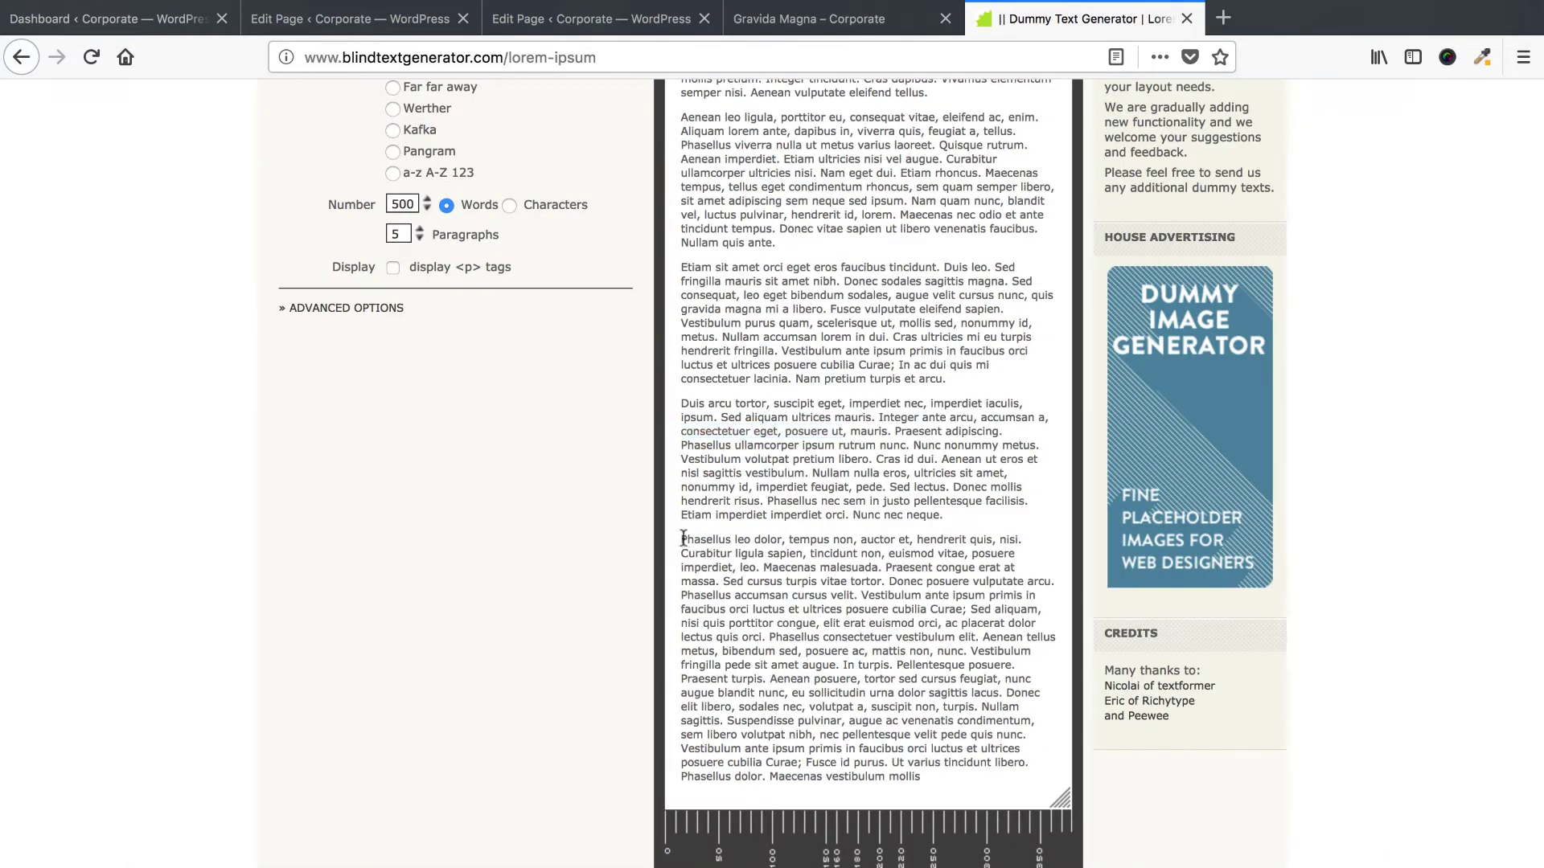
{"action": "mouse_move", "coordinate": [1025, 651]}
{"action": "left_mouse_down"}
{"action": "mouse_move", "coordinate": [1065, 638]}
{"action": "mouse_move", "coordinate": [1034, 651]}
{"action": "left_mouse_up"}
{"action": "key", "text": "ctrl+c"}
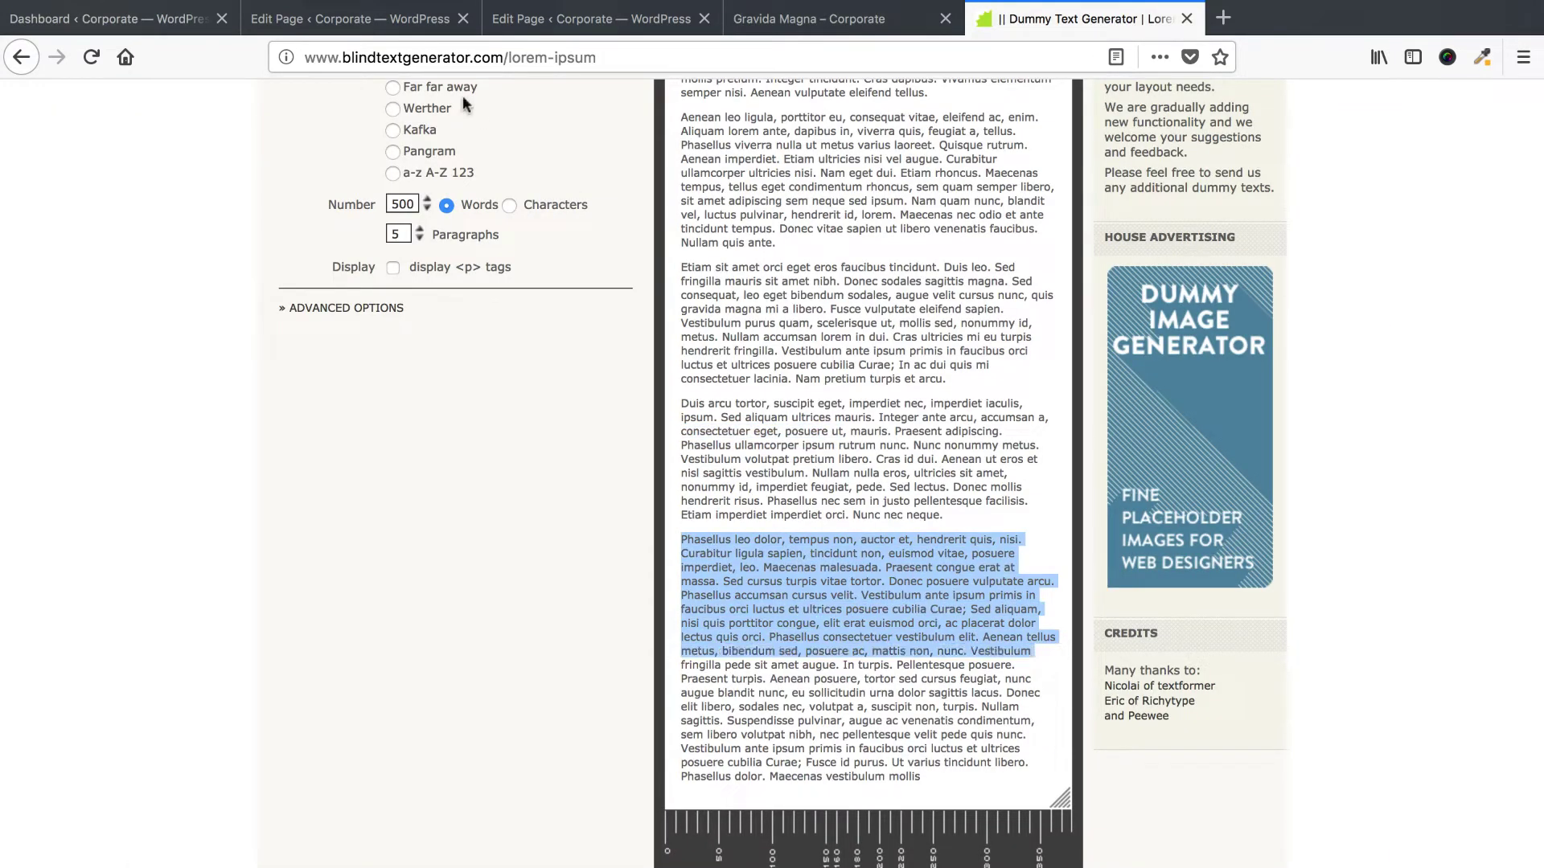
{"action": "left_click", "coordinate": [648, 22]}
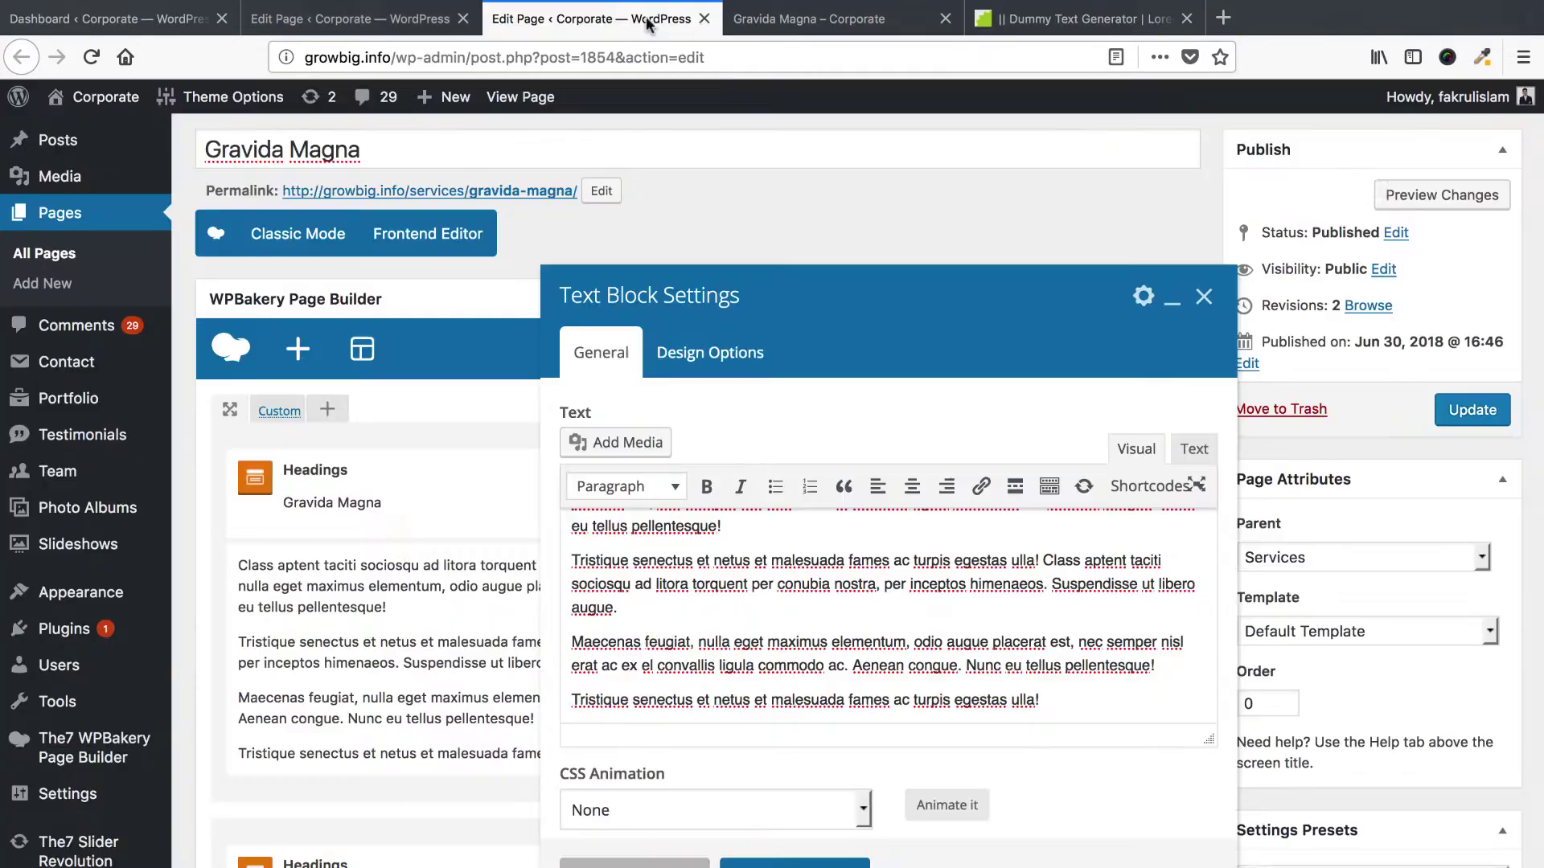
{"action": "key", "text": "ctrl+v"}
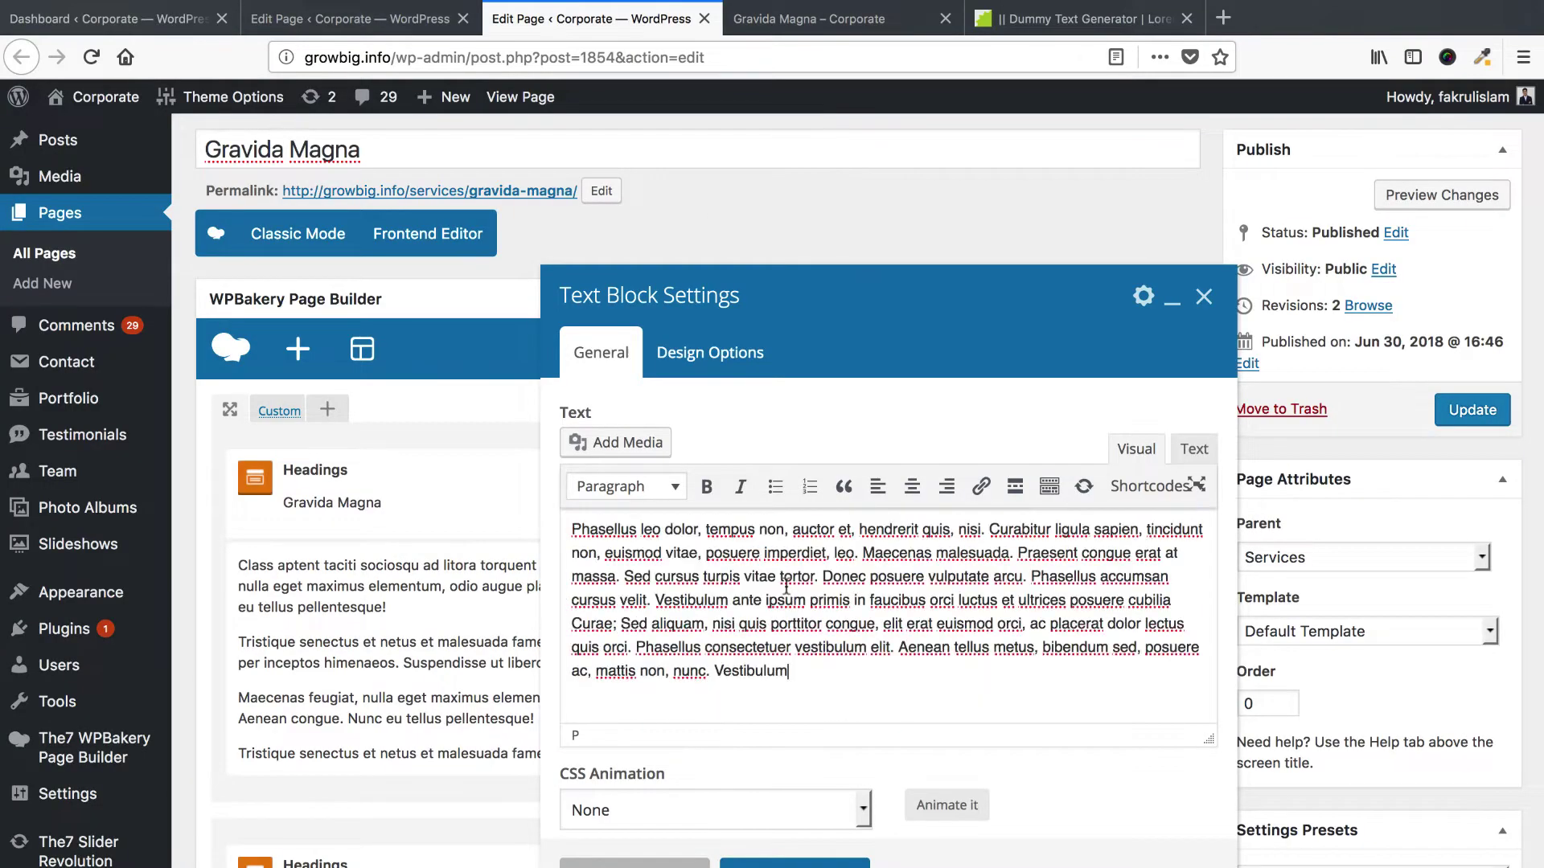
Split the text block into four paragraphs before "posuere imperdiet", "Phasellus accumsan" and "nisi quis porttitor", and save it.
{"action": "left_click", "coordinate": [702, 553]}
{"action": "key", "text": "Return"}
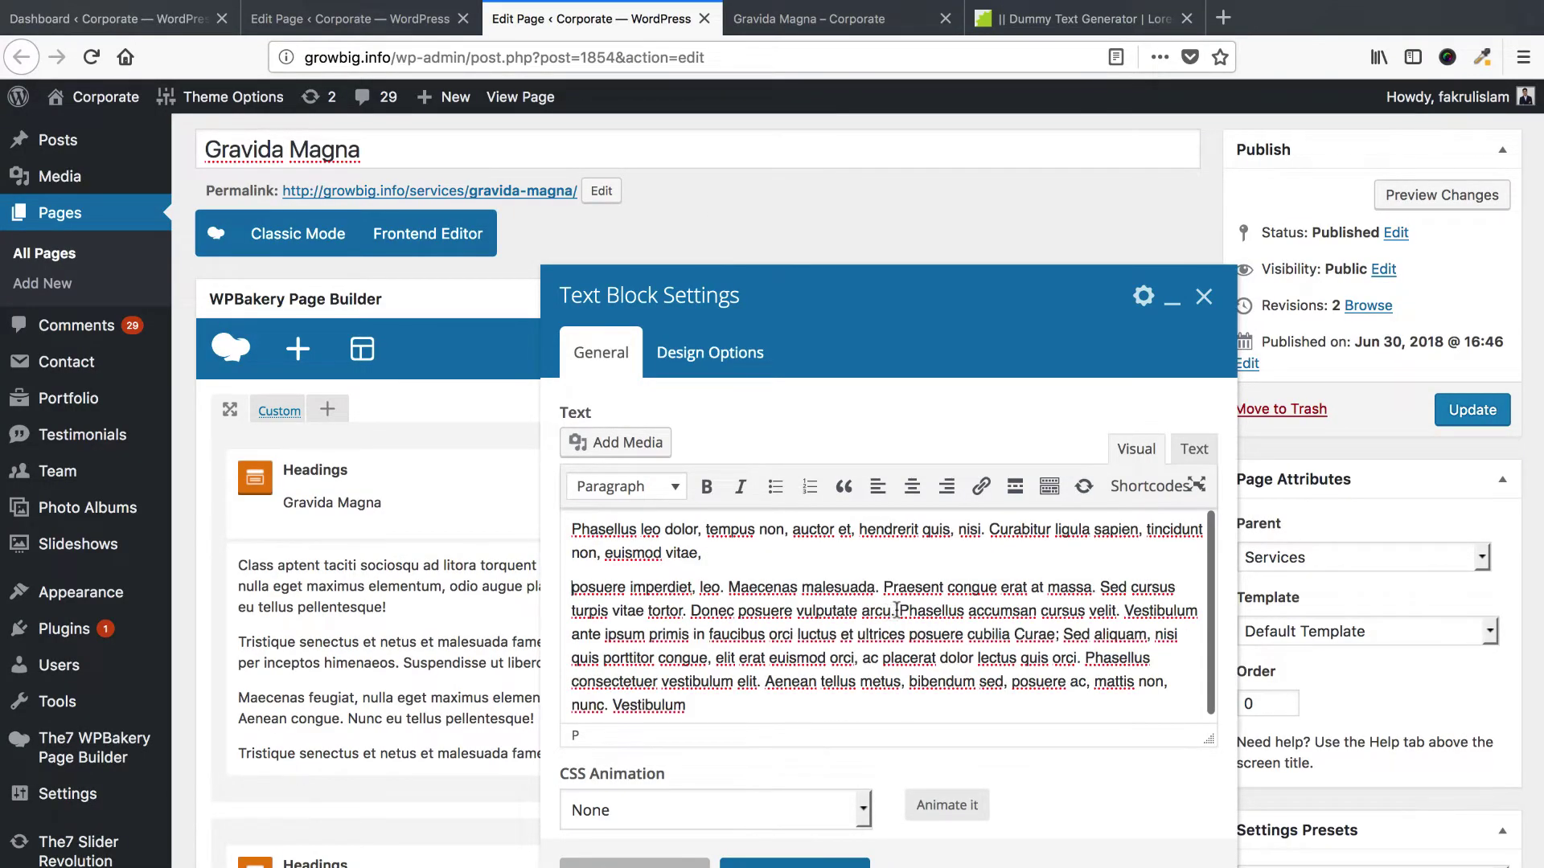
{"action": "left_click", "coordinate": [895, 611]}
{"action": "key", "text": "Return"}
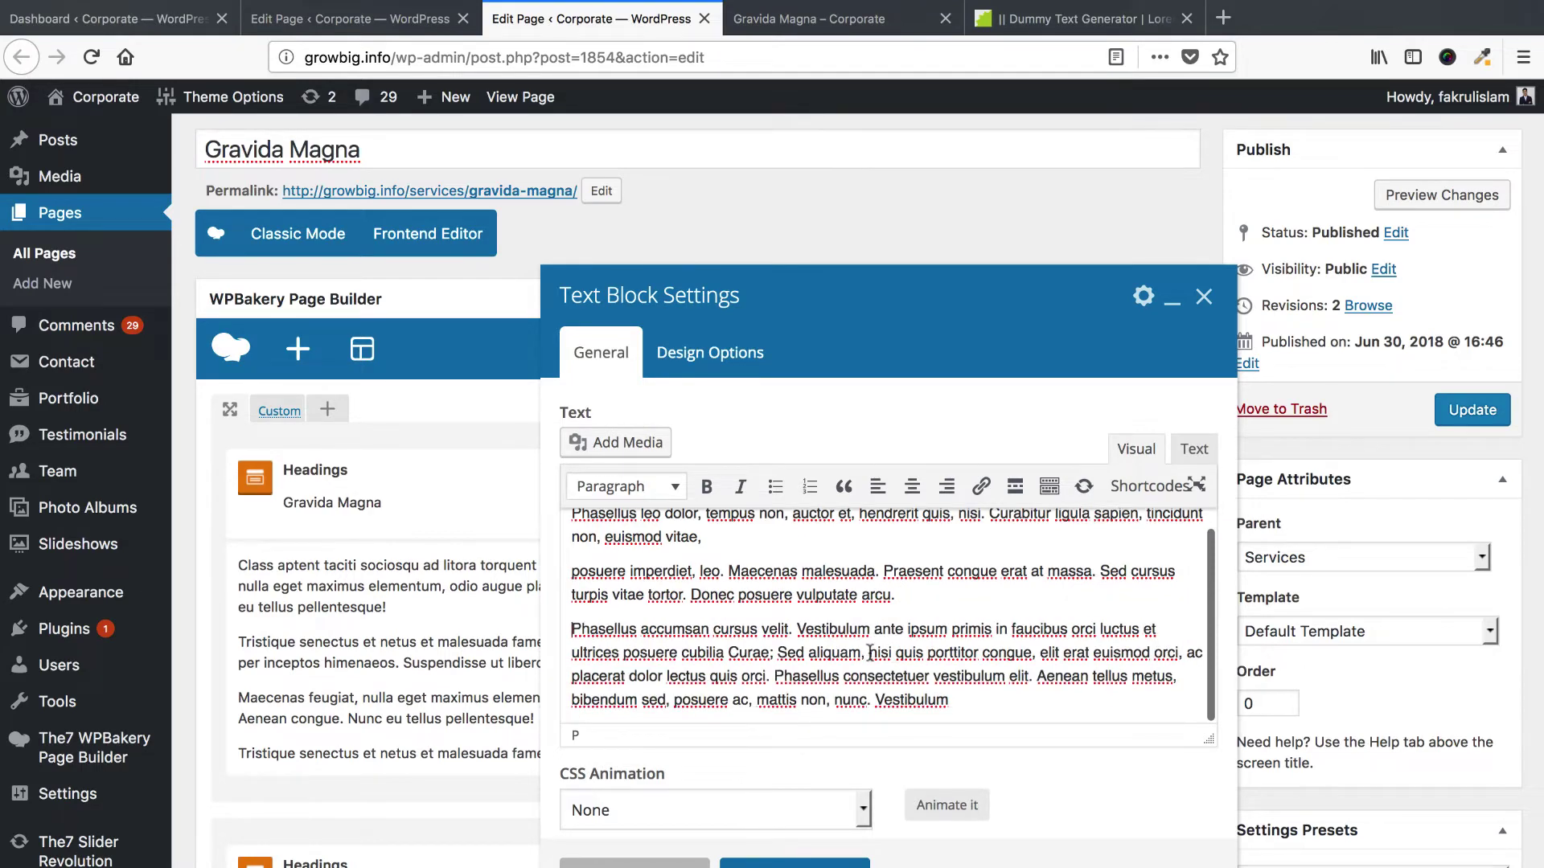
{"action": "left_click", "coordinate": [870, 653]}
{"action": "key", "text": "Return"}
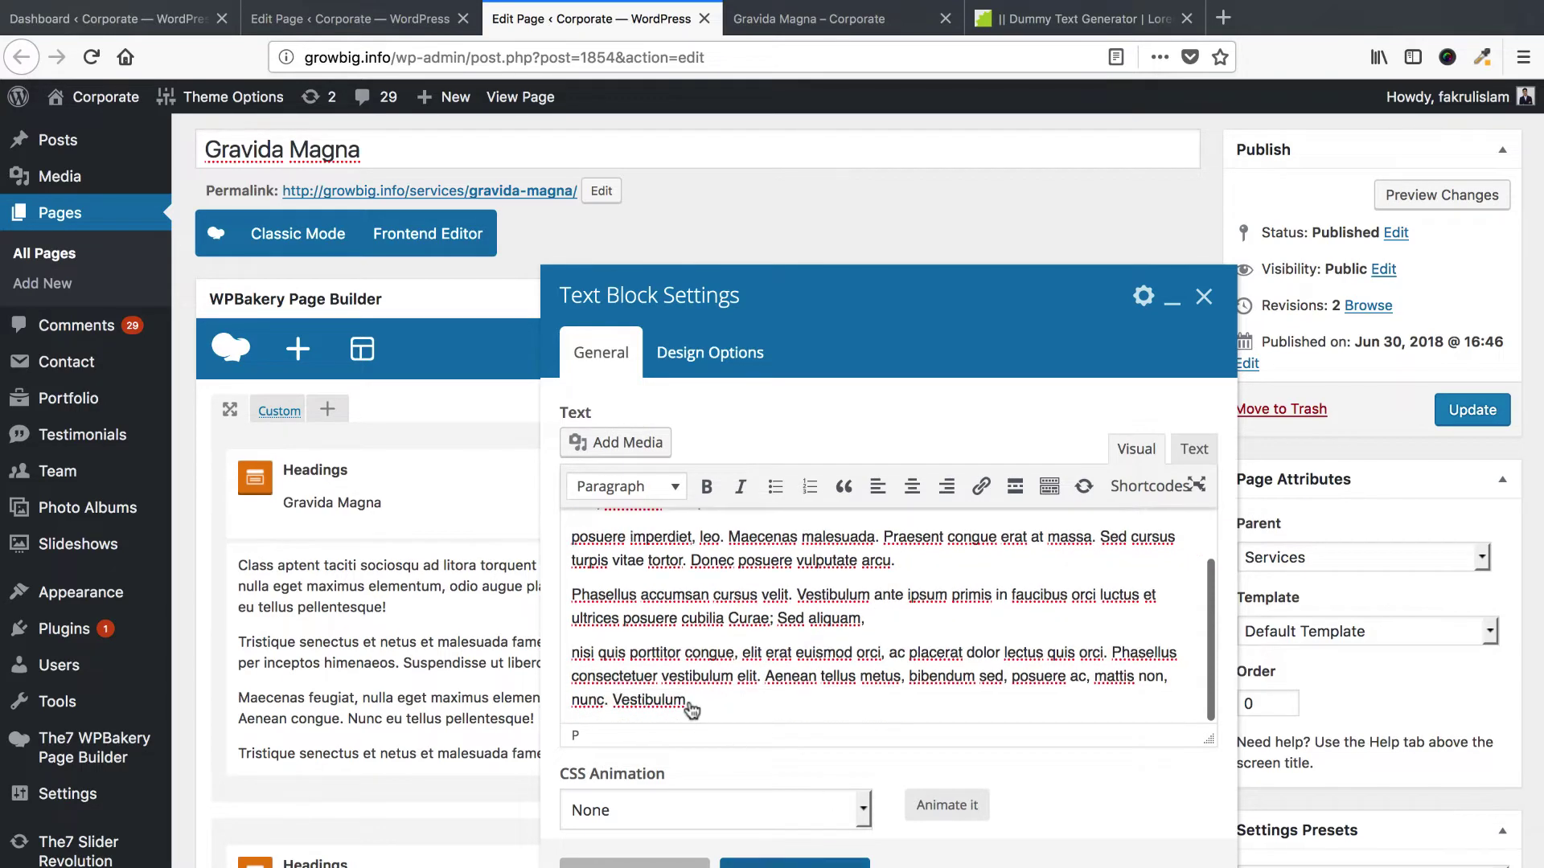
{"action": "key", "text": "Escape"}
Check the "How we work" section on the live page and change its heading in the editor to "Our work process".
{"action": "scroll", "coordinate": [690, 706], "scroll_direction": "down", "scroll_amount": 3}
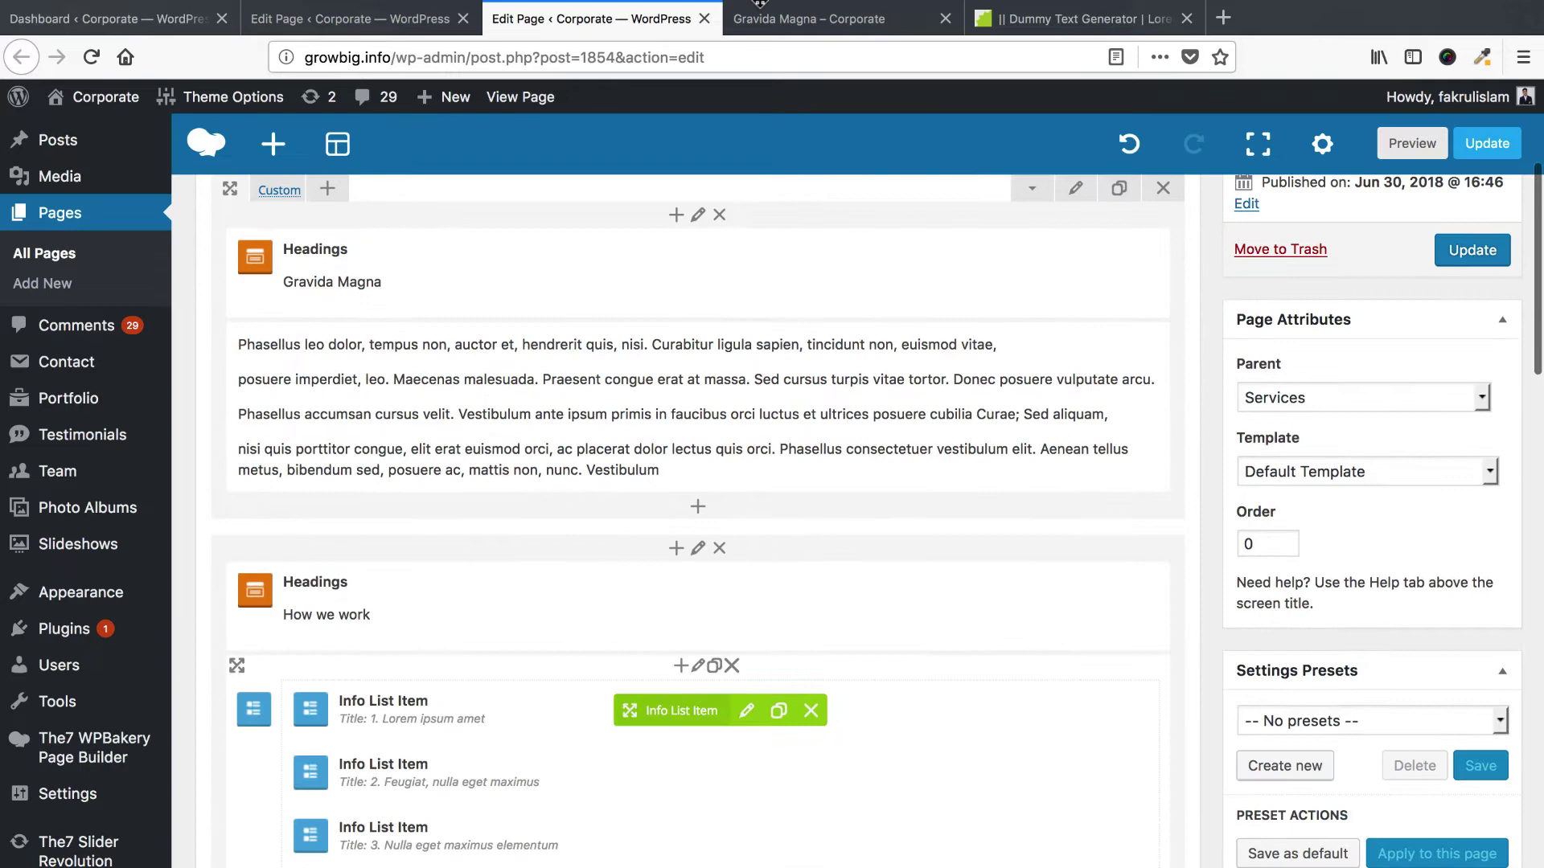
{"action": "left_click", "coordinate": [809, 19]}
{"action": "scroll", "coordinate": [676, 507], "scroll_direction": "down", "scroll_amount": 3}
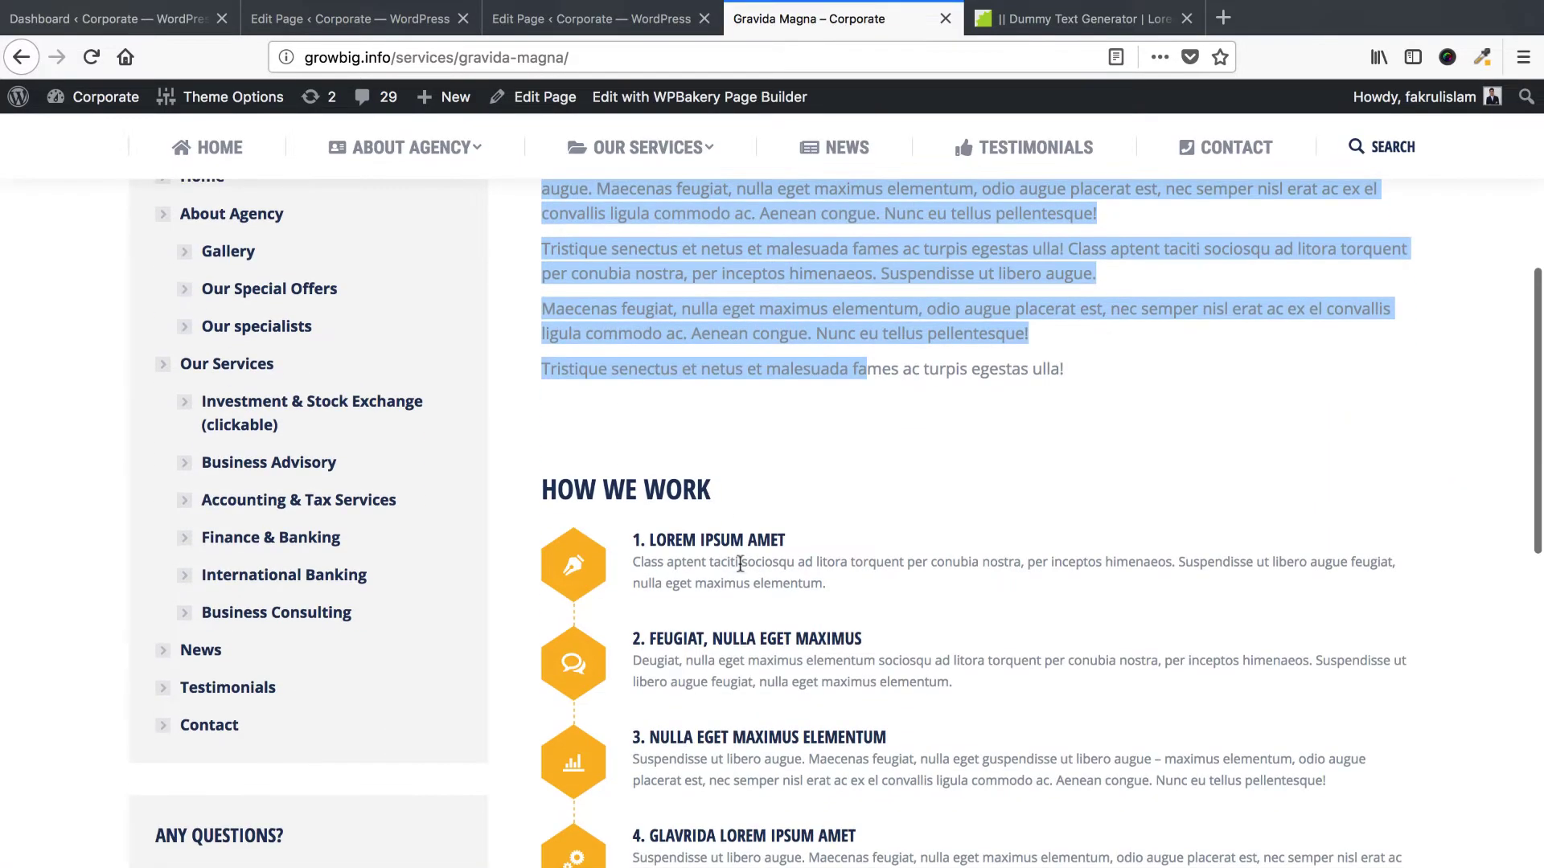
{"action": "scroll", "coordinate": [740, 564], "scroll_direction": "down", "scroll_amount": 2}
{"action": "left_click", "coordinate": [579, 760]}
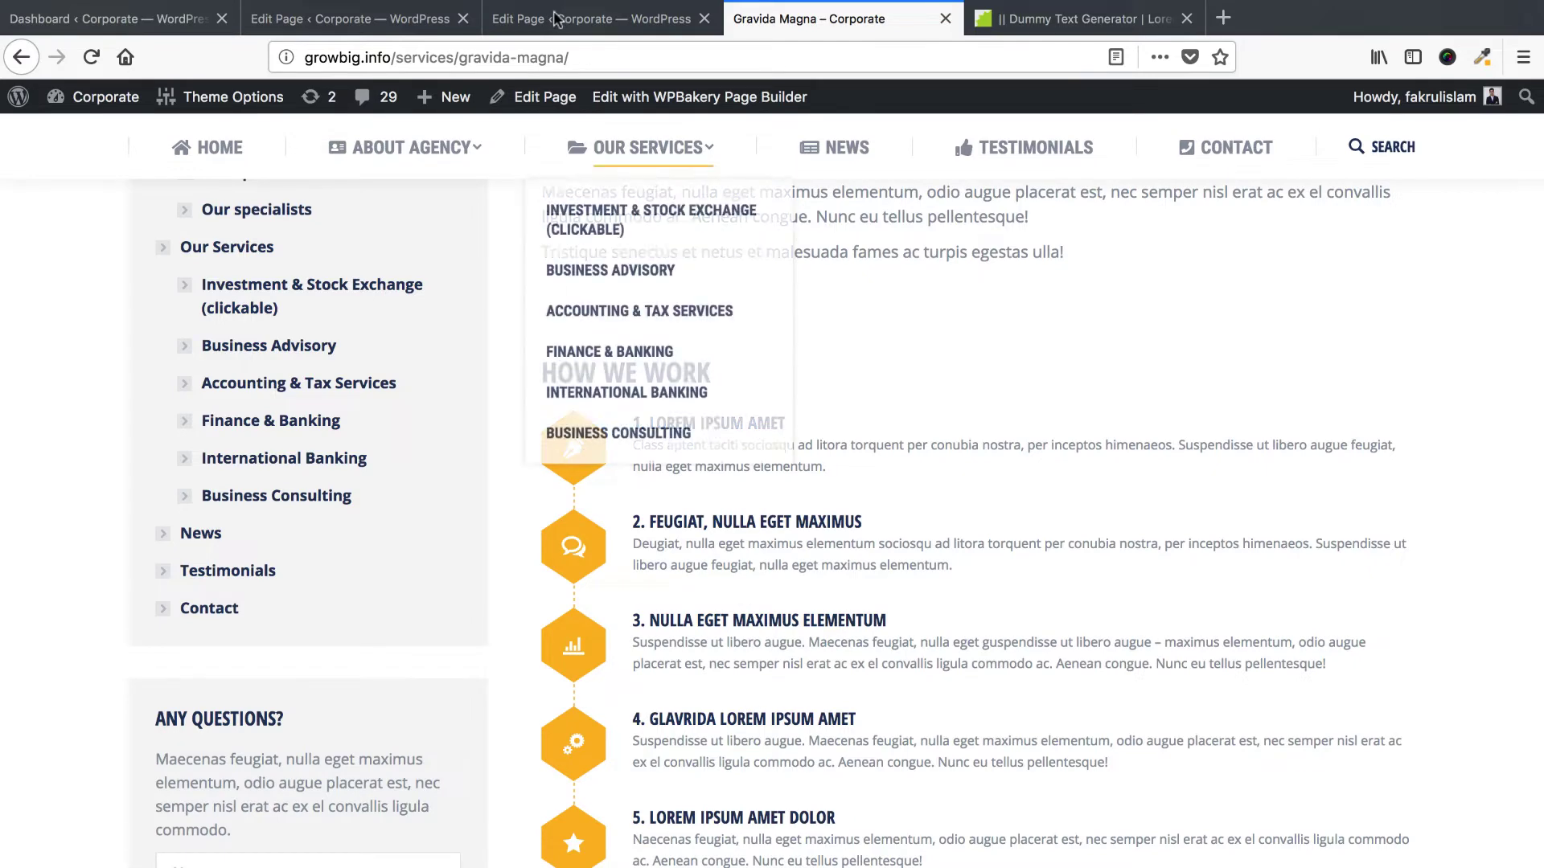
{"action": "key", "text": "ctrl+shift+Tab"}
{"action": "scroll", "coordinate": [575, 579], "scroll_direction": "down", "scroll_amount": 1}
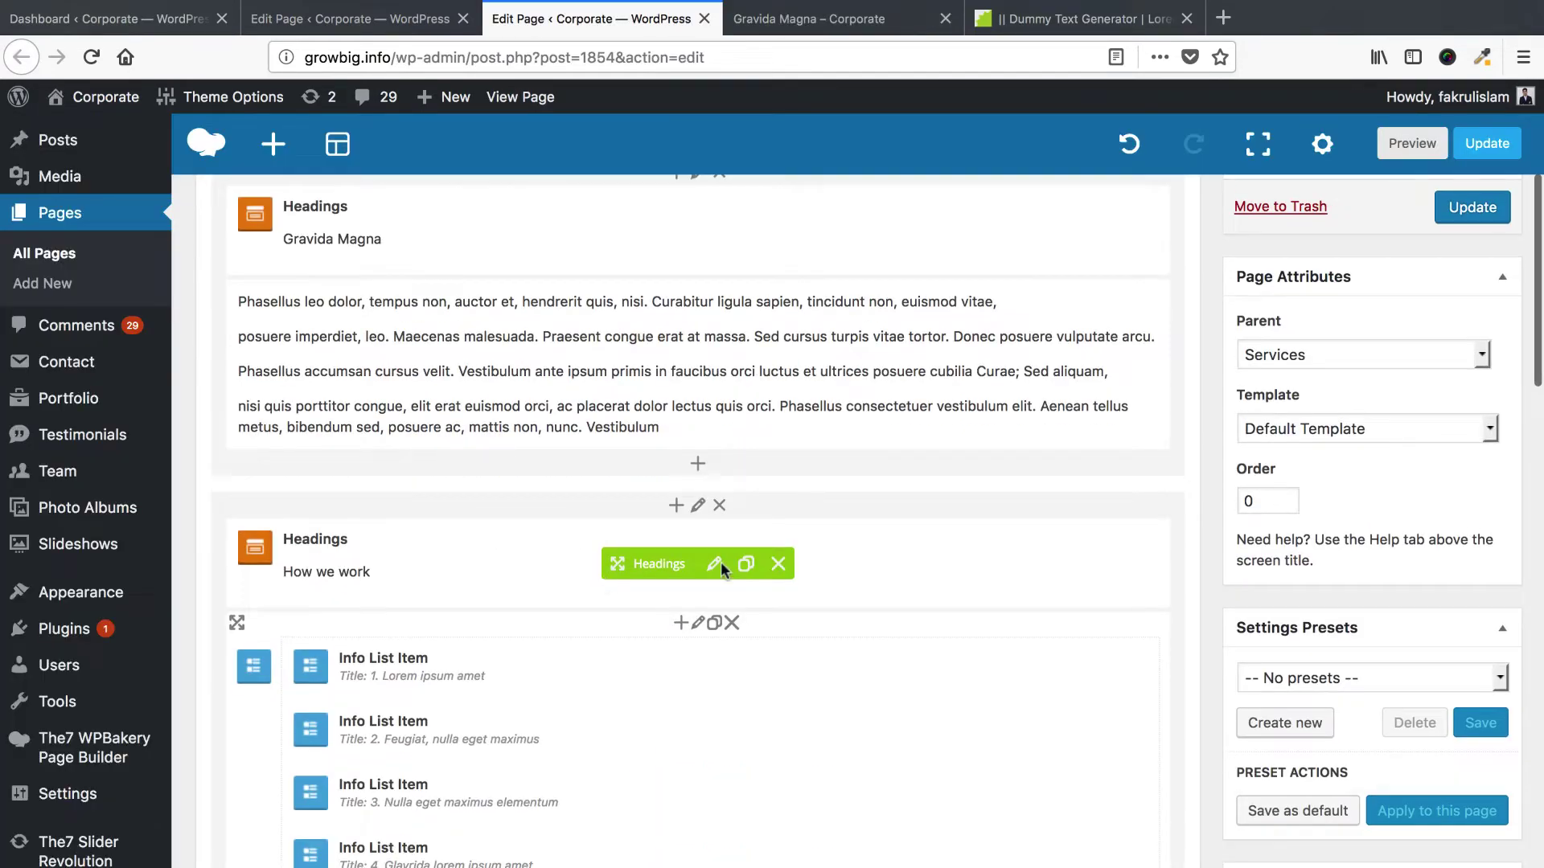
{"action": "scroll", "coordinate": [724, 523], "scroll_direction": "down", "scroll_amount": 2}
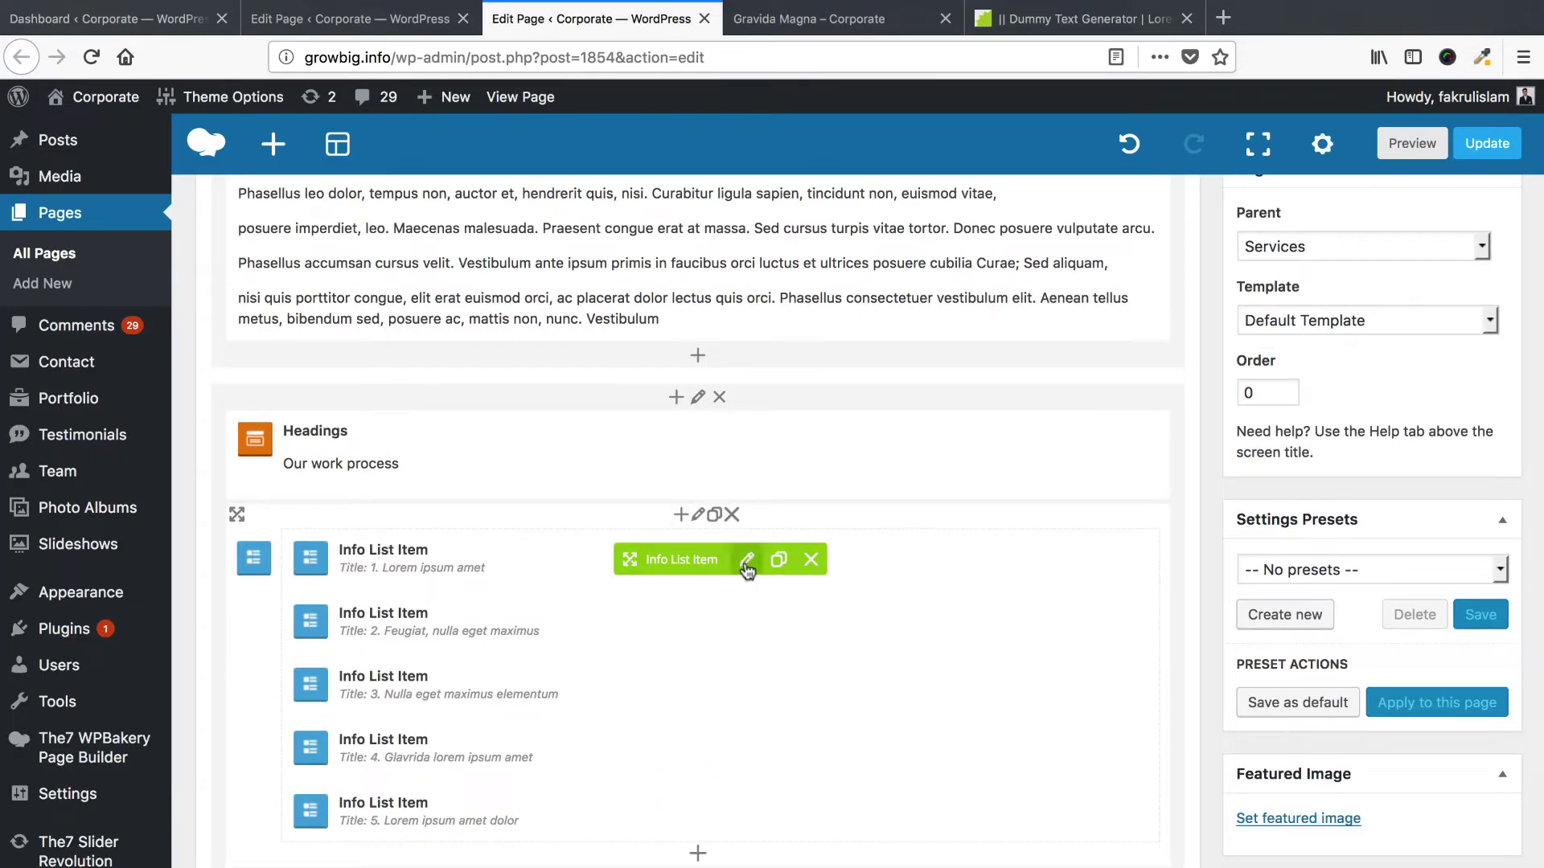
Open the first info list item's settings and pick out the phrase "imperdiet orci" in the dummy text generator.
{"action": "left_click", "coordinate": [746, 560]}
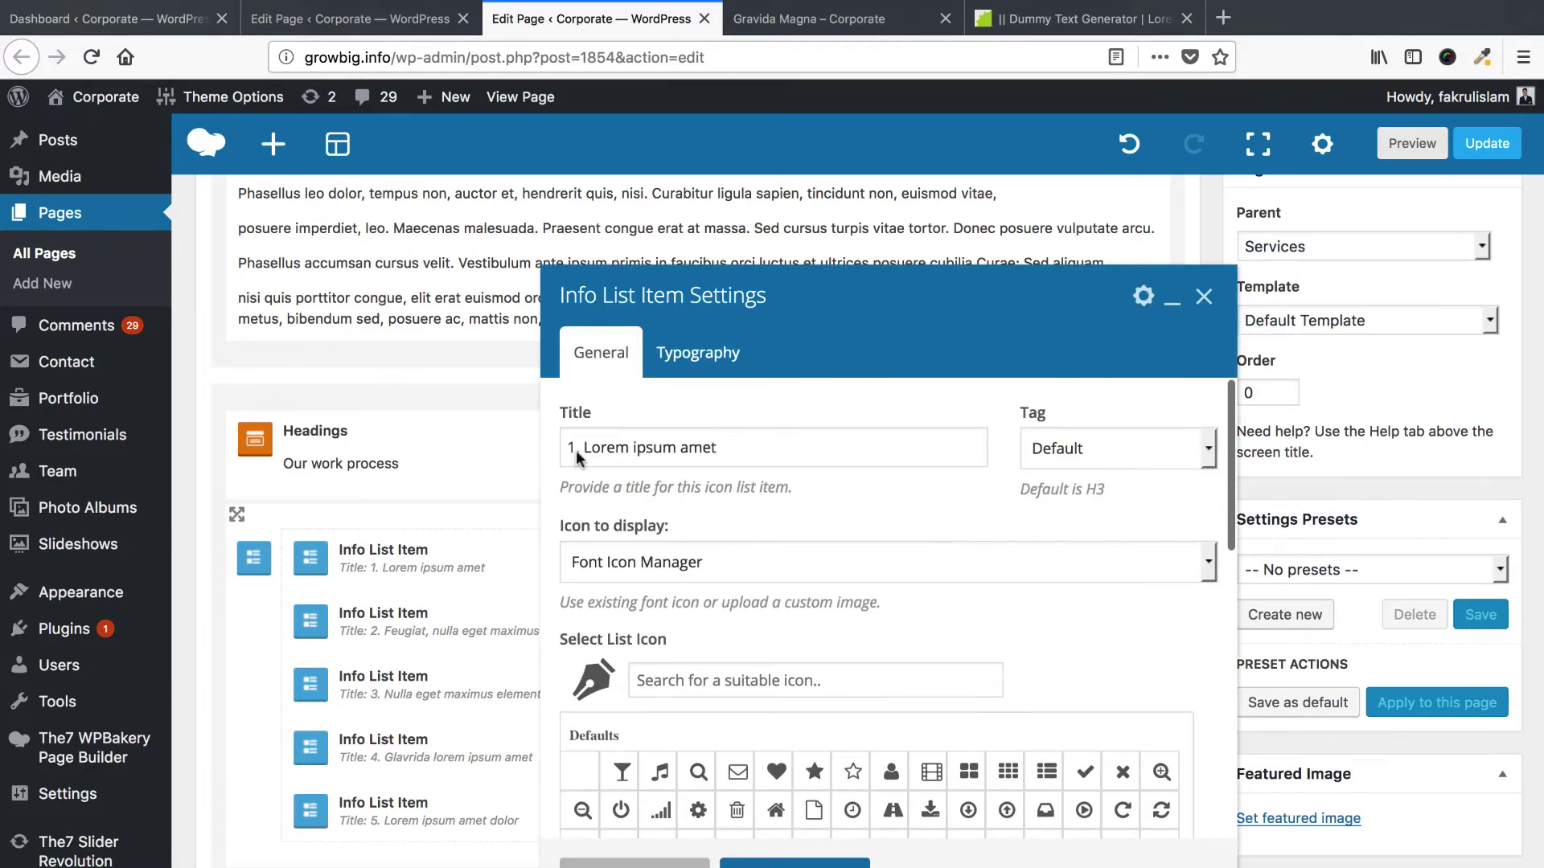
{"action": "left_click", "coordinate": [830, 20]}
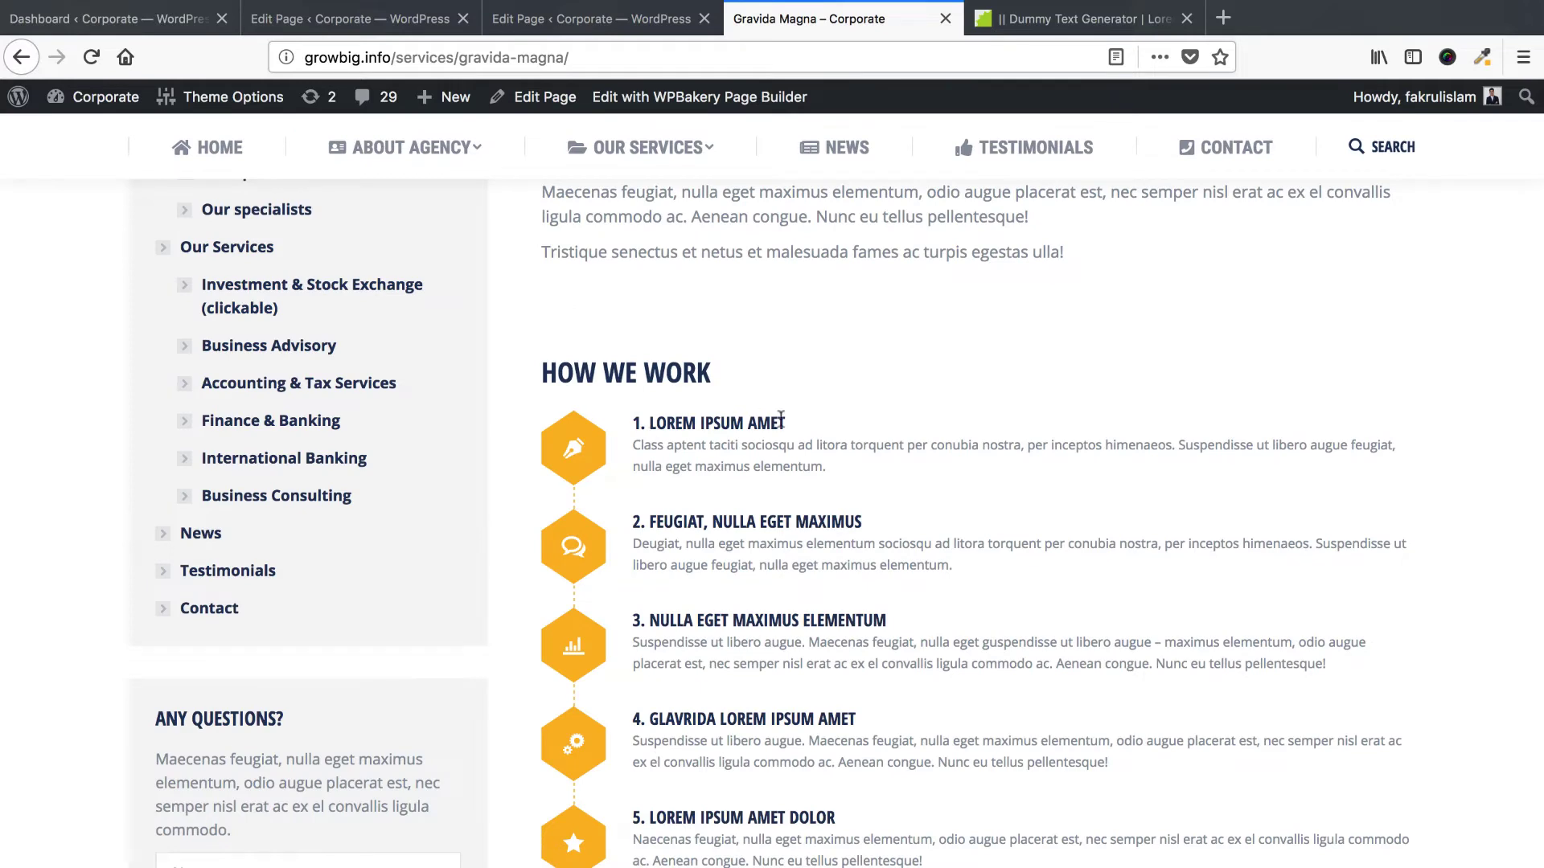
{"action": "left_click_drag", "start_coordinate": [649, 423], "coordinate": [779, 423]}
{"action": "left_click", "coordinate": [1086, 18]}
{"action": "left_click", "coordinate": [786, 518]}
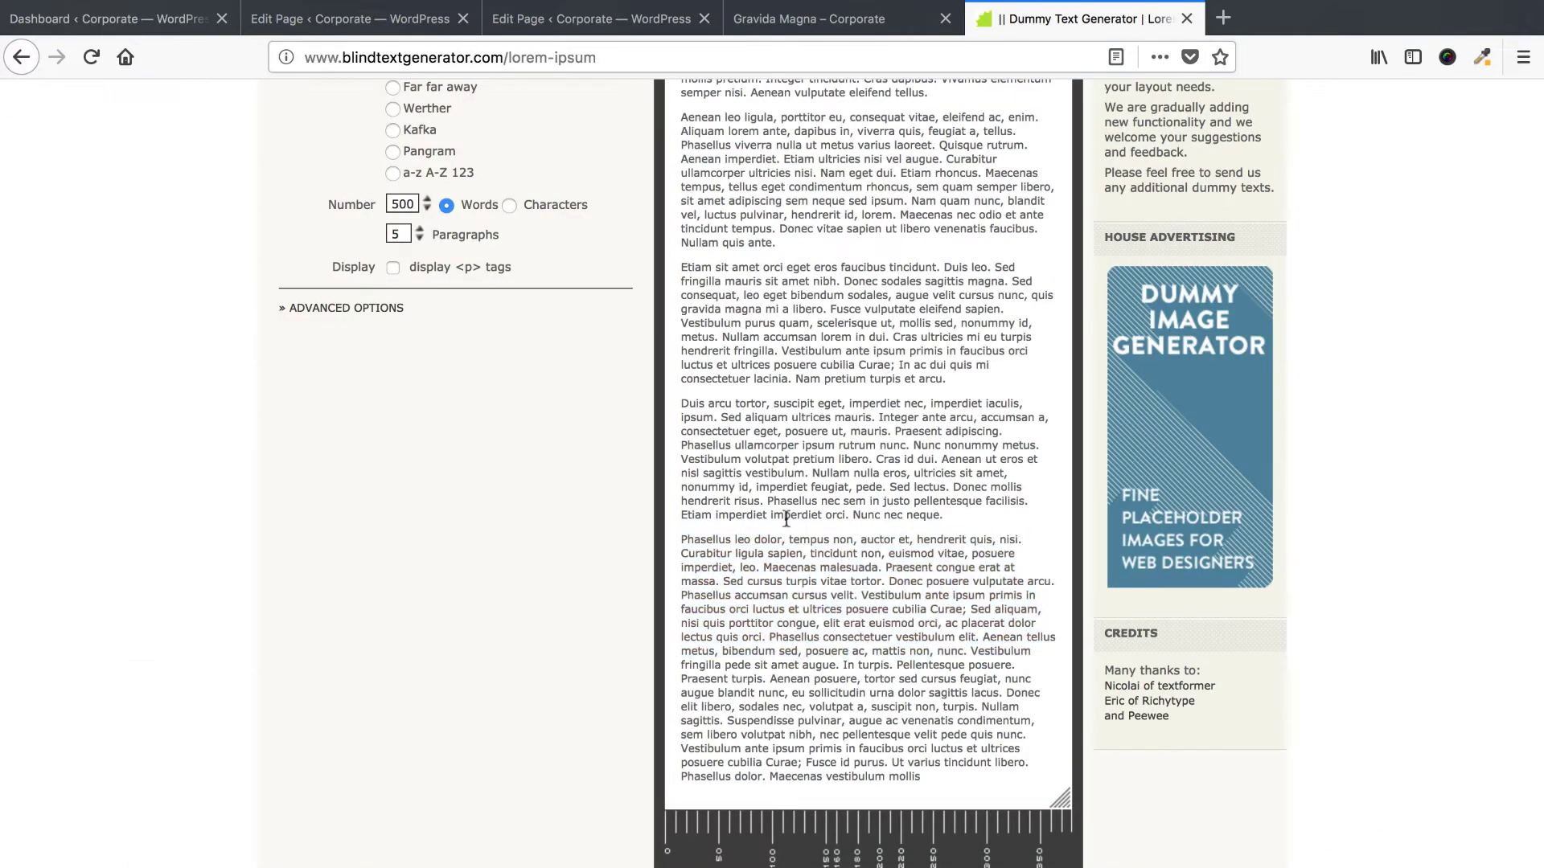
{"action": "left_click_drag", "start_coordinate": [805, 512], "coordinate": [842, 513]}
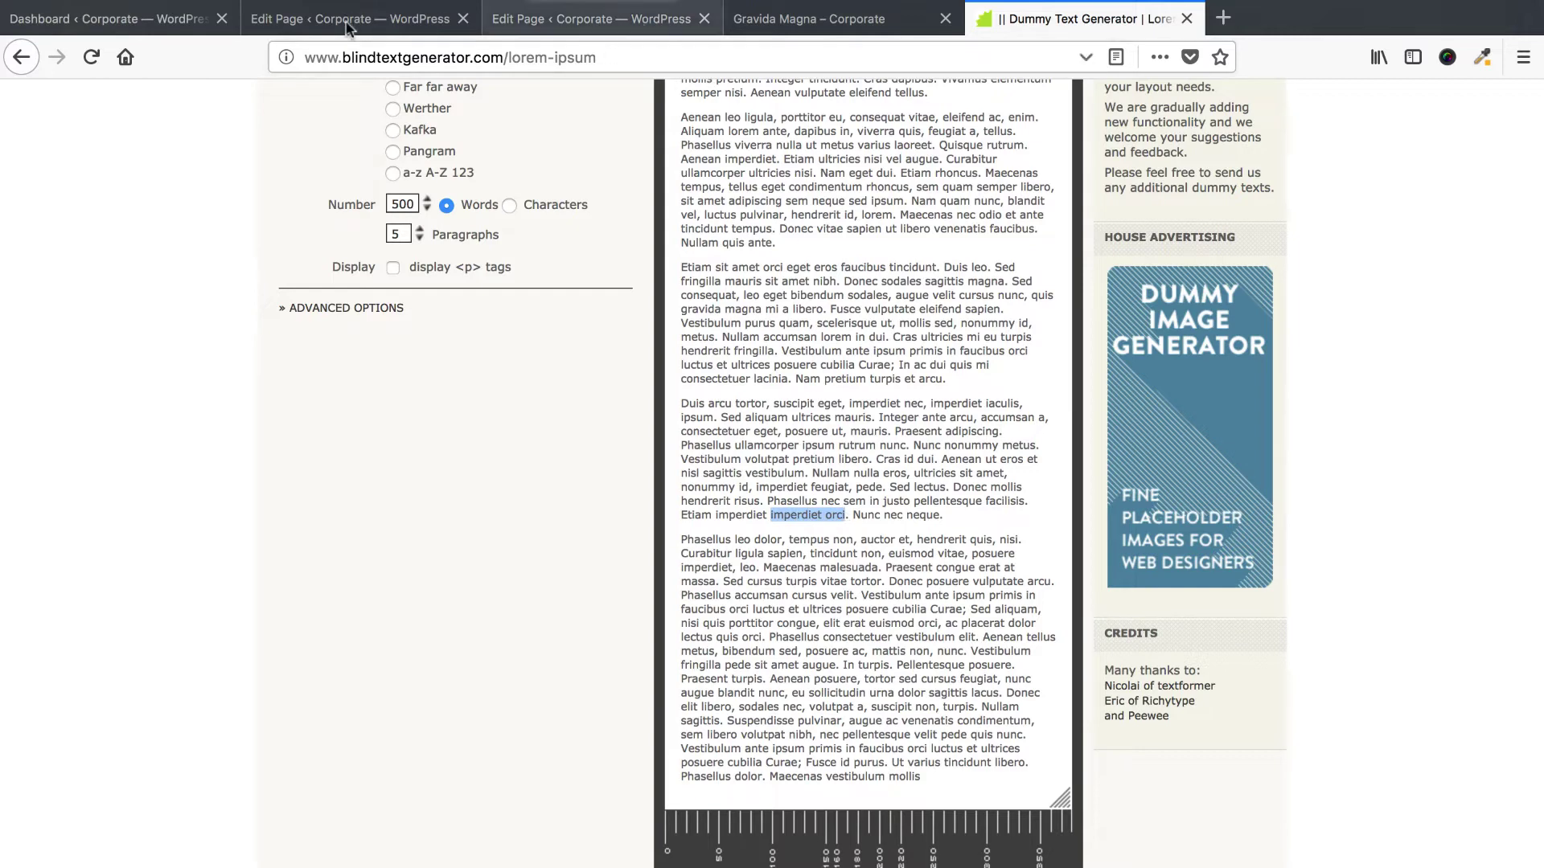
Set the first info list item's title to "1. Imperdiet orci".
{"action": "left_click", "coordinate": [555, 20]}
{"action": "left_click", "coordinate": [603, 448]}
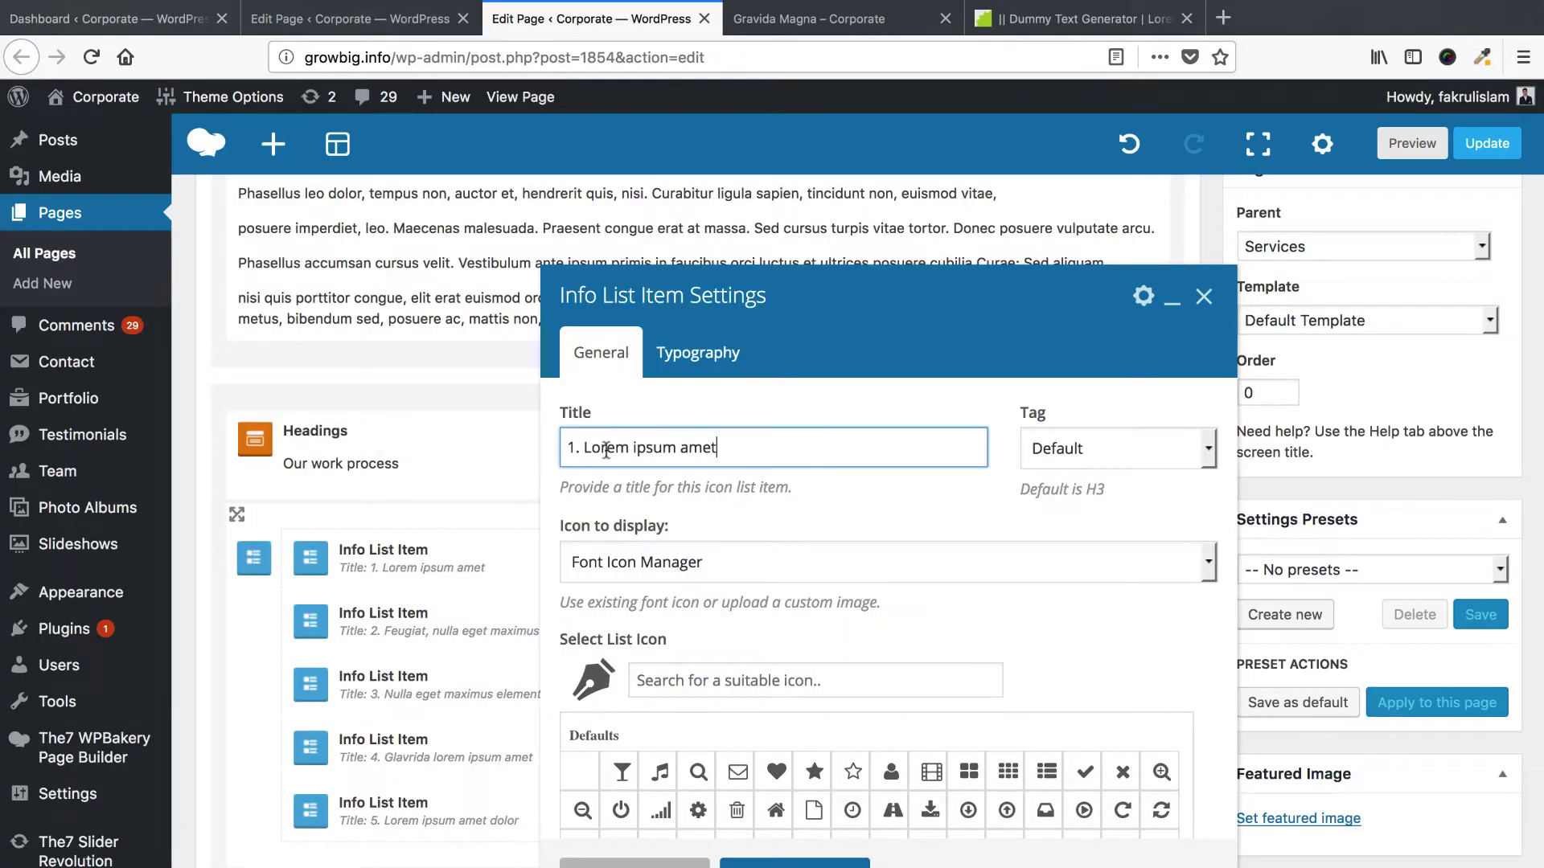
{"action": "triple_click", "coordinate": [586, 448]}
{"action": "left_click", "coordinate": [584, 448]}
{"action": "left_click", "coordinate": [726, 448], "text": "shift"}
{"action": "type", "text": "imperdiet orci"}
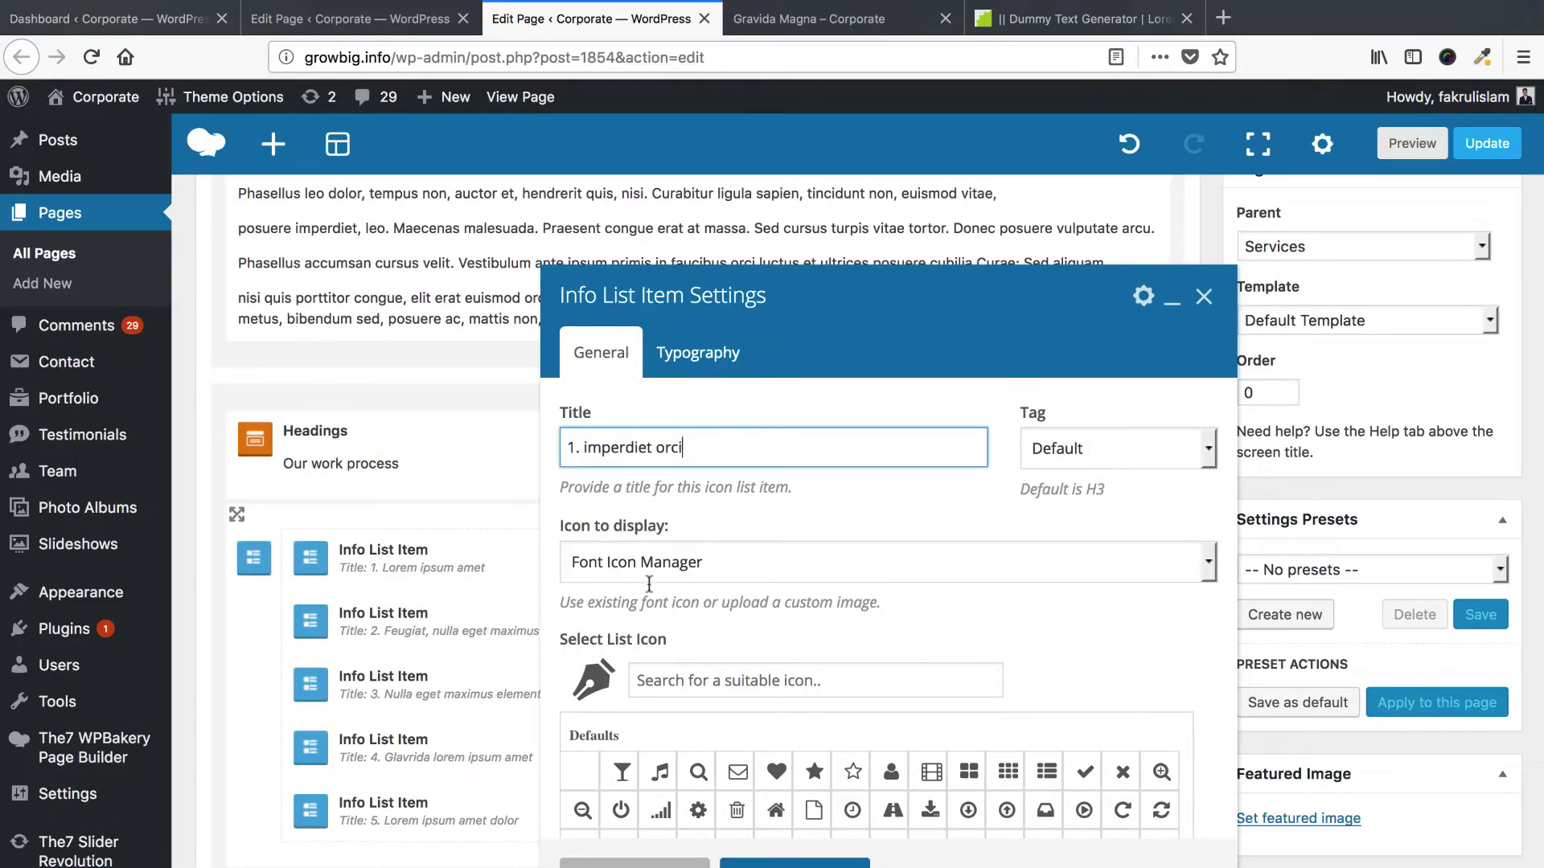
{"action": "scroll", "coordinate": [639, 579], "scroll_direction": "down", "scroll_amount": 1}
{"action": "scroll", "coordinate": [606, 452], "scroll_direction": "up", "scroll_amount": 1}
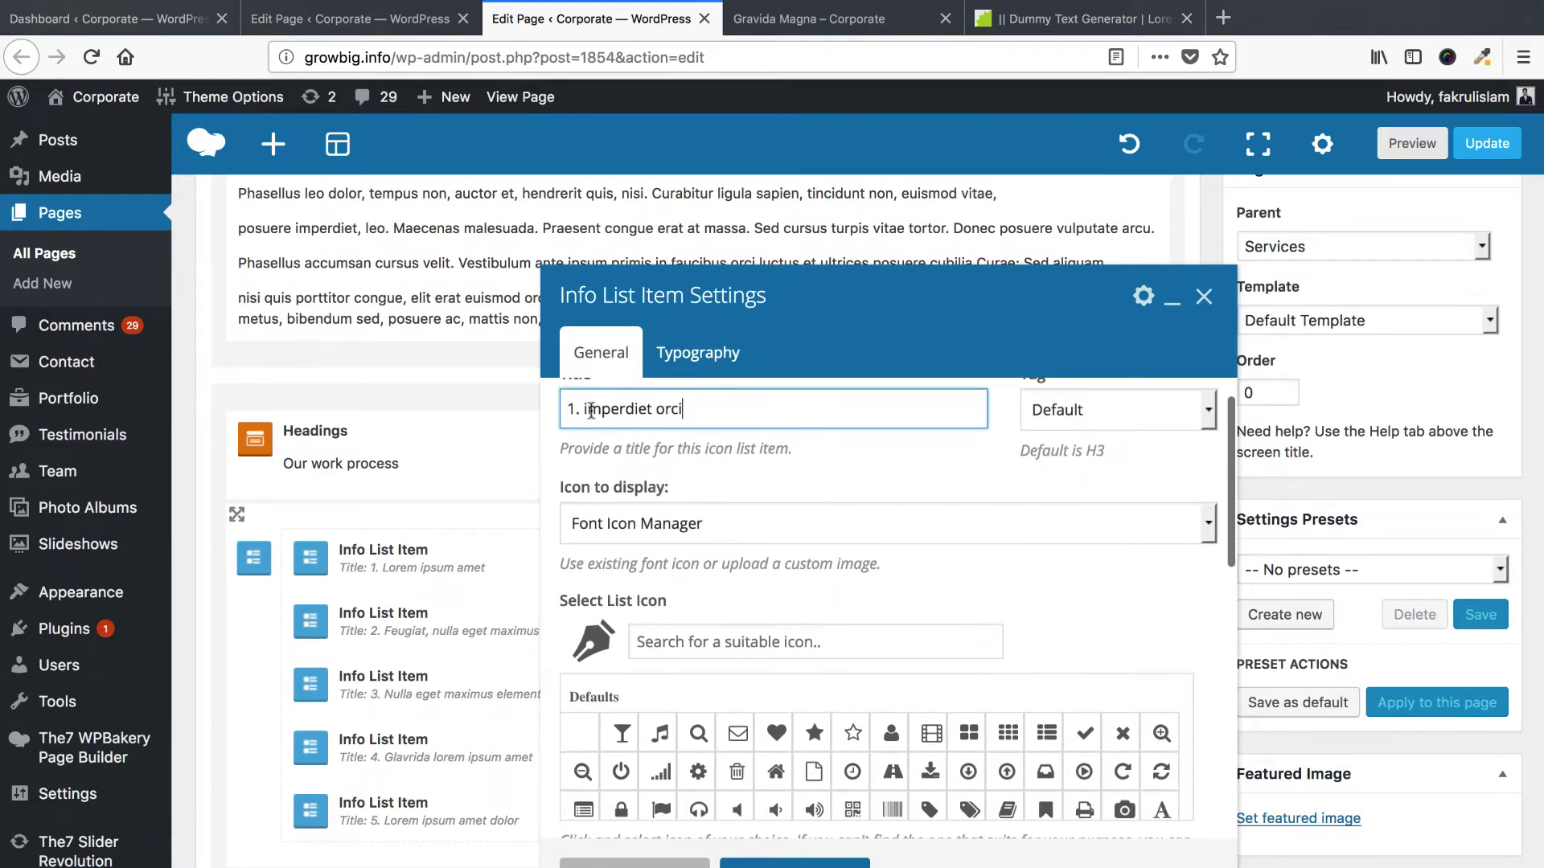
{"action": "left_click", "coordinate": [594, 425]}
{"action": "key", "text": "BackSpace"}
{"action": "type", "text": "I"}
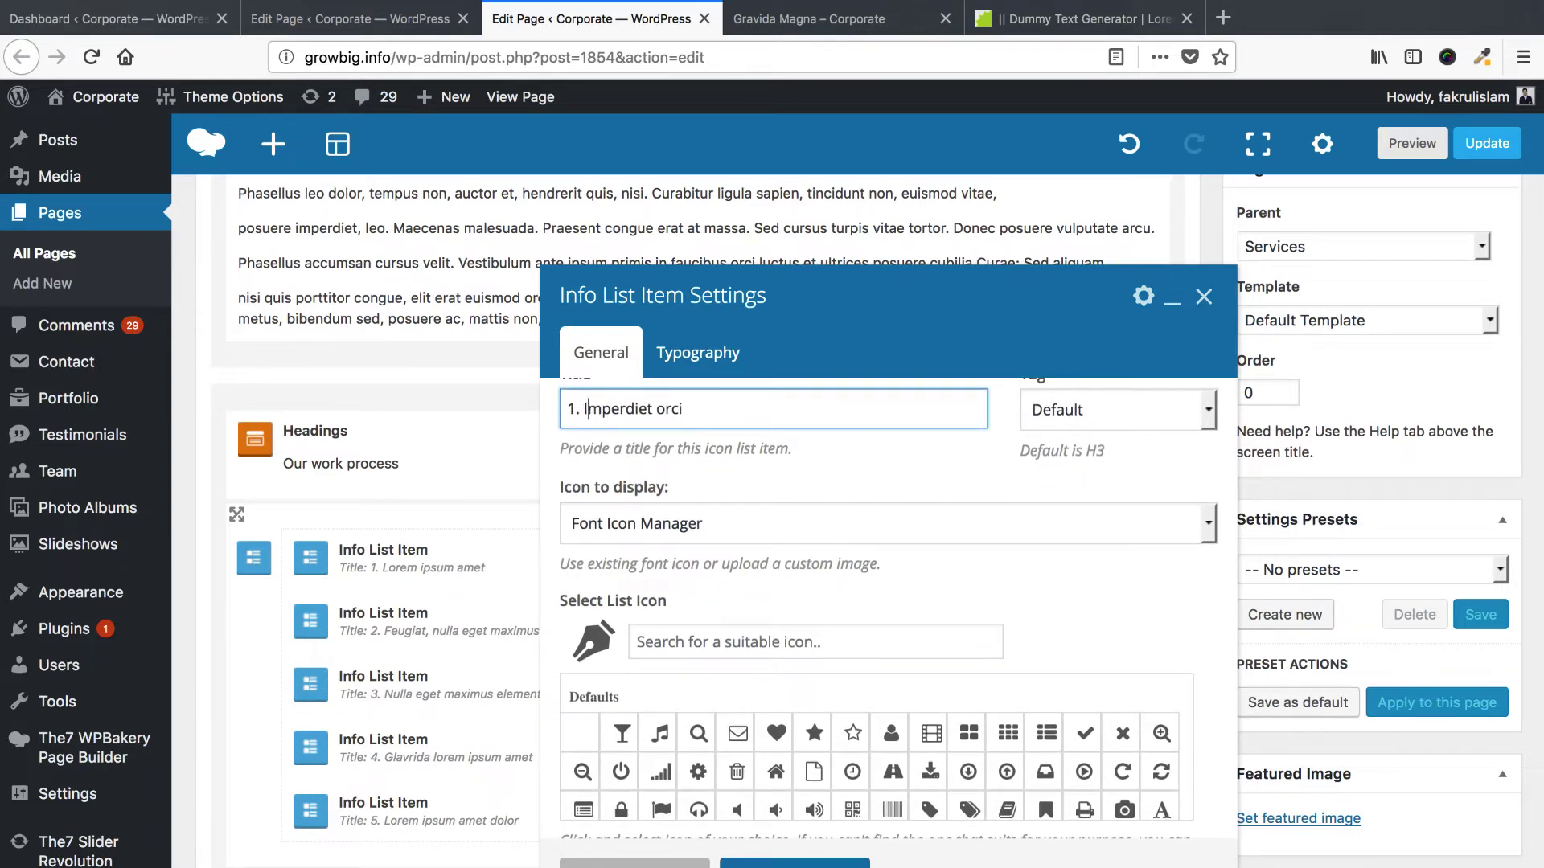
Choose the road icon from the default icon set for the list item "1. Imperdiet orci".
{"action": "left_click", "coordinate": [891, 772]}
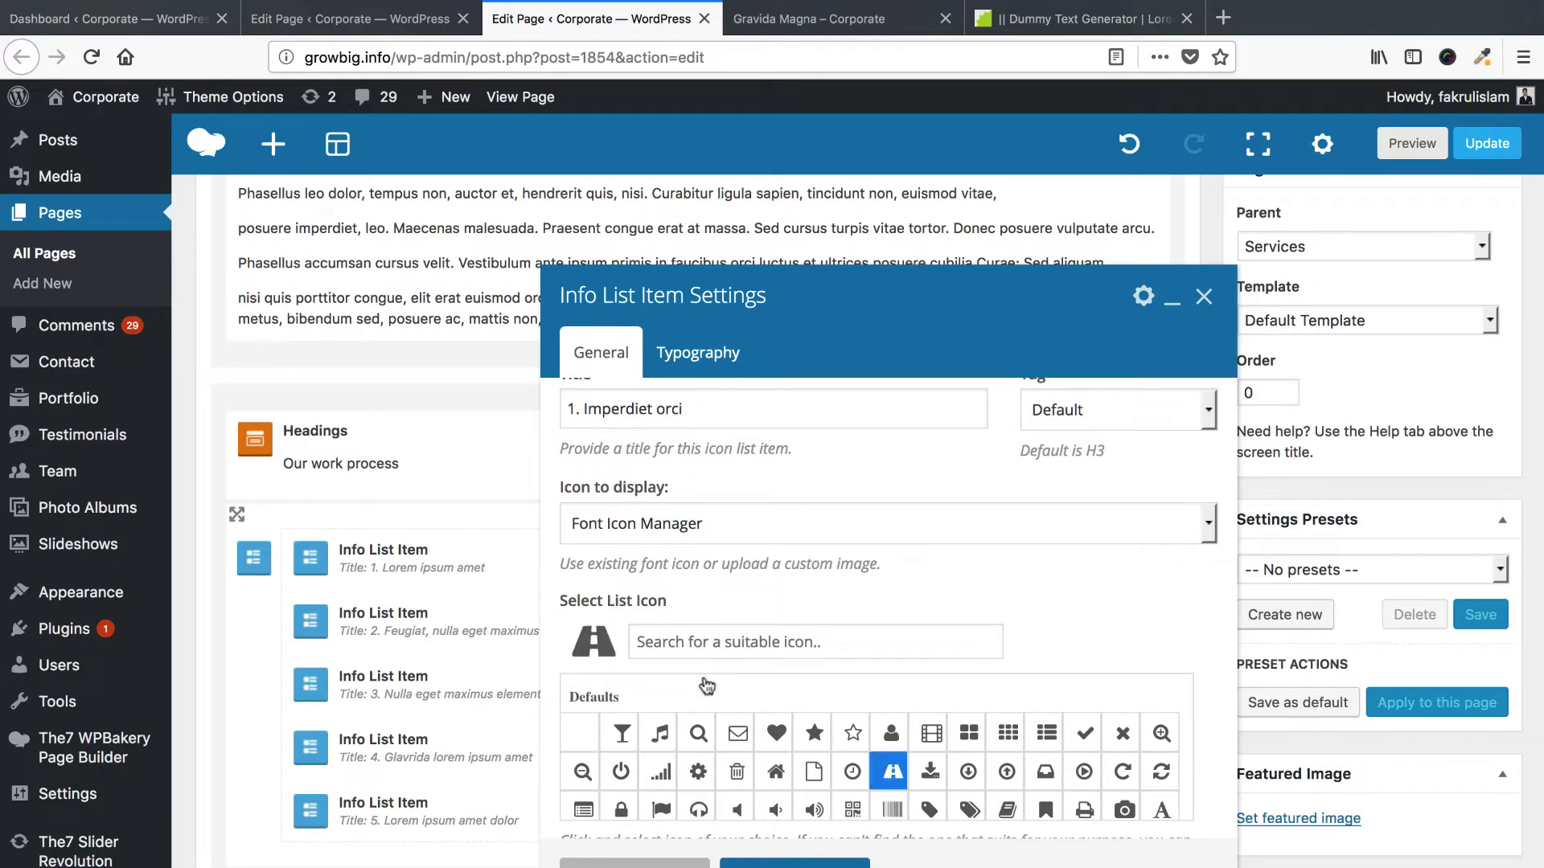
Search the list item's icon library for "shop" and for "check", clearing the search each time.
{"action": "left_click", "coordinate": [736, 642]}
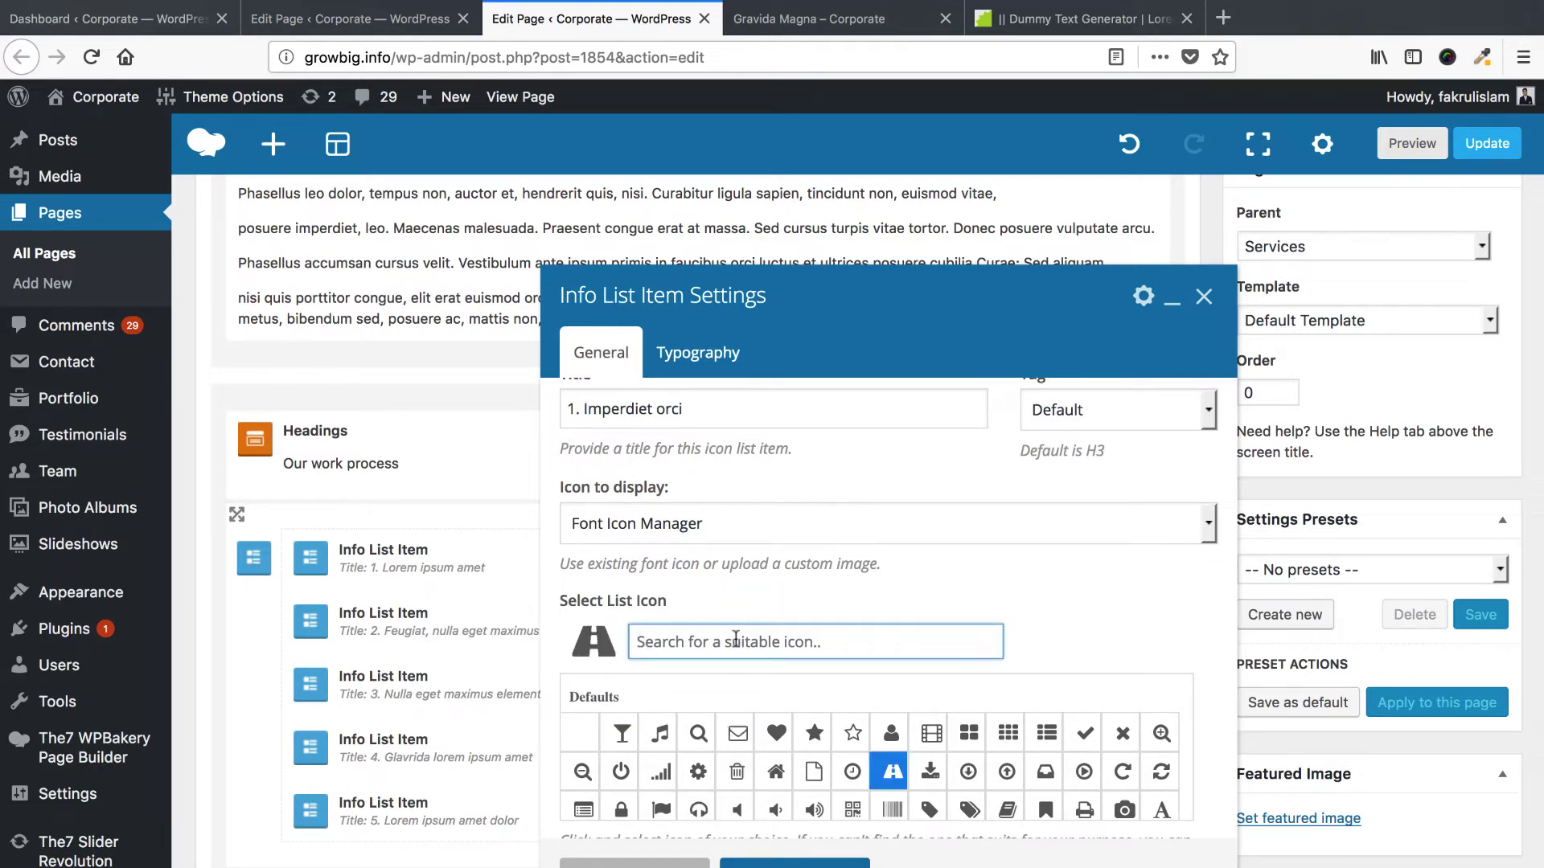
{"action": "type", "text": "shop"}
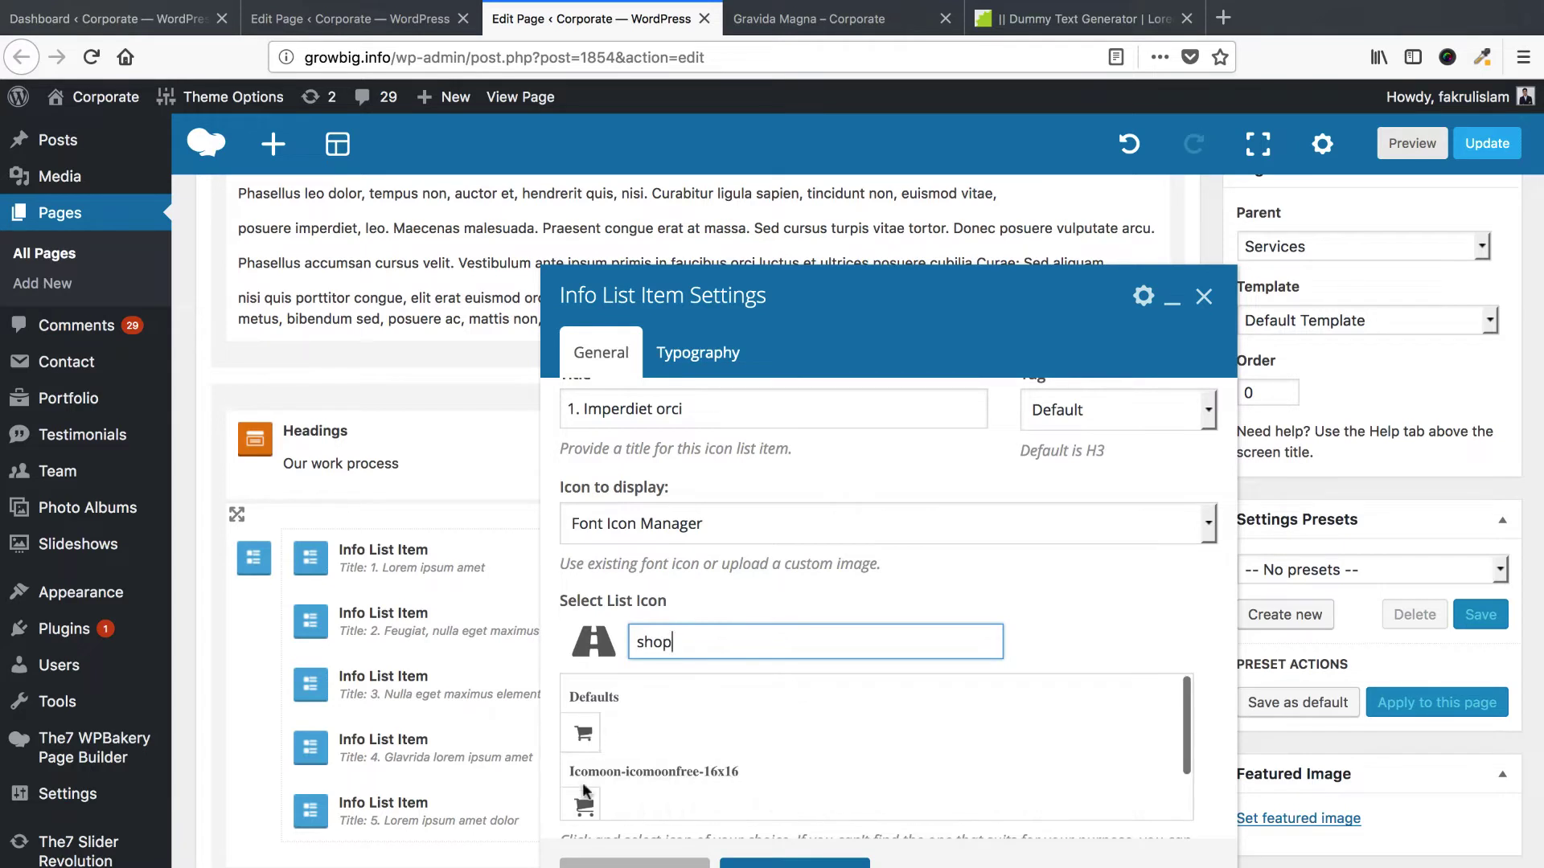
{"action": "key", "text": "BackSpace"}
{"action": "key", "text": "BackSpace"}
{"action": "key", "text": "BackSpace"}
{"action": "key", "text": "BackSpace"}
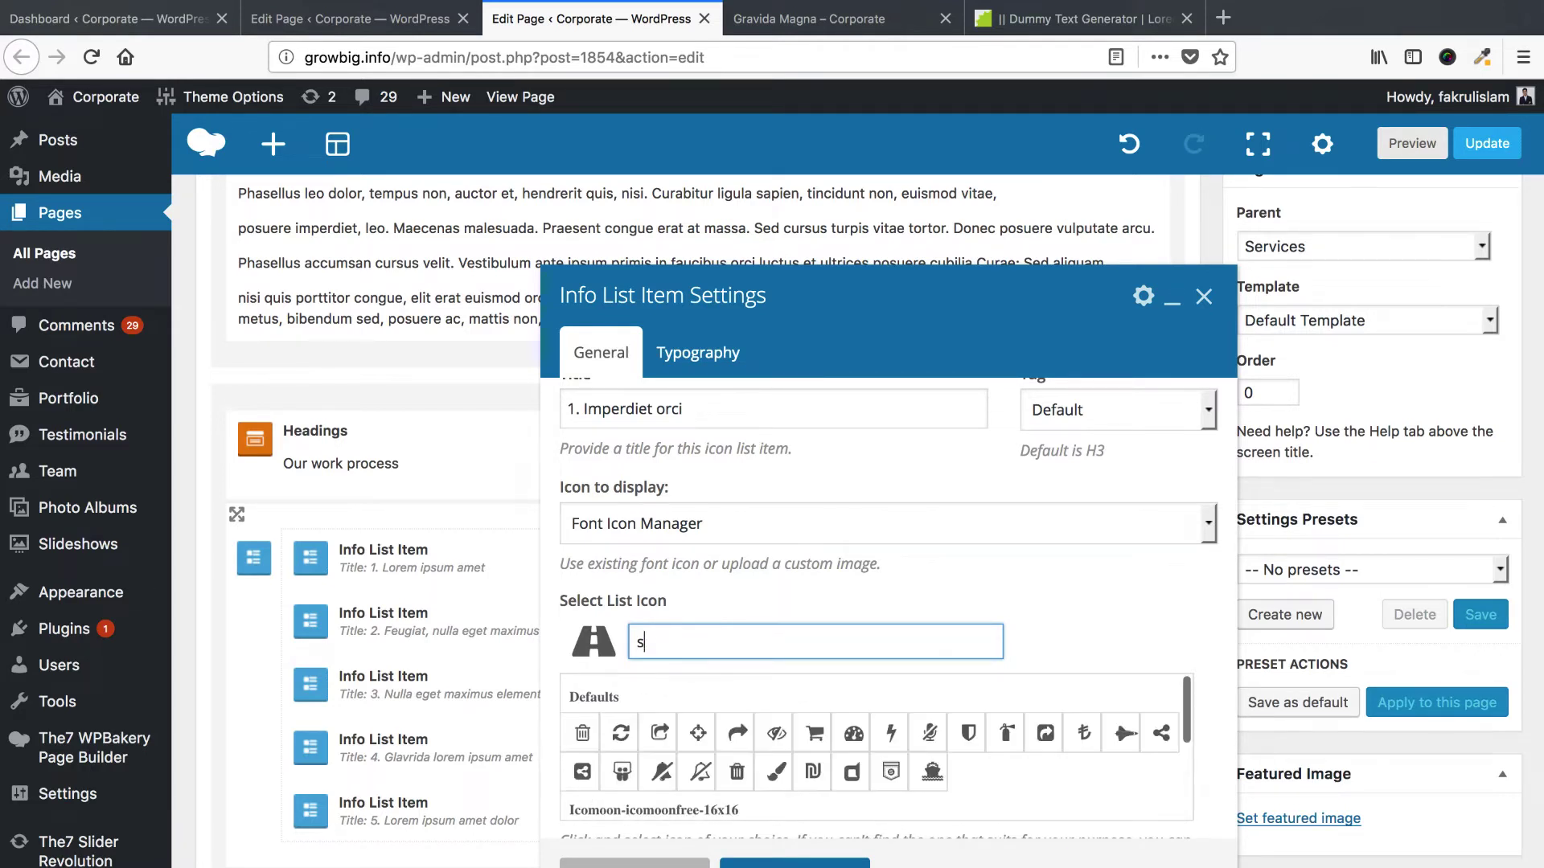
{"action": "type", "text": "check"}
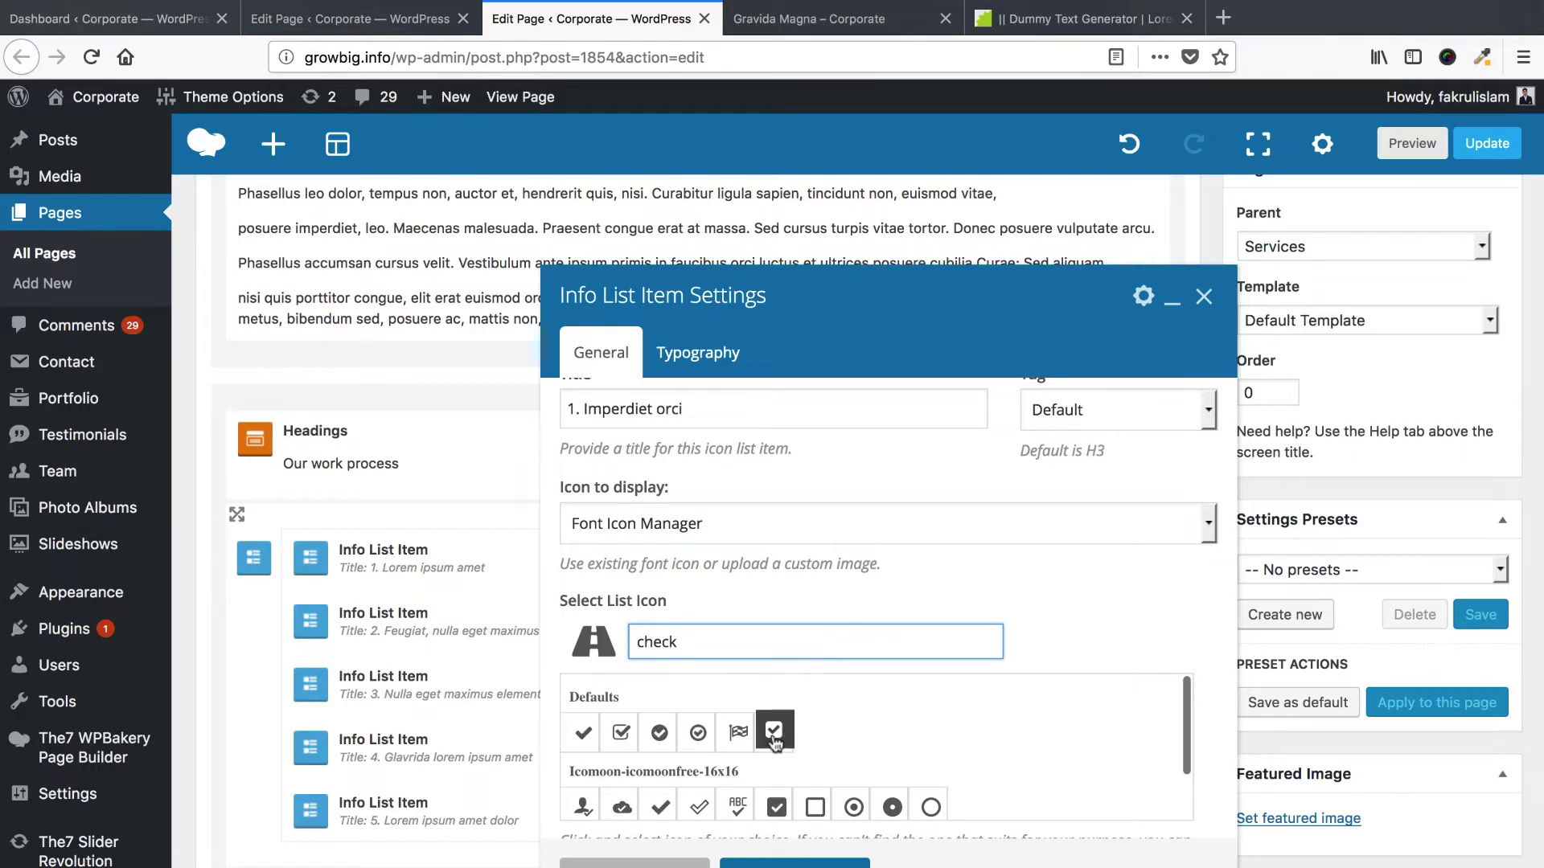
{"action": "key", "text": "BackSpace"}
{"action": "key", "text": "BackSpace"}
{"action": "key", "text": "BackSpace"}
{"action": "key", "text": "BackSpace"}
{"action": "key", "text": "BackSpace"}
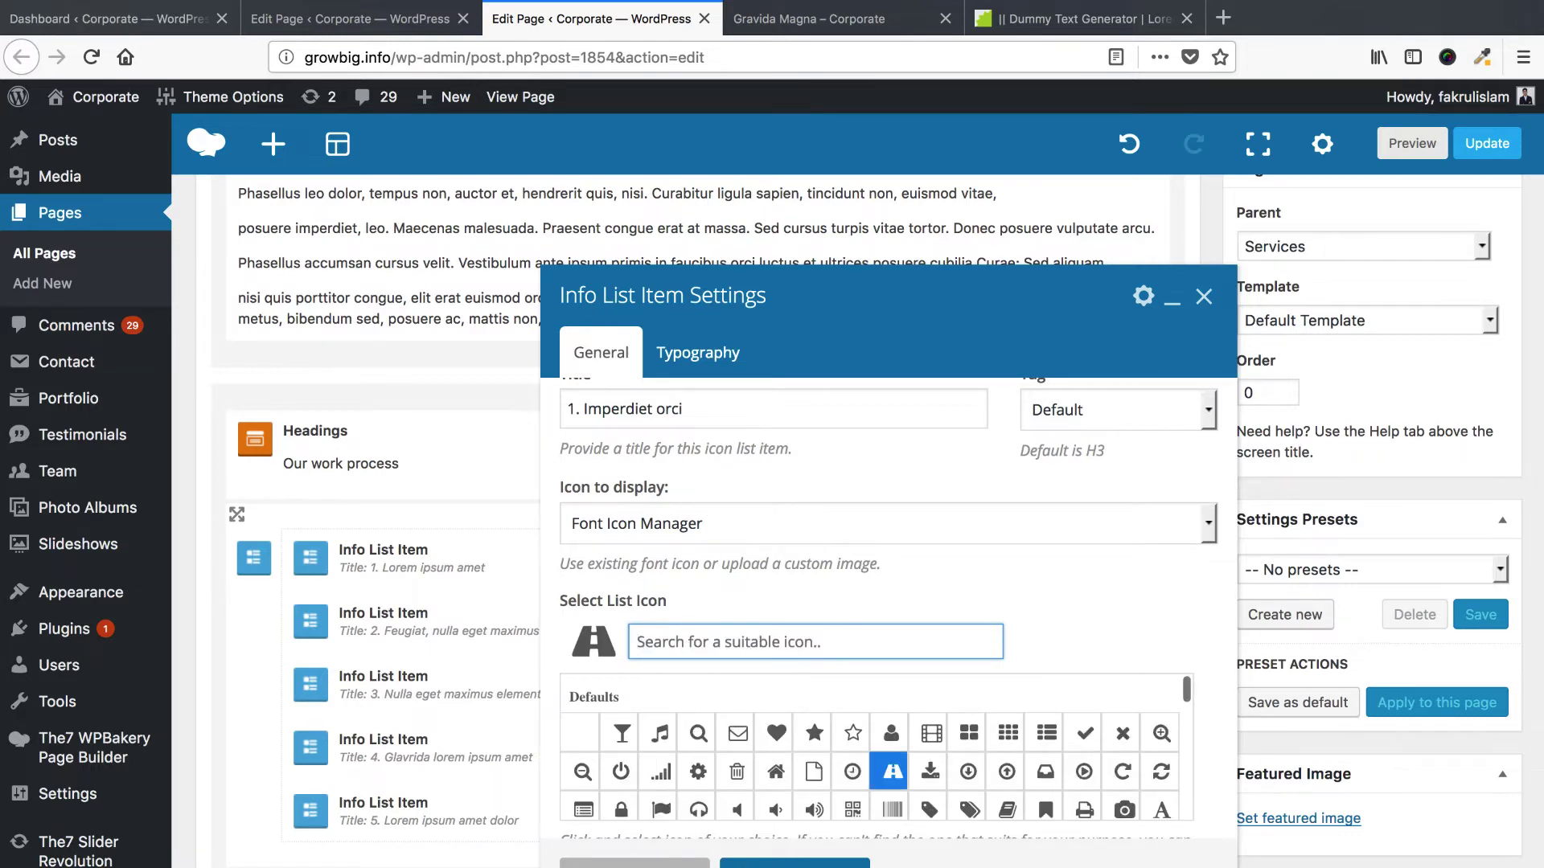
Save the first info list item and reopen its settings at the description.
{"action": "left_click", "coordinate": [772, 864]}
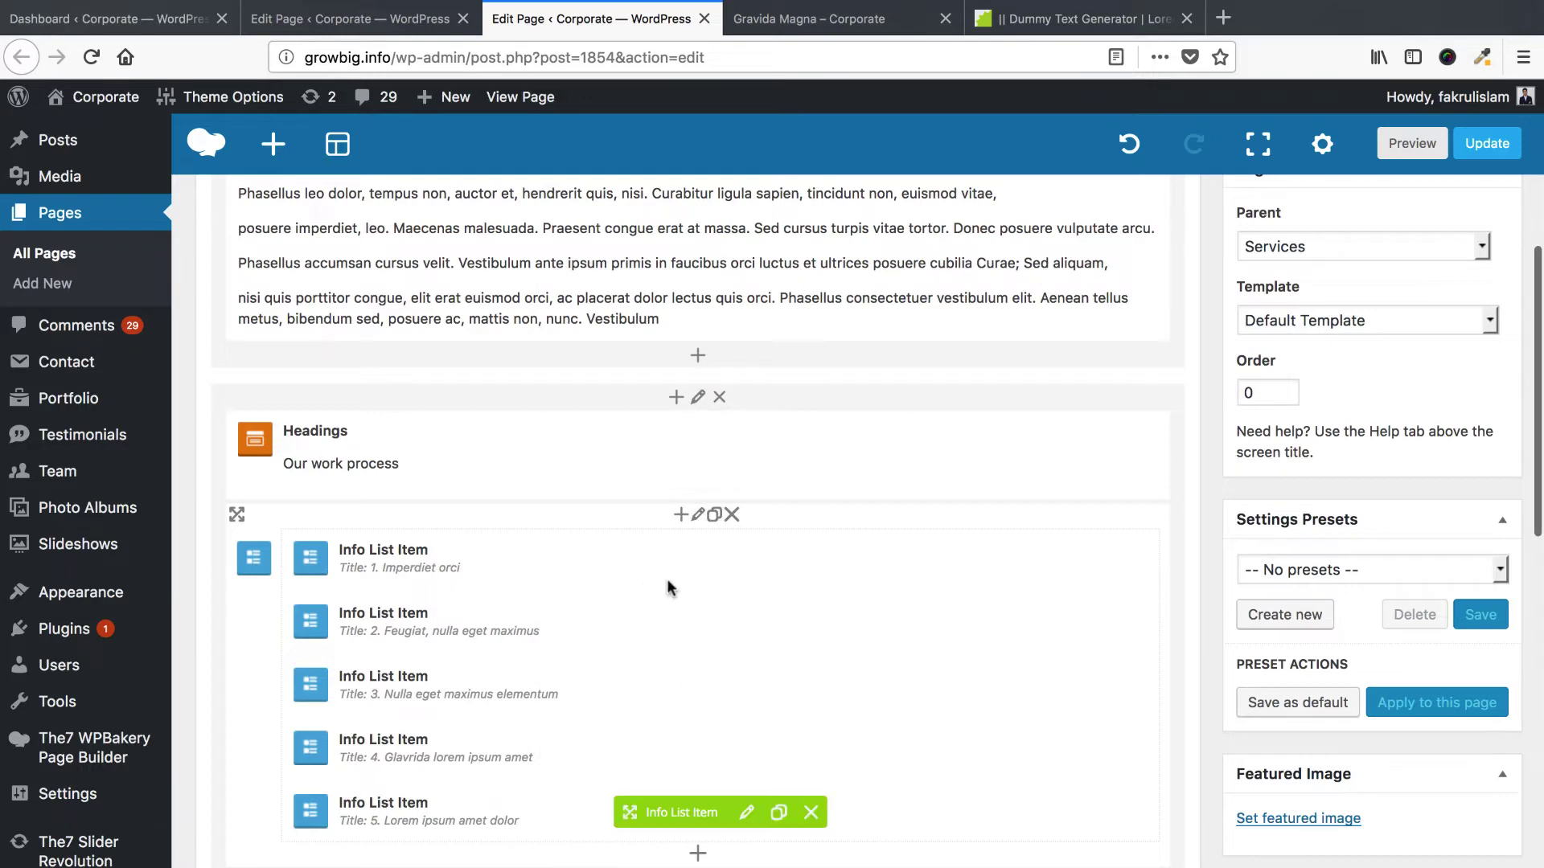
{"action": "left_click", "coordinate": [748, 563]}
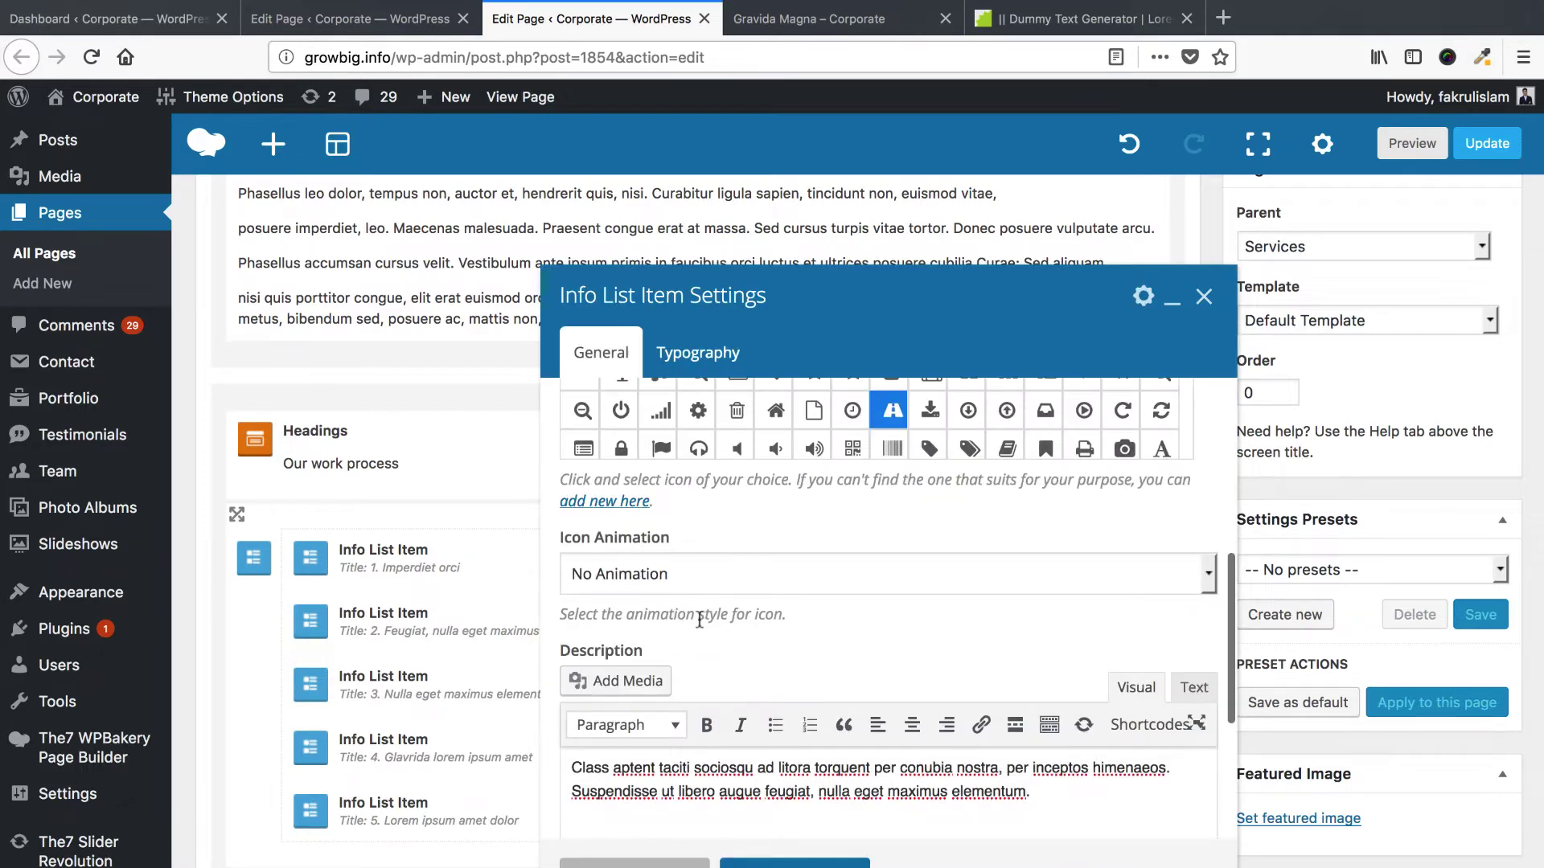
{"action": "scroll", "coordinate": [699, 619], "scroll_direction": "down", "scroll_amount": 3}
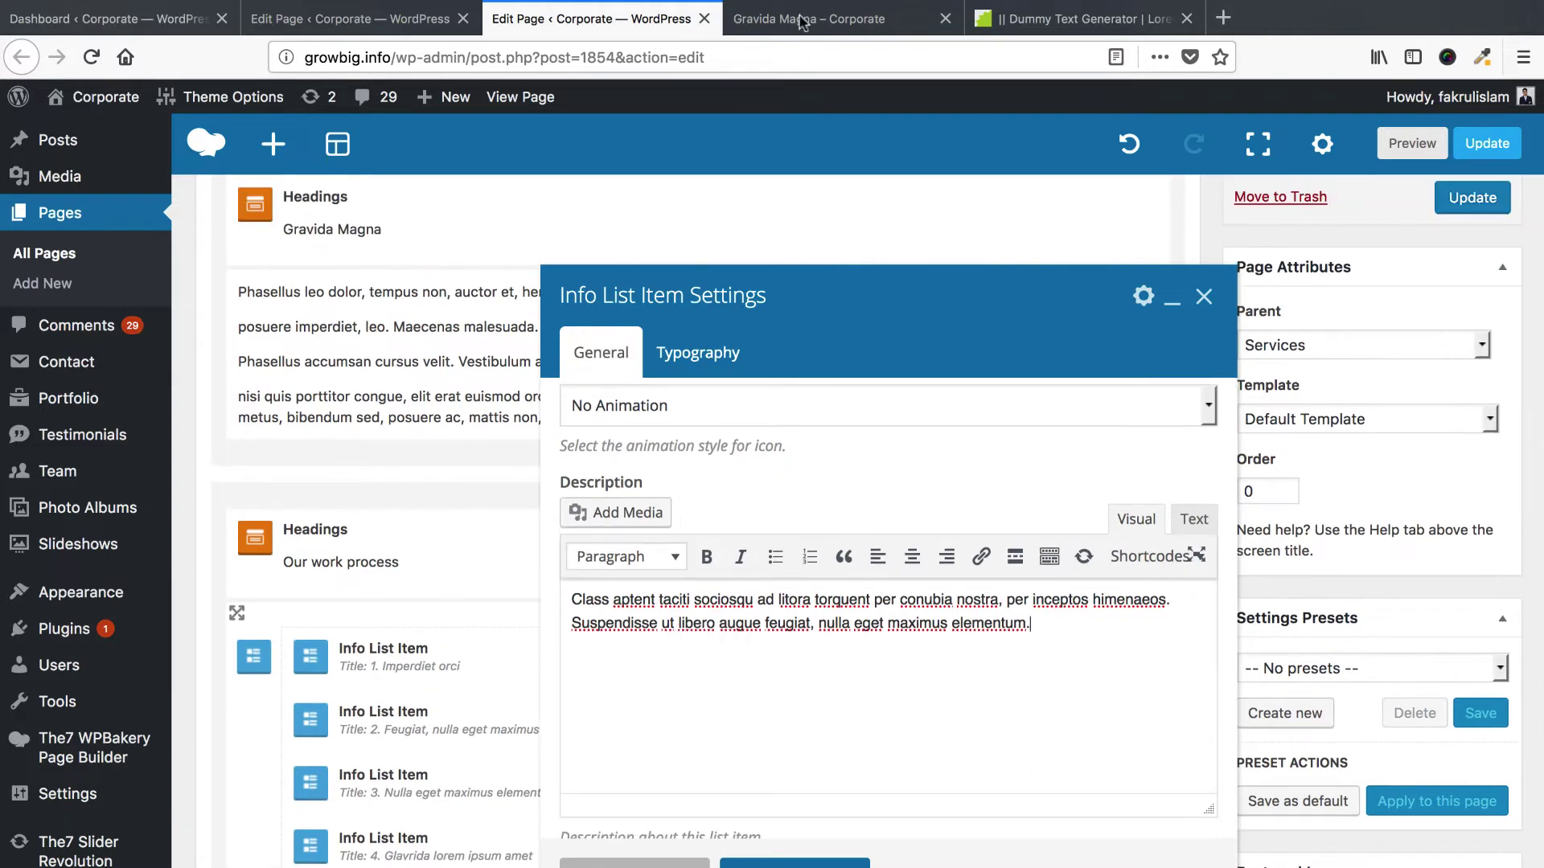
Replace the first list item's description with the passage from "Duis arcu tortor" to "accumsan a" copied from the dummy text generator.
{"action": "key", "text": "ctrl+Tab"}
{"action": "left_click_drag", "start_coordinate": [826, 466], "coordinate": [629, 444]}
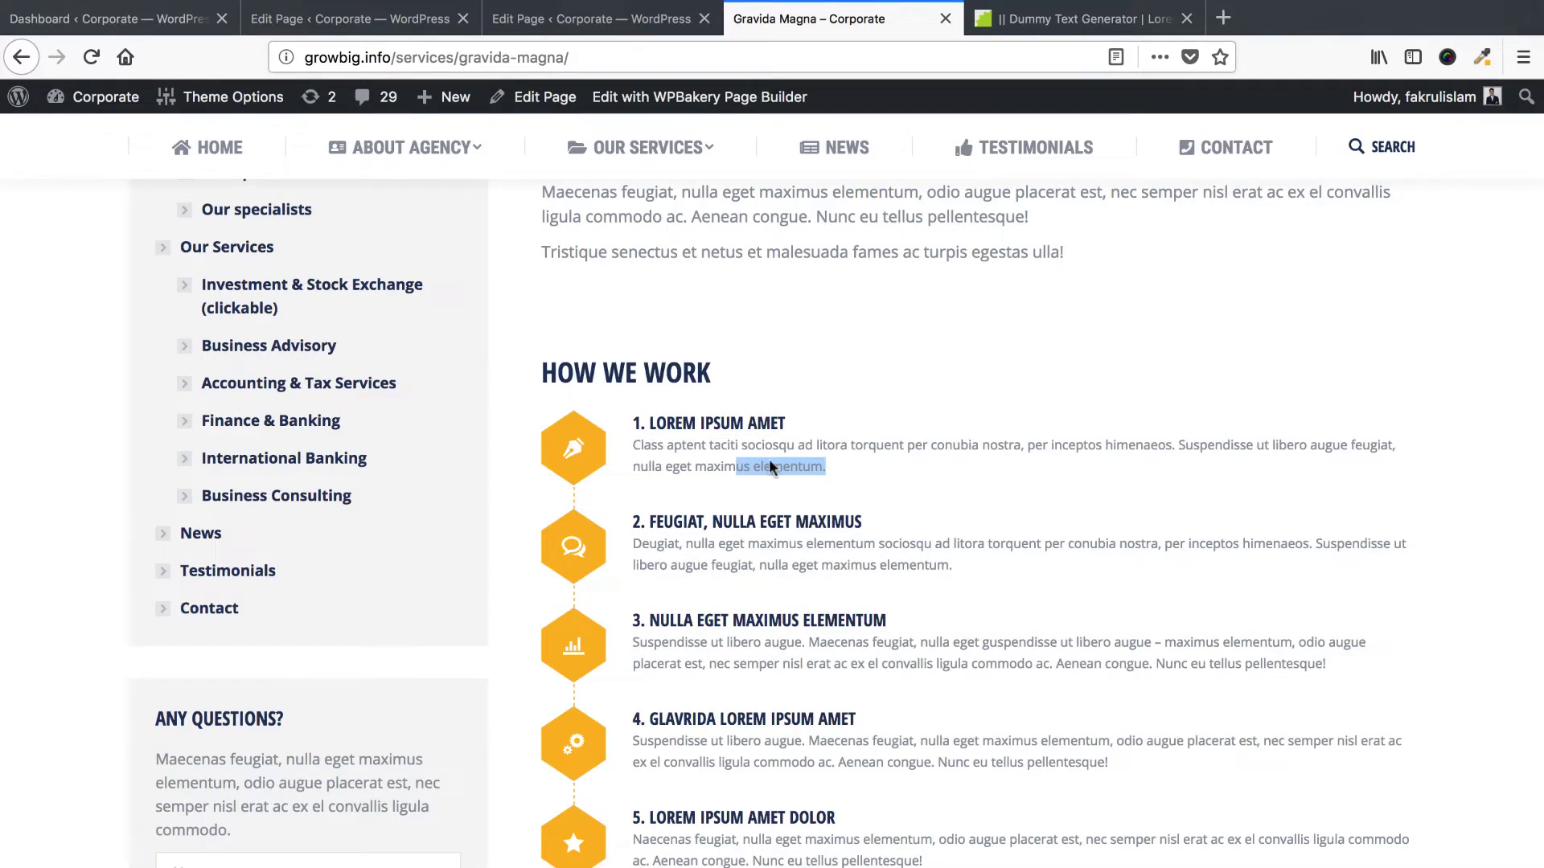
{"action": "left_click_drag", "start_coordinate": [770, 468], "coordinate": [632, 444]}
{"action": "key", "text": "ctrl+Tab"}
{"action": "left_click", "coordinate": [698, 410]}
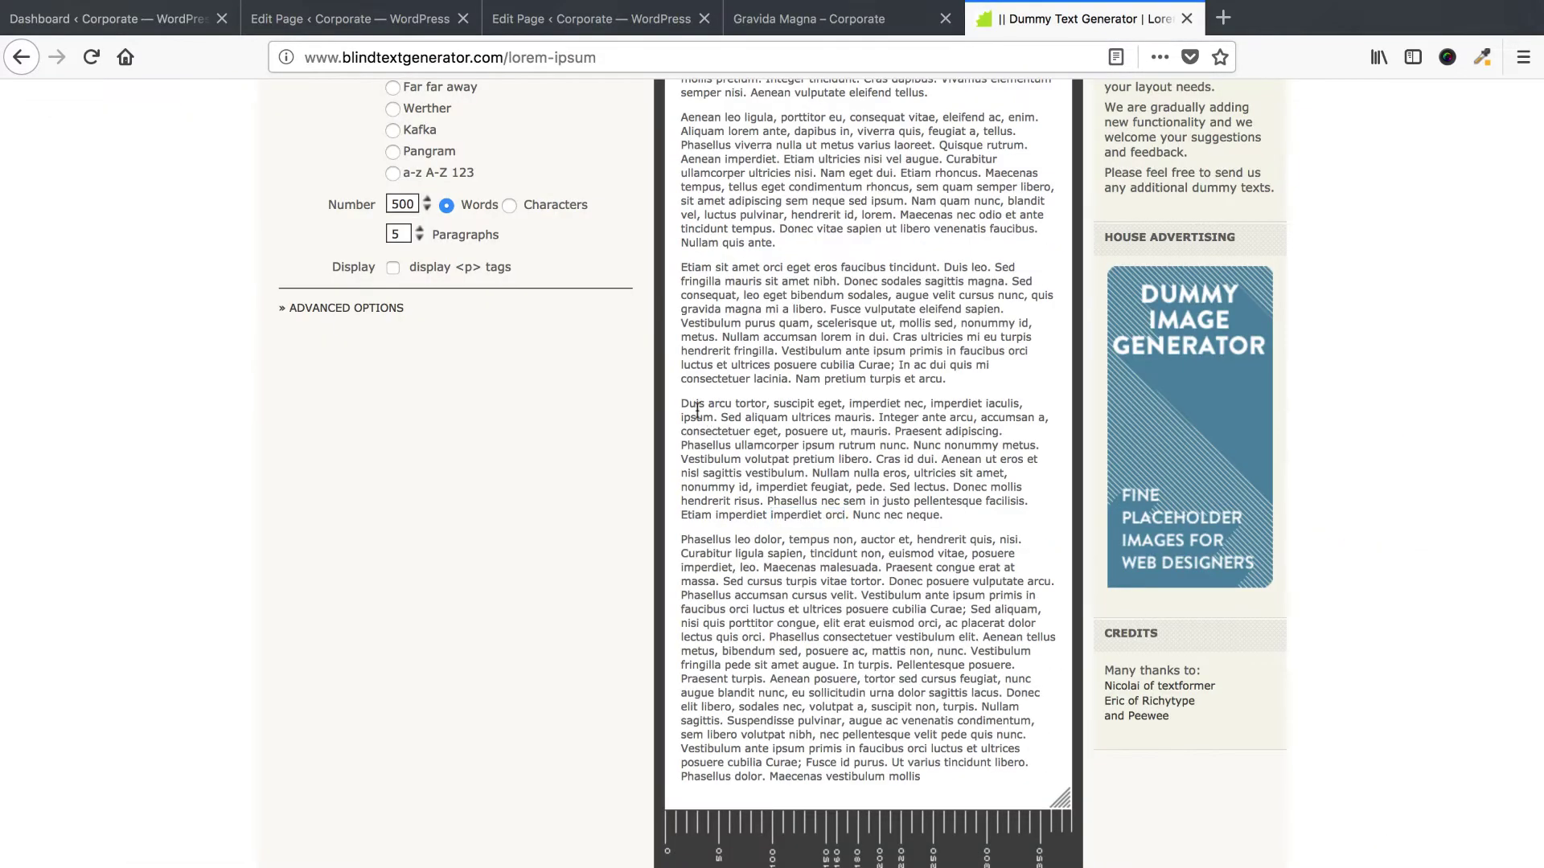
{"action": "left_click_drag", "start_coordinate": [919, 418], "coordinate": [1046, 418]}
{"action": "key", "text": "ctrl+c"}
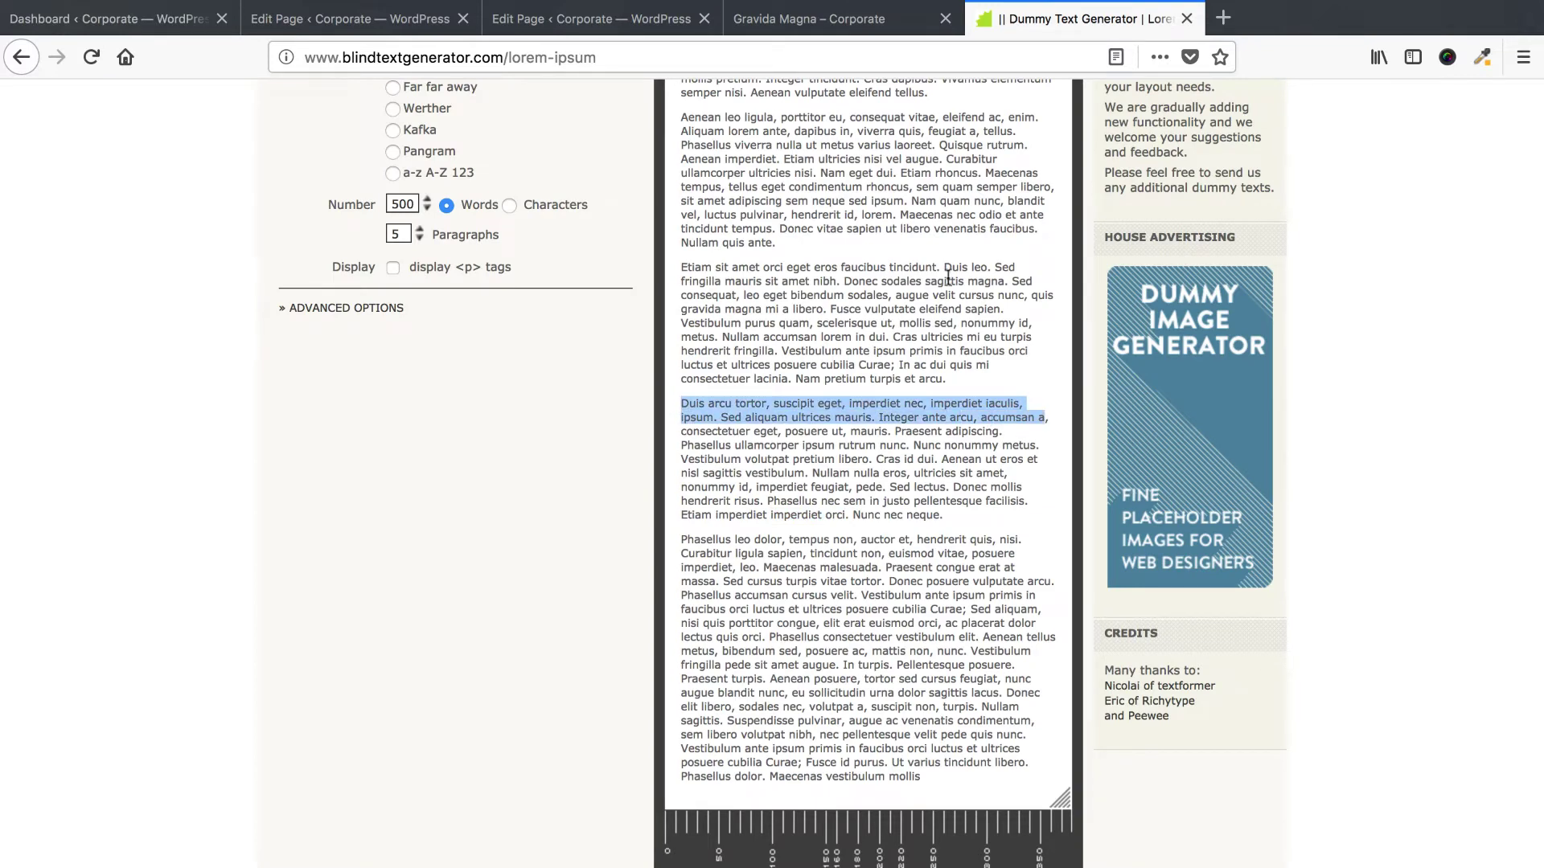
{"action": "left_click", "coordinate": [573, 24]}
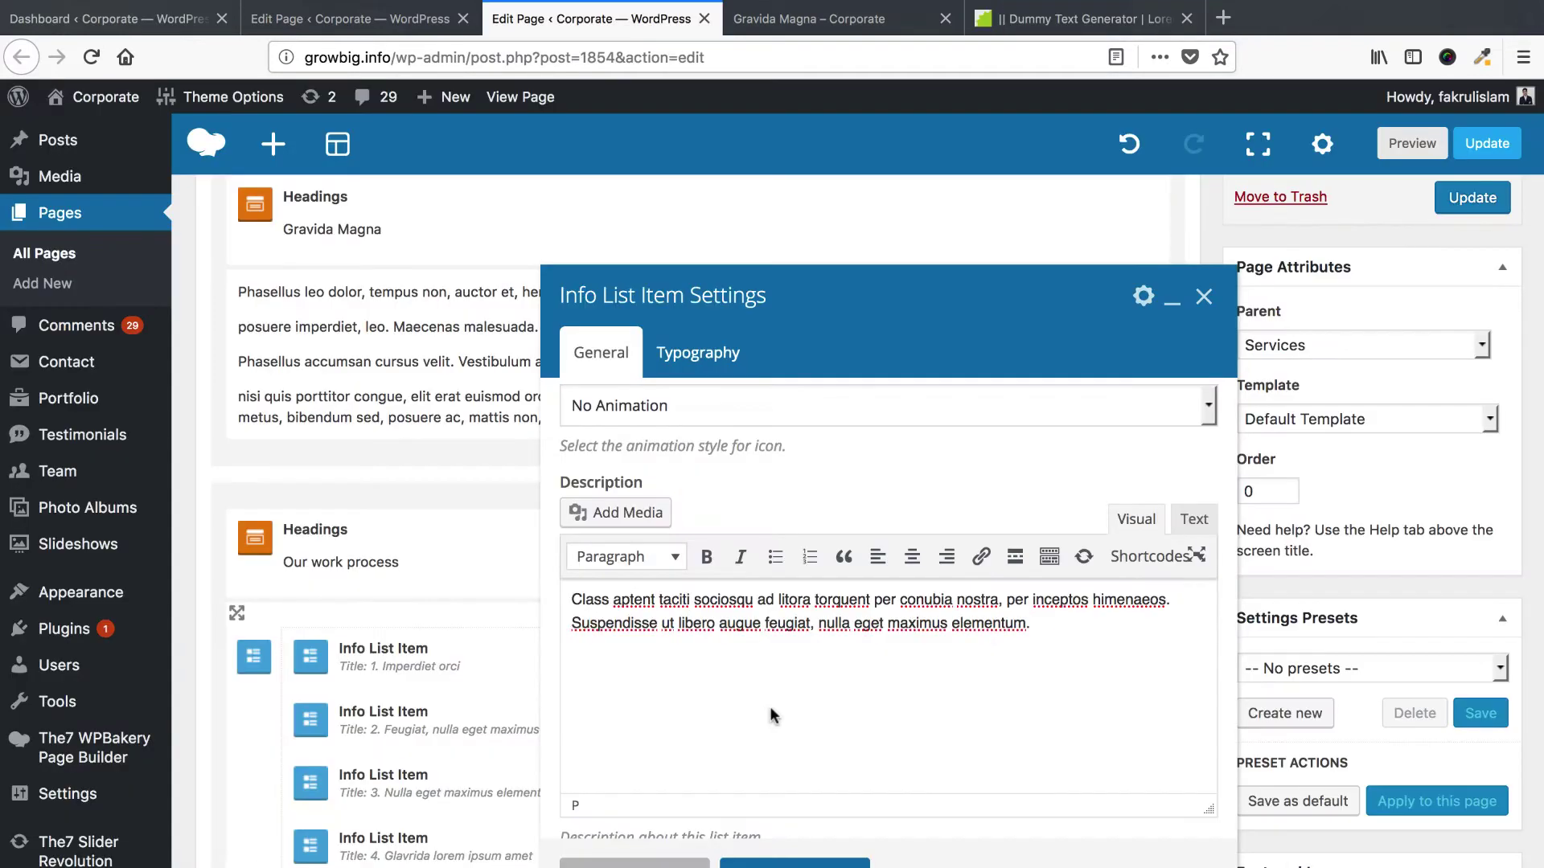
{"action": "key", "text": "ctrl+a"}
{"action": "key", "text": "ctrl+v"}
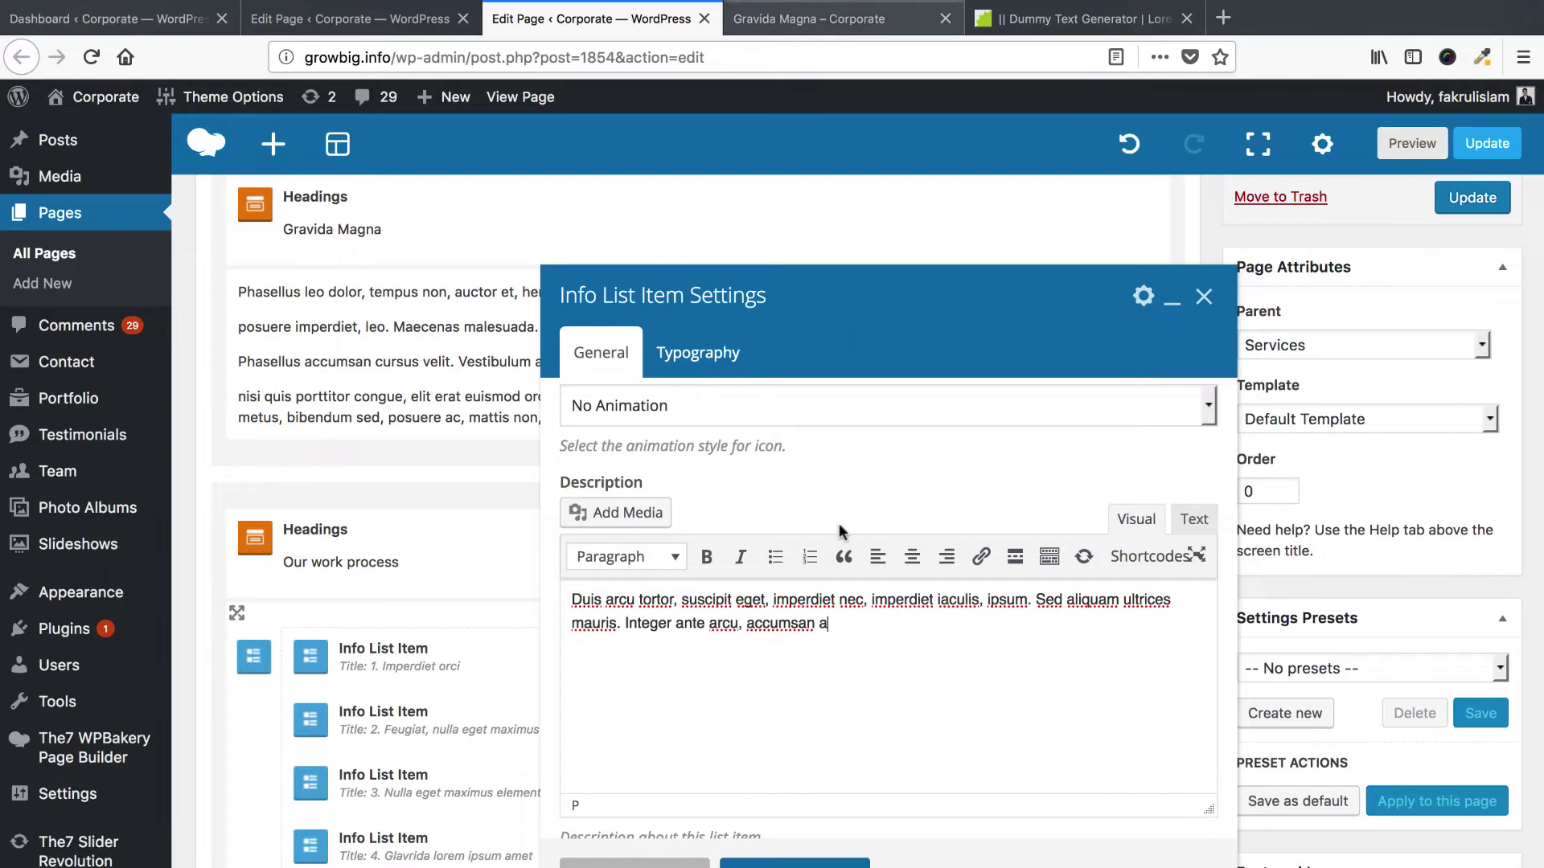
Extend the description with "consectetuer eget, posuere ut, mauris." from the dummy text generator and save the first list item.
{"action": "left_click", "coordinate": [839, 17]}
{"action": "left_click", "coordinate": [1022, 20]}
{"action": "left_click", "coordinate": [692, 441]}
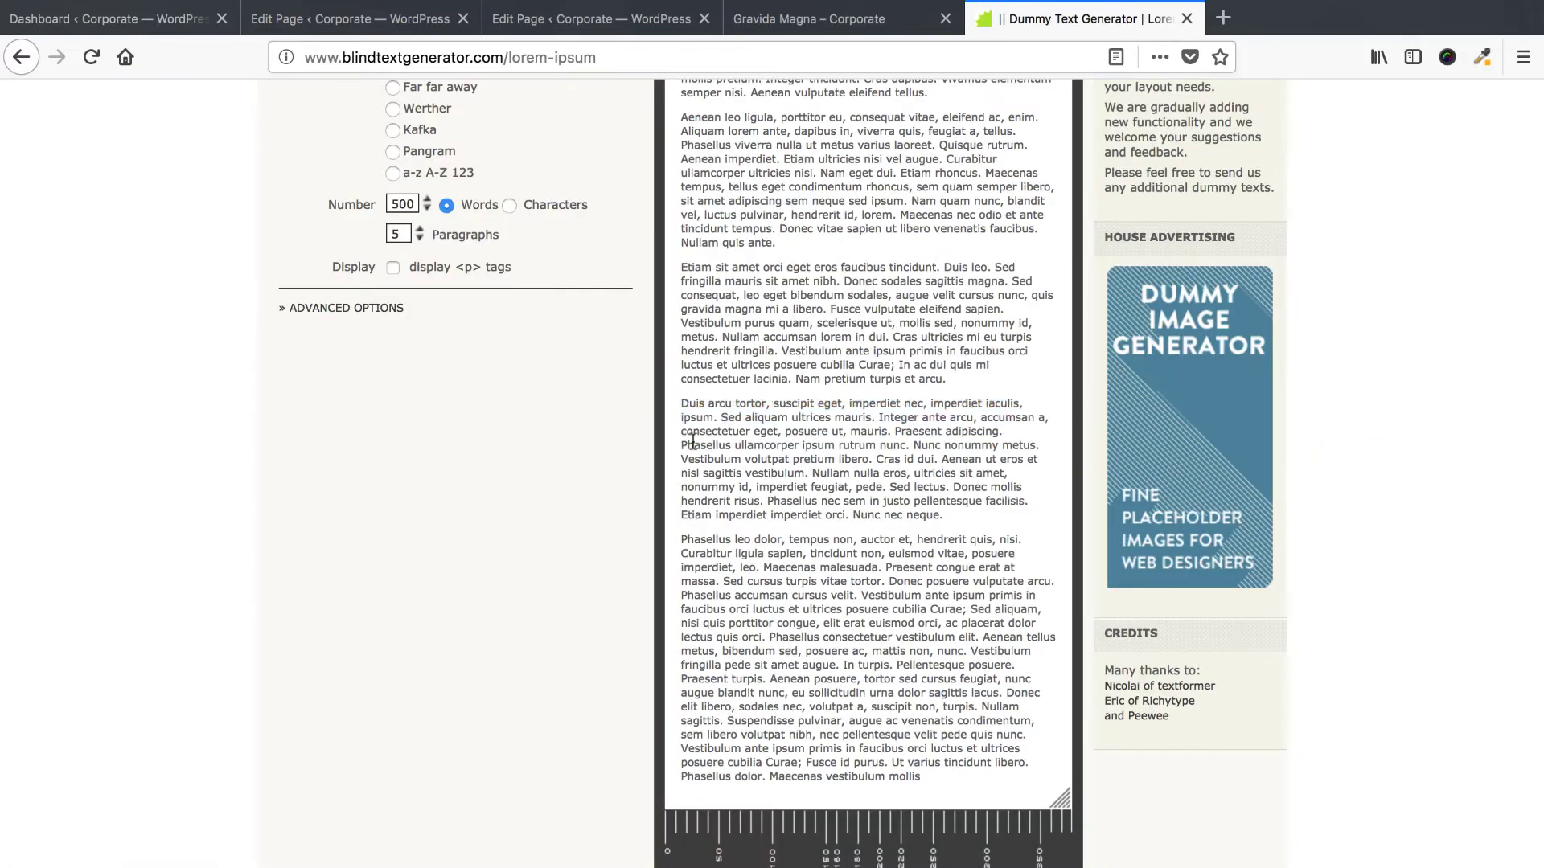
{"action": "left_click_drag", "start_coordinate": [681, 432], "coordinate": [887, 430]}
{"action": "key", "text": "super+c"}
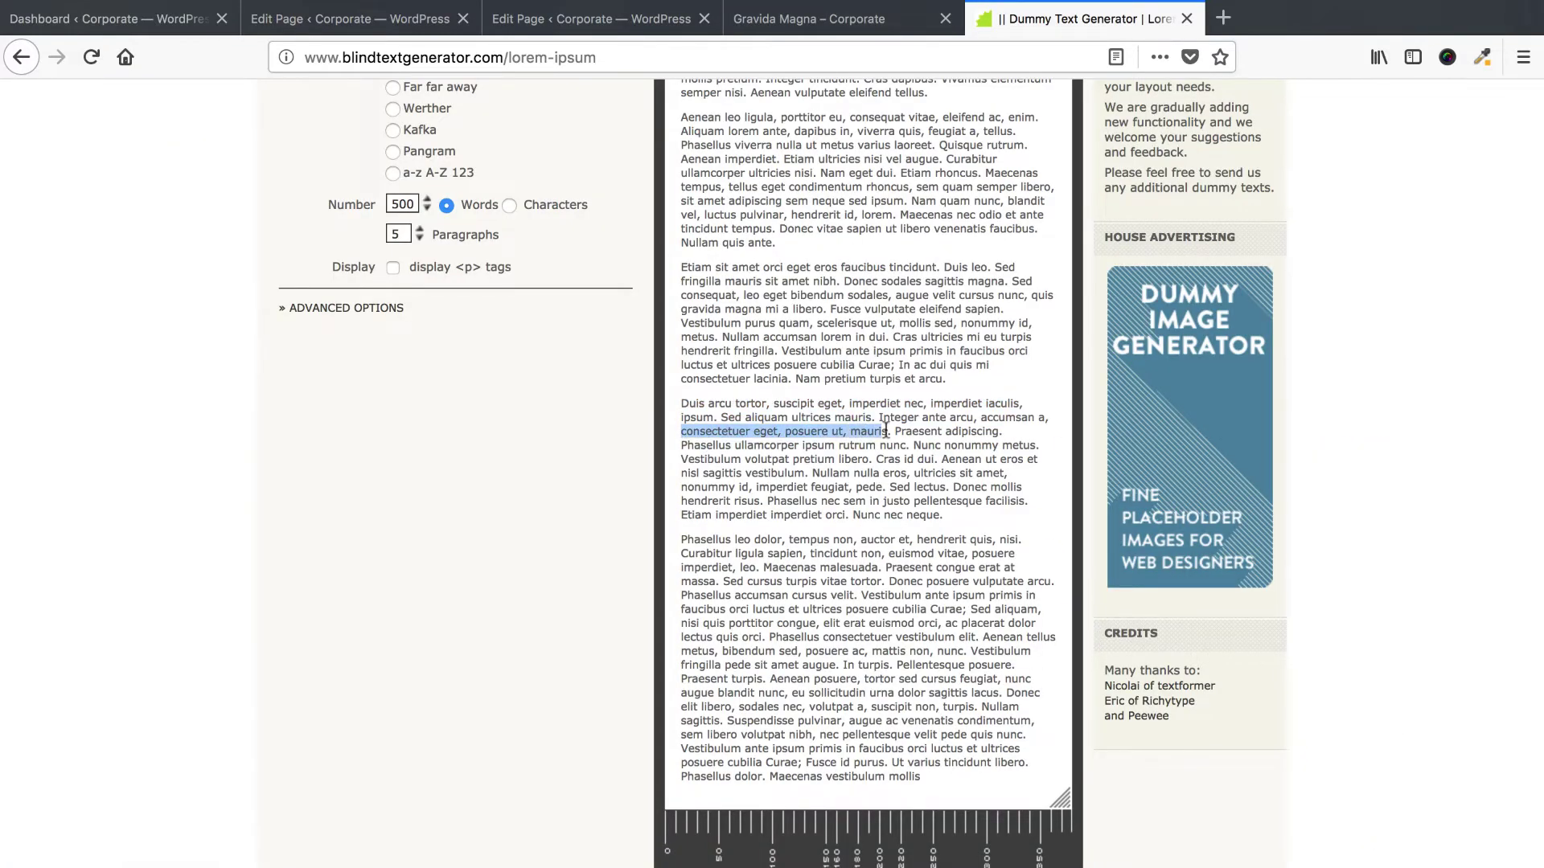
{"action": "left_click", "coordinate": [558, 20]}
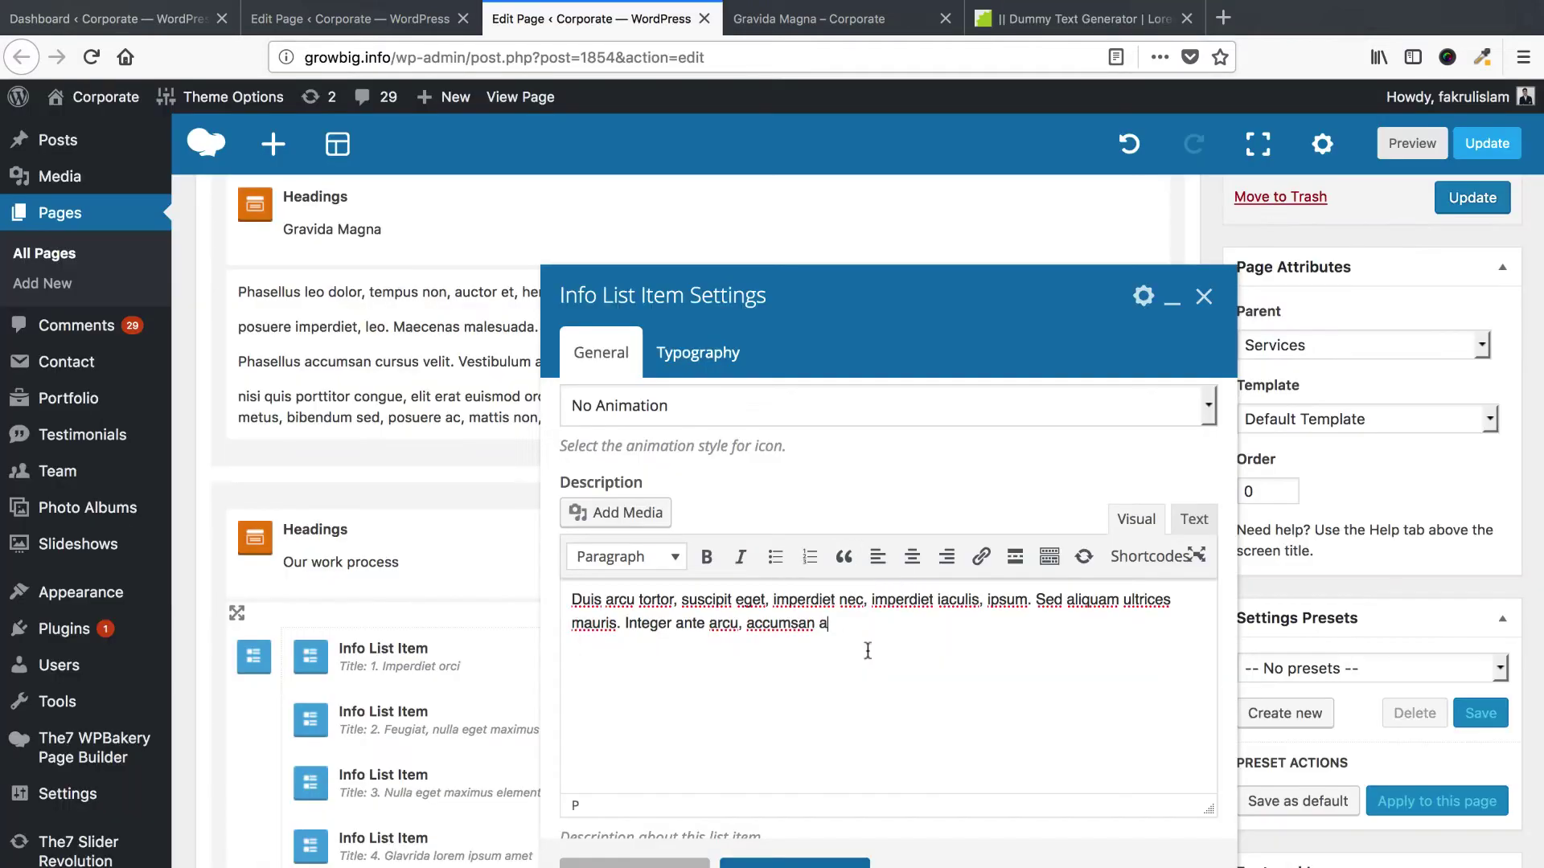
{"action": "key", "text": "super+v"}
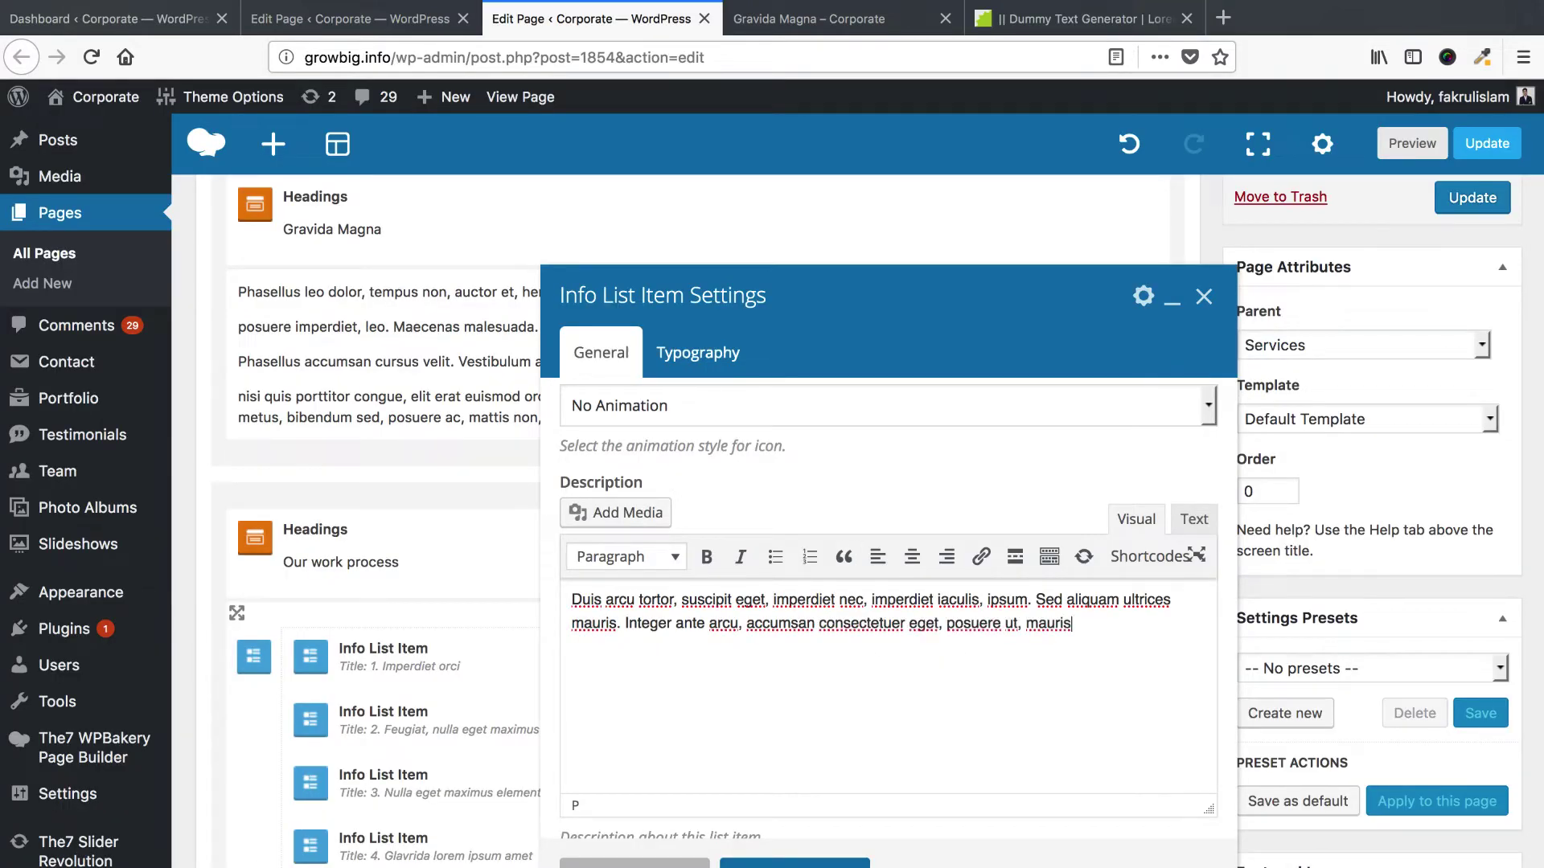
{"action": "key", "text": "super+a"}
{"action": "scroll", "coordinate": [770, 650], "scroll_direction": "down", "scroll_amount": 2}
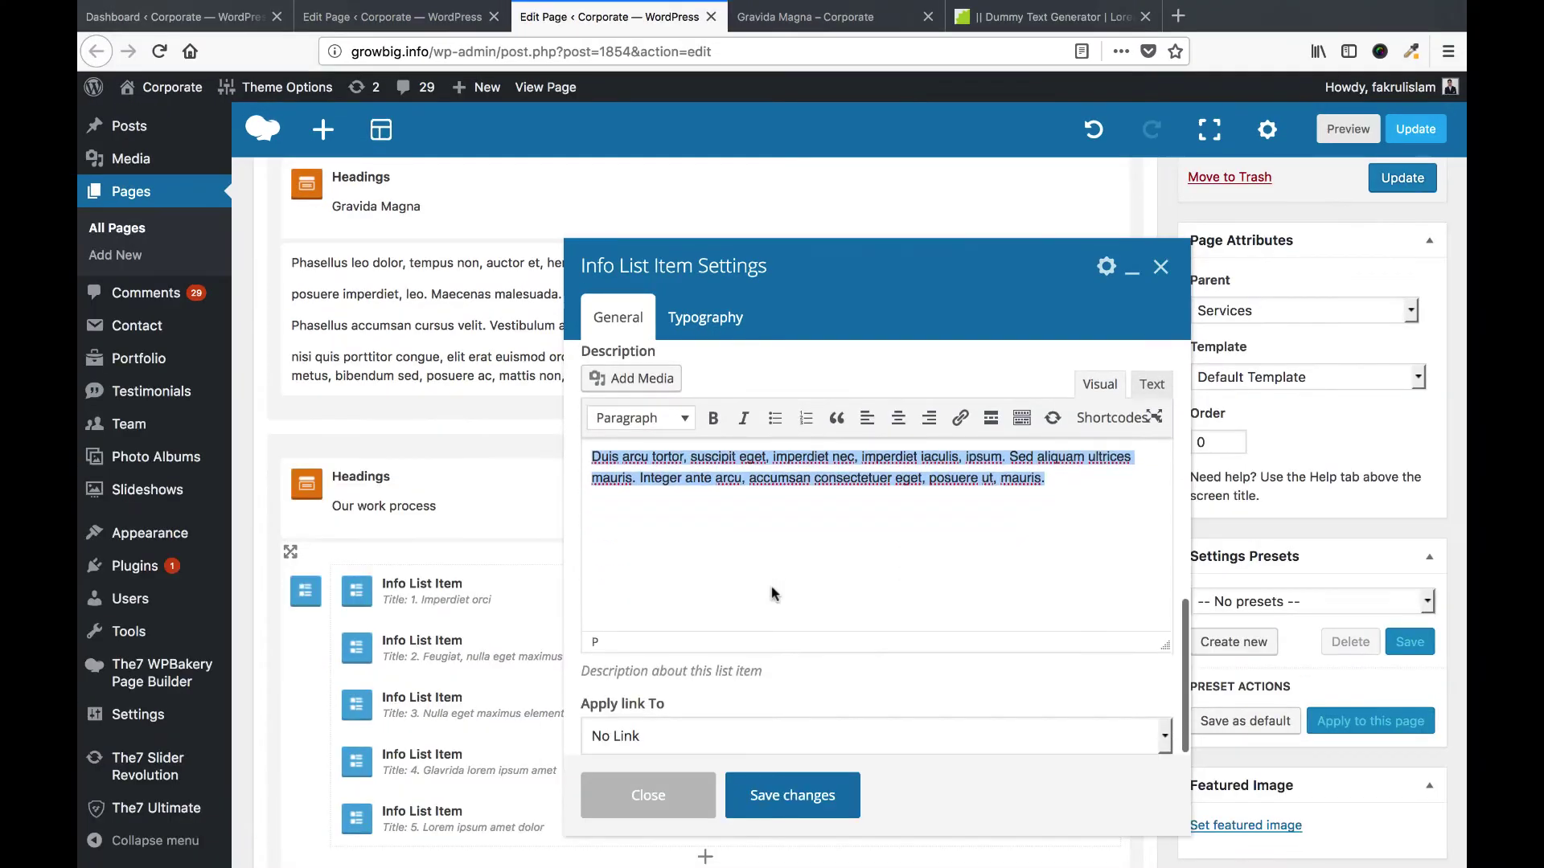
{"action": "scroll", "coordinate": [770, 587], "scroll_direction": "up", "scroll_amount": 5}
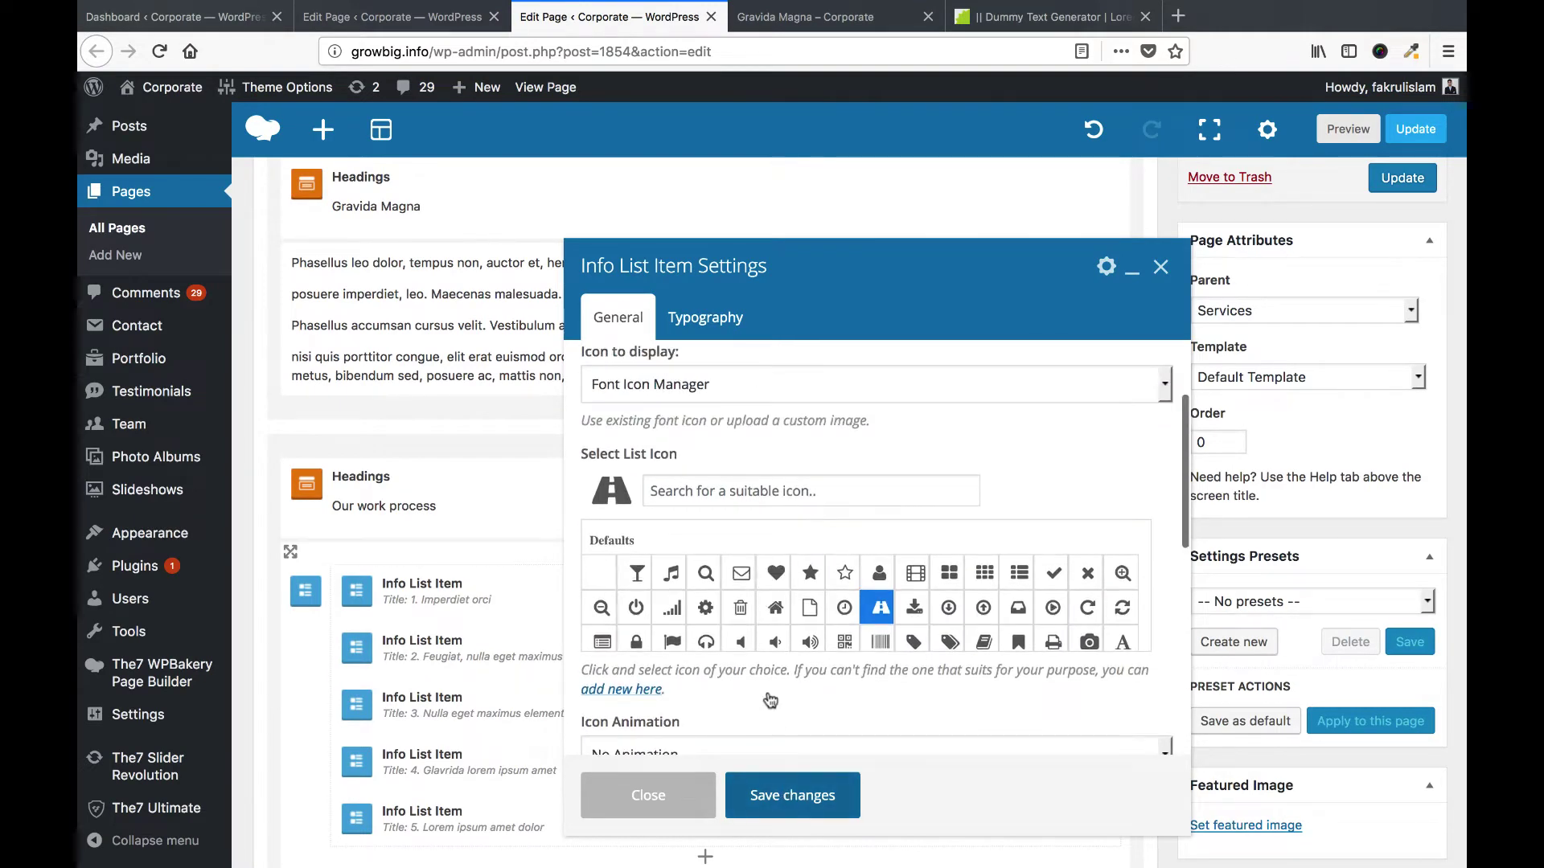
{"action": "left_click", "coordinate": [772, 795]}
Open the settings of the second info list item.
{"action": "scroll", "coordinate": [770, 699], "scroll_direction": "down", "scroll_amount": 3}
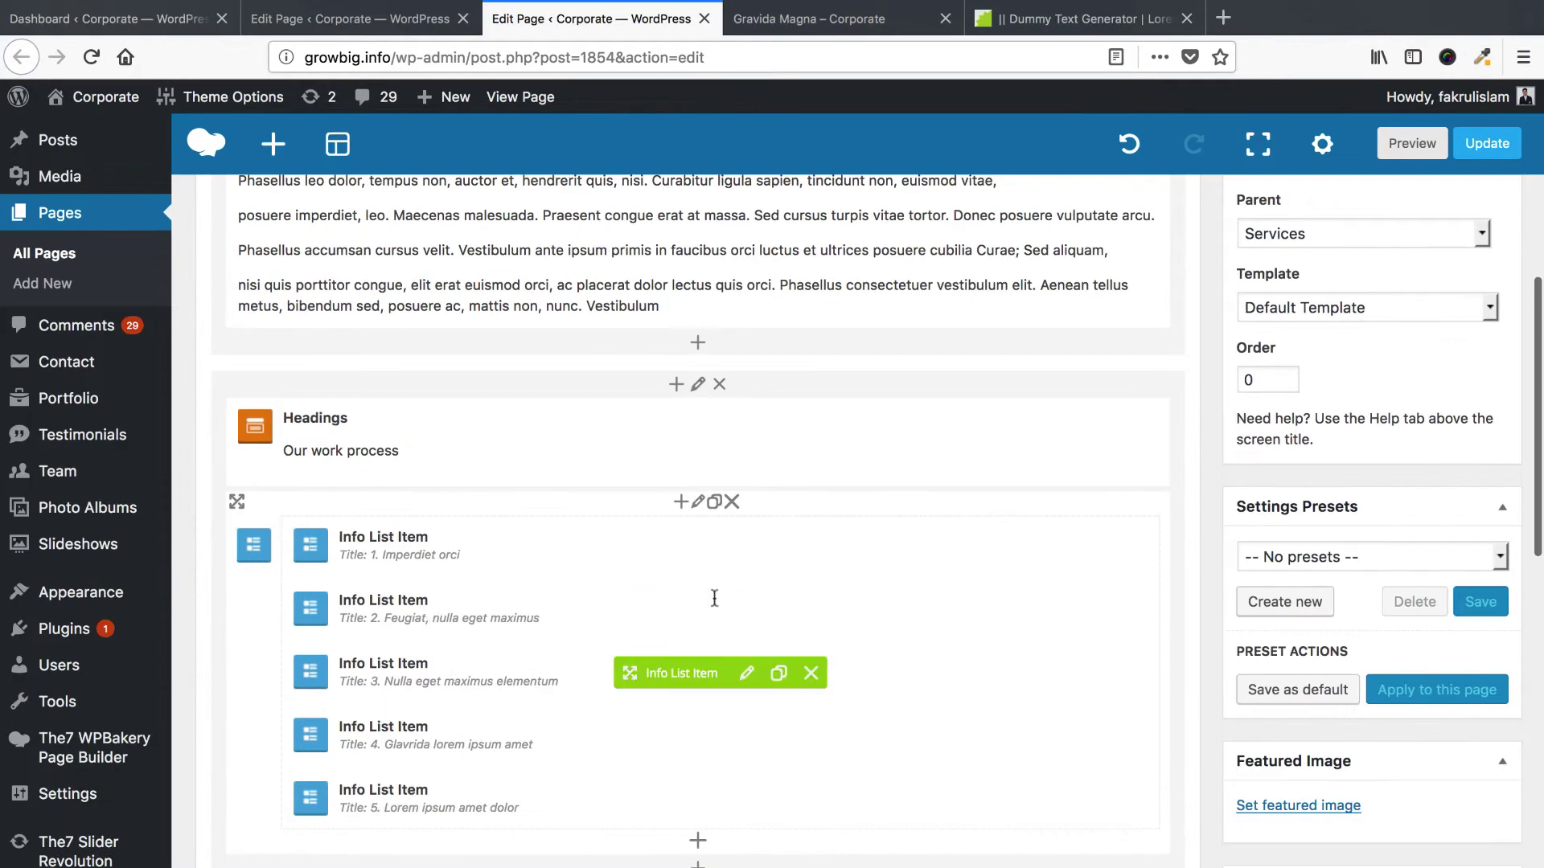
{"action": "left_click", "coordinate": [753, 610]}
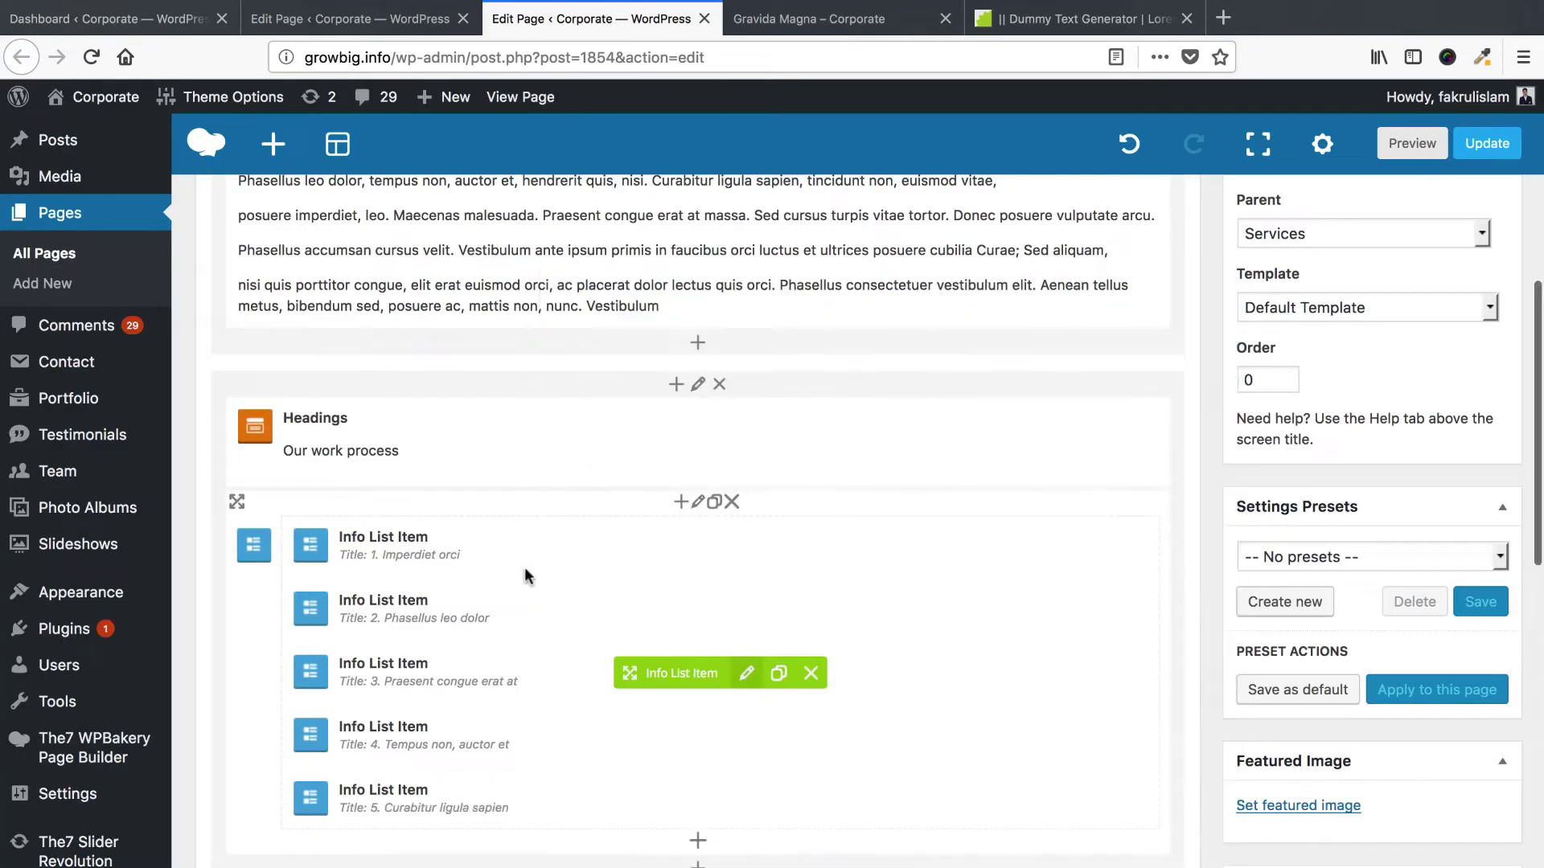
Review the retitled list items and compare the Prices section in the editor with the published Gravida Magna page.
{"action": "scroll", "coordinate": [482, 563], "scroll_direction": "down", "scroll_amount": 1}
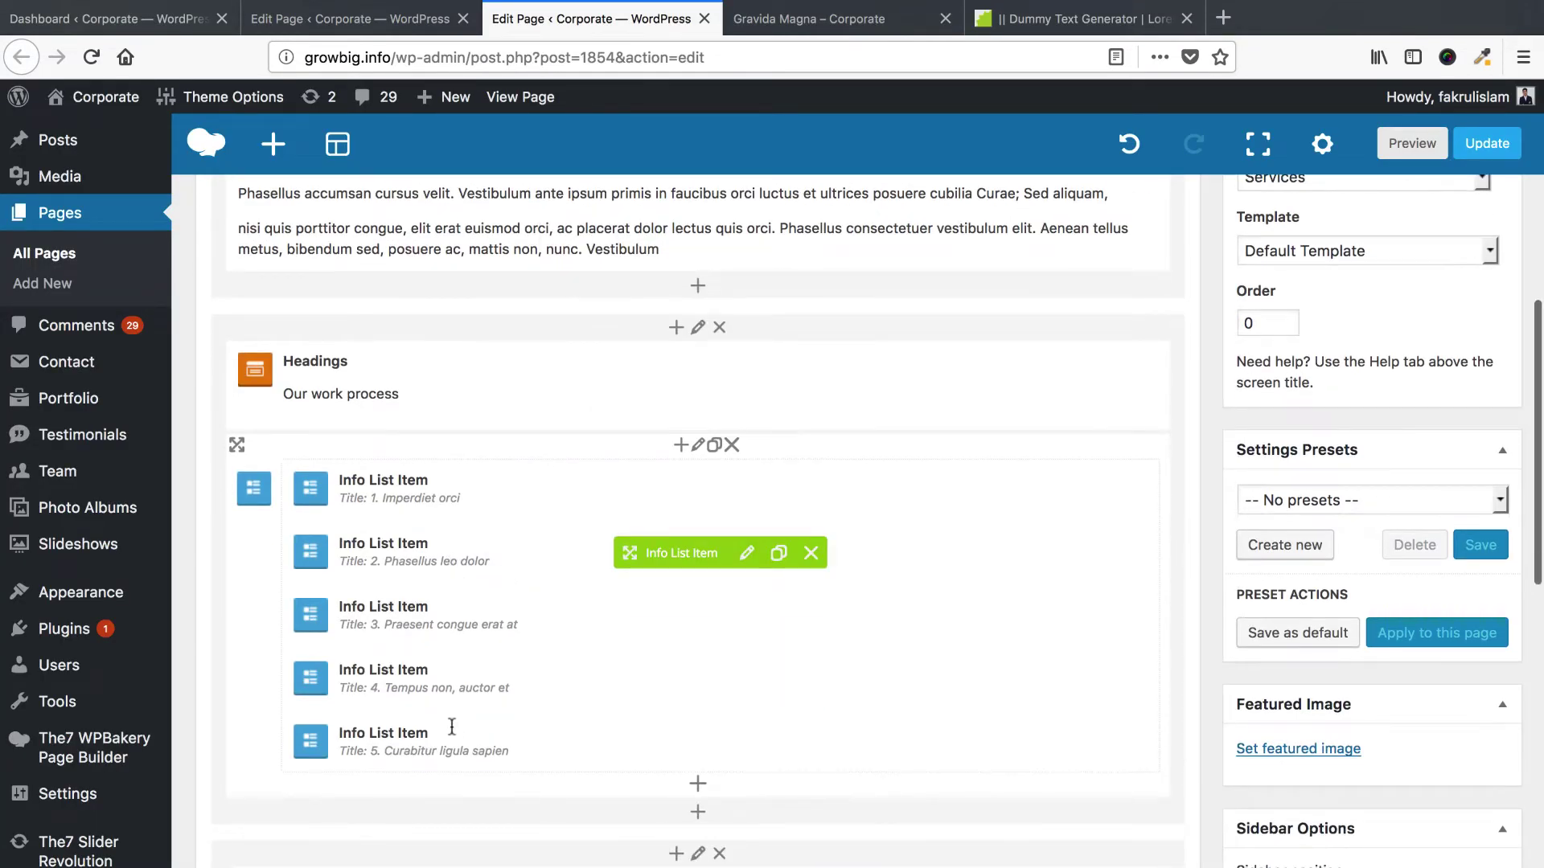
{"action": "scroll", "coordinate": [563, 659], "scroll_direction": "down", "scroll_amount": 5}
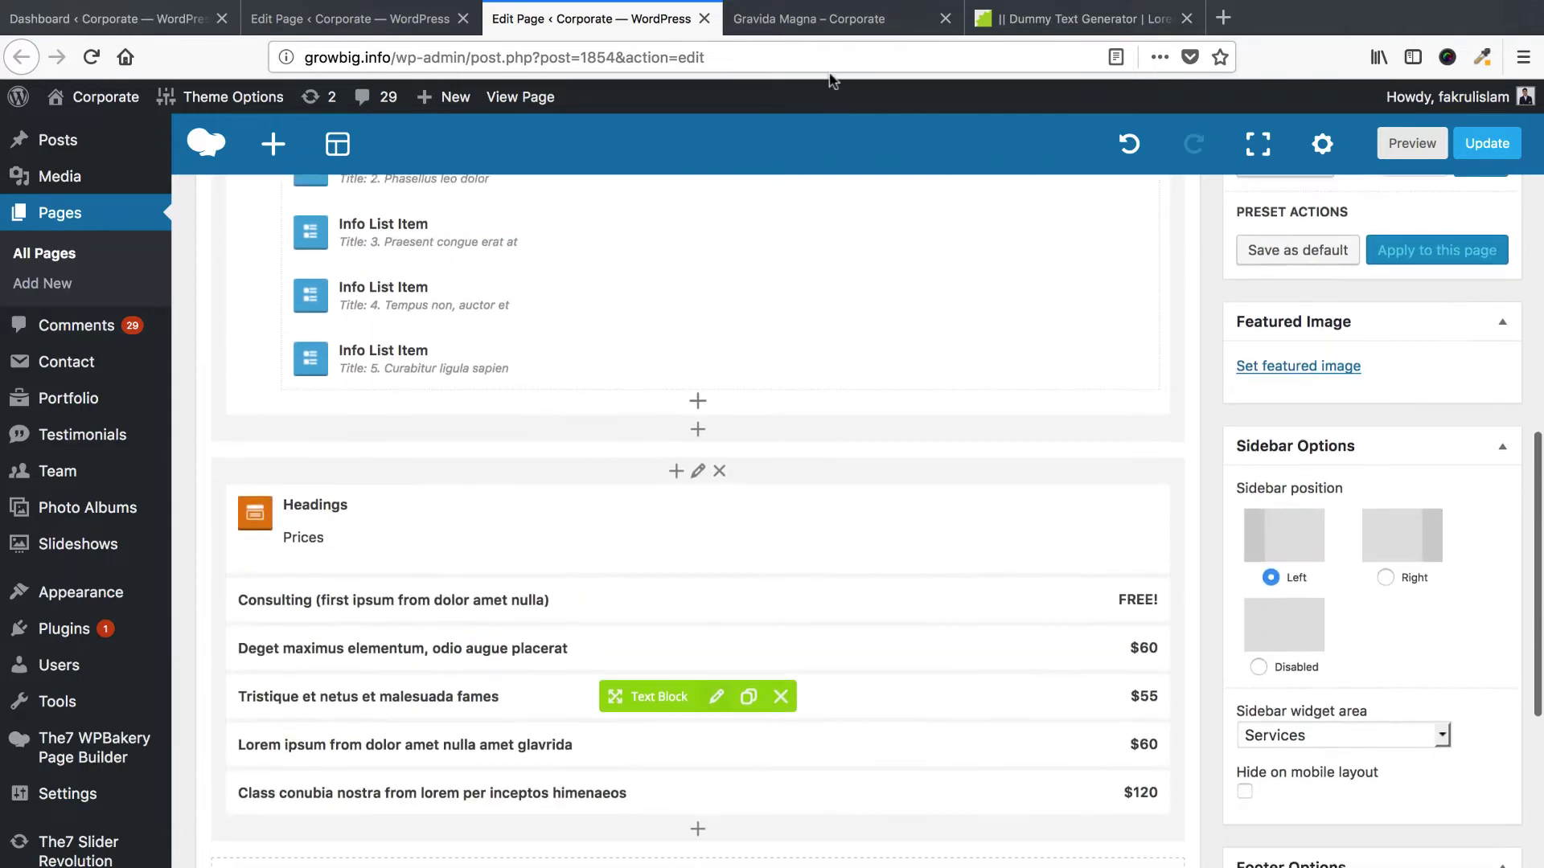
{"action": "left_click", "coordinate": [819, 19]}
{"action": "scroll", "coordinate": [778, 555], "scroll_direction": "down", "scroll_amount": 8}
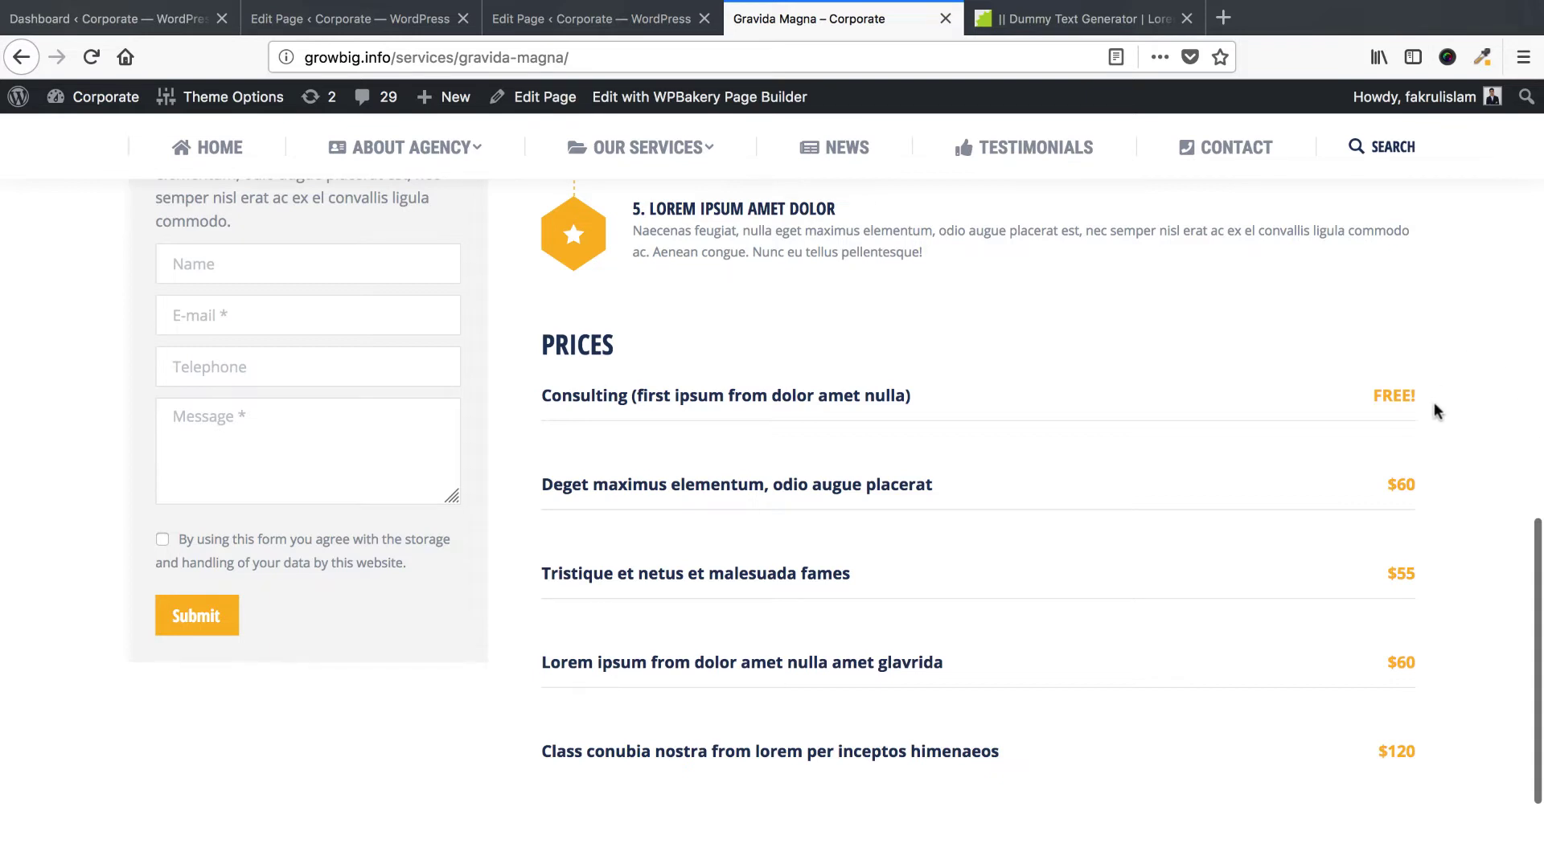
{"action": "left_click", "coordinate": [555, 19]}
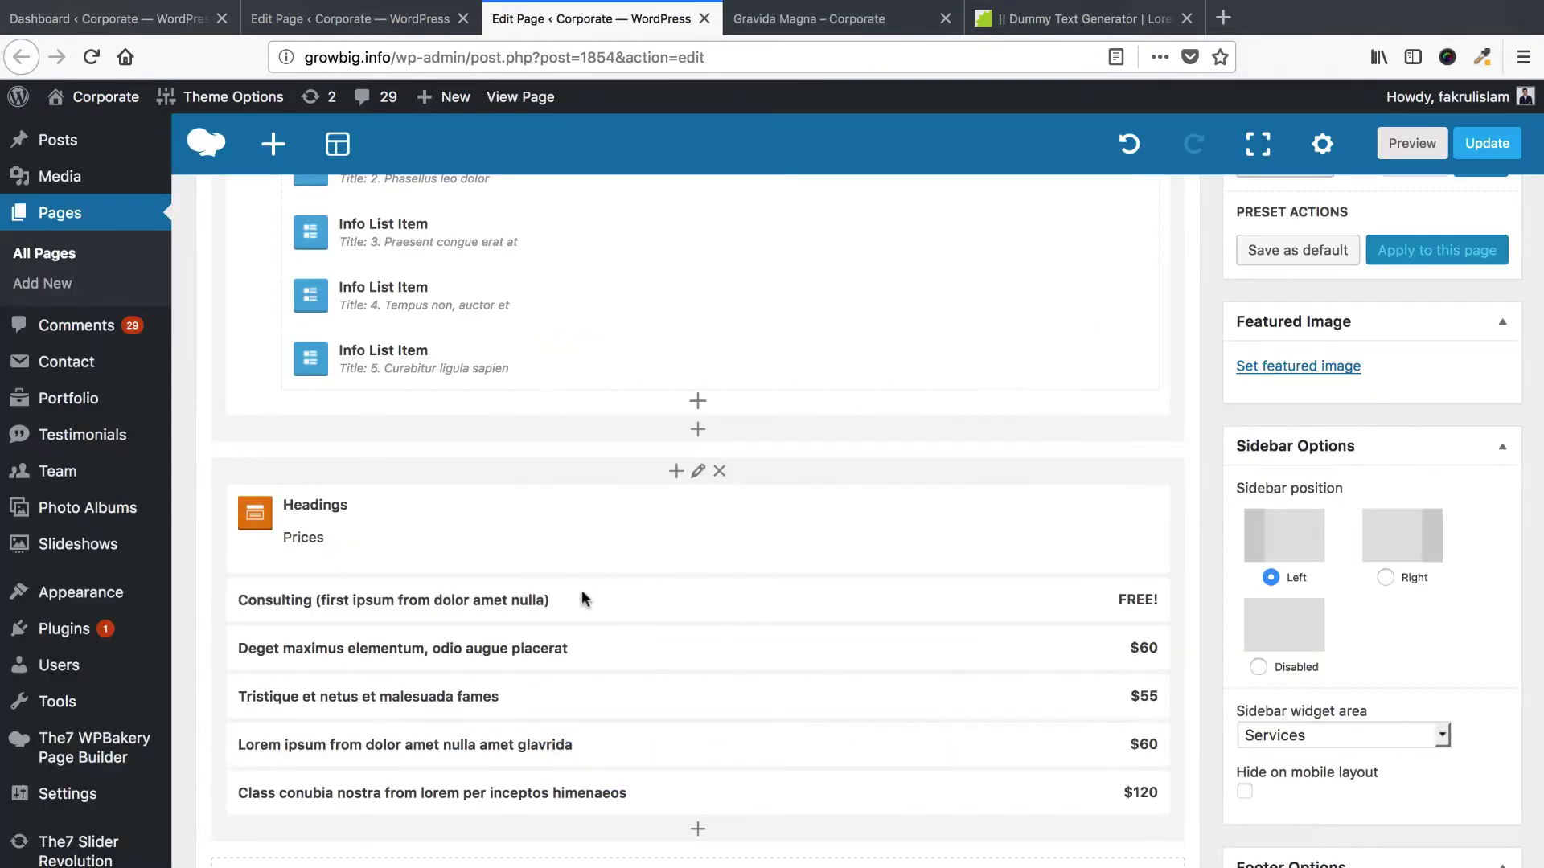
Change the title of the Prices heading to "Service Prices" and save it.
{"action": "scroll", "coordinate": [581, 599], "scroll_direction": "down", "scroll_amount": 1}
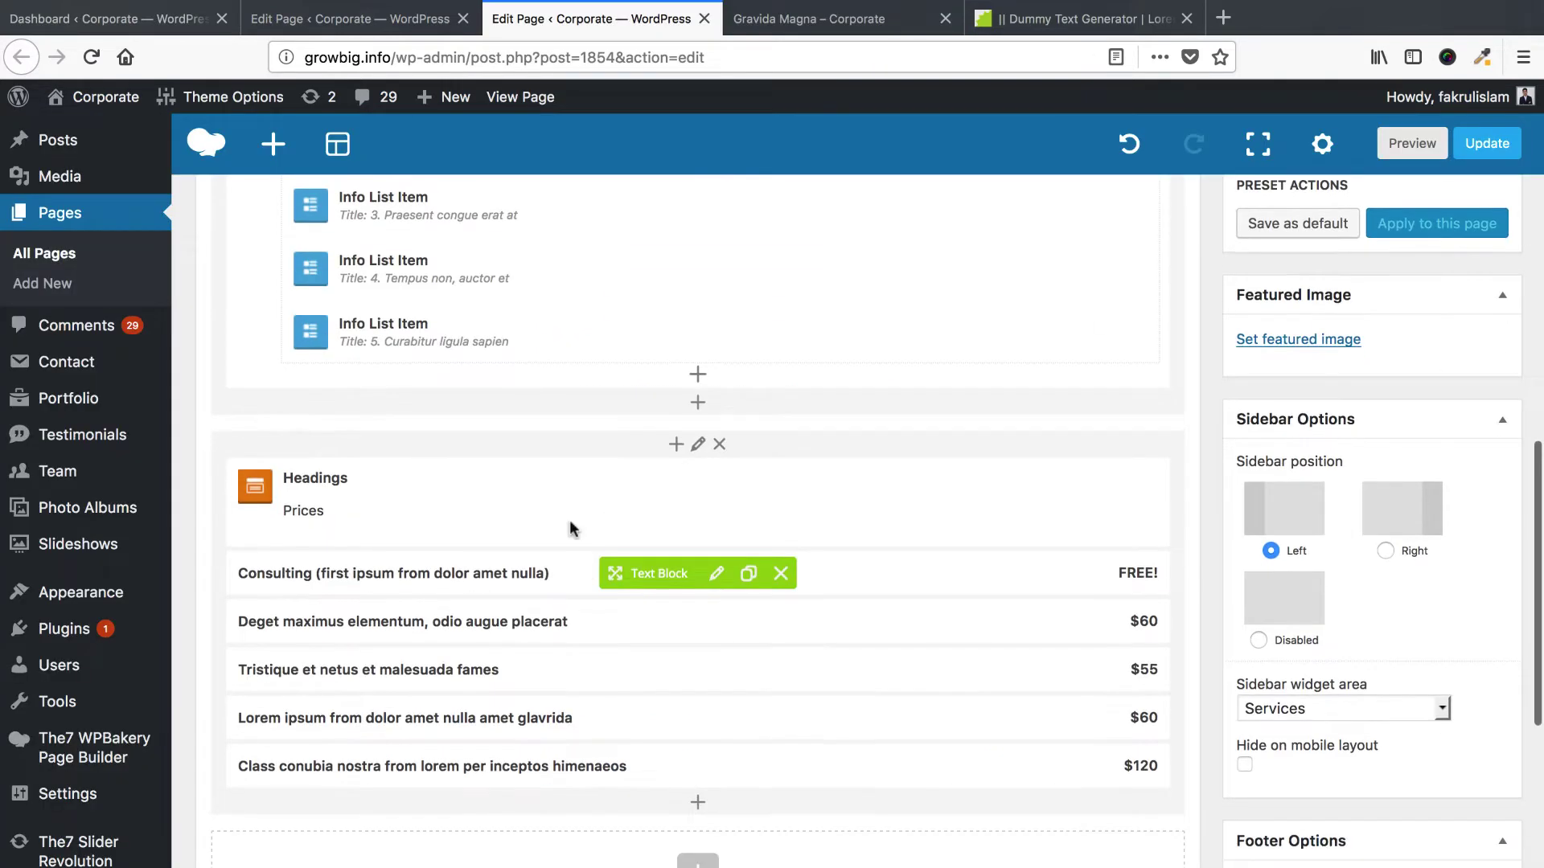
{"action": "left_click", "coordinate": [699, 447]}
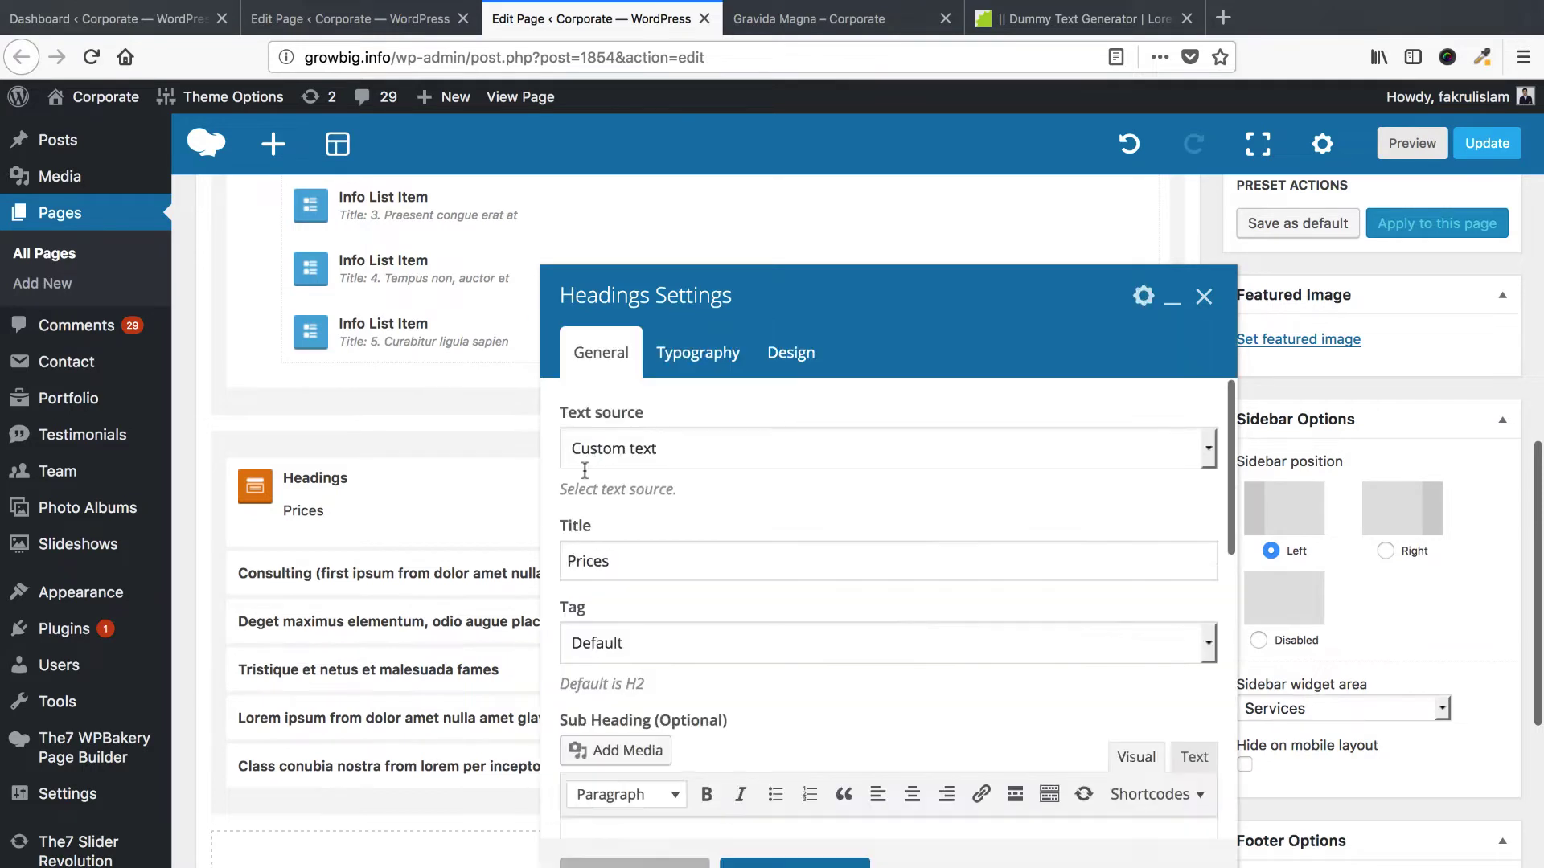
{"action": "left_click", "coordinate": [570, 549]}
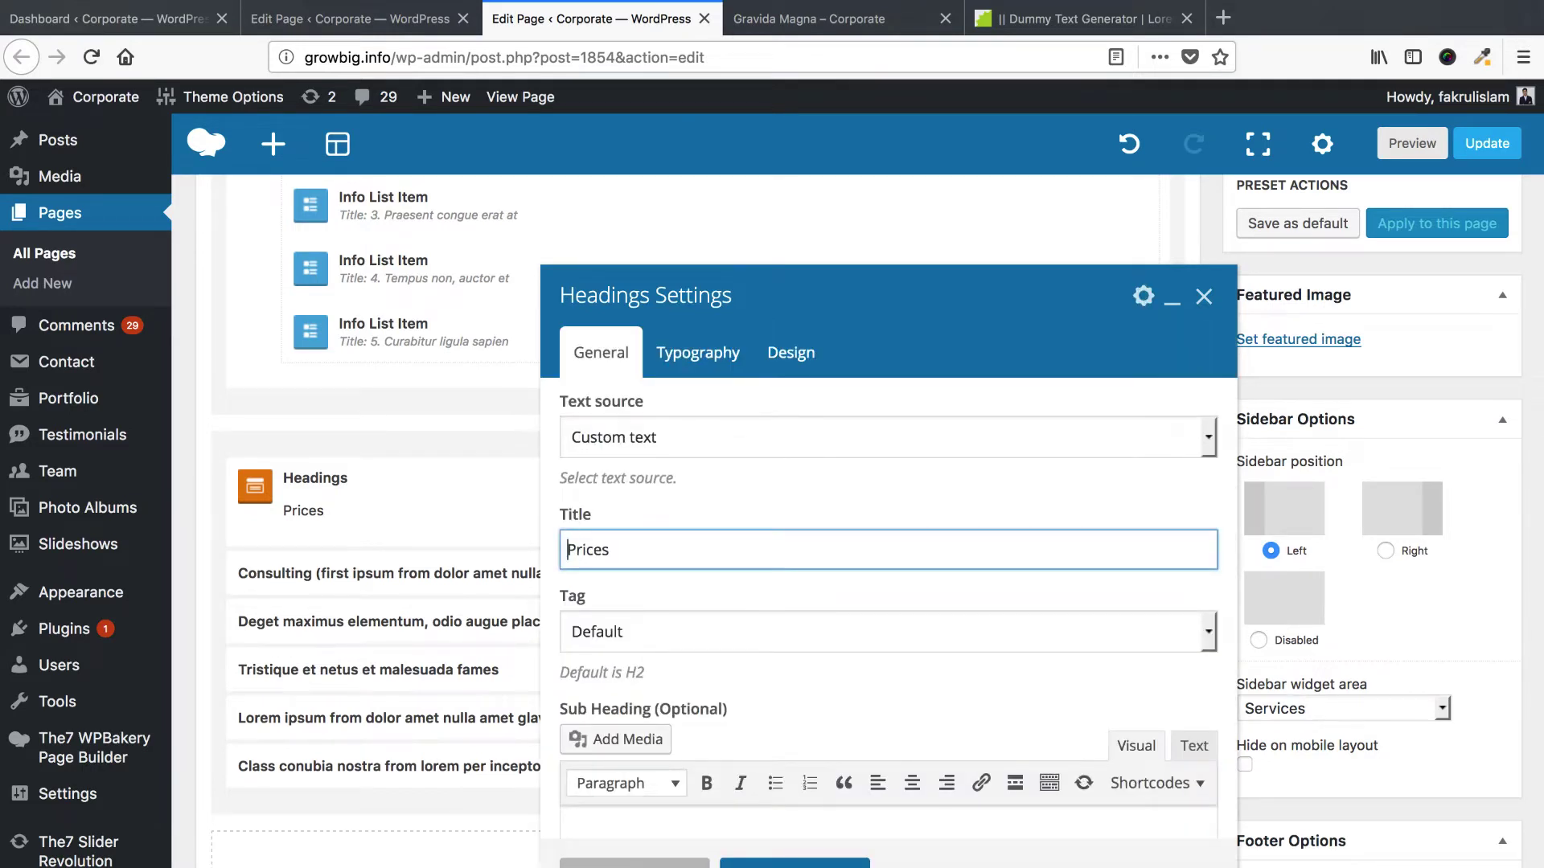
{"action": "type", "text": "Service"}
{"action": "left_click", "coordinate": [772, 862]}
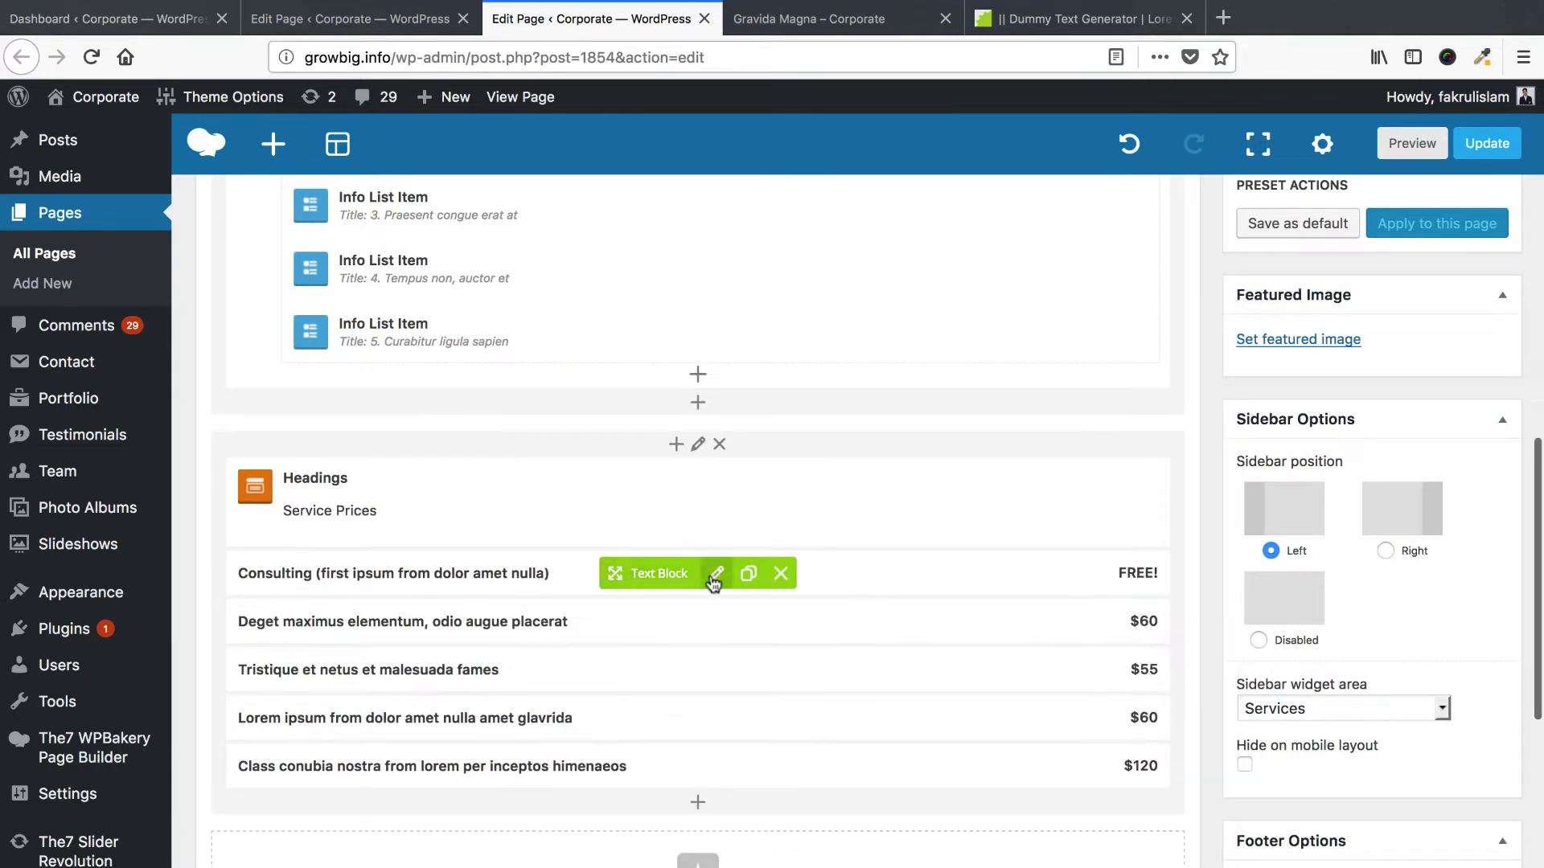
Replace the consulting text in the first price row with "imperdiet orci. Nunc nec neque." copied from the dummy text generator.
{"action": "left_click", "coordinate": [710, 577]}
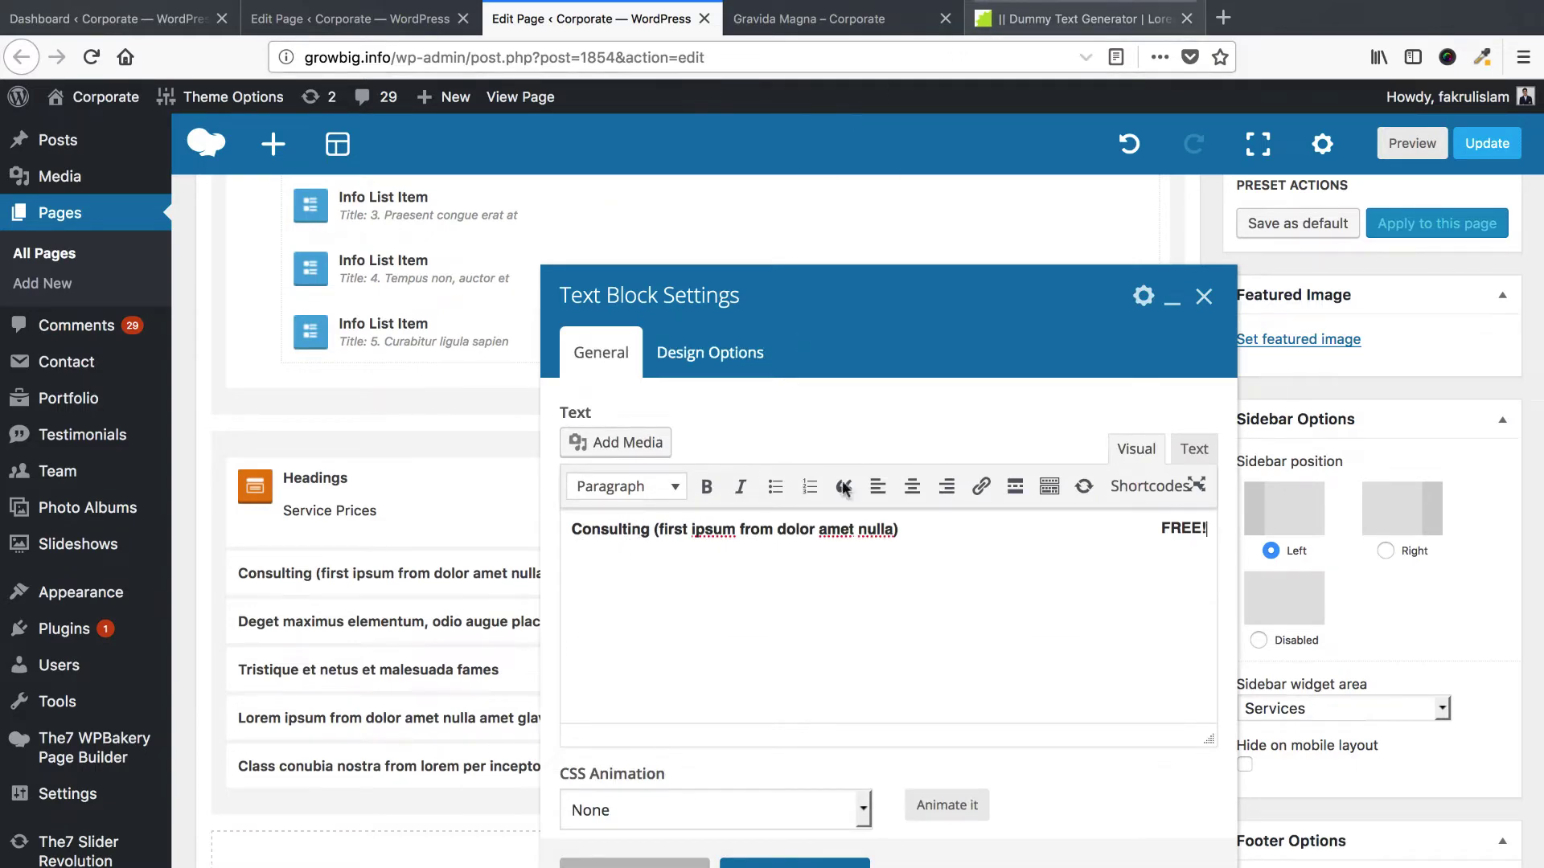
{"action": "left_click", "coordinate": [987, 24]}
{"action": "left_click", "coordinate": [787, 517]}
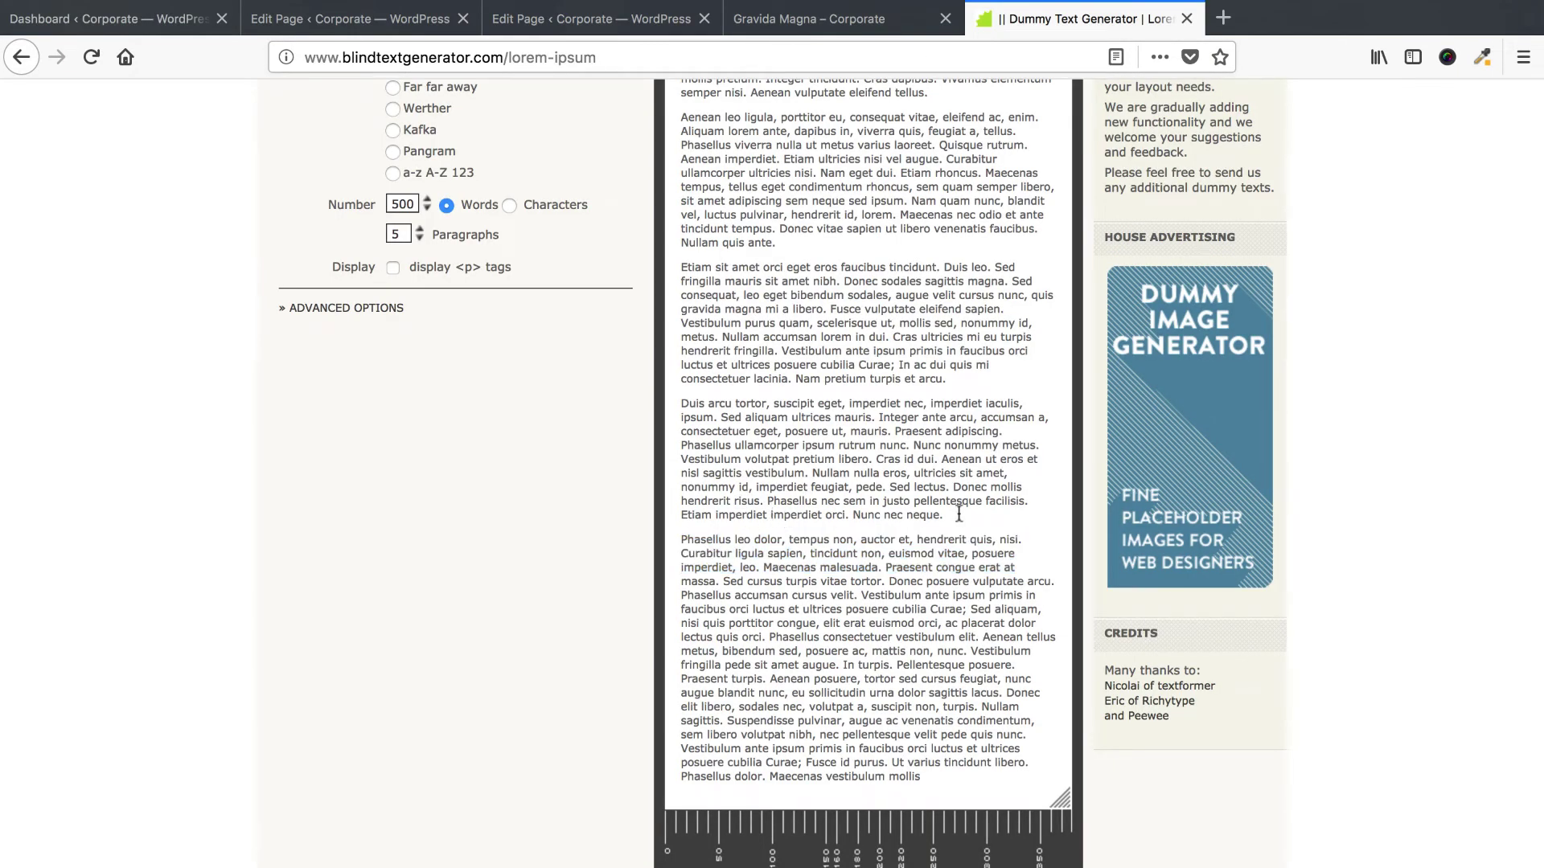
{"action": "left_click_drag", "start_coordinate": [959, 513], "coordinate": [770, 515]}
{"action": "key", "text": "super+c"}
{"action": "left_click", "coordinate": [683, 19]}
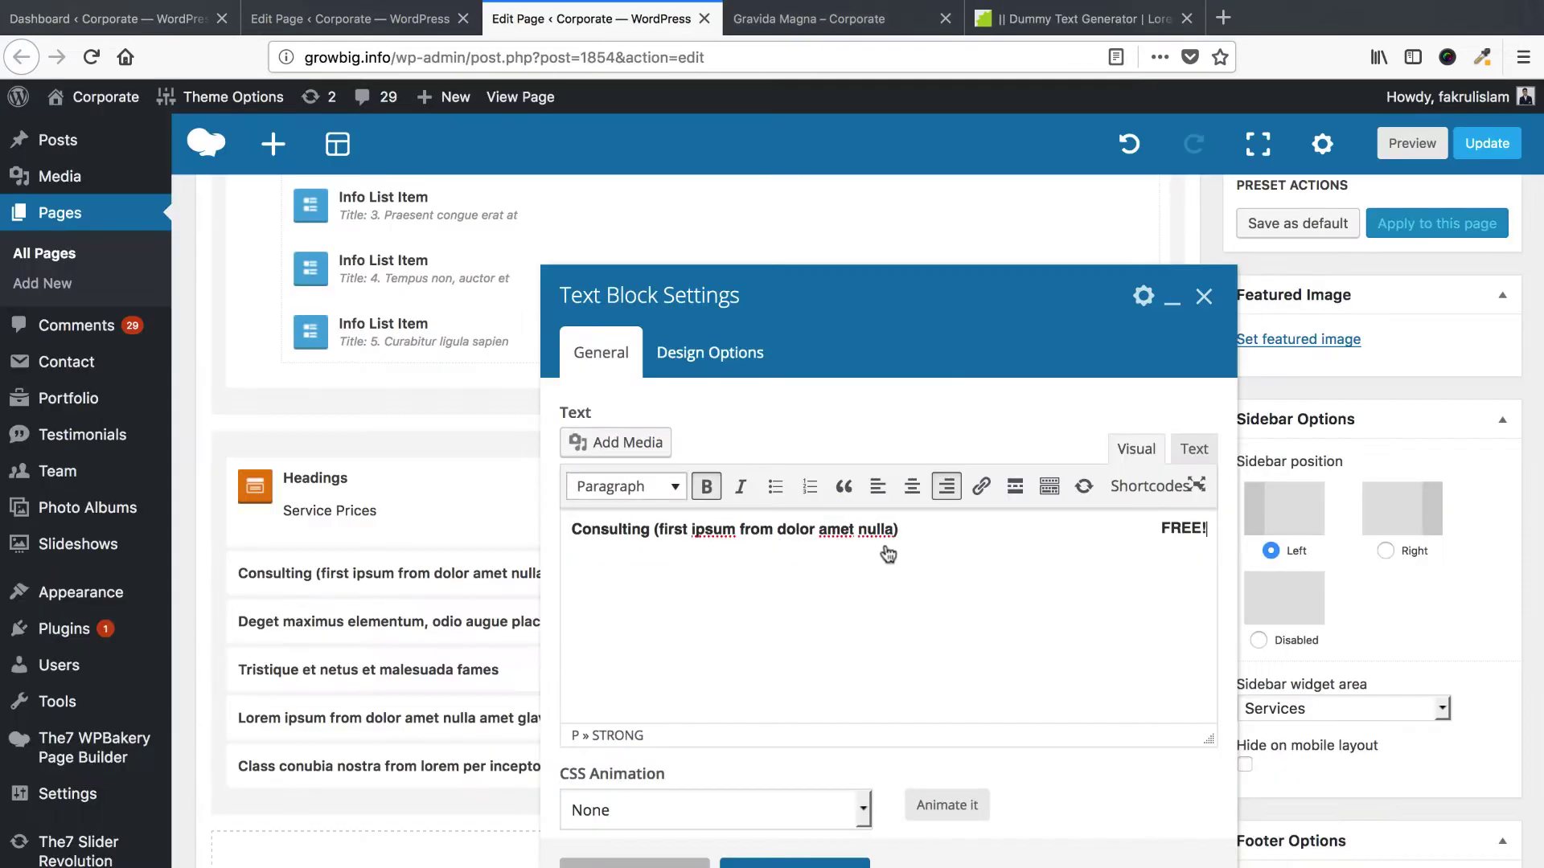
{"action": "left_click_drag", "start_coordinate": [898, 529], "coordinate": [572, 530]}
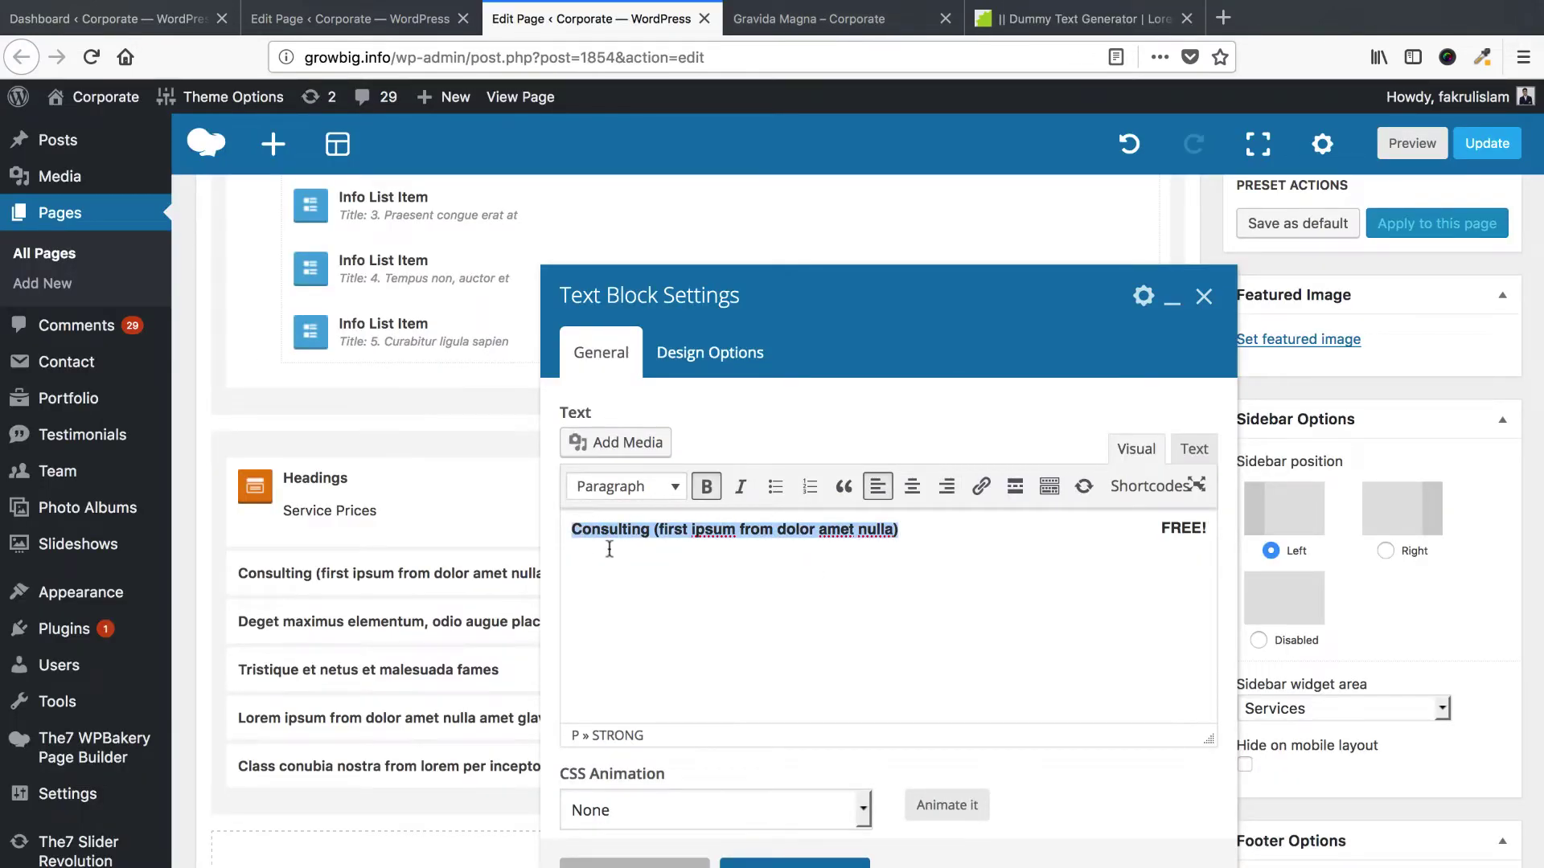
{"action": "key", "text": "super+v"}
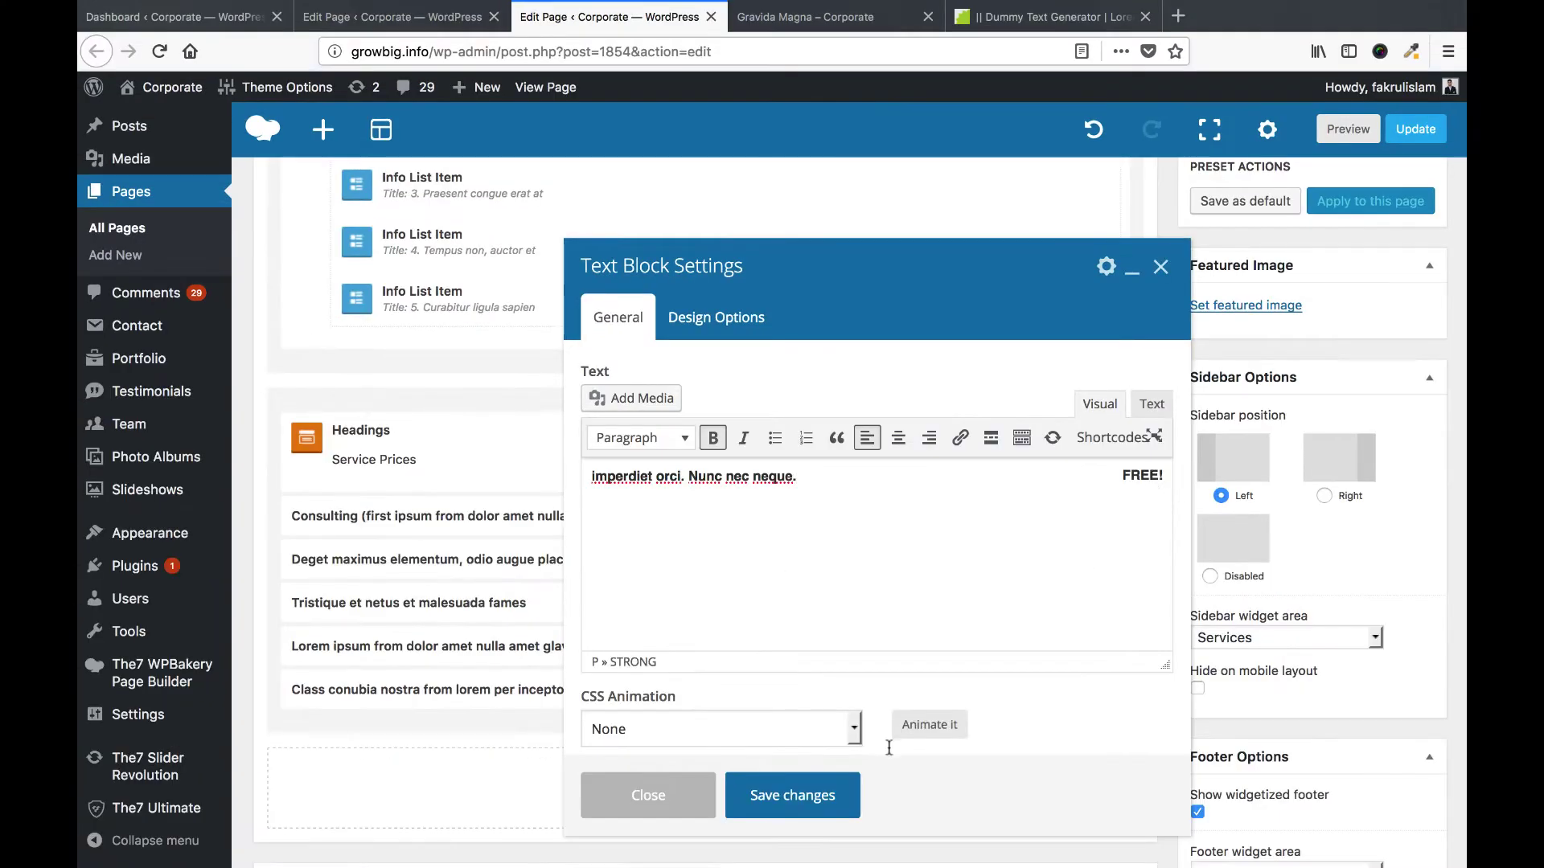
Save the first price row and replace the second row's text with "Curabitur ligula sapien, tincidunt non" copied from the dummy text generator.
{"action": "left_click", "coordinate": [793, 796]}
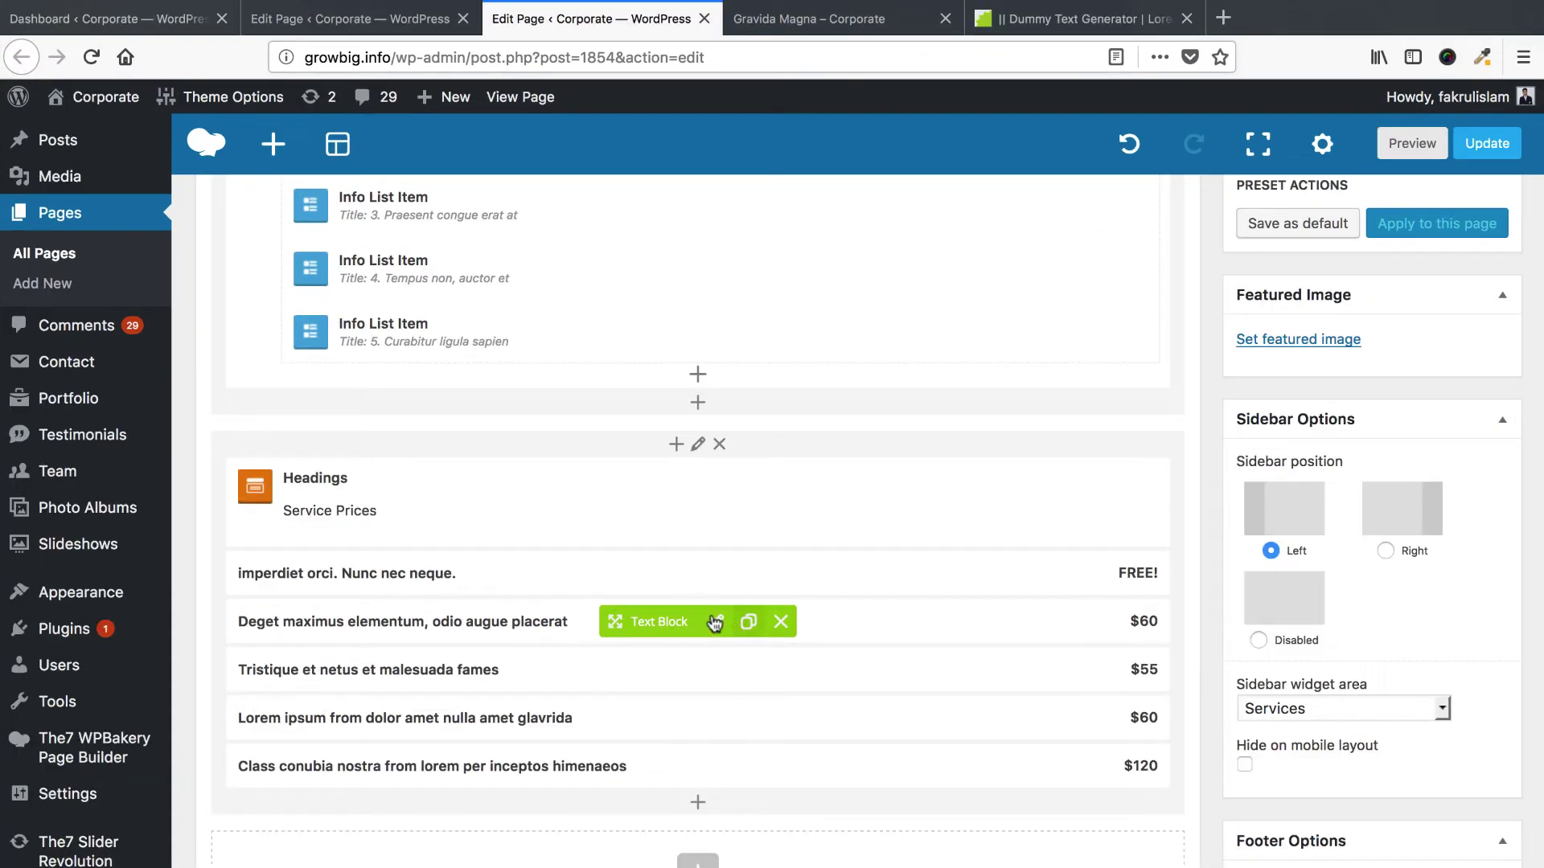
{"action": "left_click", "coordinate": [721, 560]}
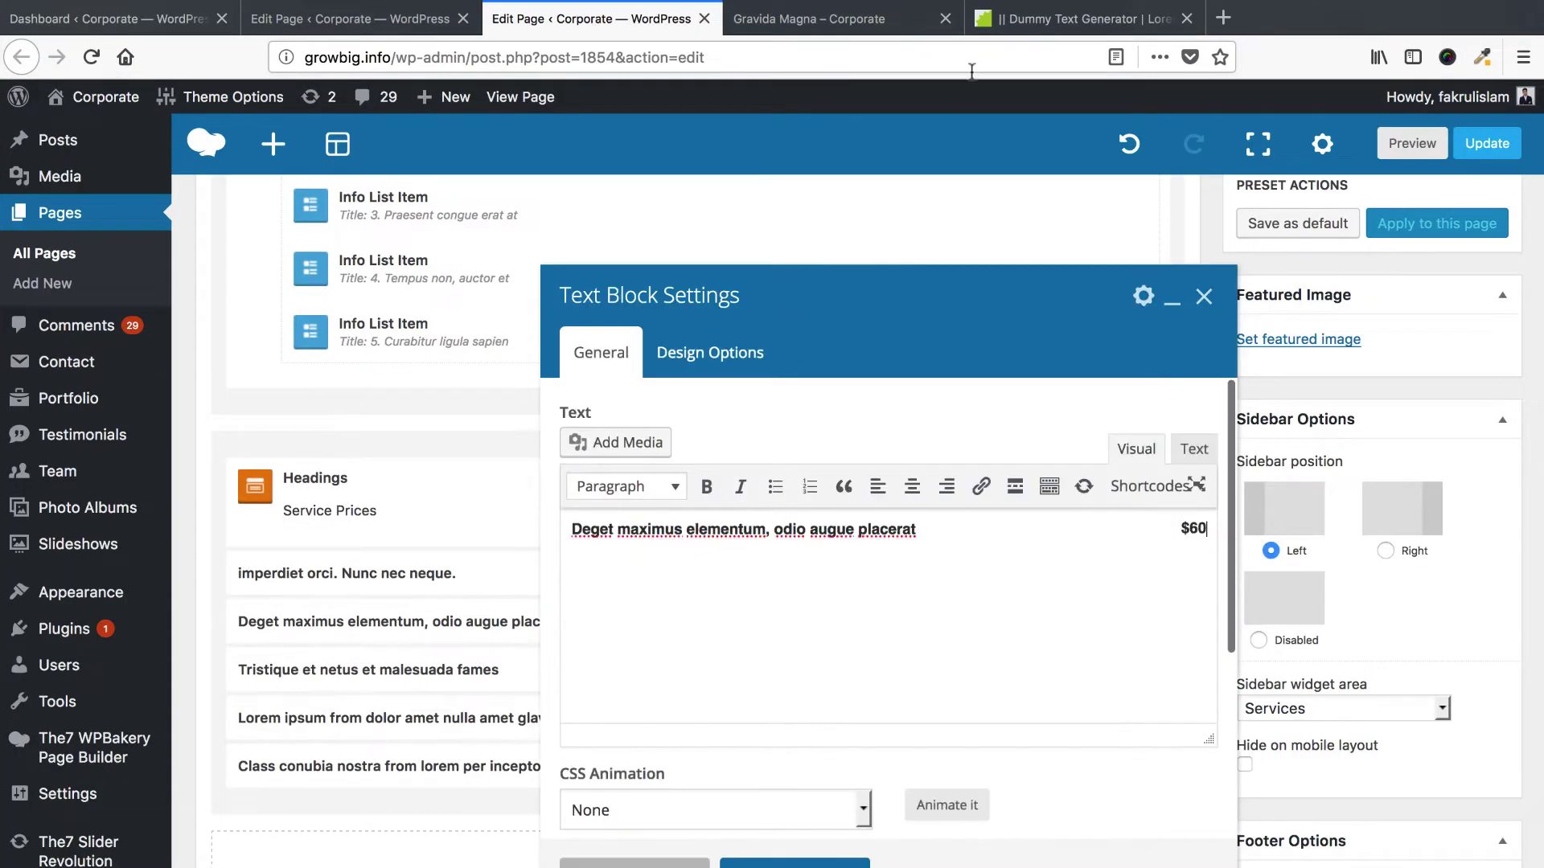
{"action": "left_click", "coordinate": [1046, 18]}
{"action": "left_click", "coordinate": [691, 555]}
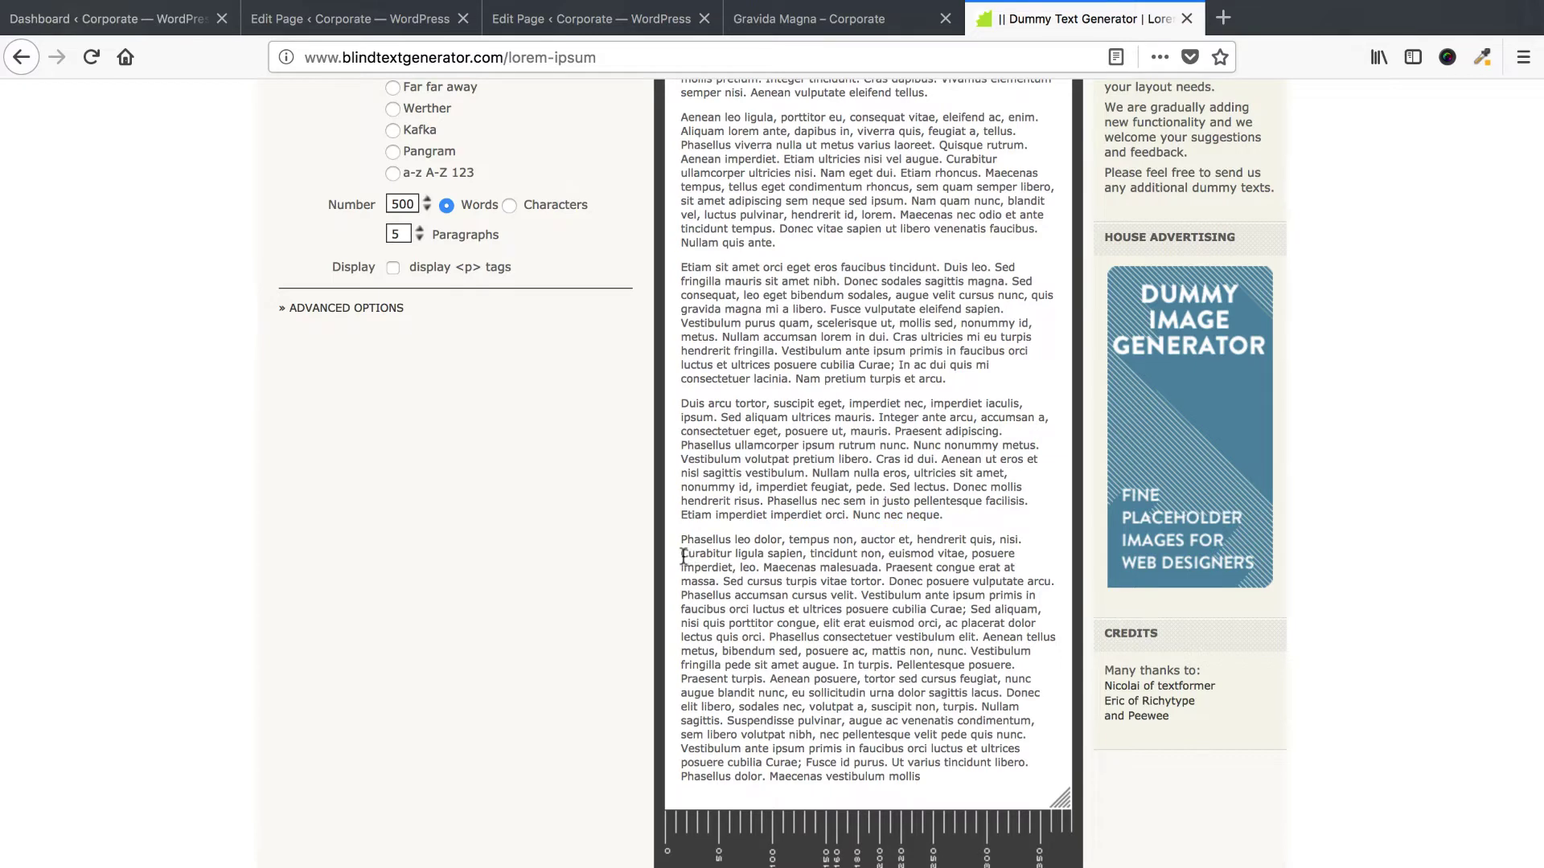
{"action": "left_click_drag", "start_coordinate": [818, 555], "coordinate": [876, 554]}
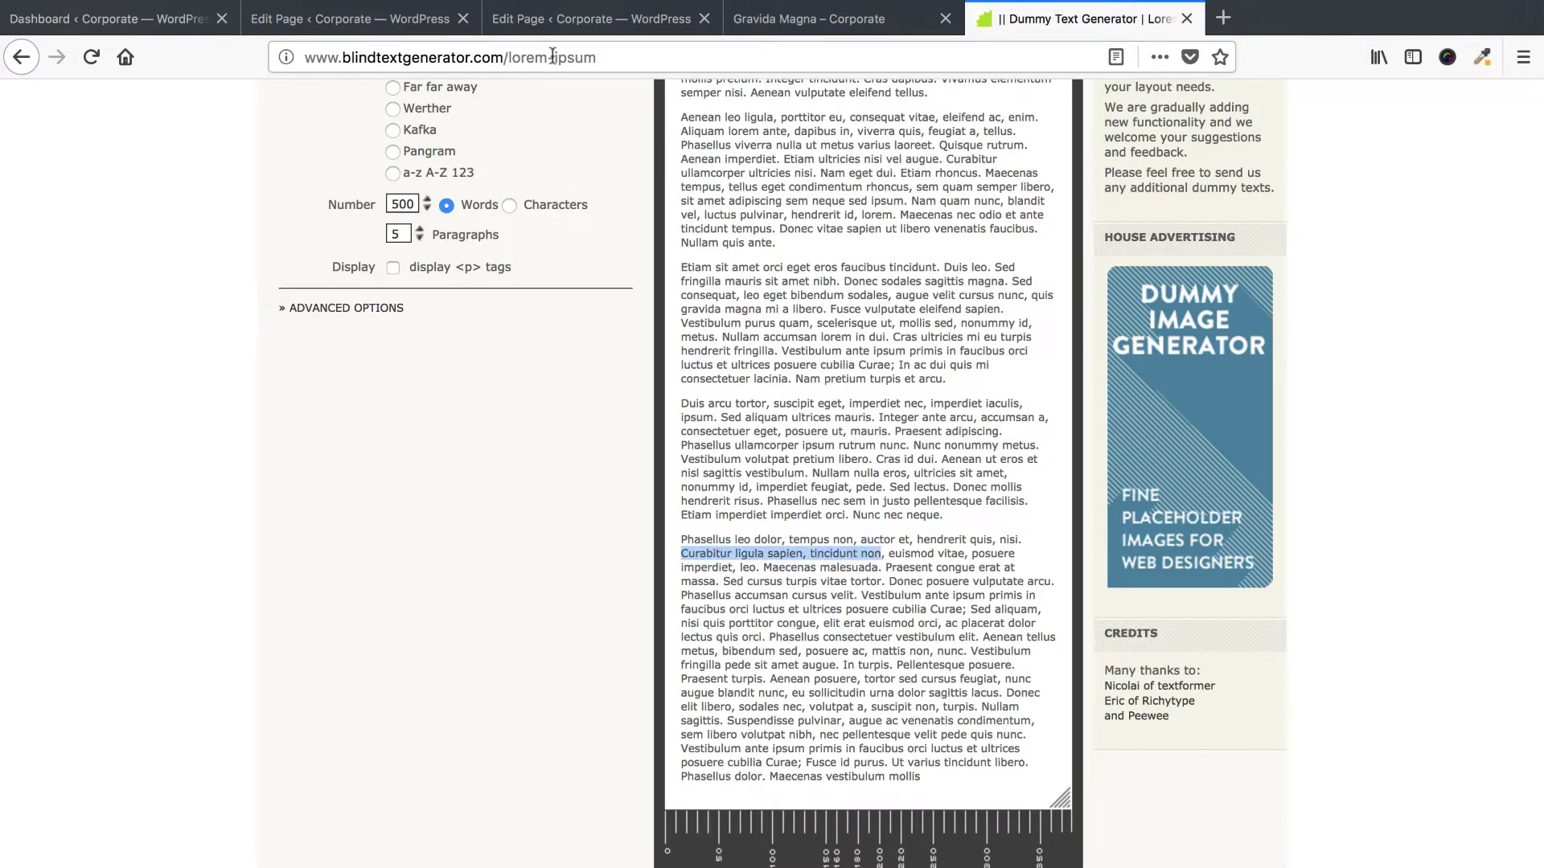
{"action": "left_click", "coordinate": [566, 23]}
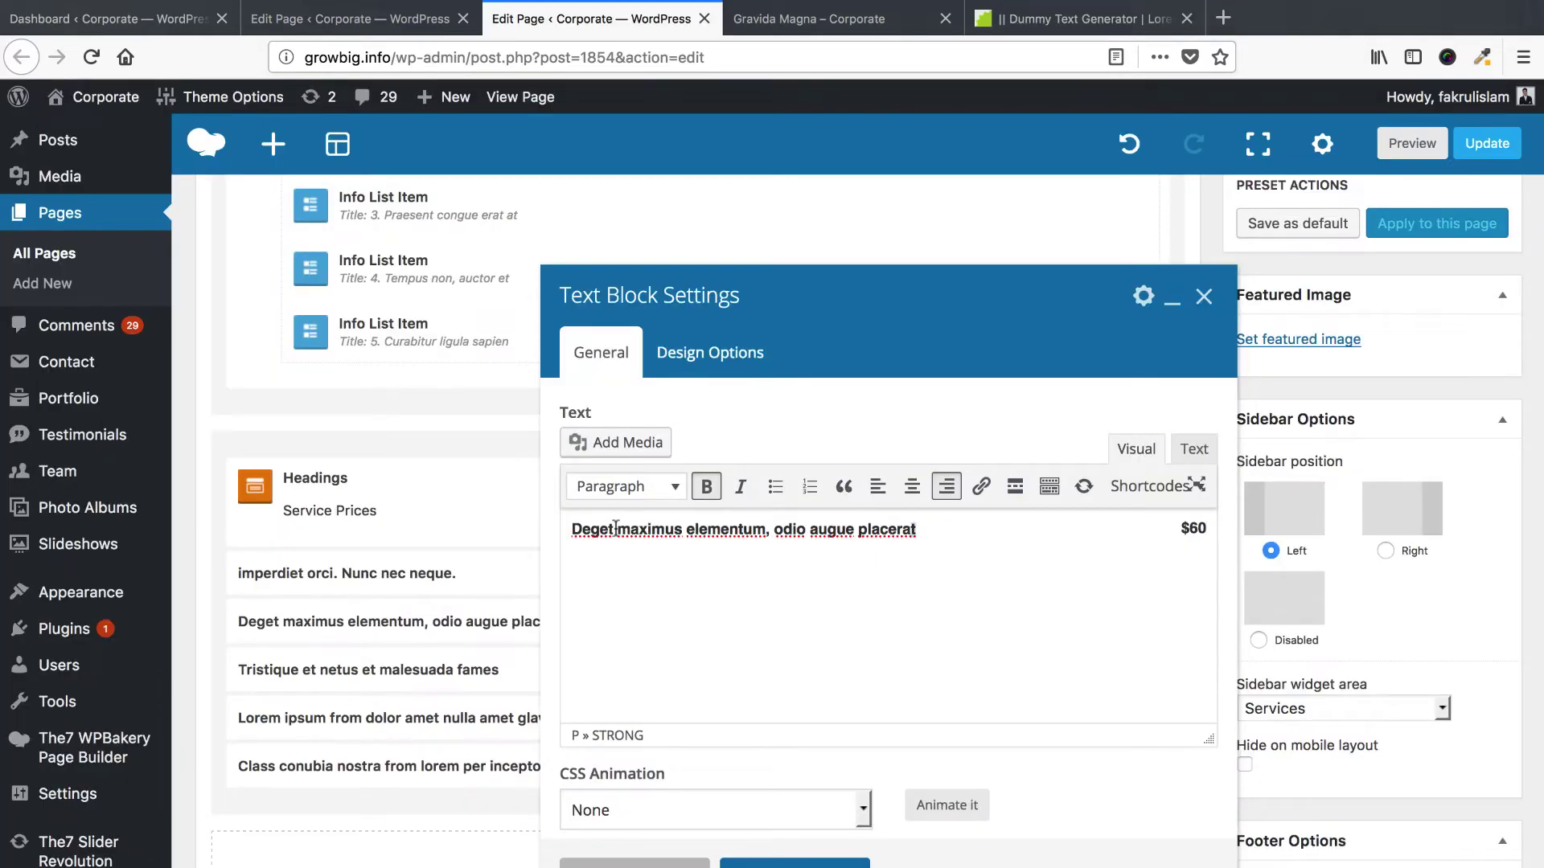
{"action": "left_click", "coordinate": [955, 562]}
{"action": "key", "text": "shift+Home"}
{"action": "type", "text": "Curabitur ligula sapien, tincidunt non"}
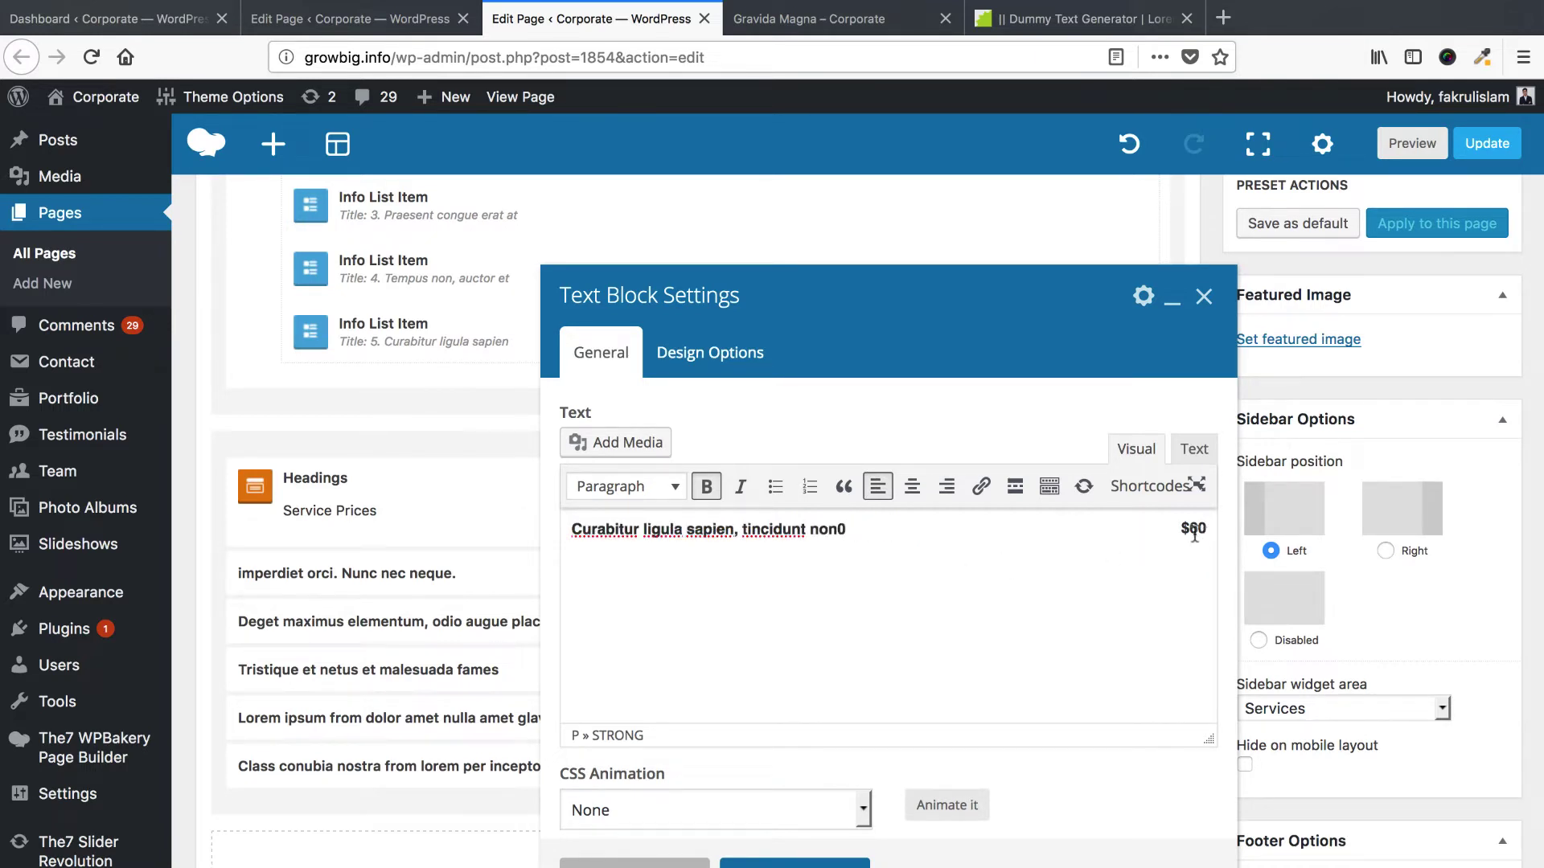
Set the second row's price to $600, save the row and open the settings of the third price row.
{"action": "left_click", "coordinate": [1194, 534]}
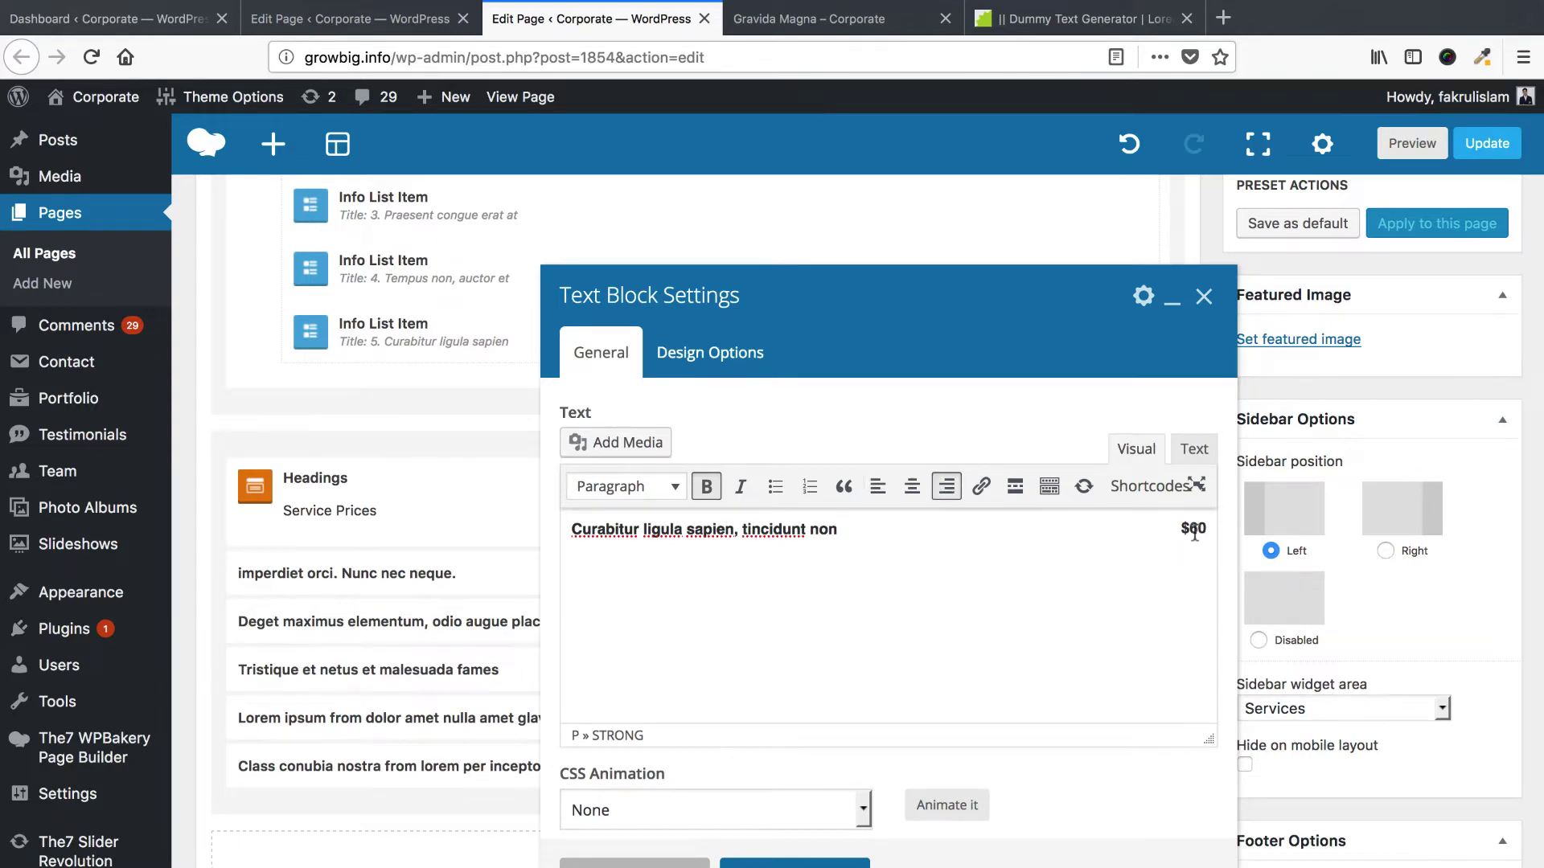
{"action": "type", "text": "0"}
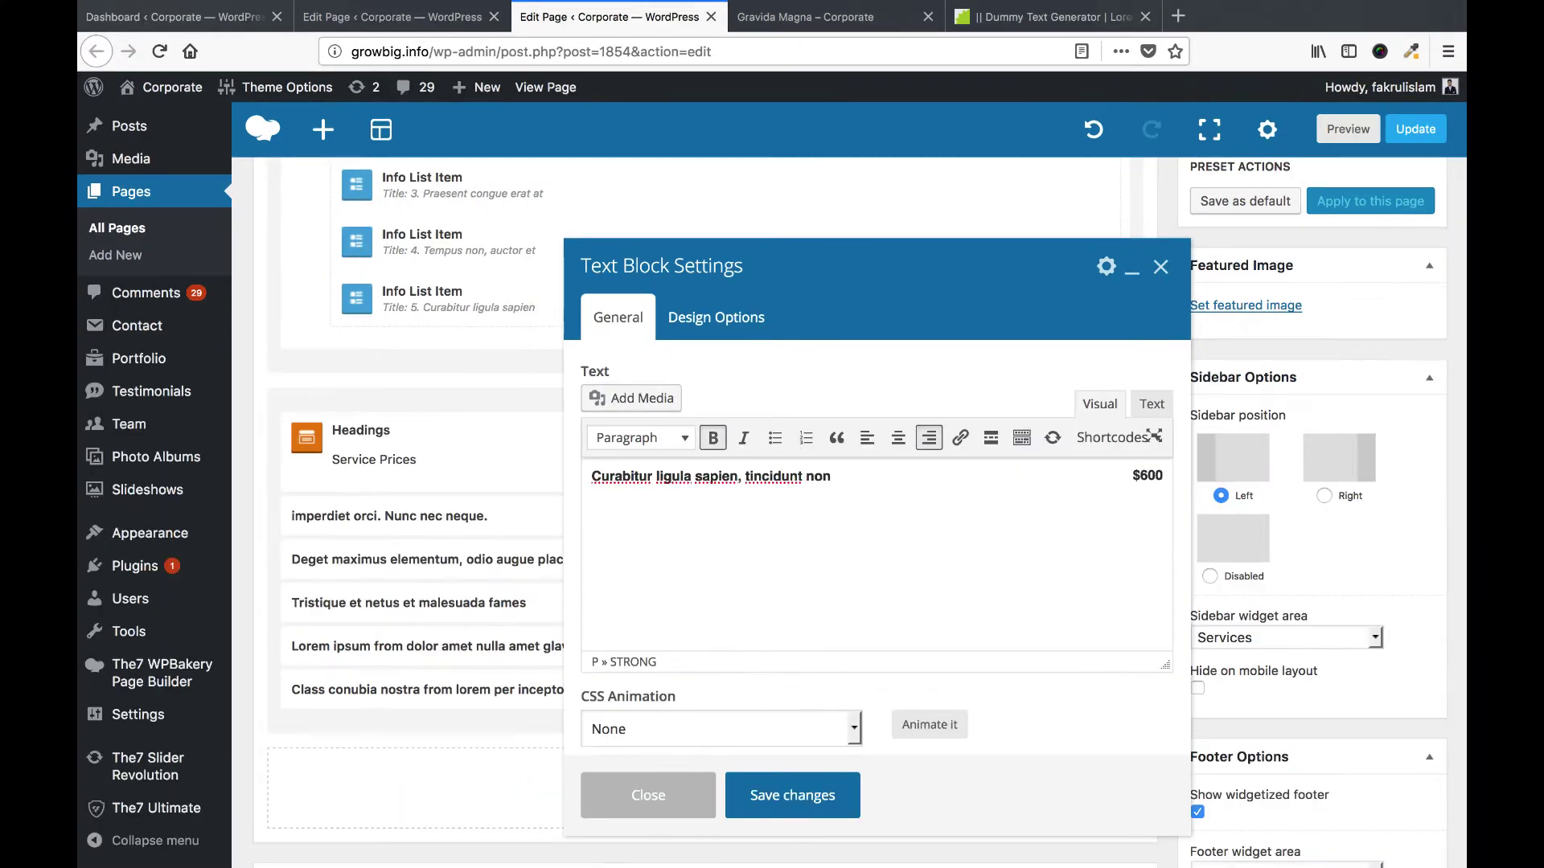
{"action": "left_click", "coordinate": [765, 784]}
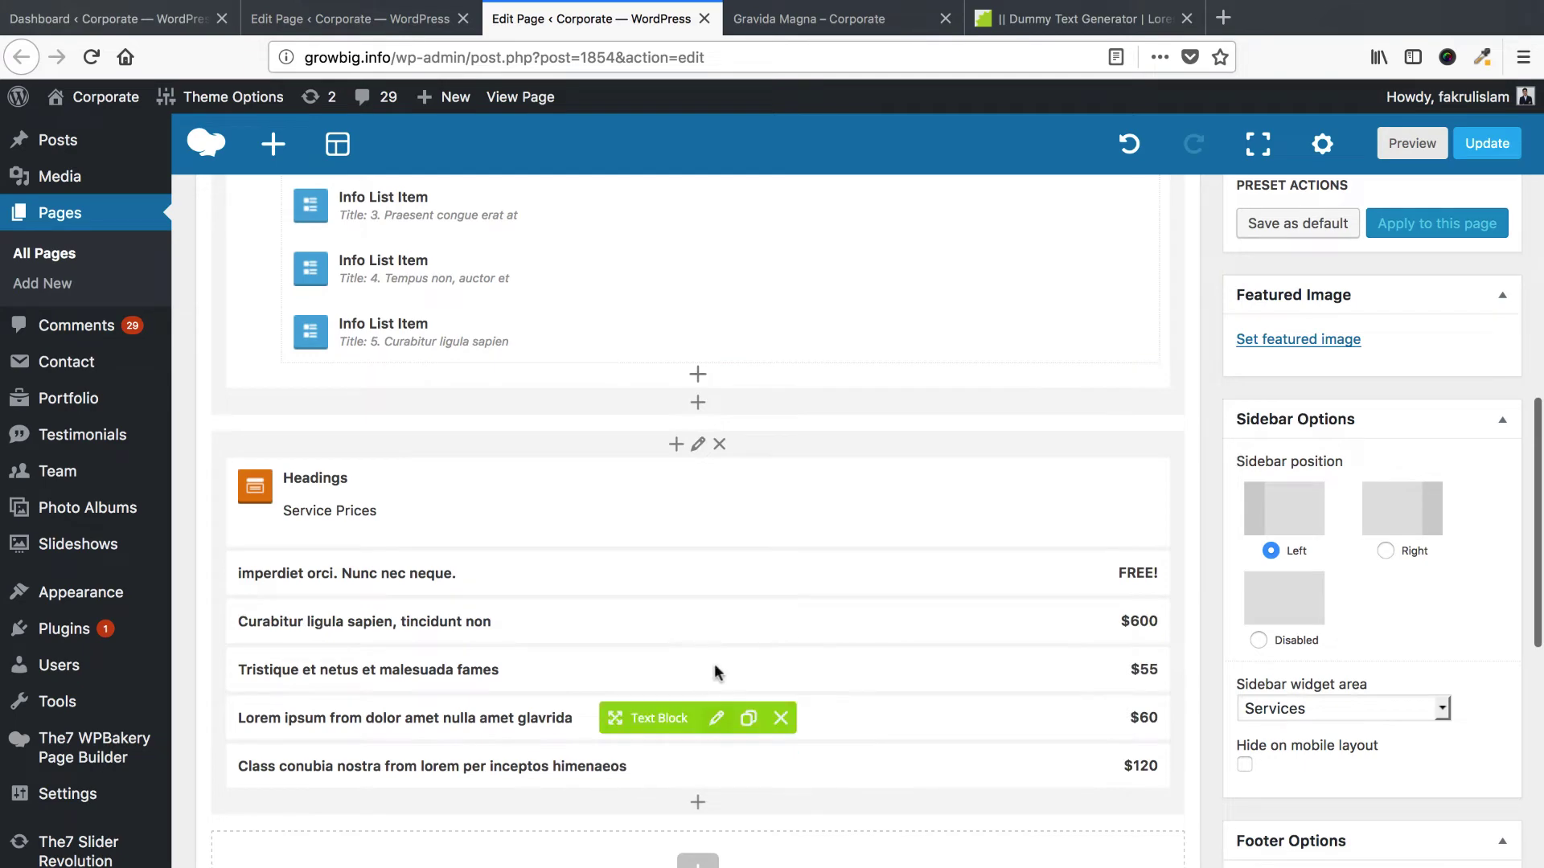
{"action": "left_click", "coordinate": [716, 670]}
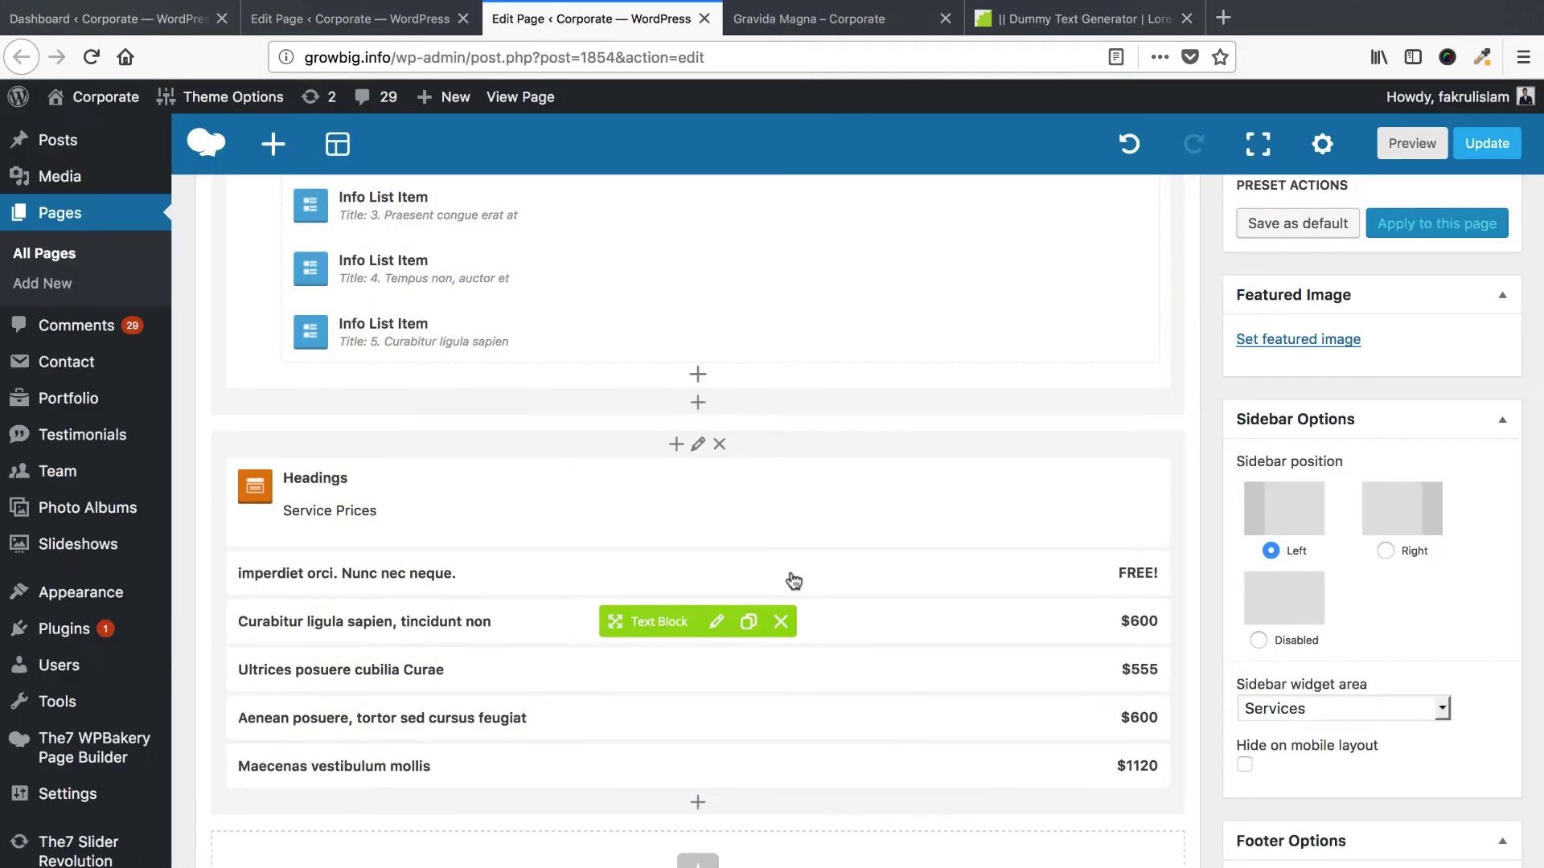
Update the Gravida Magna page and reload its published version.
{"action": "scroll", "coordinate": [1206, 699], "scroll_direction": "up", "scroll_amount": 15}
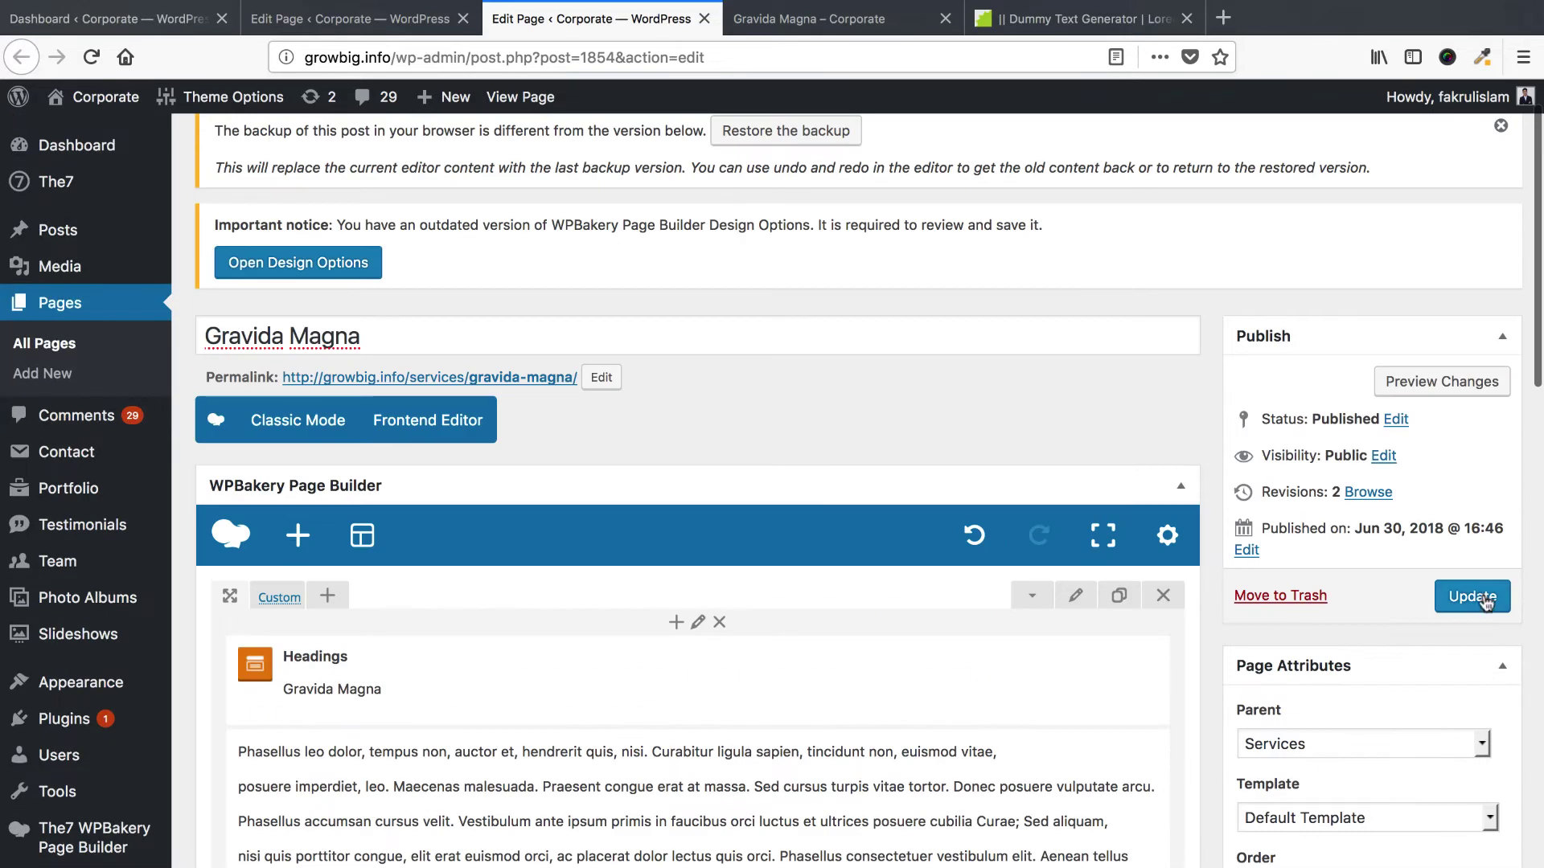
{"action": "left_click", "coordinate": [1486, 603]}
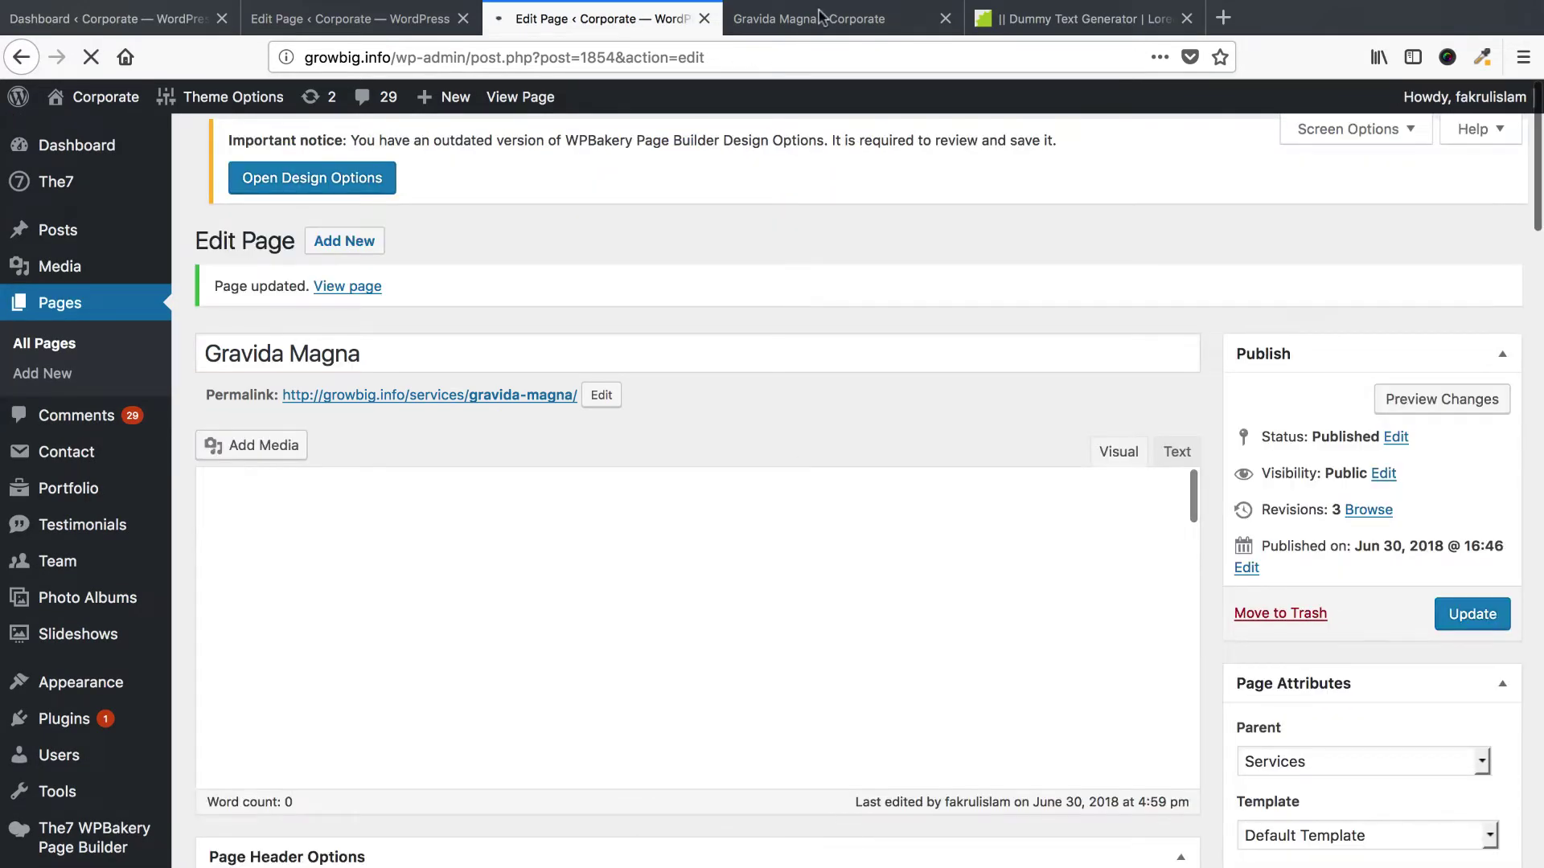
{"action": "left_click", "coordinate": [820, 16]}
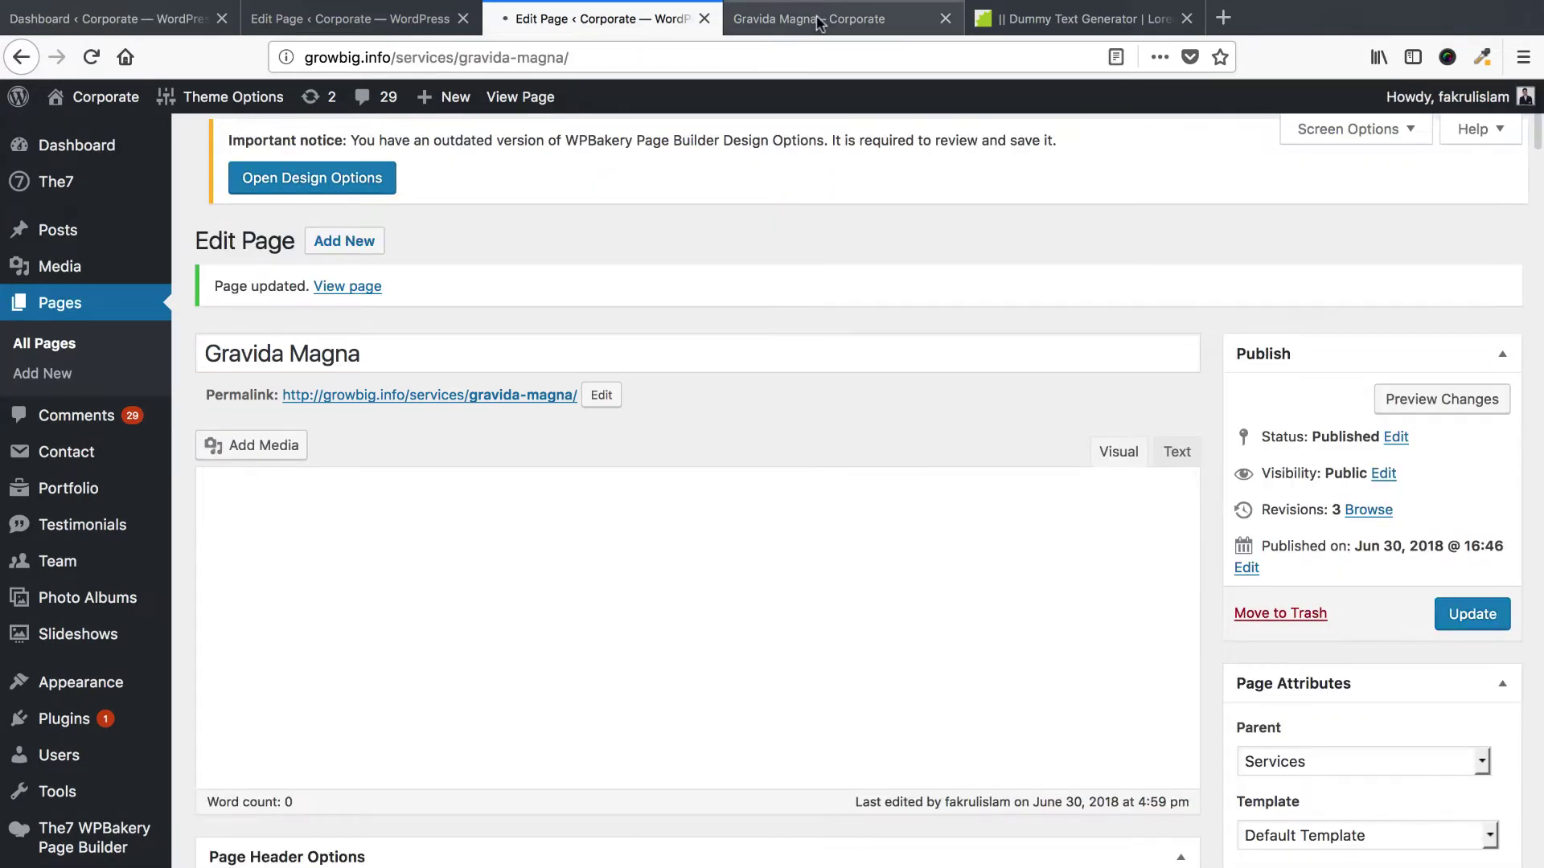
{"action": "scroll", "coordinate": [798, 537], "scroll_direction": "up", "scroll_amount": 10}
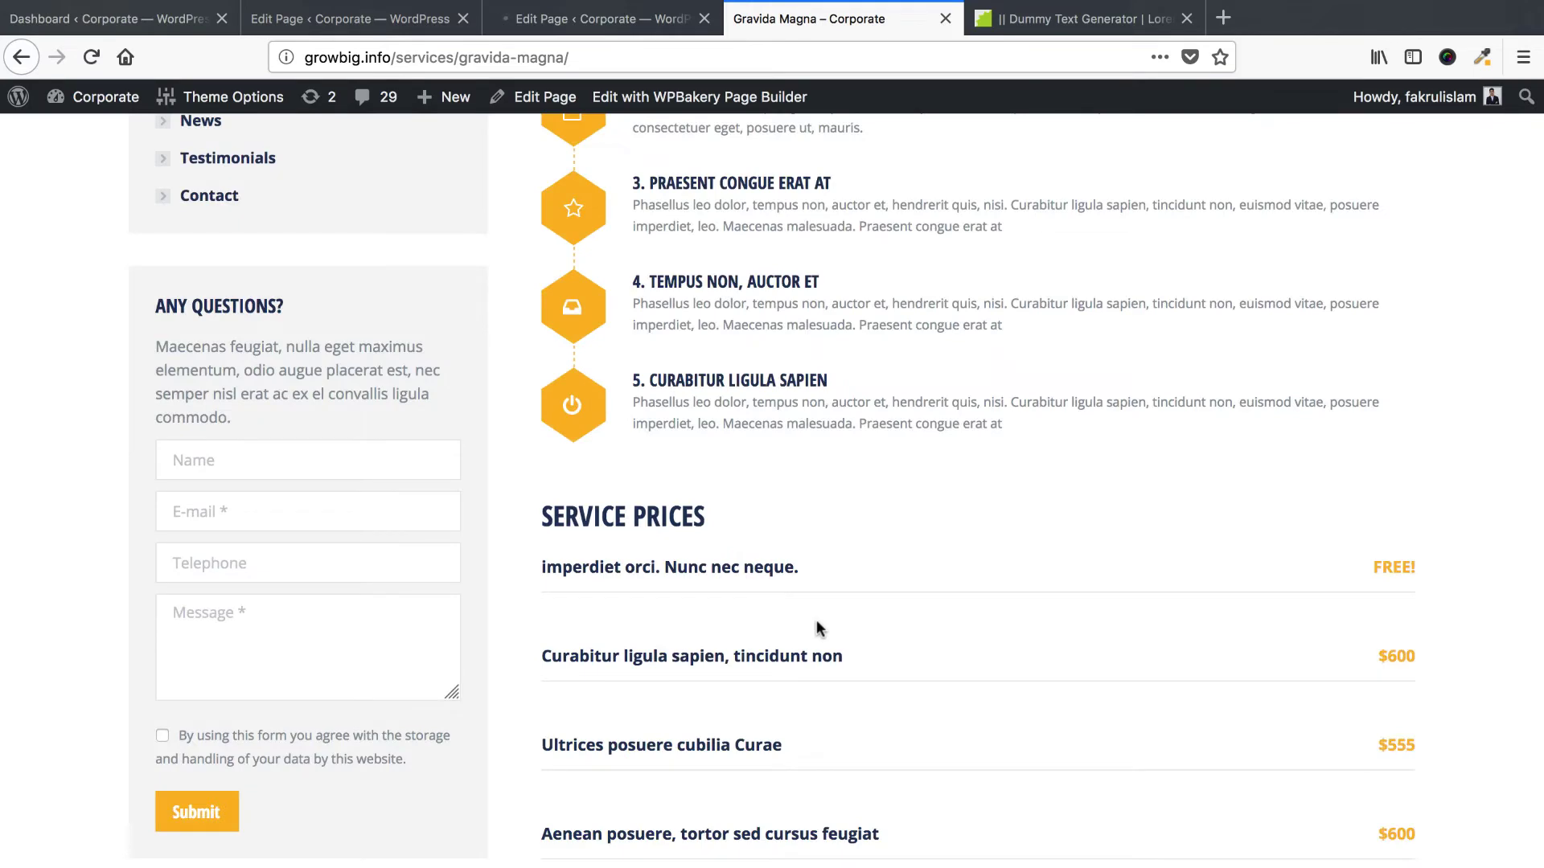
Review the service prices, work process list and Our Services sidebar menu on the published page.
{"action": "scroll", "coordinate": [1290, 572], "scroll_direction": "down", "scroll_amount": 3}
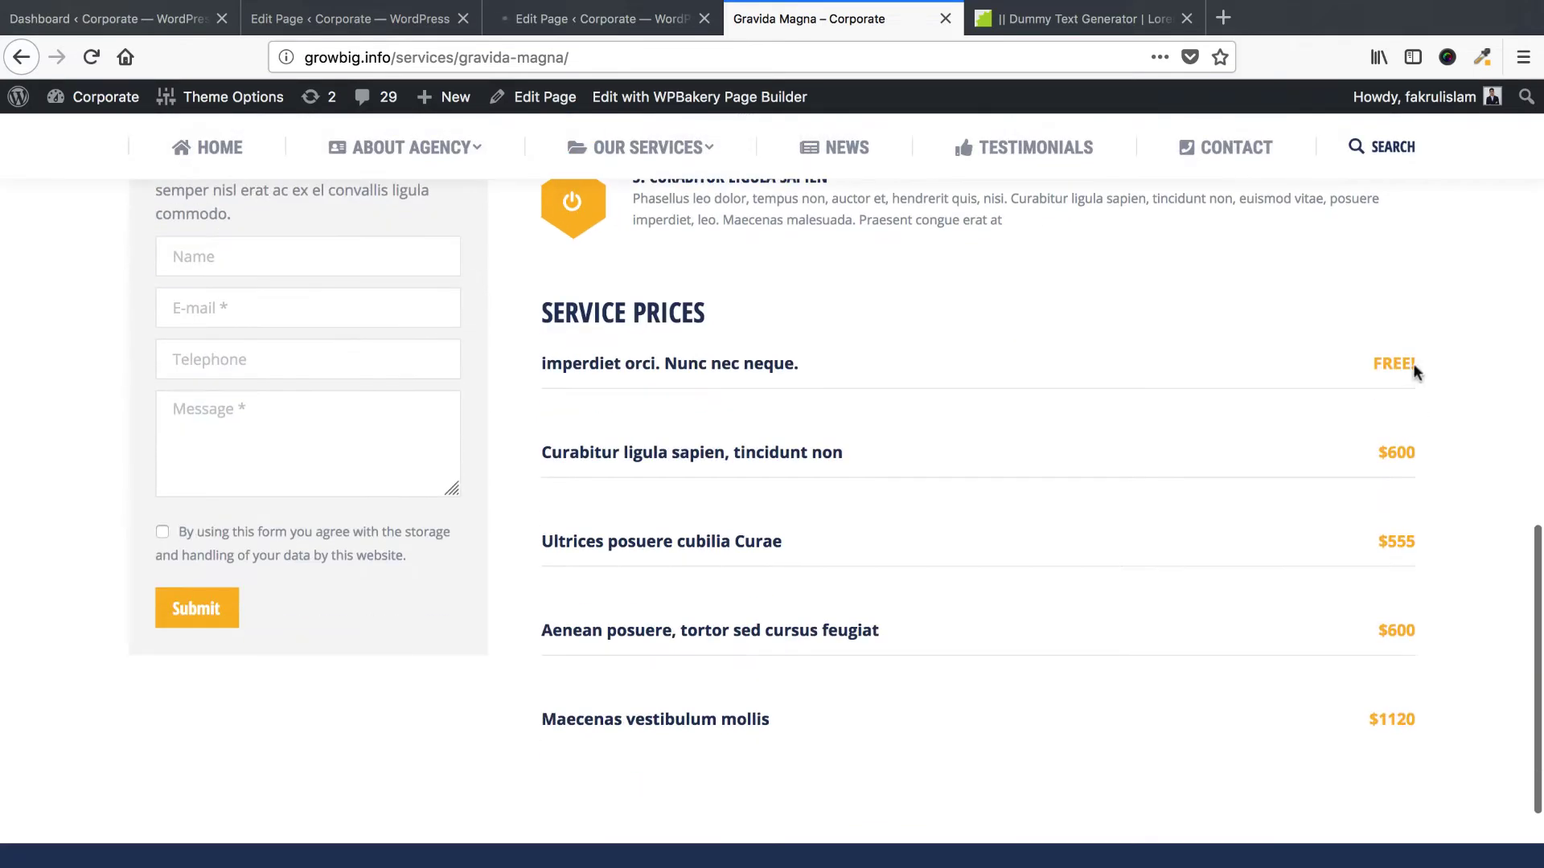
{"action": "scroll", "coordinate": [1048, 598], "scroll_direction": "up", "scroll_amount": 7}
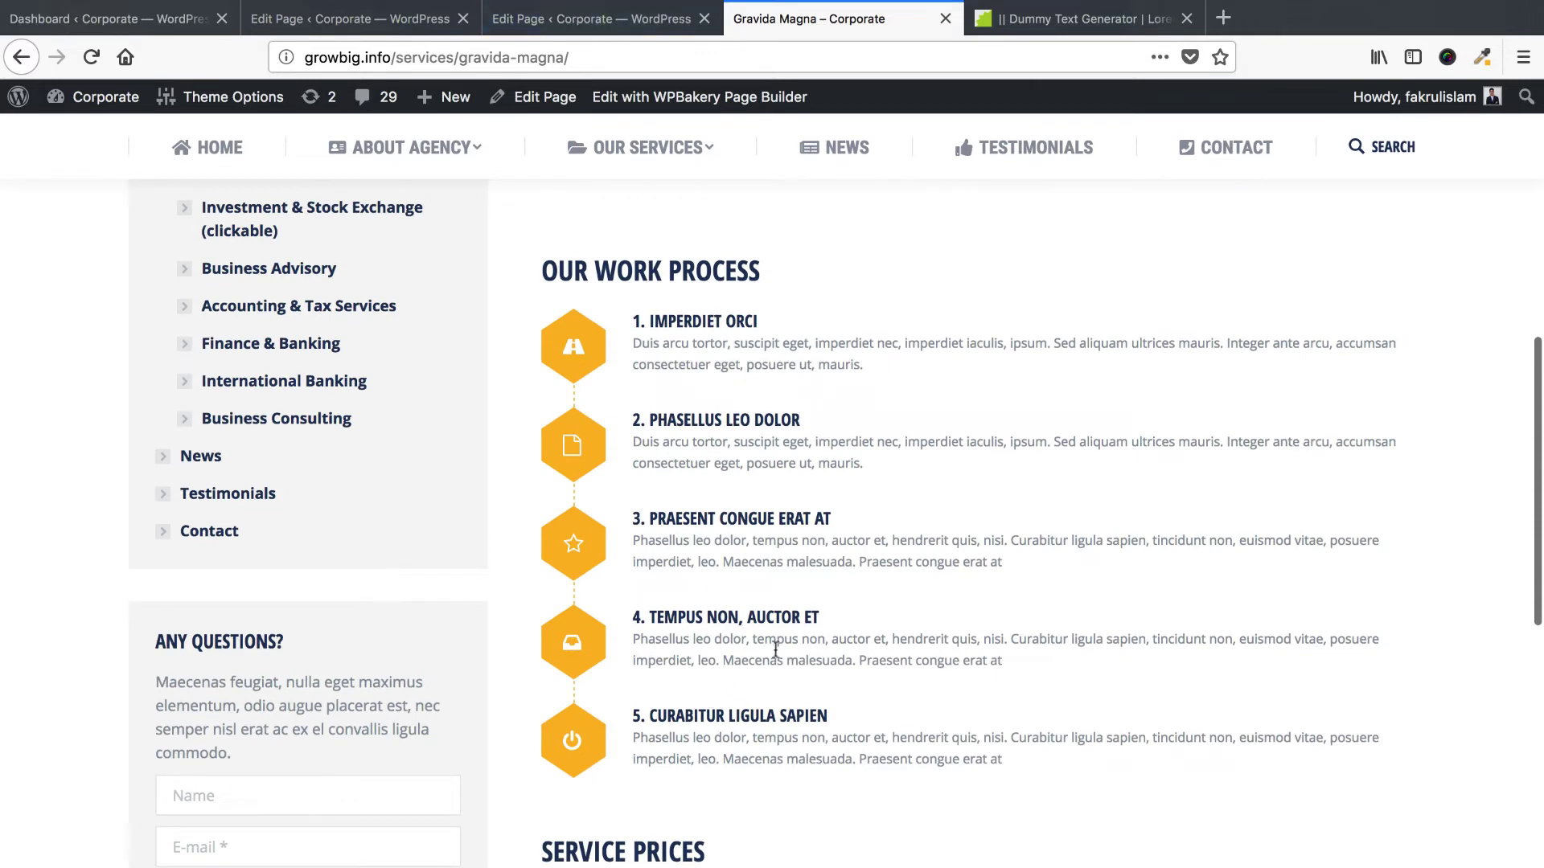
{"action": "scroll", "coordinate": [811, 620], "scroll_direction": "up", "scroll_amount": 7}
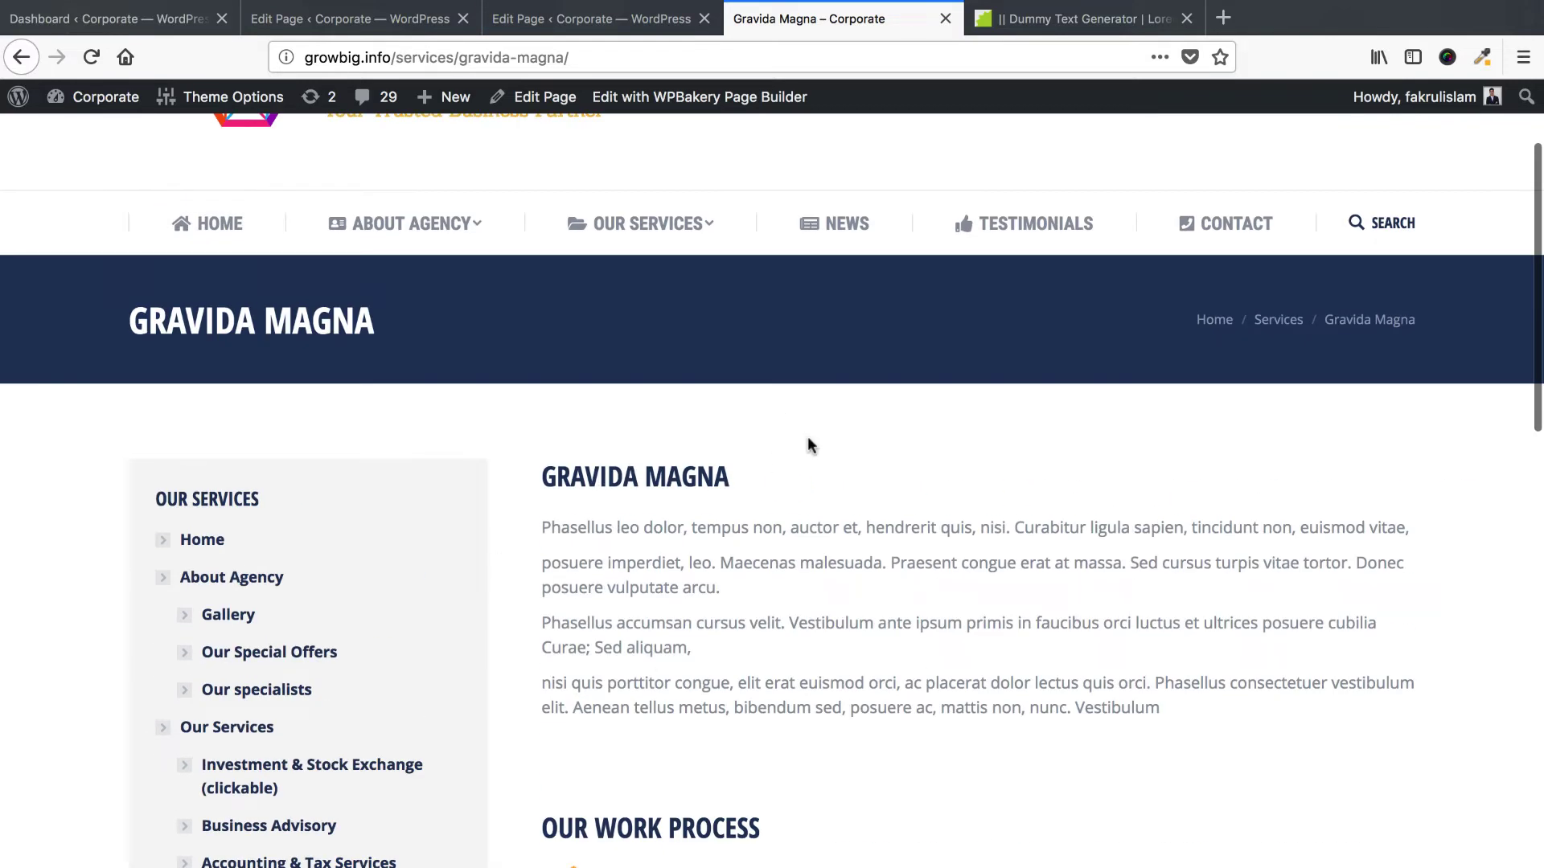
{"action": "scroll", "coordinate": [730, 489], "scroll_direction": "down", "scroll_amount": 8}
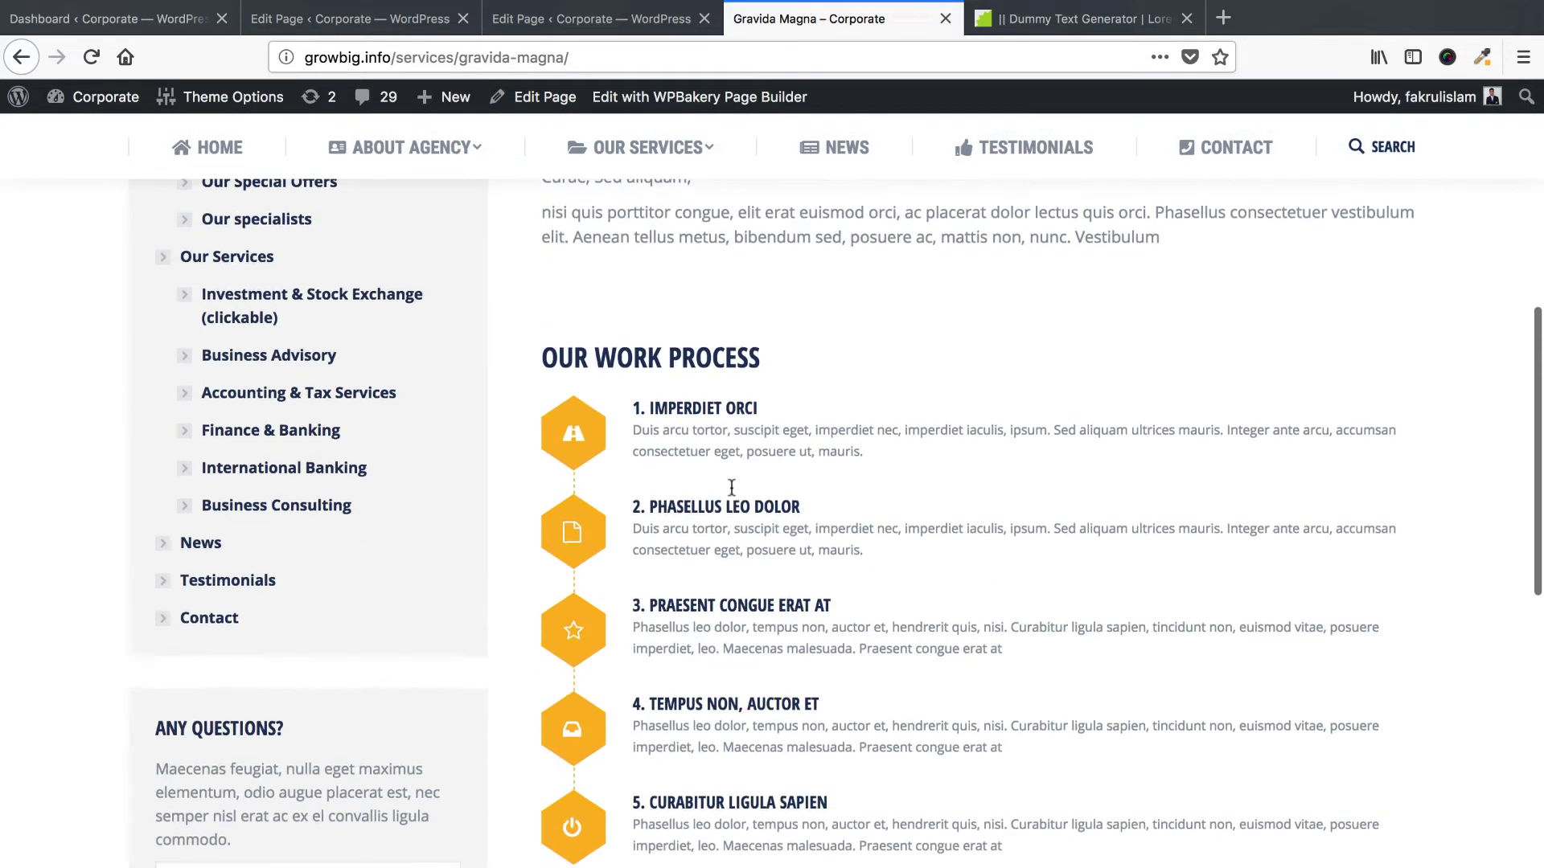
{"action": "scroll", "coordinate": [730, 494], "scroll_direction": "down", "scroll_amount": 2}
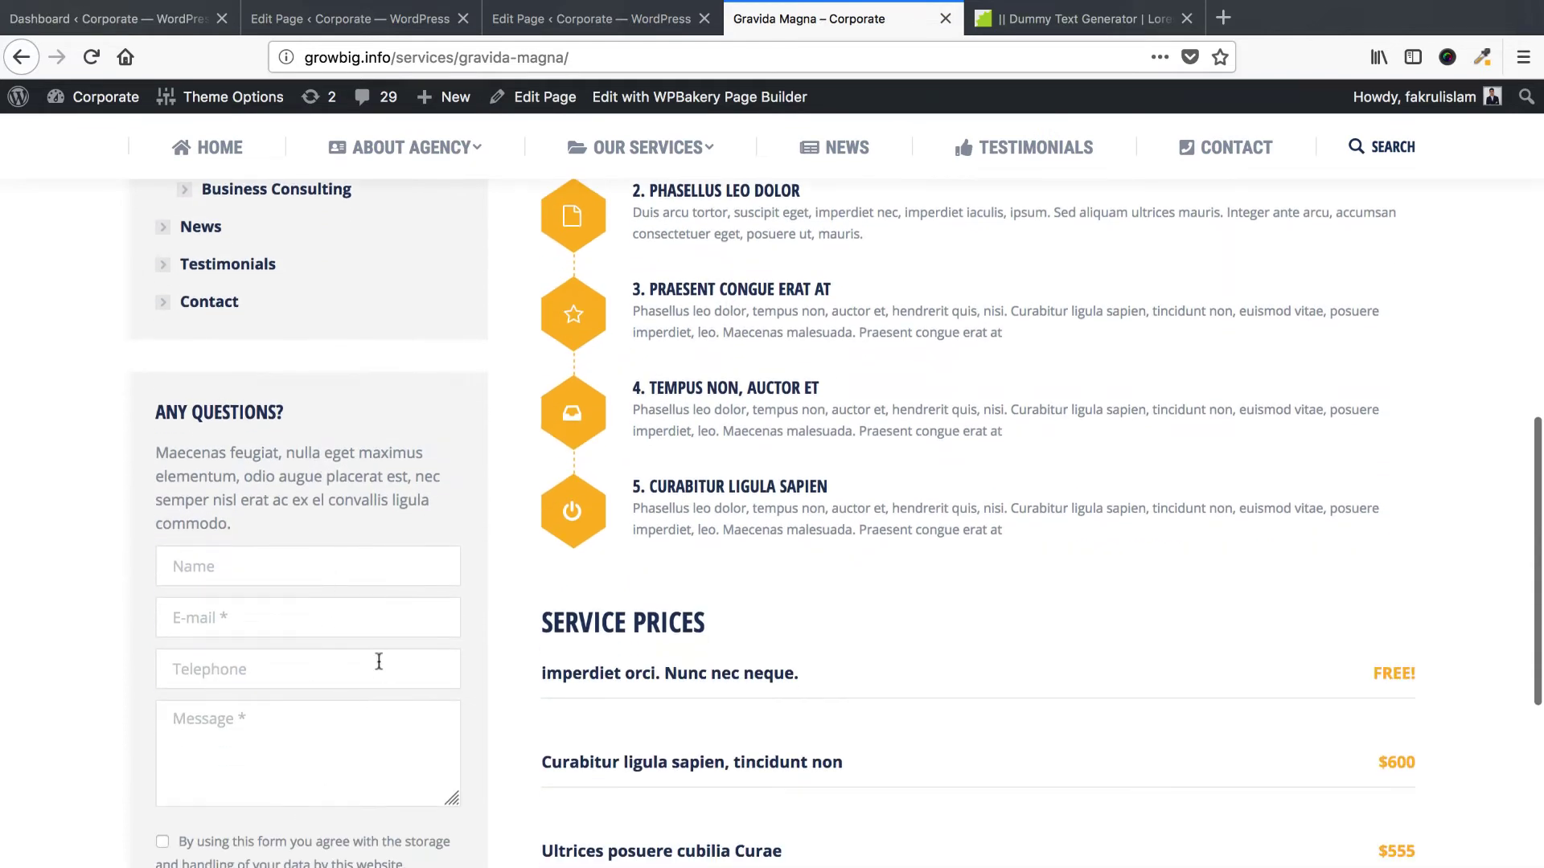
{"action": "scroll", "coordinate": [379, 661], "scroll_direction": "up", "scroll_amount": 6}
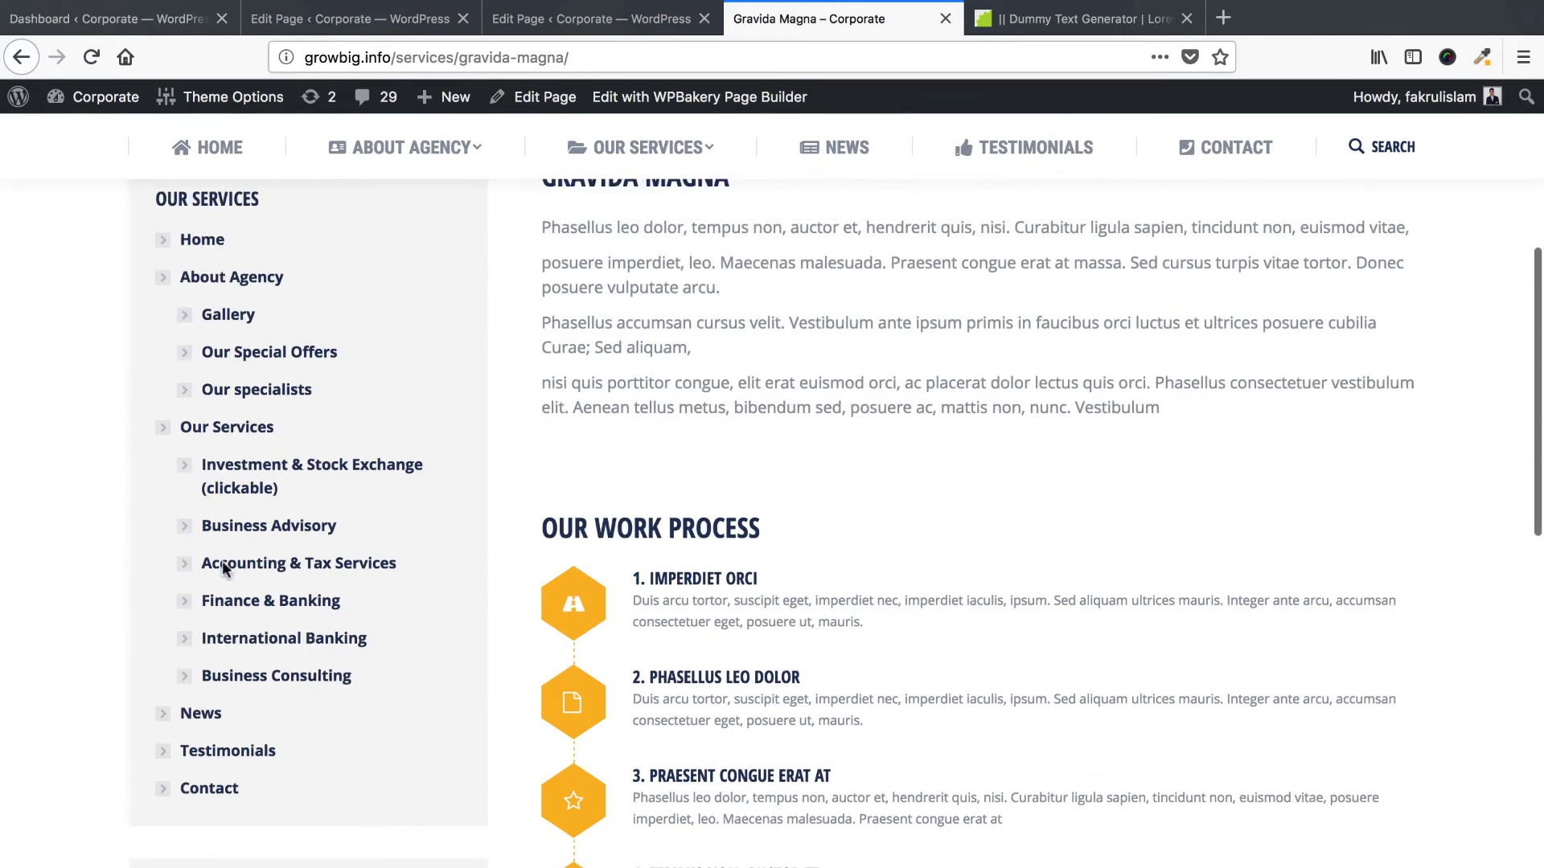
{"action": "scroll", "coordinate": [252, 245], "scroll_direction": "up", "scroll_amount": 1}
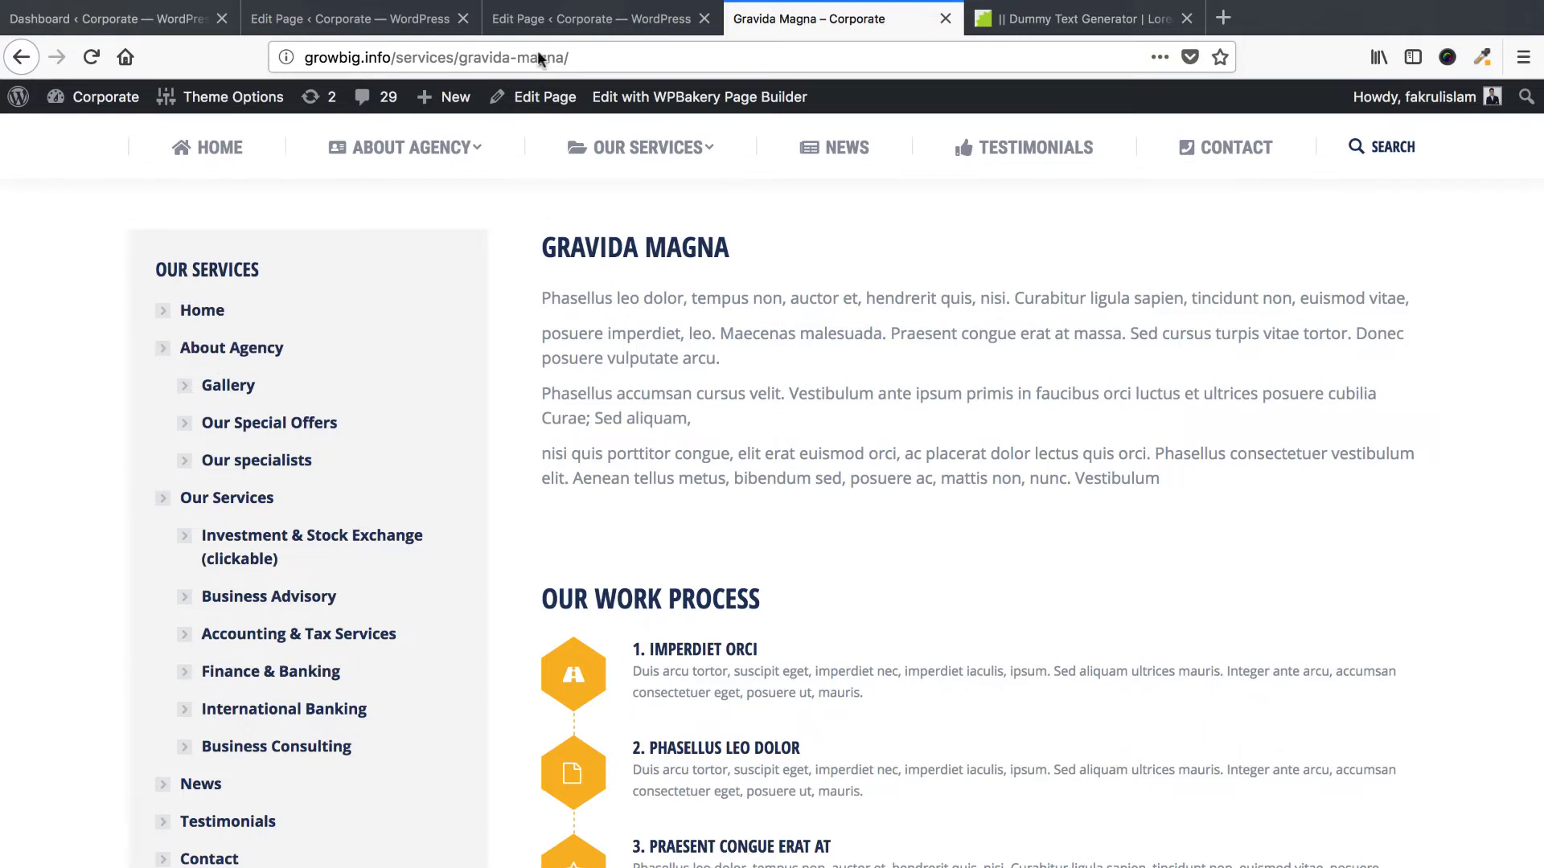
Open the site's widgets and expand the "DT-Custom menu style 1: Our Services" widget in the Services sidebar.
{"action": "left_click", "coordinate": [539, 24]}
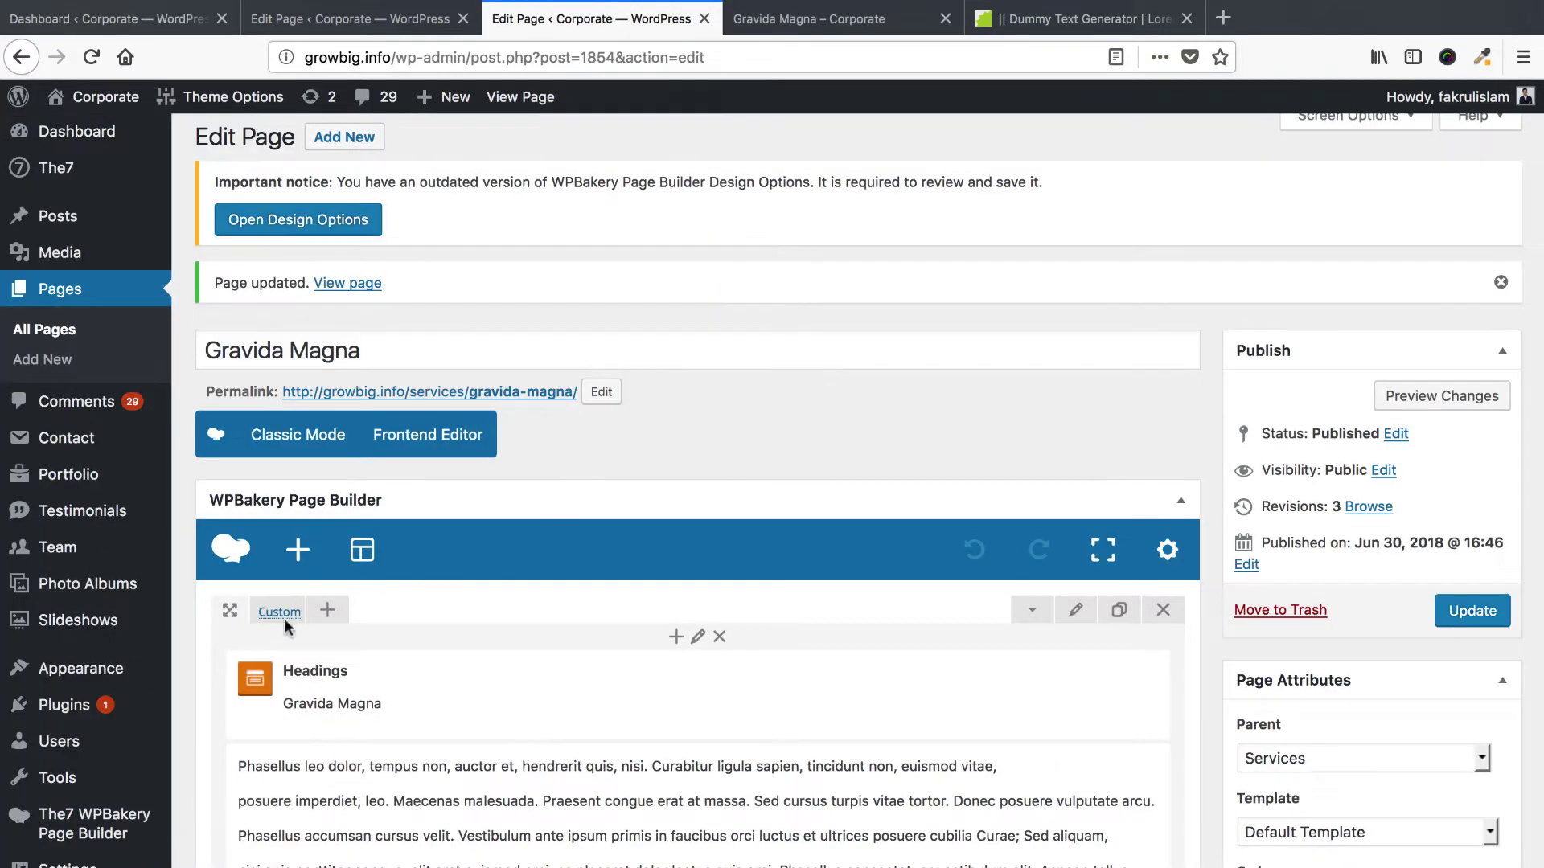
{"action": "mouse_move", "coordinate": [117, 680]}
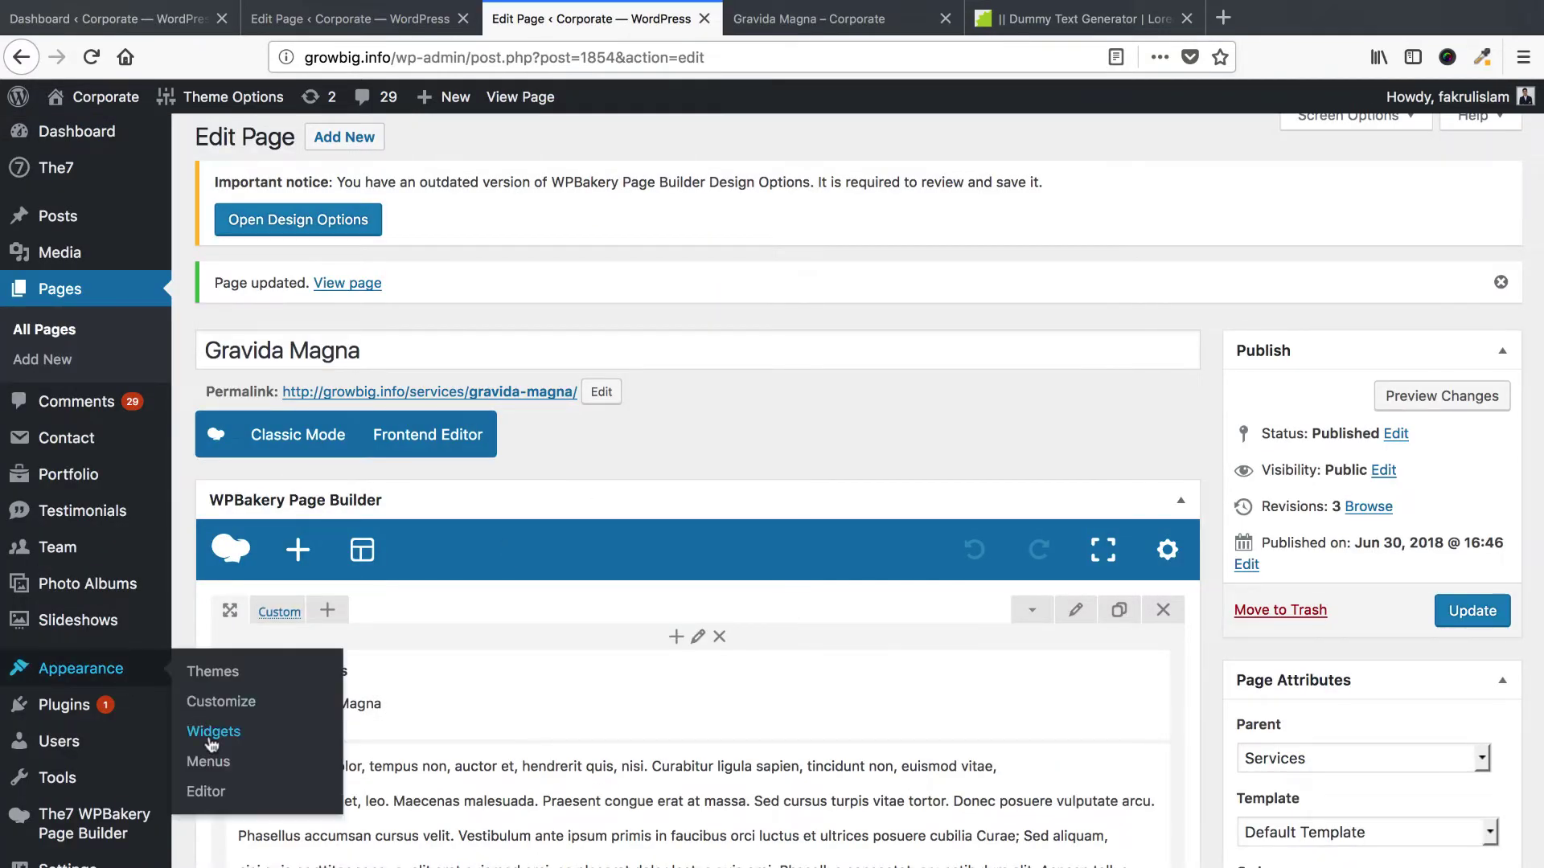
{"action": "left_click", "coordinate": [212, 733]}
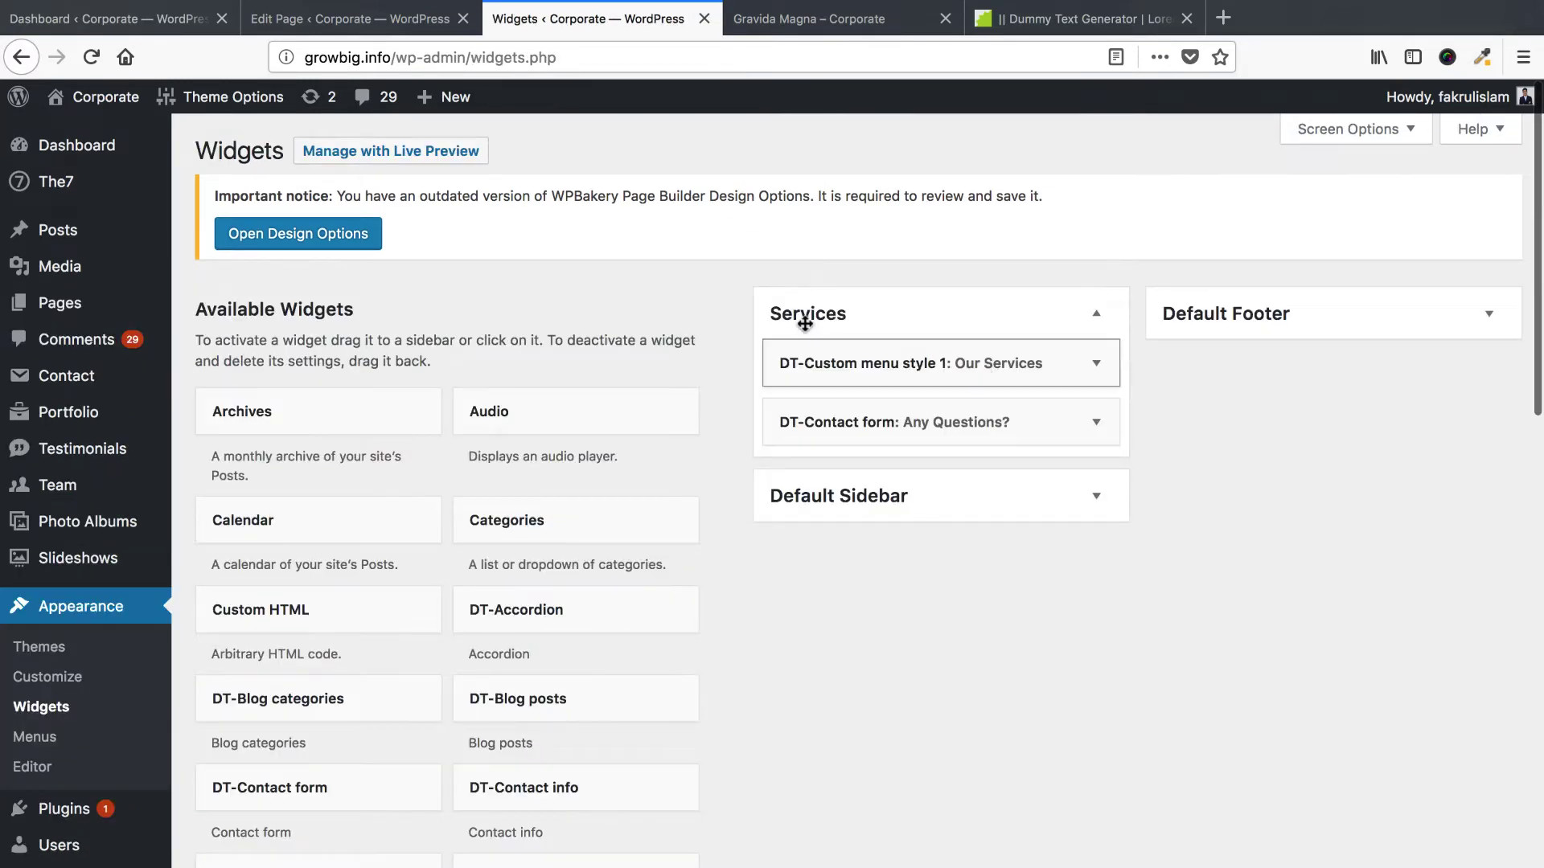
{"action": "left_click", "coordinate": [1097, 368]}
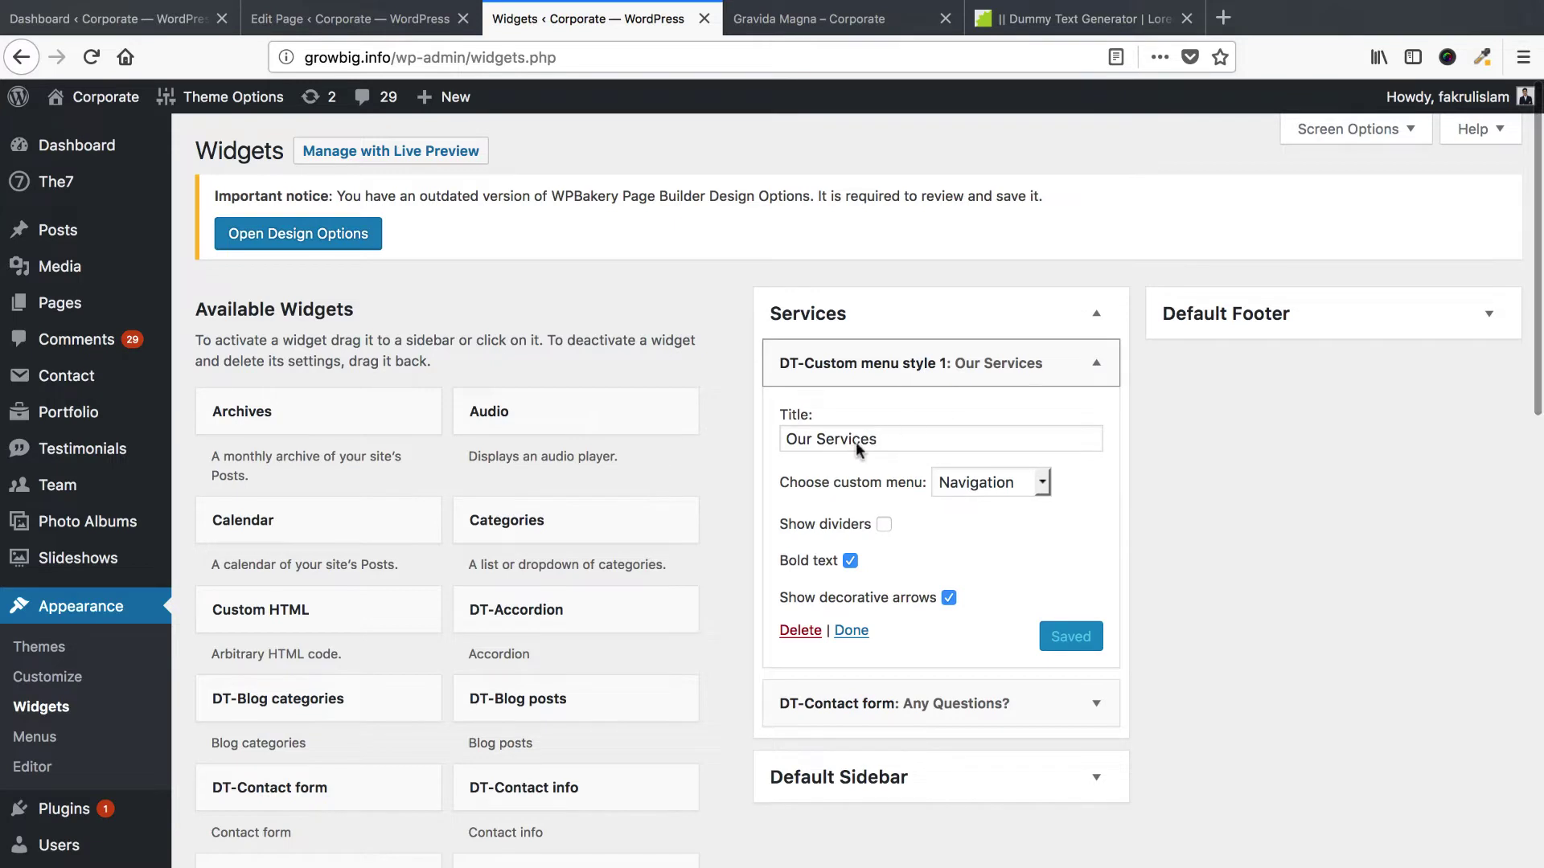
Check the widget's available custom menus and compare them with the Services menu in the published page's footer.
{"action": "left_click", "coordinate": [976, 481]}
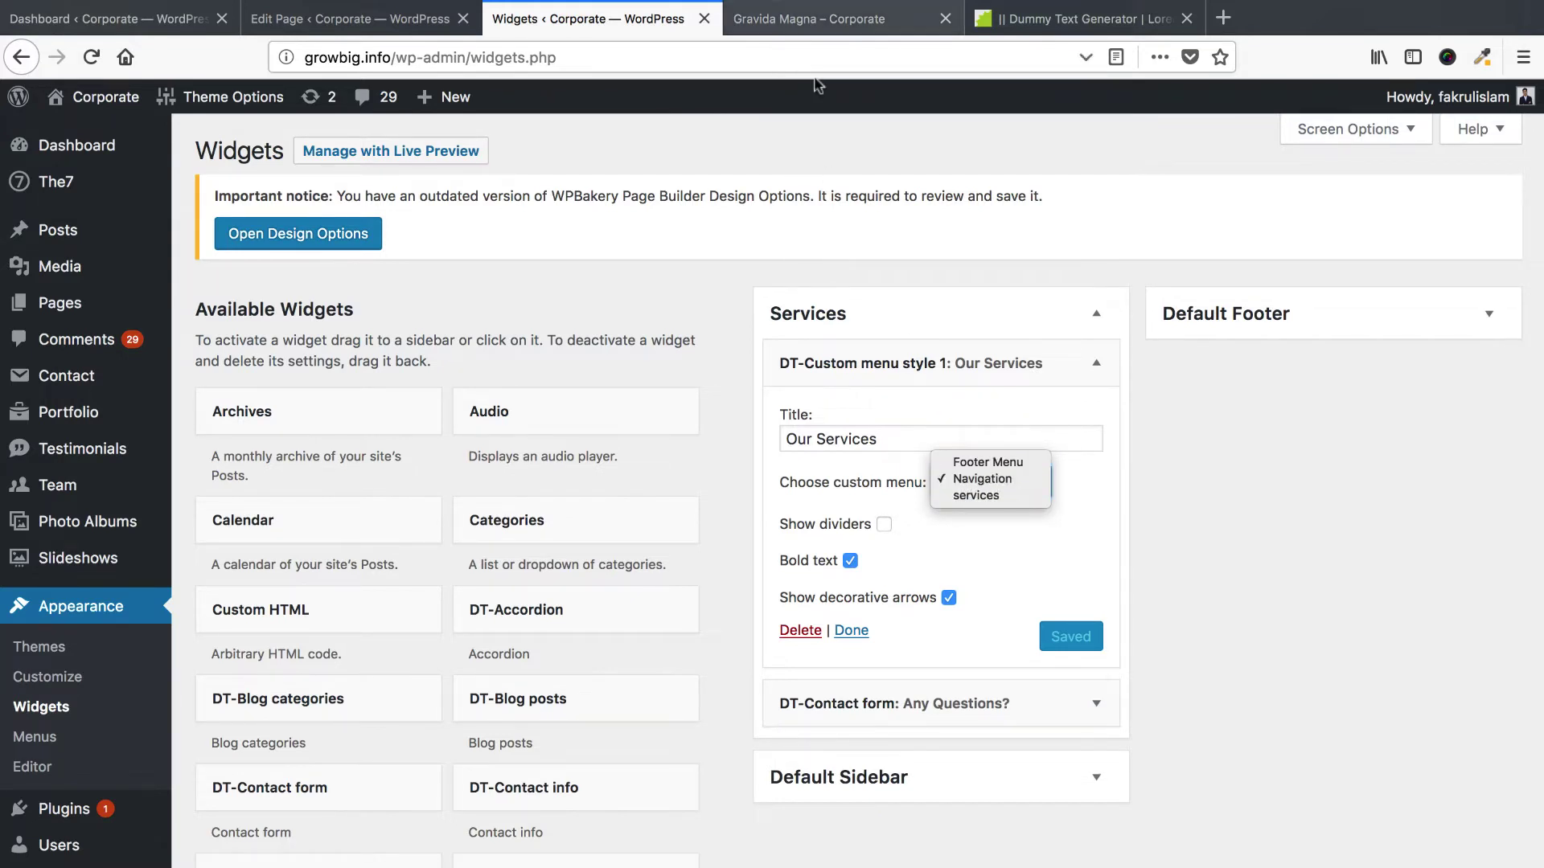
{"action": "left_click", "coordinate": [882, 523]}
{"action": "scroll", "coordinate": [884, 530], "scroll_direction": "down", "scroll_amount": 20}
{"action": "scroll", "coordinate": [884, 534], "scroll_direction": "up", "scroll_amount": 8}
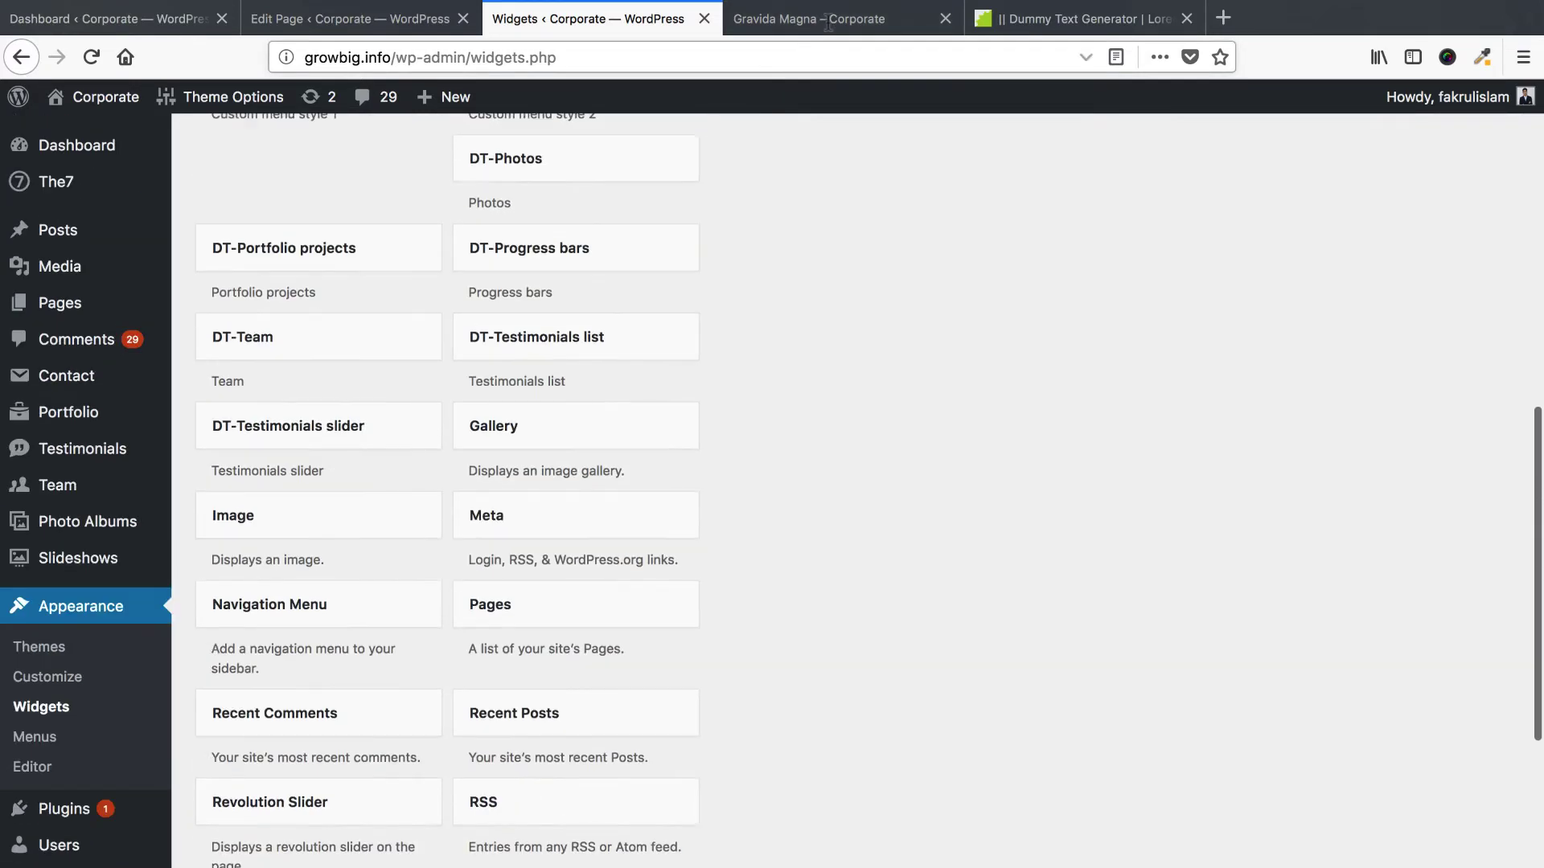
{"action": "key", "text": "ctrl+Tab"}
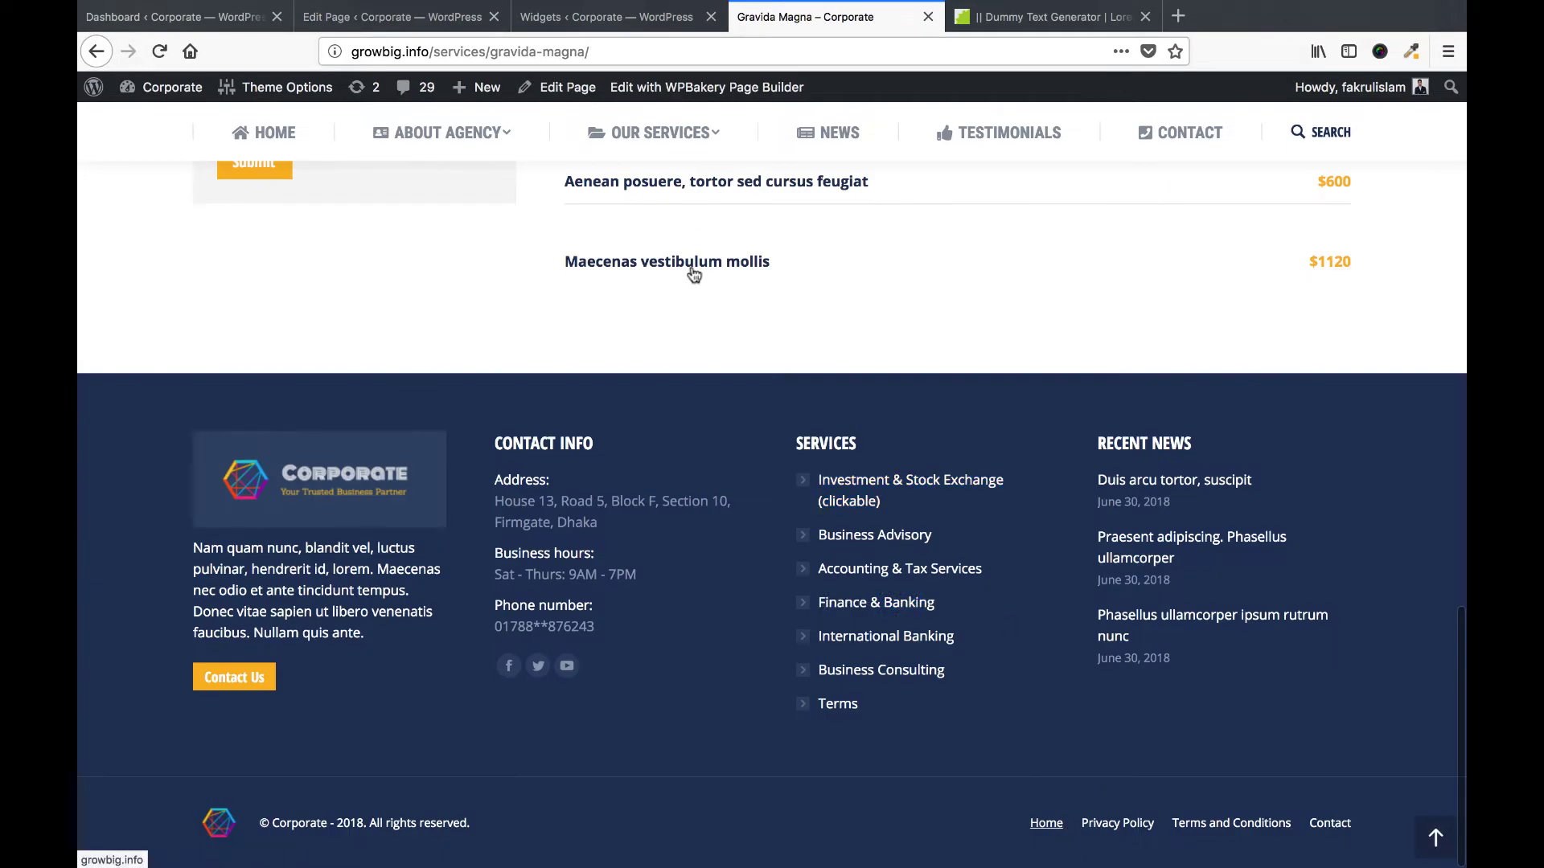
{"action": "left_click", "coordinate": [609, 17]}
{"action": "scroll", "coordinate": [825, 349], "scroll_direction": "up", "scroll_amount": 10}
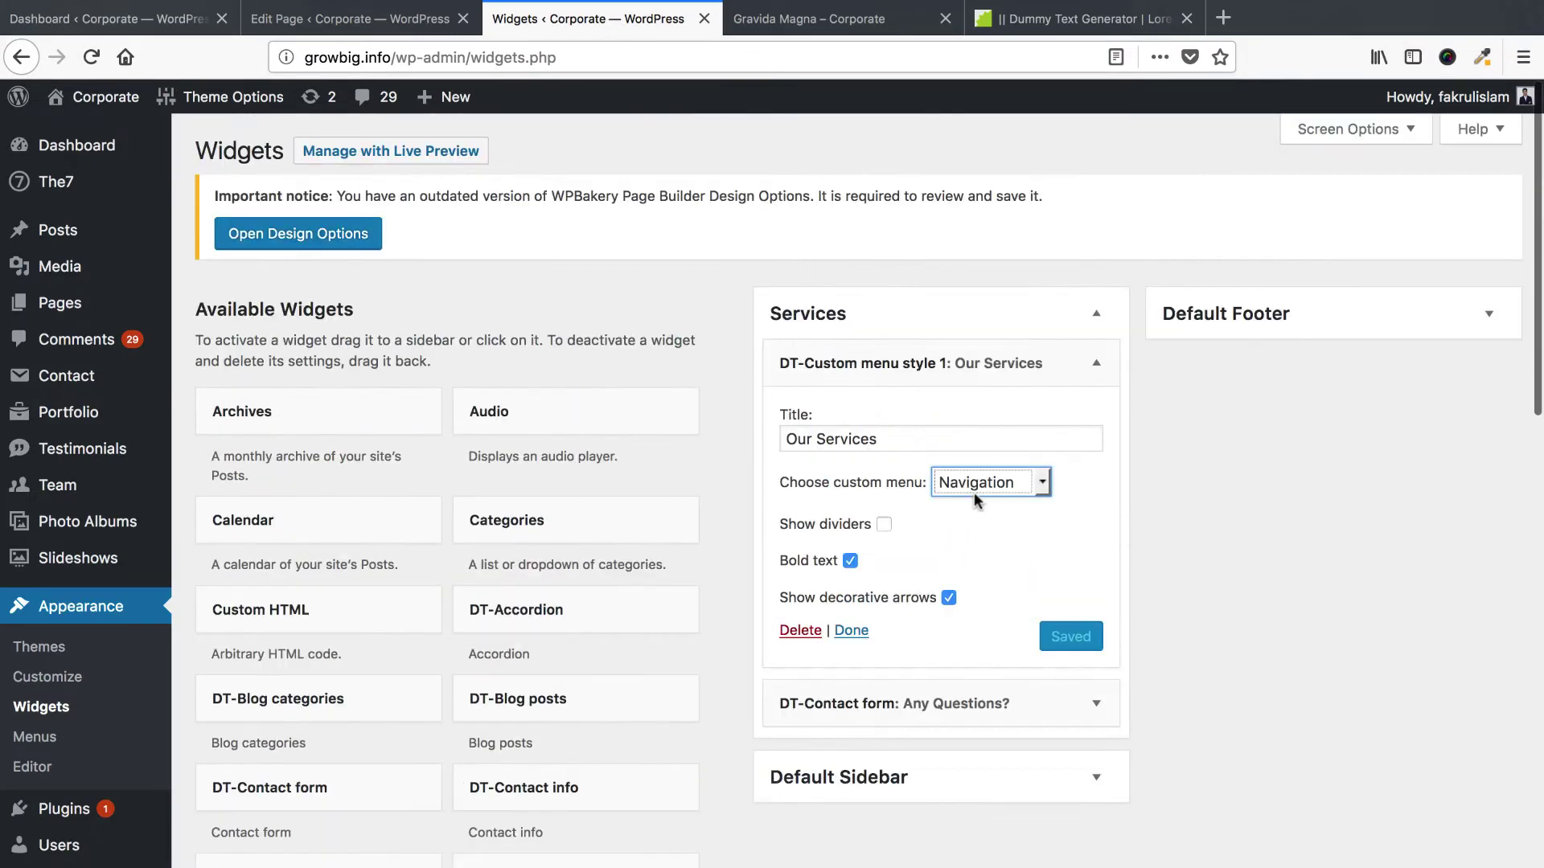
Set the Our Services widget's custom menu to "services" and save the widget.
{"action": "left_click", "coordinate": [976, 491]}
{"action": "left_click", "coordinate": [965, 505]}
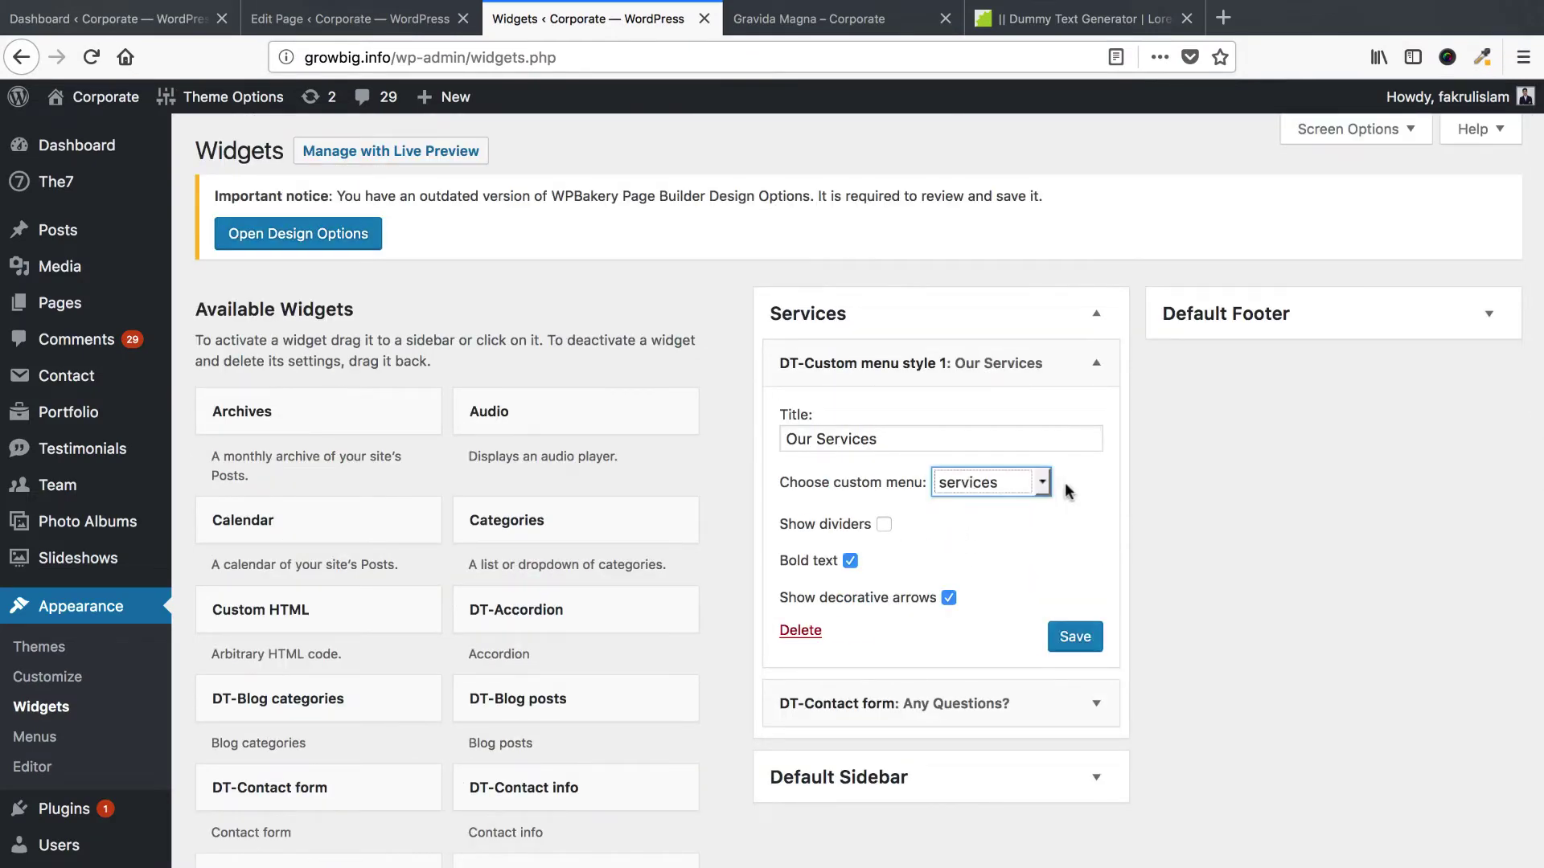
{"action": "left_click", "coordinate": [1073, 641]}
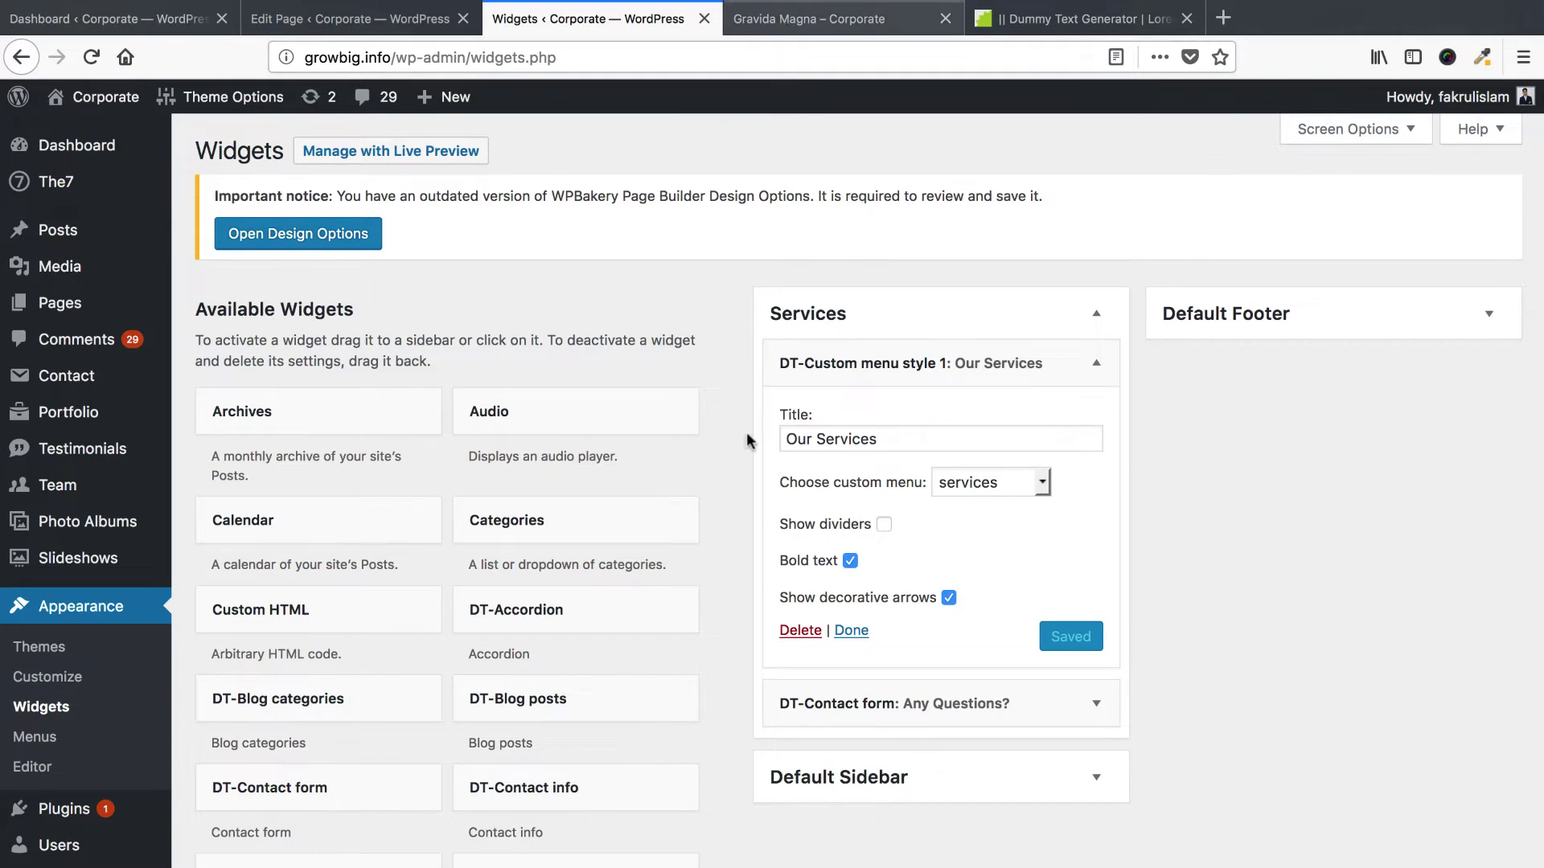
Reload the published Gravida Magna page to check the Our Services sidebar menu, and return to the widgets.
{"action": "left_click", "coordinate": [787, 20]}
{"action": "scroll", "coordinate": [804, 478], "scroll_direction": "up", "scroll_amount": 10}
{"action": "scroll", "coordinate": [808, 476], "scroll_direction": "up", "scroll_amount": 3}
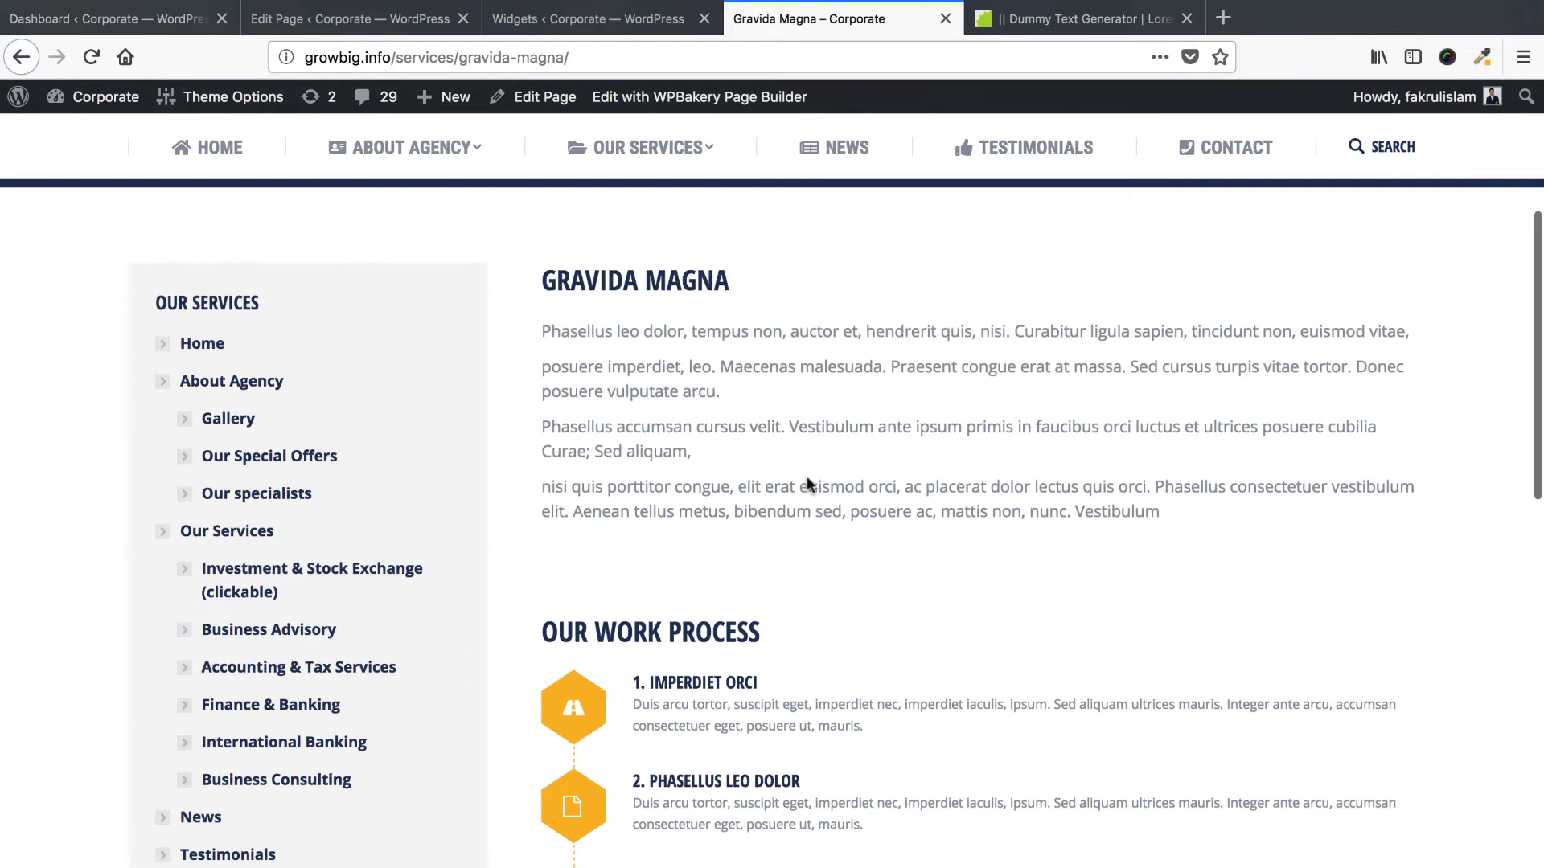
{"action": "key", "text": "super+r"}
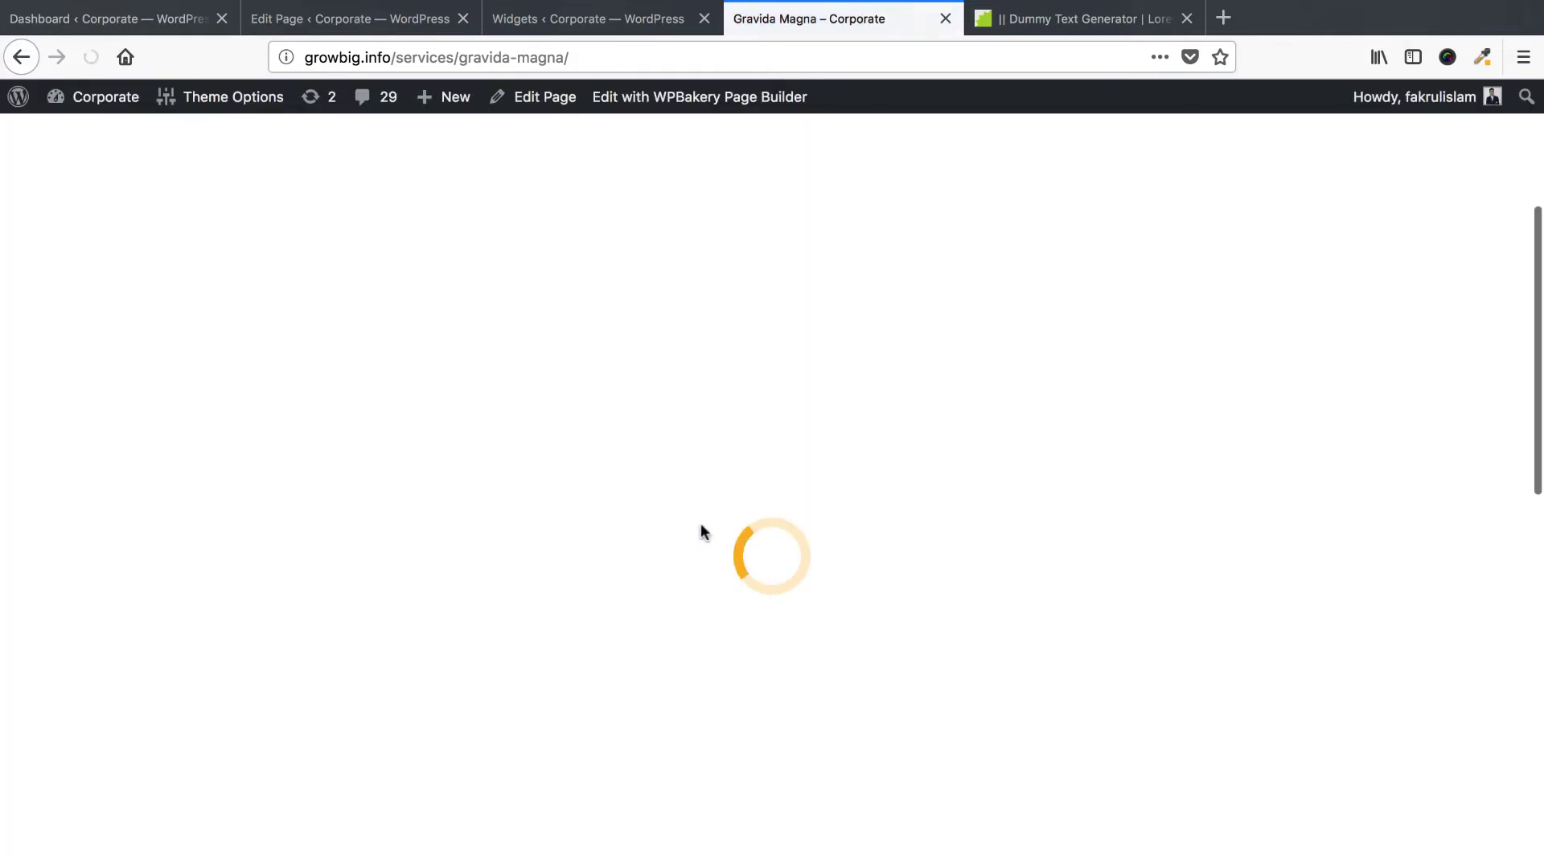
{"action": "scroll", "coordinate": [482, 482], "scroll_direction": "up", "scroll_amount": 2}
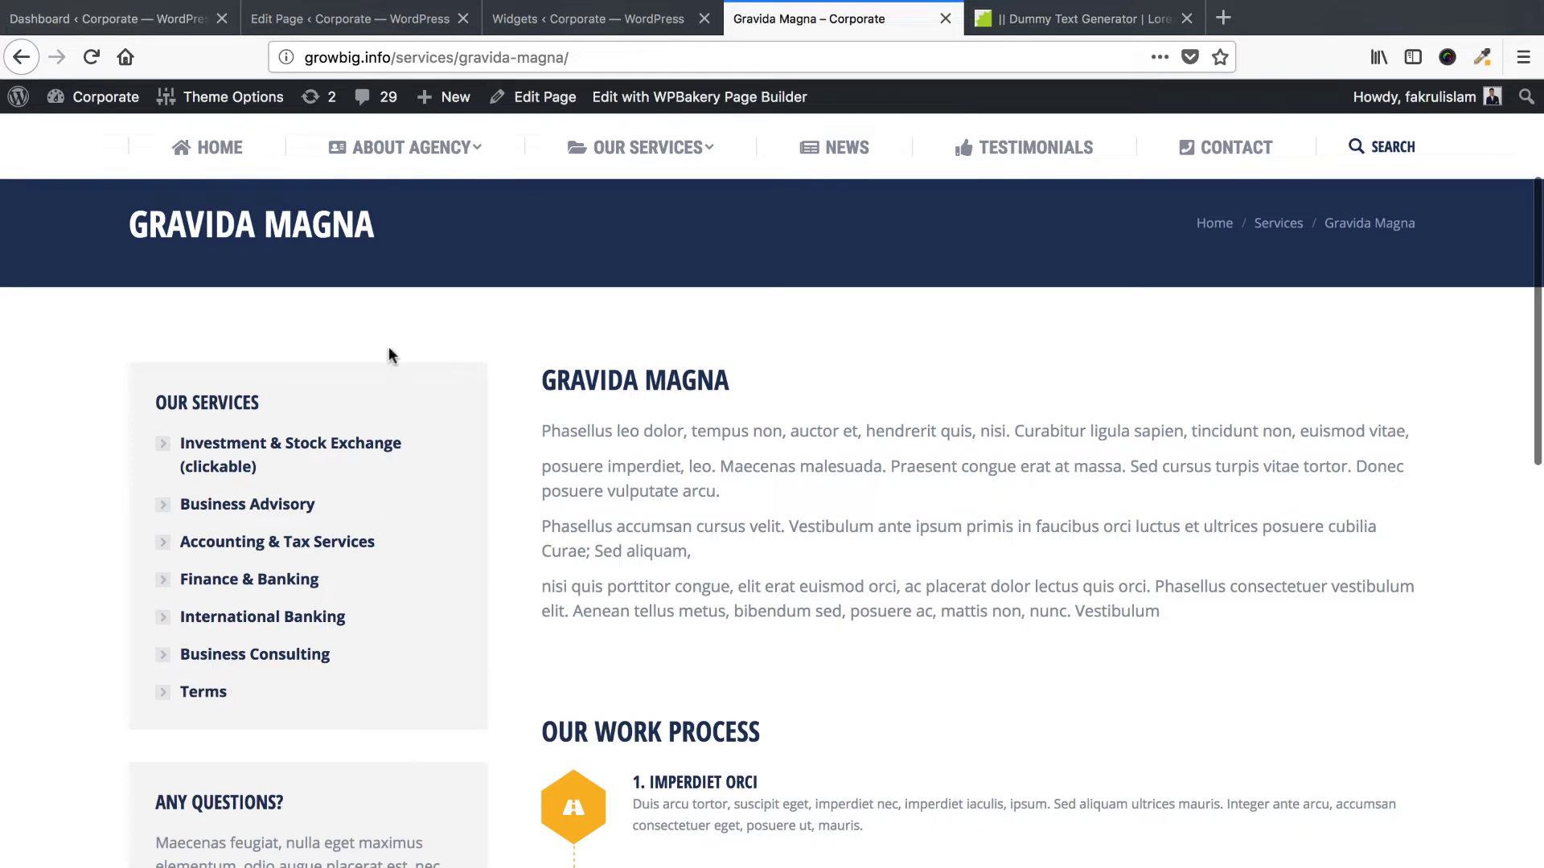
{"action": "key", "text": "ctrl+shift+Tab"}
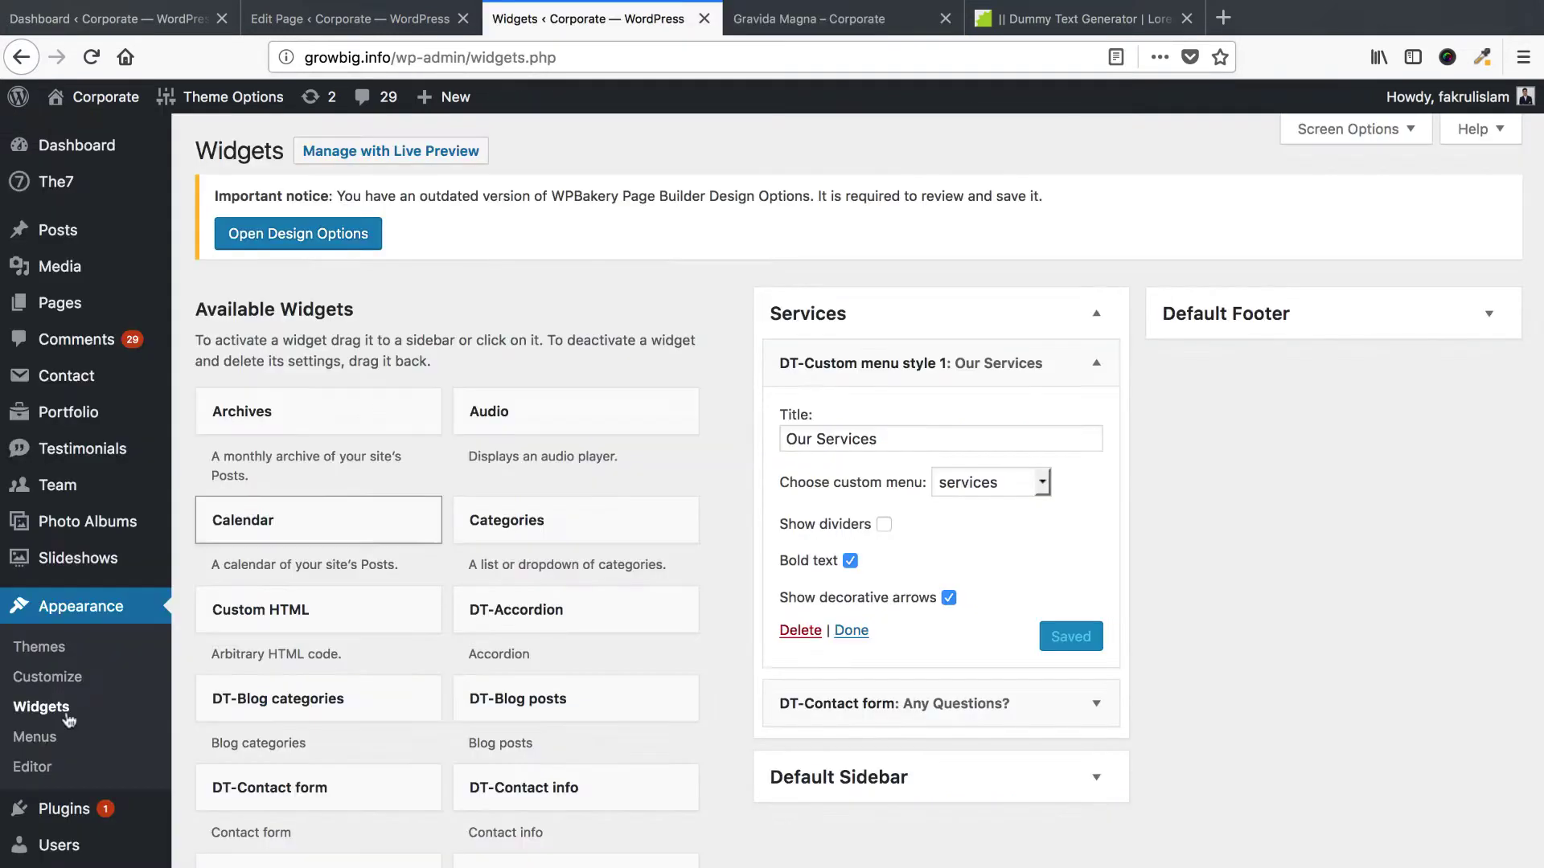
Open the site's menu editor in a new tab and load the "services (Header Microwidget 1)" menu for editing.
{"action": "right_click", "coordinate": [39, 746]}
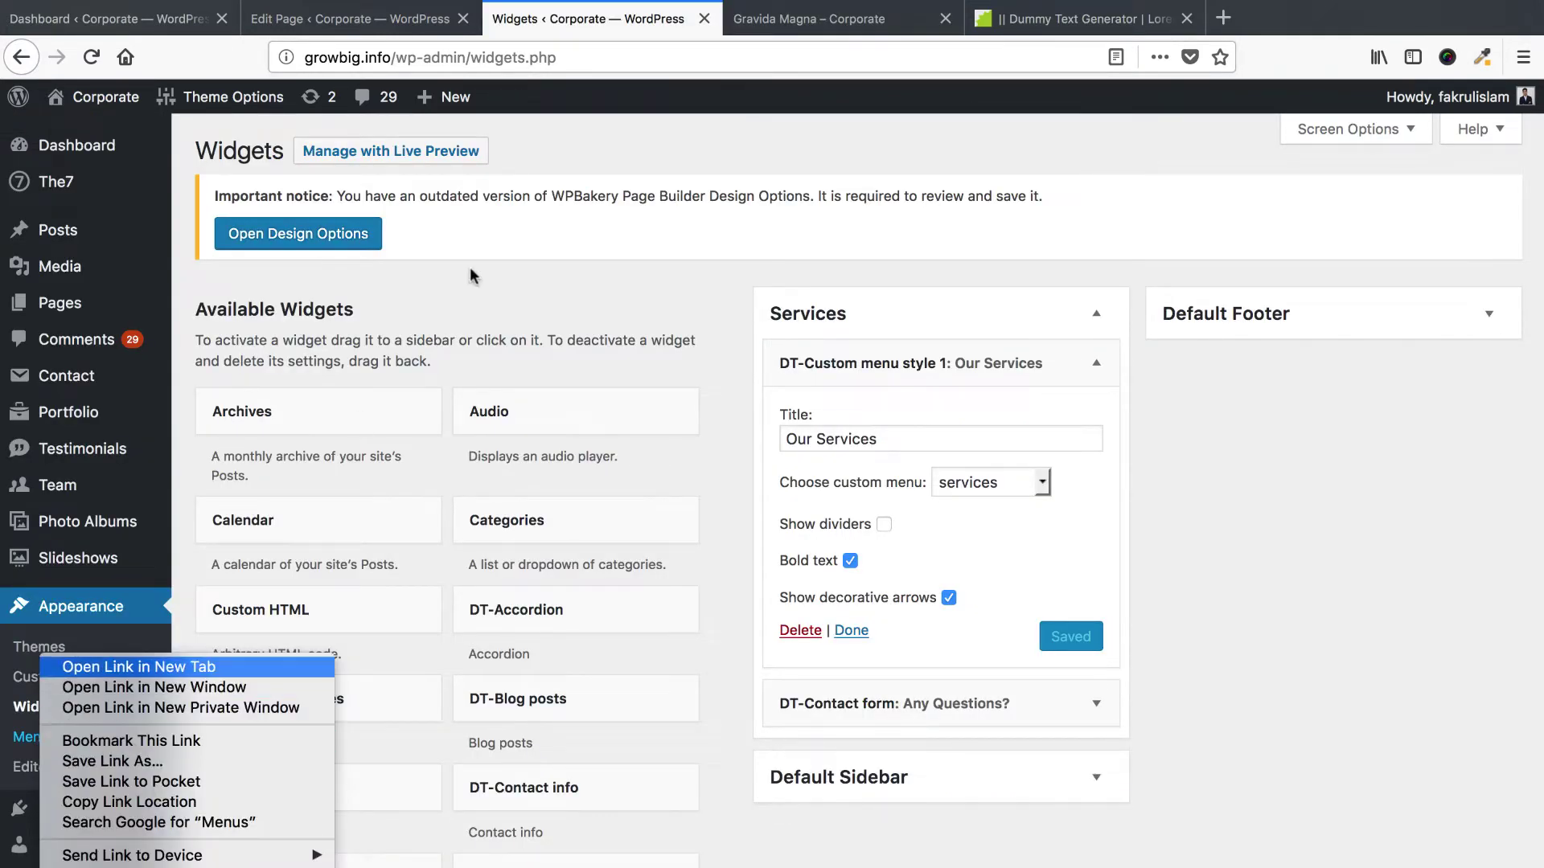
{"action": "left_click", "coordinate": [172, 673]}
{"action": "left_click", "coordinate": [836, 23]}
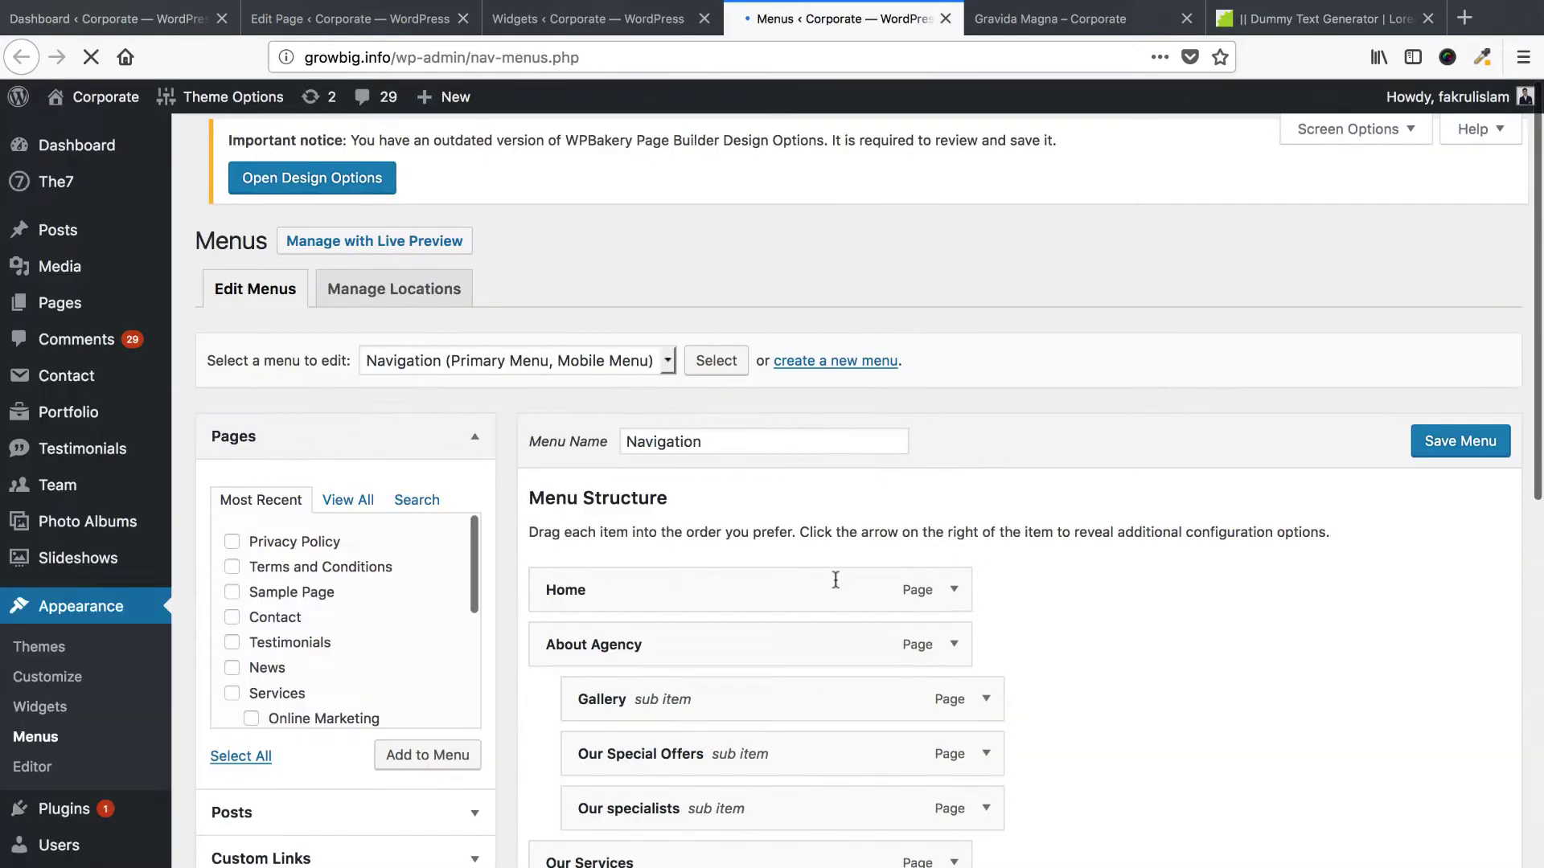
{"action": "left_click", "coordinate": [486, 351]}
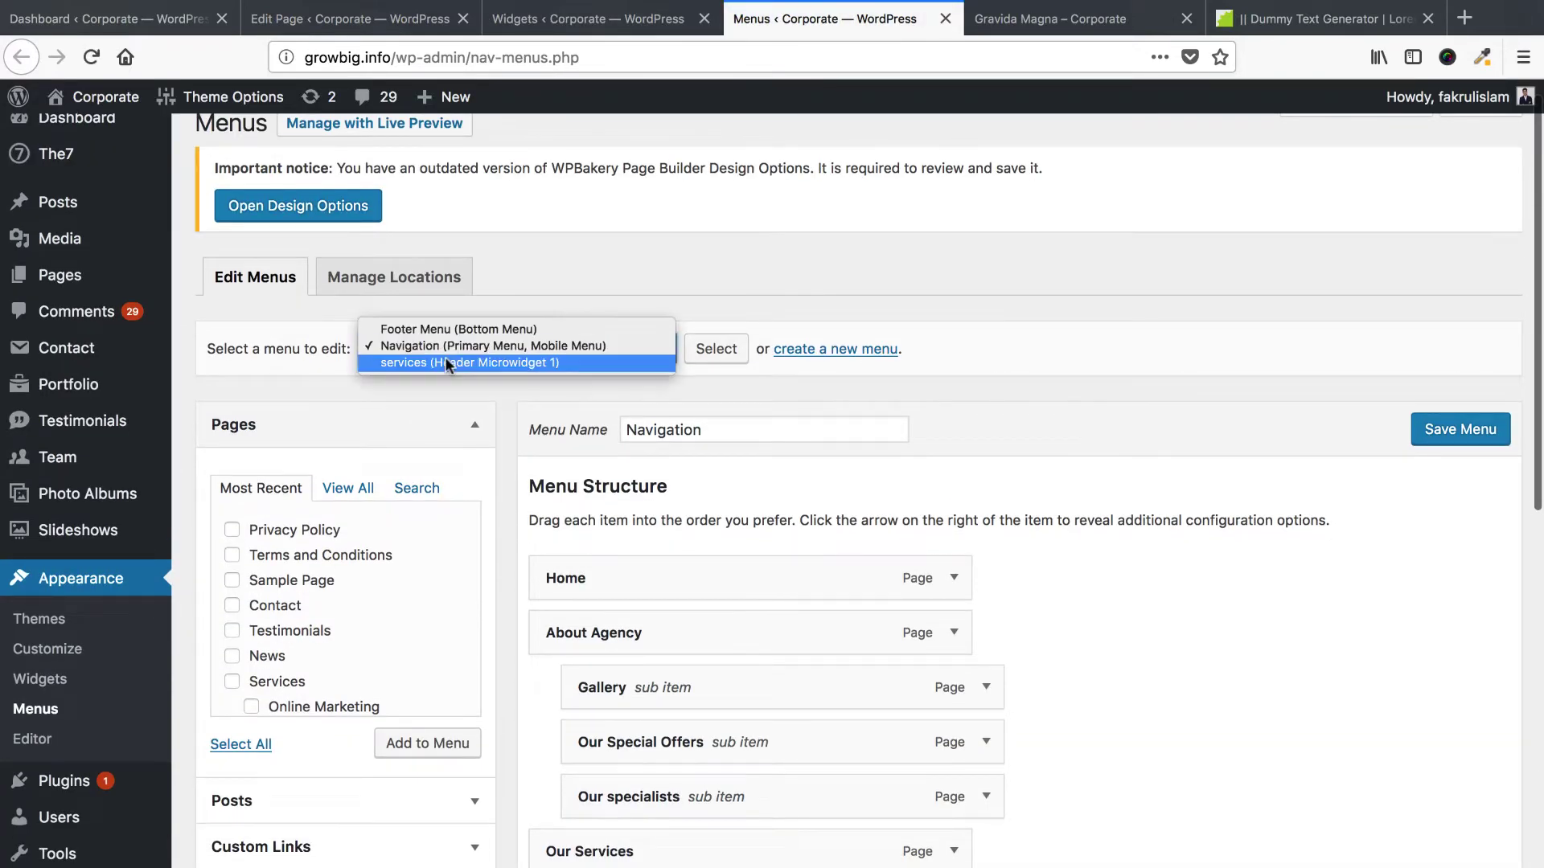
{"action": "left_click", "coordinate": [446, 359]}
{"action": "left_click", "coordinate": [715, 349]}
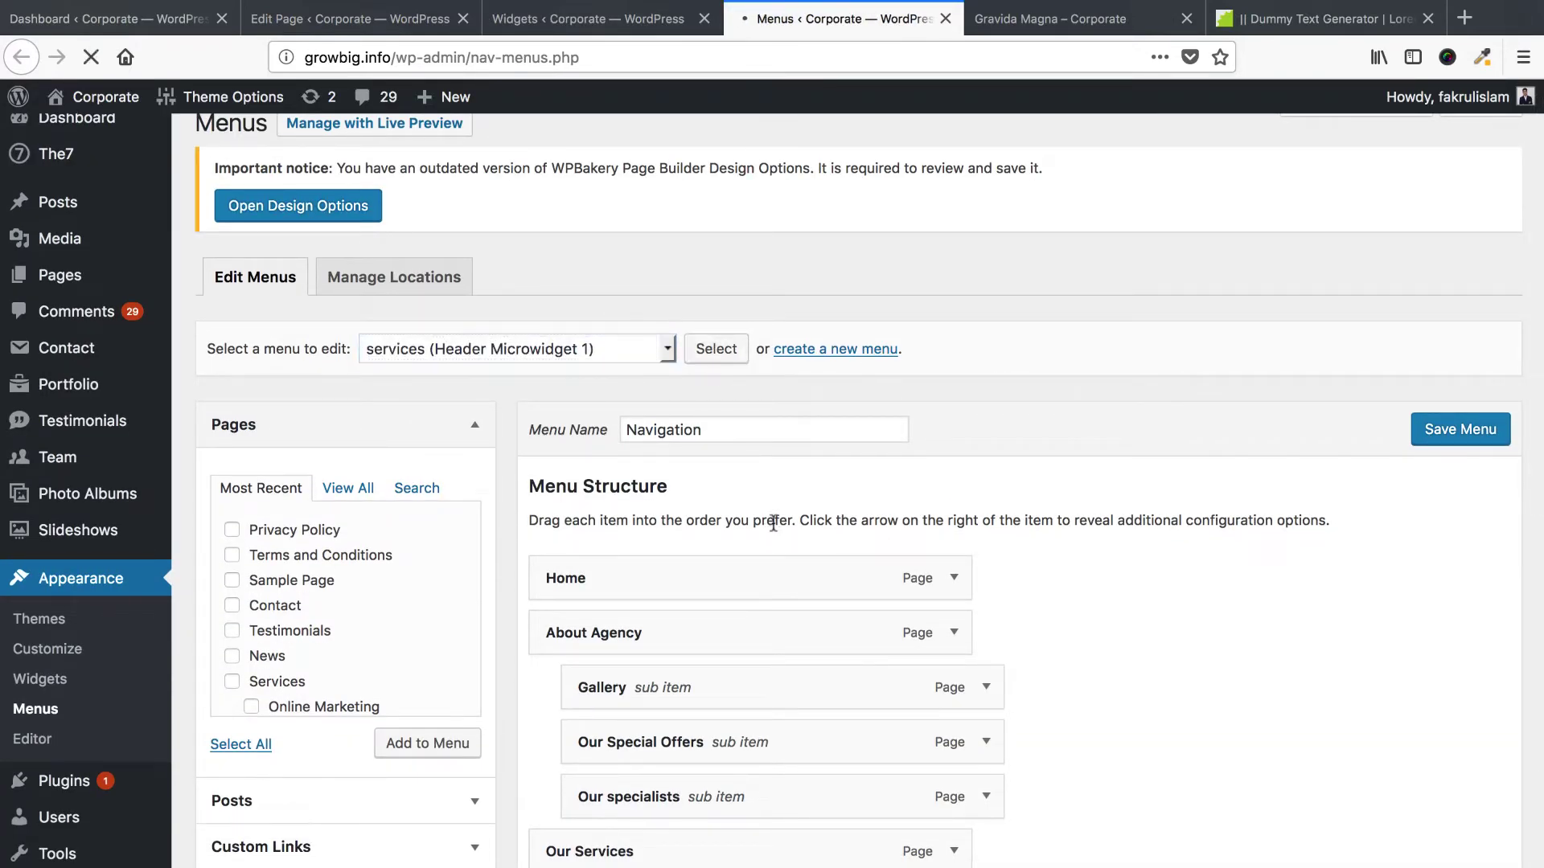
{"action": "scroll", "coordinate": [772, 529], "scroll_direction": "down", "scroll_amount": 5}
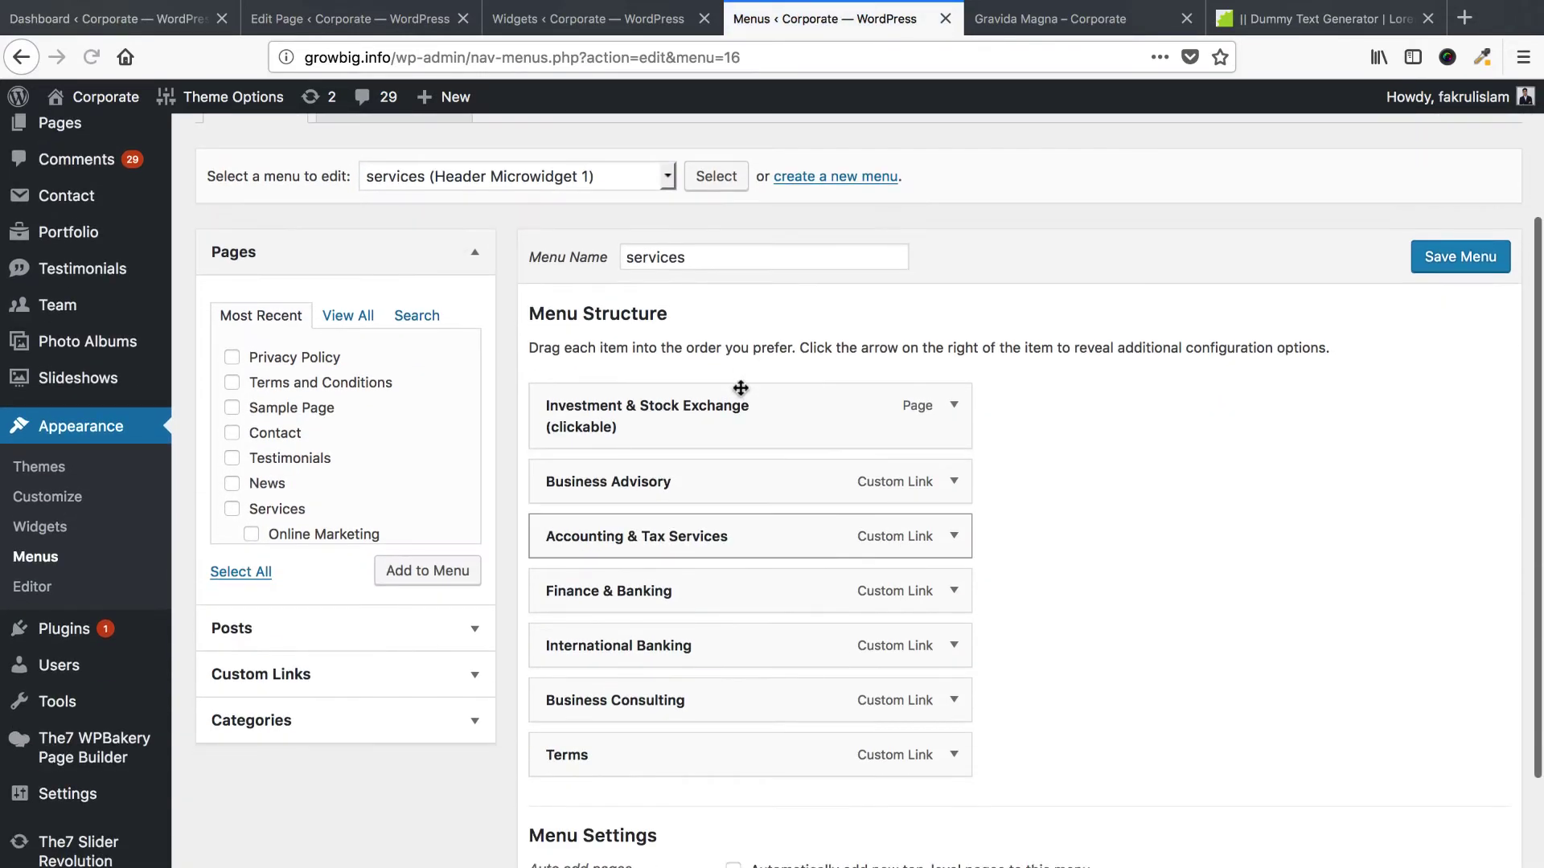
{"action": "scroll", "coordinate": [889, 483], "scroll_direction": "up", "scroll_amount": 1}
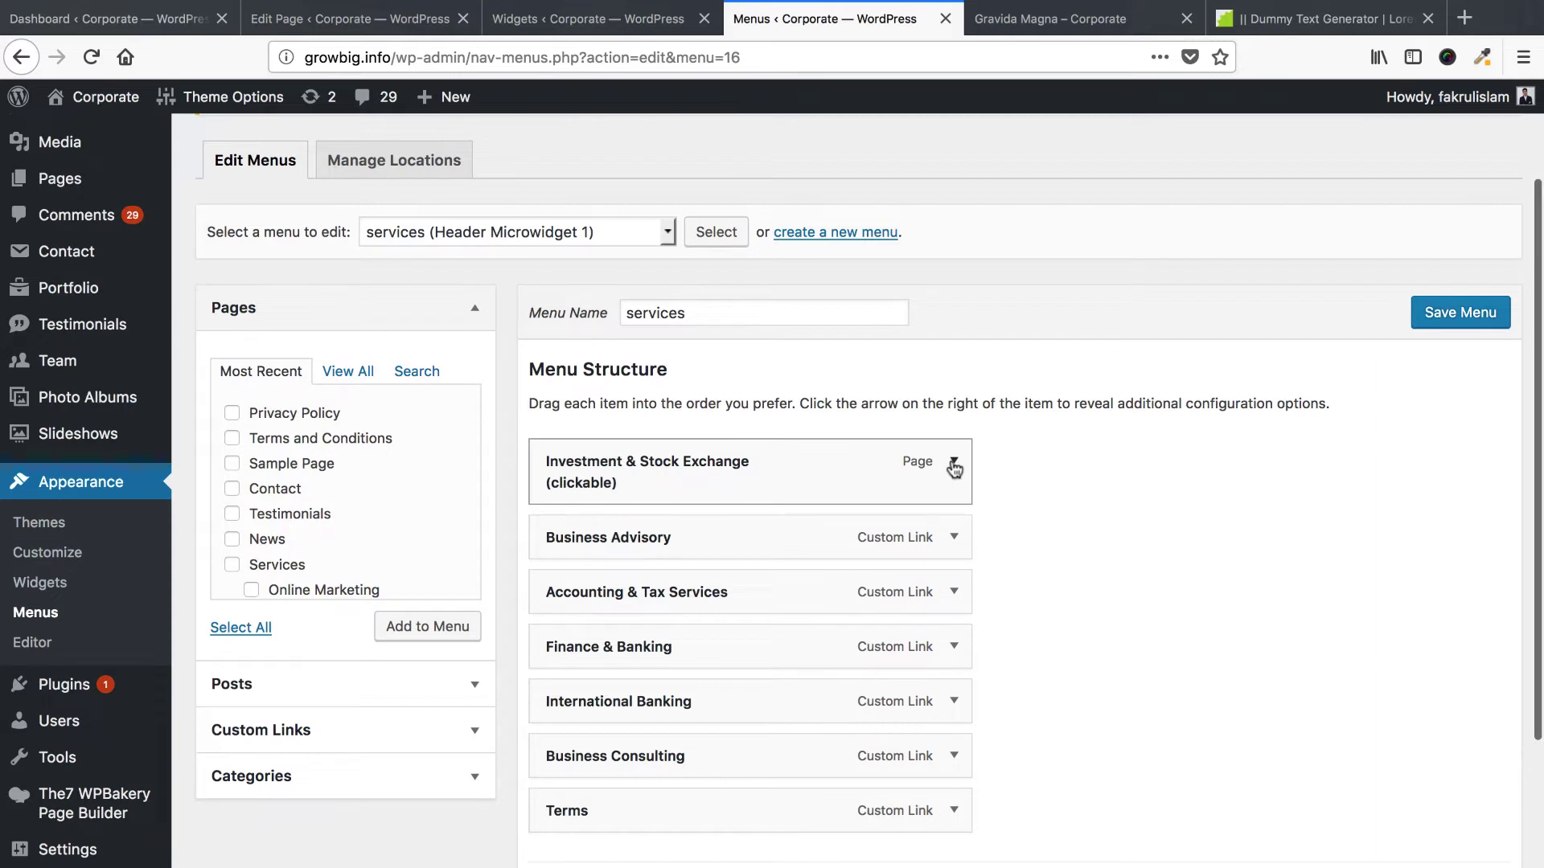
Remove all existing items from the services menu, from Investment & Stock Exchange through Terms.
{"action": "scroll", "coordinate": [324, 552], "scroll_direction": "down", "scroll_amount": 3}
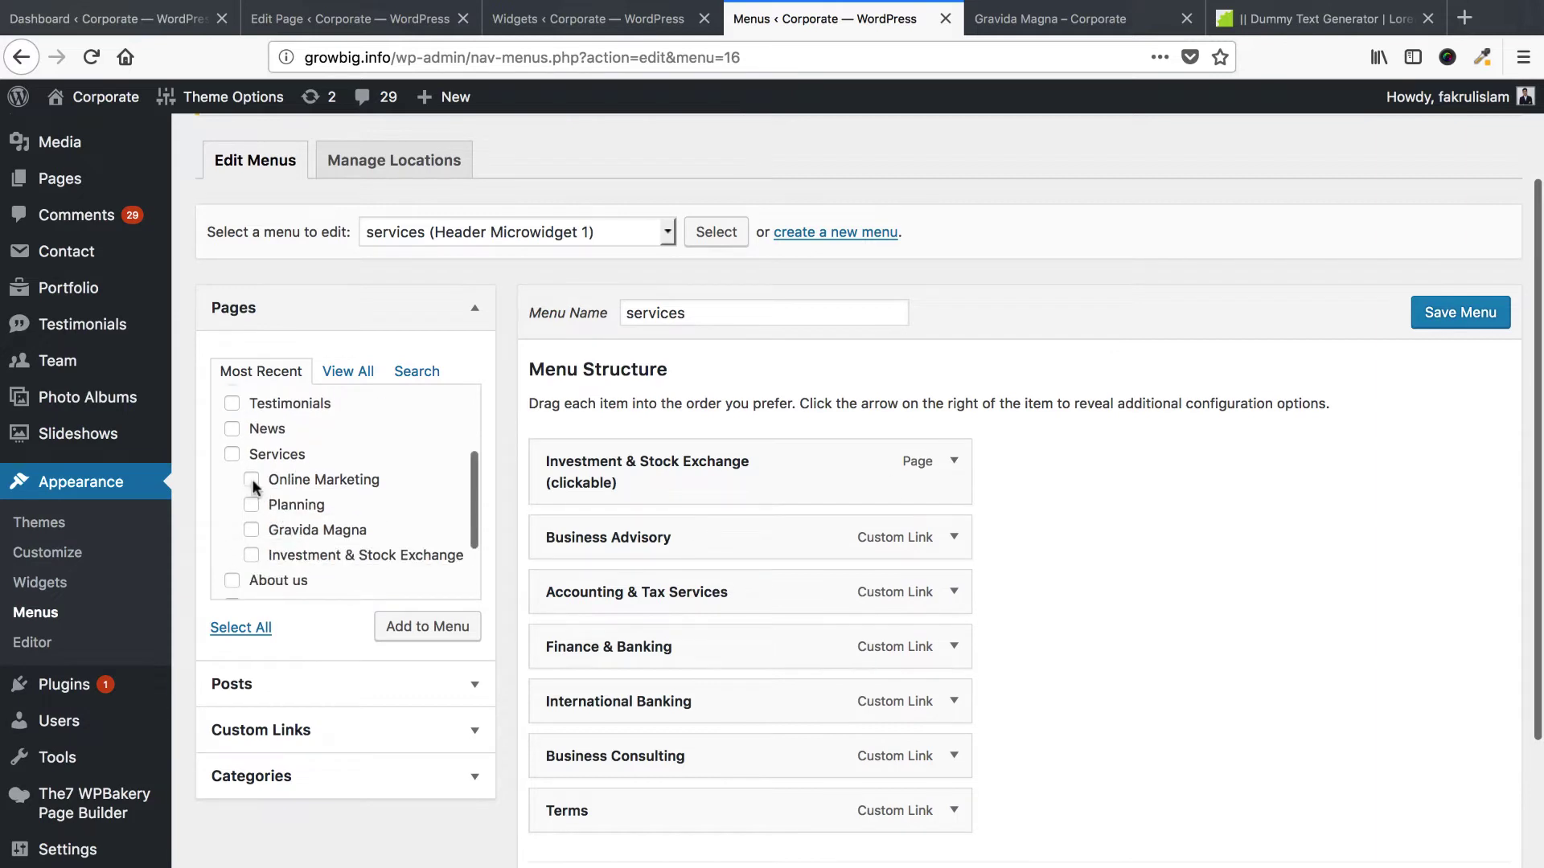
{"action": "left_click", "coordinate": [954, 462]}
{"action": "key", "text": "Return"}
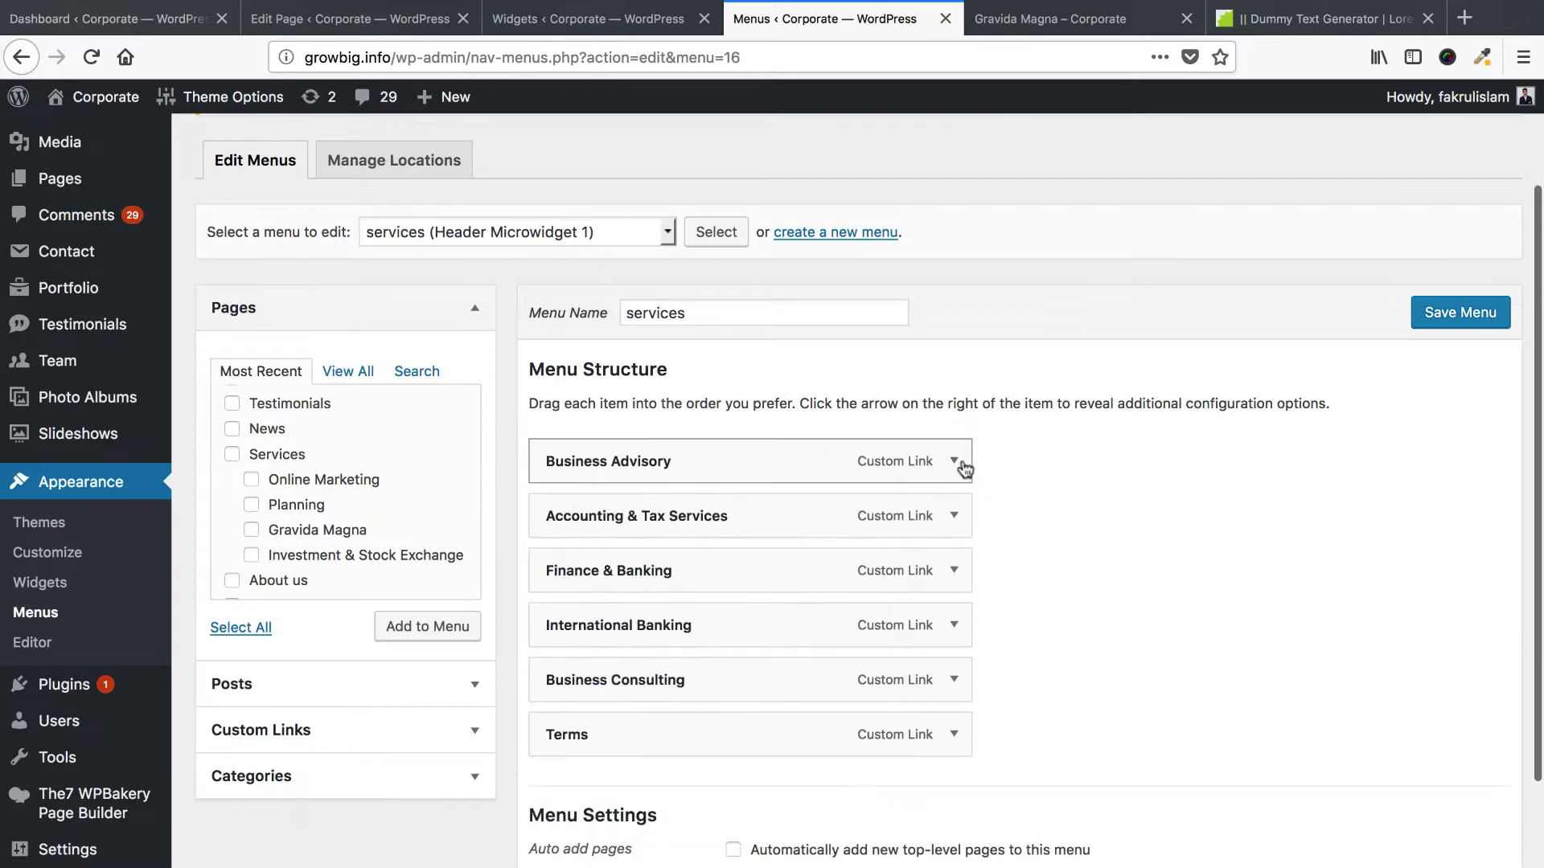
{"action": "left_click", "coordinate": [955, 461]}
{"action": "left_click", "coordinate": [561, 731]}
{"action": "left_click", "coordinate": [954, 461]}
{"action": "left_click", "coordinate": [561, 730]}
{"action": "left_click", "coordinate": [955, 460]}
{"action": "left_click", "coordinate": [561, 730]}
{"action": "left_click", "coordinate": [955, 461]}
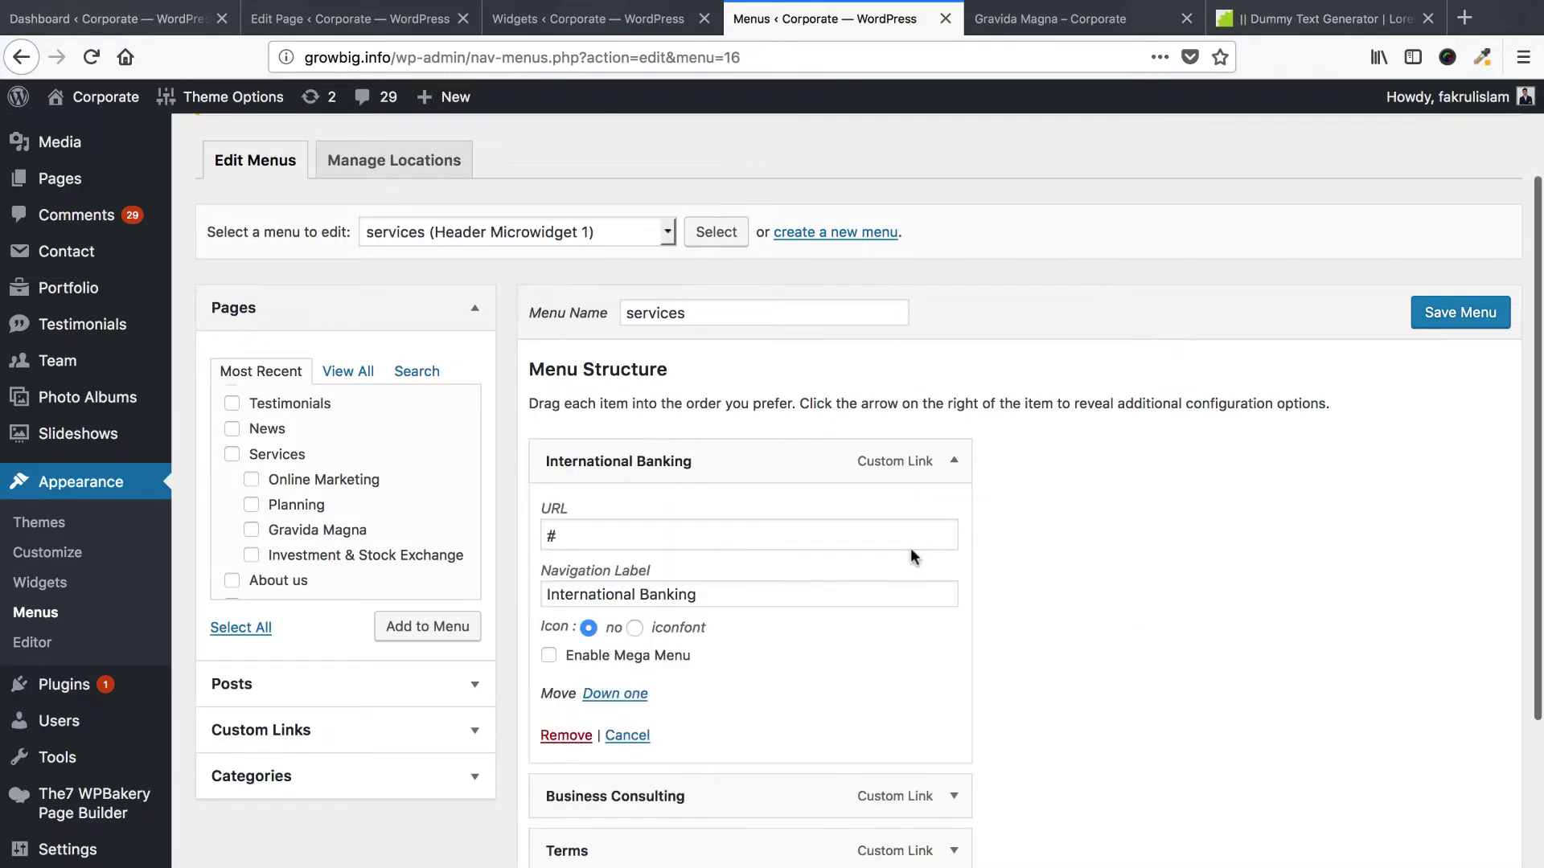
{"action": "left_click", "coordinate": [561, 730]}
{"action": "left_click", "coordinate": [955, 461]}
{"action": "left_click", "coordinate": [560, 703]}
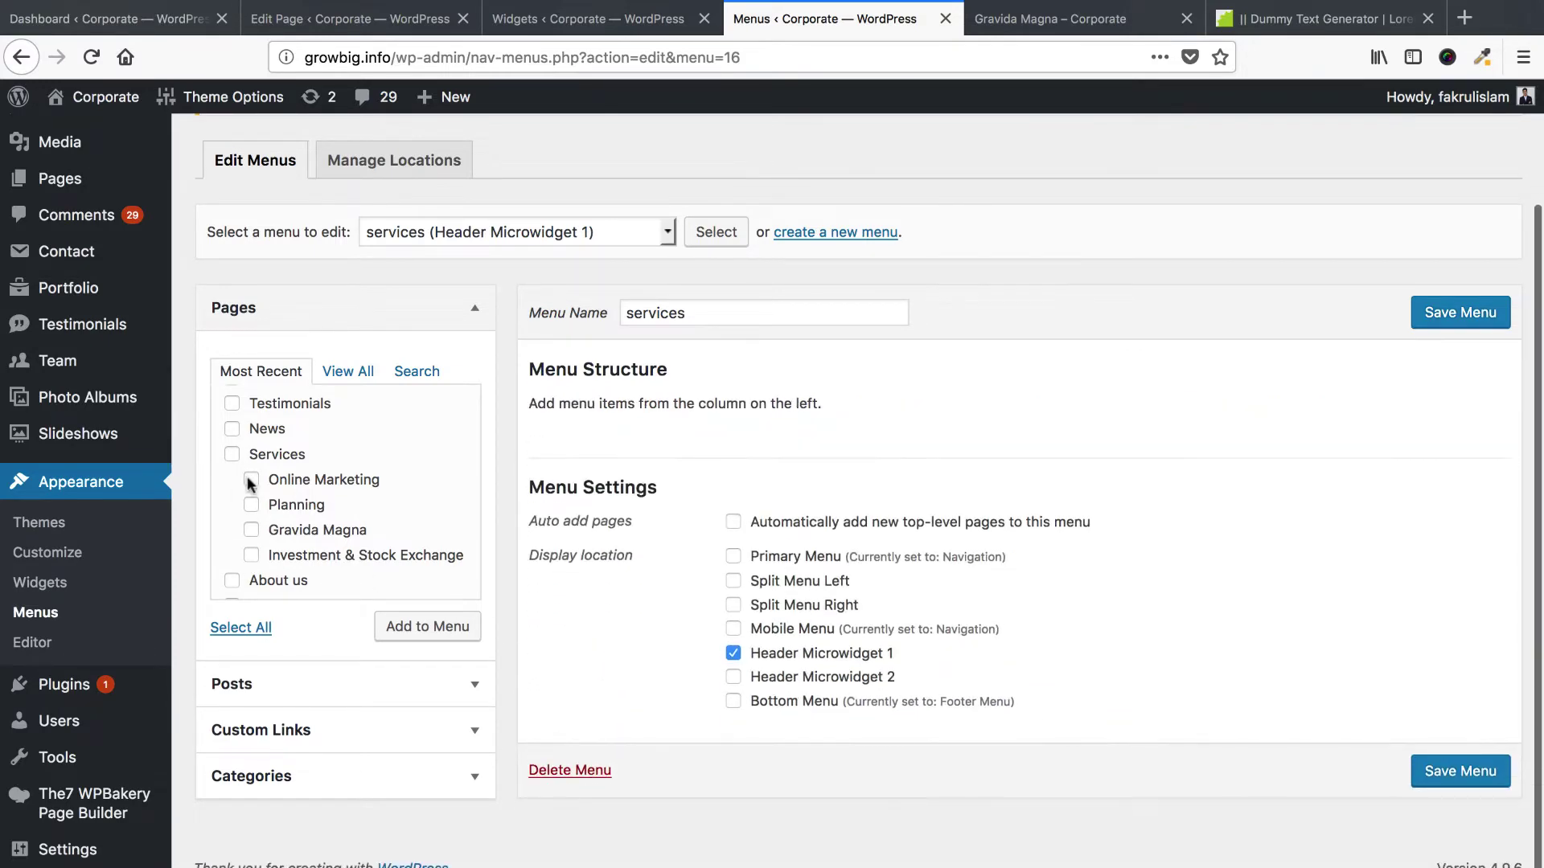
Add the Online Marketing, Planning and Gravida Magna pages to the services menu and save the menu.
{"action": "left_click", "coordinate": [251, 505]}
{"action": "left_click", "coordinate": [251, 529]}
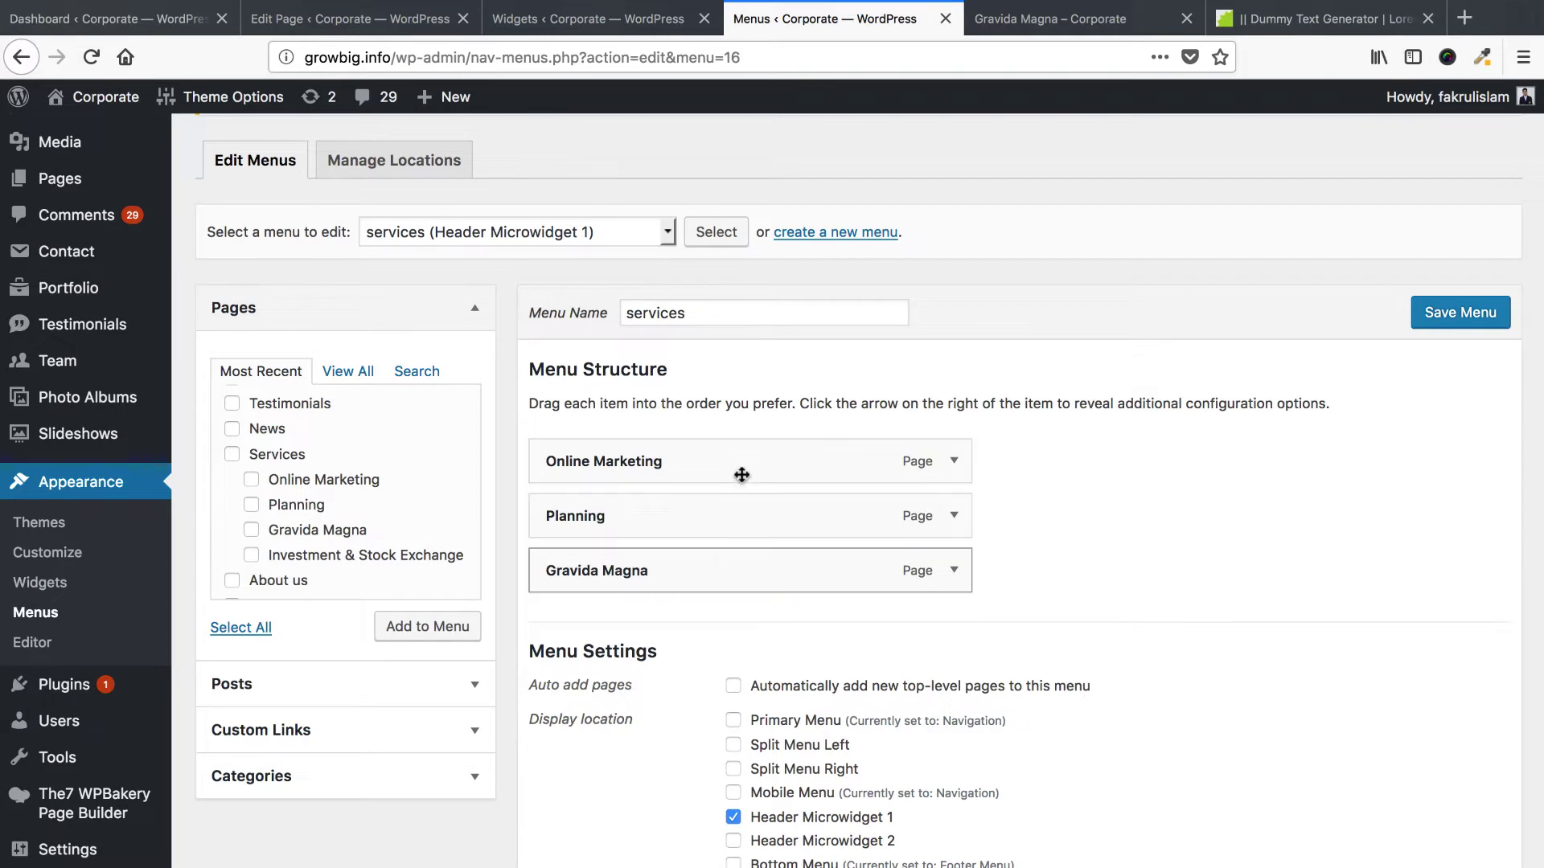
{"action": "key", "text": "Return"}
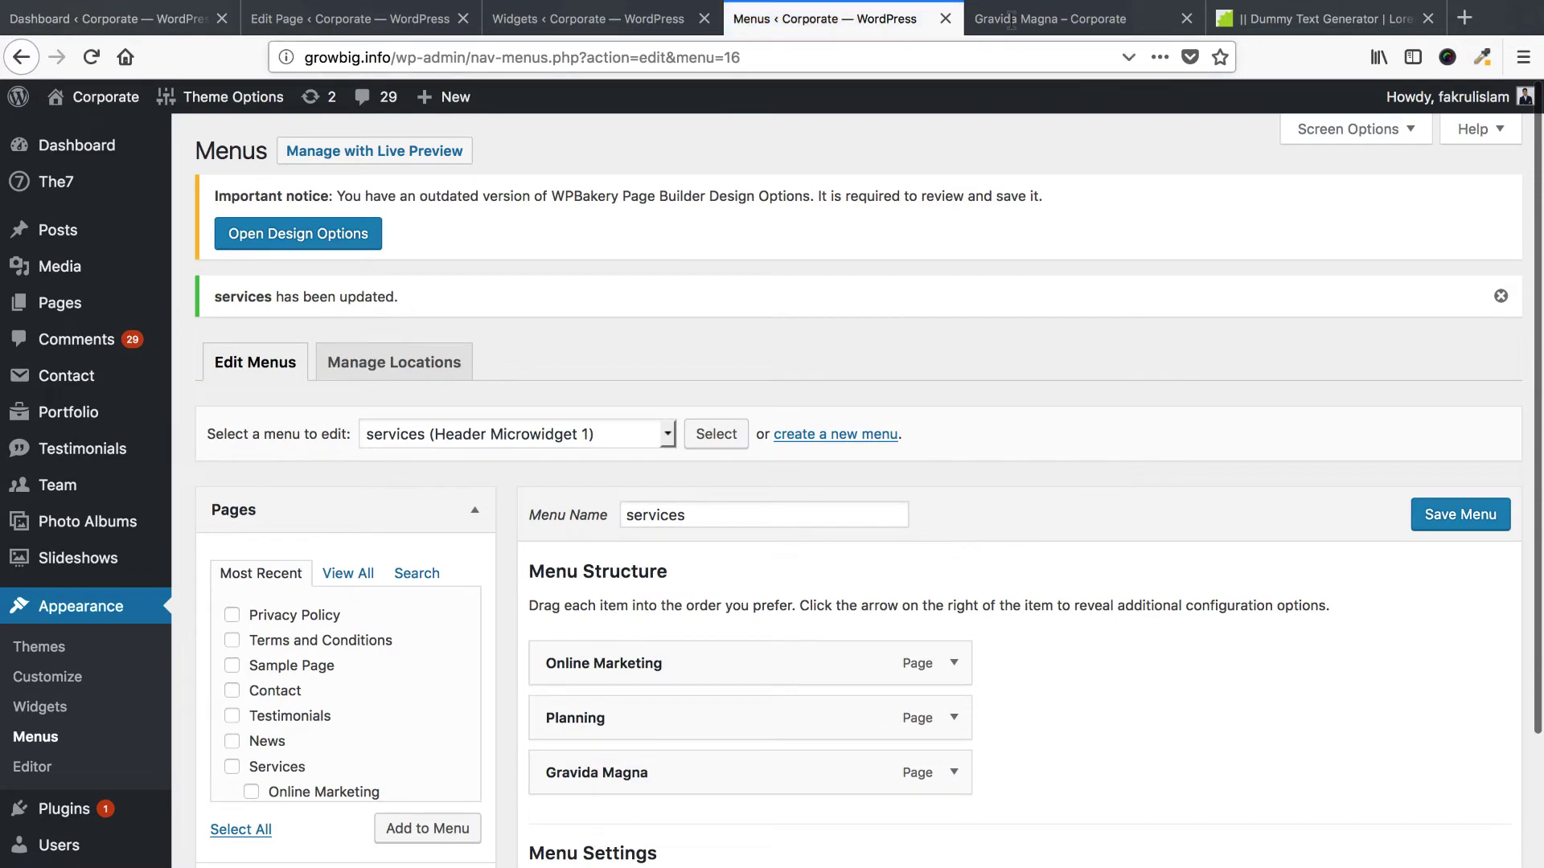
Reload the published Gravida Magna page and check its Our Services sidebar menu and page content.
{"action": "left_click", "coordinate": [1010, 22]}
{"action": "right_click", "coordinate": [1010, 22]}
{"action": "left_click", "coordinate": [855, 343]}
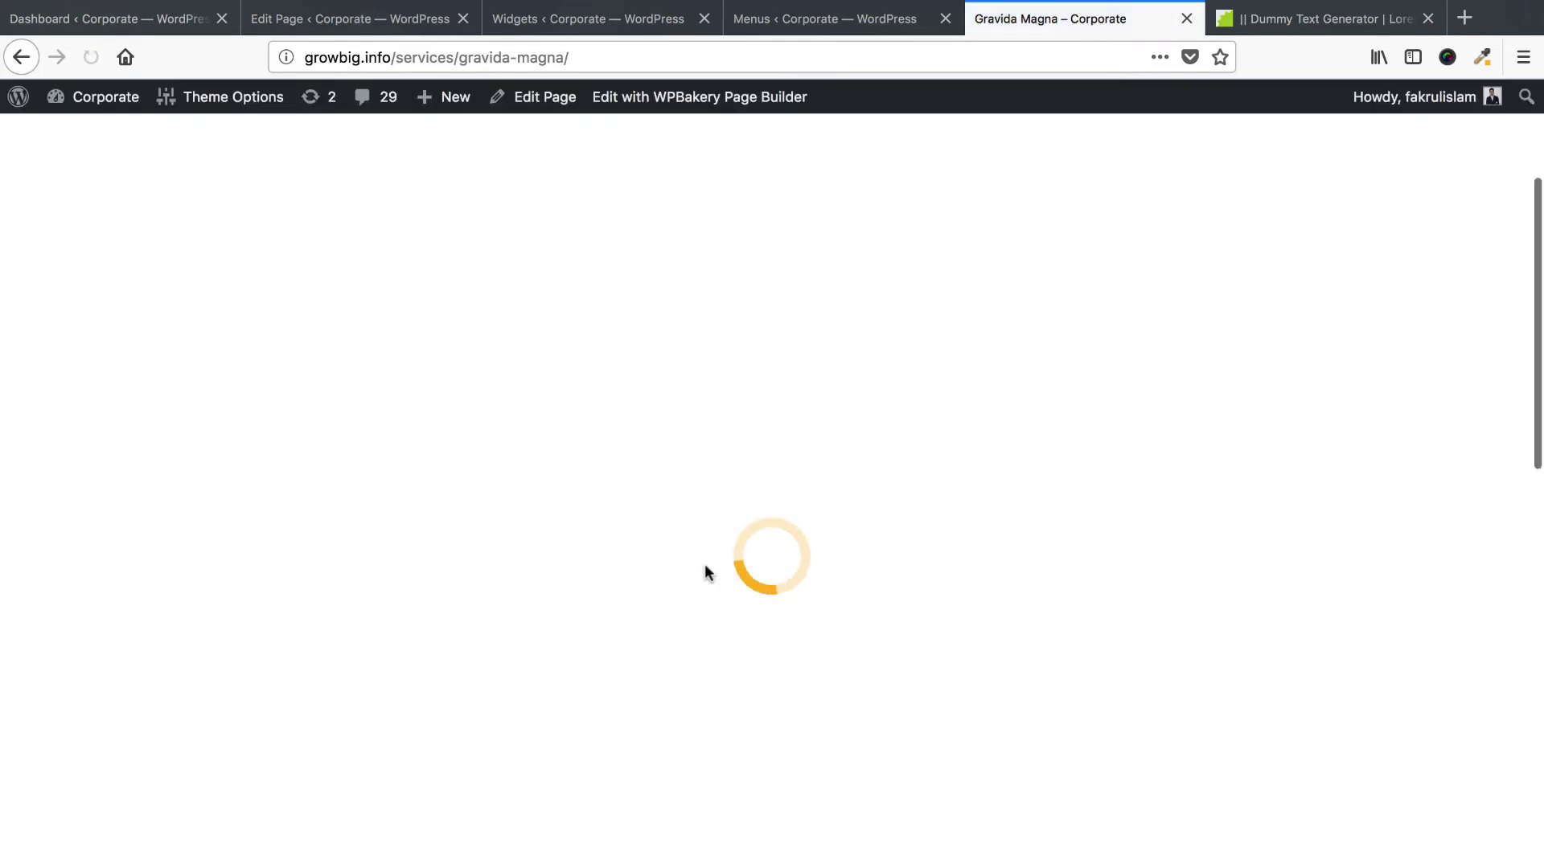
{"action": "scroll", "coordinate": [265, 464], "scroll_direction": "down", "scroll_amount": 1}
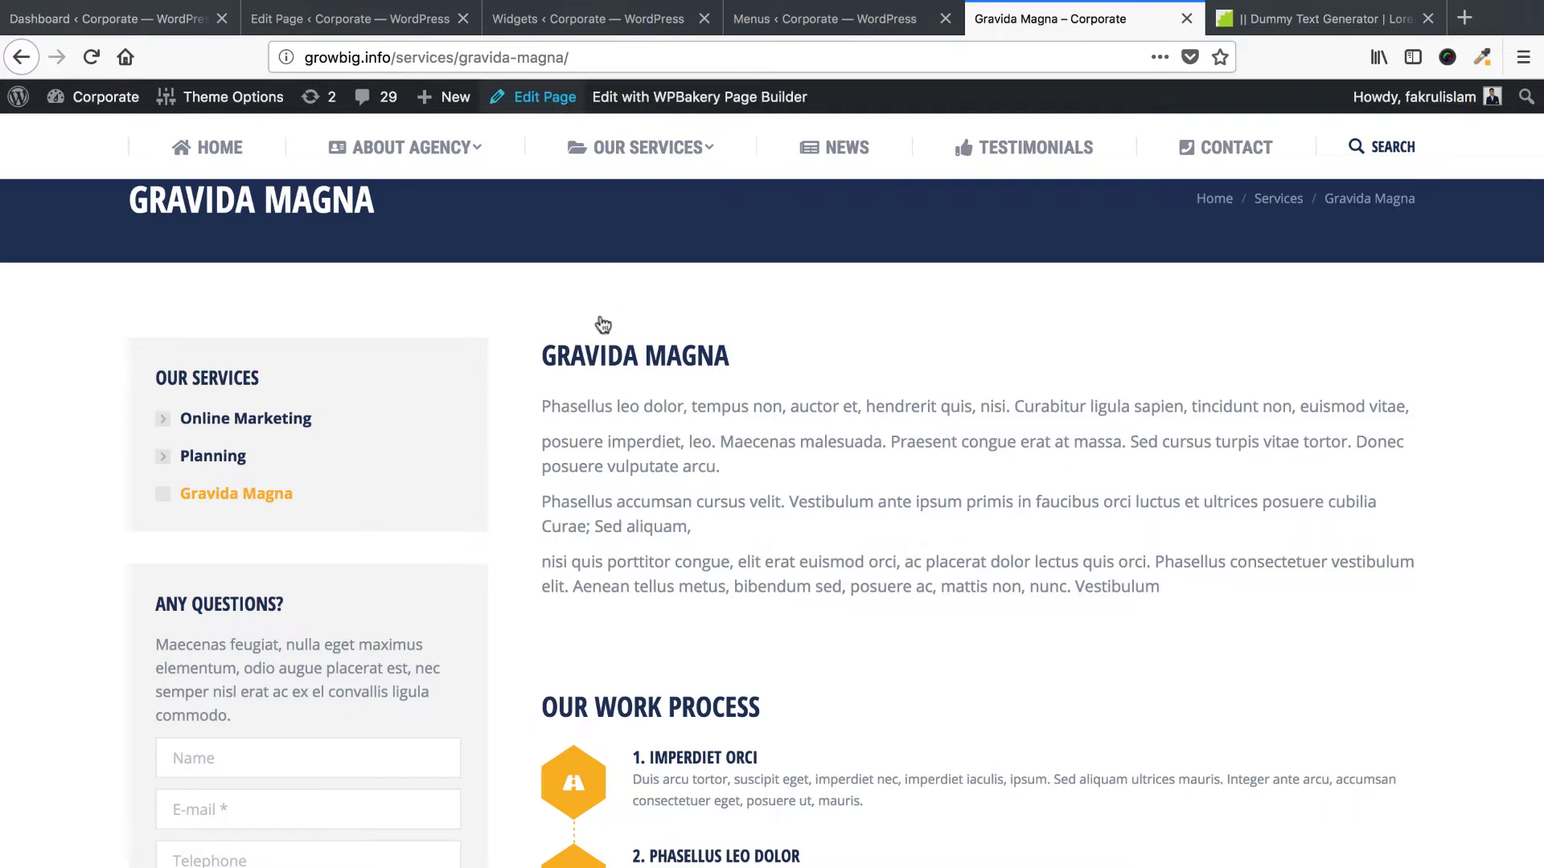
{"action": "scroll", "coordinate": [707, 593], "scroll_direction": "down", "scroll_amount": 4}
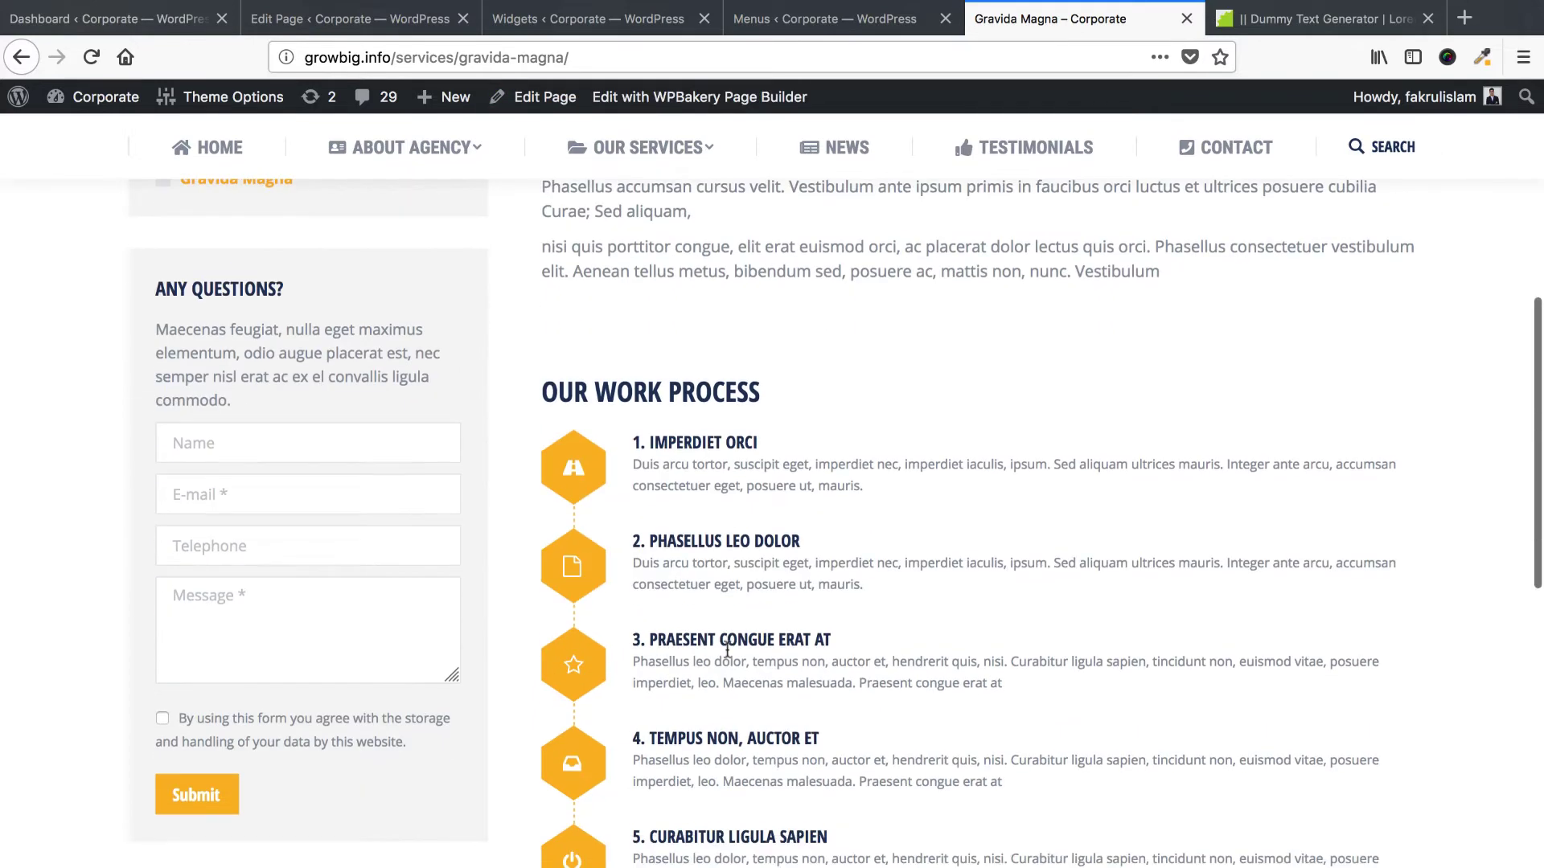
{"action": "scroll", "coordinate": [727, 650], "scroll_direction": "up", "scroll_amount": 5}
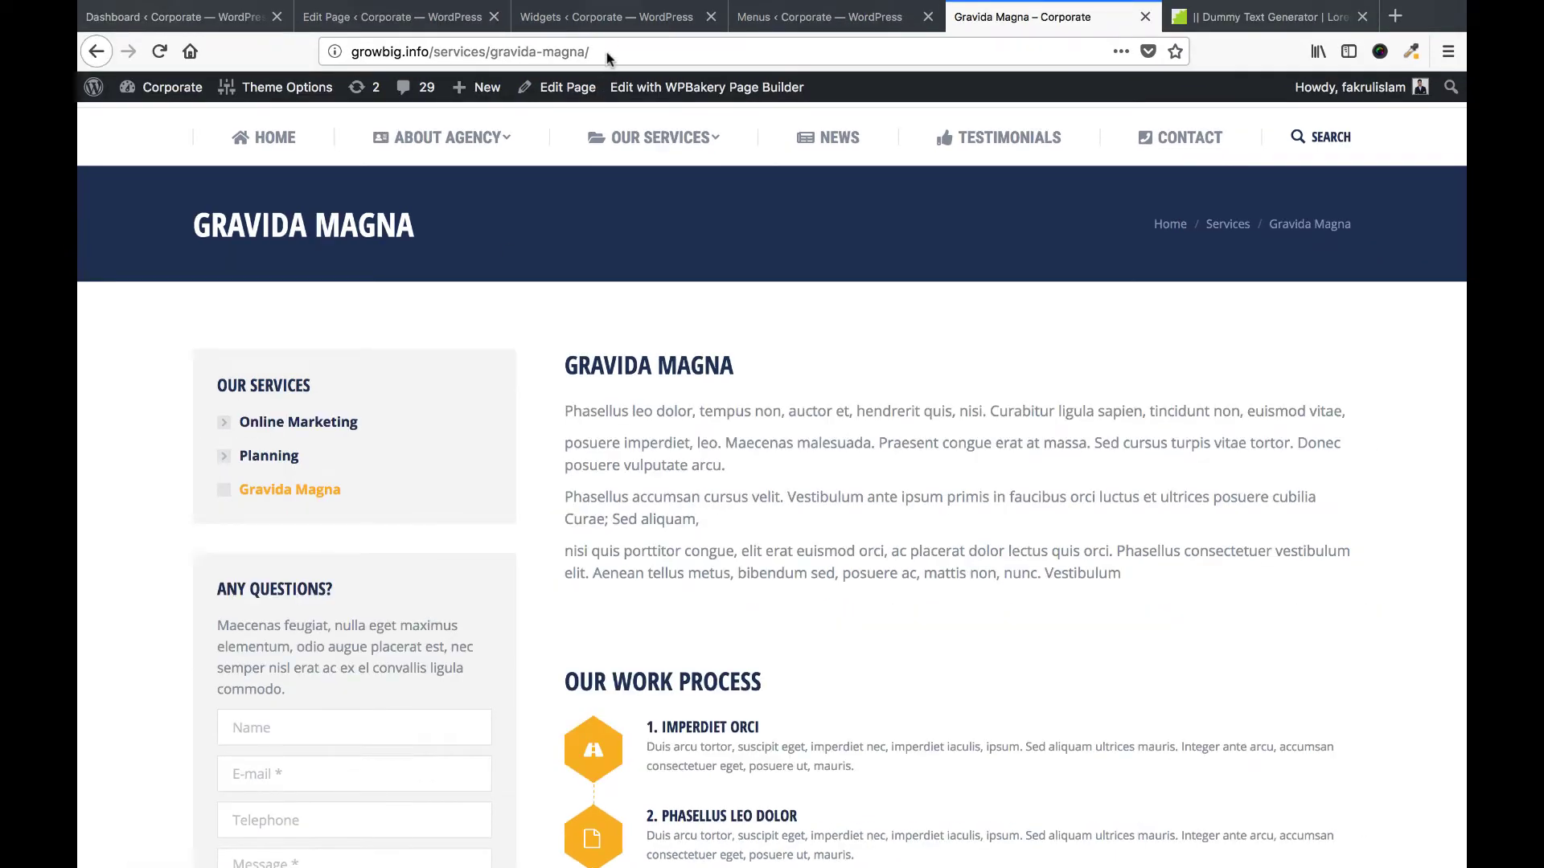
Return to the widgets, collapse the Our Services widget and expand the "DT-Contact form: Any Questions?" widget in the Services sidebar.
{"action": "left_click", "coordinate": [607, 17]}
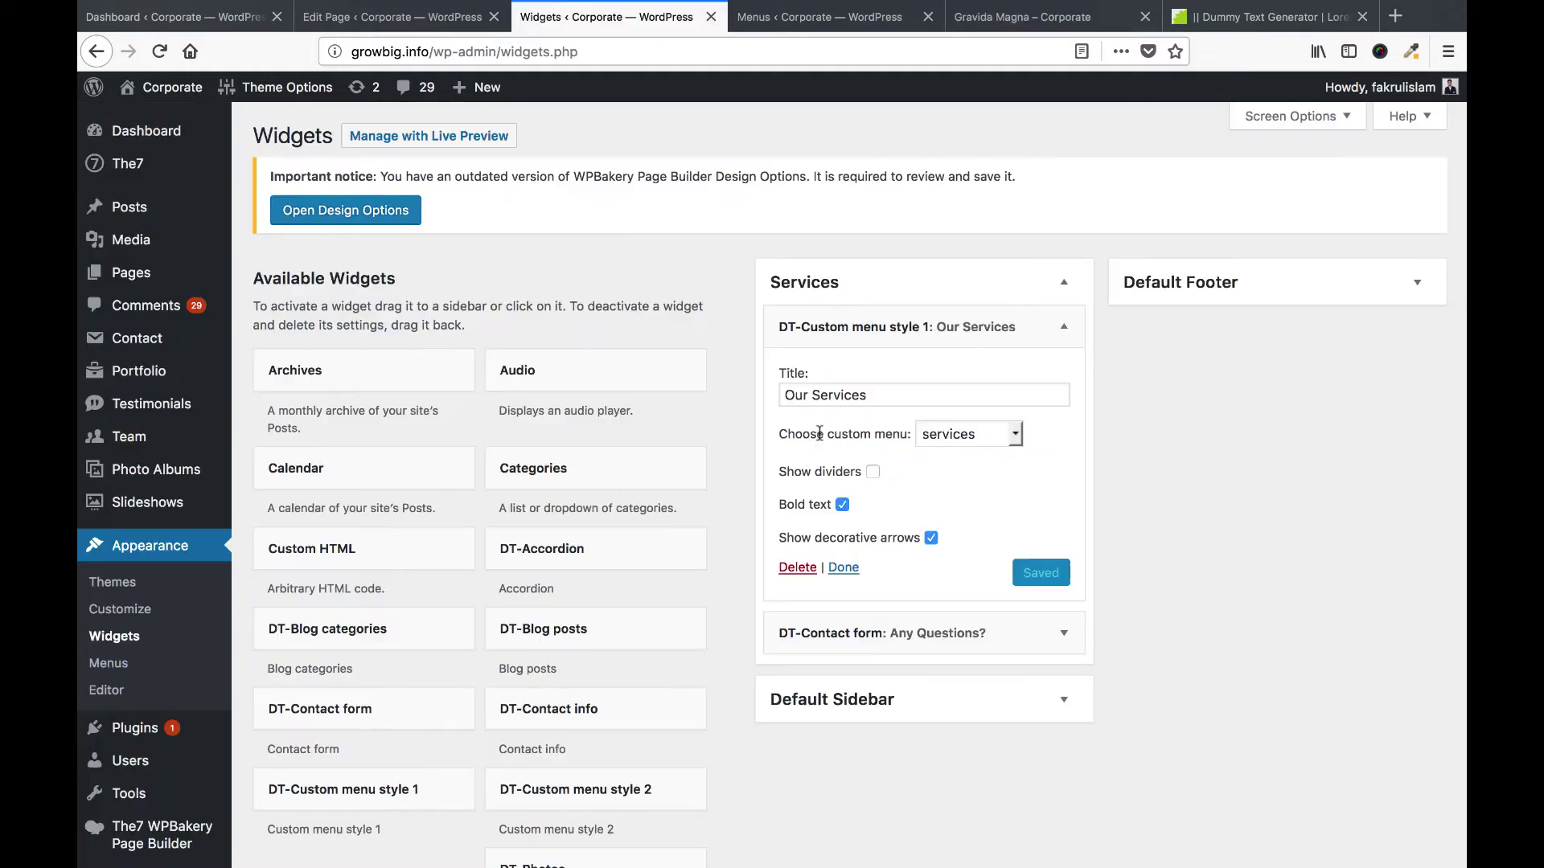
{"action": "left_click", "coordinate": [1064, 332]}
{"action": "left_click", "coordinate": [1094, 426]}
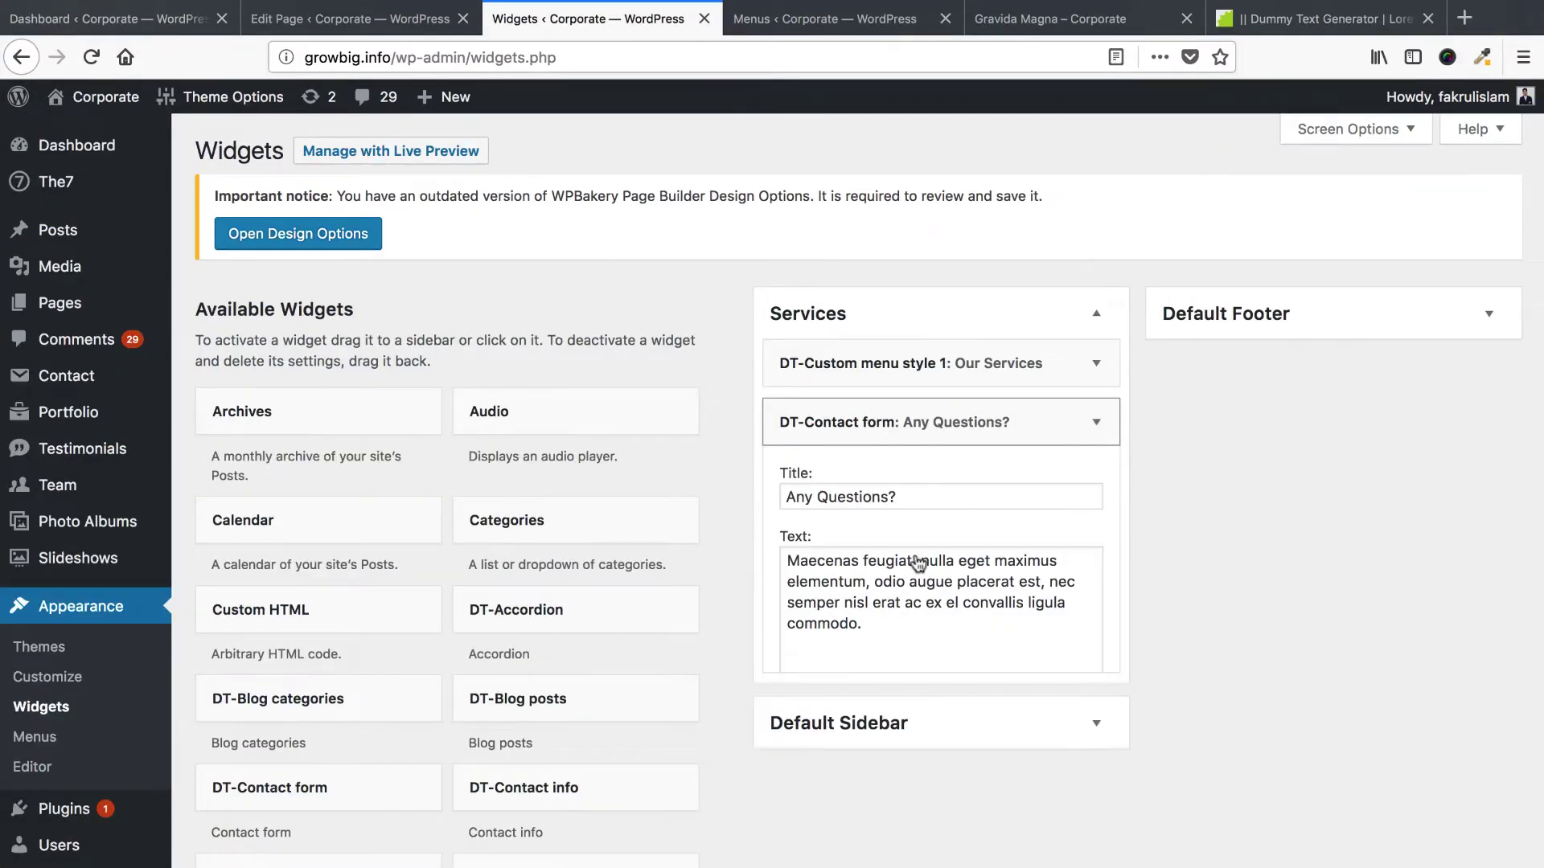
{"action": "scroll", "coordinate": [901, 499], "scroll_direction": "down", "scroll_amount": 2}
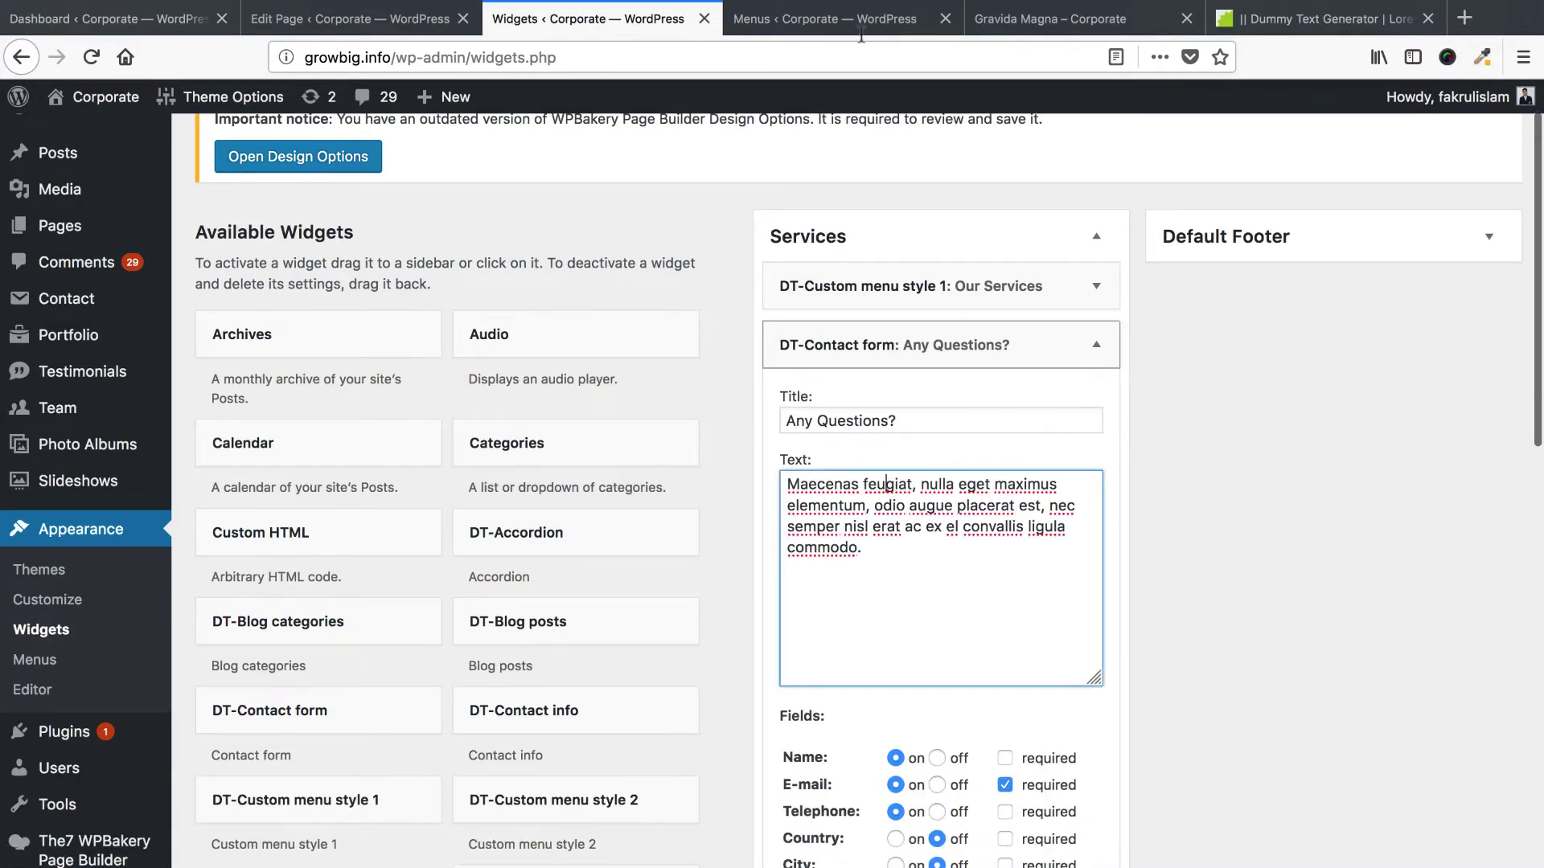
Compare the contact form widget's text and field settings with the Any Questions form on the published page.
{"action": "left_click", "coordinate": [1051, 18]}
{"action": "scroll", "coordinate": [230, 568], "scroll_direction": "down", "scroll_amount": 2}
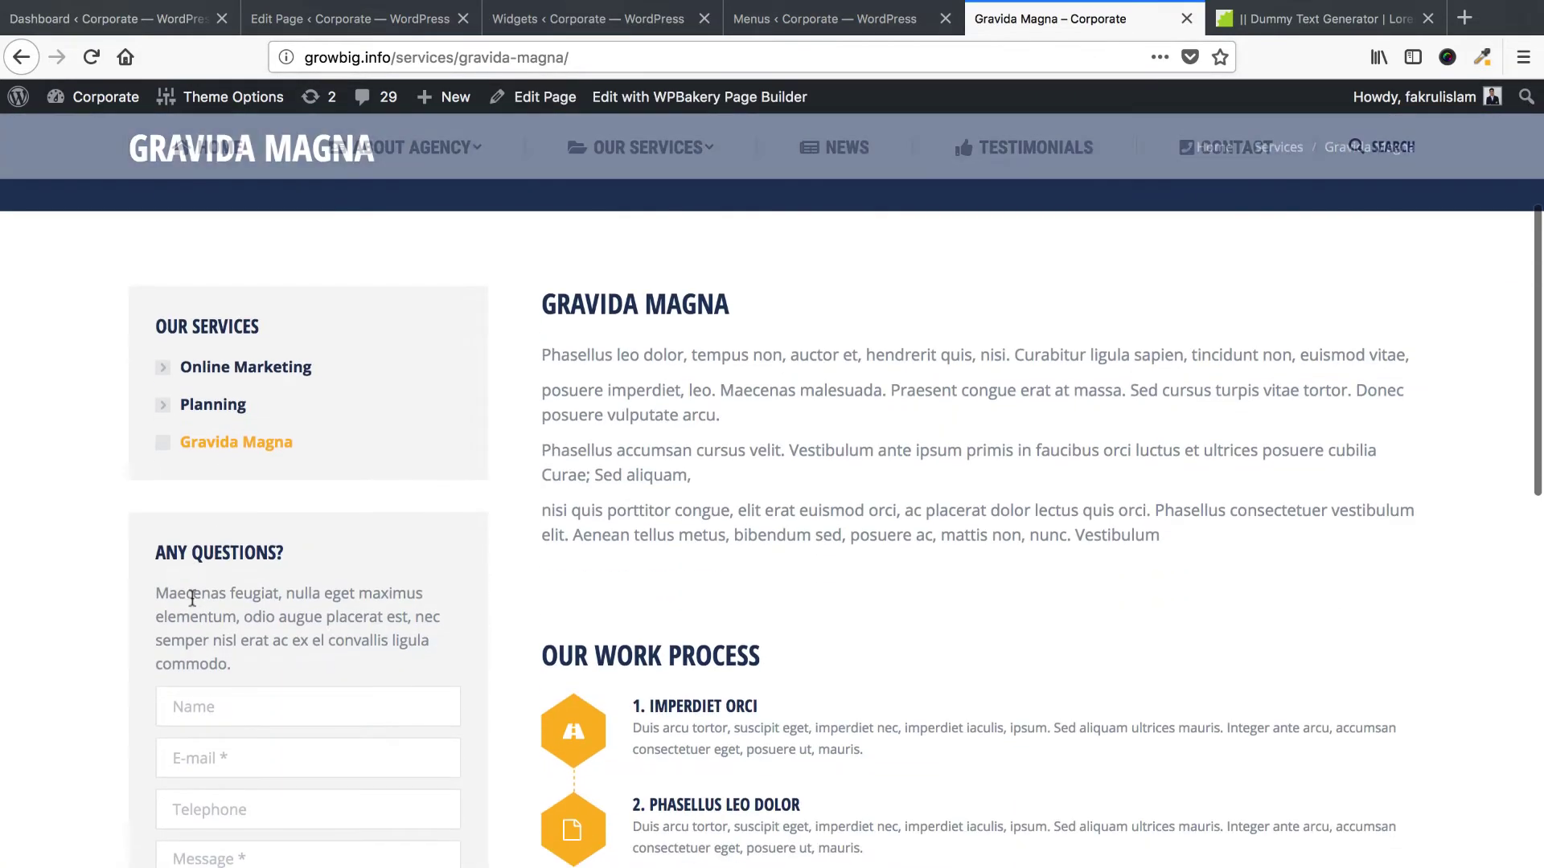
{"action": "left_click_drag", "start_coordinate": [193, 592], "coordinate": [200, 664]}
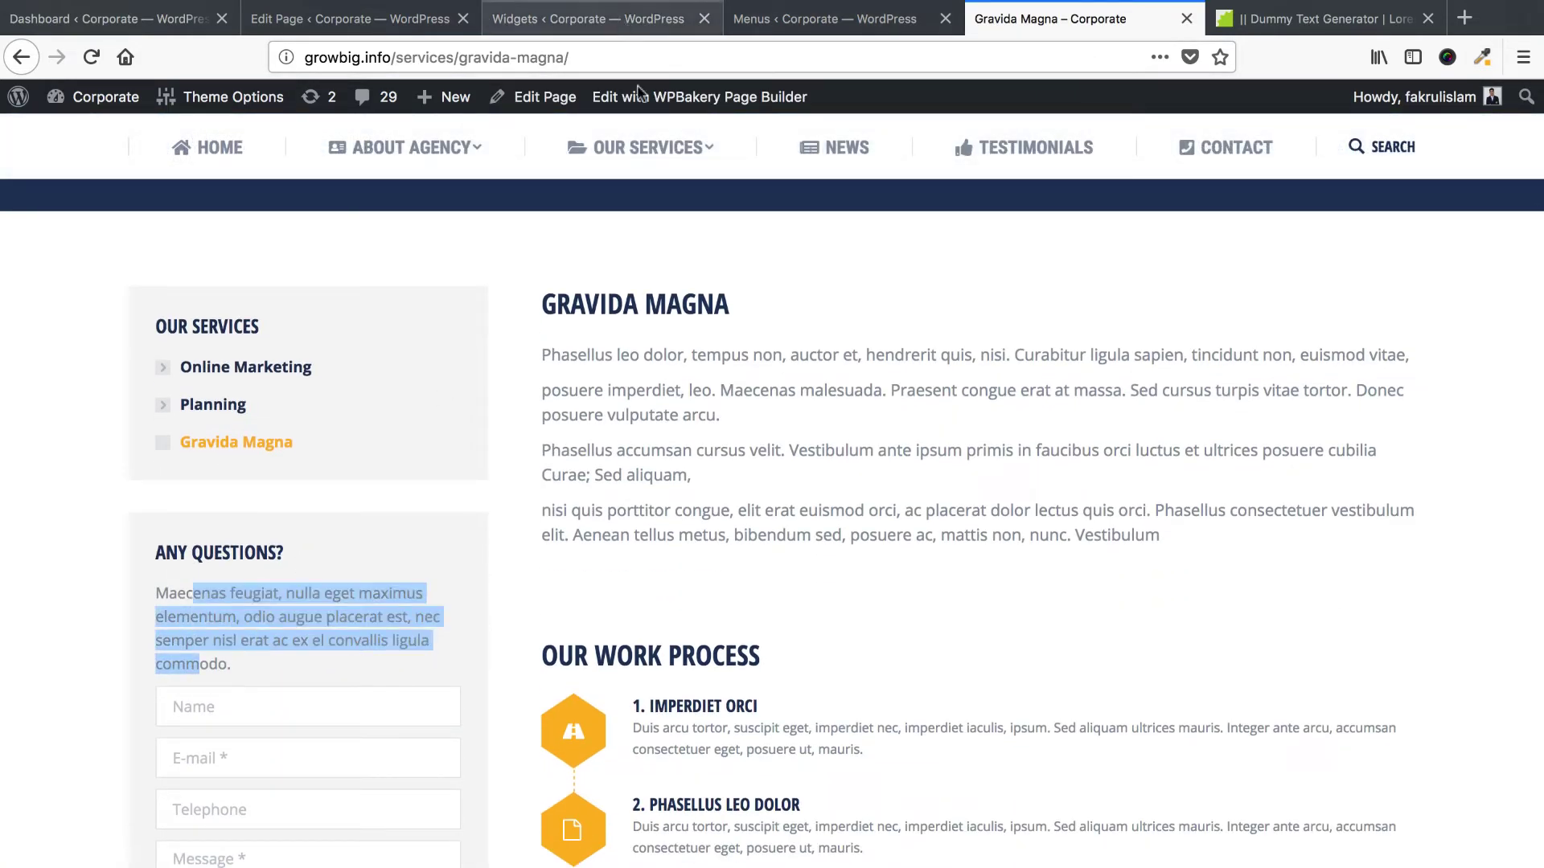
{"action": "left_click", "coordinate": [620, 21]}
{"action": "scroll", "coordinate": [856, 546], "scroll_direction": "down", "scroll_amount": 5}
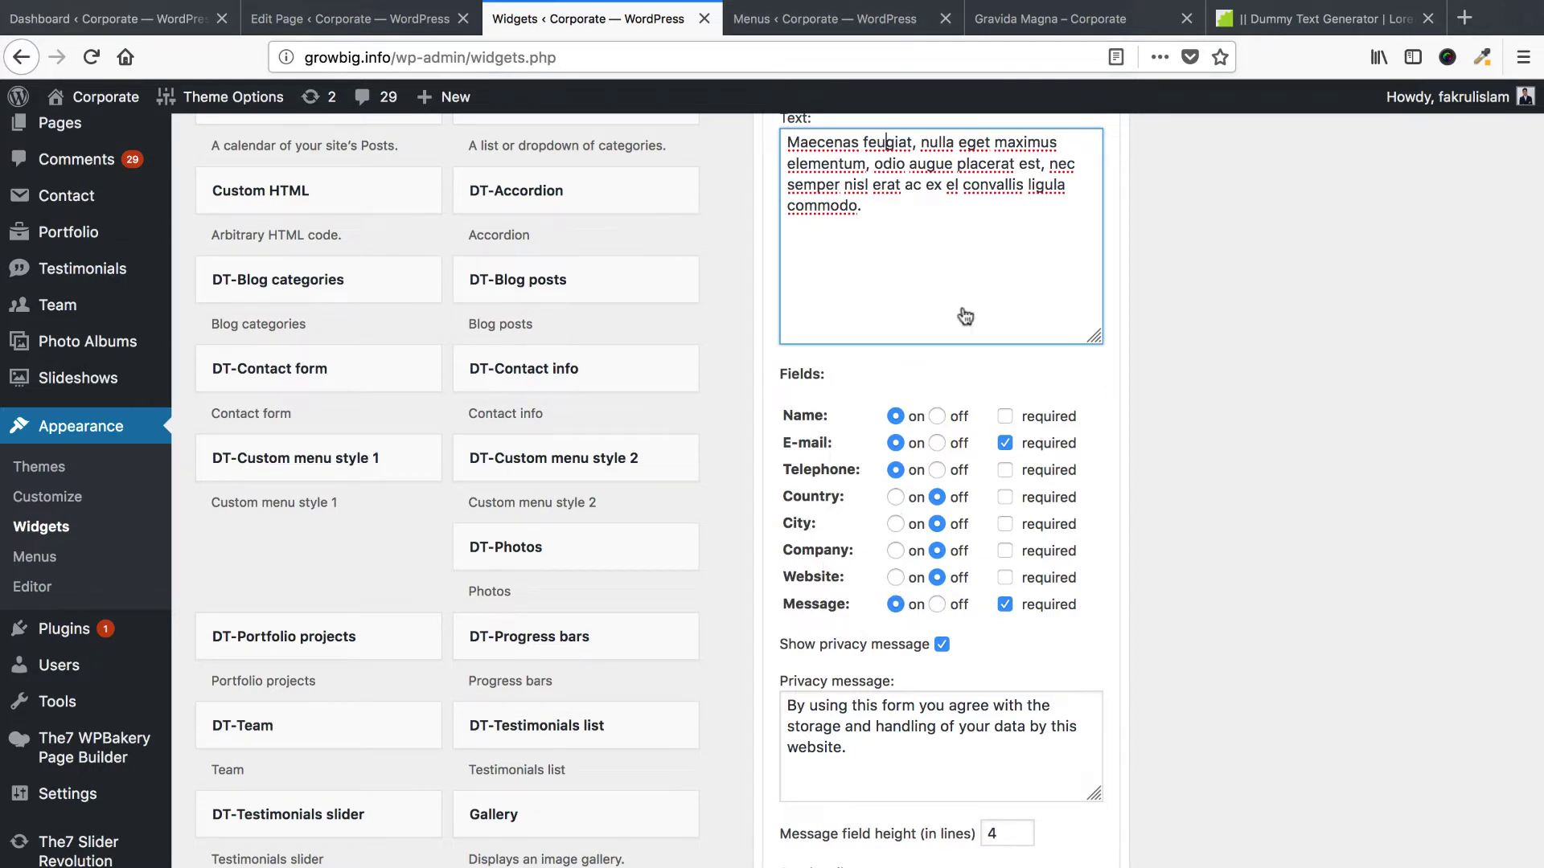
{"action": "left_click", "coordinate": [1013, 22]}
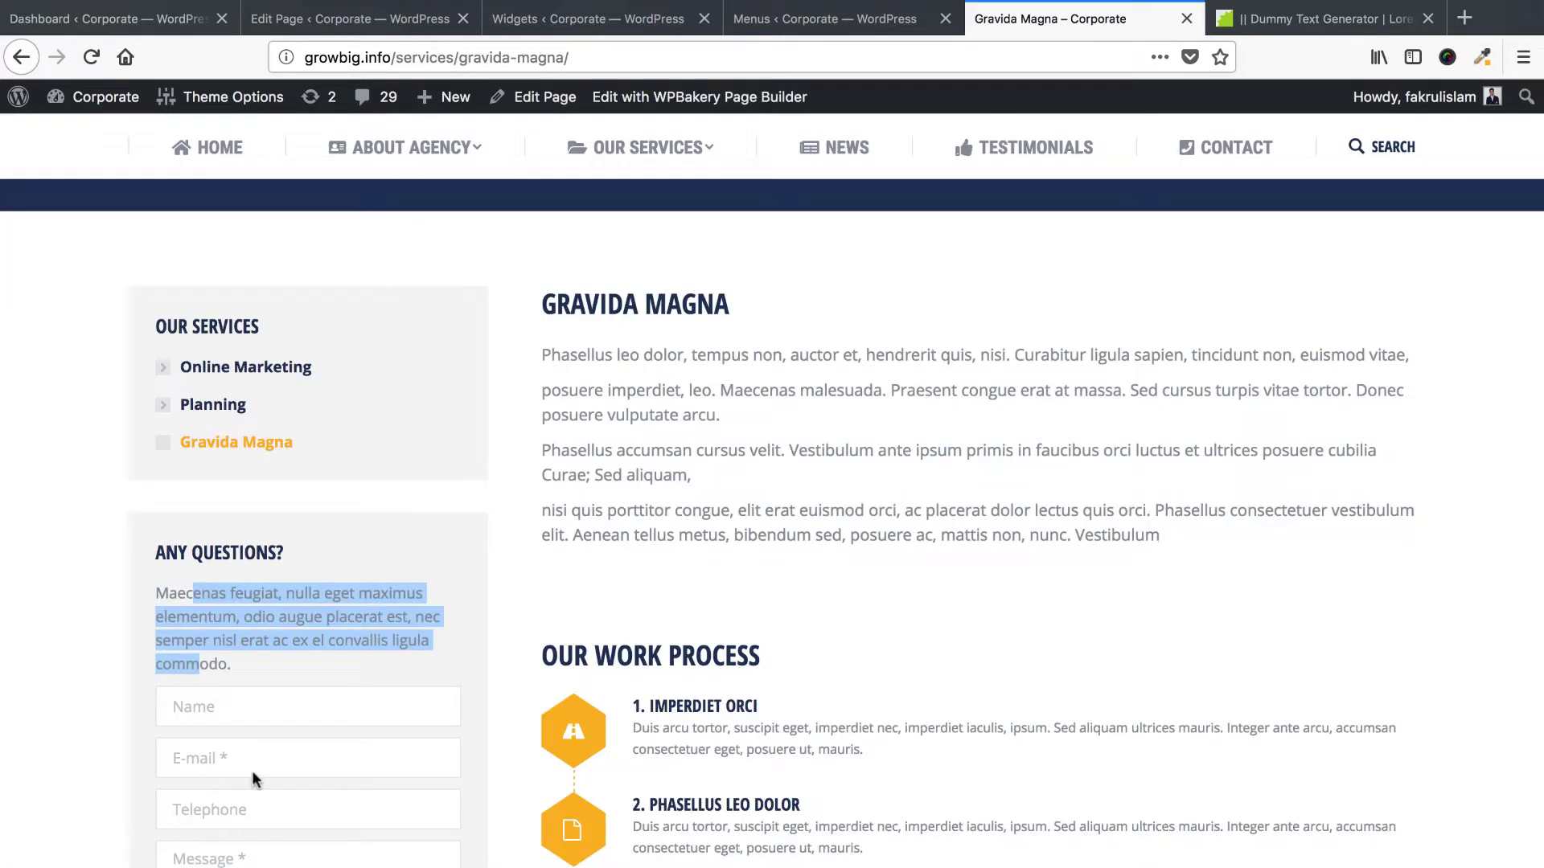
{"action": "scroll", "coordinate": [295, 658], "scroll_direction": "down", "scroll_amount": 2}
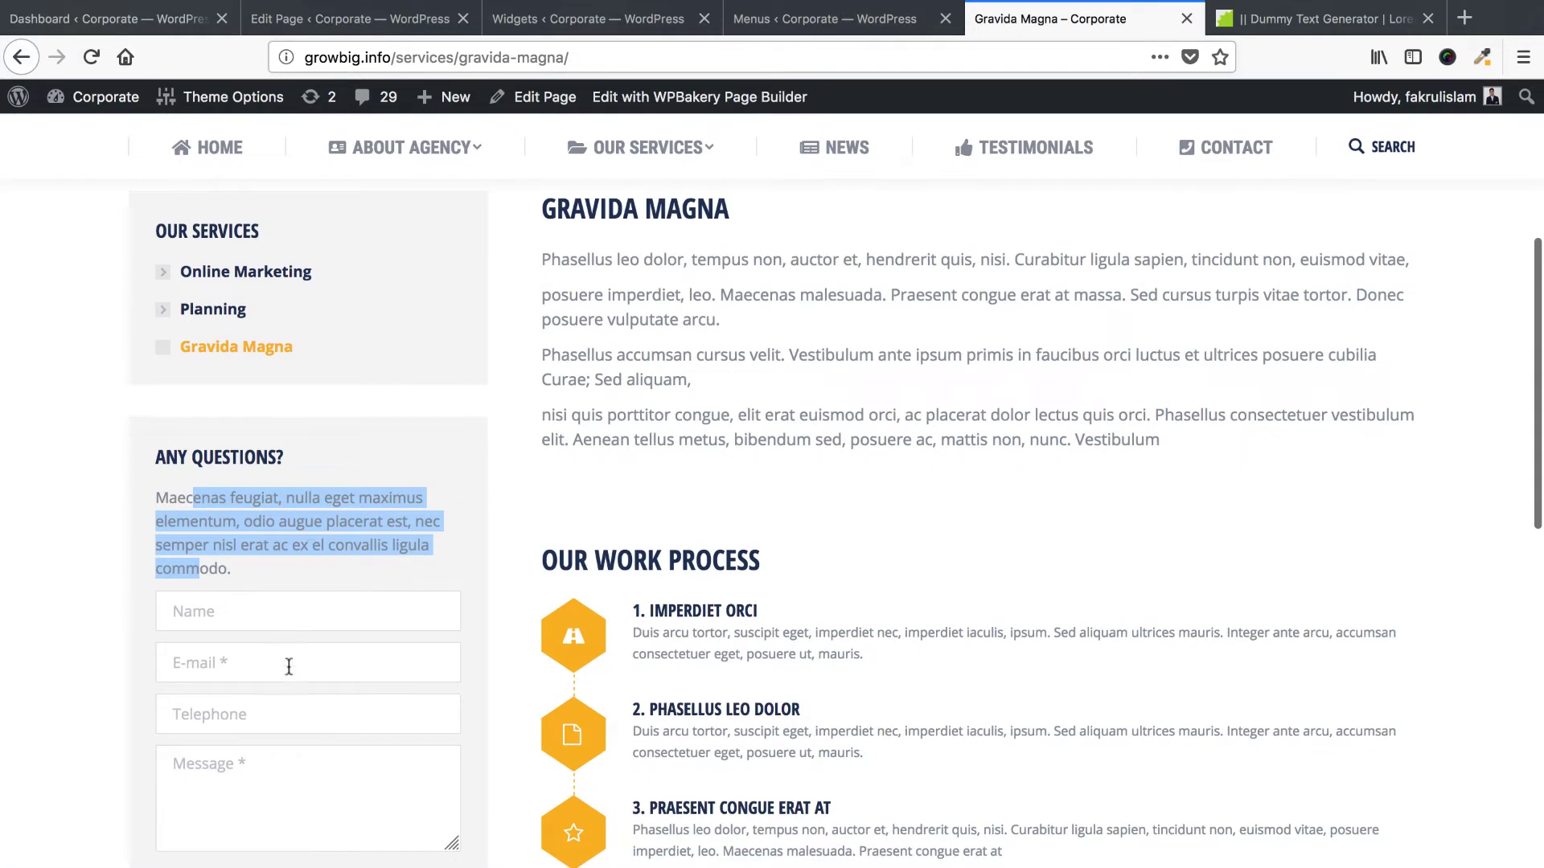
Set the contact form widget's Website field to off, enter the recipient's e-mail address for sent mail, and save the widget.
{"action": "left_click", "coordinate": [576, 21]}
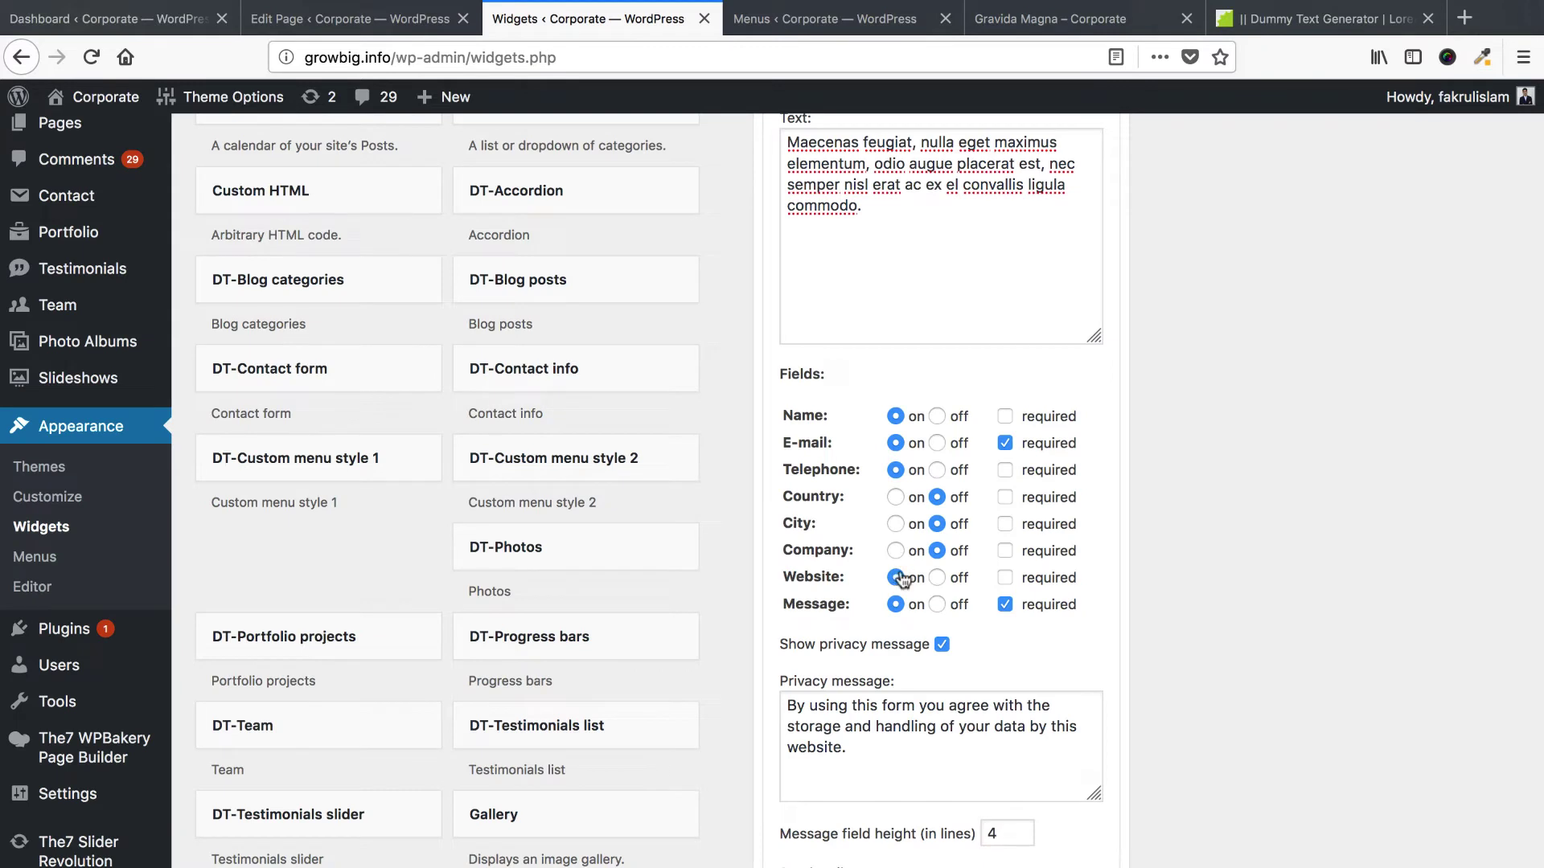
{"action": "left_click", "coordinate": [936, 577]}
{"action": "scroll", "coordinate": [804, 554], "scroll_direction": "down", "scroll_amount": 5}
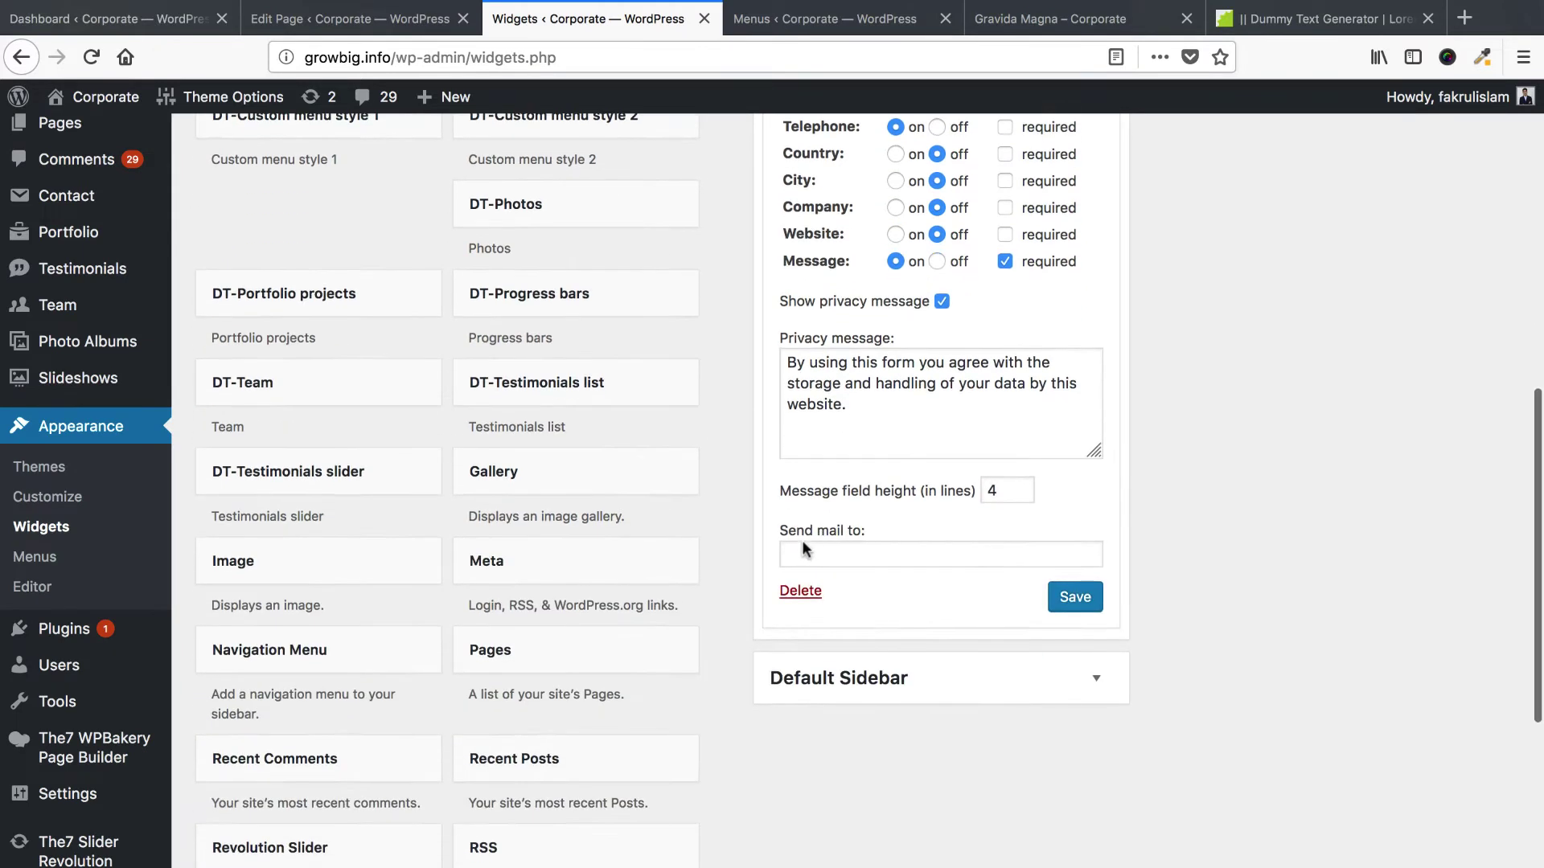
{"action": "left_click", "coordinate": [839, 552]}
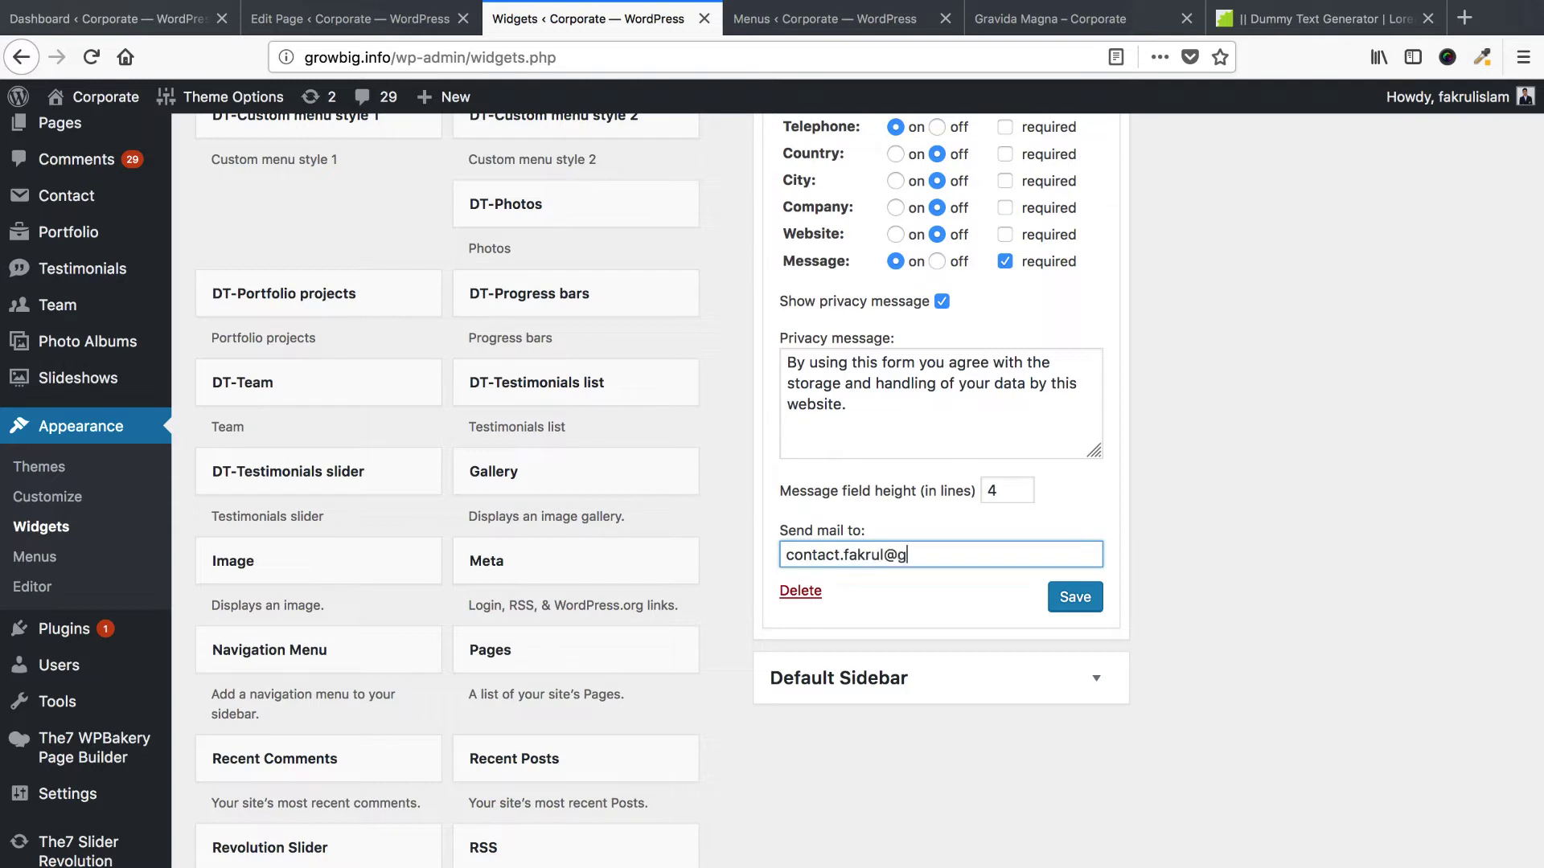
{"action": "left_click", "coordinate": [1073, 597]}
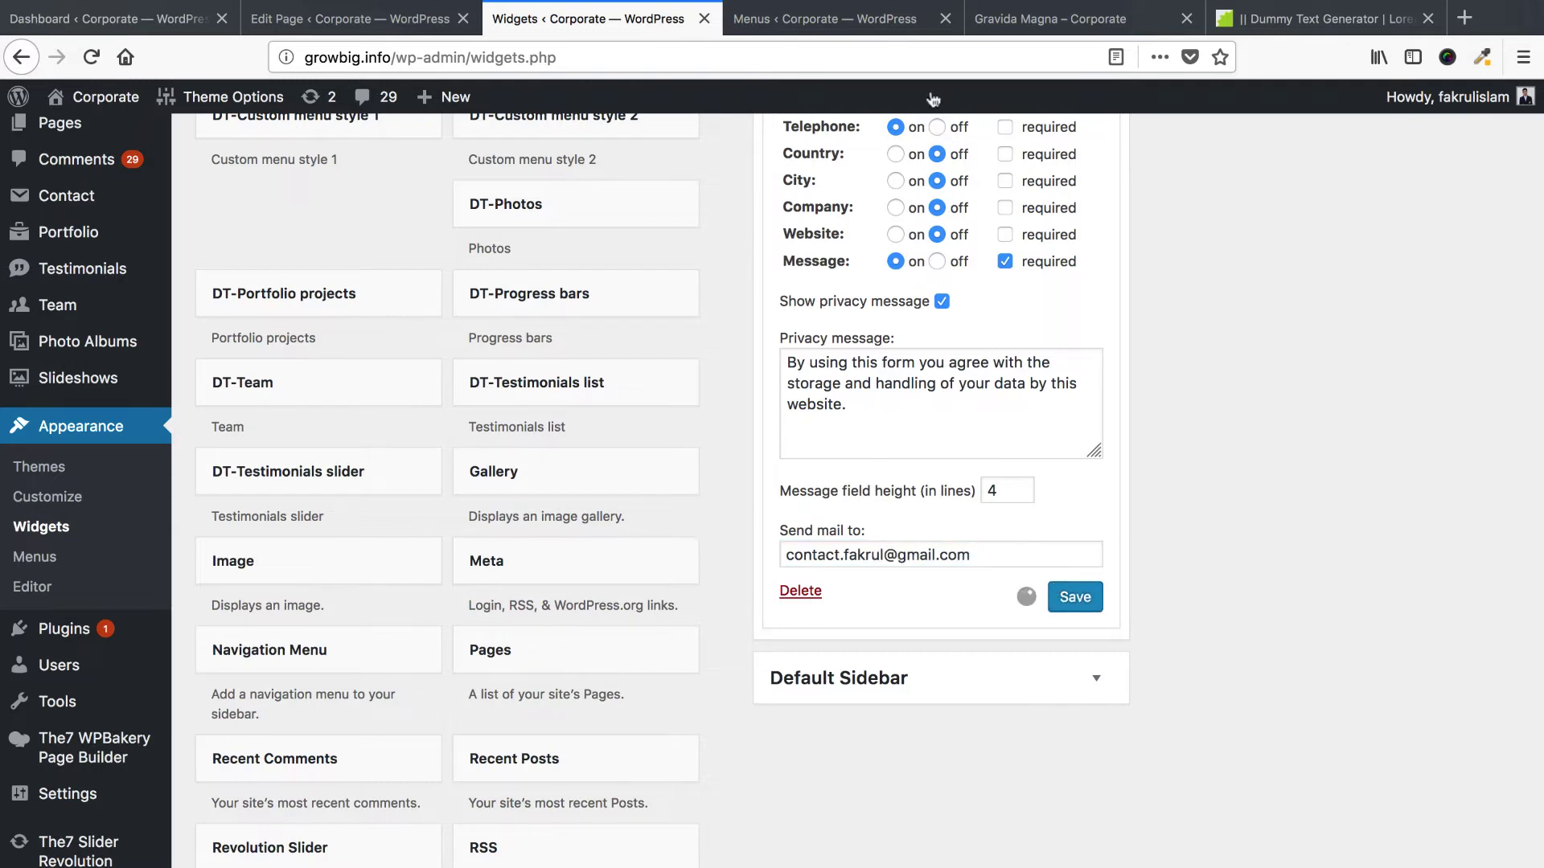
Check the Any Questions form on the published page and the saving of the contact form widget.
{"action": "left_click", "coordinate": [1011, 22]}
{"action": "scroll", "coordinate": [273, 691], "scroll_direction": "down", "scroll_amount": 3}
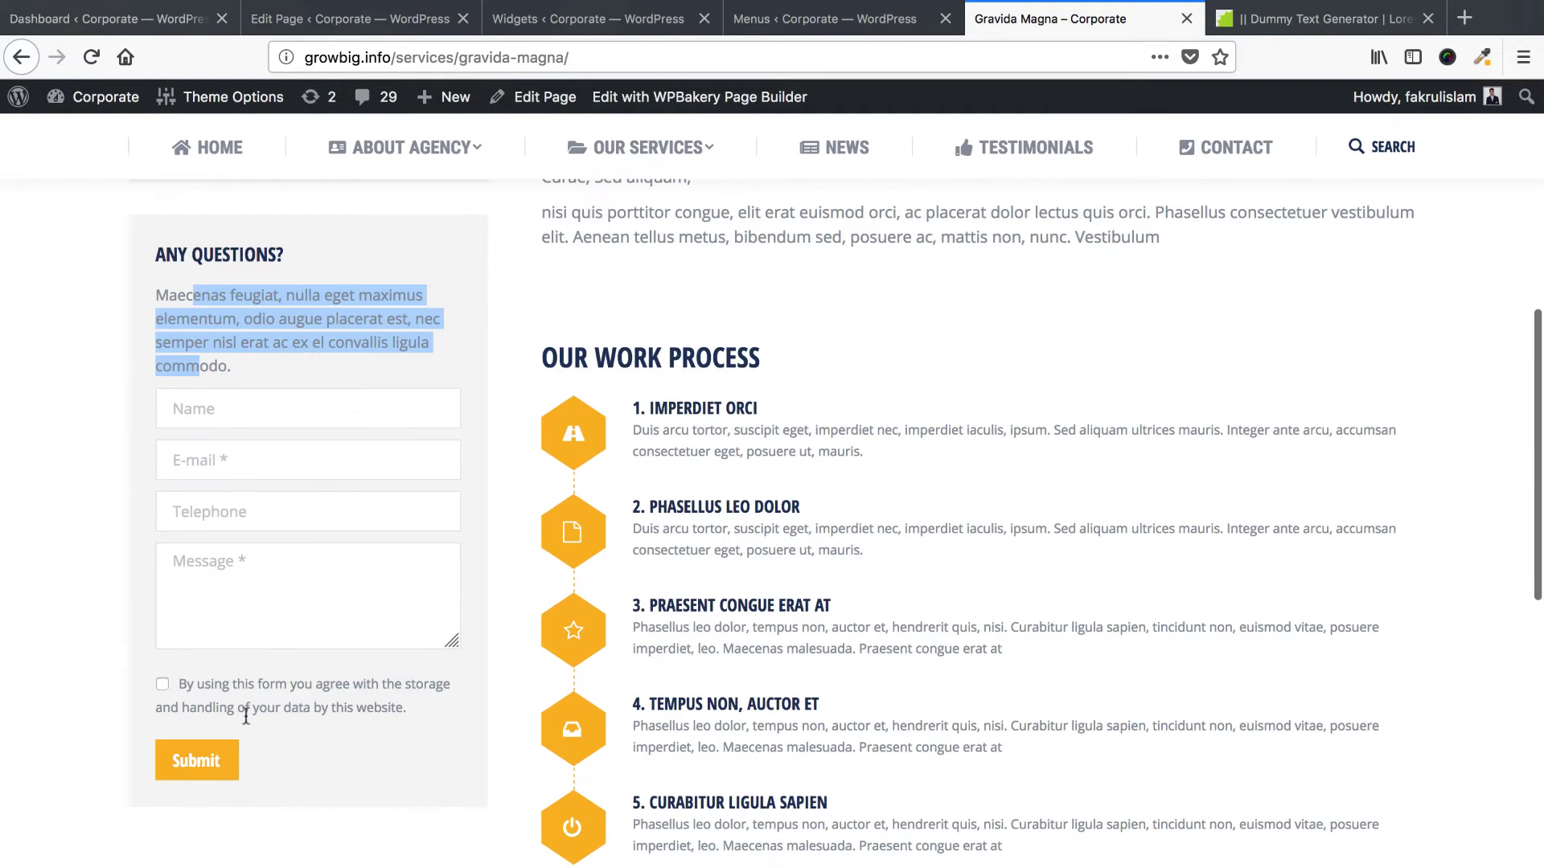
{"action": "left_click", "coordinate": [587, 19]}
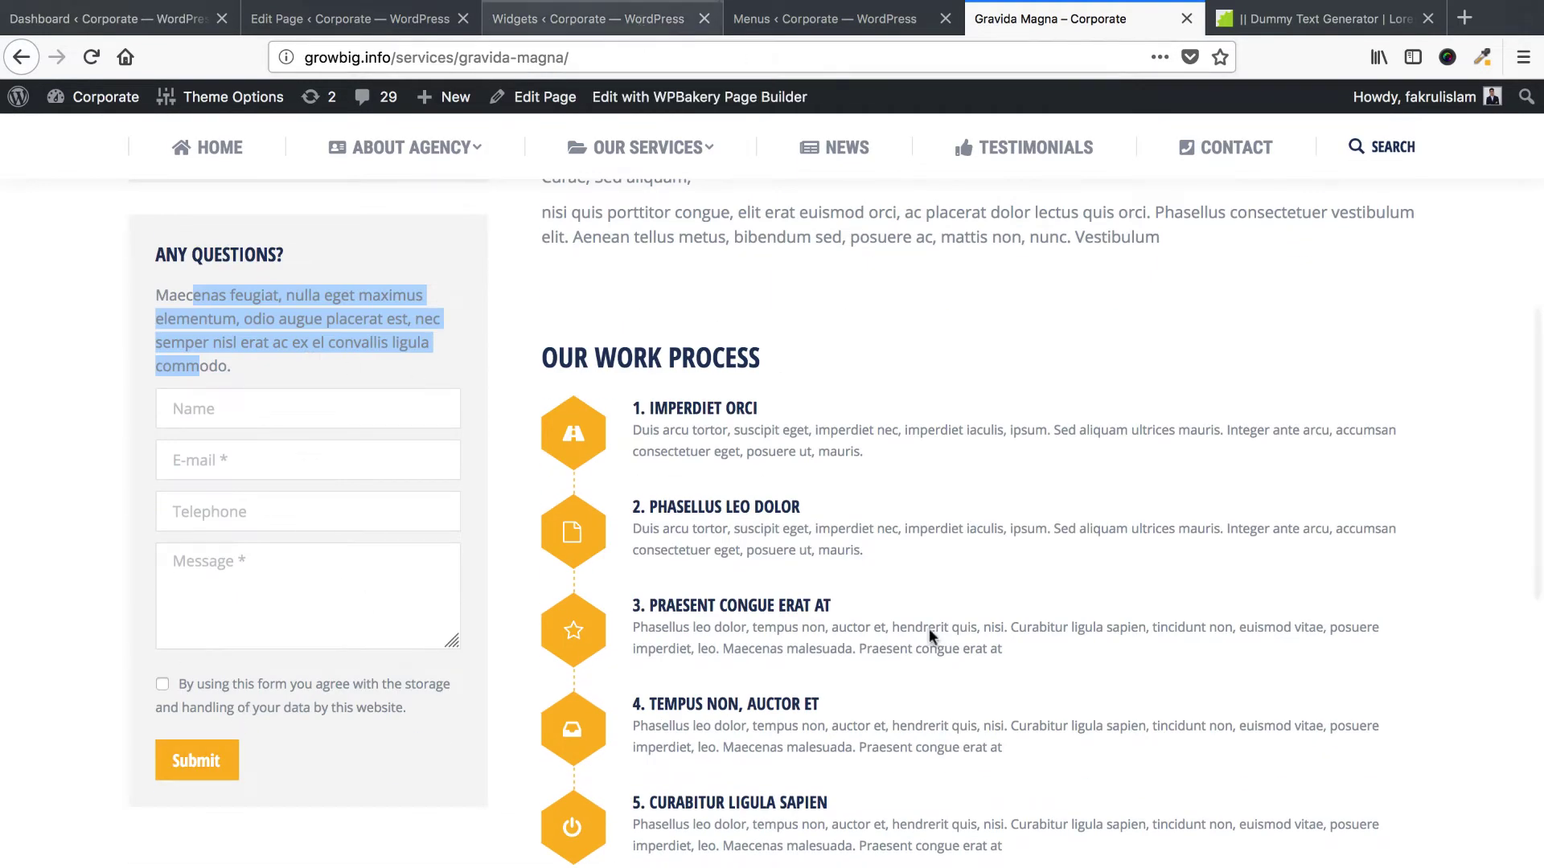
{"action": "scroll", "coordinate": [973, 663], "scroll_direction": "up", "scroll_amount": 1}
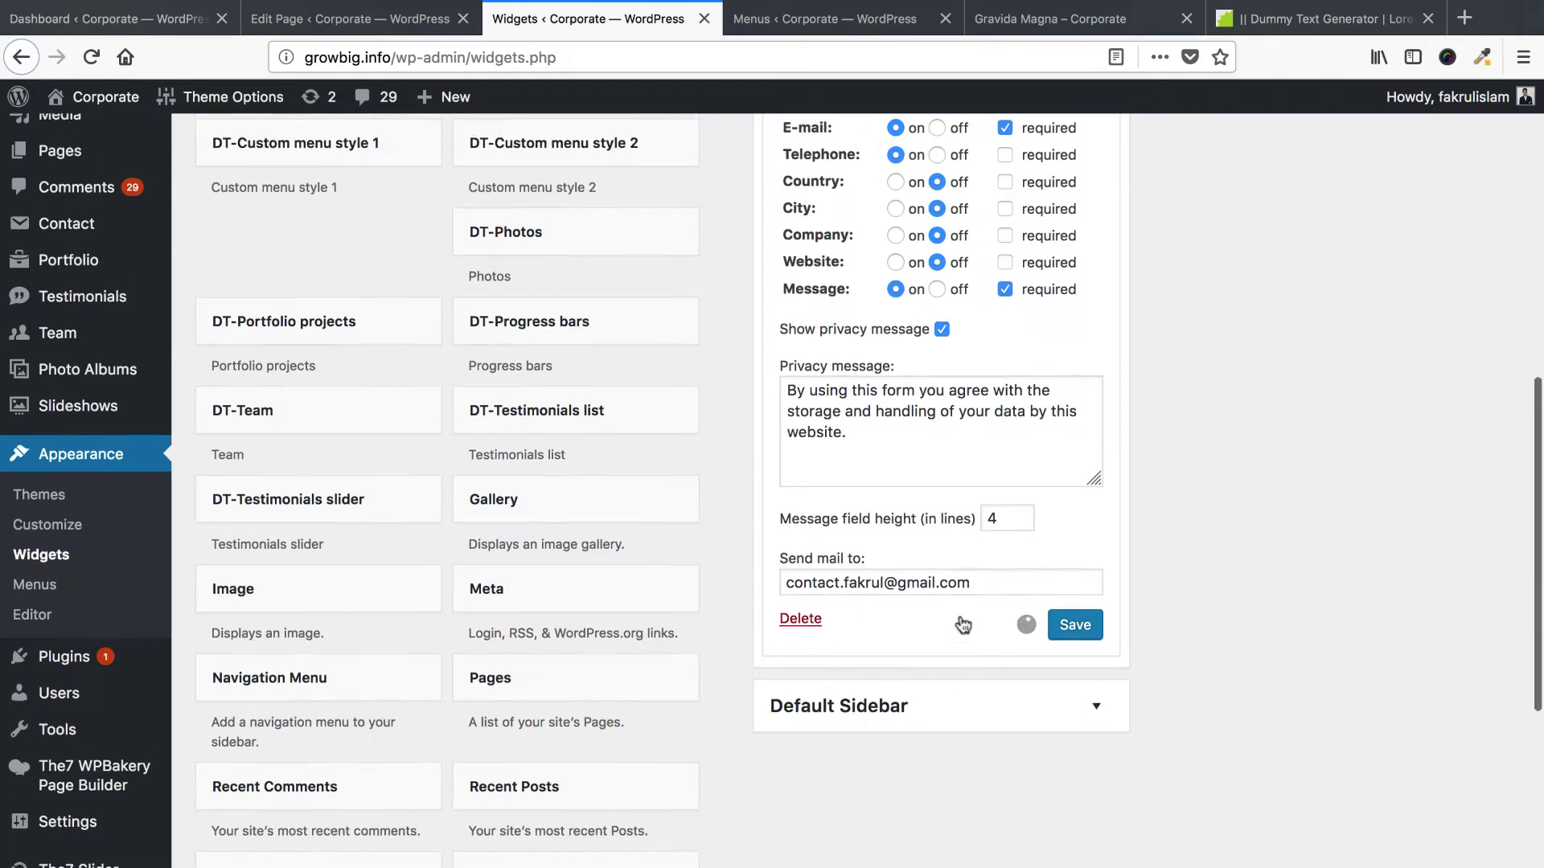
{"action": "scroll", "coordinate": [992, 643], "scroll_direction": "up", "scroll_amount": 1}
Open the published Services page through the site's navigation and review the listed services.
{"action": "left_click", "coordinate": [1037, 18]}
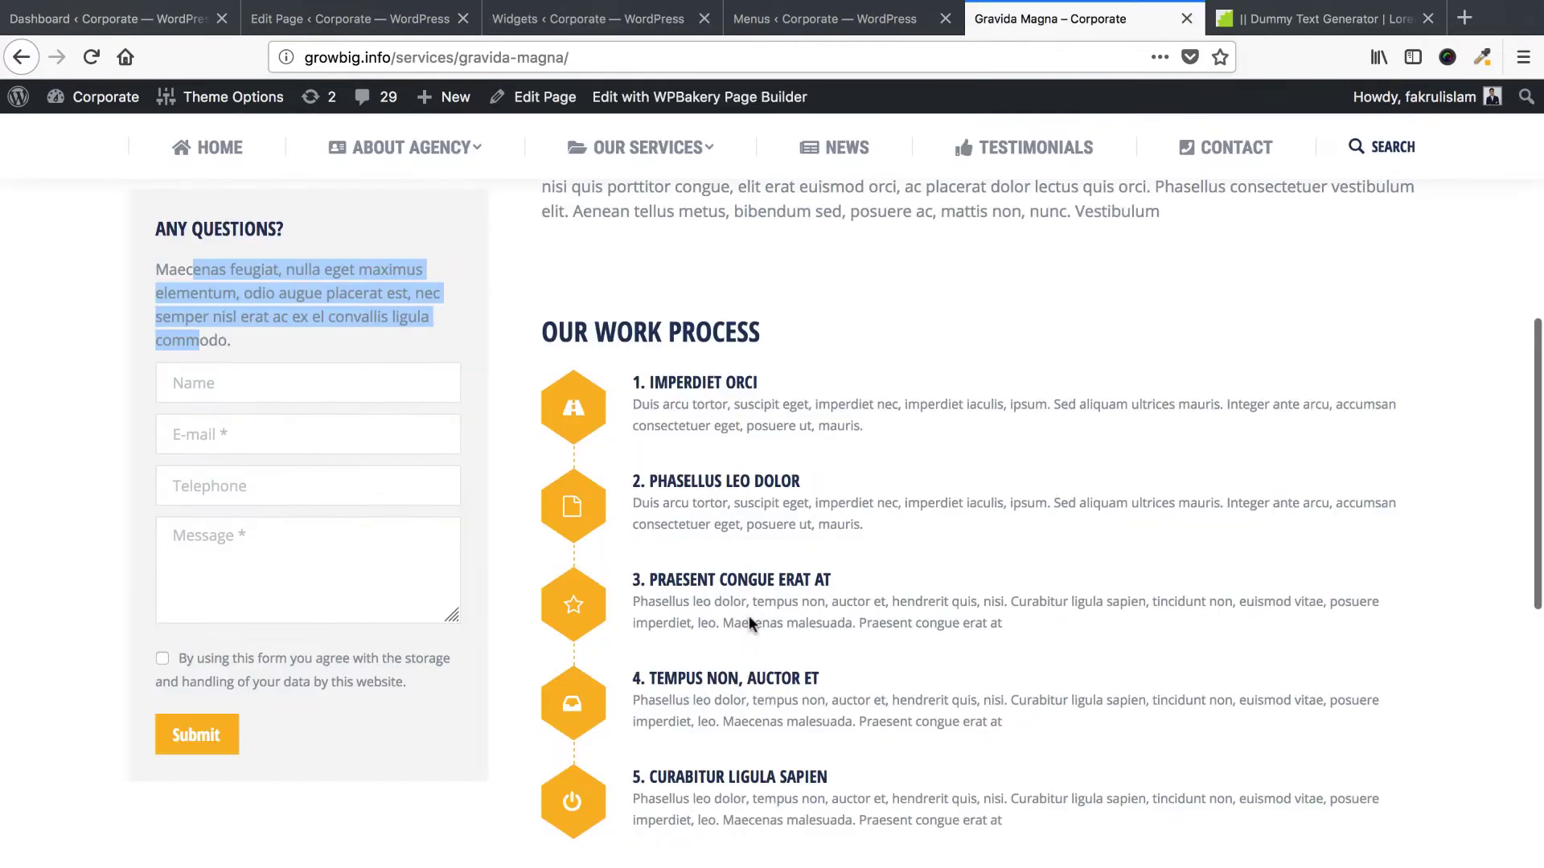
{"action": "scroll", "coordinate": [748, 611], "scroll_direction": "up", "scroll_amount": 3}
{"action": "mouse_move", "coordinate": [643, 148]}
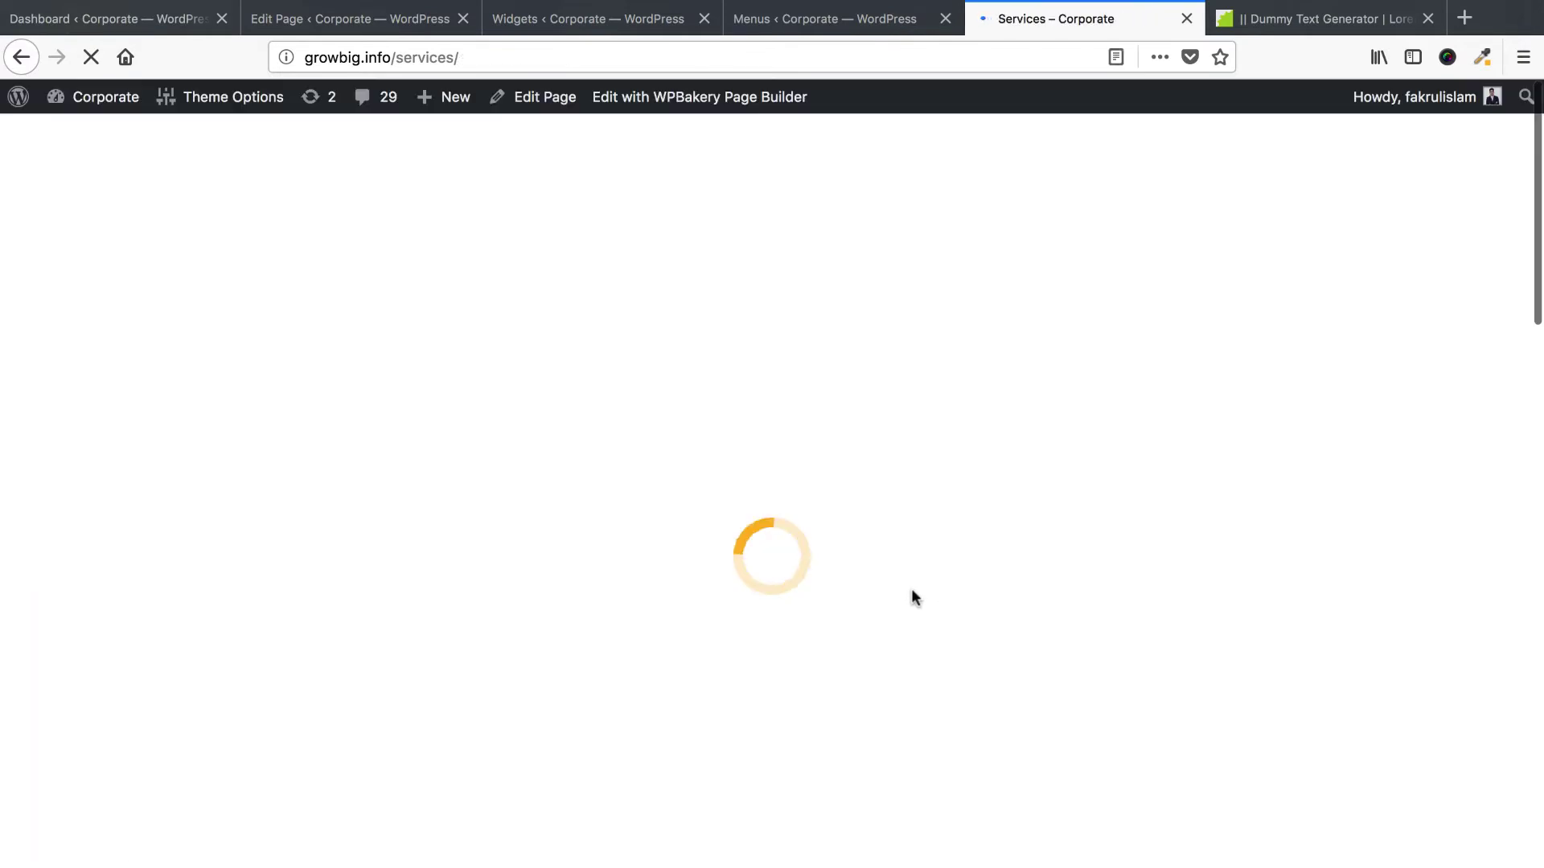
{"action": "scroll", "coordinate": [958, 591], "scroll_direction": "down", "scroll_amount": 4}
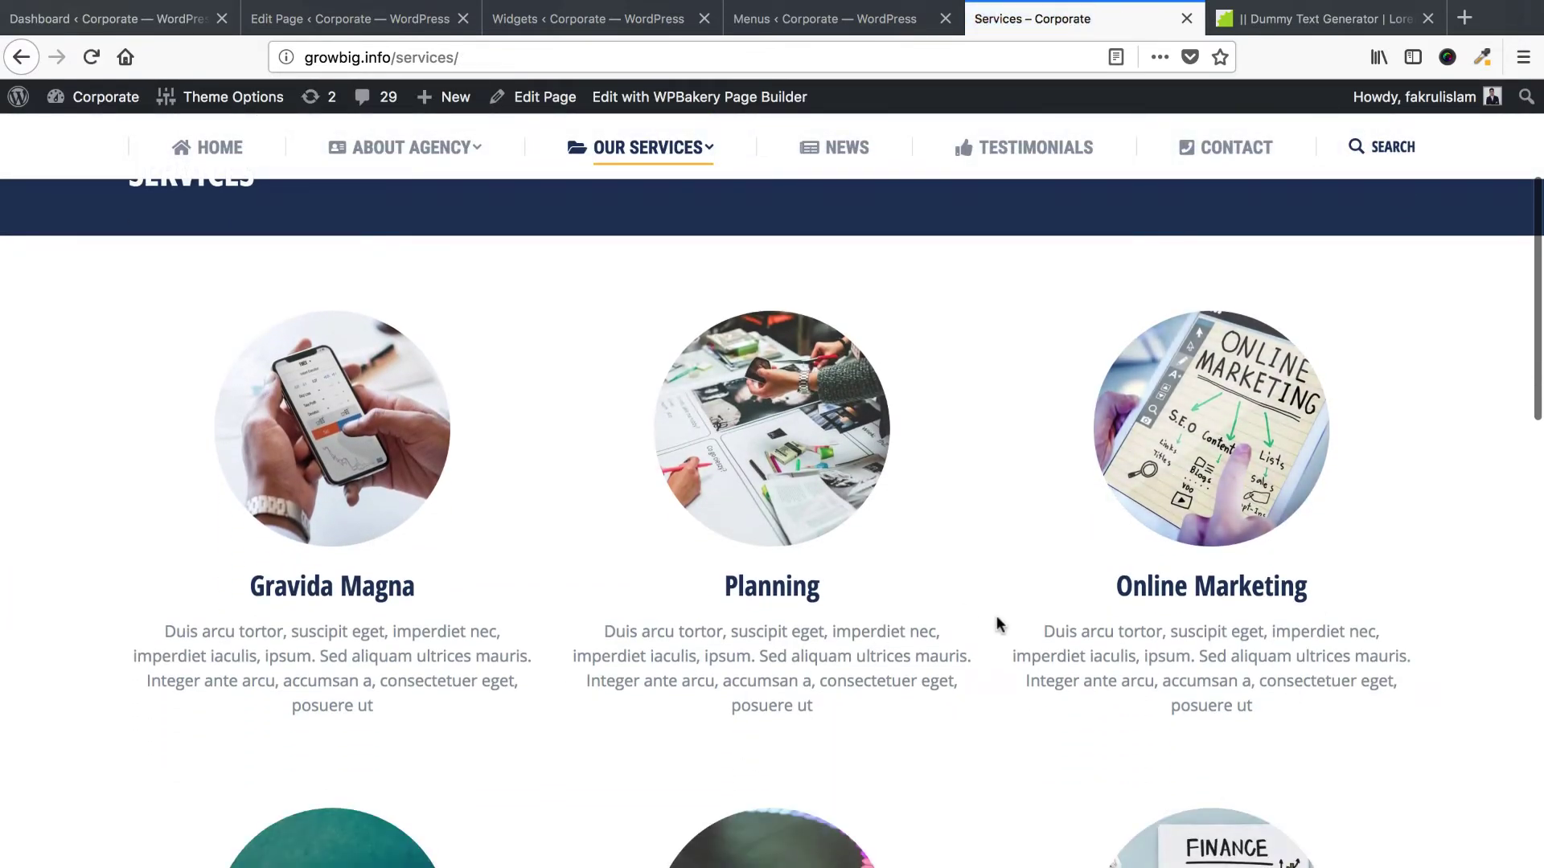
{"action": "scroll", "coordinate": [998, 625], "scroll_direction": "down", "scroll_amount": 6}
{"action": "scroll", "coordinate": [1000, 624], "scroll_direction": "up", "scroll_amount": 7}
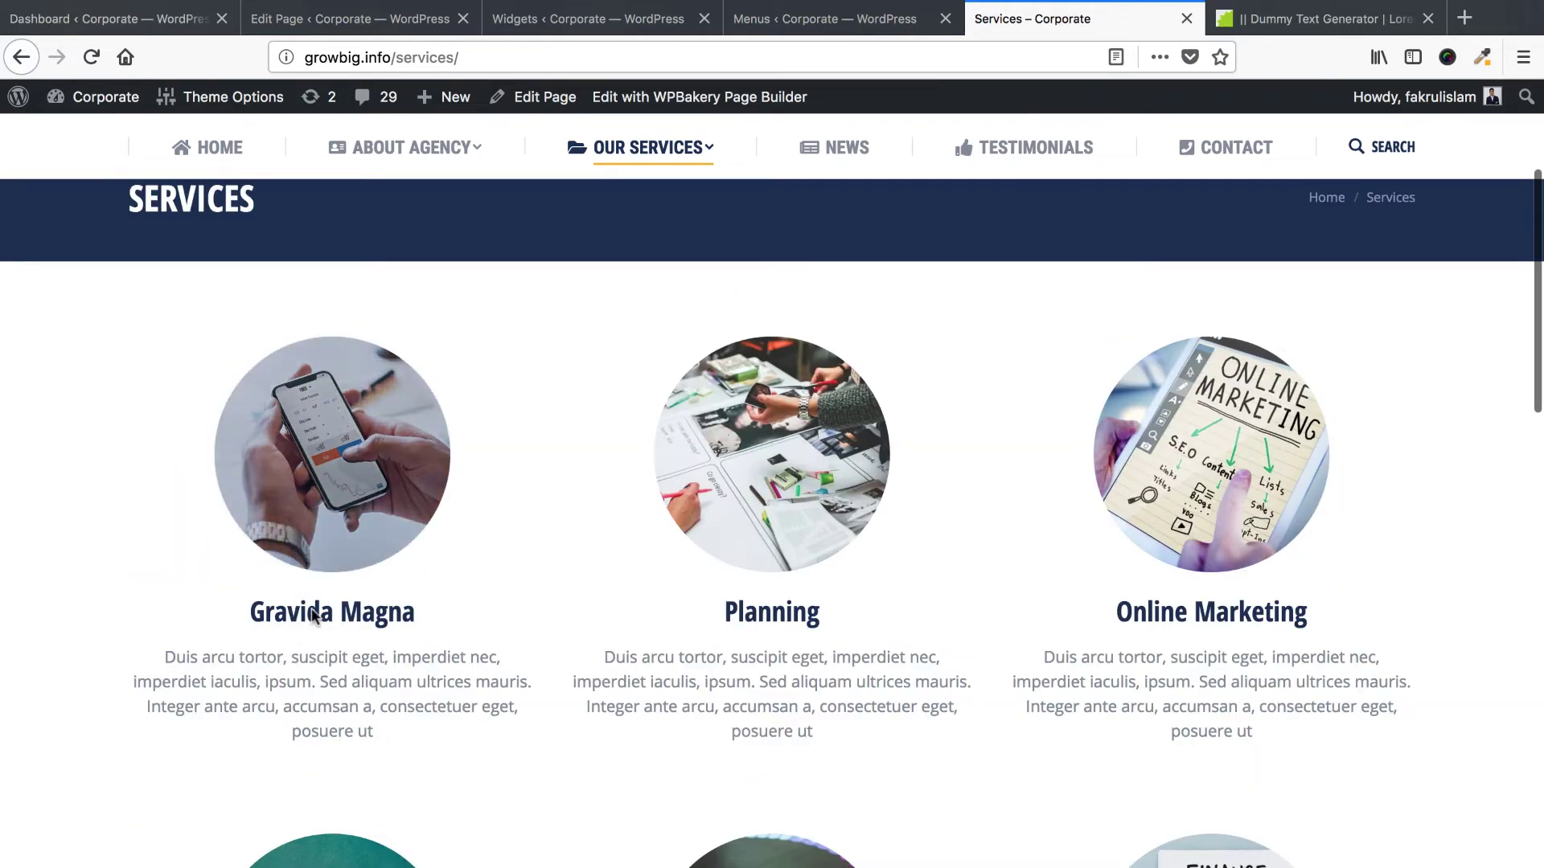
Review the services listed on the published Services page against the Our Services submenu, and try its Accounting & Tax Services link.
{"action": "scroll", "coordinate": [346, 676], "scroll_direction": "down", "scroll_amount": 1}
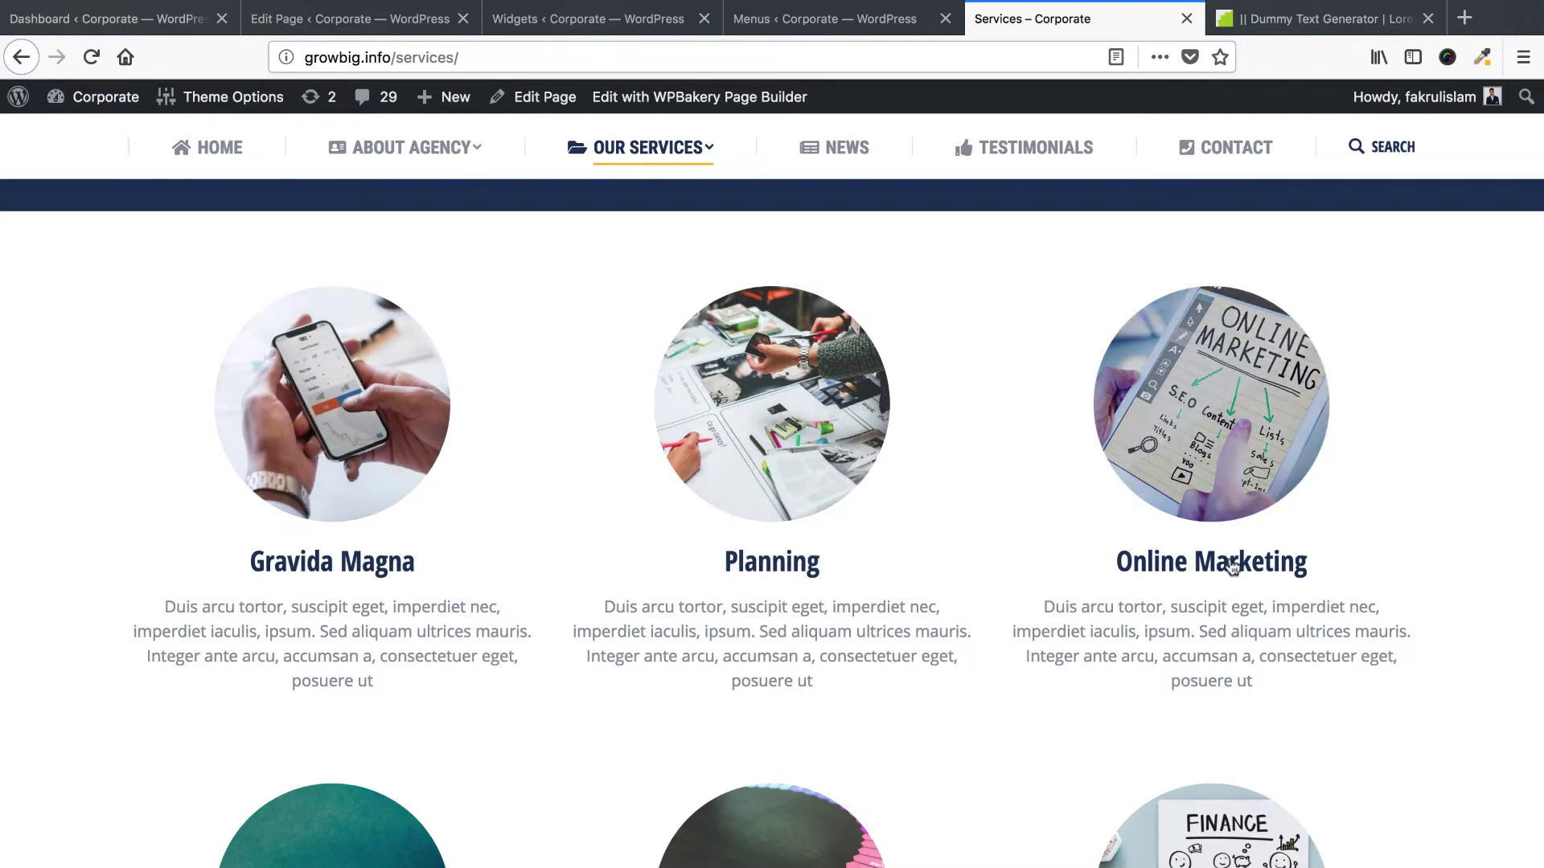
{"action": "scroll", "coordinate": [861, 389], "scroll_direction": "up", "scroll_amount": 3}
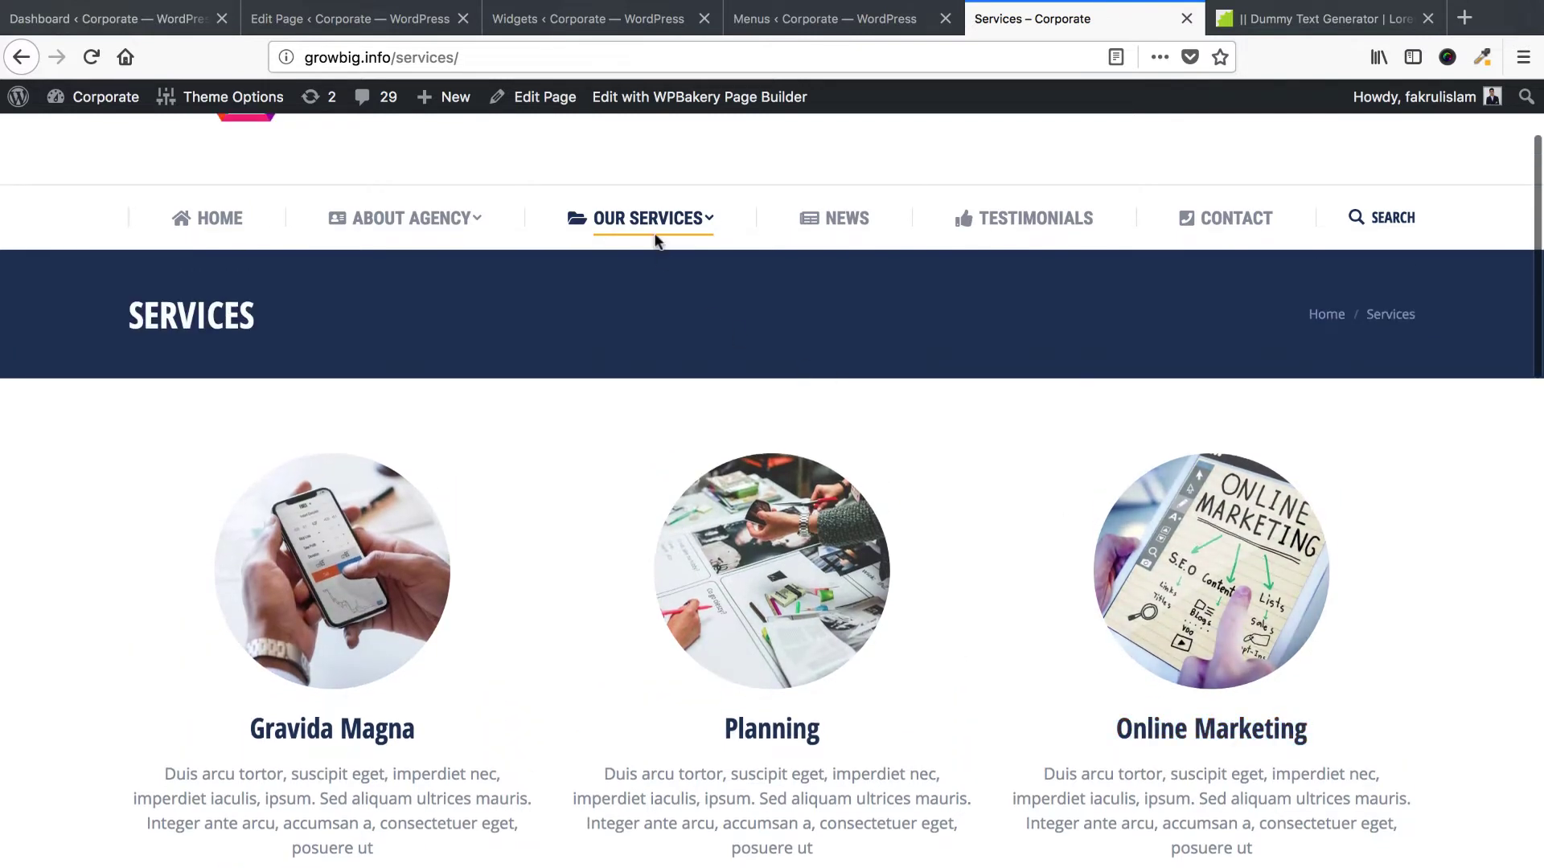
{"action": "mouse_move", "coordinate": [635, 230]}
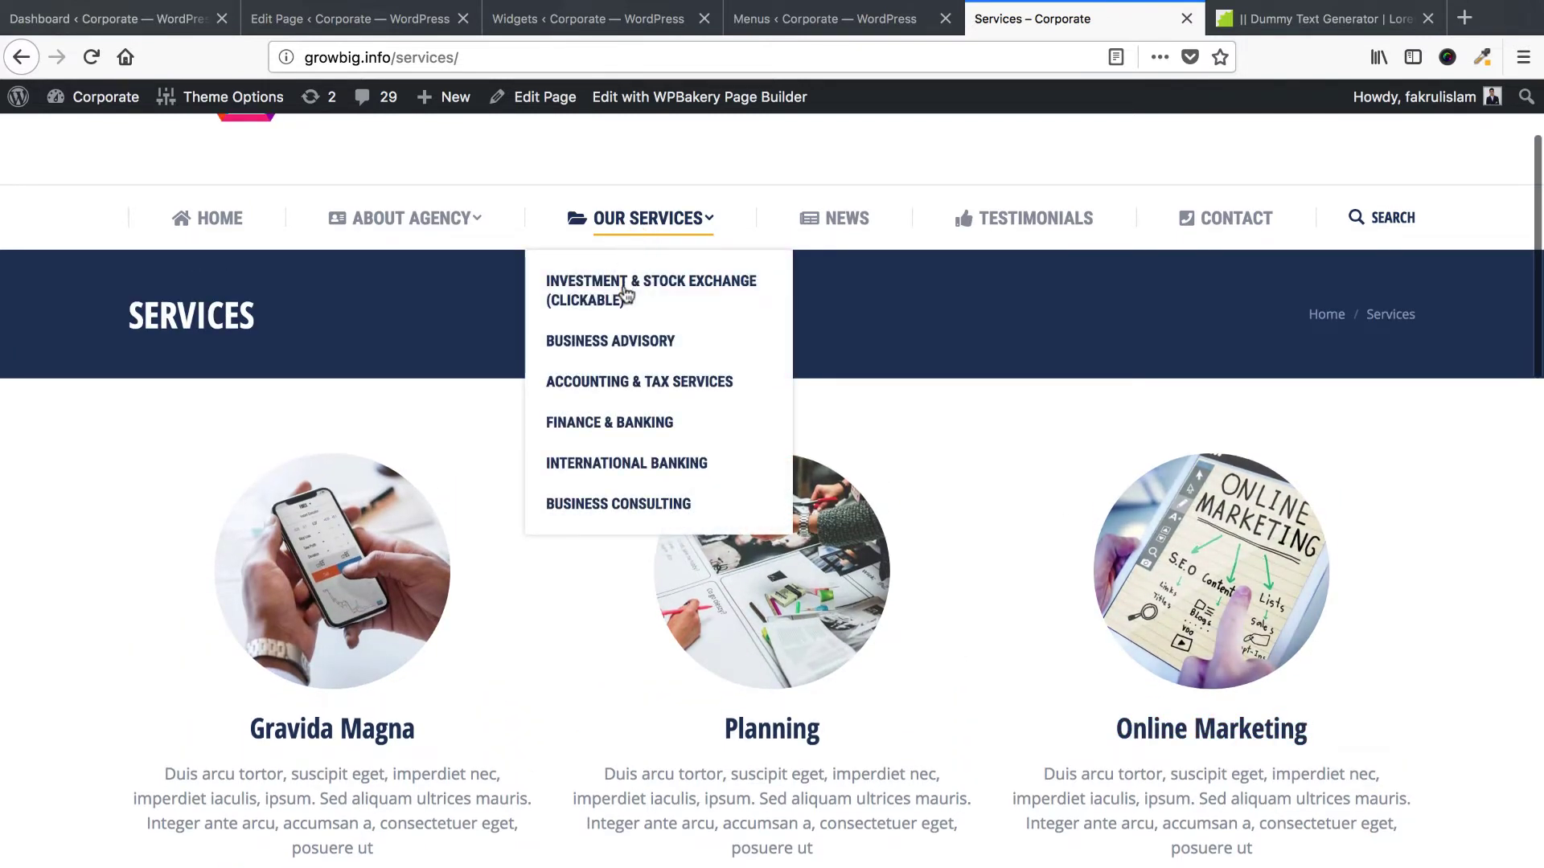
{"action": "left_click", "coordinate": [613, 391]}
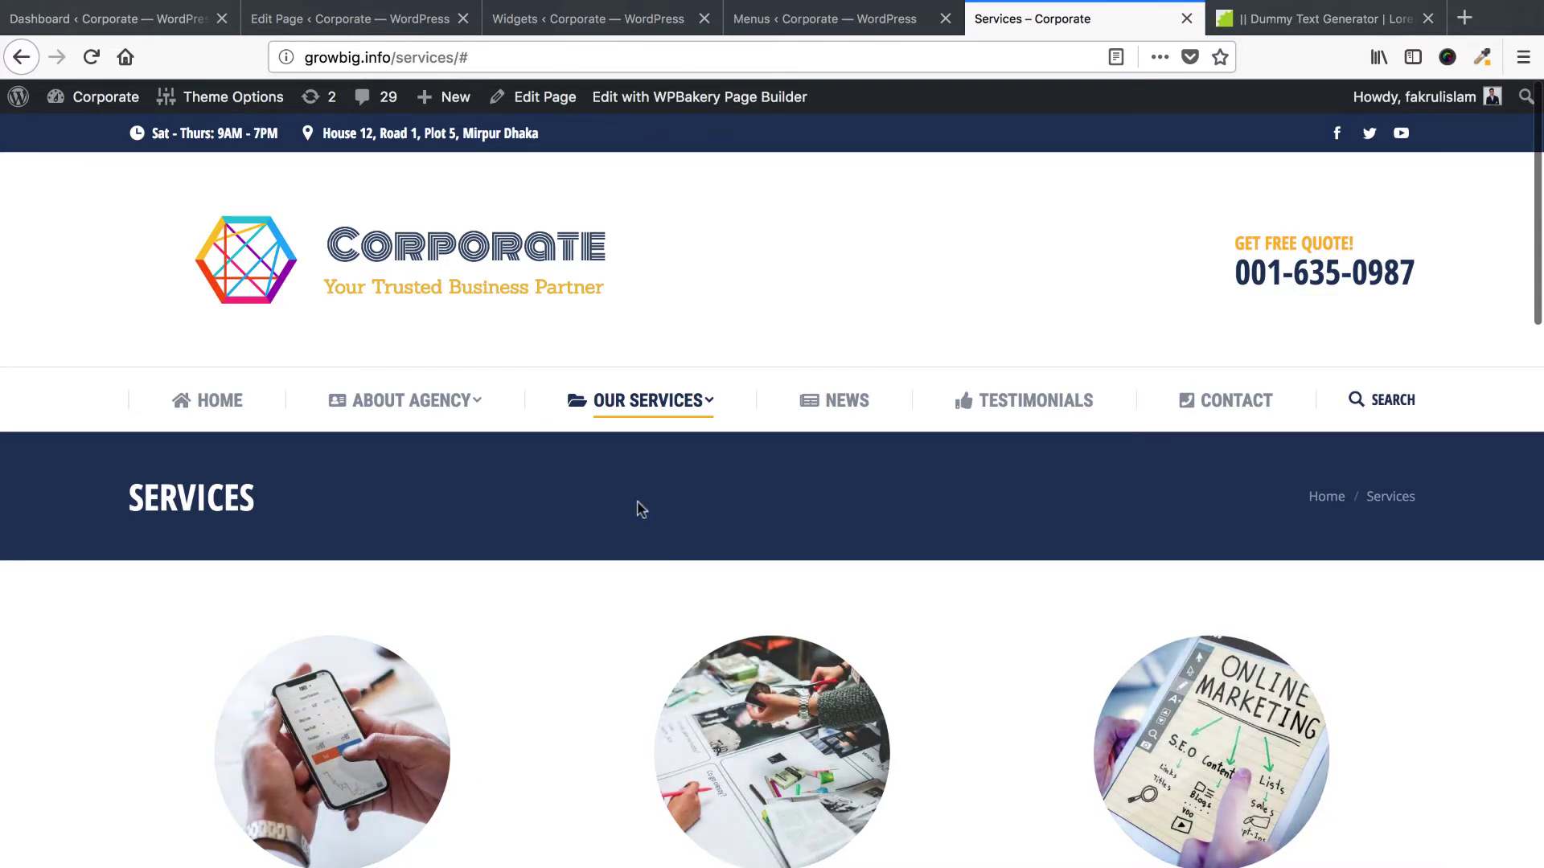
{"action": "mouse_move", "coordinate": [647, 407]}
Load the Navigation (Primary Menu, Mobile Menu) menu for editing and compare it with the published site's navigation.
{"action": "key", "text": "ctrl+shift+Tab"}
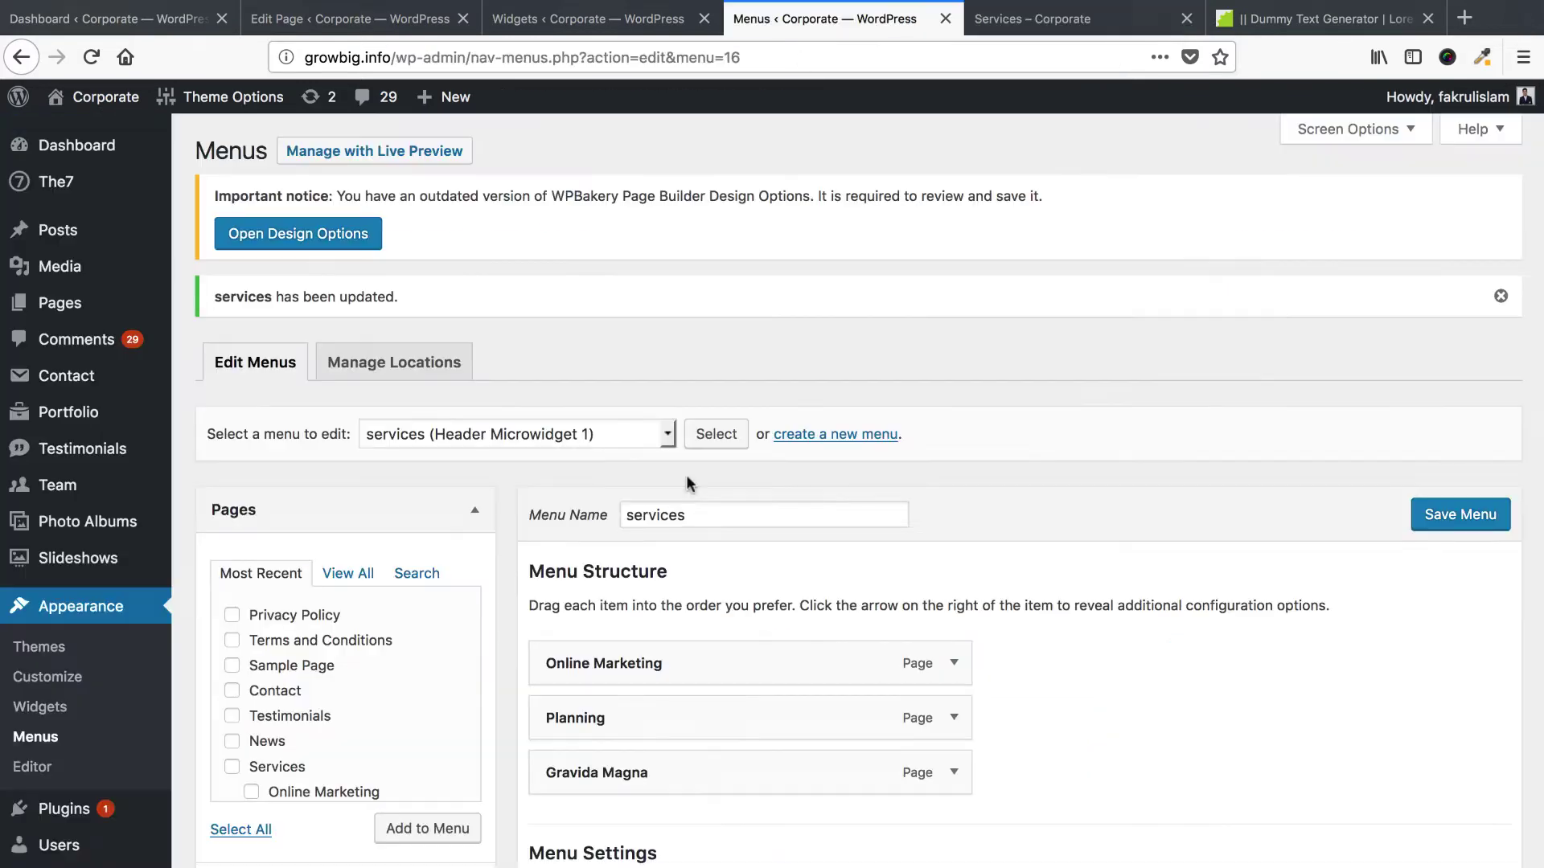
{"action": "scroll", "coordinate": [688, 480], "scroll_direction": "down", "scroll_amount": 3}
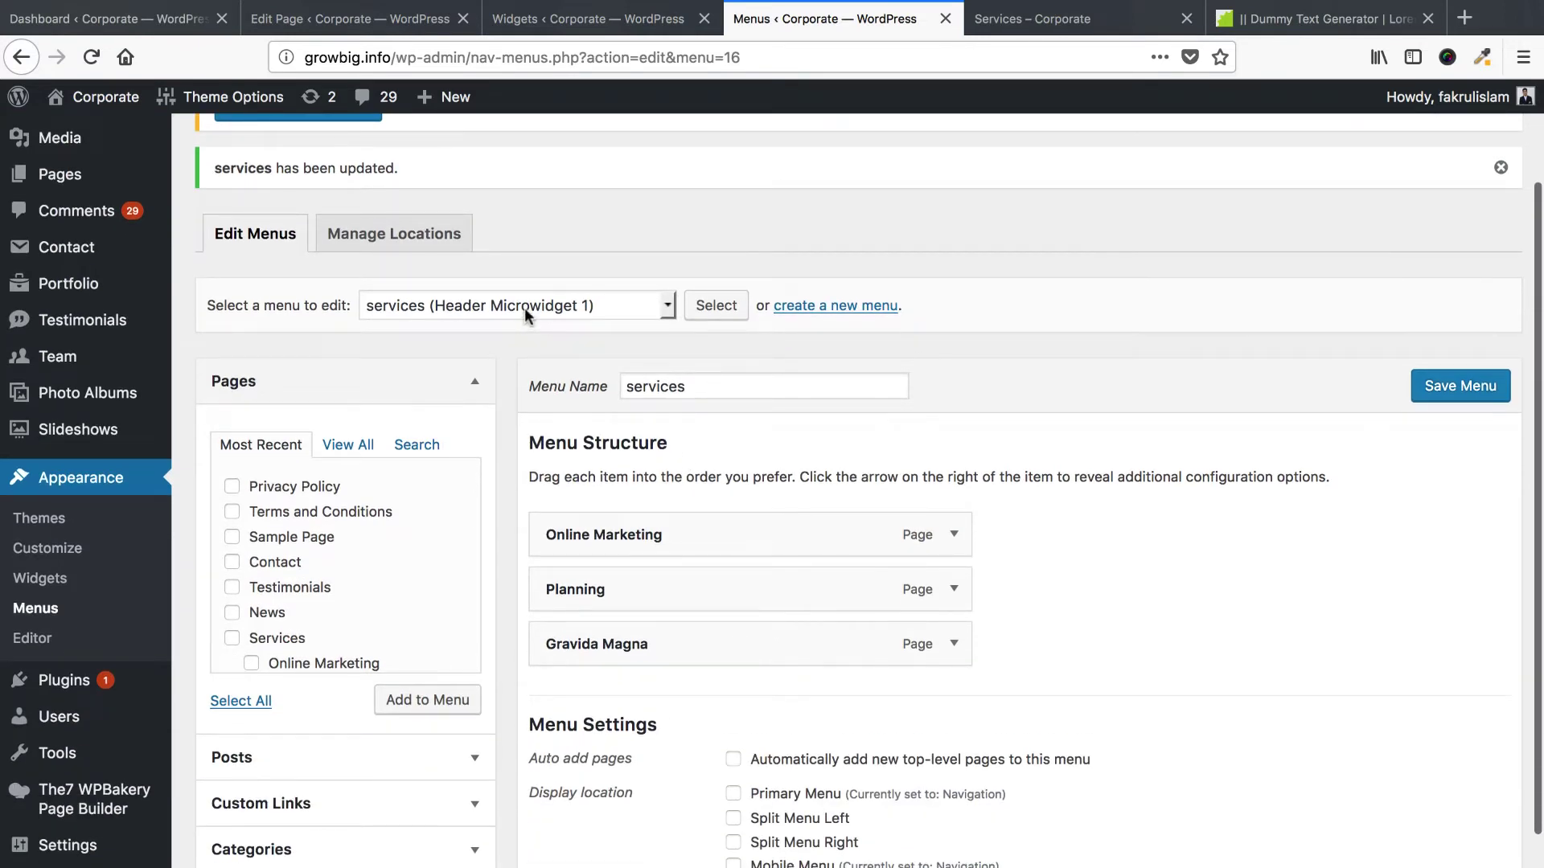
{"action": "left_click", "coordinate": [489, 307]}
{"action": "left_click", "coordinate": [431, 281]}
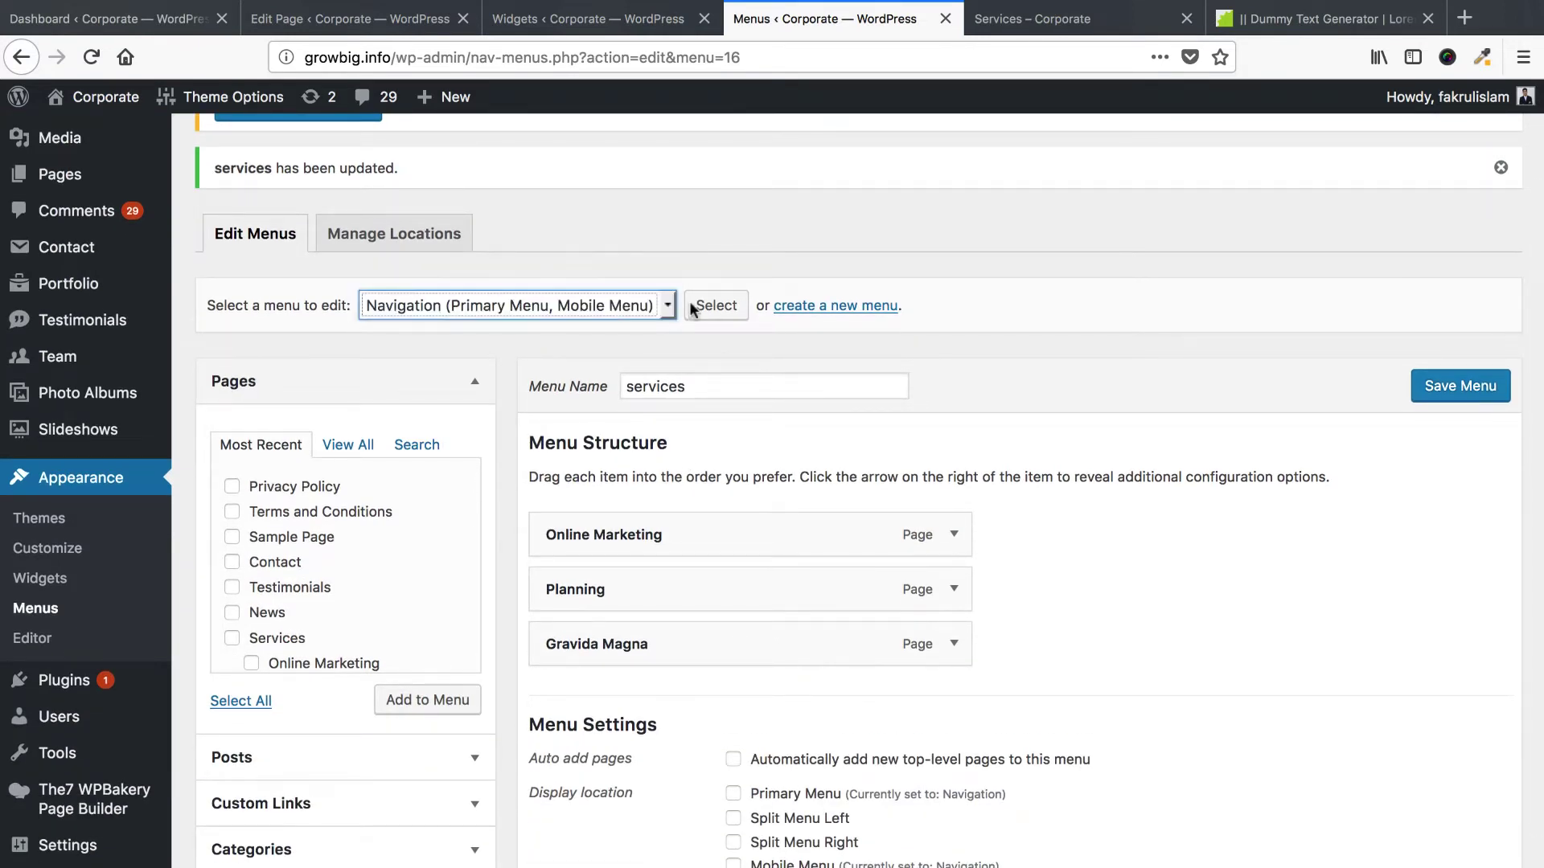
{"action": "left_click", "coordinate": [693, 306]}
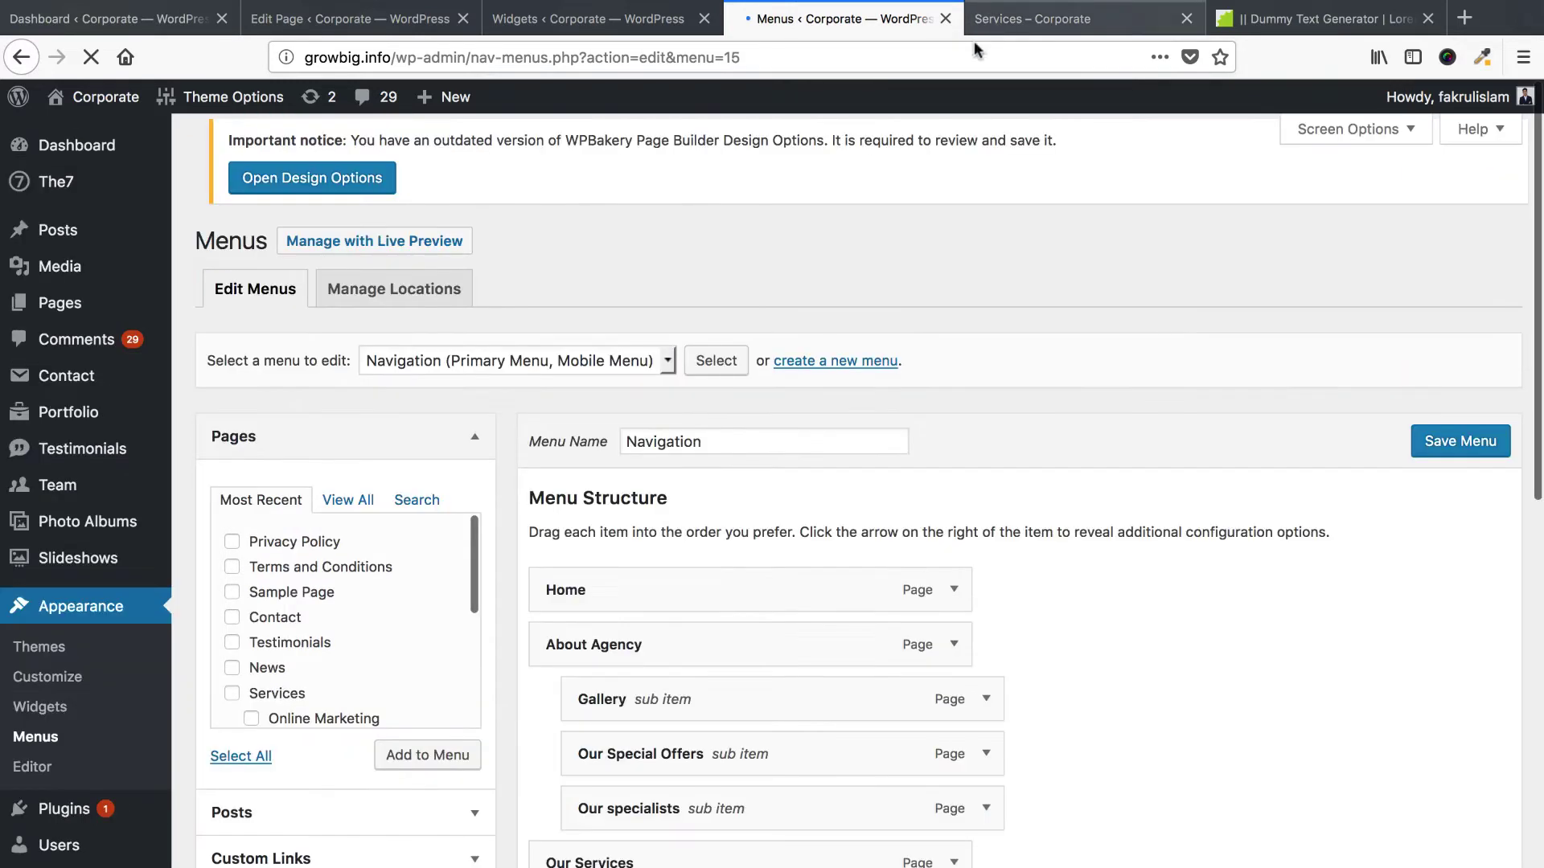
{"action": "left_click", "coordinate": [997, 25]}
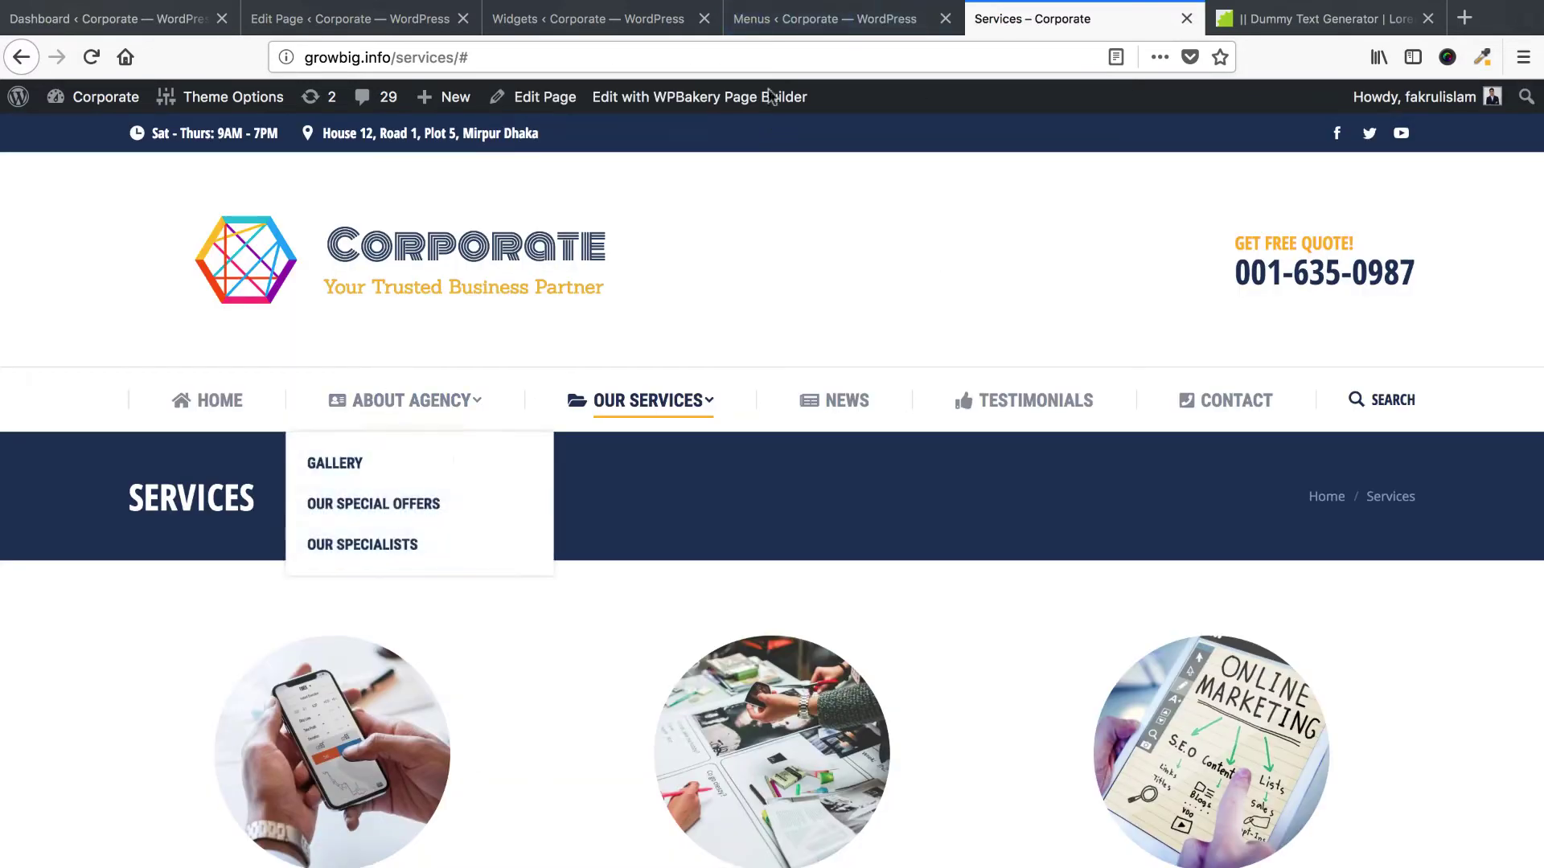
{"action": "left_click", "coordinate": [824, 19]}
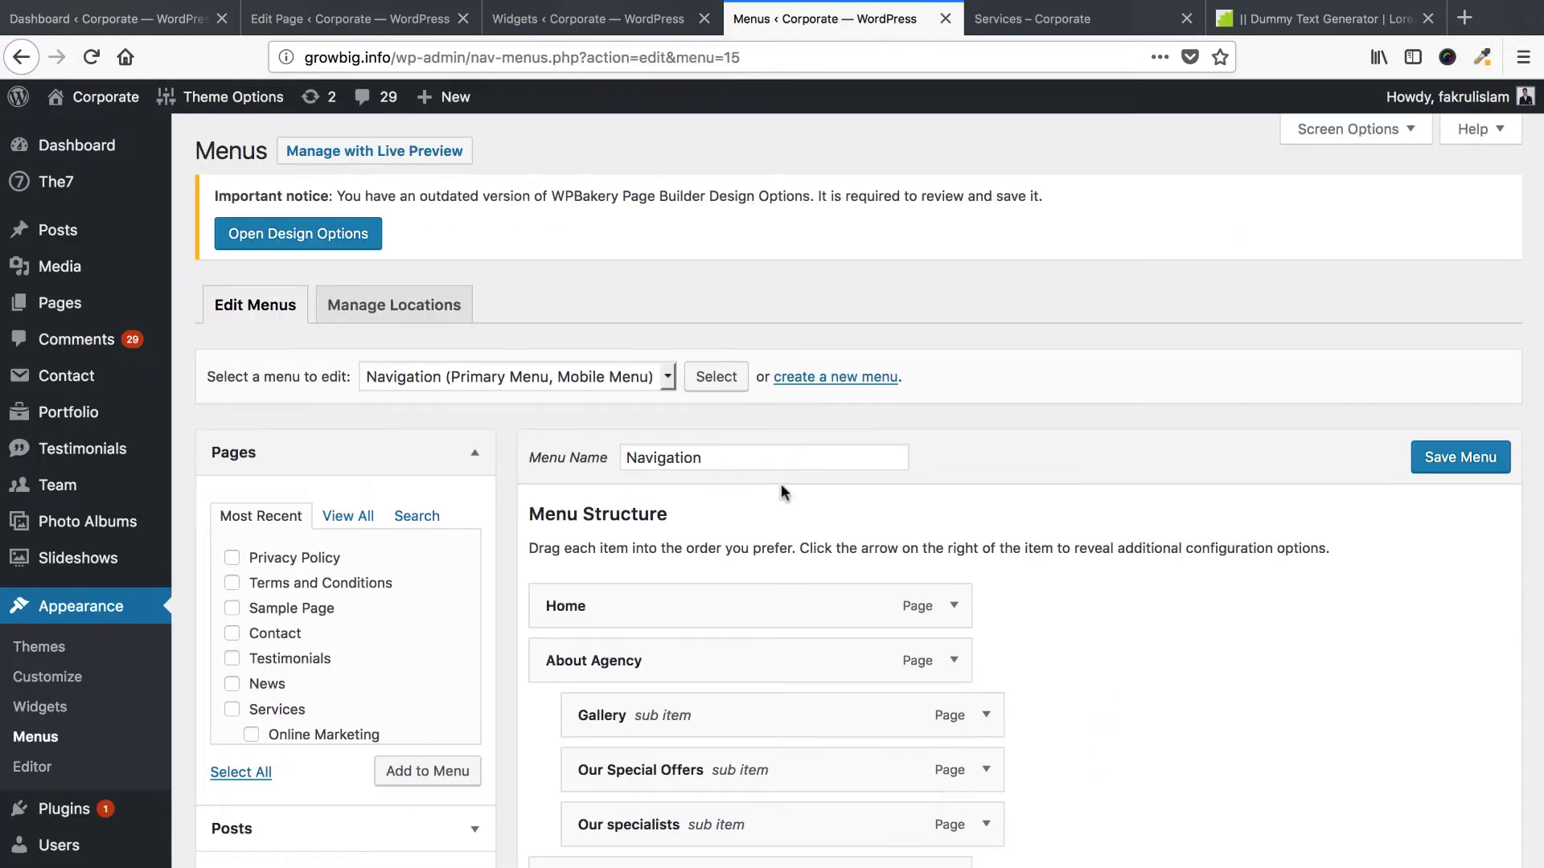
Remove all six sub items under Our Services, from Investment & Stock Exchange (clickable) through Business Consulting, from the Navigation menu.
{"action": "scroll", "coordinate": [759, 441], "scroll_direction": "down", "scroll_amount": 5}
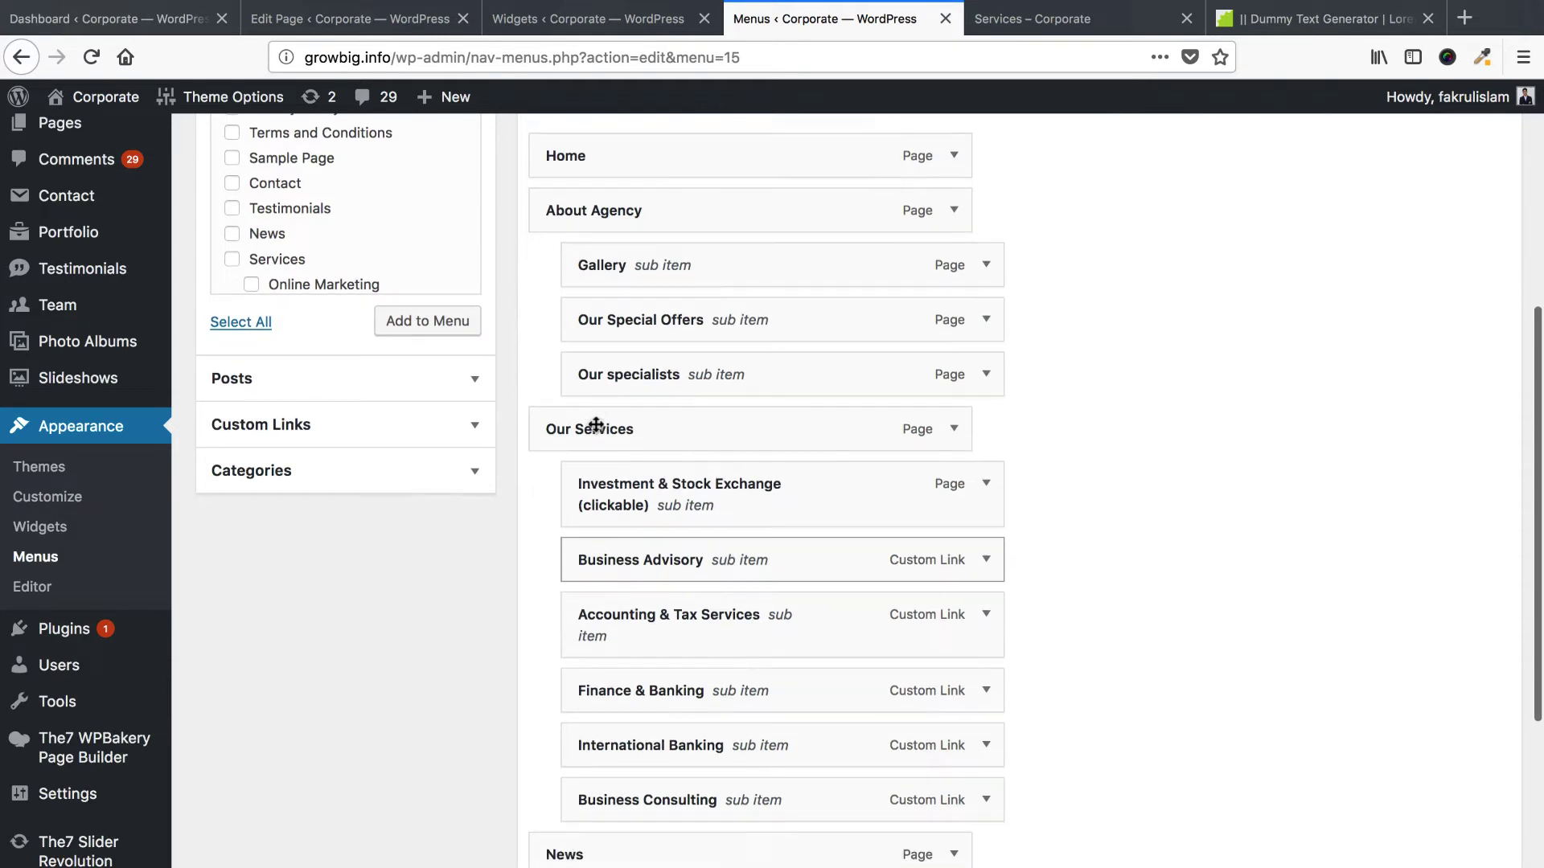
{"action": "left_click", "coordinate": [986, 474]}
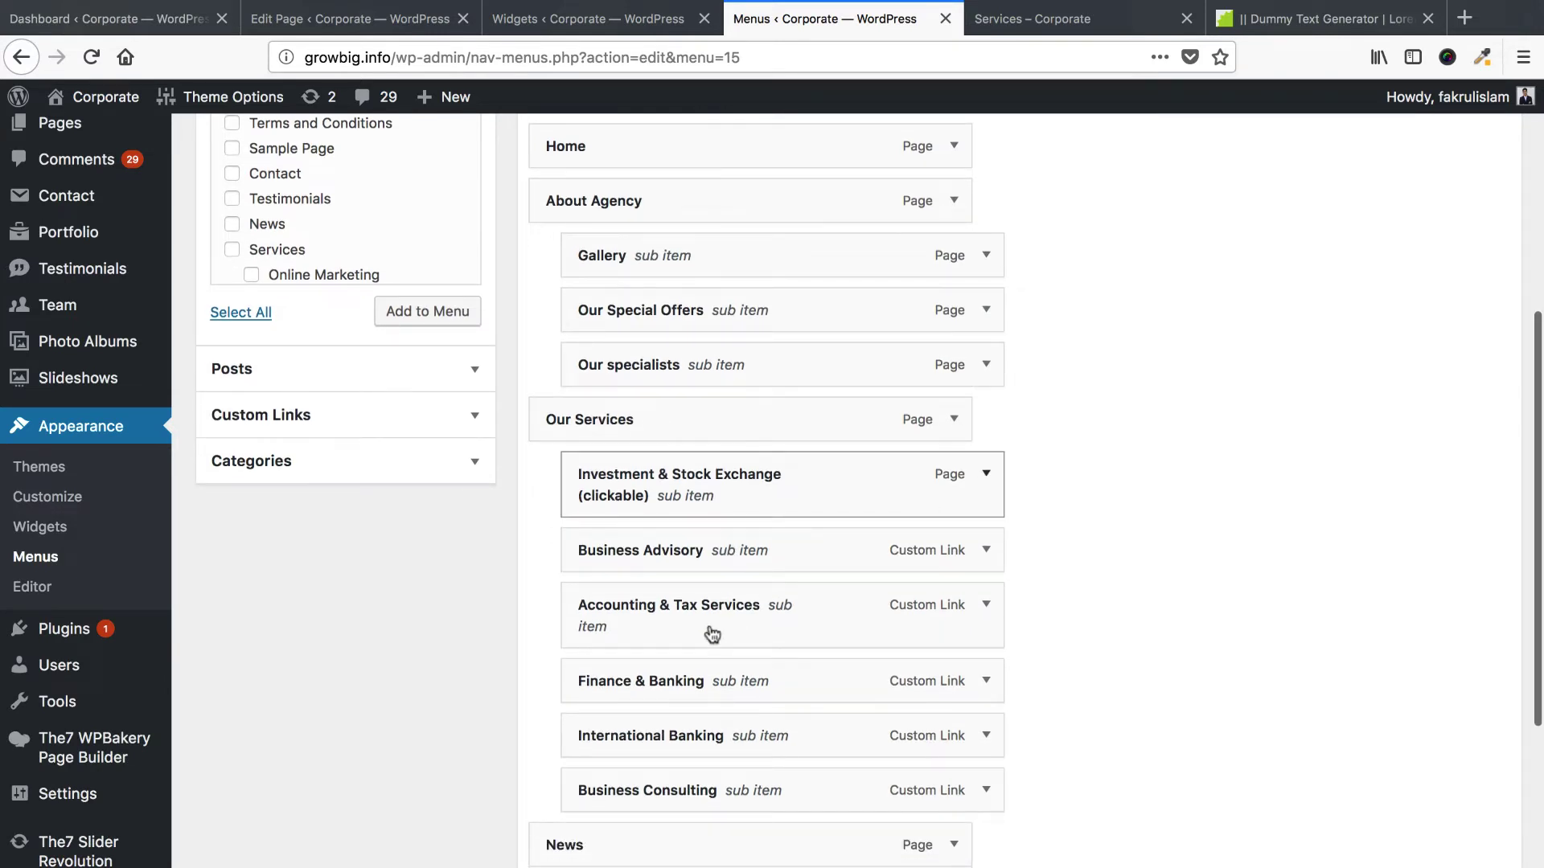
{"action": "left_click", "coordinate": [986, 473]}
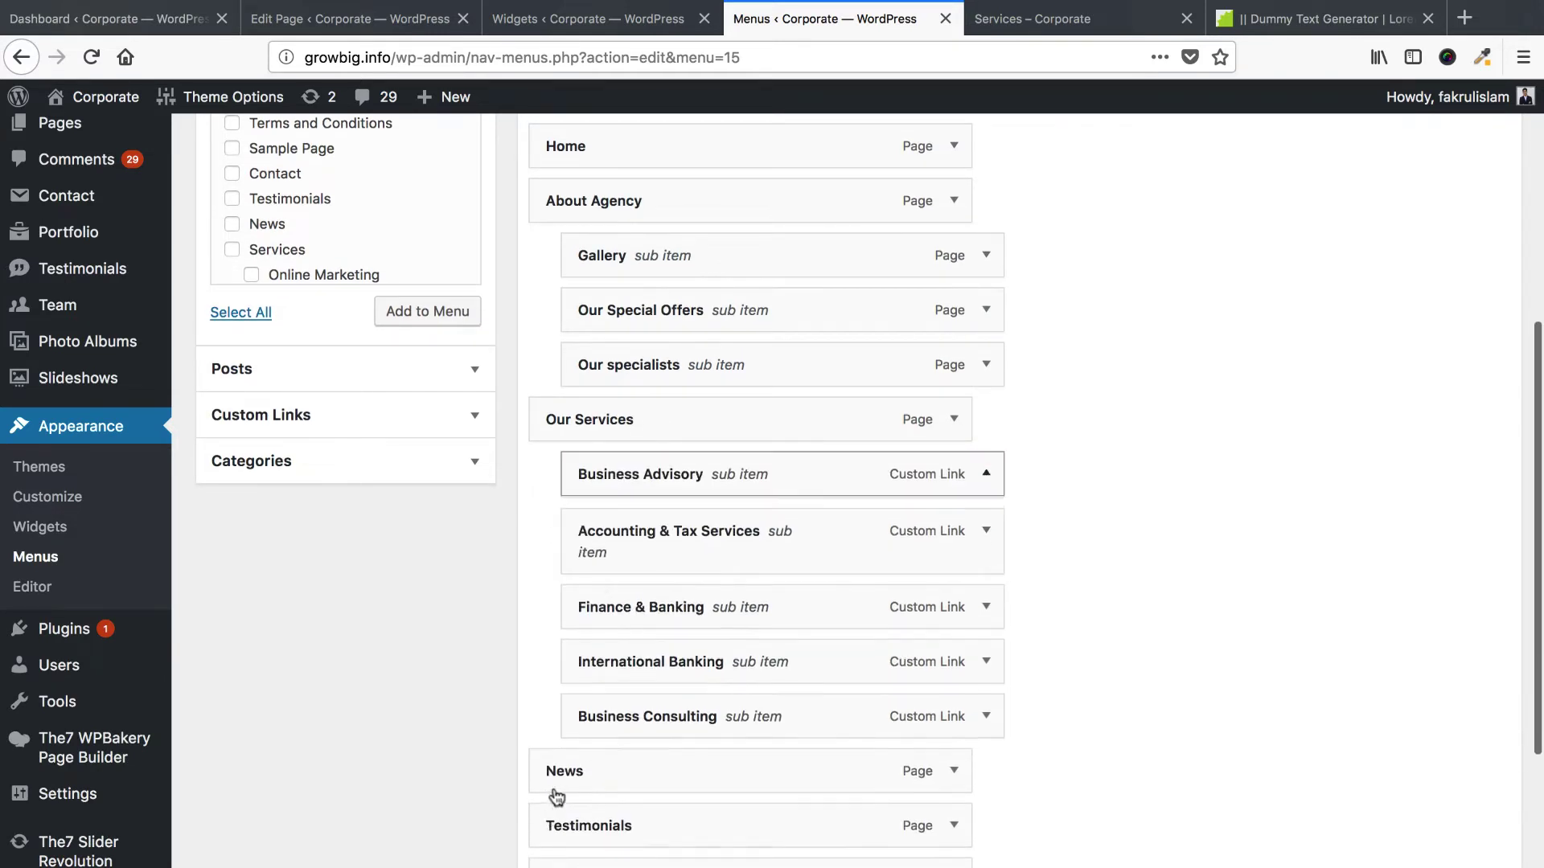
{"action": "left_click", "coordinate": [986, 474]}
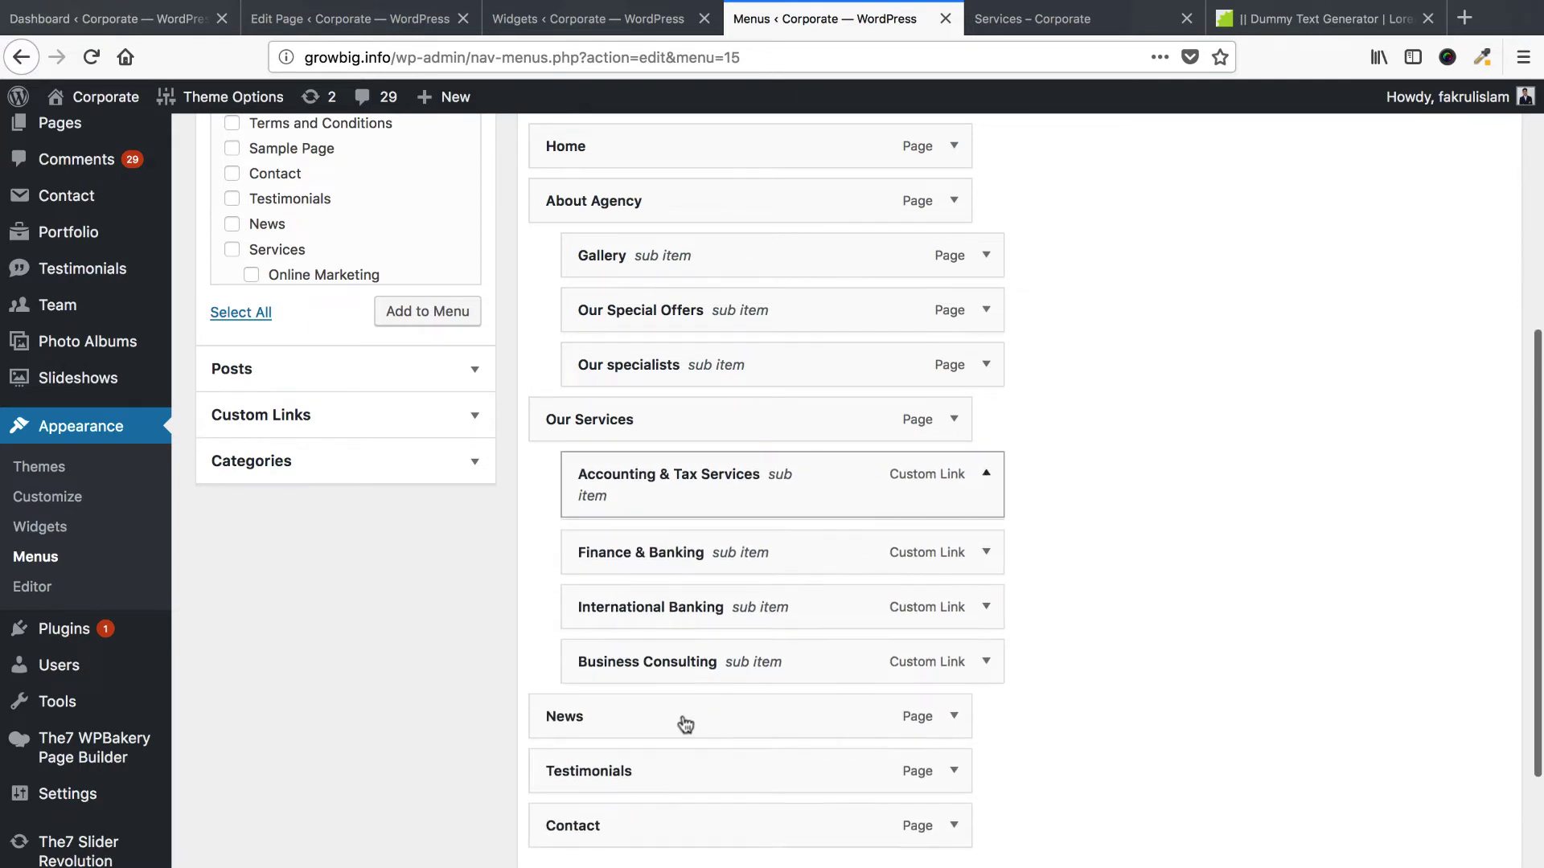
{"action": "left_click", "coordinate": [986, 474]}
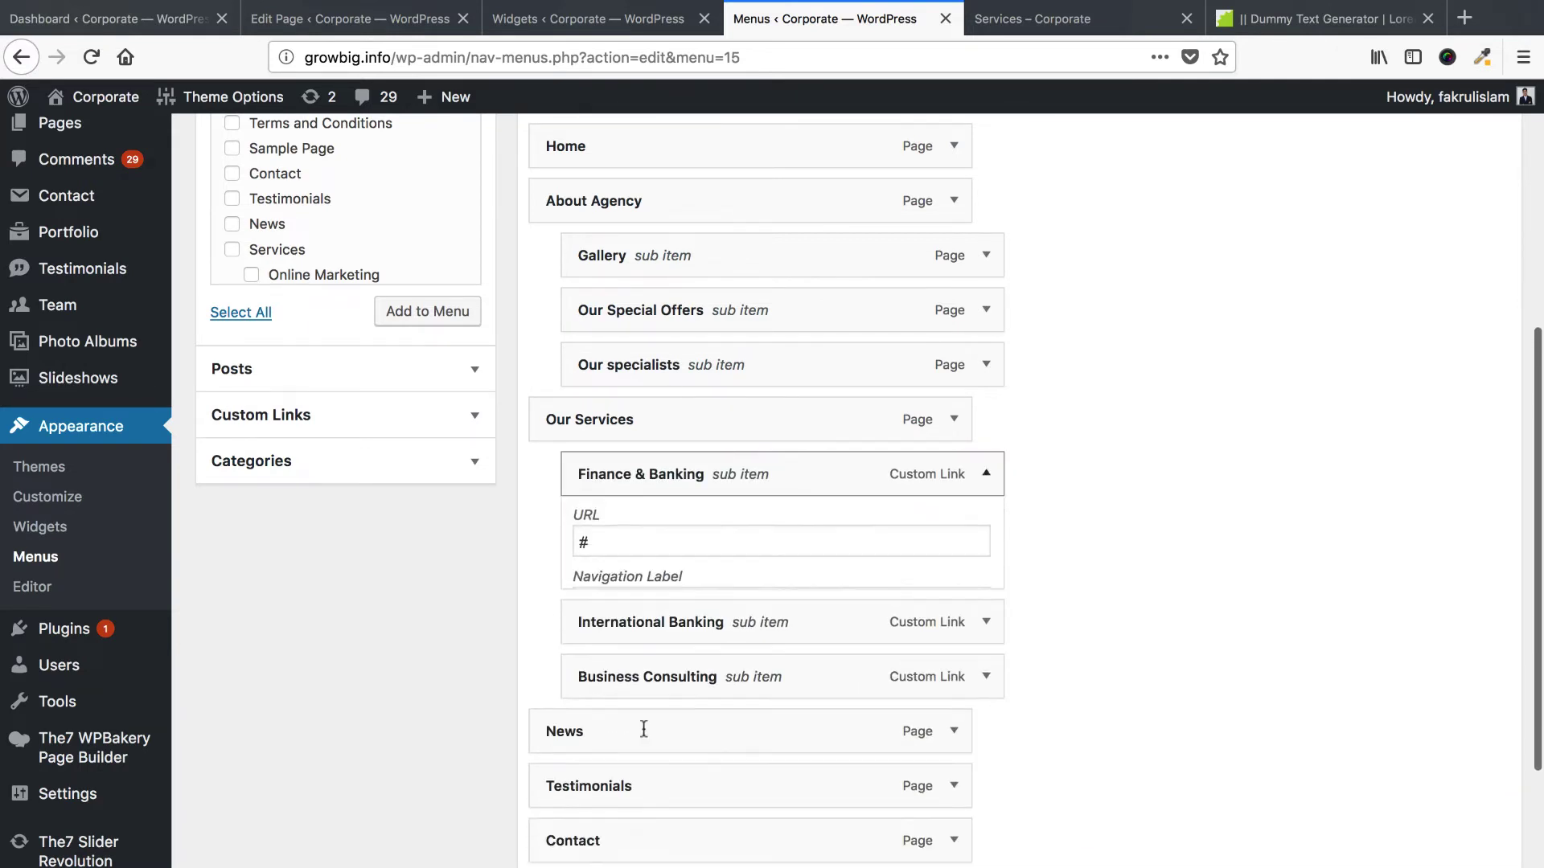
{"action": "key", "text": "Return"}
{"action": "left_click", "coordinate": [986, 474]}
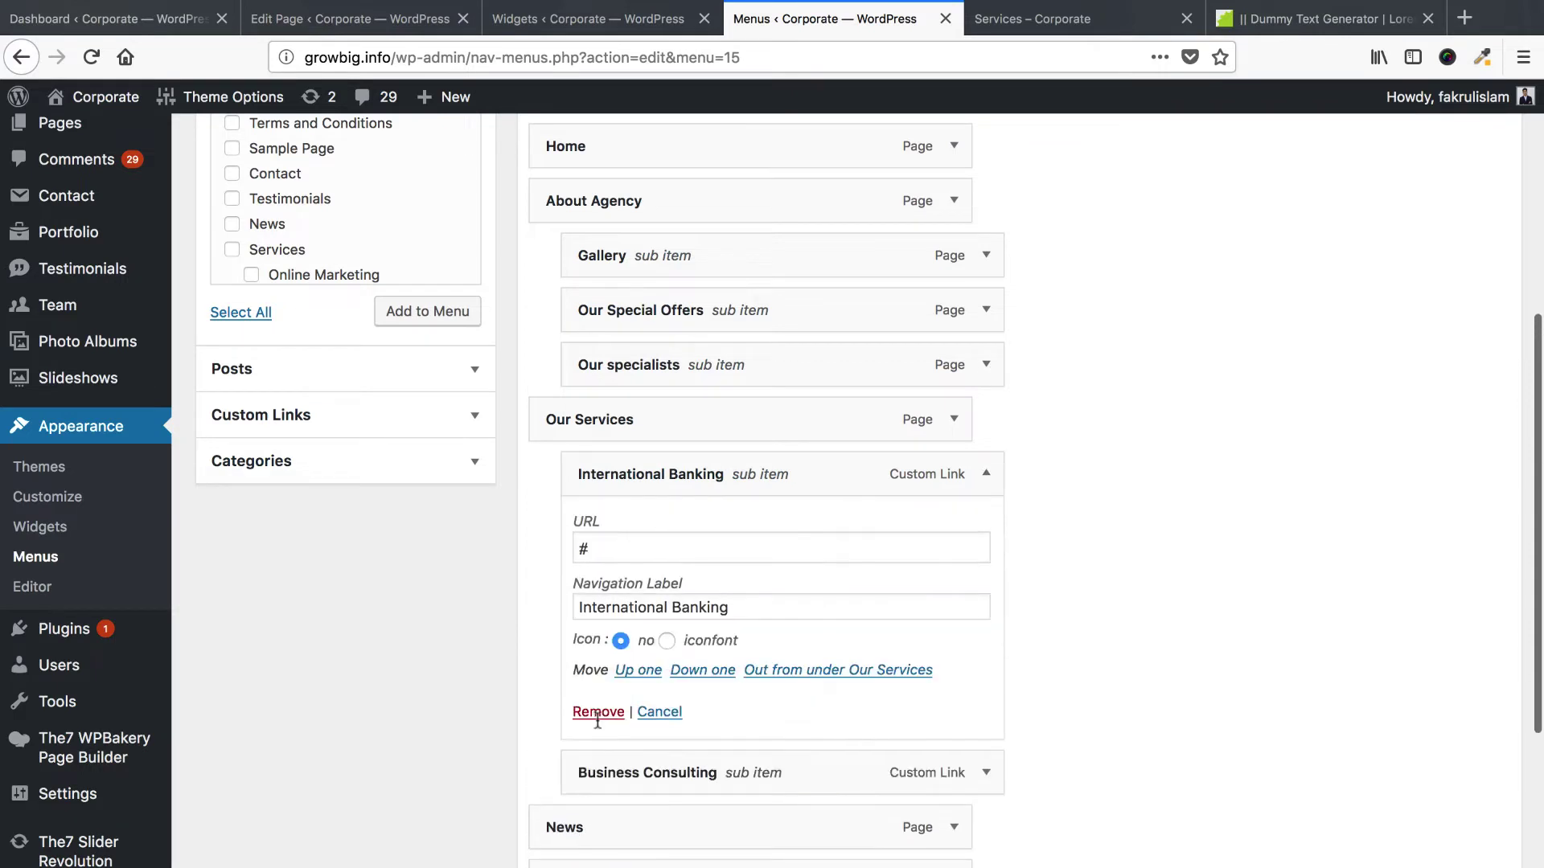
{"action": "key", "text": "Return"}
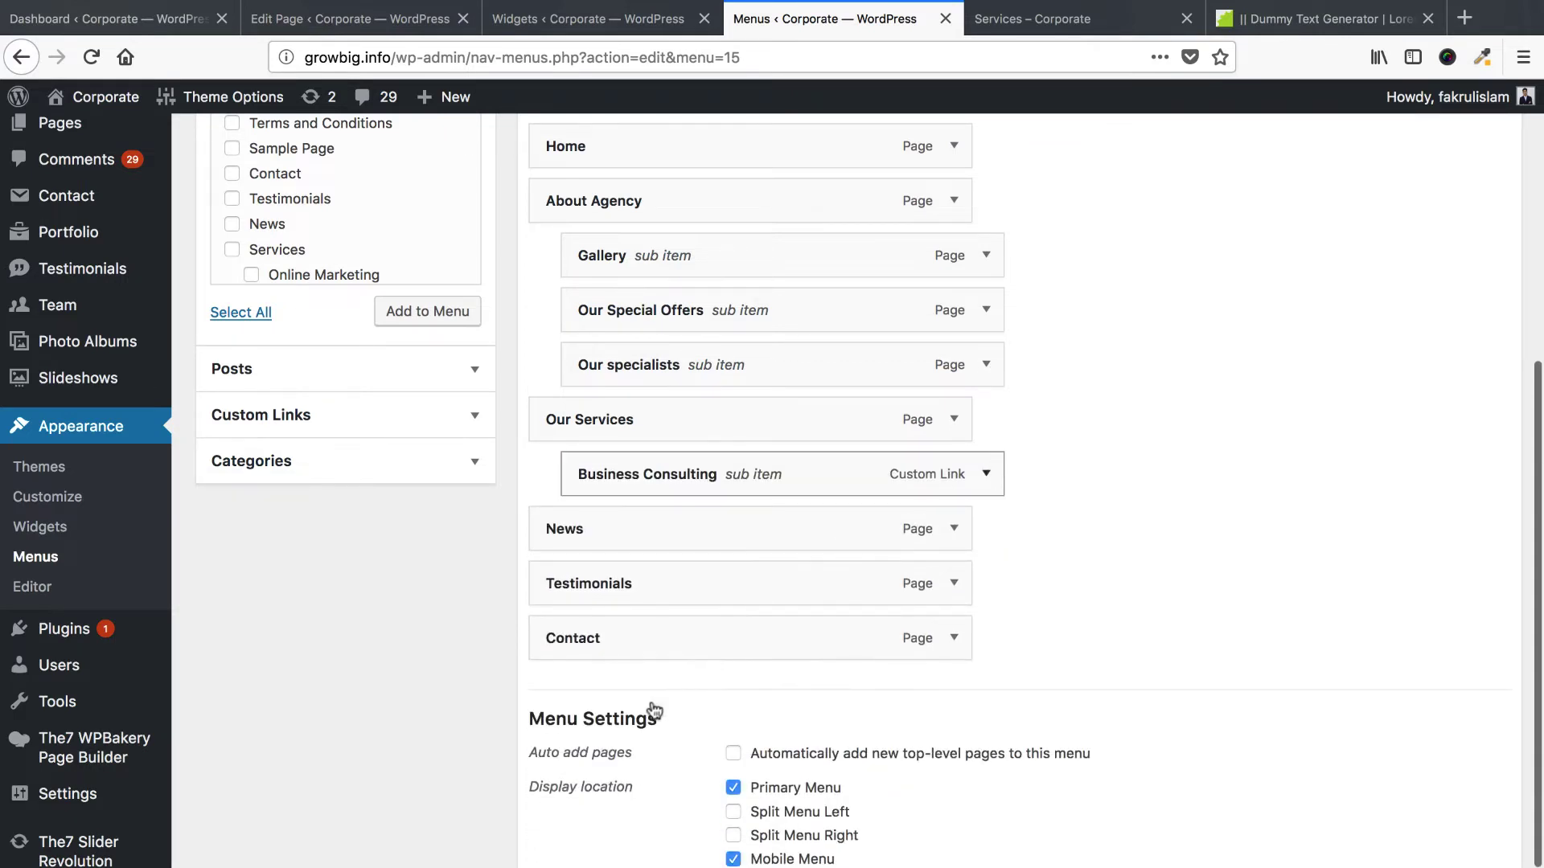
{"action": "key", "text": "Return"}
{"action": "key", "text": "Return"}
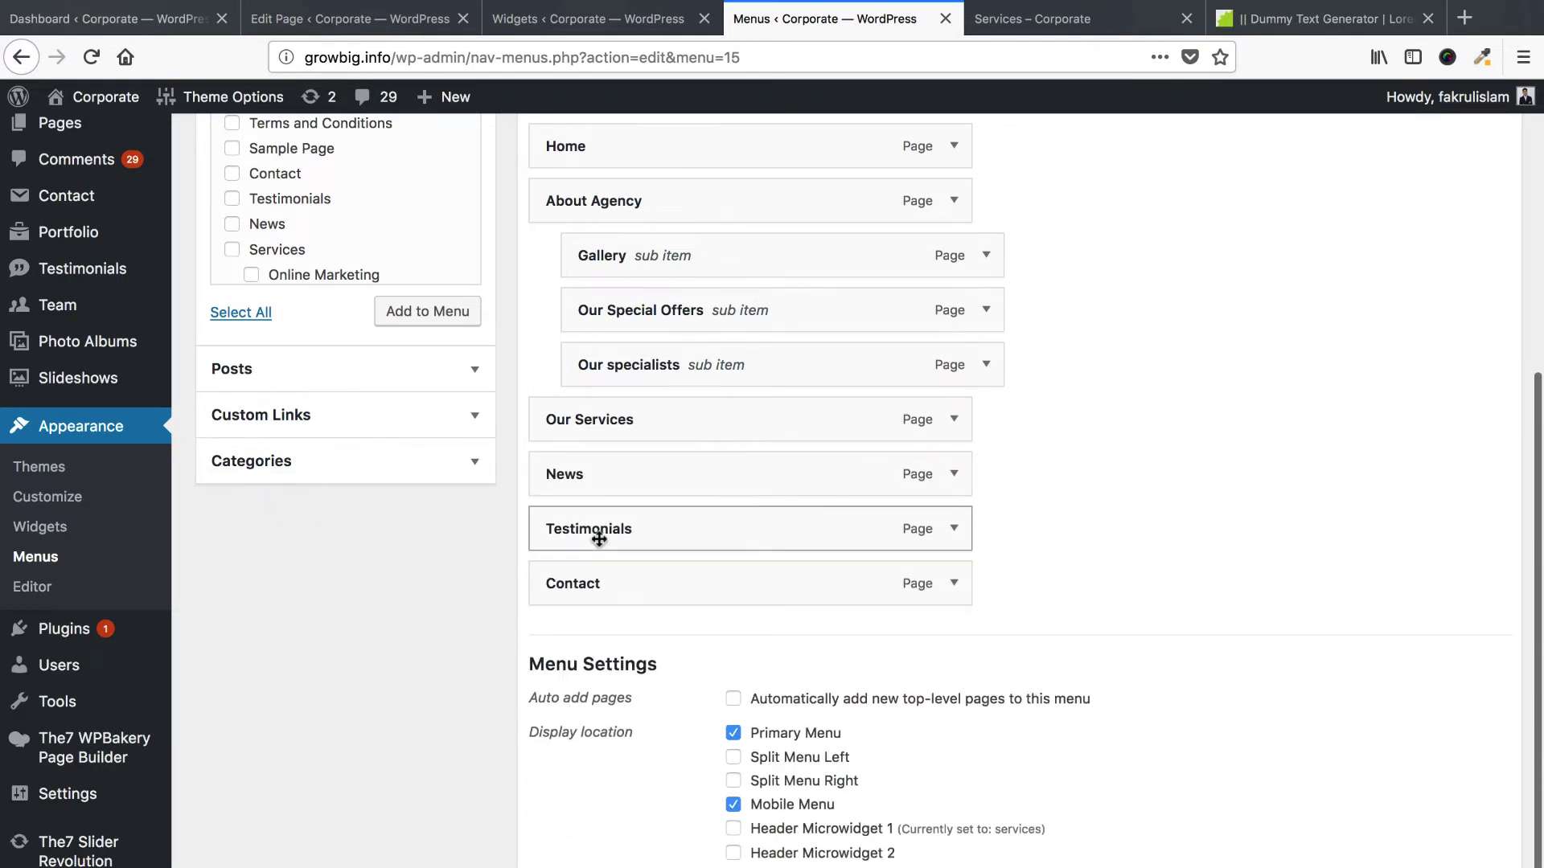
Add the Online Marketing, Planning and Gravida Magna pages to the Navigation menu.
{"action": "scroll", "coordinate": [407, 317], "scroll_direction": "up", "scroll_amount": 2}
{"action": "scroll", "coordinate": [363, 319], "scroll_direction": "down", "scroll_amount": 3}
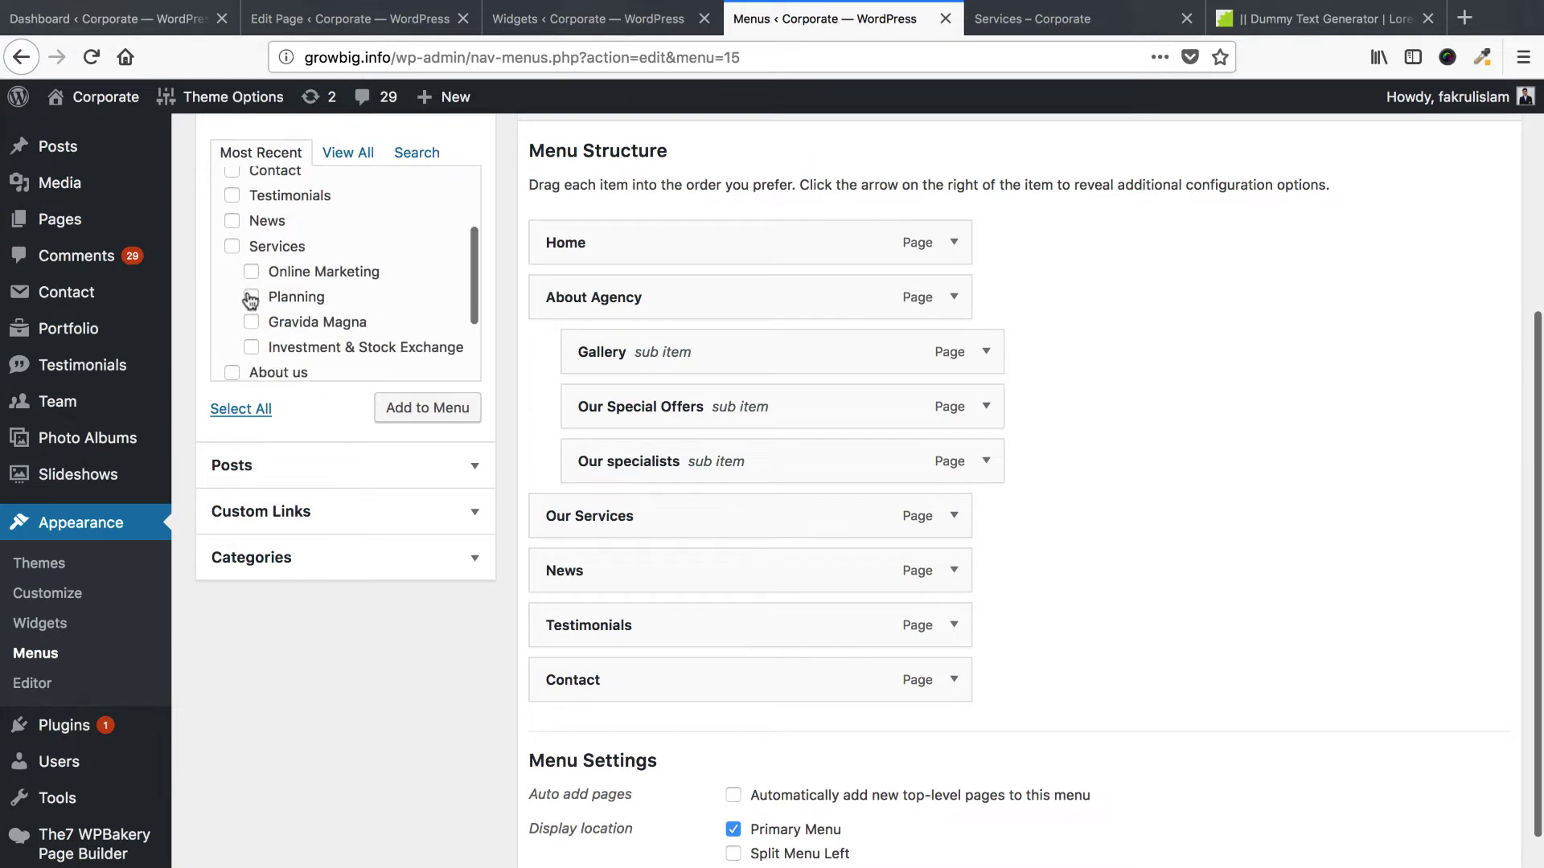
{"action": "left_click", "coordinate": [423, 412]}
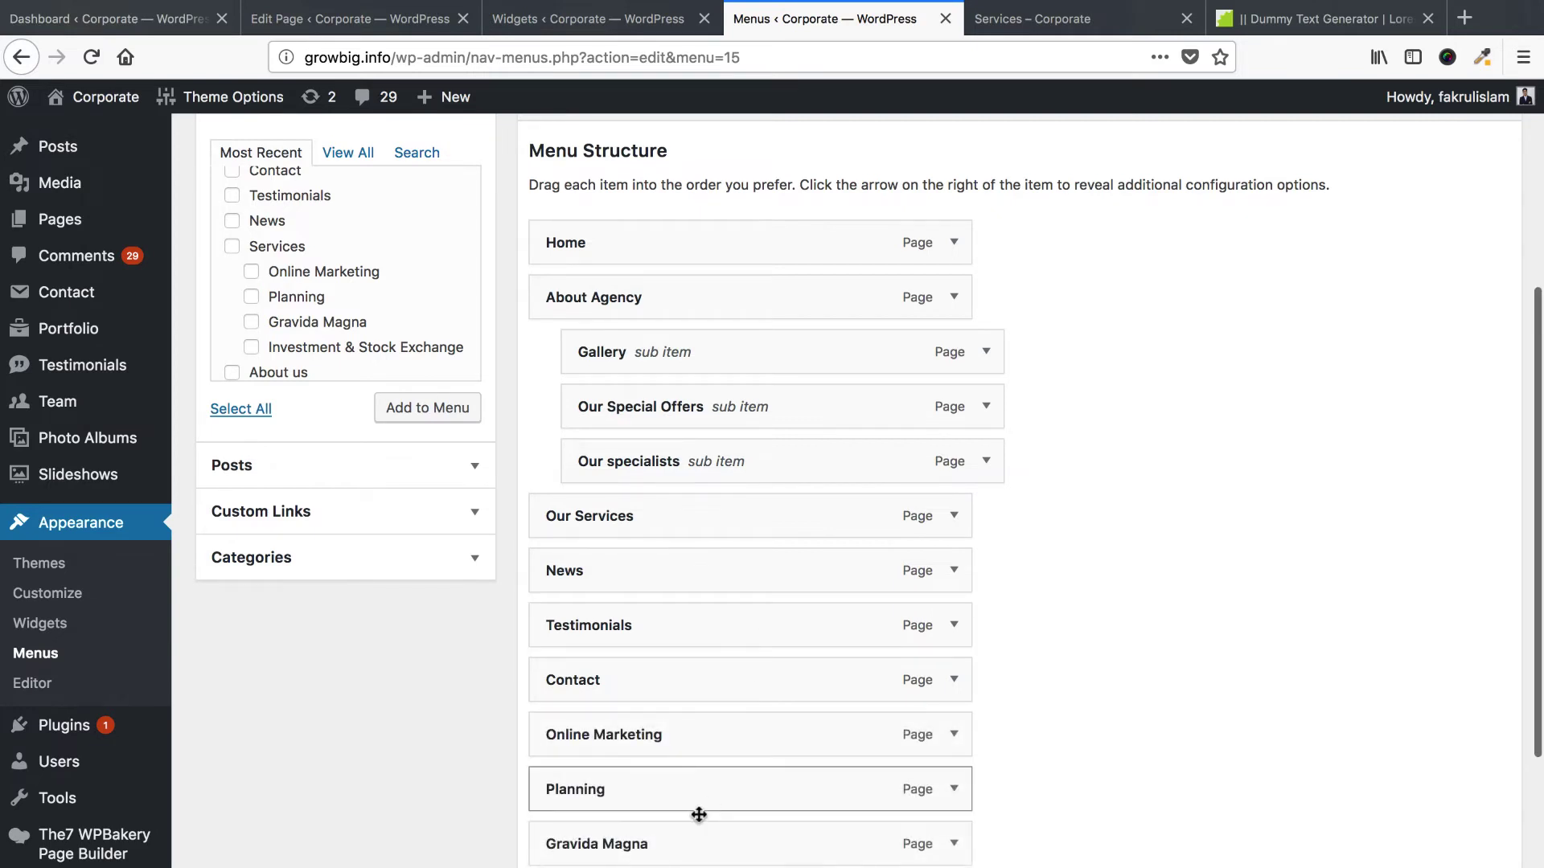
Nest Online Marketing, Planning and Gravida Magna as sub items under Our Services and save the Navigation menu.
{"action": "left_click_drag", "start_coordinate": [599, 752], "coordinate": [665, 632]}
{"action": "left_click_drag", "start_coordinate": [610, 841], "coordinate": [668, 676]}
{"action": "scroll", "coordinate": [965, 563], "scroll_direction": "down", "scroll_amount": 5}
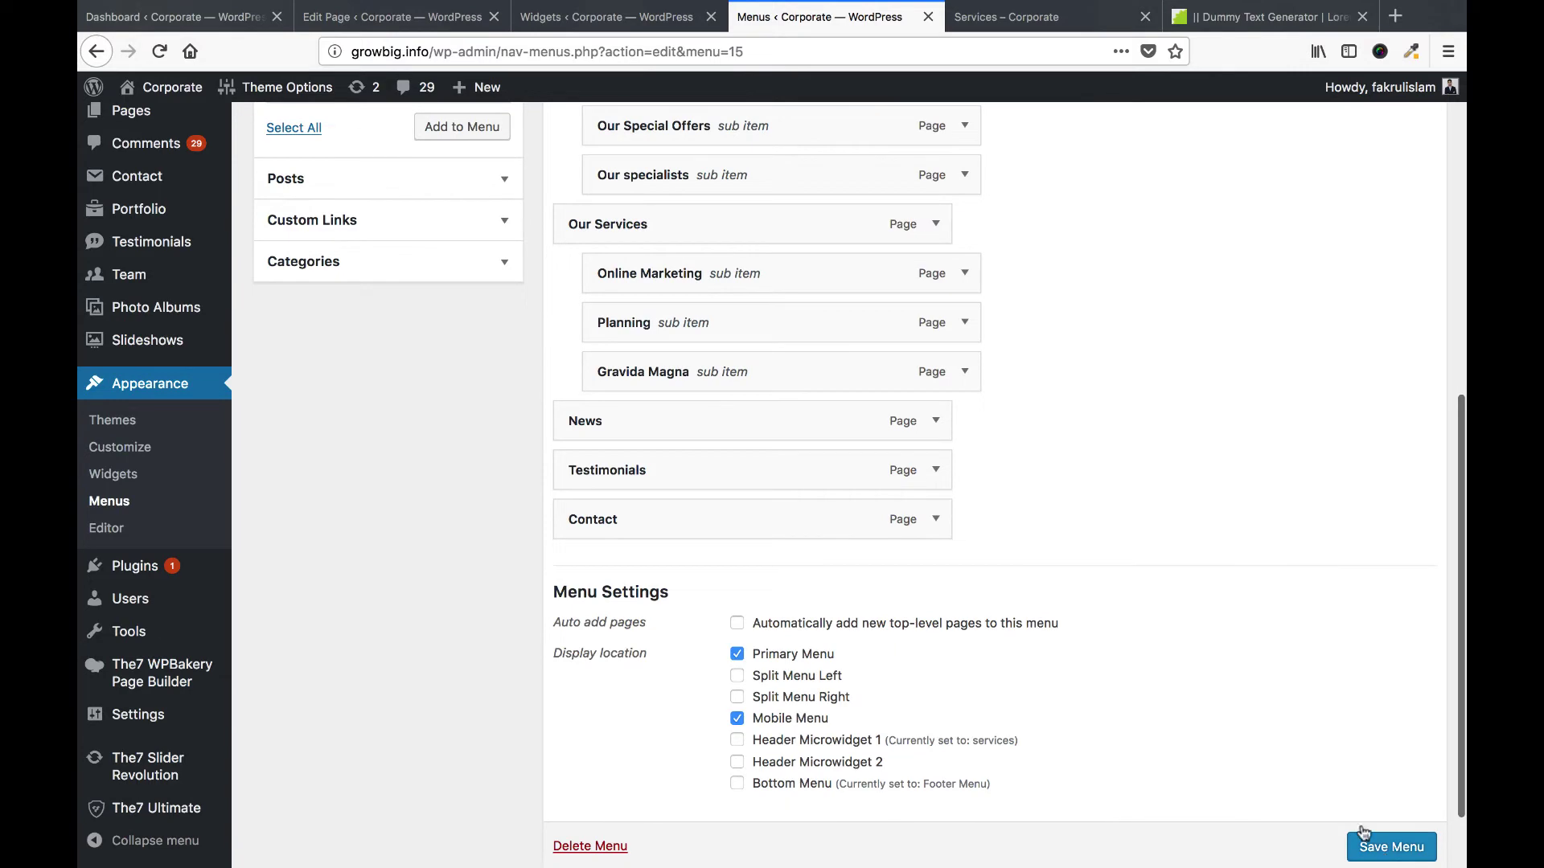
{"action": "left_click", "coordinate": [1383, 847]}
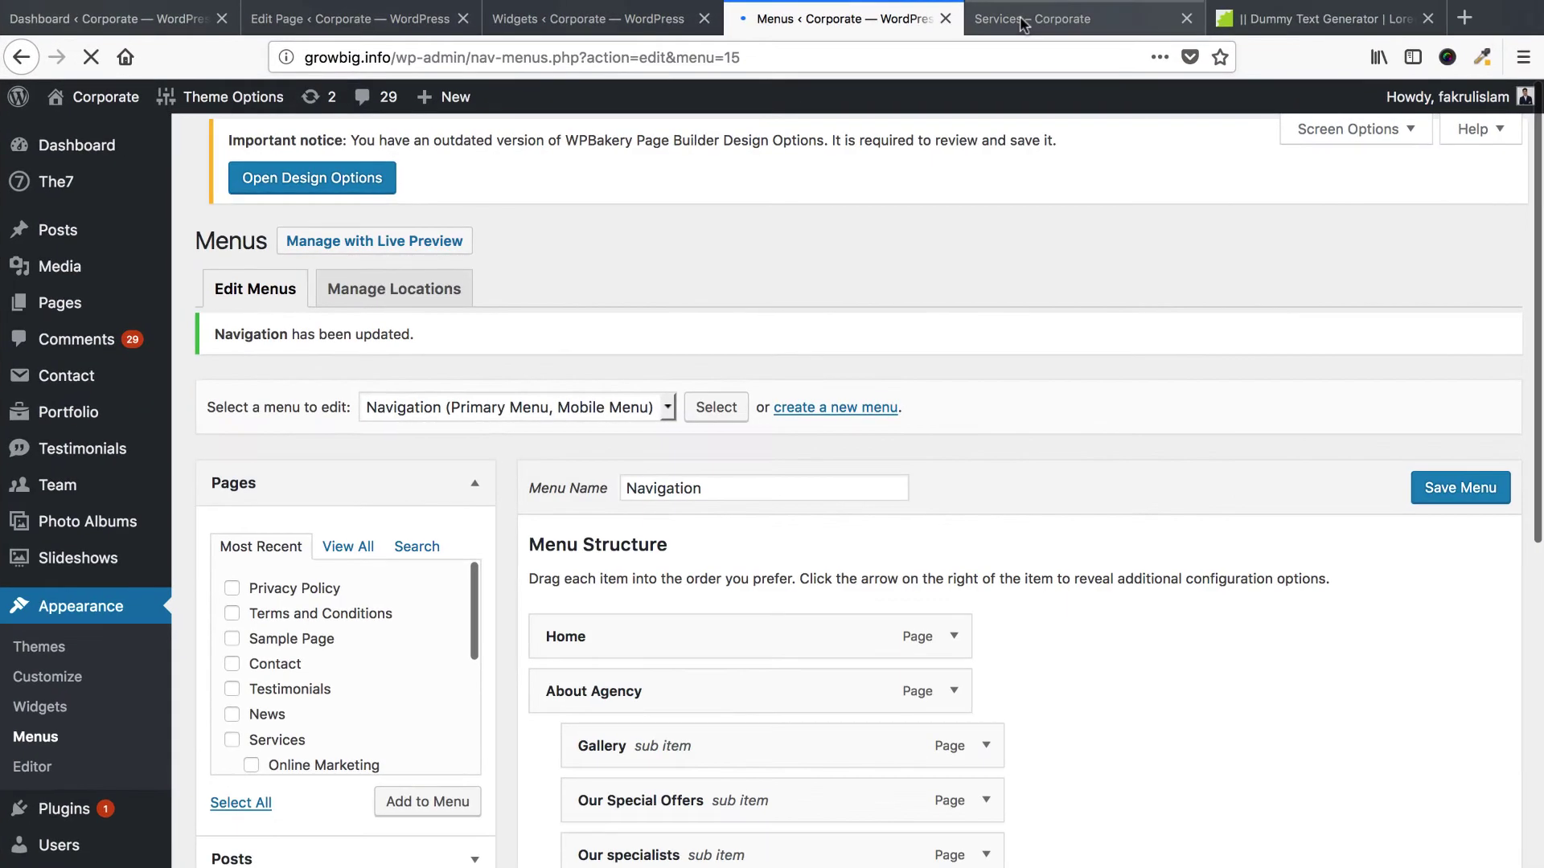
Reload the published Services page and check the Our Services submenu against the listed services.
{"action": "left_click", "coordinate": [1038, 27]}
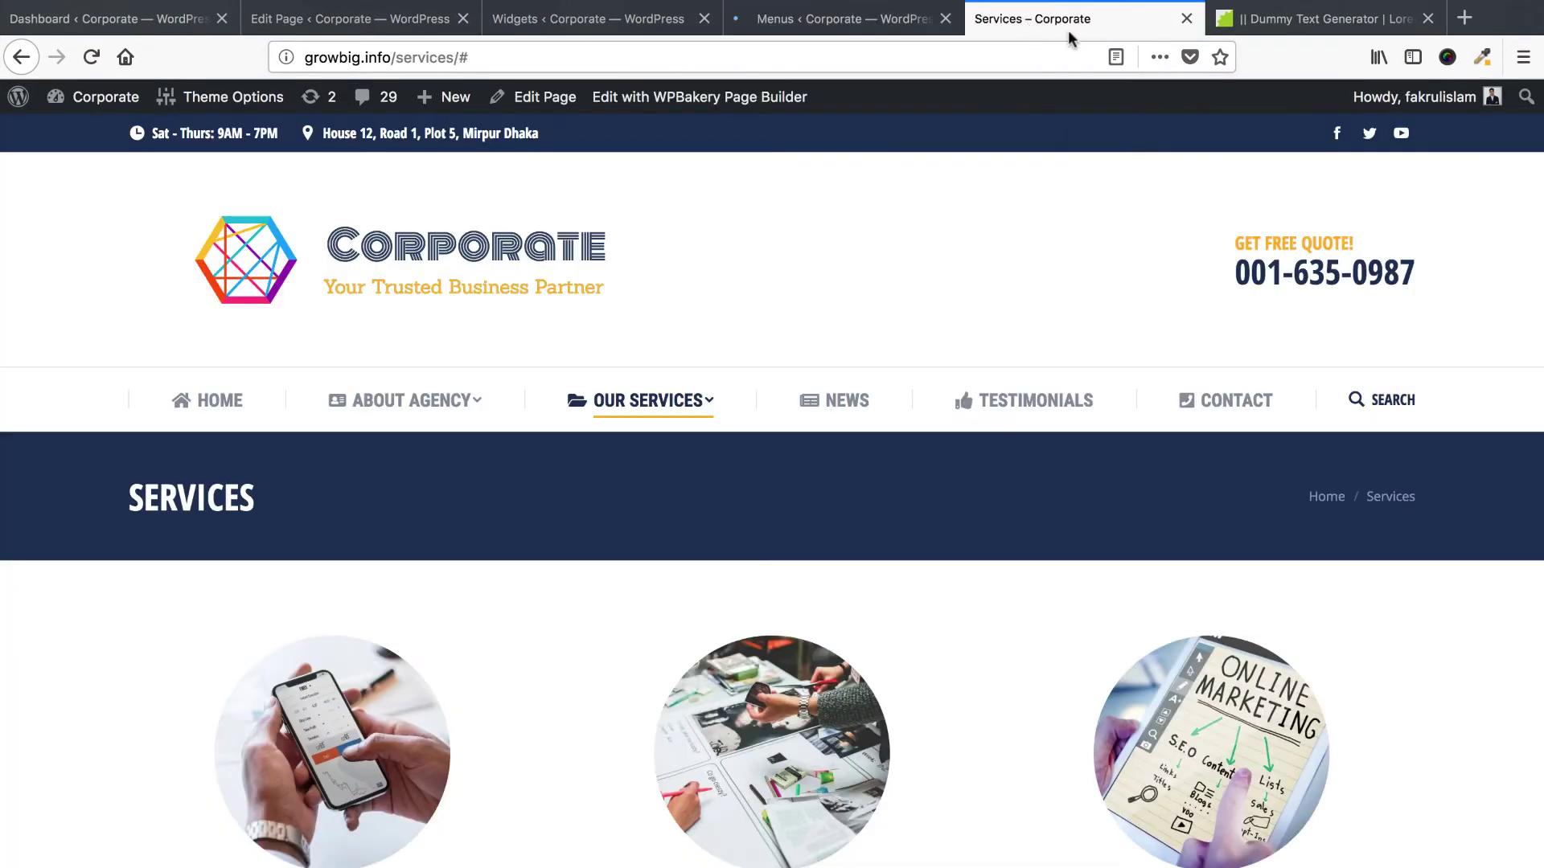
{"action": "right_click", "coordinate": [1068, 31]}
{"action": "key", "text": "r"}
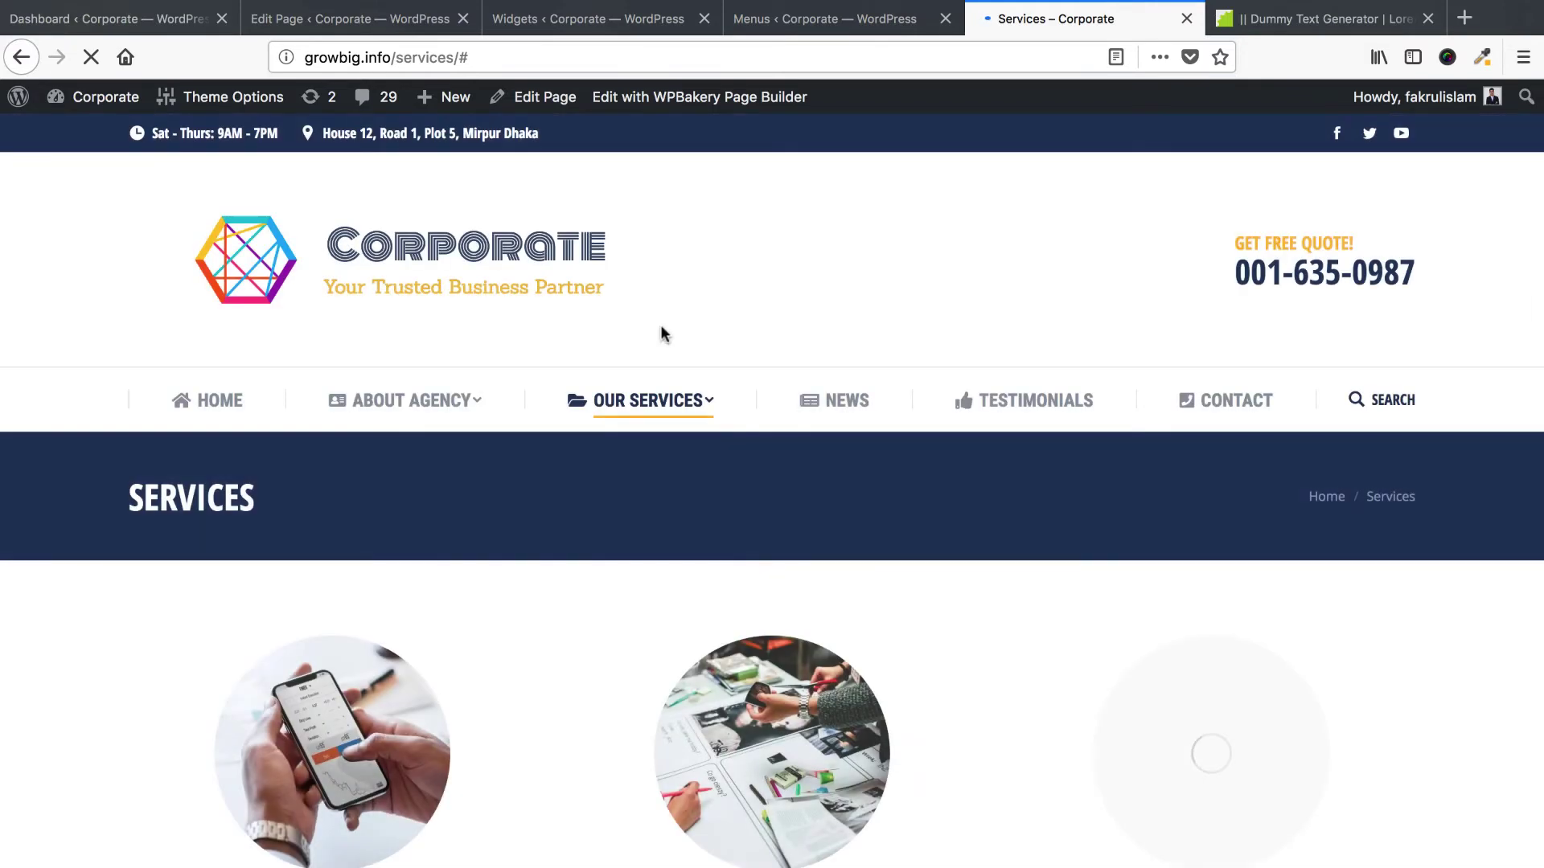
{"action": "mouse_move", "coordinate": [655, 407]}
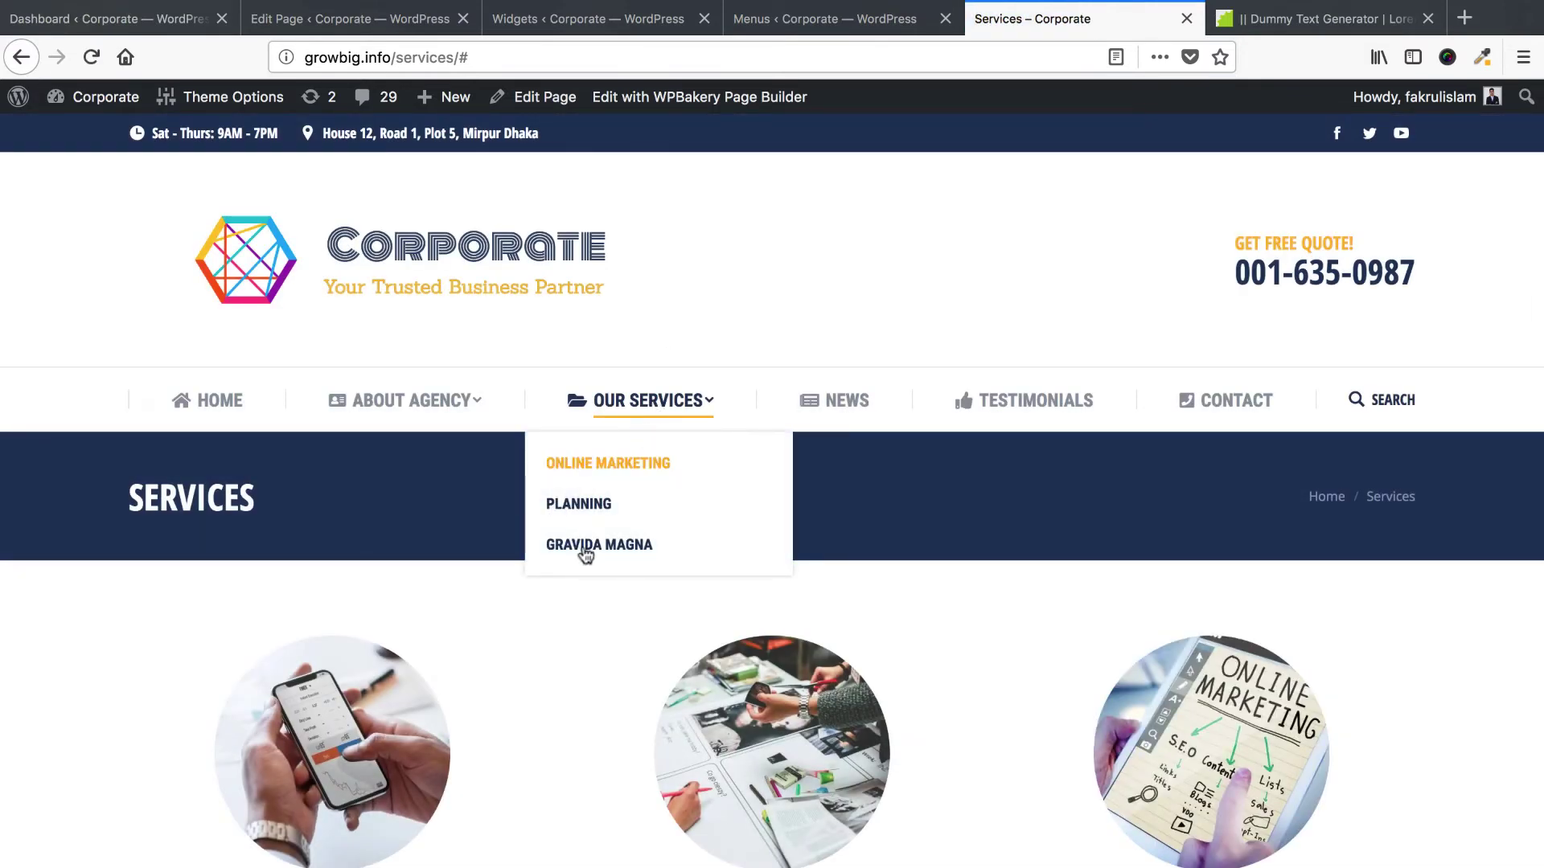
{"action": "scroll", "coordinate": [326, 527], "scroll_direction": "down", "scroll_amount": 5}
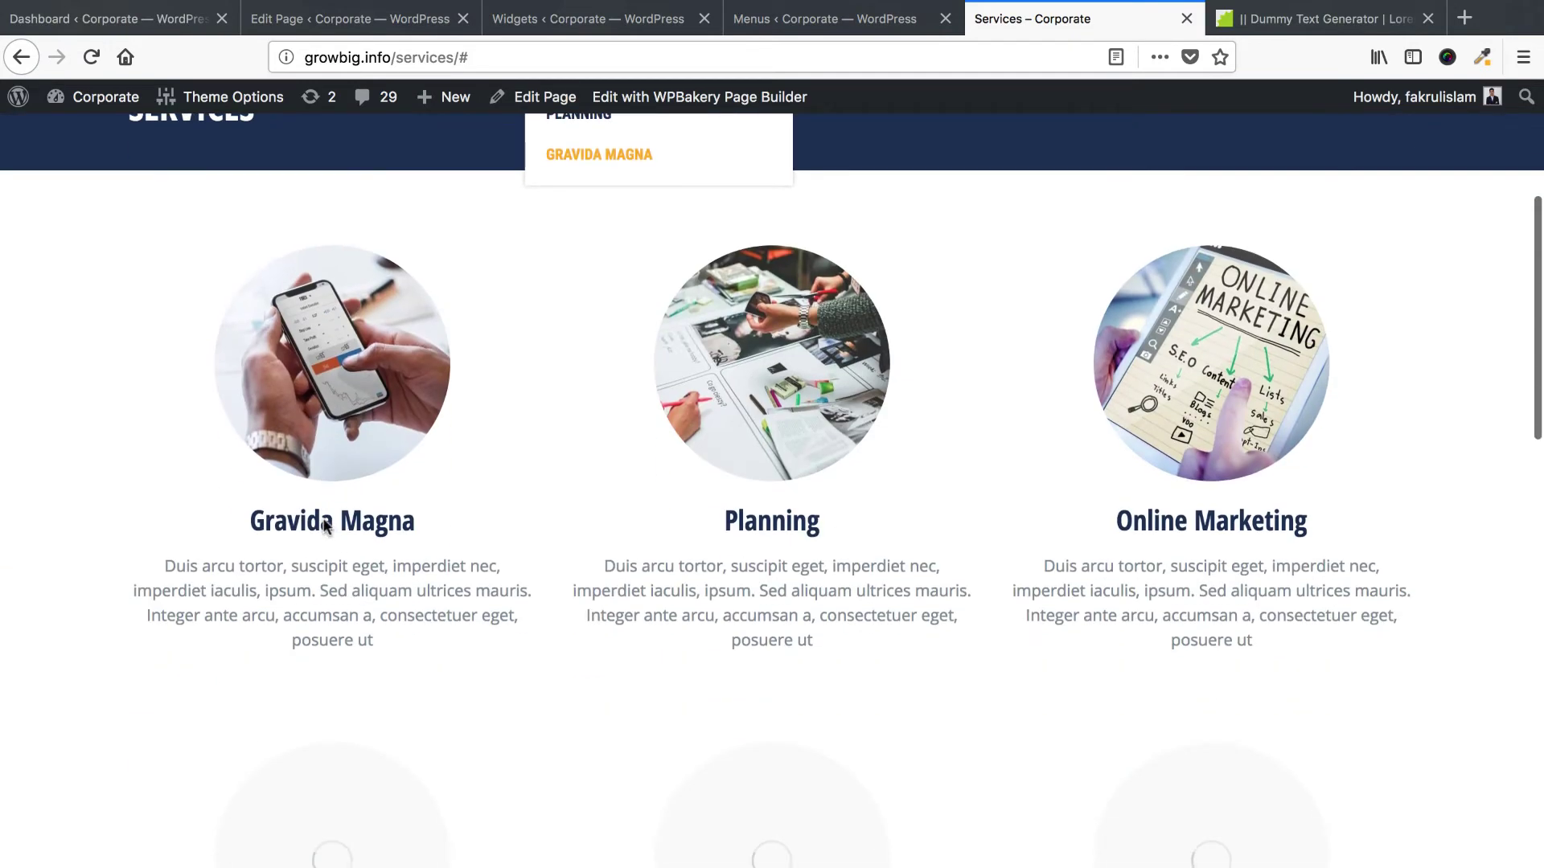
{"action": "scroll", "coordinate": [566, 527], "scroll_direction": "up", "scroll_amount": 1}
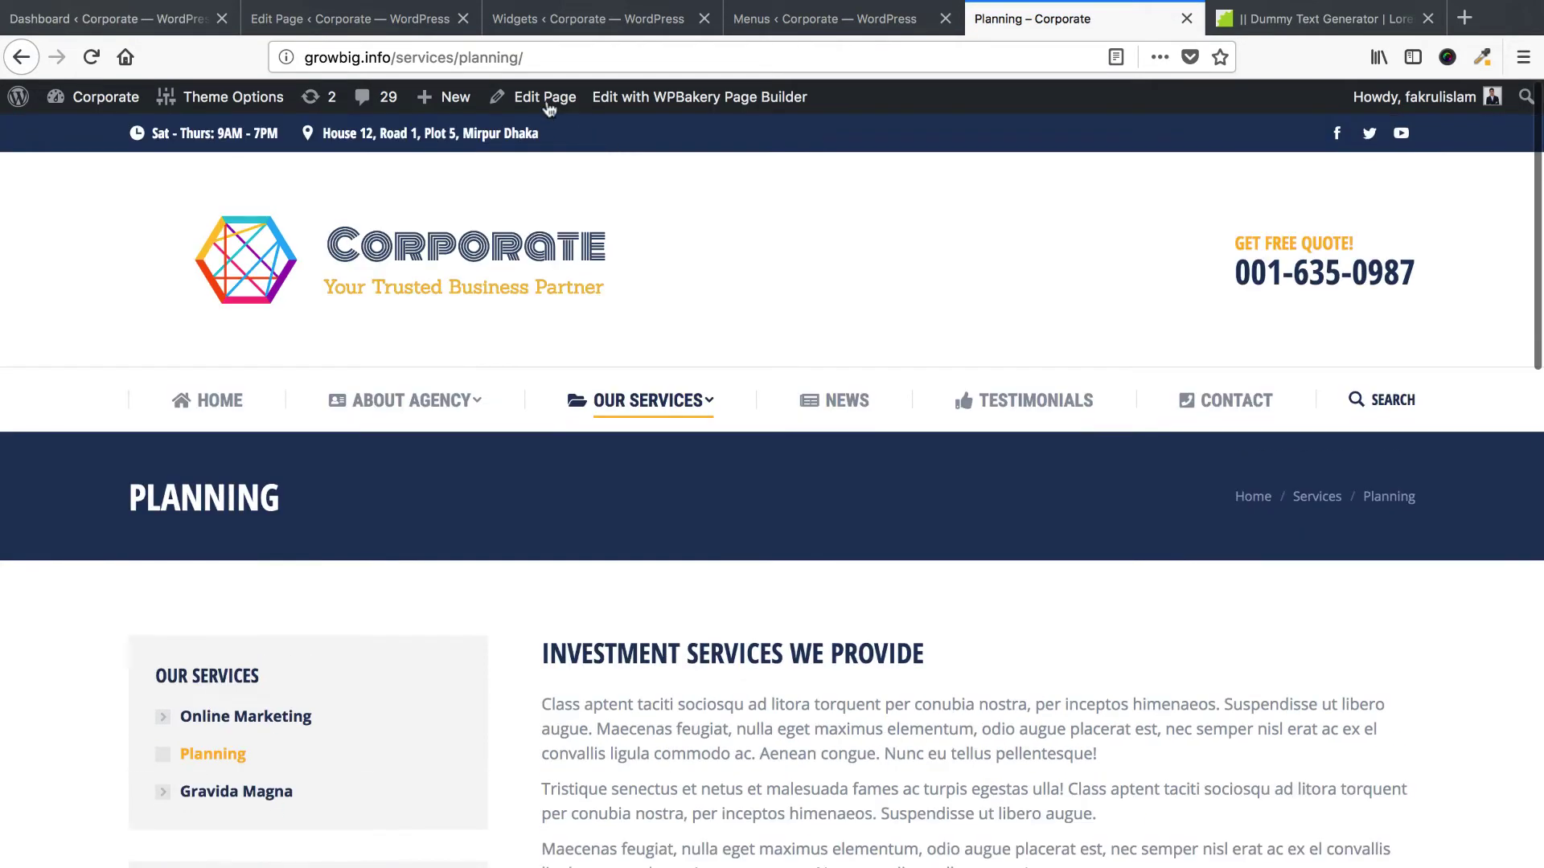
Open the Planning page's editor in a separate tab from its published page.
{"action": "right_click", "coordinate": [554, 97]}
{"action": "left_click", "coordinate": [611, 110]}
{"action": "left_click", "coordinate": [1138, 23]}
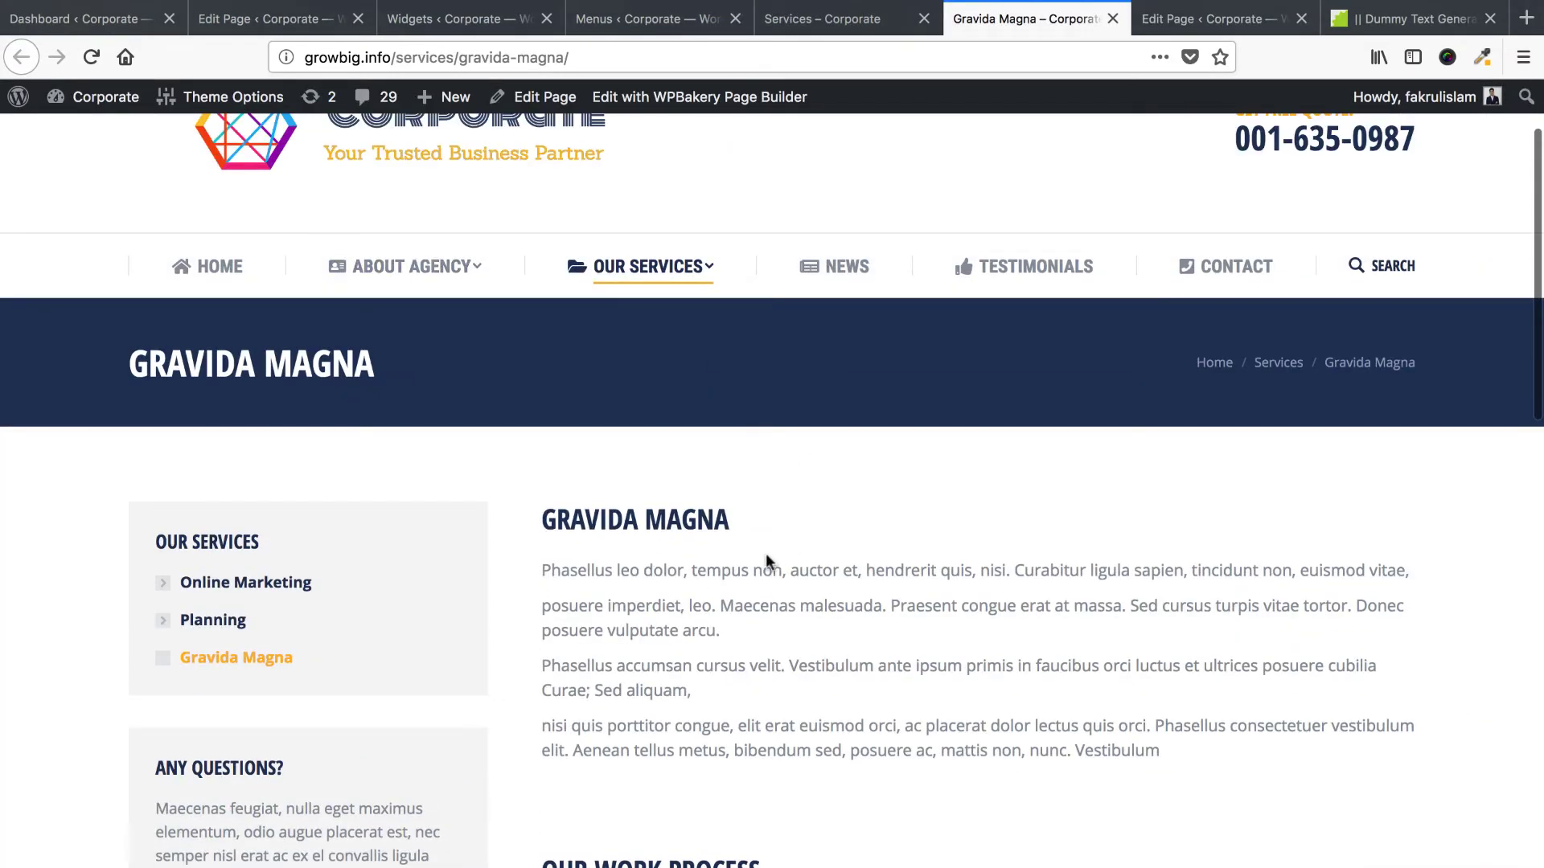
Open the published News page through the site's navigation and review its category filters and post grid, then return to the Services page.
{"action": "scroll", "coordinate": [766, 553], "scroll_direction": "up", "scroll_amount": 2}
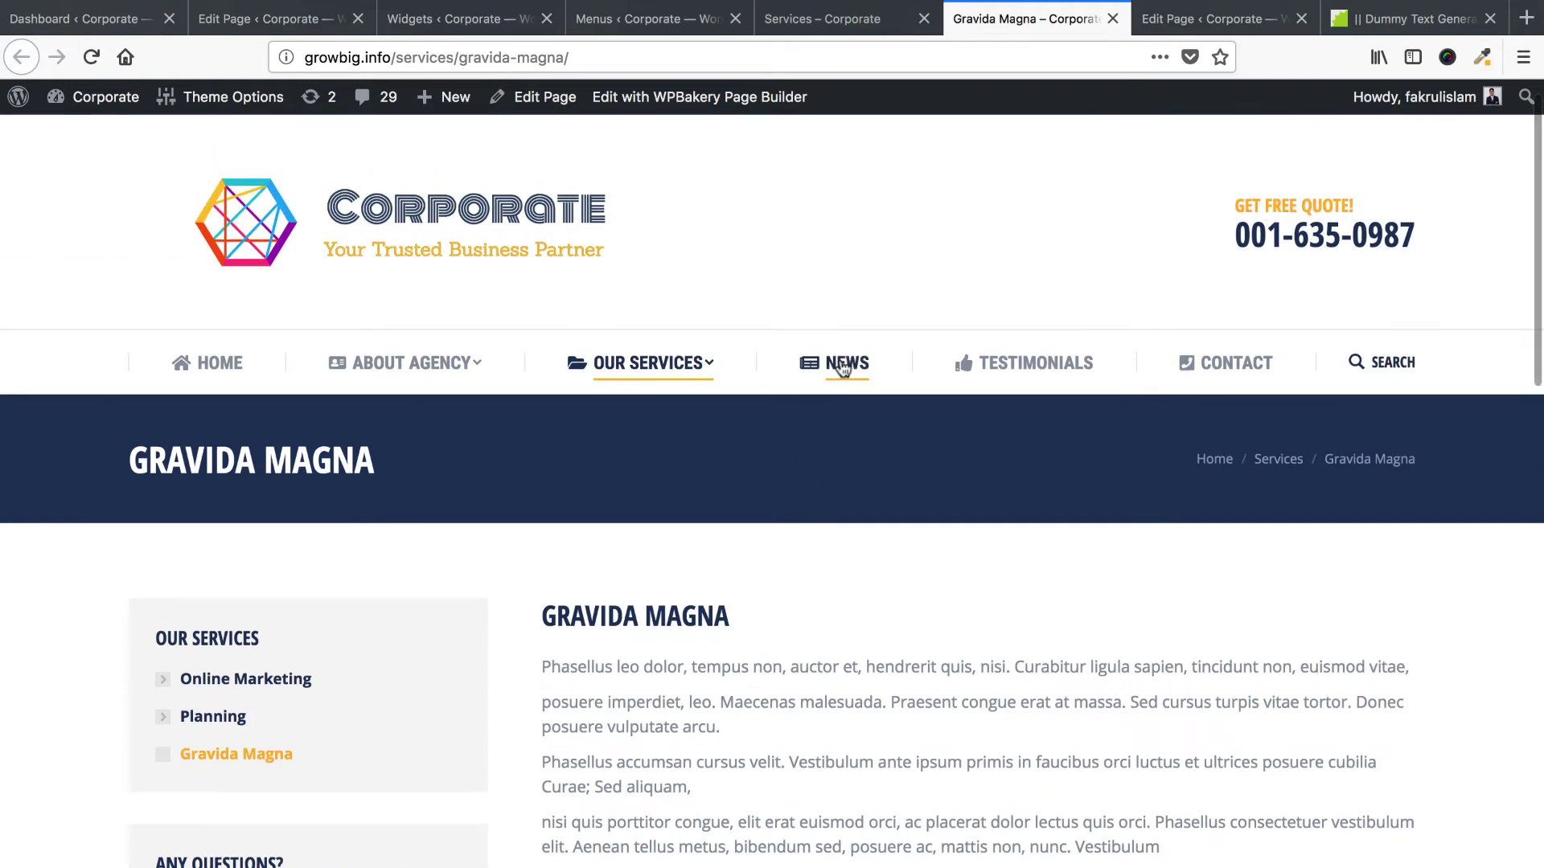
{"action": "left_click", "coordinate": [840, 375]}
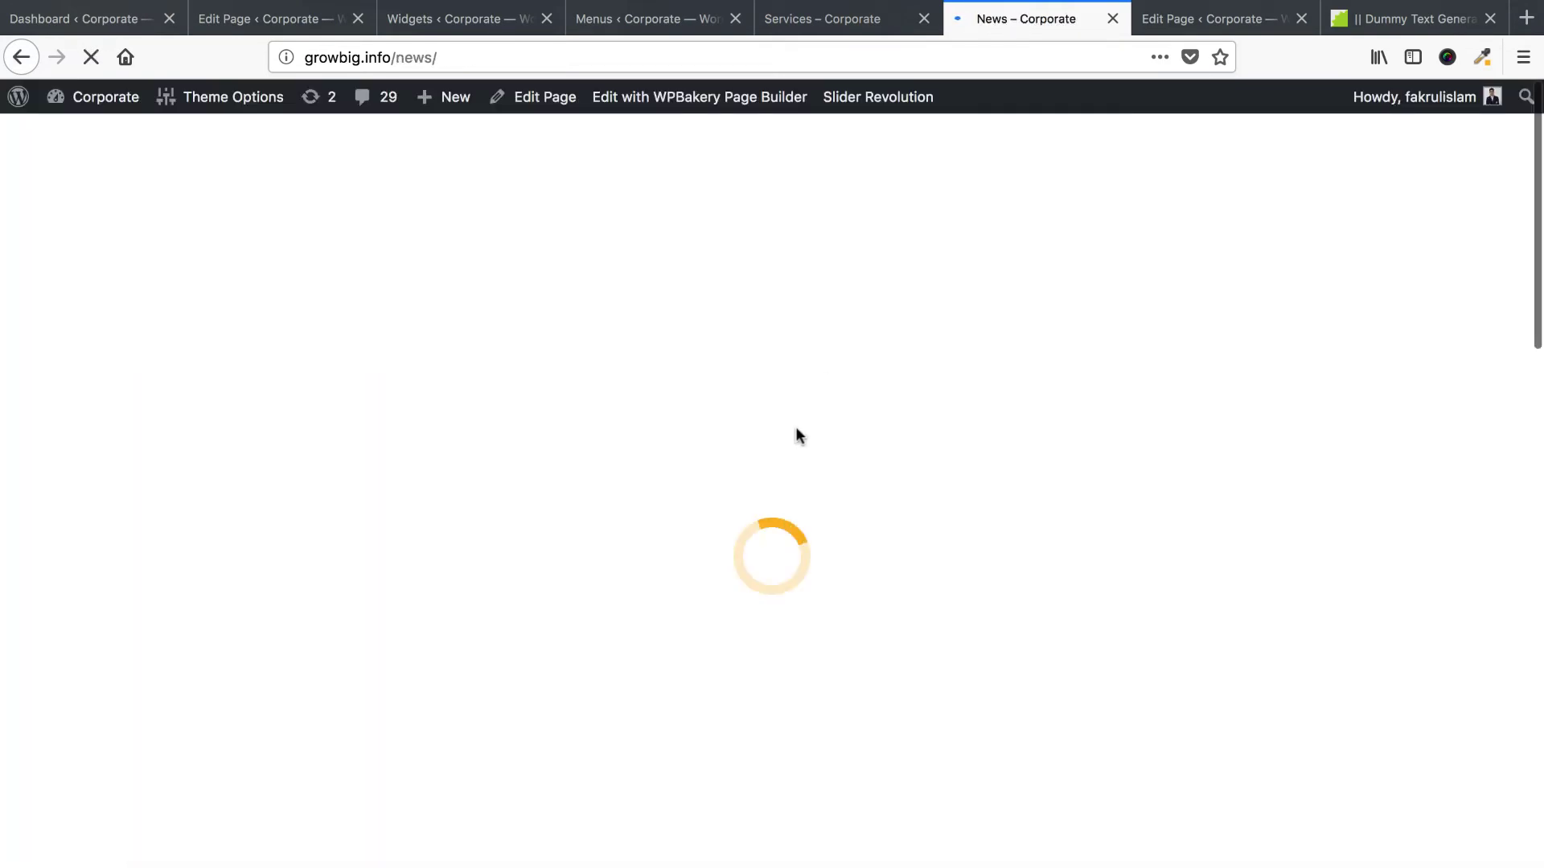
{"action": "scroll", "coordinate": [772, 551], "scroll_direction": "down", "scroll_amount": 4}
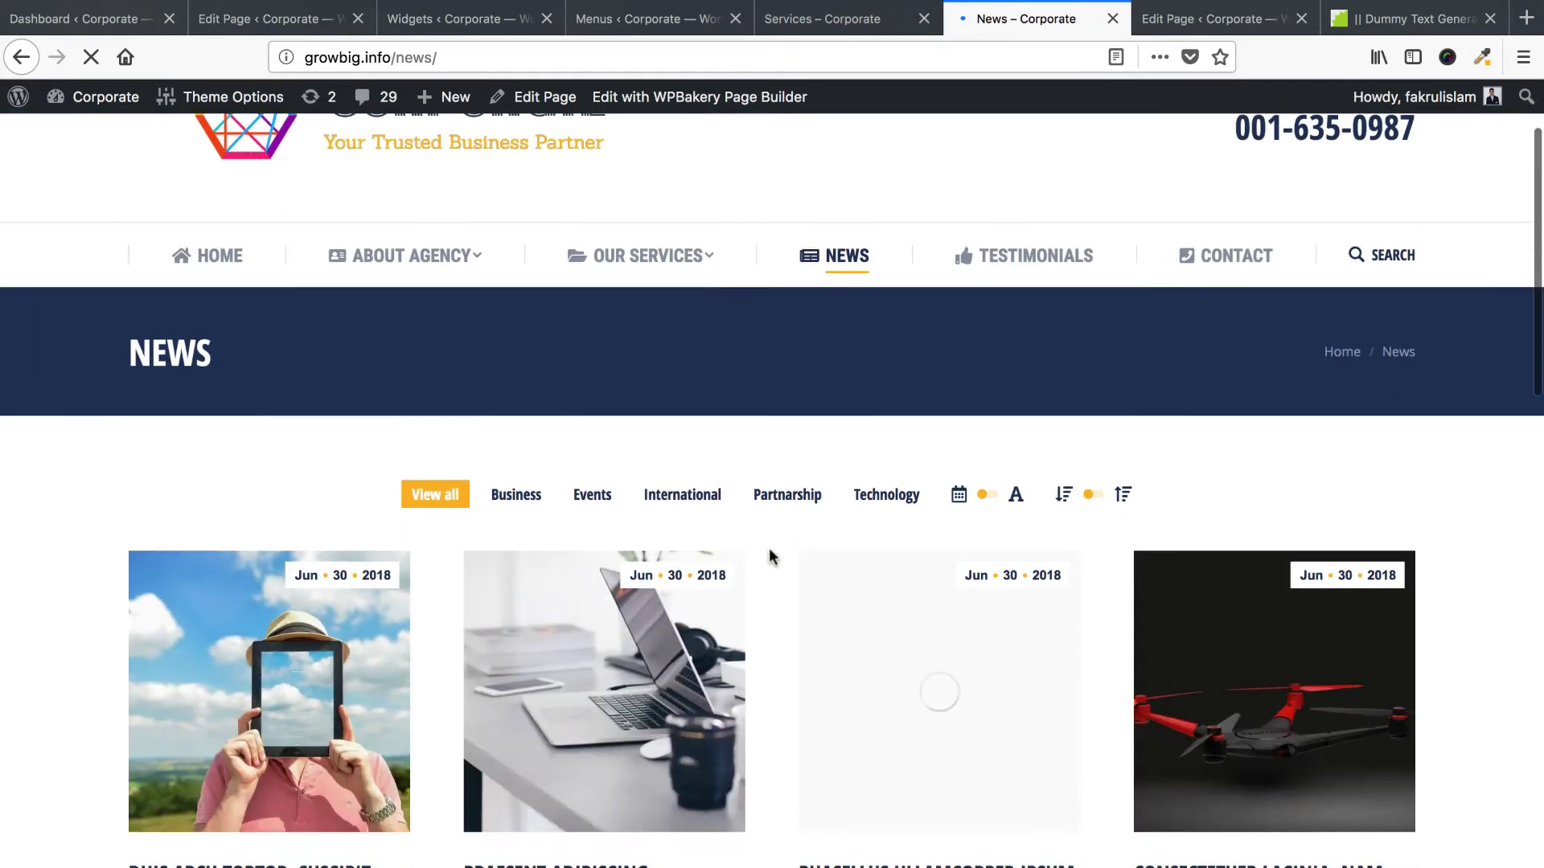
{"action": "scroll", "coordinate": [769, 555], "scroll_direction": "down", "scroll_amount": 2}
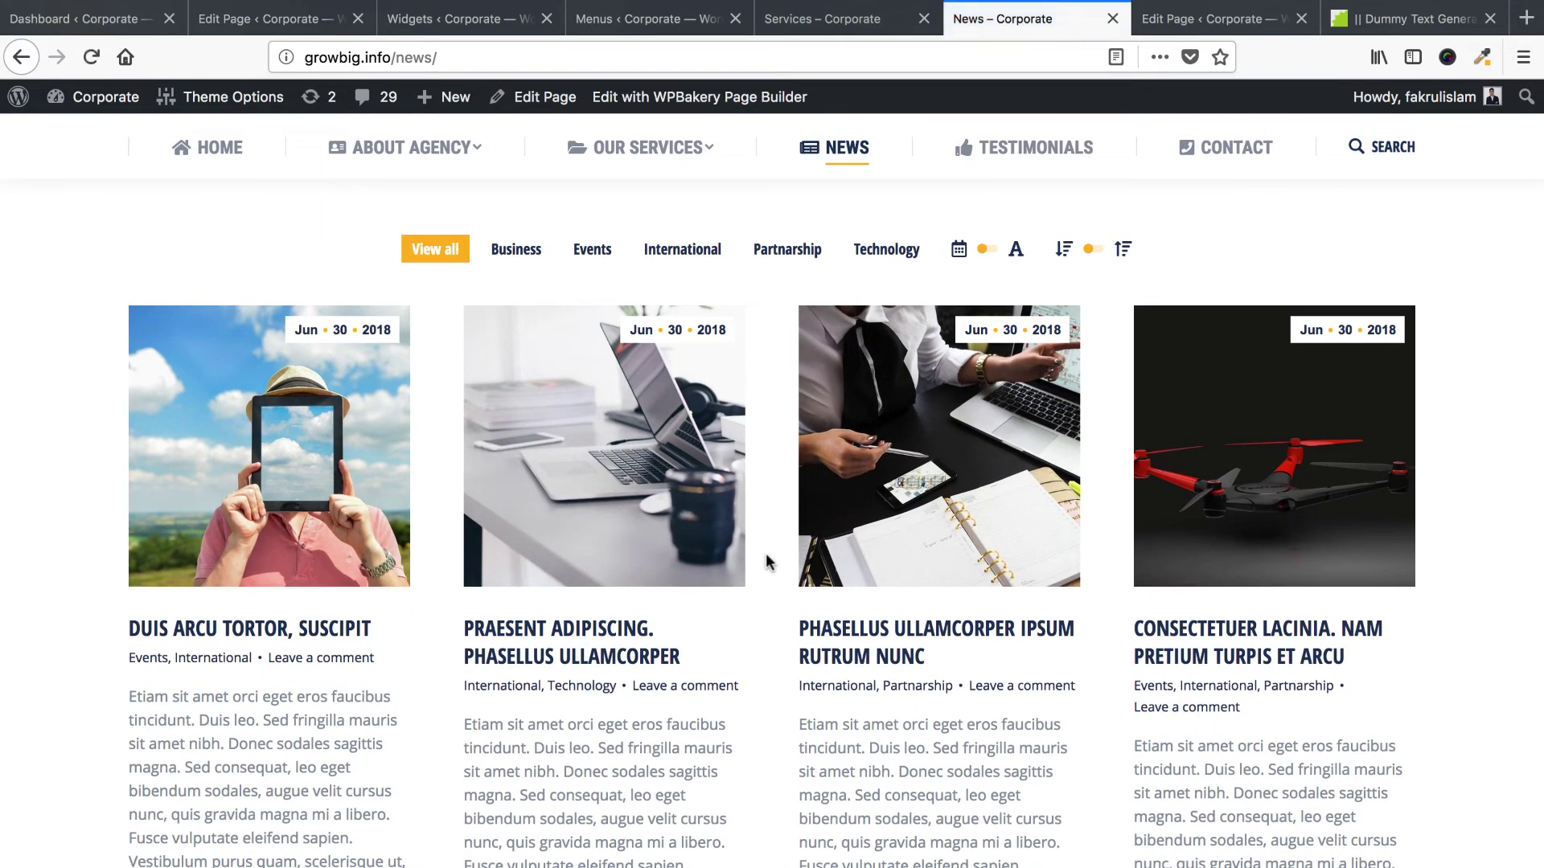
{"action": "scroll", "coordinate": [768, 562], "scroll_direction": "down", "scroll_amount": 1}
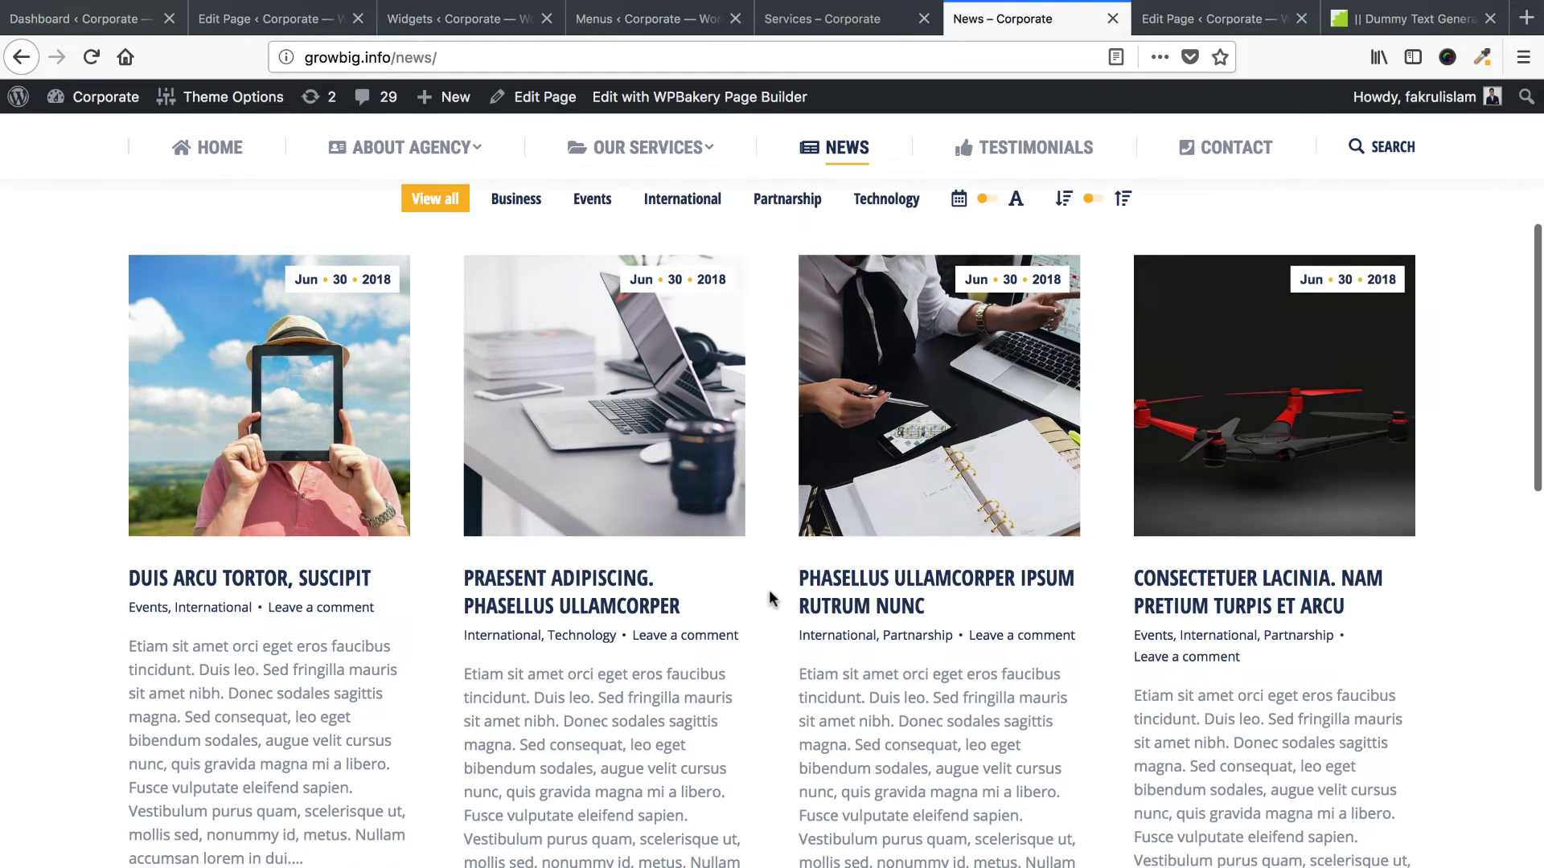
{"action": "scroll", "coordinate": [775, 595], "scroll_direction": "down", "scroll_amount": 7}
{"action": "scroll", "coordinate": [754, 699], "scroll_direction": "up", "scroll_amount": 9}
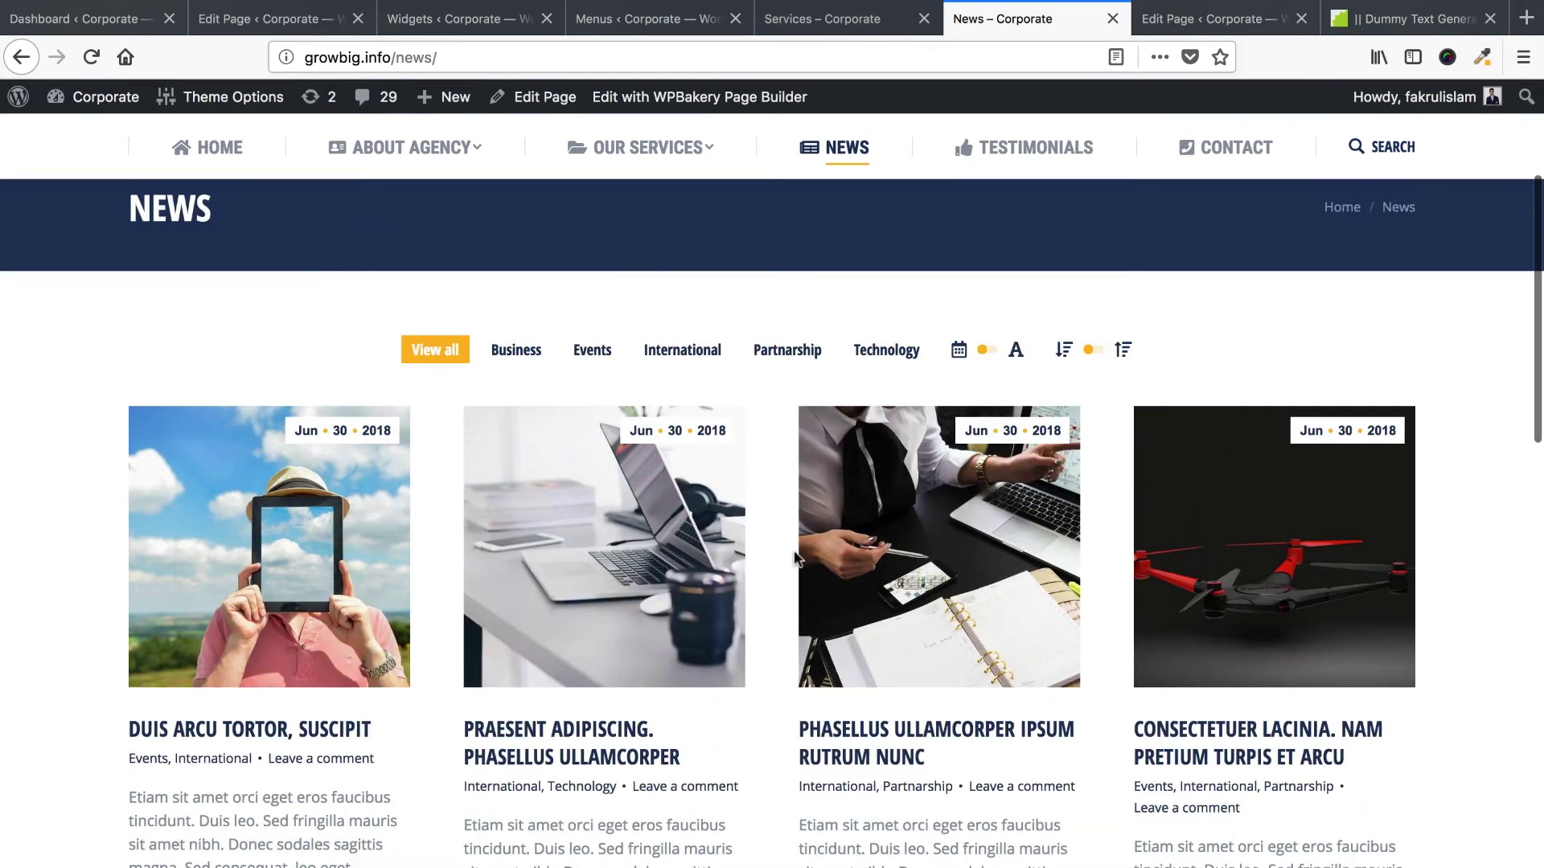
{"action": "left_click", "coordinate": [876, 19]}
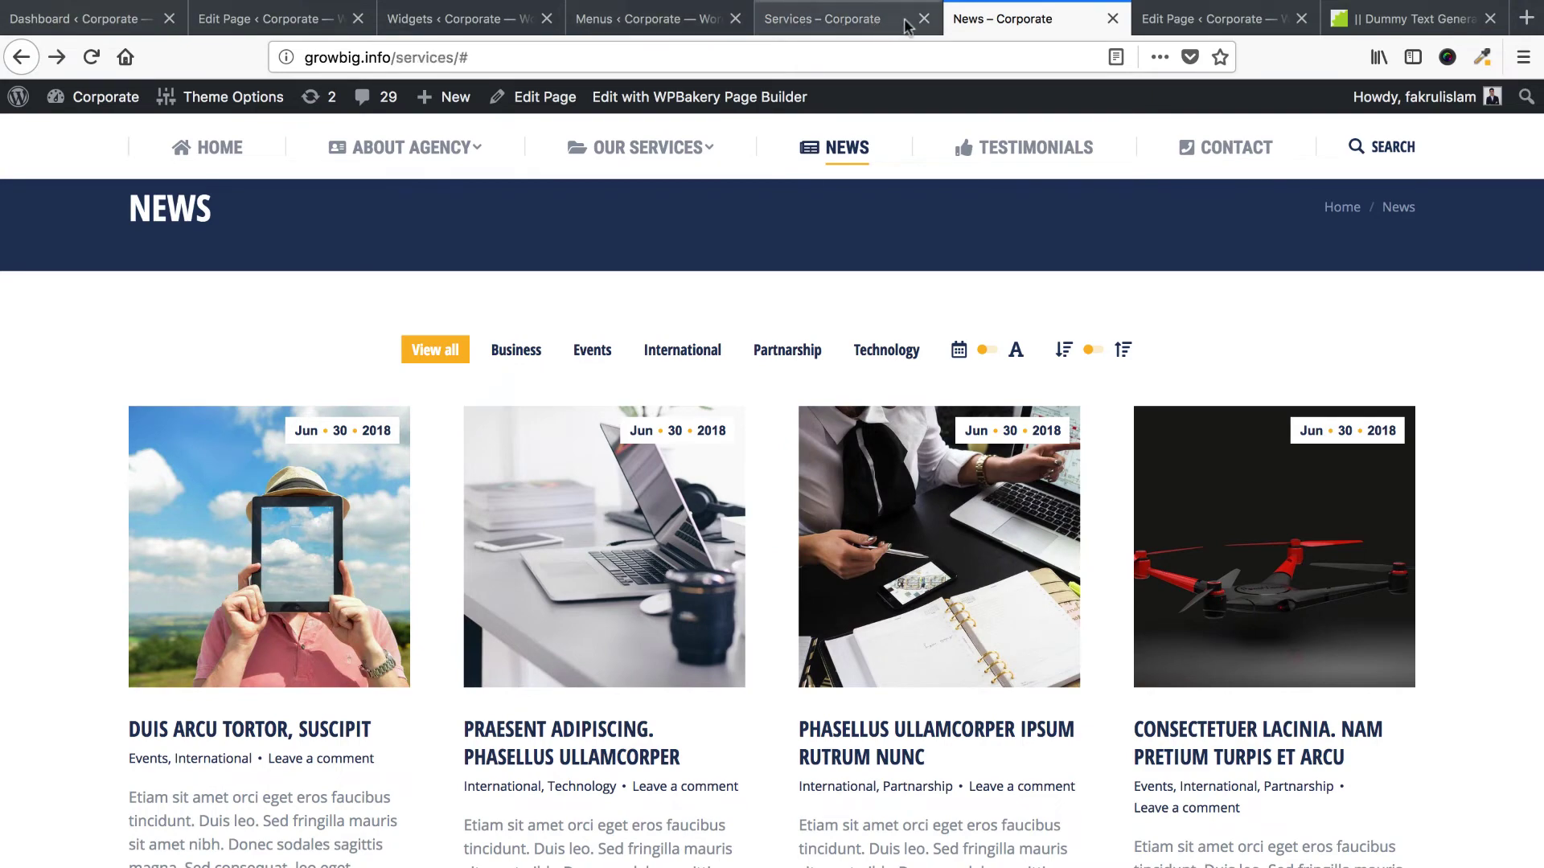
Close the published Services page and the Menus editor, and open the Posts list in place of the Widgets page.
{"action": "left_click", "coordinate": [923, 19]}
{"action": "left_click", "coordinate": [643, 20]}
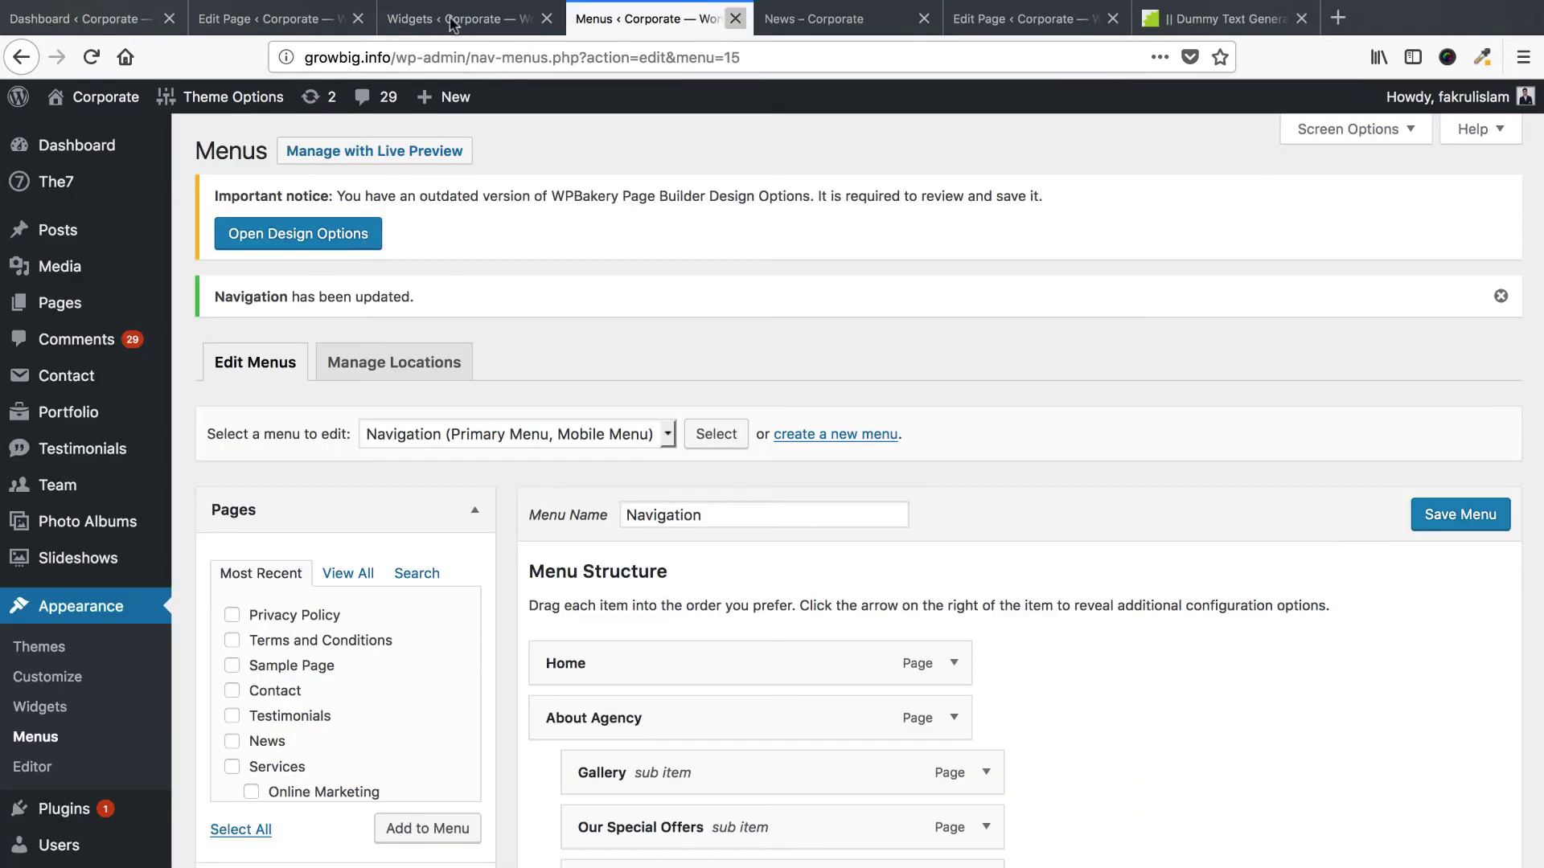
{"action": "left_click", "coordinate": [735, 19]}
{"action": "left_click", "coordinate": [502, 25]}
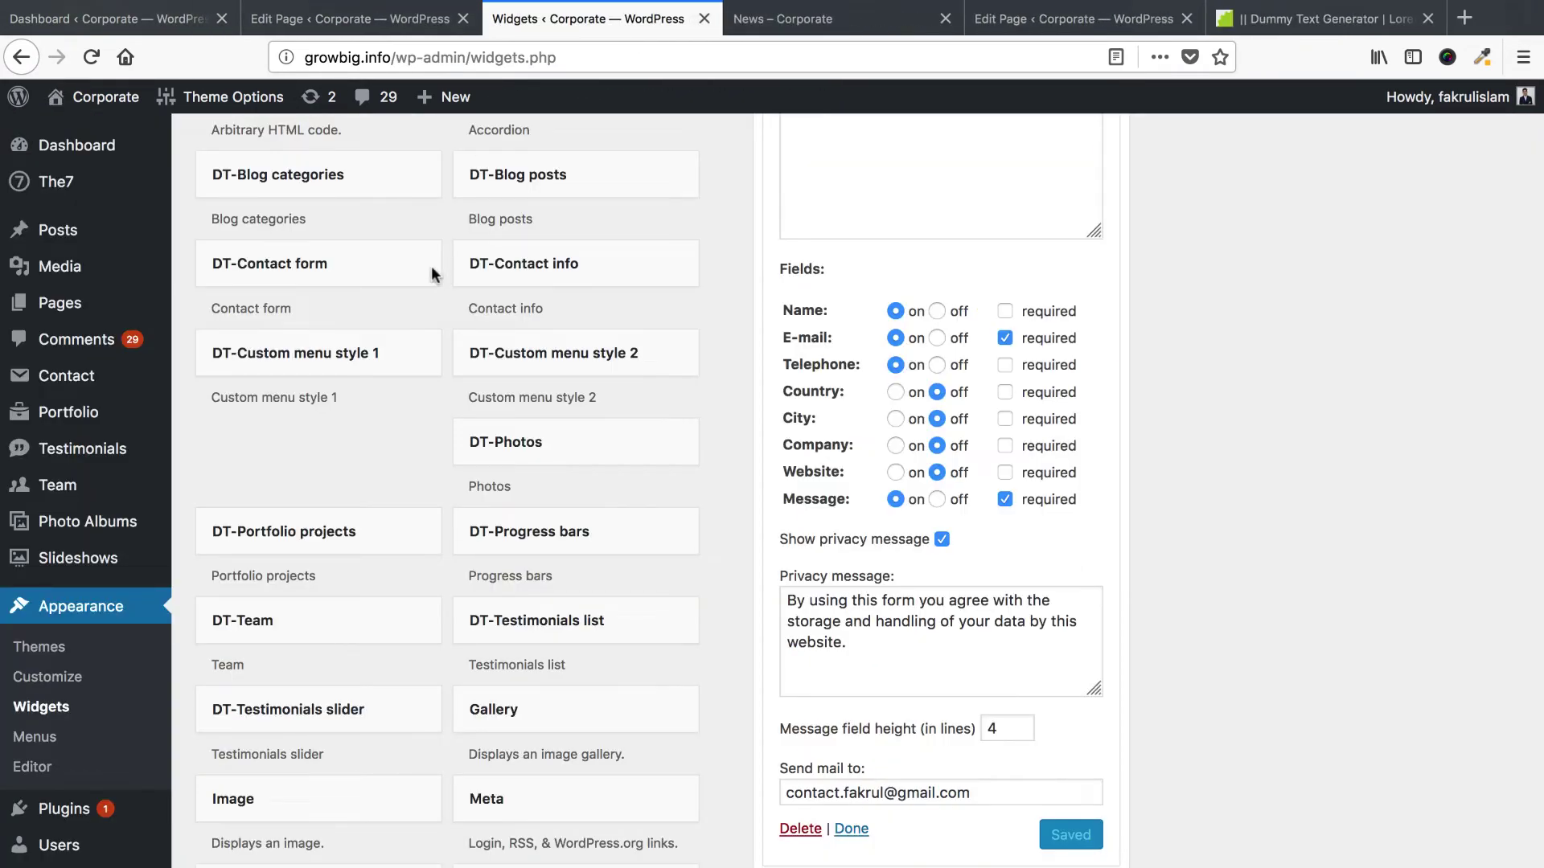
{"action": "scroll", "coordinate": [434, 273], "scroll_direction": "up", "scroll_amount": 10}
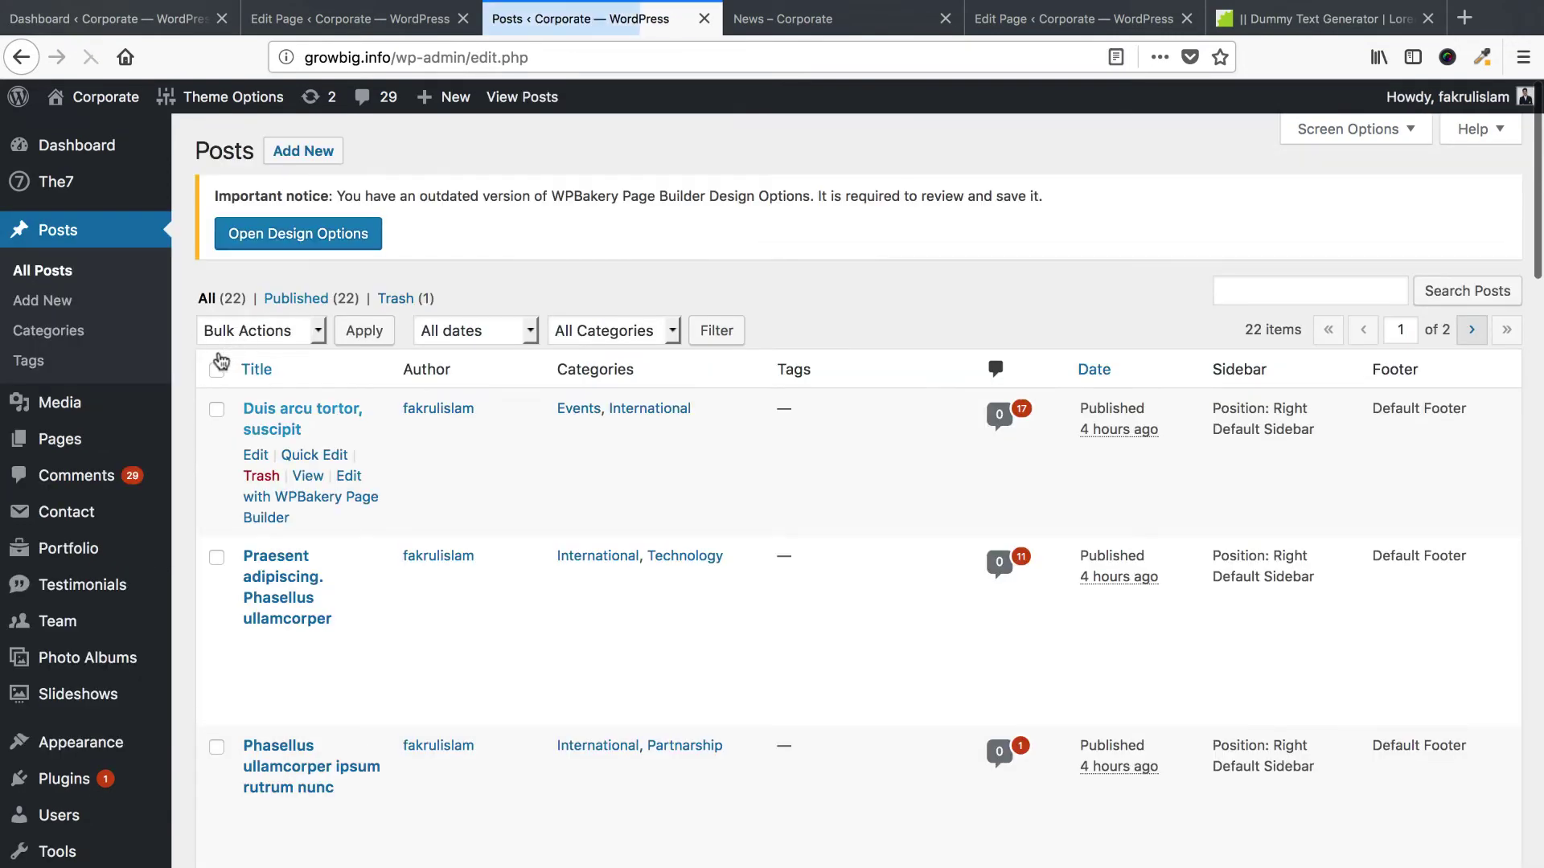
{"action": "left_click", "coordinate": [249, 331]}
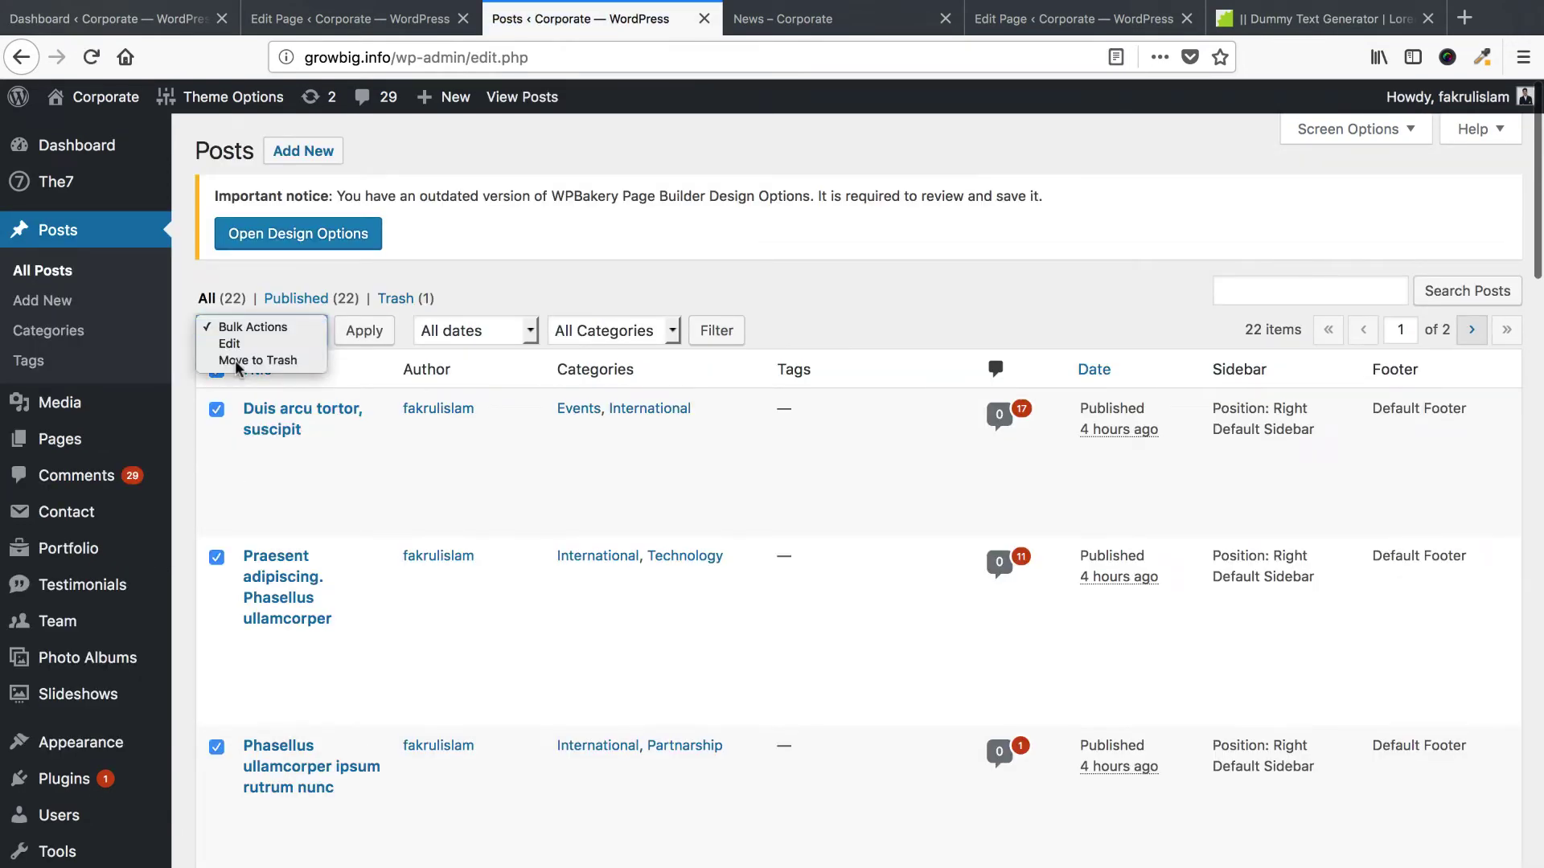
{"action": "left_click", "coordinate": [241, 359]}
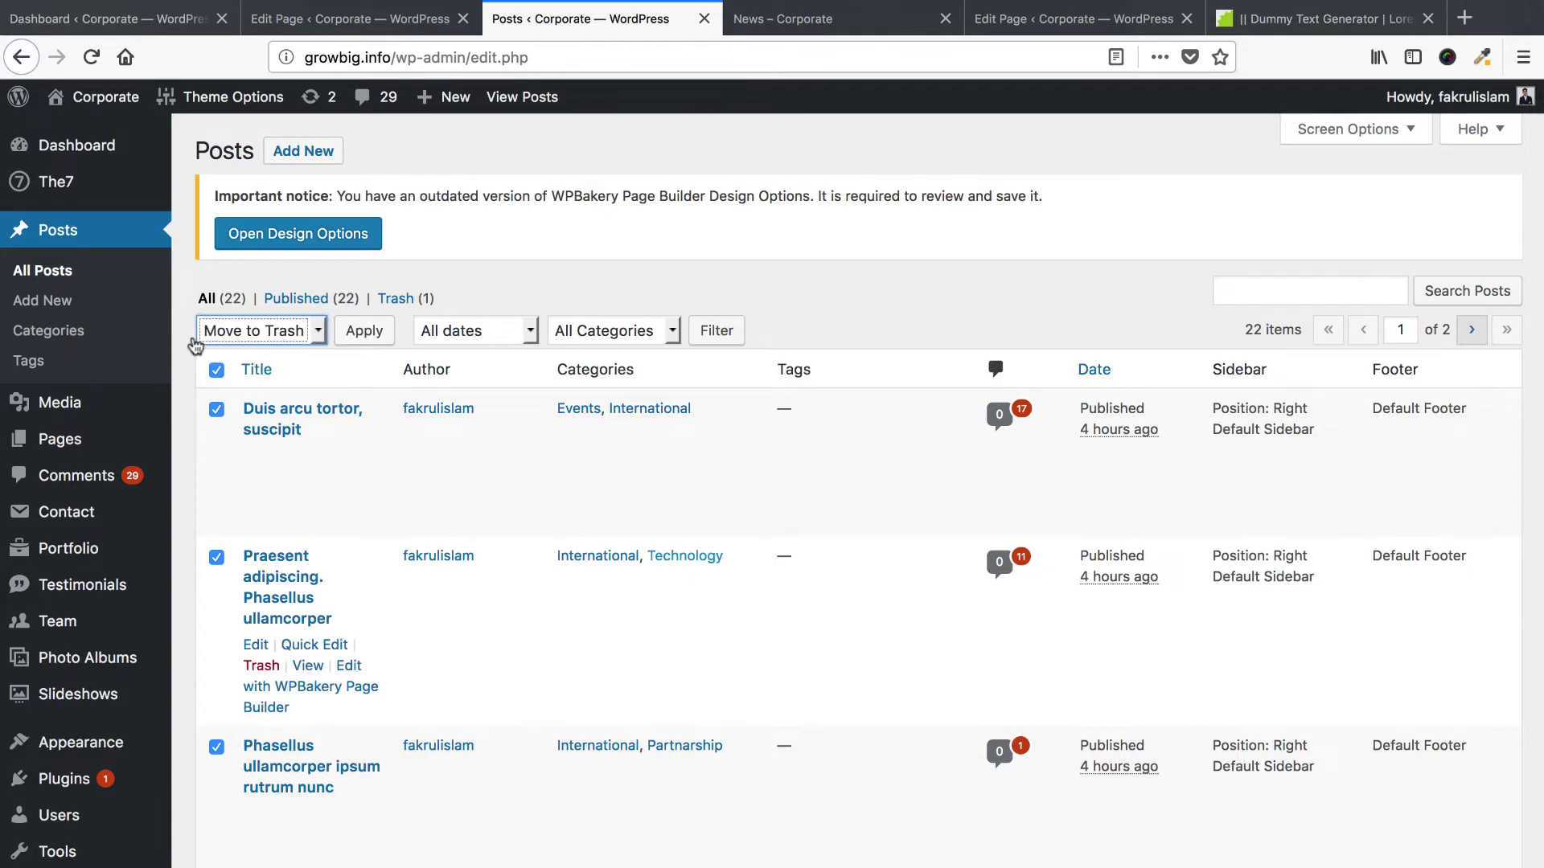
{"action": "left_click", "coordinate": [217, 369]}
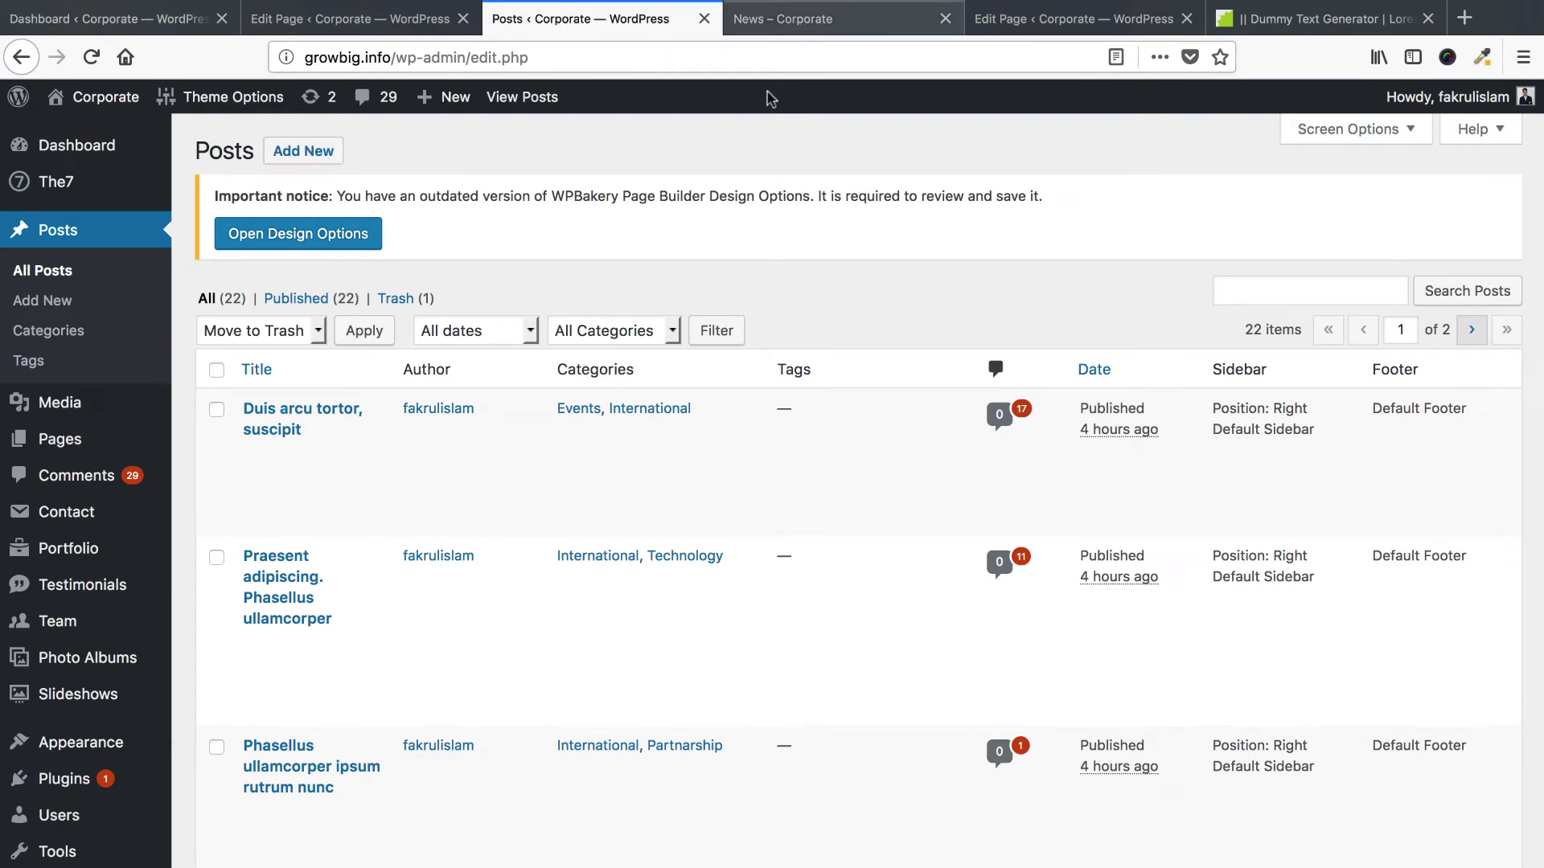
Review the category filters and post grid on the published News page.
{"action": "left_click", "coordinate": [804, 19]}
{"action": "scroll", "coordinate": [856, 567], "scroll_direction": "down", "scroll_amount": 1}
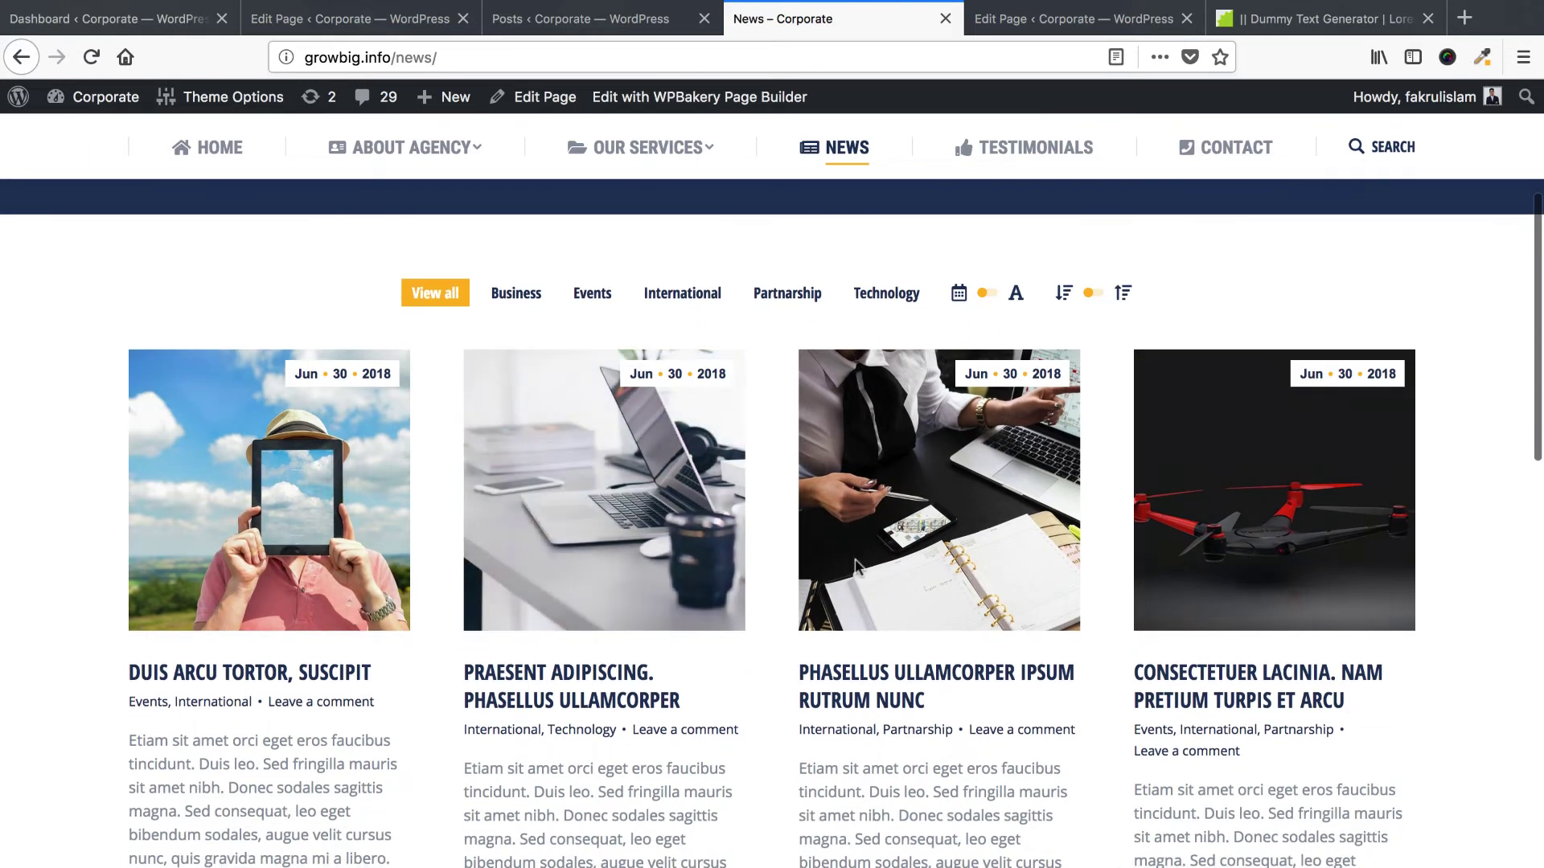
{"action": "scroll", "coordinate": [888, 241], "scroll_direction": "up", "scroll_amount": 3}
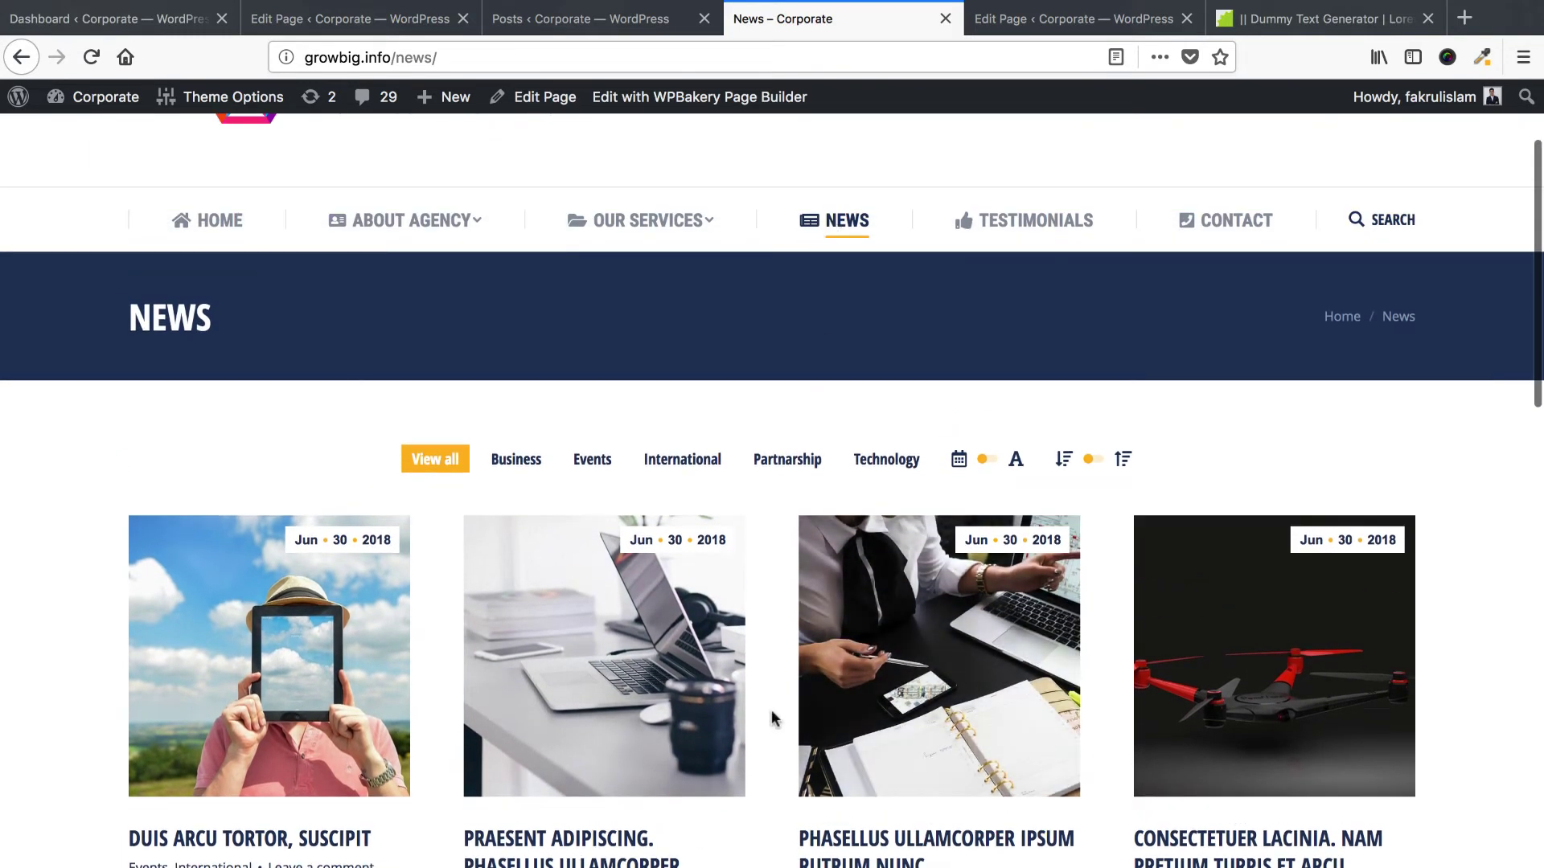
{"action": "scroll", "coordinate": [770, 709], "scroll_direction": "down", "scroll_amount": 2}
Open the post "Duis arcu tortor, suscipit" for editing from the Posts list and examine its assigned categories.
{"action": "left_click", "coordinate": [581, 19]}
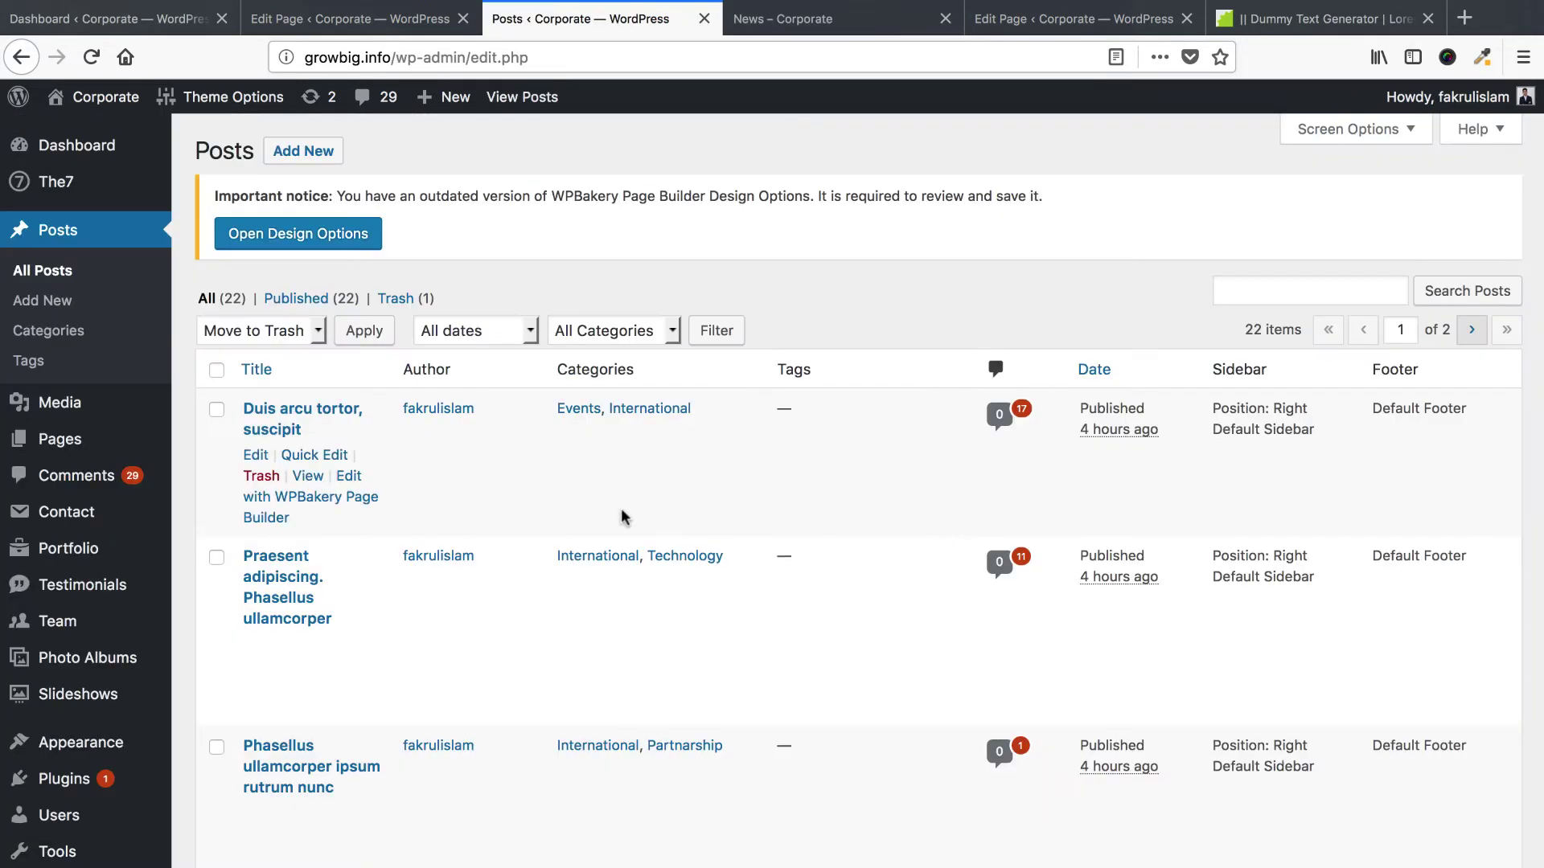
{"action": "left_click", "coordinate": [256, 456]}
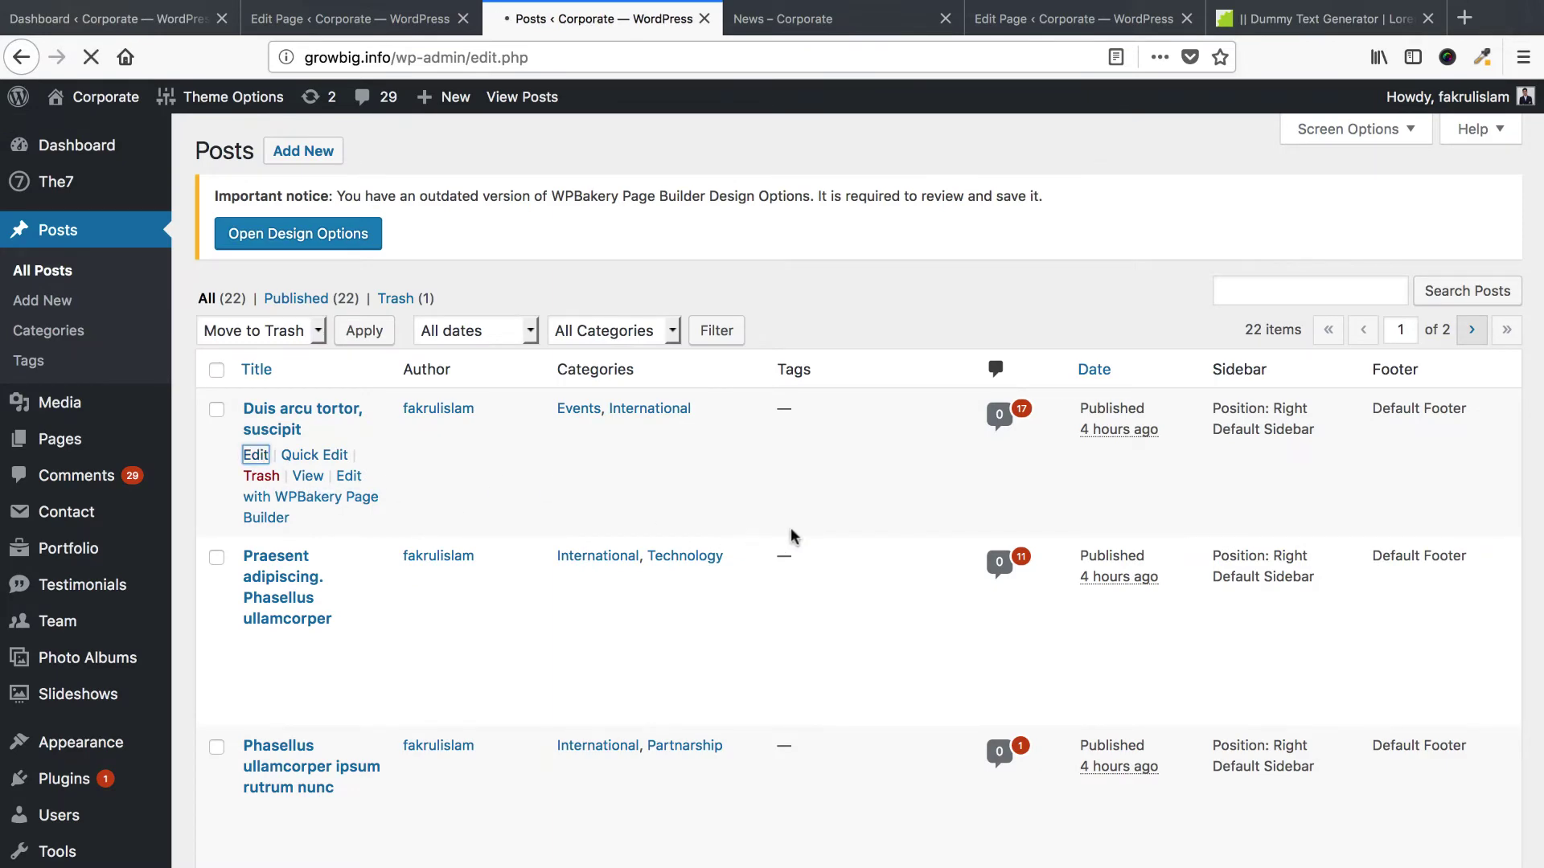
{"action": "scroll", "coordinate": [1312, 768], "scroll_direction": "down", "scroll_amount": 5}
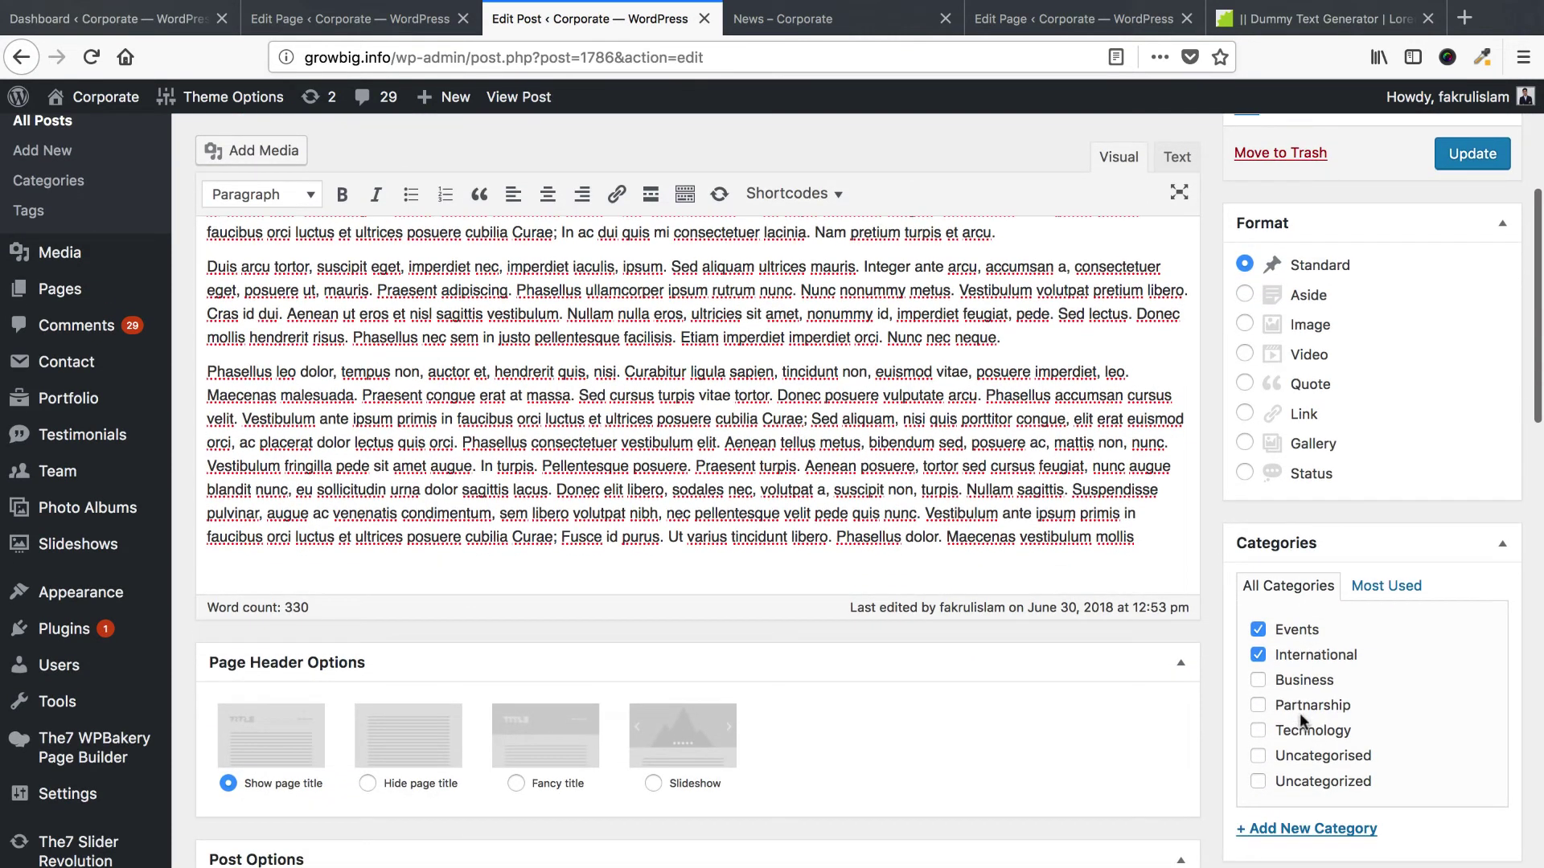
Filter the published News posts by Business, Events, International and Partnership, show all, and finish with the Business filter.
{"action": "left_click", "coordinate": [822, 24]}
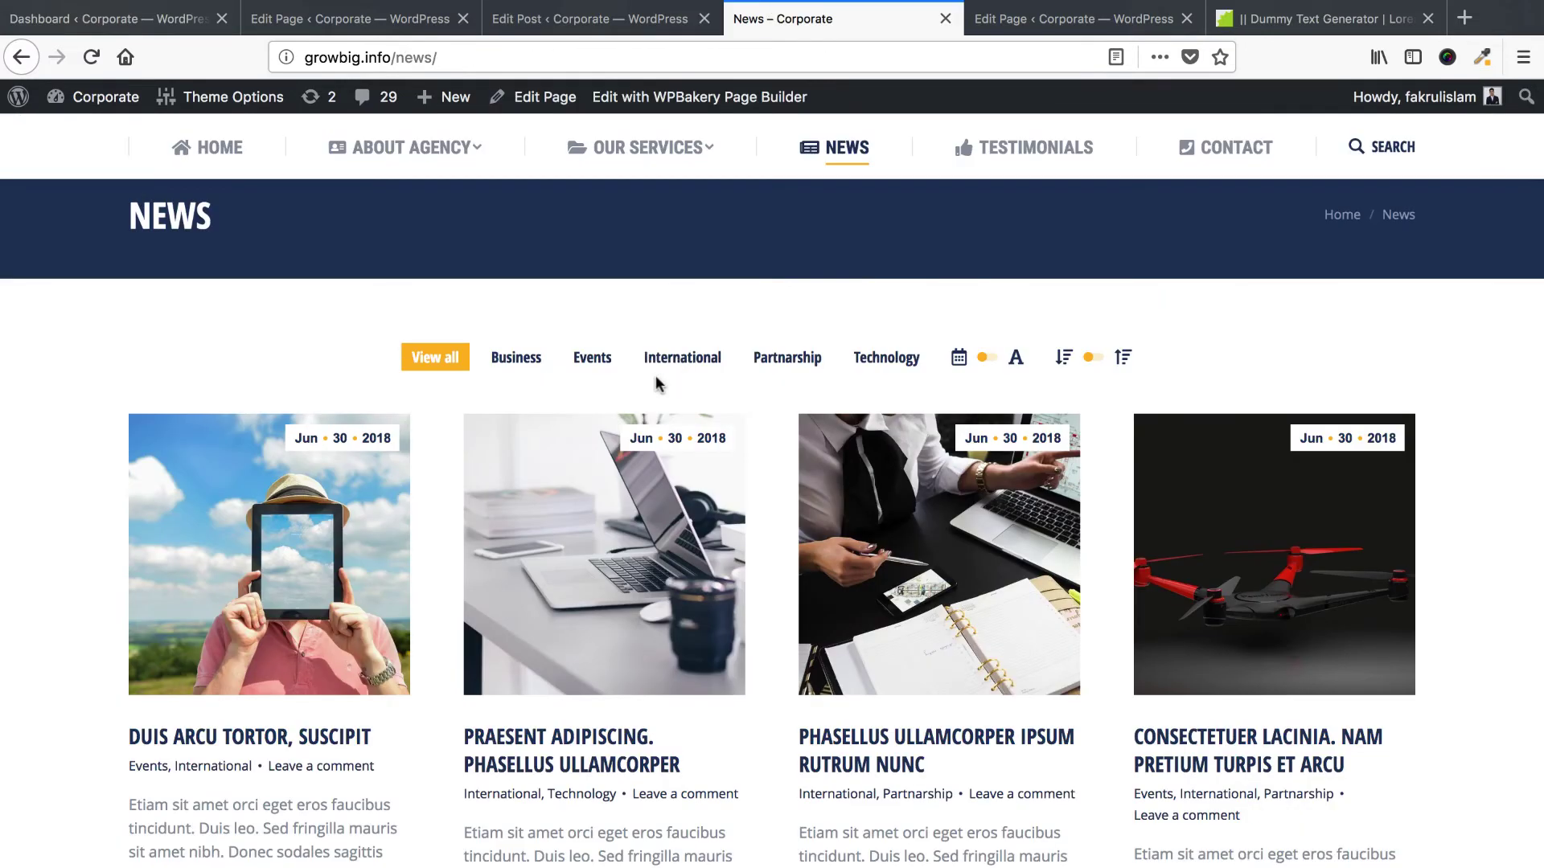
{"action": "left_click", "coordinate": [511, 361]}
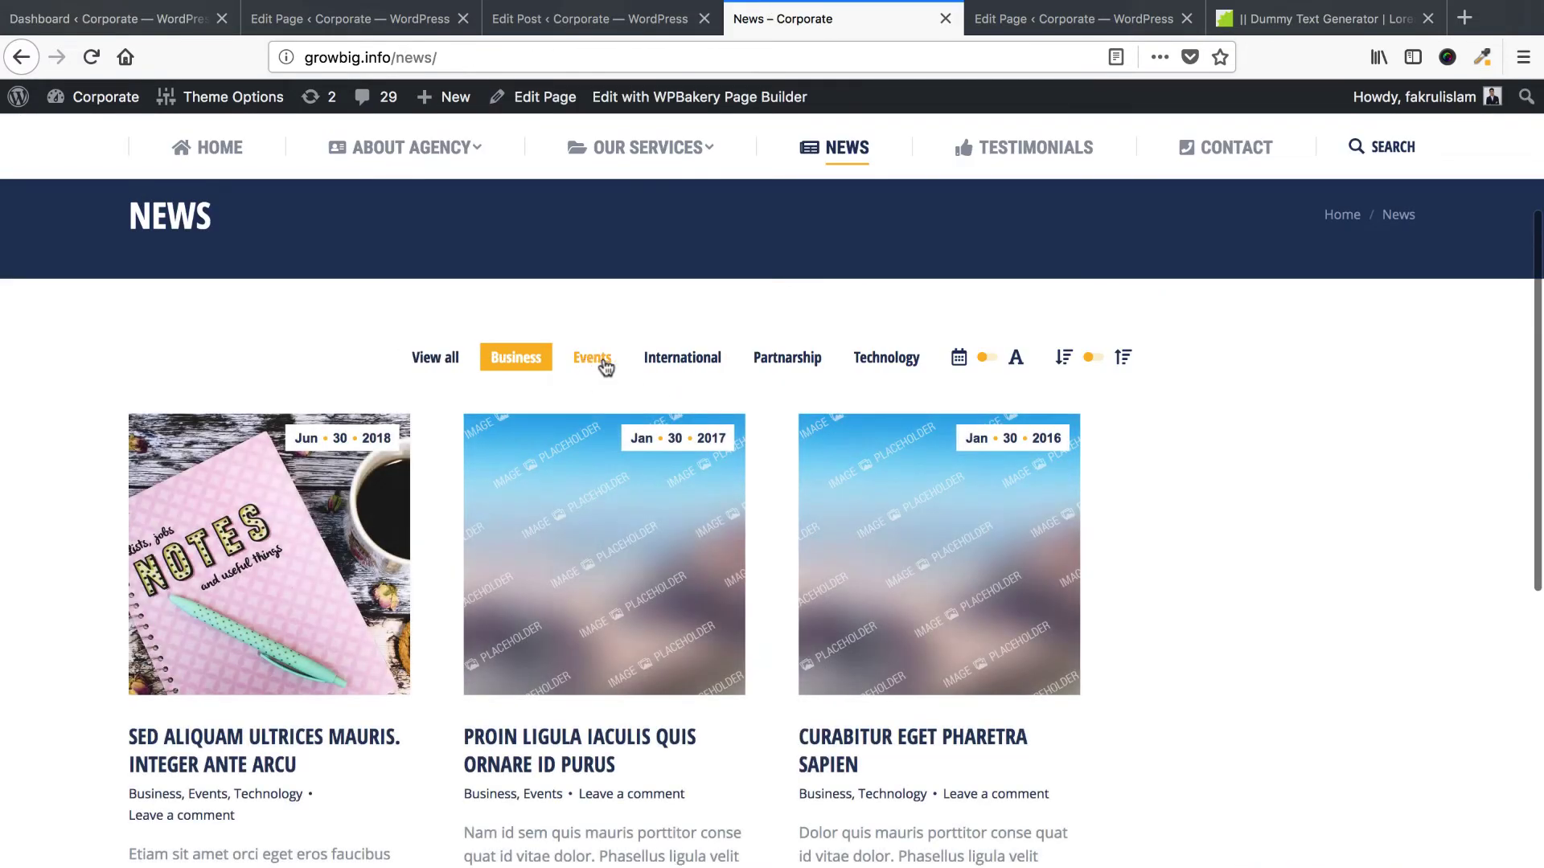
{"action": "left_click", "coordinate": [602, 362]}
{"action": "left_click", "coordinate": [671, 368]}
{"action": "left_click", "coordinate": [797, 368]}
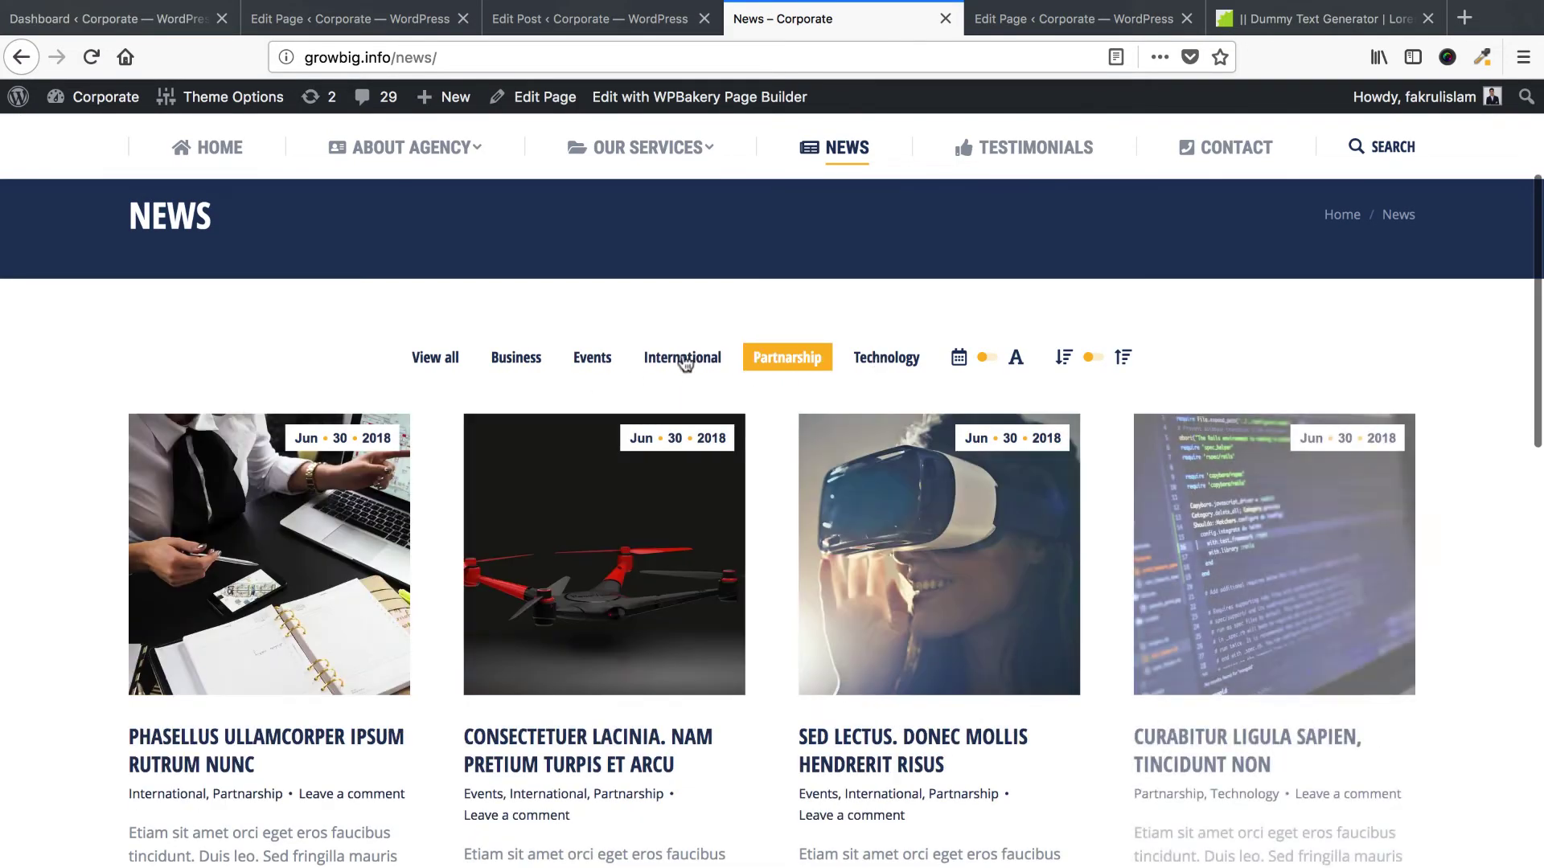
{"action": "left_click", "coordinate": [435, 357]}
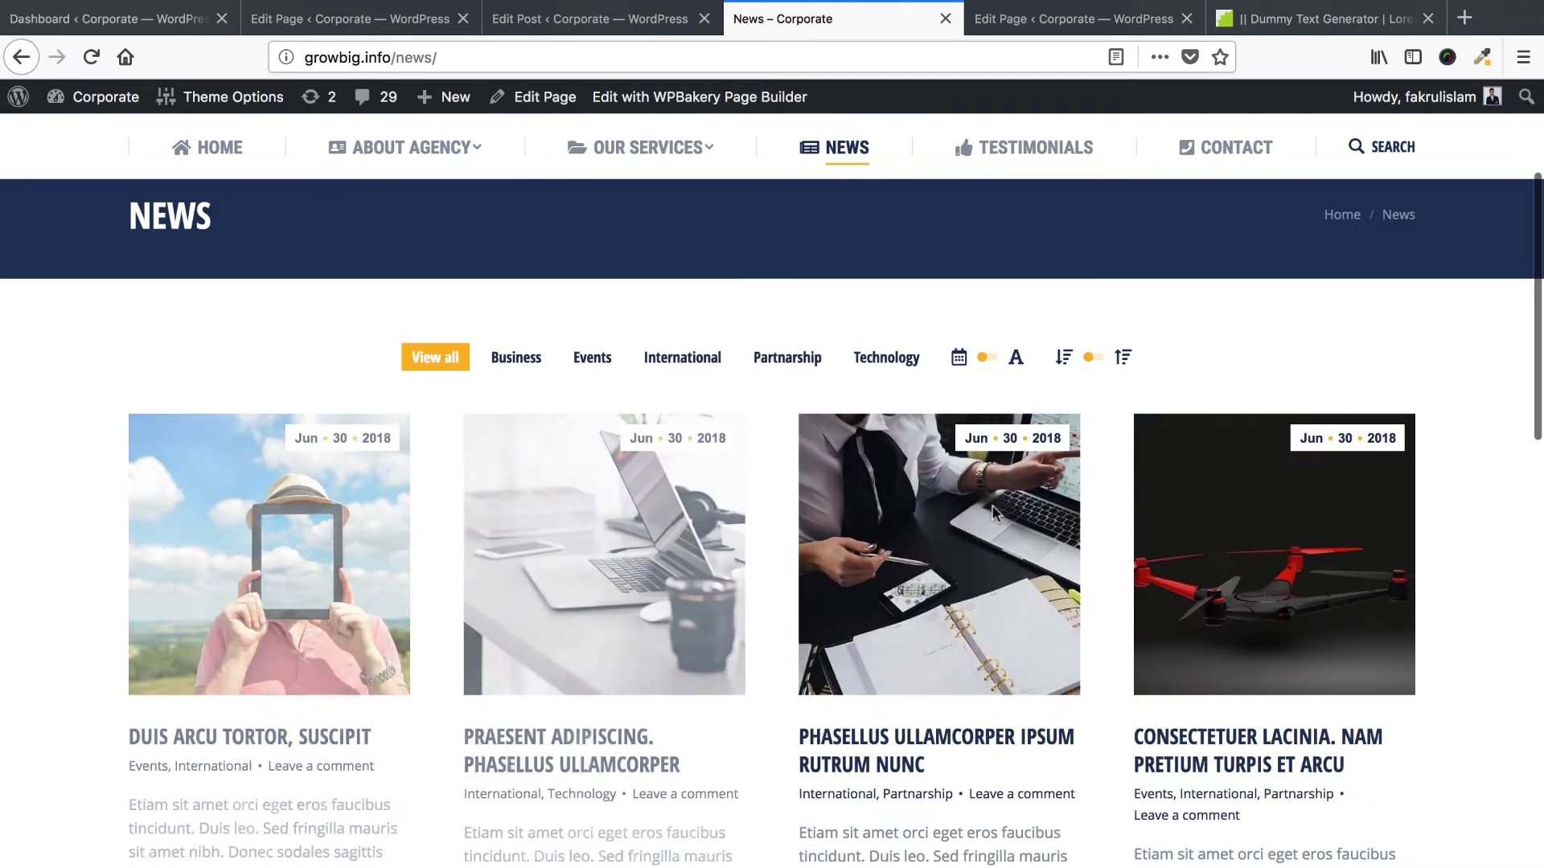
{"action": "left_click", "coordinate": [593, 360]}
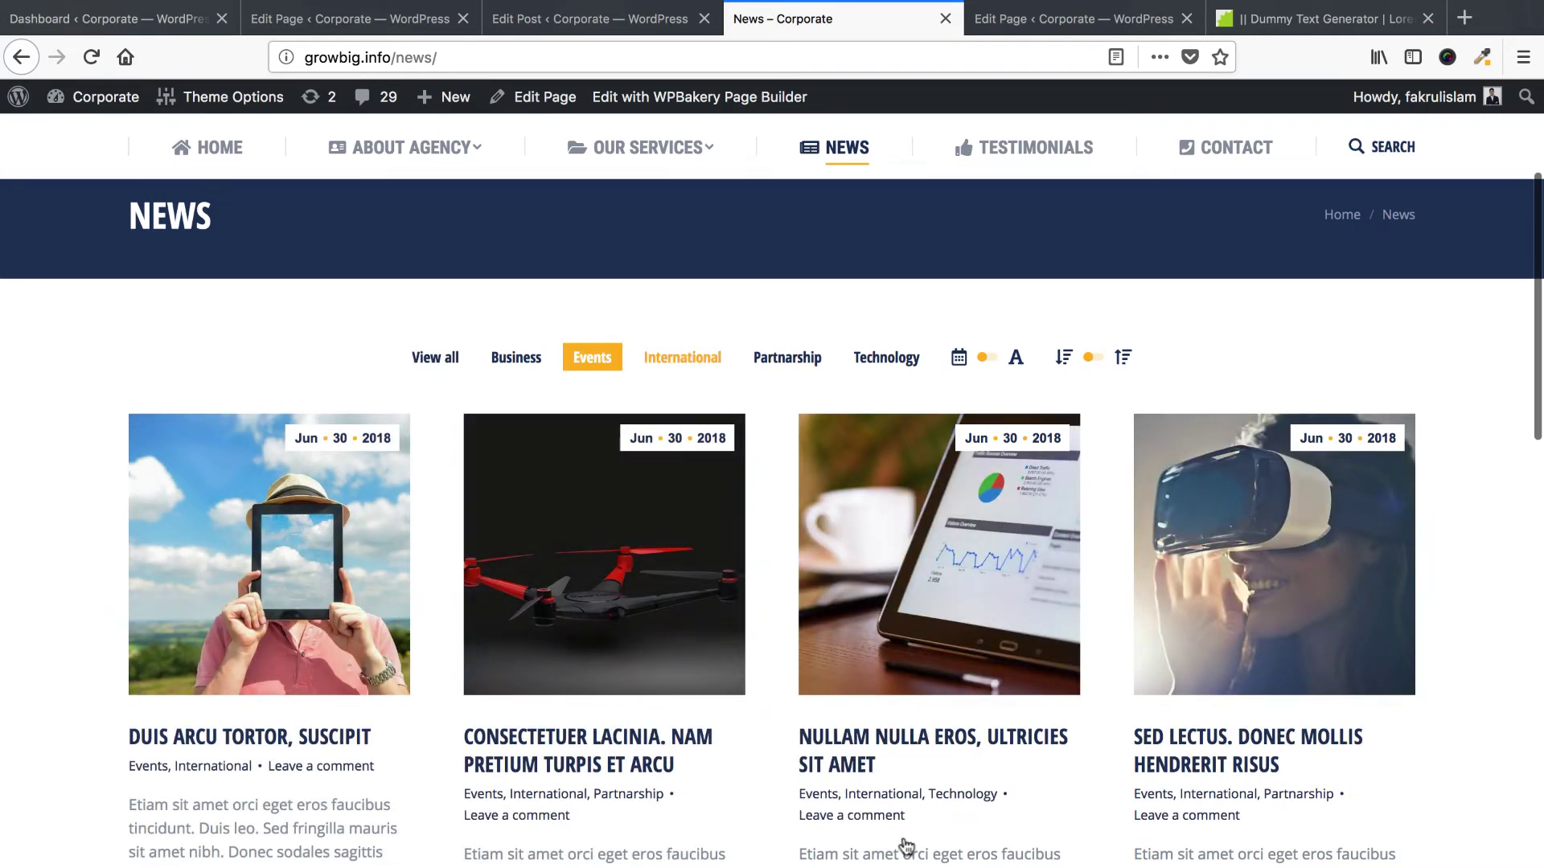
{"action": "left_click", "coordinate": [684, 357]}
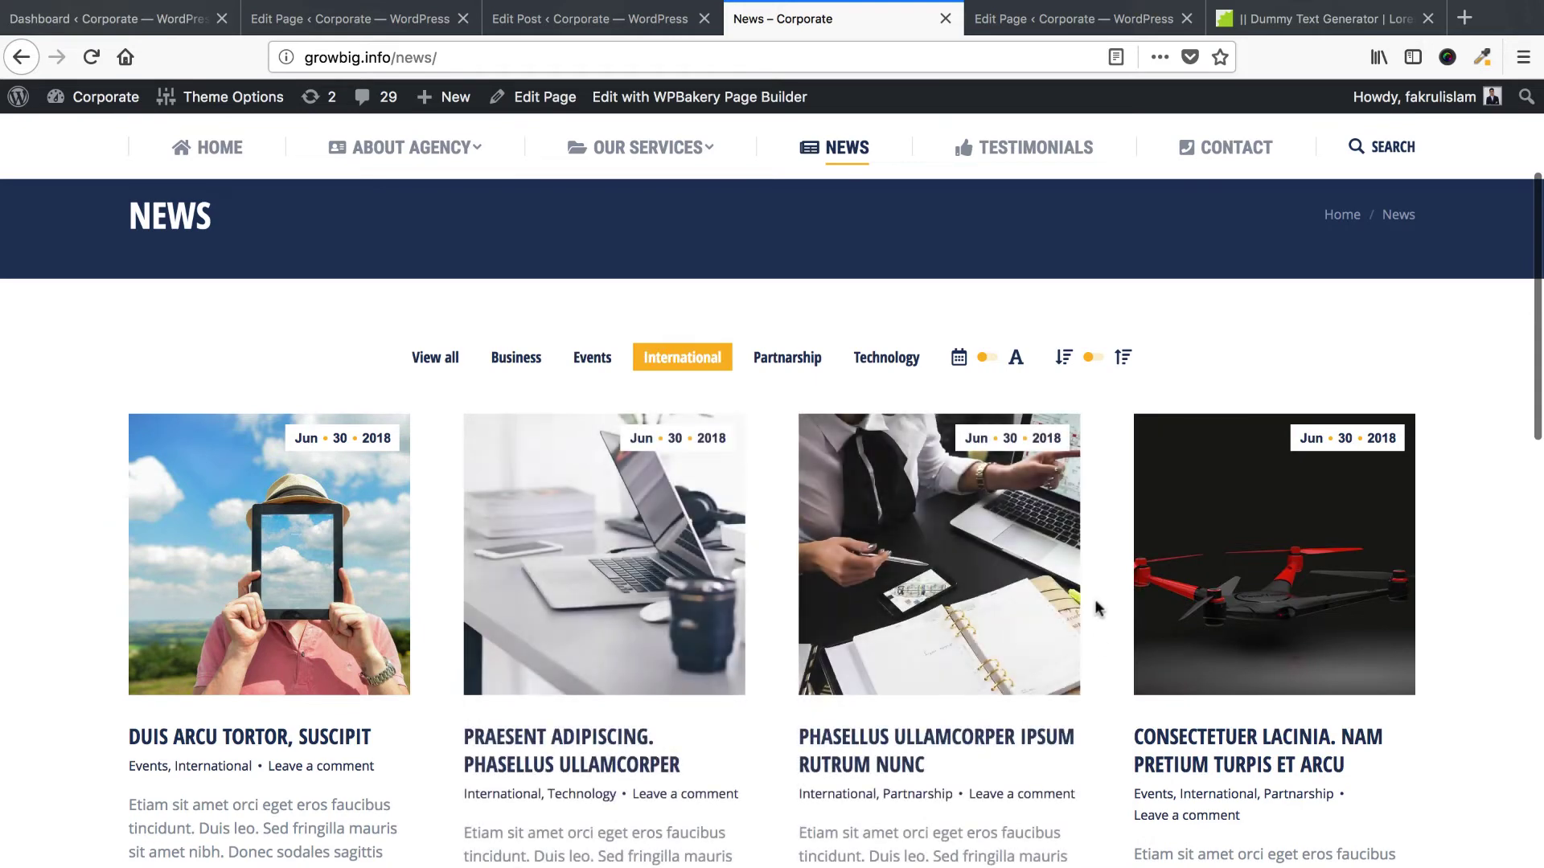
{"action": "left_click", "coordinate": [514, 360]}
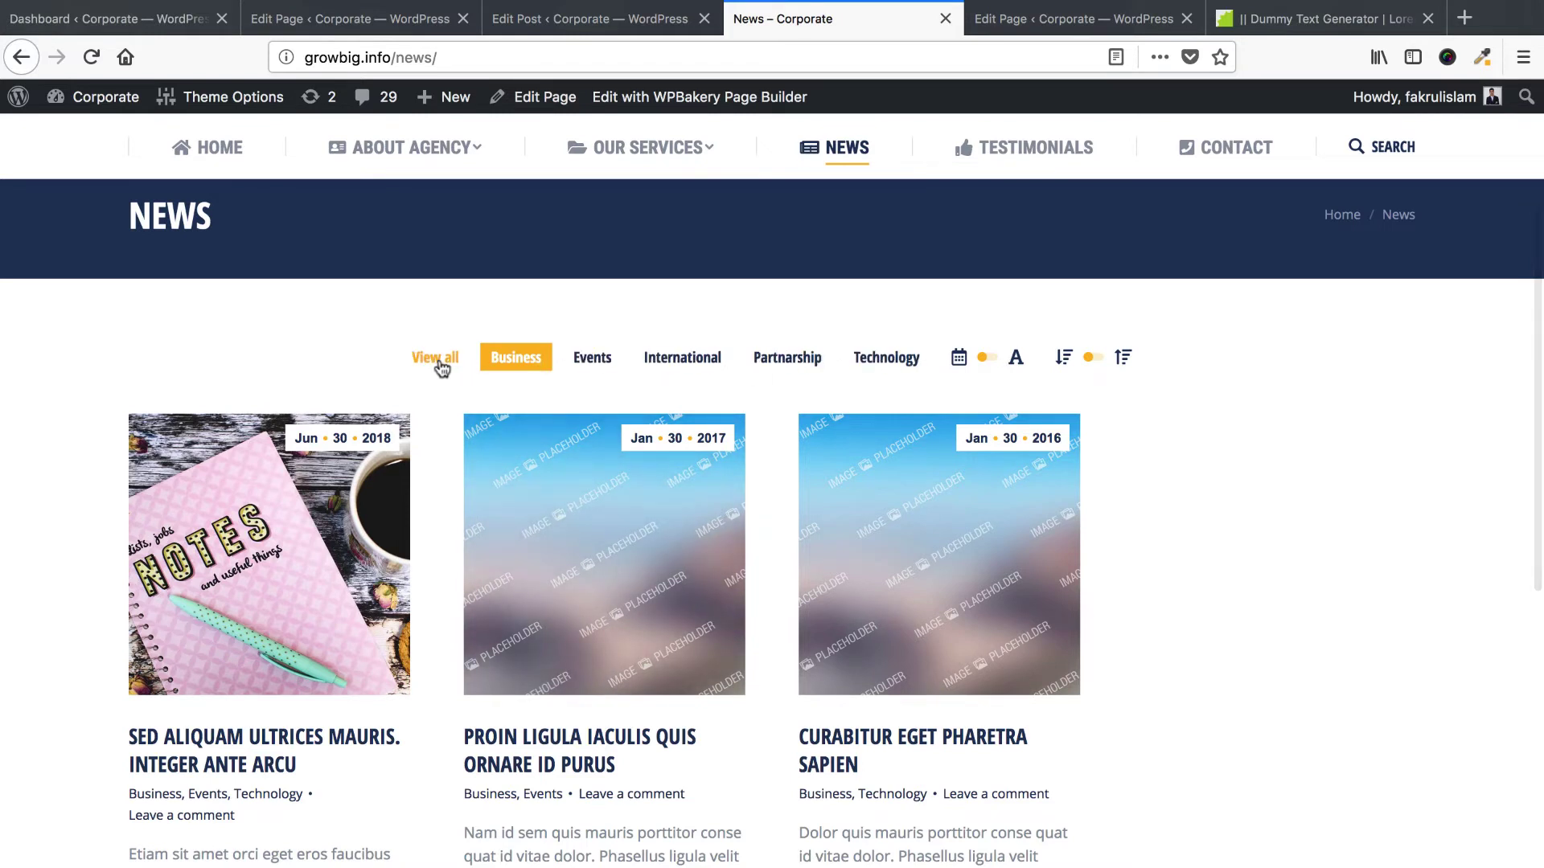
Open the published post "Sed aliquam ultrices mauris. Integer ante arcu" and examine its text, share links and author section.
{"action": "scroll", "coordinate": [331, 739], "scroll_direction": "down", "scroll_amount": 2}
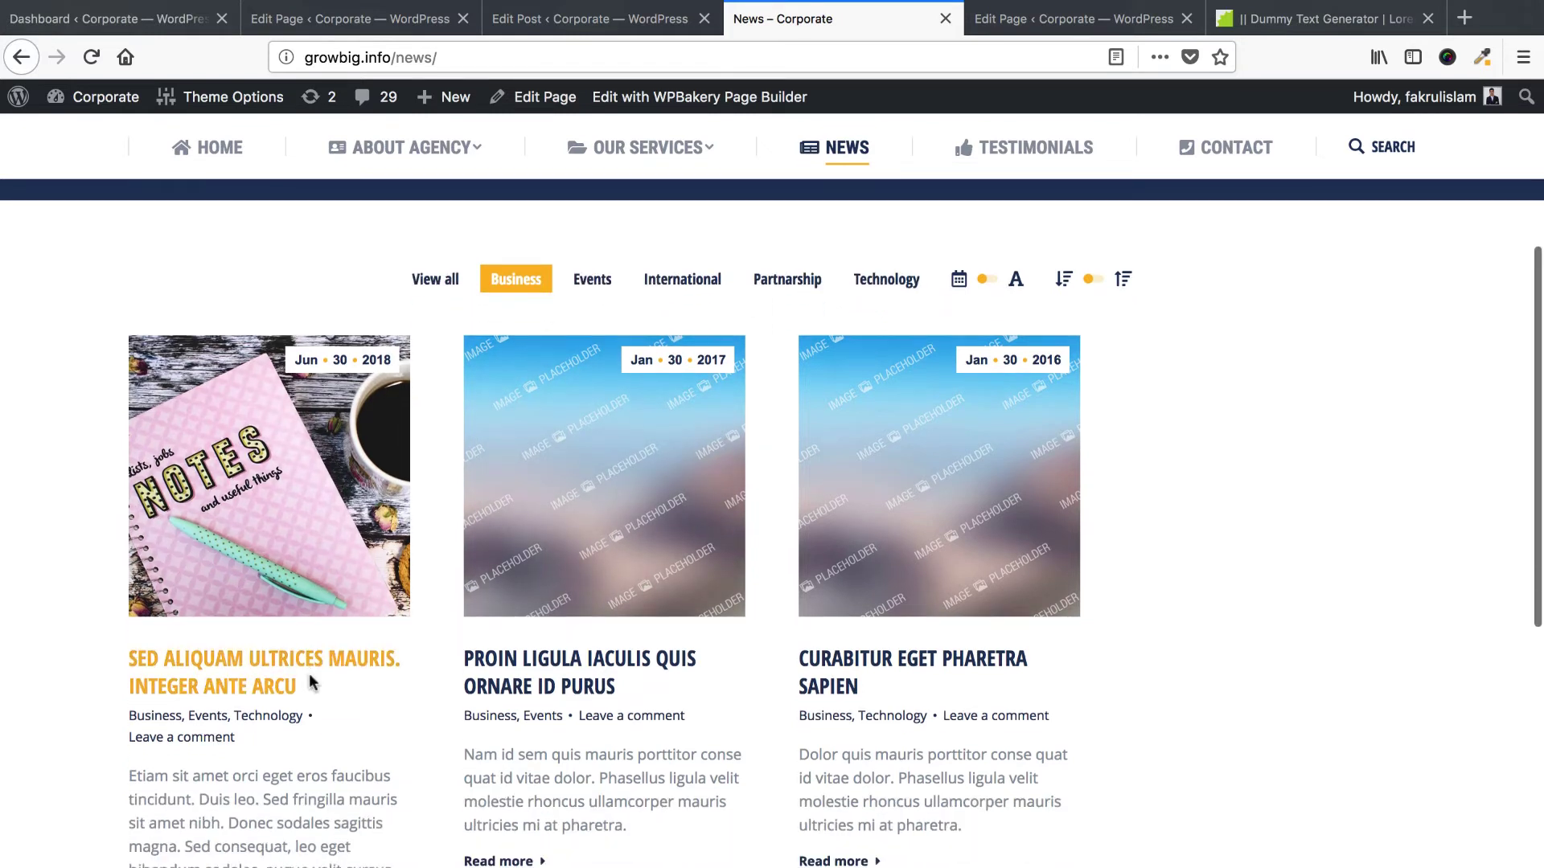
{"action": "left_click", "coordinate": [315, 661]}
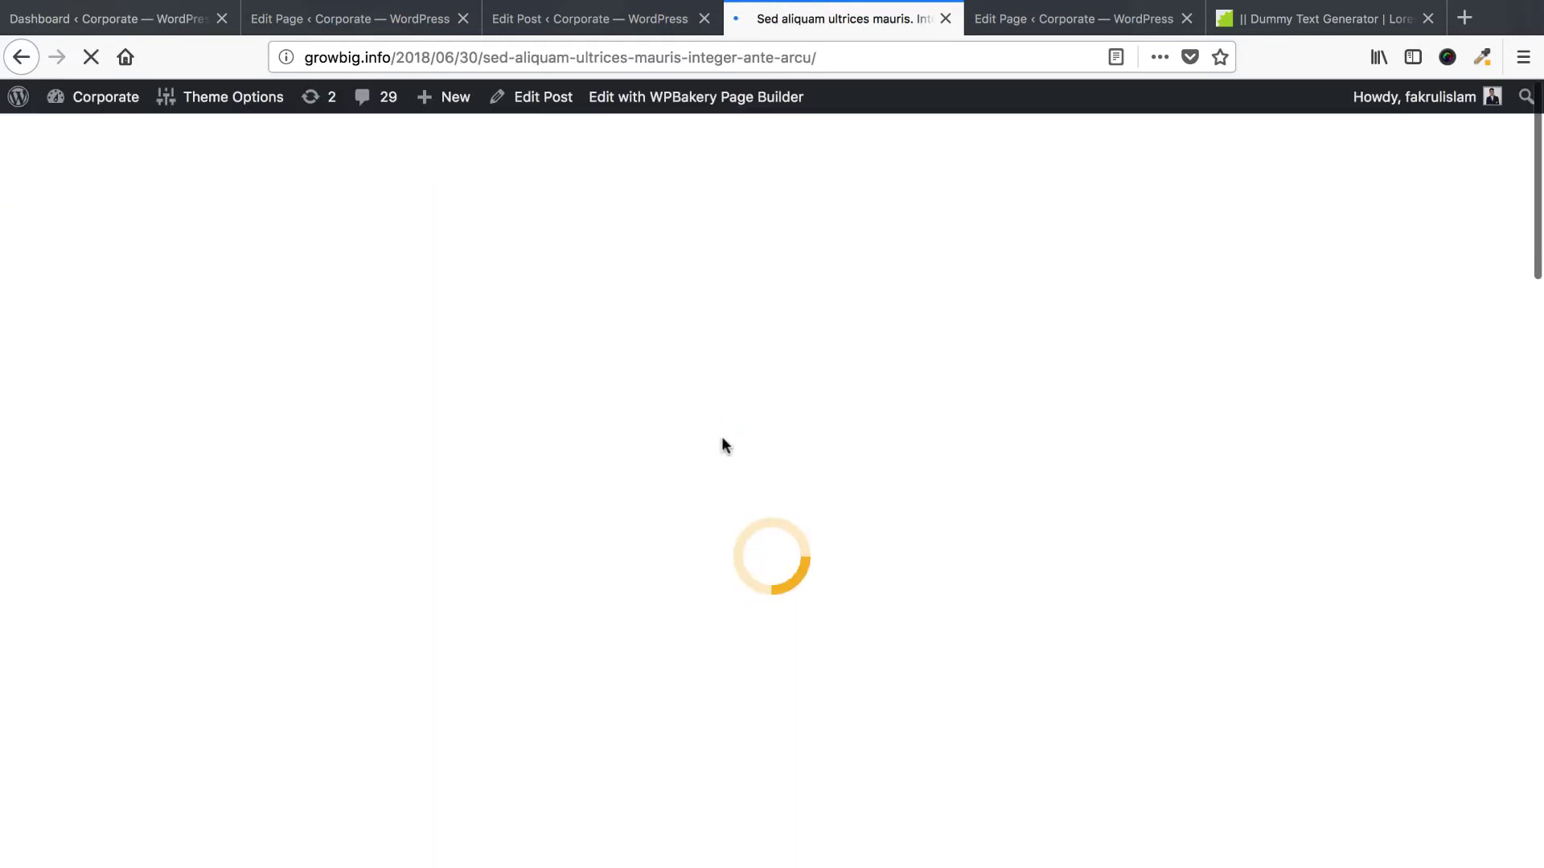
{"action": "scroll", "coordinate": [721, 436], "scroll_direction": "down", "scroll_amount": 5}
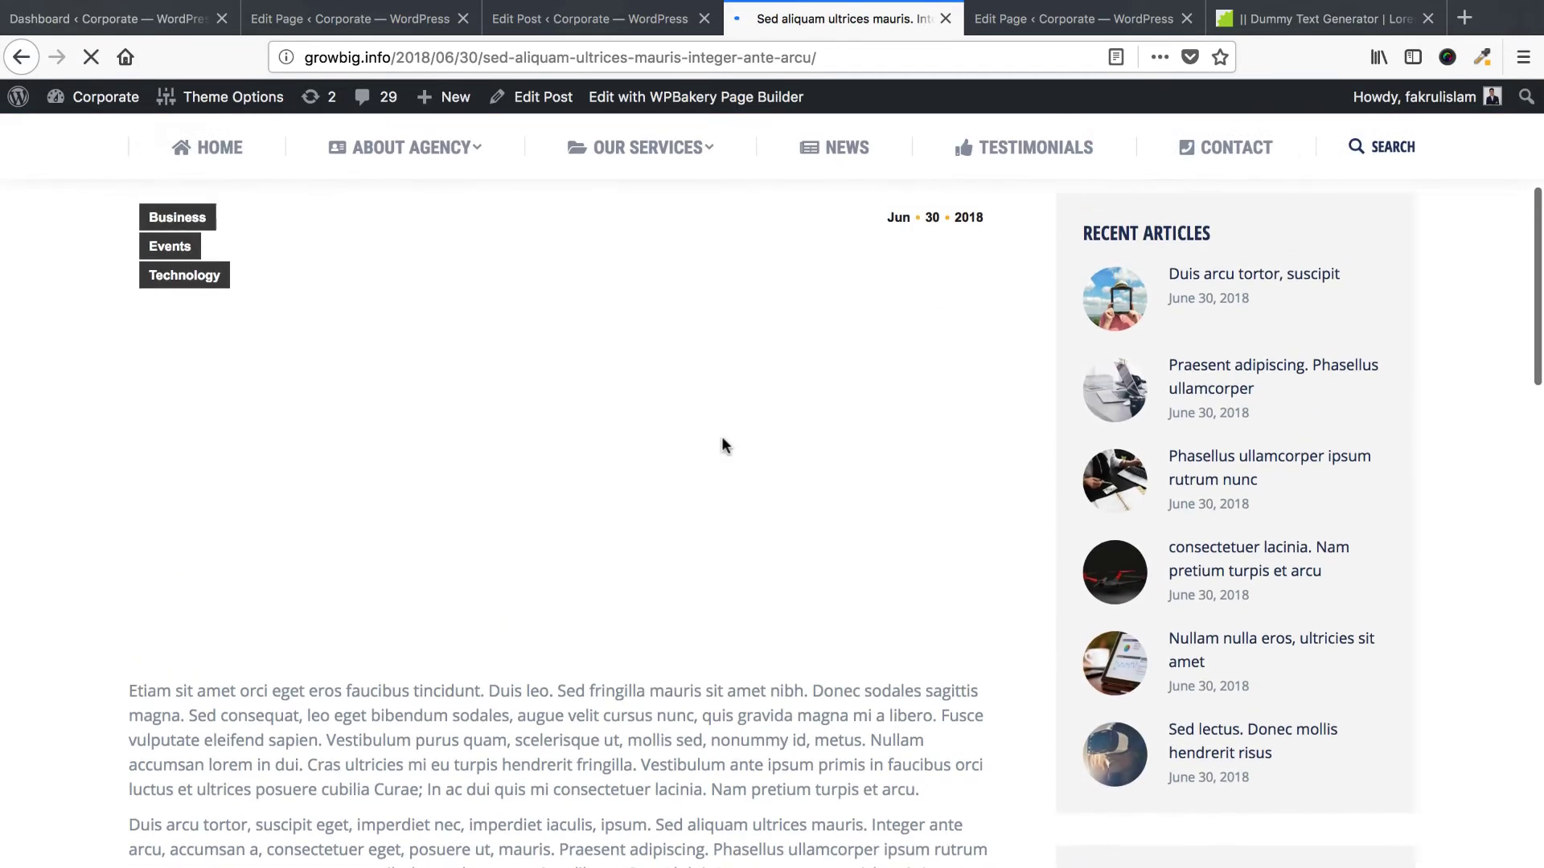
{"action": "scroll", "coordinate": [599, 487], "scroll_direction": "down", "scroll_amount": 3}
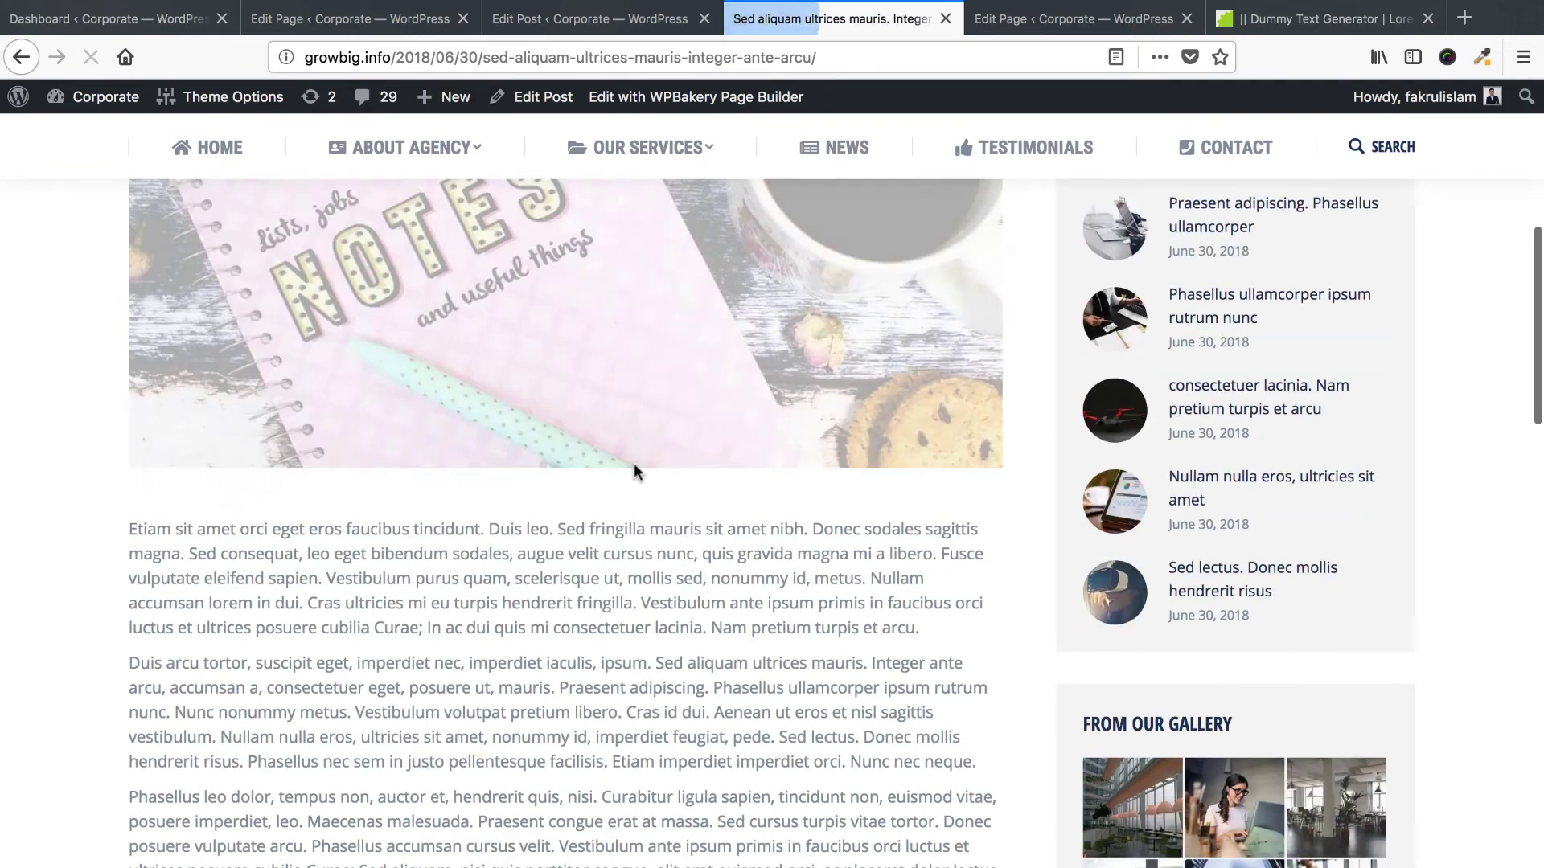
{"action": "scroll", "coordinate": [634, 451], "scroll_direction": "down", "scroll_amount": 5}
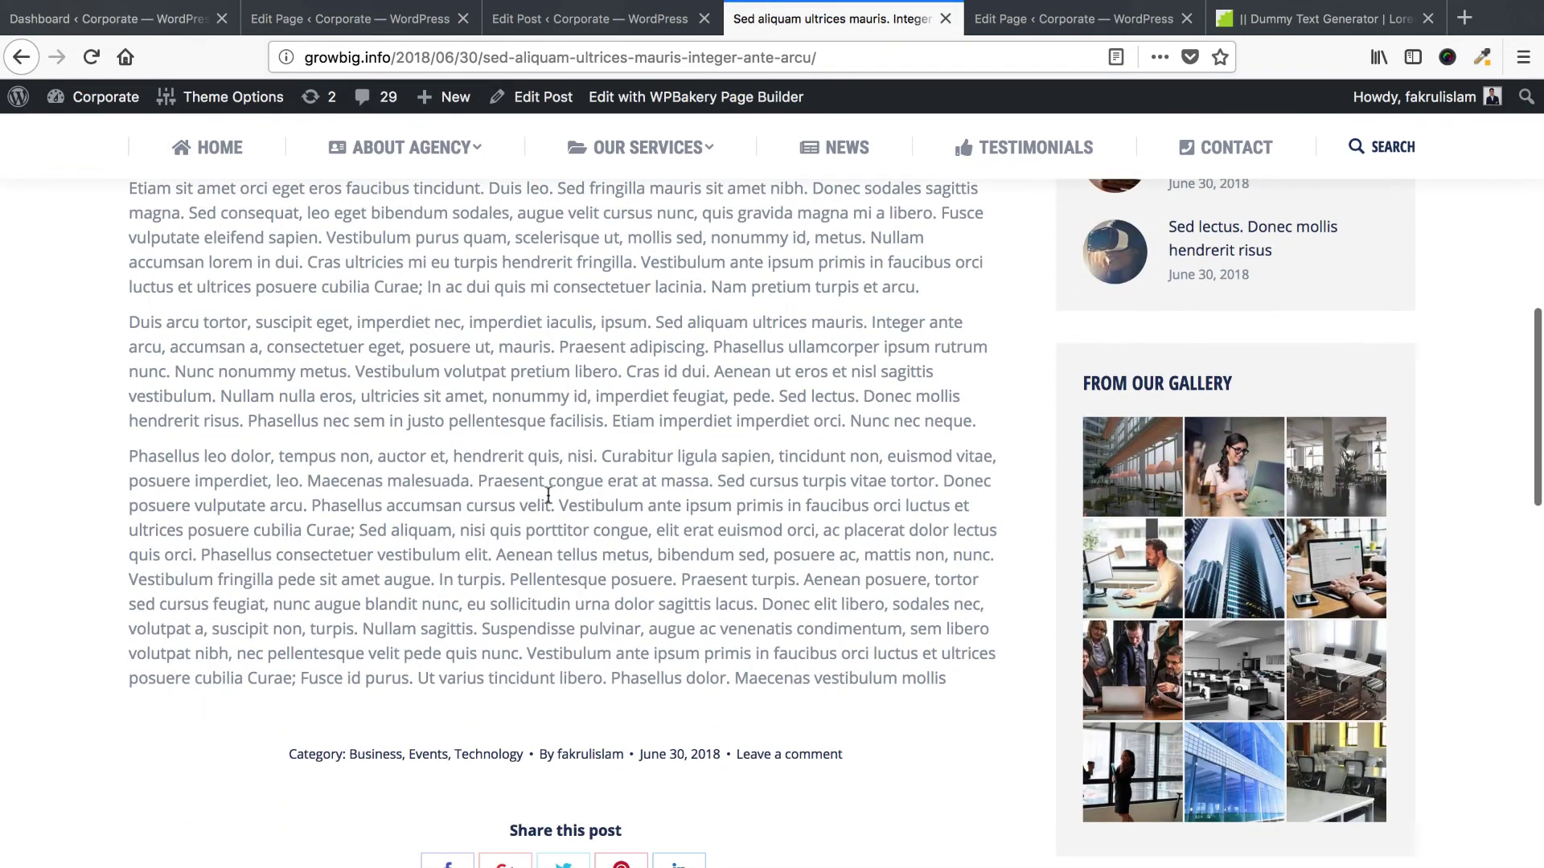
{"action": "scroll", "coordinate": [579, 348], "scroll_direction": "up", "scroll_amount": 1}
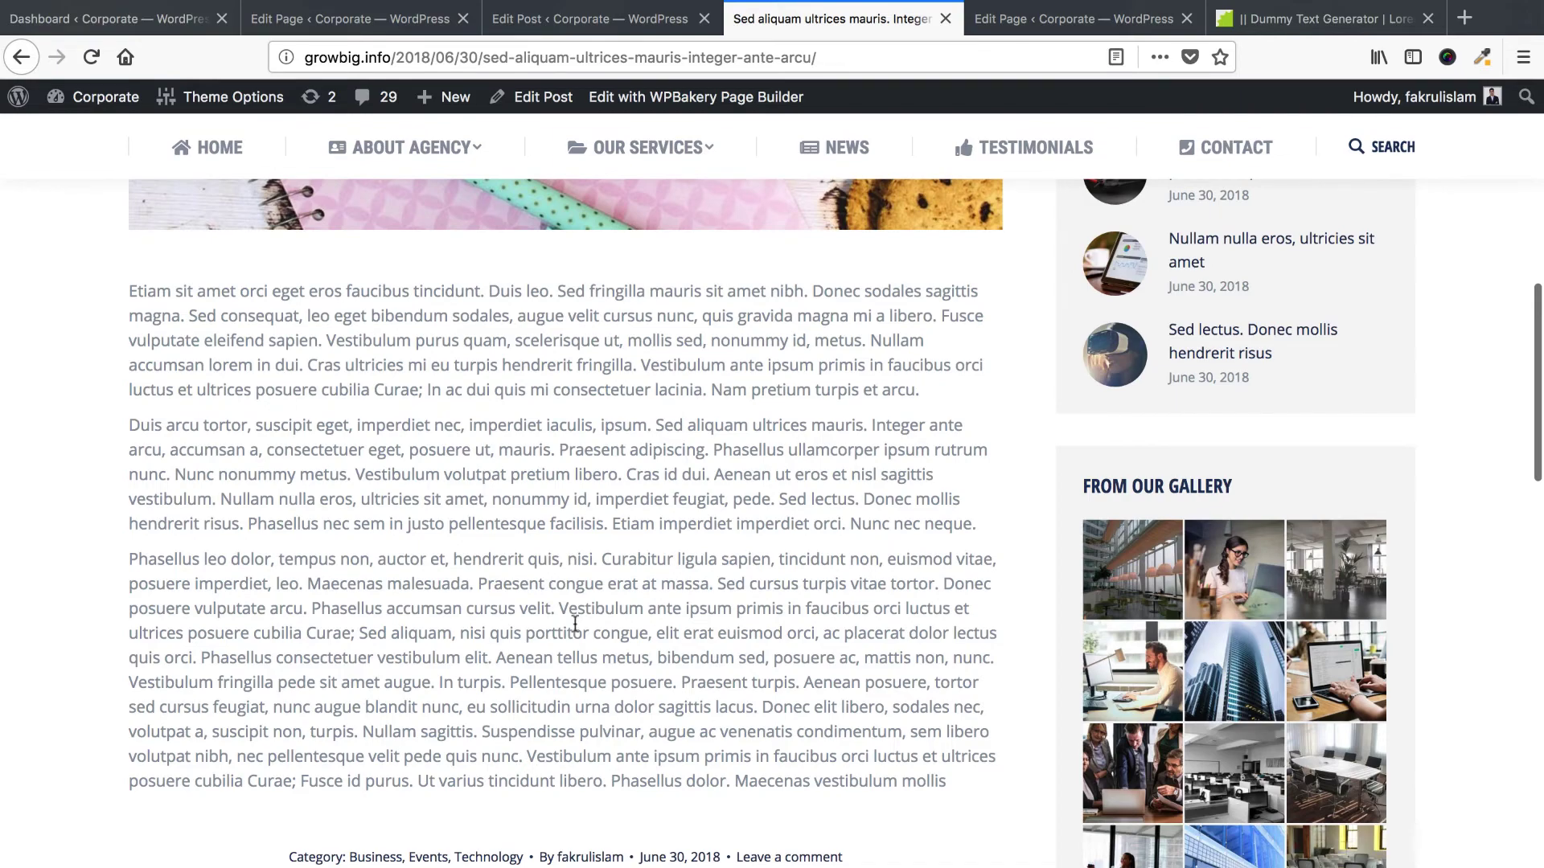
{"action": "scroll", "coordinate": [576, 623], "scroll_direction": "down", "scroll_amount": 5}
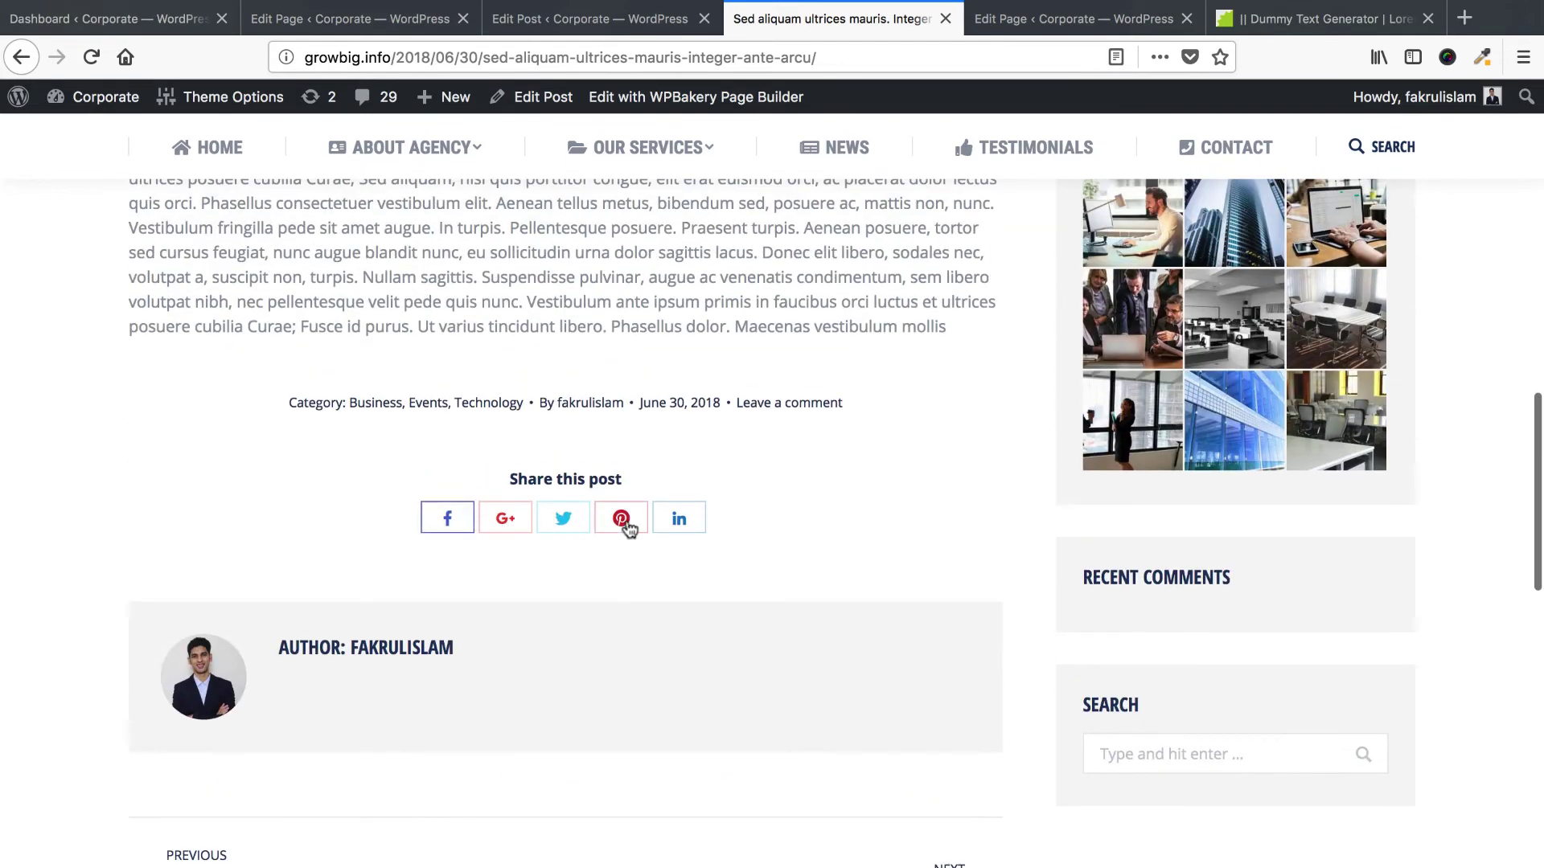
{"action": "scroll", "coordinate": [451, 539], "scroll_direction": "up", "scroll_amount": 5}
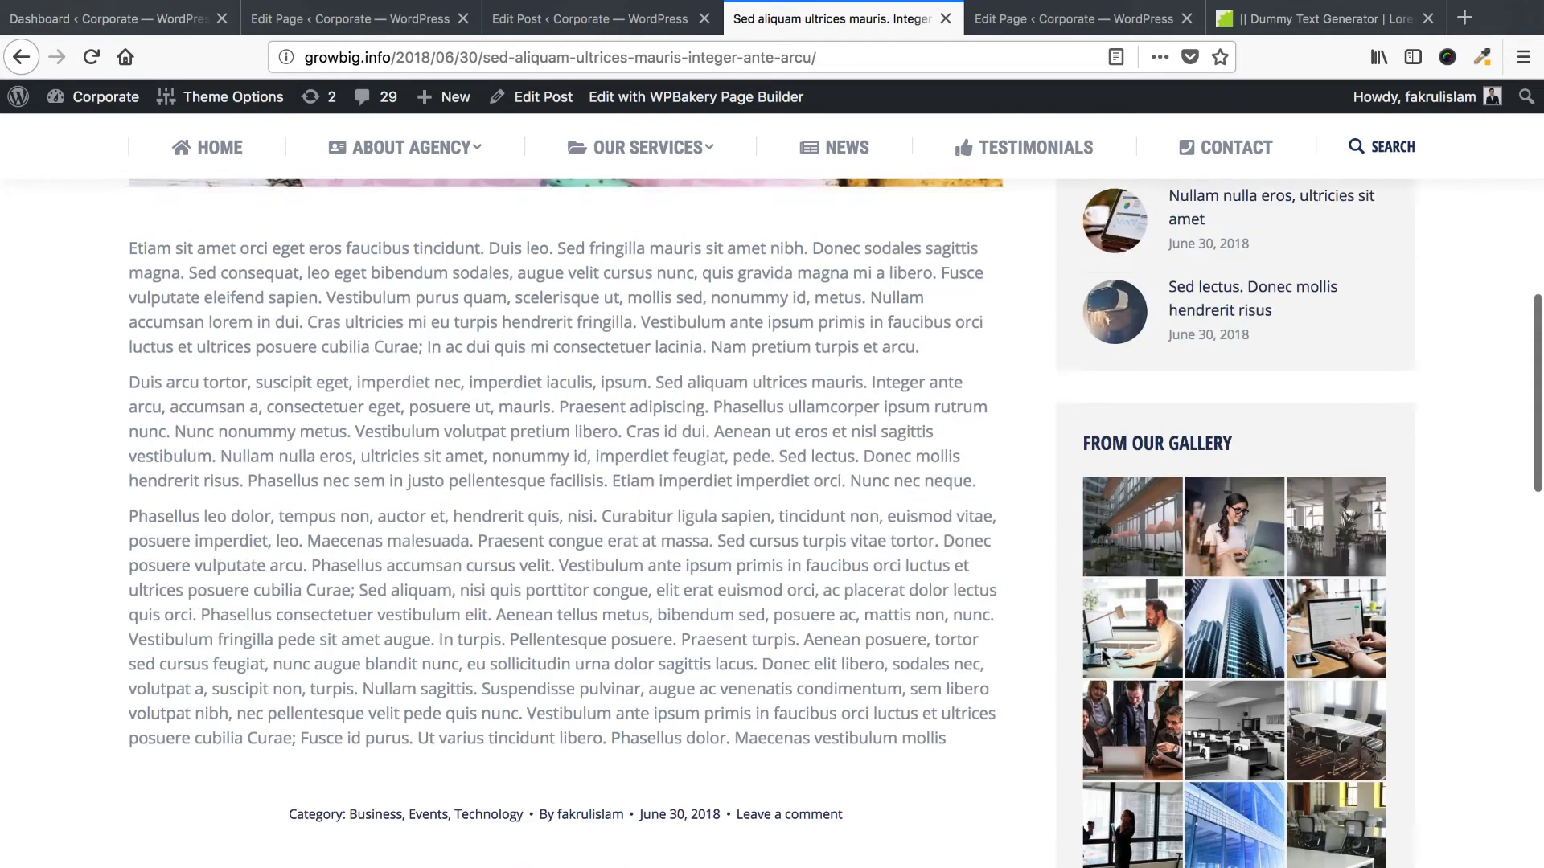
Examine the post's sidebar widgets, preview the fourth gallery photo enlarged and close it, and check the related posts.
{"action": "scroll", "coordinate": [1131, 571], "scroll_direction": "up", "scroll_amount": 6}
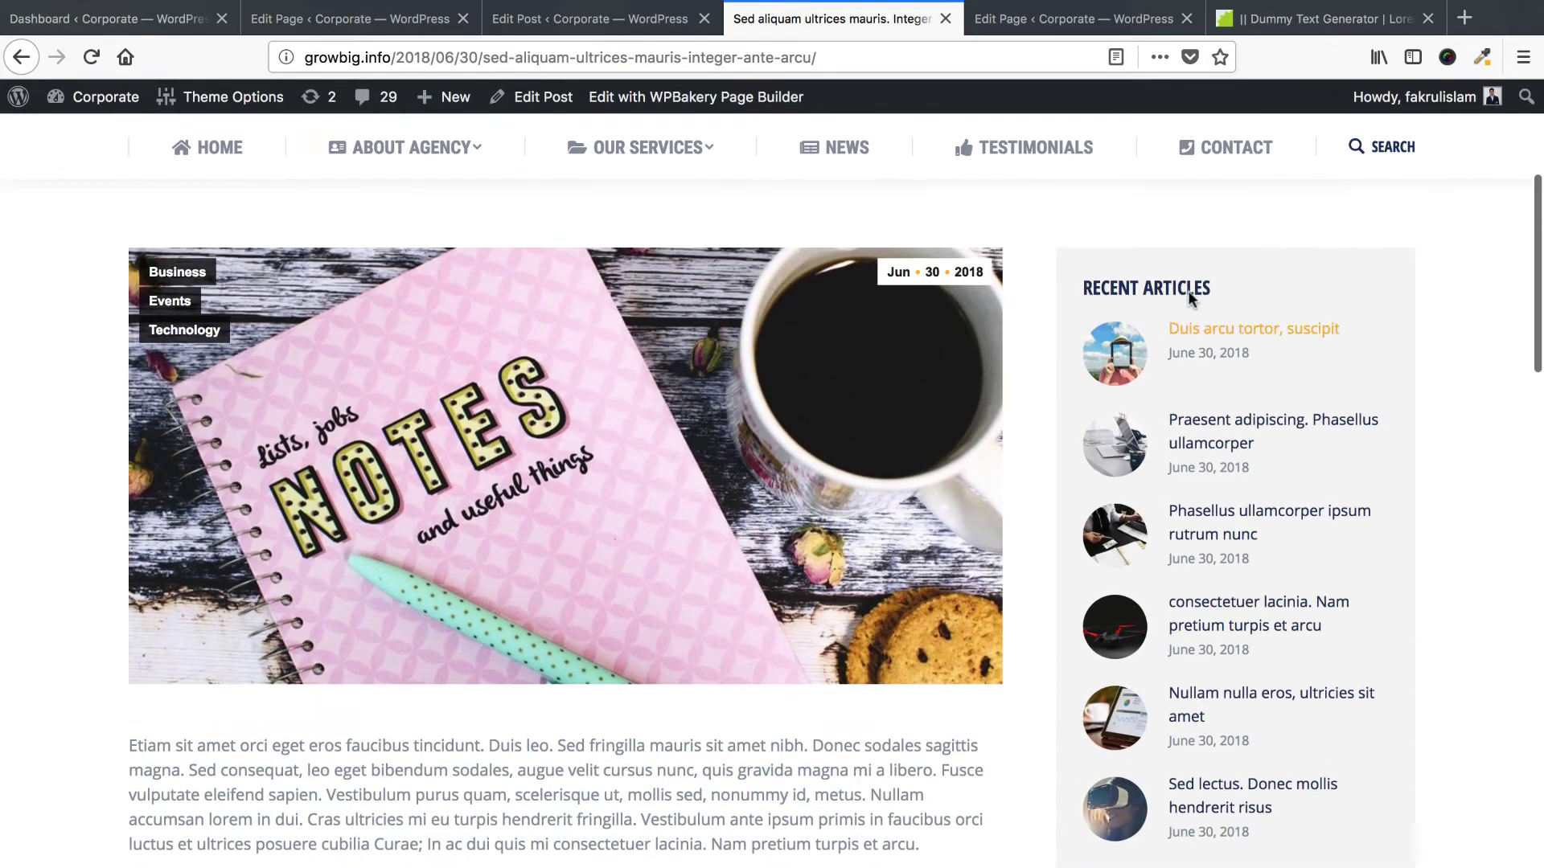
{"action": "scroll", "coordinate": [1186, 616], "scroll_direction": "down", "scroll_amount": 10}
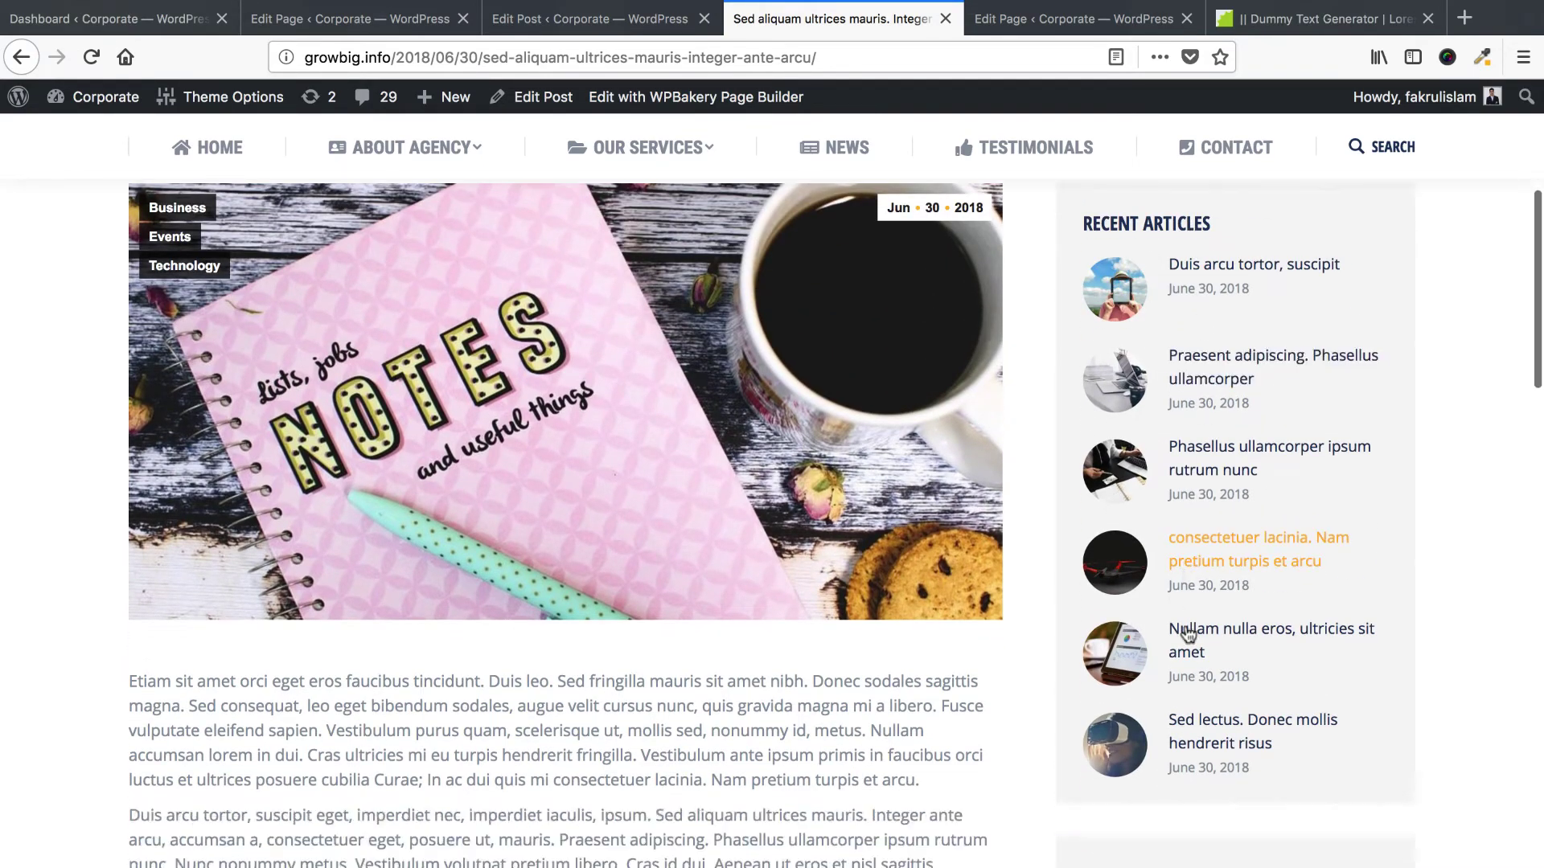
{"action": "scroll", "coordinate": [1181, 570], "scroll_direction": "up", "scroll_amount": 5}
{"action": "scroll", "coordinate": [1176, 516], "scroll_direction": "up", "scroll_amount": 2}
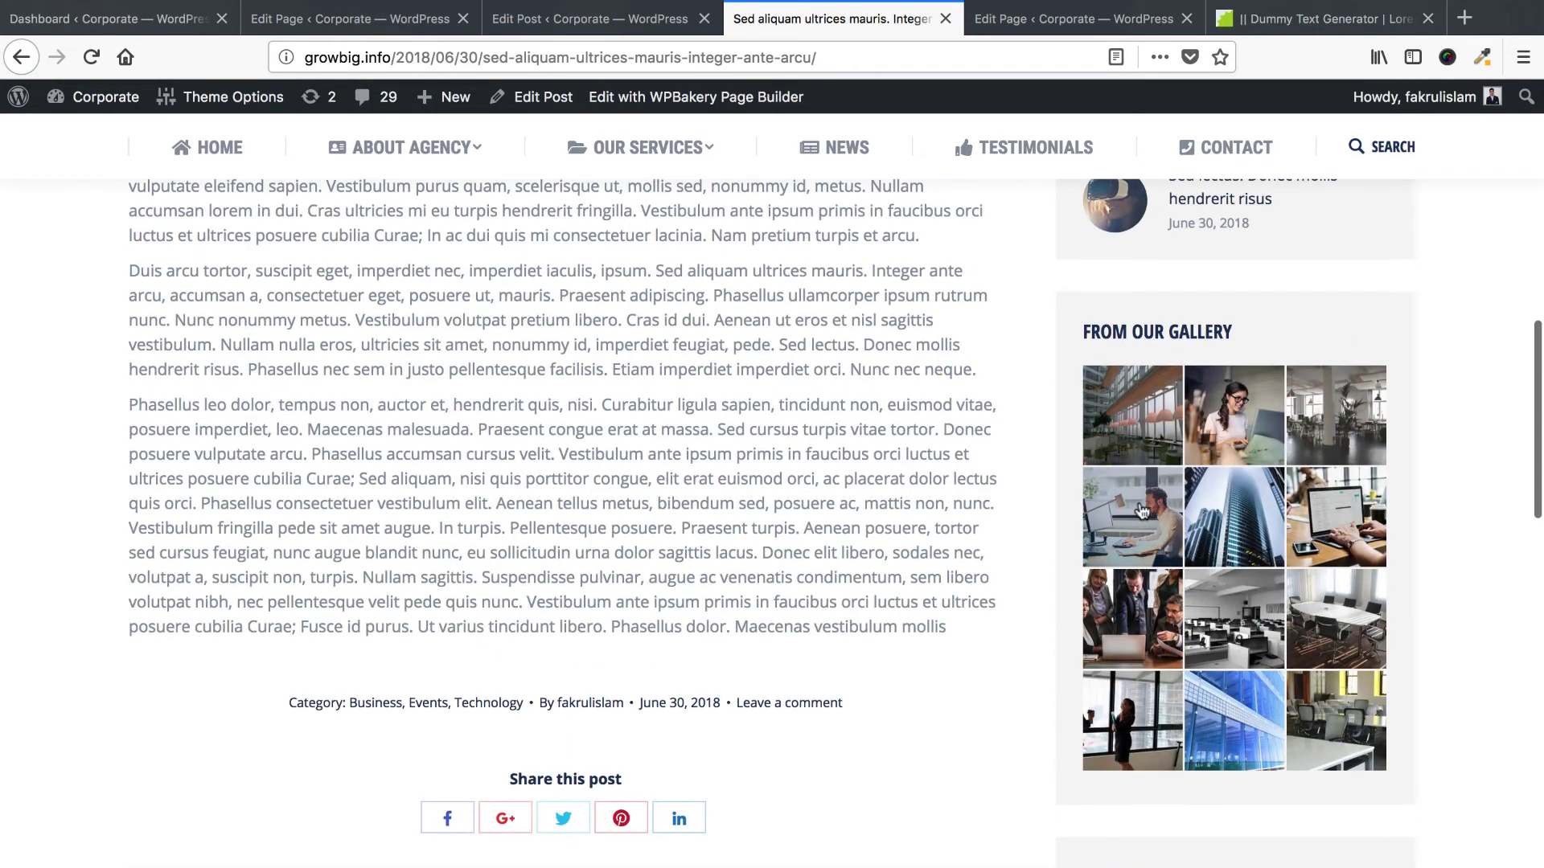
{"action": "left_click", "coordinate": [1176, 516]}
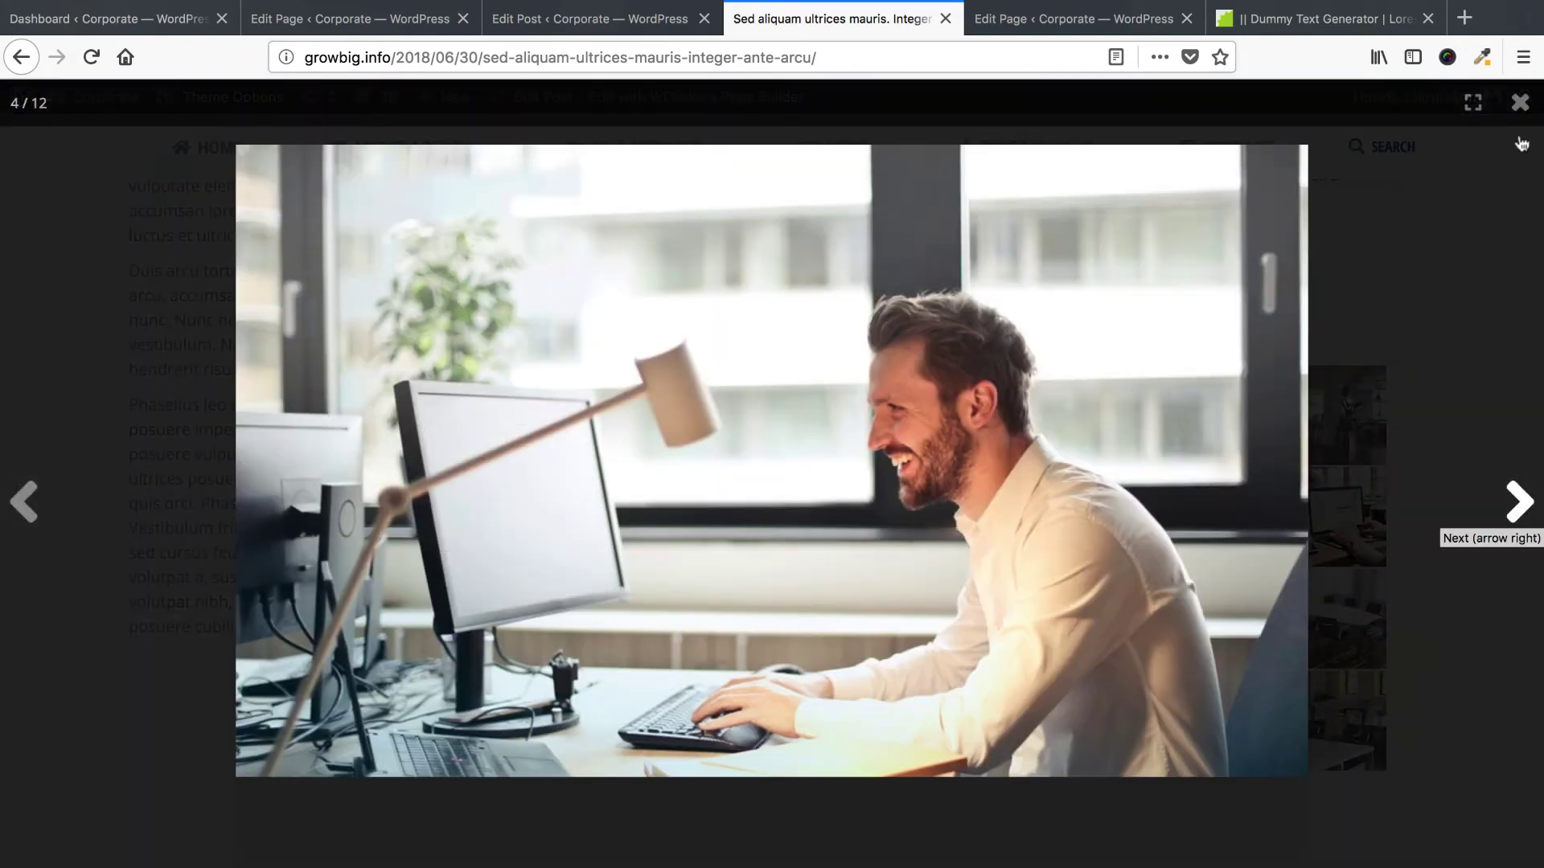
{"action": "left_click", "coordinate": [1416, 617]}
{"action": "scroll", "coordinate": [1174, 769], "scroll_direction": "down", "scroll_amount": 4}
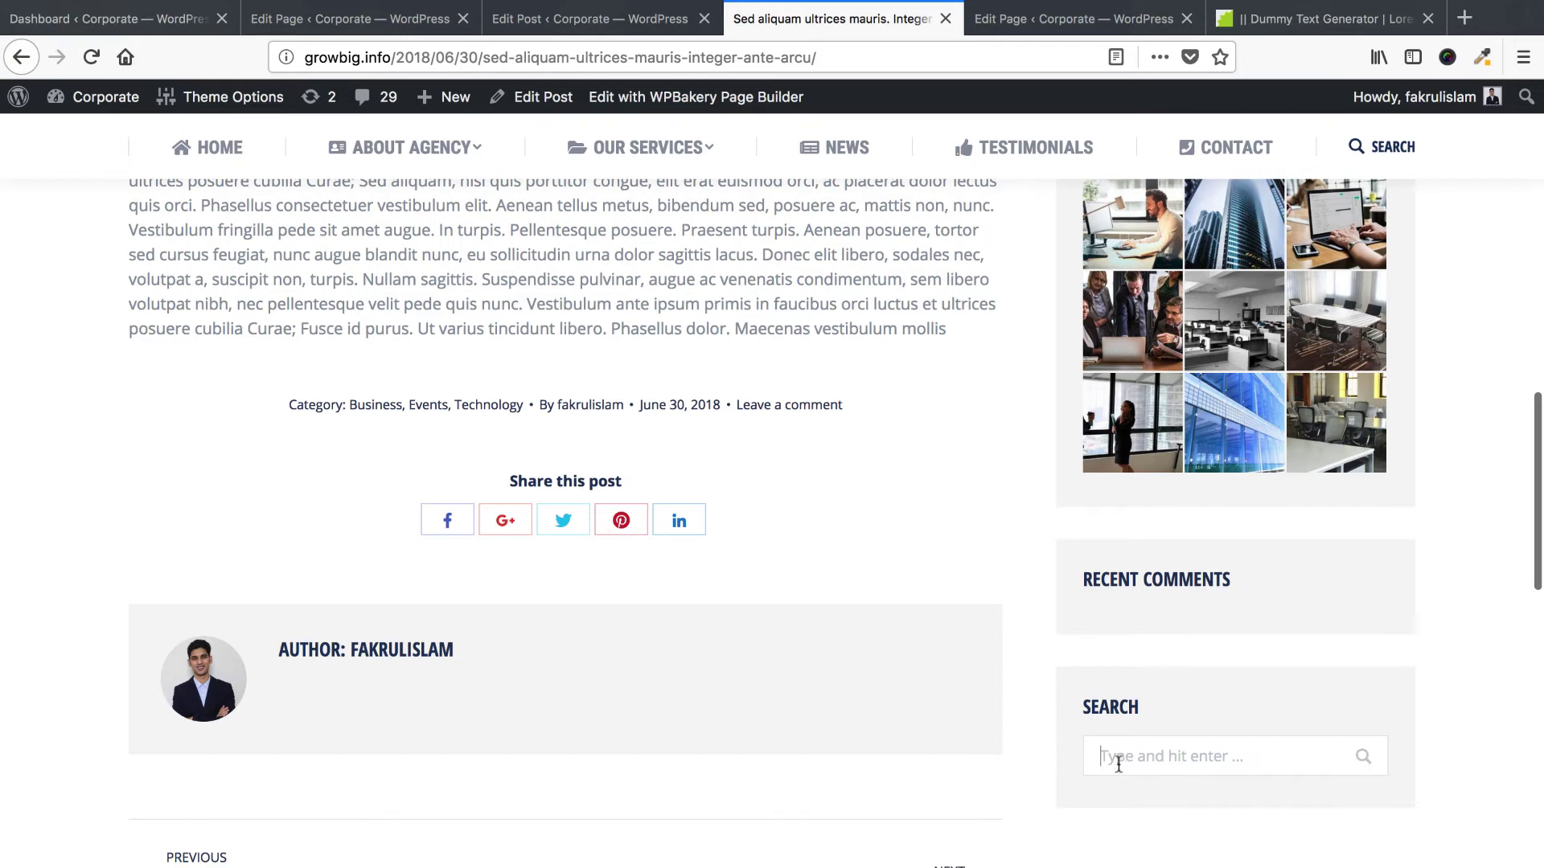
{"action": "scroll", "coordinate": [1021, 625], "scroll_direction": "down", "scroll_amount": 8}
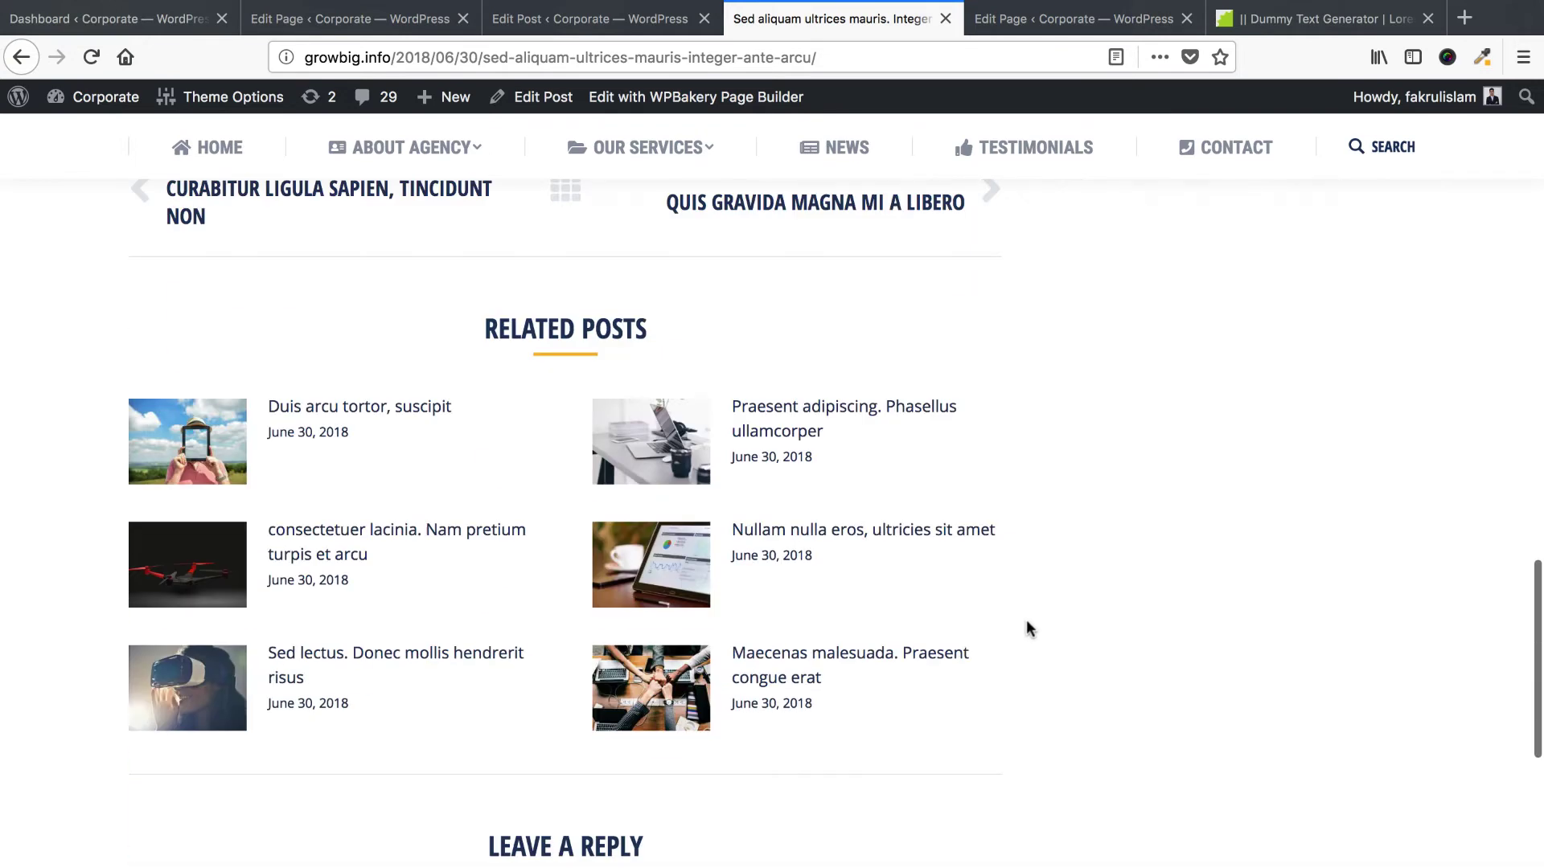
Open the published Testimonials page through the site's navigation and review the testimonials down to the Leave Your Testimonial section.
{"action": "scroll", "coordinate": [1013, 523], "scroll_direction": "up", "scroll_amount": 20}
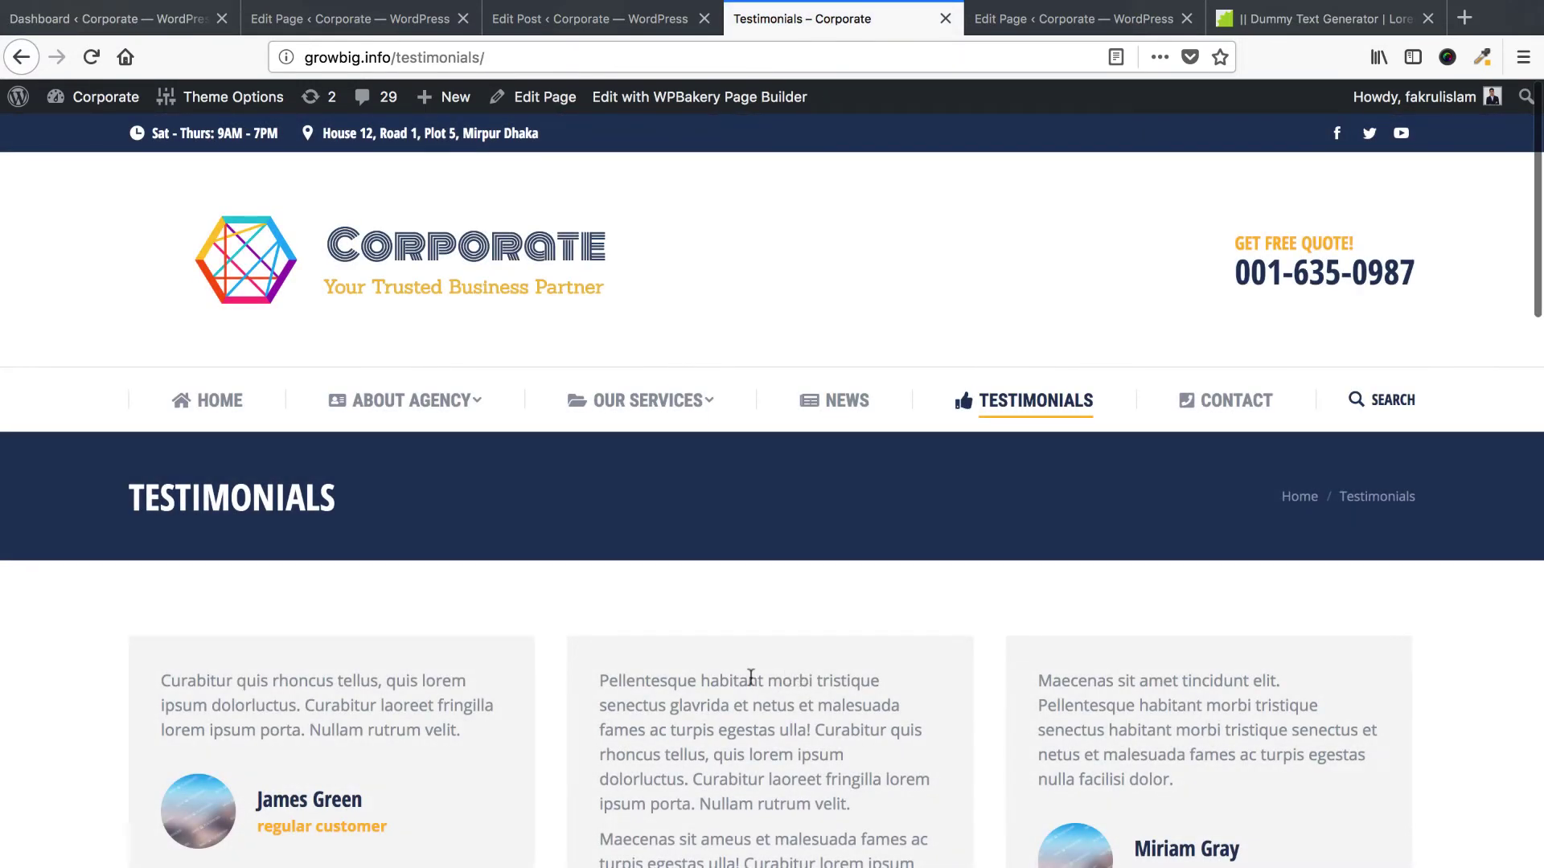
{"action": "scroll", "coordinate": [751, 677], "scroll_direction": "down", "scroll_amount": 10}
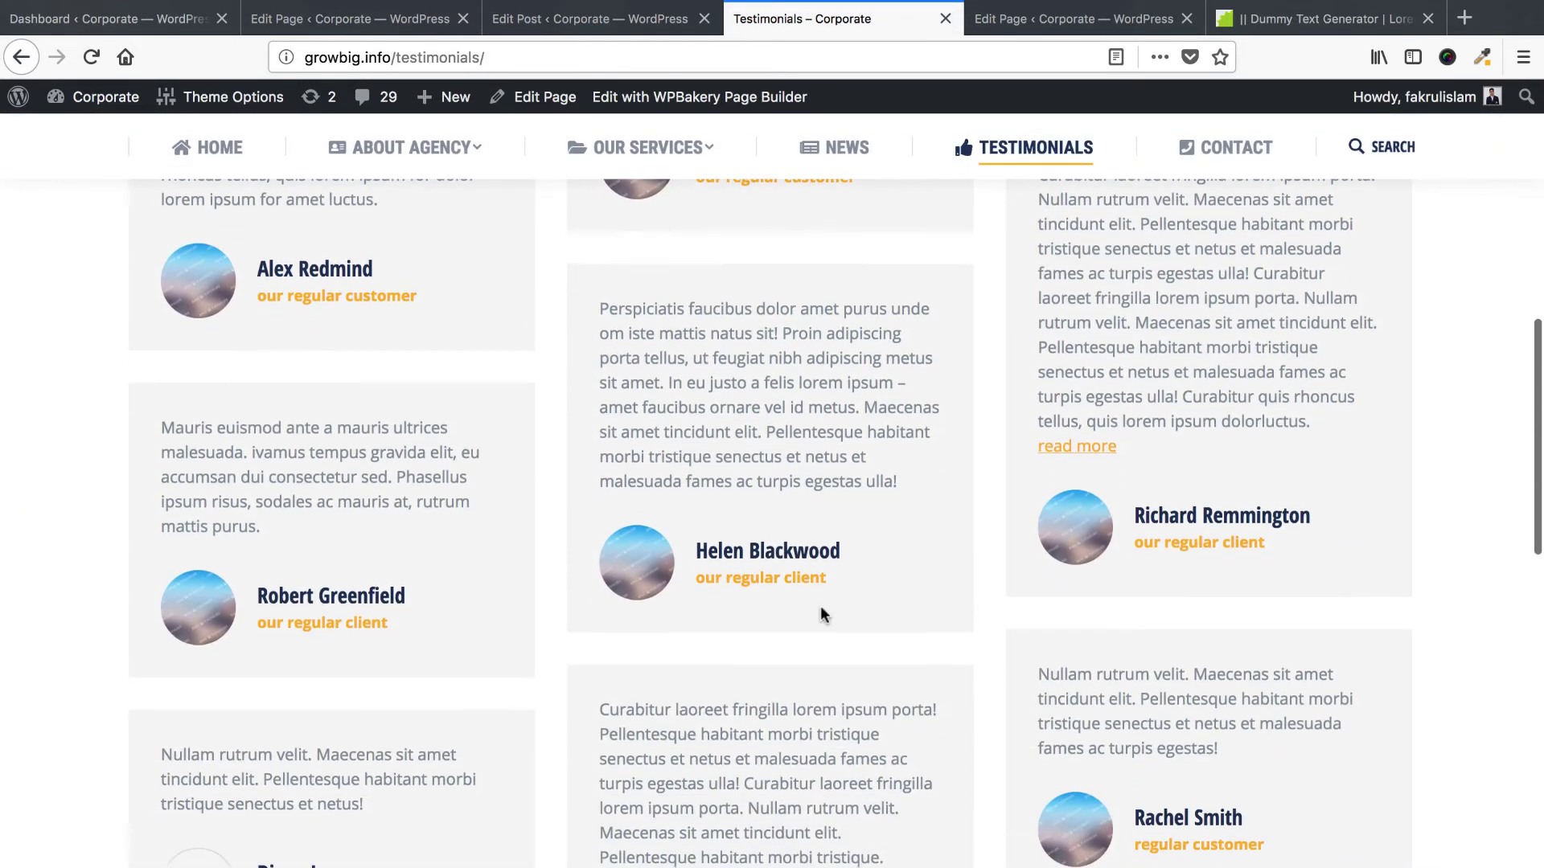
{"action": "scroll", "coordinate": [785, 596], "scroll_direction": "down", "scroll_amount": 15}
{"action": "scroll", "coordinate": [788, 598], "scroll_direction": "up", "scroll_amount": 9}
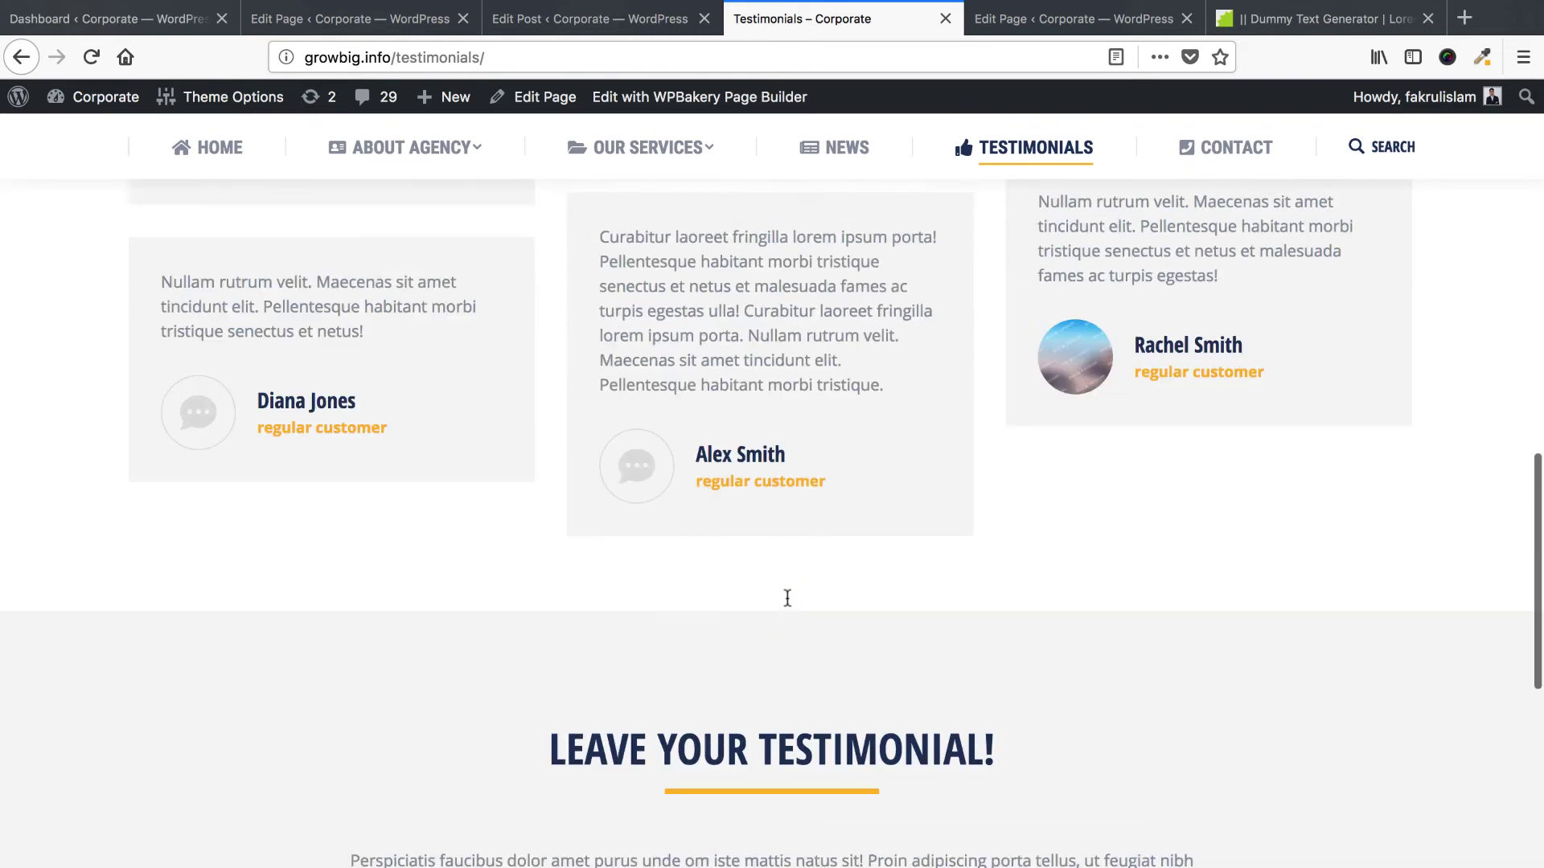
Open the Testimonials page for editing in a separate tab before the published page, and close the older page and post editor tabs.
{"action": "scroll", "coordinate": [787, 598], "scroll_direction": "up", "scroll_amount": 15}
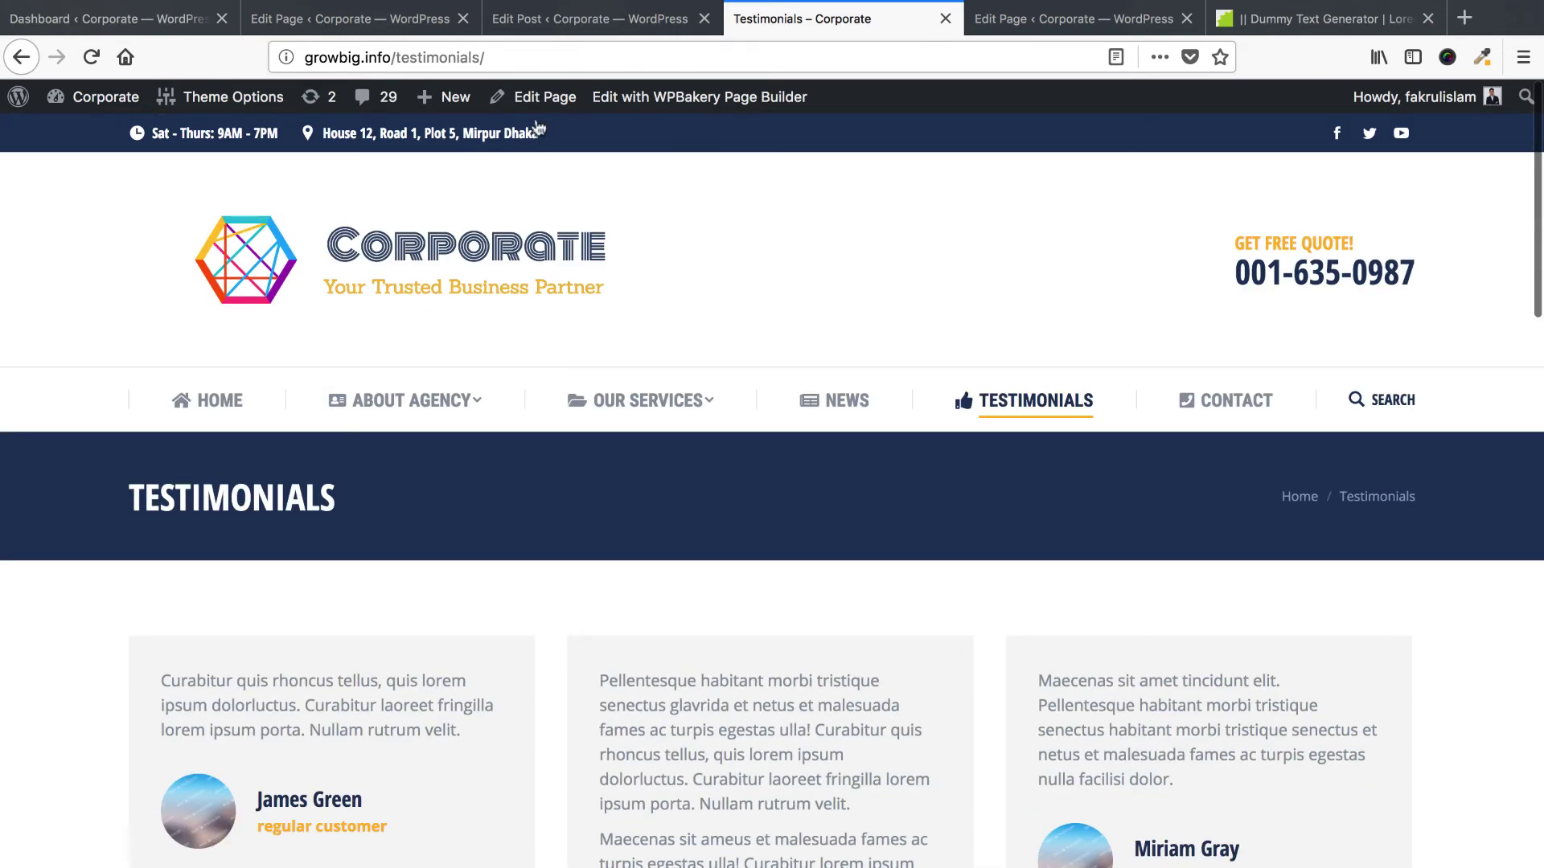
{"action": "right_click", "coordinate": [583, 121]}
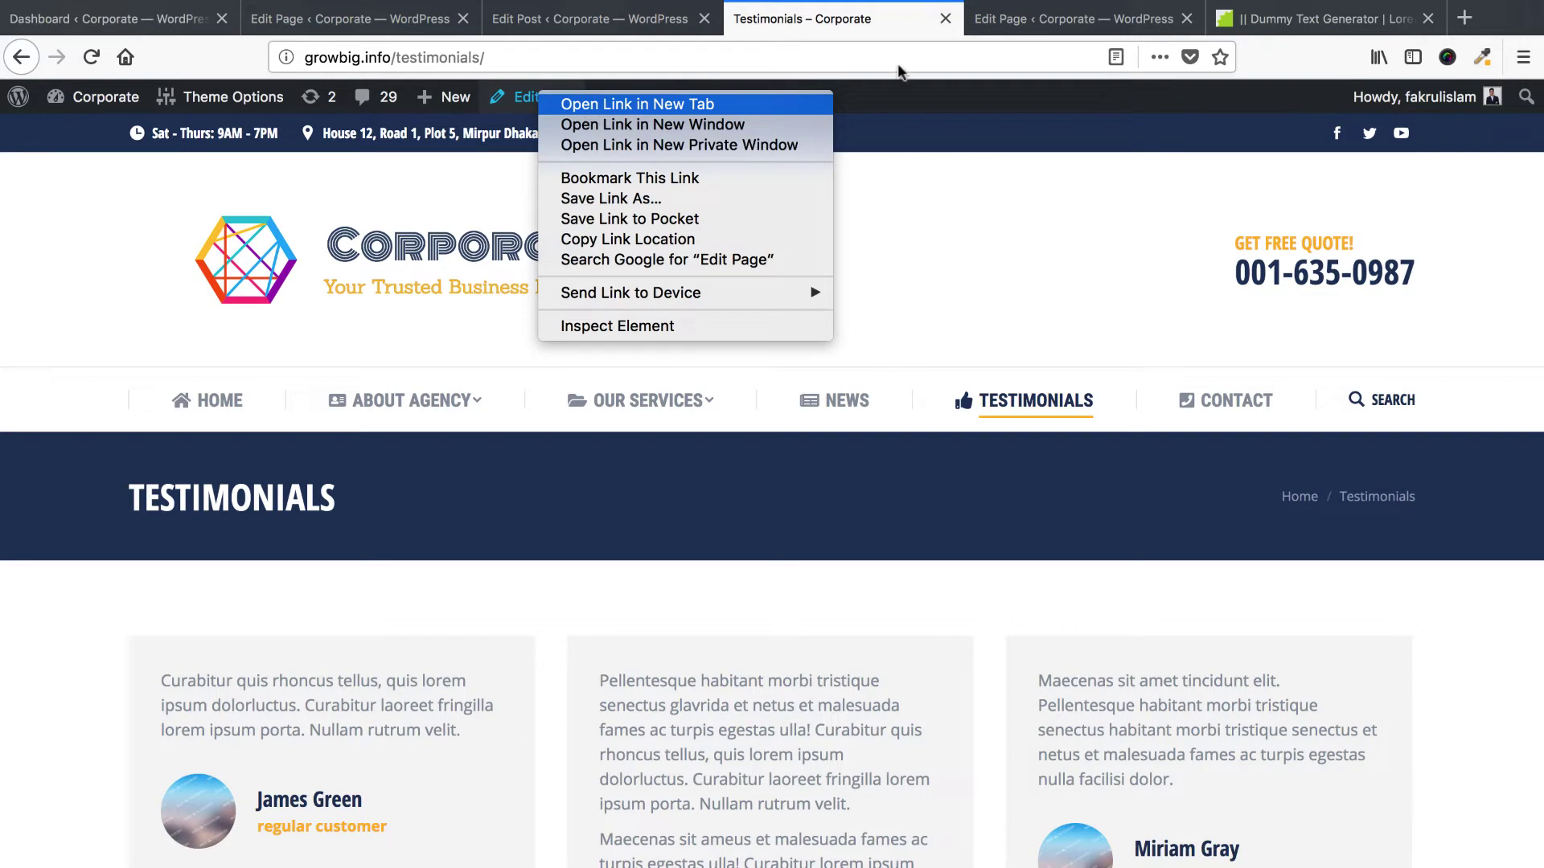
{"action": "left_click", "coordinate": [579, 103]}
{"action": "left_click_drag", "start_coordinate": [859, 18], "coordinate": [676, 18]}
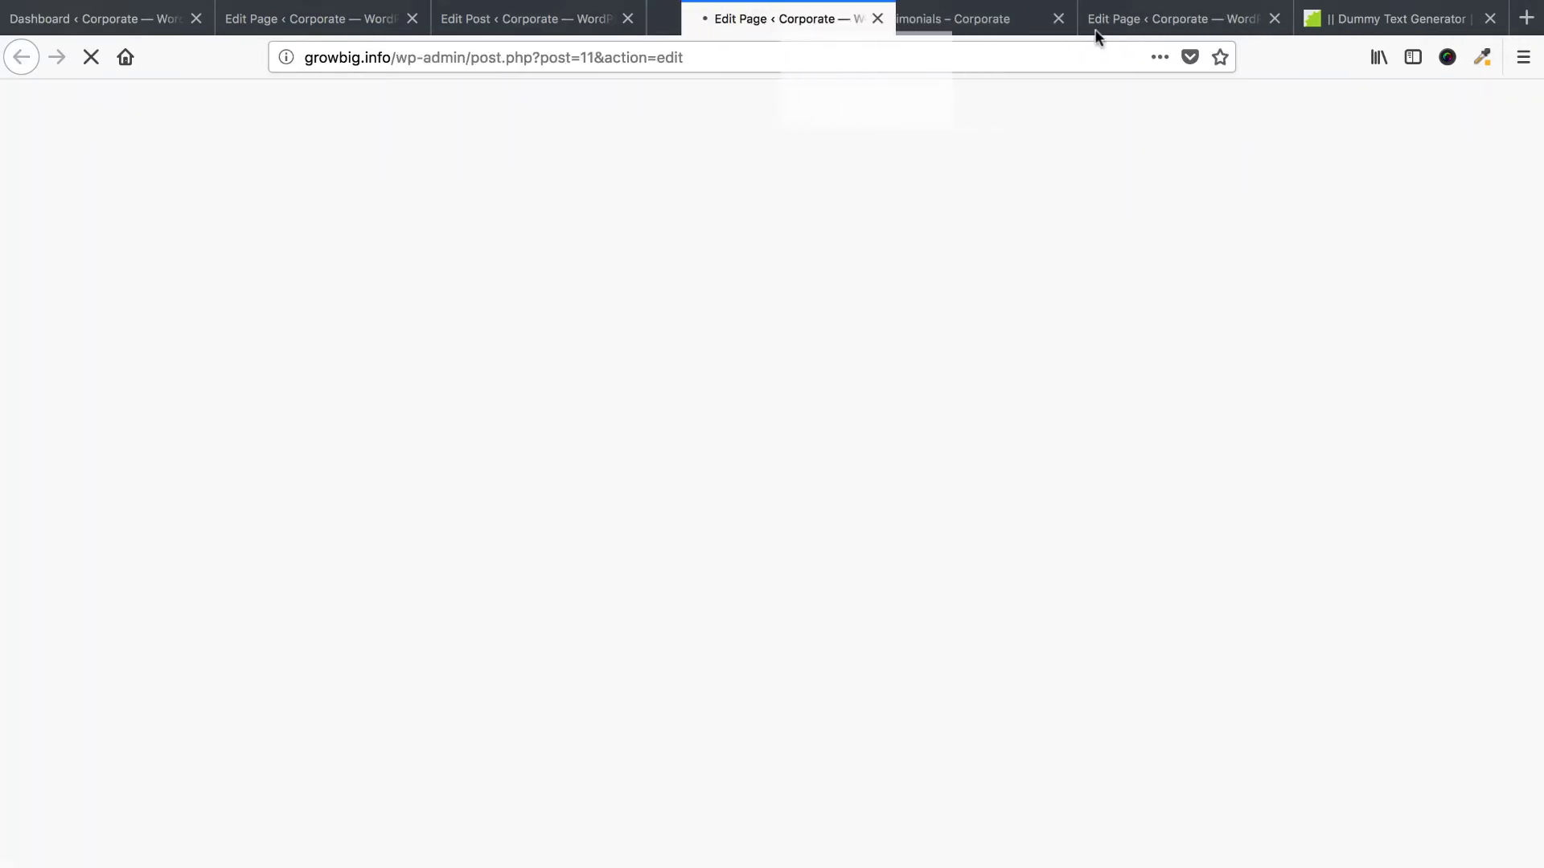
{"action": "left_click", "coordinate": [1275, 17]}
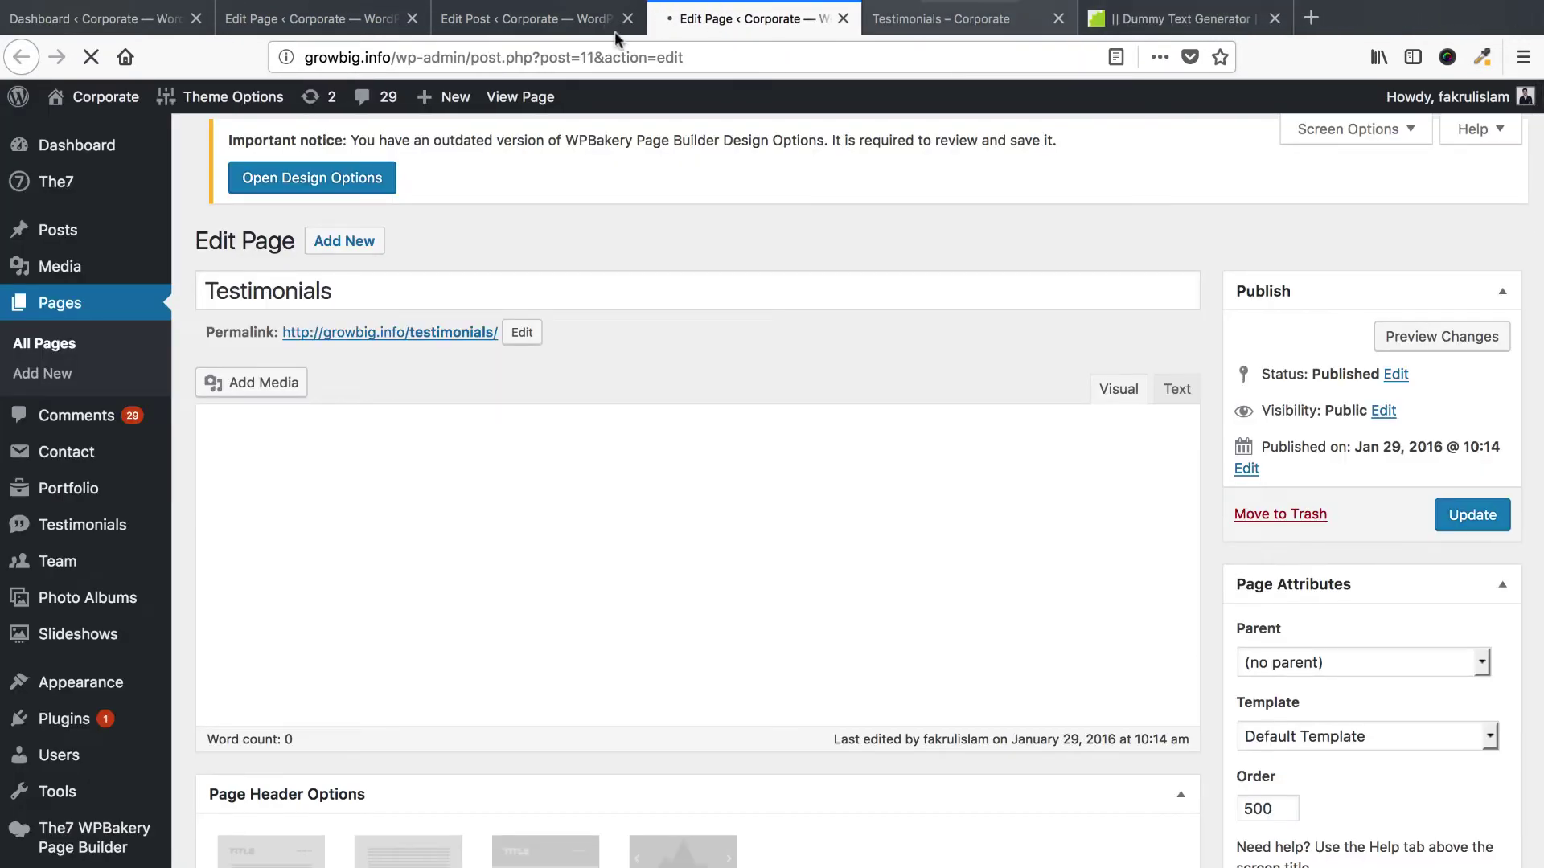
{"action": "left_click", "coordinate": [627, 17]}
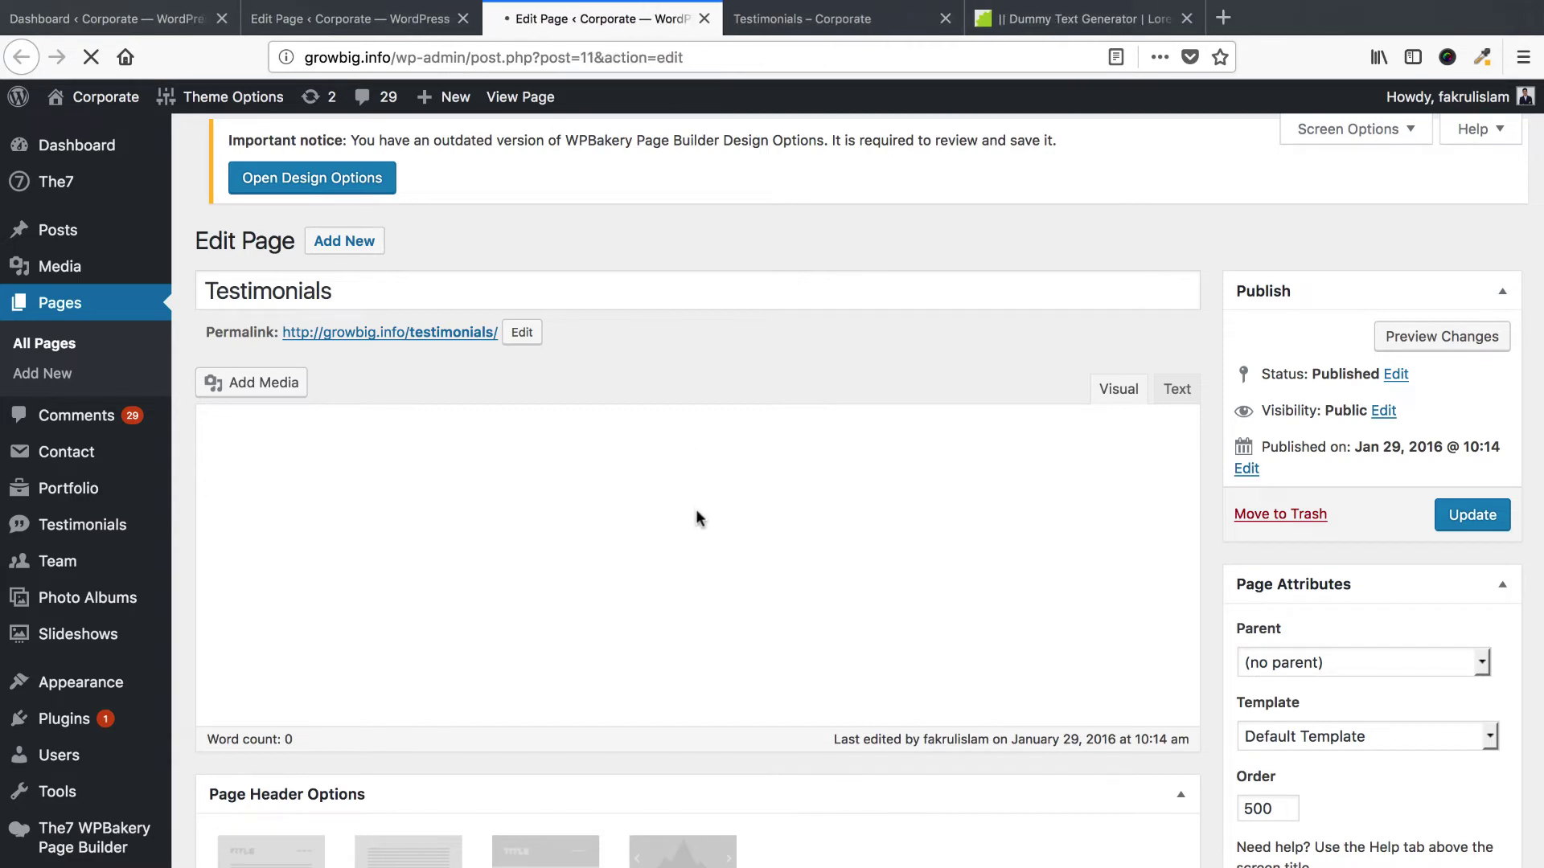
Compare the Testimonials page's builder layout with the testimonial cards on the published page.
{"action": "scroll", "coordinate": [695, 509], "scroll_direction": "down", "scroll_amount": 3}
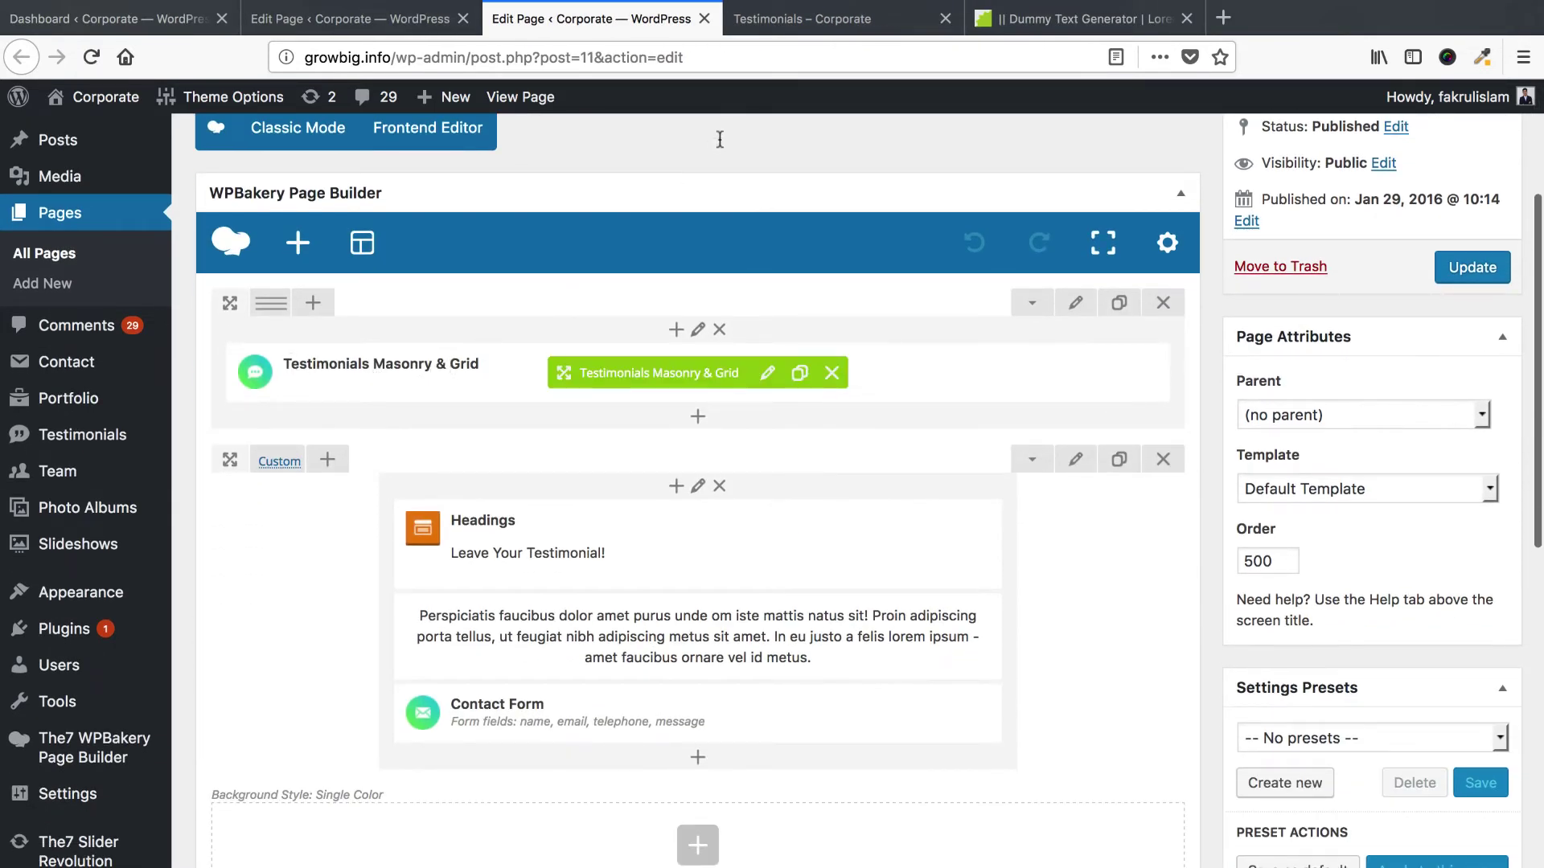
{"action": "key", "text": "ctrl+Tab"}
{"action": "scroll", "coordinate": [617, 130], "scroll_direction": "down", "scroll_amount": 4}
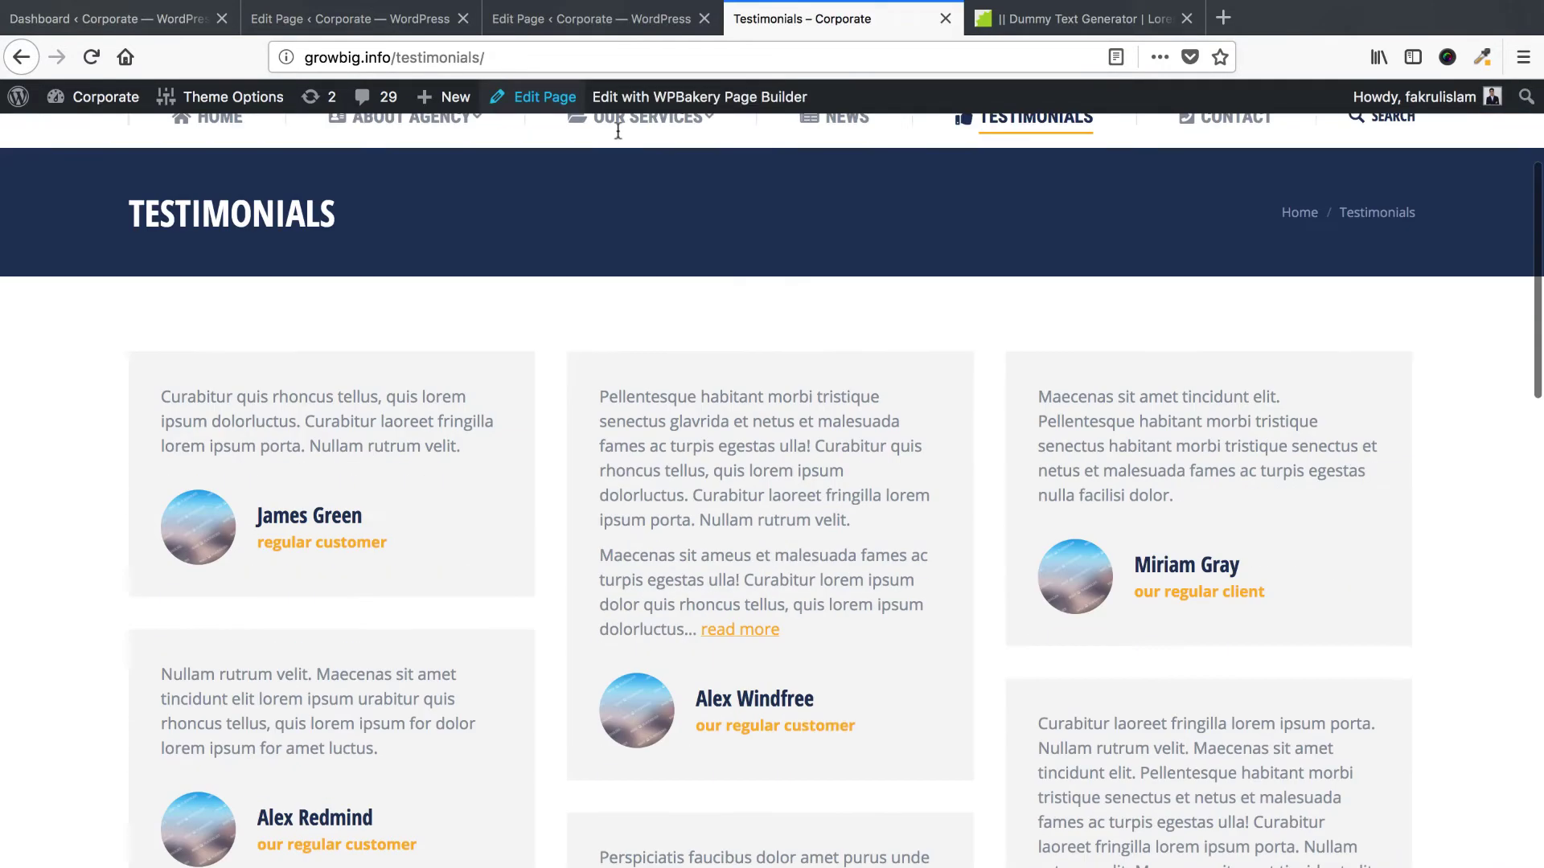
{"action": "scroll", "coordinate": [617, 130], "scroll_direction": "down", "scroll_amount": 1}
{"action": "key", "text": "ctrl+shift+Tab"}
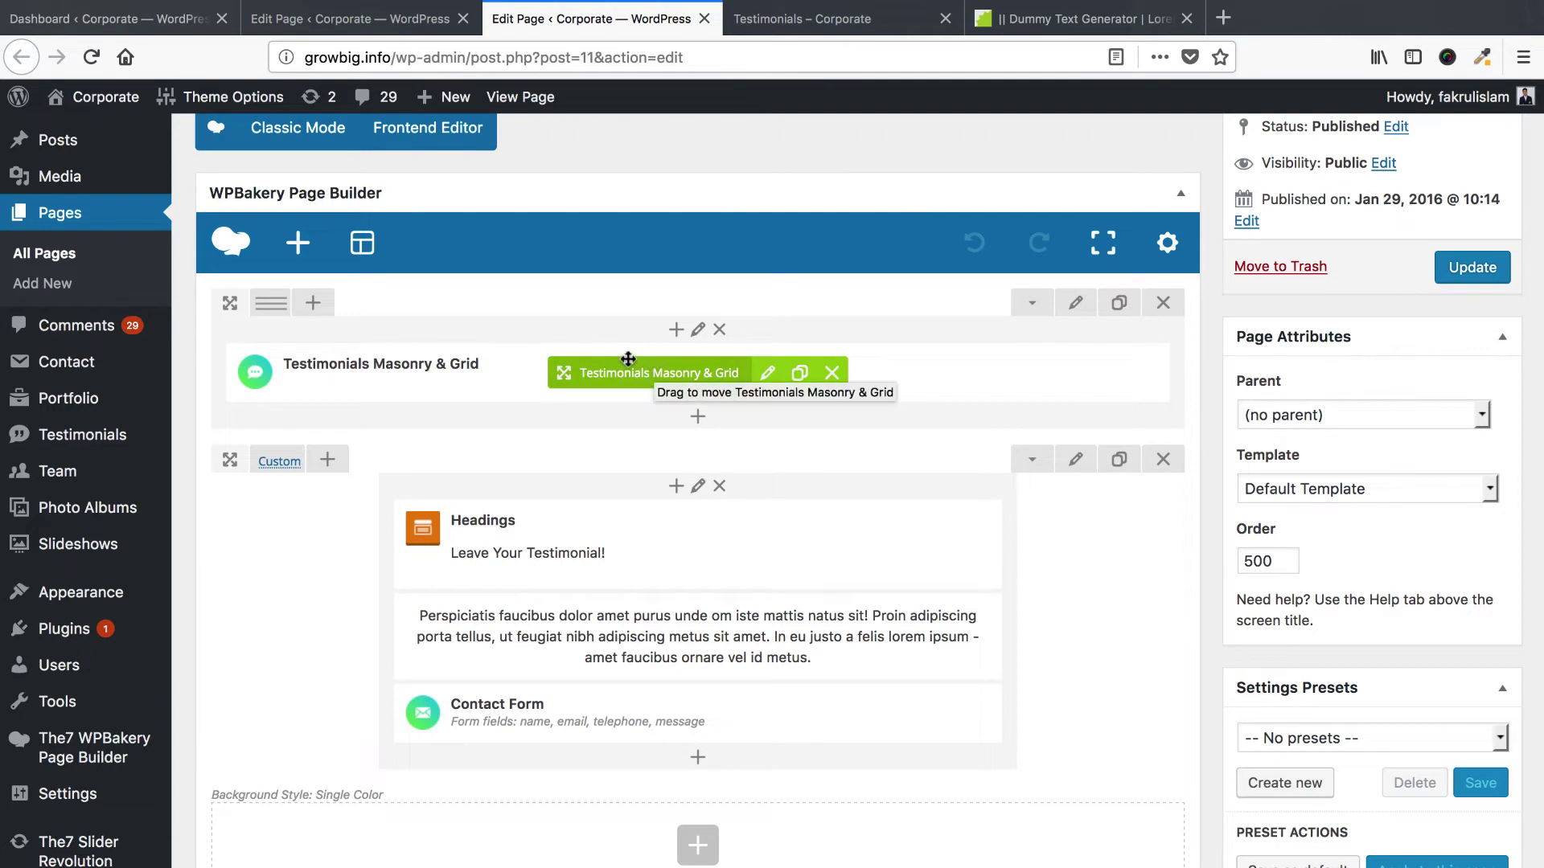
Open the list of all testimonials in a new tab and review its entries.
{"action": "mouse_move", "coordinate": [109, 443]}
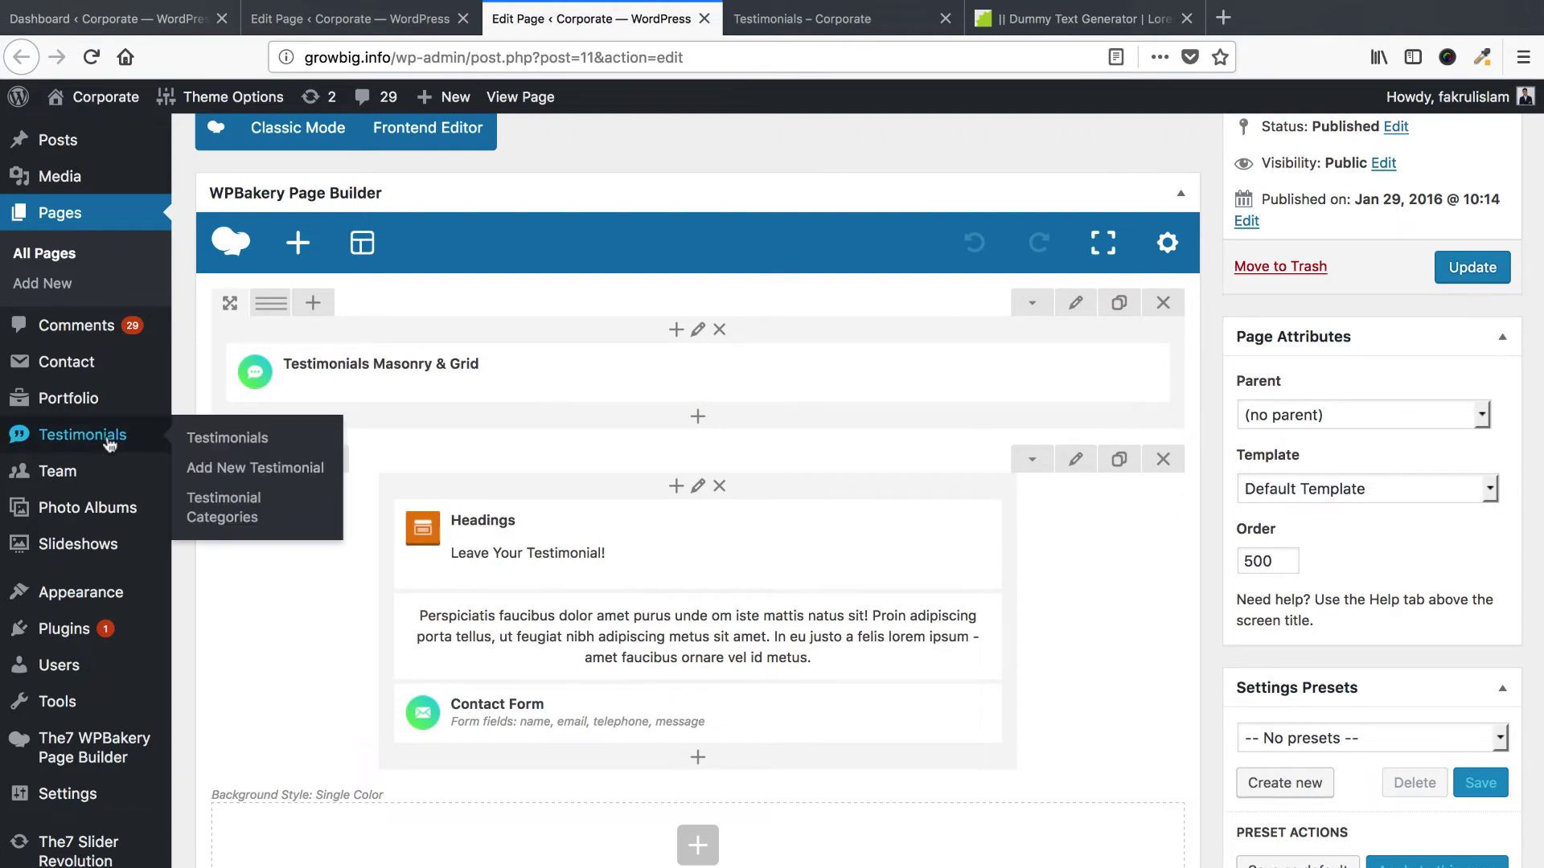
{"action": "right_click", "coordinate": [217, 447]}
{"action": "left_click", "coordinate": [265, 446]}
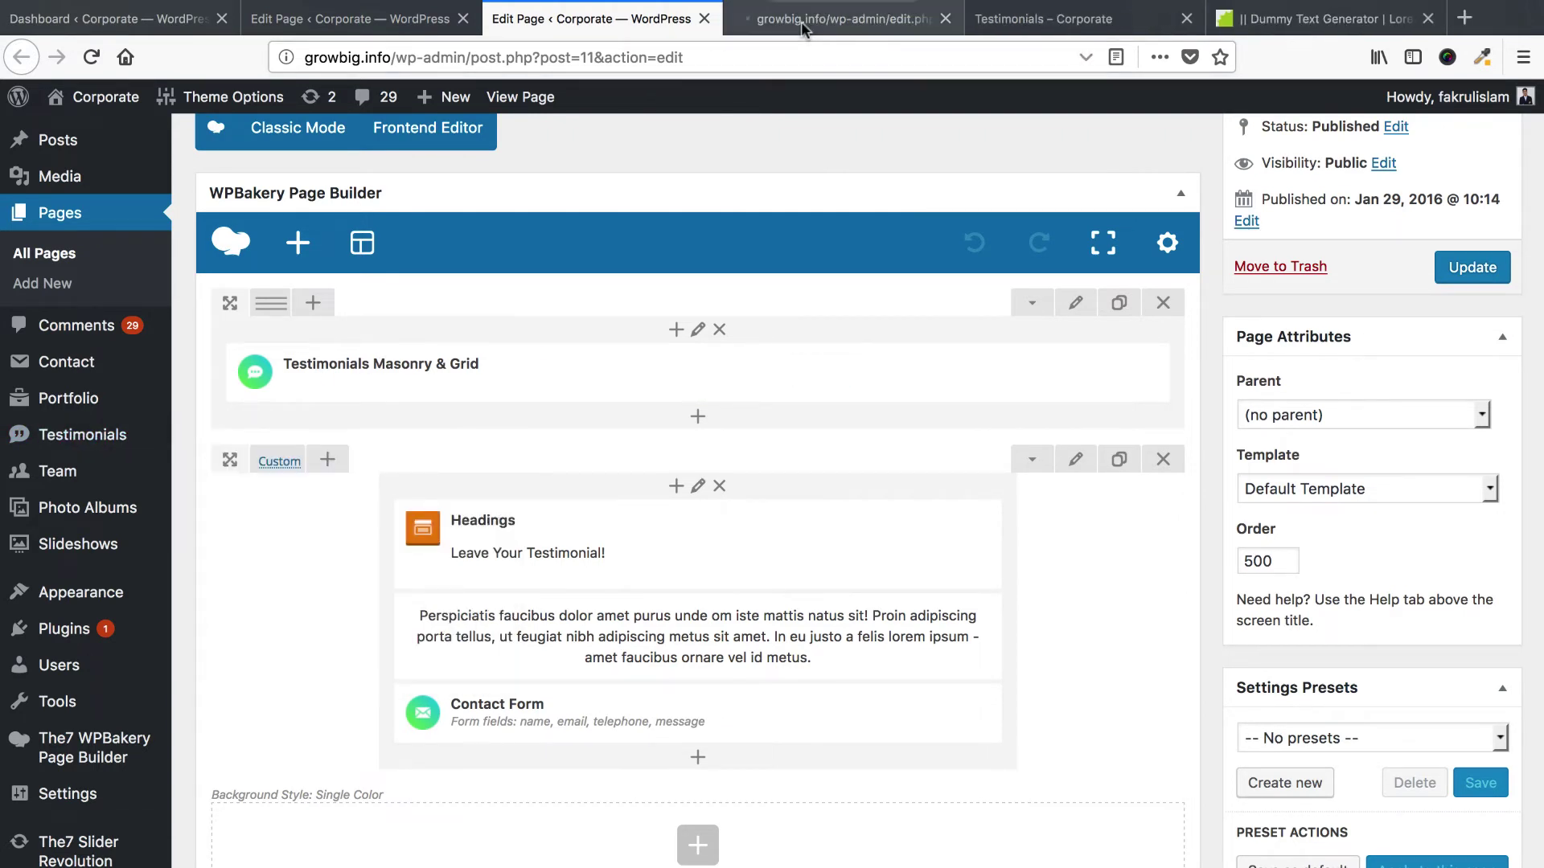
{"action": "left_click", "coordinate": [801, 21]}
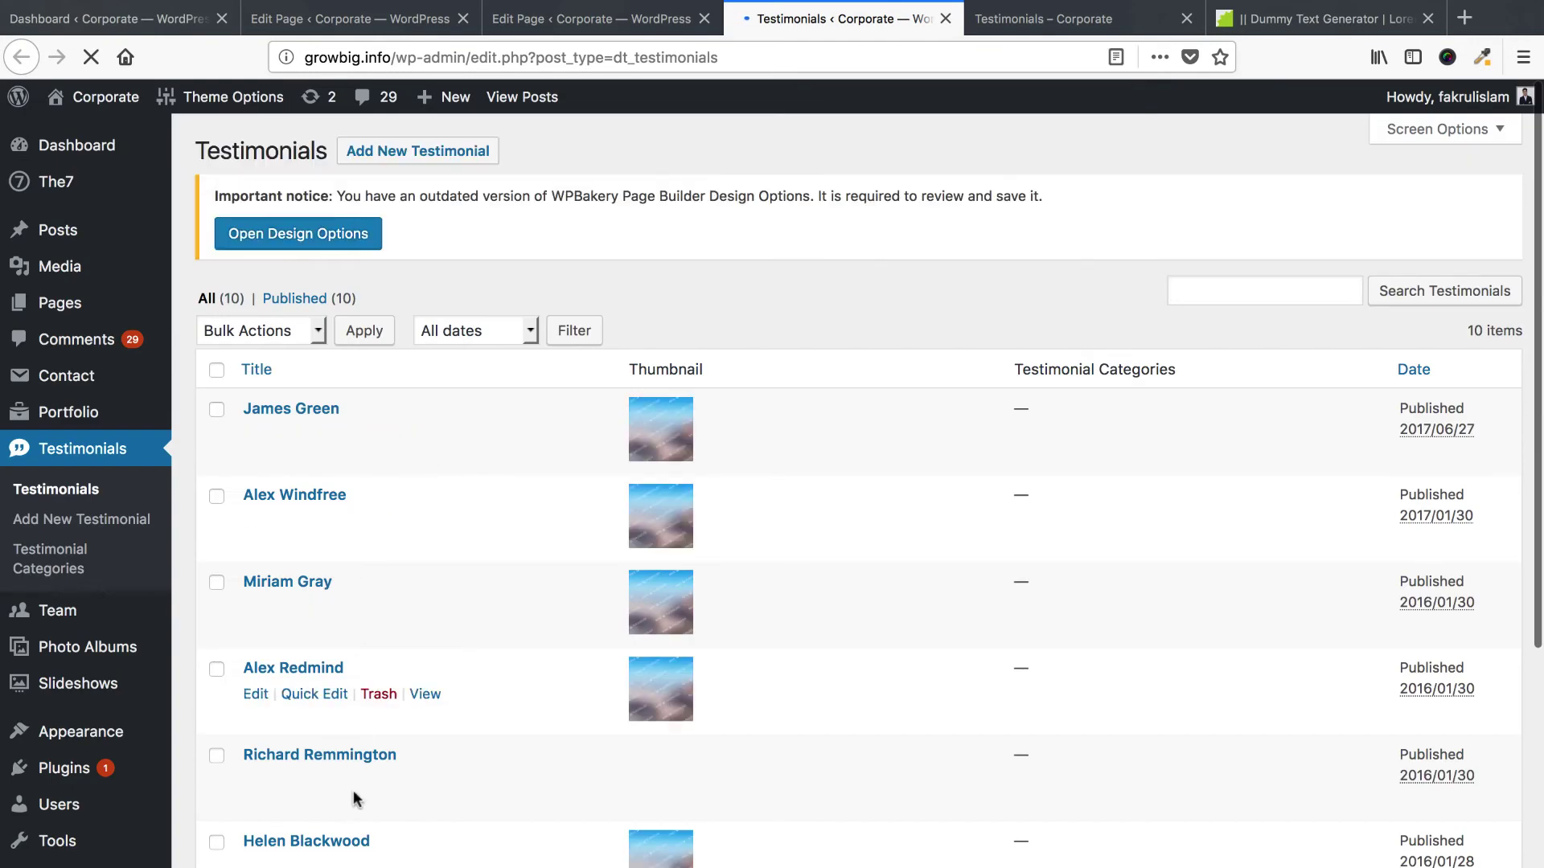
{"action": "scroll", "coordinate": [518, 704], "scroll_direction": "down", "scroll_amount": 5}
{"action": "scroll", "coordinate": [518, 707], "scroll_direction": "up", "scroll_amount": 5}
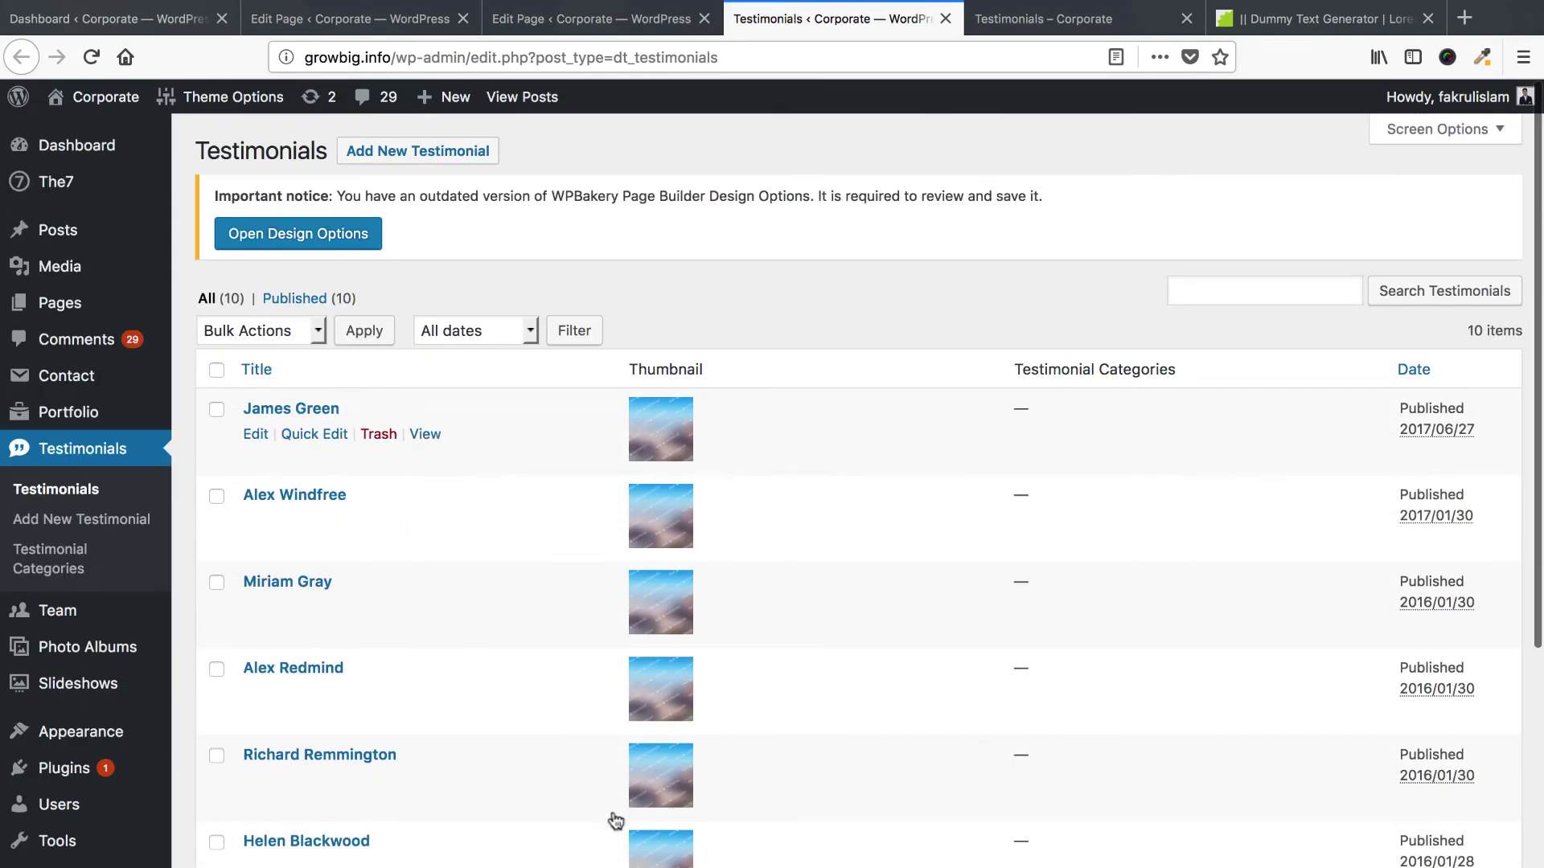
Open the first testimonial in the list for editing and replace its title with the customer's first name.
{"action": "left_click", "coordinate": [257, 438]}
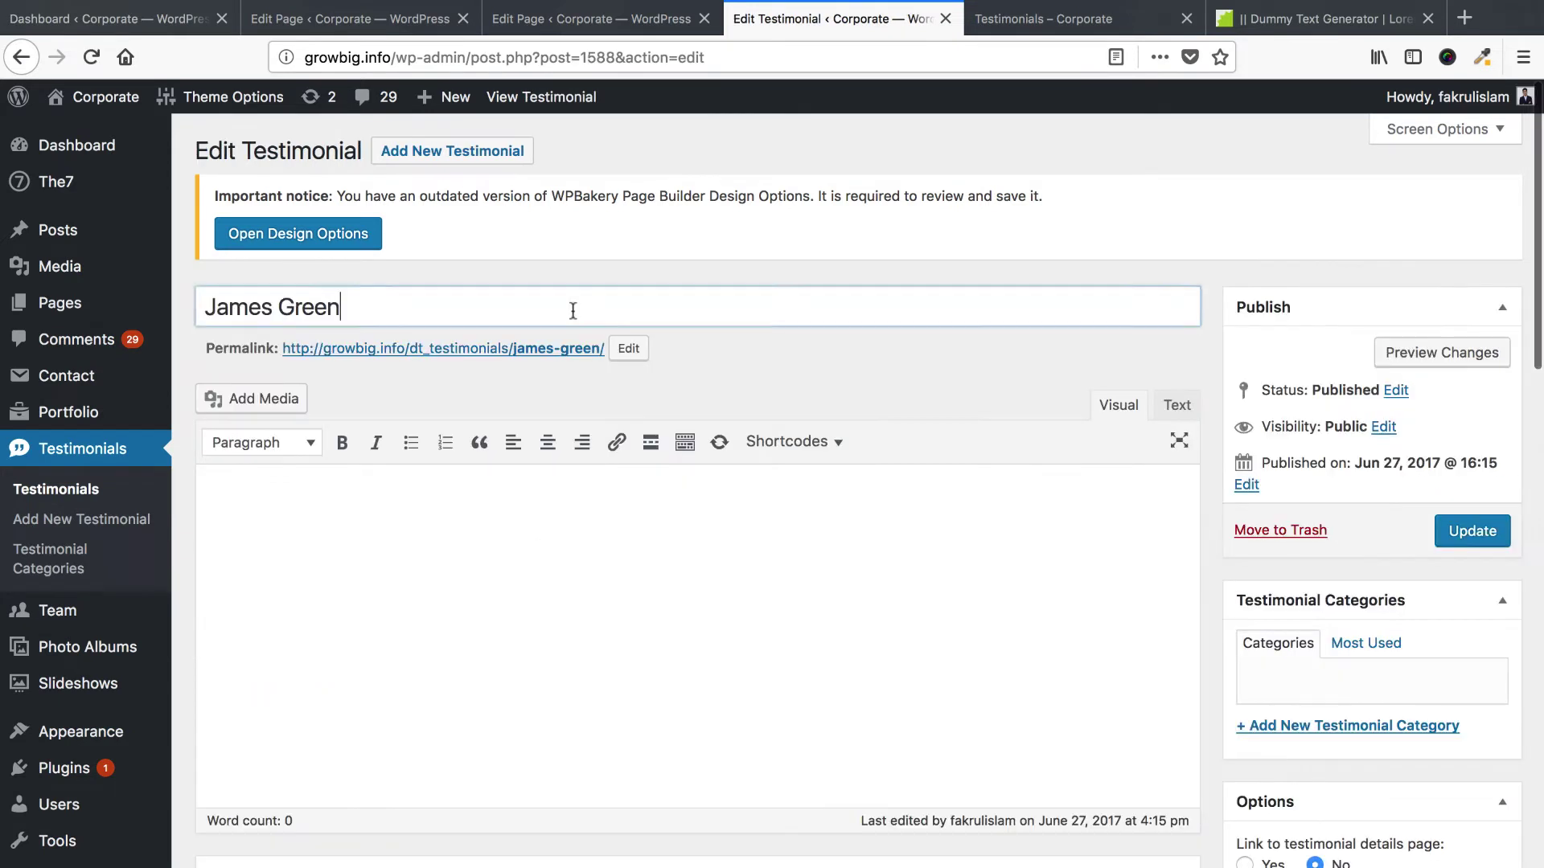
{"action": "triple_click", "coordinate": [572, 306]}
{"action": "type", "text": "John"}
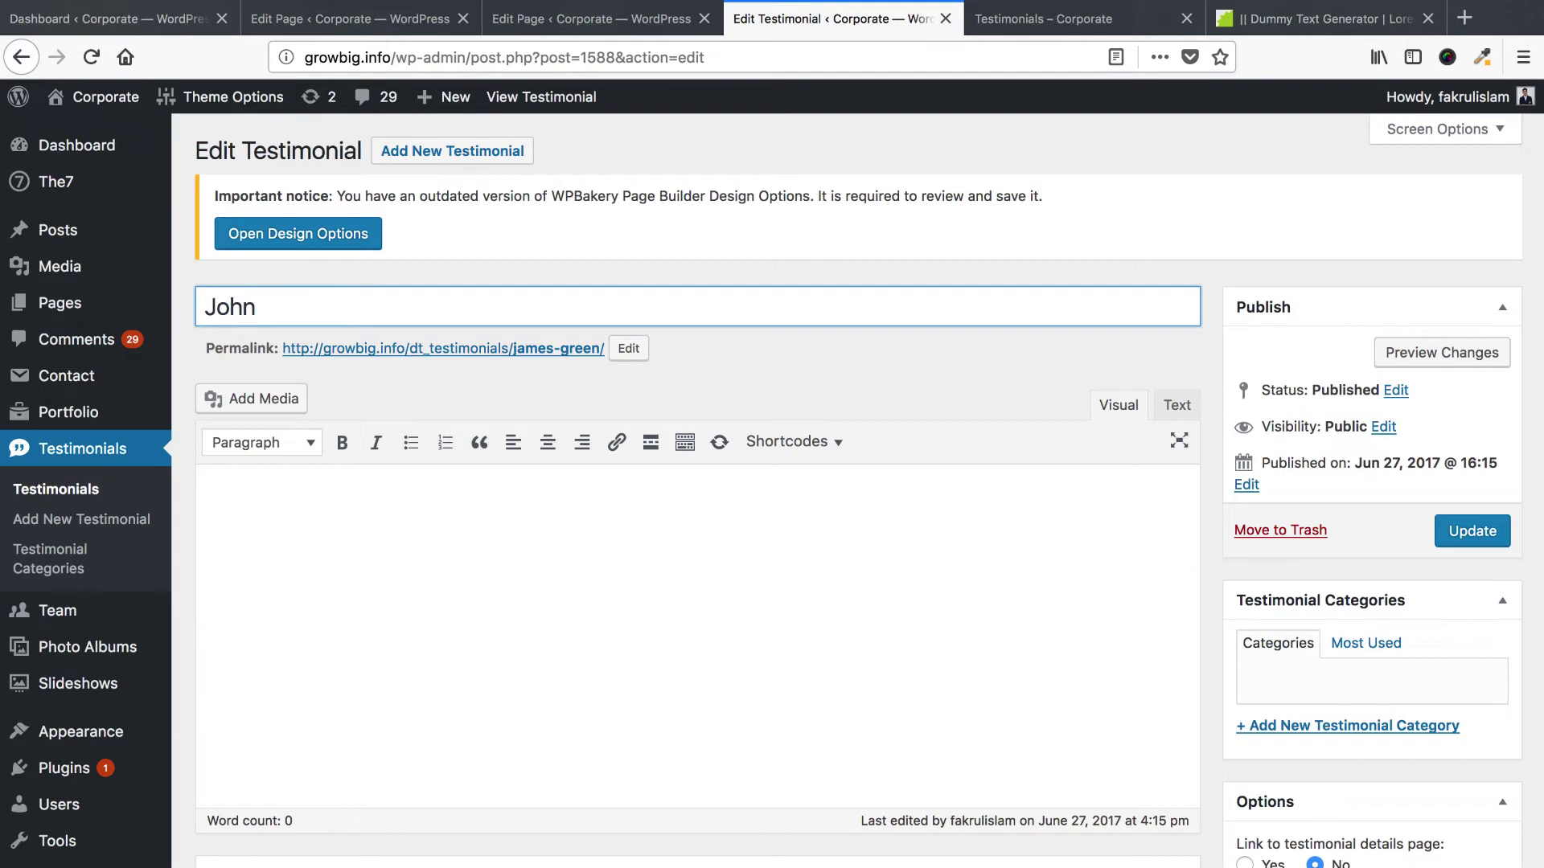
Replace the testimonial's excerpt with the Dummy Text Generator passage from "Phasellus ullamcorper ipsum rutrum nunc" to "ultricies sit amet,".
{"action": "scroll", "coordinate": [697, 482], "scroll_direction": "down", "scroll_amount": 7}
{"action": "left_click", "coordinate": [760, 531]}
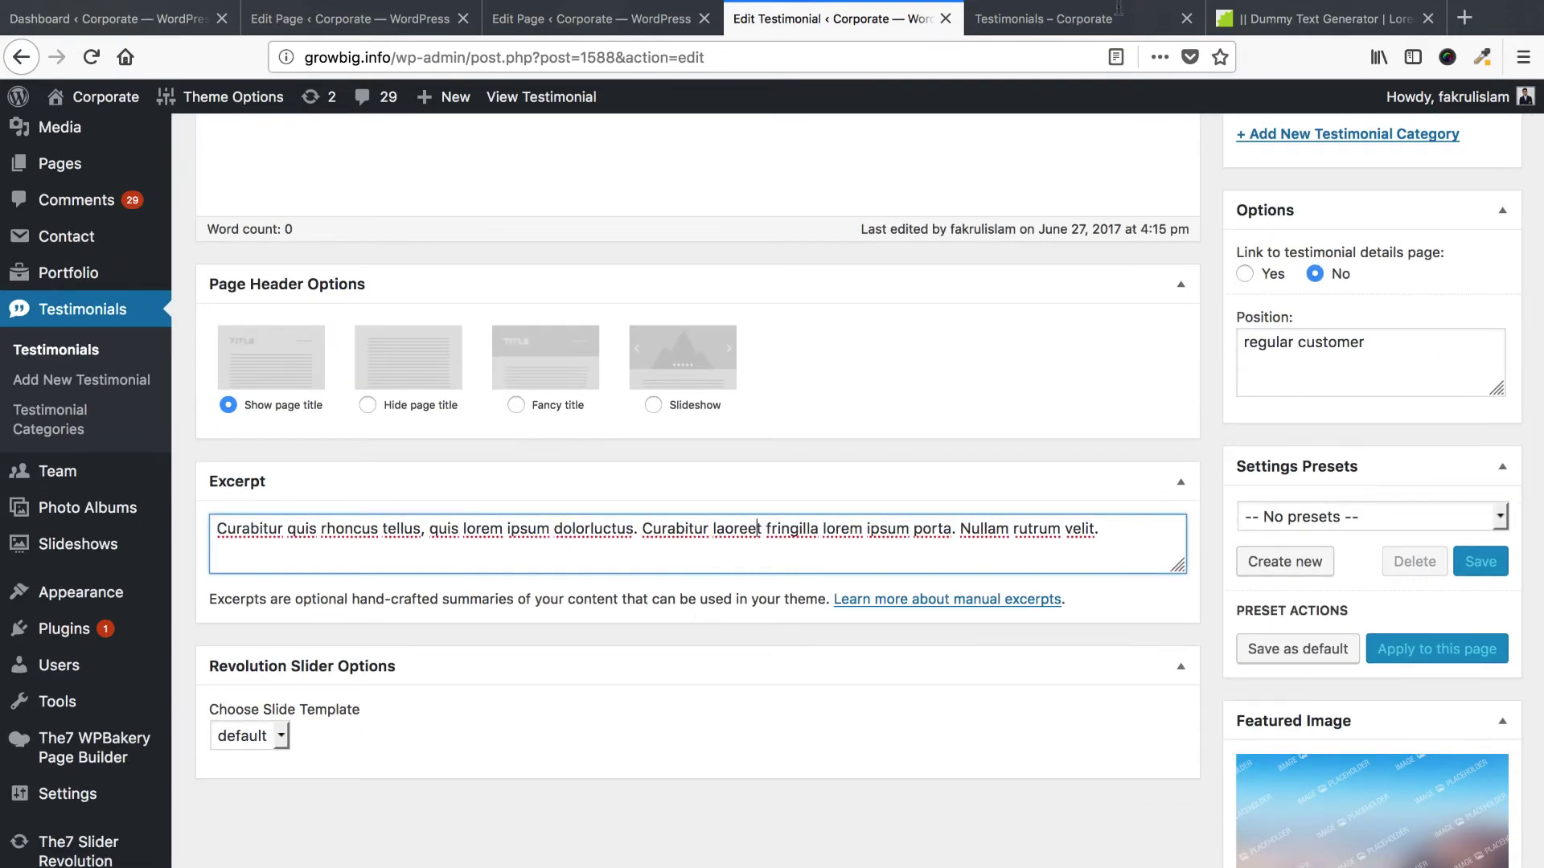
{"action": "left_click", "coordinate": [1088, 17]}
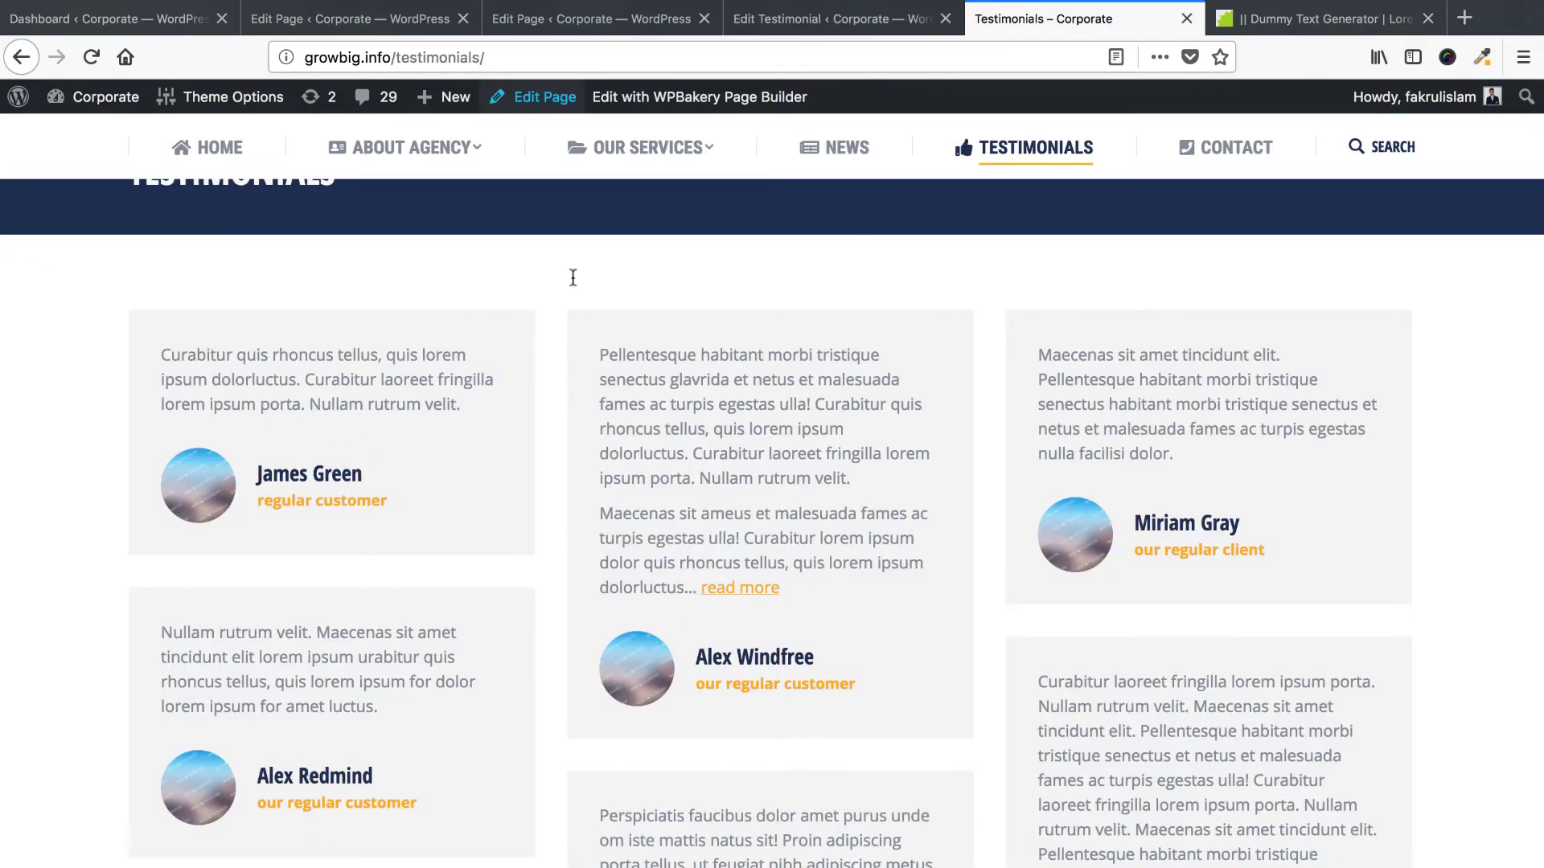
{"action": "left_click", "coordinate": [1274, 20]}
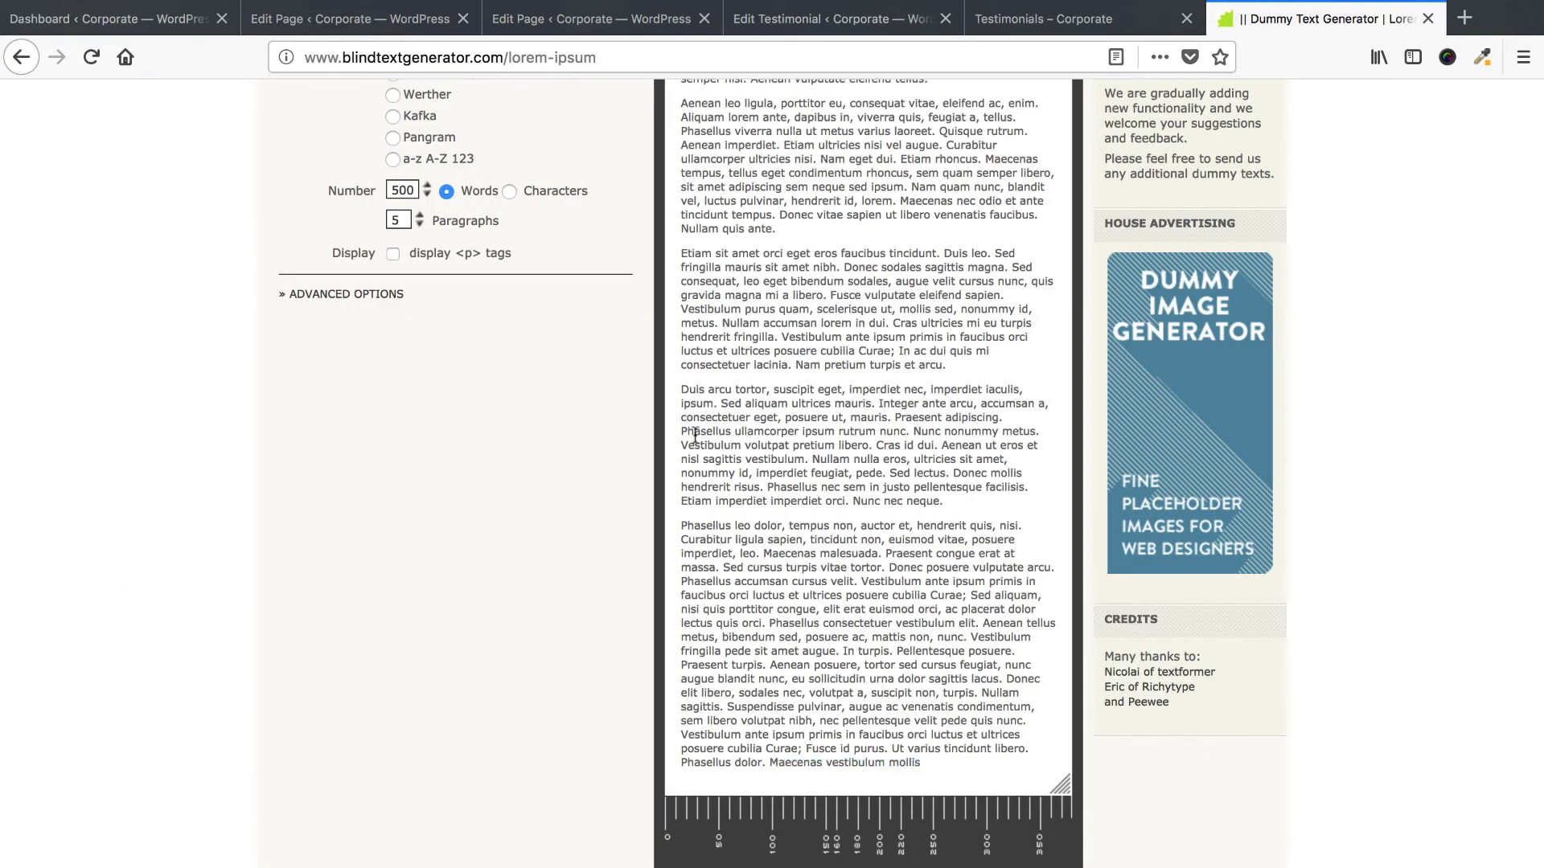
{"action": "left_click_drag", "start_coordinate": [681, 431], "coordinate": [1010, 460]}
{"action": "key", "text": "ctrl+c"}
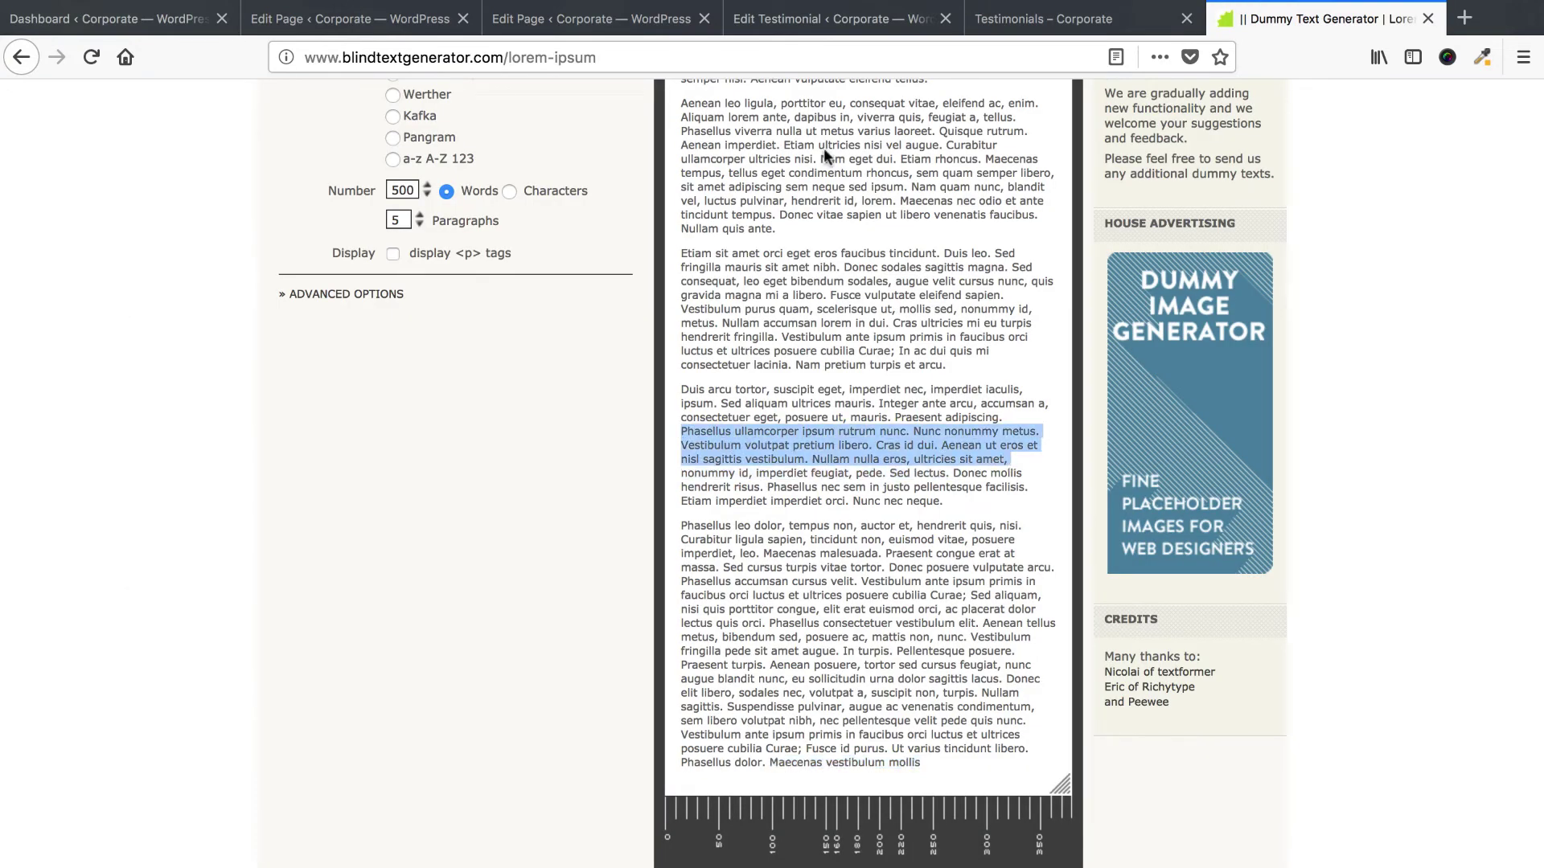
{"action": "left_click", "coordinate": [835, 21]}
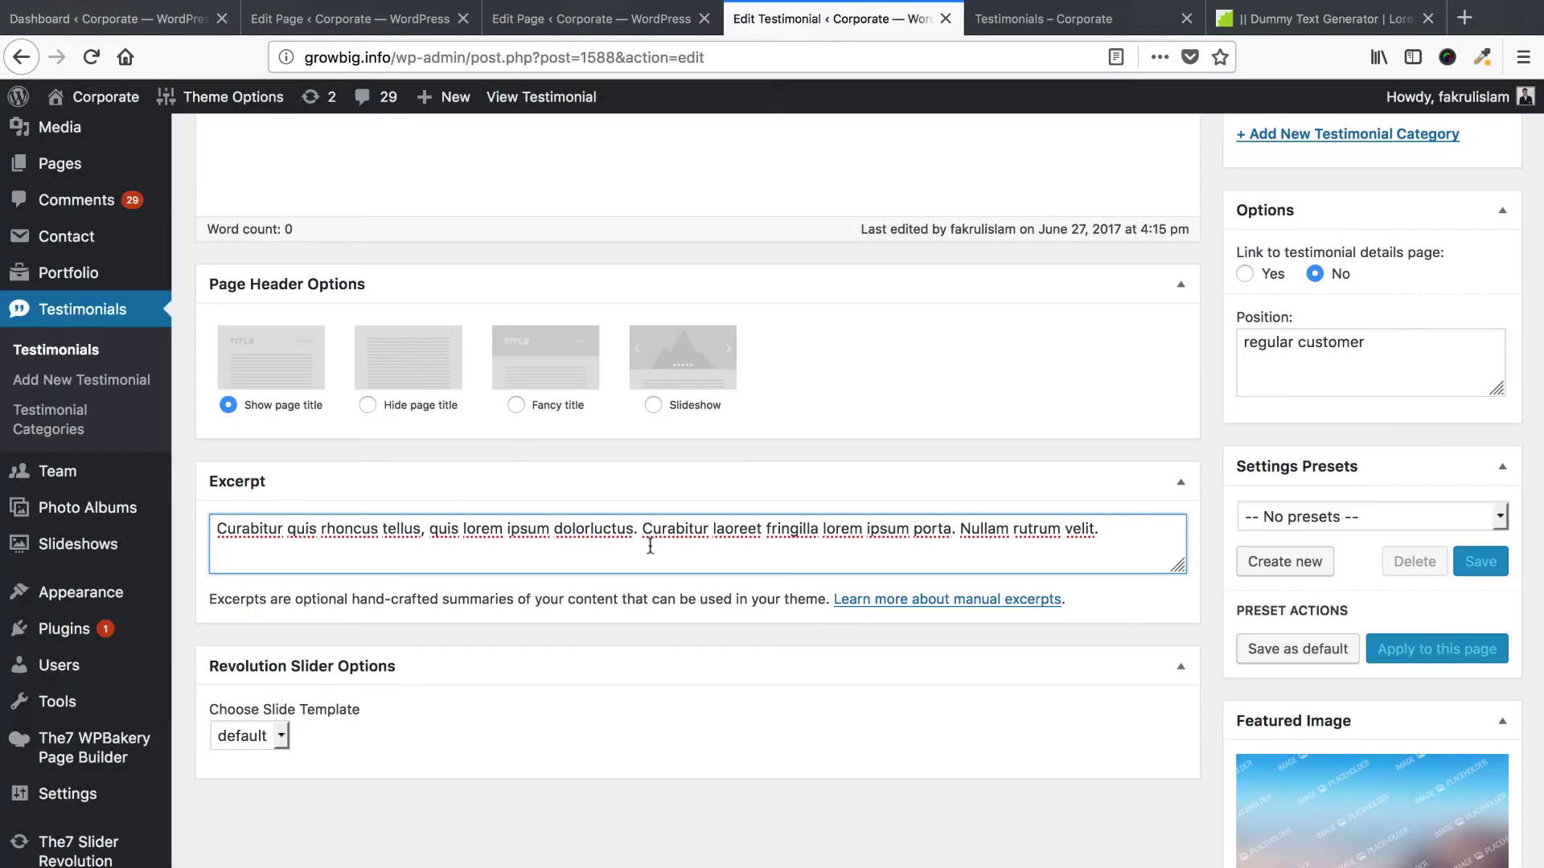
{"action": "key", "text": "ctrl+a"}
{"action": "key", "text": "ctrl+v"}
Replace the testimonial's featured image with photo-testimonial.jpeg, the portrait of the bearded man, from the media library.
{"action": "scroll", "coordinate": [1351, 616], "scroll_direction": "down", "scroll_amount": 3}
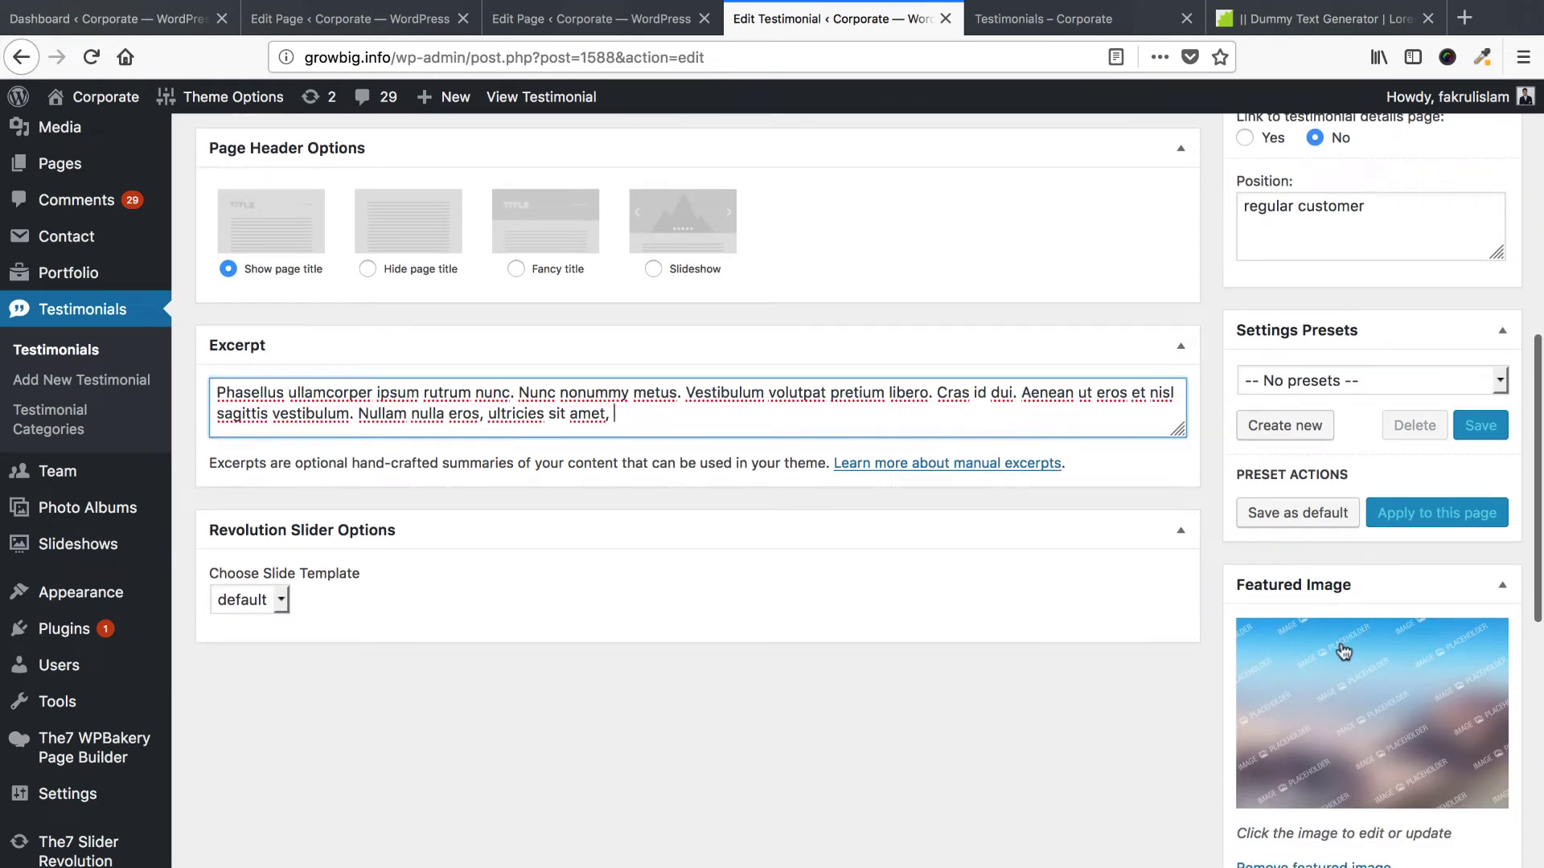
{"action": "scroll", "coordinate": [1338, 613], "scroll_direction": "down", "scroll_amount": 1}
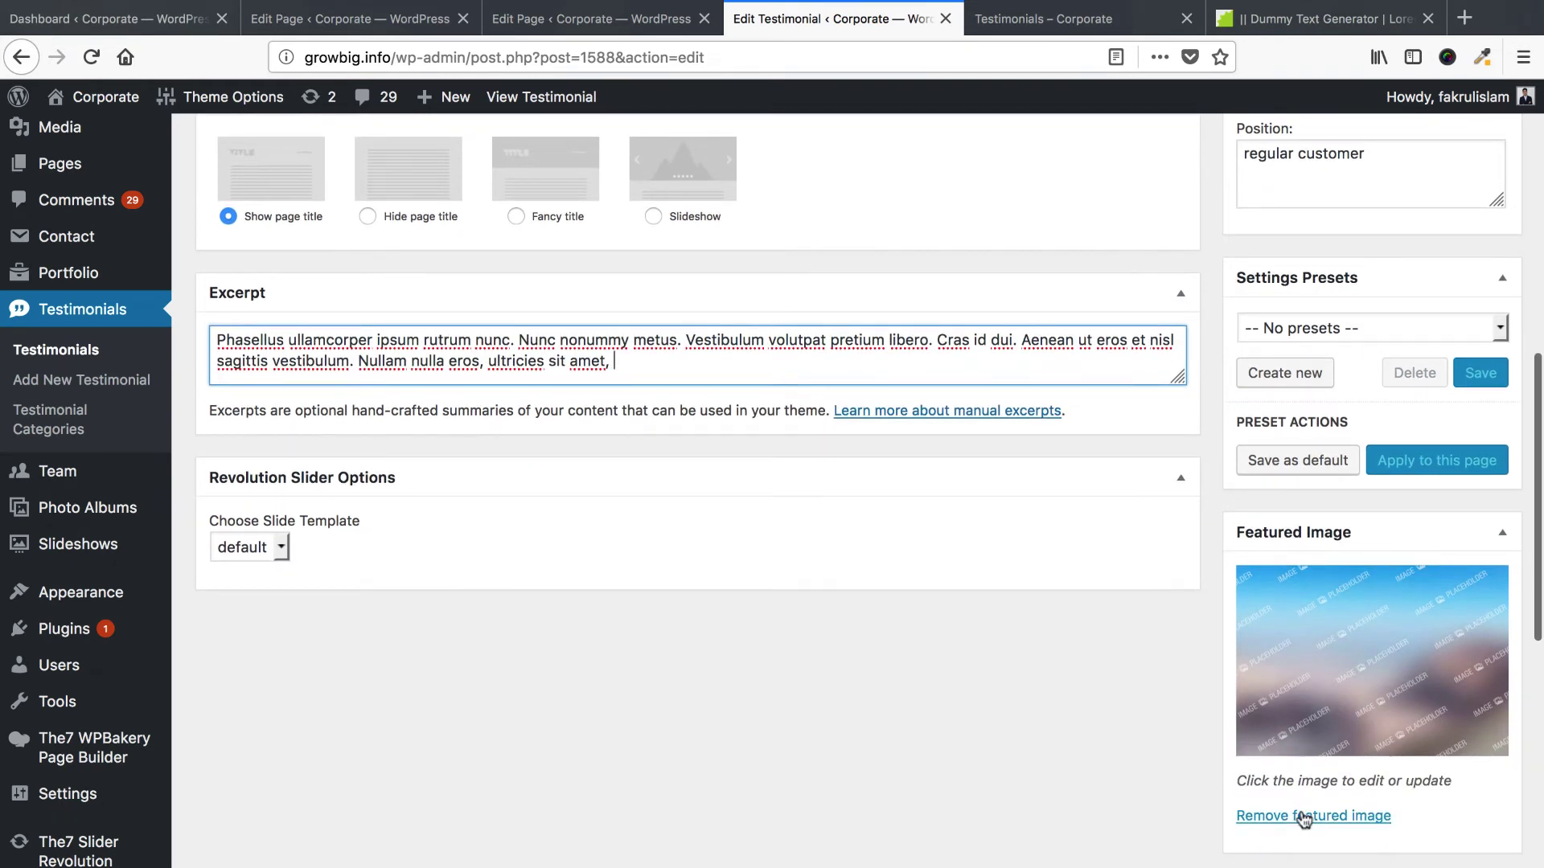
{"action": "left_click", "coordinate": [1304, 816]}
{"action": "left_click", "coordinate": [1301, 579]}
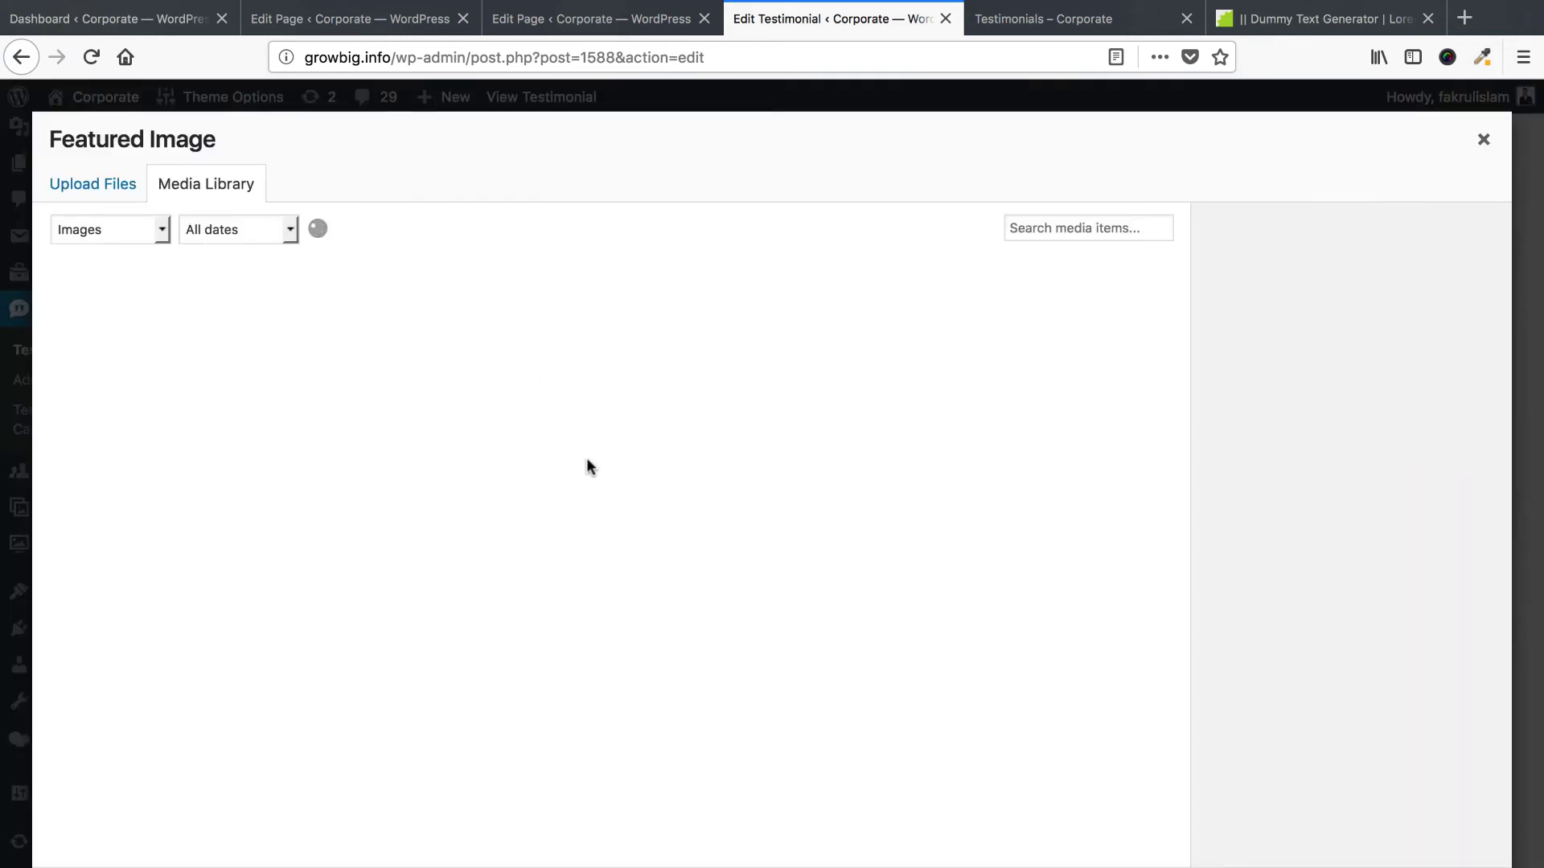
{"action": "scroll", "coordinate": [591, 465], "scroll_direction": "down", "scroll_amount": 3}
{"action": "scroll", "coordinate": [593, 466], "scroll_direction": "down", "scroll_amount": 10}
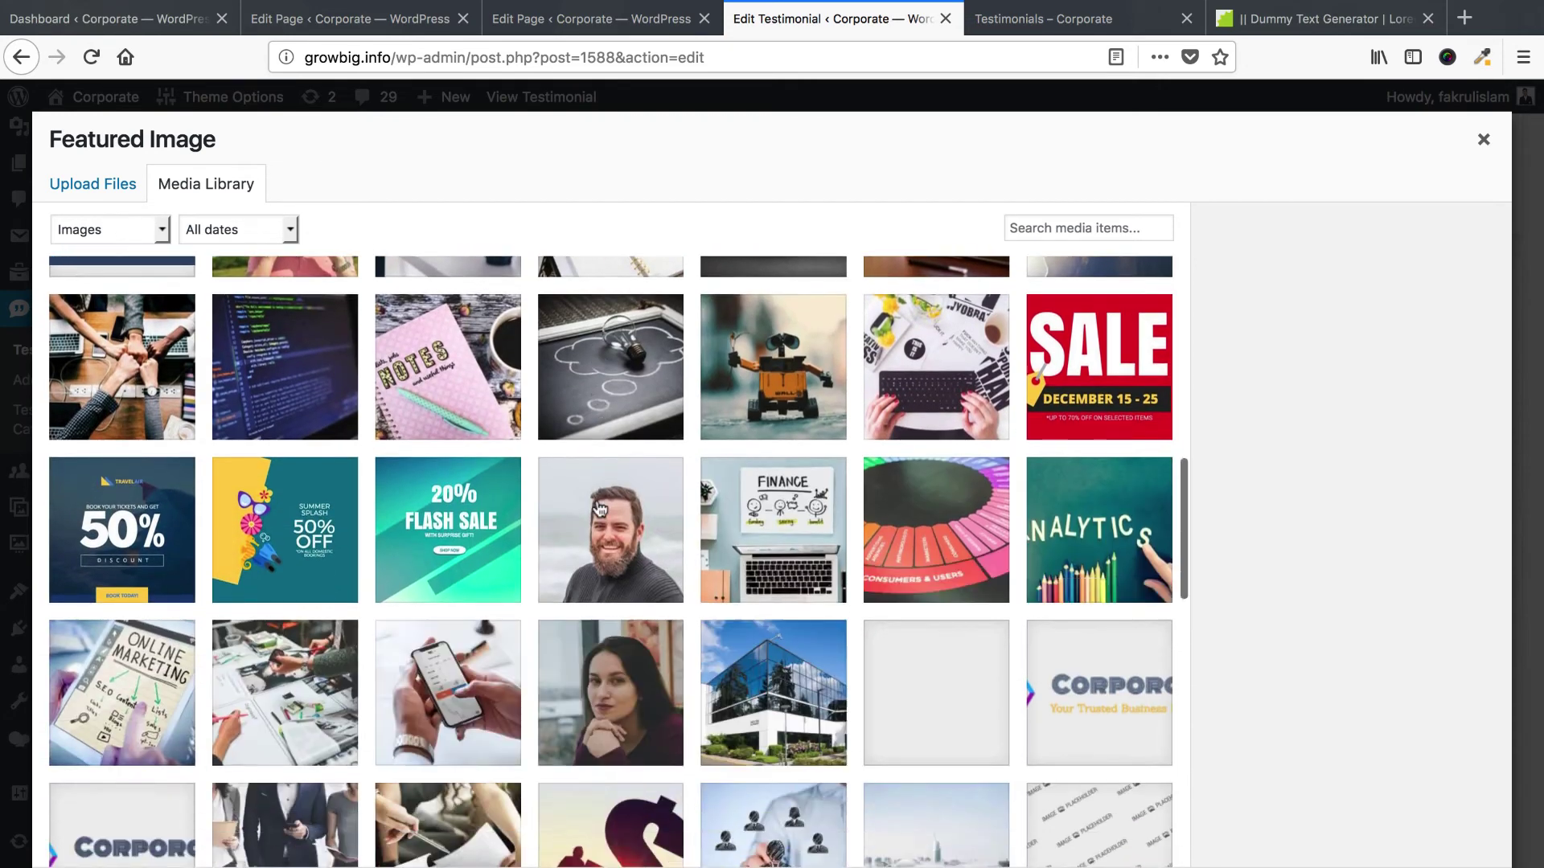
{"action": "left_click", "coordinate": [595, 507]}
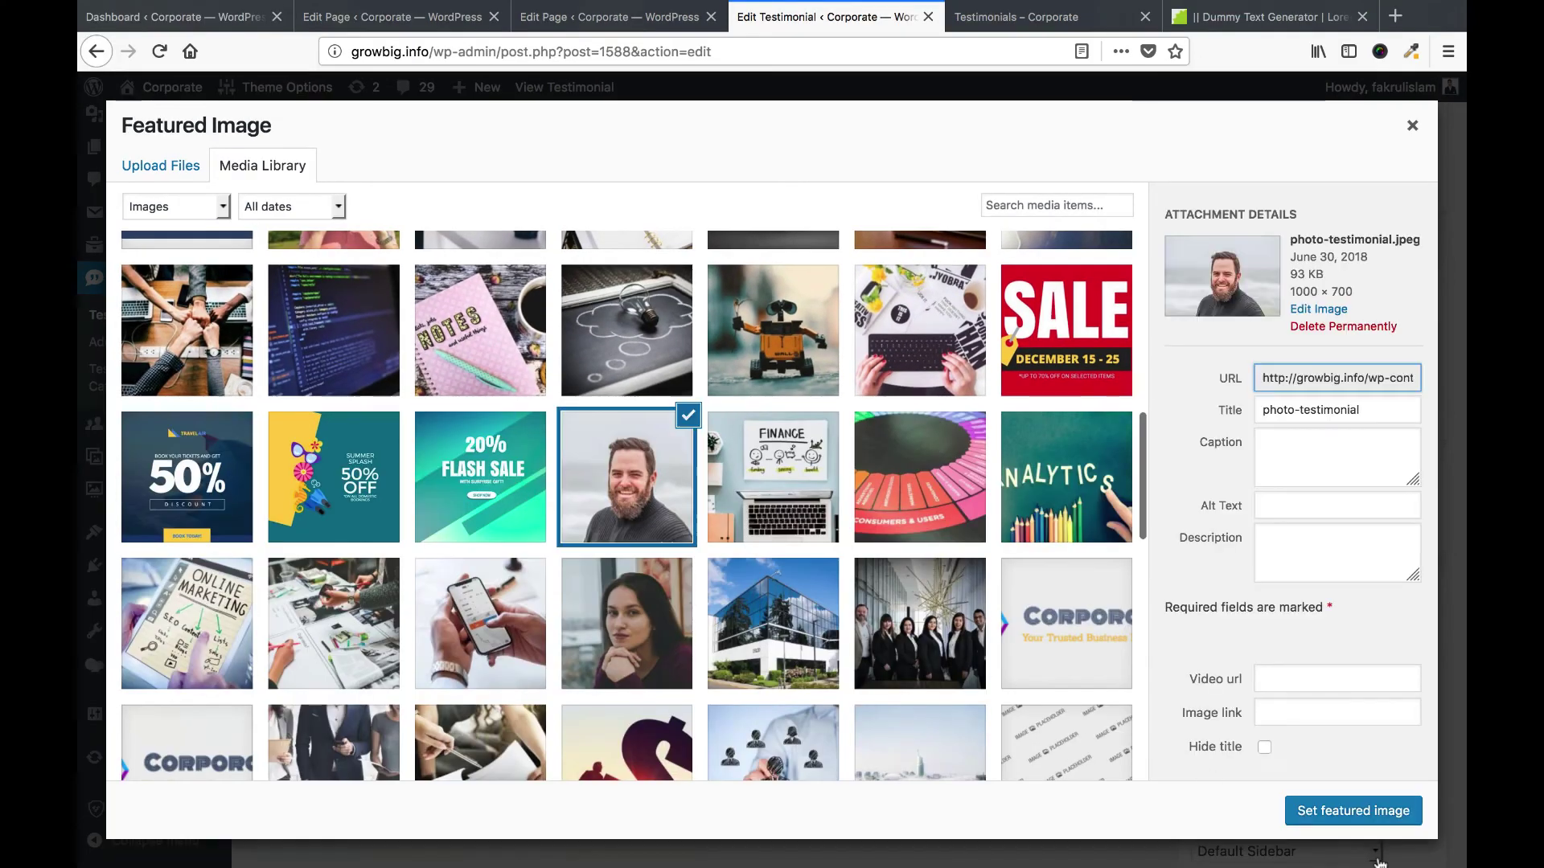
{"action": "left_click", "coordinate": [1353, 810]}
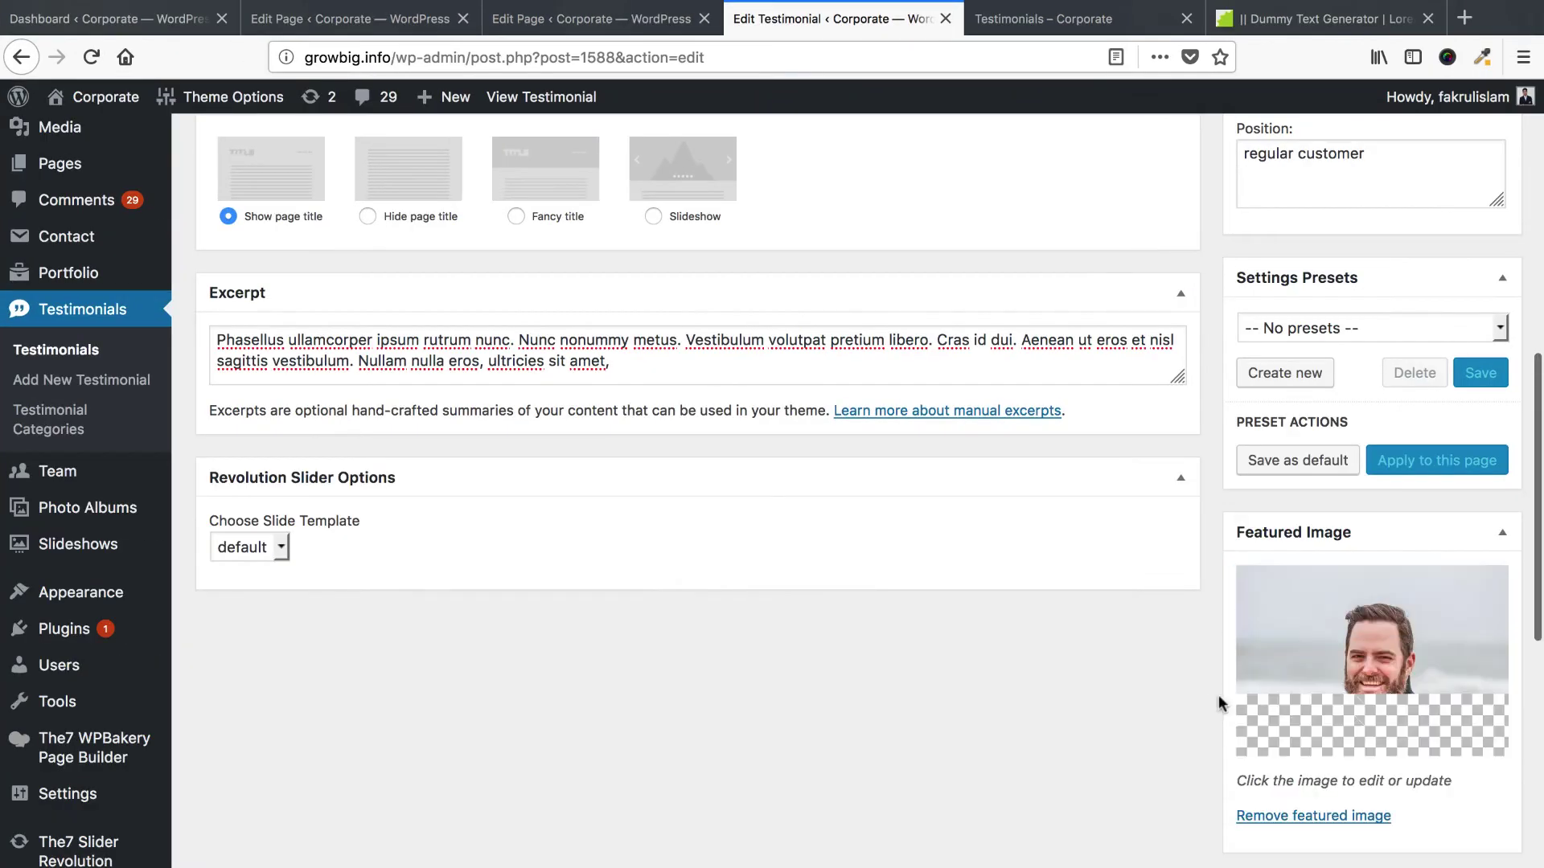
Update the testimonial, reload the published Testimonials page and check the first card's text, photo and position line.
{"action": "scroll", "coordinate": [1218, 695], "scroll_direction": "down", "scroll_amount": 3}
{"action": "scroll", "coordinate": [1218, 695], "scroll_direction": "up", "scroll_amount": 10}
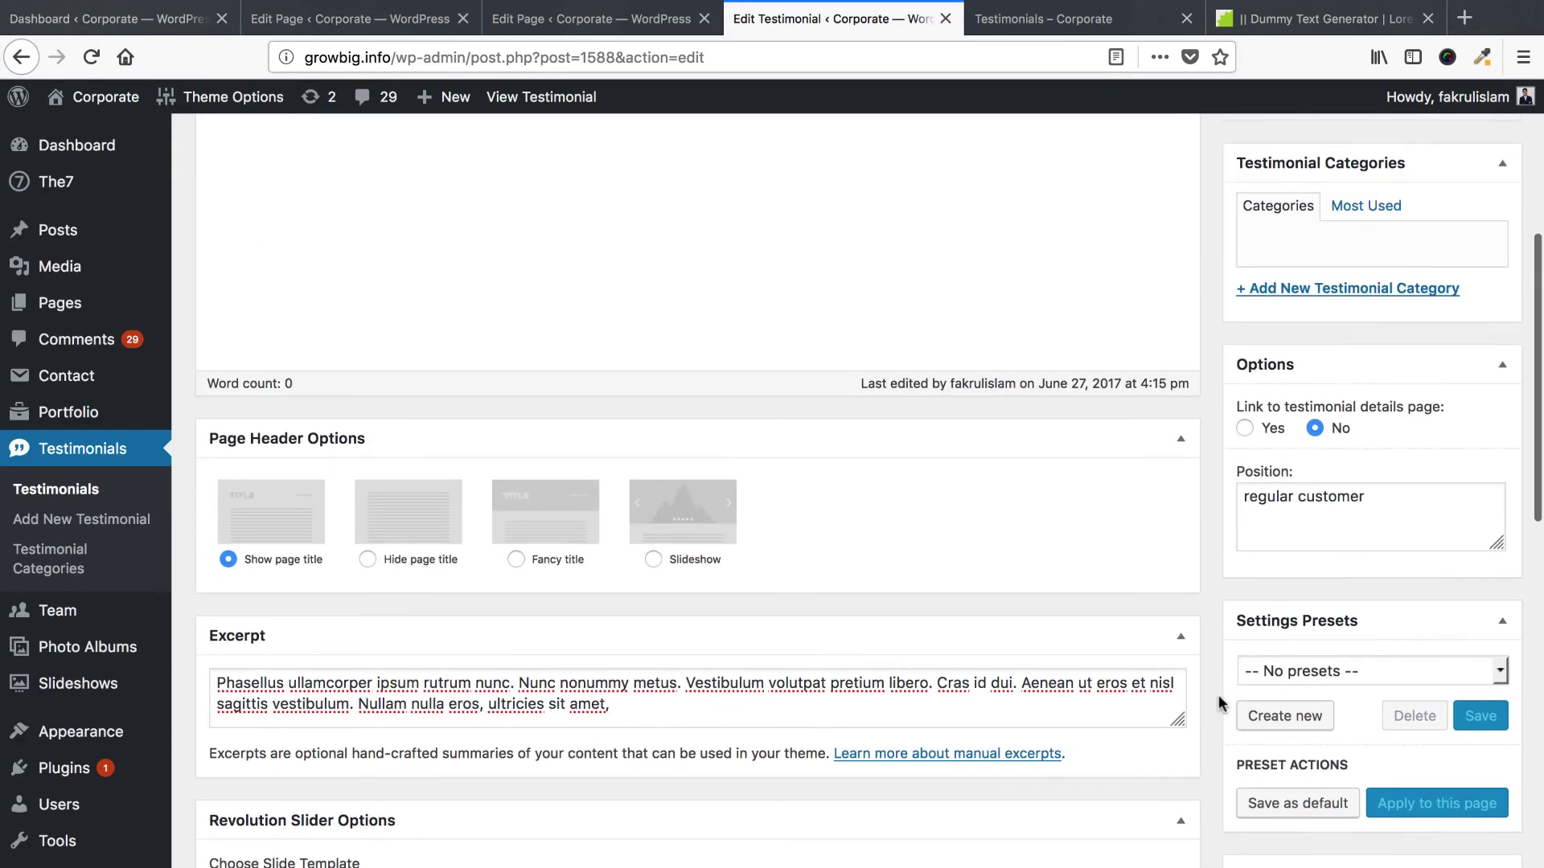
{"action": "left_click", "coordinate": [1452, 531]}
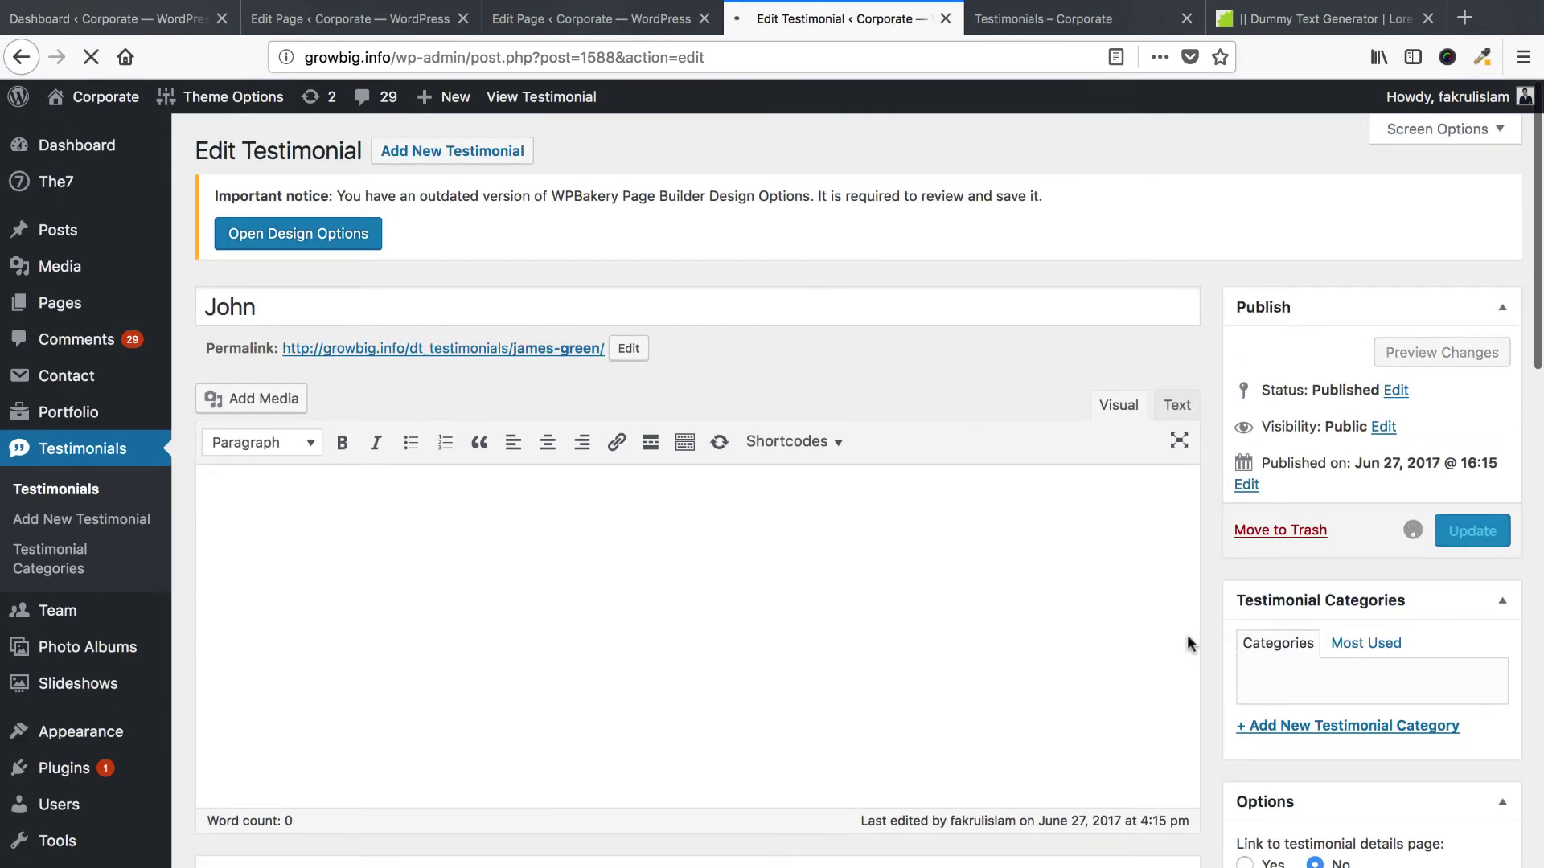
{"action": "left_click", "coordinate": [1034, 19]}
{"action": "right_click", "coordinate": [1034, 19]}
{"action": "key", "text": "super+r"}
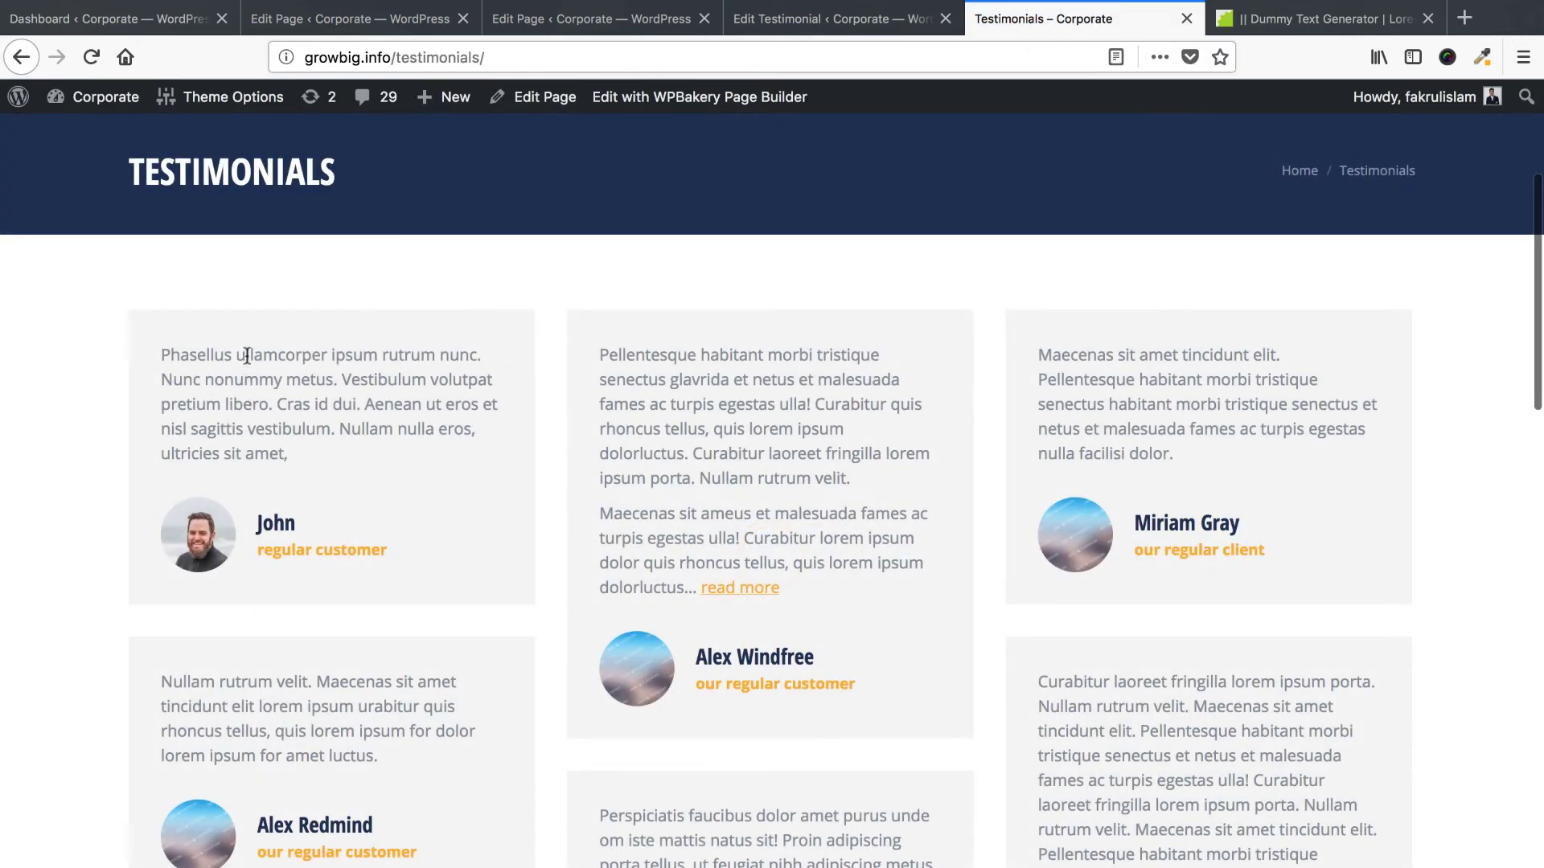
{"action": "left_click_drag", "start_coordinate": [247, 356], "coordinate": [212, 526]}
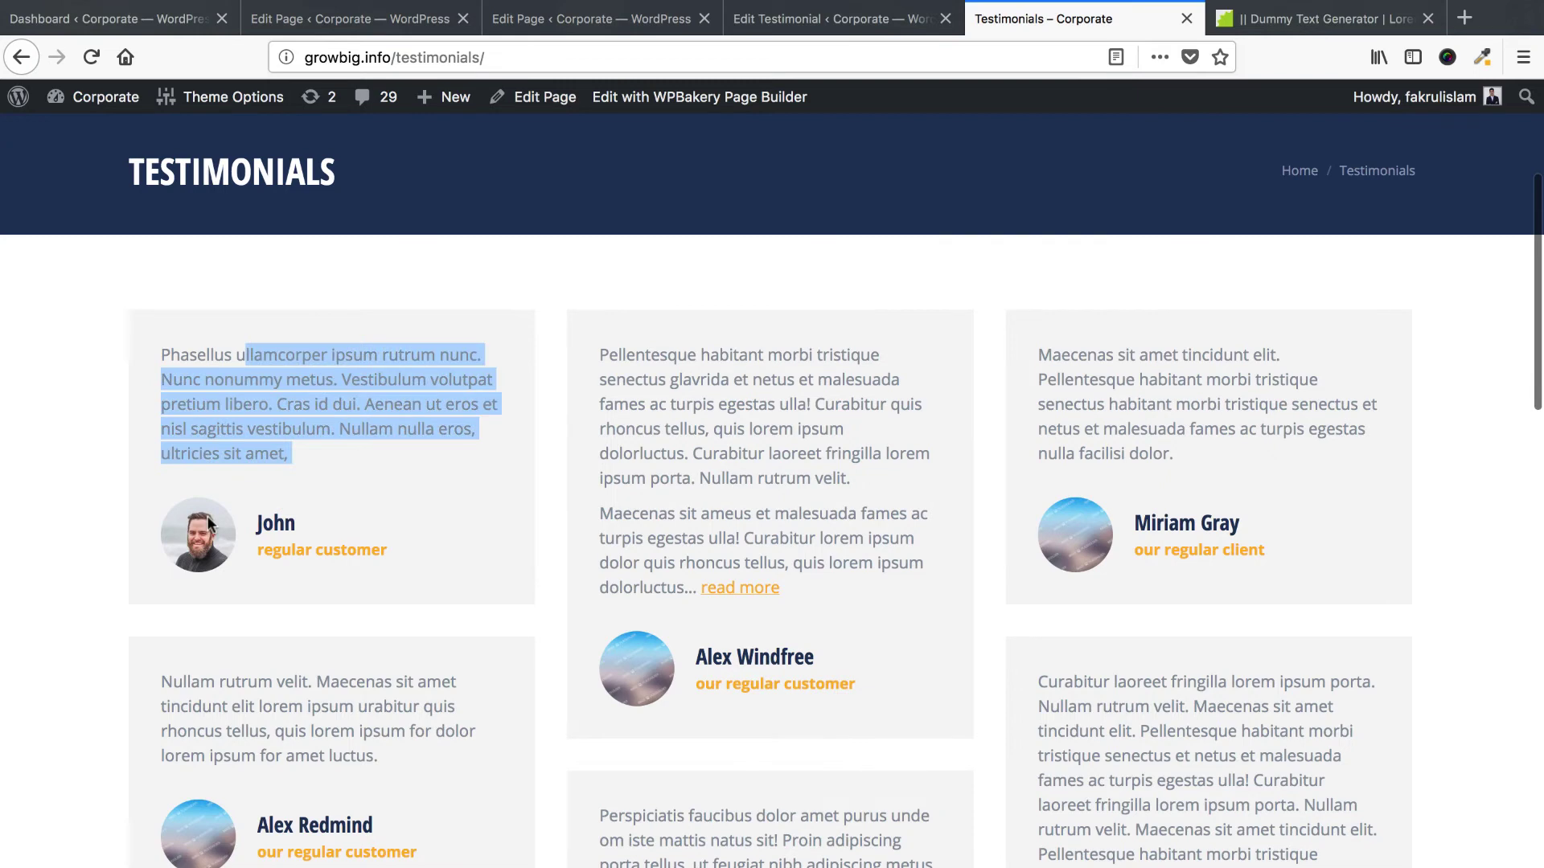
{"action": "triple_click", "coordinate": [366, 552]}
{"action": "left_click", "coordinate": [425, 555]}
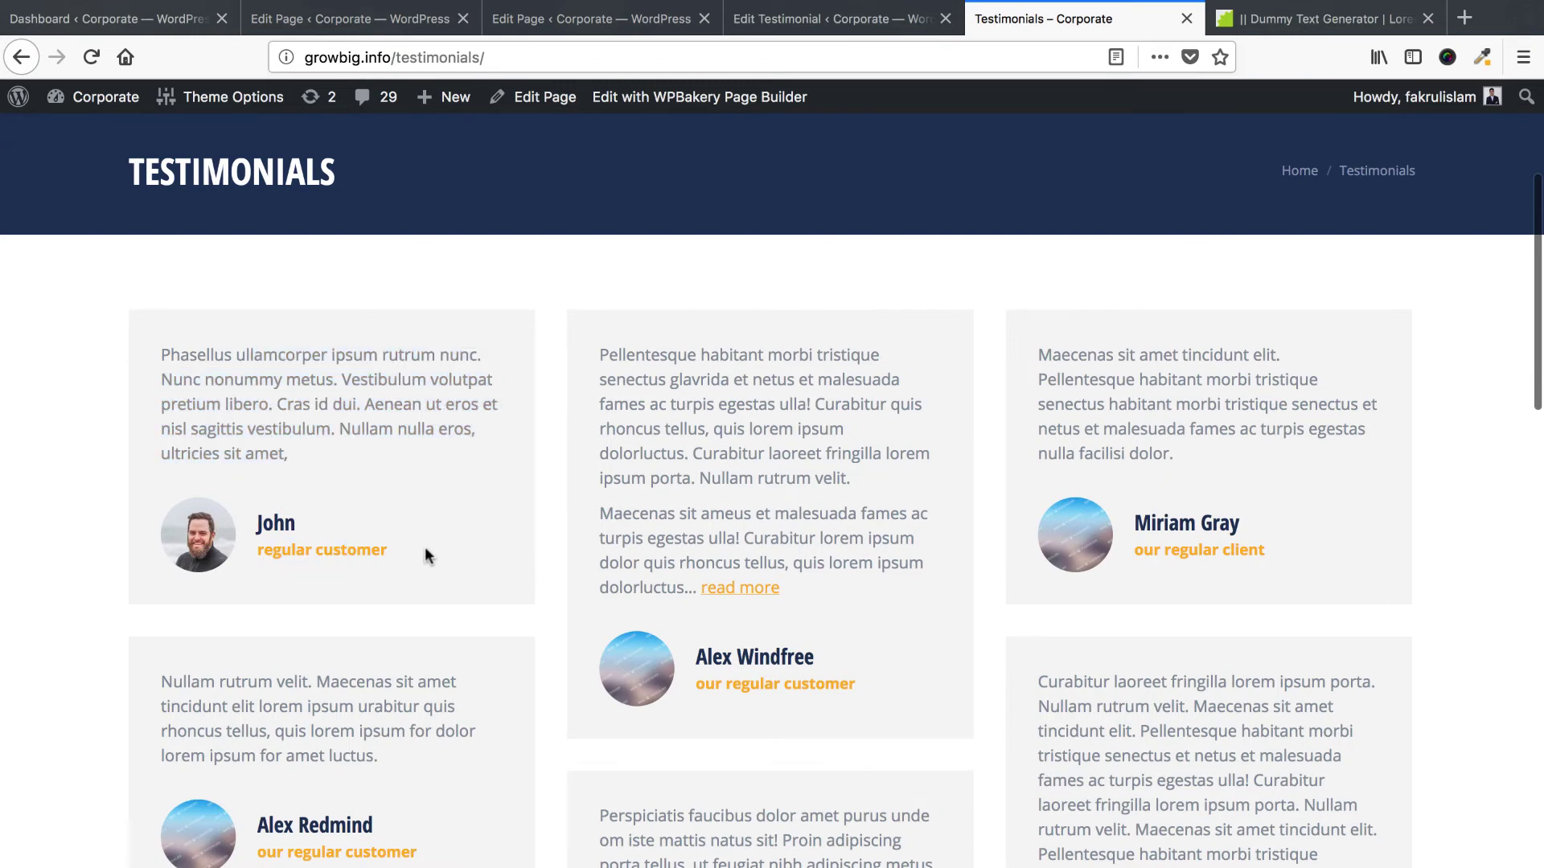
Set the testimonial's position to "CEO of Think Media Ltd." and update it.
{"action": "left_click", "coordinate": [867, 26]}
{"action": "scroll", "coordinate": [811, 548], "scroll_direction": "down", "scroll_amount": 4}
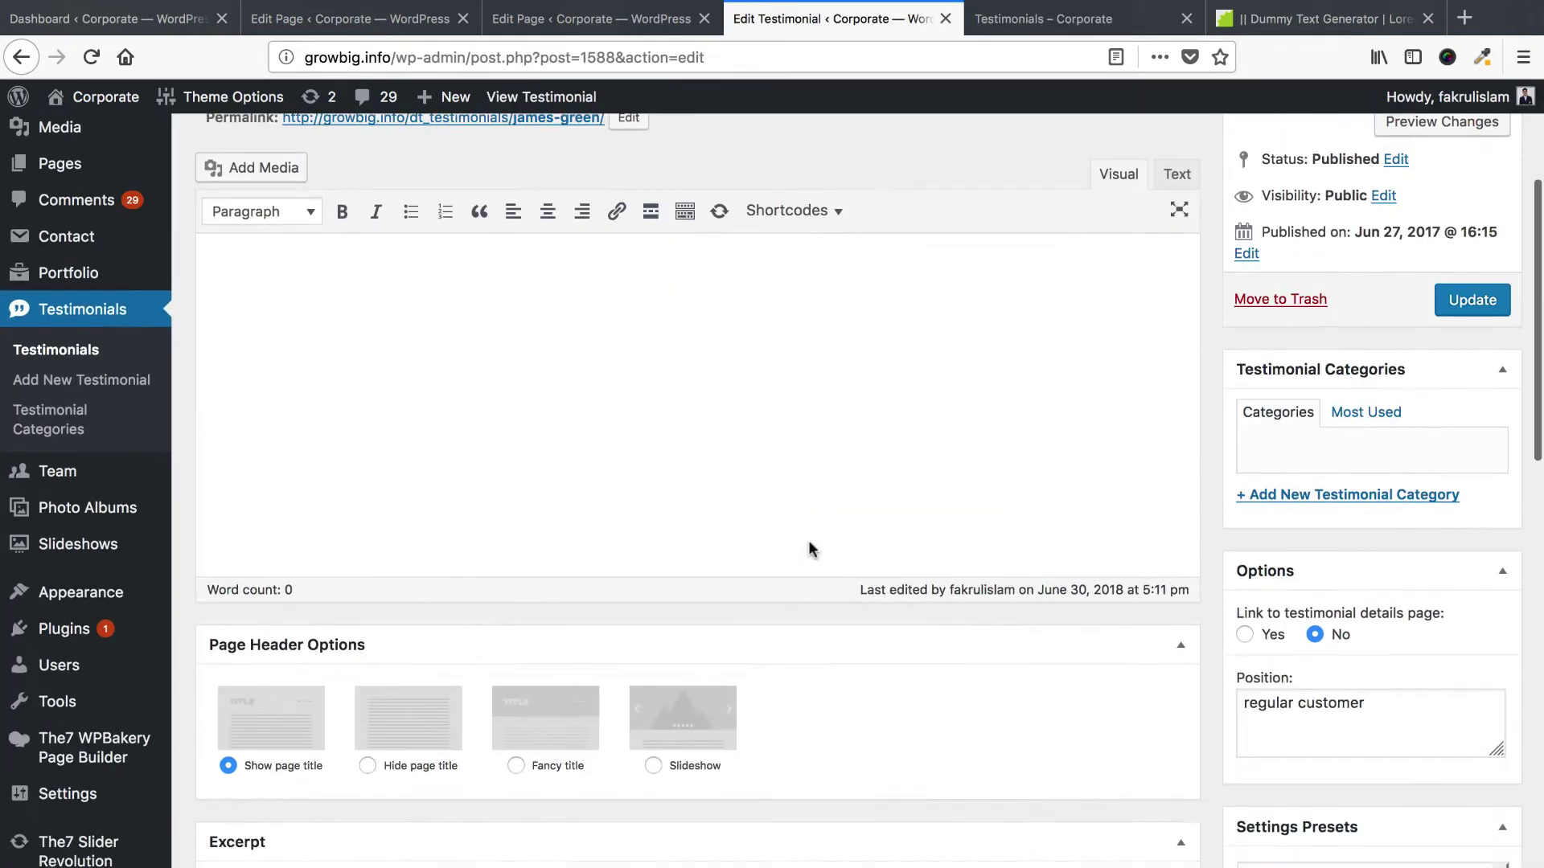
{"action": "scroll", "coordinate": [808, 549], "scroll_direction": "down", "scroll_amount": 4}
{"action": "triple_click", "coordinate": [1307, 418]}
{"action": "type", "text": "CEO of Think Media Ltd."}
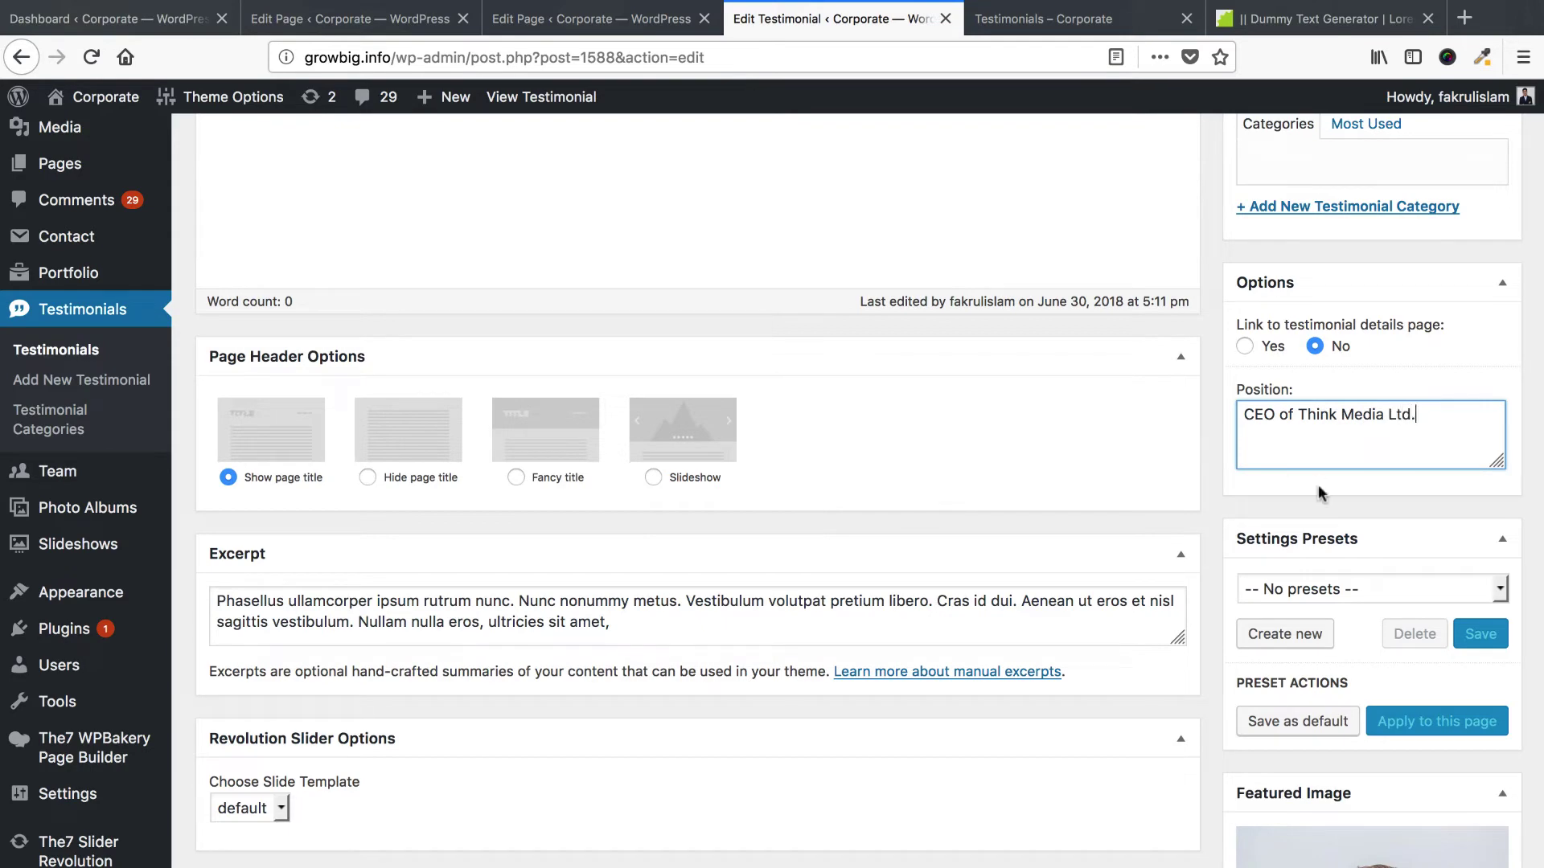
{"action": "scroll", "coordinate": [1424, 551], "scroll_direction": "up", "scroll_amount": 8}
{"action": "left_click", "coordinate": [1469, 591]}
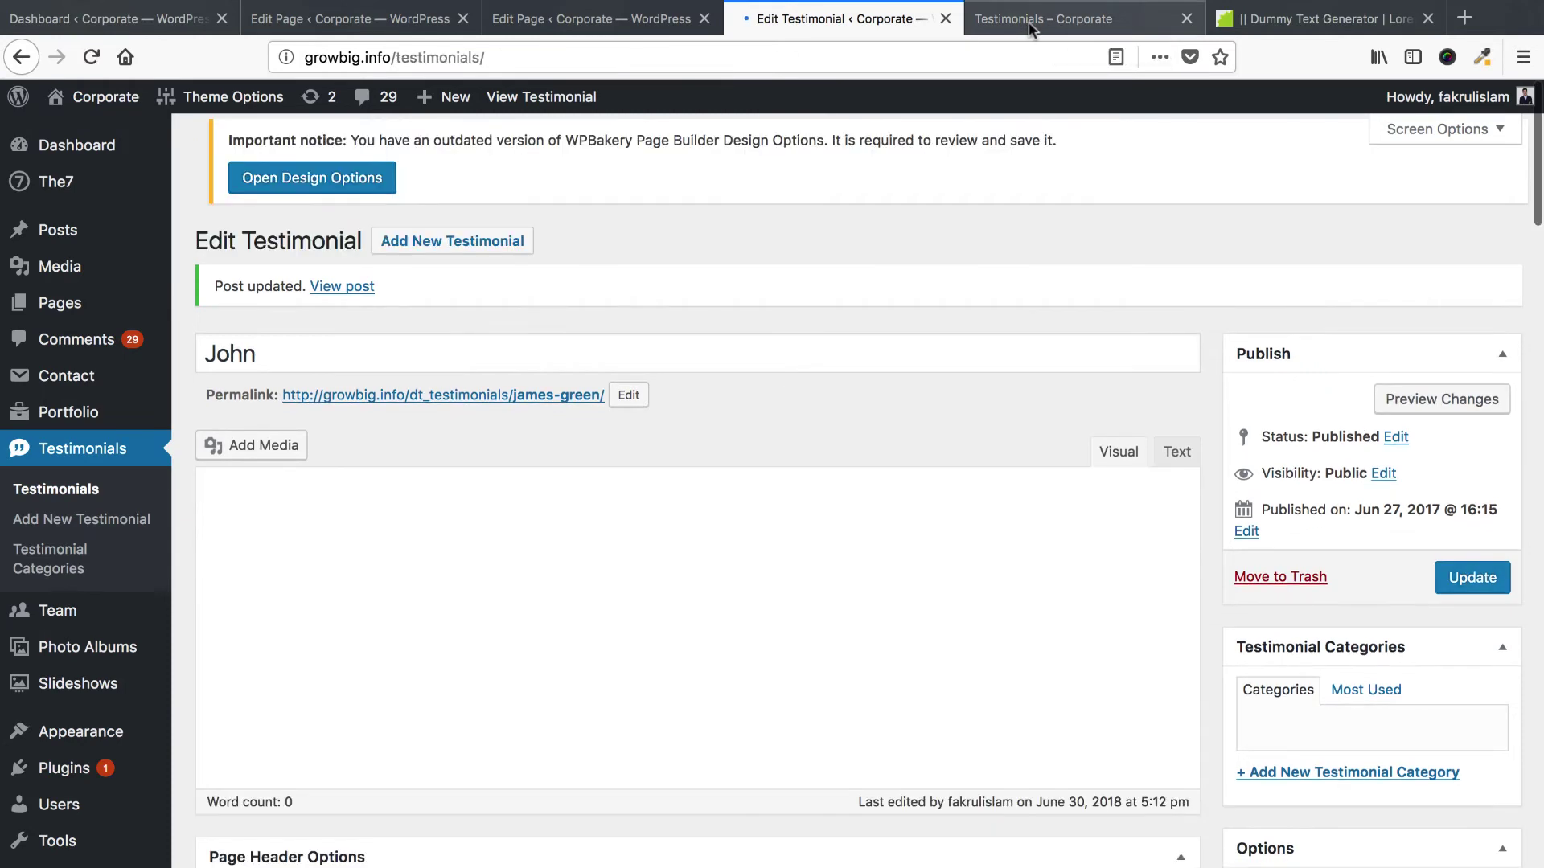
Reload the published Testimonials page and check the position line on the first testimonial card.
{"action": "left_click", "coordinate": [1029, 24]}
{"action": "right_click", "coordinate": [1028, 19]}
{"action": "left_click", "coordinate": [1054, 26]}
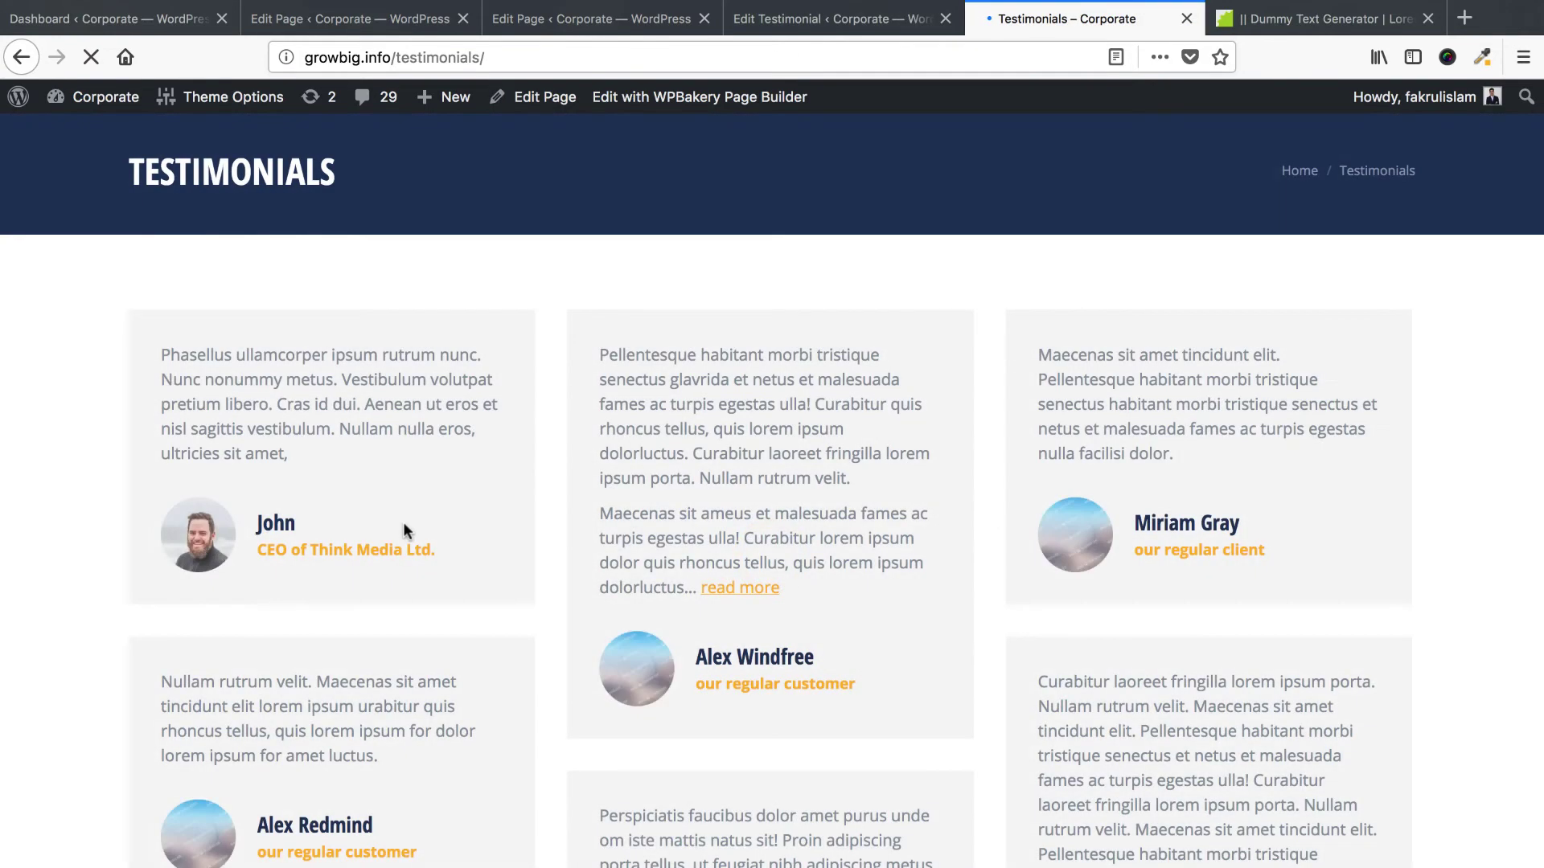
{"action": "scroll", "coordinate": [1083, 576], "scroll_direction": "down", "scroll_amount": 1}
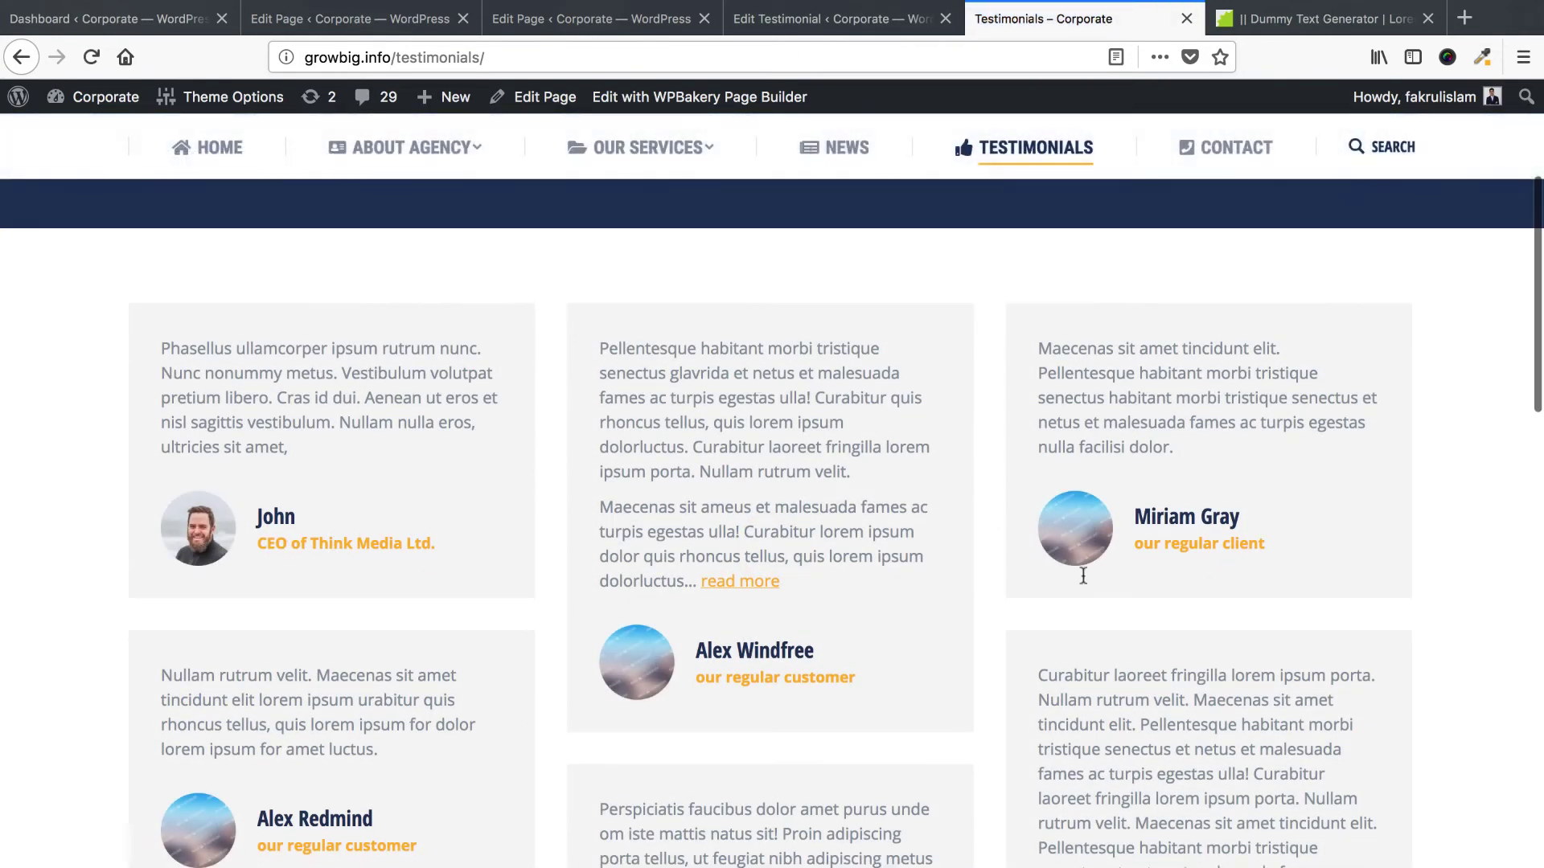
Open a blank new testimonial and review its title, content, excerpt, position, featured image and publishing options.
{"action": "scroll", "coordinate": [969, 587], "scroll_direction": "down", "scroll_amount": 8}
{"action": "scroll", "coordinate": [971, 586], "scroll_direction": "up", "scroll_amount": 7}
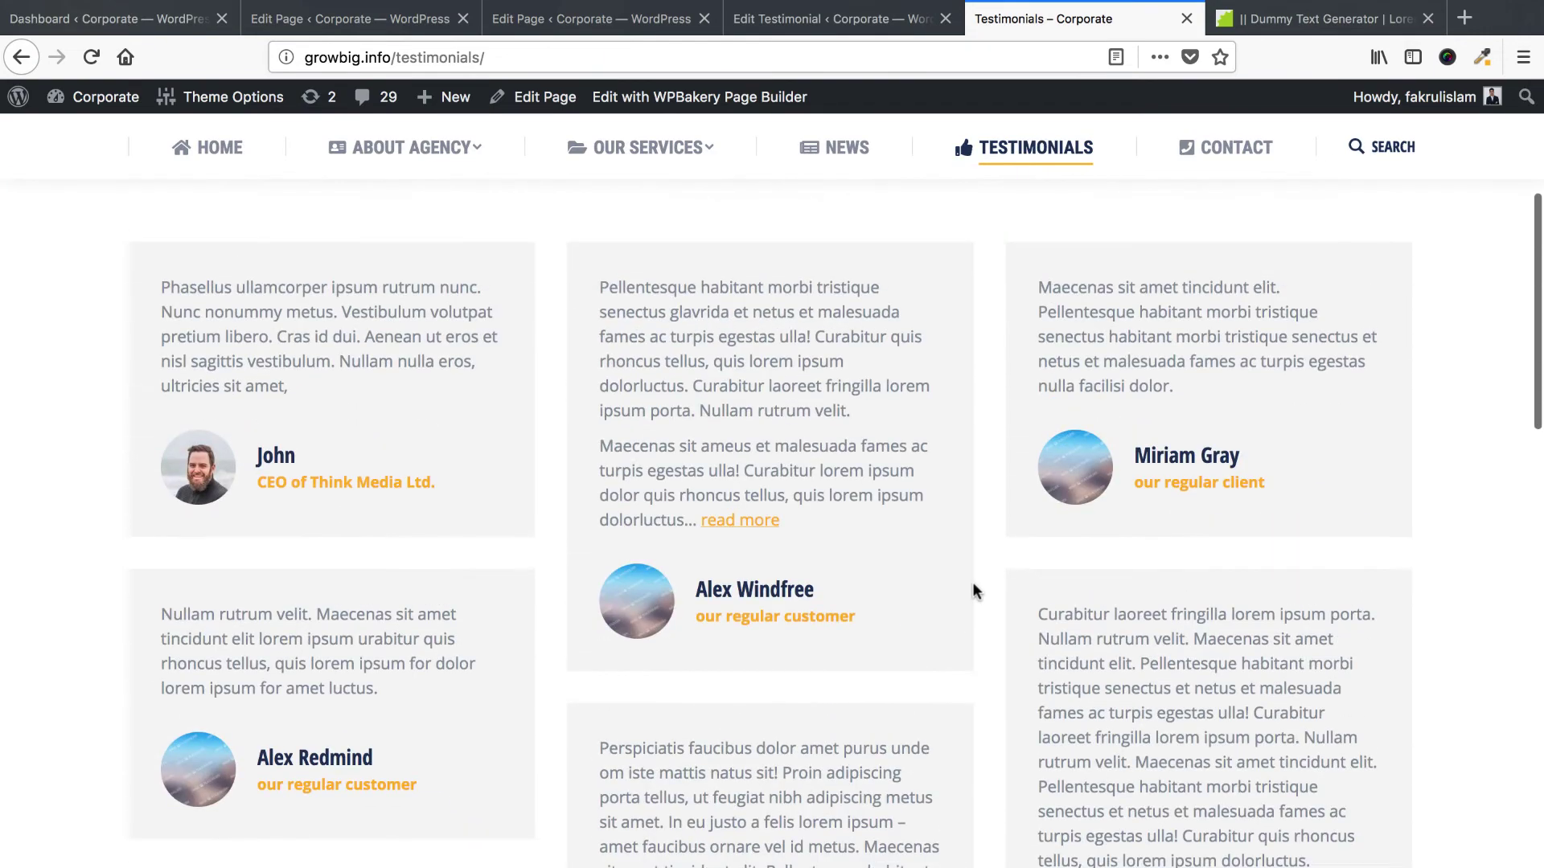
{"action": "left_click", "coordinate": [785, 24]}
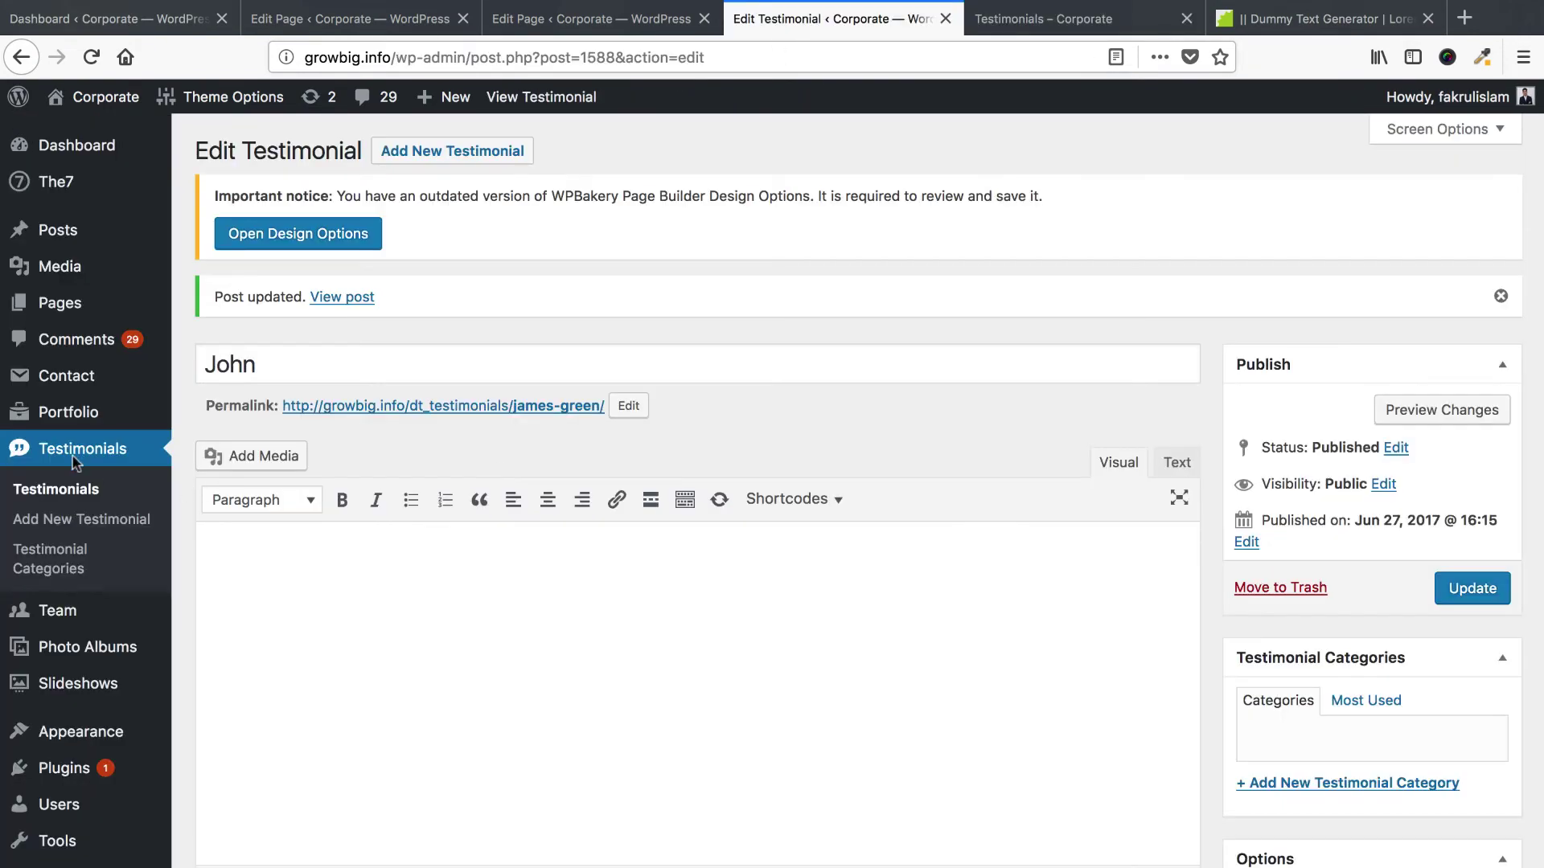
{"action": "left_click", "coordinate": [441, 153]}
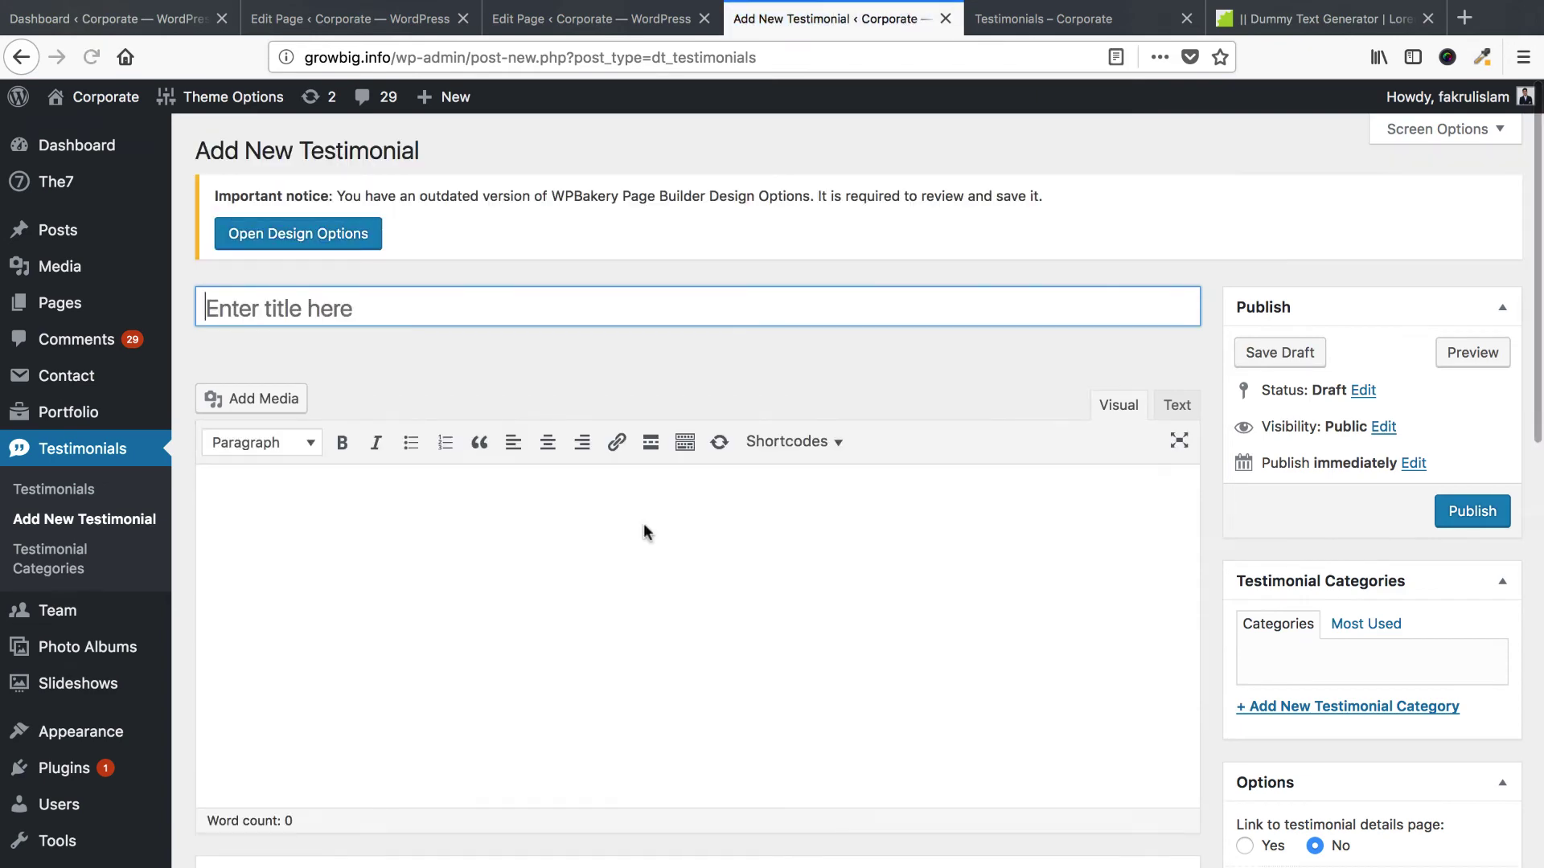
{"action": "scroll", "coordinate": [643, 522], "scroll_direction": "down", "scroll_amount": 7}
{"action": "left_click", "coordinate": [384, 523]}
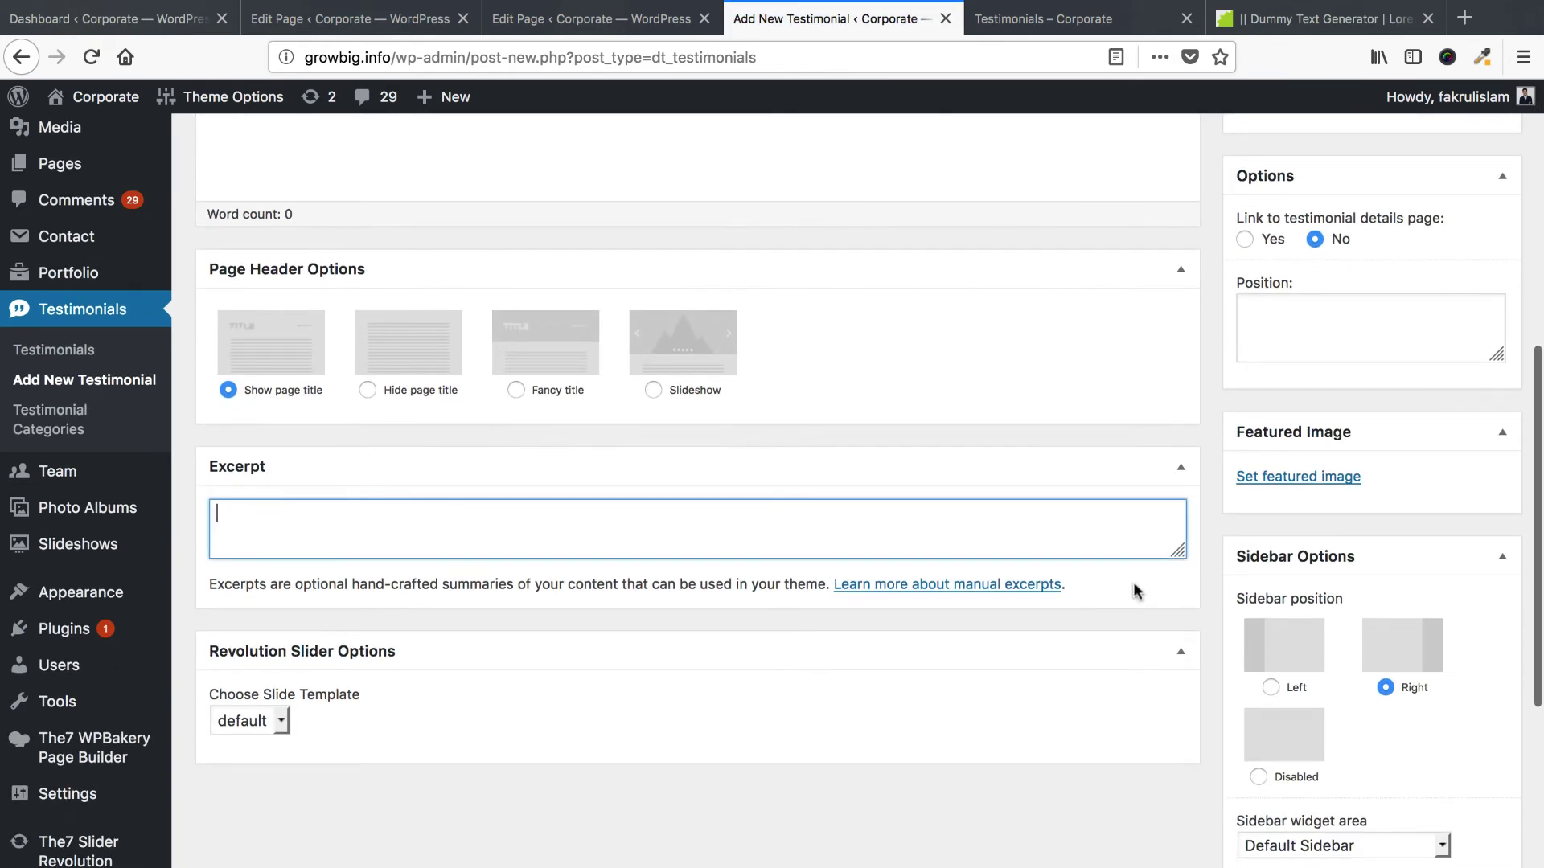
{"action": "scroll", "coordinate": [1206, 507], "scroll_direction": "up", "scroll_amount": 2}
{"action": "left_click", "coordinate": [1307, 392]}
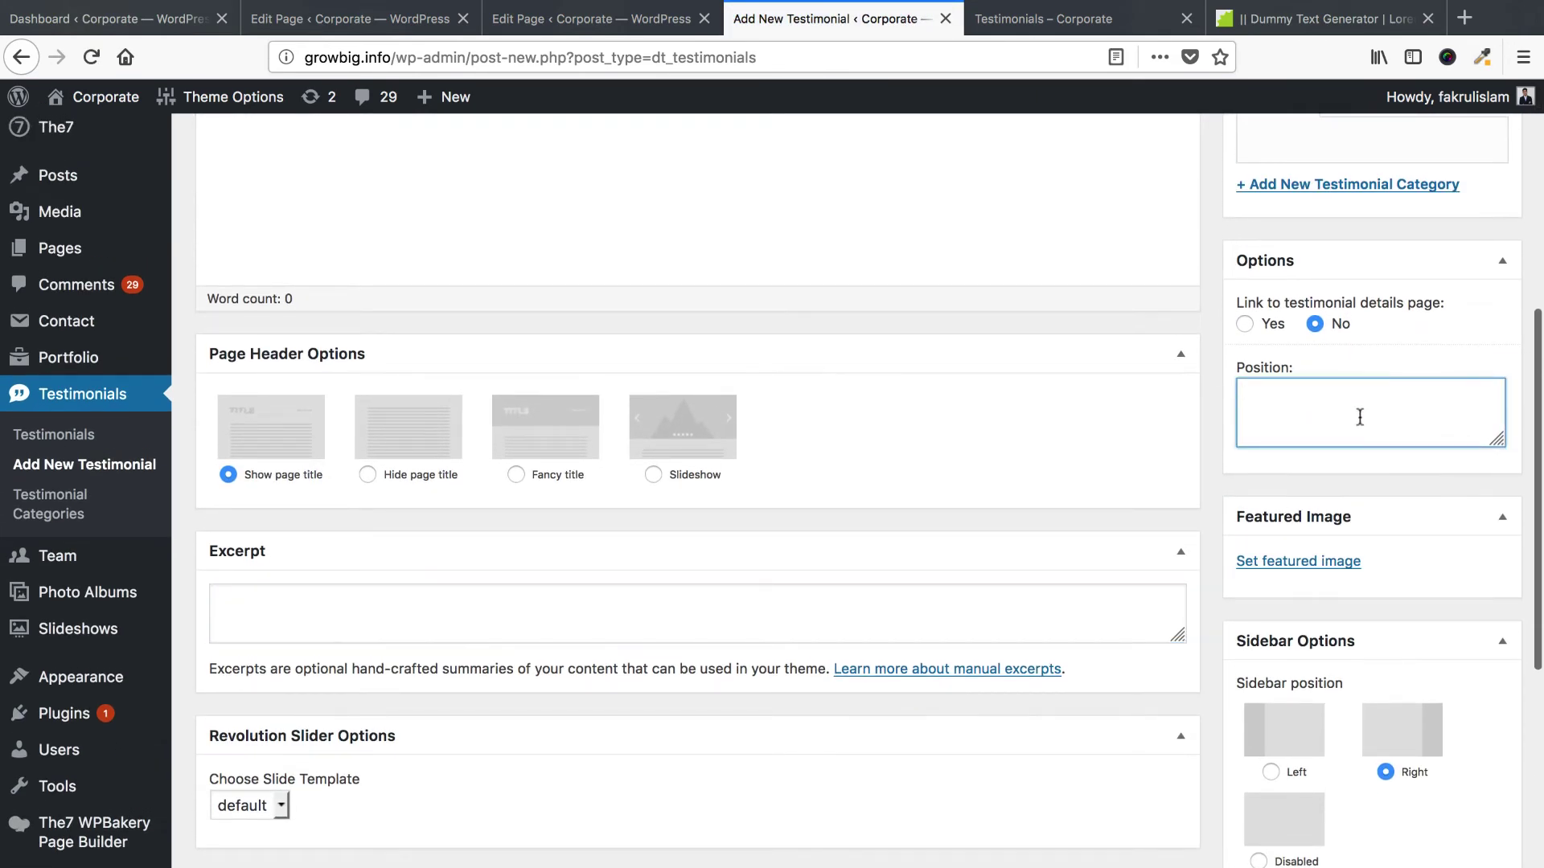
{"action": "scroll", "coordinate": [1313, 452], "scroll_direction": "down", "scroll_amount": 7}
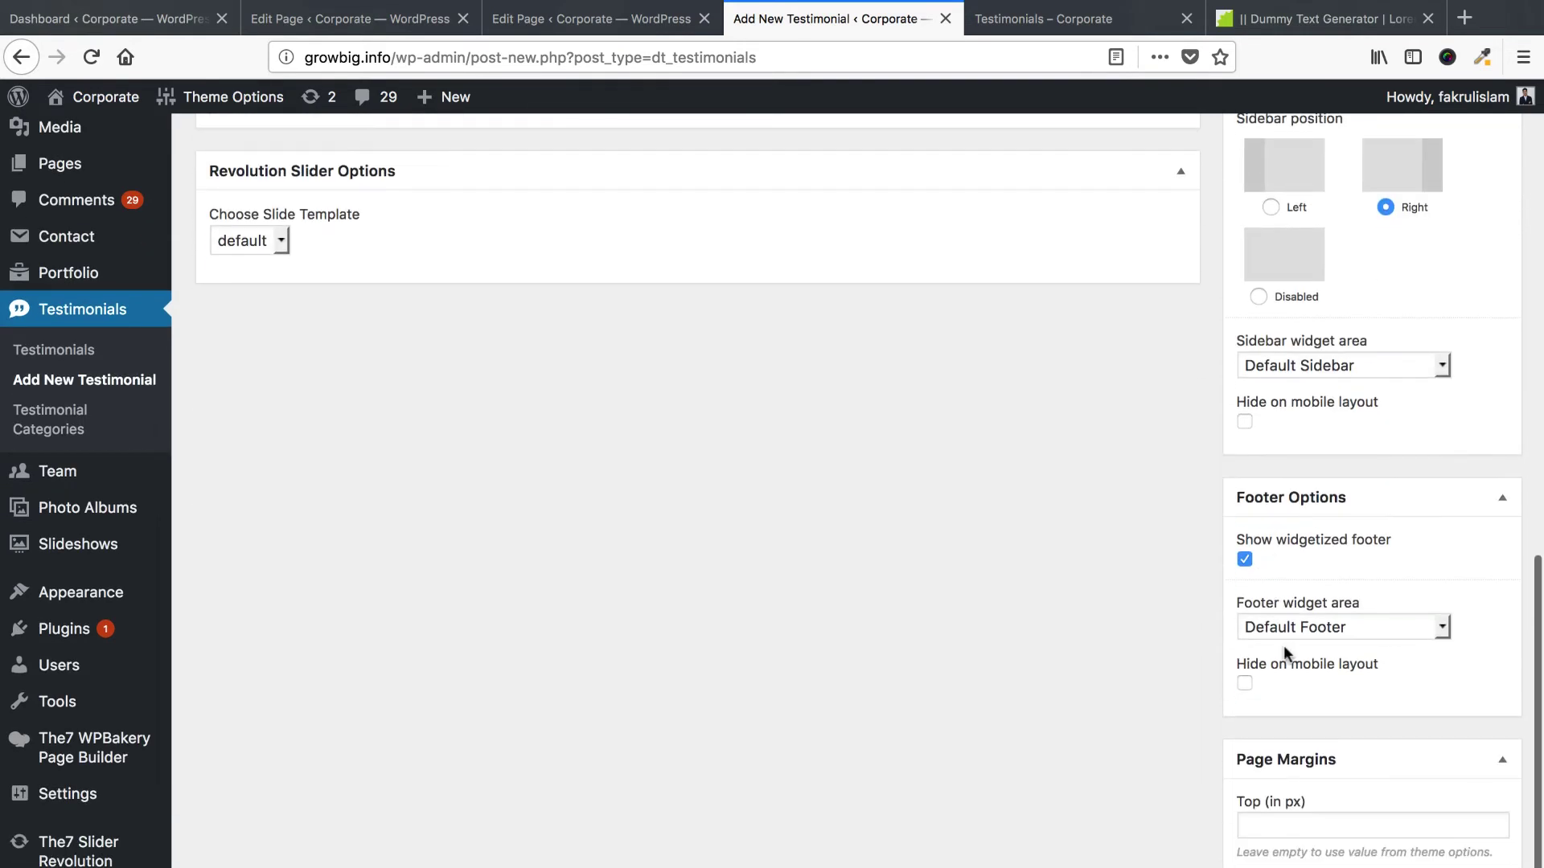
{"action": "scroll", "coordinate": [1284, 649], "scroll_direction": "down", "scroll_amount": 1}
{"action": "scroll", "coordinate": [1285, 648], "scroll_direction": "up", "scroll_amount": 9}
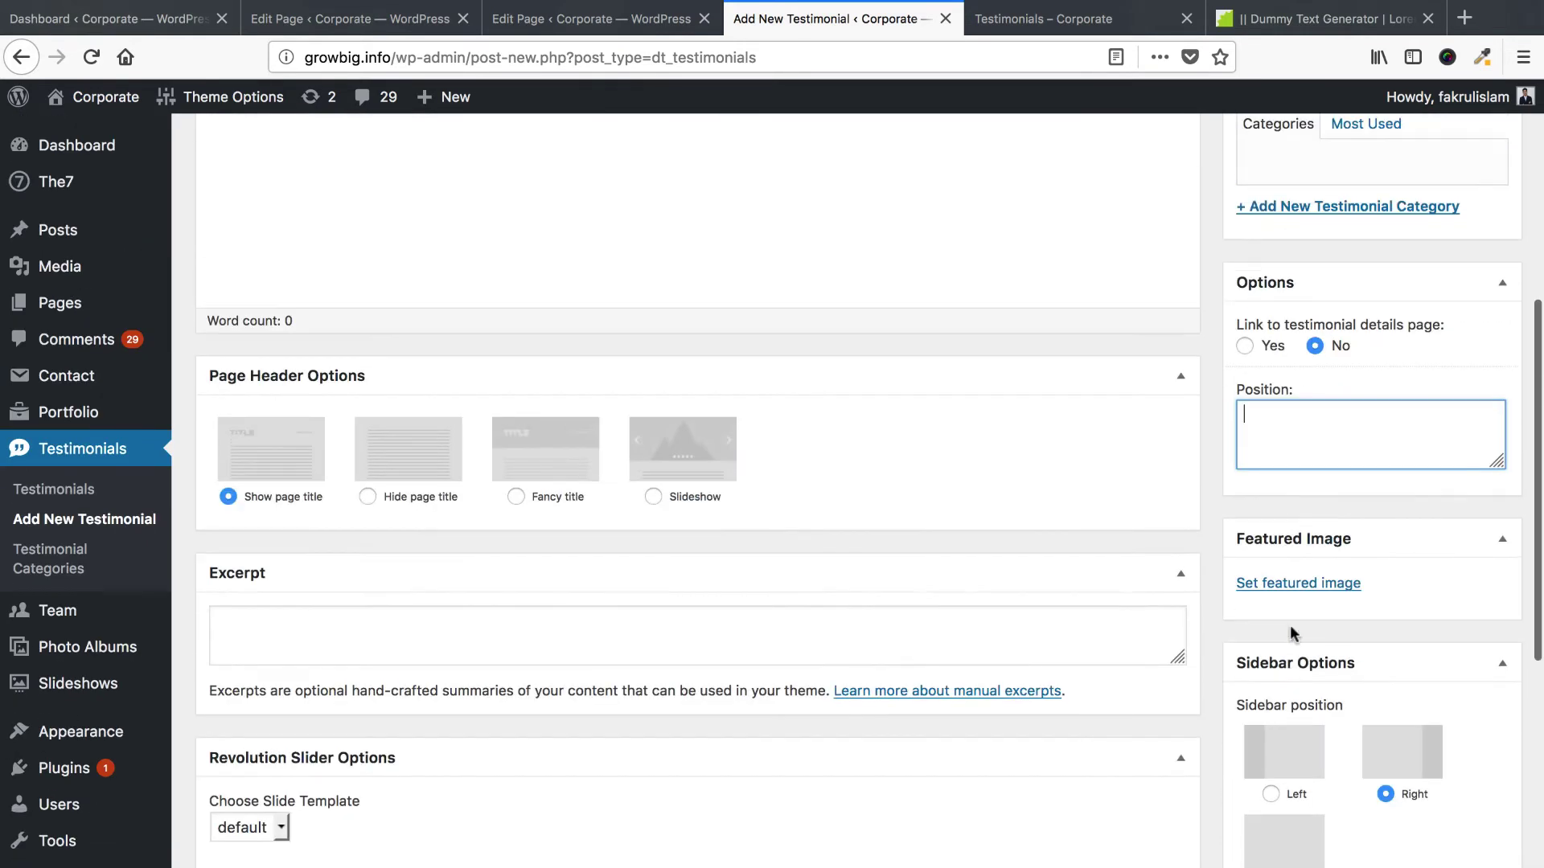
{"action": "scroll", "coordinate": [1412, 562], "scroll_direction": "up", "scroll_amount": 6}
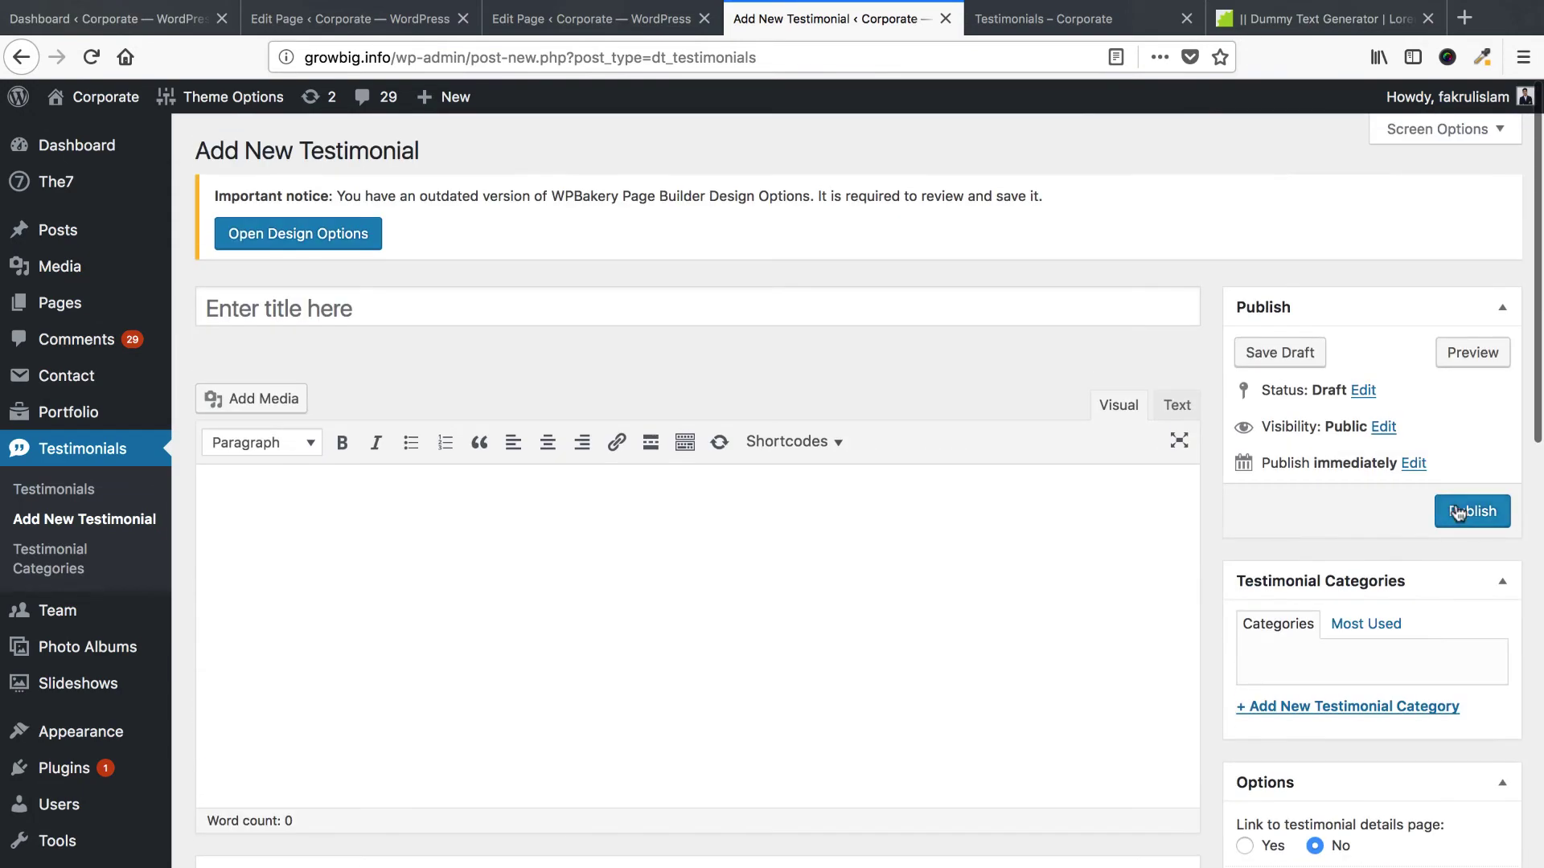
Look through the published Testimonials page down to its submission form, and close the blank new testimonial.
{"action": "key", "text": "ctrl+Tab"}
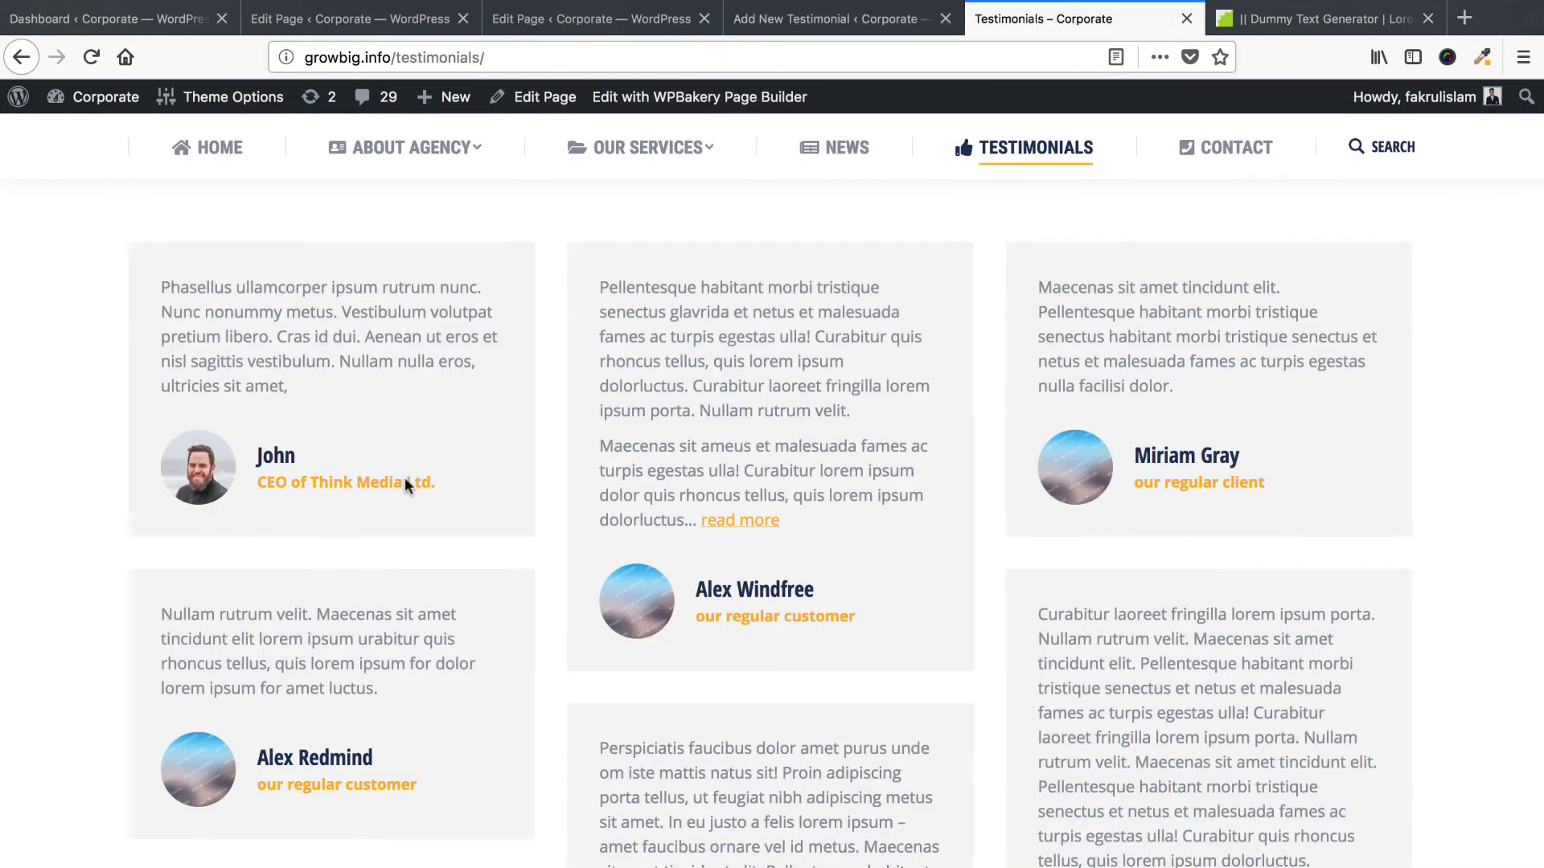
{"action": "scroll", "coordinate": [767, 568], "scroll_direction": "down", "scroll_amount": 12}
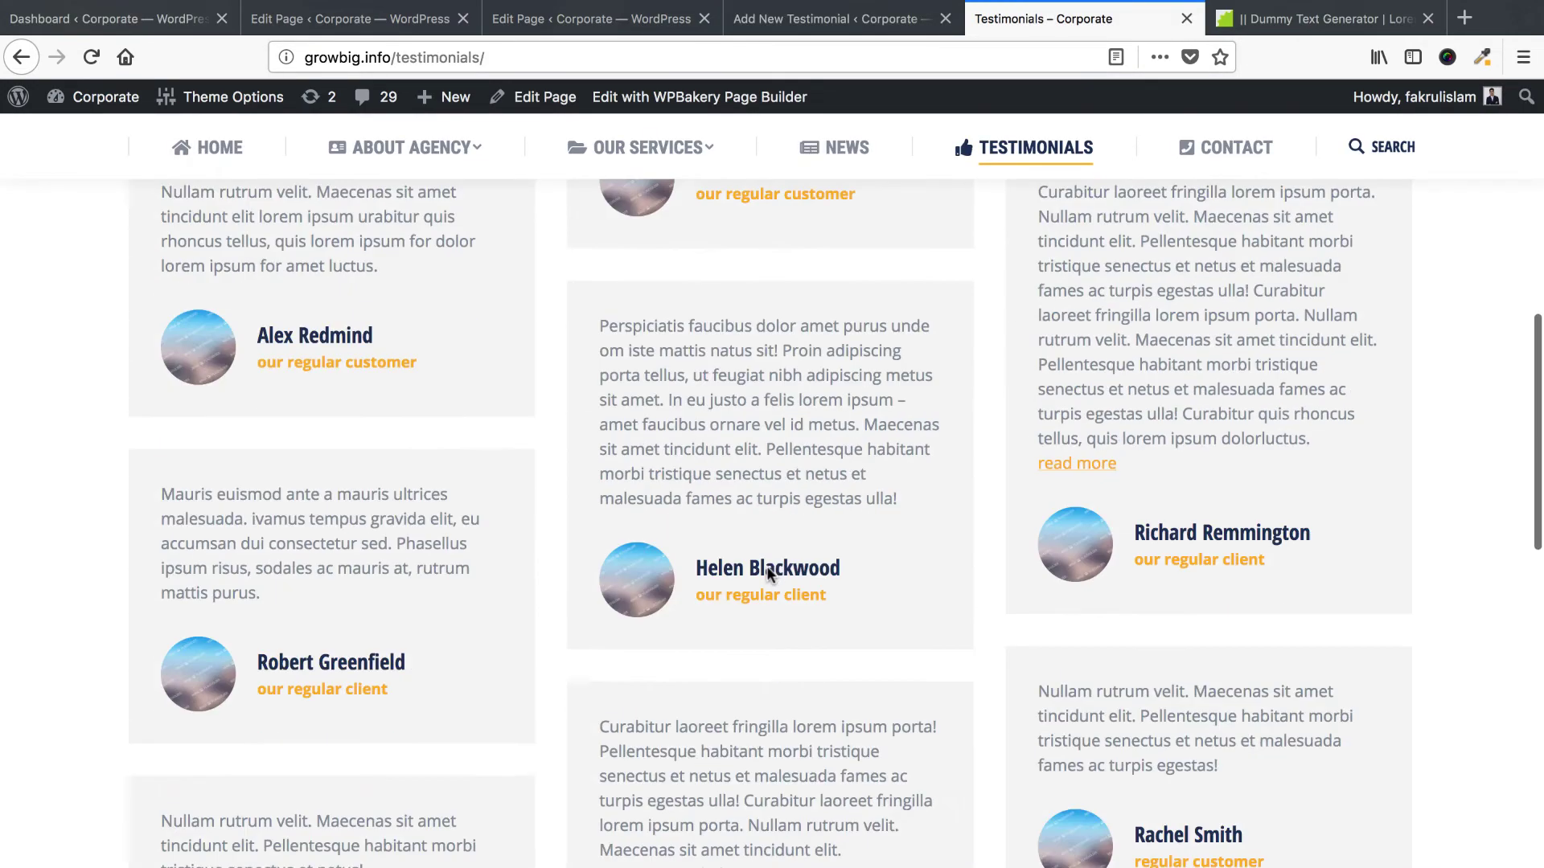
{"action": "scroll", "coordinate": [765, 566], "scroll_direction": "down", "scroll_amount": 6}
{"action": "scroll", "coordinate": [779, 381], "scroll_direction": "down", "scroll_amount": 2}
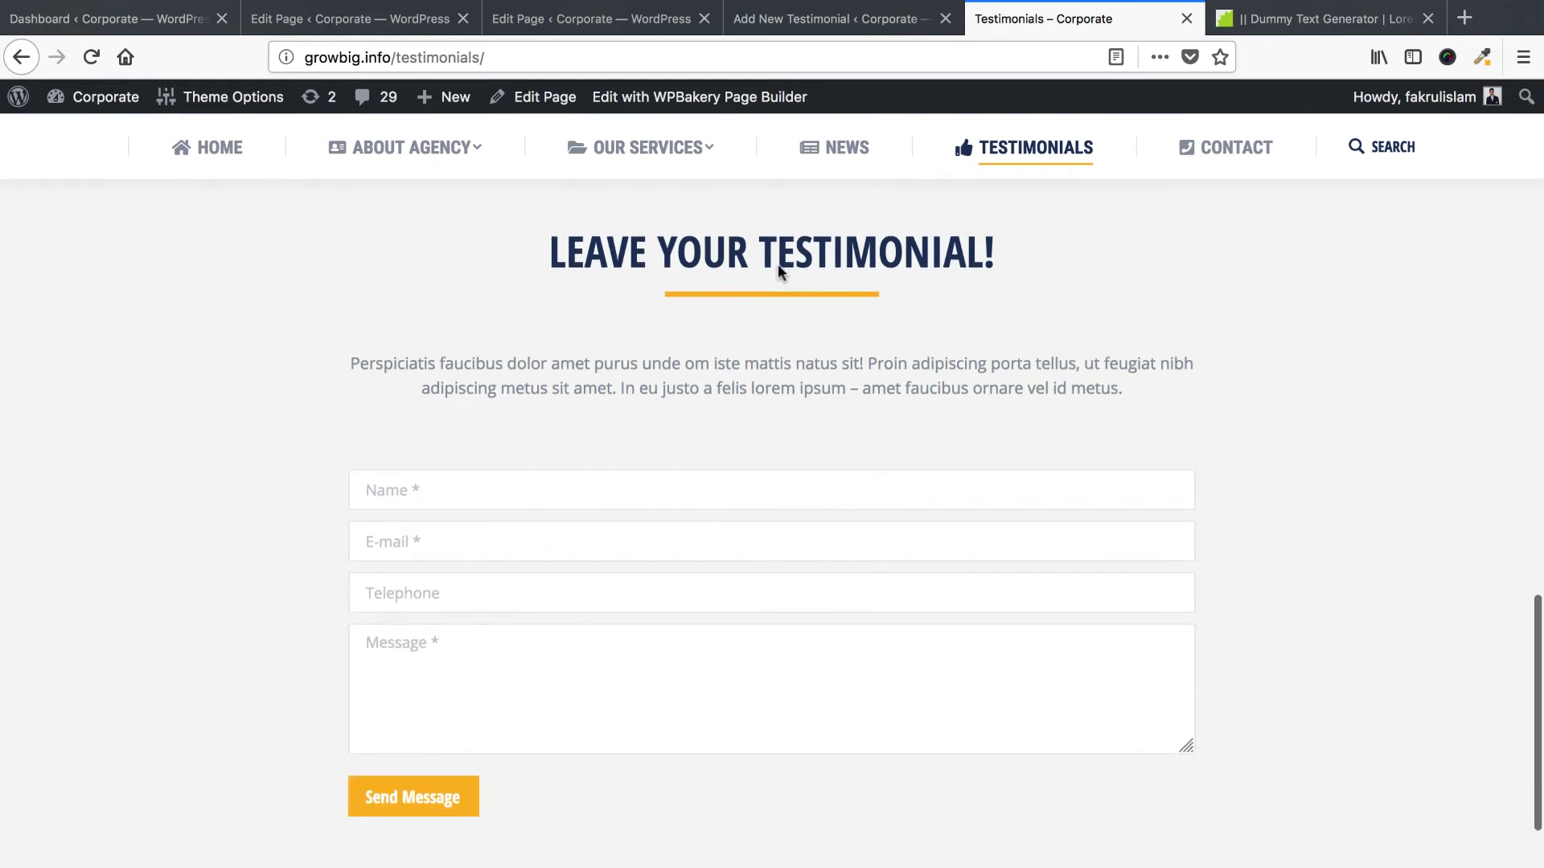
{"action": "left_click", "coordinate": [804, 20]}
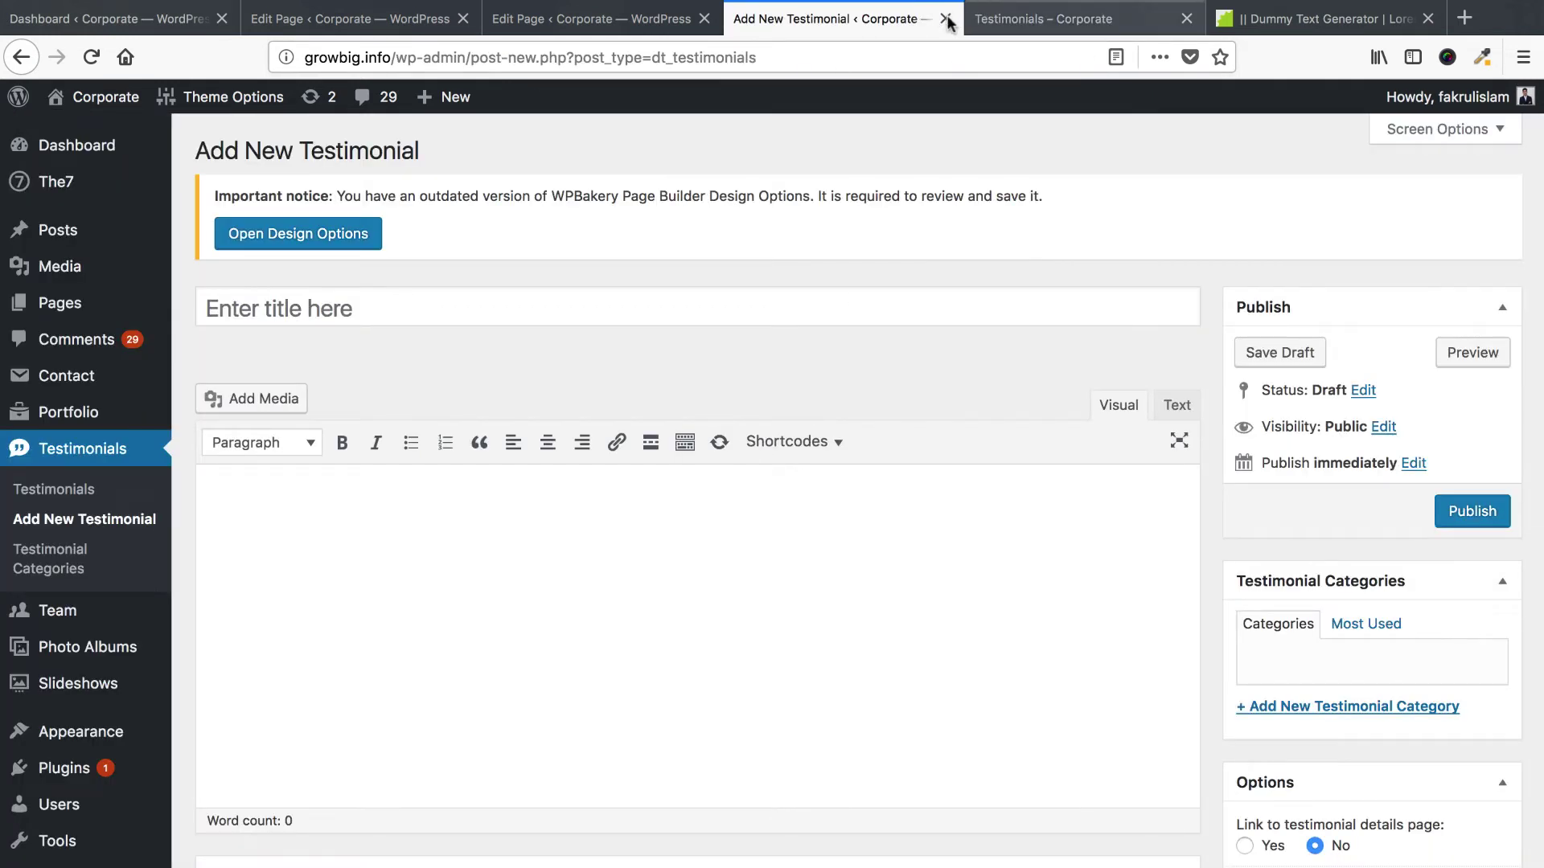
{"action": "left_click", "coordinate": [946, 18]}
On the Testimonials edit page, change the Headings element's title to "Send Us Your Testimonial!" and save the element.
{"action": "left_click", "coordinate": [660, 20]}
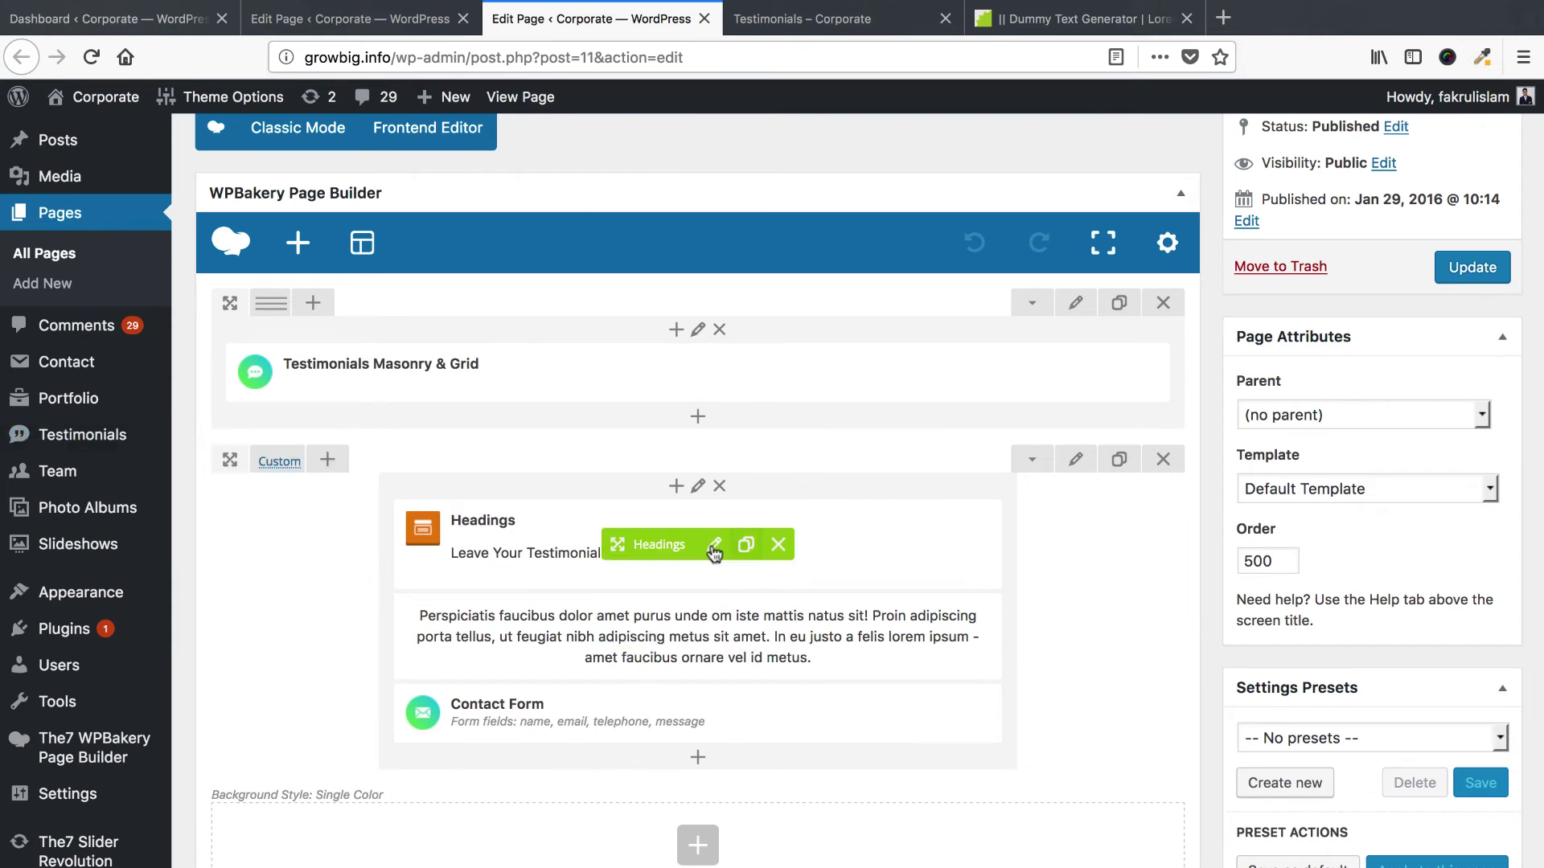
{"action": "left_click", "coordinate": [714, 546]}
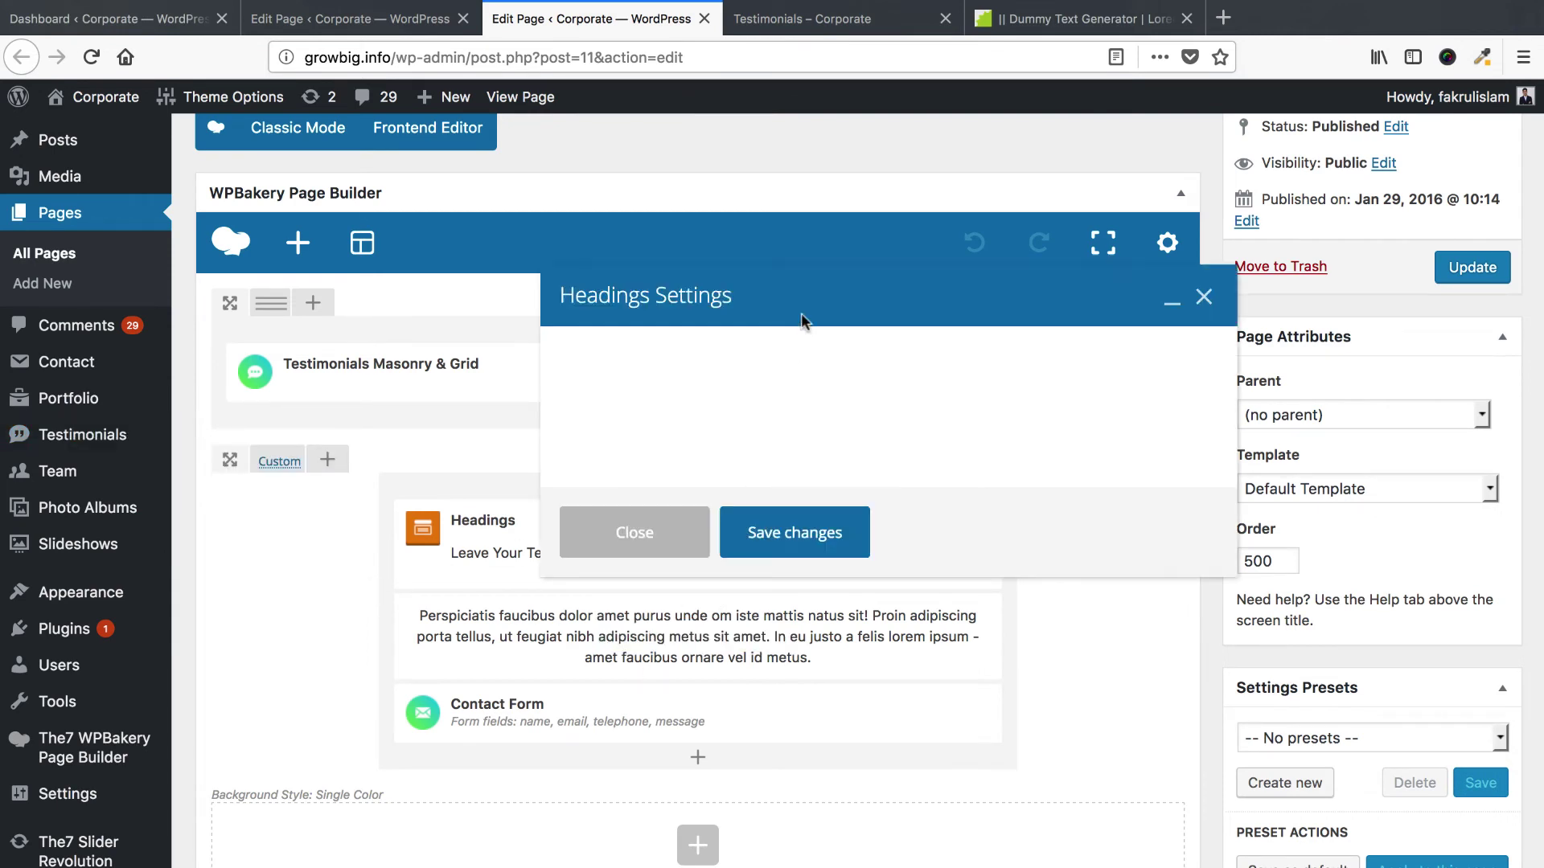
{"action": "left_click", "coordinate": [804, 18]}
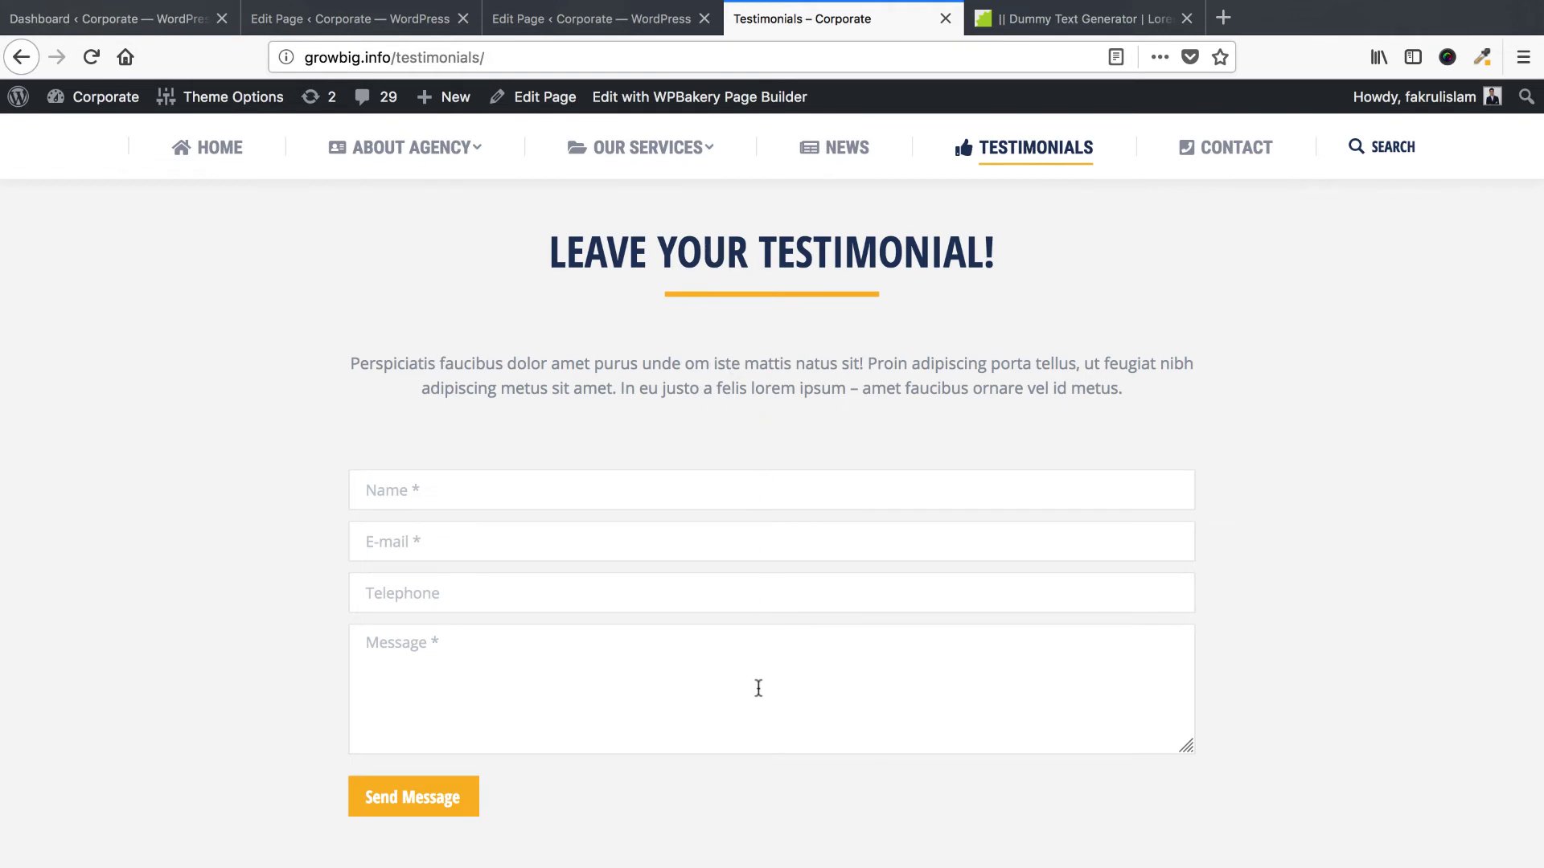
{"action": "left_click", "coordinate": [561, 31]}
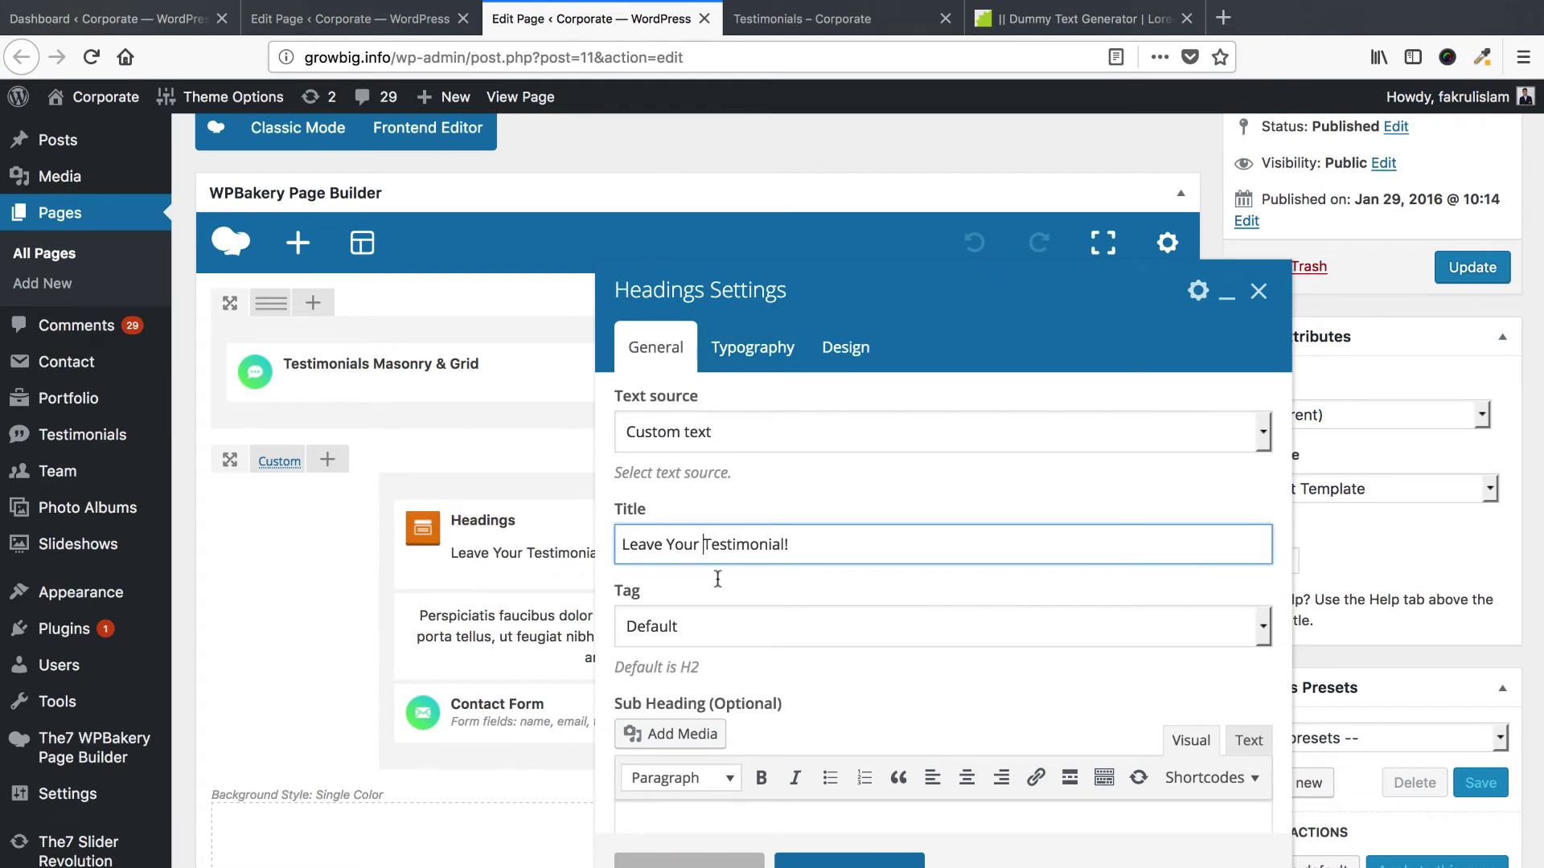
{"action": "key", "text": "shift+Home"}
{"action": "type", "text": "Send u"}
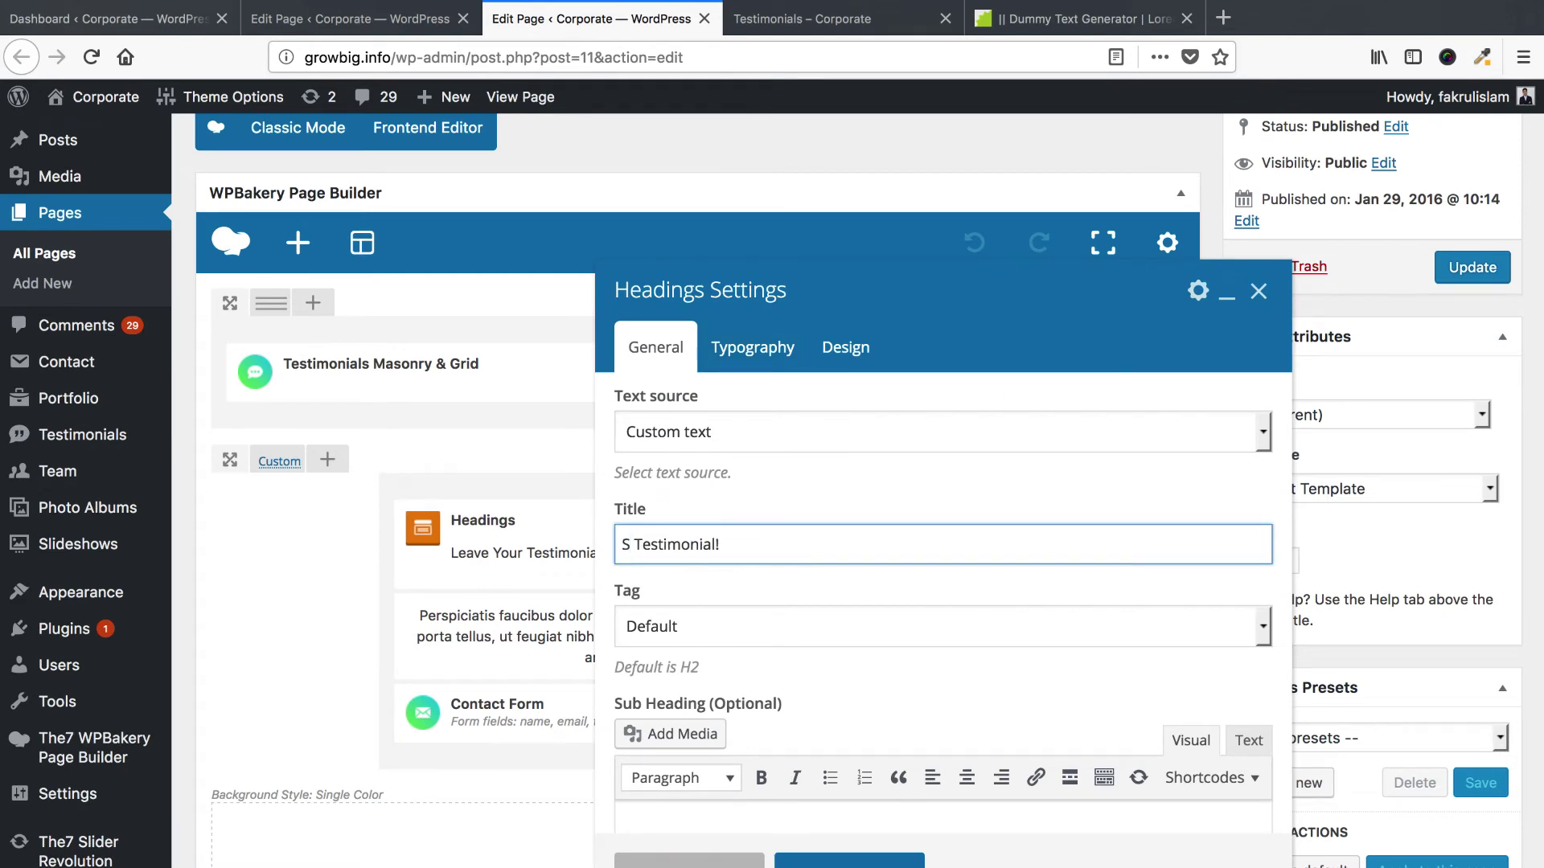
{"action": "type", "text": "s your"}
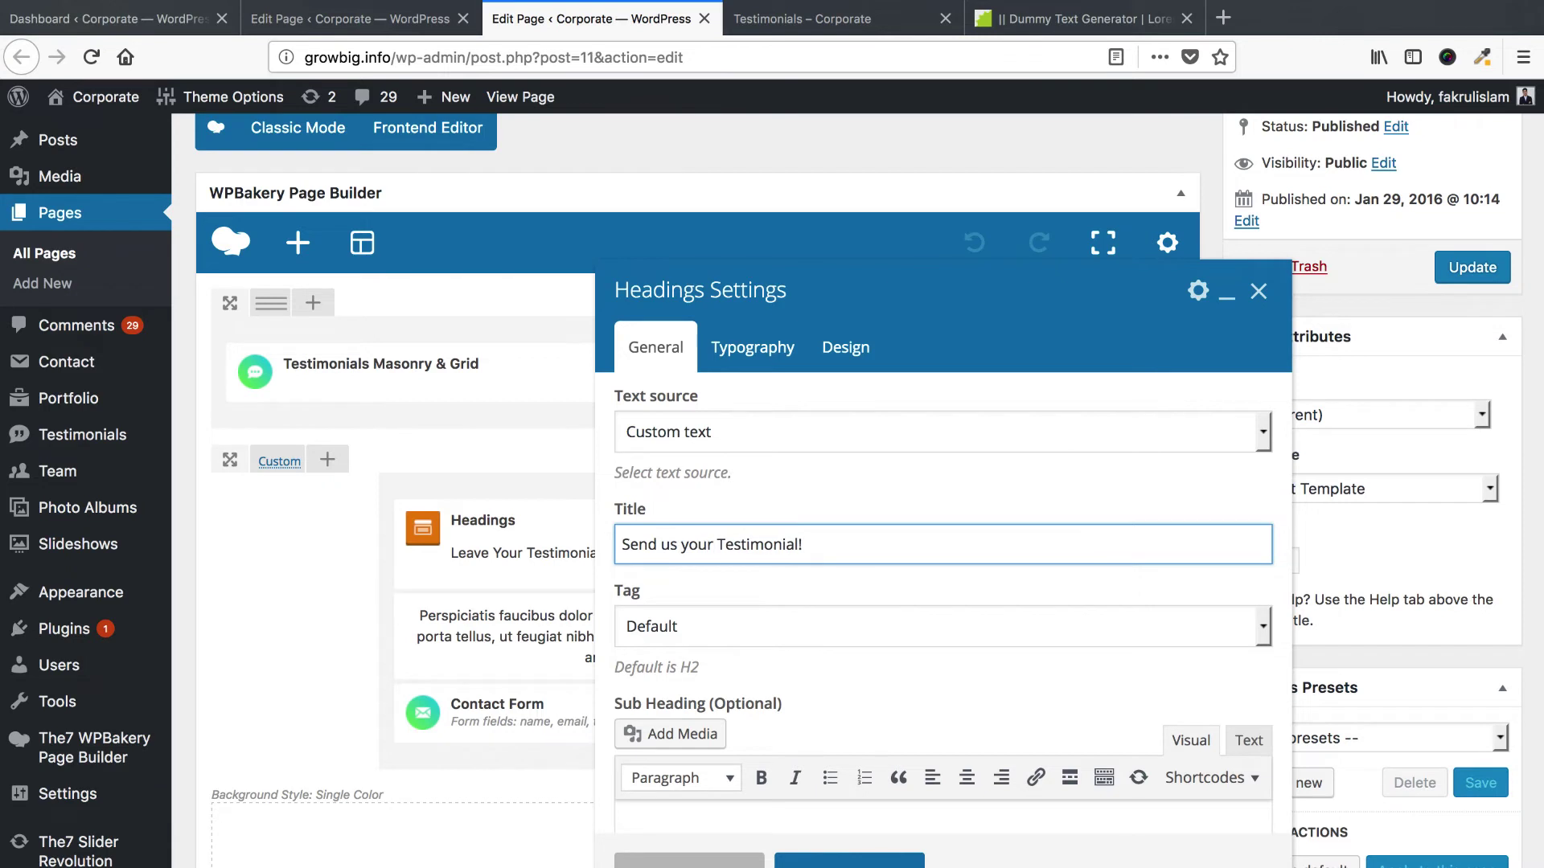
{"action": "key", "text": "BackSpace"}
{"action": "key", "text": "BackSpace"}
{"action": "key", "text": "BackSpace"}
{"action": "key", "text": "BackSpace"}
{"action": "key", "text": "BackSpace"}
{"action": "key", "text": "BackSpace"}
{"action": "key", "text": "BackSpace"}
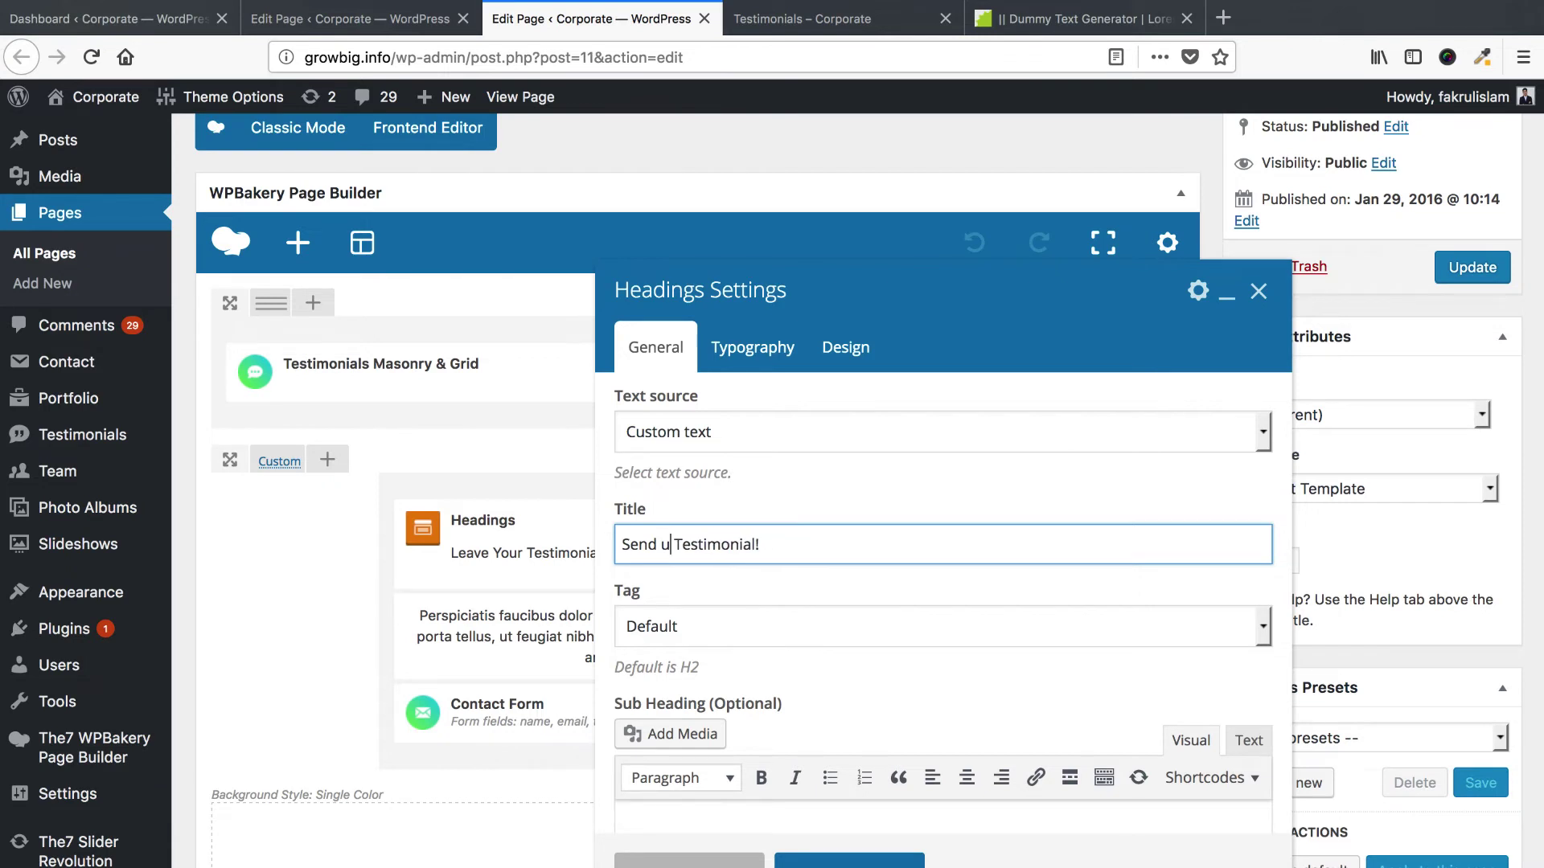
{"action": "type", "text": "IUs"}
{"action": "key", "text": "BackSpace"}
{"action": "key", "text": "BackSpace"}
{"action": "key", "text": "BackSpace"}
{"action": "type", "text": "Us Your"}
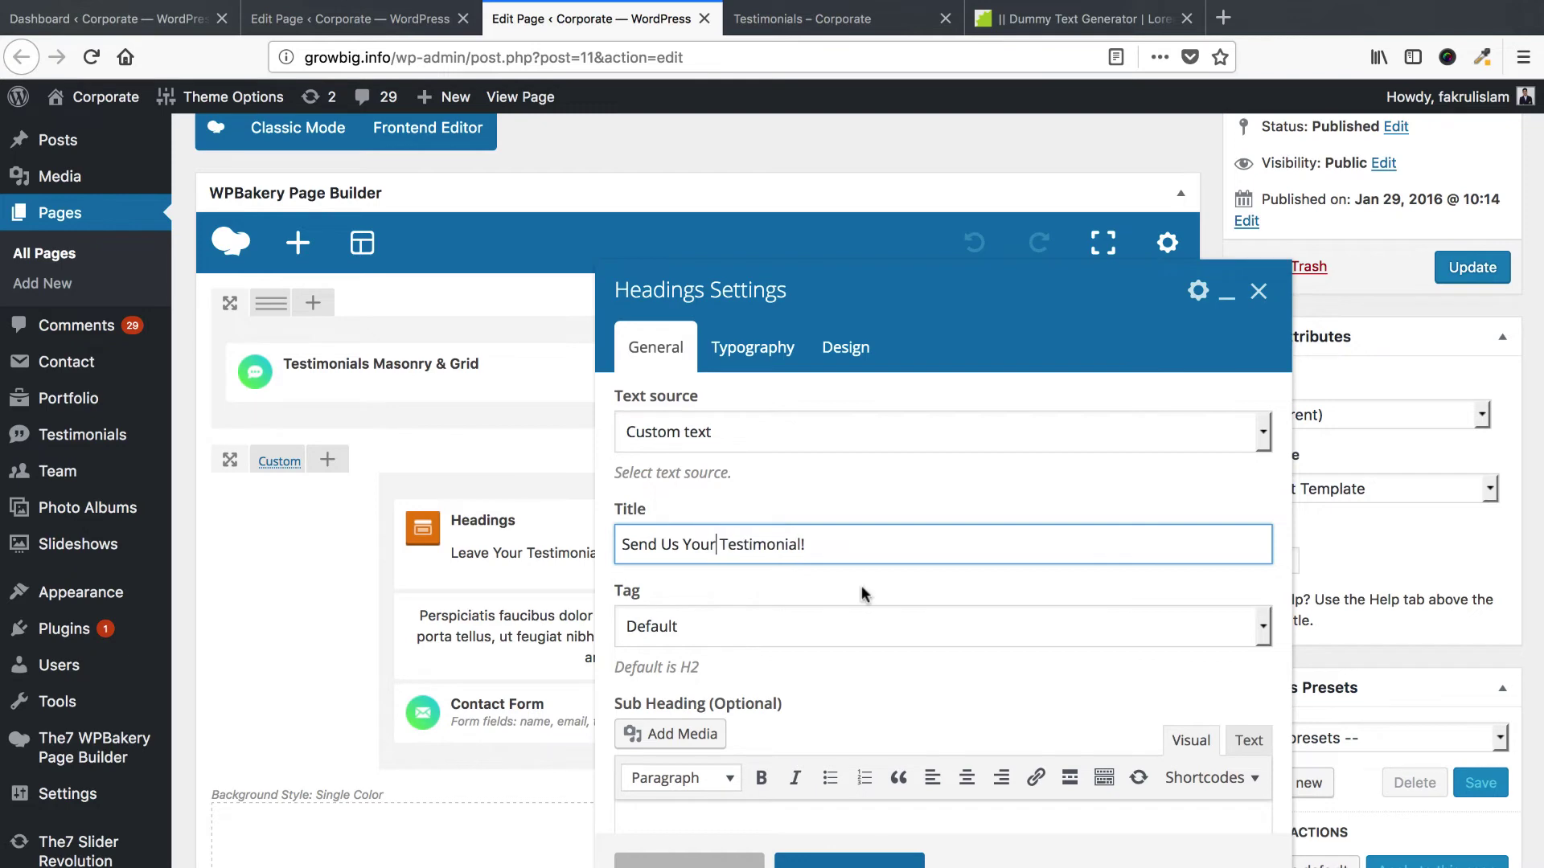
{"action": "scroll", "coordinate": [862, 595], "scroll_direction": "down", "scroll_amount": 5}
{"action": "left_click", "coordinate": [844, 788]}
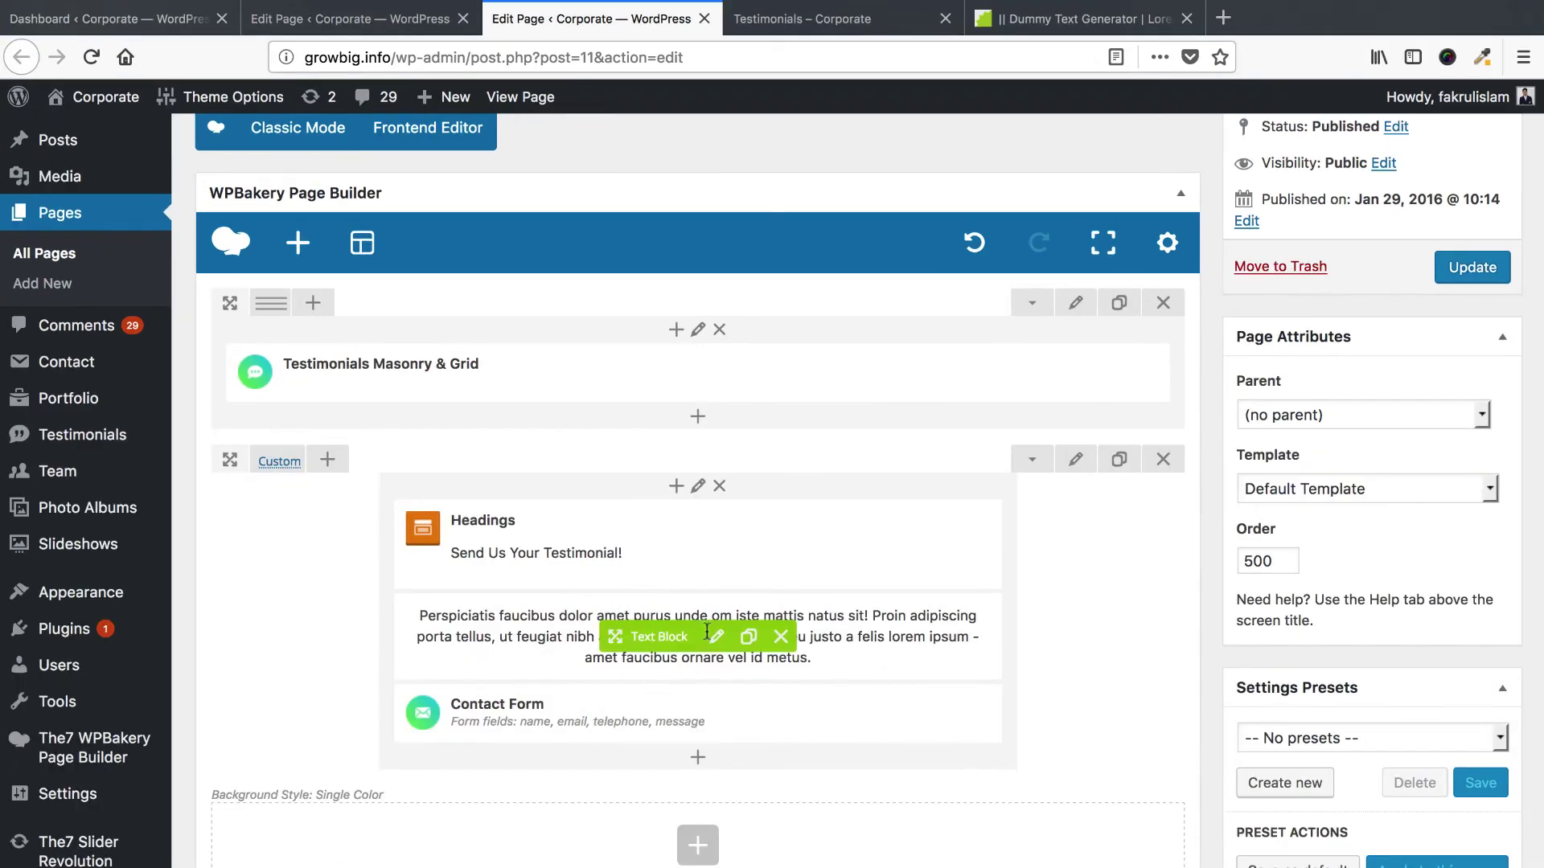
Replace the text block under the heading with the dummy text from "Phasellus leo dolor" to "Maecenas malesuada", copied from blindtextgenerator.com, and save it.
{"action": "left_click", "coordinate": [719, 637]}
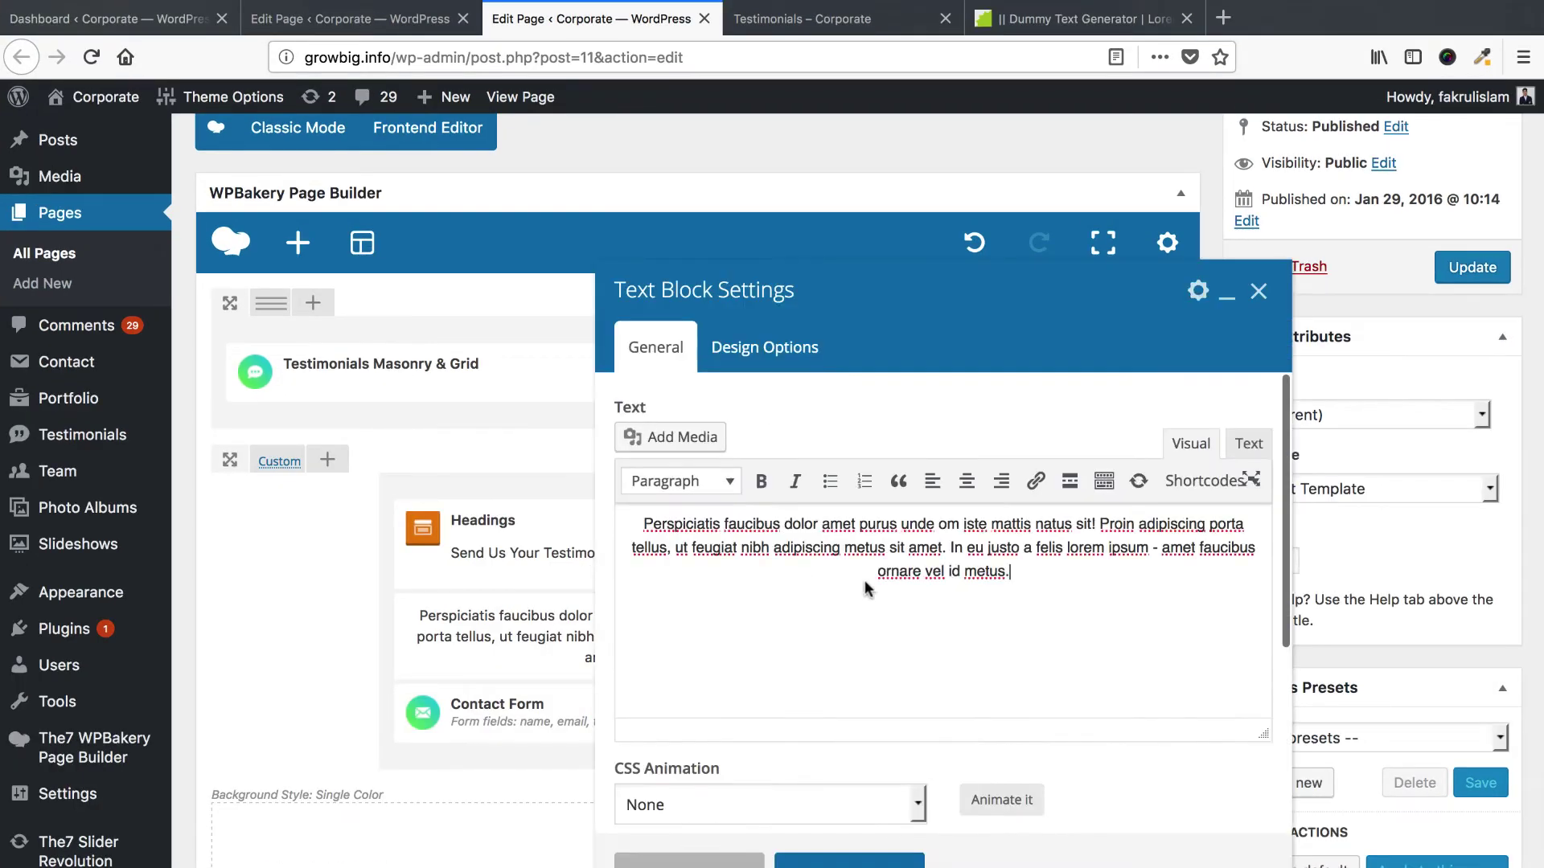
{"action": "left_click", "coordinate": [1078, 19]}
{"action": "left_click", "coordinate": [673, 535]}
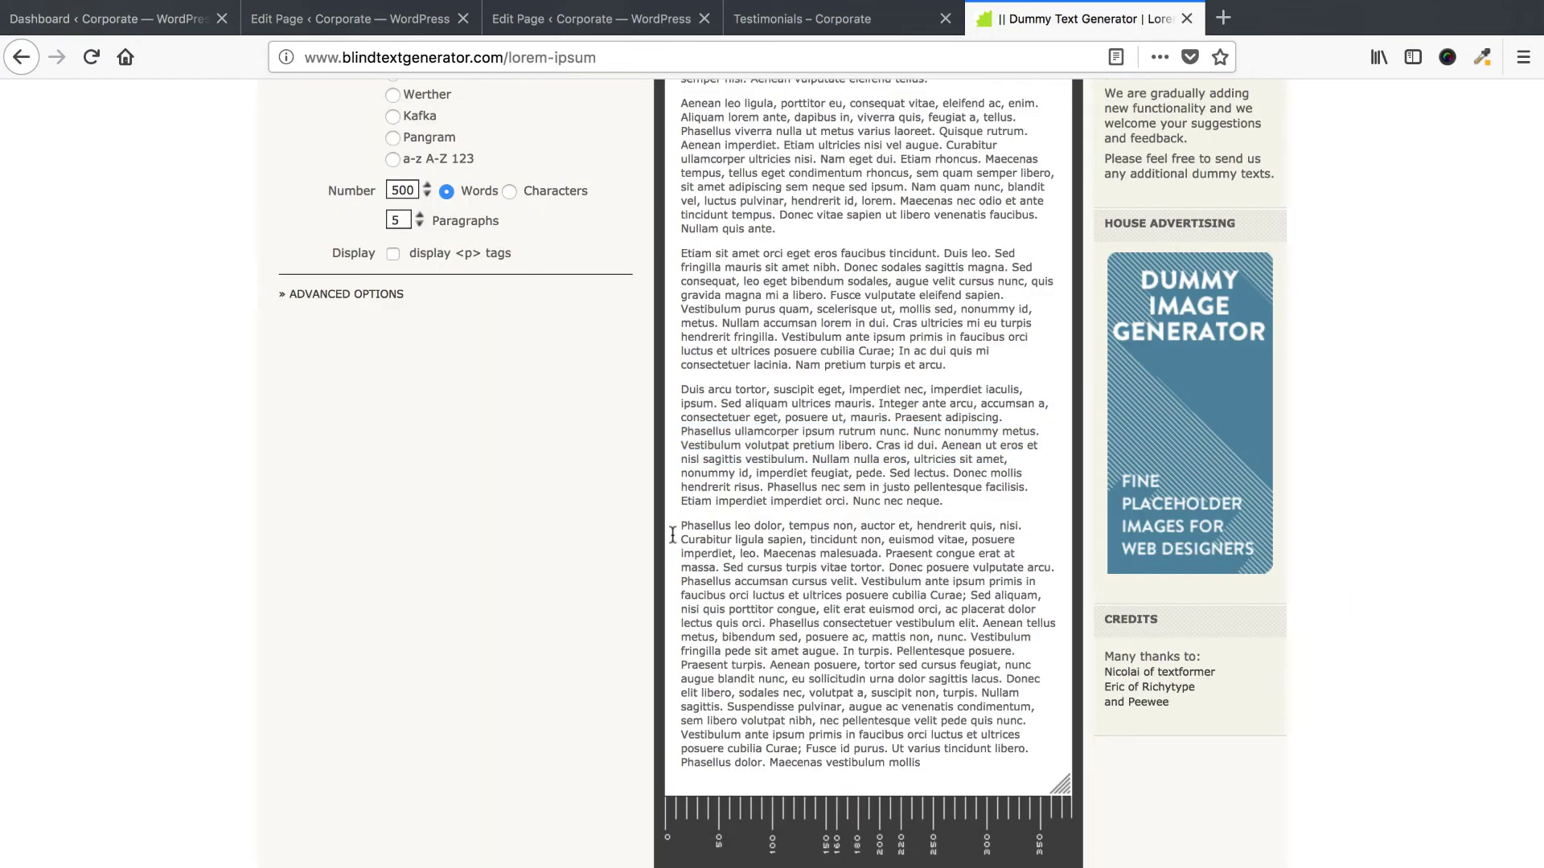
{"action": "left_click_drag", "start_coordinate": [685, 527], "coordinate": [875, 550]}
{"action": "key", "text": "ctrl+c"}
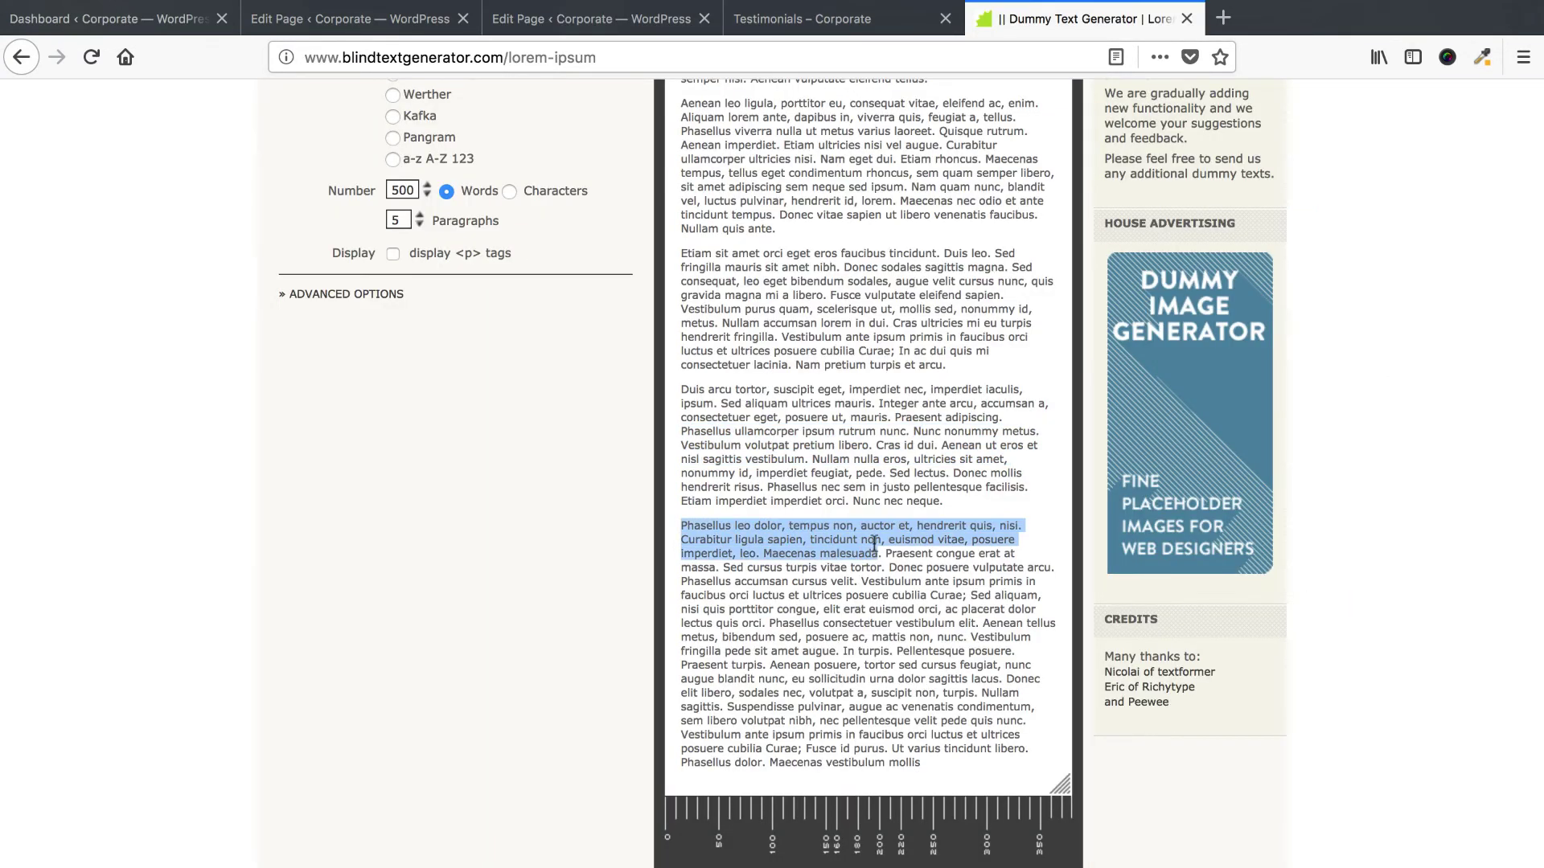
{"action": "left_click", "coordinate": [626, 24]}
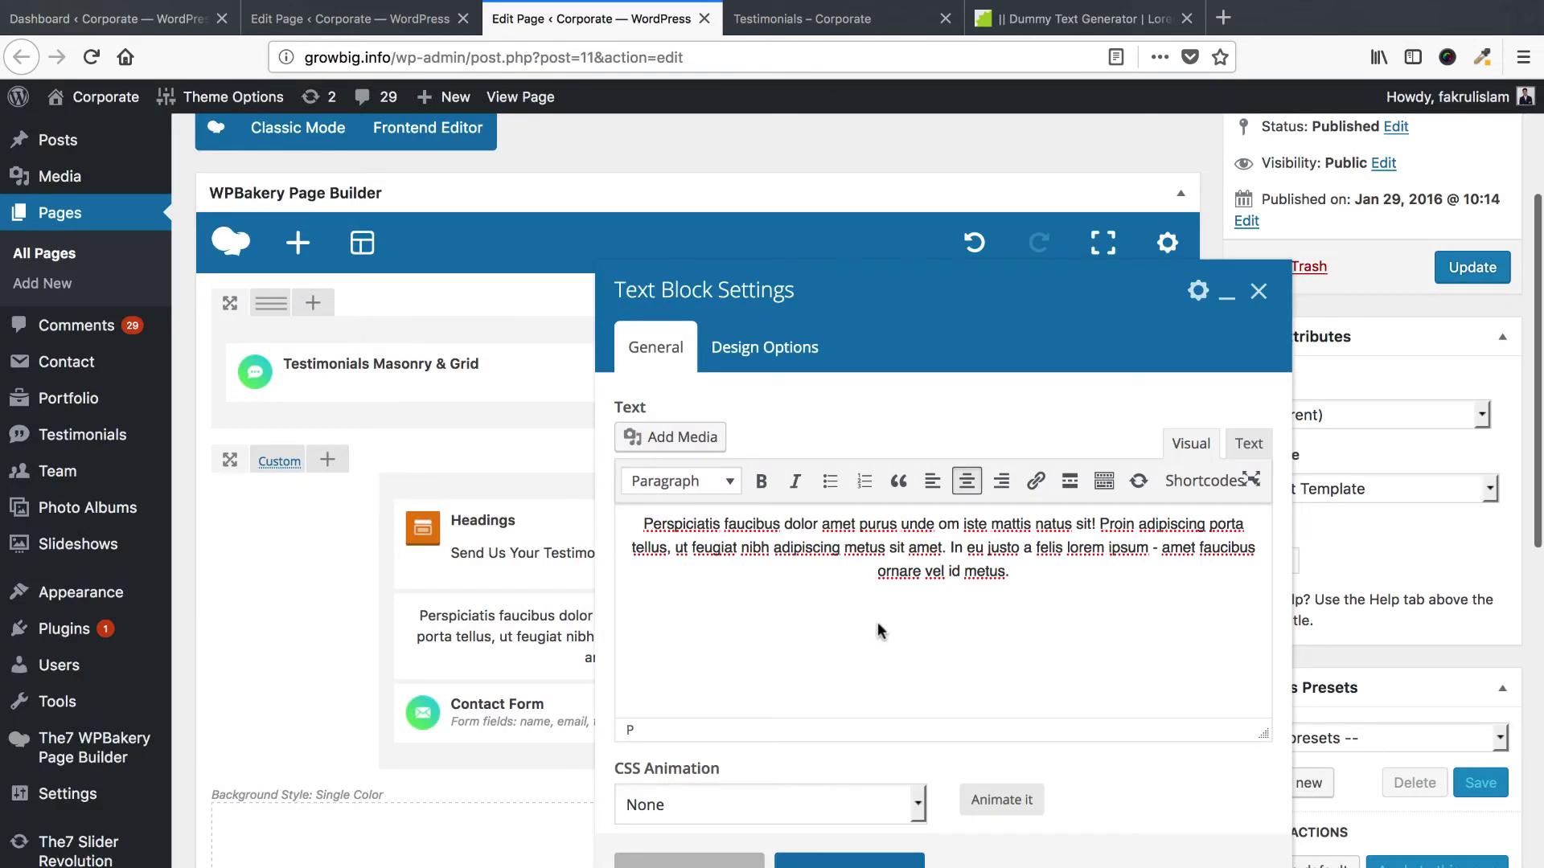
{"action": "key", "text": "ctrl+a"}
{"action": "key", "text": "ctrl+v"}
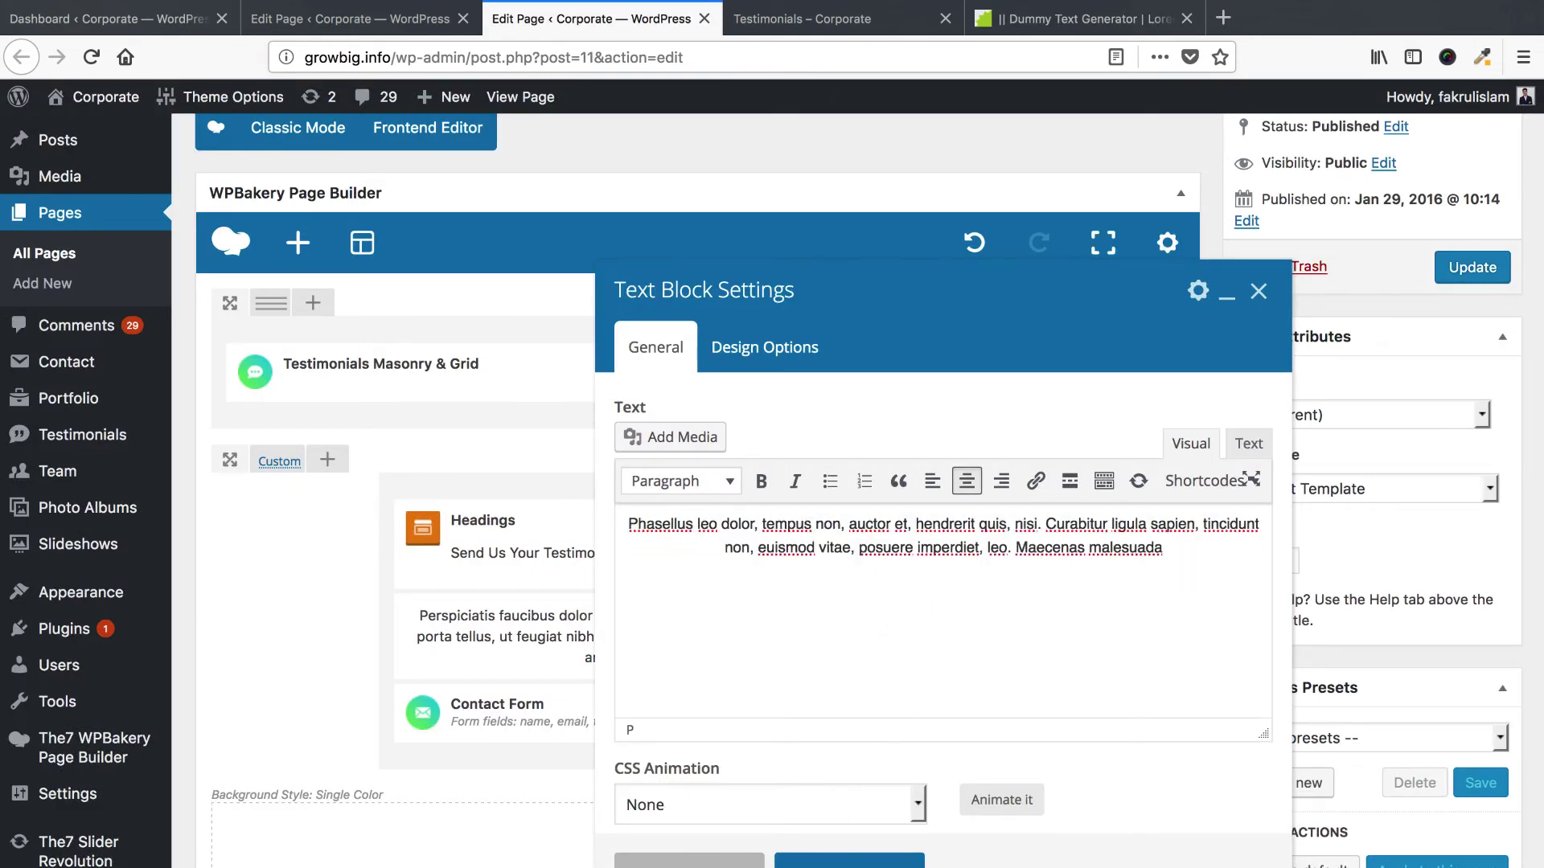
{"action": "left_click", "coordinate": [849, 857]}
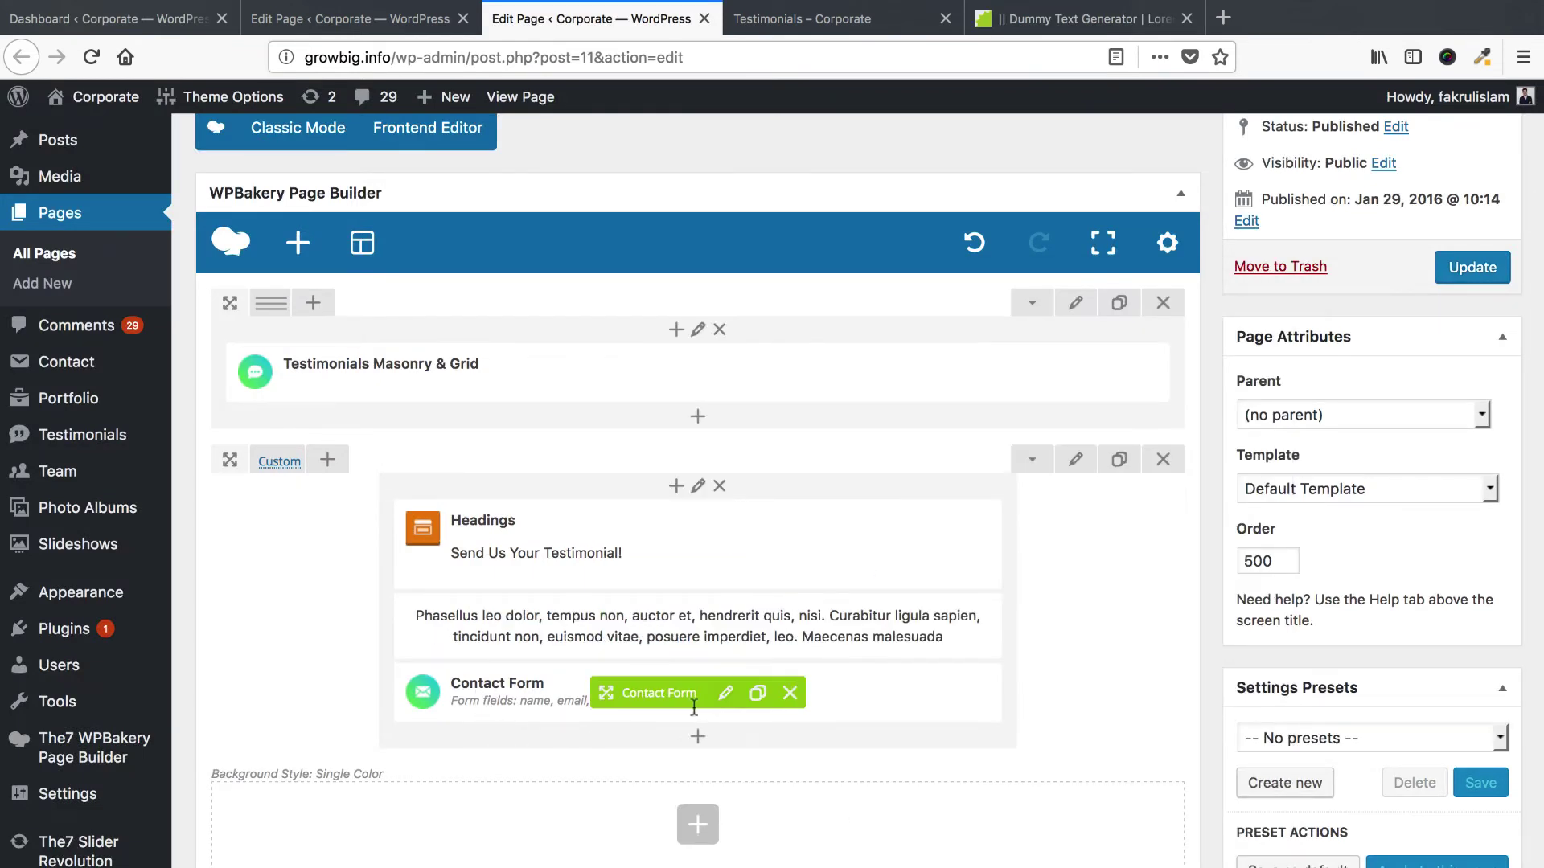
Review the Contact Form element's form fields, required fields and submit button caption, and save its settings.
{"action": "left_click", "coordinate": [725, 695]}
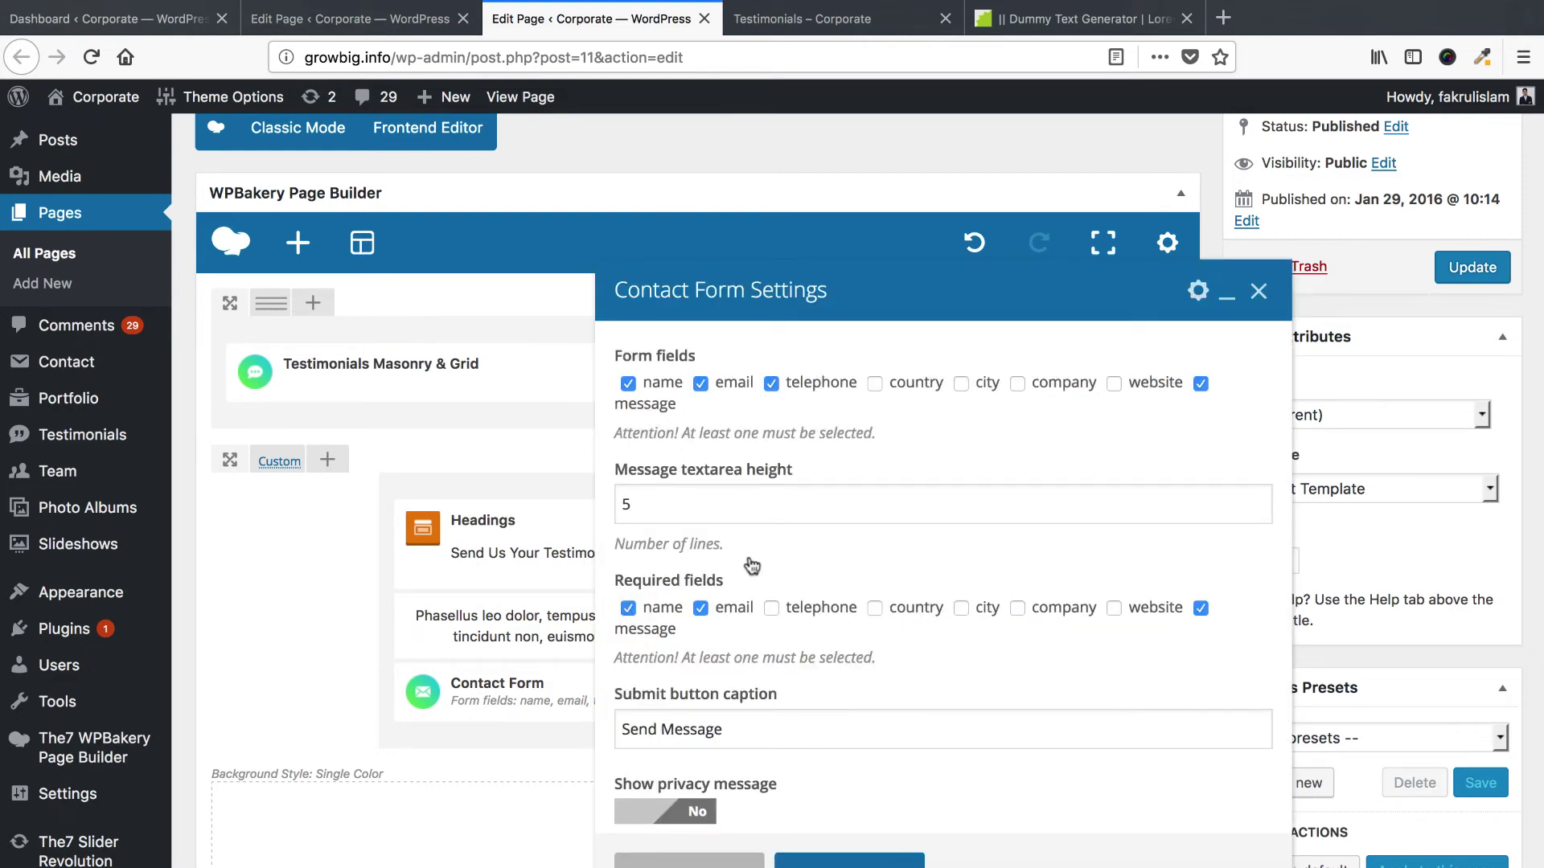
{"action": "scroll", "coordinate": [749, 564], "scroll_direction": "down", "scroll_amount": 2}
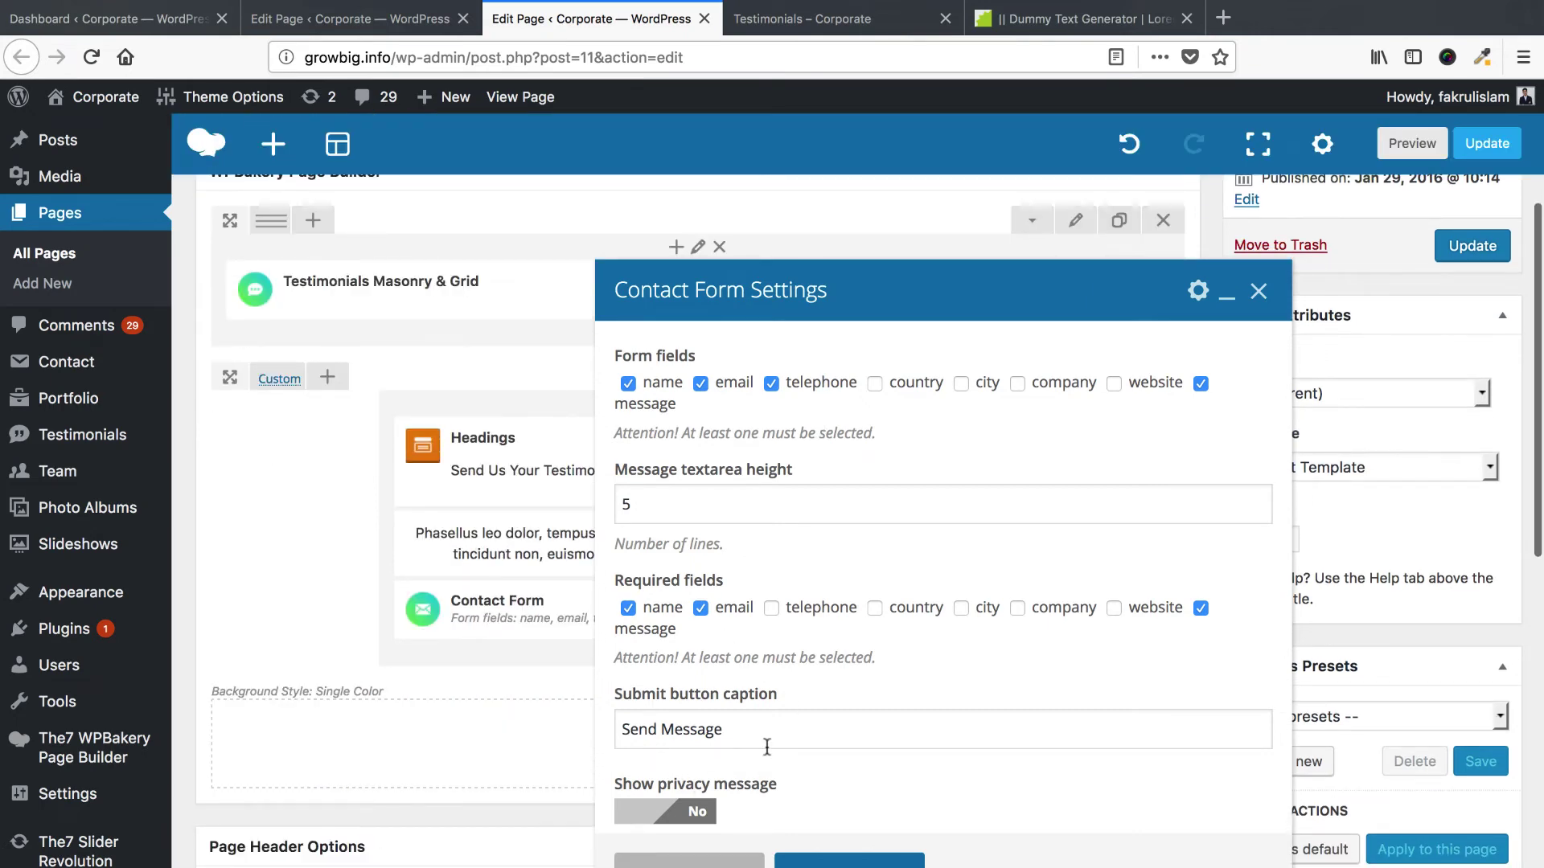
{"action": "scroll", "coordinate": [724, 743], "scroll_direction": "down", "scroll_amount": 3}
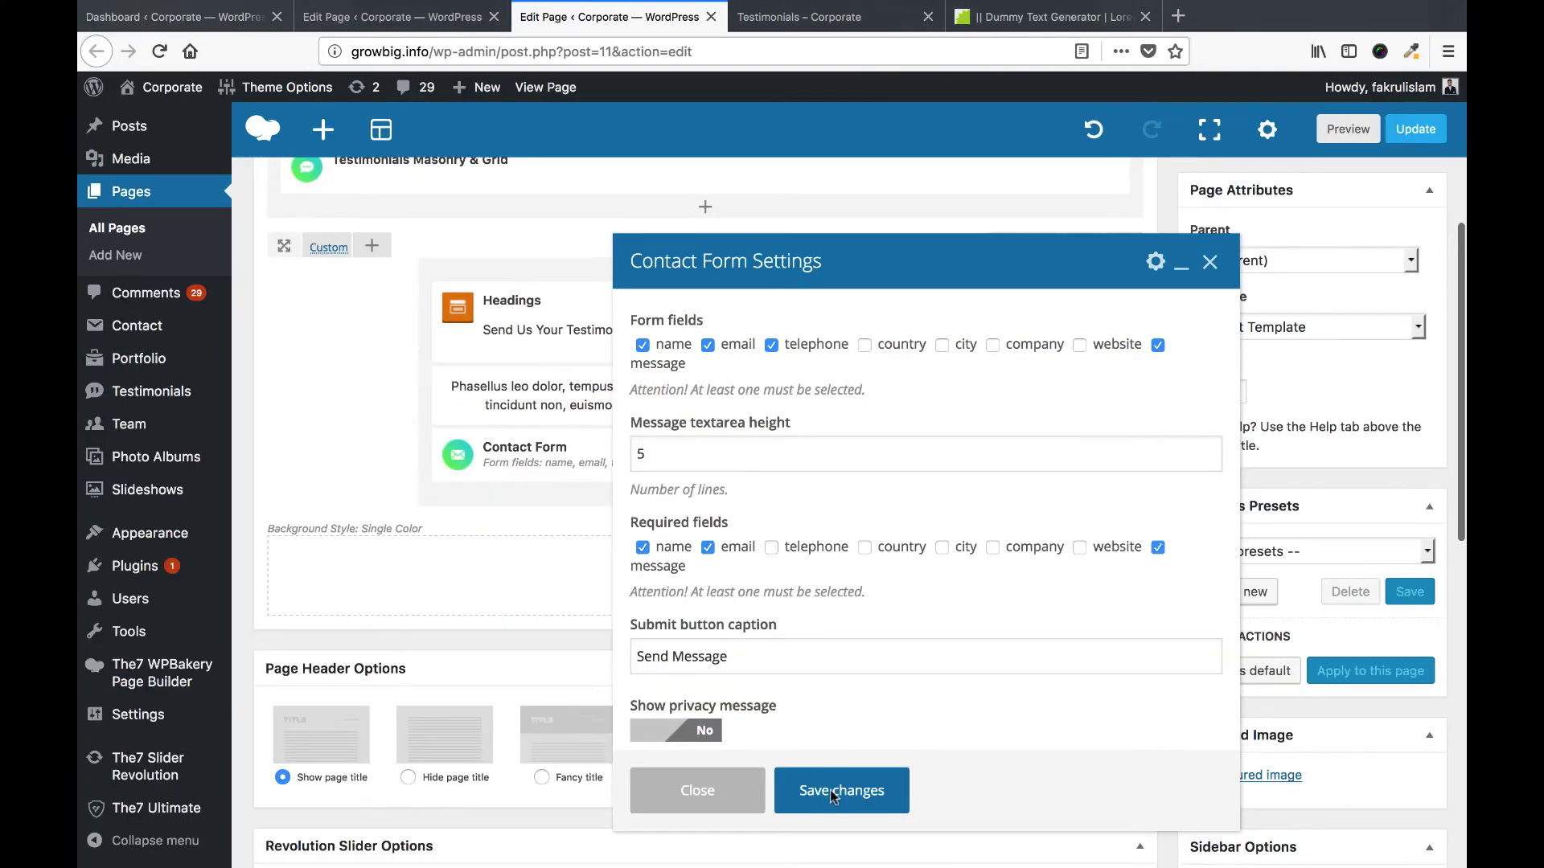
{"action": "left_click", "coordinate": [834, 791]}
Update the Testimonials page and reload its published version to check the submission form section.
{"action": "scroll", "coordinate": [884, 402], "scroll_direction": "up", "scroll_amount": 5}
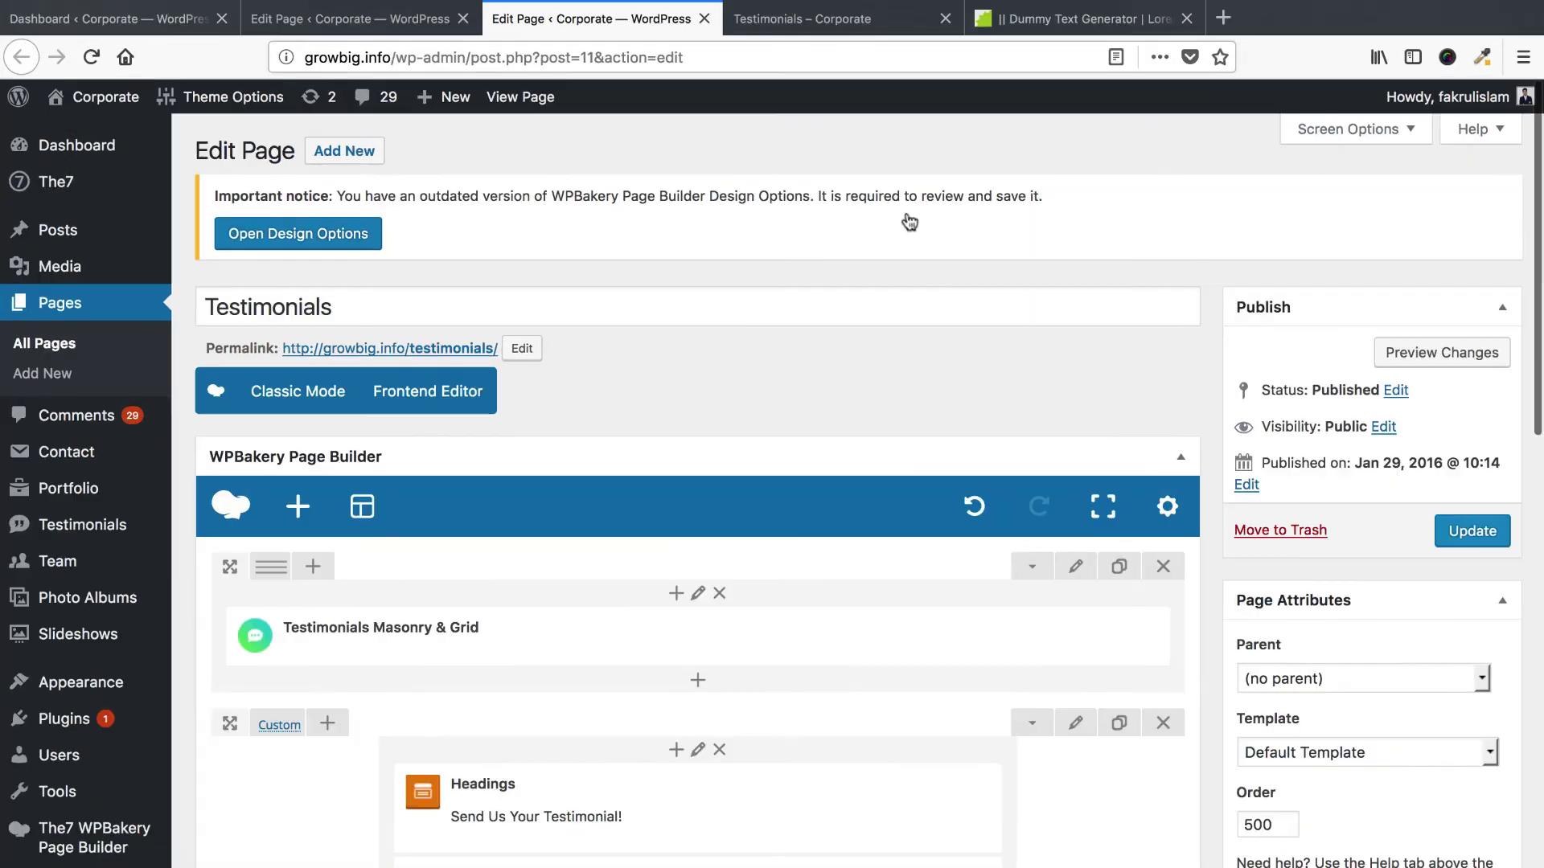
{"action": "left_click", "coordinate": [802, 20]}
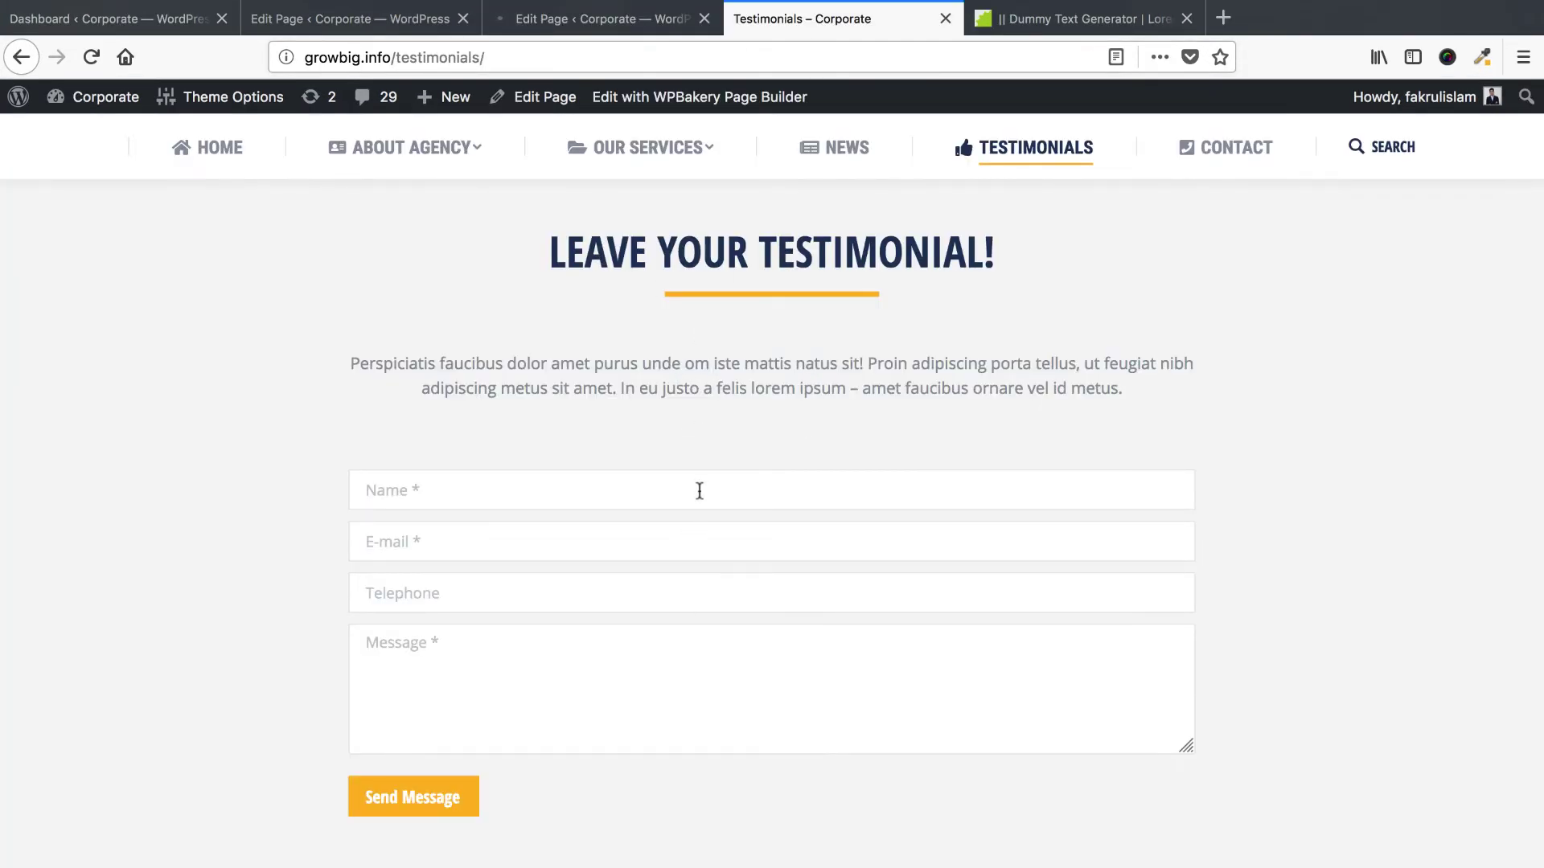
{"action": "right_click", "coordinate": [820, 19]}
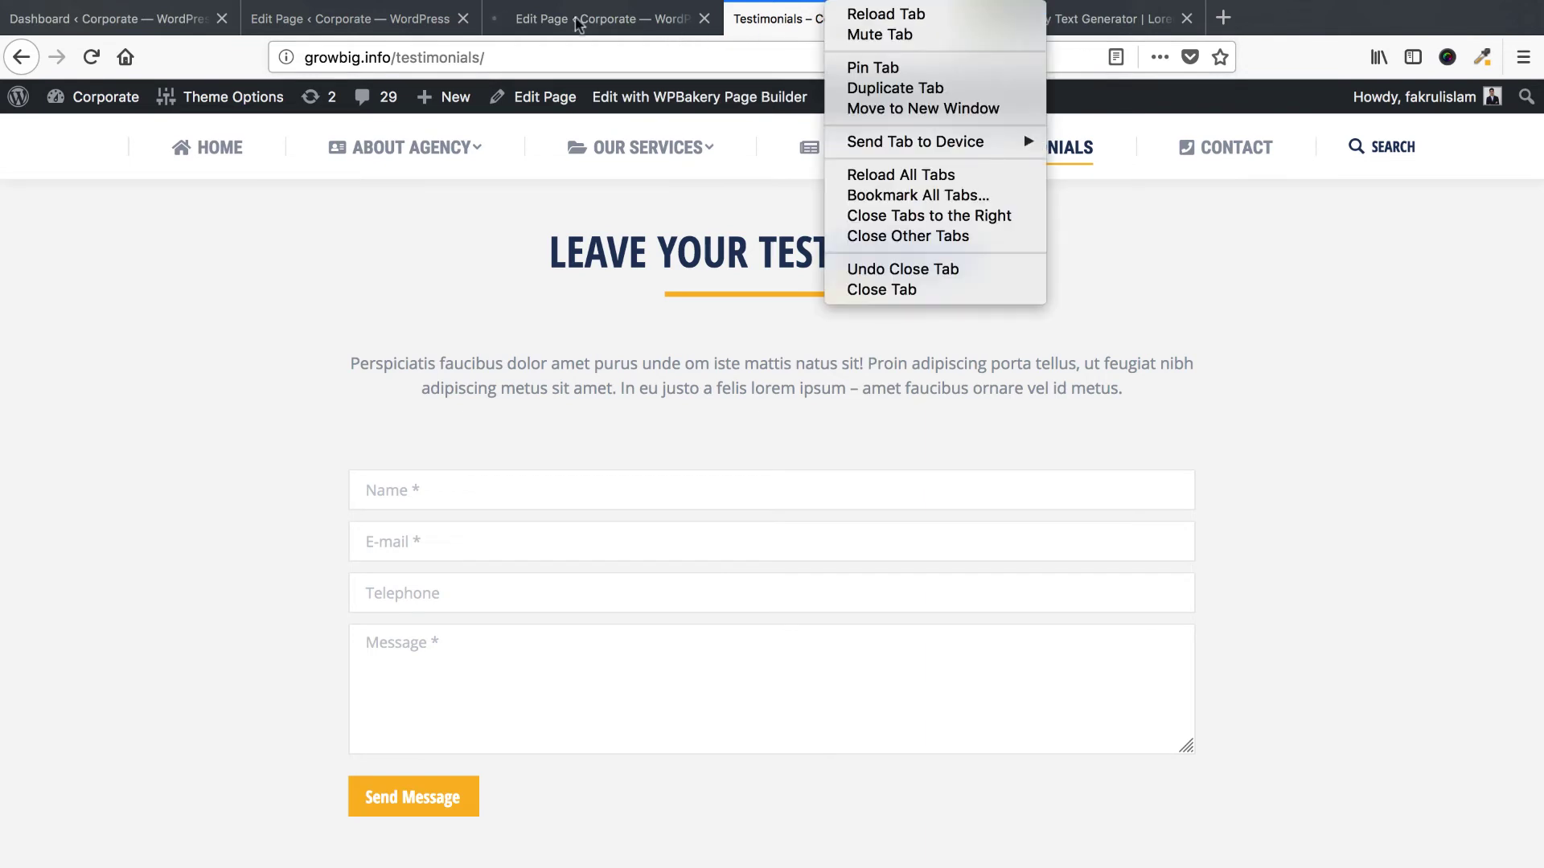
{"action": "left_click", "coordinate": [605, 23]}
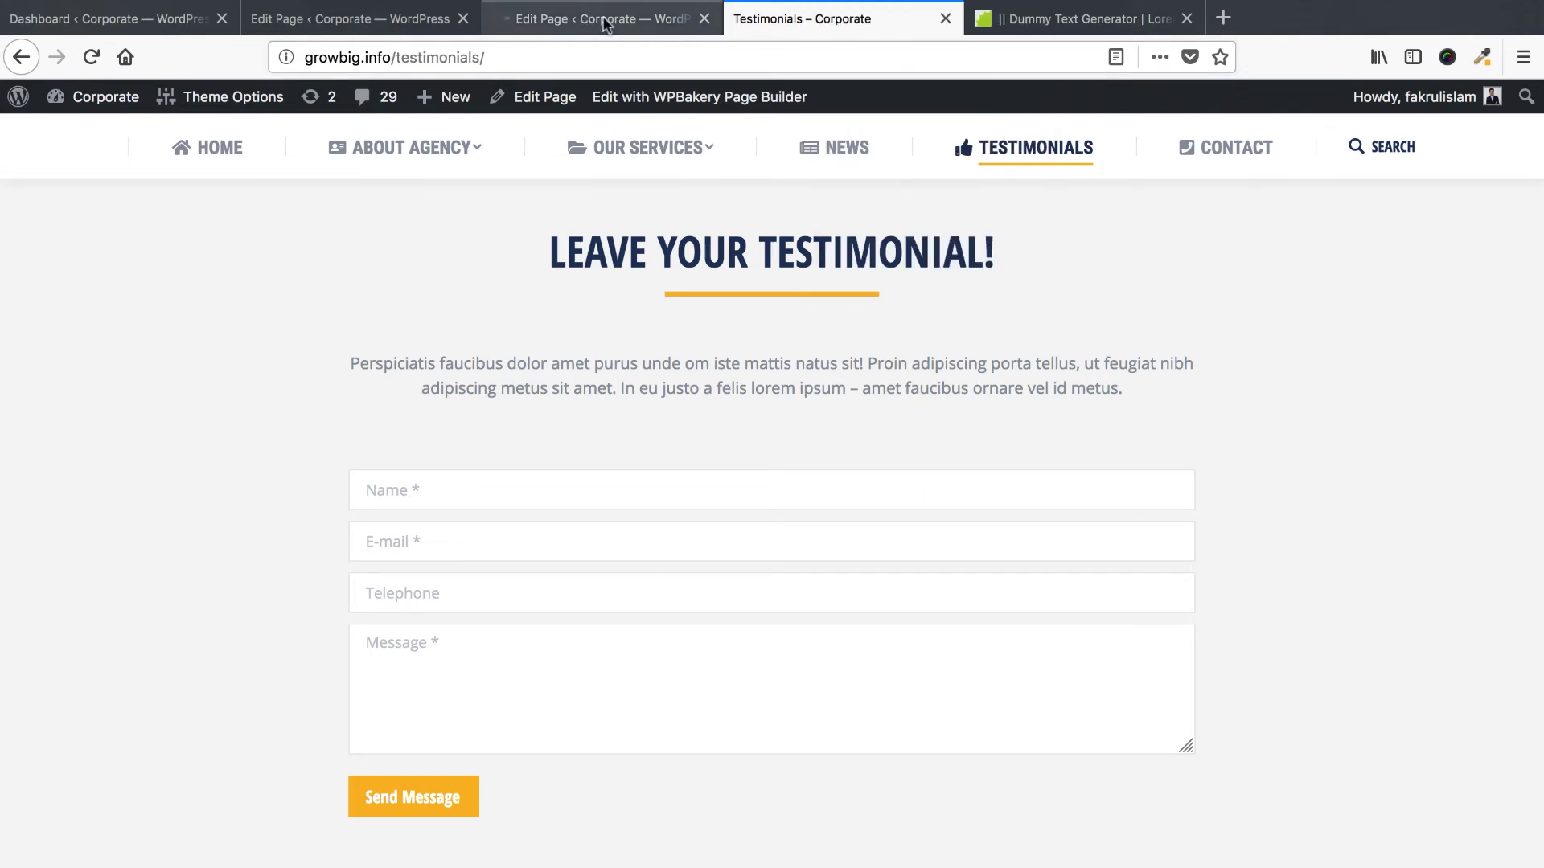
{"action": "right_click", "coordinate": [838, 17]}
{"action": "key", "text": "Return"}
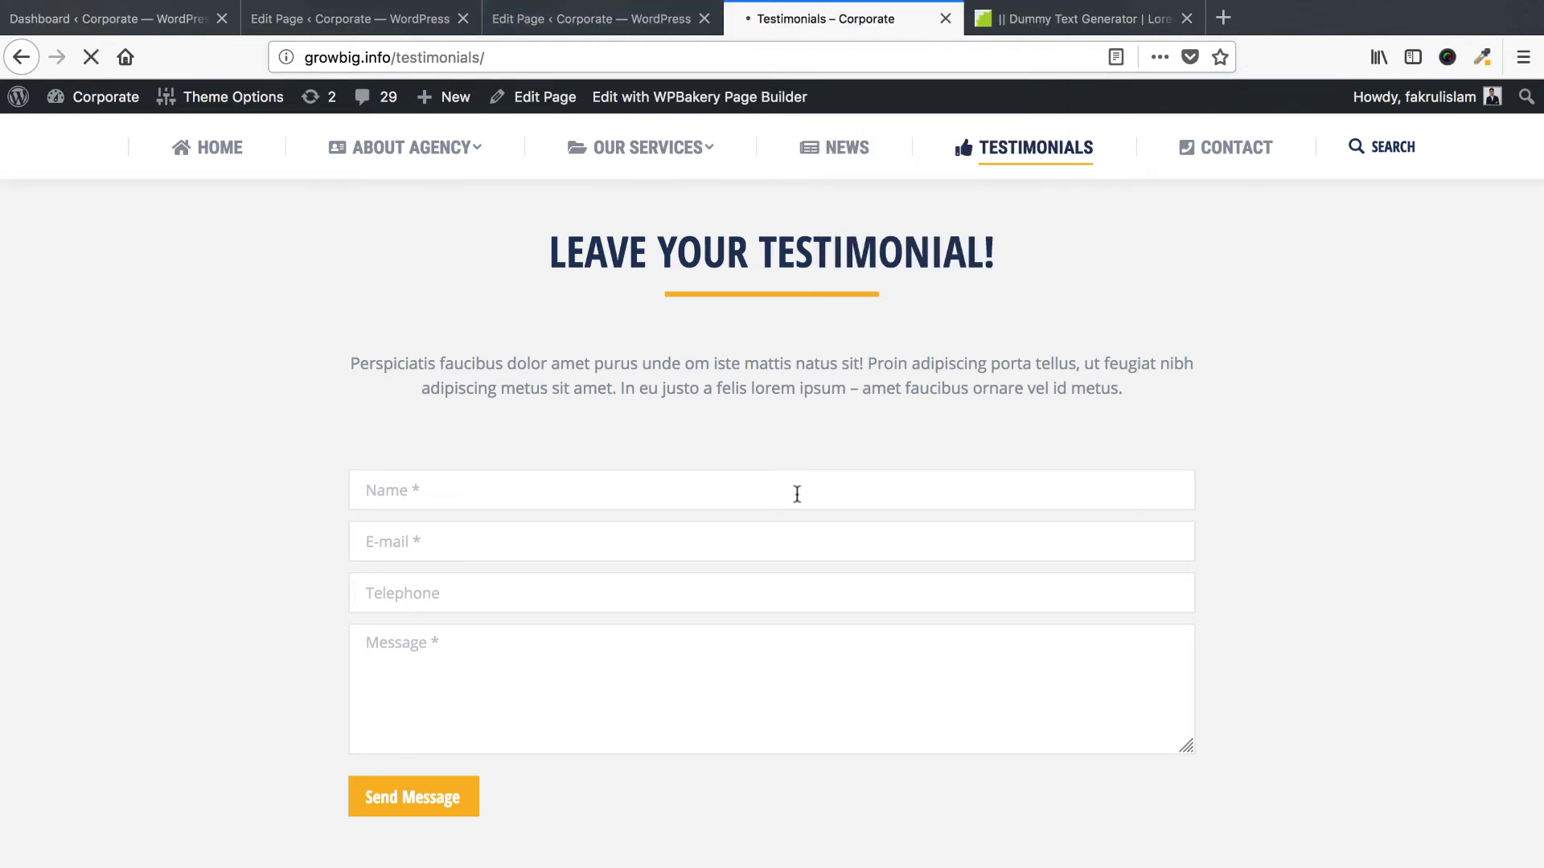
Check the published Testimonials page, from the submission form's heading and intro text up to the testimonial cards.
{"action": "scroll", "coordinate": [800, 504], "scroll_direction": "down", "scroll_amount": 8}
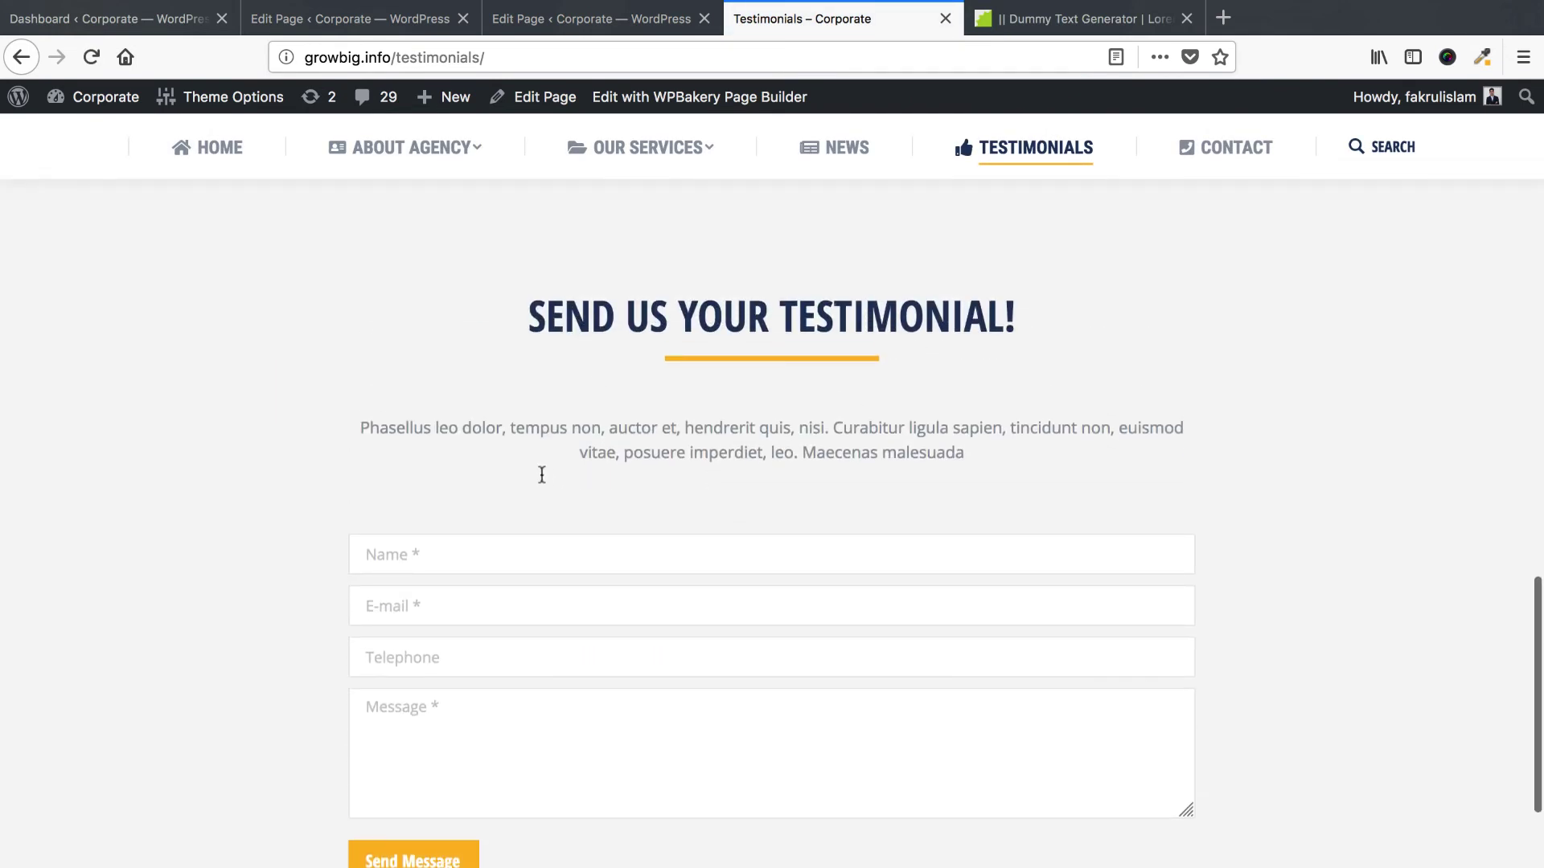
{"action": "left_click_drag", "start_coordinate": [734, 455], "coordinate": [745, 507]}
{"action": "left_click", "coordinate": [682, 592]}
{"action": "scroll", "coordinate": [772, 651], "scroll_direction": "down", "scroll_amount": 4}
{"action": "scroll", "coordinate": [772, 651], "scroll_direction": "up", "scroll_amount": 15}
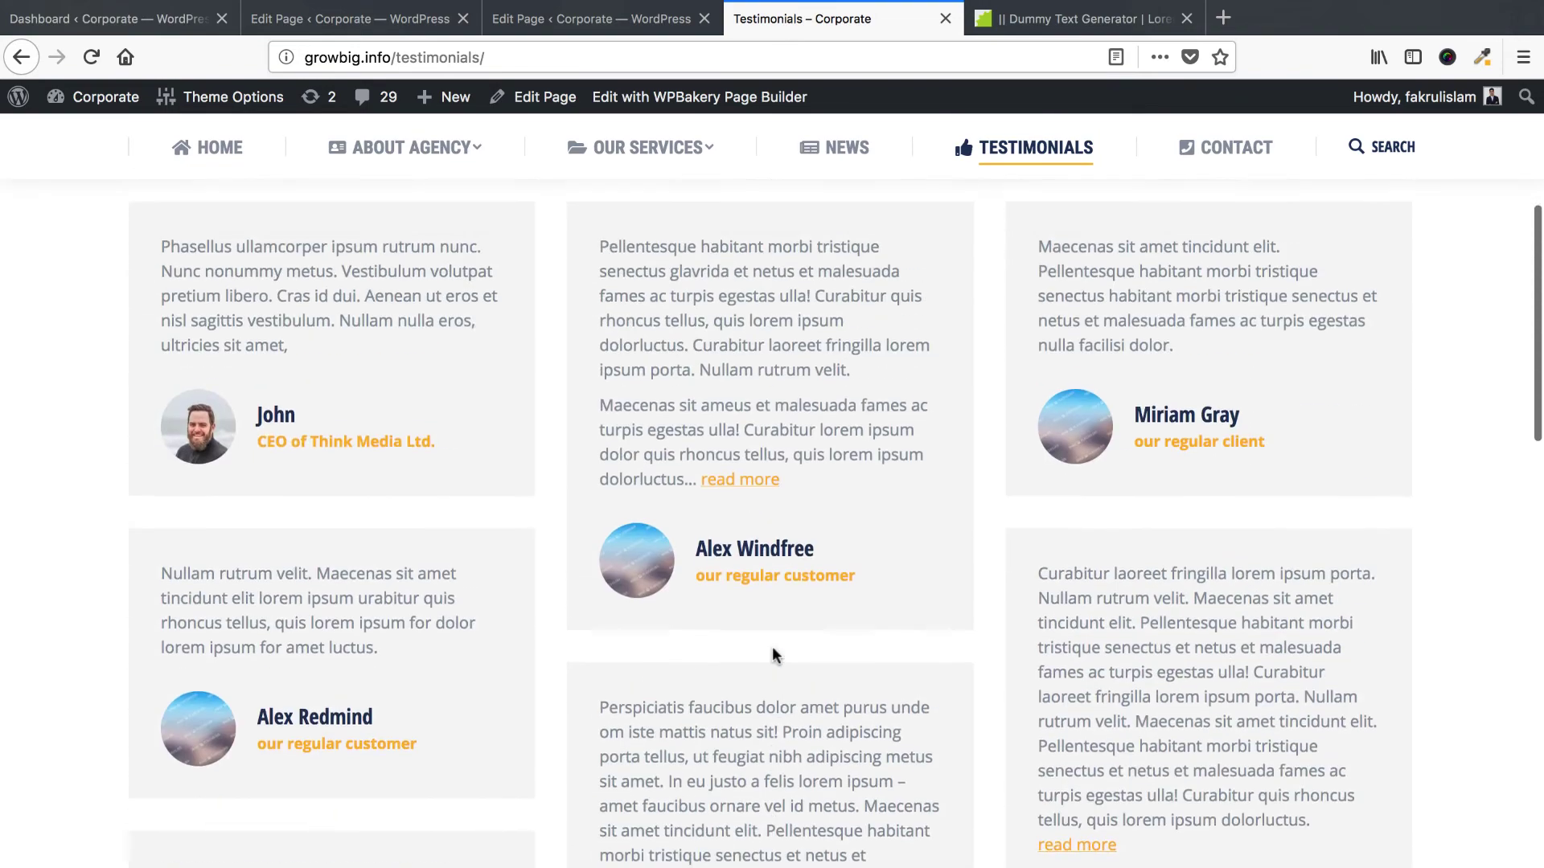
{"action": "scroll", "coordinate": [772, 647], "scroll_direction": "up", "scroll_amount": 5}
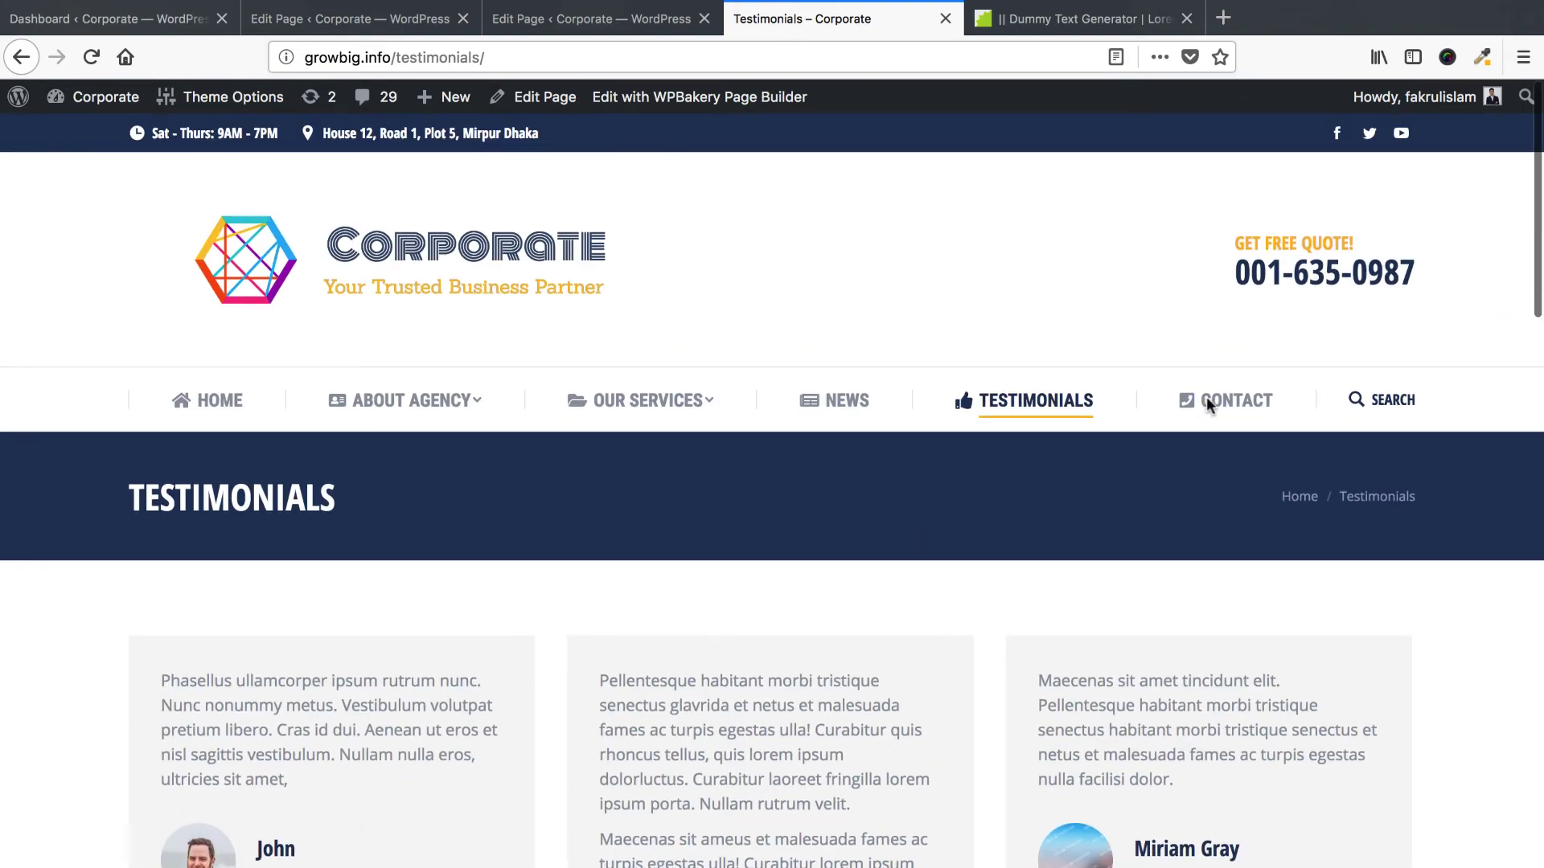
Open the site's Contact page and its edit page in a separate browser tab, and close the two older edit page tabs.
{"action": "left_click", "coordinate": [1228, 407]}
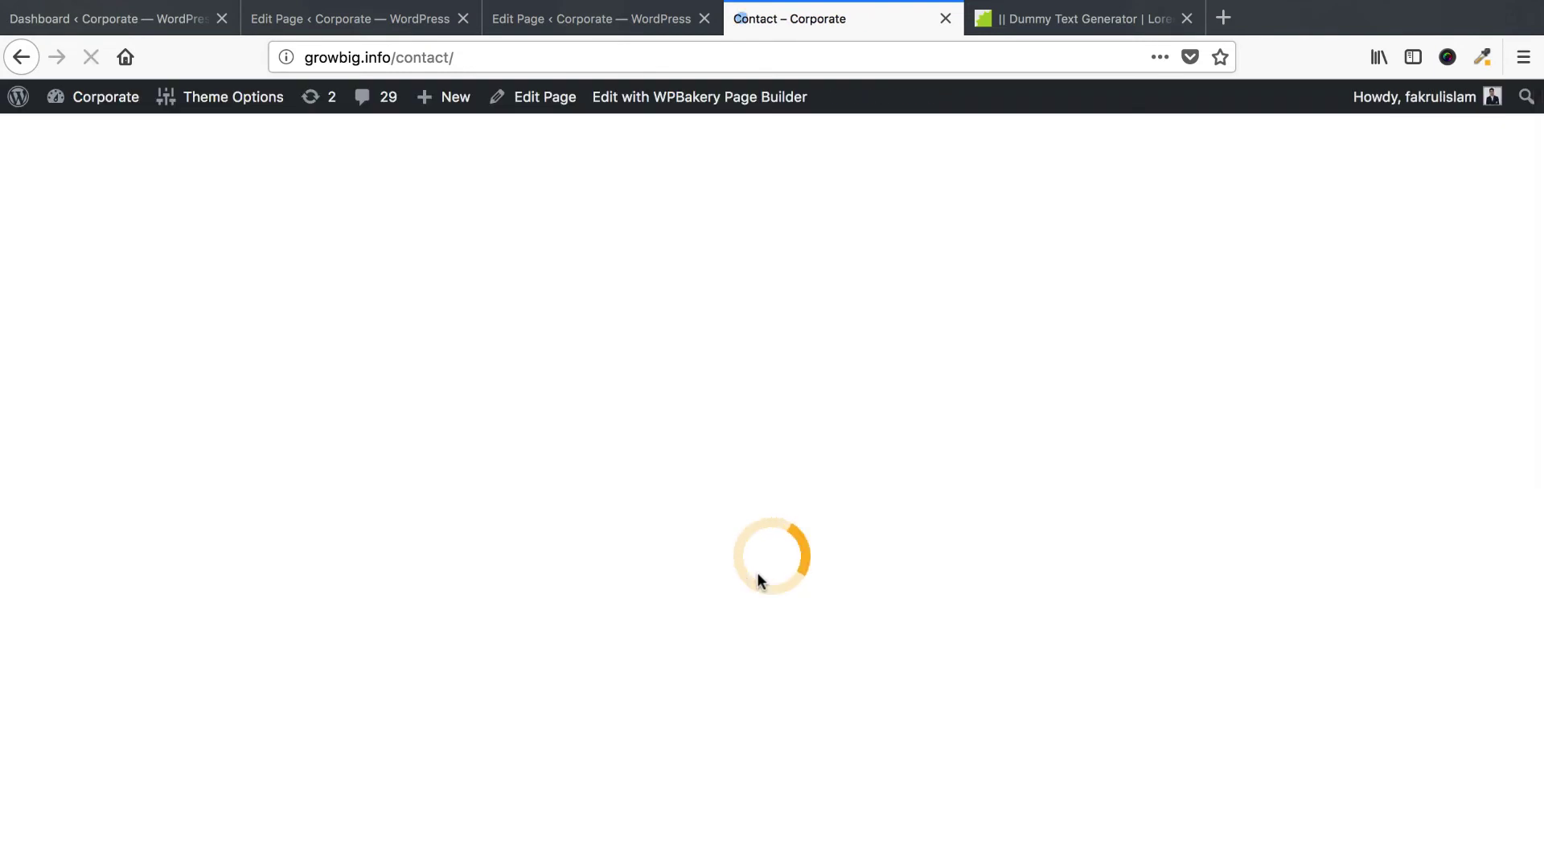
{"action": "right_click", "coordinate": [570, 108]}
{"action": "left_click", "coordinate": [587, 105]}
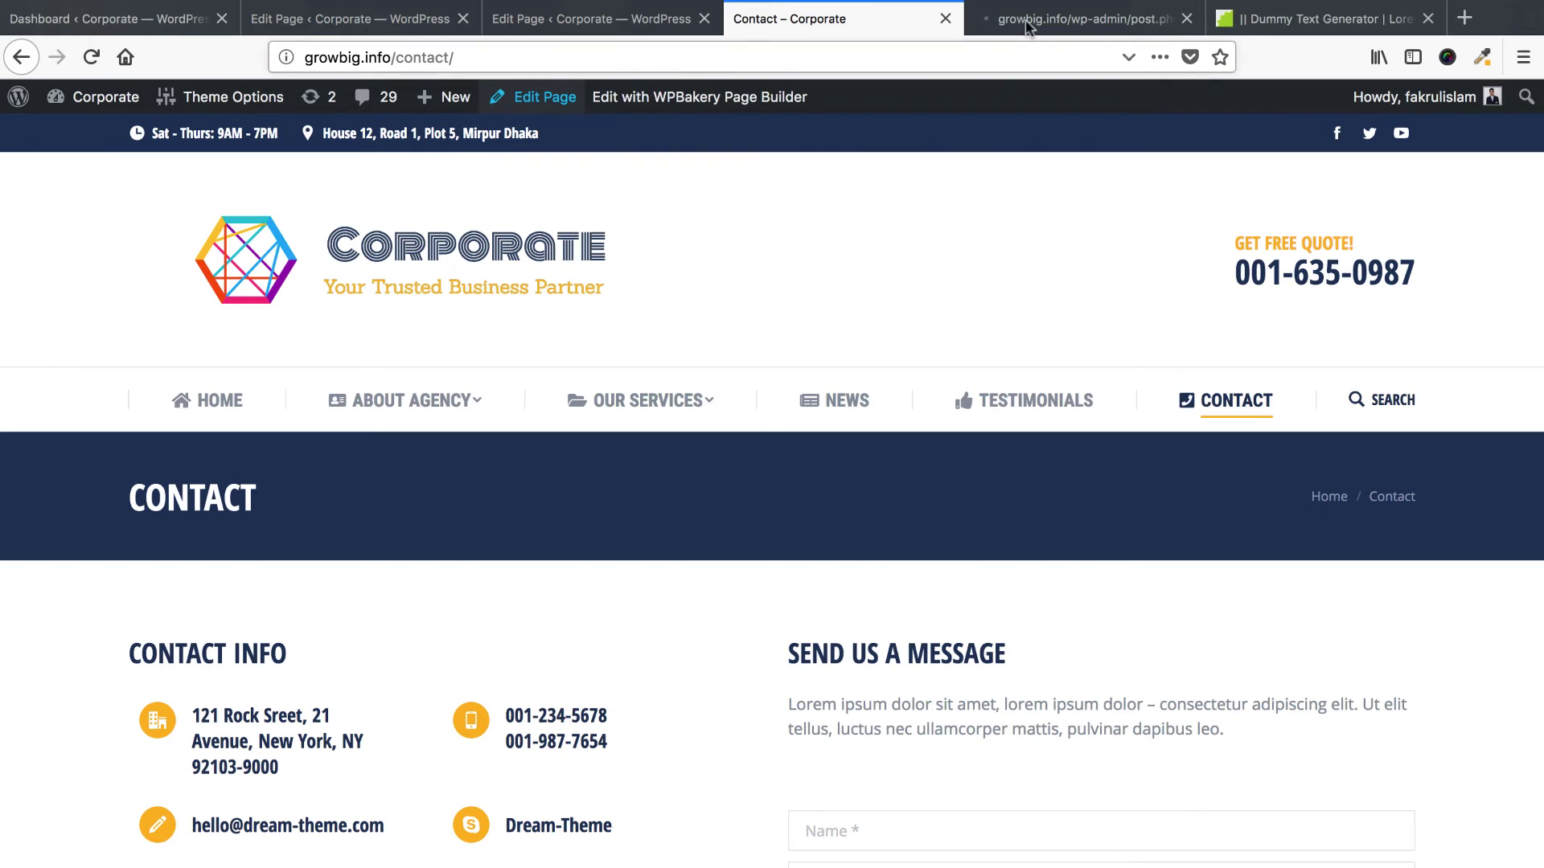
{"action": "left_click", "coordinate": [1018, 20]}
{"action": "left_click_drag", "start_coordinate": [868, 27], "coordinate": [840, 24]}
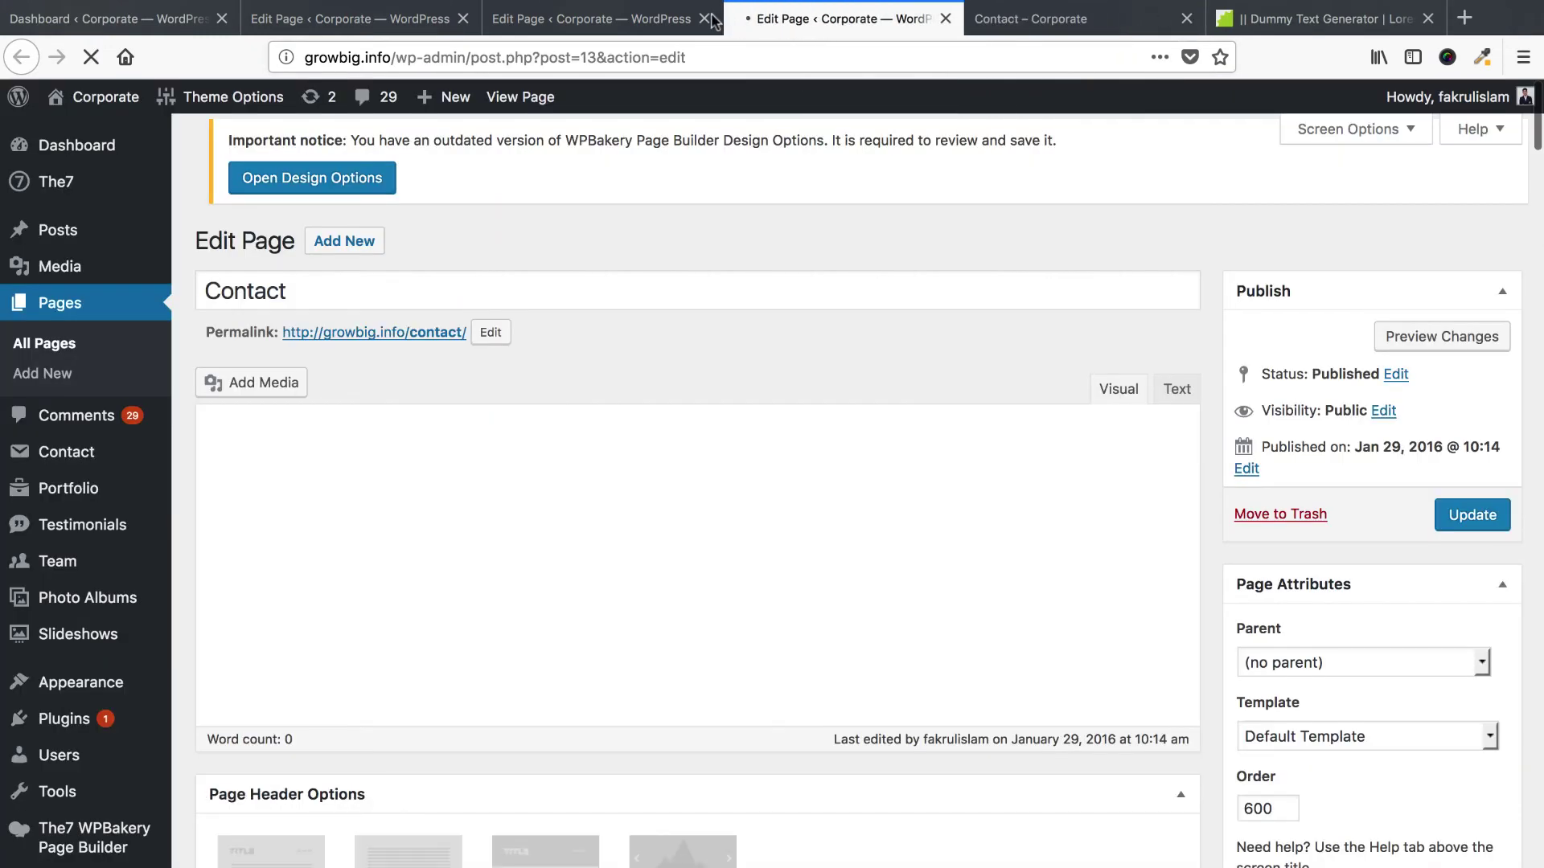
{"action": "left_click", "coordinate": [464, 22]}
{"action": "left_click", "coordinate": [464, 20]}
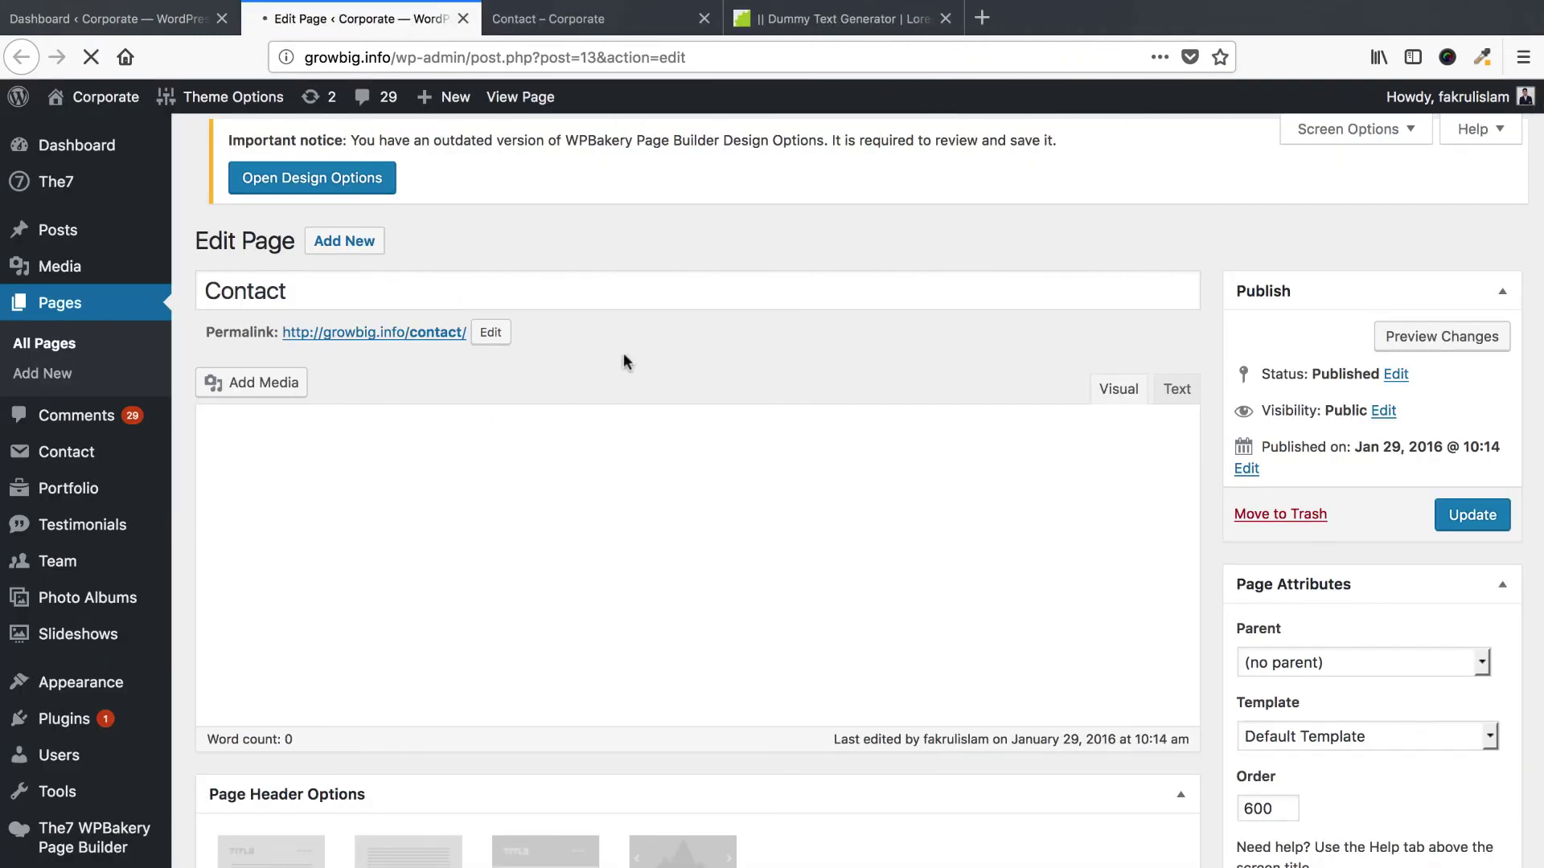
Compare the published Contact page's contact info, map and message form with the matching elements on its edit page.
{"action": "key", "text": "ctrl+Tab"}
{"action": "scroll", "coordinate": [800, 511], "scroll_direction": "down", "scroll_amount": 3}
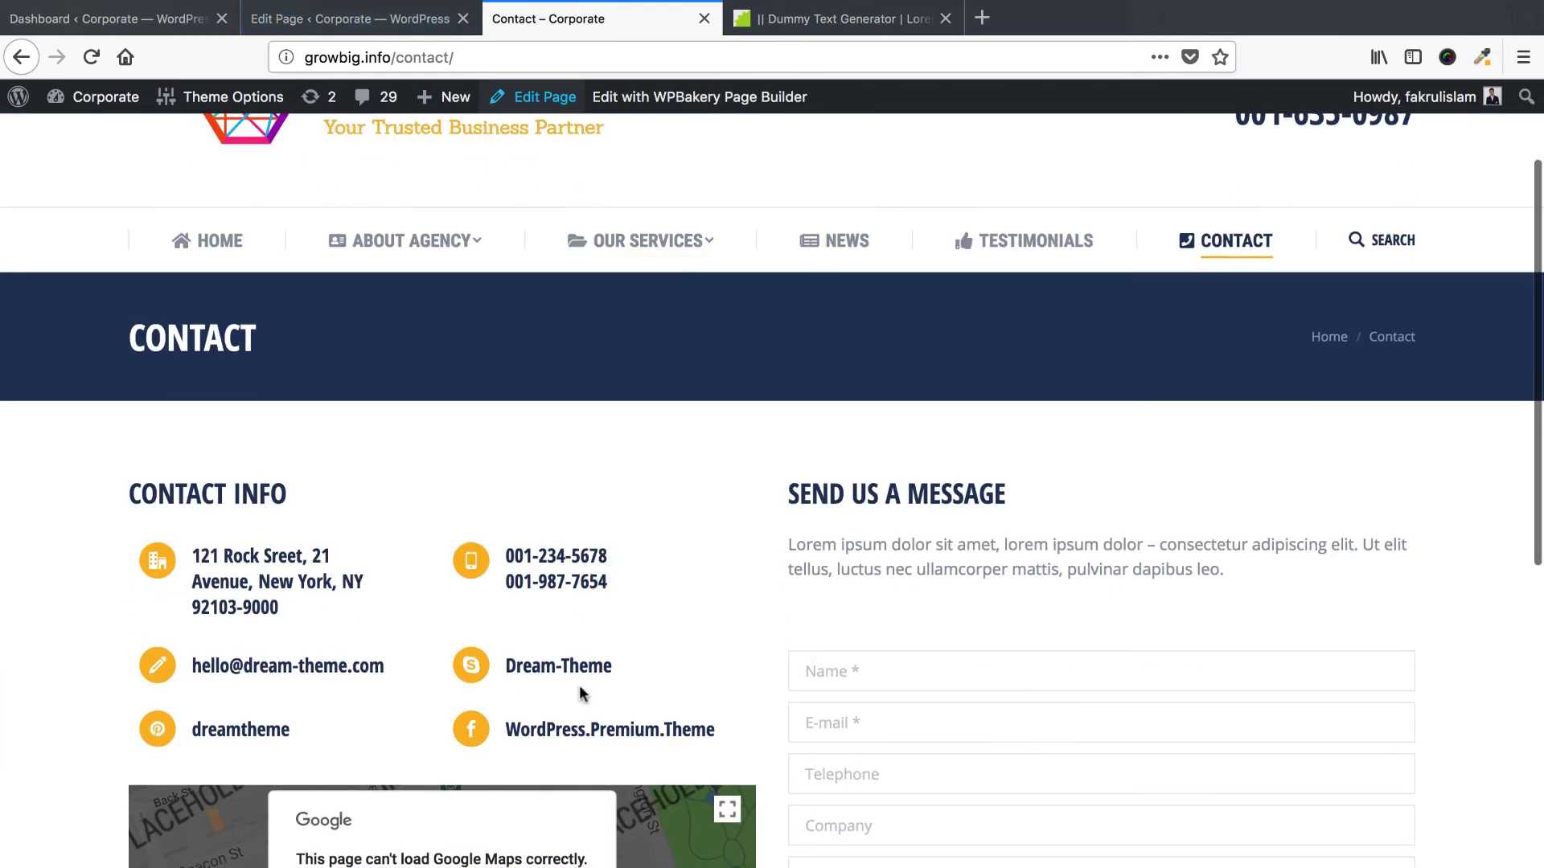
{"action": "scroll", "coordinate": [772, 514], "scroll_direction": "down", "scroll_amount": 1}
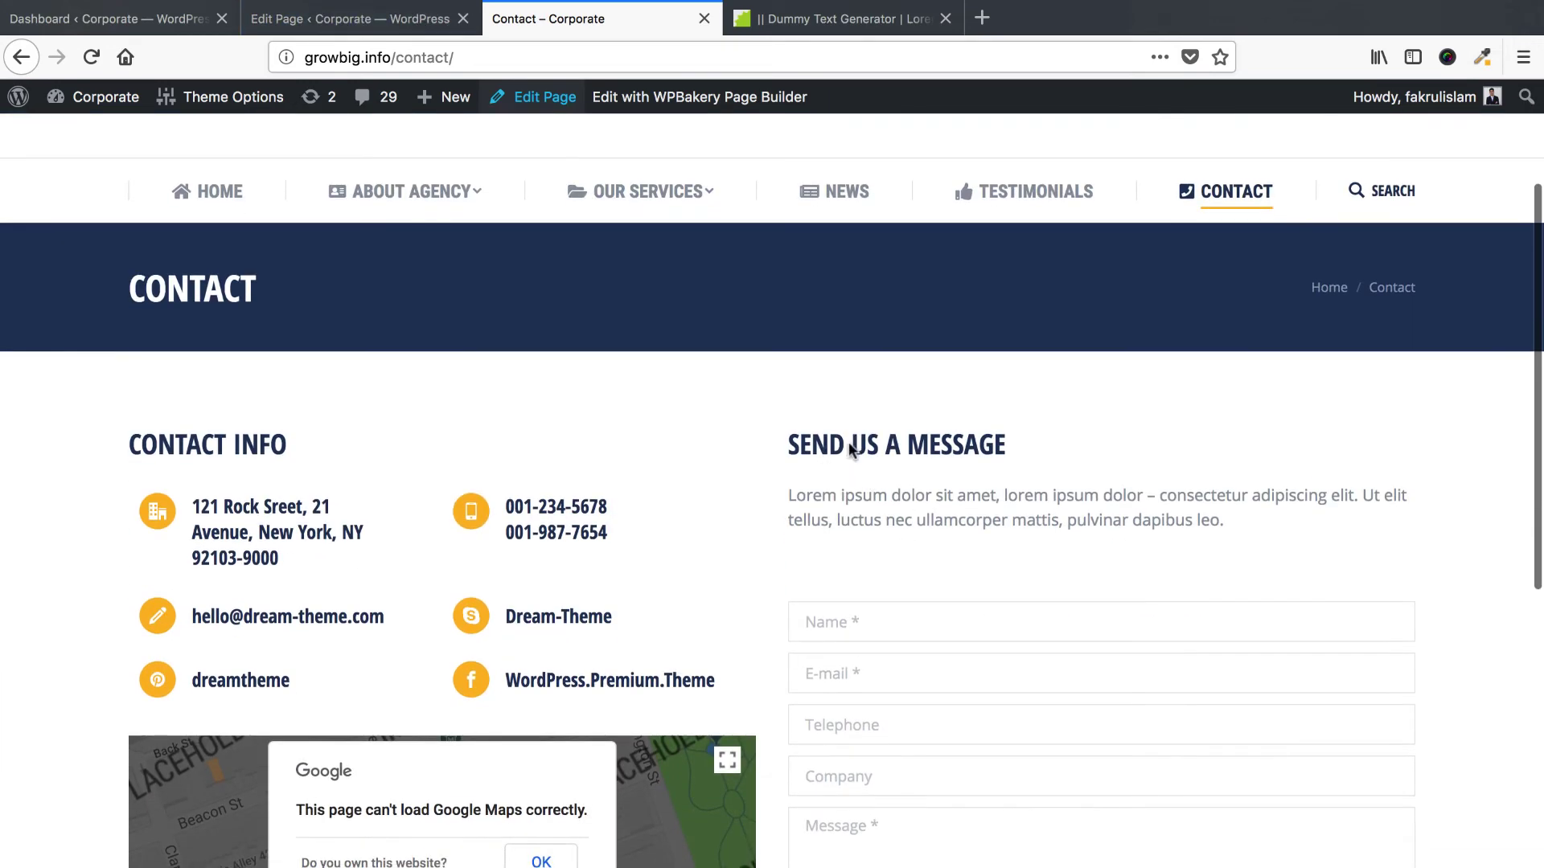
{"action": "scroll", "coordinate": [955, 690], "scroll_direction": "down", "scroll_amount": 2}
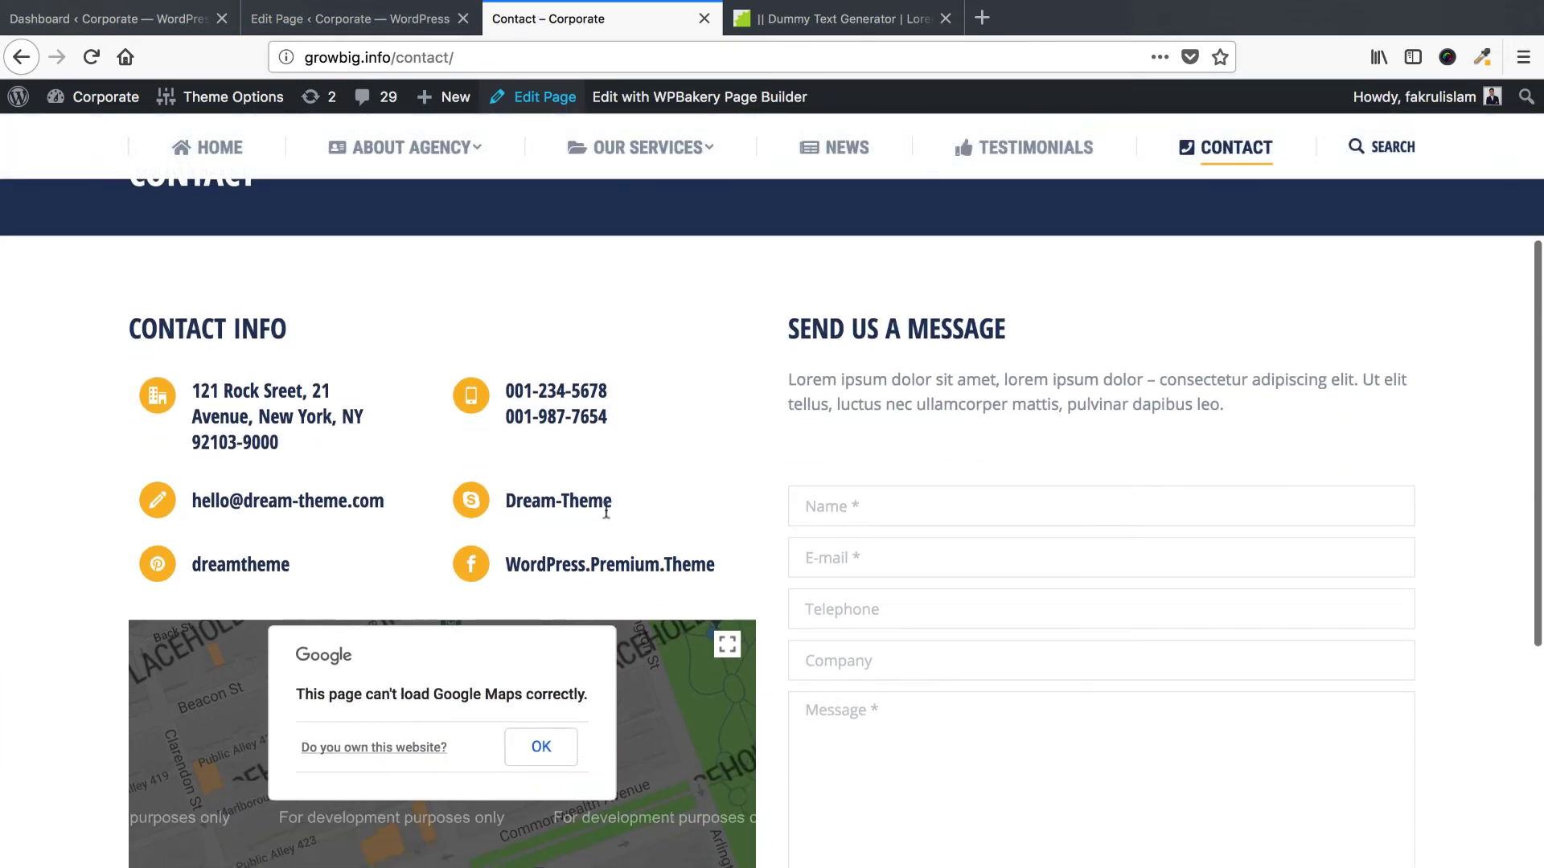
{"action": "scroll", "coordinate": [544, 616], "scroll_direction": "down", "scroll_amount": 3}
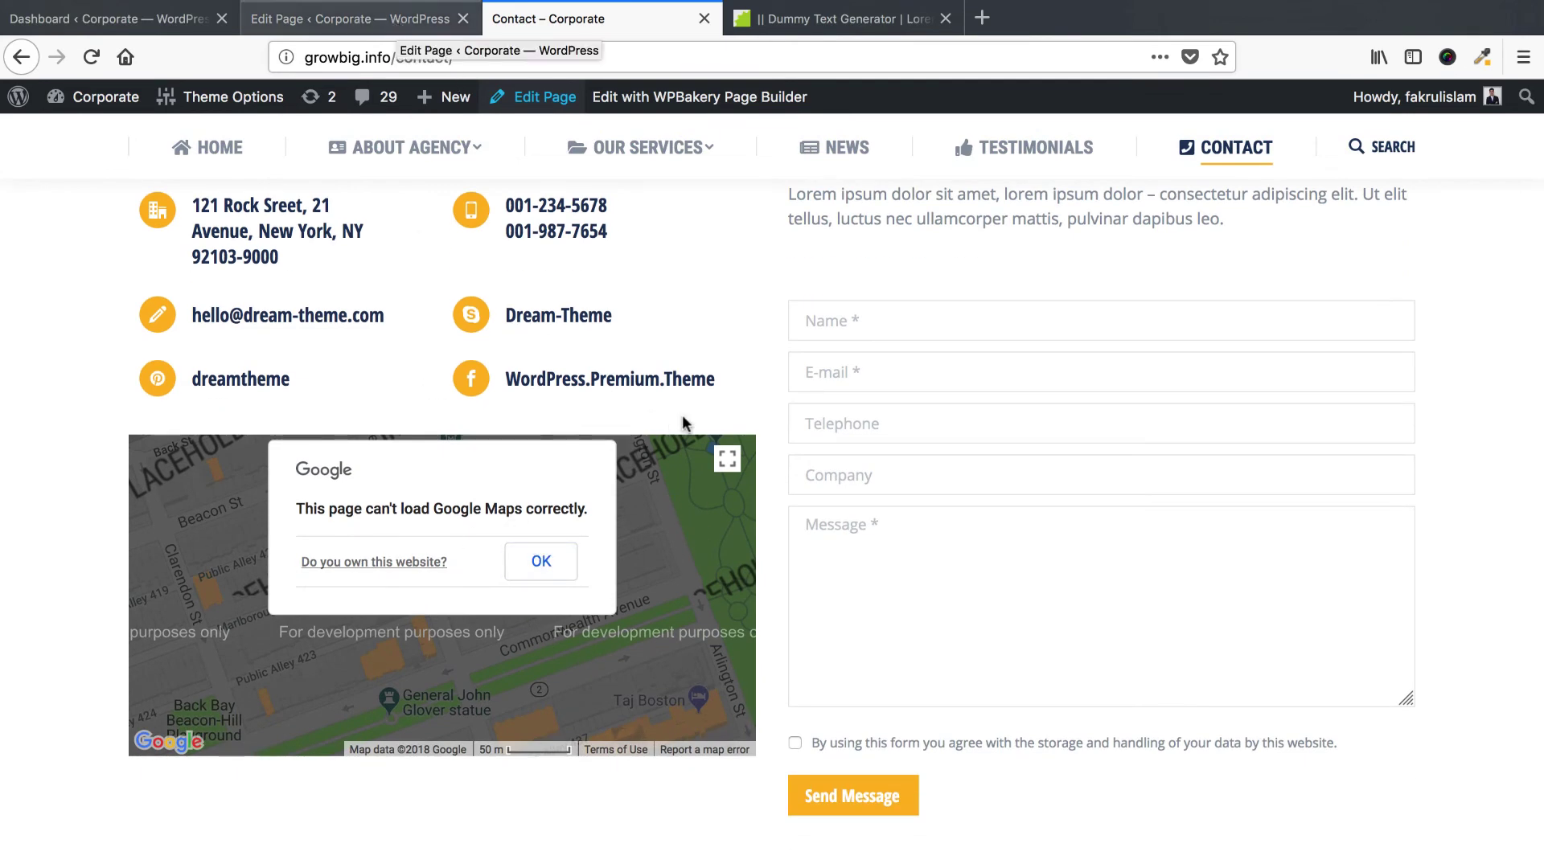
{"action": "left_click", "coordinate": [410, 28]}
{"action": "scroll", "coordinate": [684, 475], "scroll_direction": "down", "scroll_amount": 3}
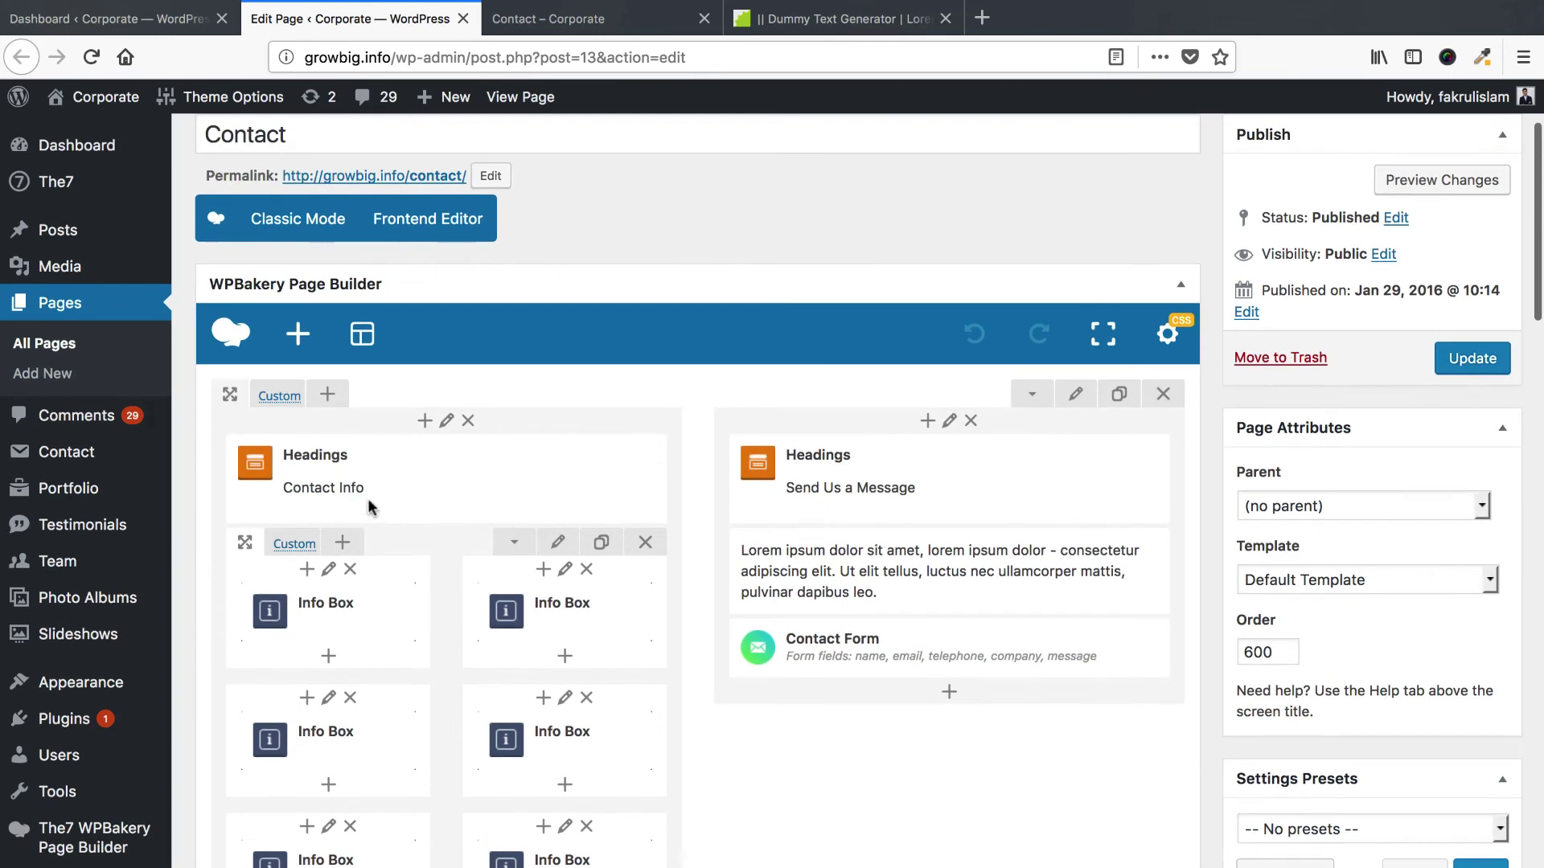
{"action": "scroll", "coordinate": [700, 158], "scroll_direction": "down", "scroll_amount": 1}
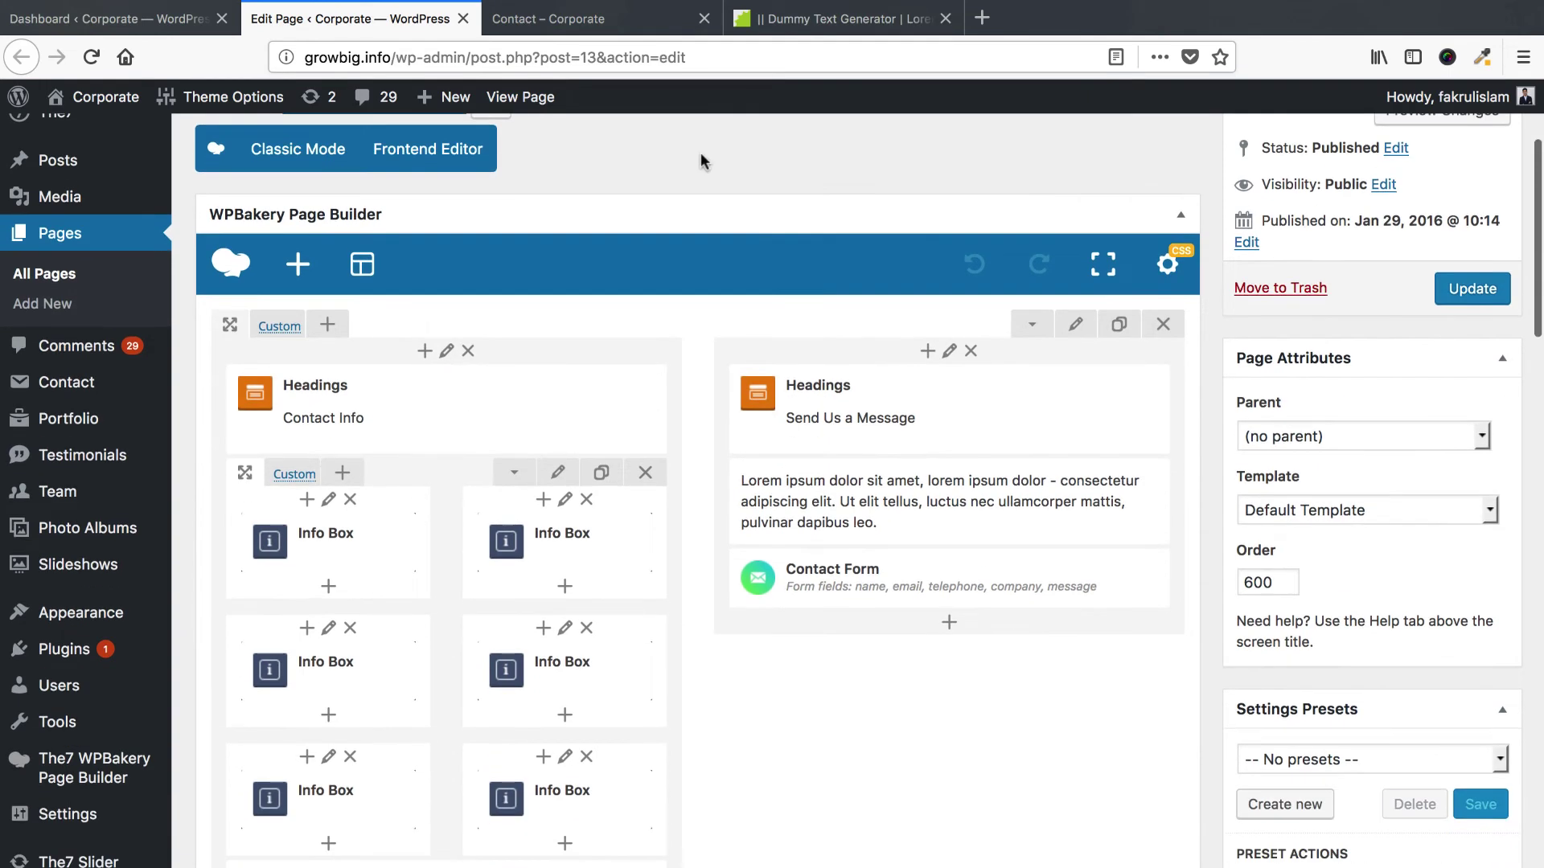
{"action": "left_click", "coordinate": [650, 24]}
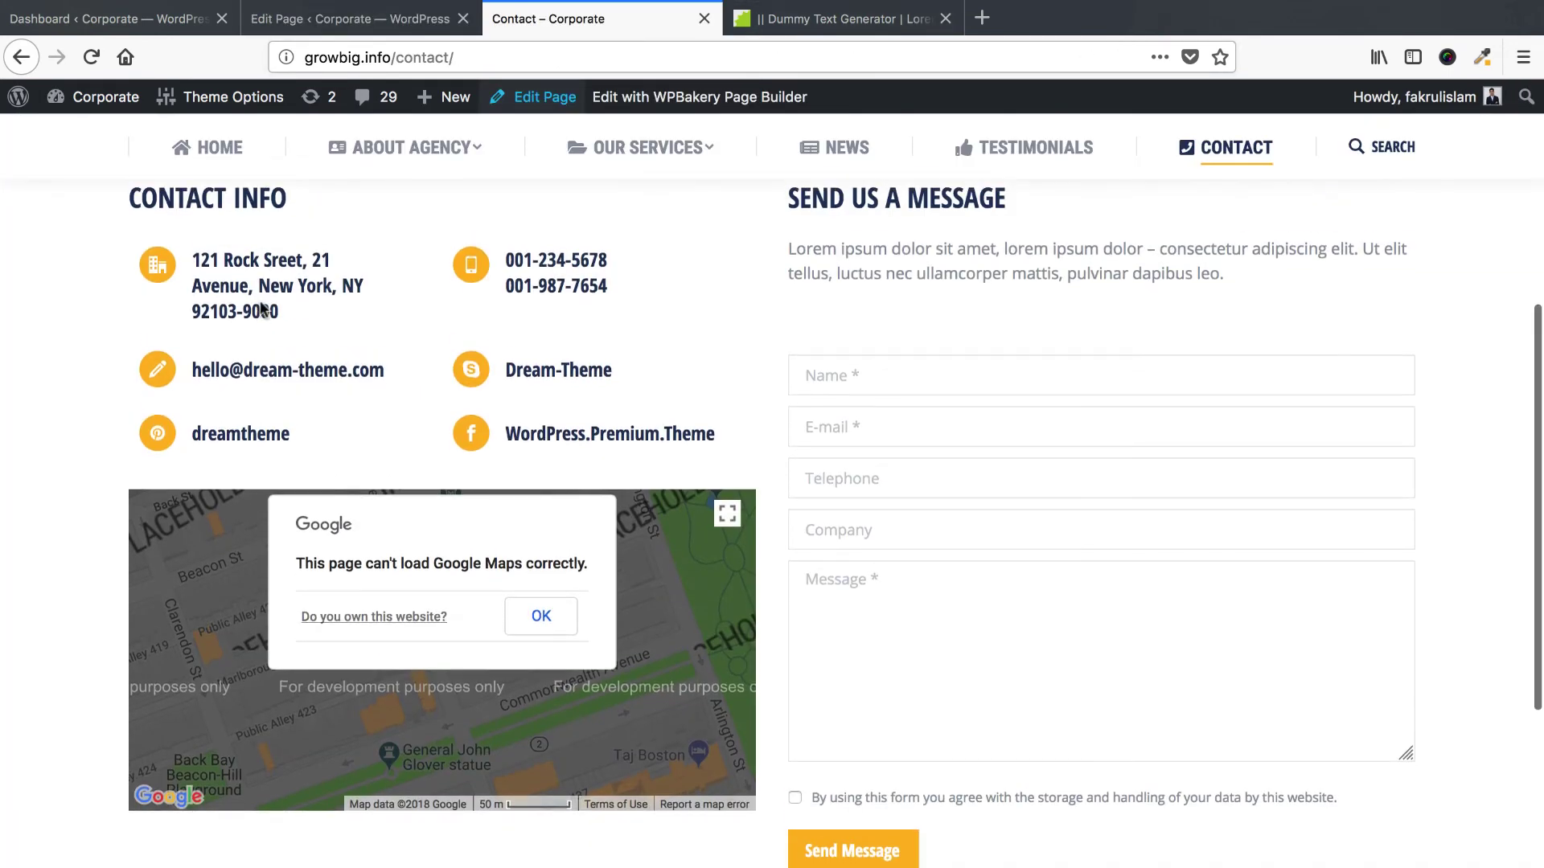
{"action": "left_click", "coordinate": [362, 19]}
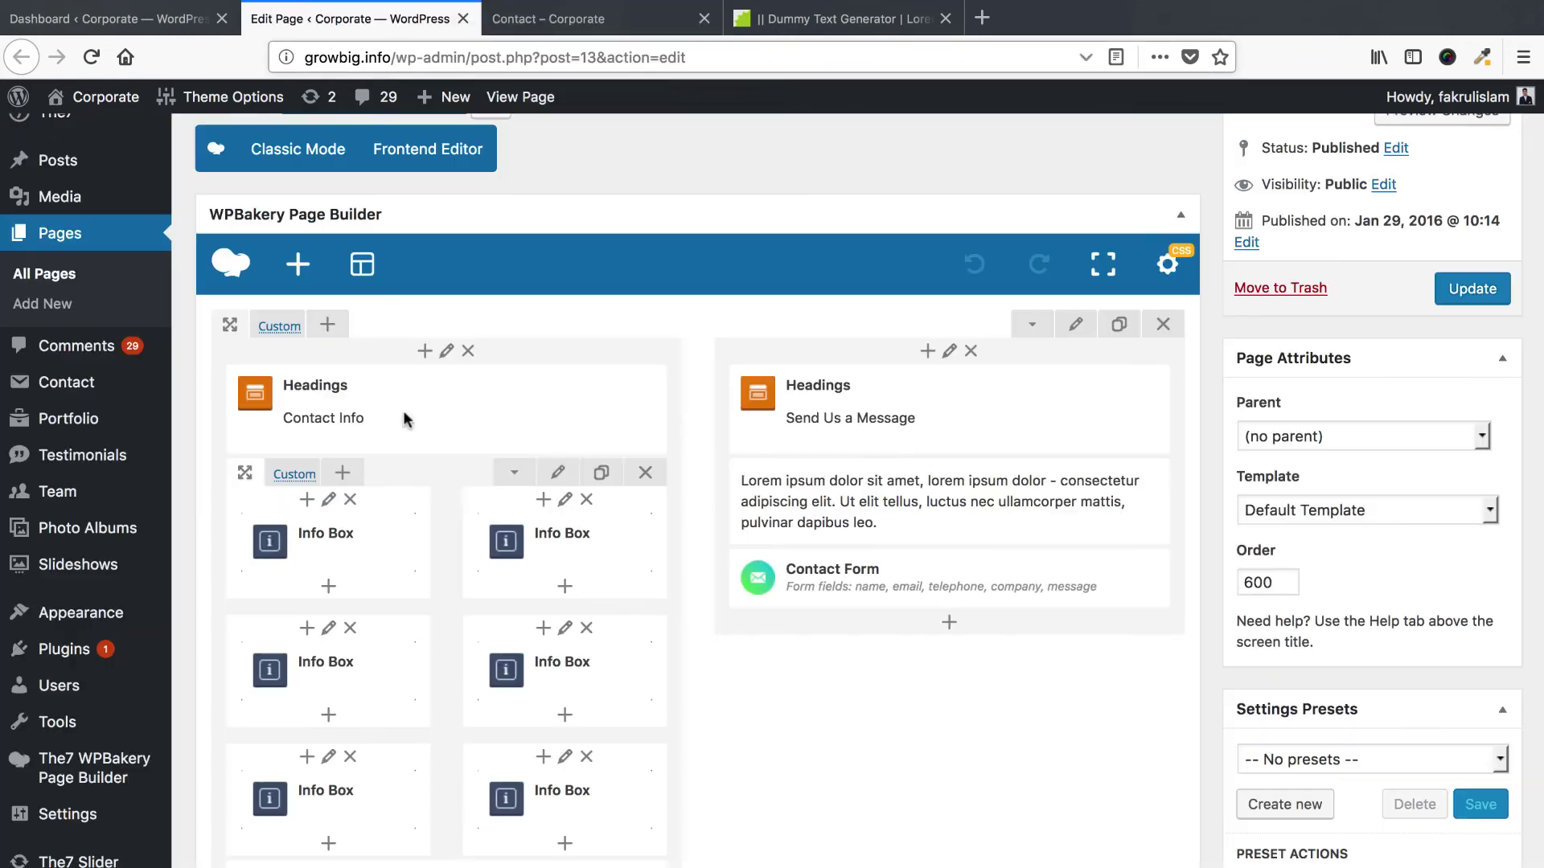
Change the title of the "Contact Info" Headings element to "Contact us at" and save the element.
{"action": "left_click", "coordinate": [457, 409]}
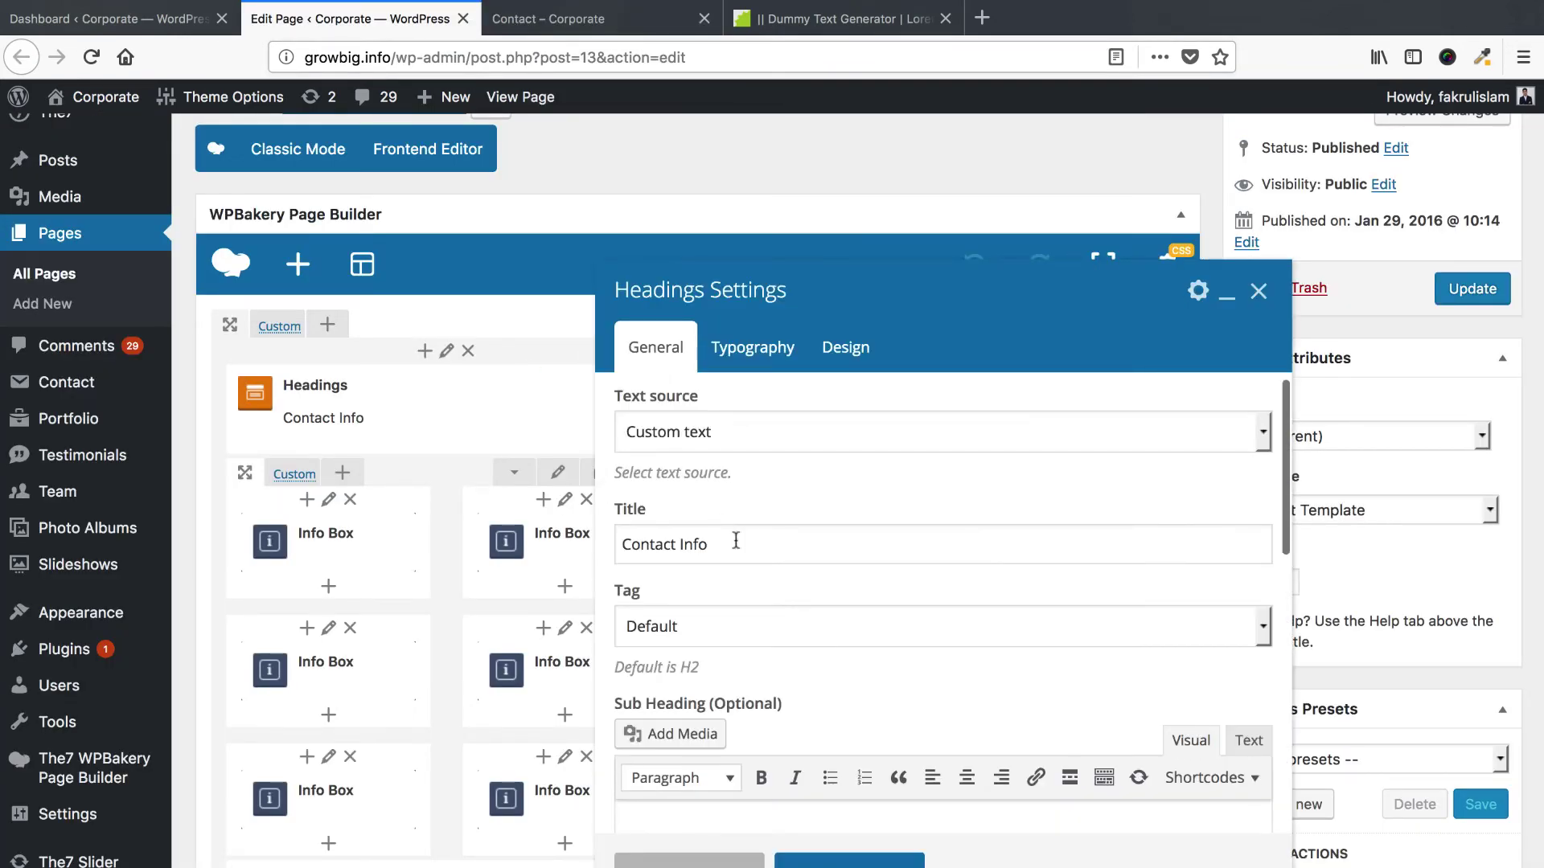
{"action": "triple_click", "coordinate": [736, 540]}
{"action": "type", "text": "Contac"}
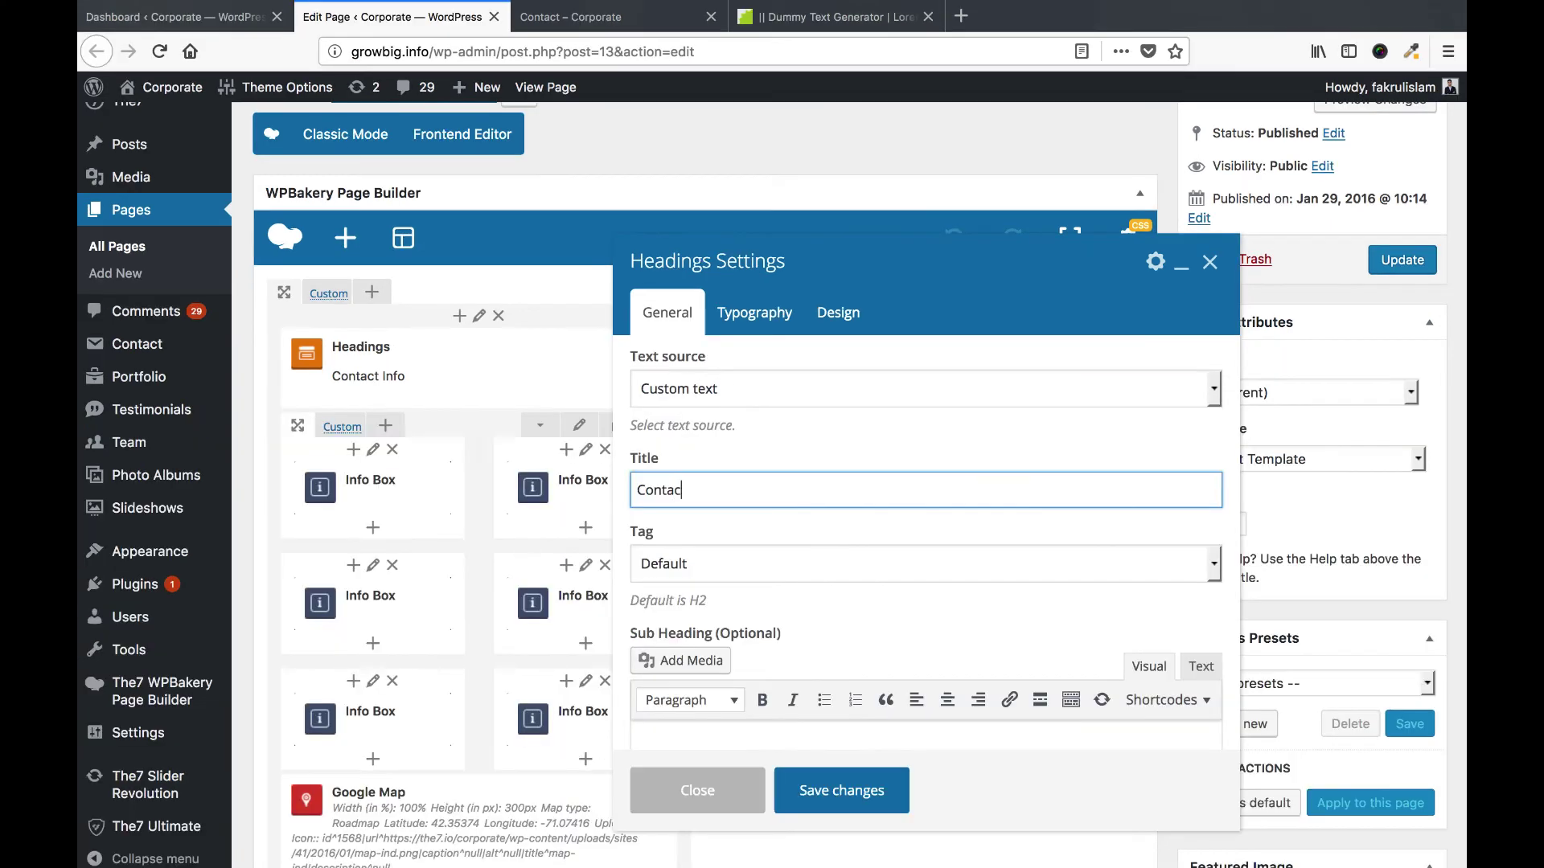
{"action": "left_click", "coordinate": [830, 784]}
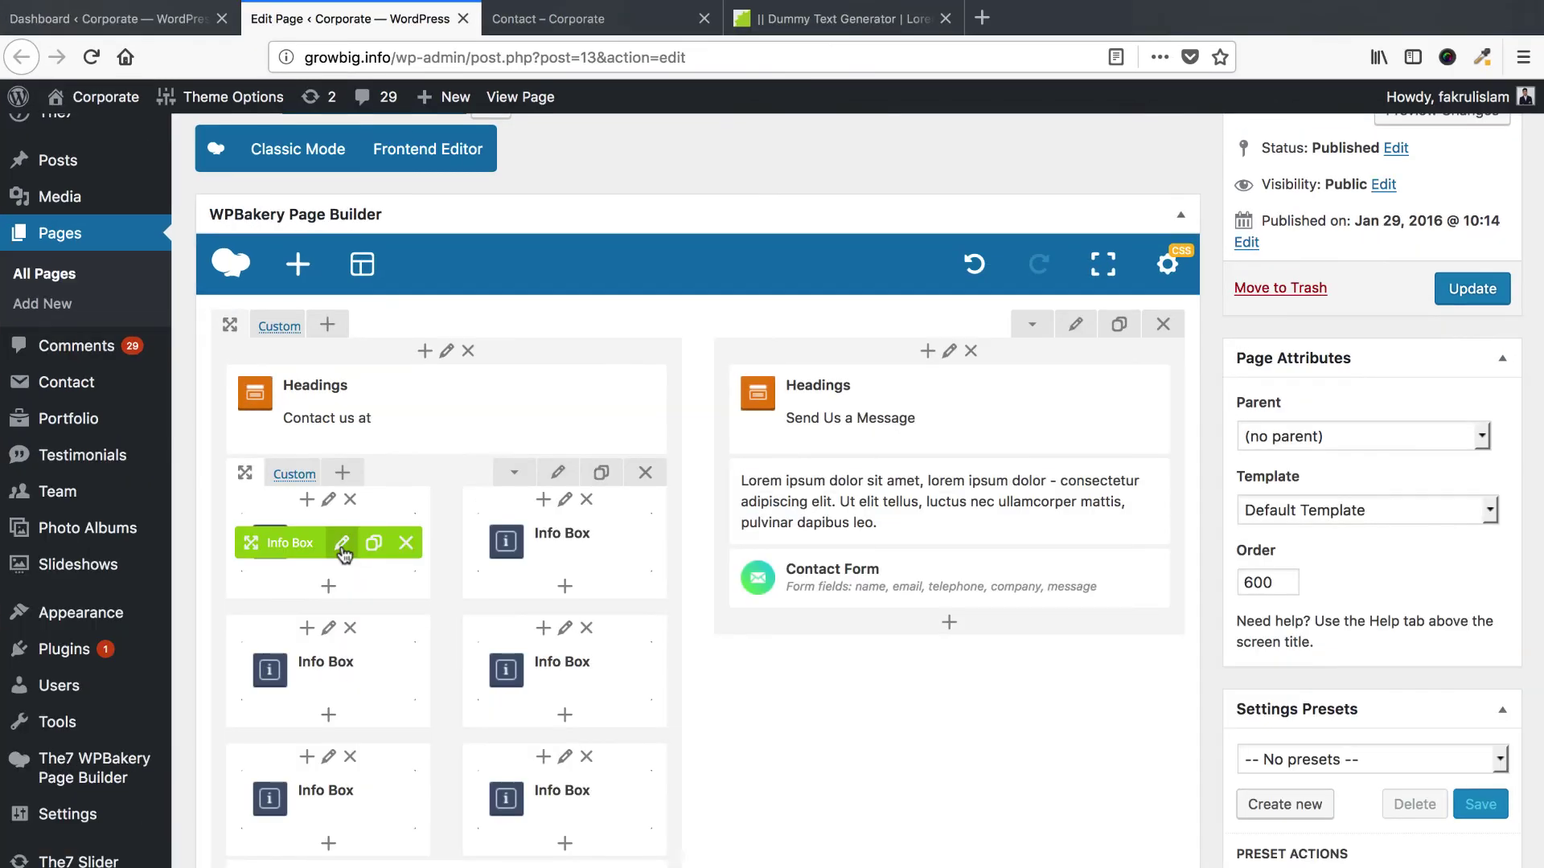
Replace the description of the first Info Box under the heading with the company's new street address and save it.
{"action": "left_click", "coordinate": [341, 544]}
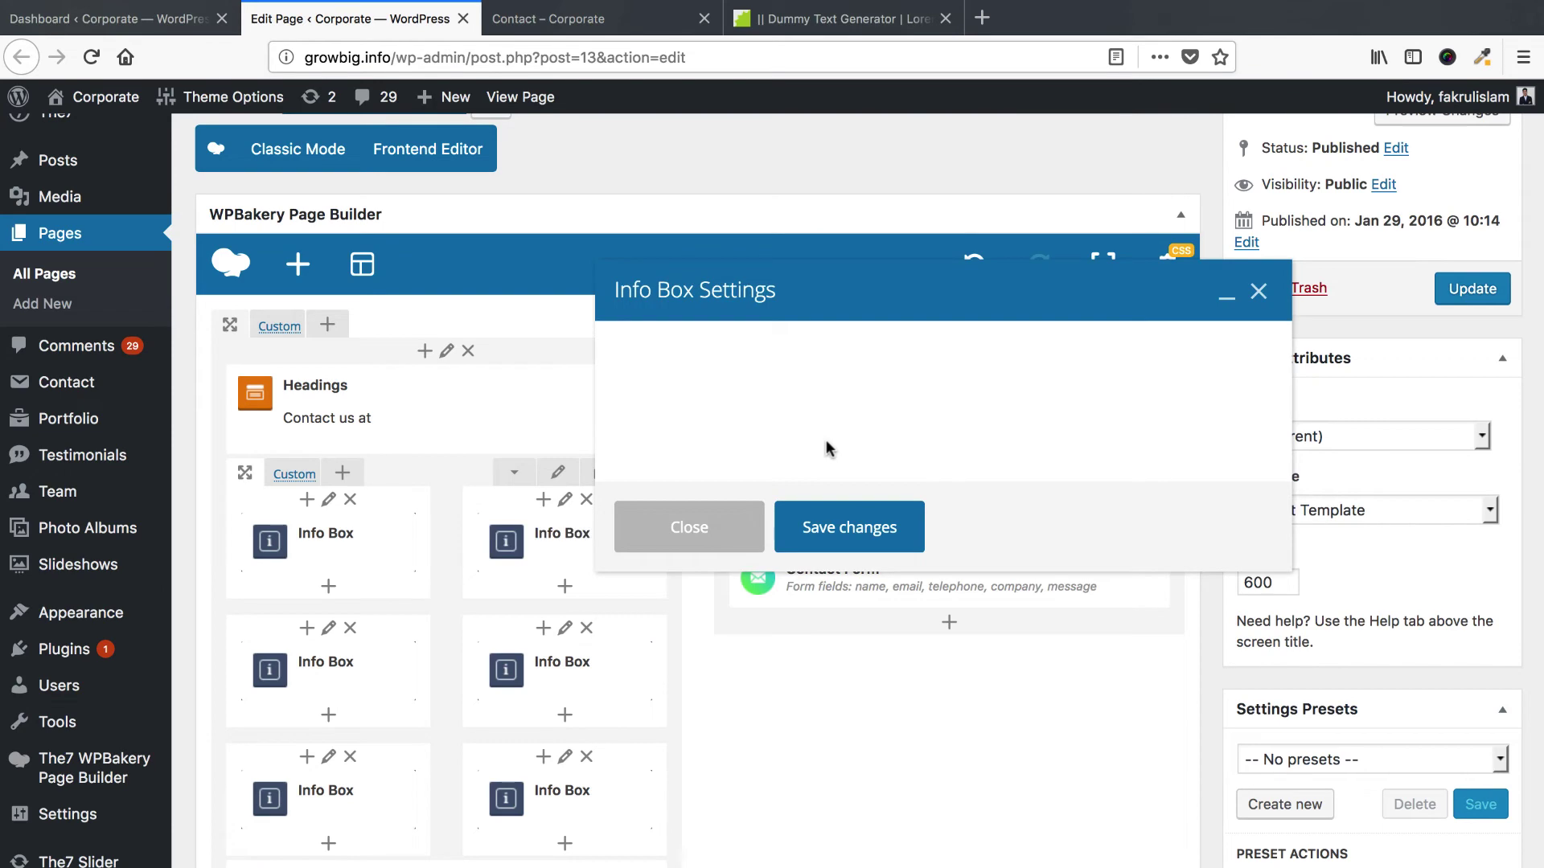
{"action": "scroll", "coordinate": [756, 488], "scroll_direction": "down", "scroll_amount": 5}
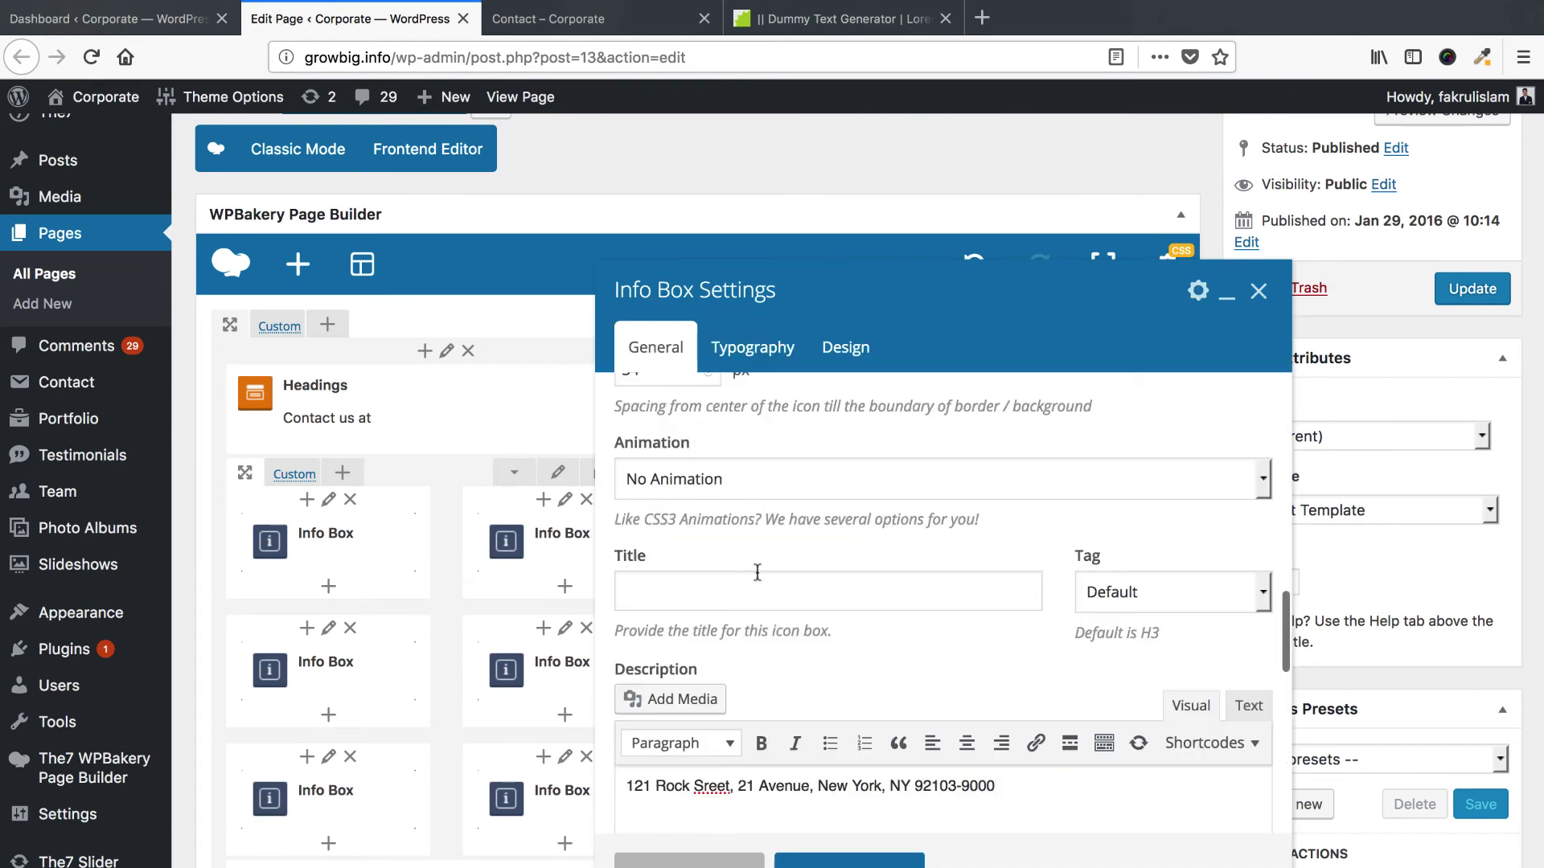
{"action": "scroll", "coordinate": [757, 571], "scroll_direction": "down", "scroll_amount": 2}
{"action": "scroll", "coordinate": [760, 595], "scroll_direction": "up", "scroll_amount": 4}
{"action": "scroll", "coordinate": [763, 627], "scroll_direction": "up", "scroll_amount": 1}
{"action": "scroll", "coordinate": [764, 665], "scroll_direction": "down", "scroll_amount": 3}
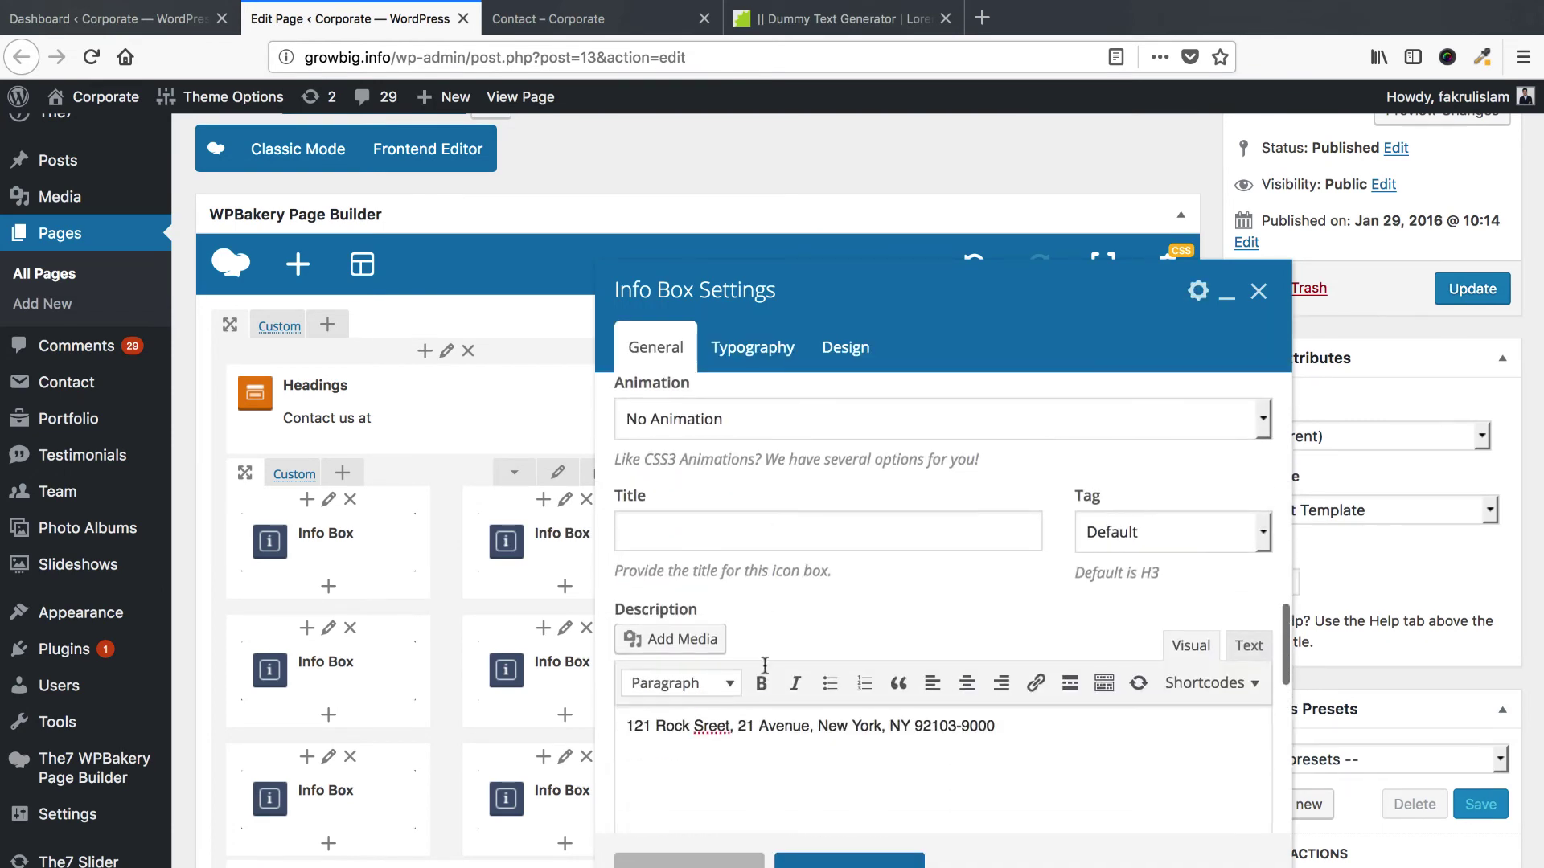
{"action": "scroll", "coordinate": [884, 661], "scroll_direction": "down", "scroll_amount": 2}
{"action": "triple_click", "coordinate": [1045, 658]}
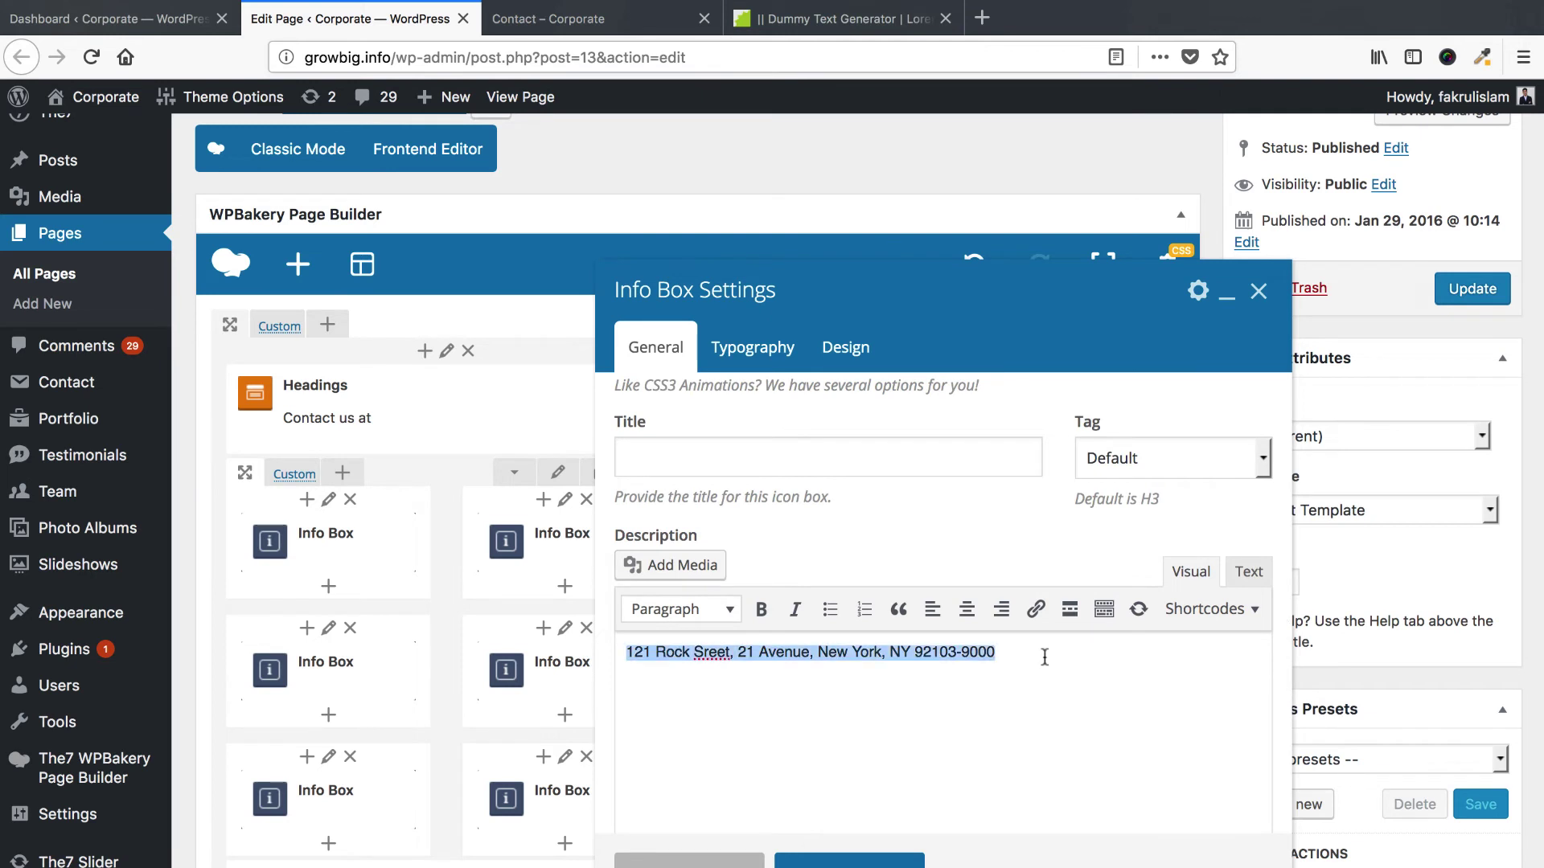
{"action": "type", "text": "H"}
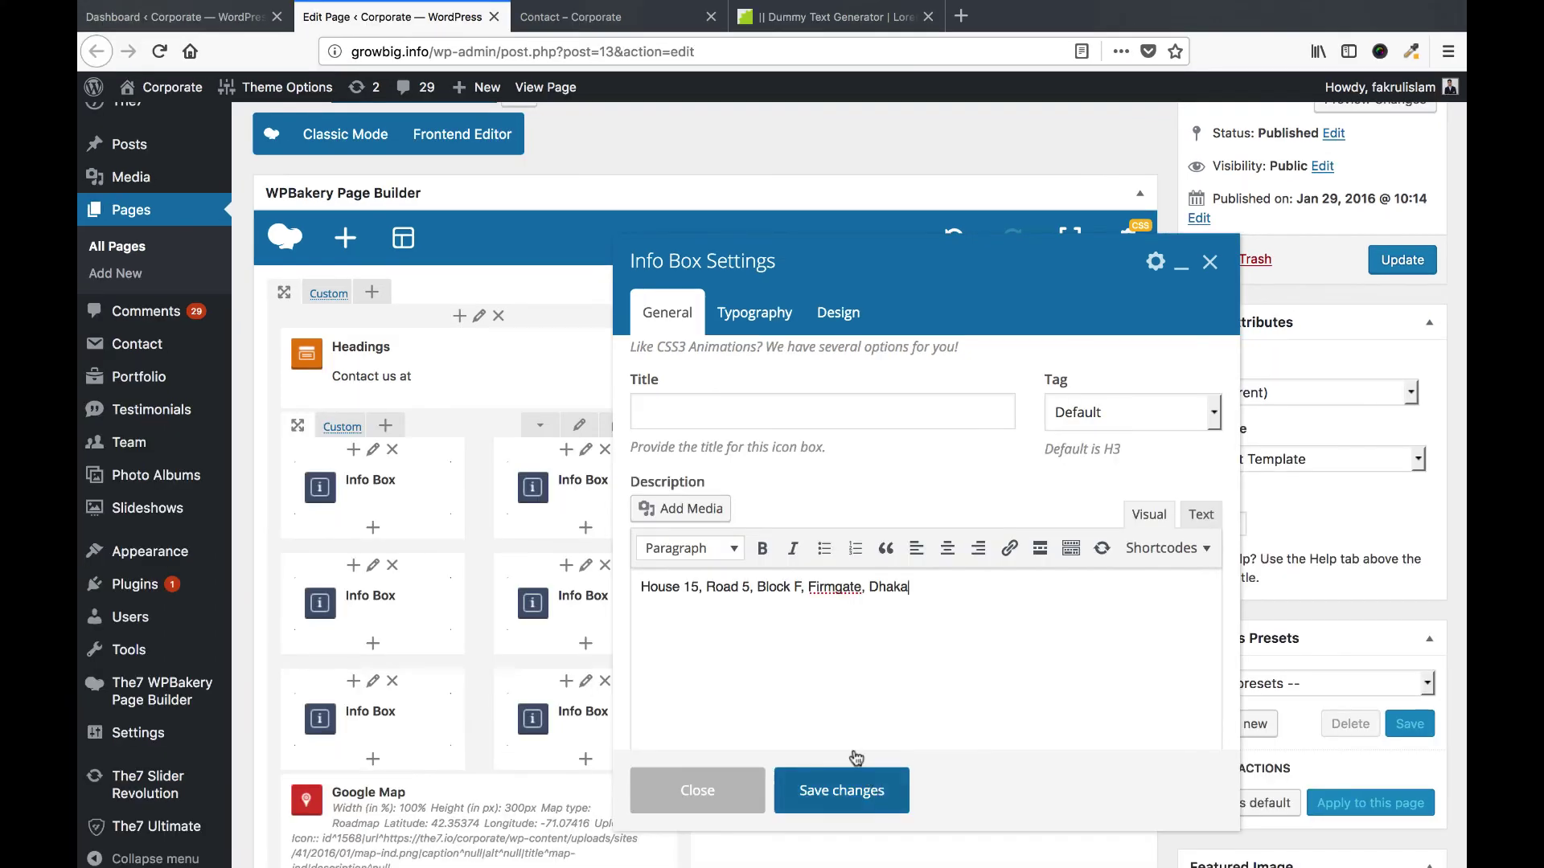
{"action": "left_click", "coordinate": [856, 760]}
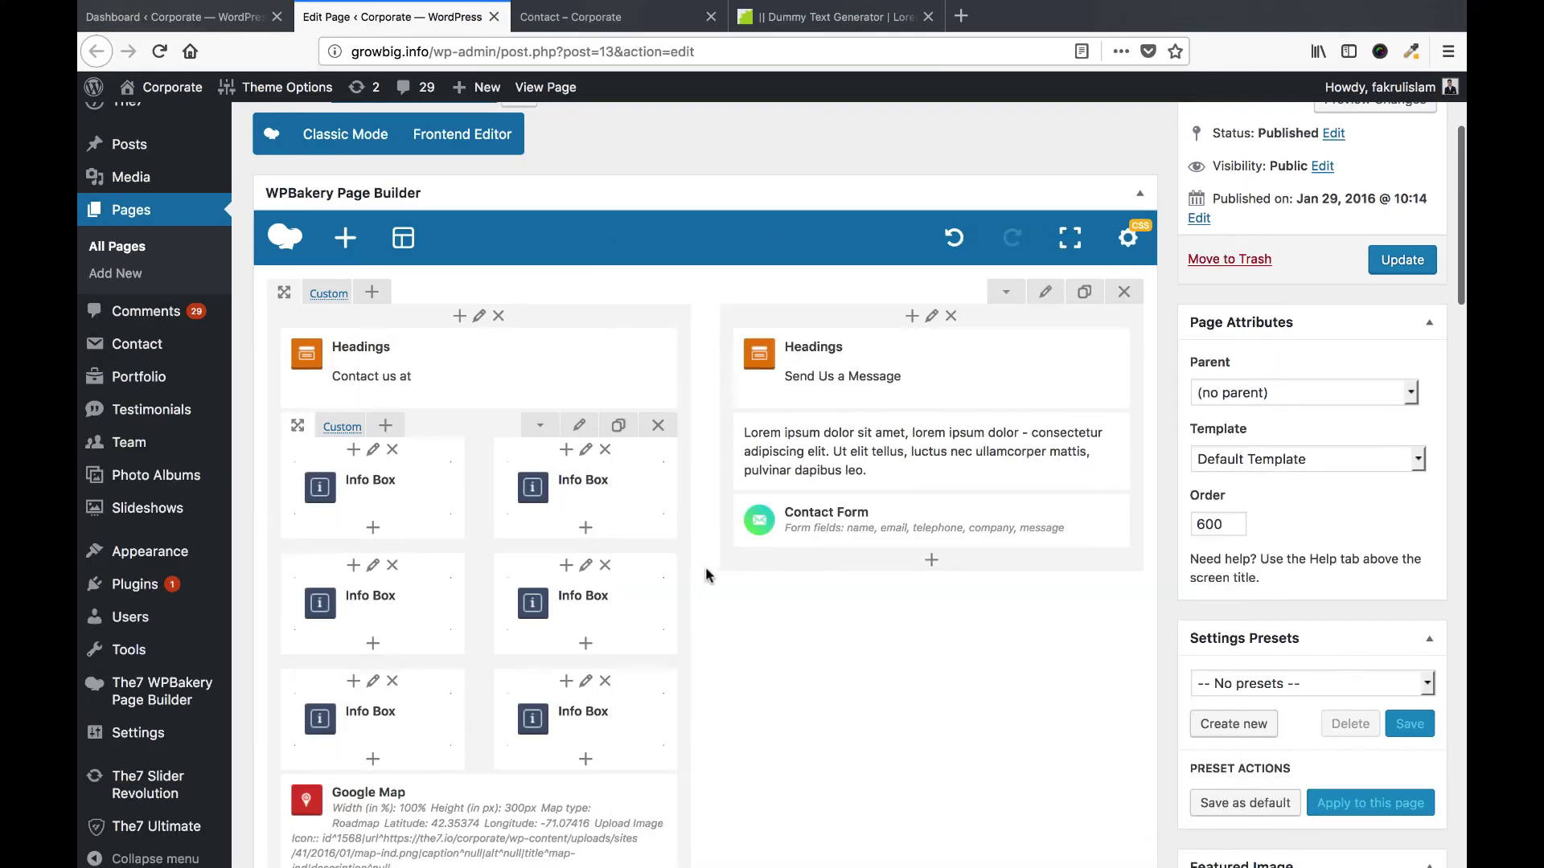
Locate the Google Map element, compare it with the published Contact page, and open maps.google.com in a new browser tab.
{"action": "scroll", "coordinate": [596, 560], "scroll_direction": "down", "scroll_amount": 3}
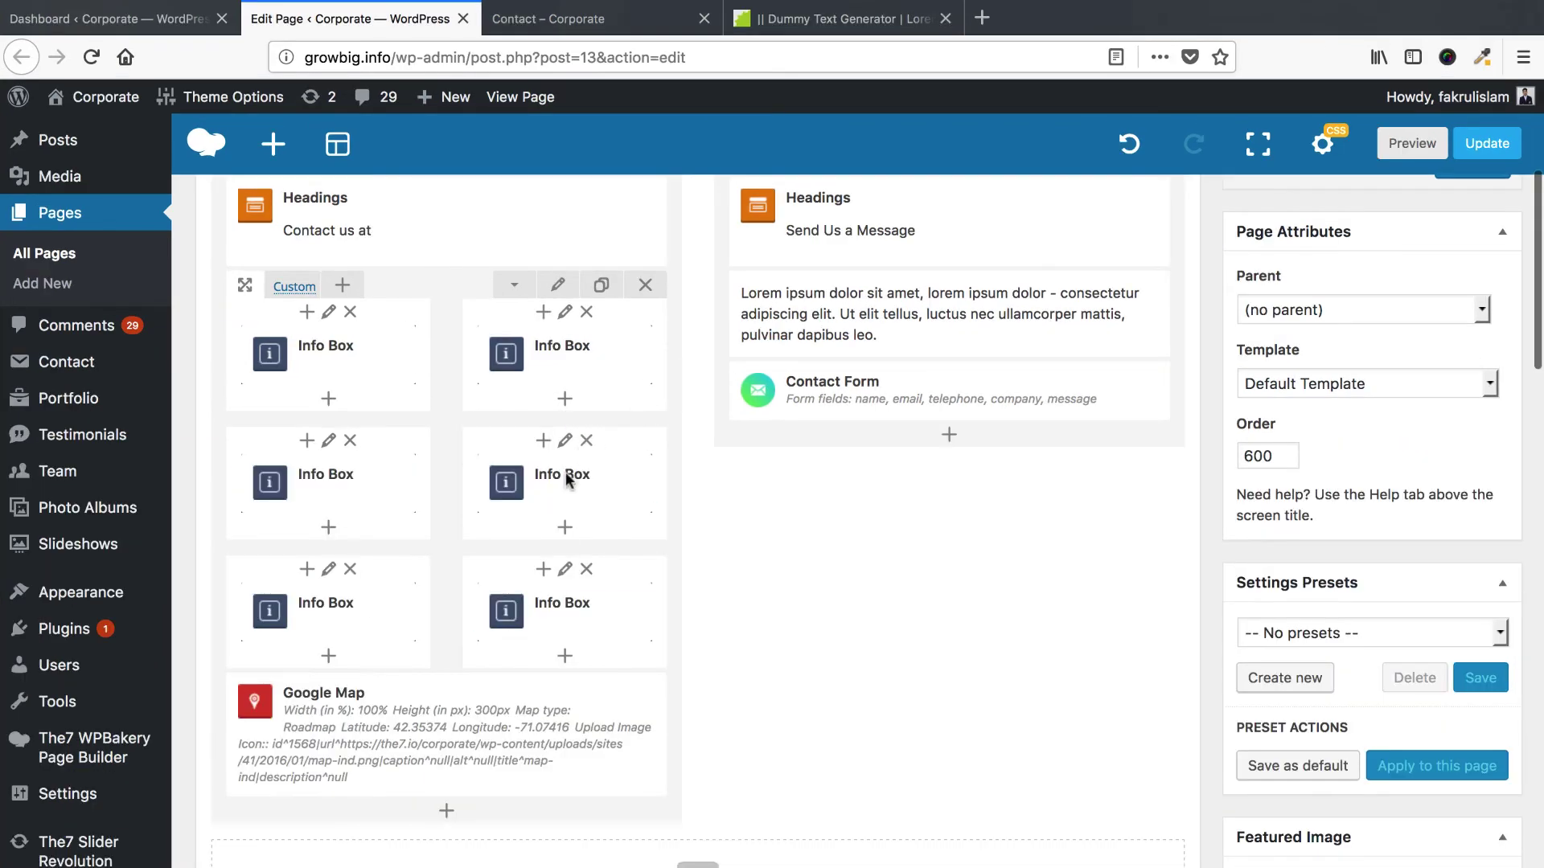
{"action": "scroll", "coordinate": [569, 483], "scroll_direction": "down", "scroll_amount": 2}
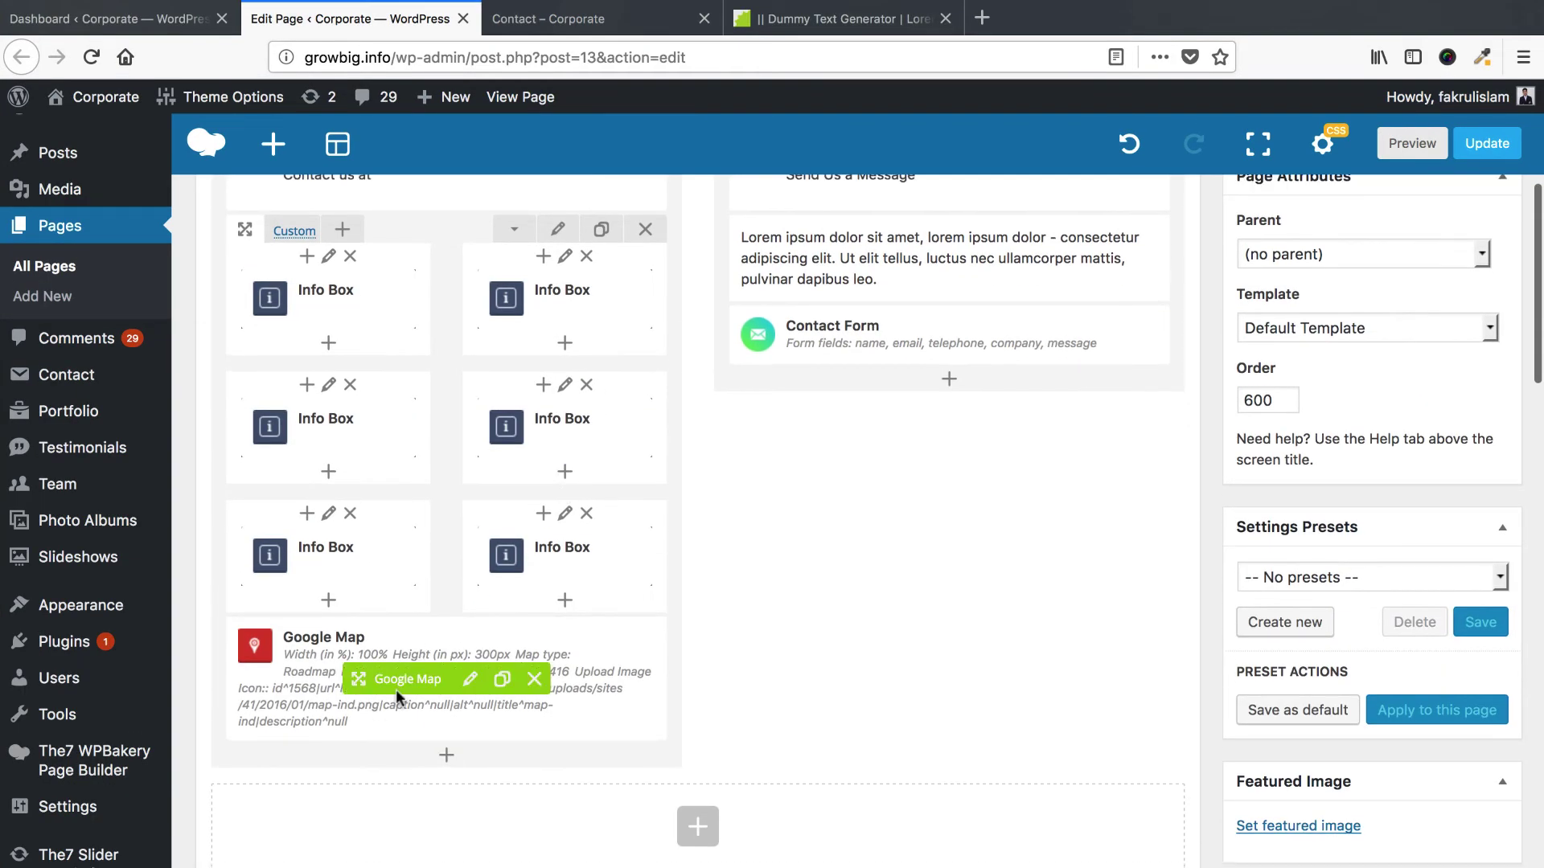
{"action": "key", "text": "ctrl+Tab"}
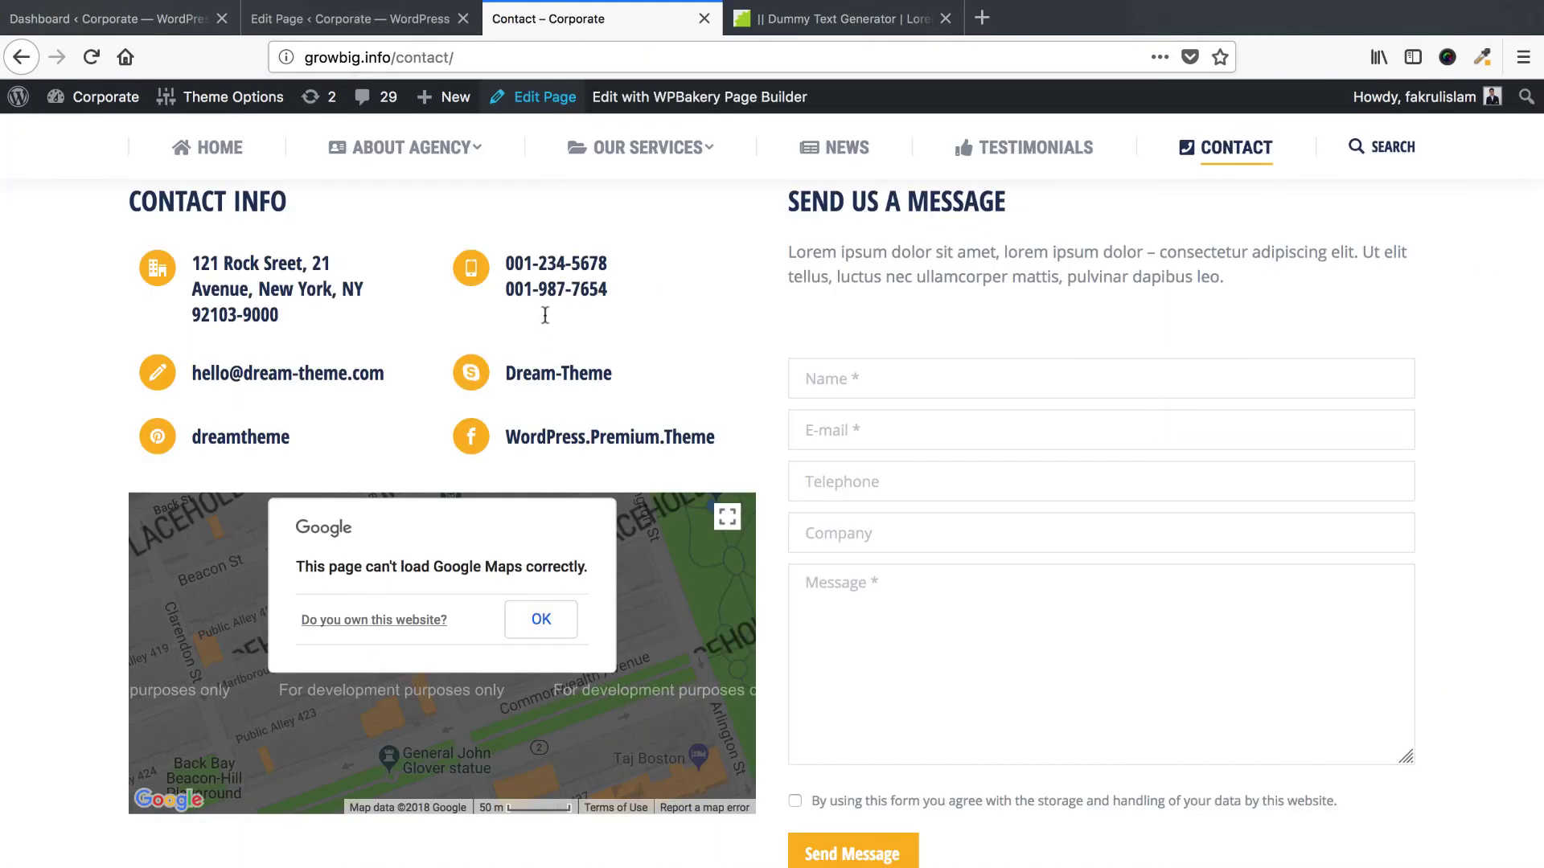
{"action": "left_click", "coordinate": [982, 18]}
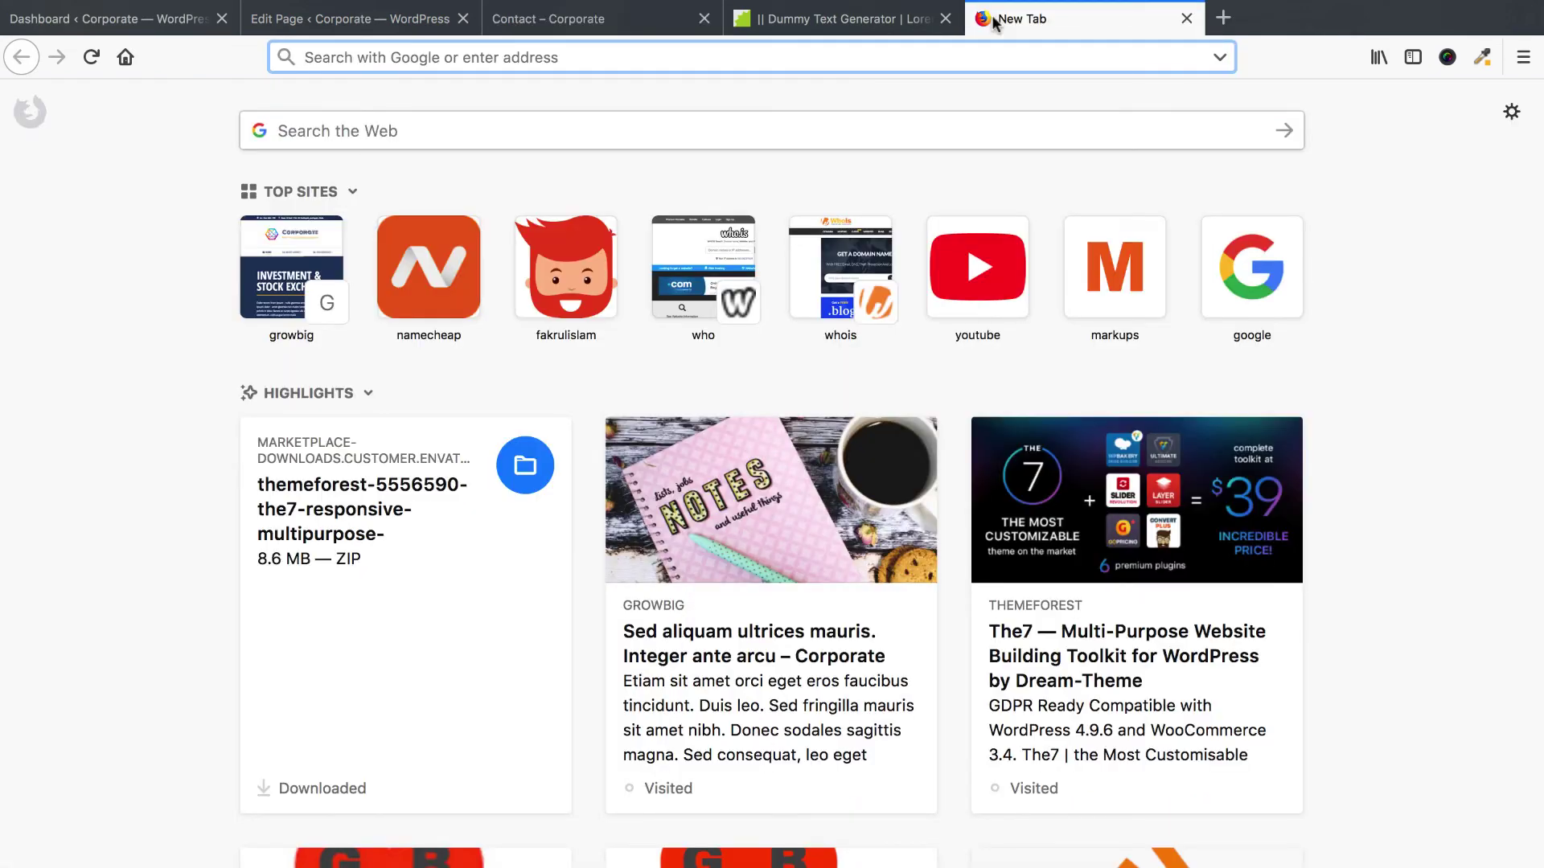
{"action": "type", "text": "maps.go"}
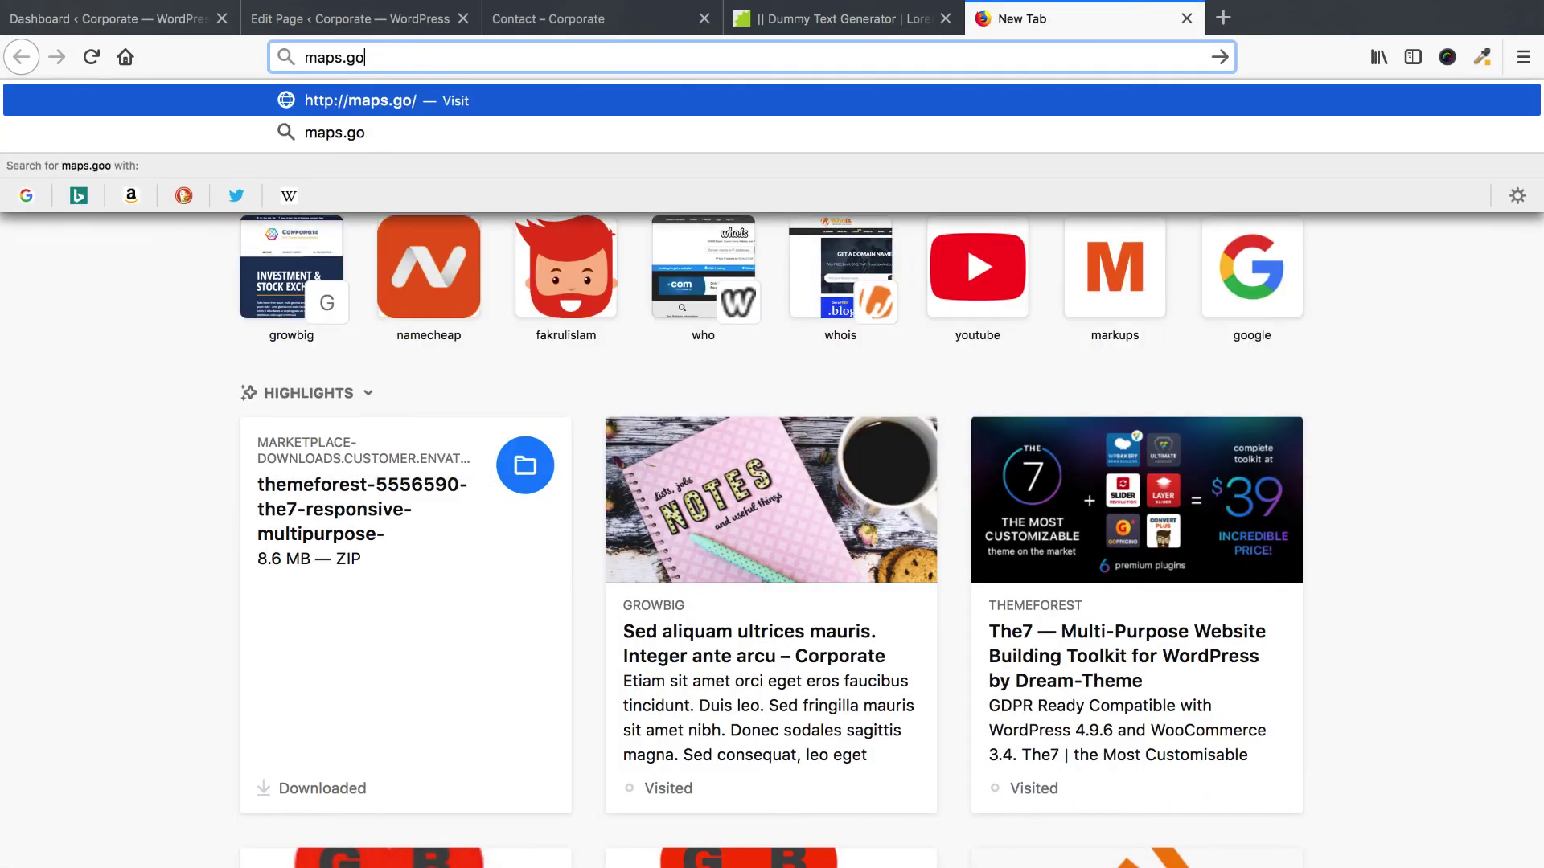
{"action": "type", "text": "ogle.com"}
{"action": "key", "text": "Return"}
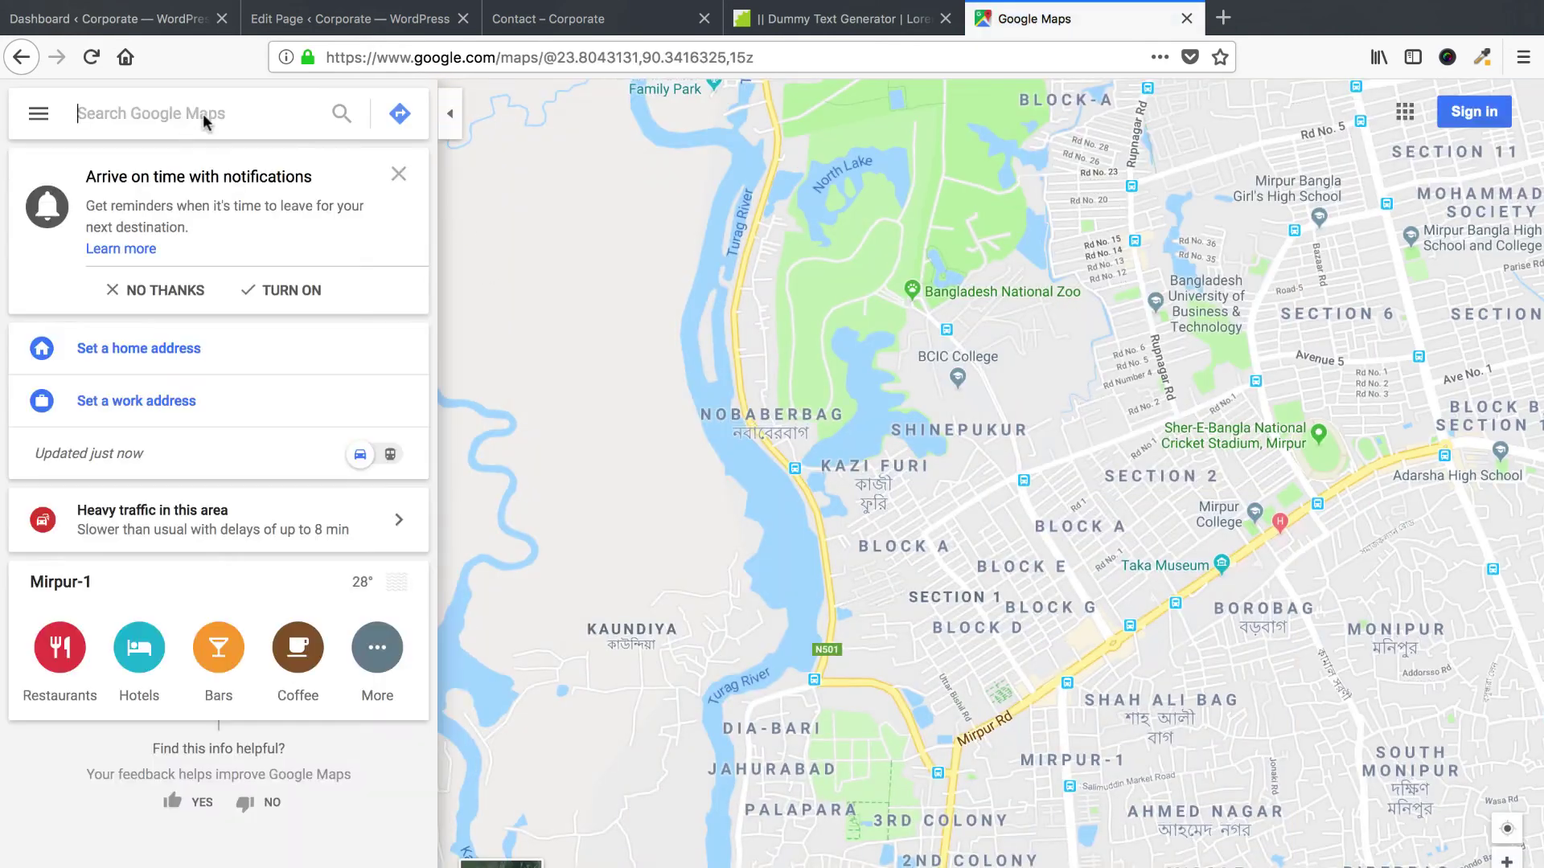
Search Google Maps for "house" and choose the suggested address in Rupnagar, Mirpur.
{"action": "left_click", "coordinate": [204, 115]}
{"action": "type", "text": "house"}
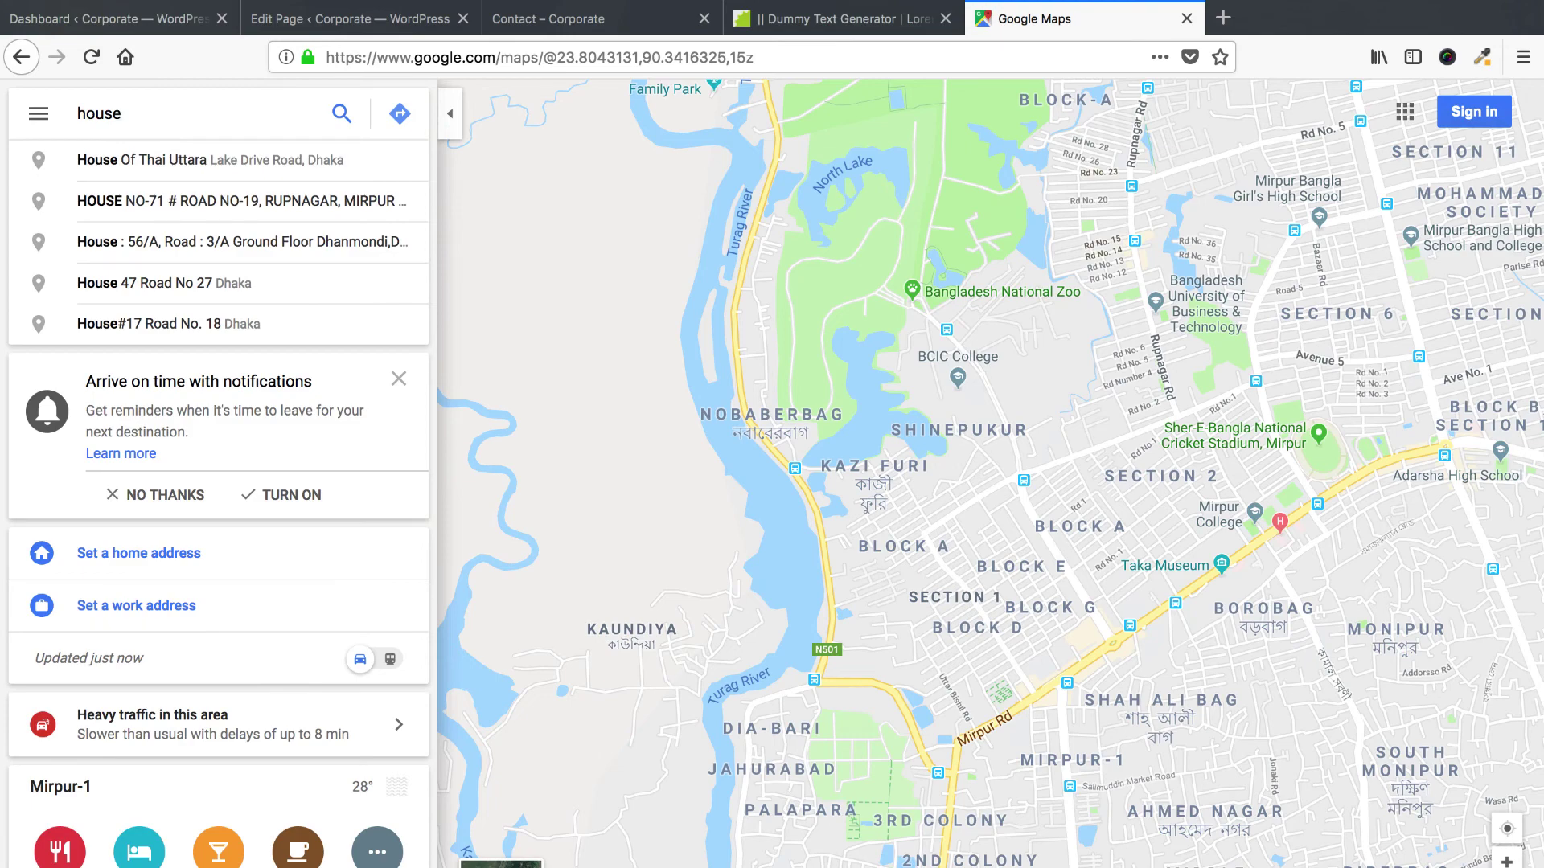
{"action": "left_click", "coordinate": [283, 202]}
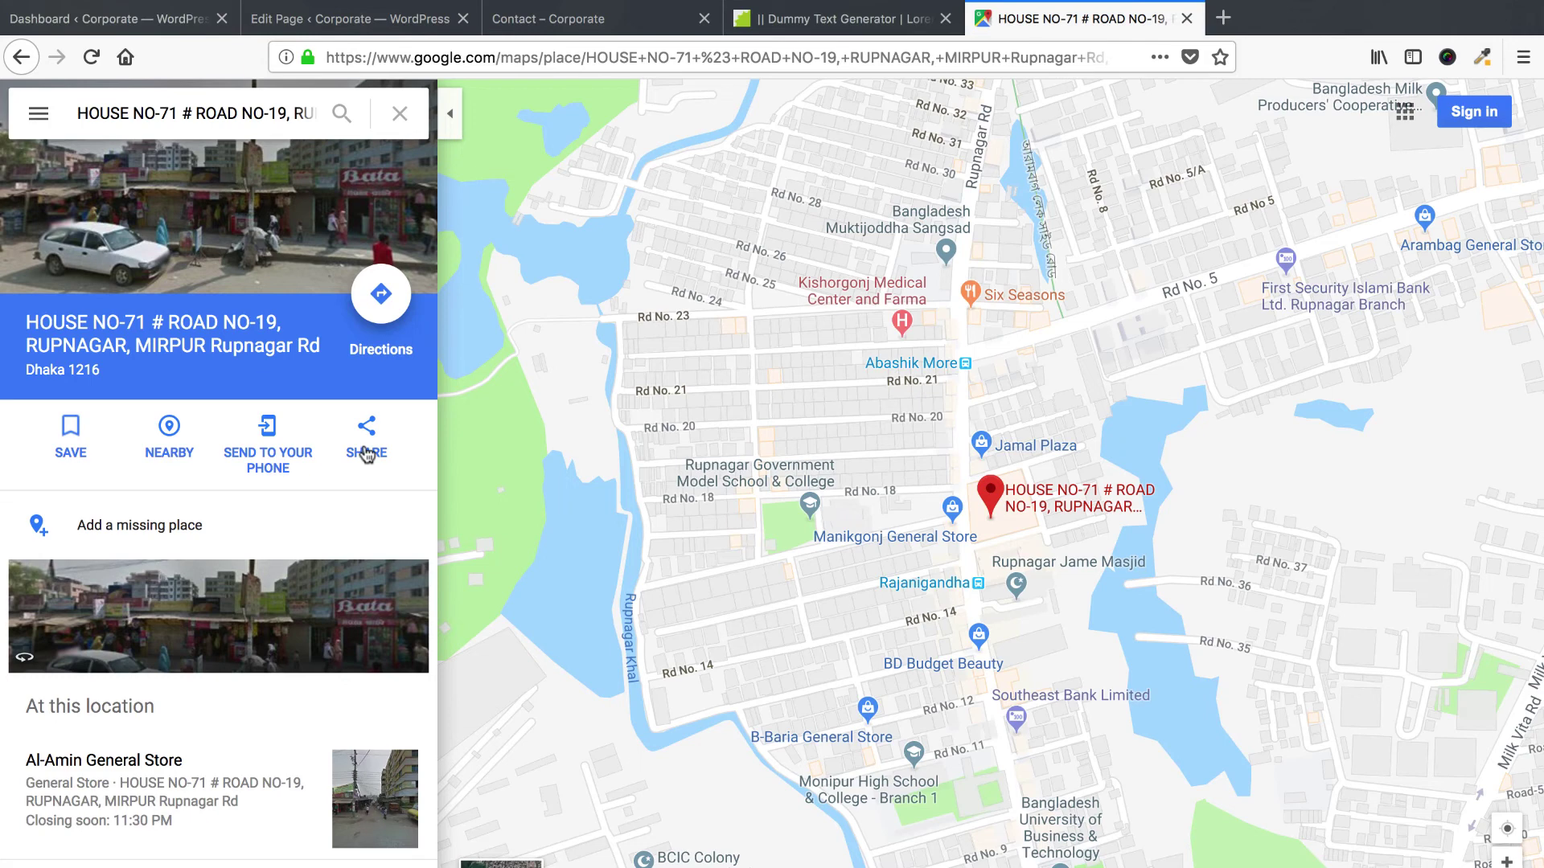
Copy the medium-size map embed HTML code from the selected place's sharing options.
{"action": "left_click", "coordinate": [366, 452]}
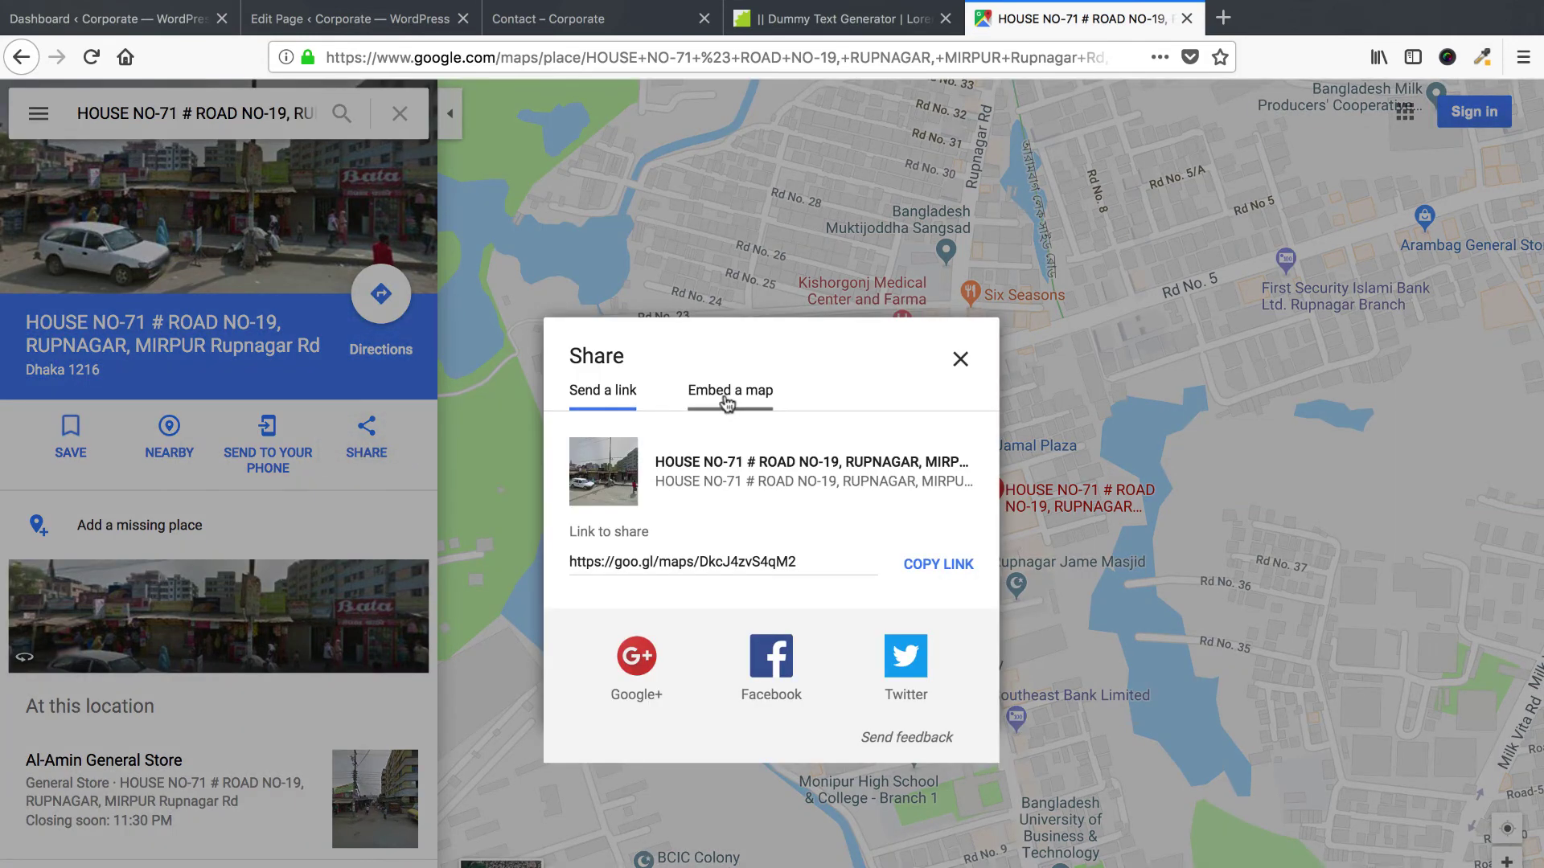
{"action": "left_click", "coordinate": [726, 393]}
{"action": "left_click", "coordinate": [723, 299]}
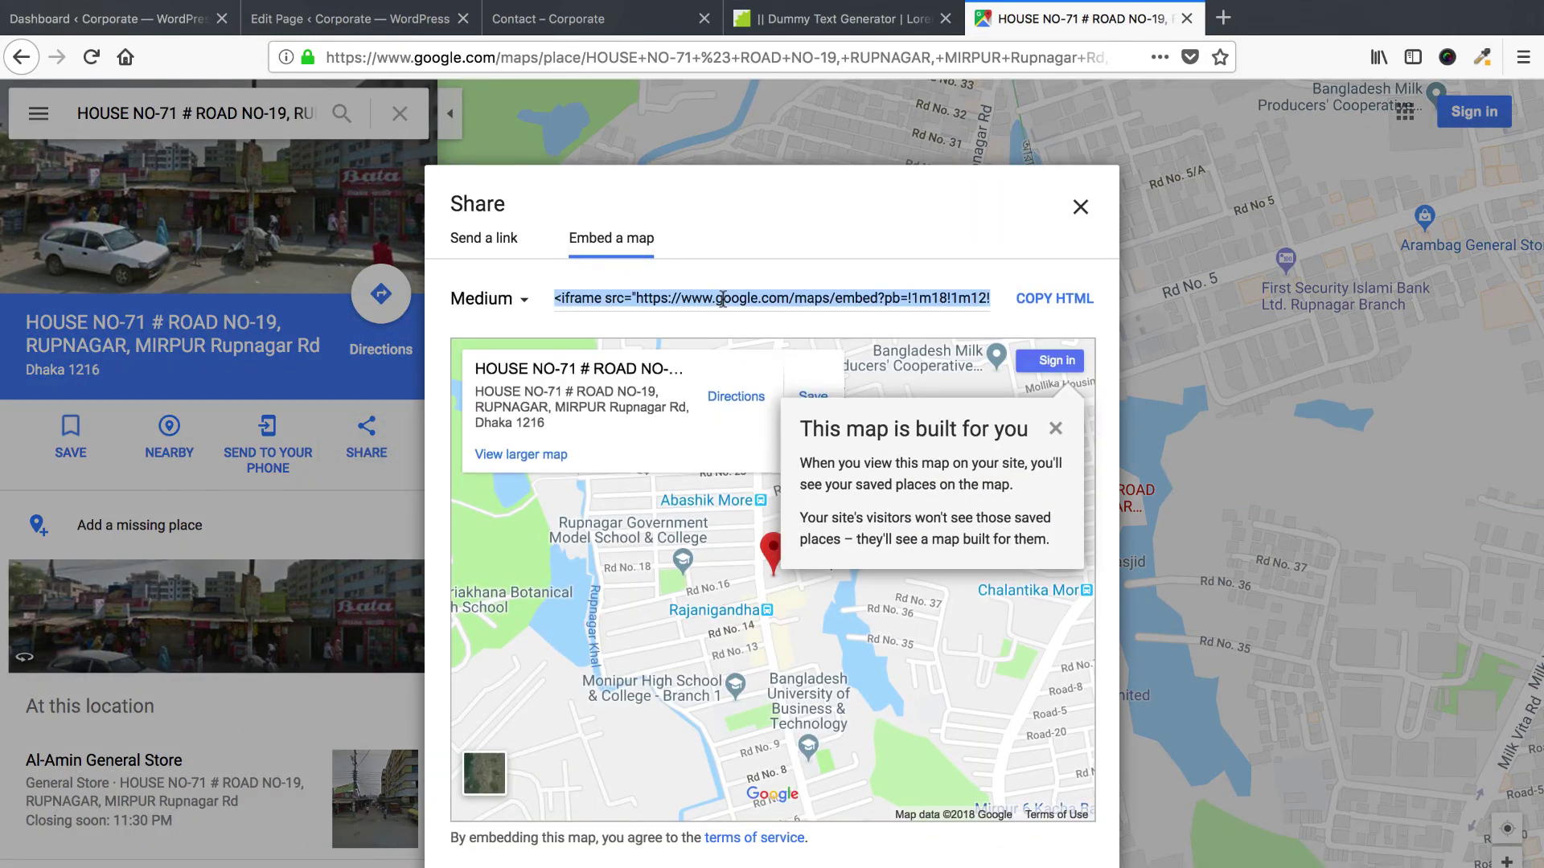
{"action": "right_click", "coordinate": [723, 299]}
{"action": "left_click", "coordinate": [763, 372]}
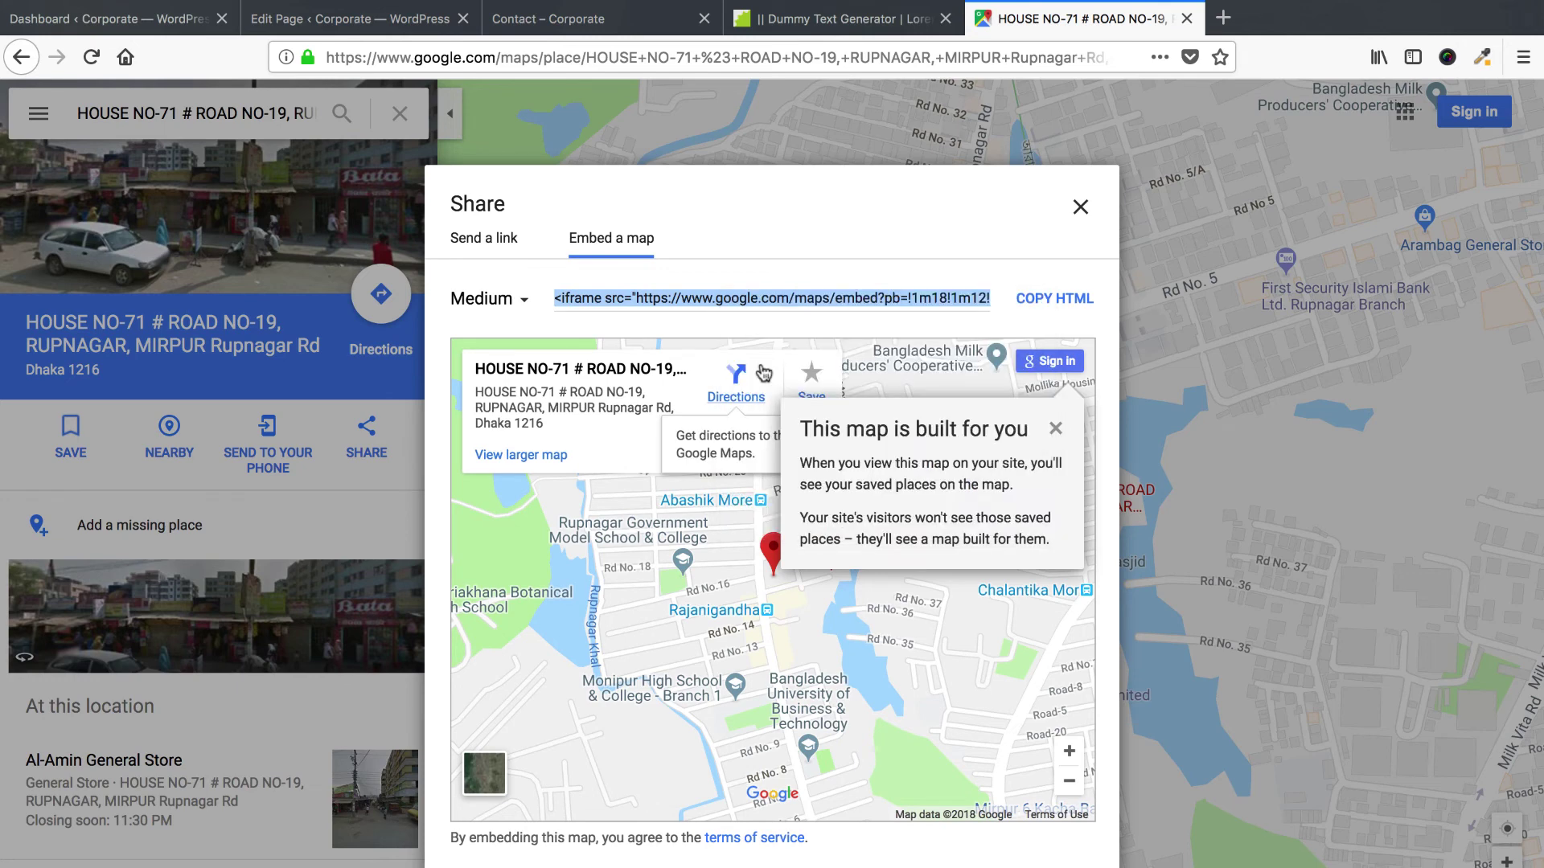
Add a Google Maps element below the existing Google Map in the Contact page's first column.
{"action": "left_click", "coordinate": [523, 22]}
{"action": "left_click", "coordinate": [398, 20]}
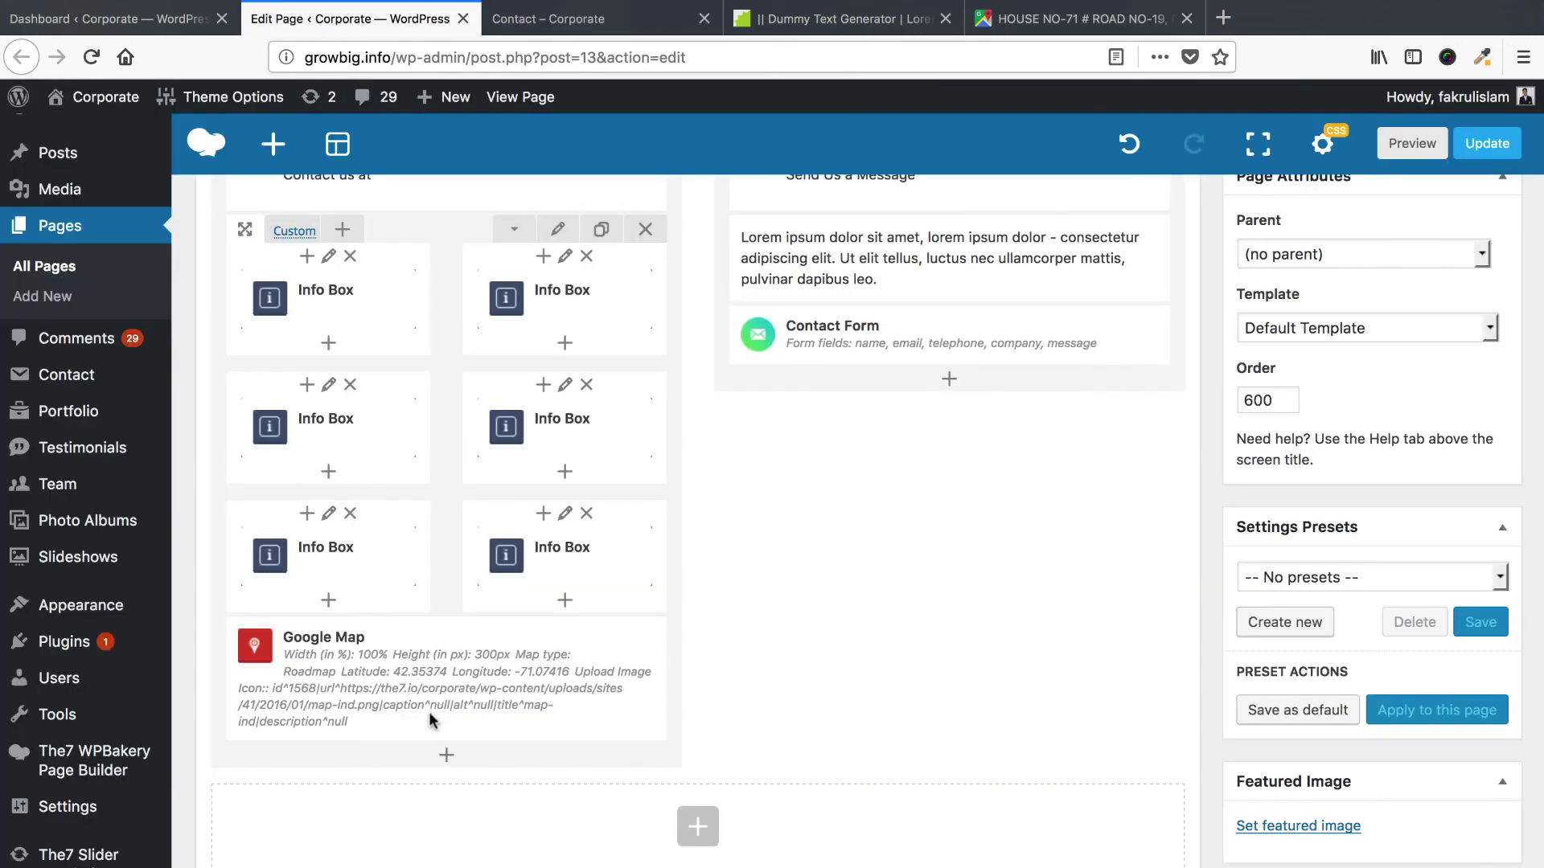
{"action": "left_click", "coordinate": [448, 760]}
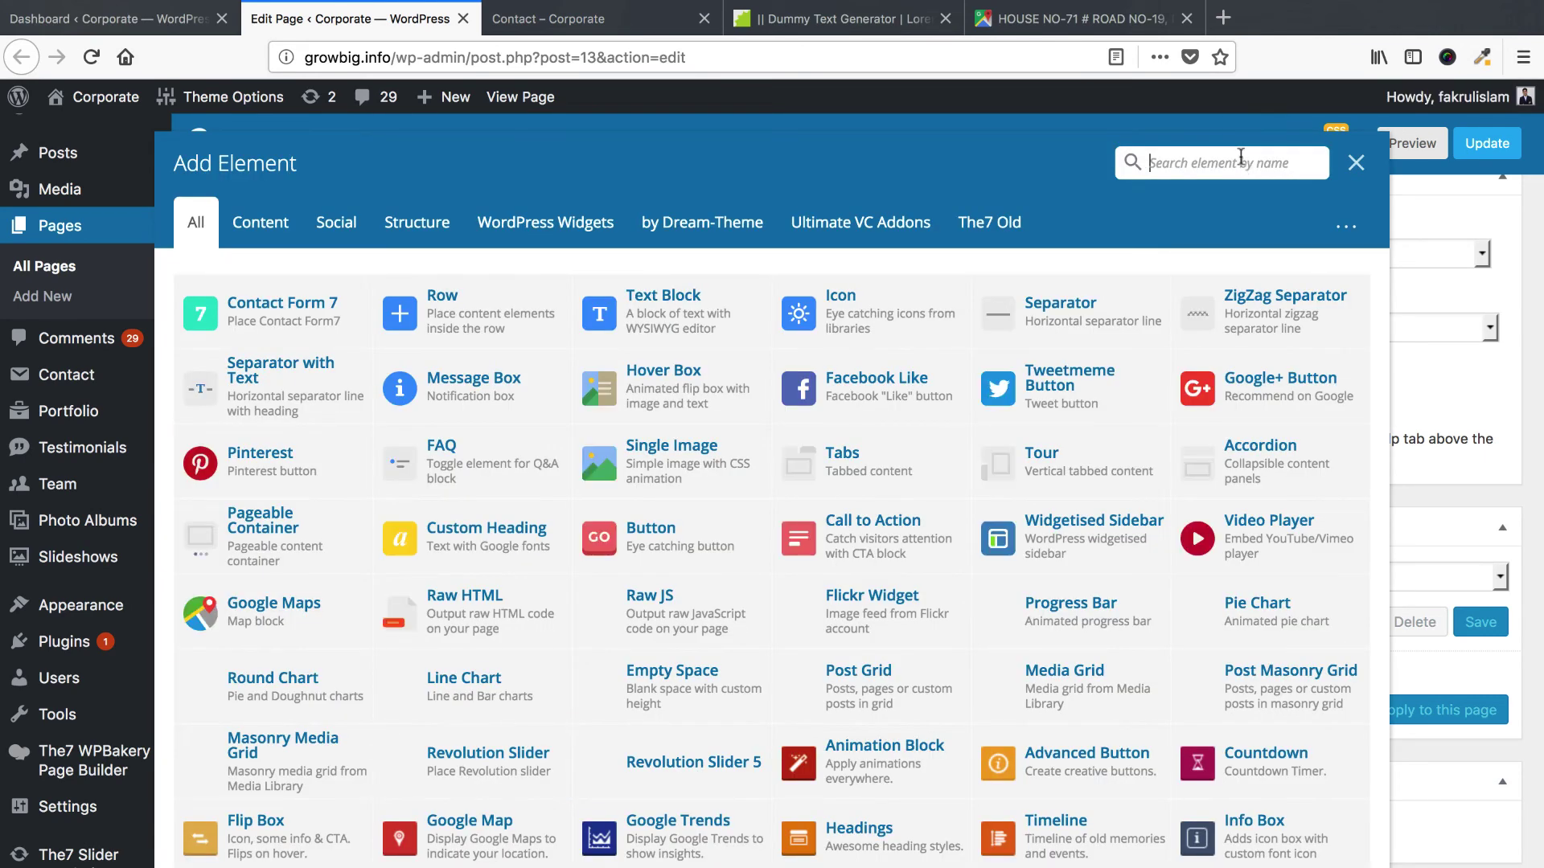
{"action": "type", "text": "google"}
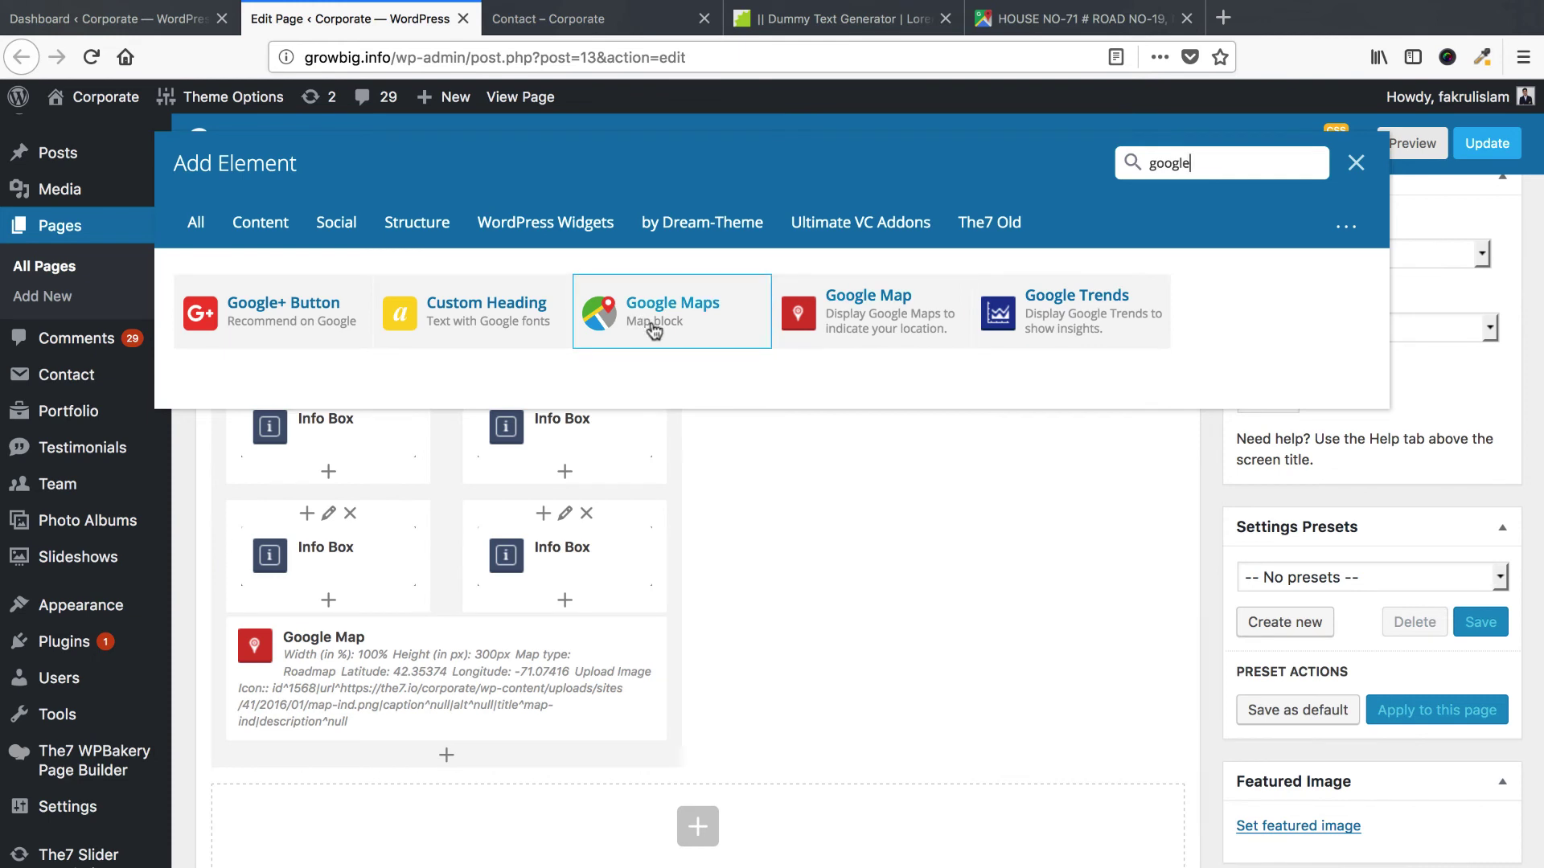
{"action": "left_click", "coordinate": [656, 326]}
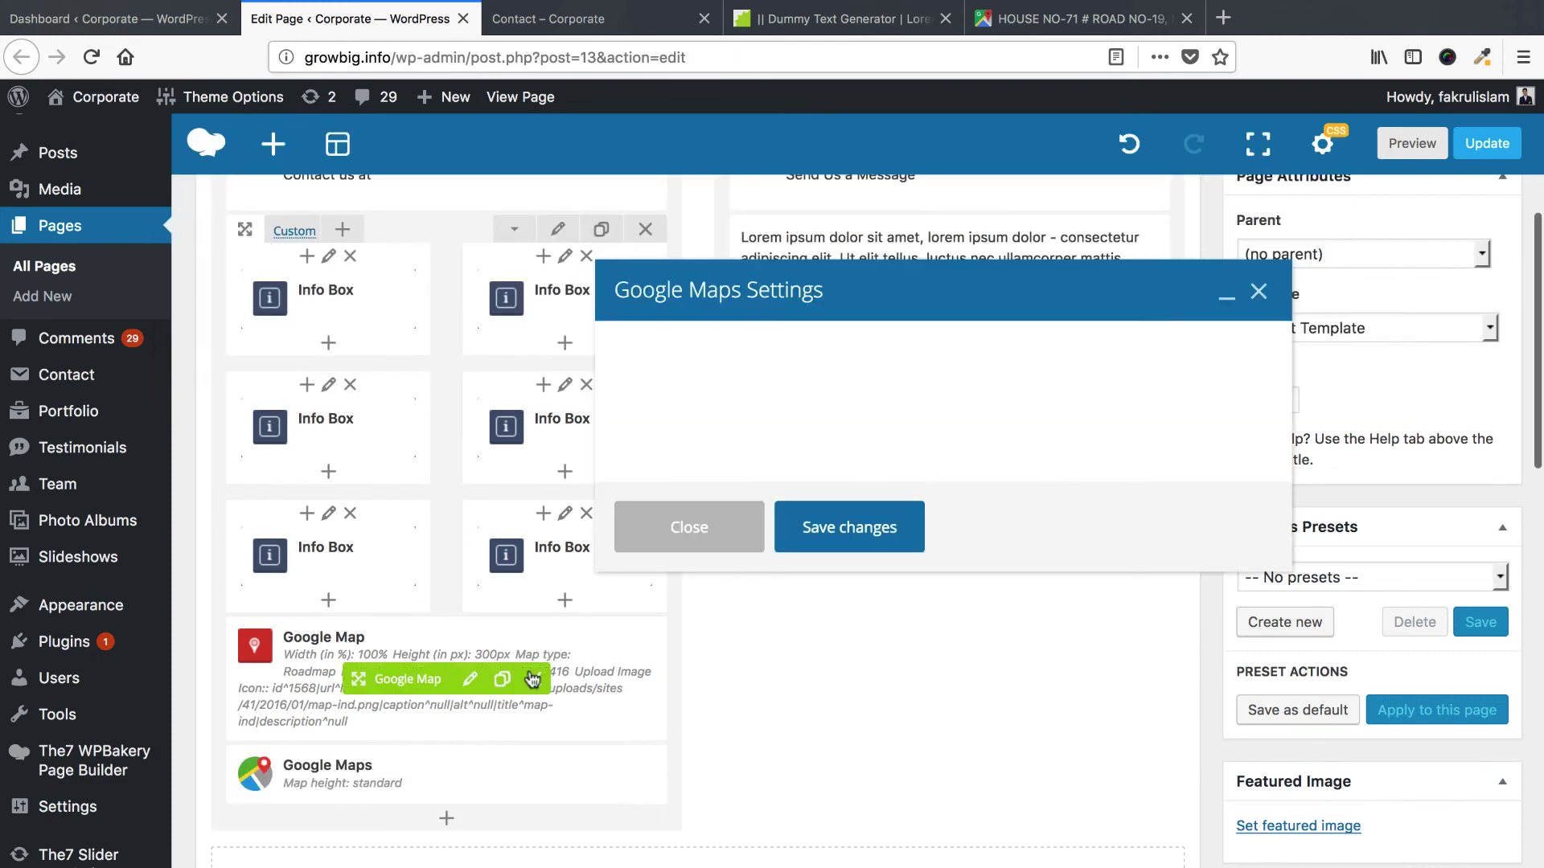
Replace the new Google Maps element's default embed iframe with the copied map embed code.
{"action": "left_click", "coordinate": [679, 566]}
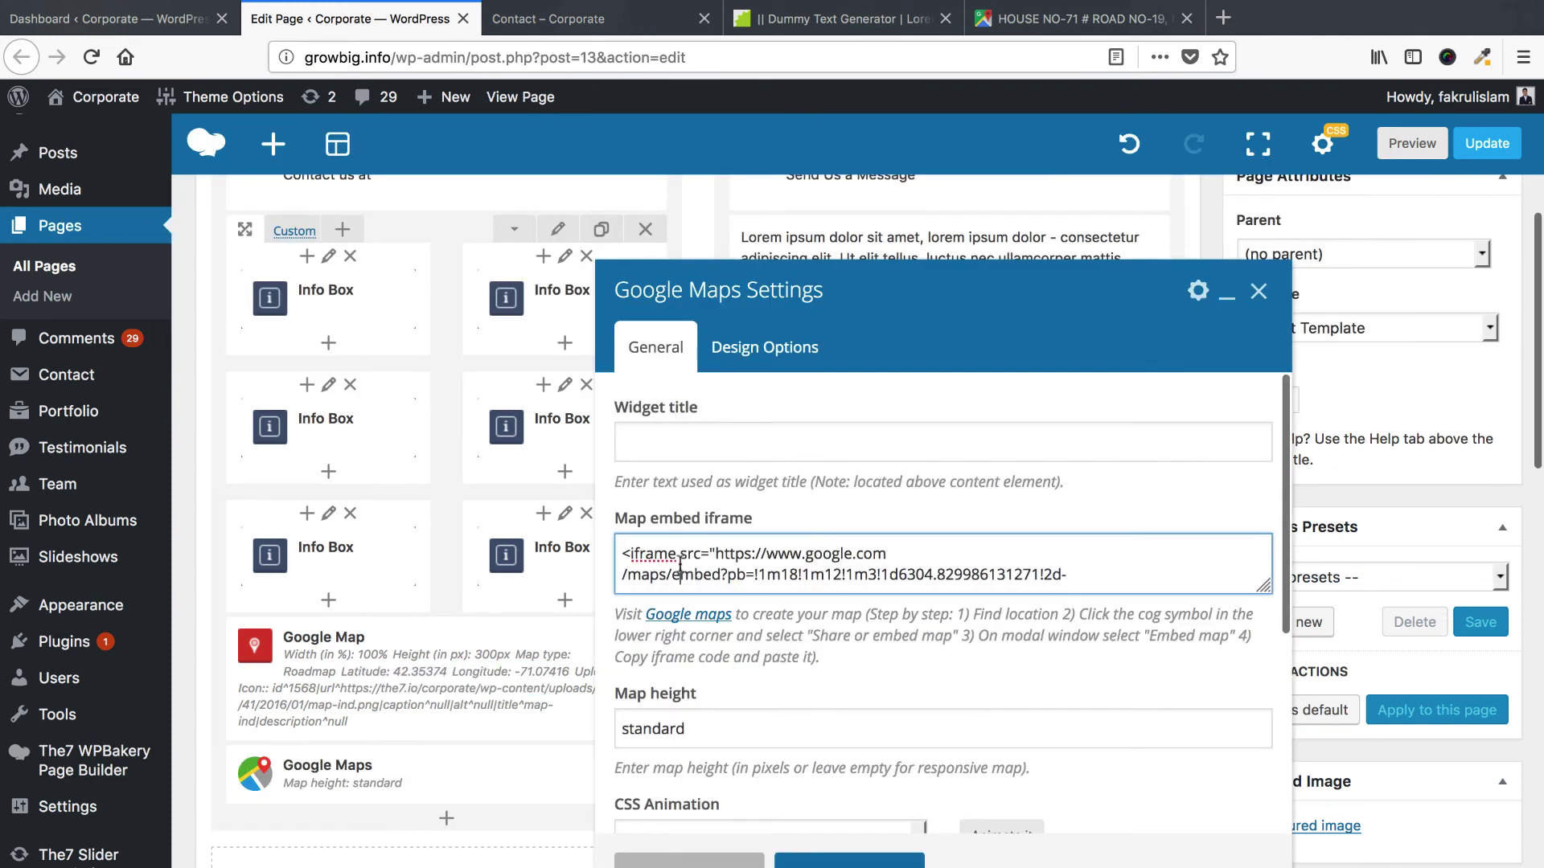
{"action": "key", "text": "ctrl+a"}
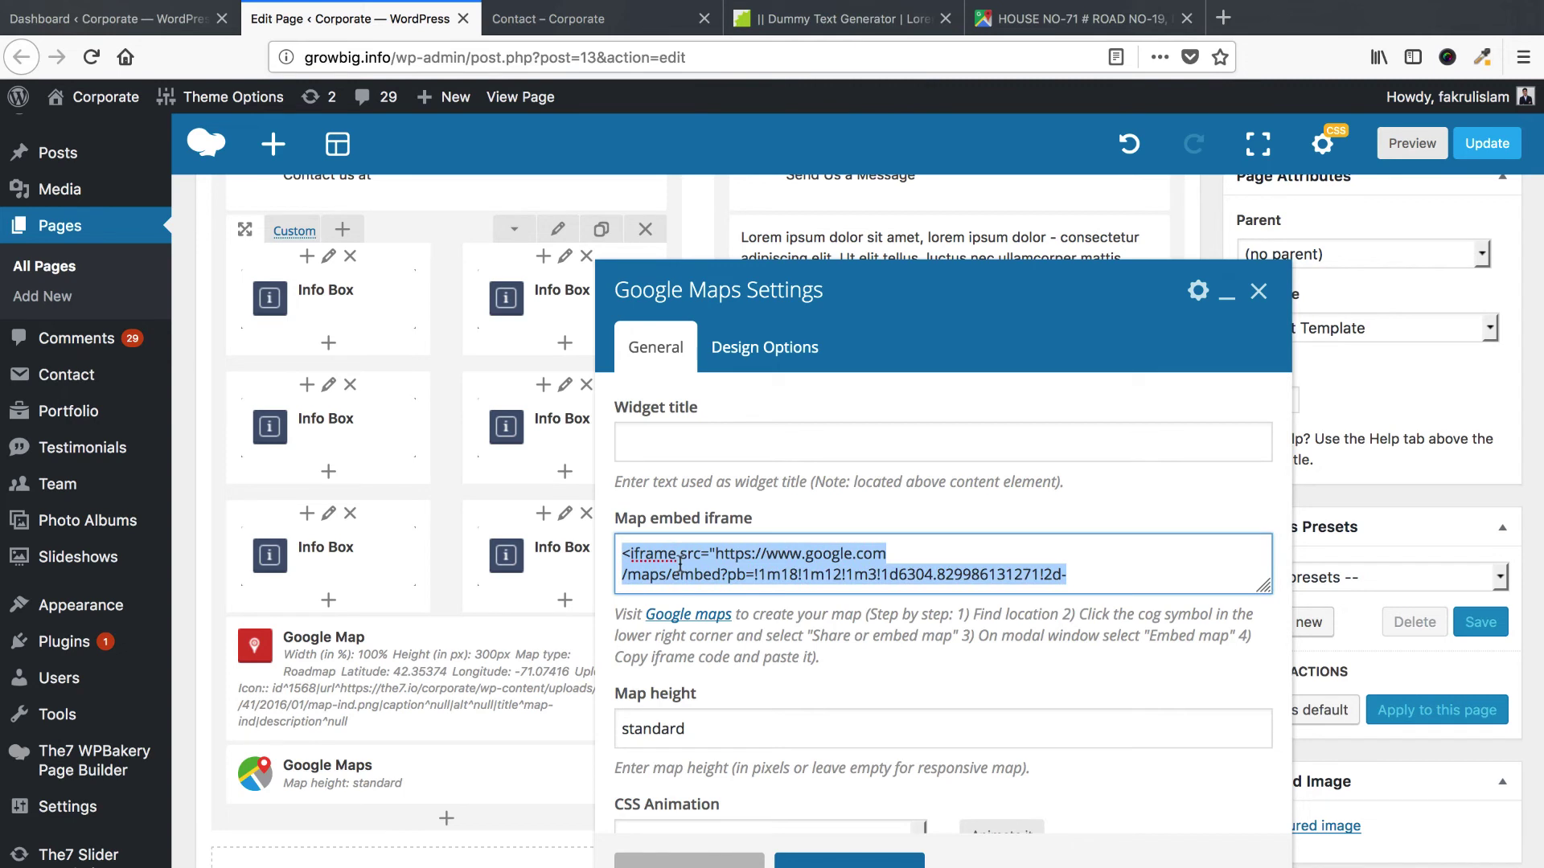
{"action": "key", "text": "BackSpace"}
{"action": "key", "text": "ctrl+v"}
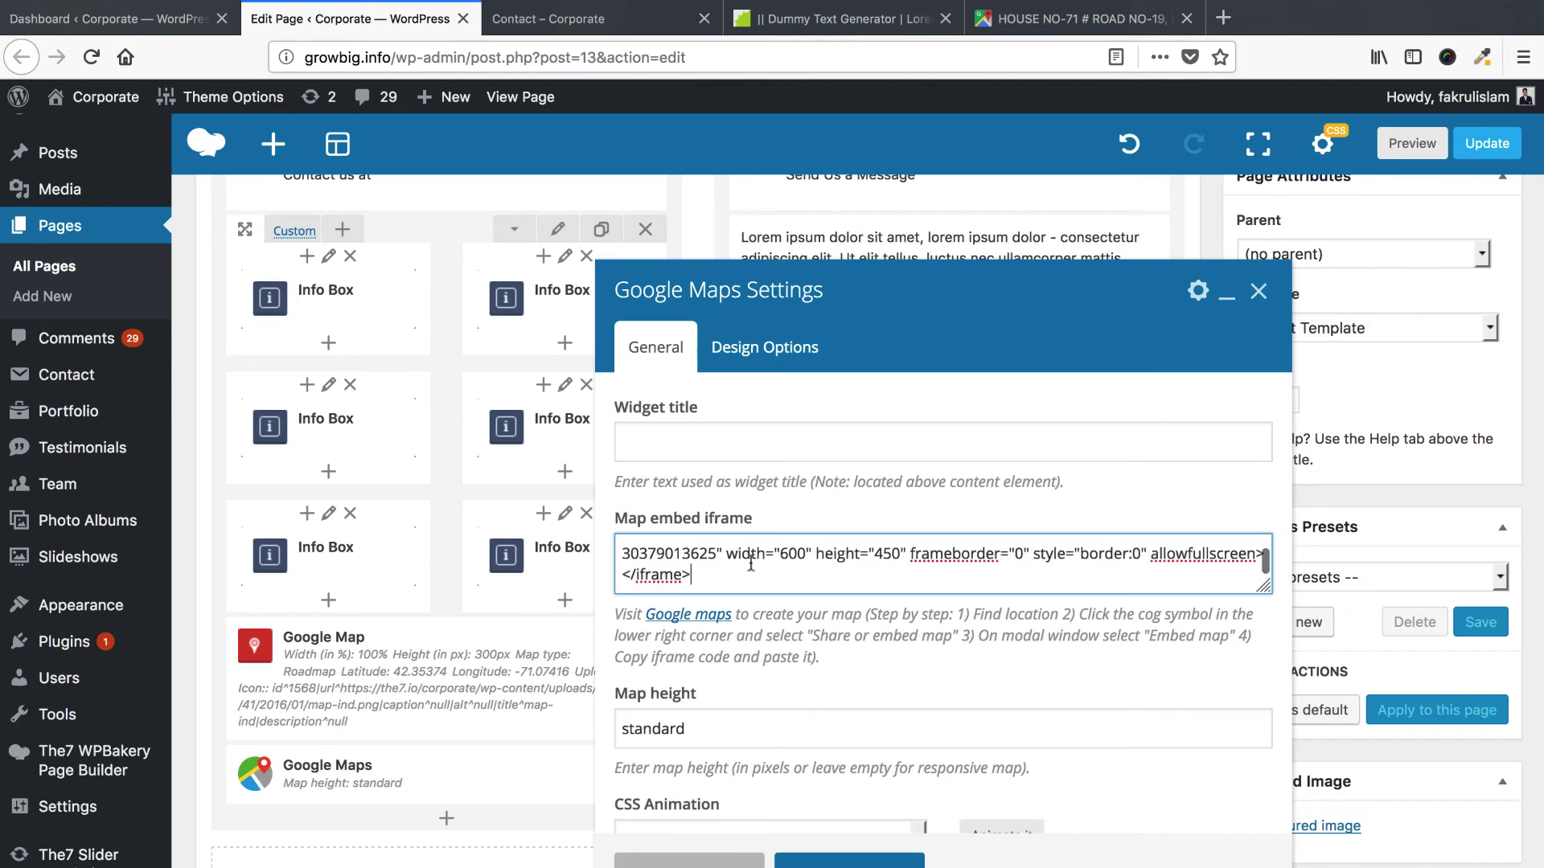
{"action": "scroll", "coordinate": [751, 562], "scroll_direction": "up", "scroll_amount": 2}
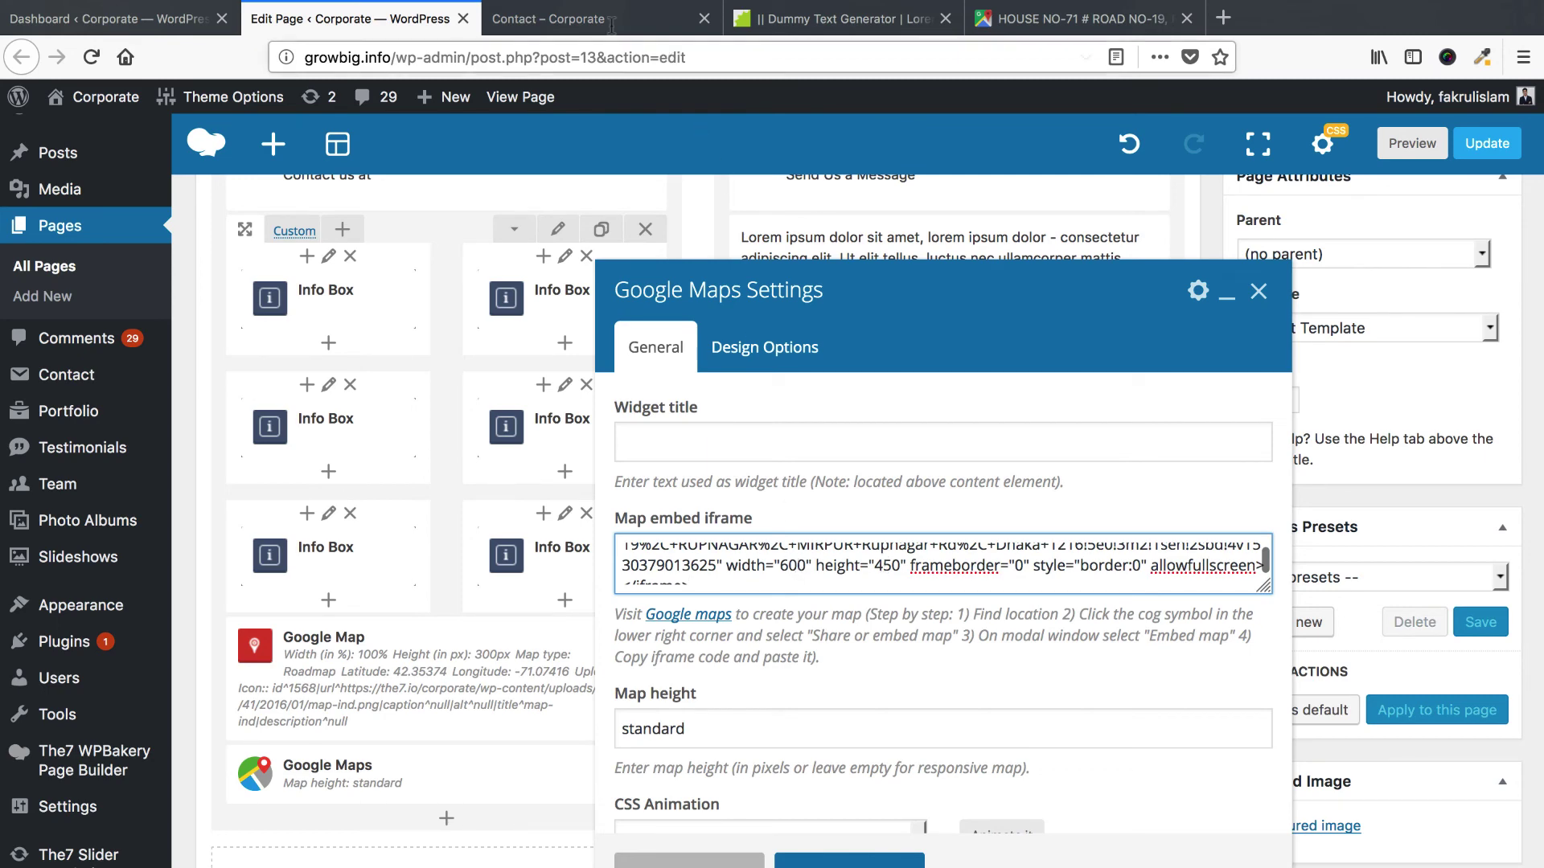
Check the published Contact page's map, clear the map embed iframe and undo the clearing.
{"action": "left_click", "coordinate": [639, 20]}
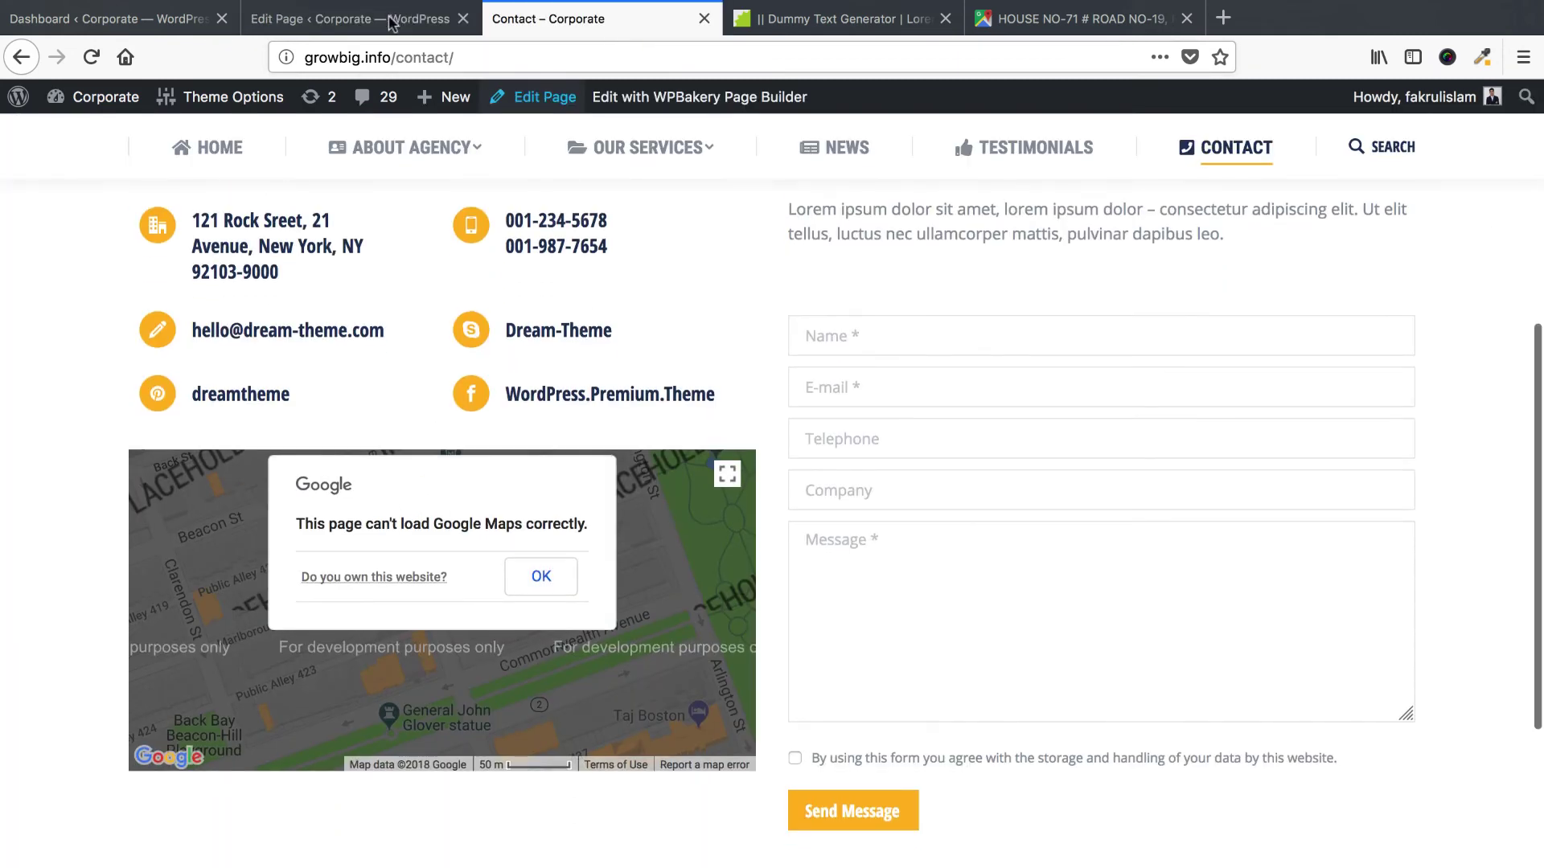
{"action": "left_click", "coordinate": [393, 19]}
{"action": "key", "text": "ctrl+a"}
{"action": "key", "text": "Delete"}
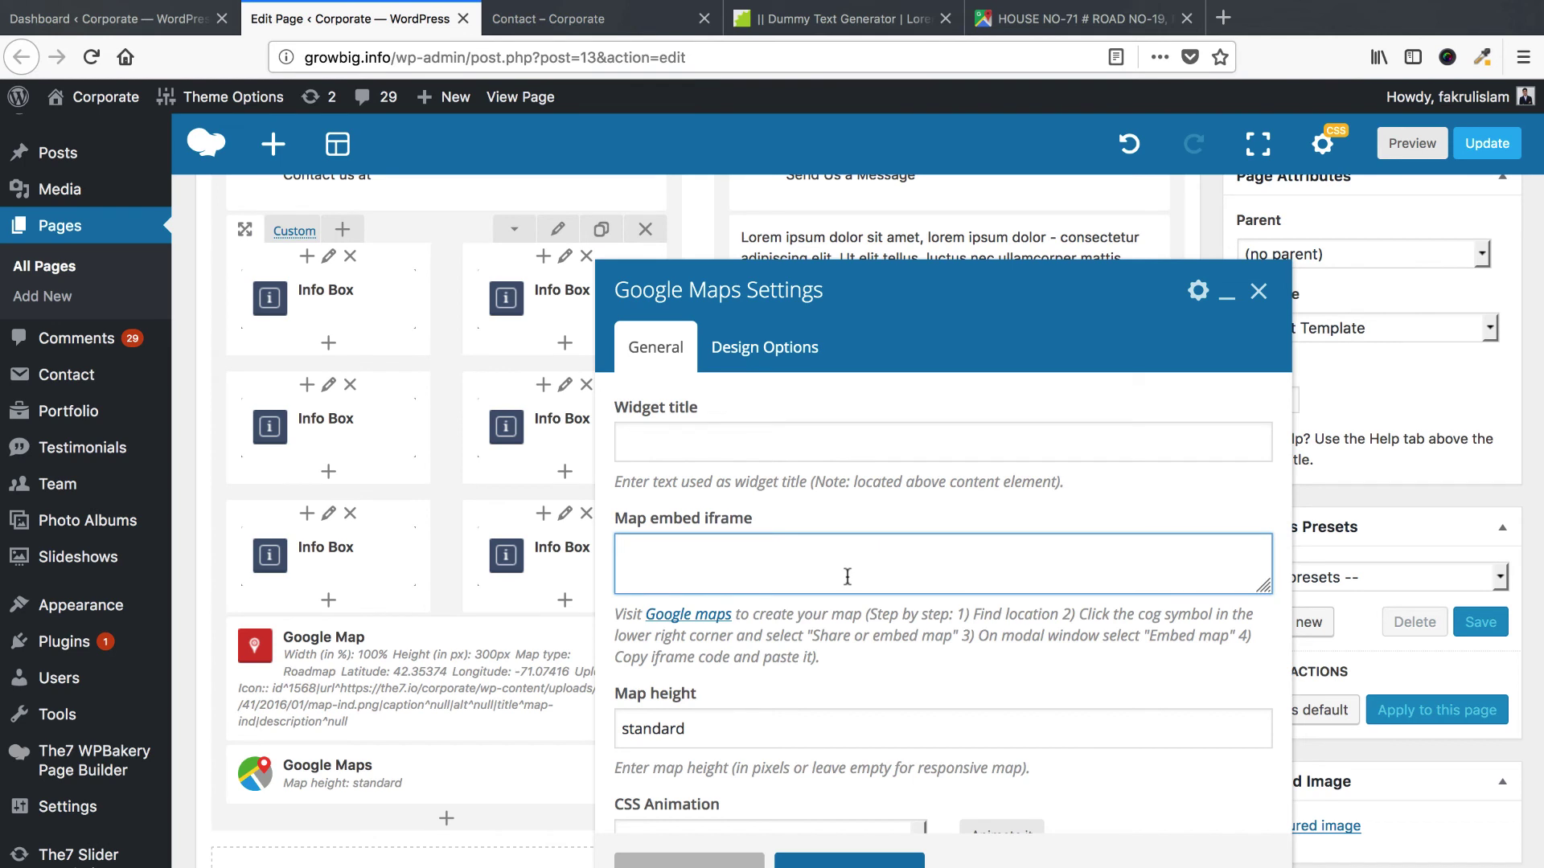
{"action": "key", "text": "ctrl+z"}
{"action": "scroll", "coordinate": [846, 576], "scroll_direction": "down", "scroll_amount": 5}
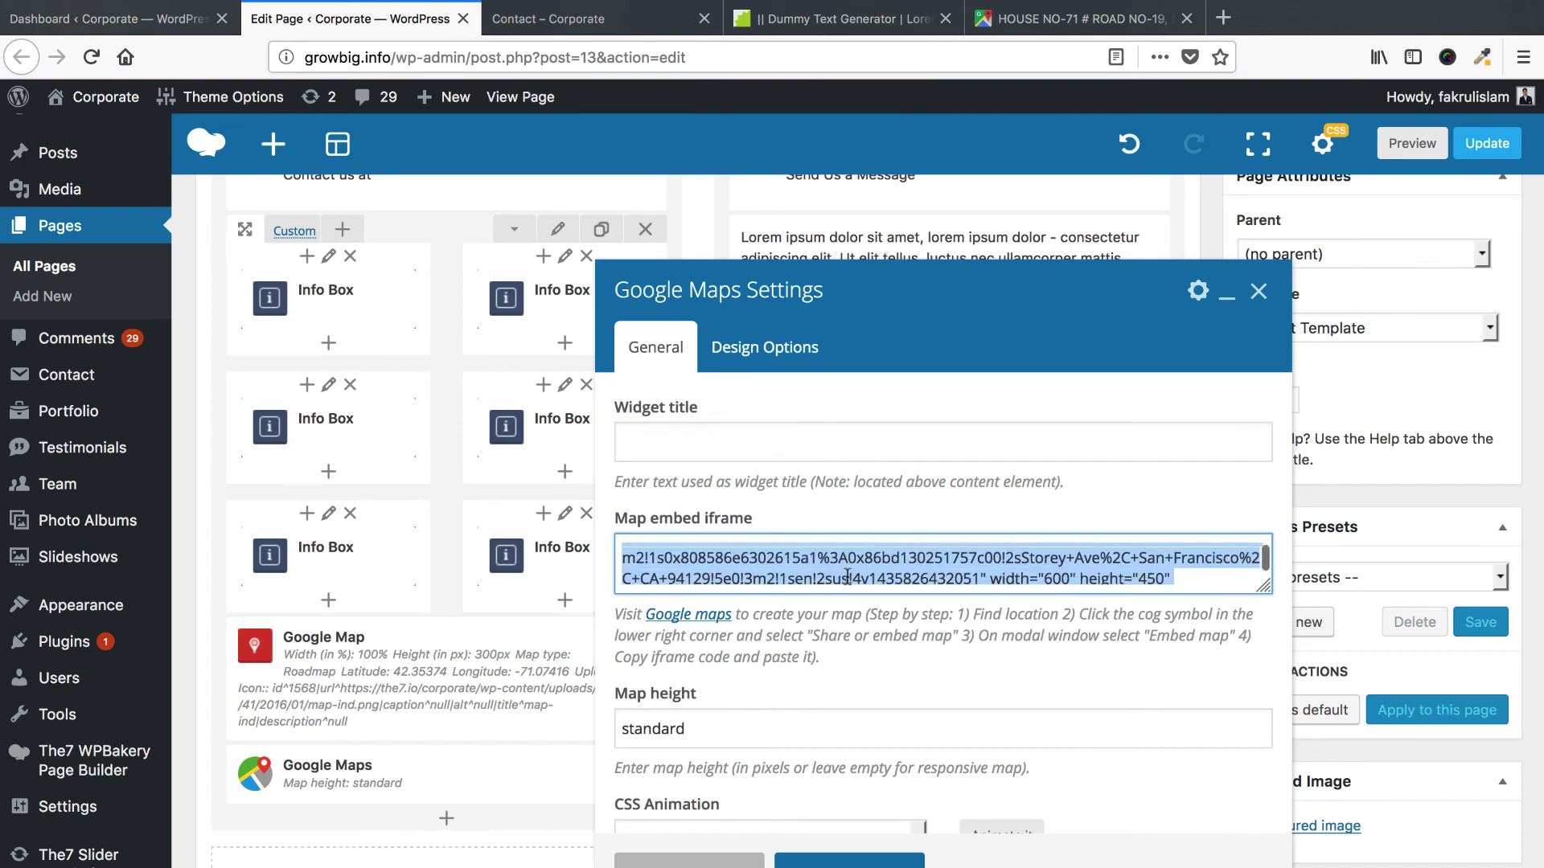
Replace the entire default map embed iframe with the copied 600 by 450 embed code and save the element's settings.
{"action": "left_click", "coordinate": [811, 574]}
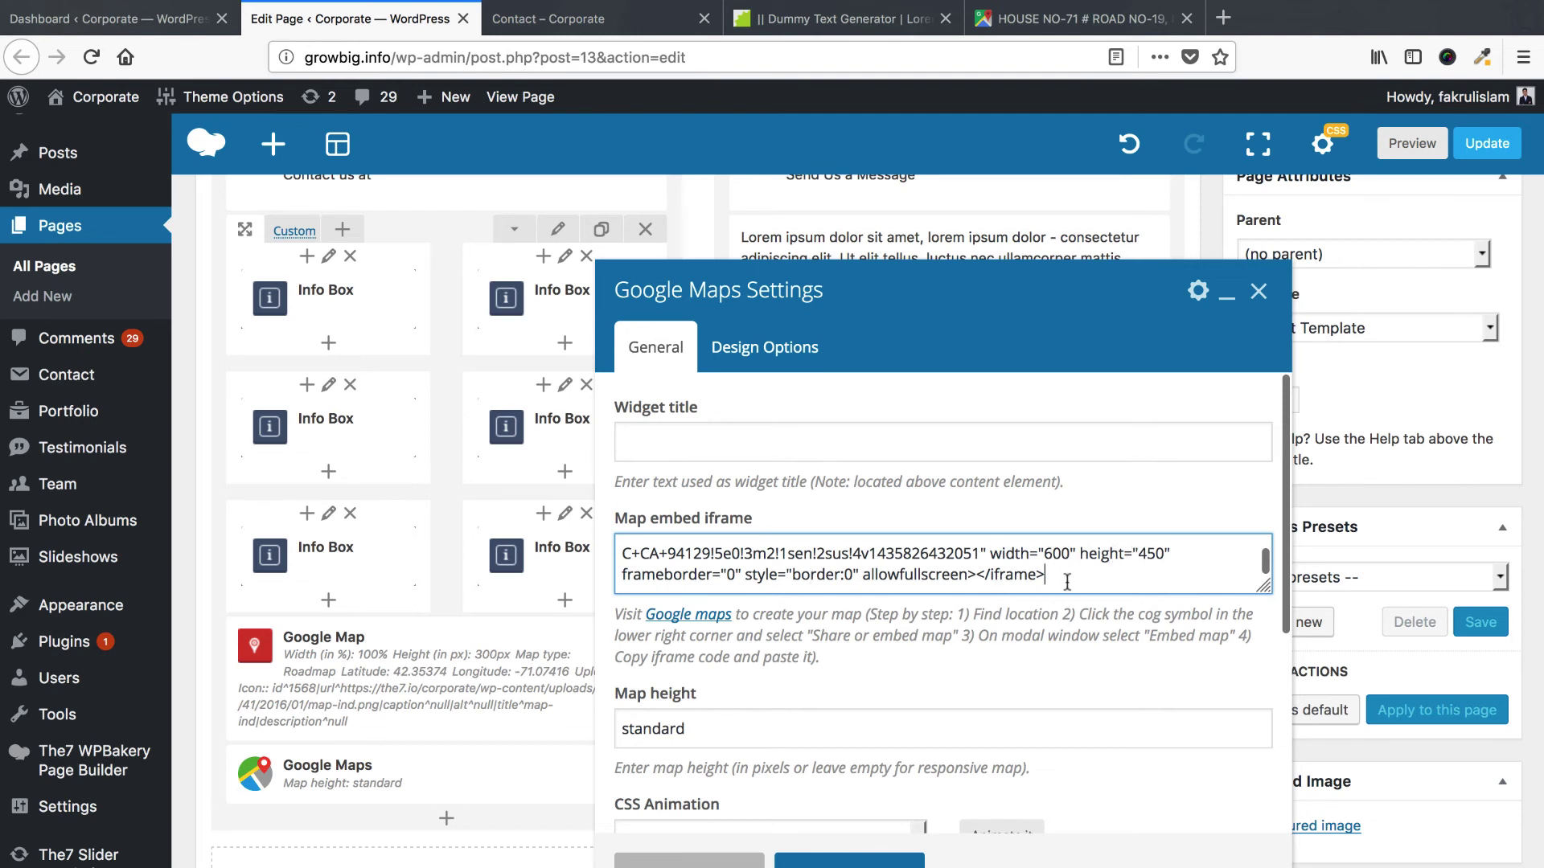
{"action": "key", "text": "ctrl+a"}
{"action": "key", "text": "BackSpace"}
{"action": "key", "text": "ctrl+v"}
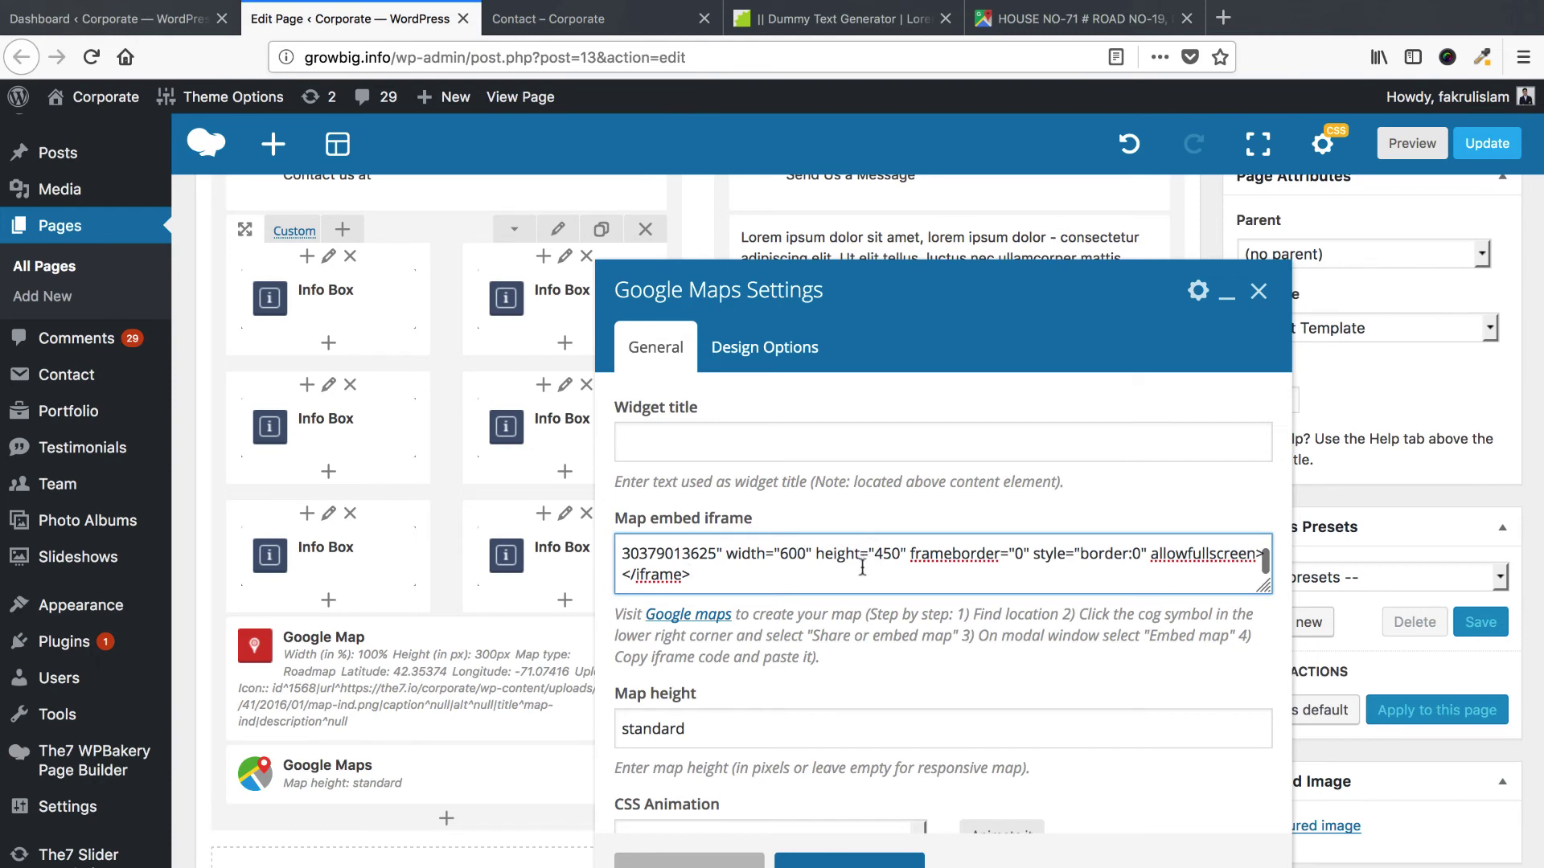
{"action": "scroll", "coordinate": [865, 569], "scroll_direction": "up", "scroll_amount": 1}
{"action": "scroll", "coordinate": [865, 570], "scroll_direction": "down", "scroll_amount": 5}
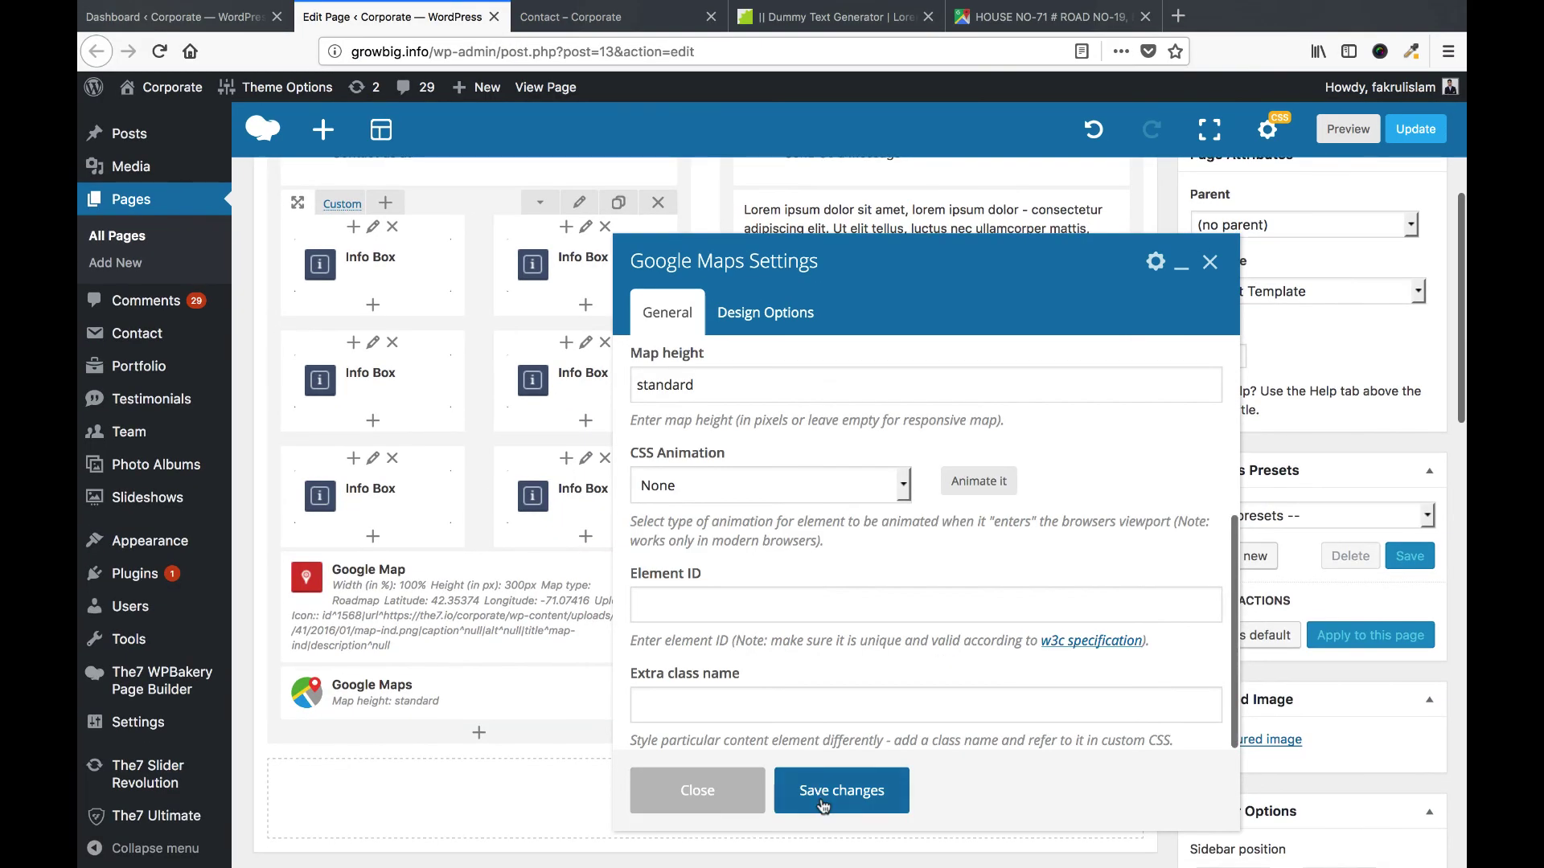
{"action": "left_click", "coordinate": [825, 862]}
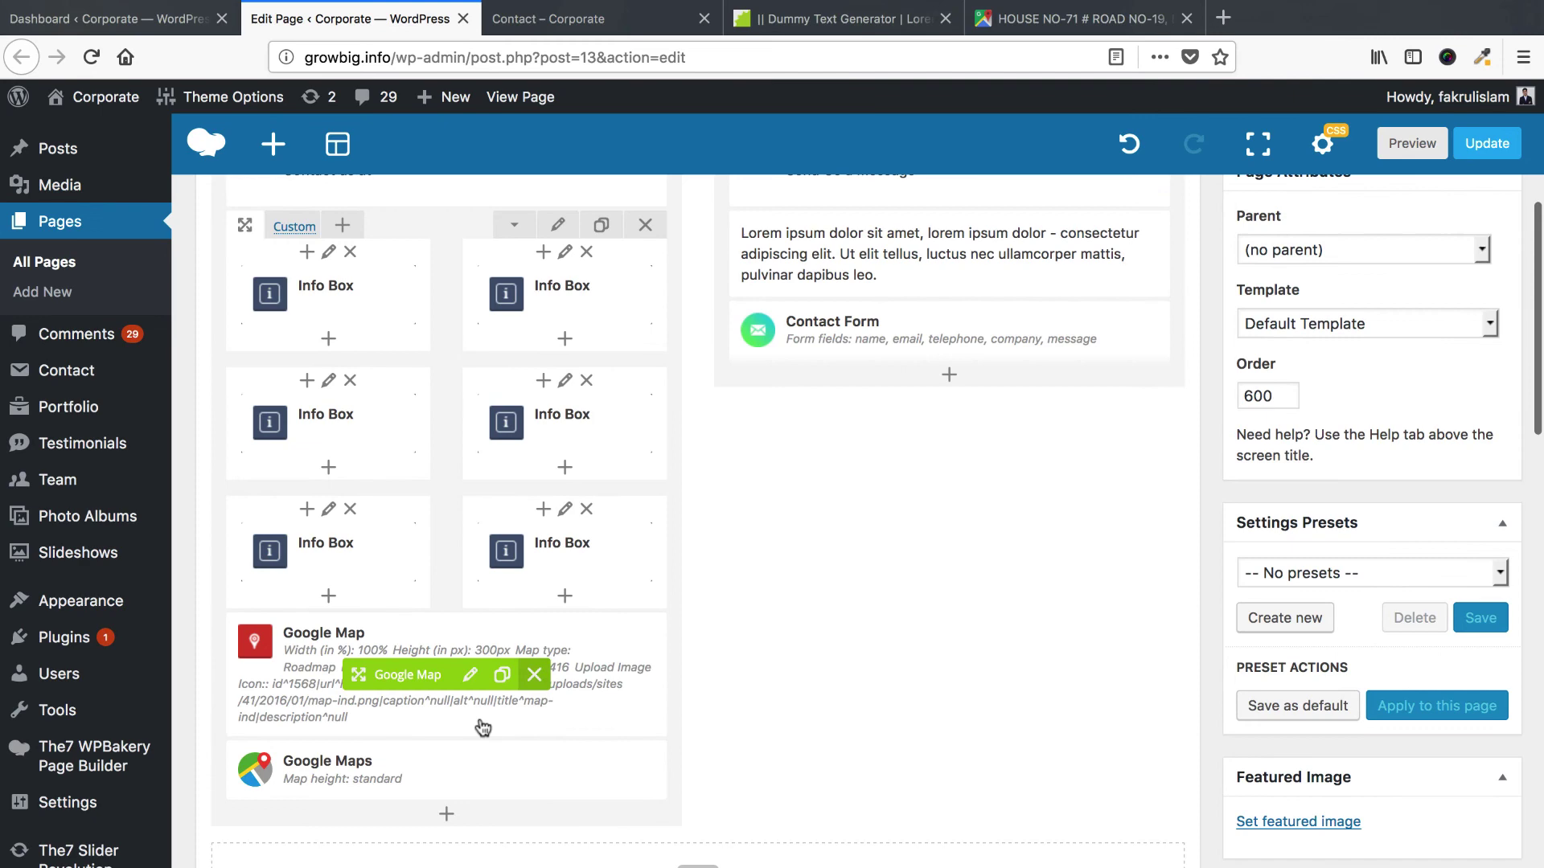
Delete the old Google Map element above the new one and update the Contact page.
{"action": "left_click", "coordinate": [568, 611]}
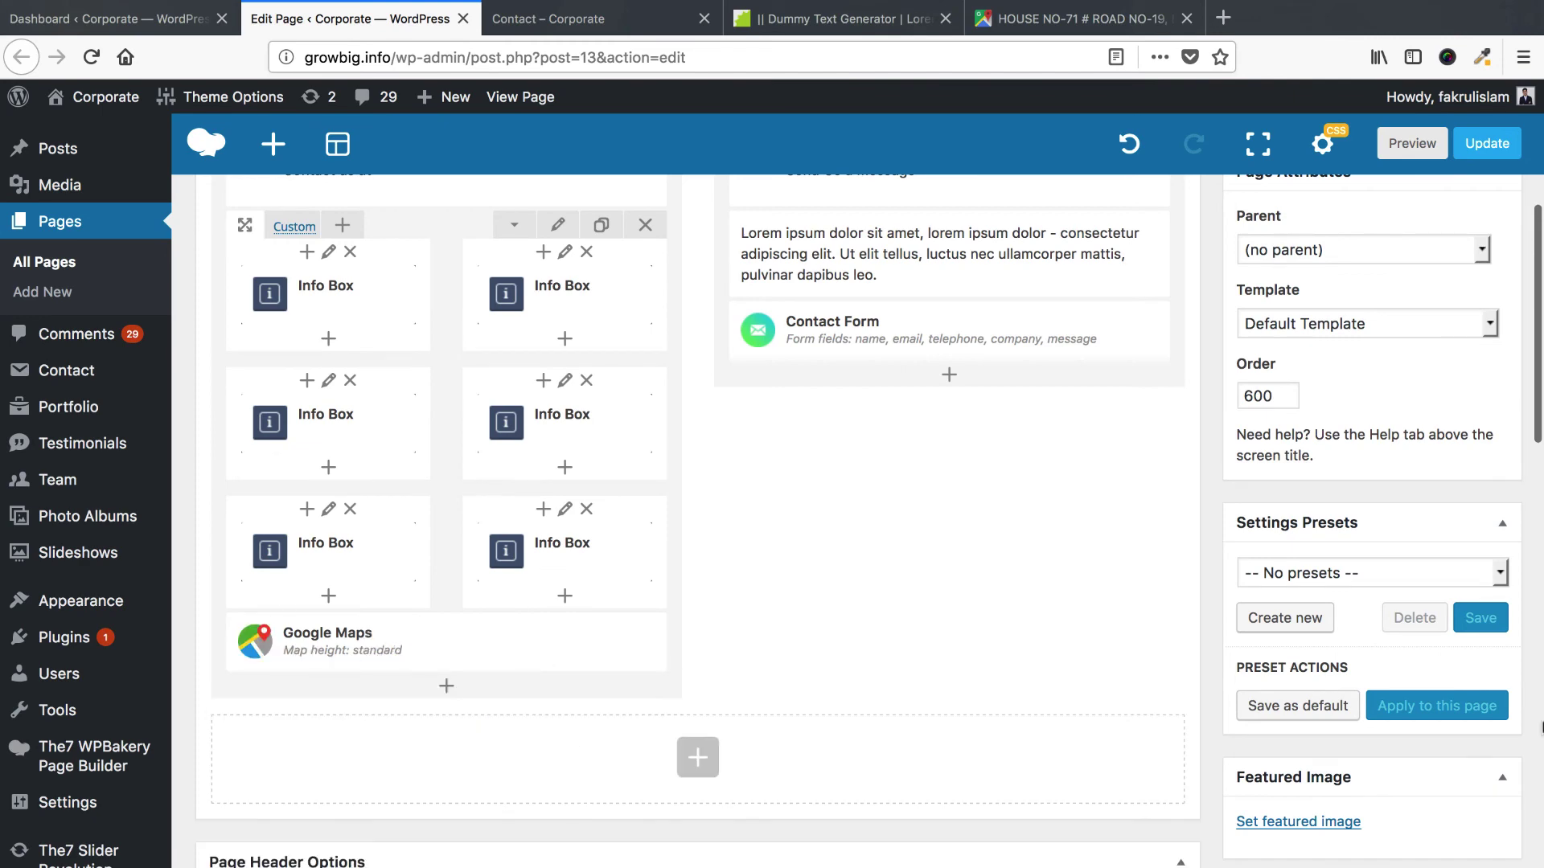
{"action": "scroll", "coordinate": [1422, 612], "scroll_direction": "up", "scroll_amount": 5}
{"action": "left_click", "coordinate": [1473, 531]}
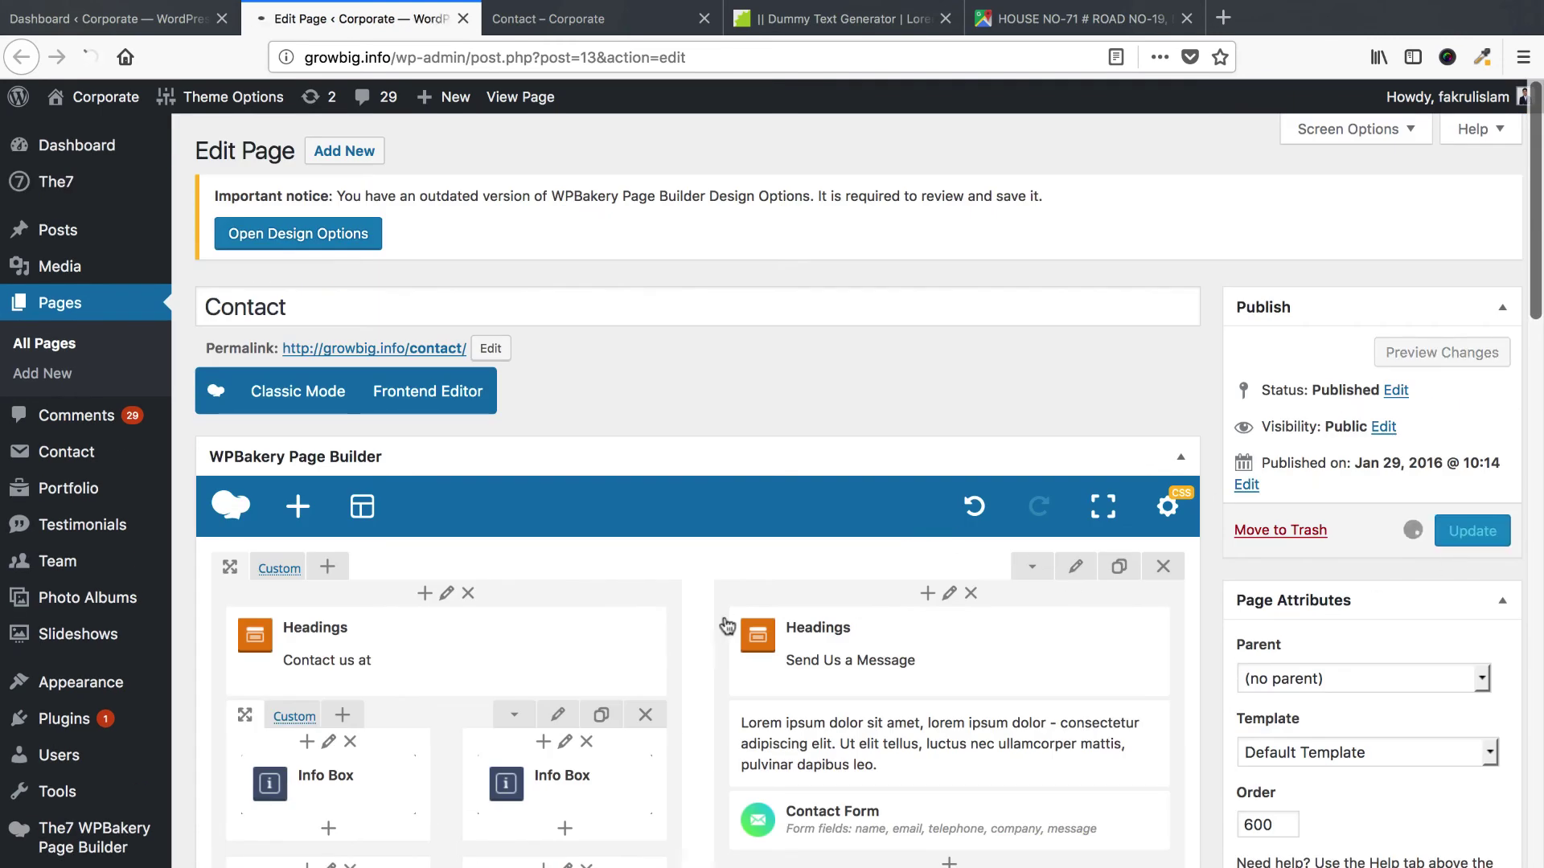
{"action": "scroll", "coordinate": [702, 626], "scroll_direction": "down", "scroll_amount": 3}
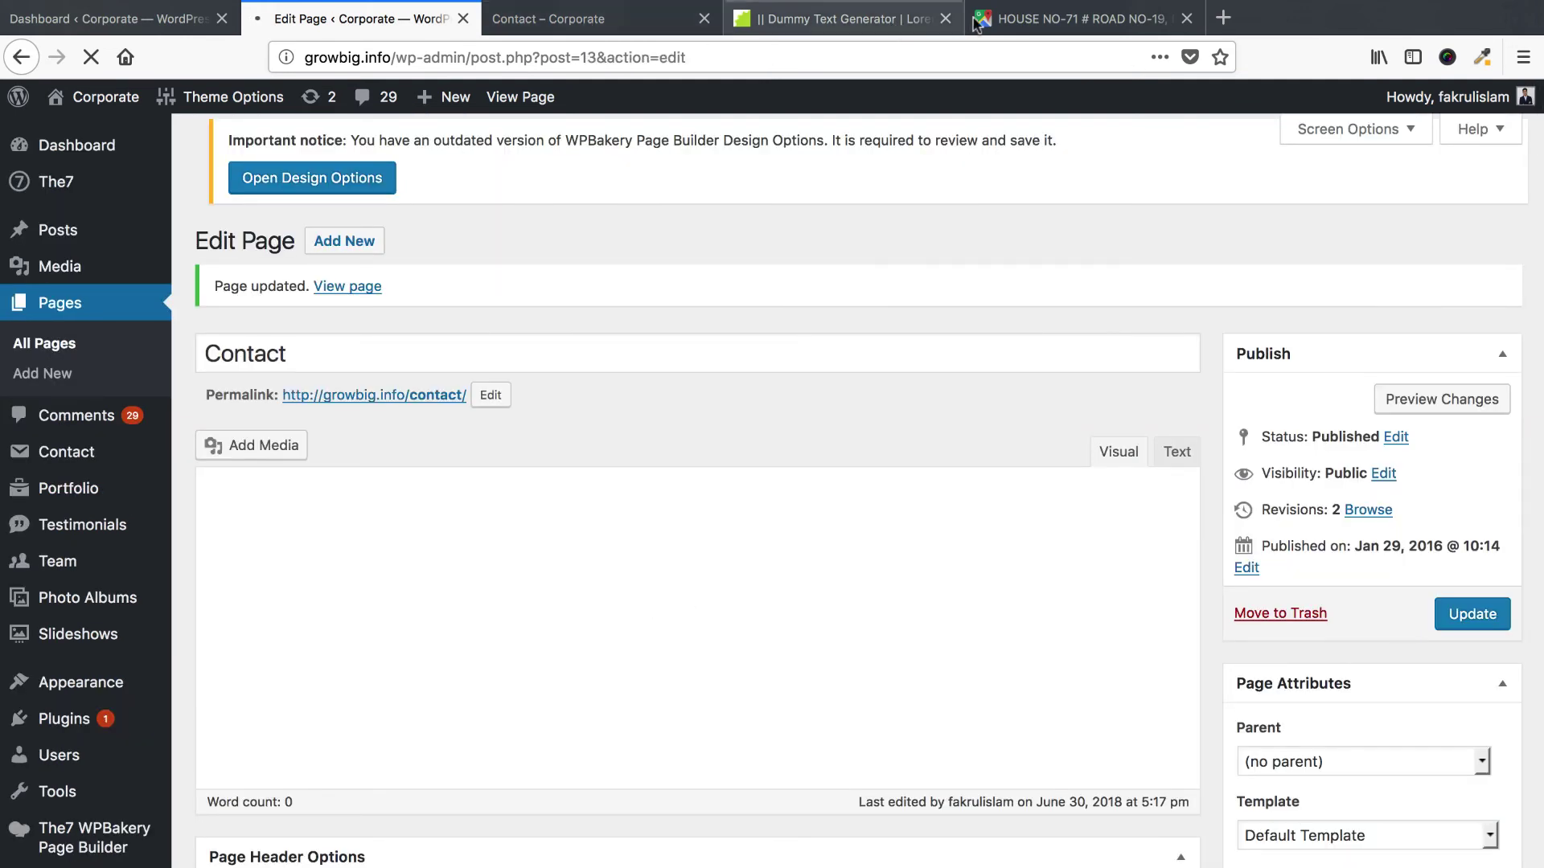
Reload the published Contact page and check the embedded map and the address details.
{"action": "left_click", "coordinate": [1077, 18]}
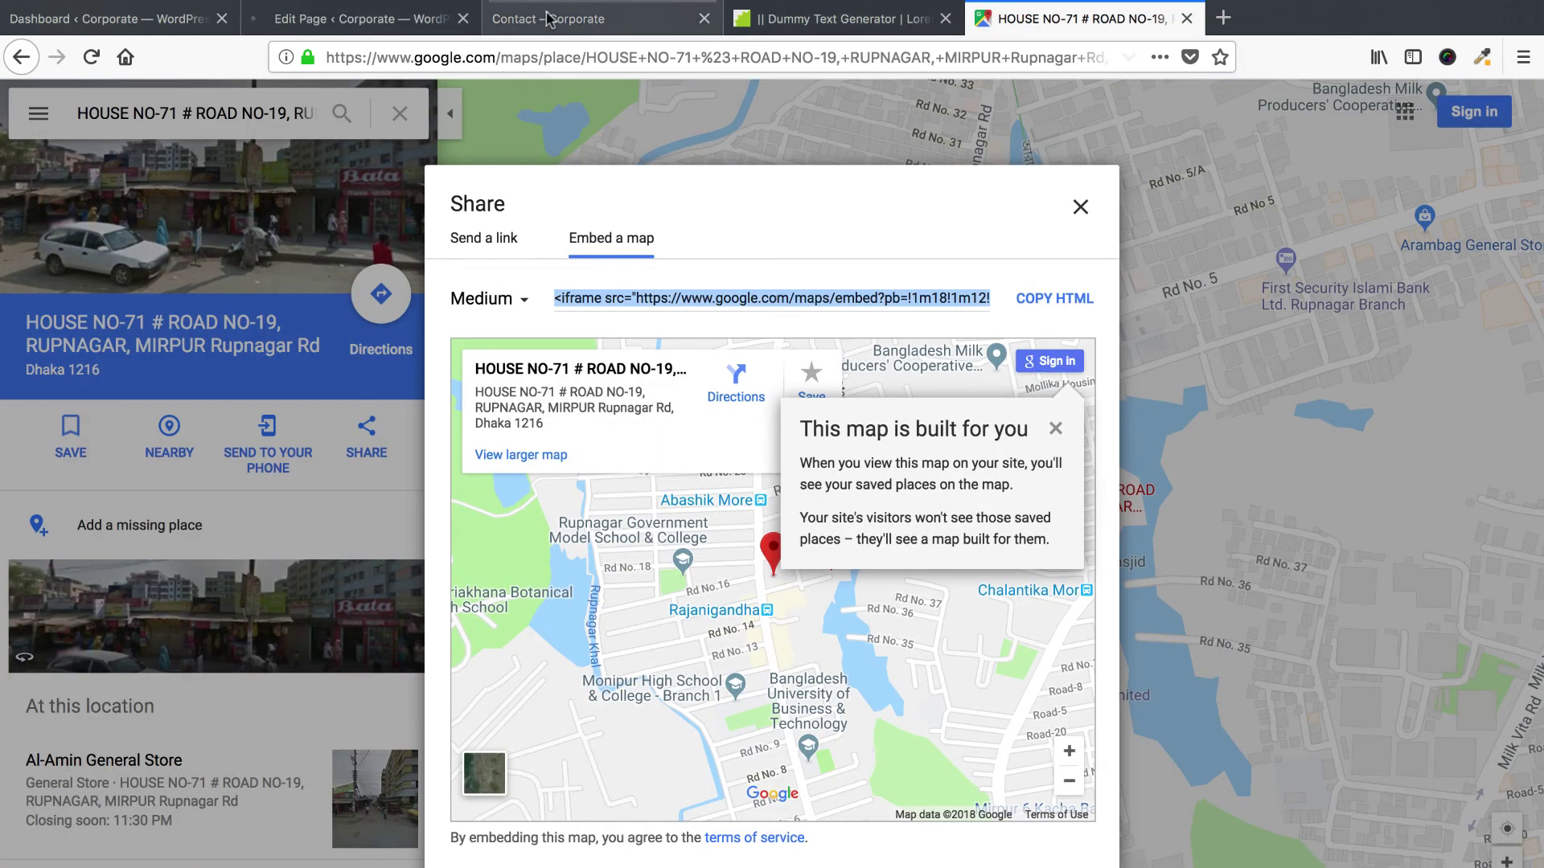
{"action": "left_click", "coordinate": [545, 15]}
{"action": "right_click", "coordinate": [545, 15]}
{"action": "left_click", "coordinate": [587, 19]}
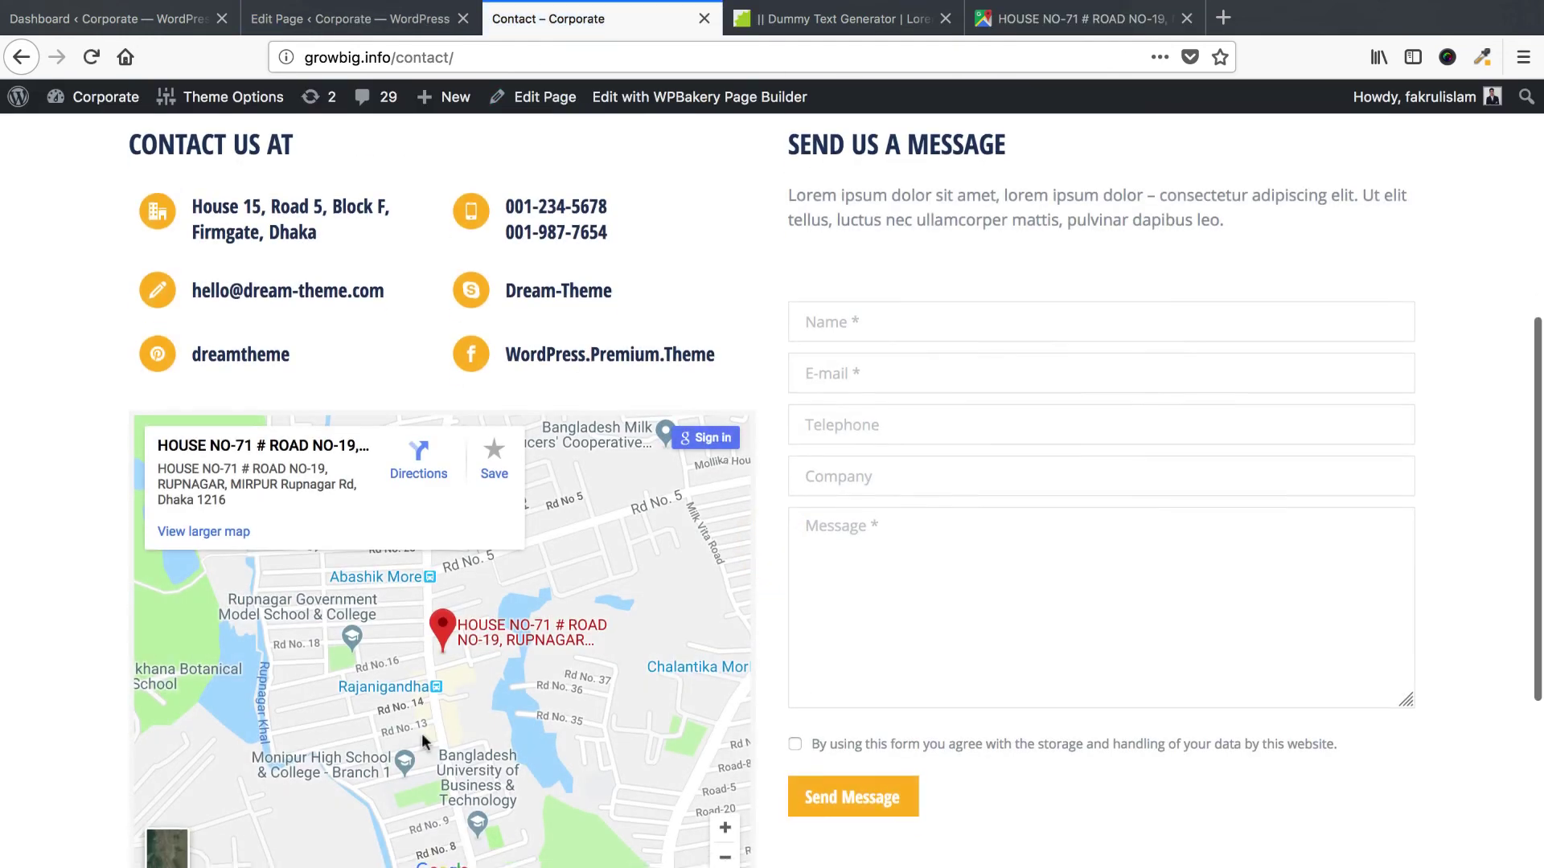
{"action": "scroll", "coordinate": [764, 583], "scroll_direction": "down", "scroll_amount": 1}
{"action": "scroll", "coordinate": [643, 539], "scroll_direction": "up", "scroll_amount": 1}
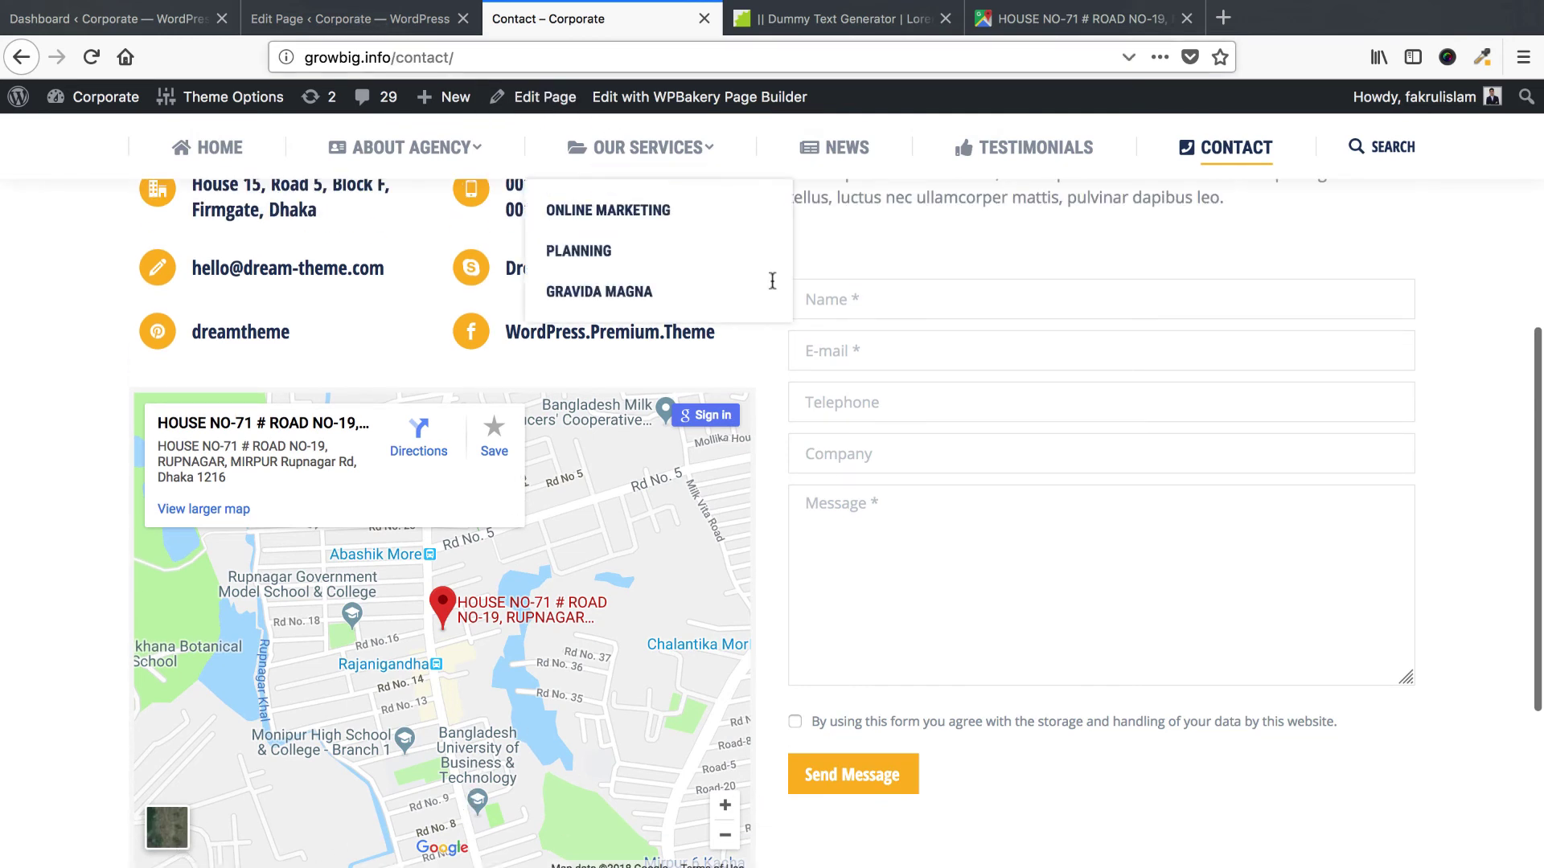
{"action": "scroll", "coordinate": [965, 523], "scroll_direction": "up", "scroll_amount": 2}
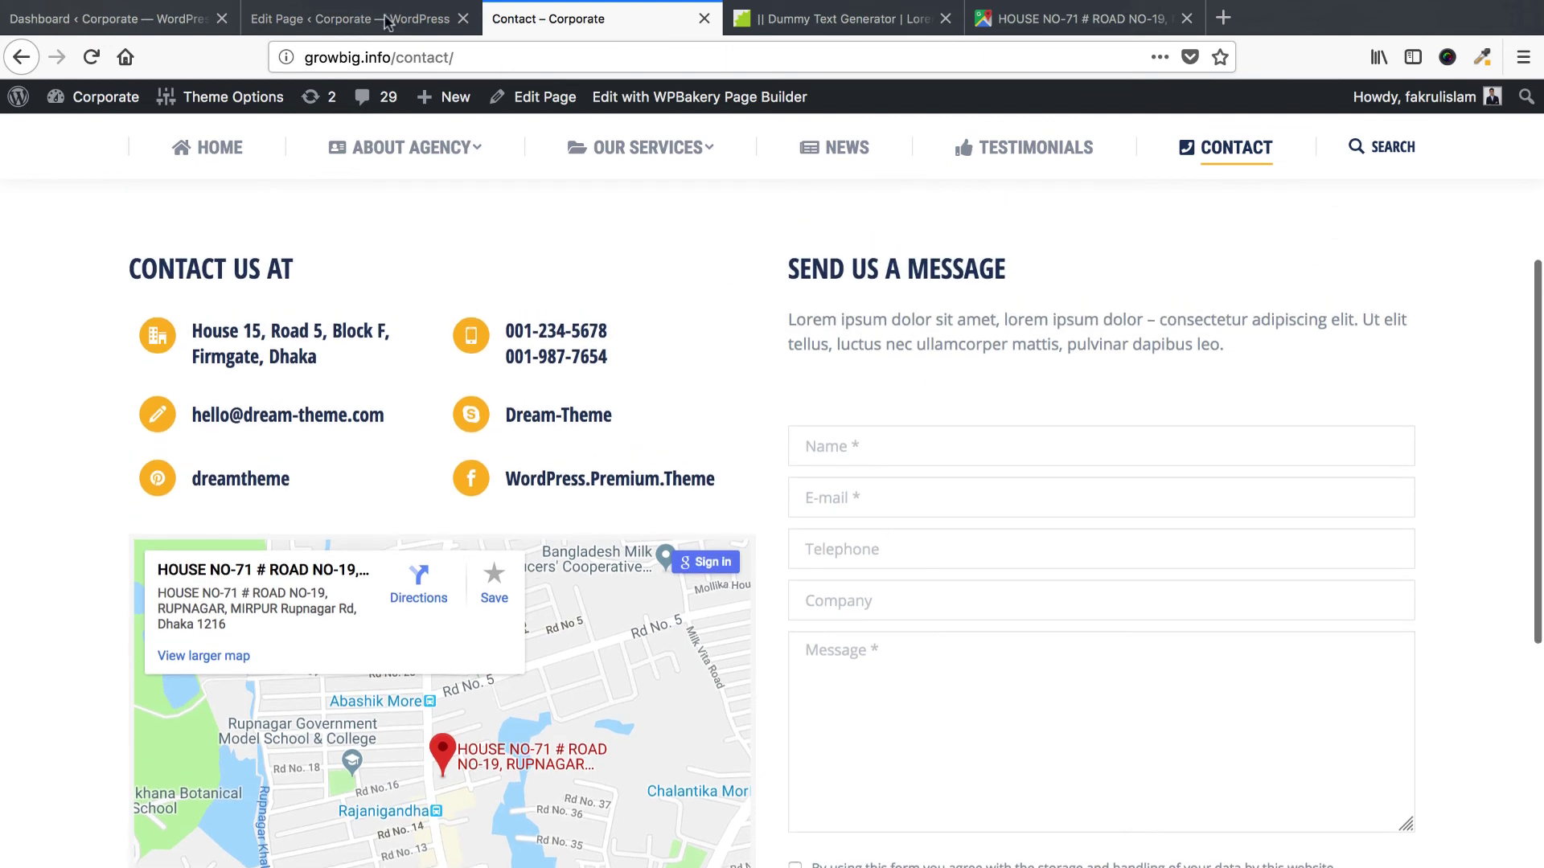
Reopen the Google Maps element's settings, review its embed iframe size and save the settings as they are.
{"action": "left_click", "coordinate": [386, 20]}
{"action": "scroll", "coordinate": [611, 506], "scroll_direction": "down", "scroll_amount": 5}
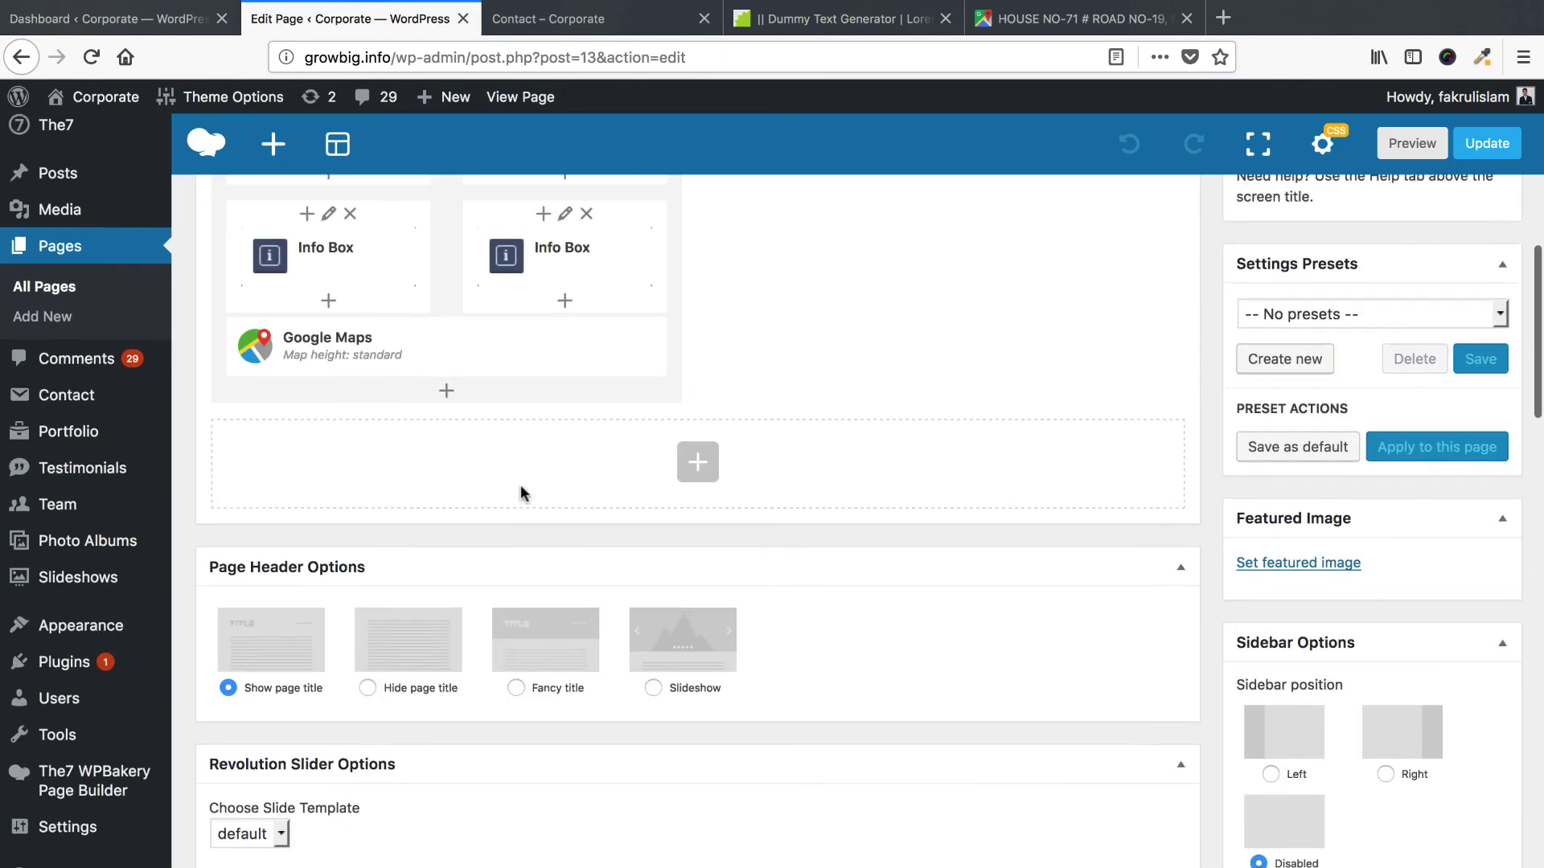
{"action": "scroll", "coordinate": [521, 492], "scroll_direction": "up", "scroll_amount": 2}
{"action": "left_click", "coordinate": [473, 475]}
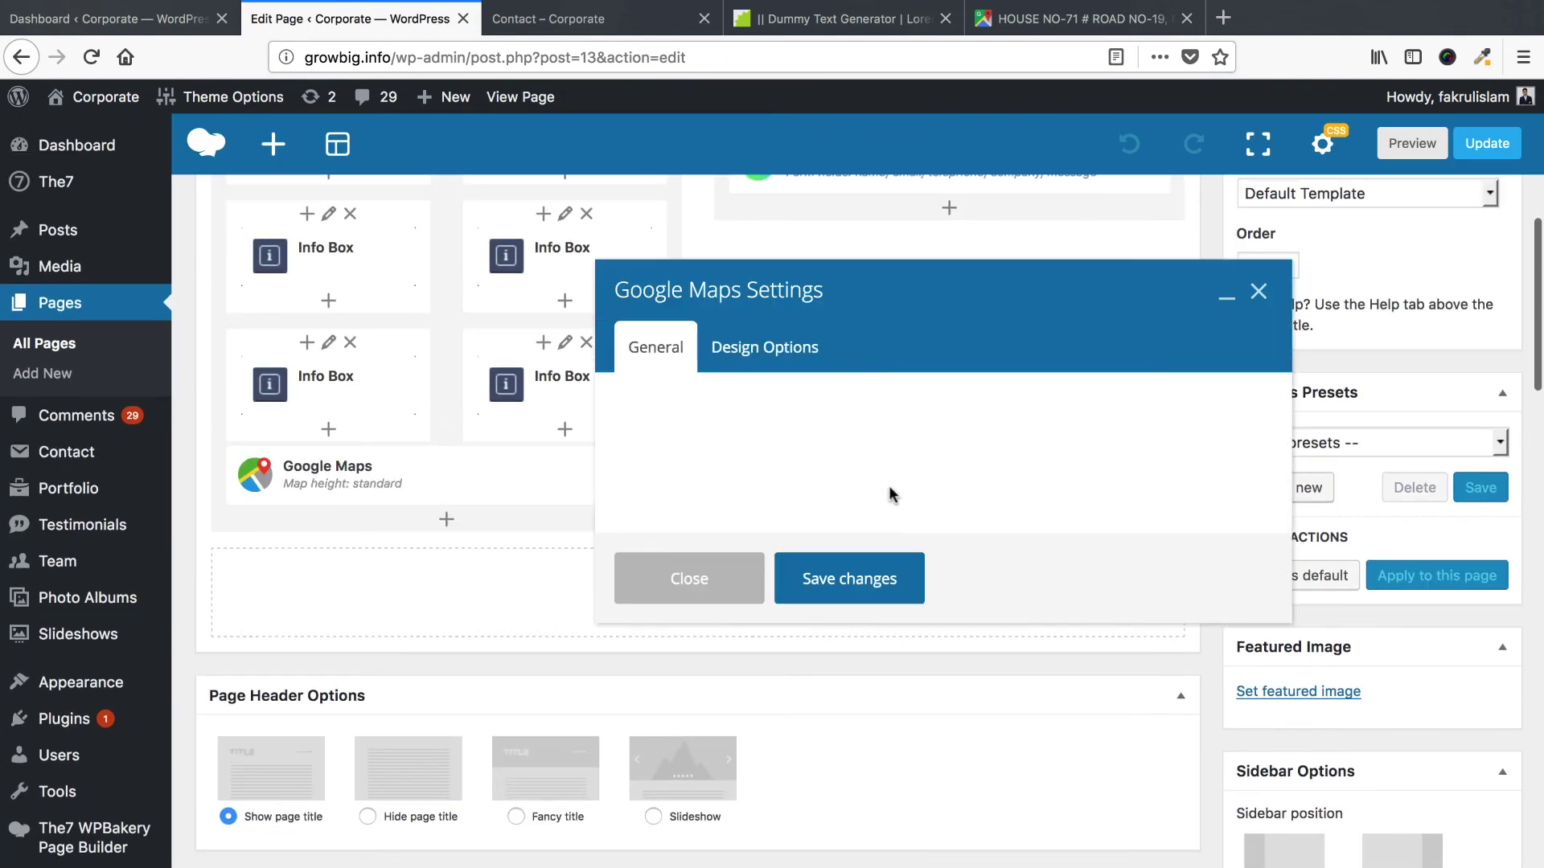
{"action": "scroll", "coordinate": [961, 570], "scroll_direction": "down", "scroll_amount": 4}
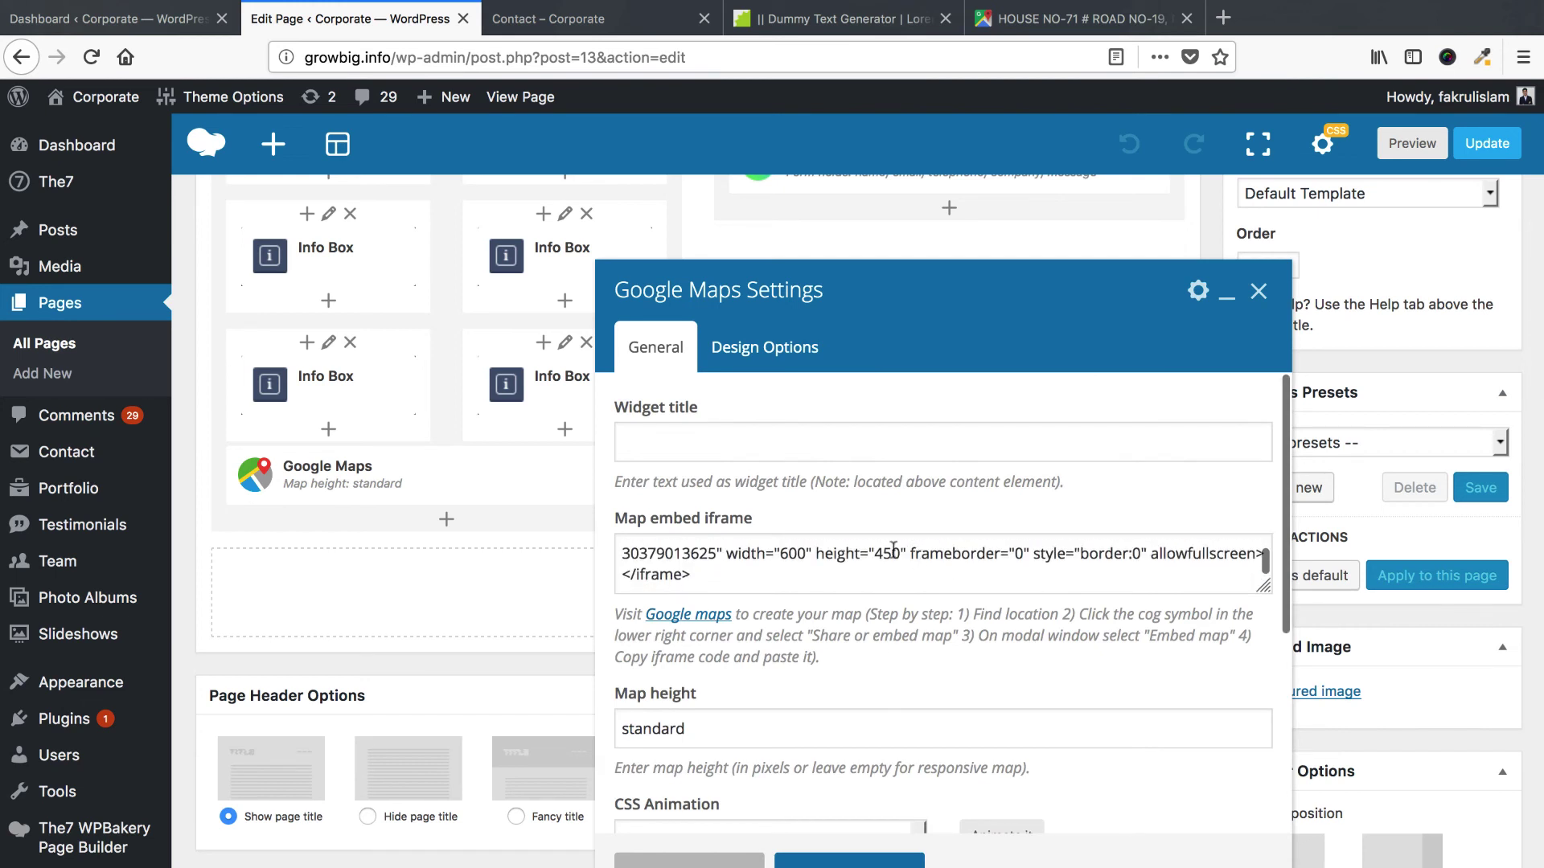
{"action": "left_click", "coordinate": [893, 589]}
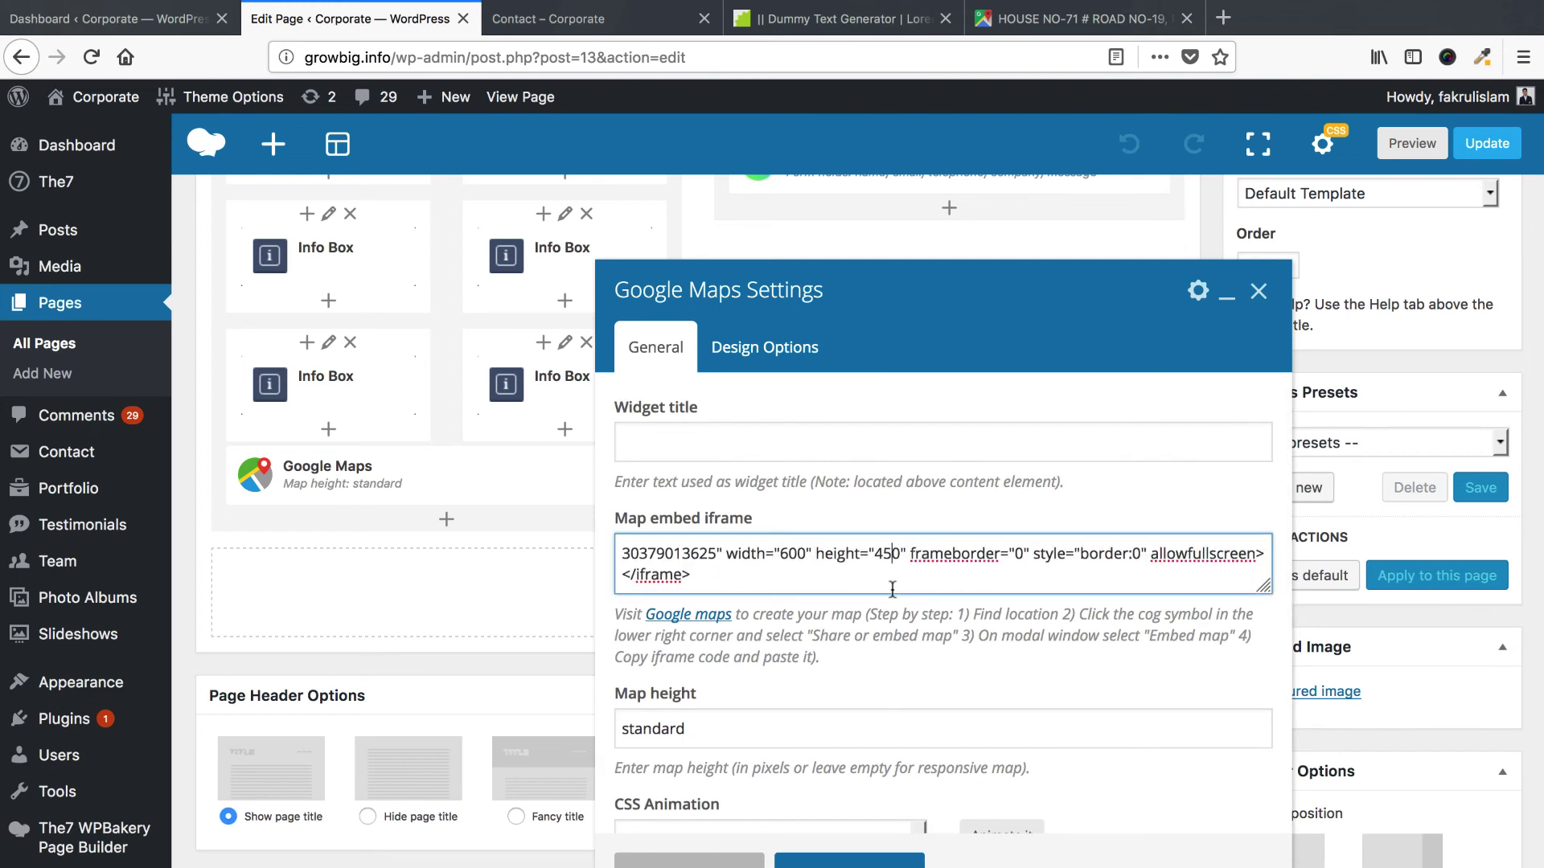
{"action": "left_click", "coordinate": [863, 864]}
Change the title of the "Send Us a Message" heading to "Contact us" and save it.
{"action": "scroll", "coordinate": [924, 630], "scroll_direction": "up", "scroll_amount": 5}
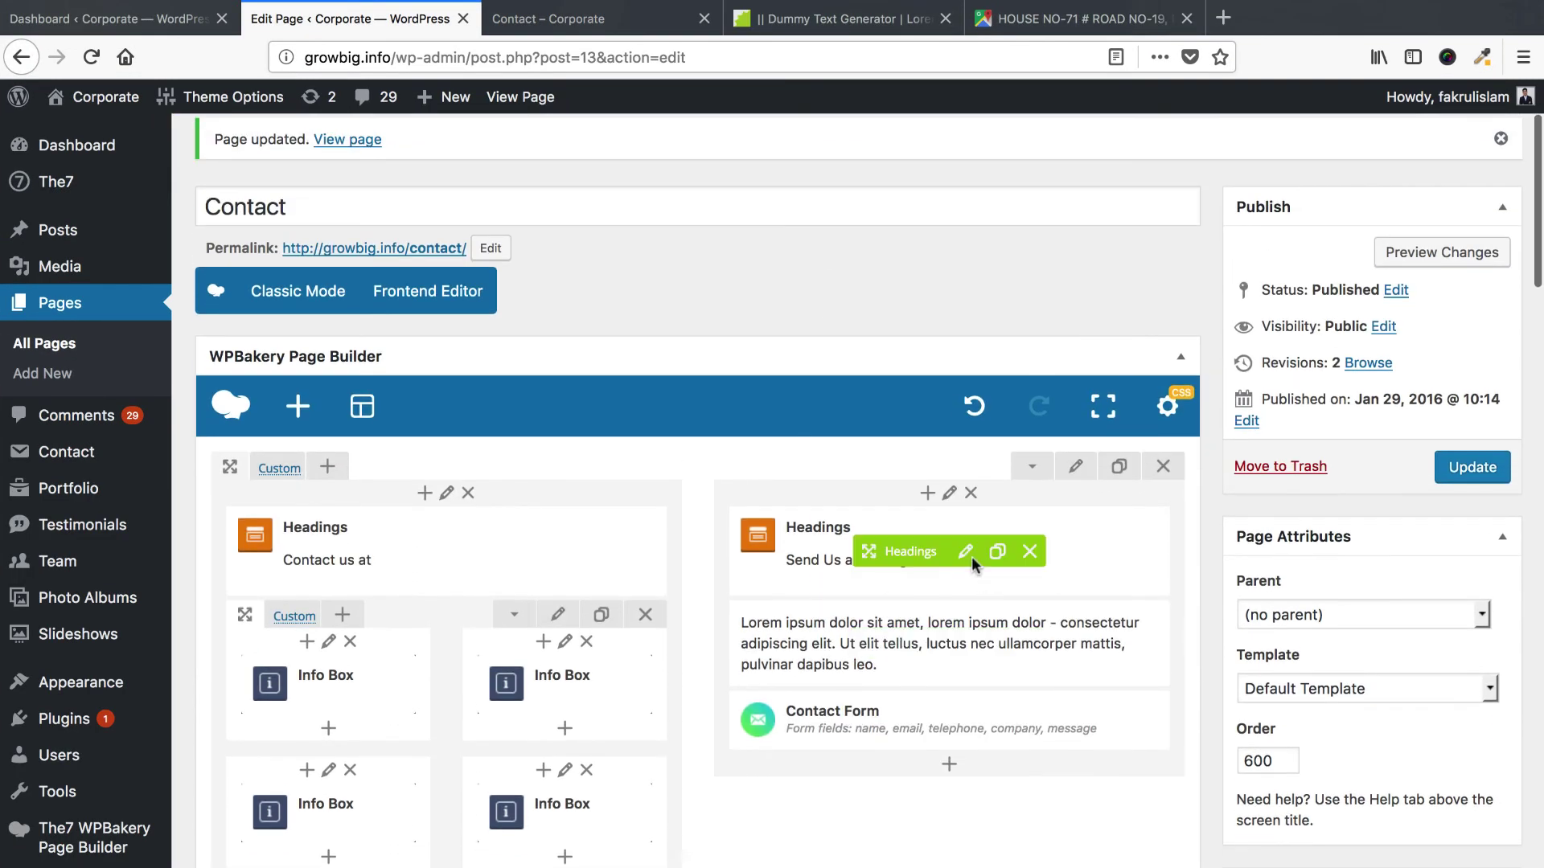
{"action": "left_click", "coordinate": [967, 554]}
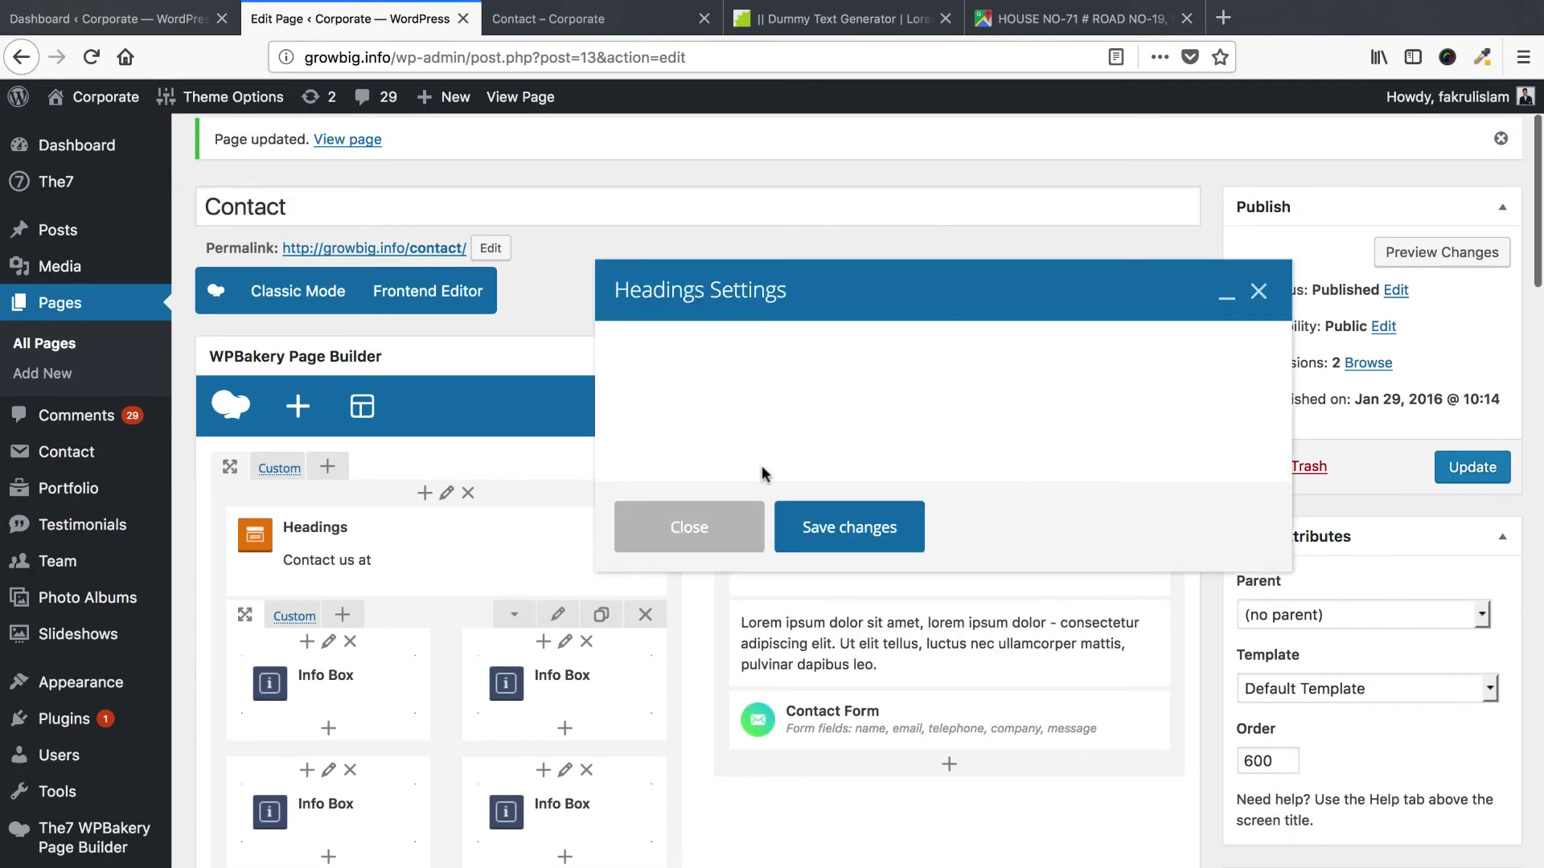
{"action": "left_click", "coordinate": [779, 549]}
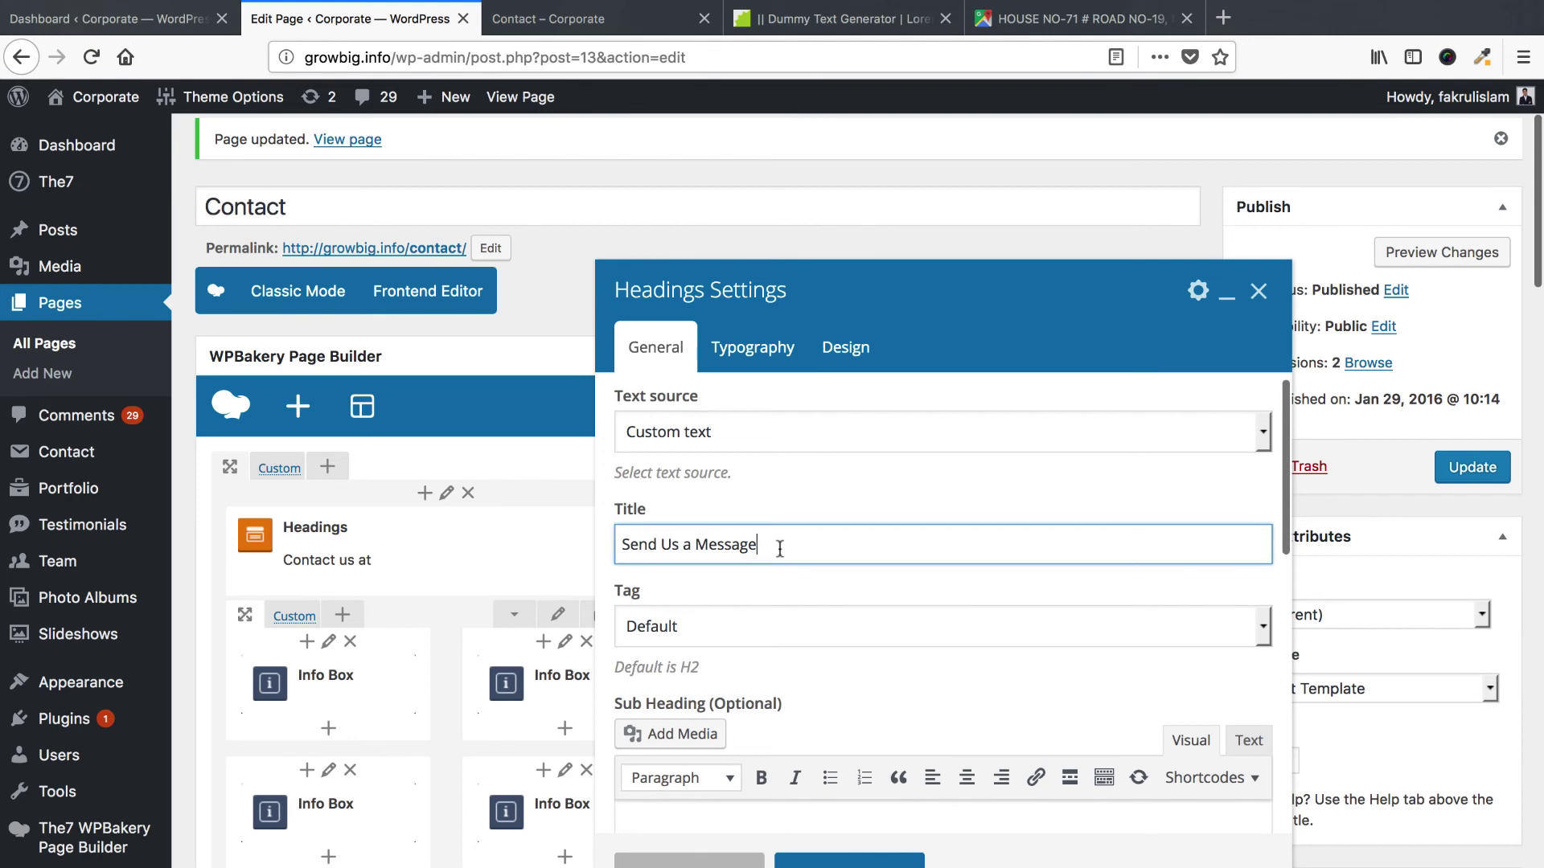
{"action": "key", "text": "ctrl+a"}
{"action": "type", "text": "Contact"}
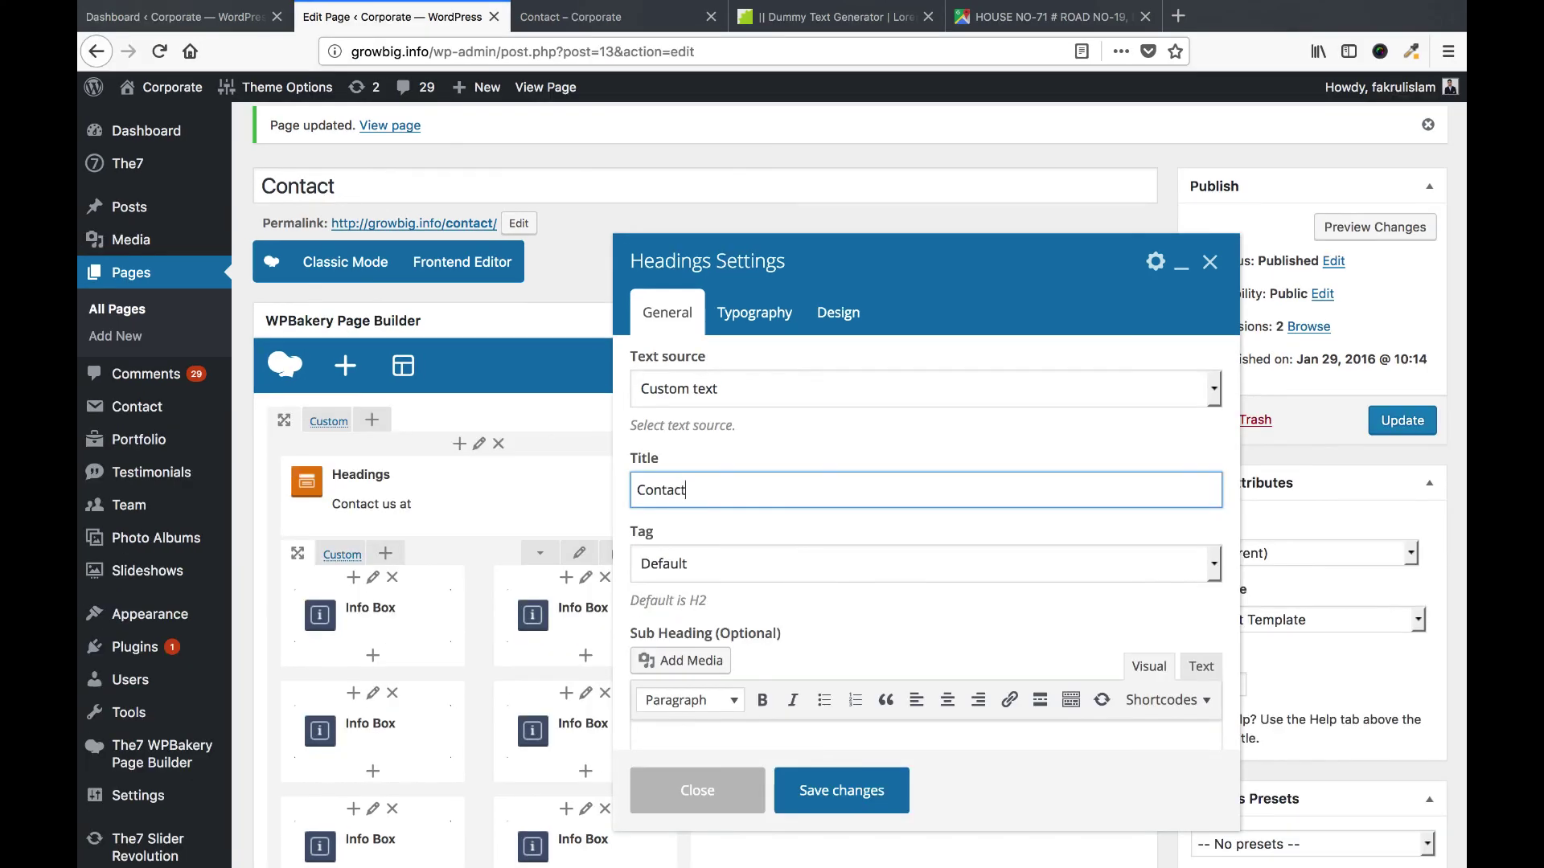
{"action": "type", "text": " us"}
{"action": "left_click", "coordinate": [852, 784]}
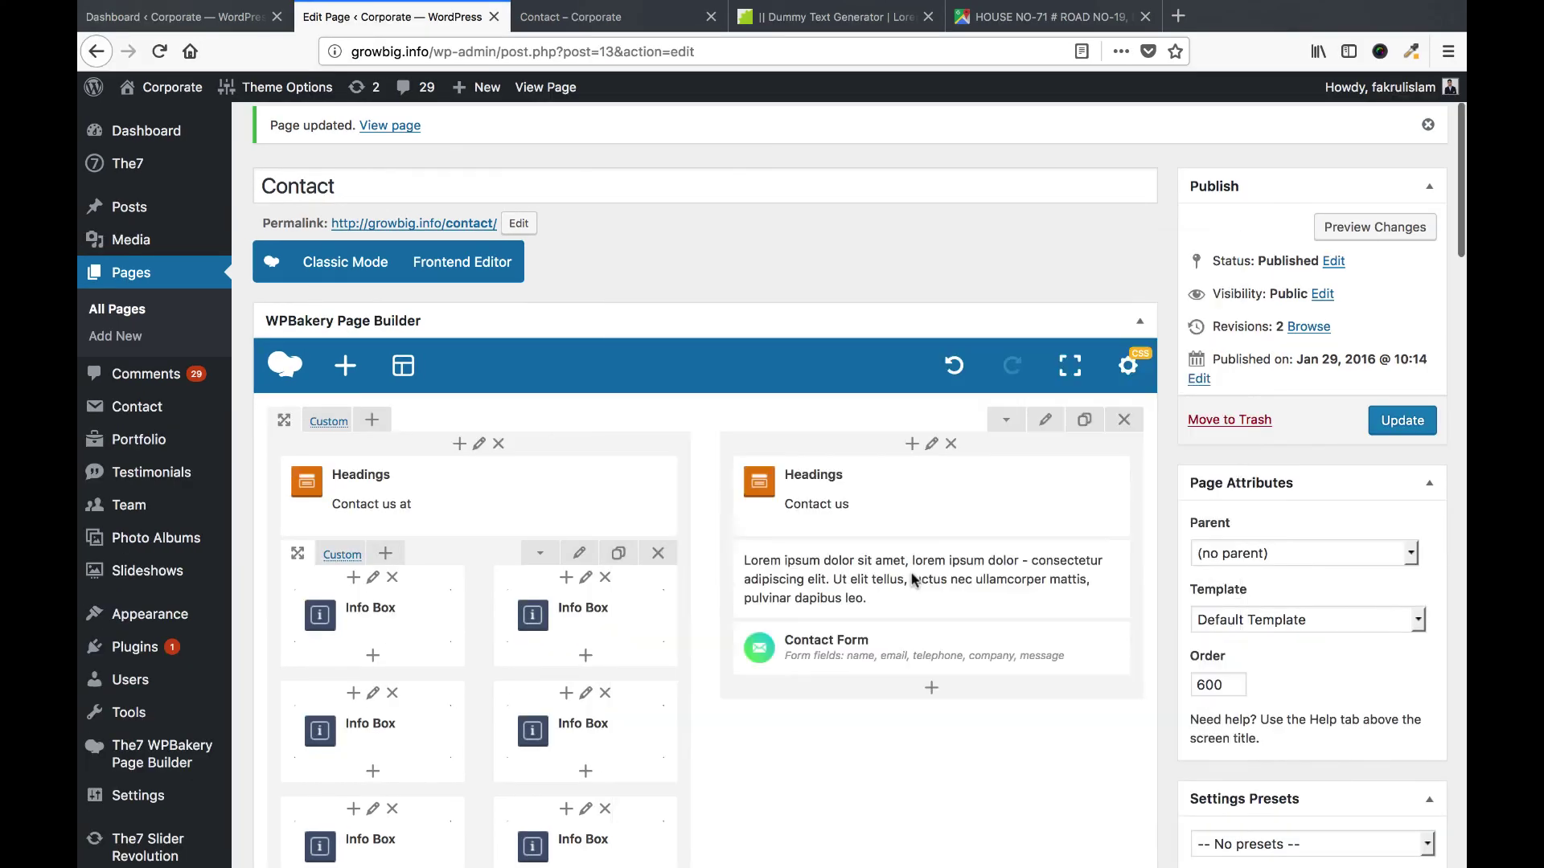
Replace the text block above the contact form with "Feel free to contact us if you need any help." and save it.
{"action": "left_click", "coordinate": [968, 648]}
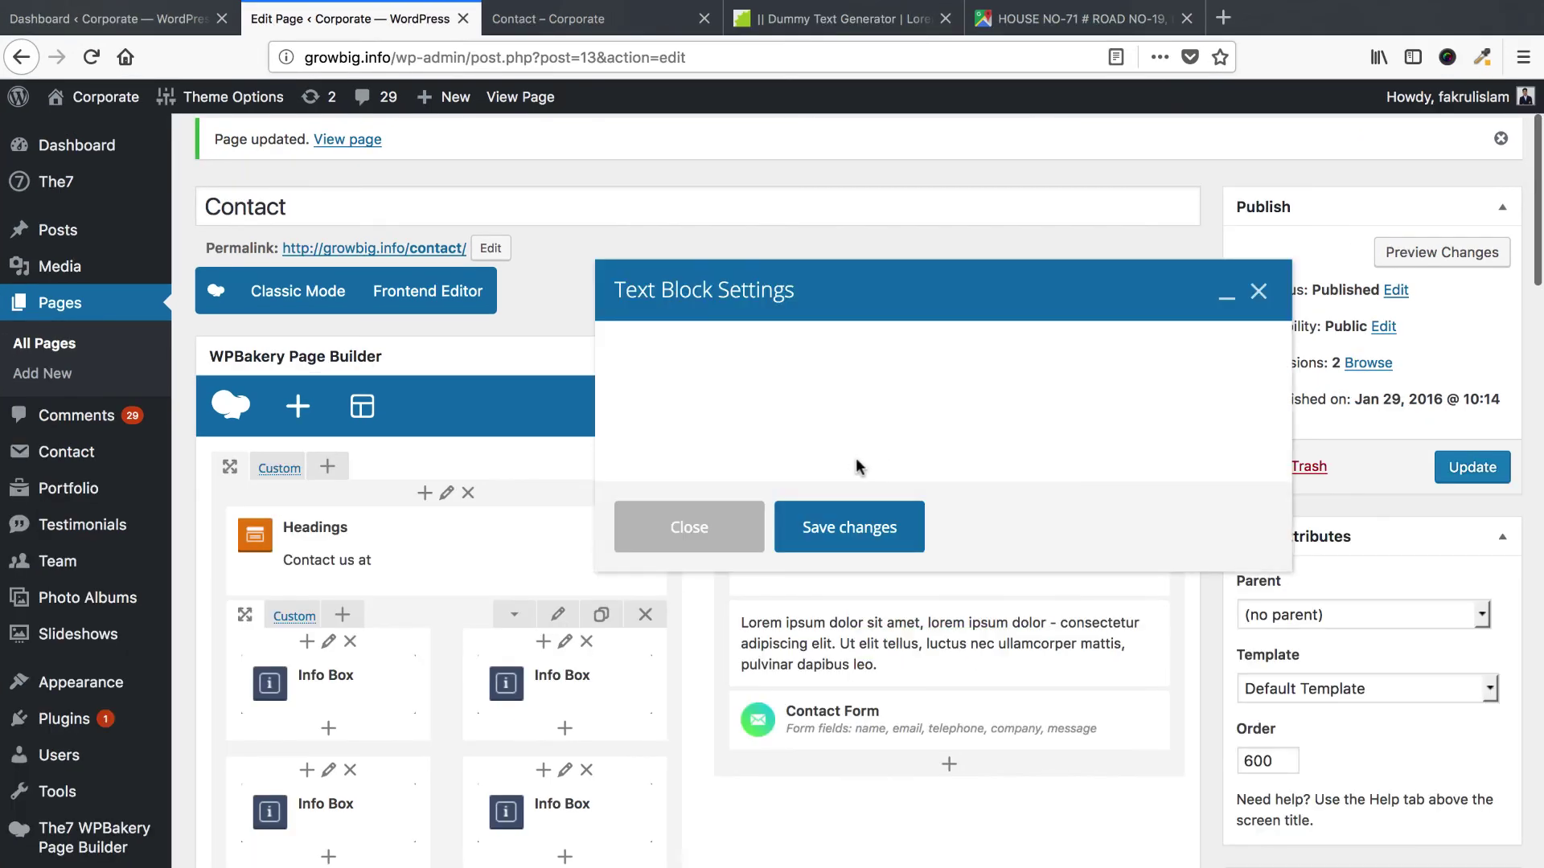
{"action": "key", "text": "ctrl+a"}
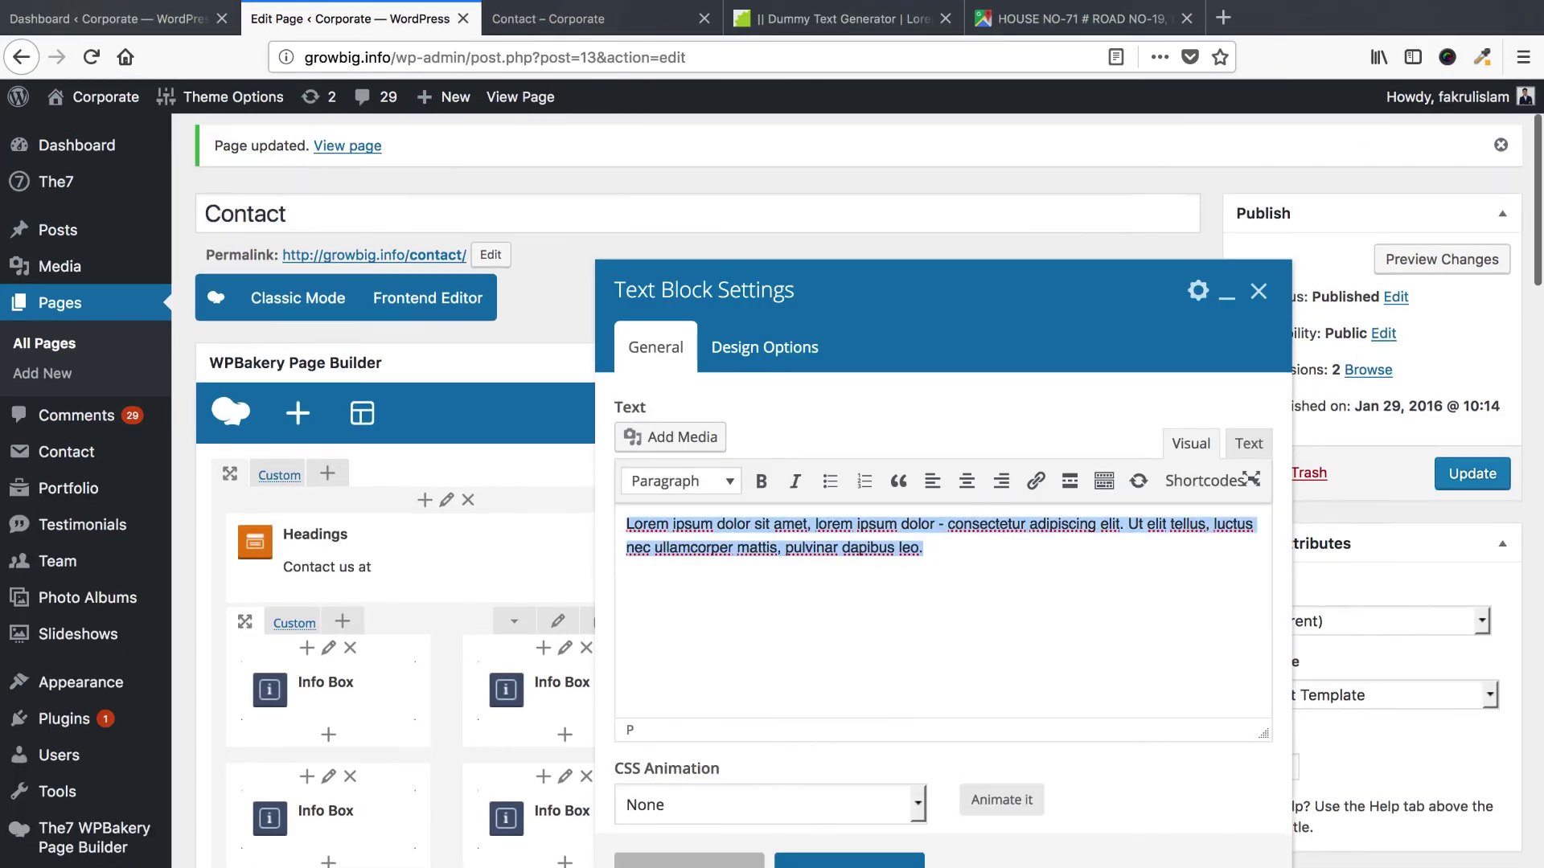
{"action": "type", "text": "Feel"}
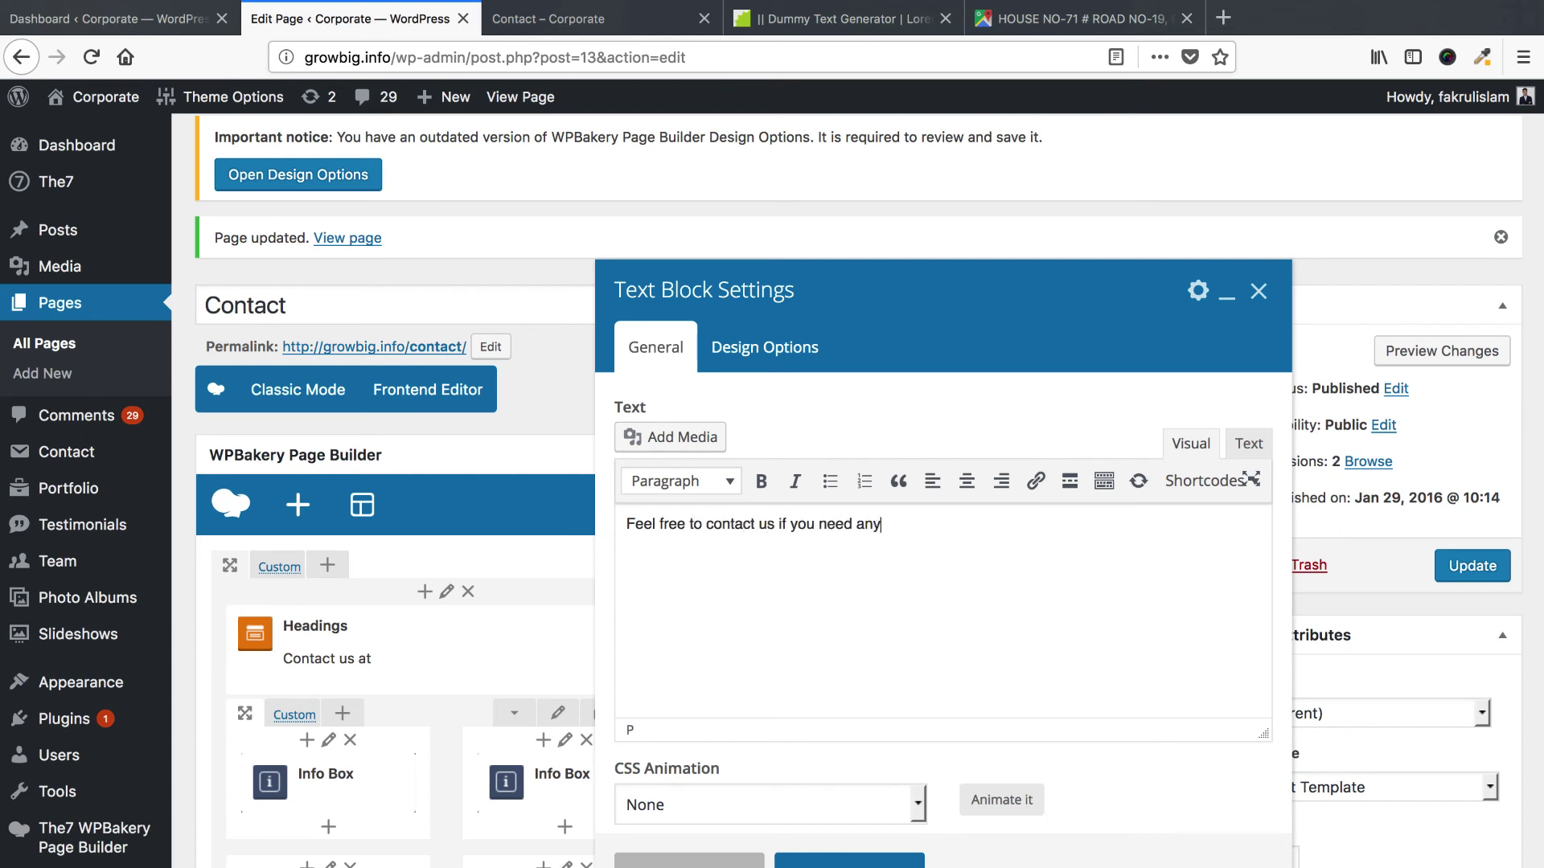
{"action": "type", "text": "free to contact us if you need any help"}
{"action": "type", "text": "."}
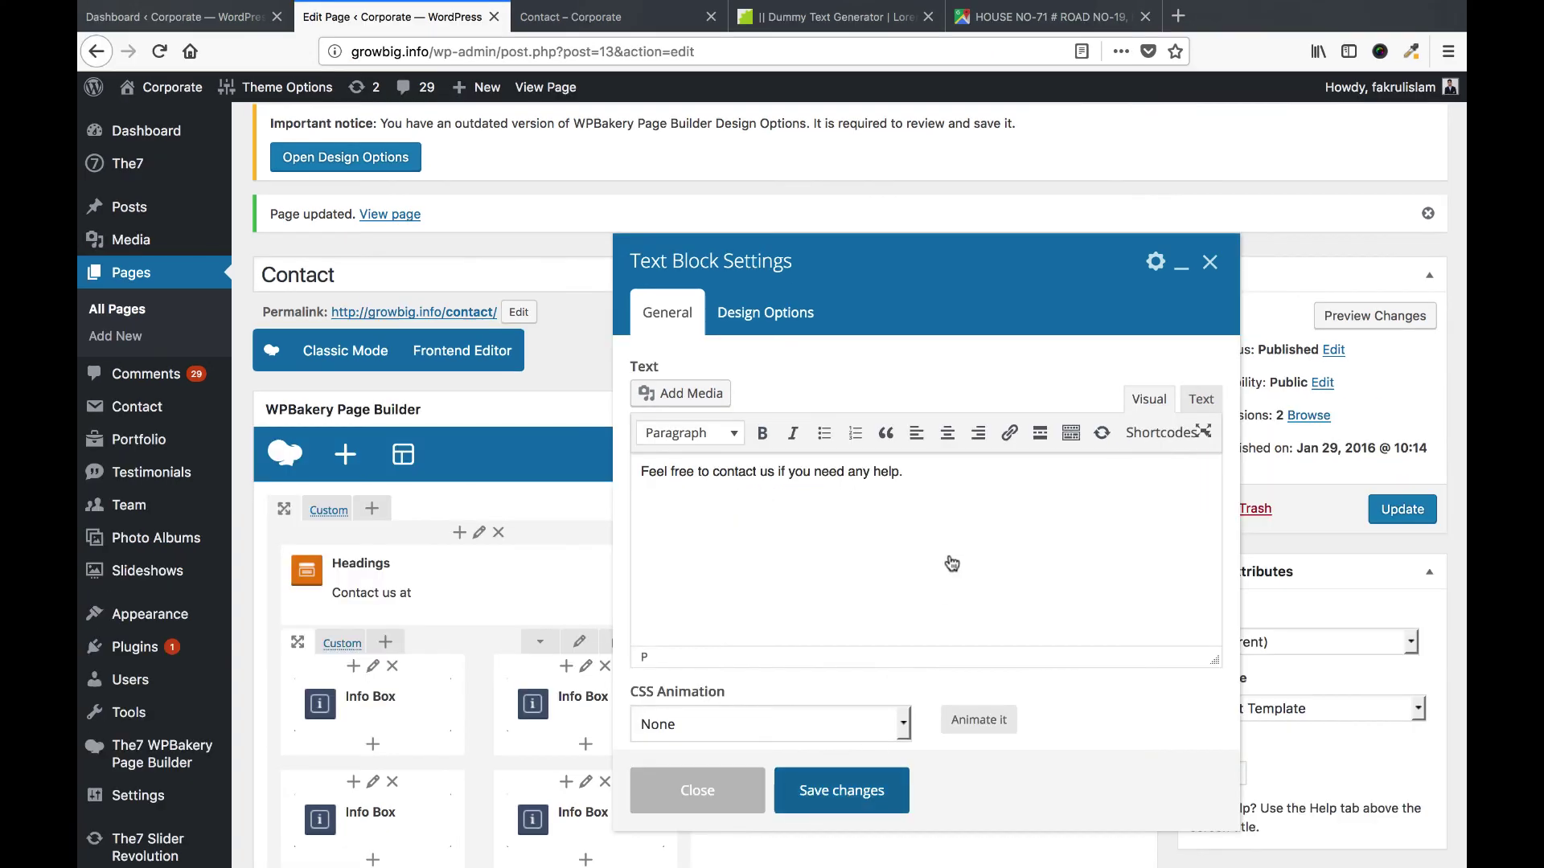
{"action": "left_click", "coordinate": [842, 790]}
Review the Contact Form element's field settings without changing them and update the Contact page.
{"action": "scroll", "coordinate": [953, 579], "scroll_direction": "down", "scroll_amount": 2}
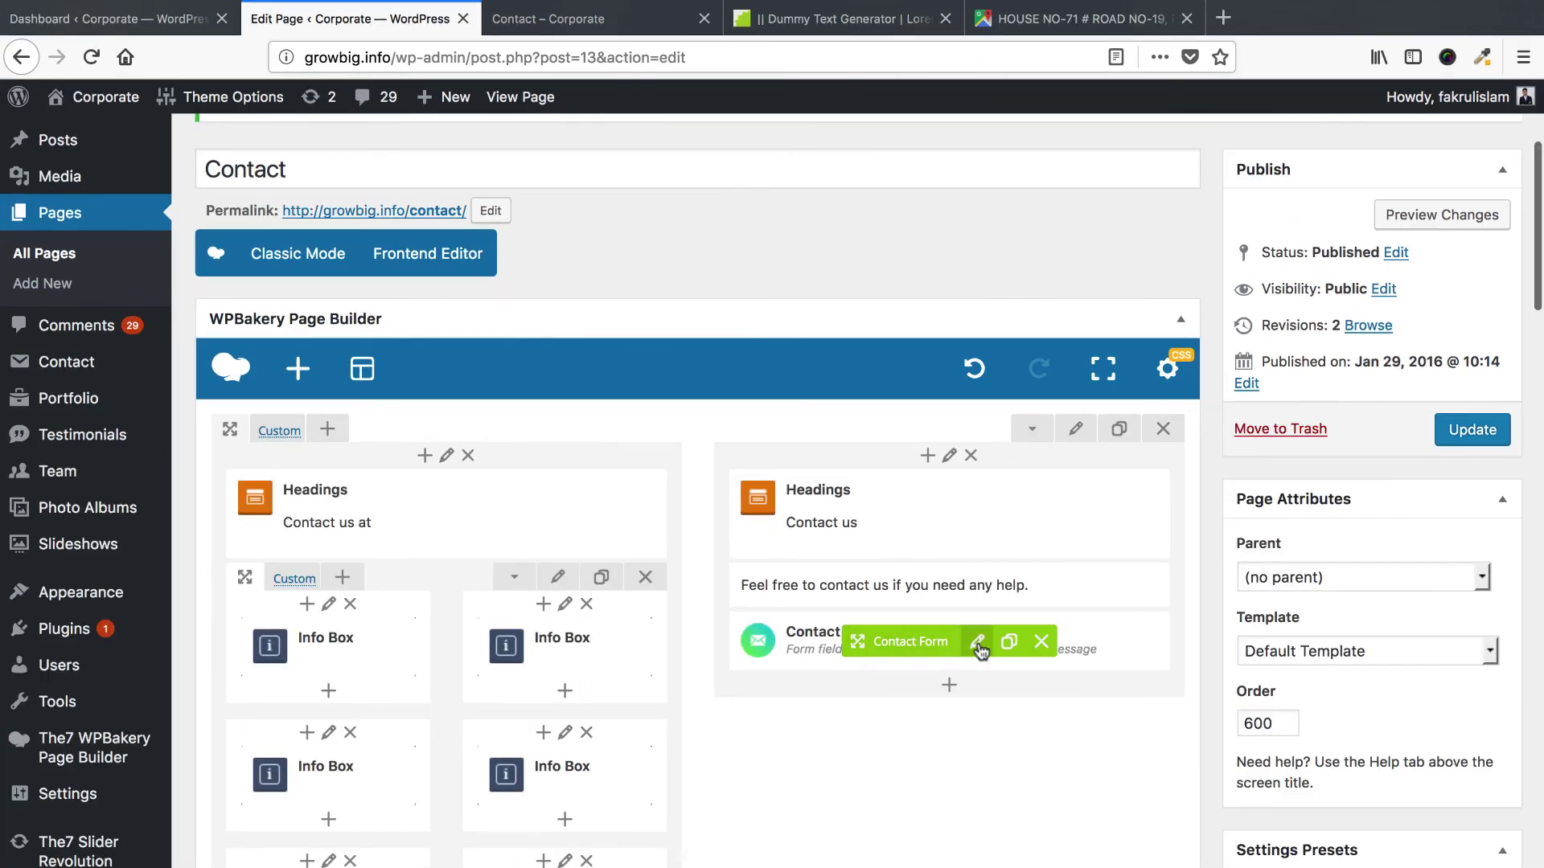
{"action": "left_click", "coordinate": [978, 643]}
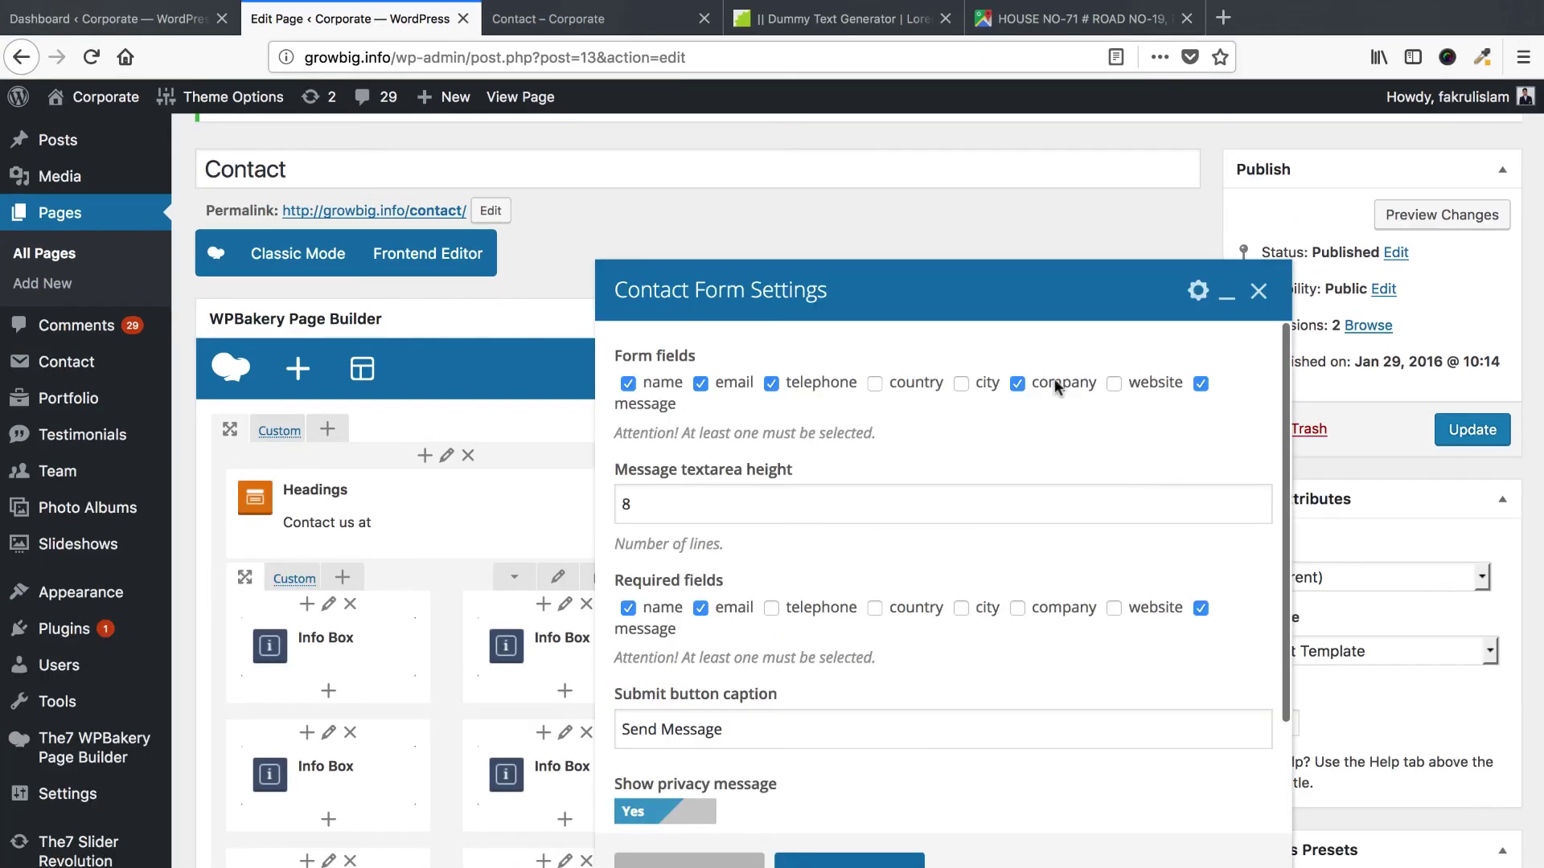
{"action": "scroll", "coordinate": [831, 560], "scroll_direction": "down", "scroll_amount": 5}
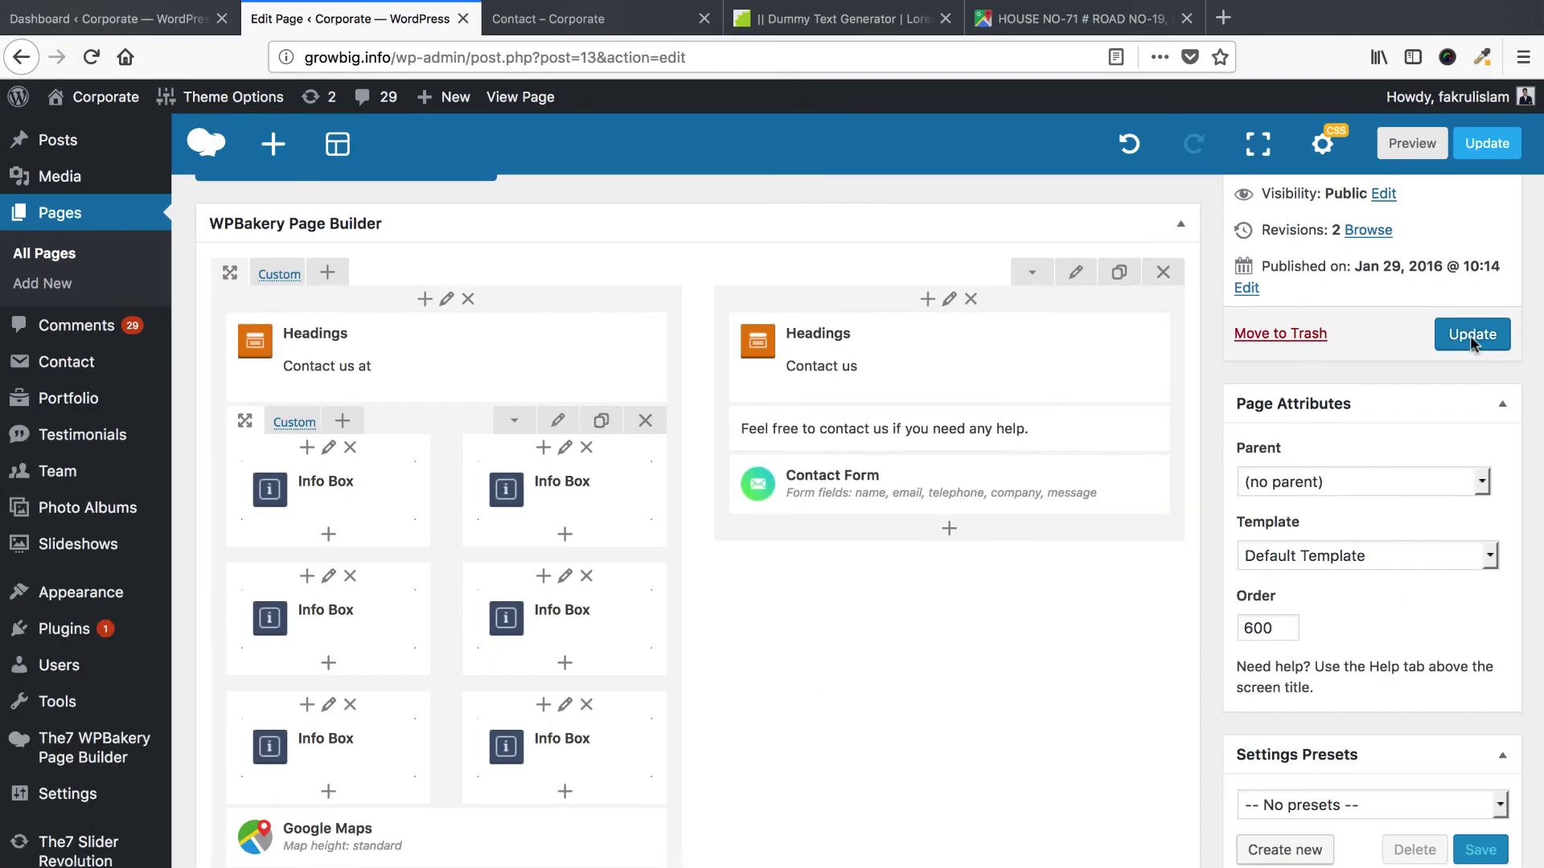
{"action": "left_click", "coordinate": [1404, 314]}
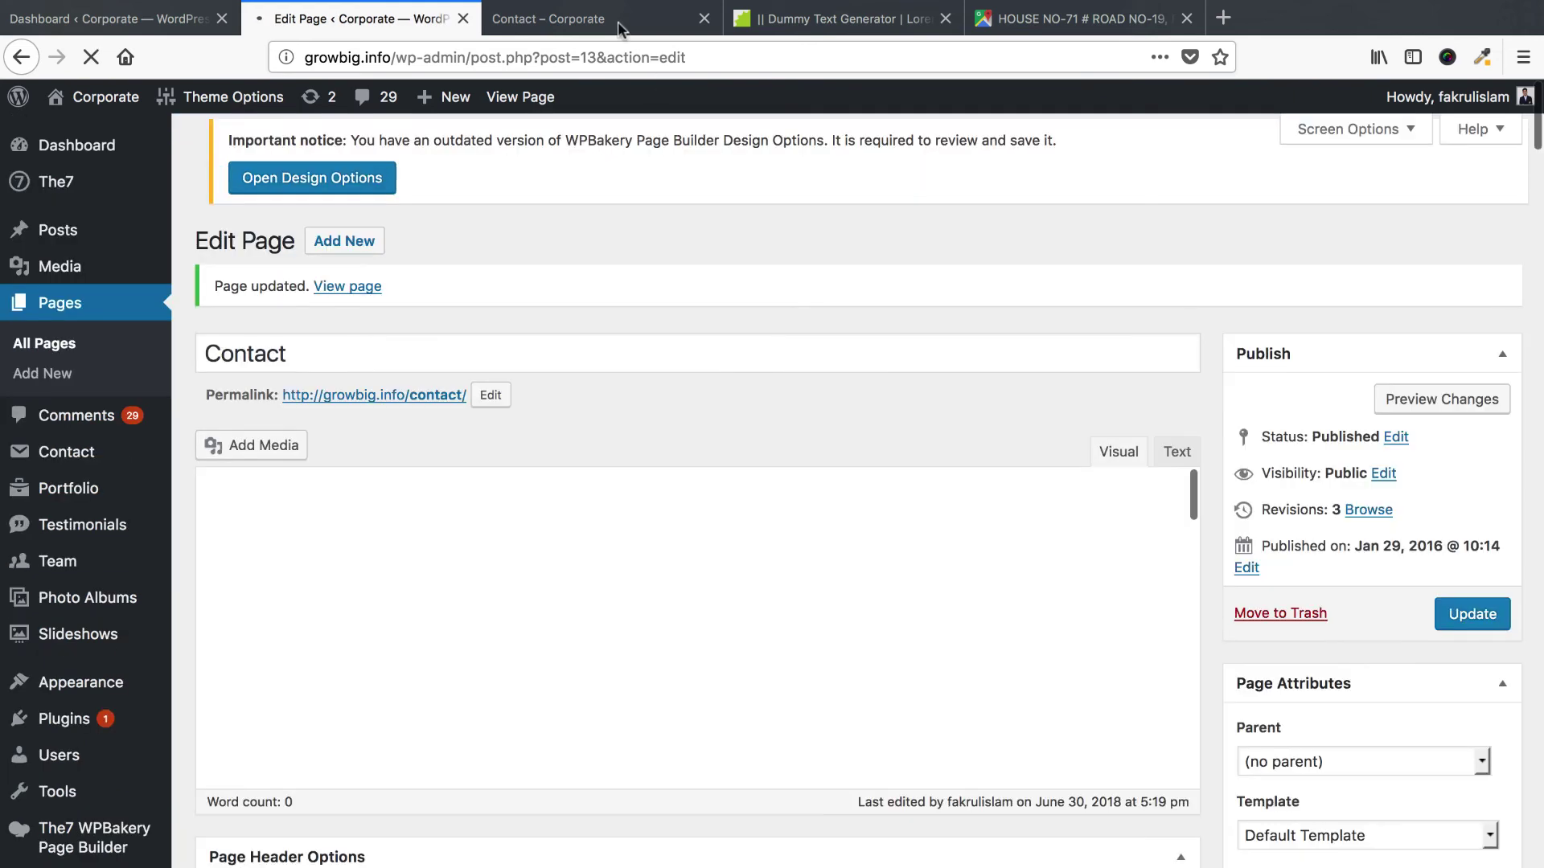
Reload the published Contact page and check the heading, intro text, address details, map and form.
{"action": "left_click", "coordinate": [619, 24]}
{"action": "right_click", "coordinate": [620, 24]}
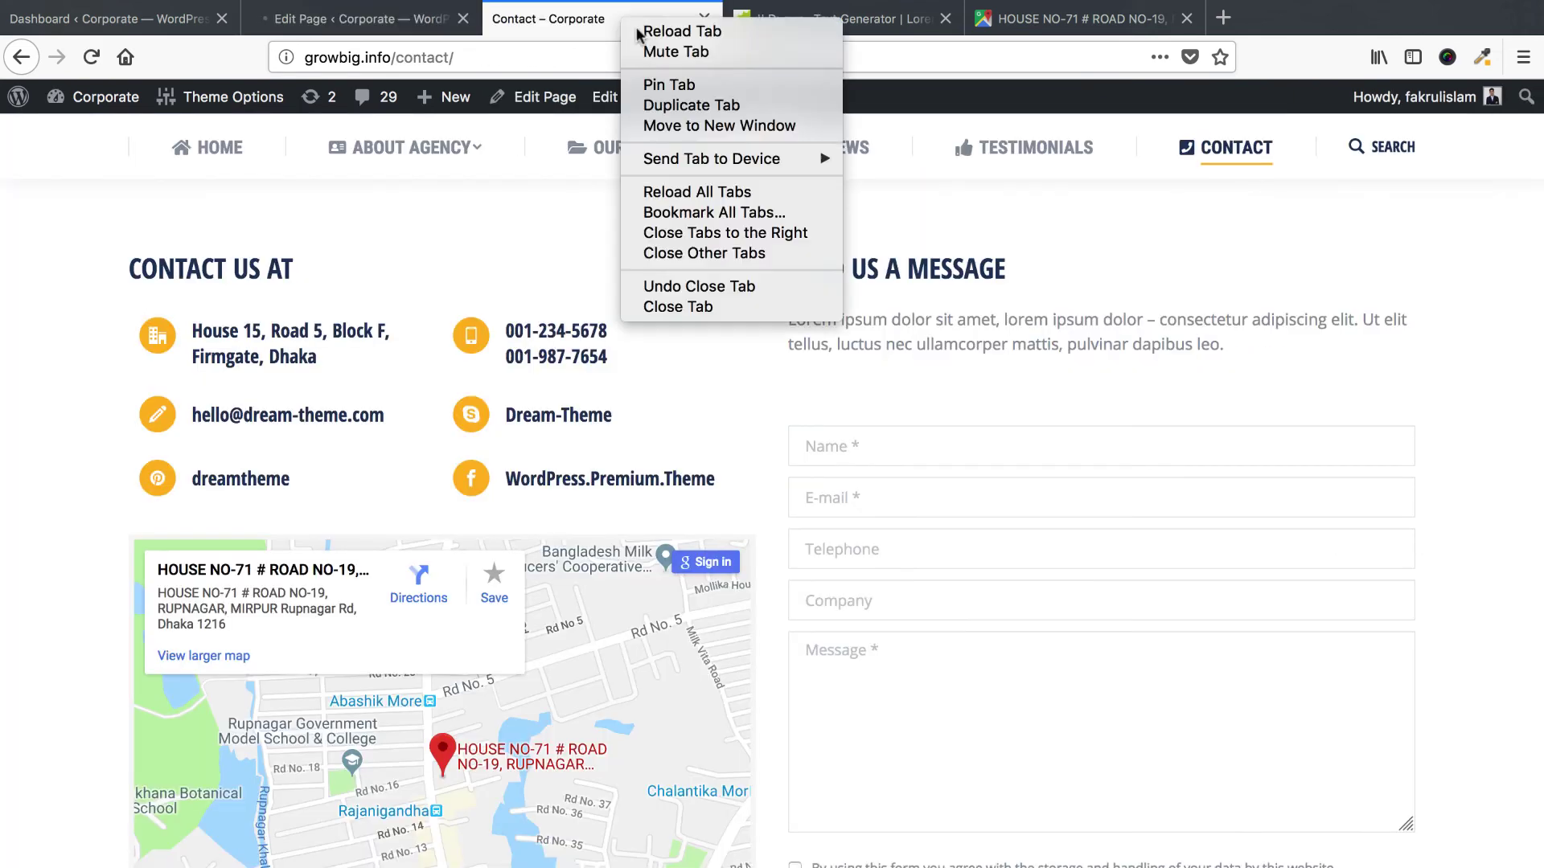
{"action": "left_click", "coordinate": [653, 27]}
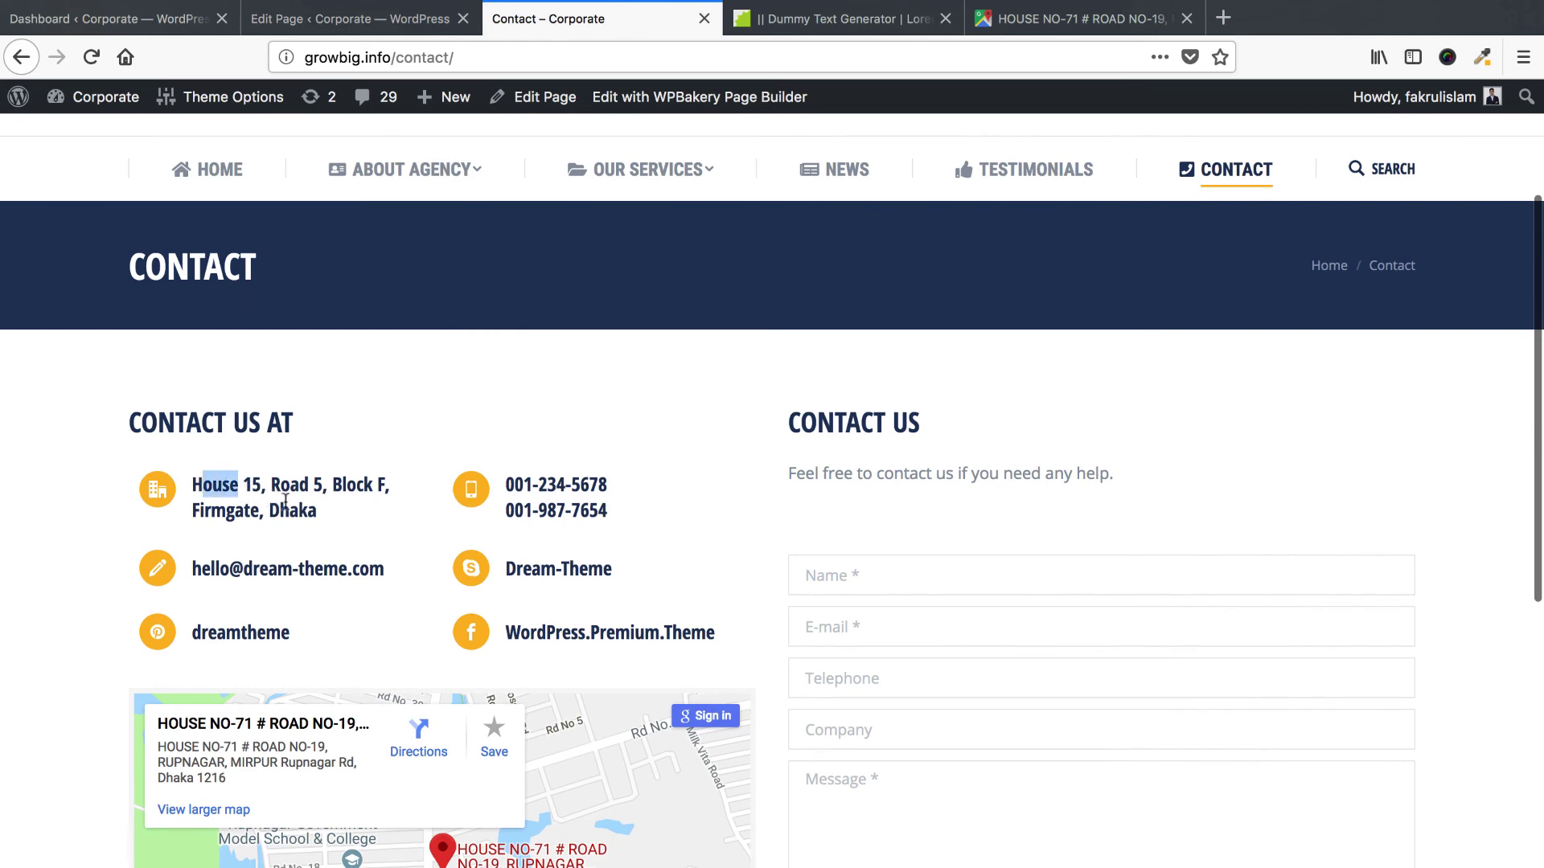
{"action": "triple_click", "coordinate": [228, 490]}
{"action": "left_click", "coordinate": [373, 527]}
{"action": "scroll", "coordinate": [539, 708], "scroll_direction": "down", "scroll_amount": 2}
{"action": "scroll", "coordinate": [538, 708], "scroll_direction": "down", "scroll_amount": 4}
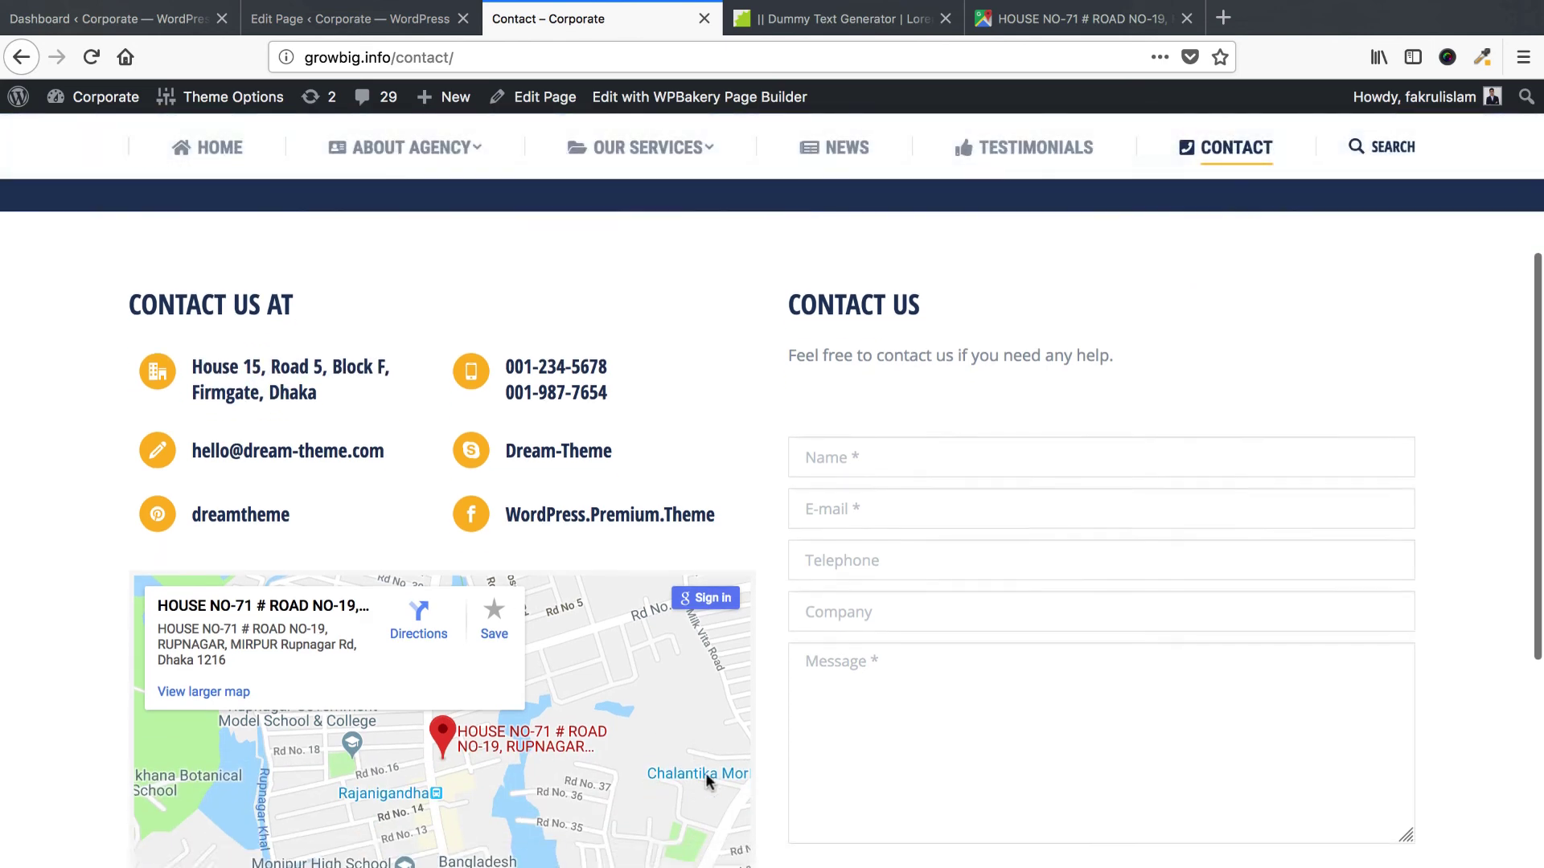
{"action": "scroll", "coordinate": [818, 685], "scroll_direction": "up", "scroll_amount": 2}
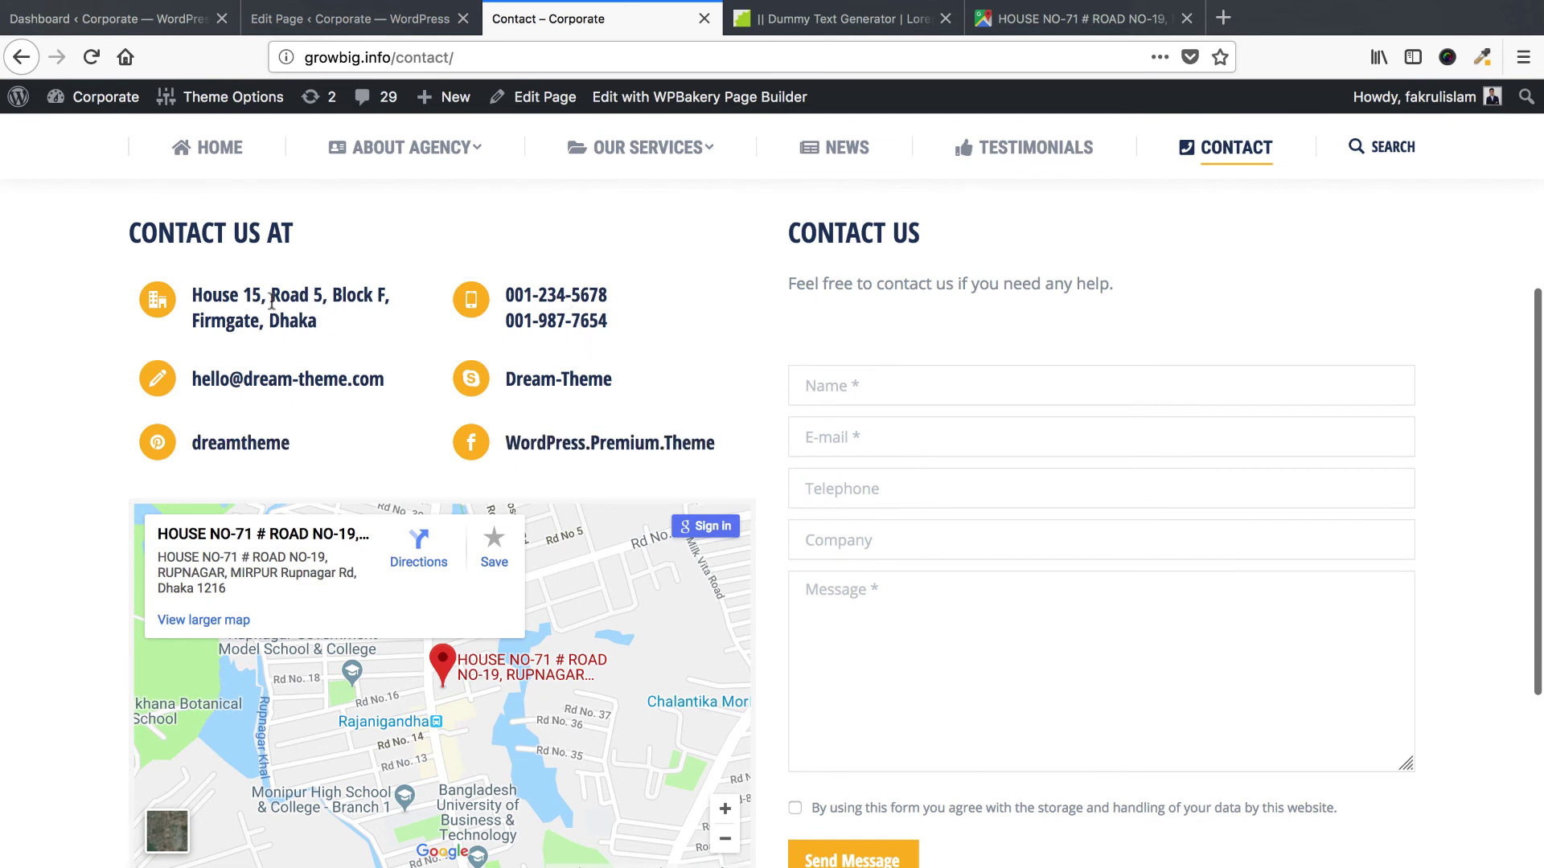
{"action": "scroll", "coordinate": [770, 624], "scroll_direction": "up", "scroll_amount": 1}
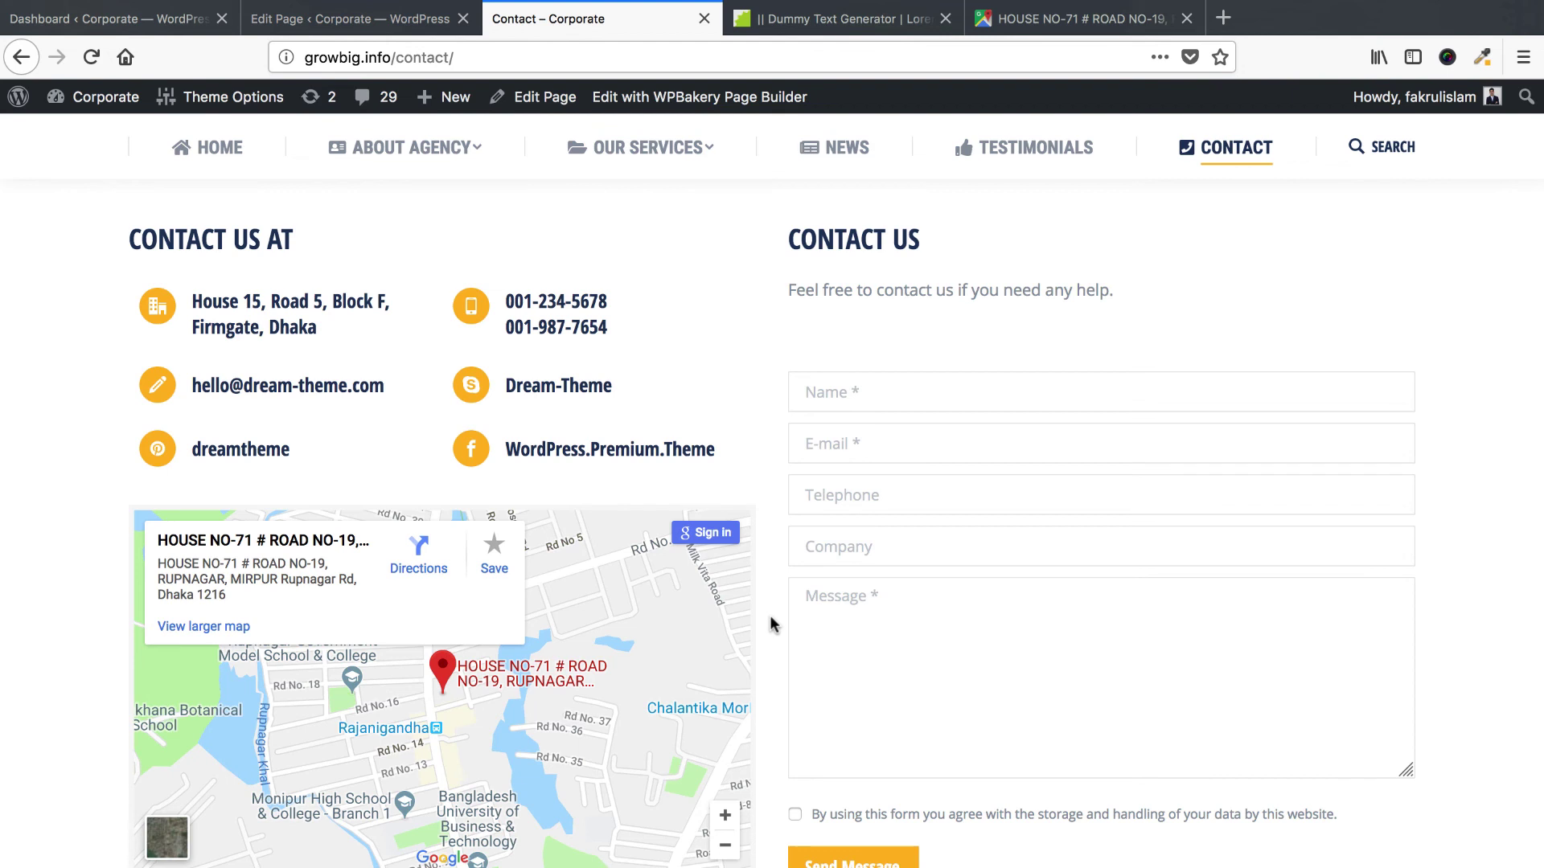
Open the site's home page and look over its sections and the About Agency and Our Services submenus.
{"action": "scroll", "coordinate": [770, 624], "scroll_direction": "up", "scroll_amount": 3}
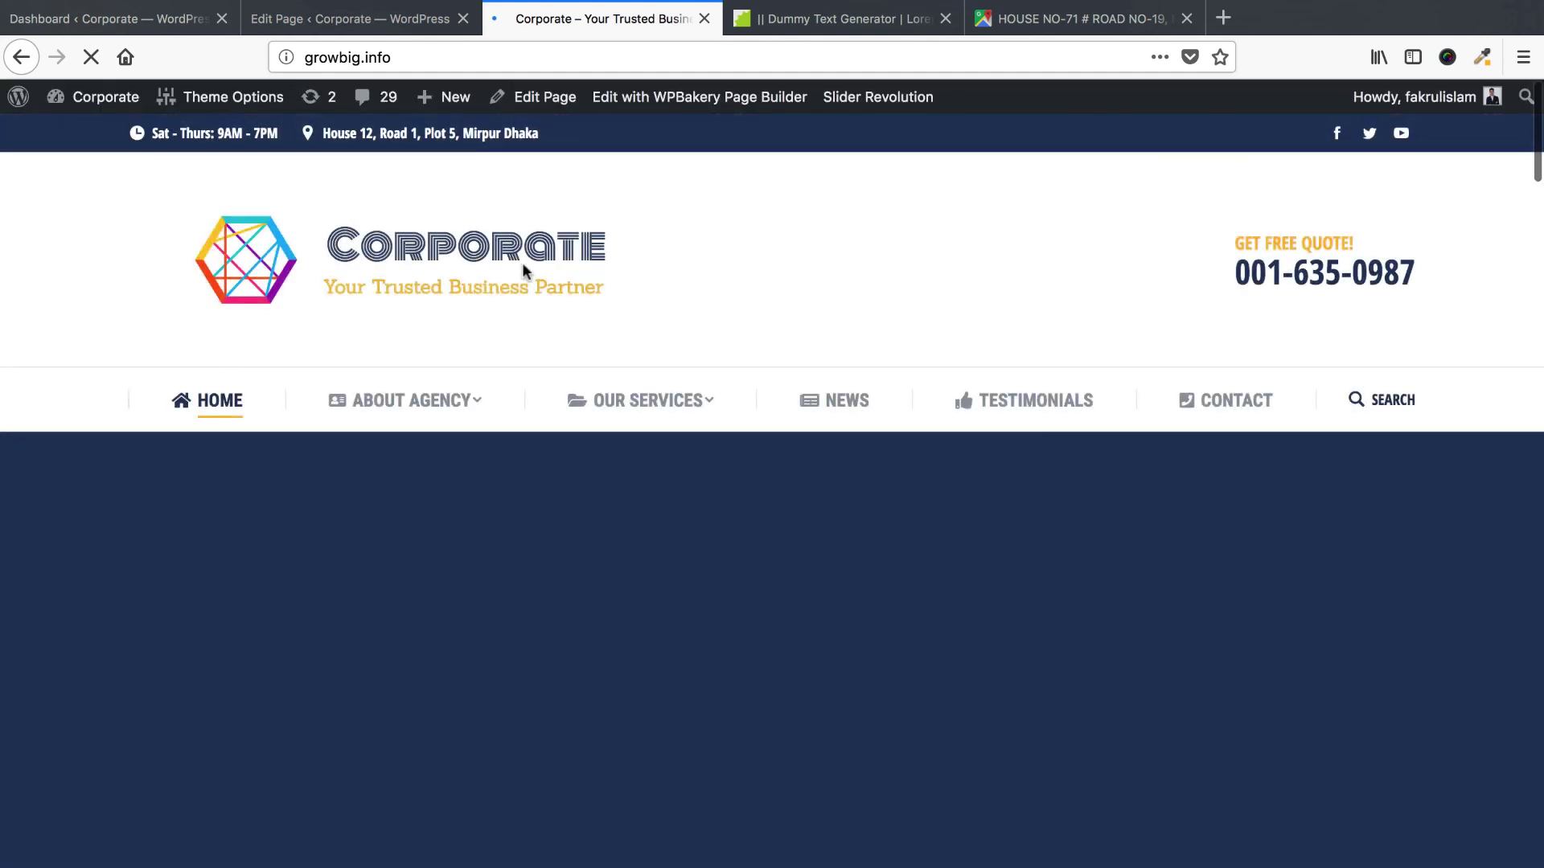
{"action": "scroll", "coordinate": [758, 558], "scroll_direction": "down", "scroll_amount": 10}
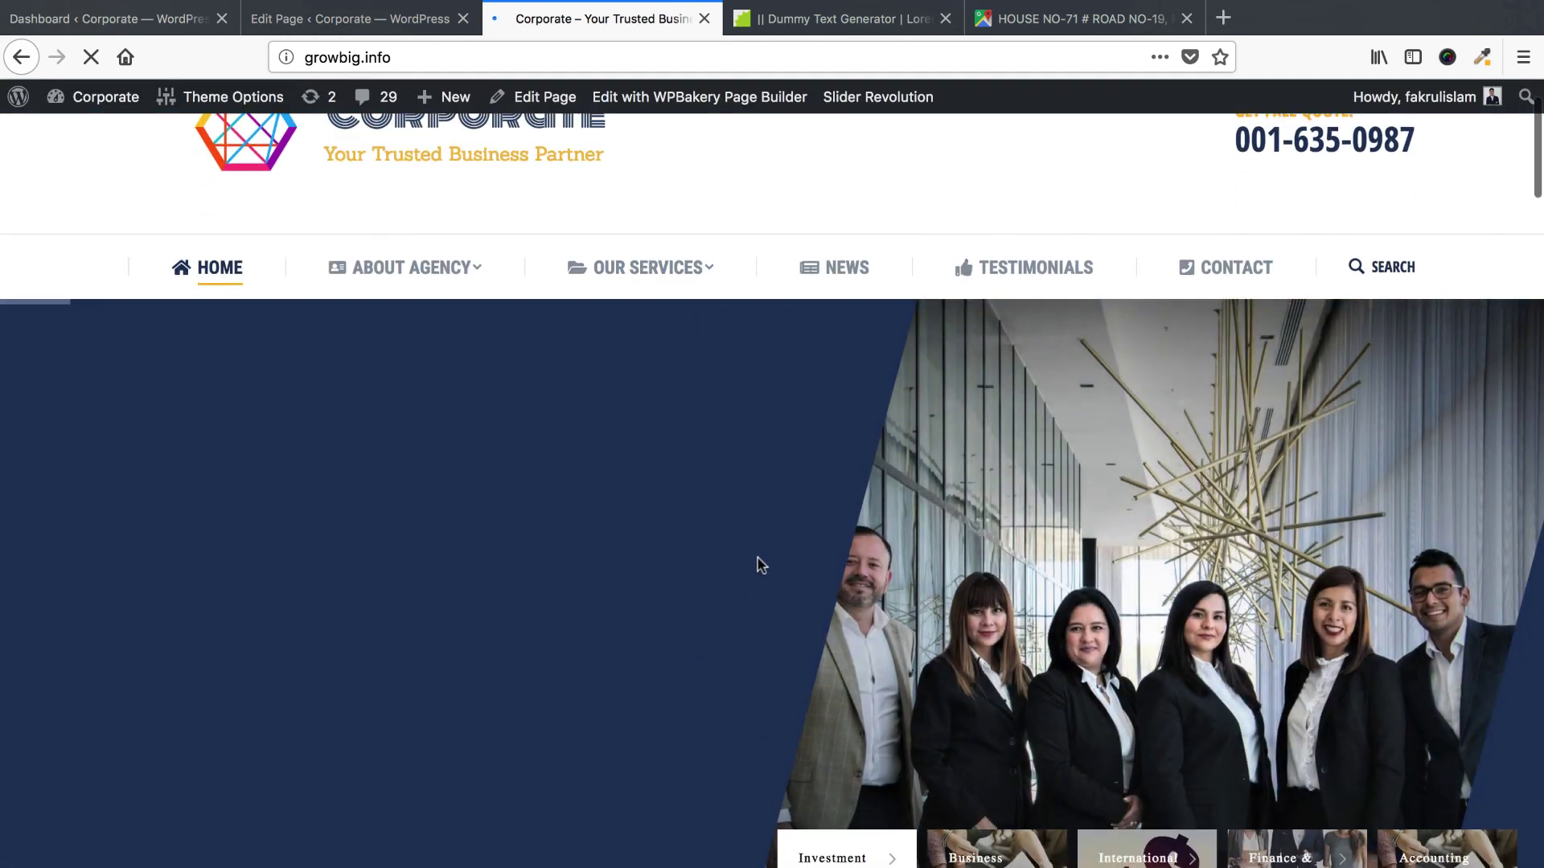
{"action": "scroll", "coordinate": [757, 558], "scroll_direction": "down", "scroll_amount": 20}
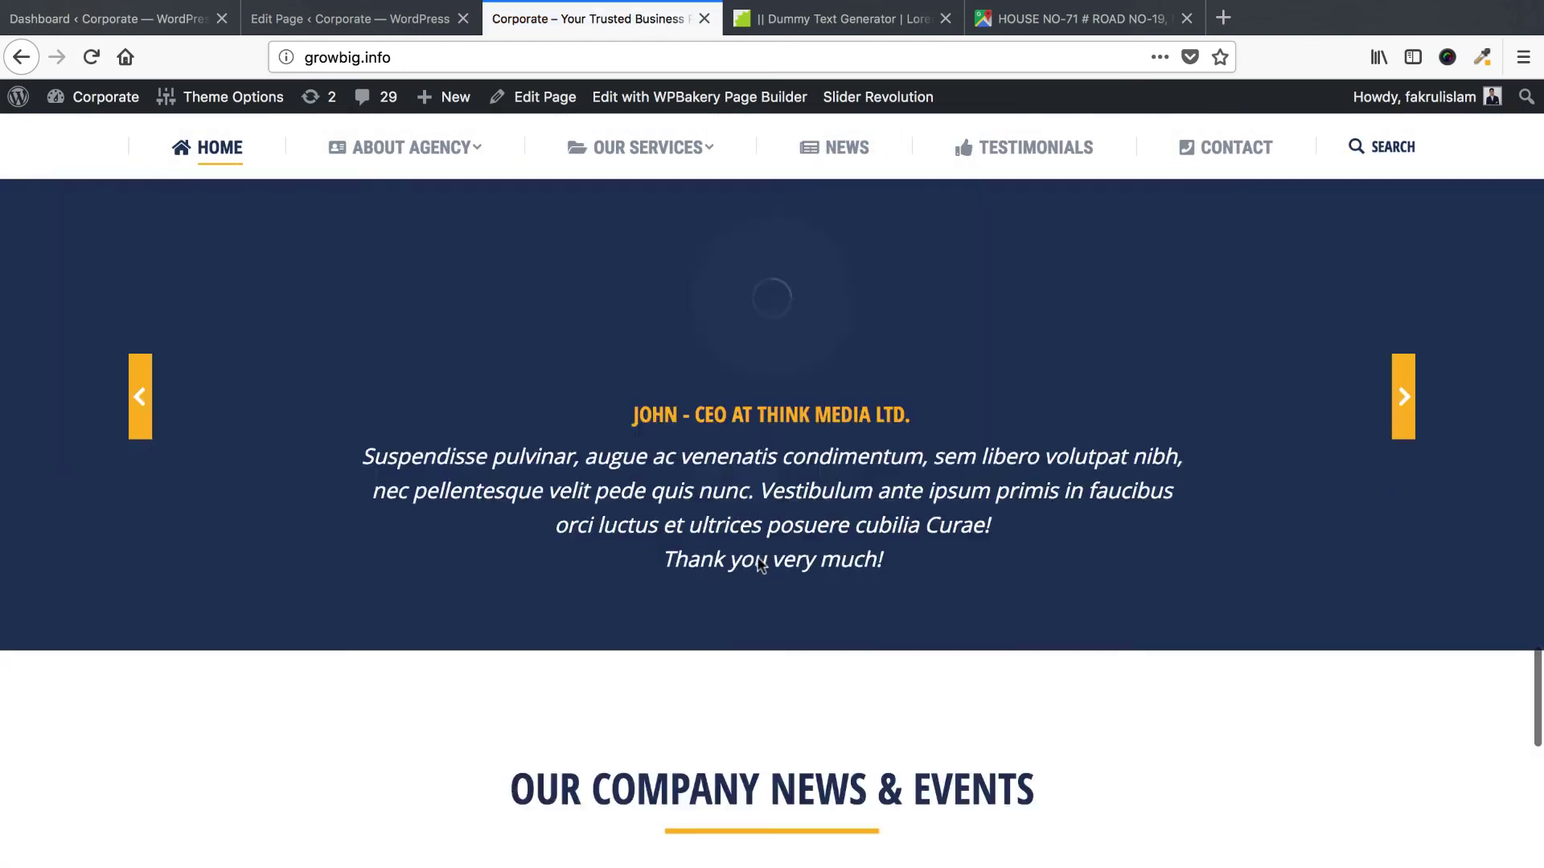
{"action": "scroll", "coordinate": [756, 557], "scroll_direction": "up", "scroll_amount": 20}
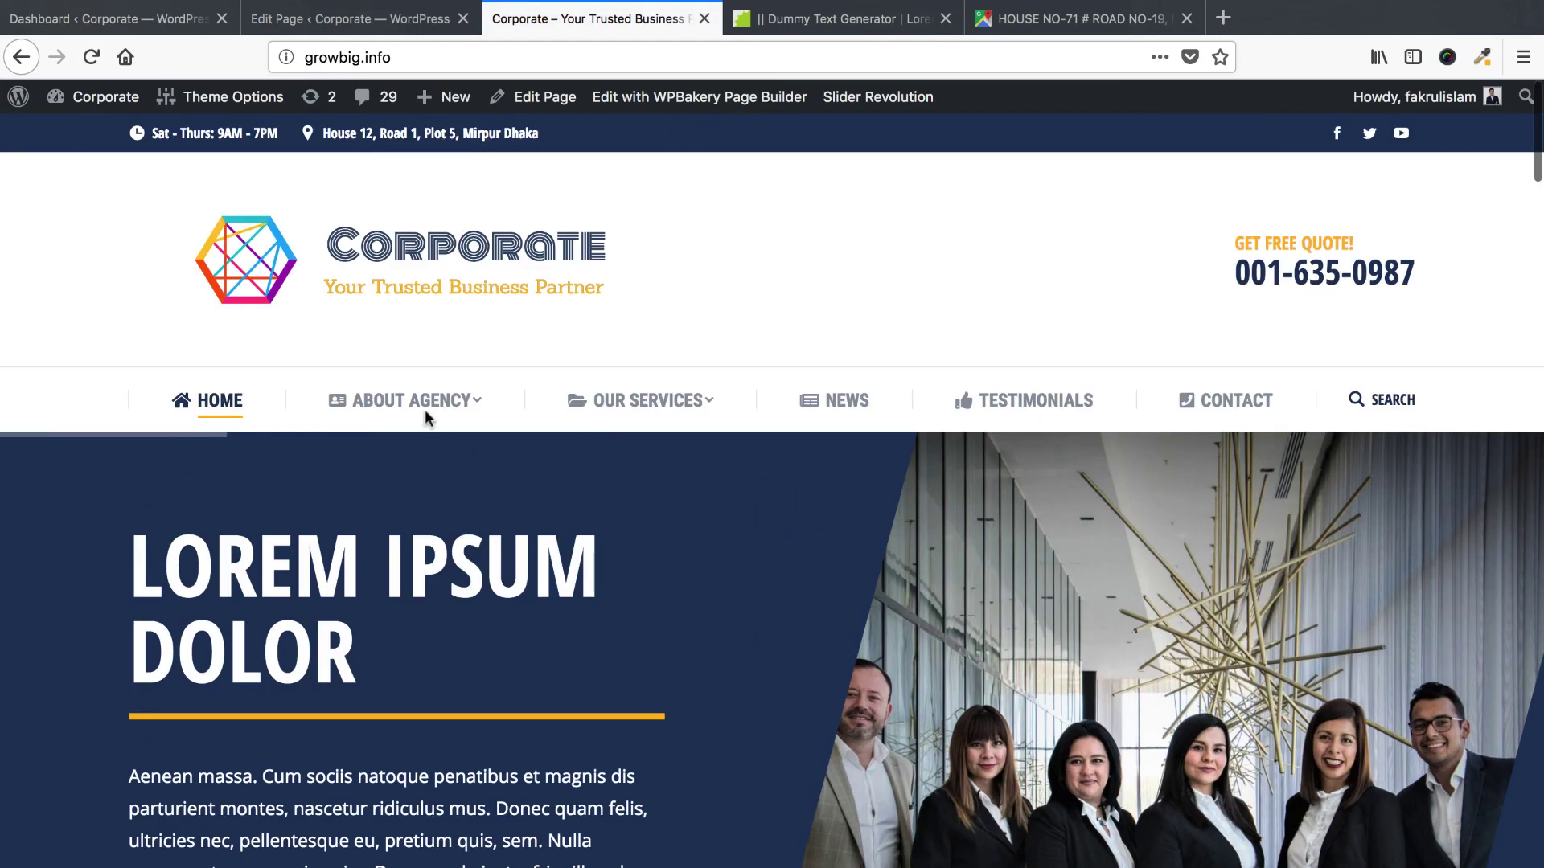
{"action": "mouse_move", "coordinate": [425, 410]}
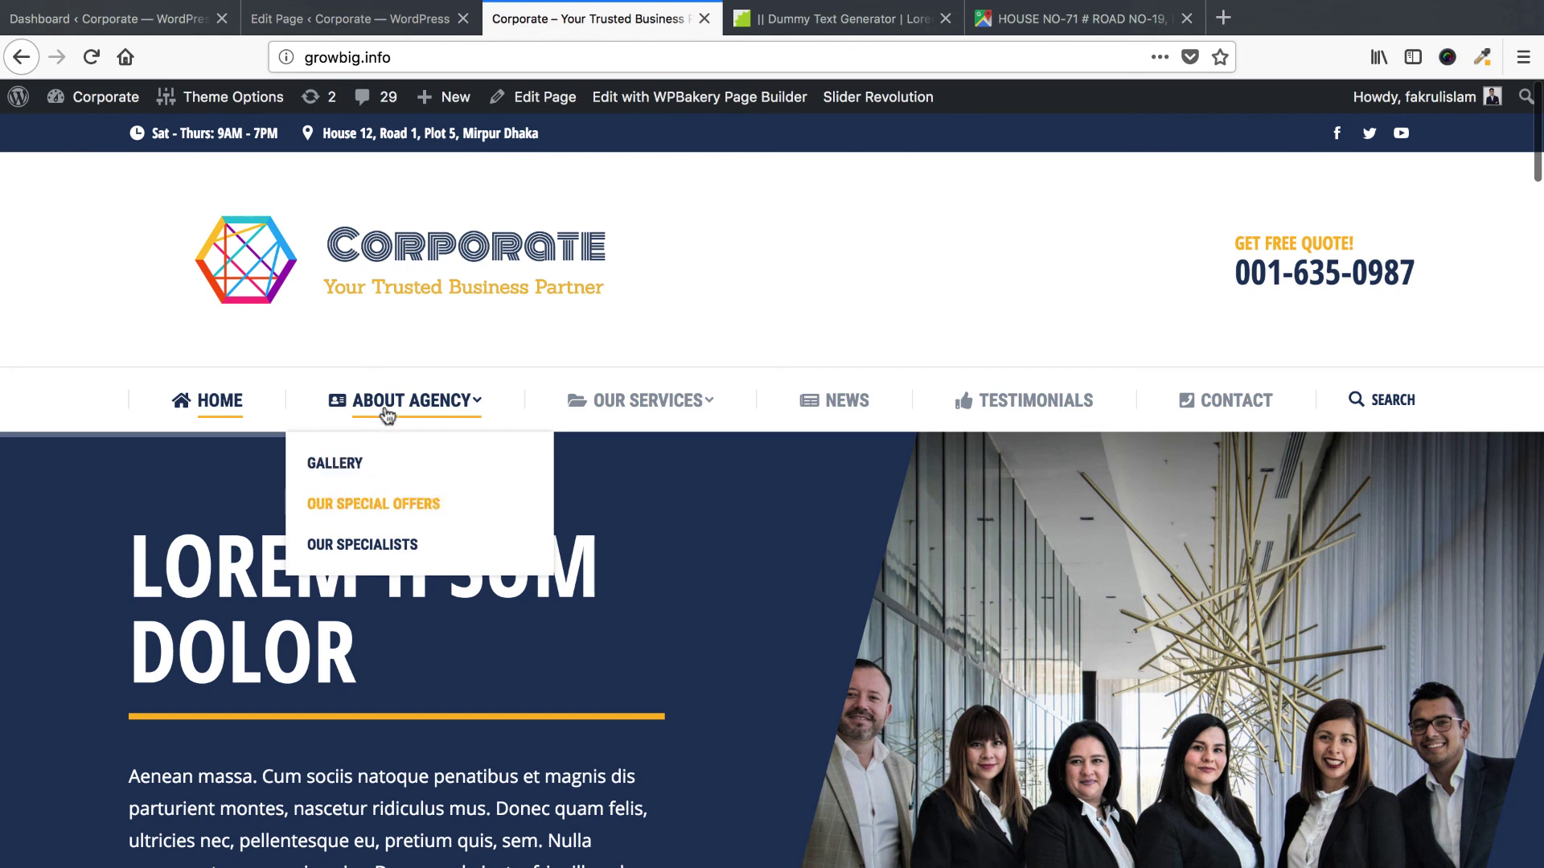
{"action": "mouse_move", "coordinate": [630, 402]}
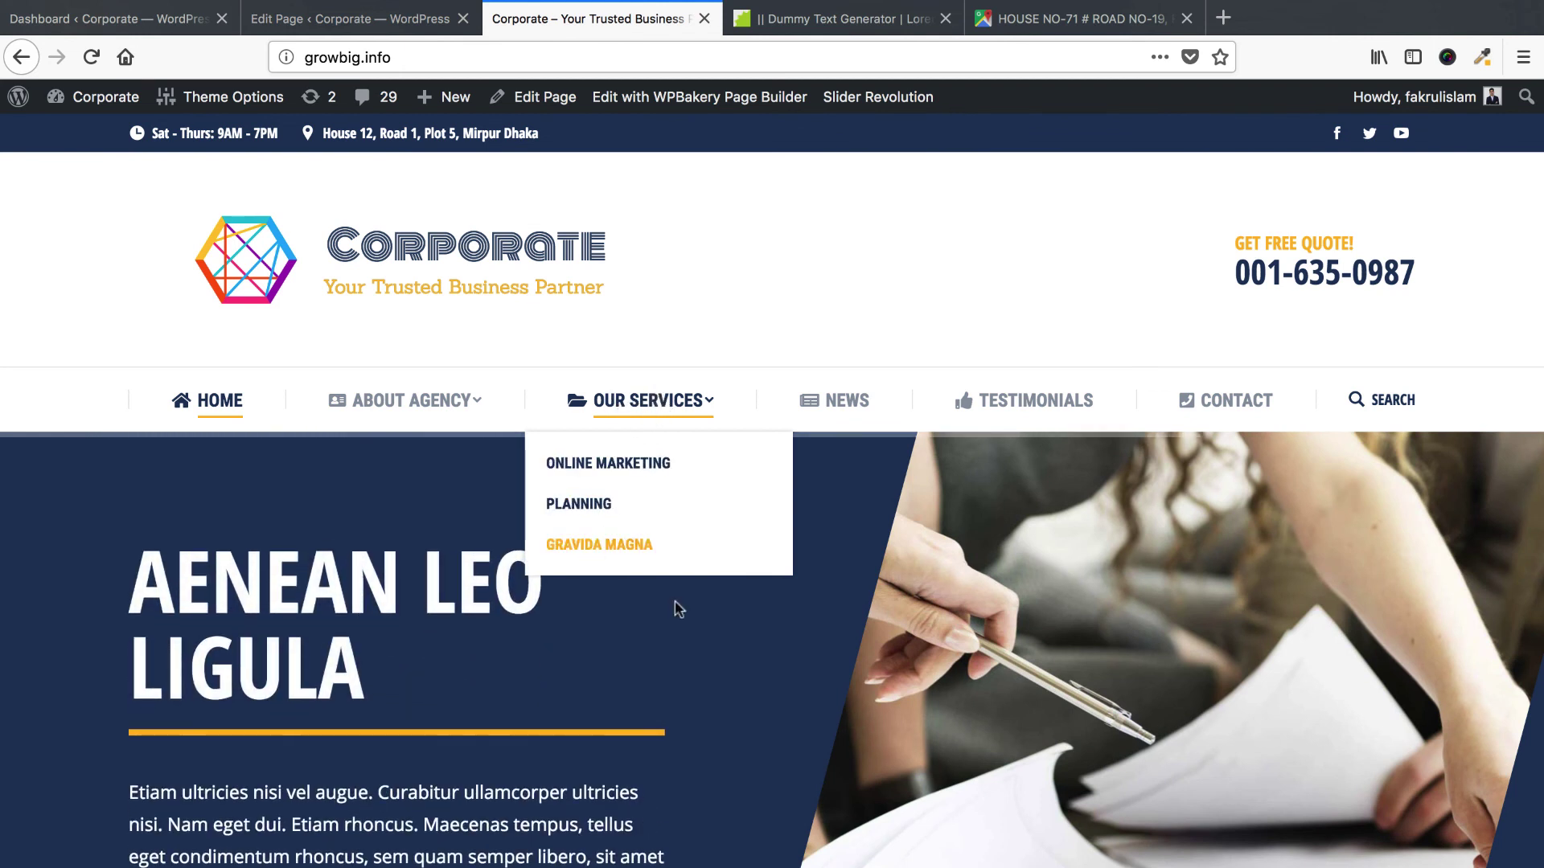
{"action": "scroll", "coordinate": [673, 603], "scroll_direction": "down", "scroll_amount": 15}
{"action": "scroll", "coordinate": [674, 608], "scroll_direction": "down", "scroll_amount": 3}
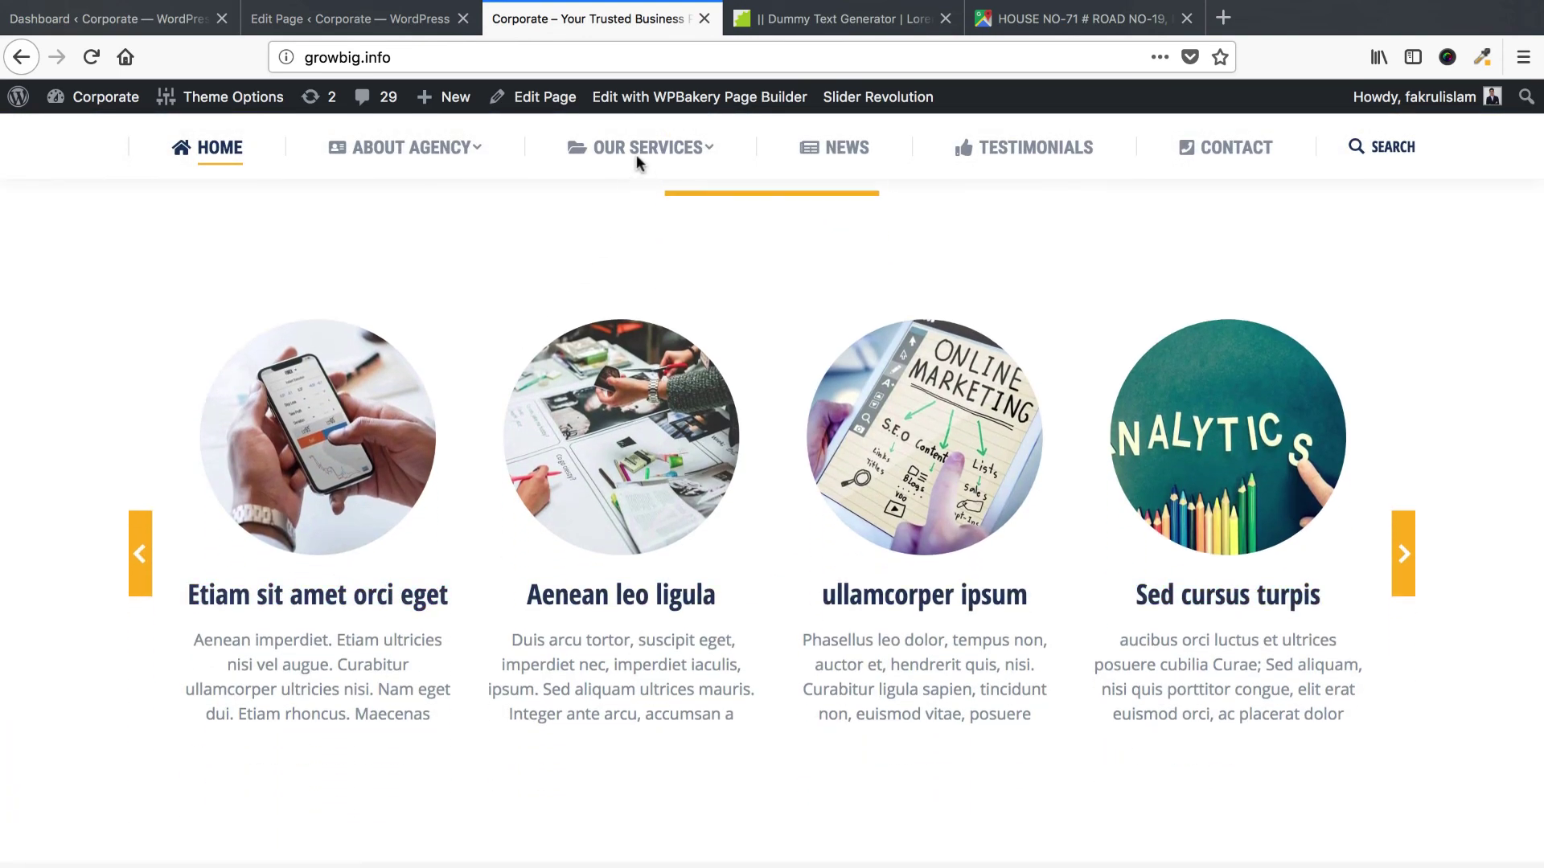
{"action": "mouse_move", "coordinate": [642, 154]}
Open the News page and try the Events, International, Technology and Business category filters before returning to View all.
{"action": "left_click", "coordinate": [812, 221]}
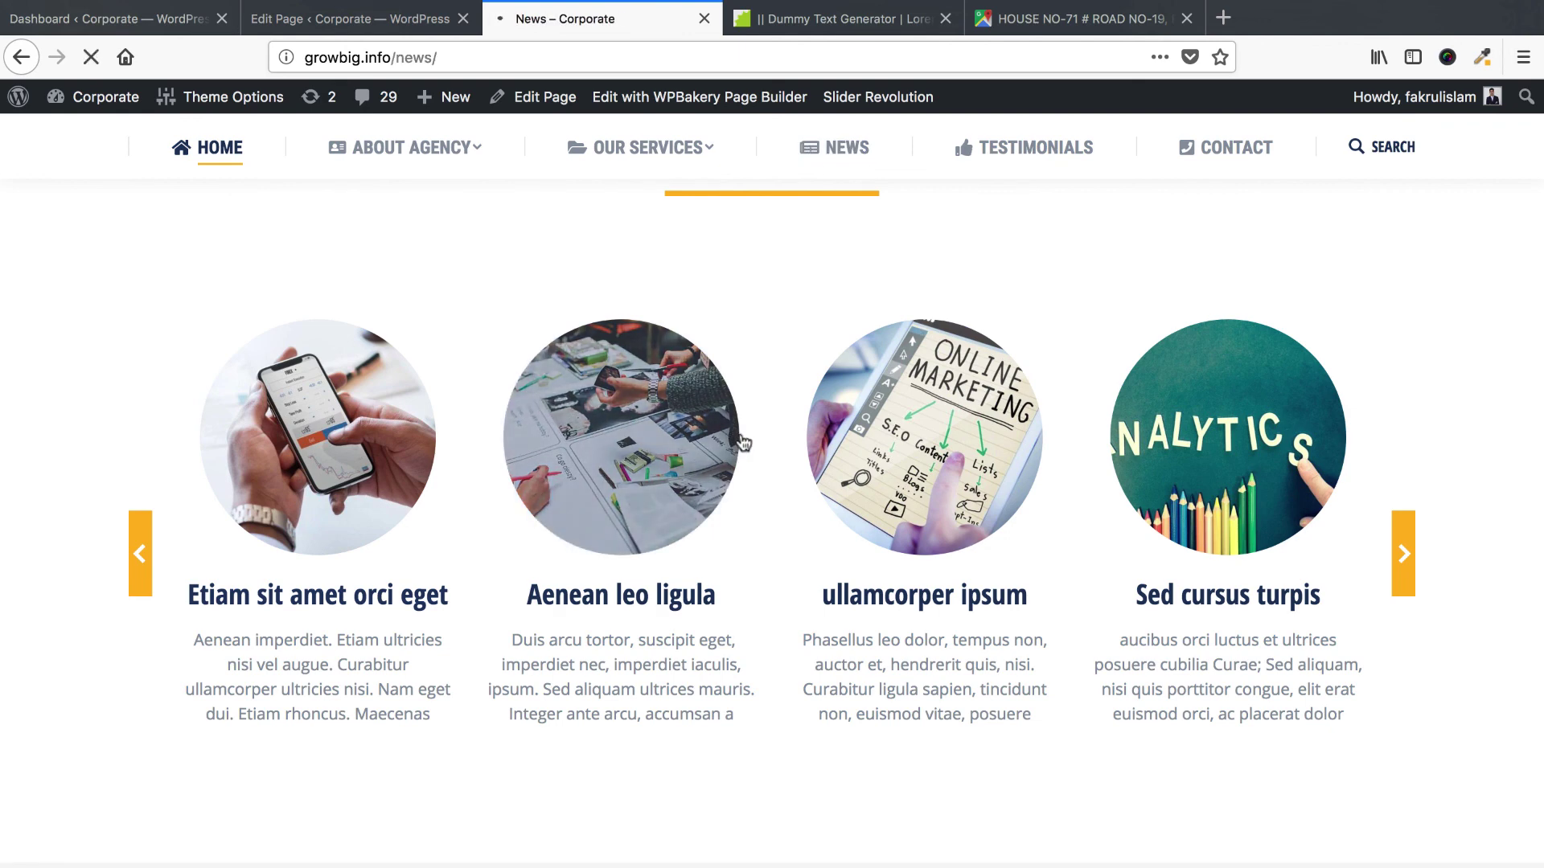
{"action": "scroll", "coordinate": [764, 522], "scroll_direction": "down", "scroll_amount": 4}
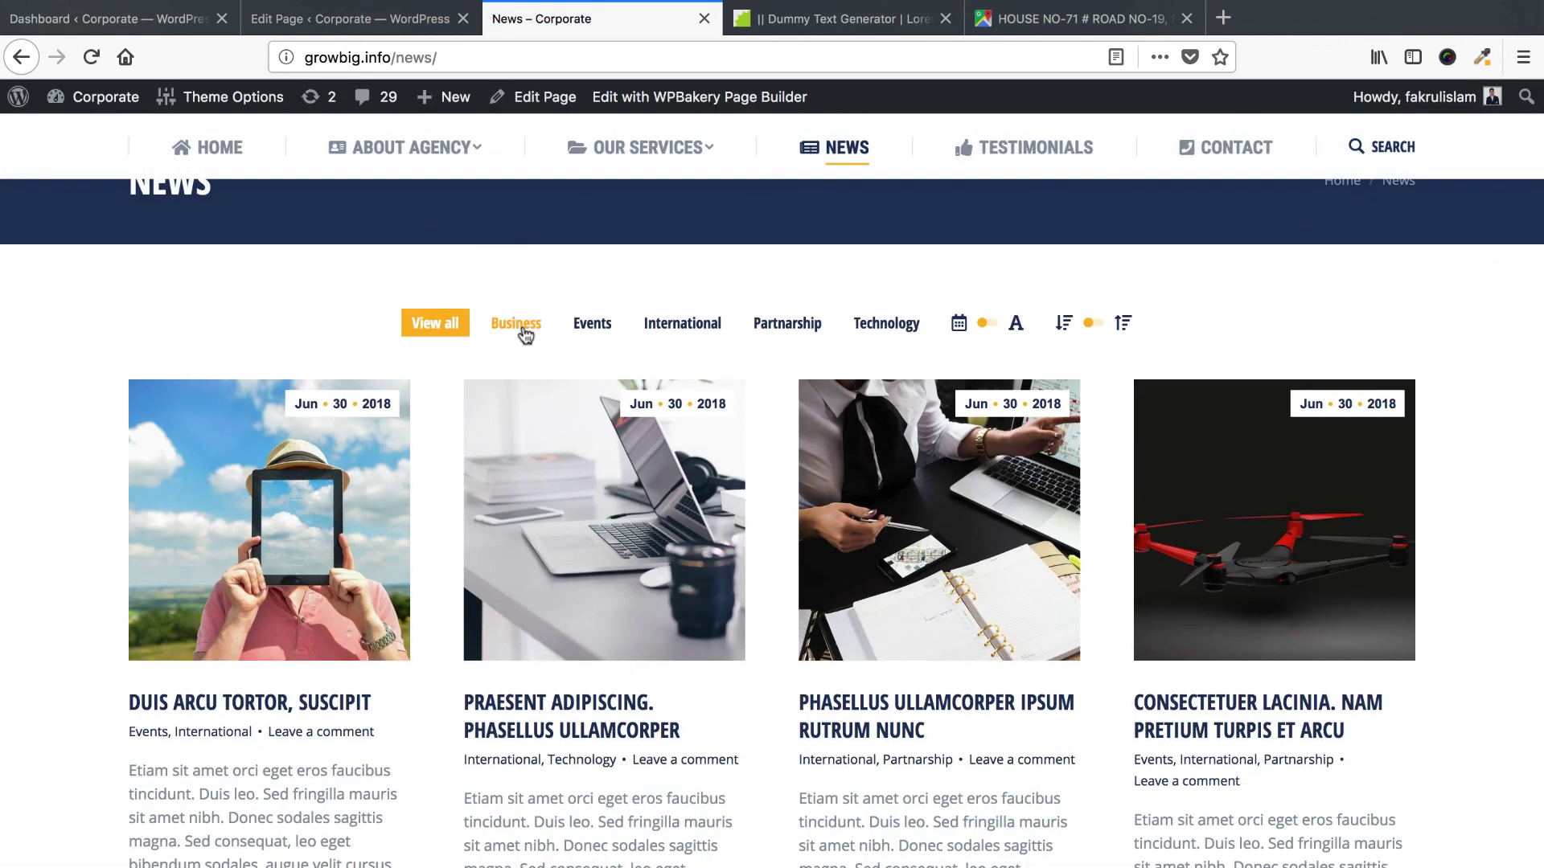
{"action": "left_click", "coordinate": [593, 325]}
{"action": "left_click", "coordinate": [682, 326]}
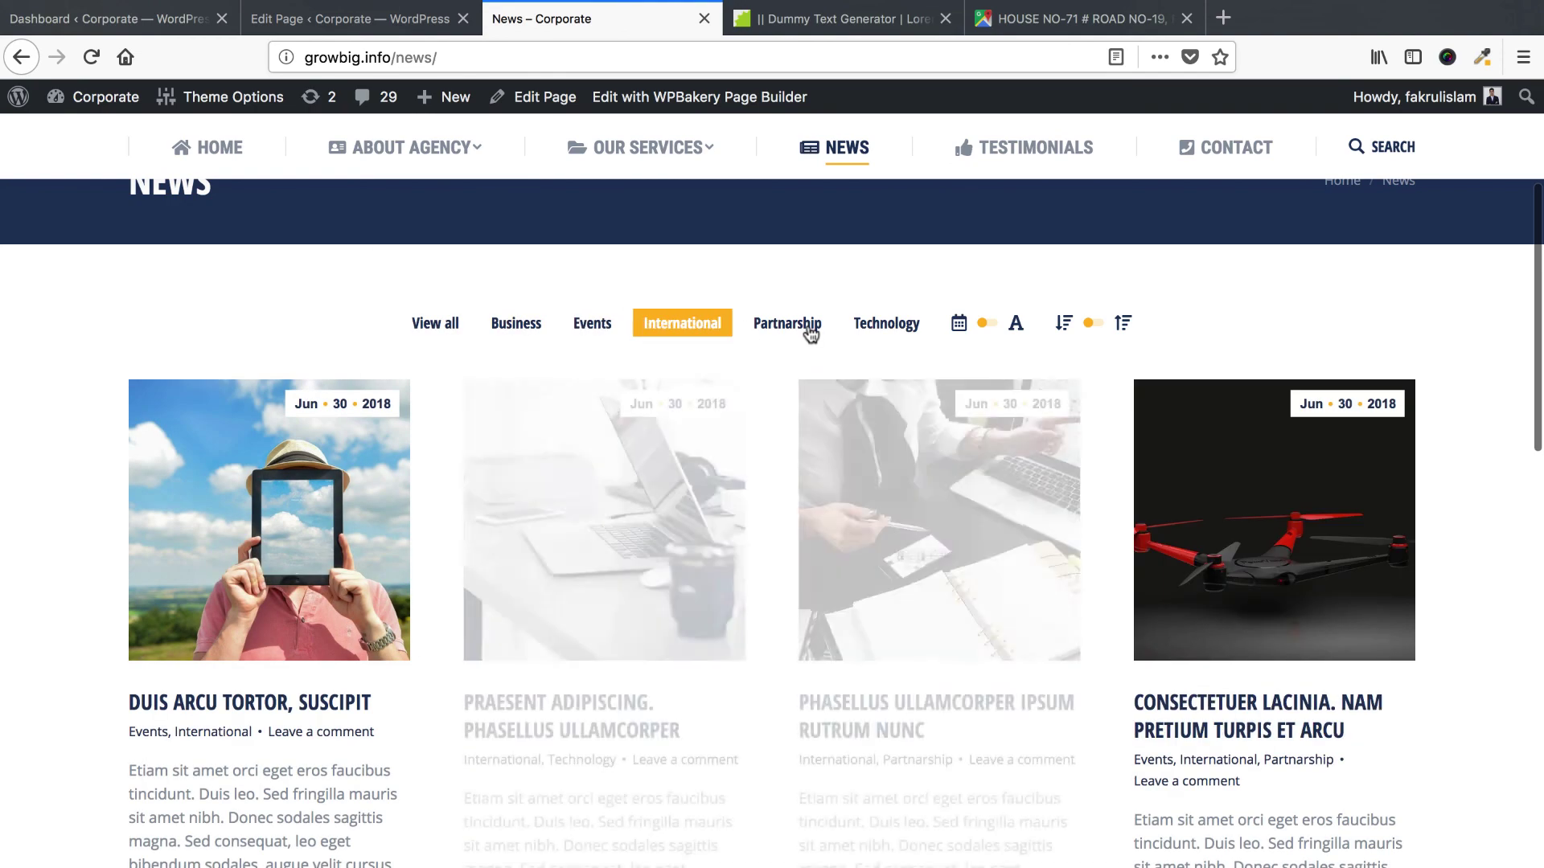
{"action": "left_click", "coordinate": [869, 328]}
{"action": "left_click", "coordinate": [514, 325]}
{"action": "left_click", "coordinate": [464, 328]}
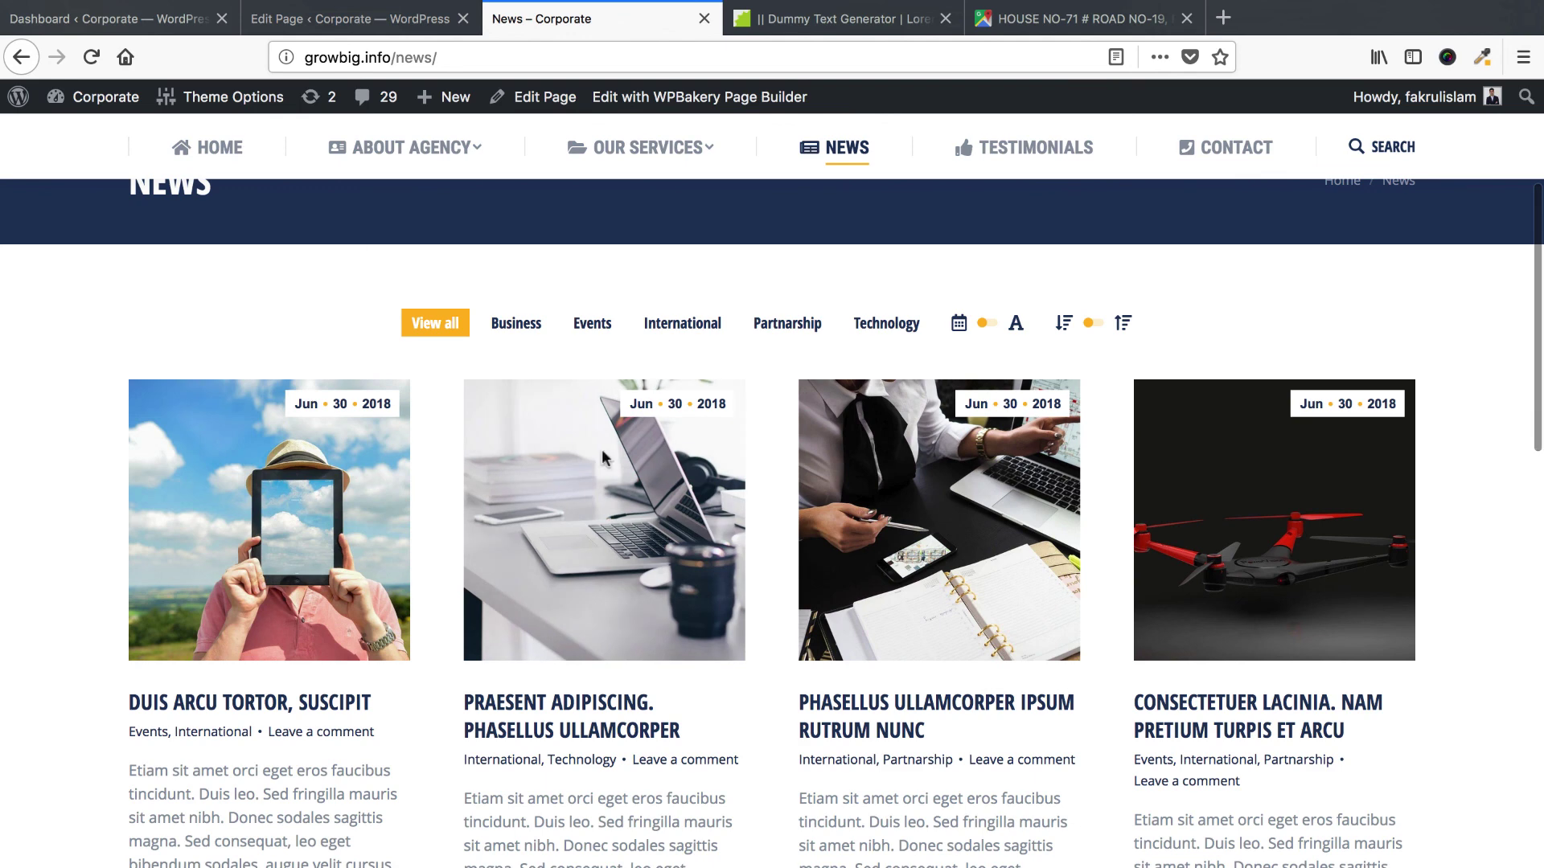
{"action": "scroll", "coordinate": [1041, 137], "scroll_direction": "up", "scroll_amount": 1}
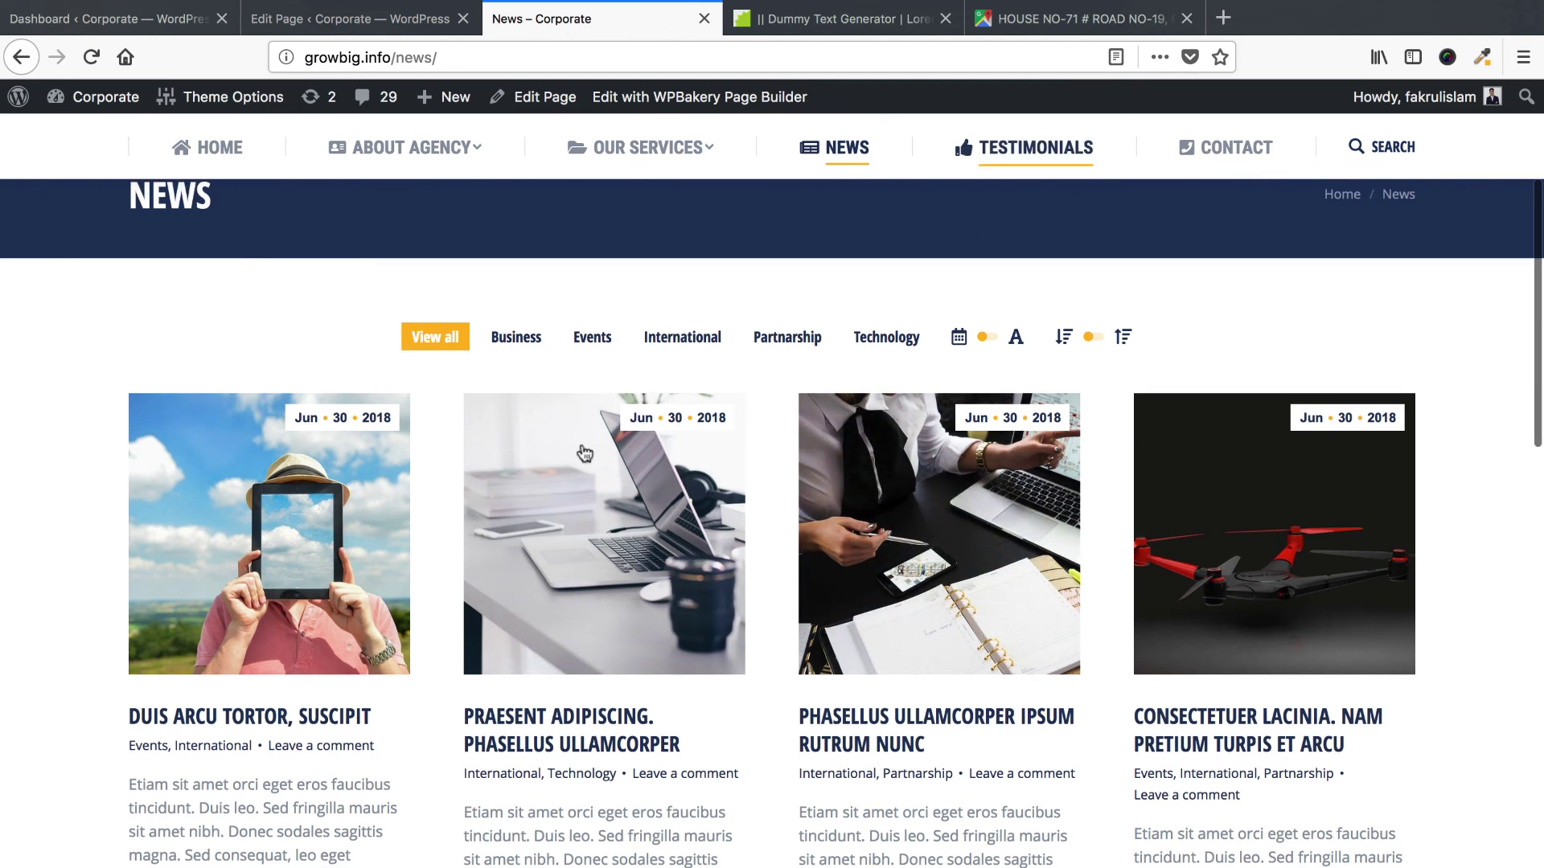
Open the Testimonials page and look through the testimonials down to the submission form.
{"action": "left_click", "coordinate": [1039, 145]}
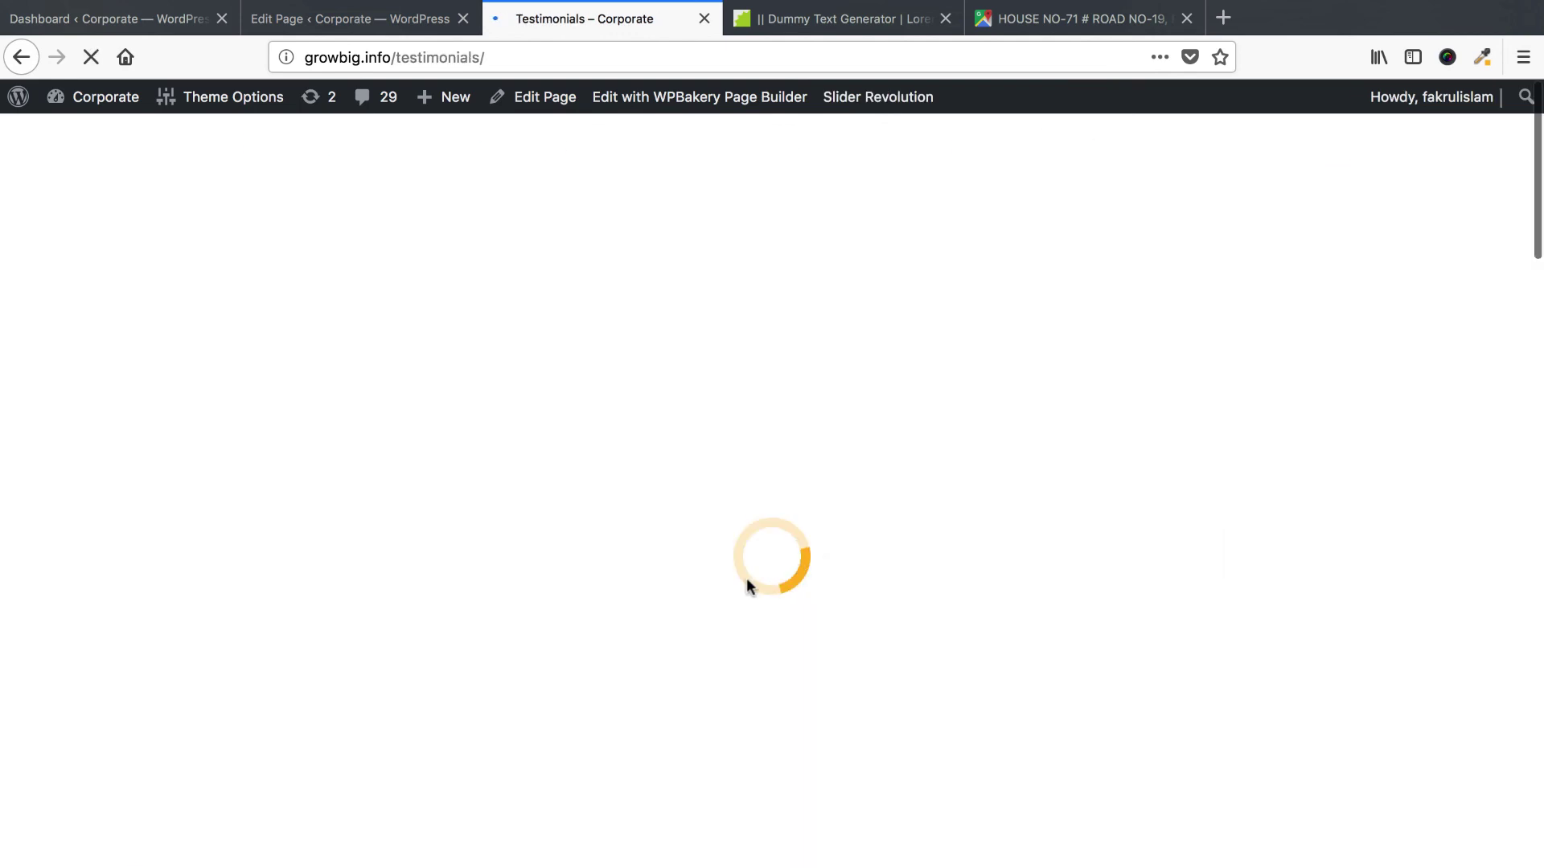
{"action": "scroll", "coordinate": [747, 580], "scroll_direction": "down", "scroll_amount": 3}
{"action": "scroll", "coordinate": [747, 581], "scroll_direction": "down", "scroll_amount": 15}
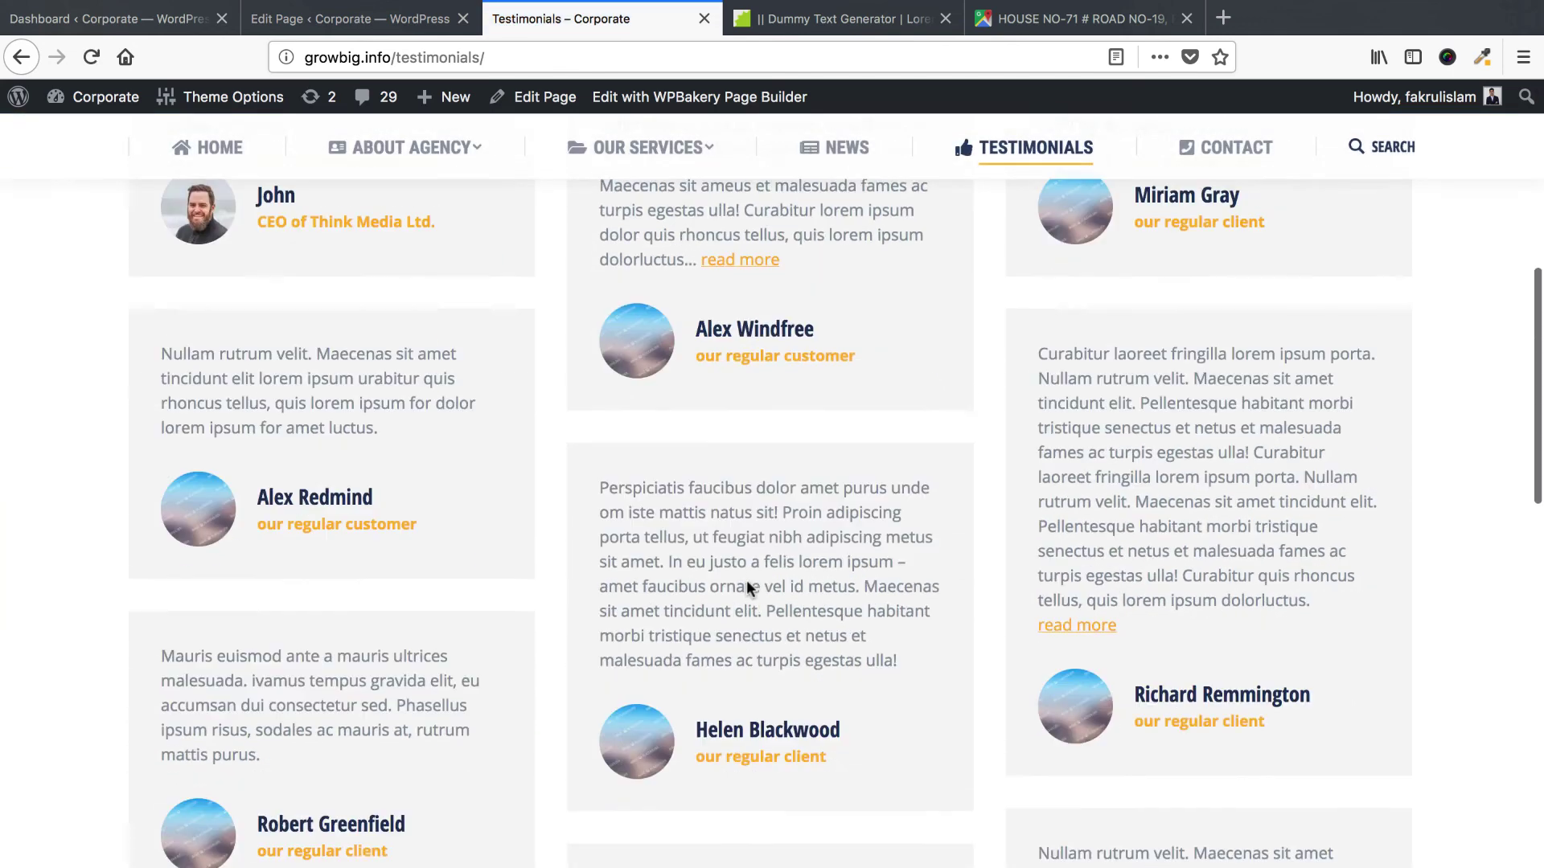
{"action": "scroll", "coordinate": [747, 580], "scroll_direction": "down", "scroll_amount": 3}
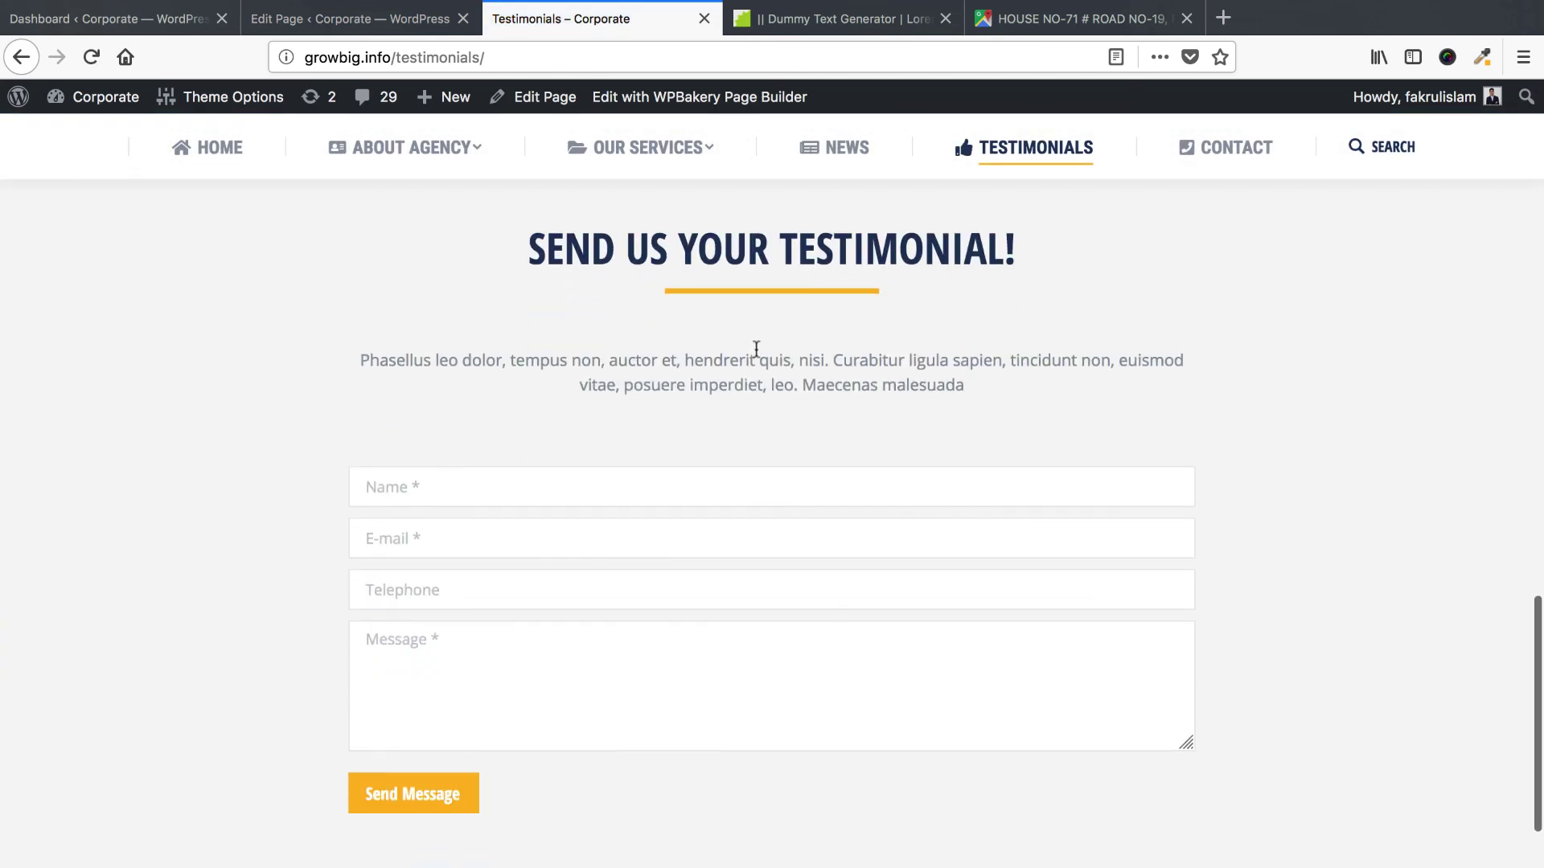